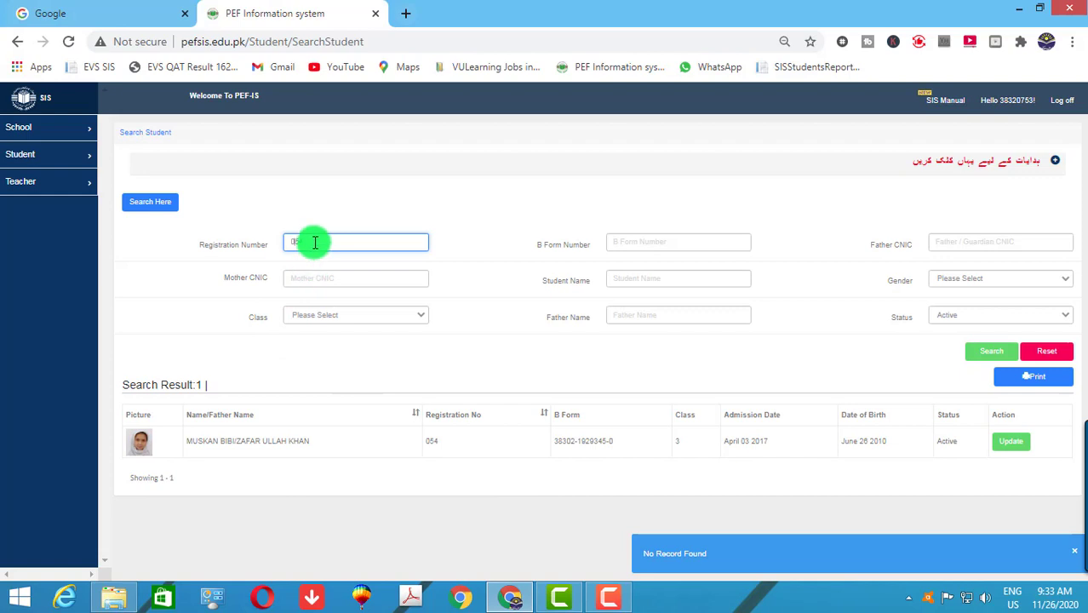
# - Search the student records for the registration number matching photo 55, with a leading zero
pyautogui.press('BackSpace')
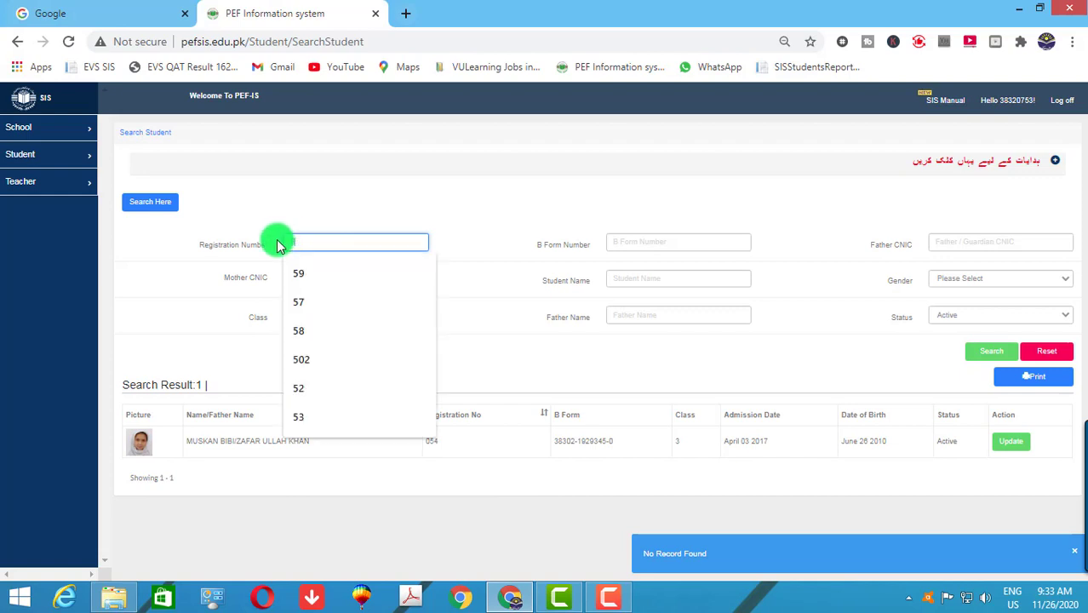
pyautogui.write('055')
pyautogui.press('Return')
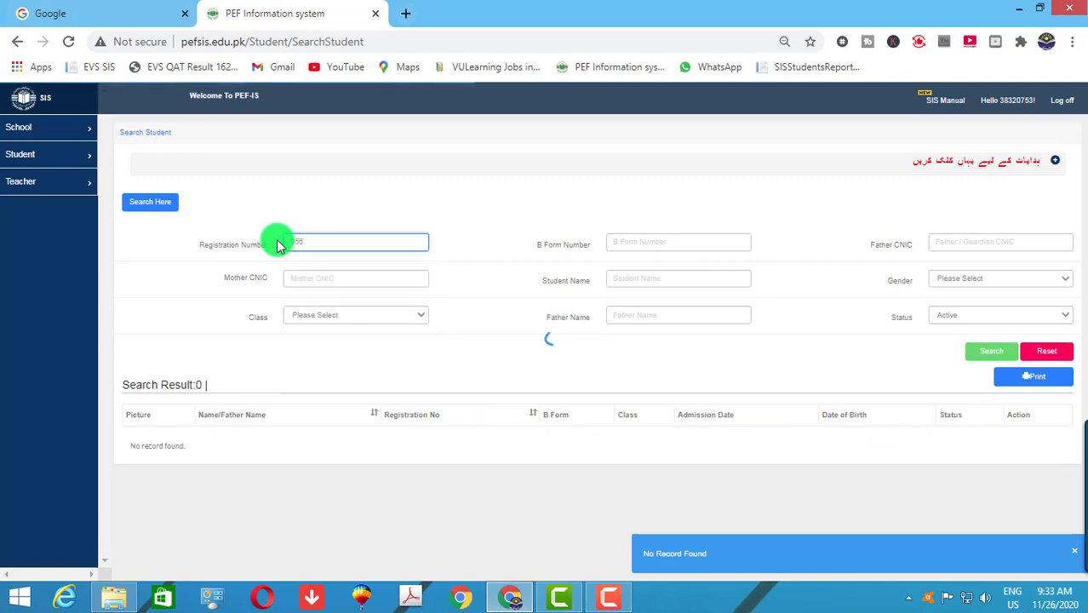
# - Check the Converted to JPG folder for the next photo and search the student records for the registration number matching photo 56
pyautogui.click(130, 601)
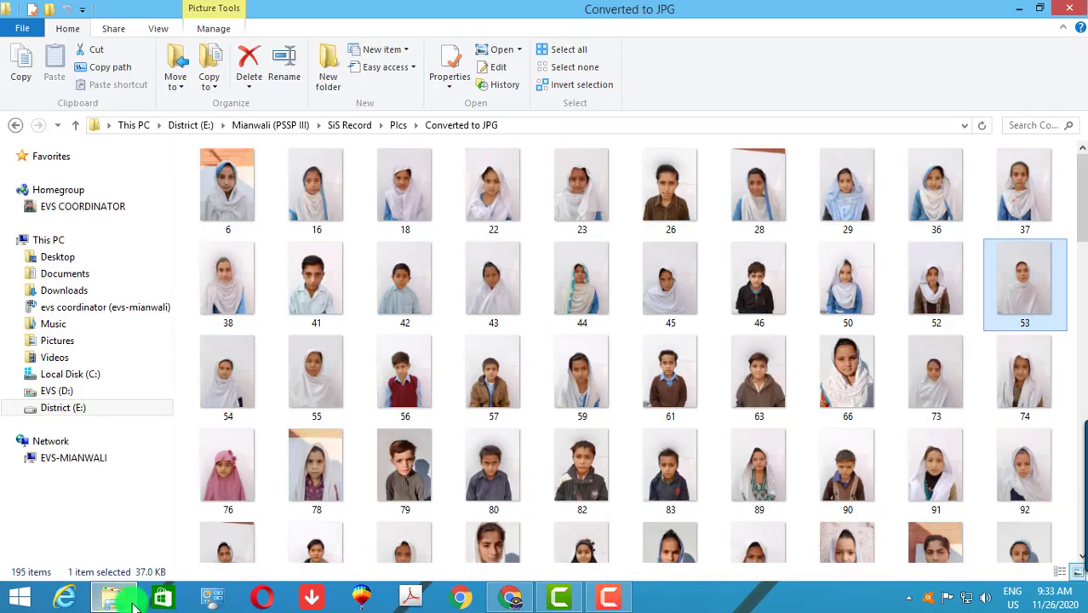
pyautogui.click(129, 601)
pyautogui.tripleClick(296, 232)
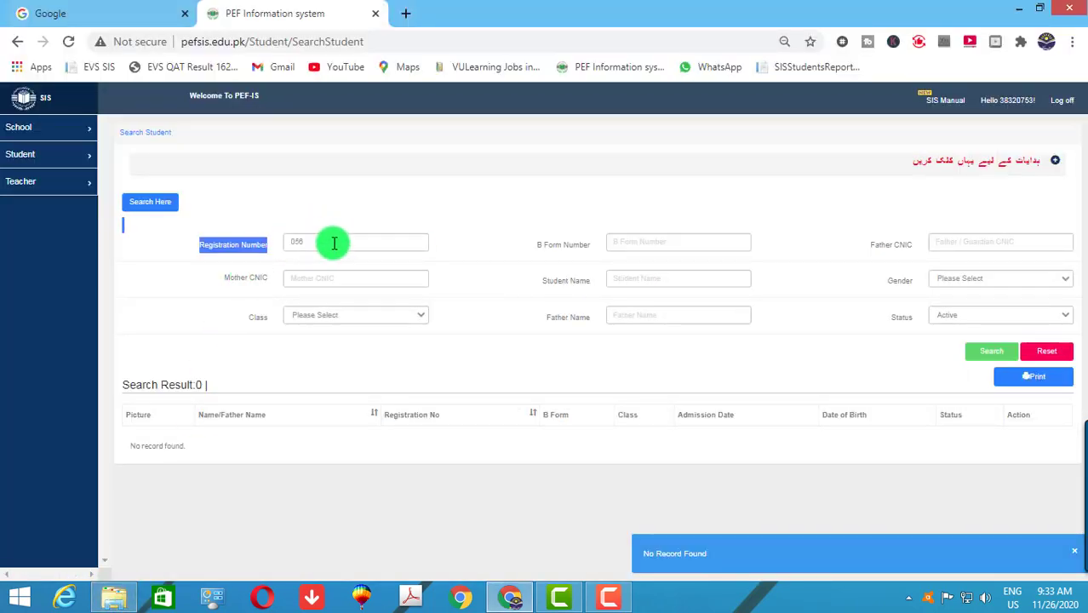
pyautogui.moveTo(333, 243); pyautogui.dragTo(244, 247)
pyautogui.write('56')
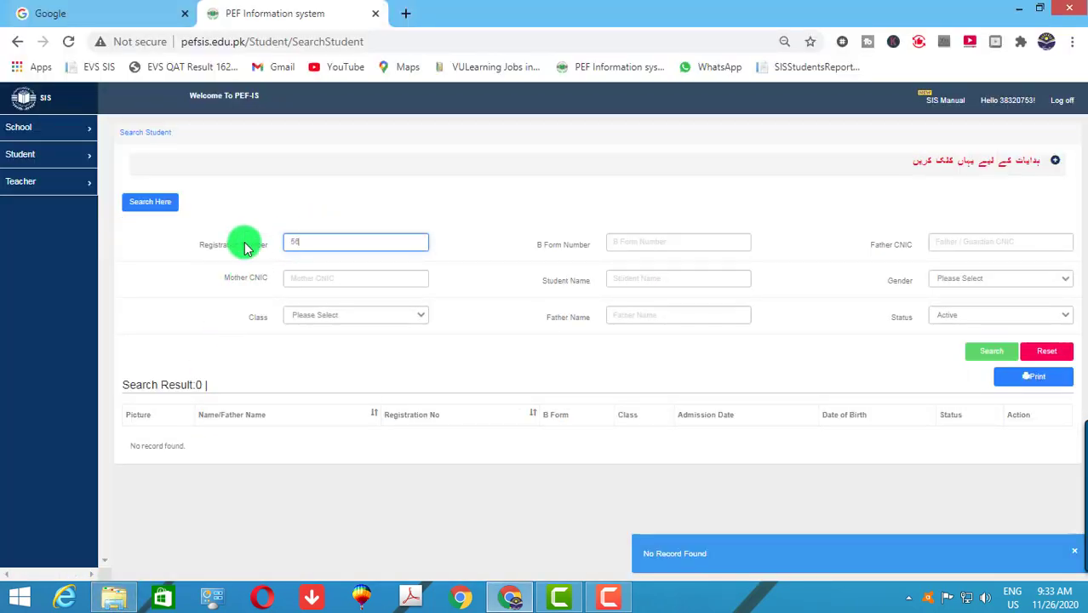
pyautogui.press('Return')
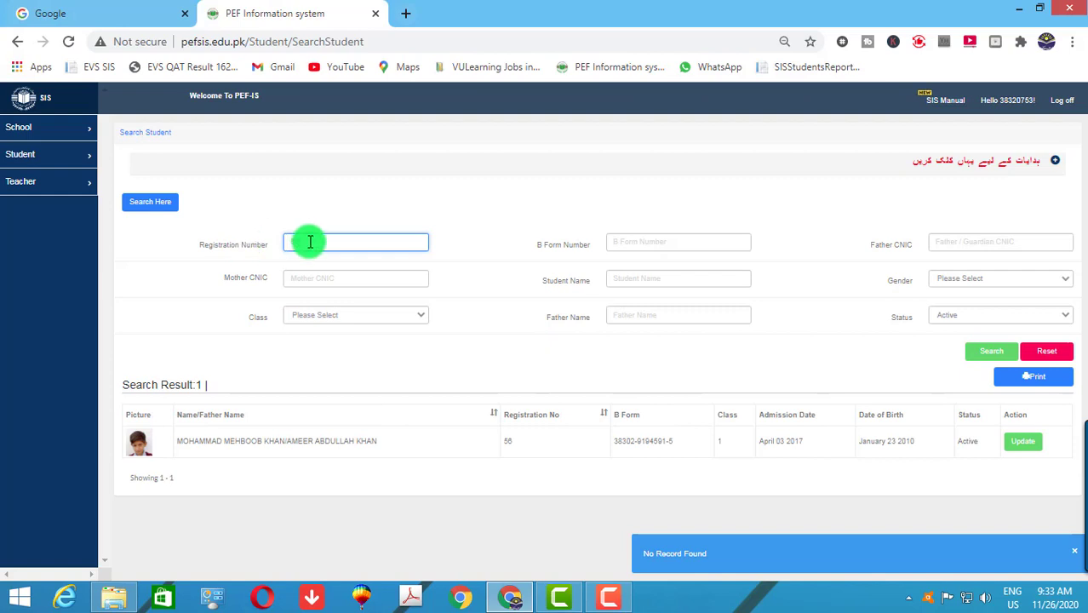
# - Search for the registration number matching photo 57 and open that student's record for updating
pyautogui.moveTo(306, 243); pyautogui.dragTo(251, 246)
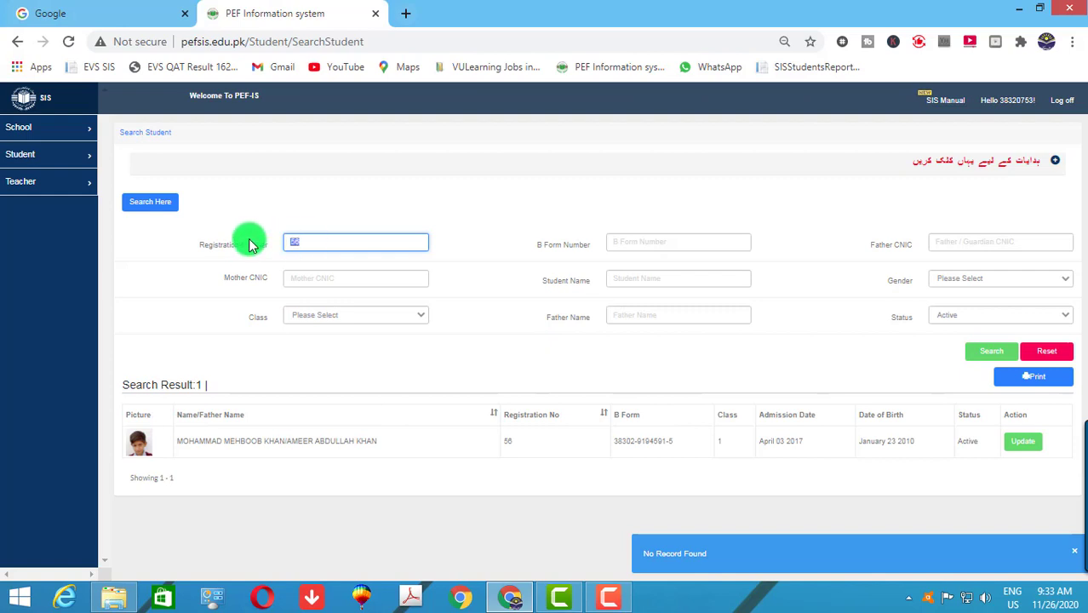
pyautogui.write('57')
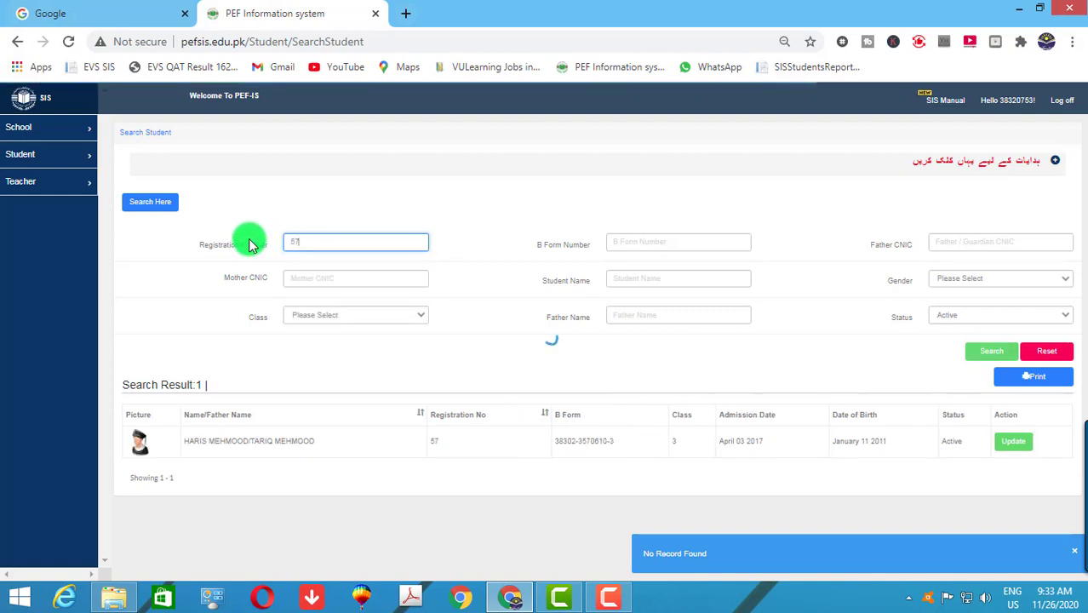
pyautogui.click(1075, 555)
pyautogui.click(1018, 442)
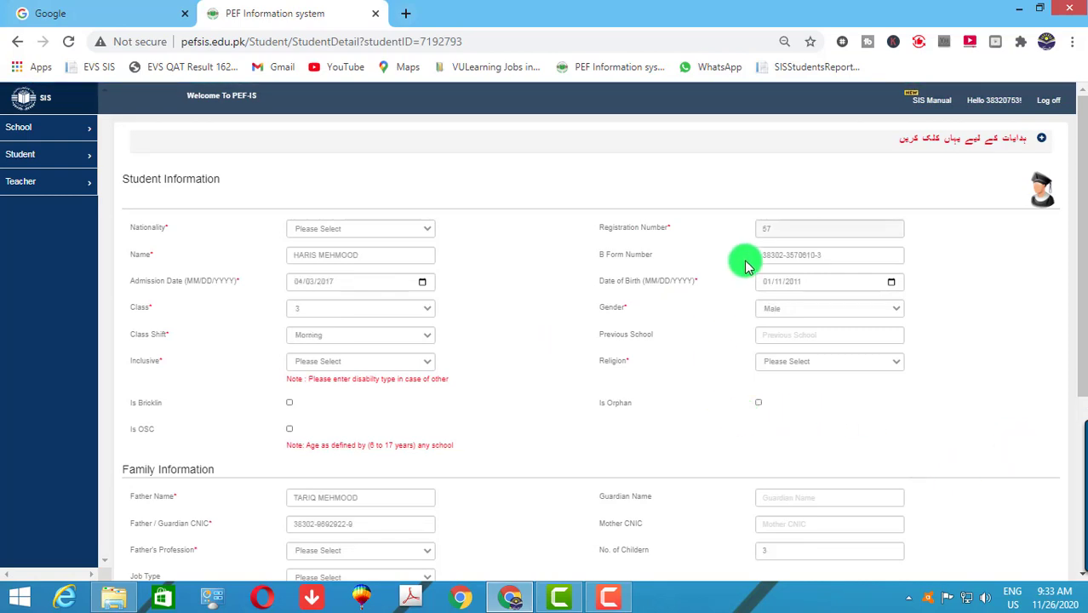
# - Set the student's nationality to Pakistan, put the same B Form number back in its field, and set the religion to Islam
pyautogui.doubleClick(790, 255)
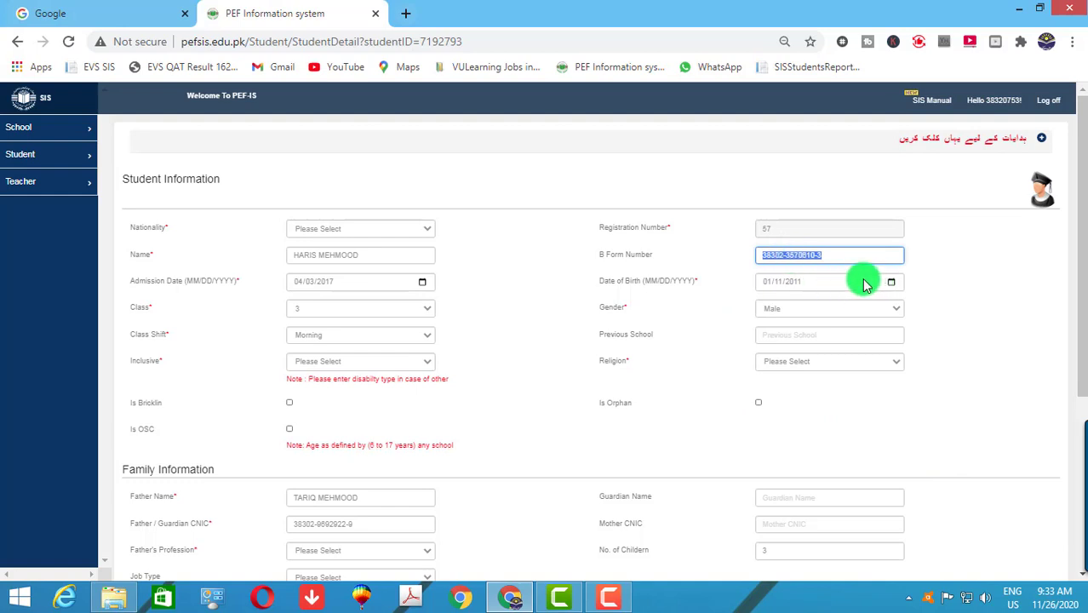
pyautogui.click(381, 227)
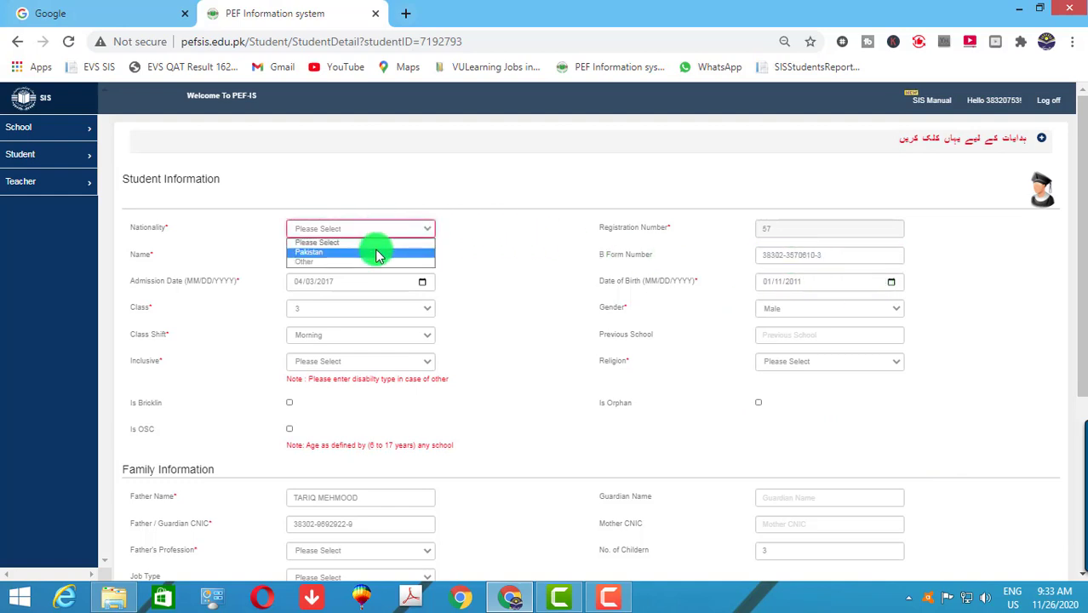
pyautogui.click(378, 254)
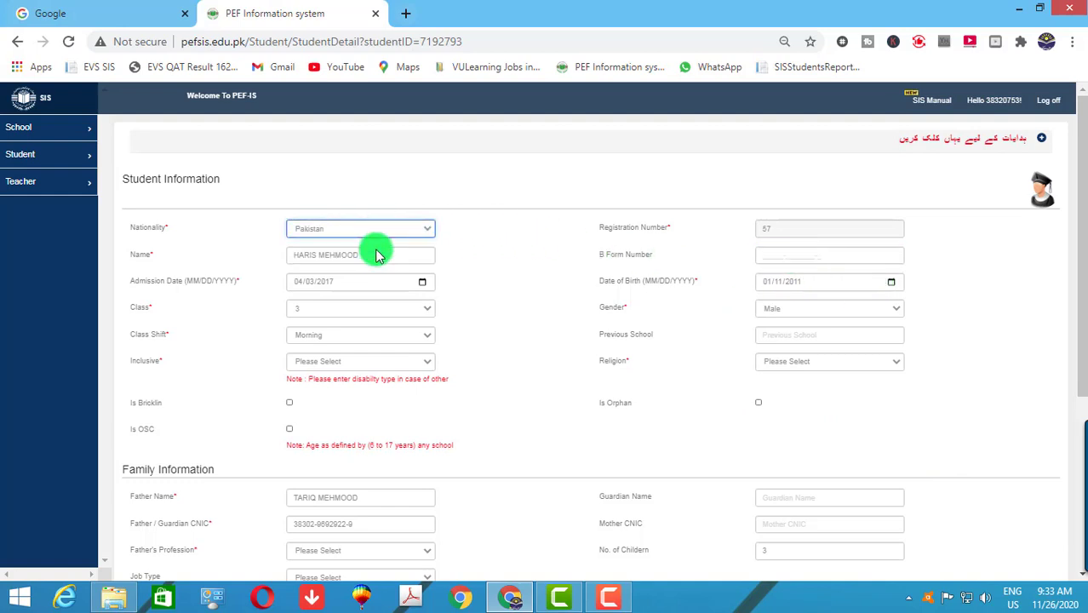
pyautogui.click(771, 259)
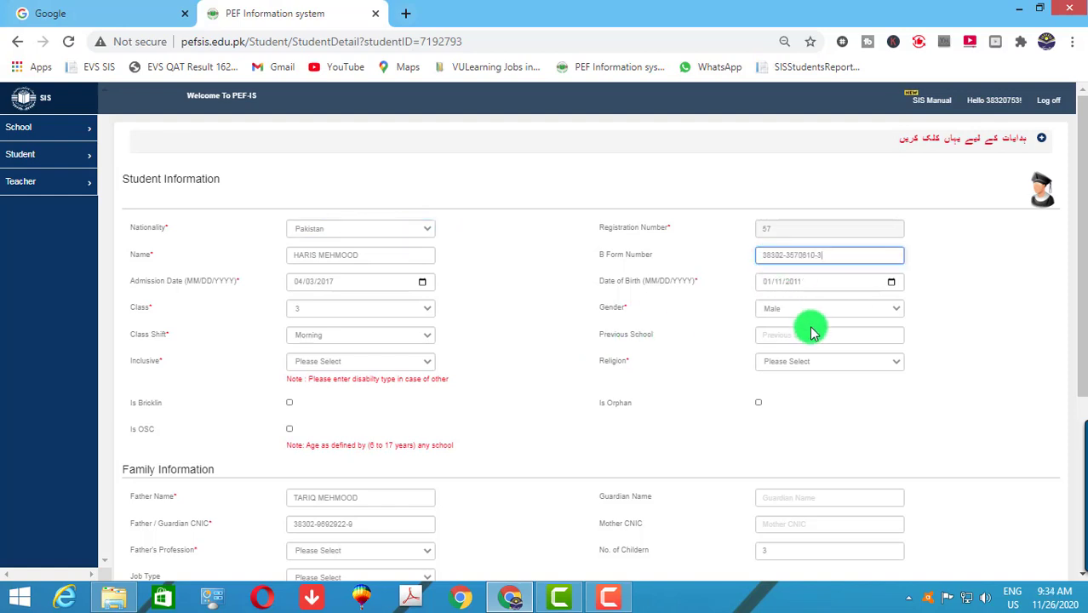
pyautogui.click(787, 367)
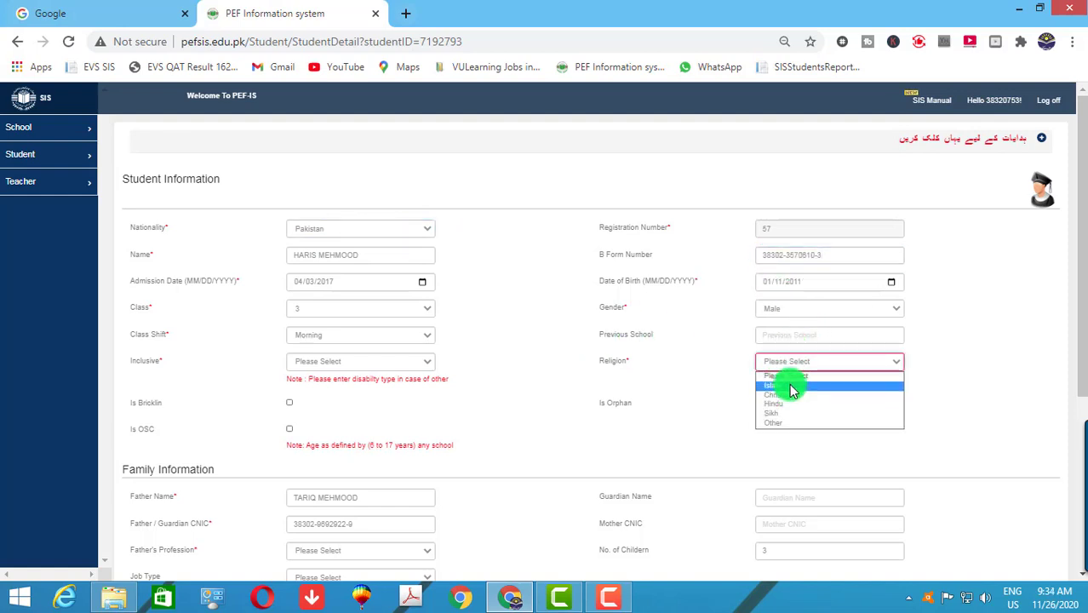
pyautogui.click(789, 383)
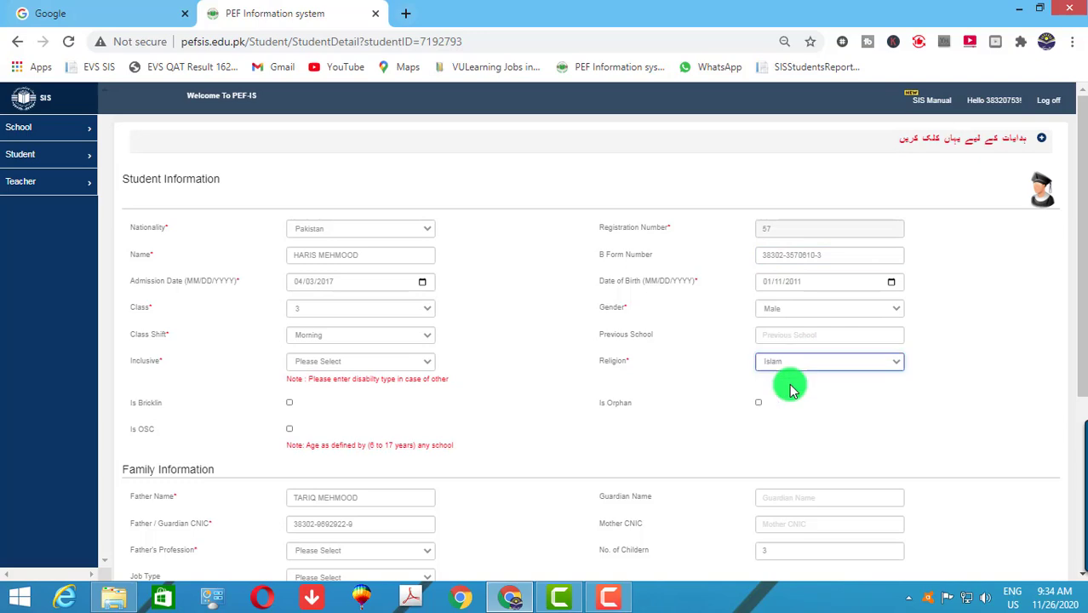
# - Upload 57.jpg from the Converted to JPG folder as the student's photo, enlarged slightly and cropped around the head and shoulders
pyautogui.click(1044, 203)
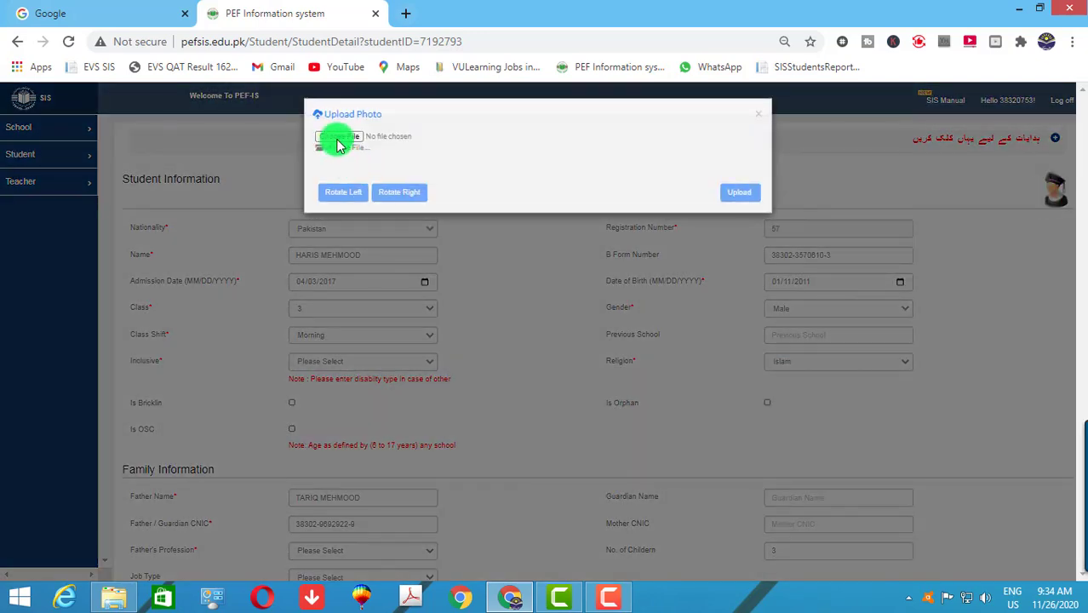
pyautogui.click(326, 139)
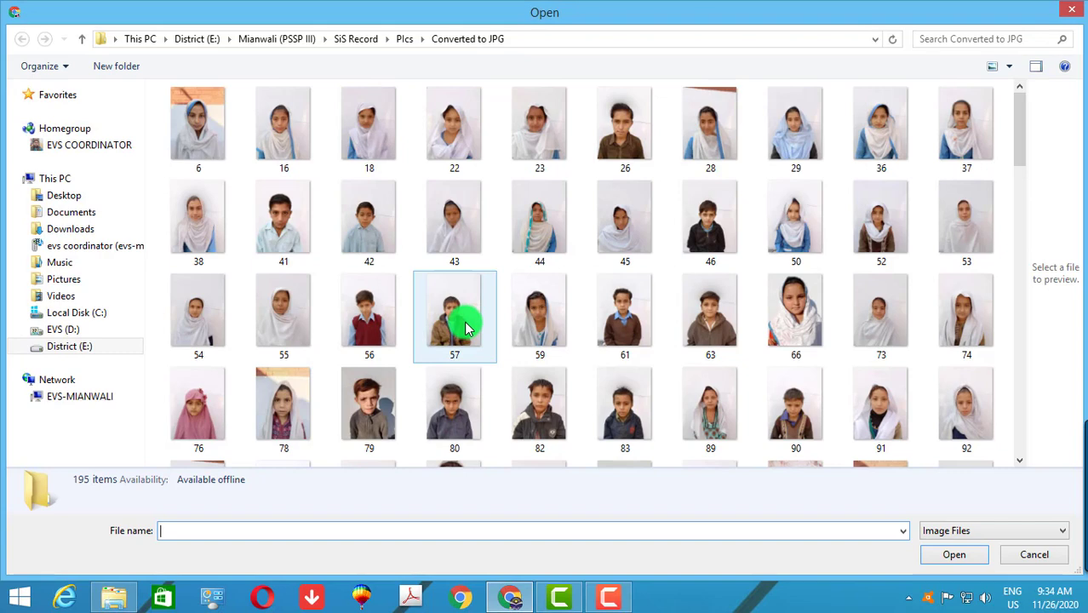
pyautogui.click(466, 327)
pyautogui.click(925, 546)
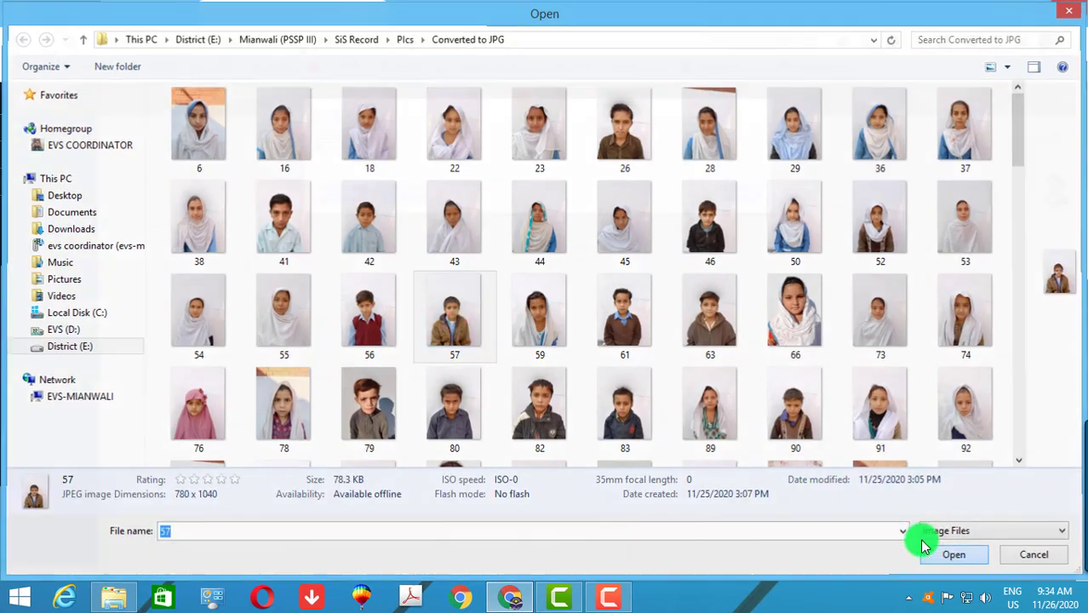
pyautogui.moveTo(518, 299); pyautogui.dragTo(518, 304)
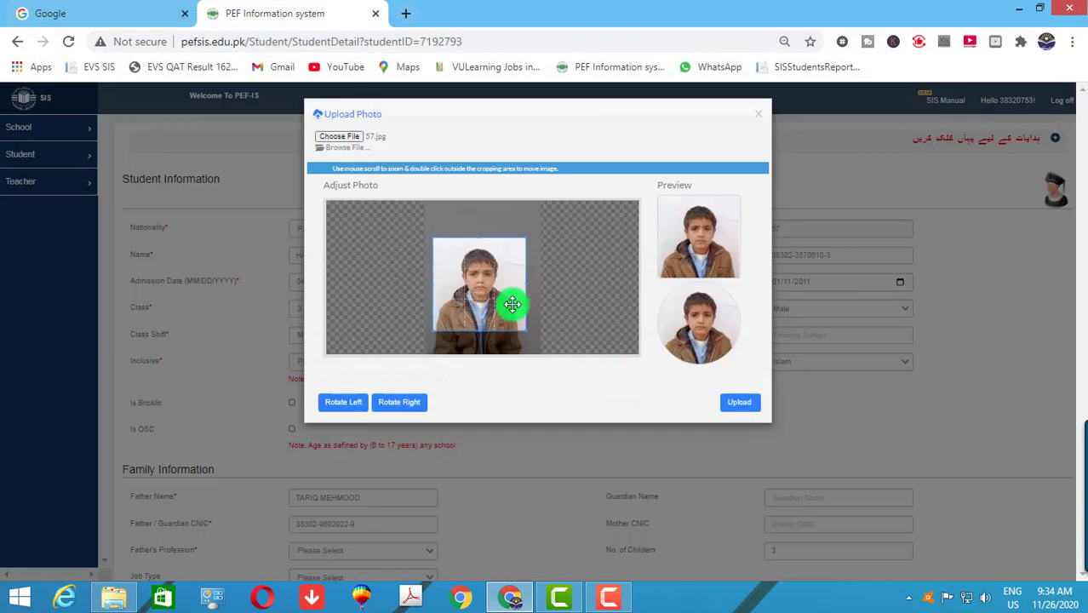
pyautogui.scroll(2, 502, 299)
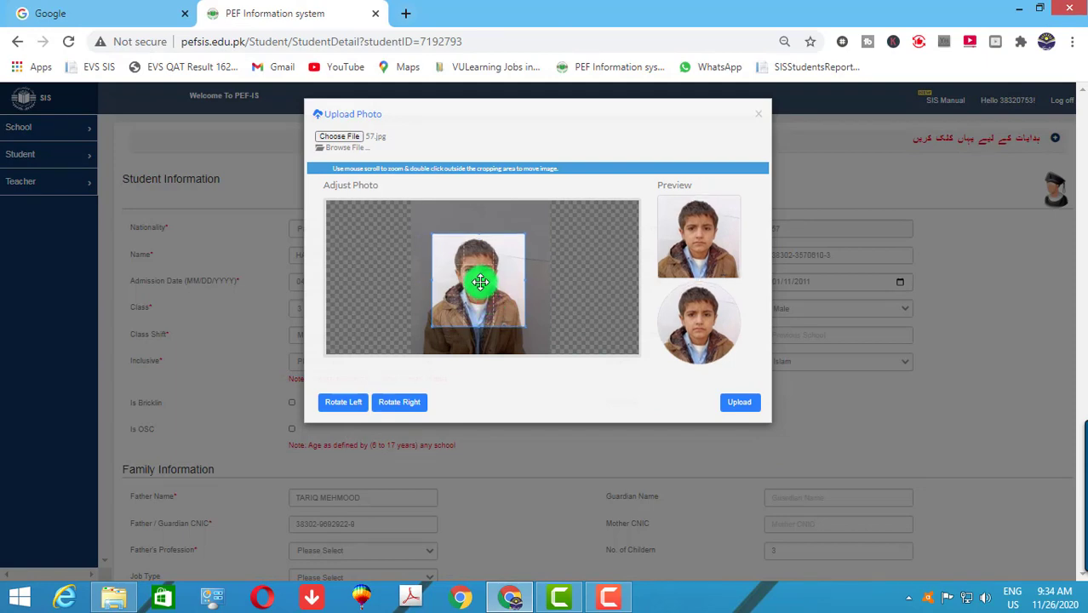
pyautogui.click(734, 404)
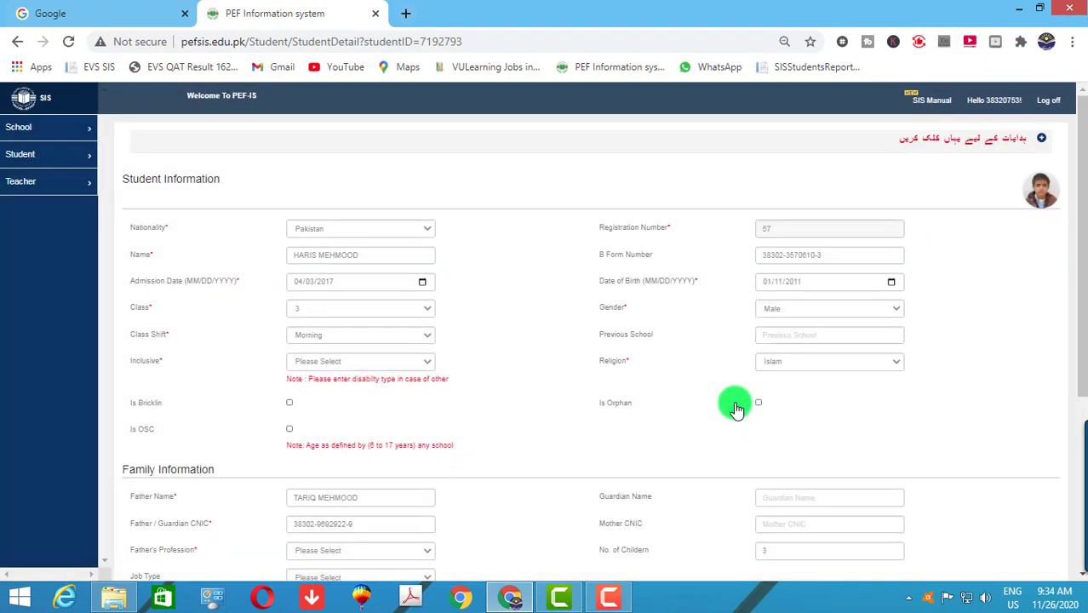
# - Set the father's profession to Unemployed and job type to Private/Self Employed, keeping Matriculation as the father's education
pyautogui.scroll(-3, 737, 408)
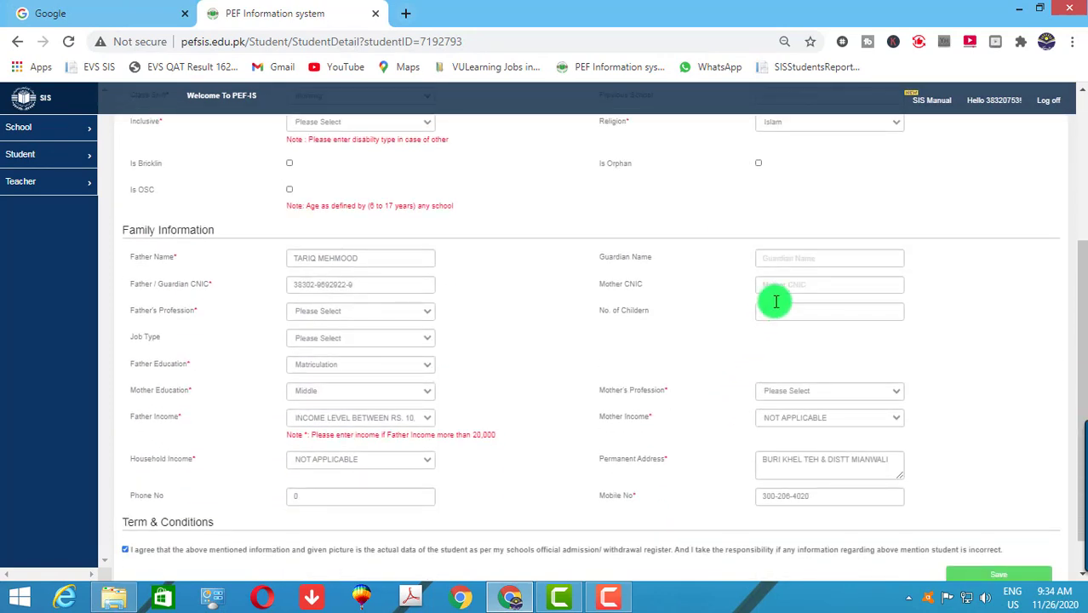
pyautogui.click(339, 313)
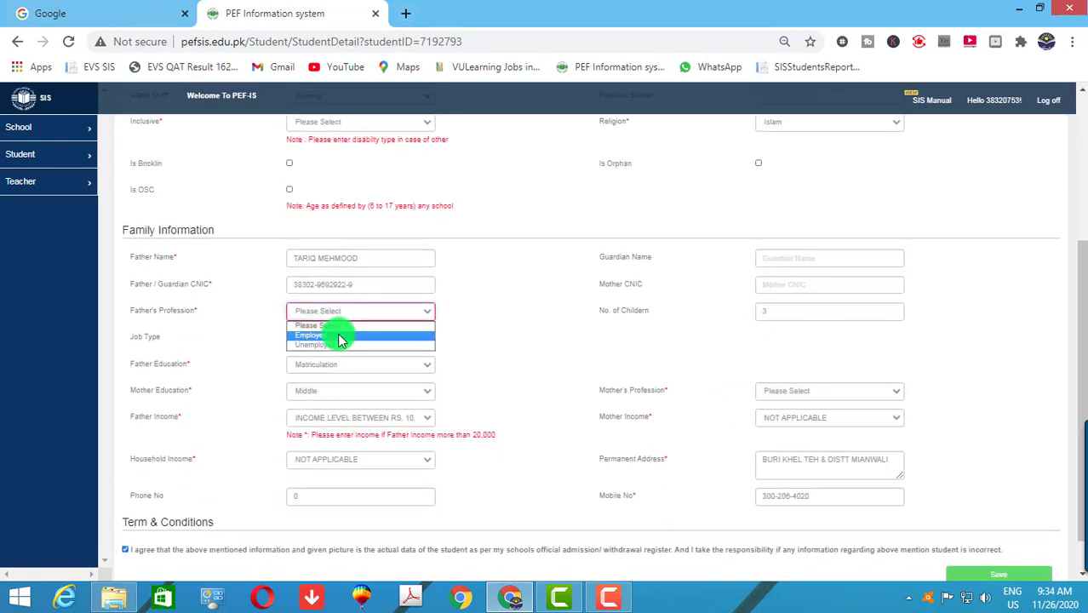
pyautogui.click(338, 345)
pyautogui.click(340, 338)
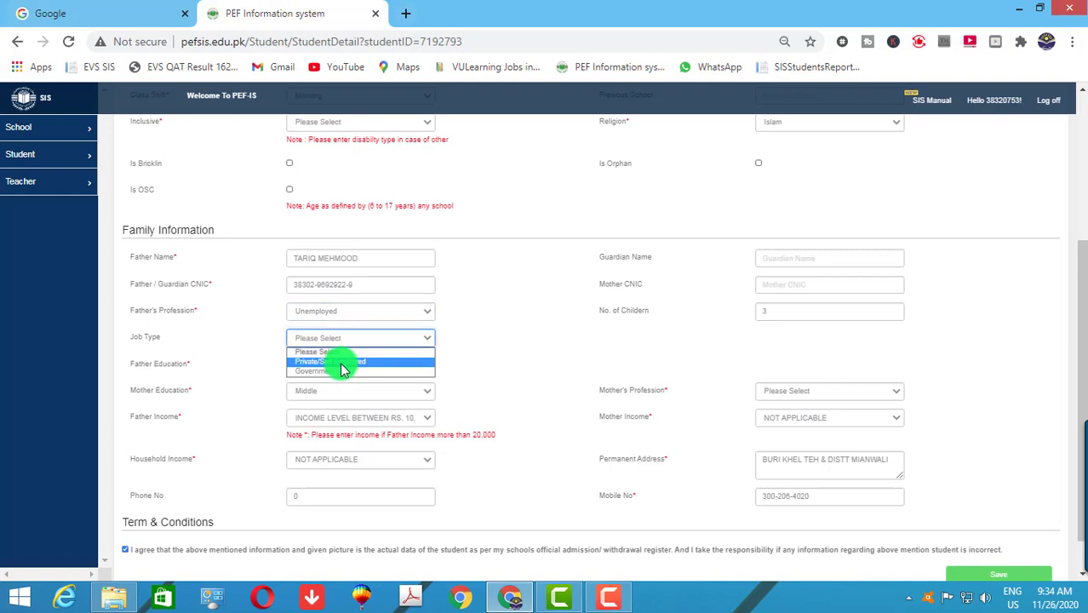
pyautogui.click(347, 363)
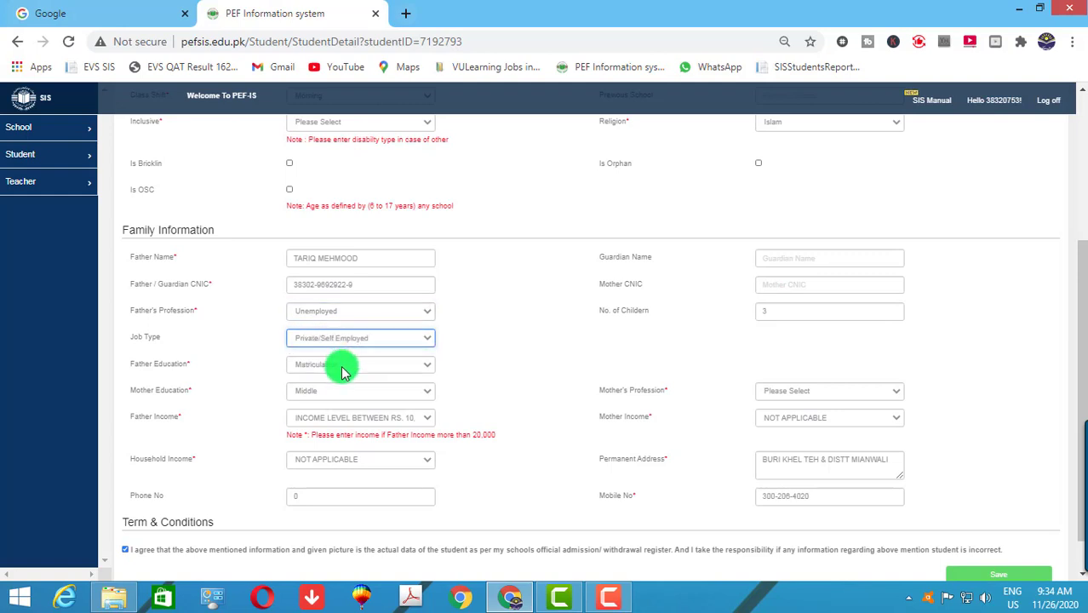
pyautogui.click(340, 366)
pyautogui.click(342, 367)
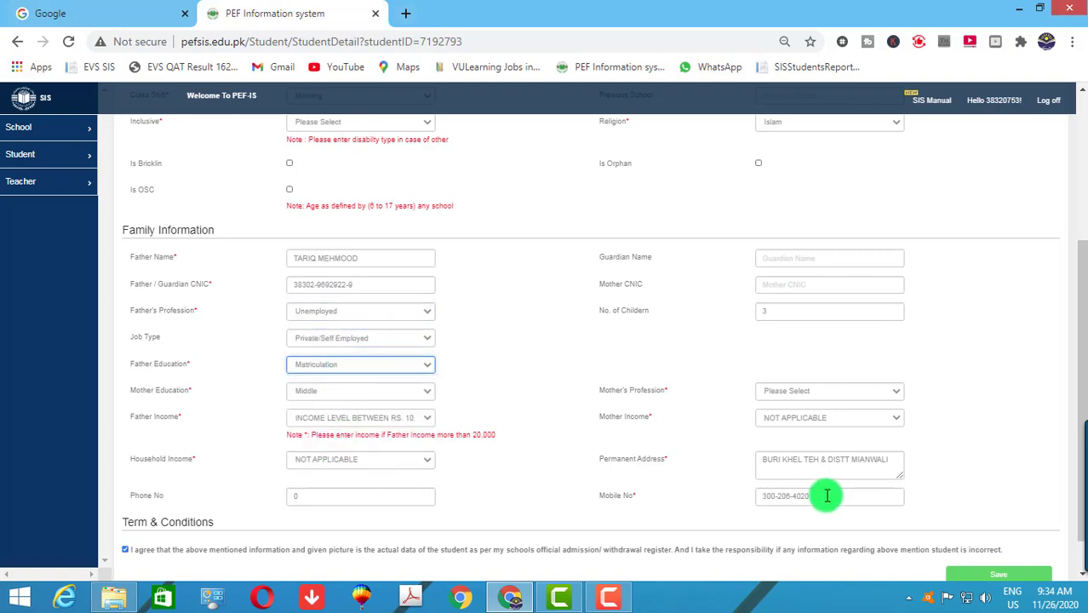
# - Set the mother's profession to House Wife and save the student record
pyautogui.click(797, 390)
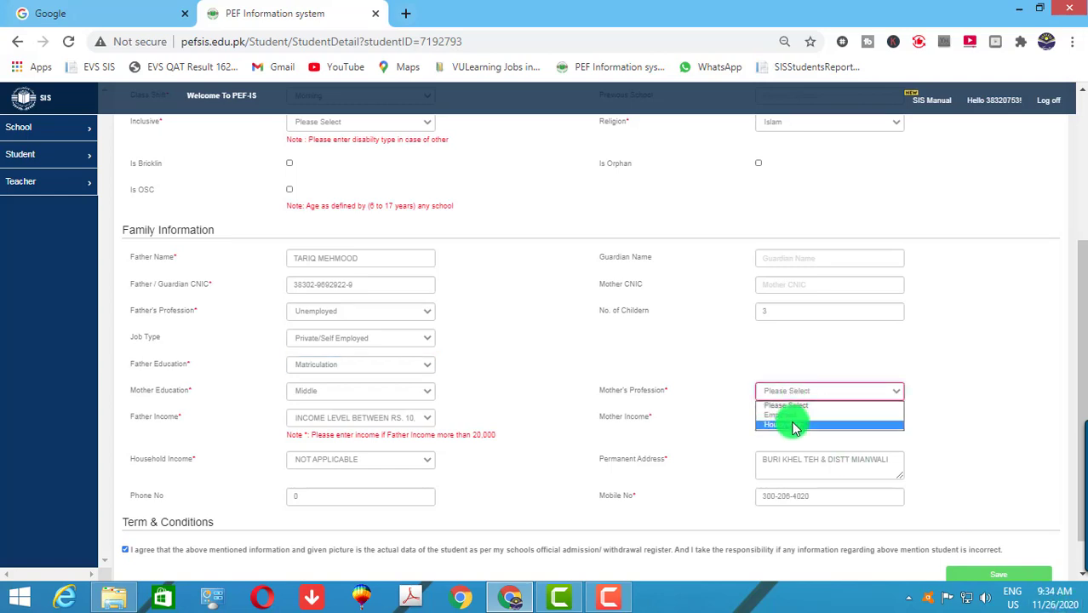
pyautogui.click(791, 425)
pyautogui.click(1002, 577)
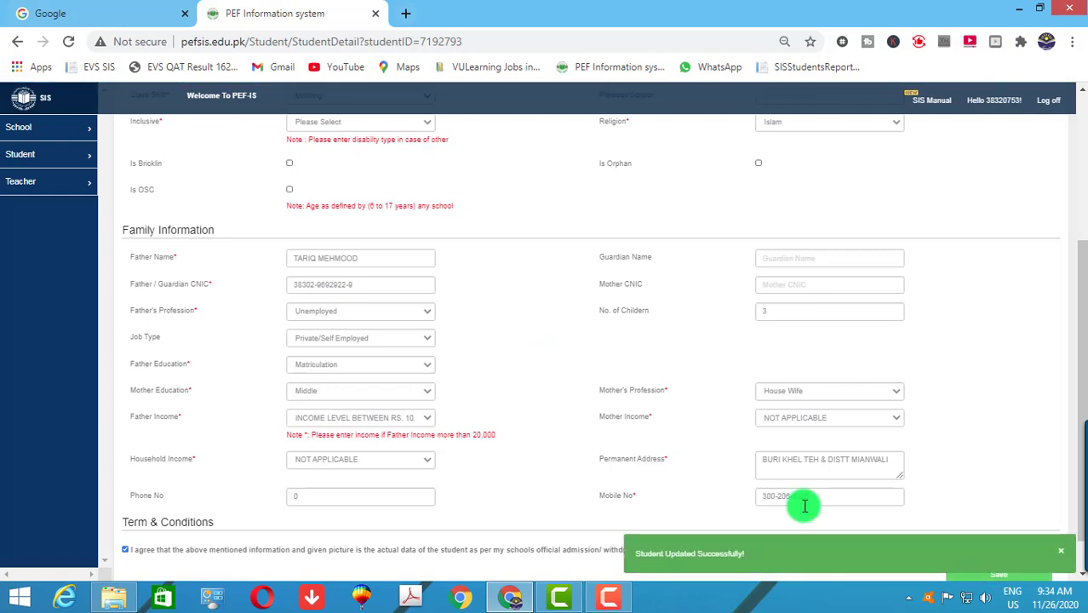
pyautogui.scroll(3, 792, 485)
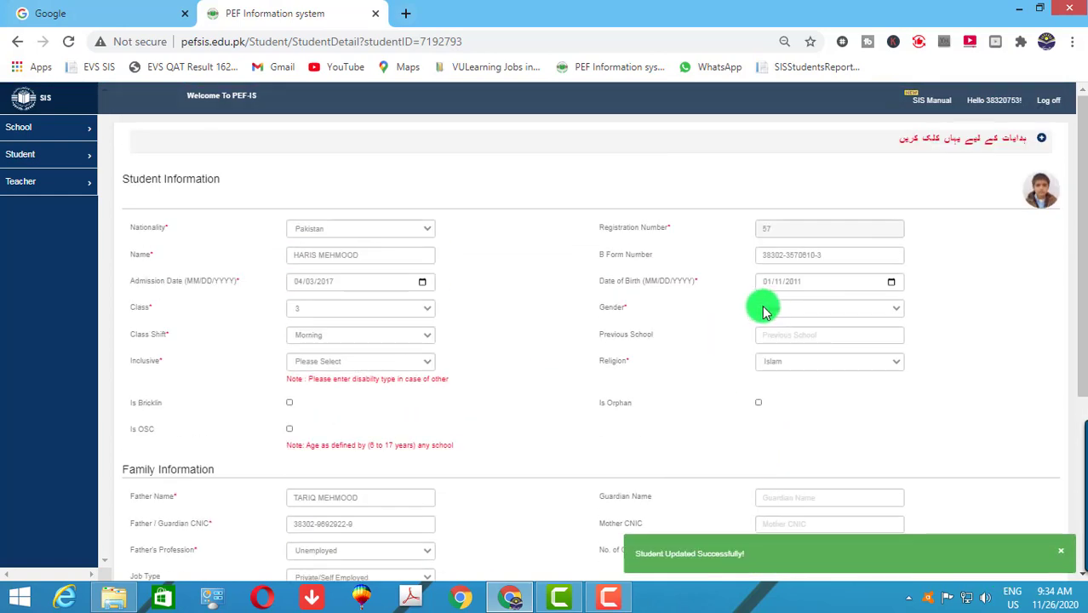
# - Check the photo folder for the next picture and search the student records for the registration number matching photo 59
pyautogui.click(114, 599)
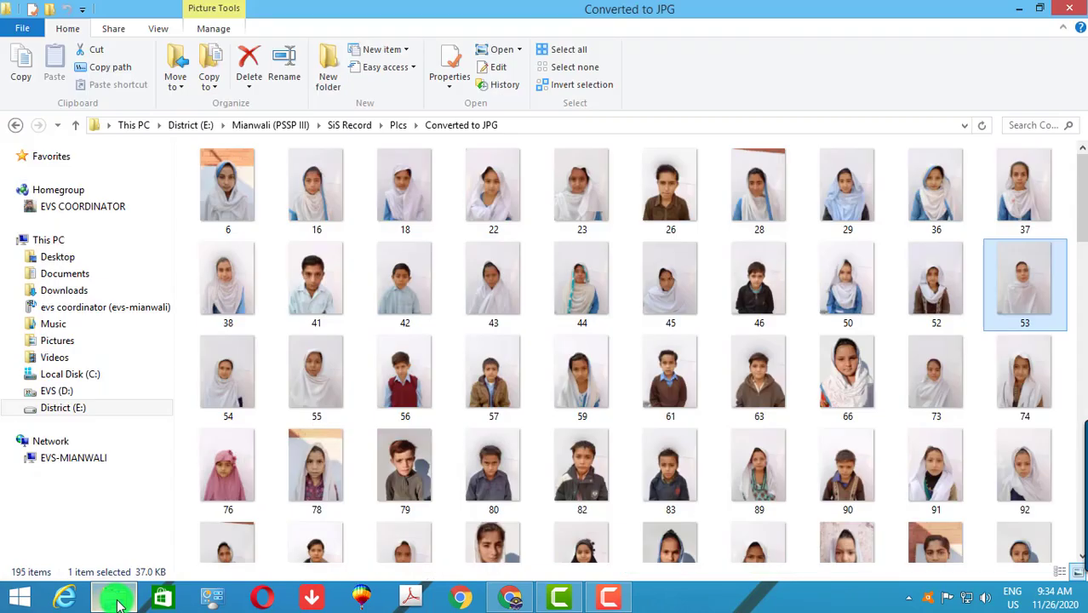
pyautogui.click(118, 601)
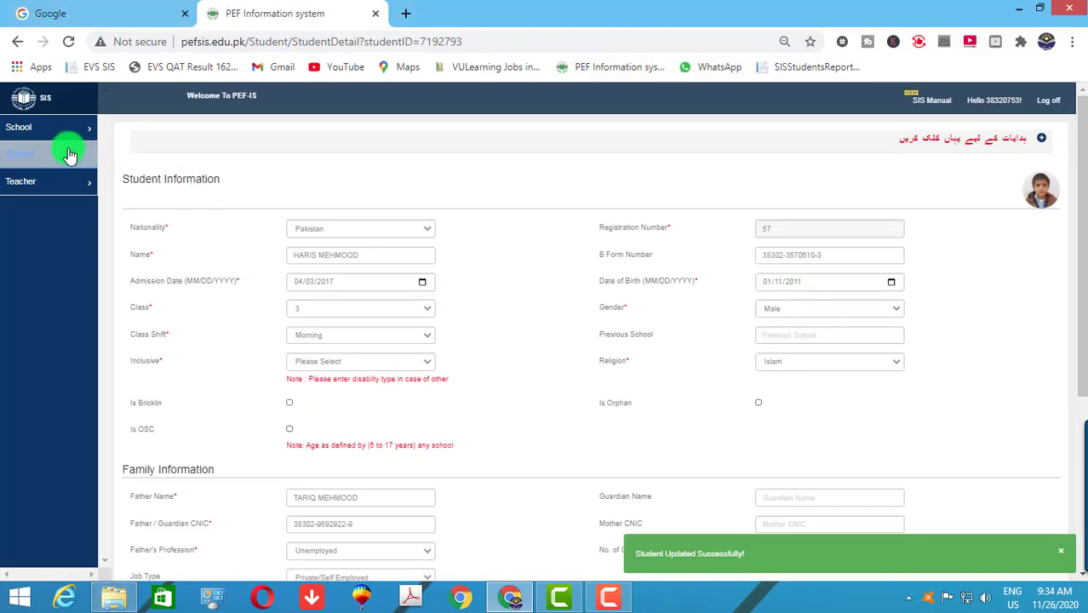
pyautogui.click(30, 154)
pyautogui.click(37, 196)
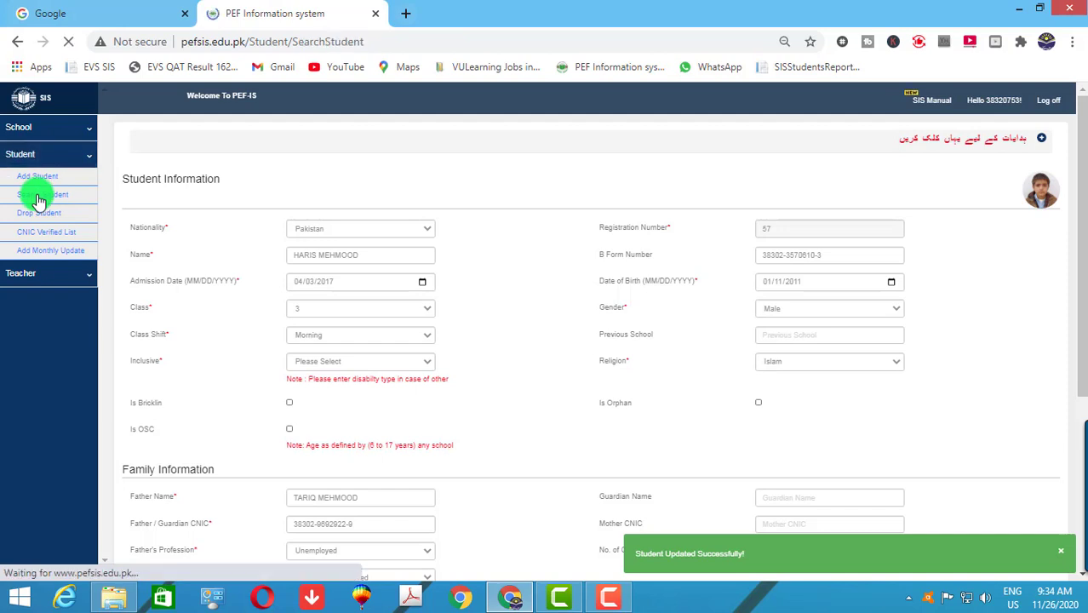
pyautogui.click(124, 204)
pyautogui.click(313, 247)
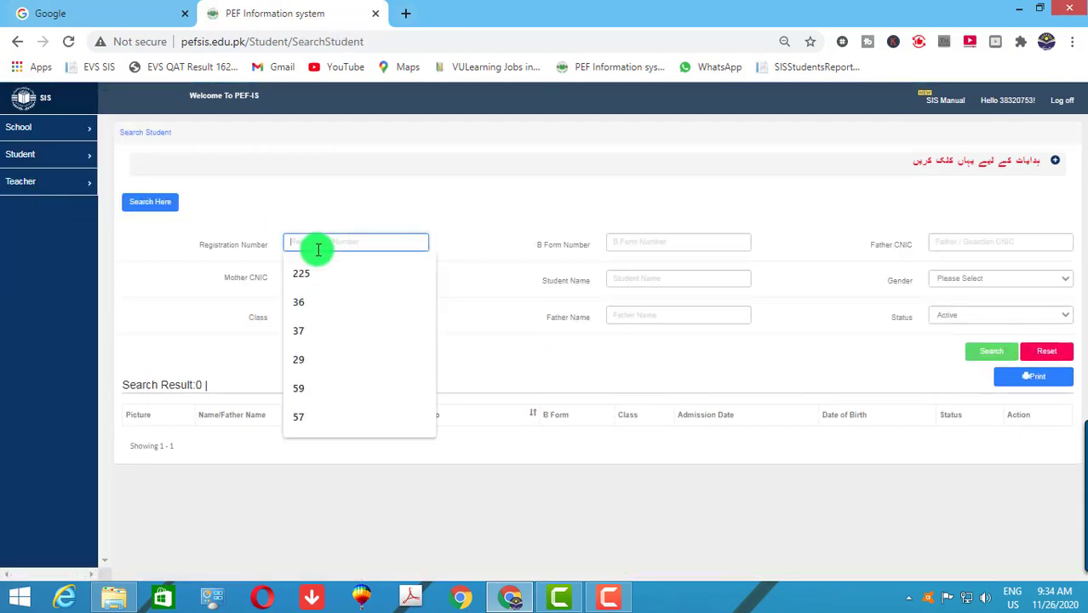
pyautogui.write('59')
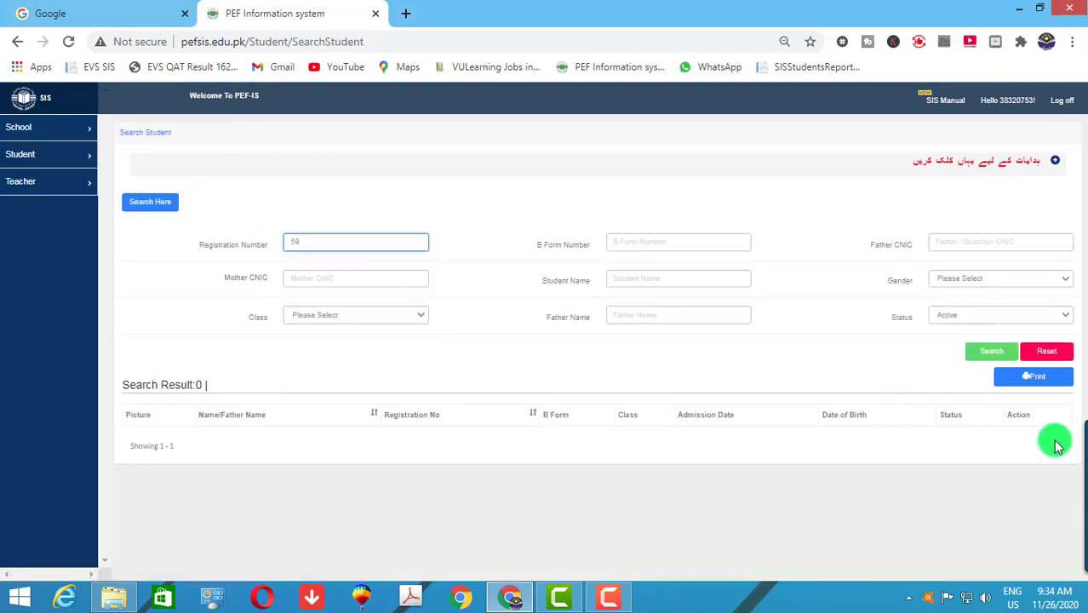
pyautogui.click(987, 354)
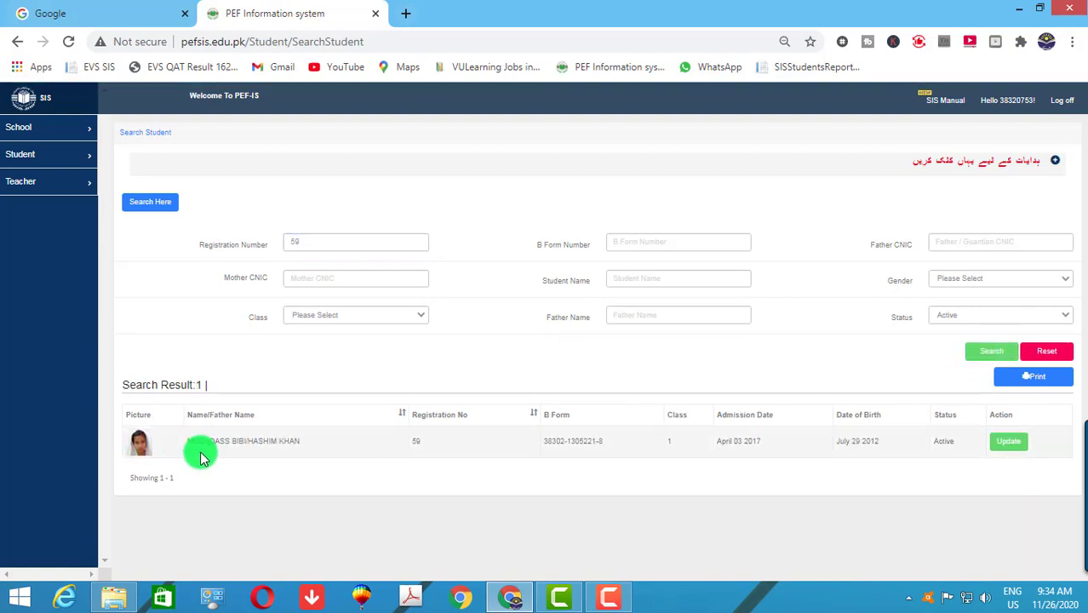
# - Check the photo folder for the next picture and search the student records for photo 61's registration number, using a leading zero
pyautogui.click(114, 598)
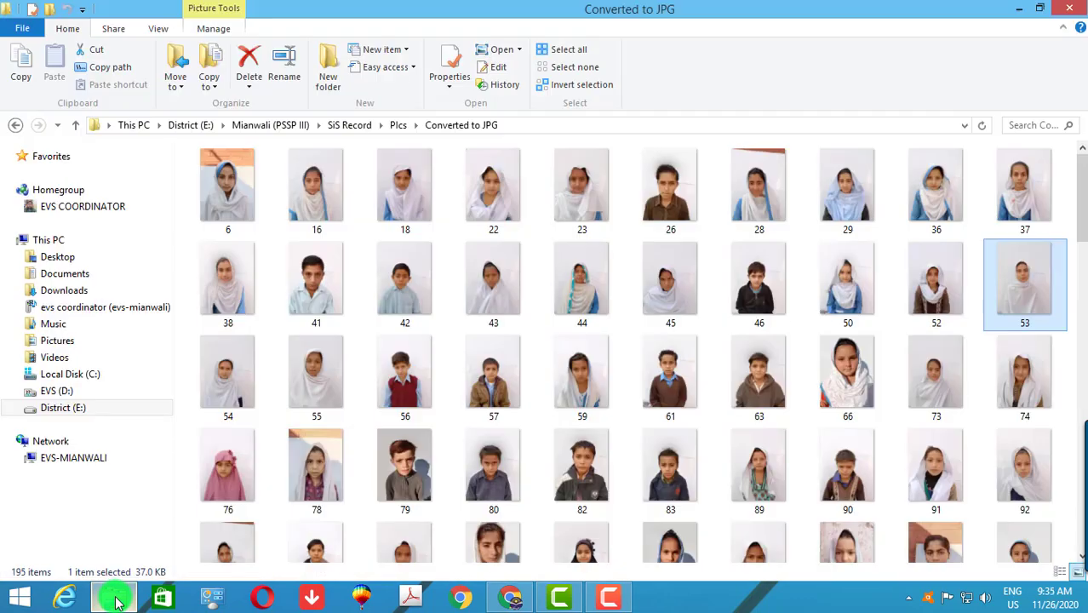
pyautogui.click(115, 599)
pyautogui.doubleClick(290, 244)
pyautogui.press('BackSpace')
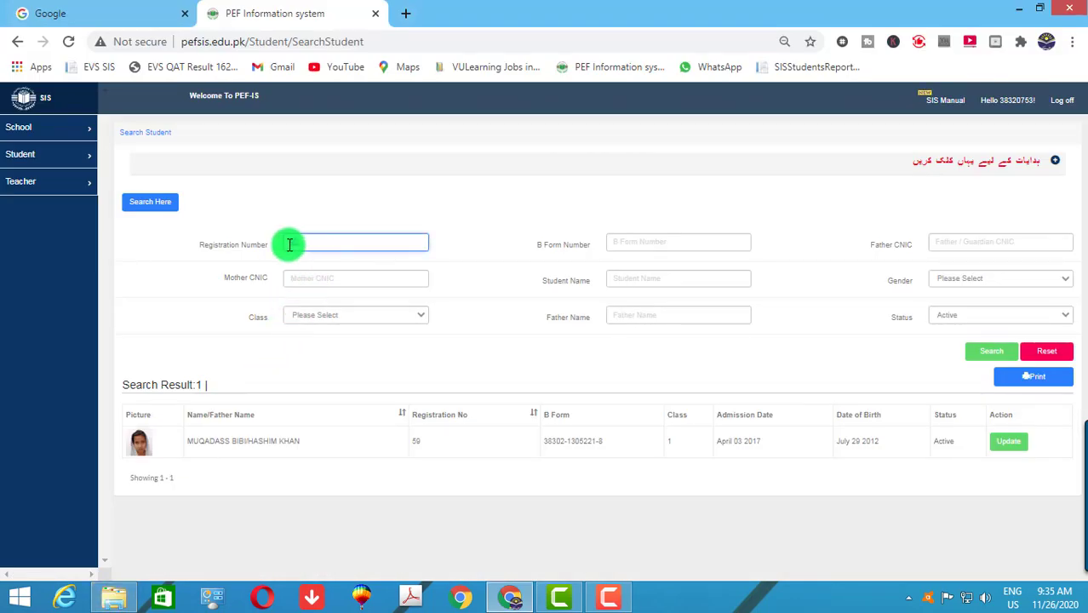
pyautogui.click(289, 245)
pyautogui.click(290, 244)
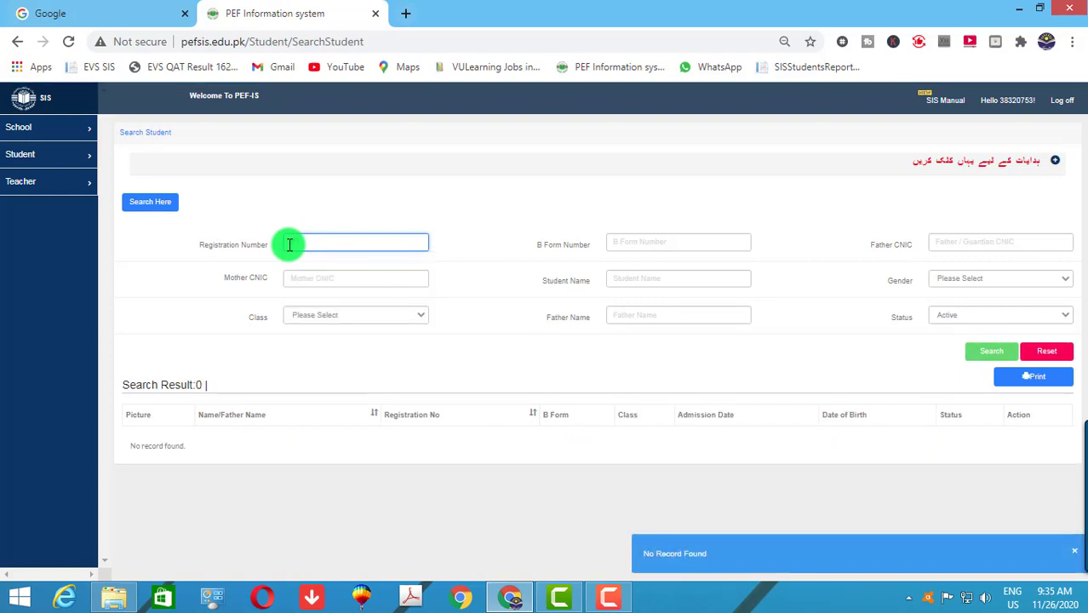
pyautogui.press('Return')
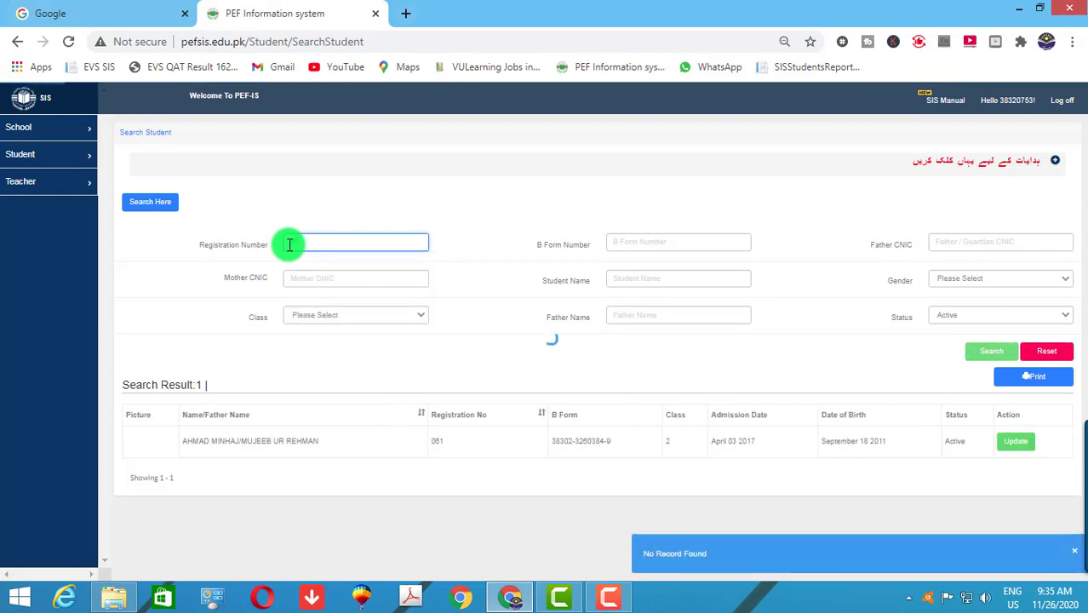
pyautogui.write('061')
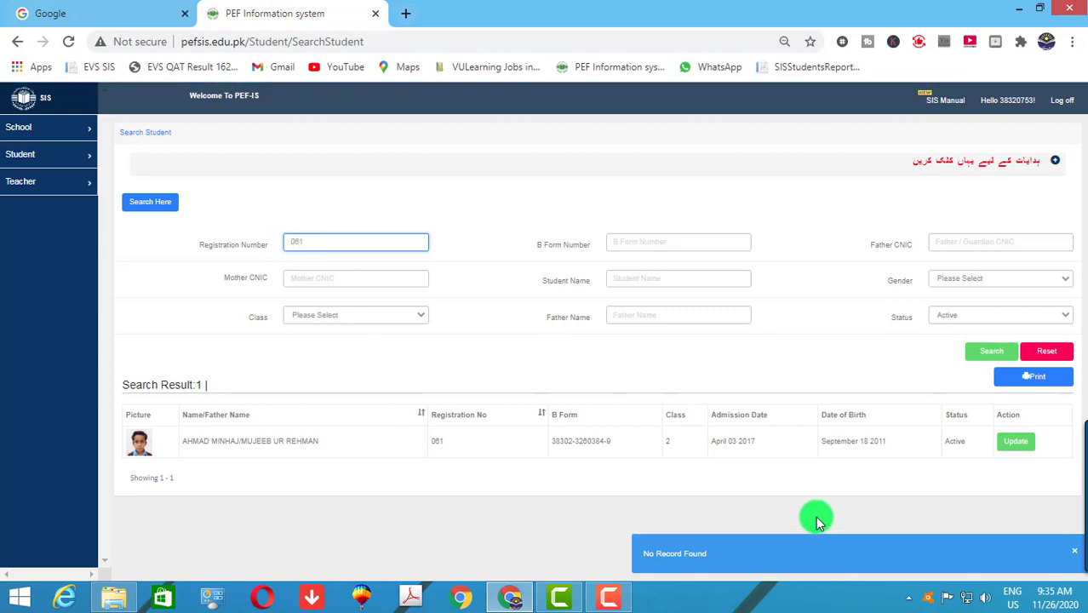
pyautogui.click(1078, 557)
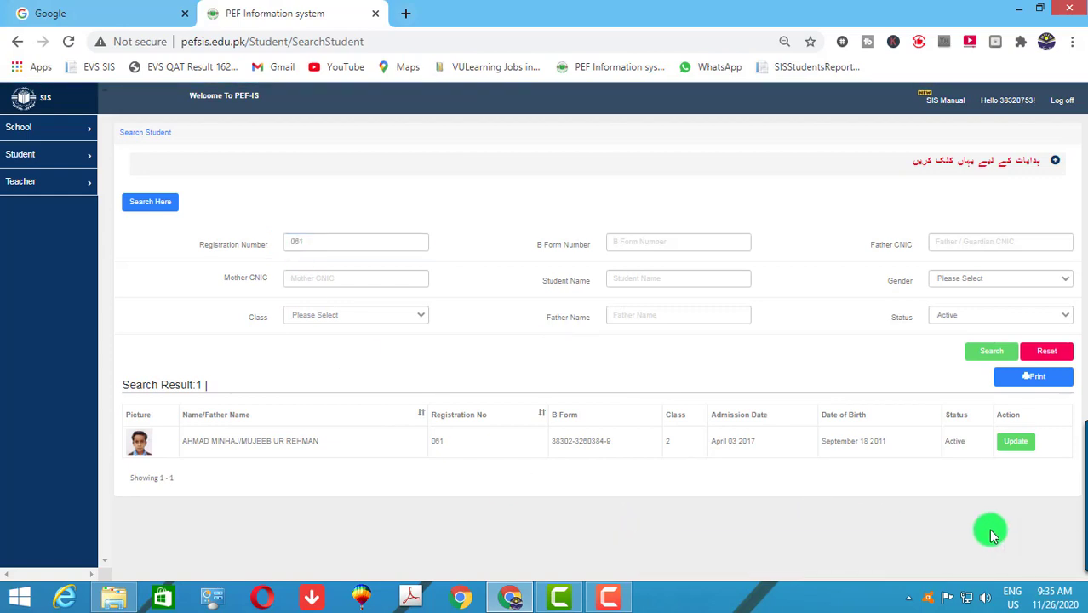
# - Find the student record whose registration number matches the next picture, 63, using a leading zero, and open it for updating
pyautogui.click(114, 598)
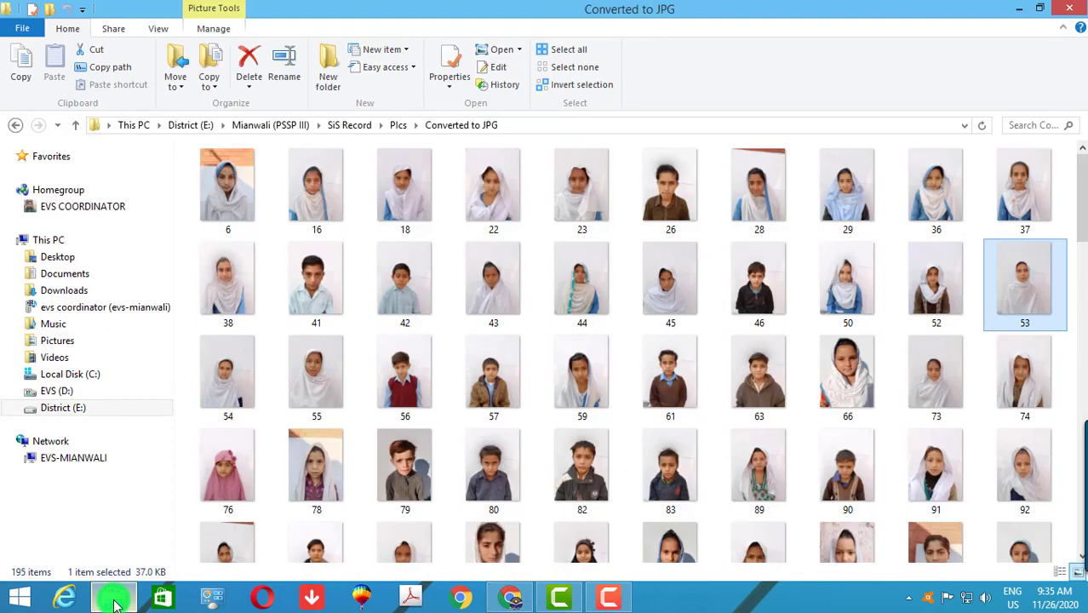
pyautogui.click(114, 597)
pyautogui.moveTo(345, 240); pyautogui.dragTo(266, 240)
pyautogui.write('63')
pyautogui.press('Return')
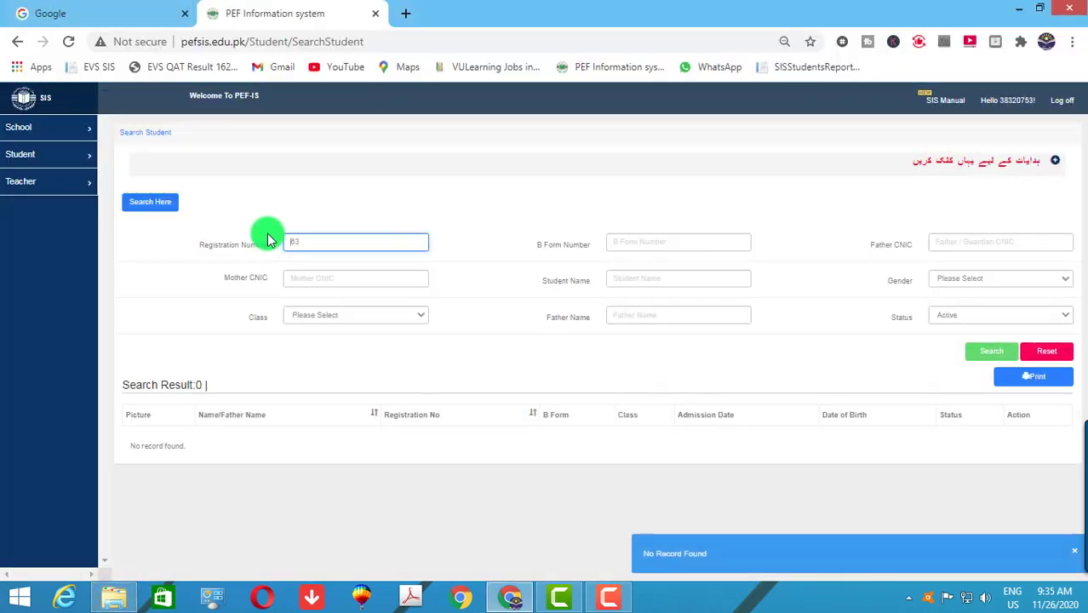
pyautogui.press('Return')
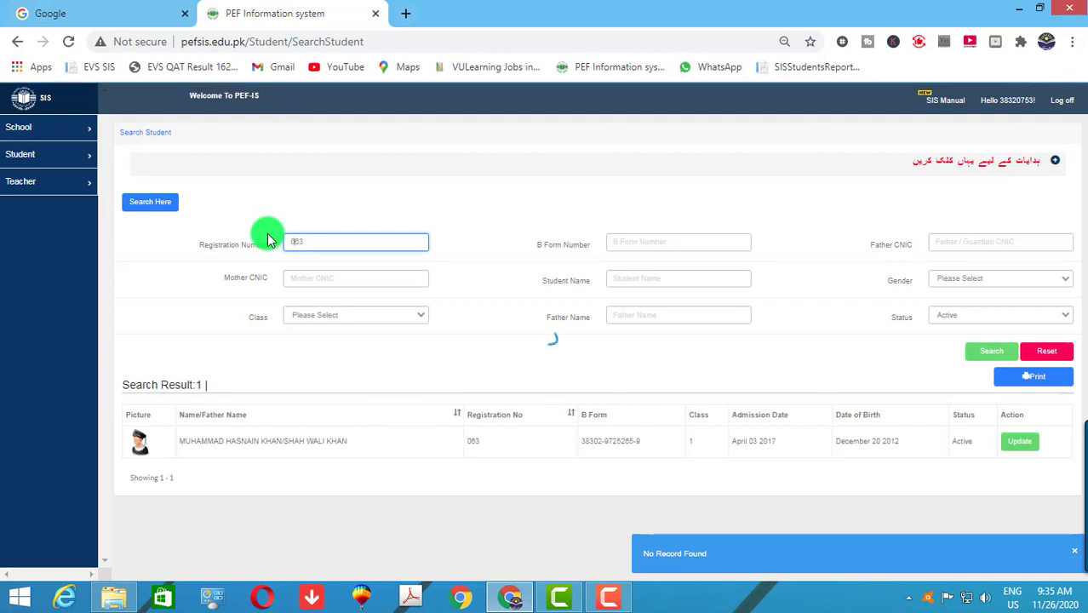
pyautogui.click(1022, 444)
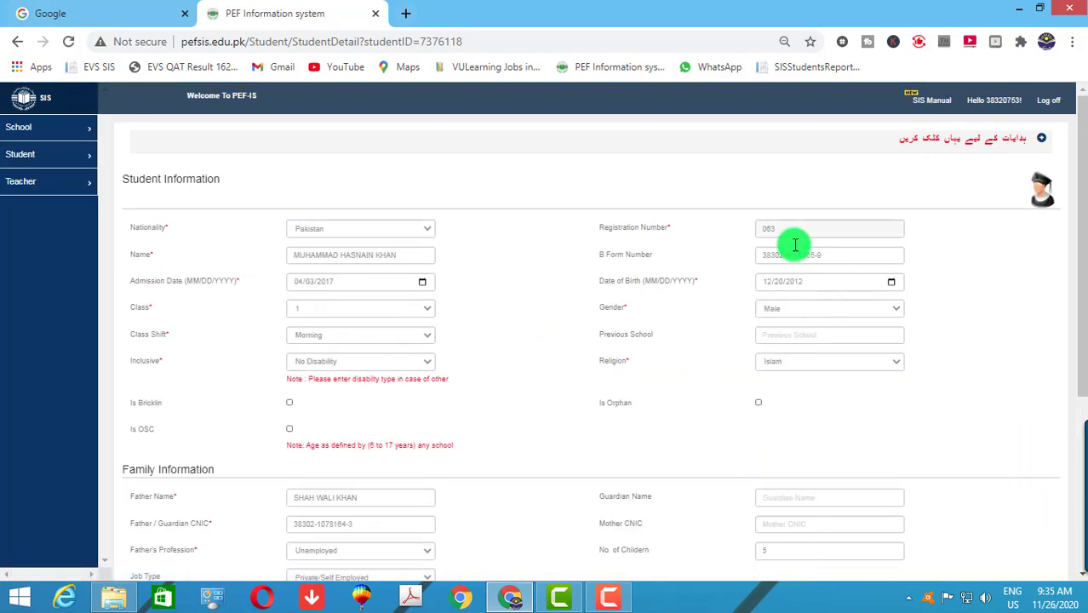
# - Upload 63.jpg from the Converted to JPG folder as the student's photo, enlarged slightly and cropped around the head and shoulders
pyautogui.click(1044, 196)
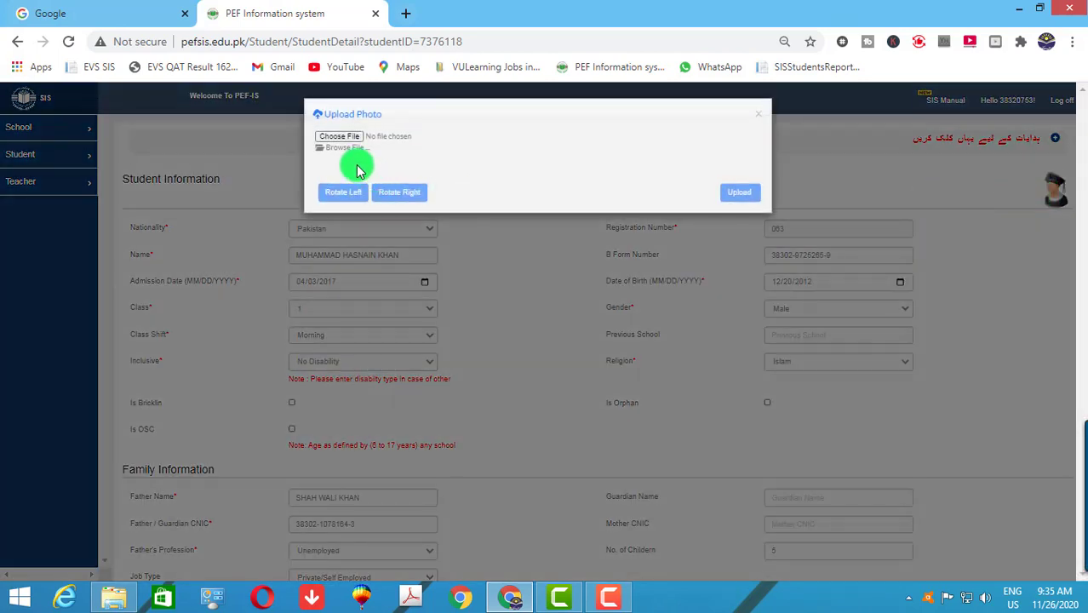
pyautogui.click(349, 138)
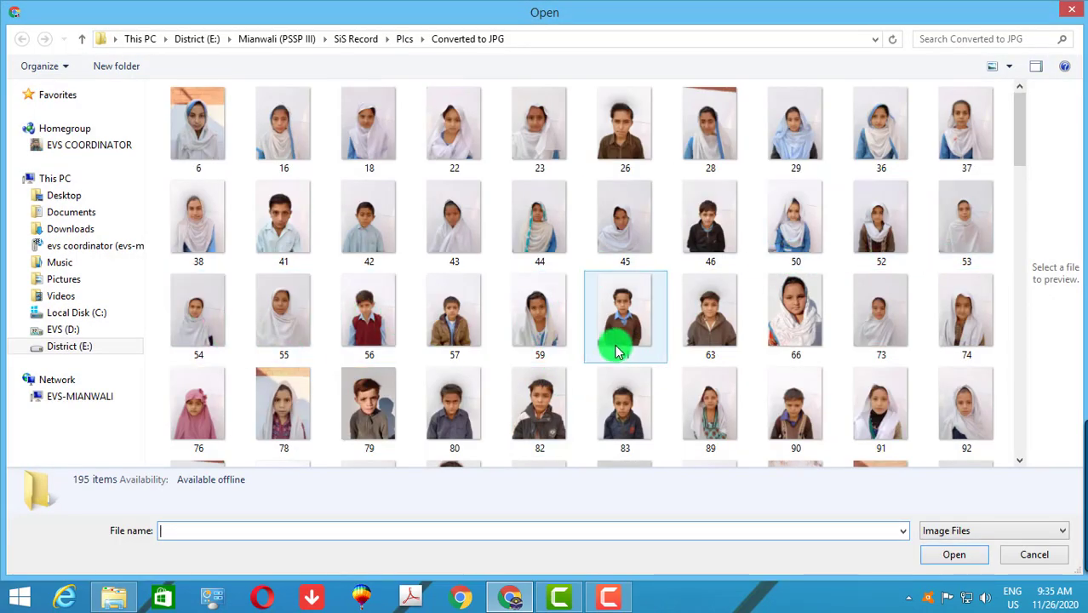
pyautogui.click(707, 318)
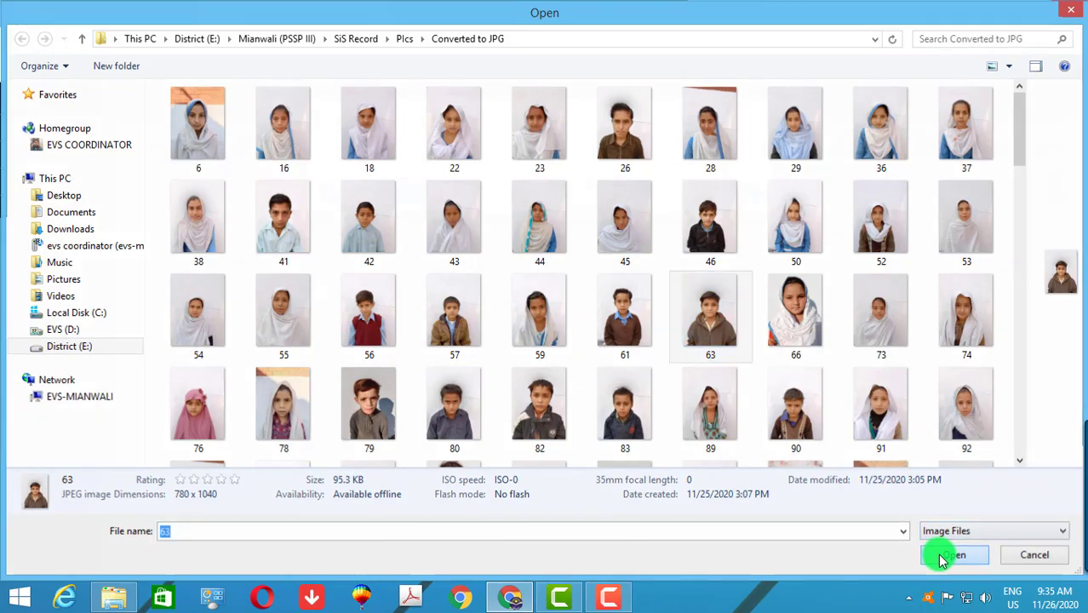
pyautogui.click(937, 553)
pyautogui.scroll(2, 507, 295)
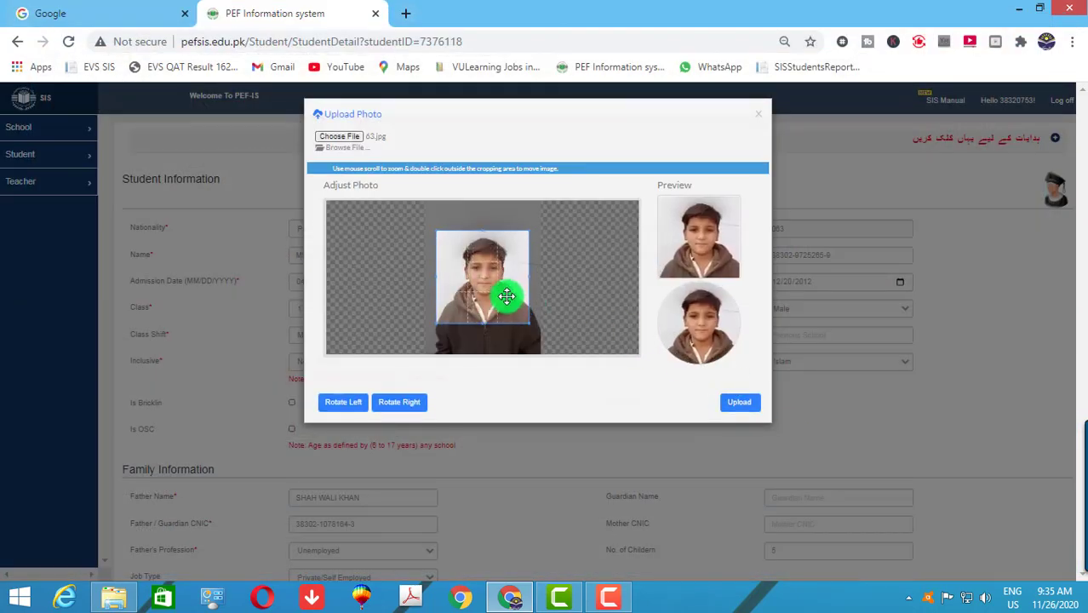
pyautogui.moveTo(506, 294); pyautogui.dragTo(505, 290)
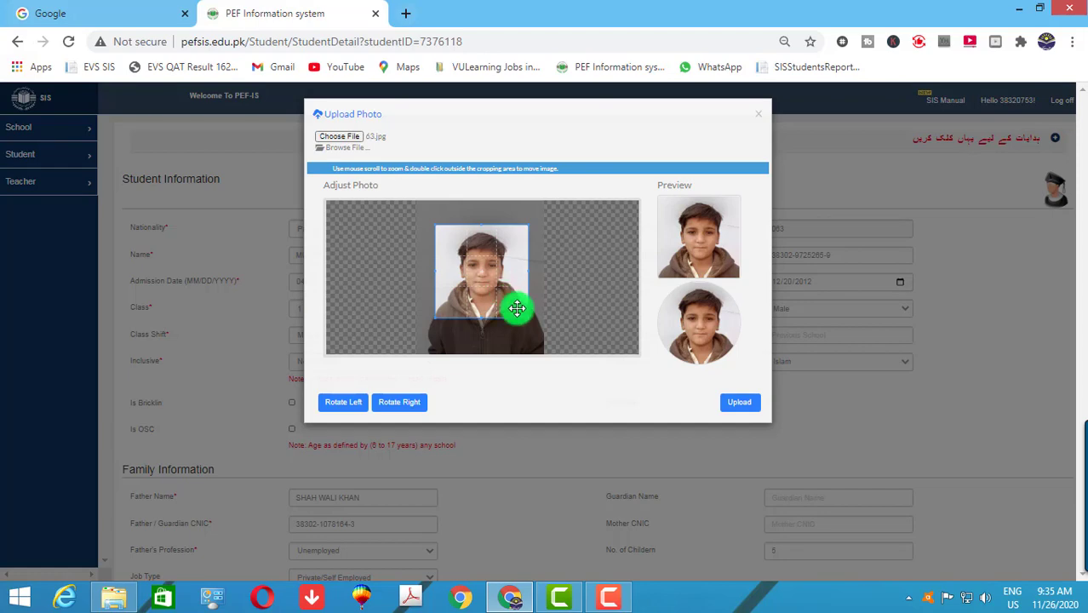
pyautogui.click(737, 407)
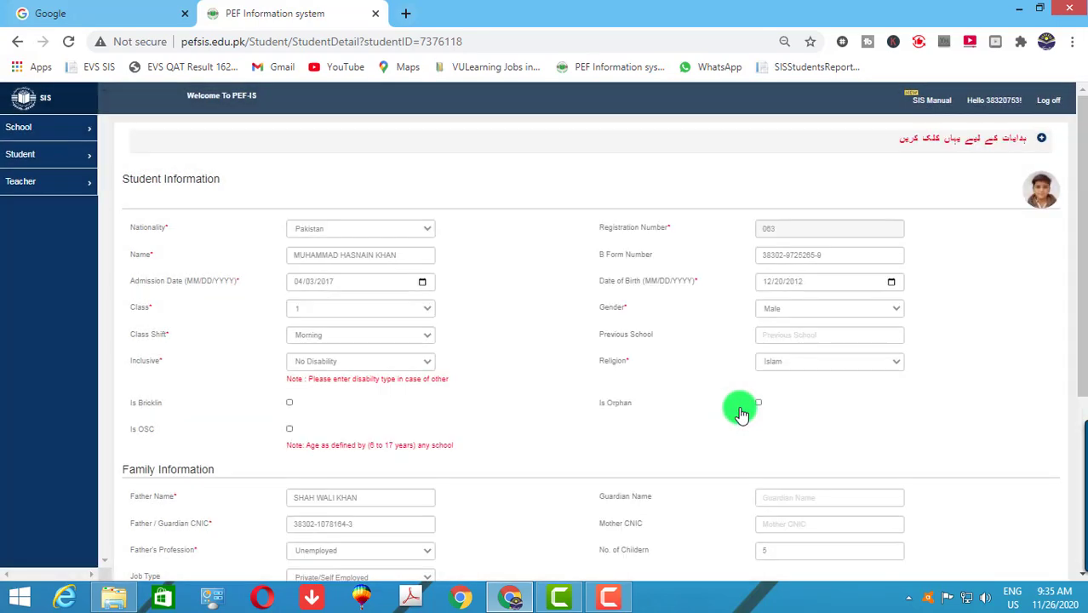
# - Fill in the required mobile number with an all-zero placeholder and save the student record
pyautogui.scroll(-4, 772, 408)
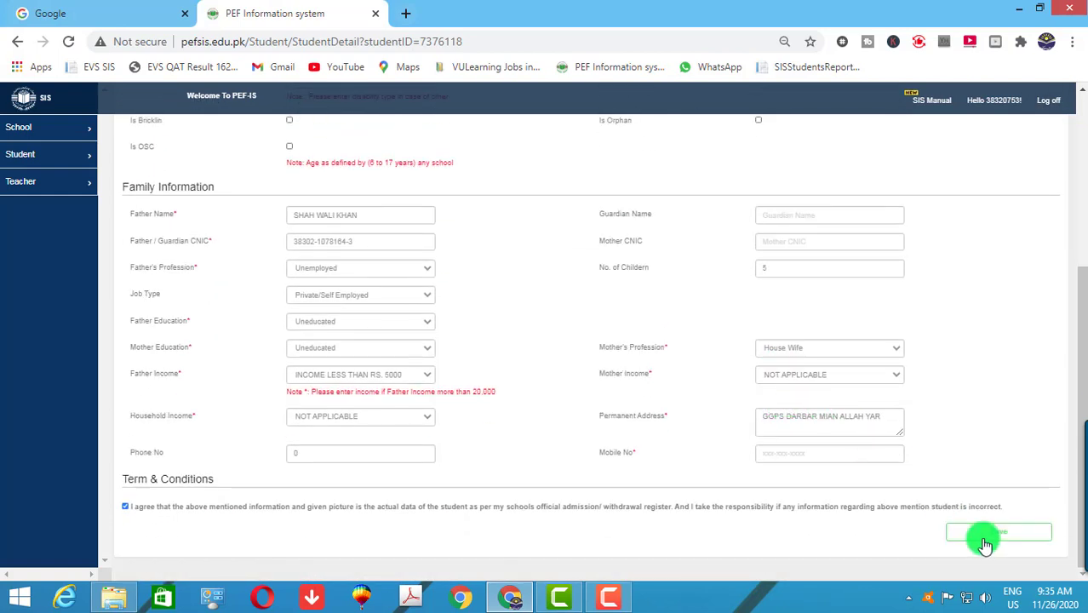
pyautogui.click(985, 543)
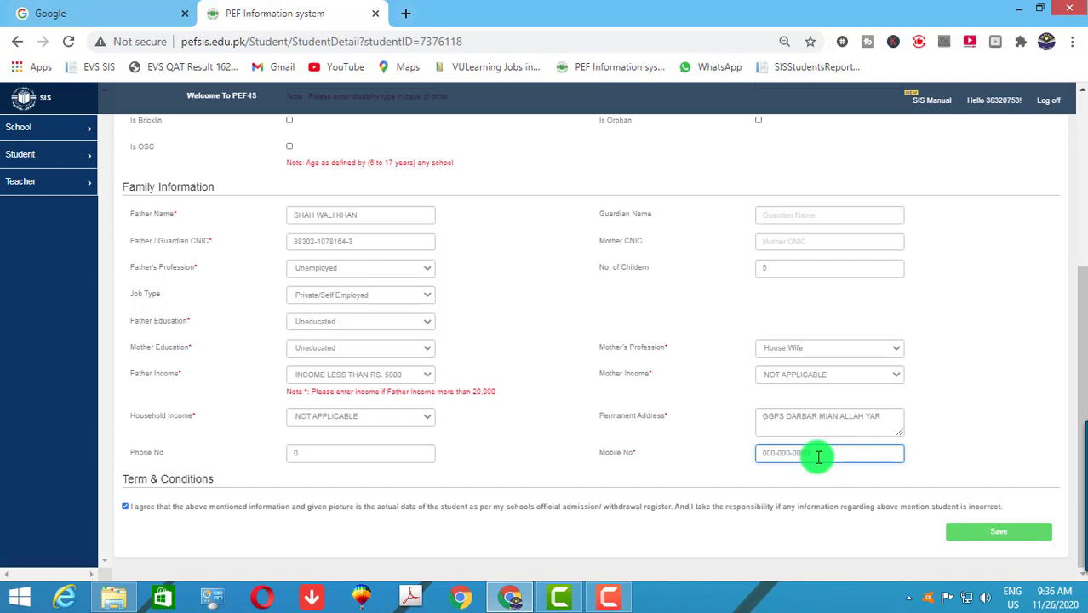
pyautogui.click(1014, 538)
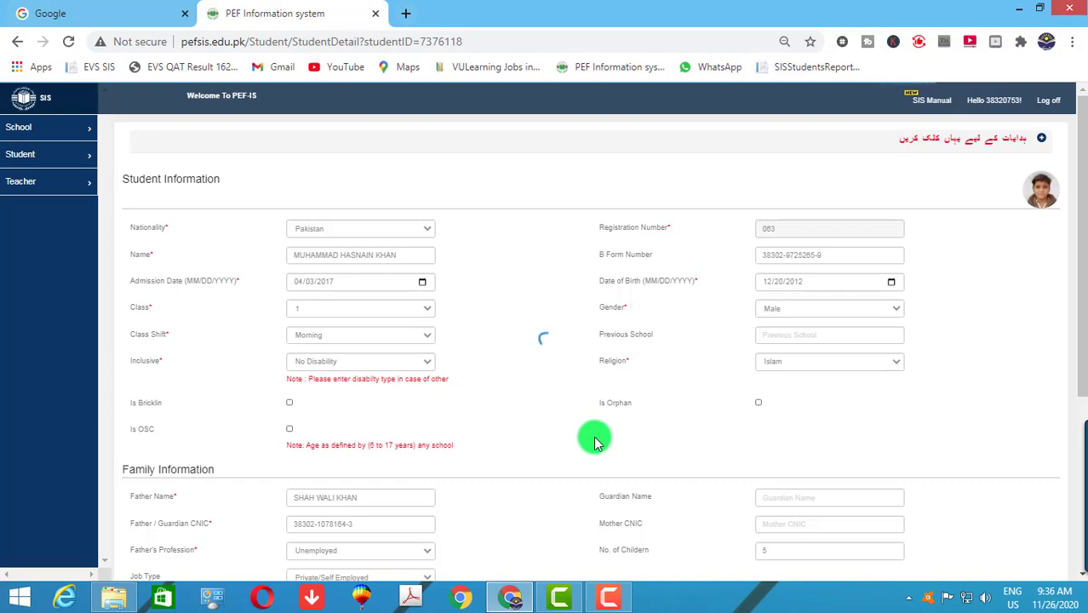
pyautogui.scroll(-3, 594, 442)
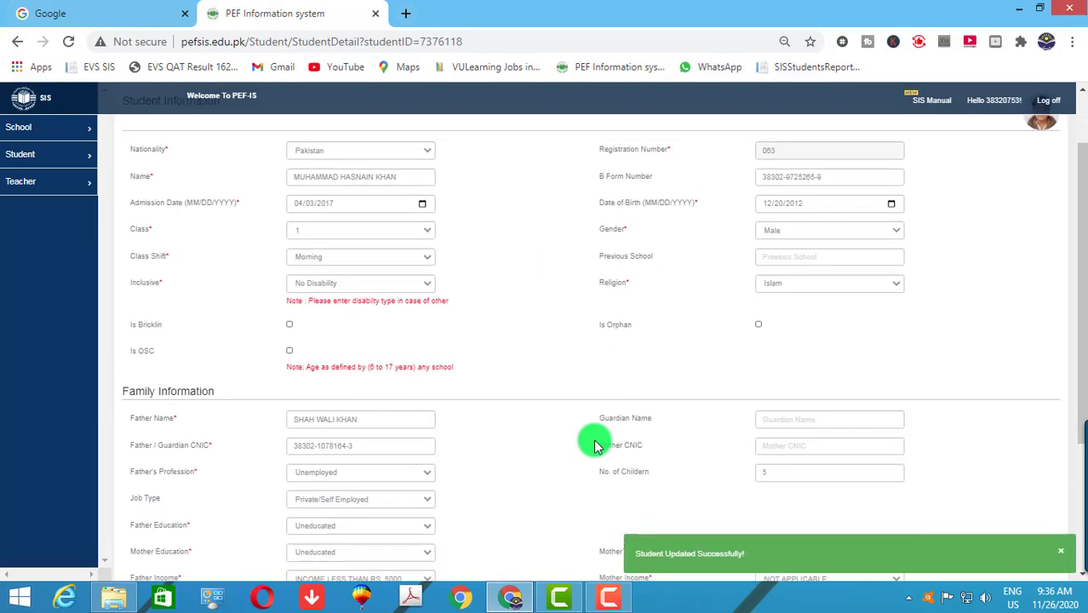
pyautogui.scroll(3, 595, 445)
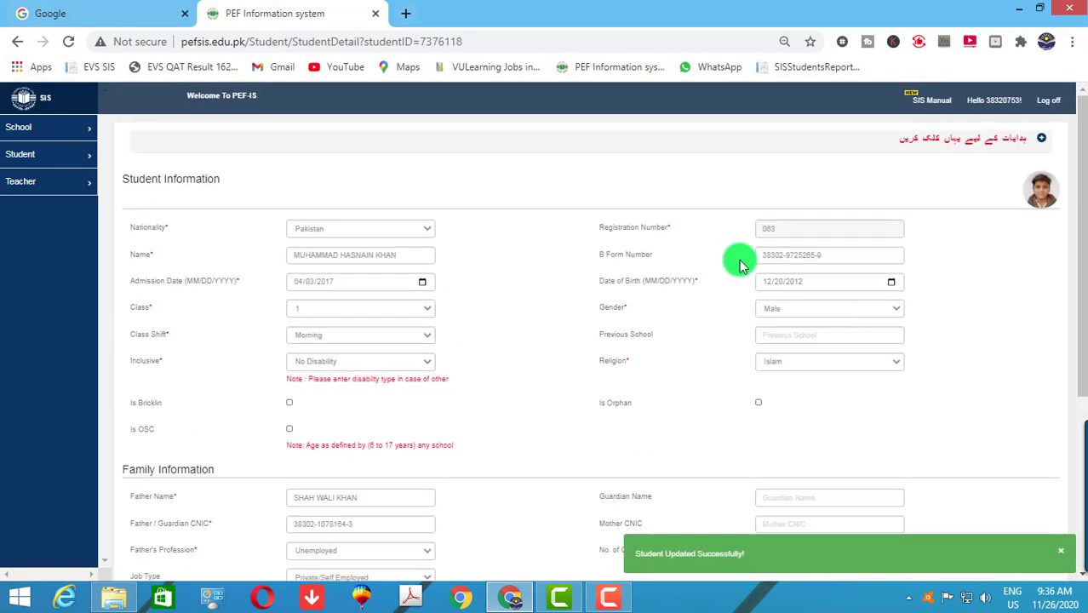
# - Return to the student search, find the record matching the next picture, 66, using a leading zero, and open it for updating
pyautogui.click(39, 153)
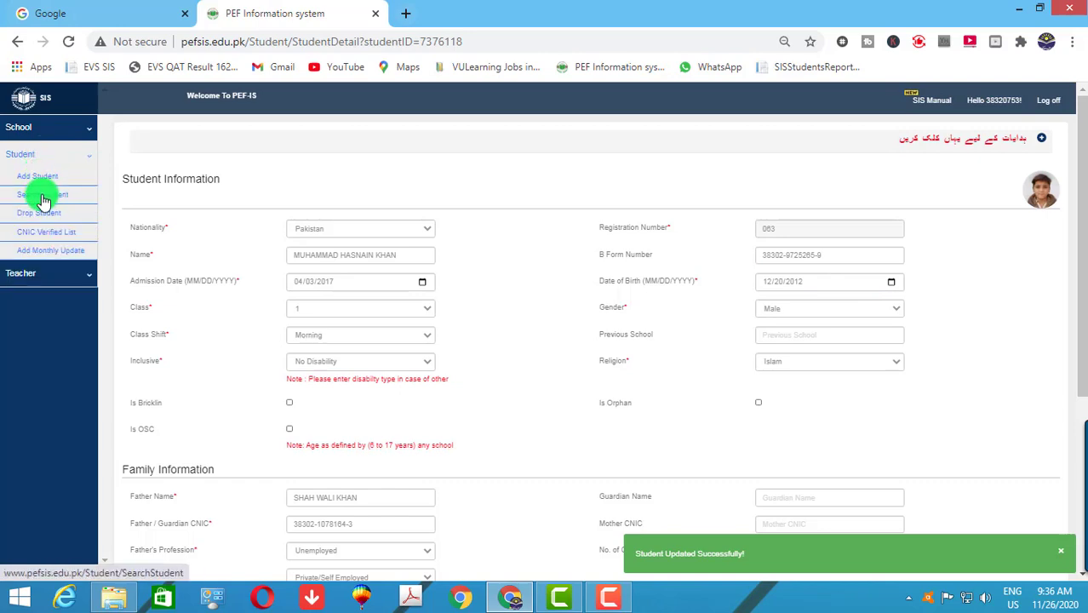
pyautogui.click(44, 213)
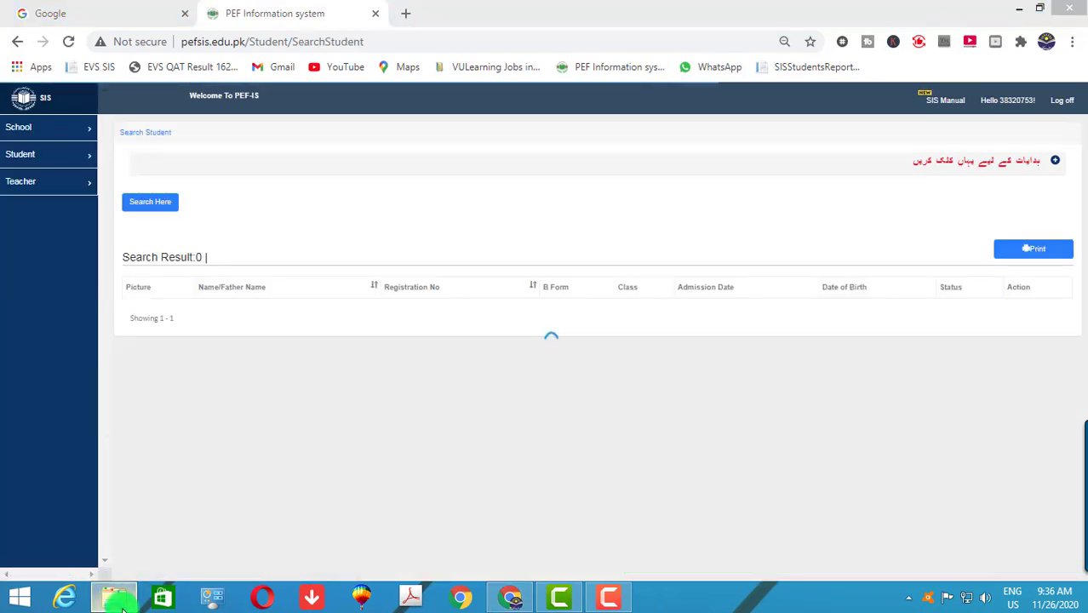
pyautogui.click(120, 599)
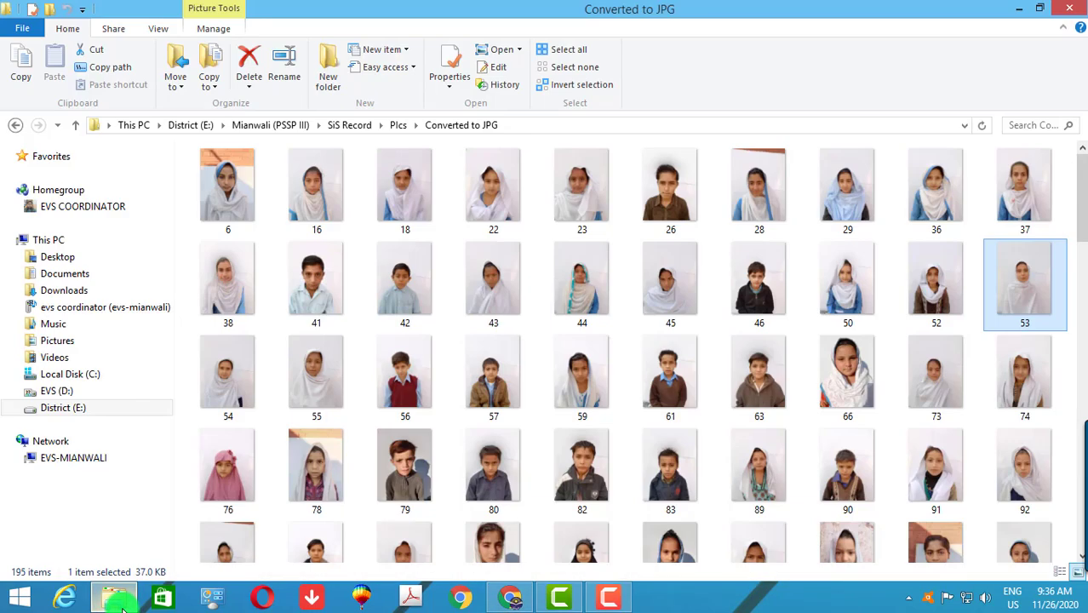
pyautogui.click(119, 599)
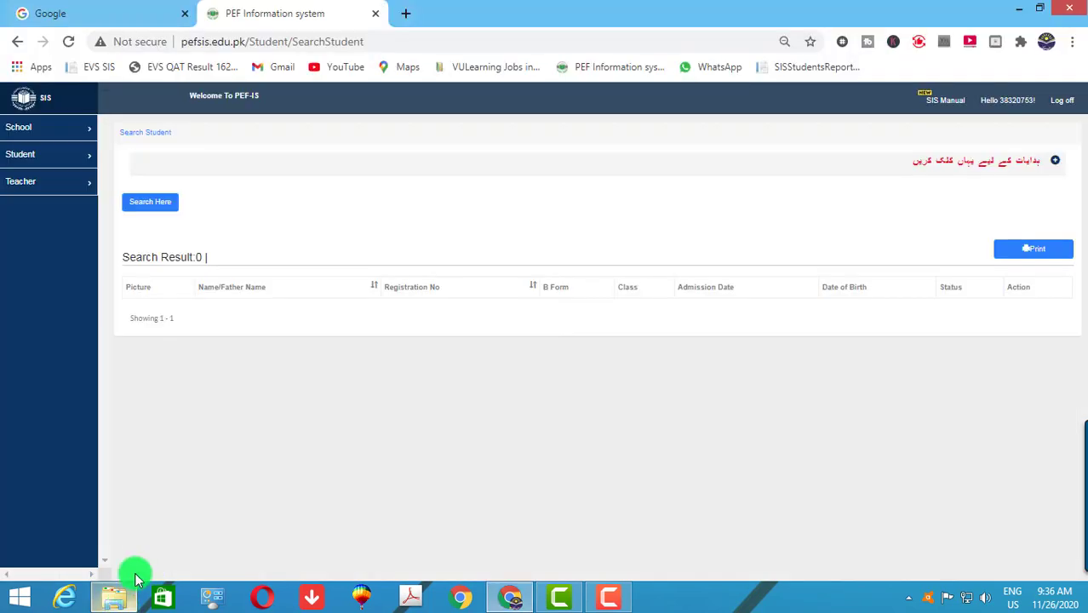
pyautogui.click(145, 209)
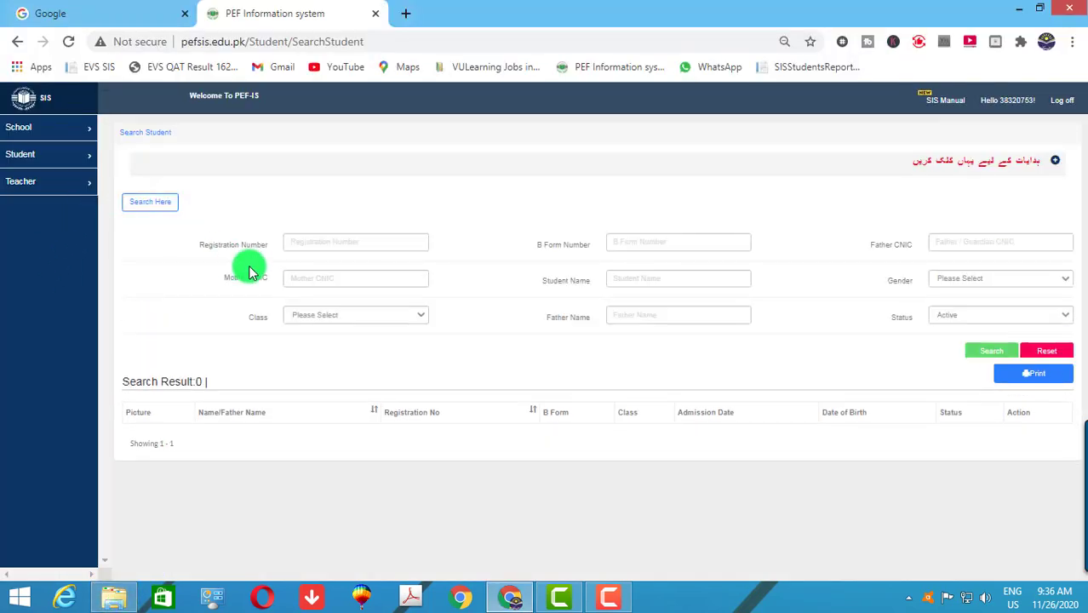
pyautogui.click(317, 244)
pyautogui.write('66')
pyautogui.press('Return')
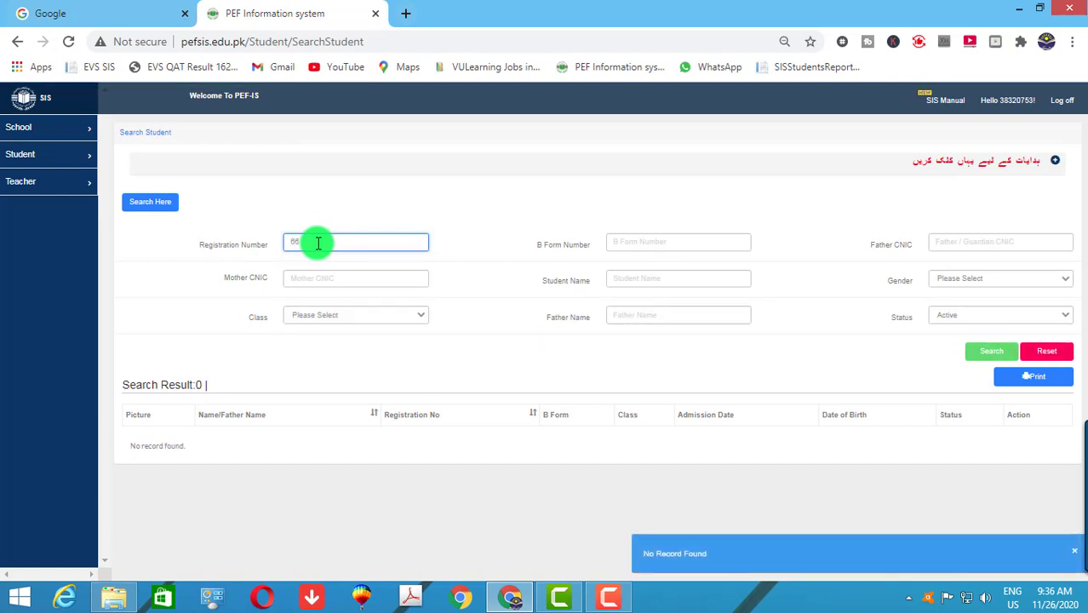
pyautogui.press('Return')
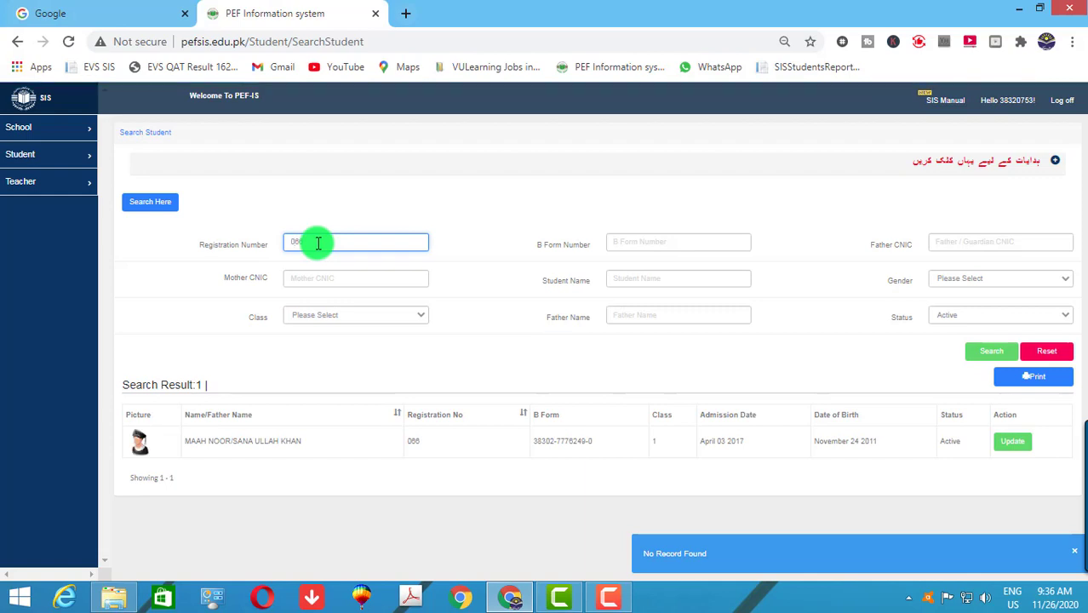
pyautogui.click(1010, 444)
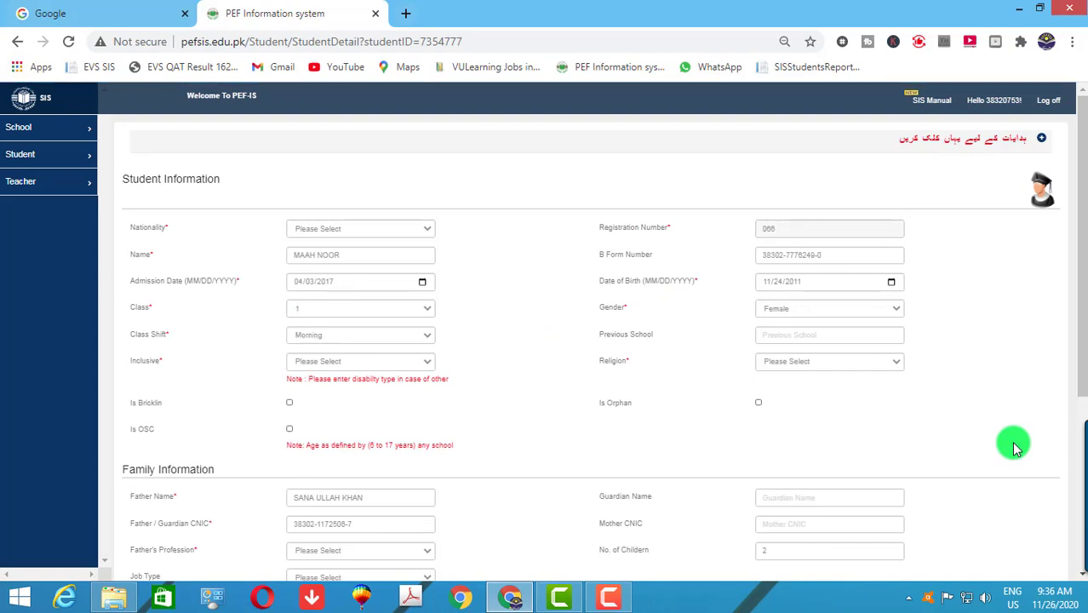
pyautogui.moveTo(829, 256); pyautogui.dragTo(728, 262)
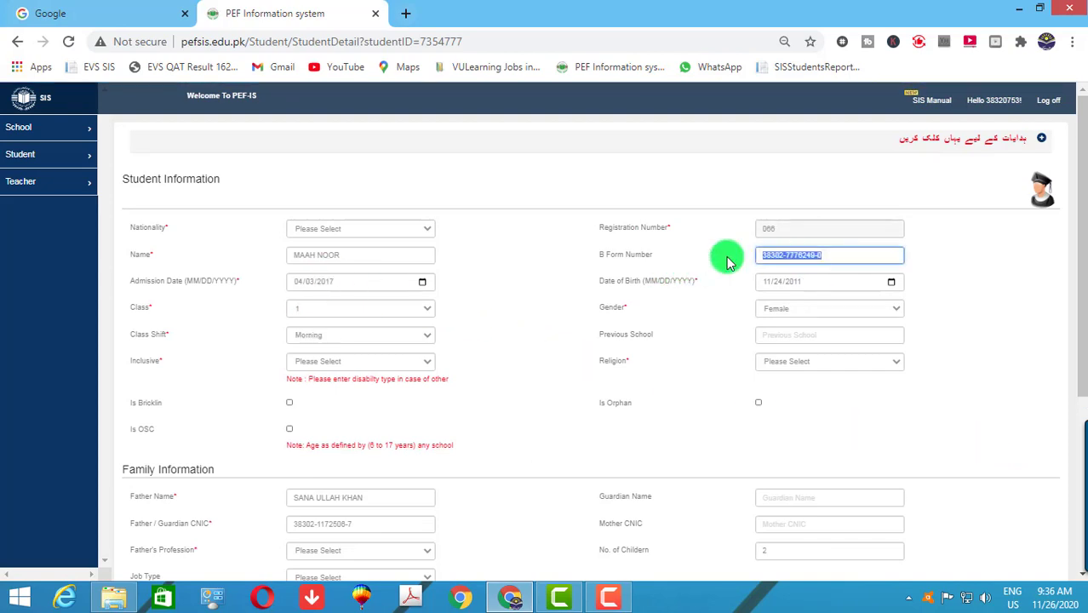
# - Upload 66.jpg from the Converted to JPG folder as the student's photo, with the crop area moved up around the head
pyautogui.click(1037, 202)
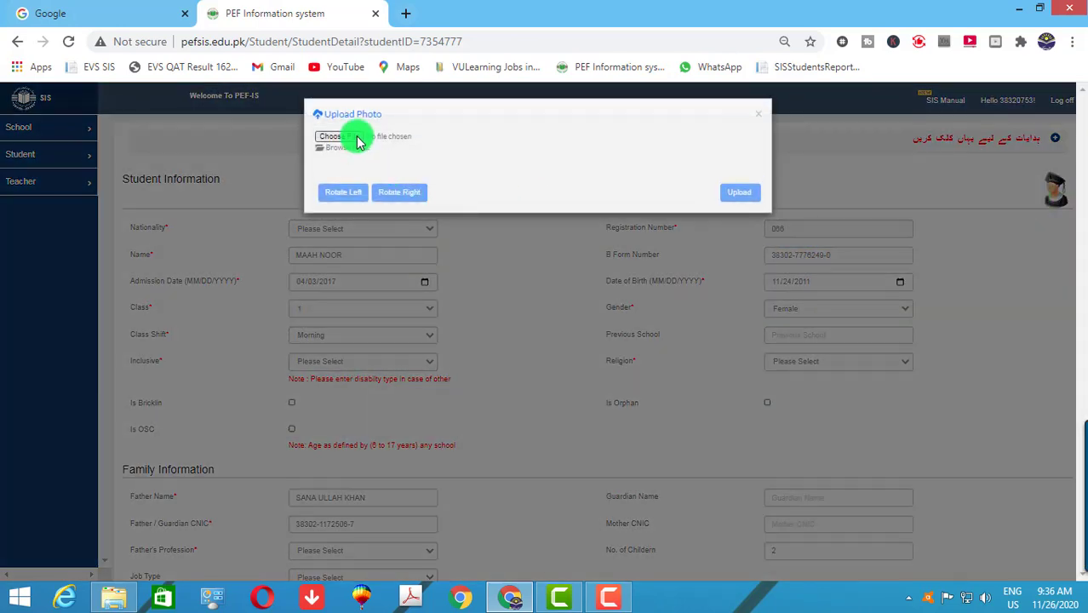
pyautogui.click(356, 142)
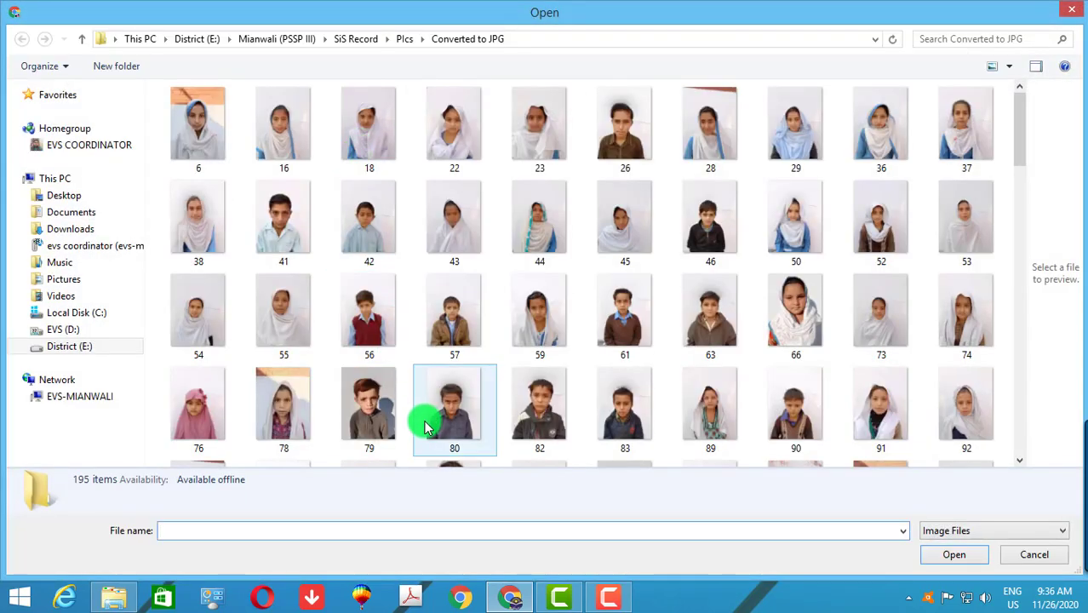
pyautogui.doubleClick(818, 354)
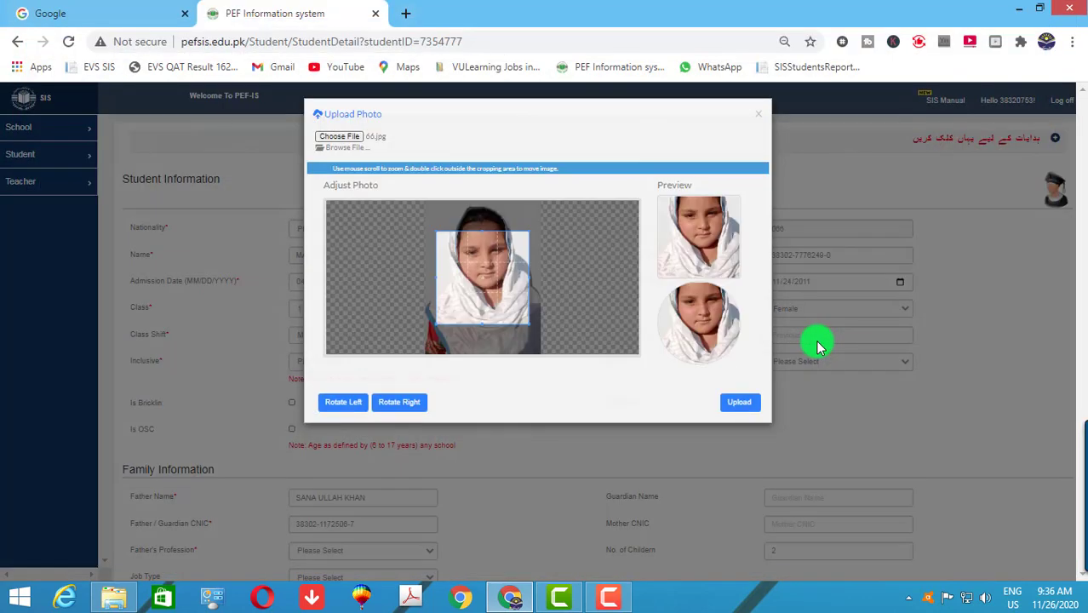
pyautogui.moveTo(503, 288); pyautogui.dragTo(498, 259)
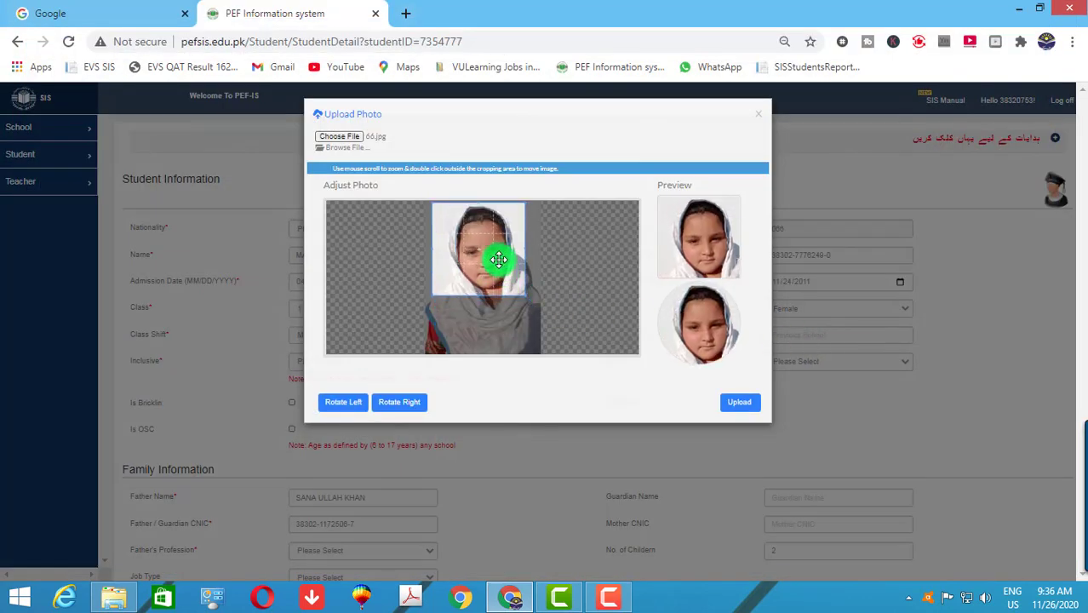
pyautogui.moveTo(529, 307)
pyautogui.mouseDown()
pyautogui.moveTo(539, 318)
pyautogui.moveTo(538, 309)
pyautogui.mouseUp()
pyautogui.click(738, 407)
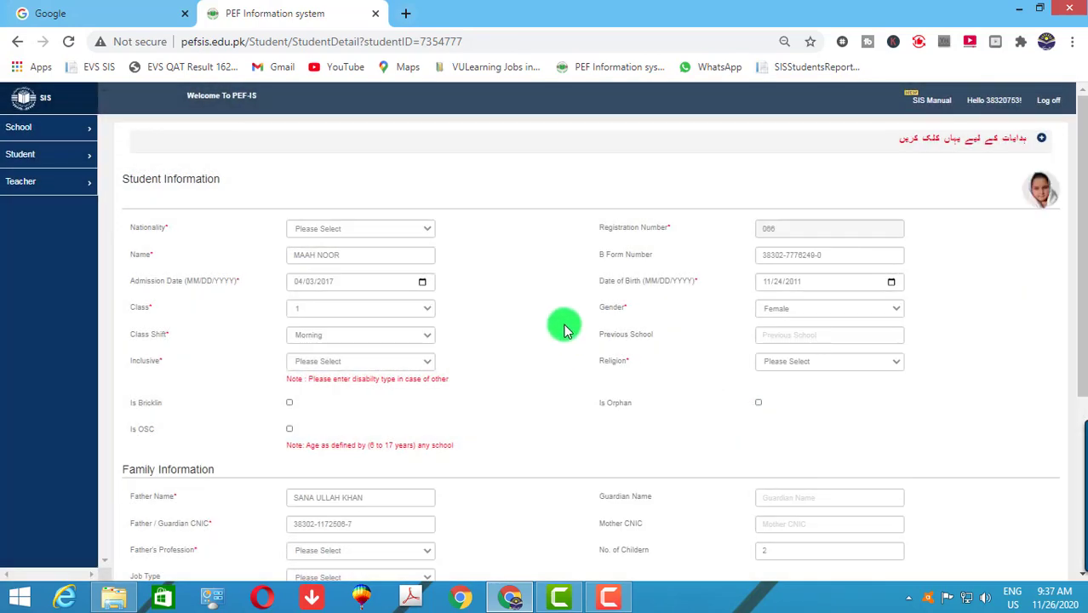
# - Set the student's nationality to Pakistan and re-enter the B Form number
pyautogui.scroll(-3, 784, 458)
pyautogui.click(967, 530)
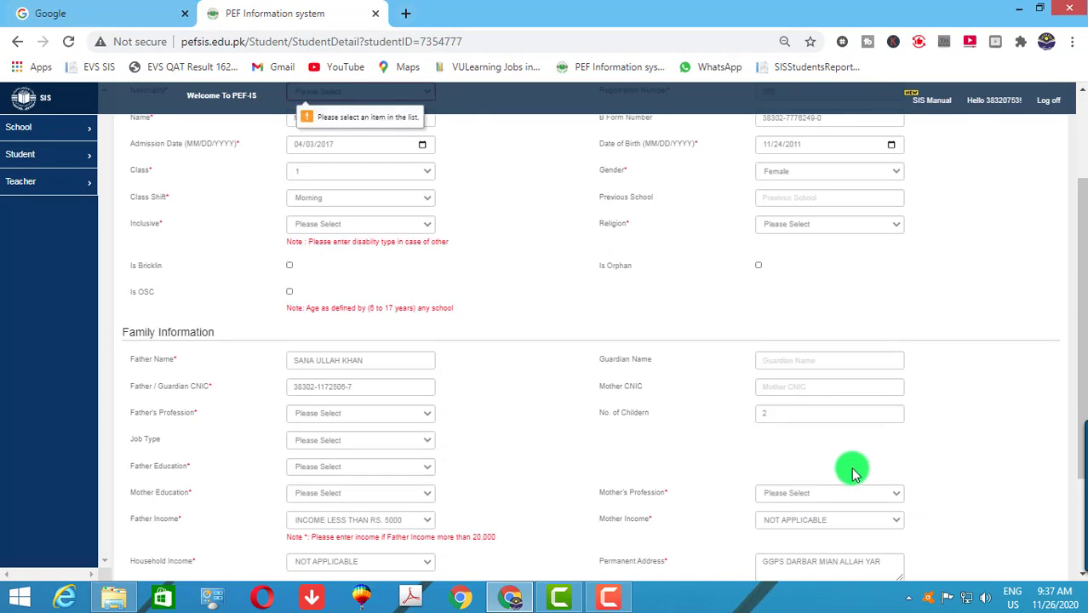
pyautogui.click(356, 228)
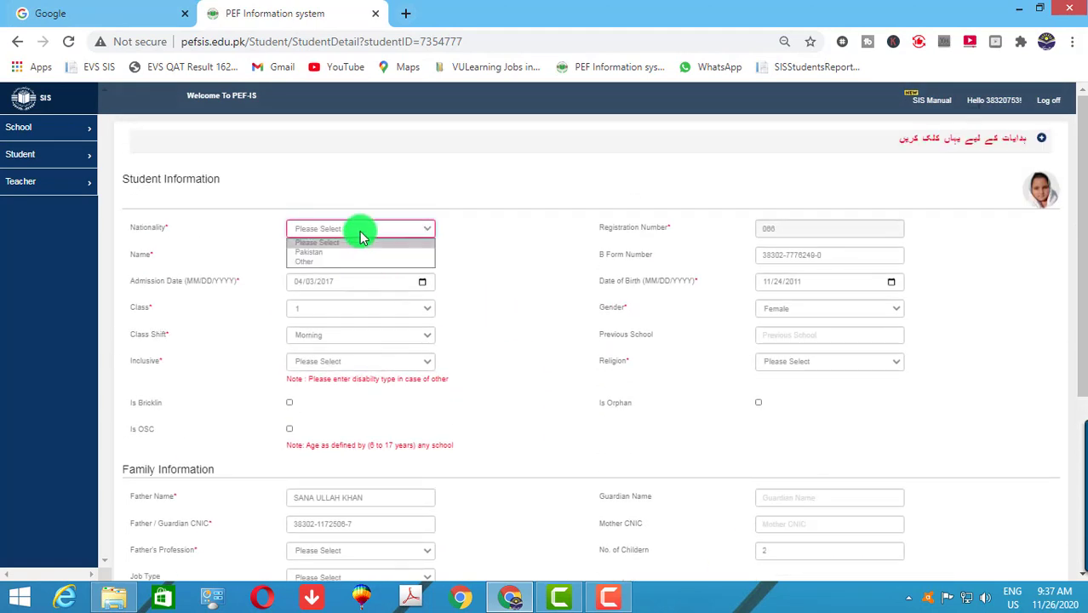
pyautogui.click(364, 253)
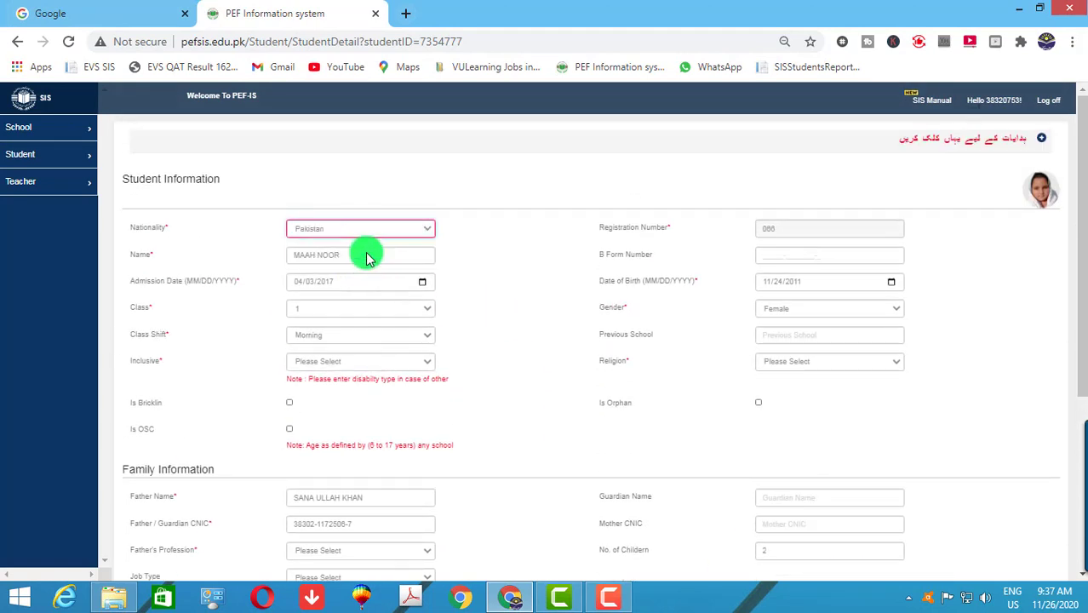
pyautogui.click(764, 256)
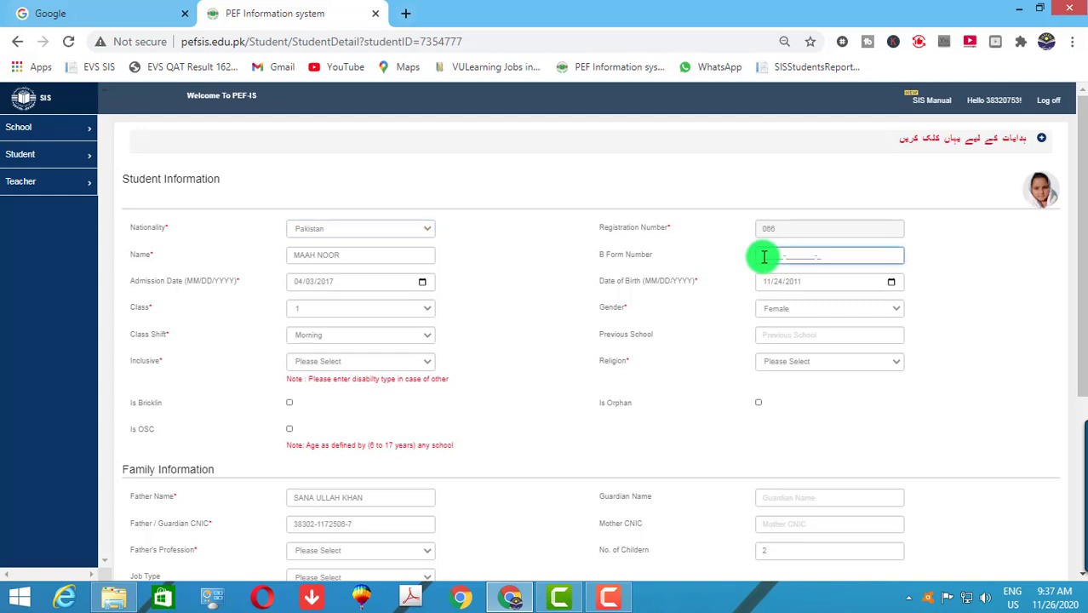
# - Try to save the student record and set the required religion to Islam
pyautogui.scroll(-4, 911, 384)
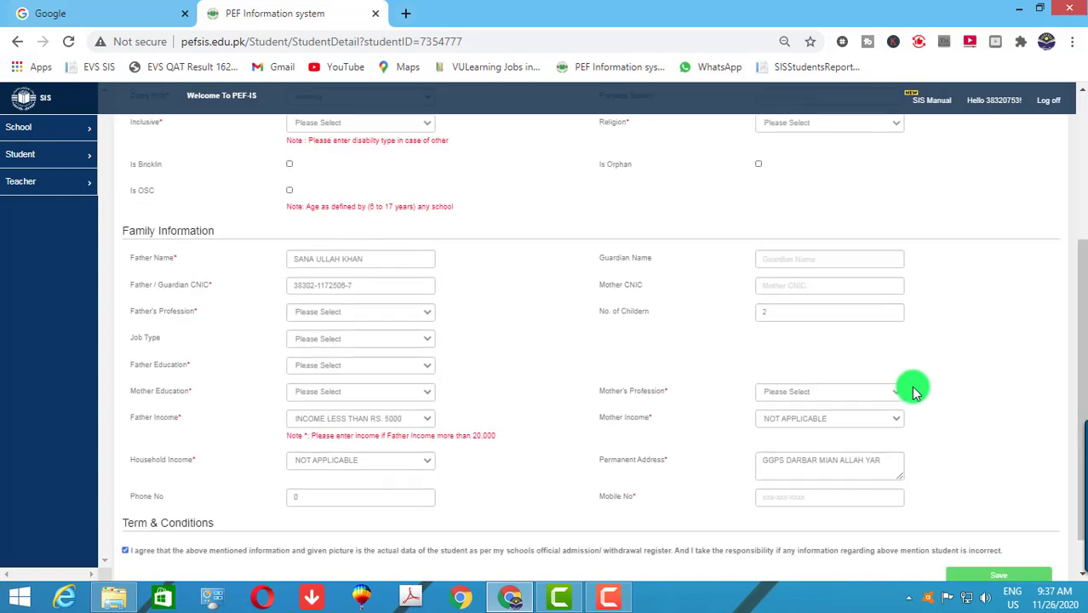
pyautogui.click(979, 546)
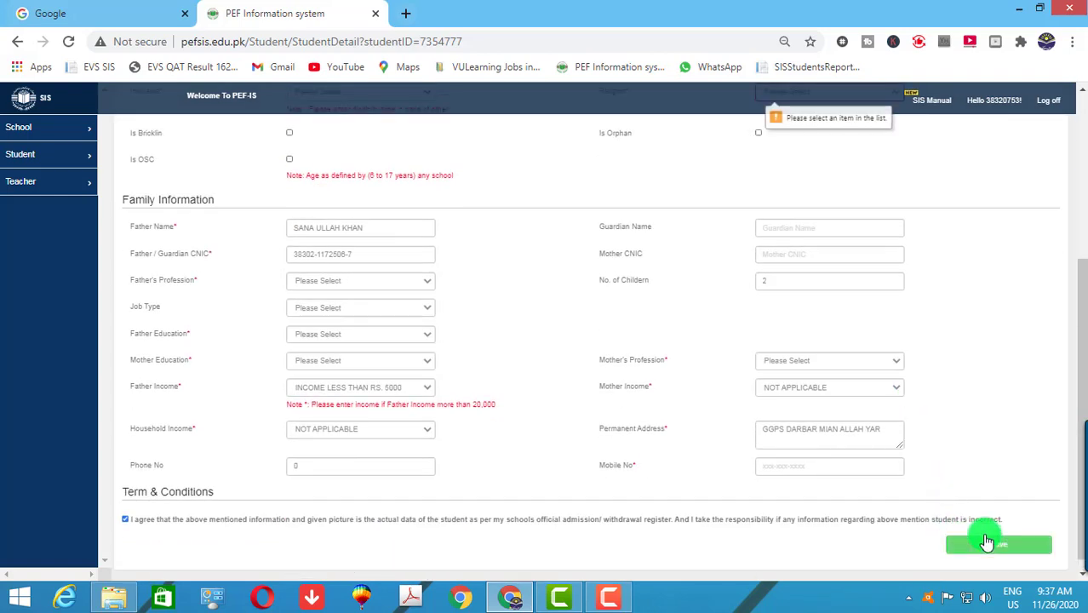
pyautogui.click(820, 335)
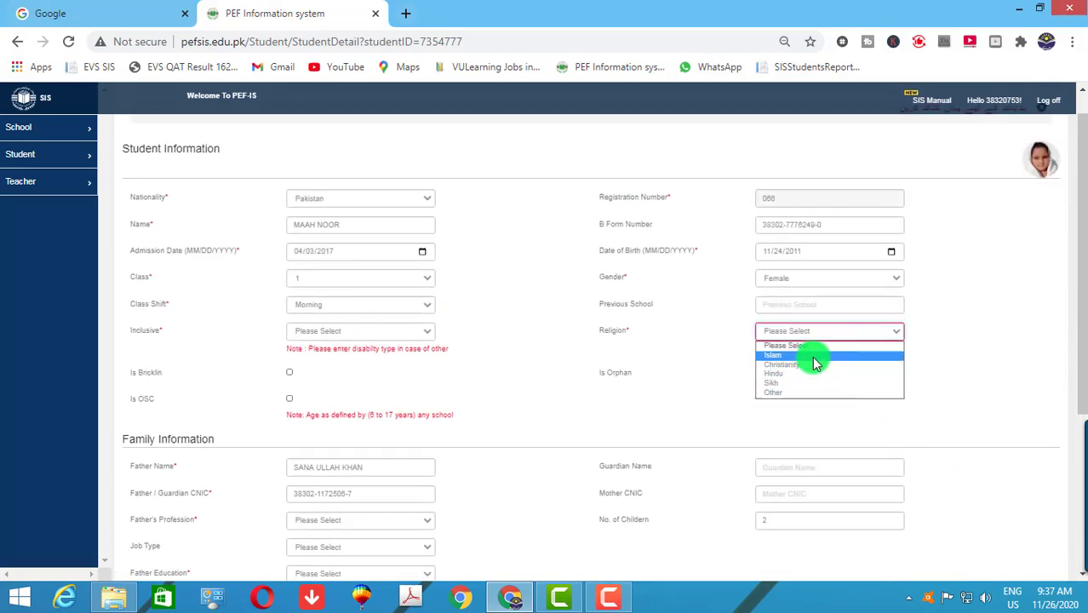
pyautogui.click(811, 355)
# - Set the father's profession to Unemployed and the job type to Private/Self Employed
pyautogui.scroll(-3, 851, 374)
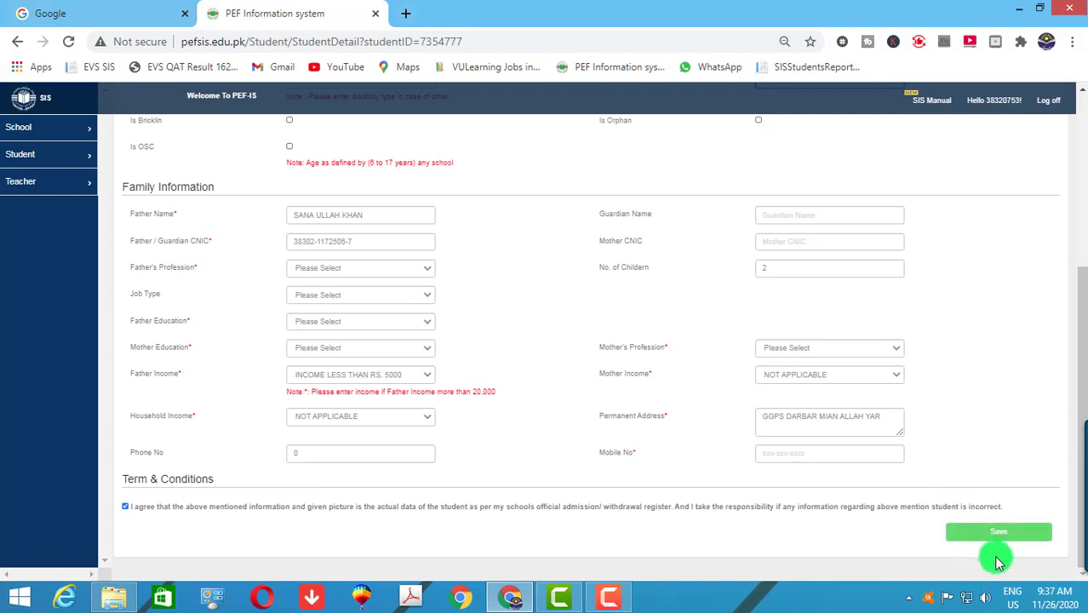
pyautogui.click(1004, 534)
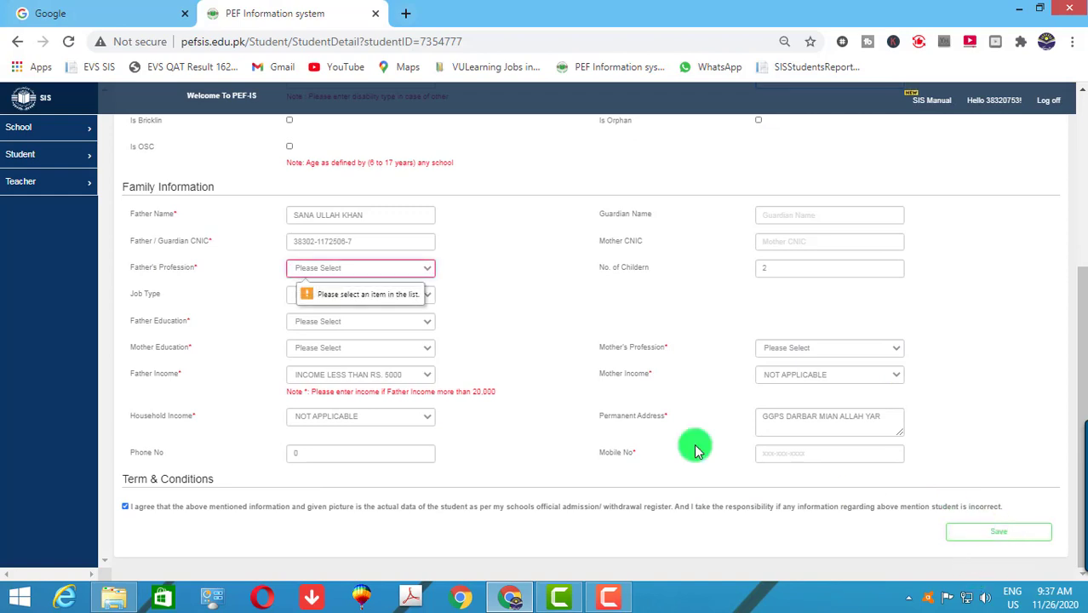
pyautogui.click(337, 269)
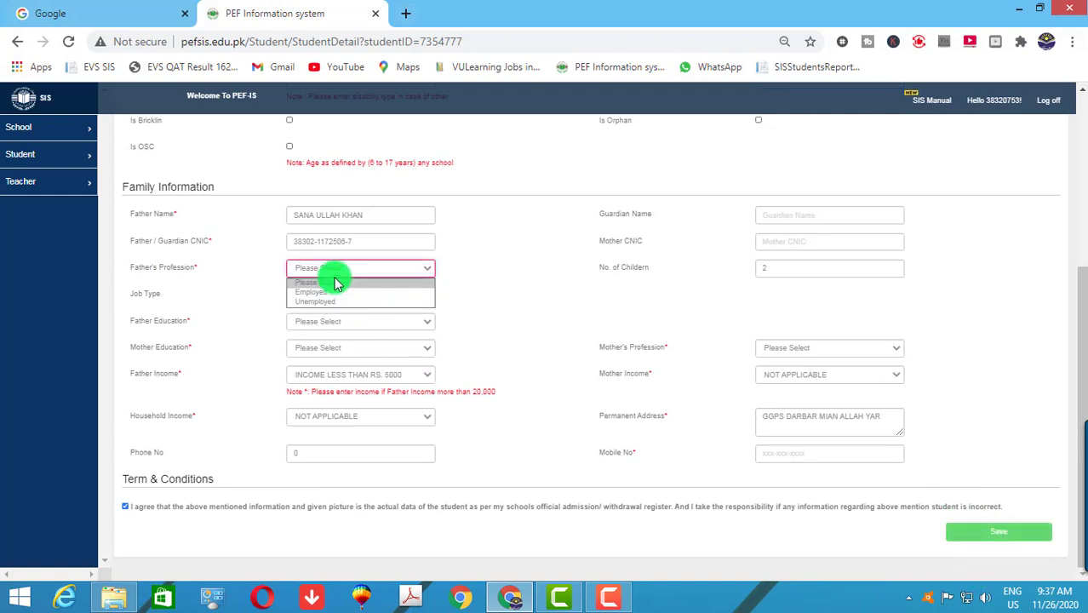
pyautogui.click(329, 302)
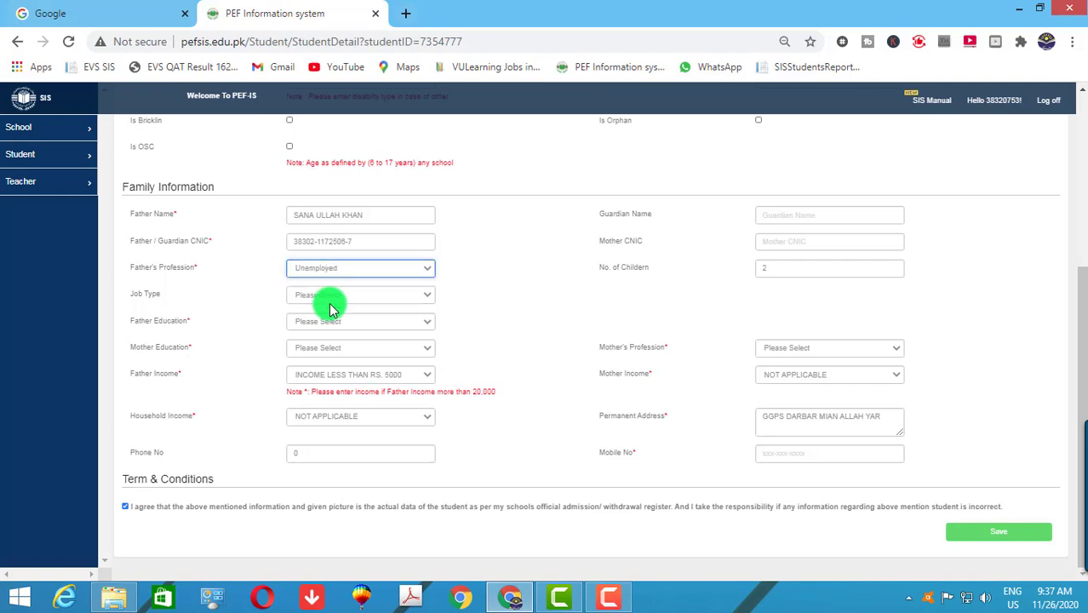
pyautogui.click(332, 297)
pyautogui.click(334, 319)
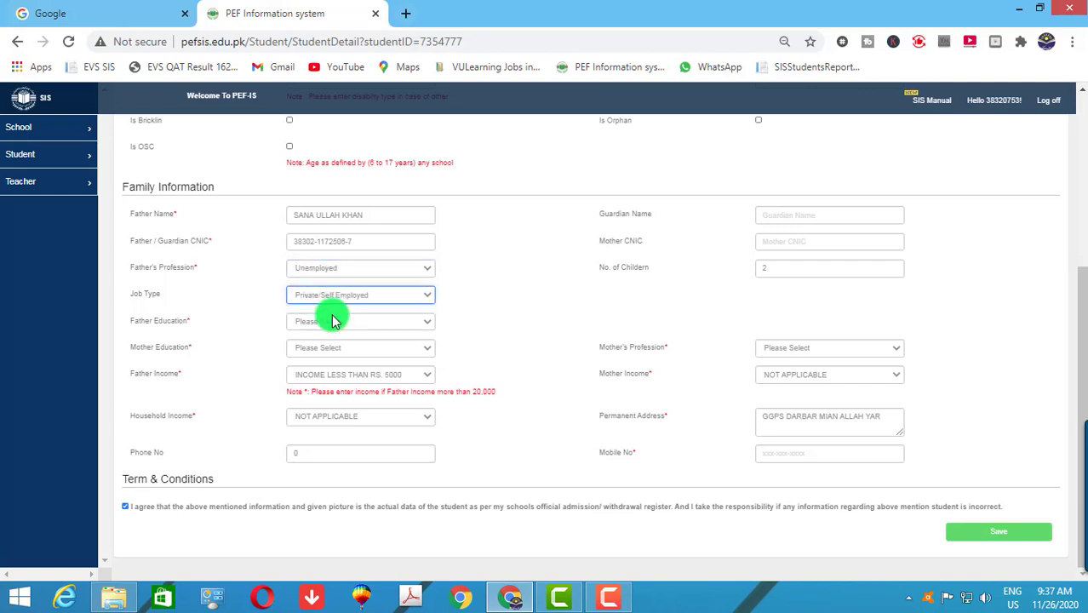
# - Set the father's education to Middle, the mother's education to Primary and the mother's profession to House Wife
pyautogui.click(333, 321)
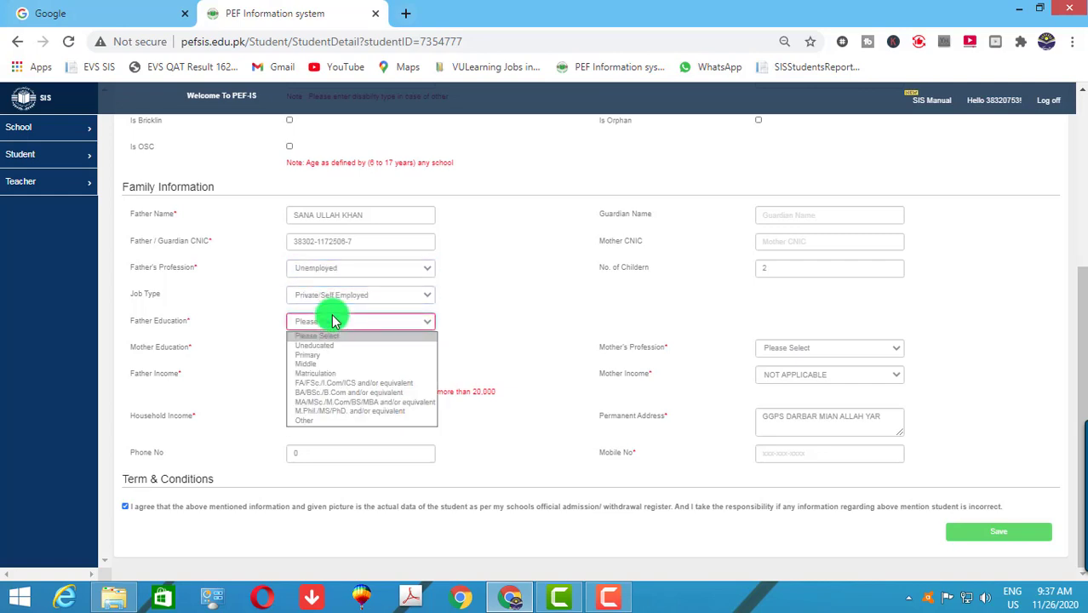
pyautogui.click(343, 364)
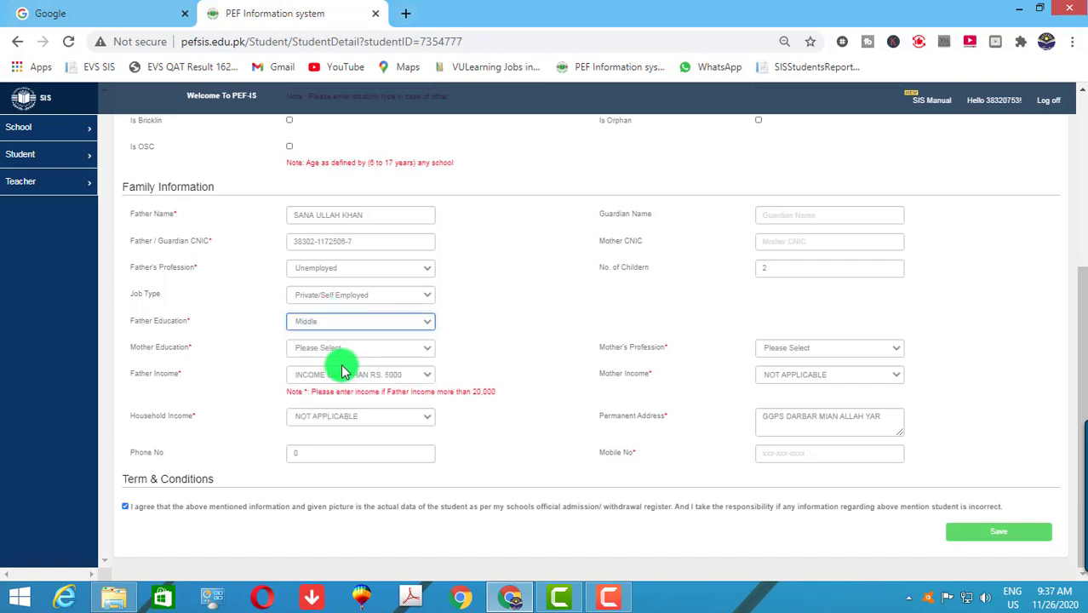
pyautogui.click(321, 351)
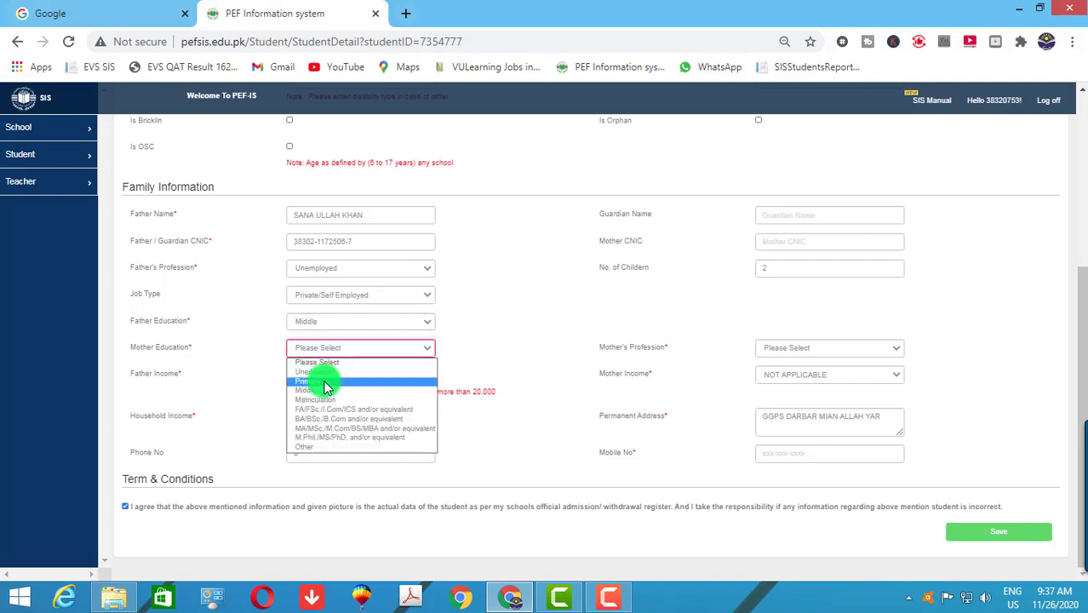
pyautogui.click(326, 385)
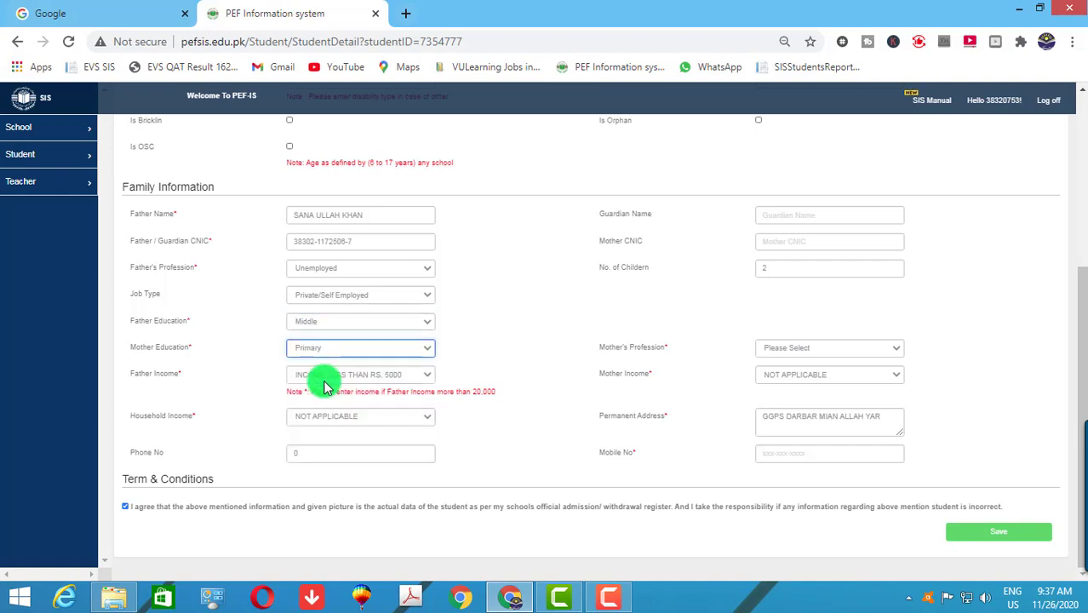
pyautogui.click(761, 350)
pyautogui.click(772, 382)
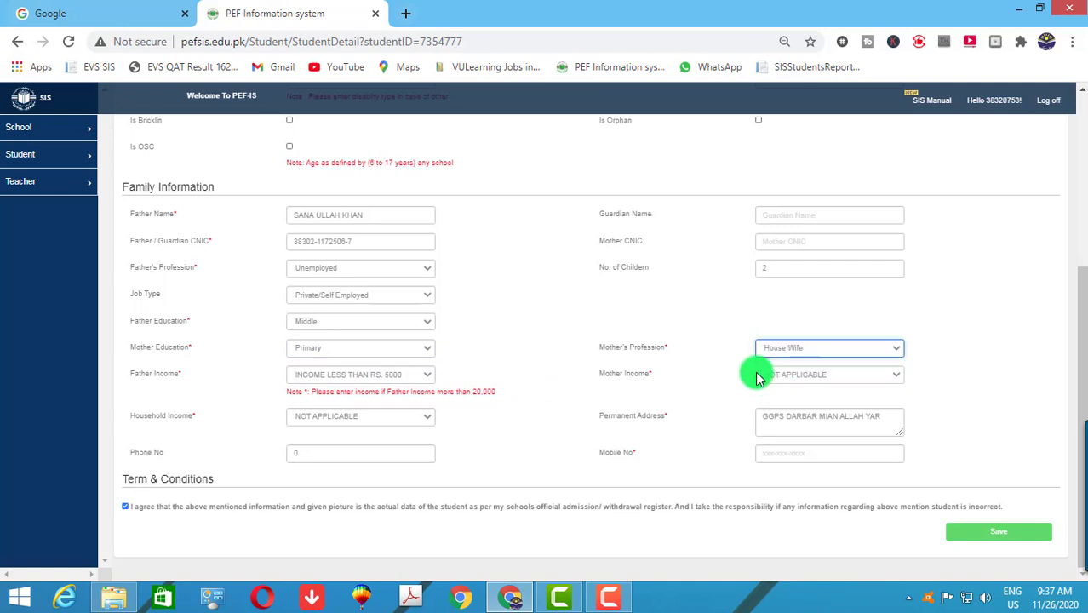
pyautogui.click(976, 533)
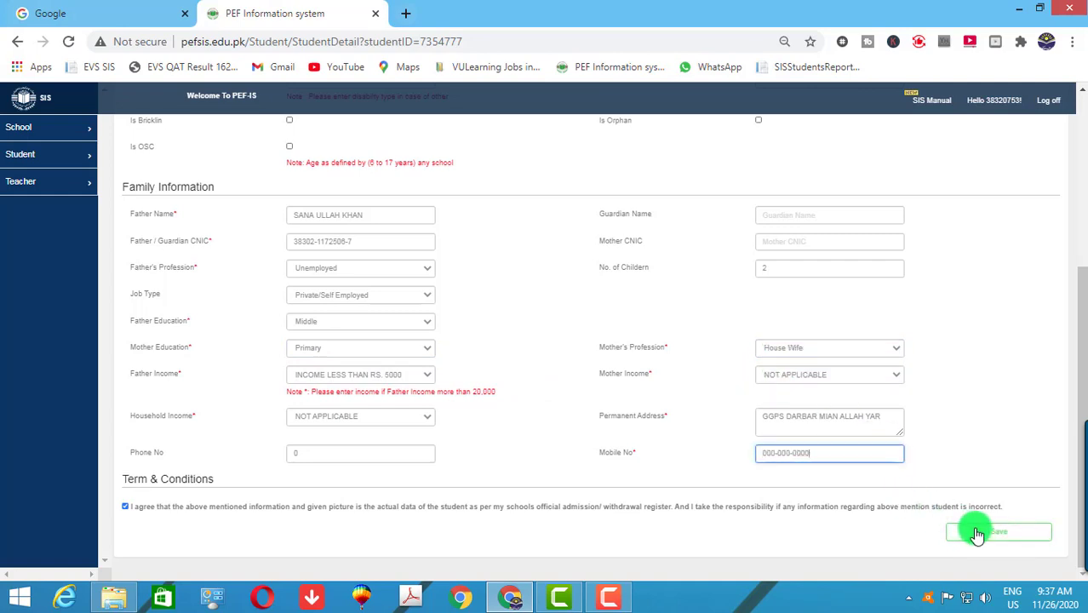
pyautogui.click(984, 529)
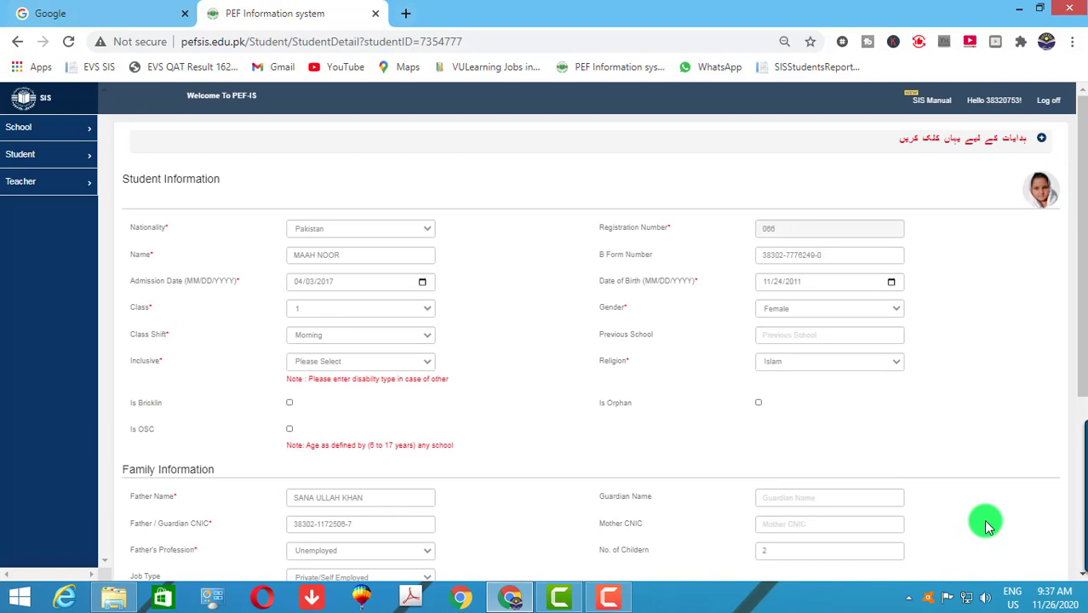
pyautogui.scroll(-4, 986, 526)
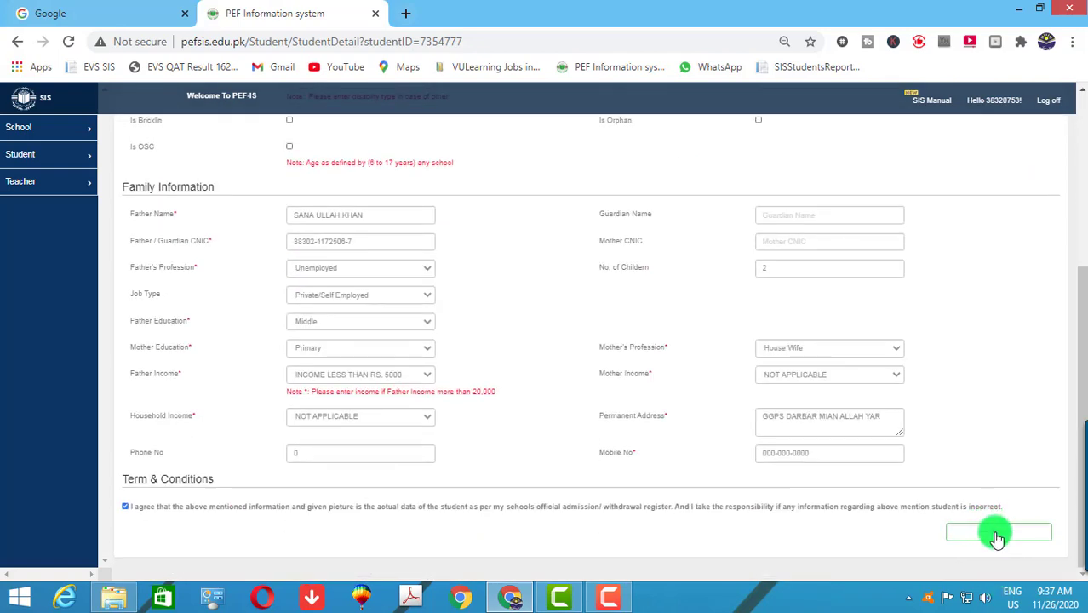
pyautogui.click(998, 533)
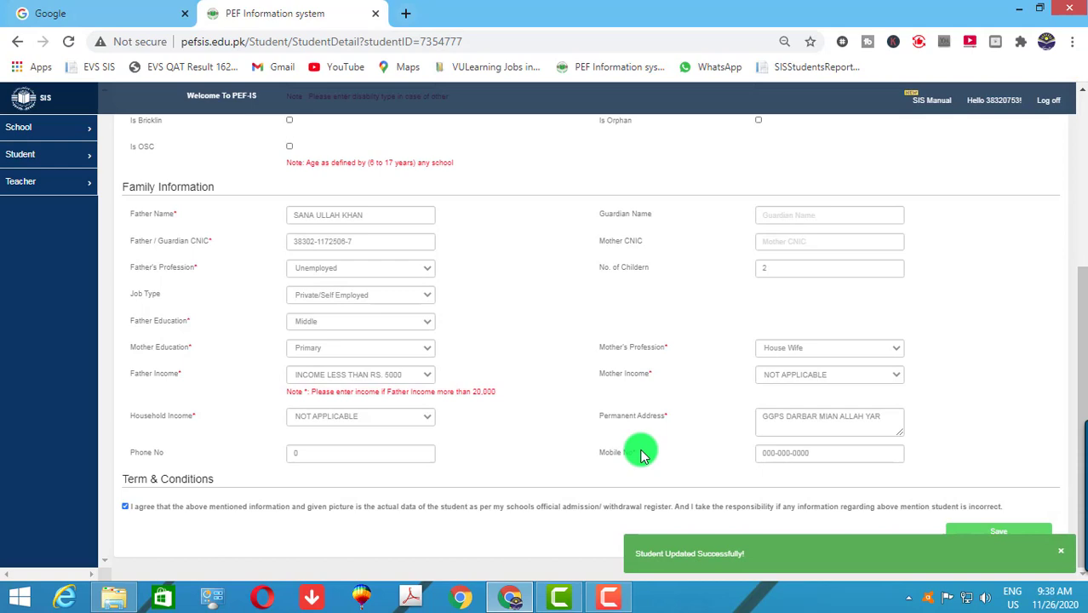
# - Return to the student search and check the Converted to JPG folder for the next picture's number
pyautogui.scroll(5, 641, 455)
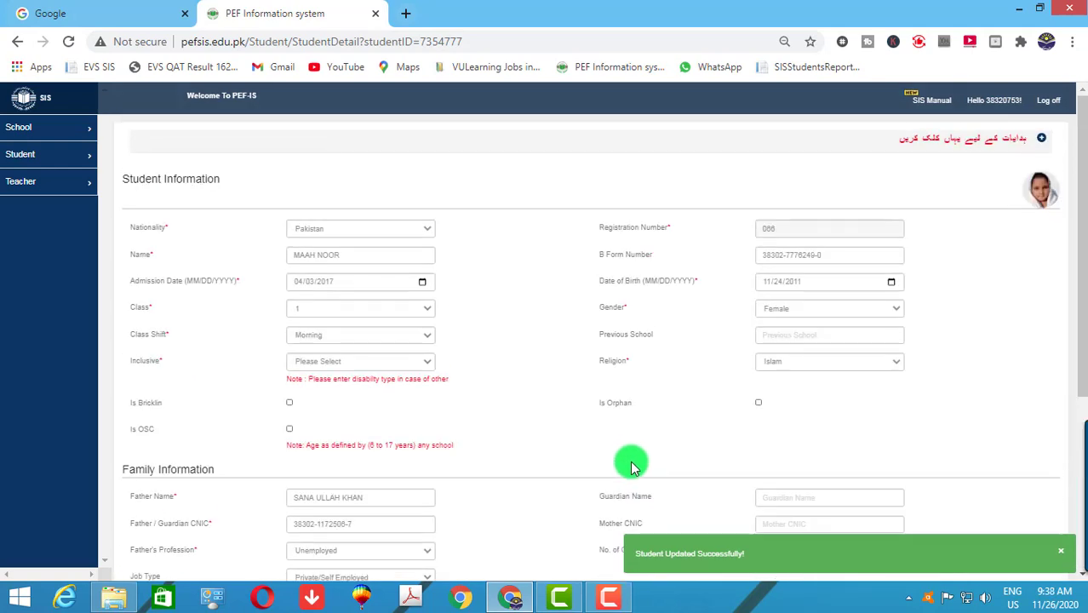
pyautogui.click(17, 154)
pyautogui.click(37, 201)
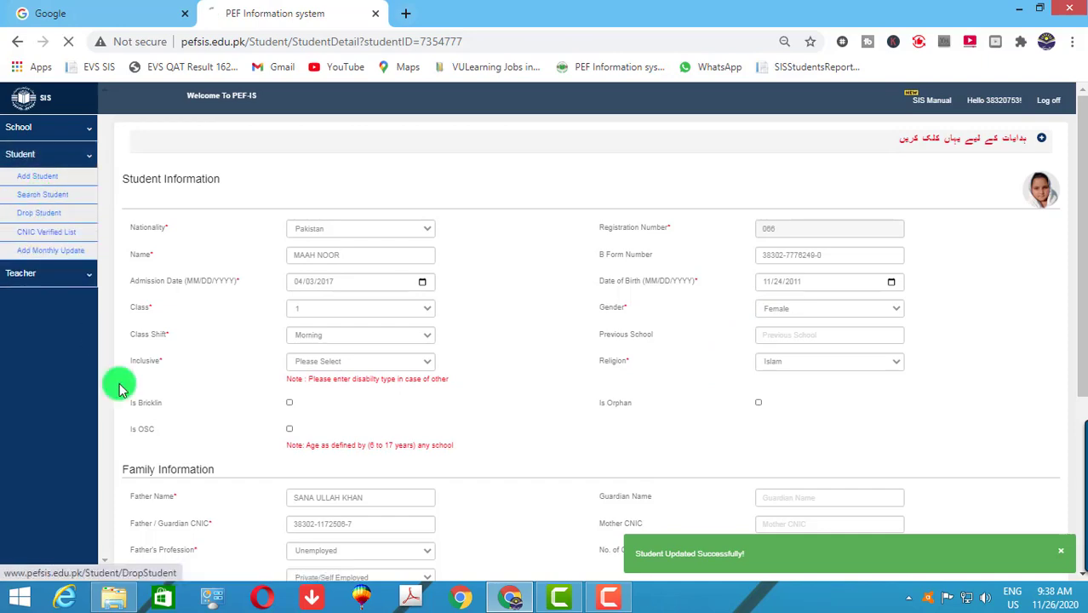
pyautogui.click(119, 599)
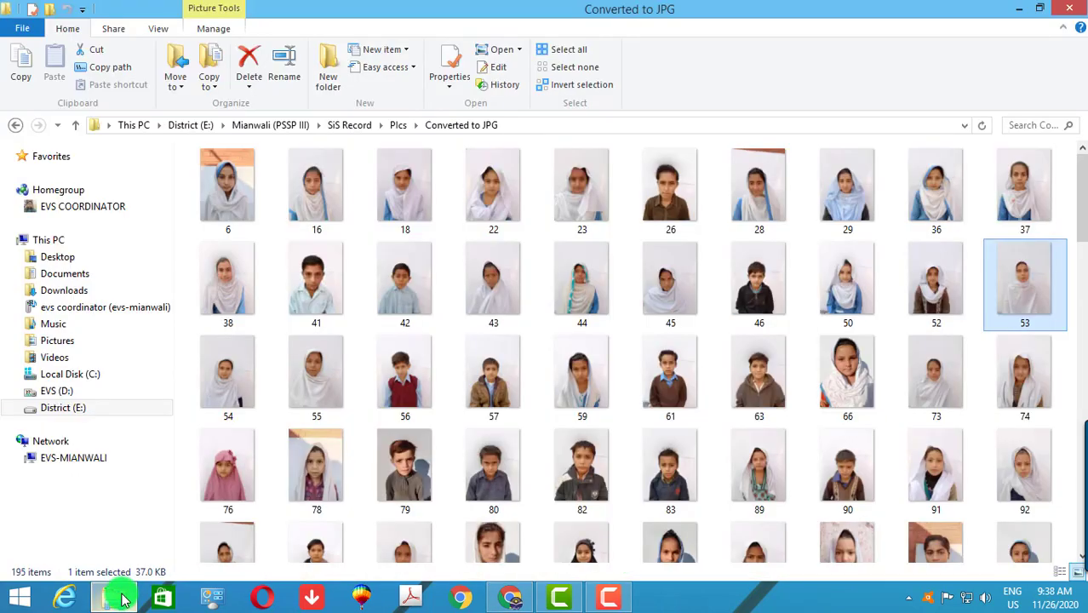
pyautogui.click(123, 599)
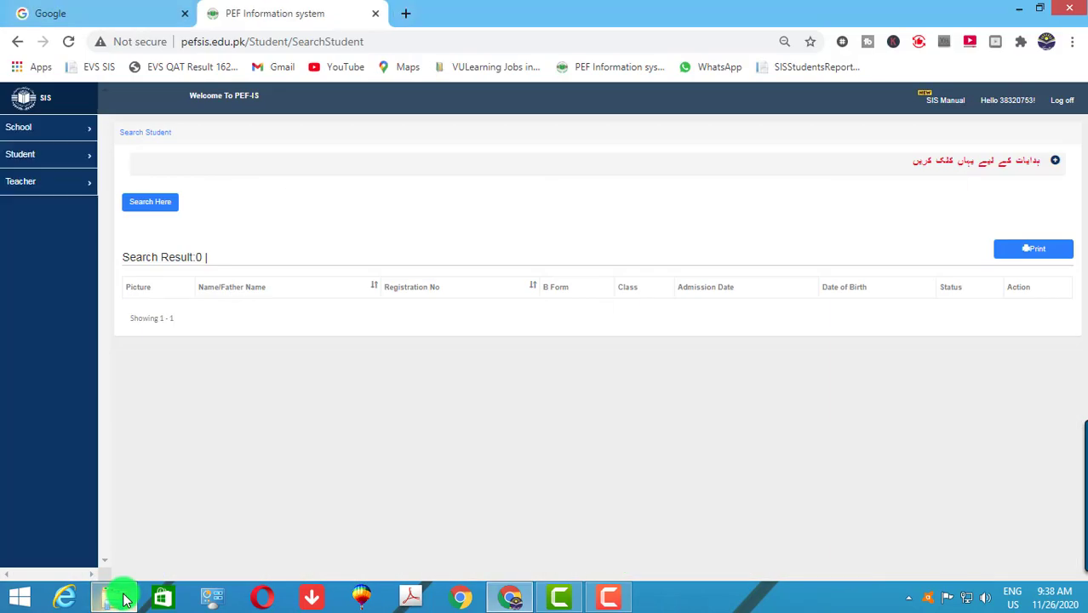
# - Search by registration number for the record matching picture 73, using a leading zero, and open it for updating
pyautogui.click(154, 204)
pyautogui.click(369, 248)
pyautogui.write('7')
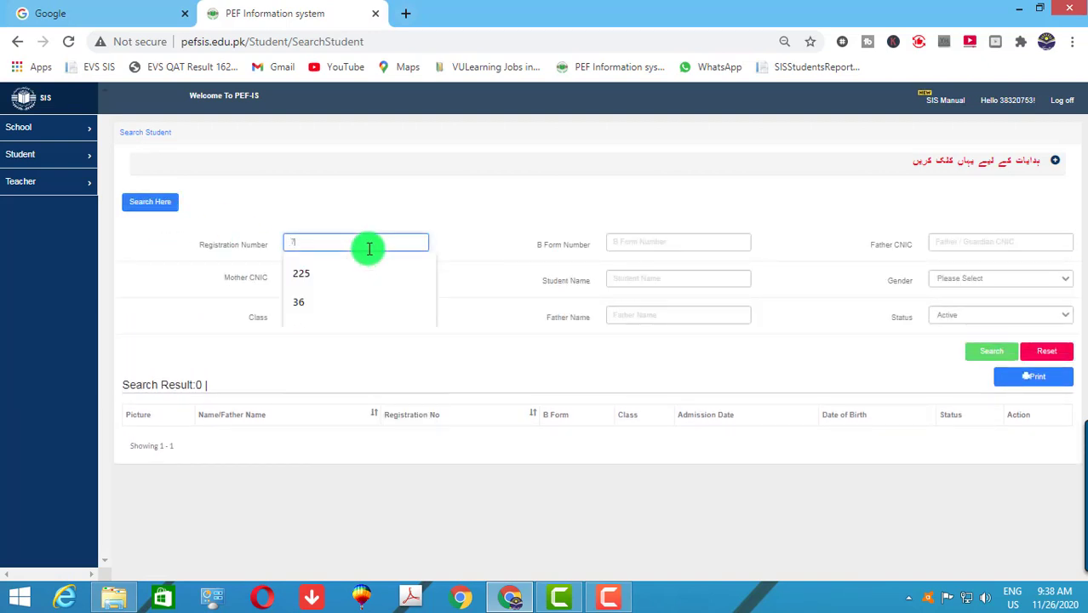
pyautogui.write('3')
pyautogui.press('Return')
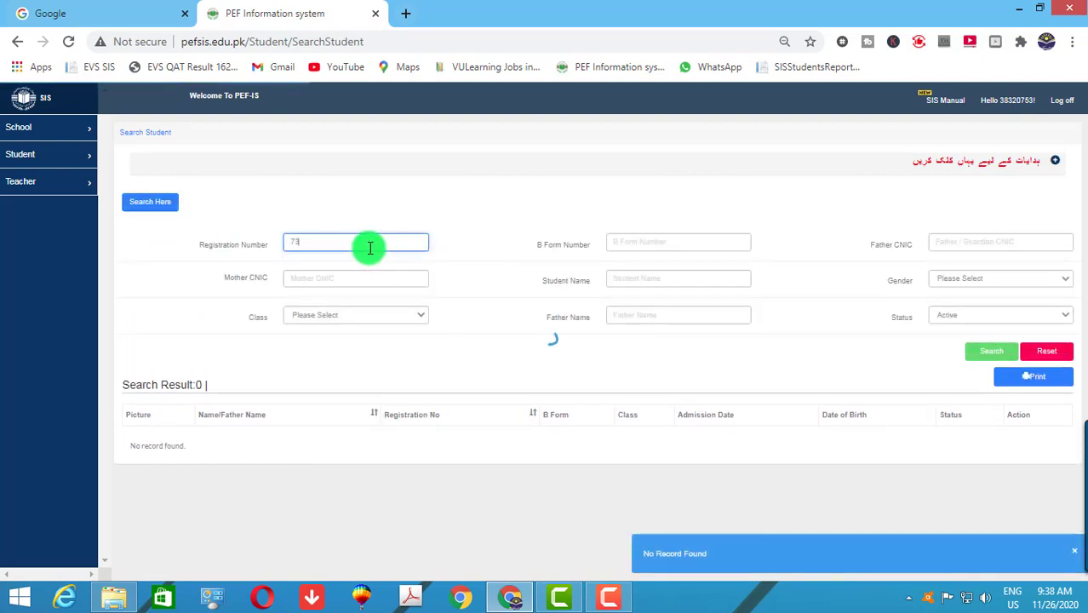
pyautogui.press('BackSpace')
pyautogui.press('BackSpace')
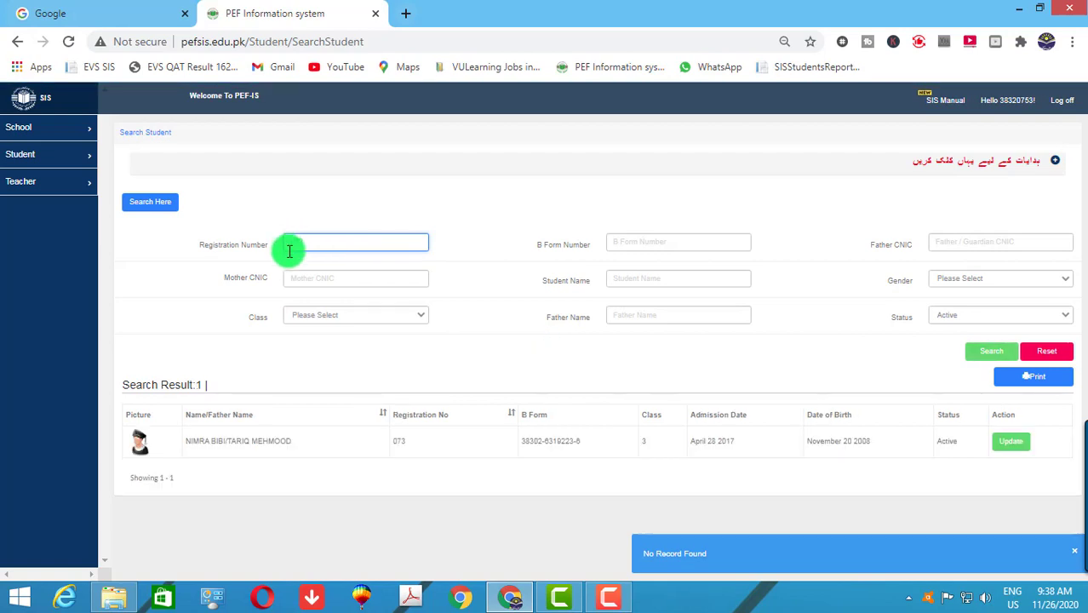
pyautogui.write('073')
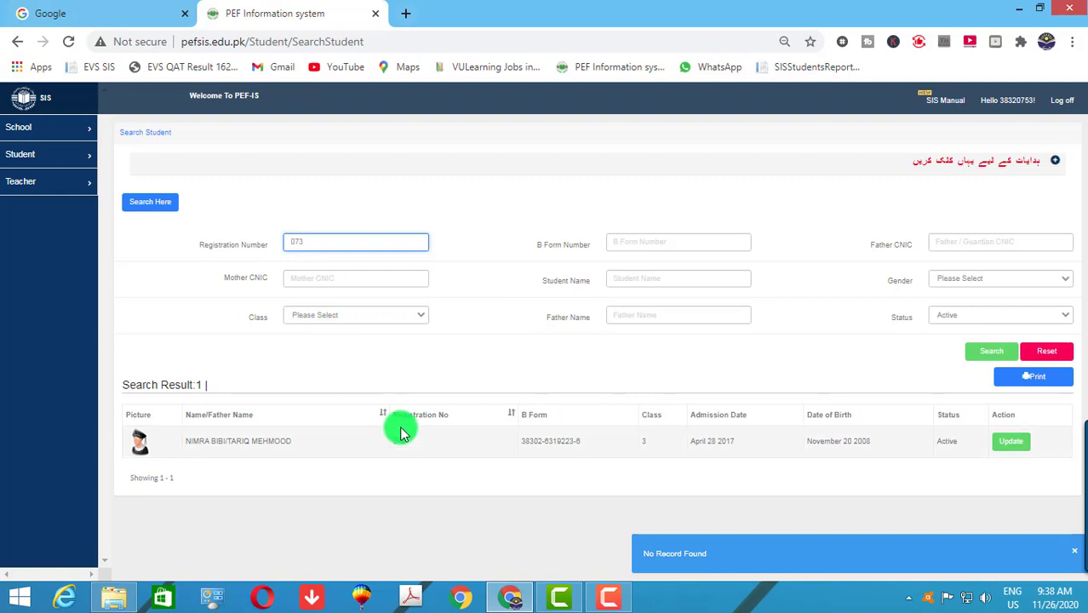
pyautogui.click(1010, 449)
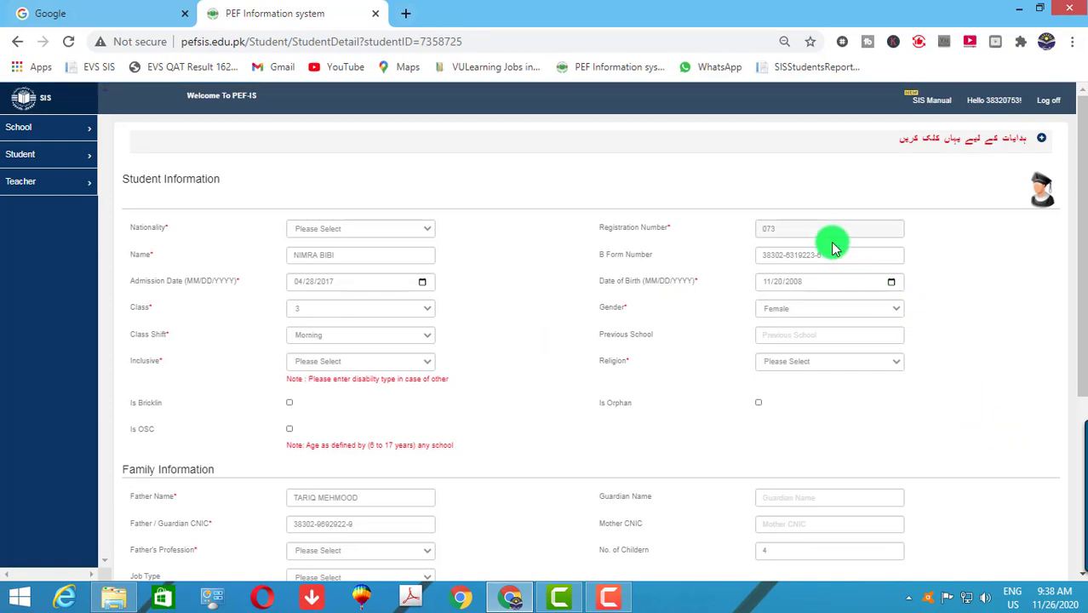
# - Copy the student's B Form number, set the nationality to Pakistan, and paste the number back into its field
pyautogui.moveTo(831, 248); pyautogui.dragTo(755, 257)
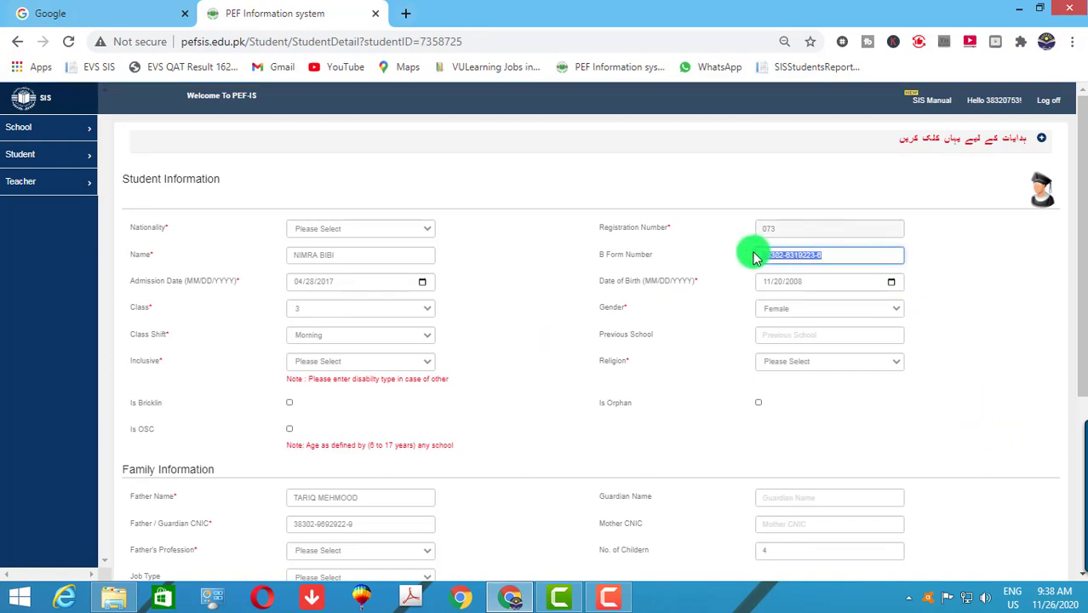
pyautogui.click(357, 231)
pyautogui.click(365, 253)
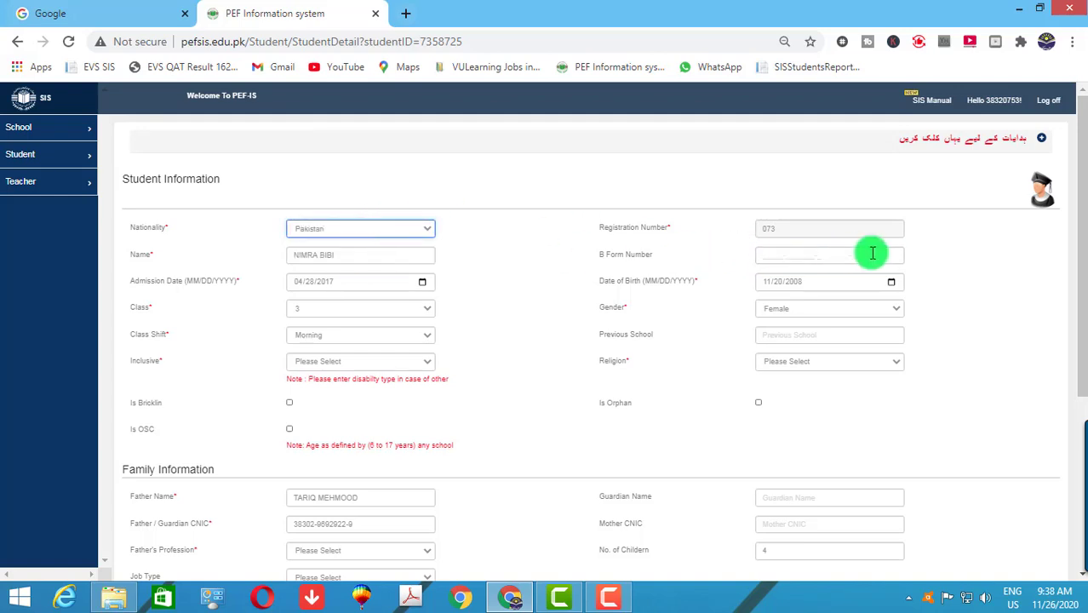
pyautogui.click(763, 258)
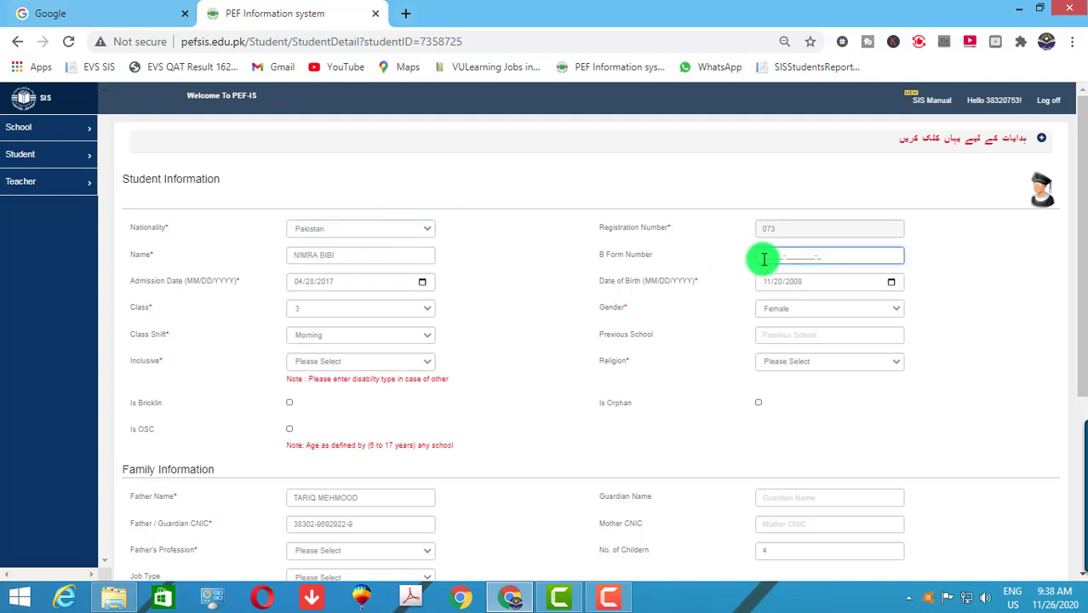
pyautogui.hotkey('ctrl', 'v')
# - Choose picture 73 from the Converted to JPG folder, zoom and position the crop around the face, and upload it as the student's photo
pyautogui.click(1040, 191)
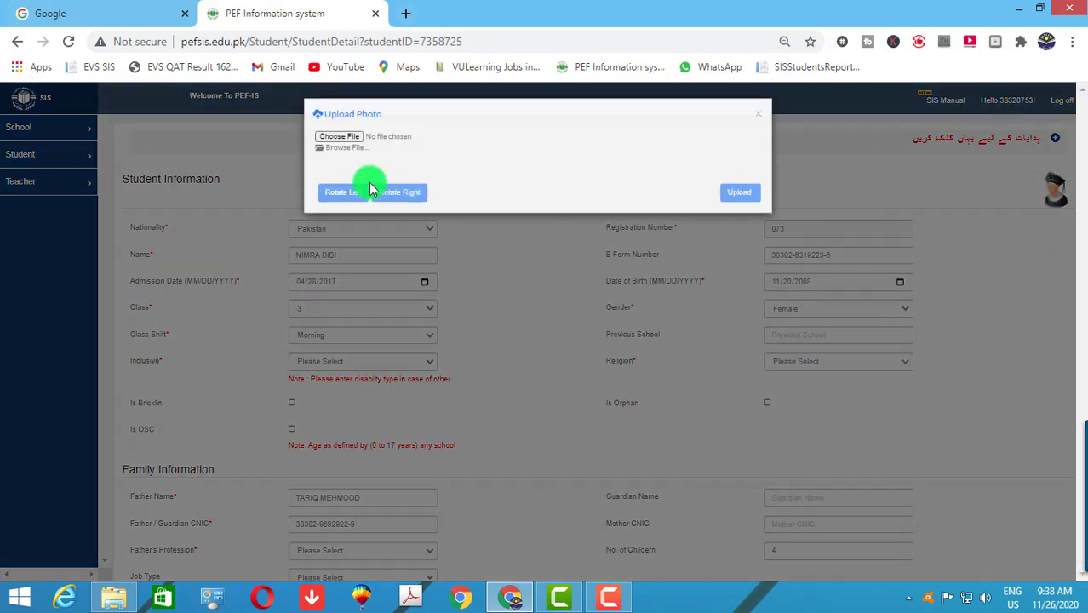
pyautogui.click(334, 139)
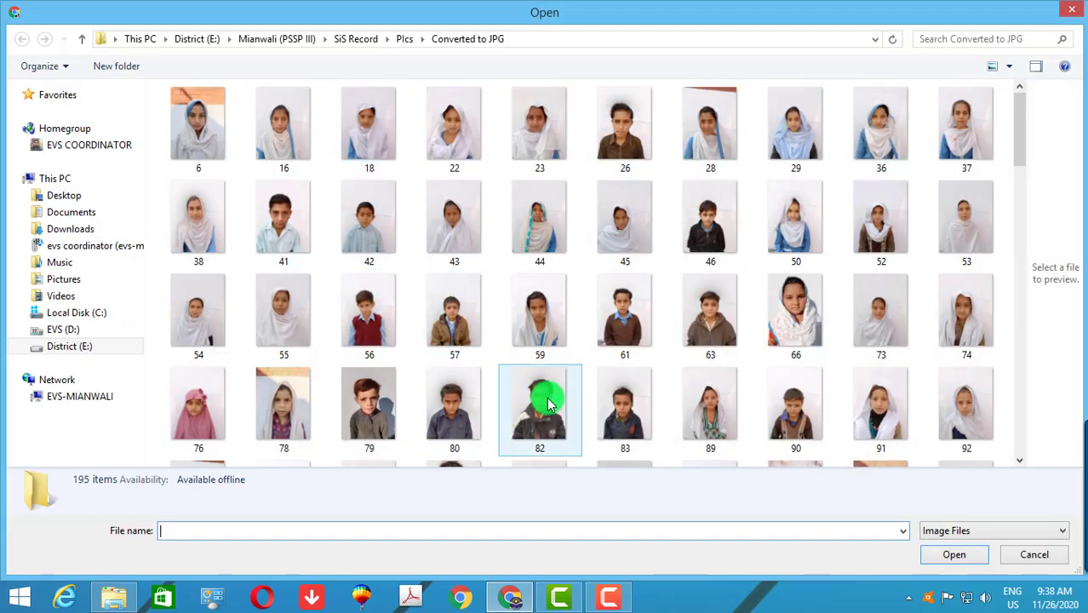
pyautogui.doubleClick(877, 341)
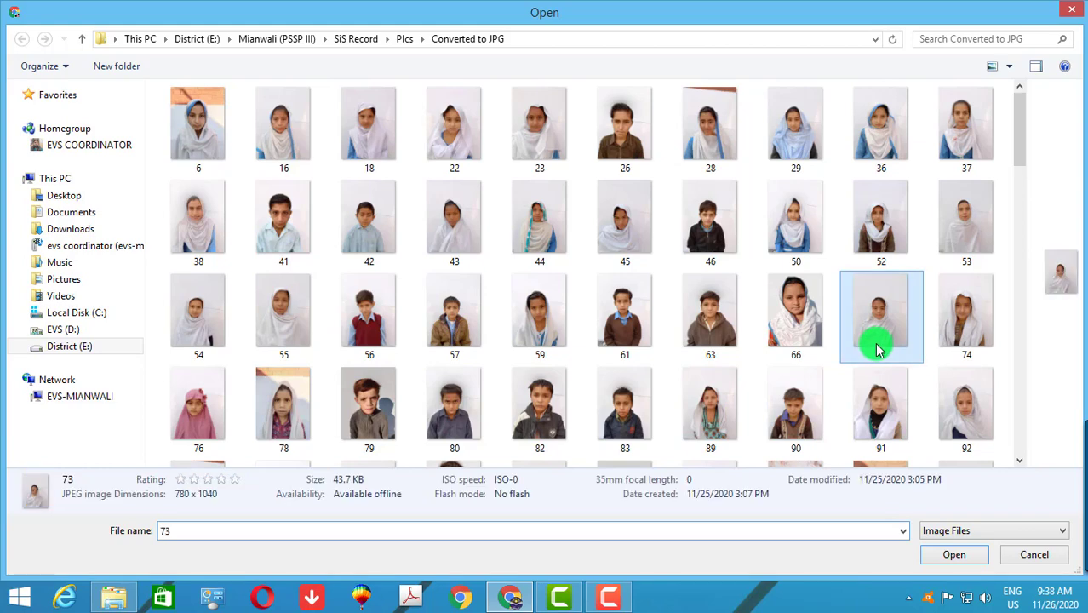
pyautogui.scroll(3, 493, 287)
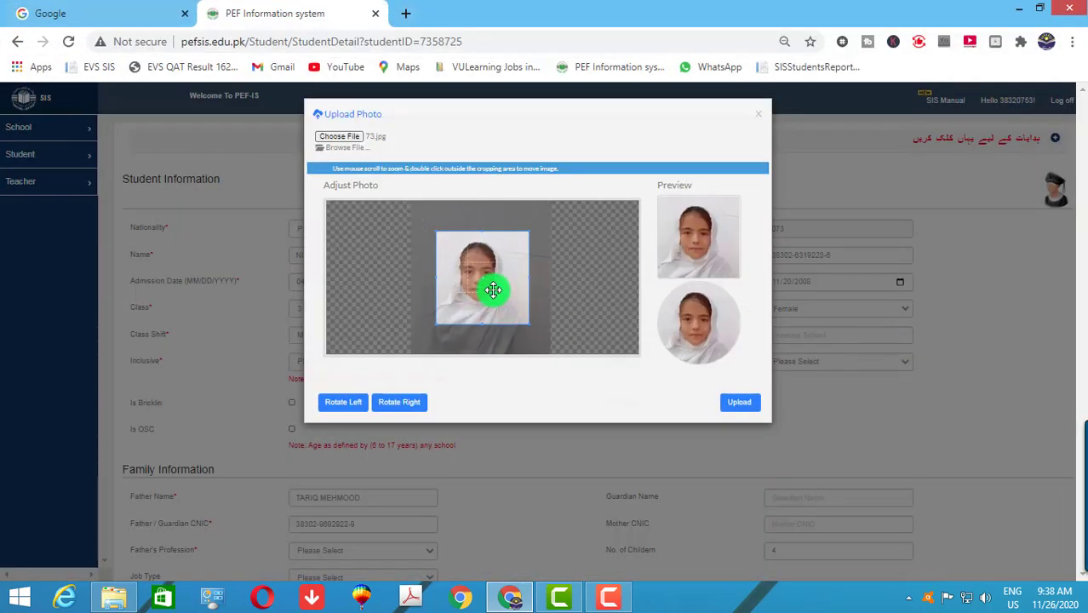
pyautogui.moveTo(480, 284); pyautogui.dragTo(474, 282)
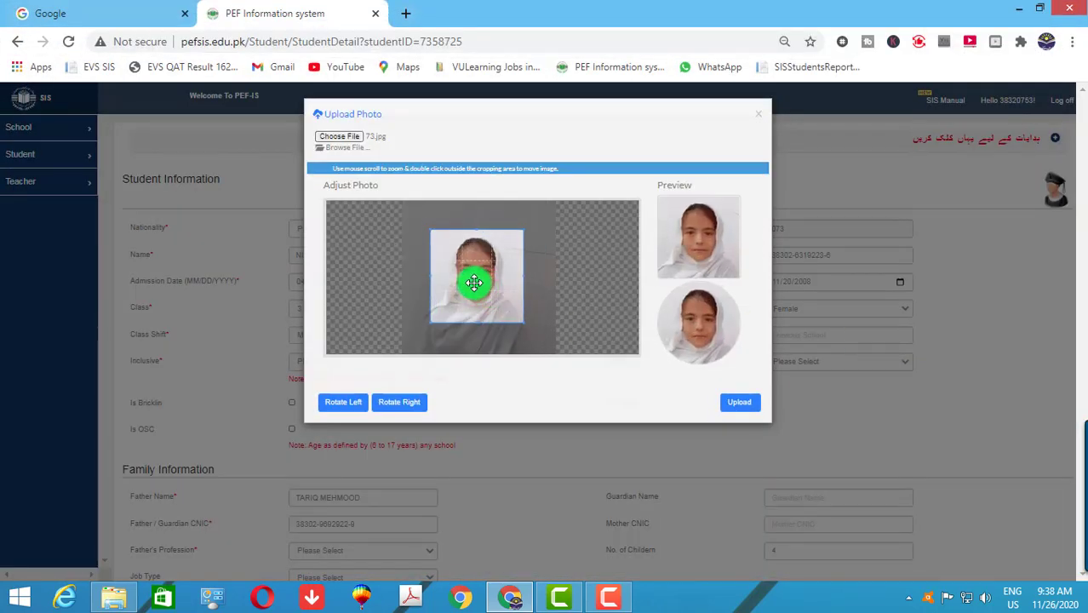
pyautogui.scroll(1, 474, 282)
pyautogui.click(732, 406)
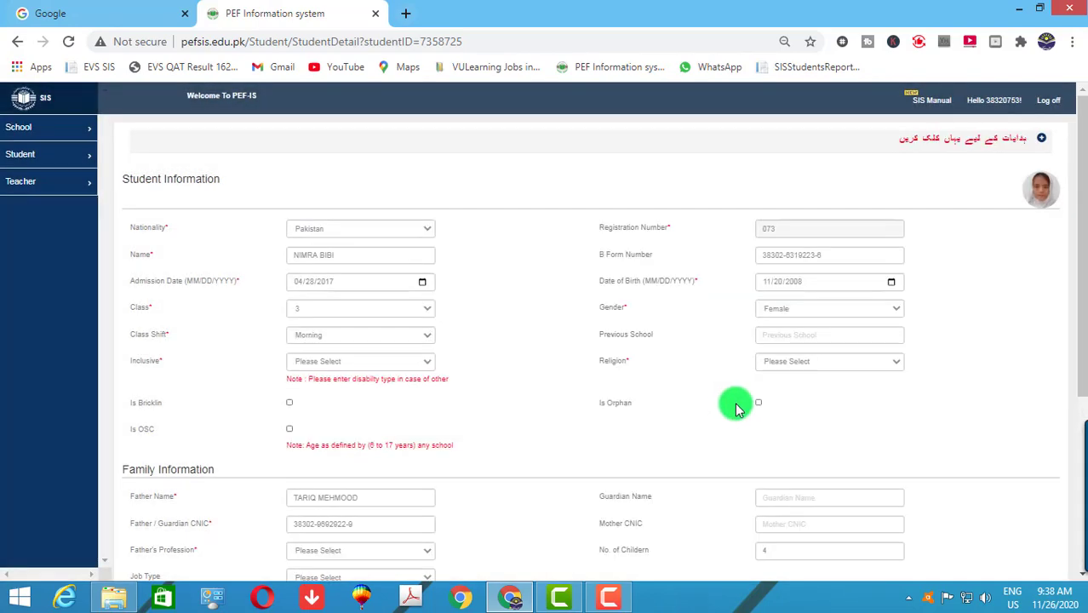
pyautogui.scroll(-2, 737, 408)
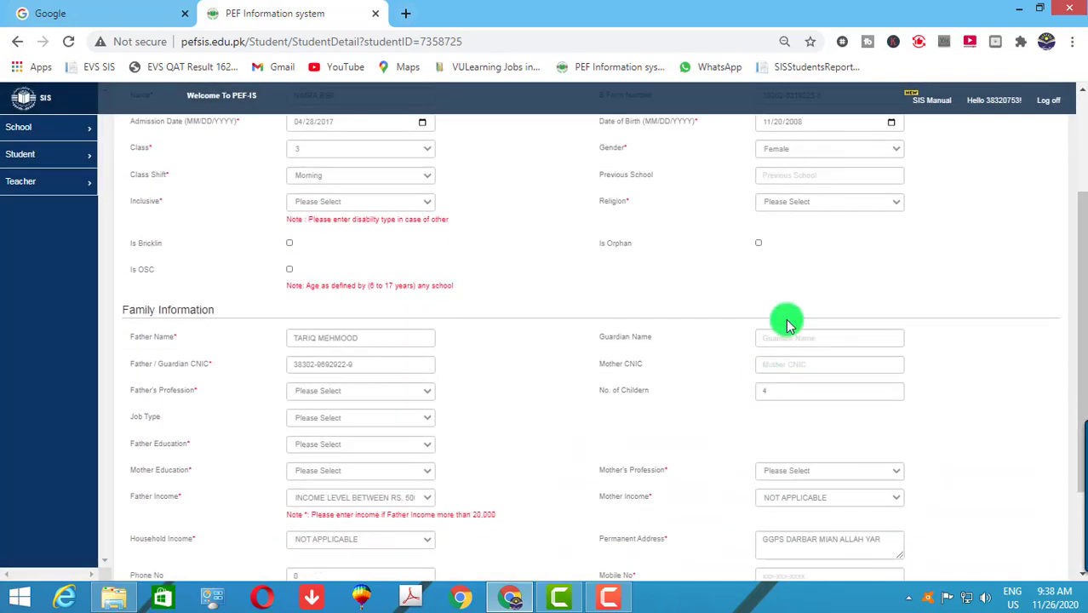
pyautogui.click(800, 203)
pyautogui.click(799, 226)
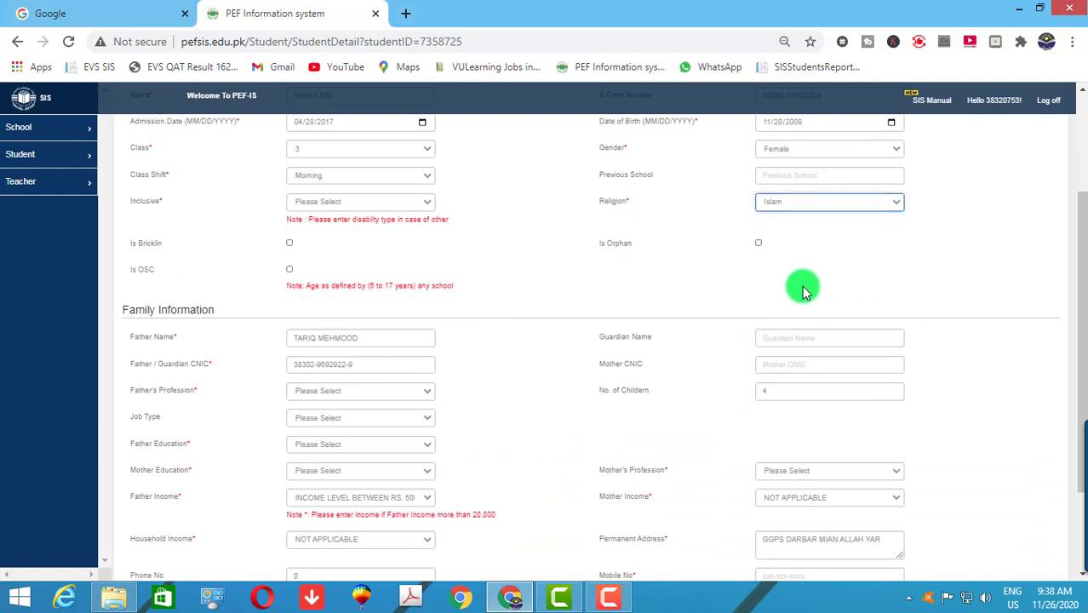
pyautogui.scroll(-2, 871, 436)
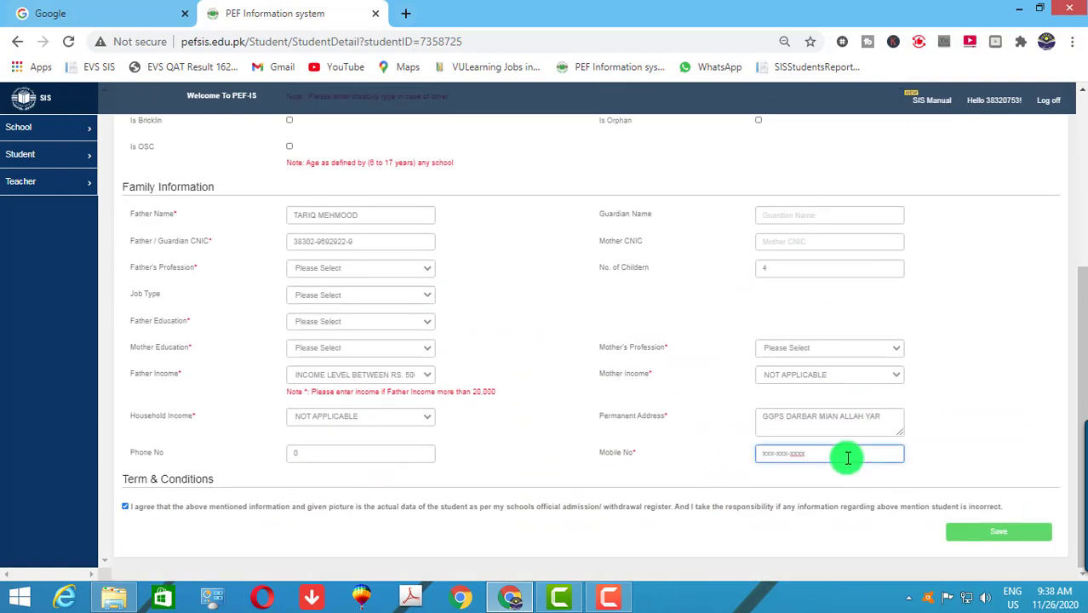
pyautogui.click(1000, 538)
# - Set the father's job type to Private/Self Employed and the father's profession to Unemployed
pyautogui.click(356, 274)
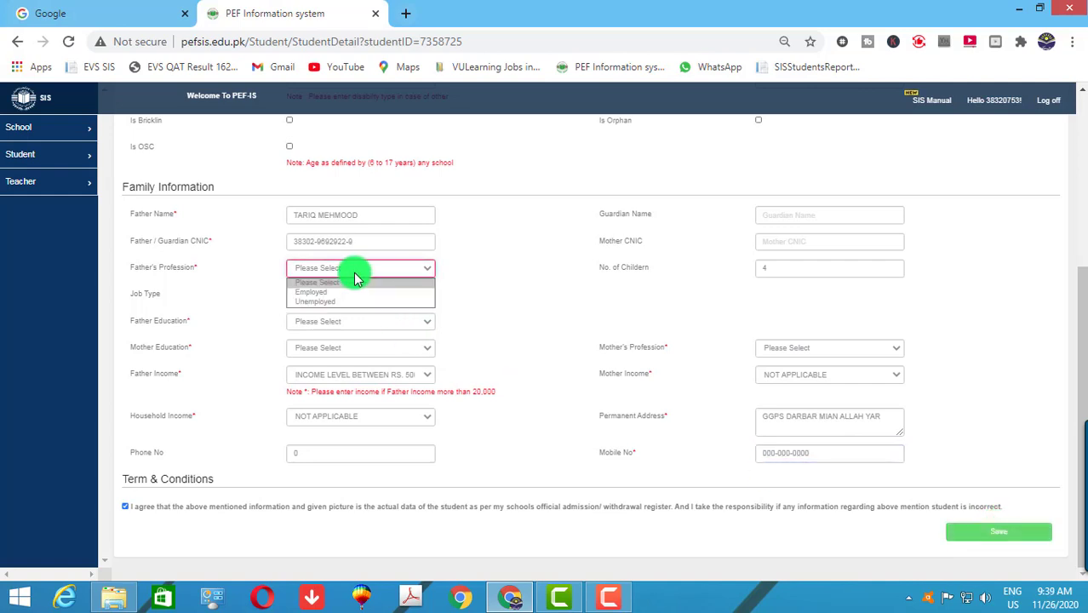
pyautogui.click(345, 293)
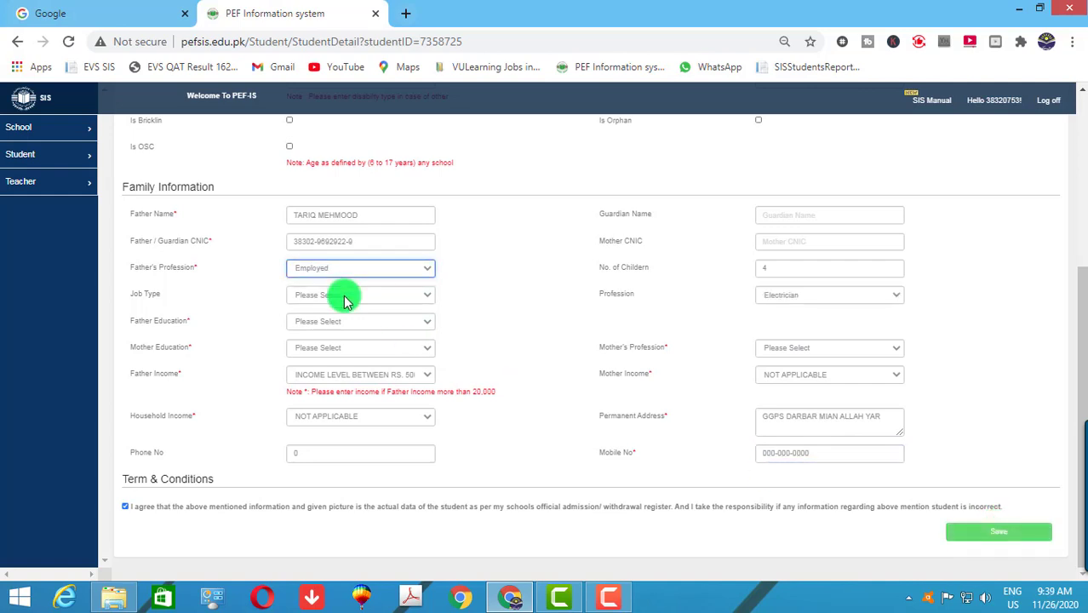
pyautogui.click(340, 294)
pyautogui.click(341, 319)
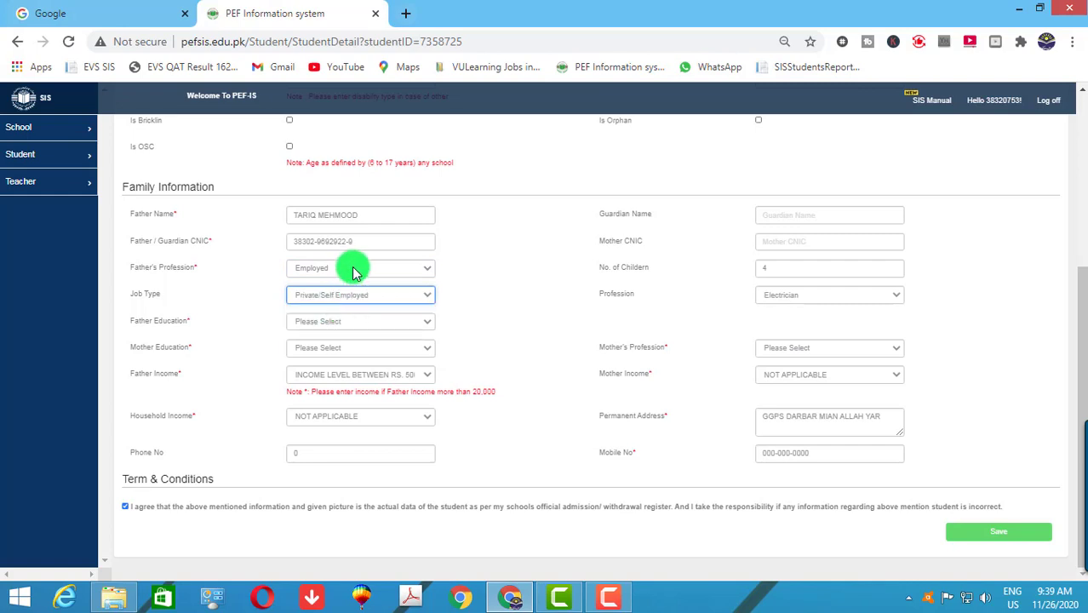
pyautogui.click(352, 271)
pyautogui.click(352, 297)
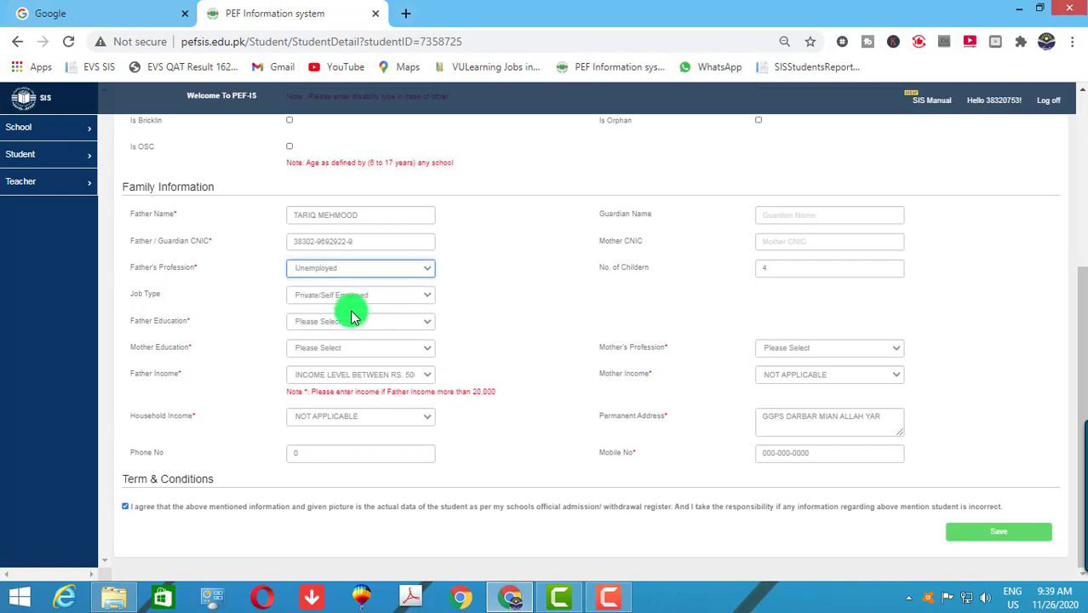
pyautogui.click(357, 294)
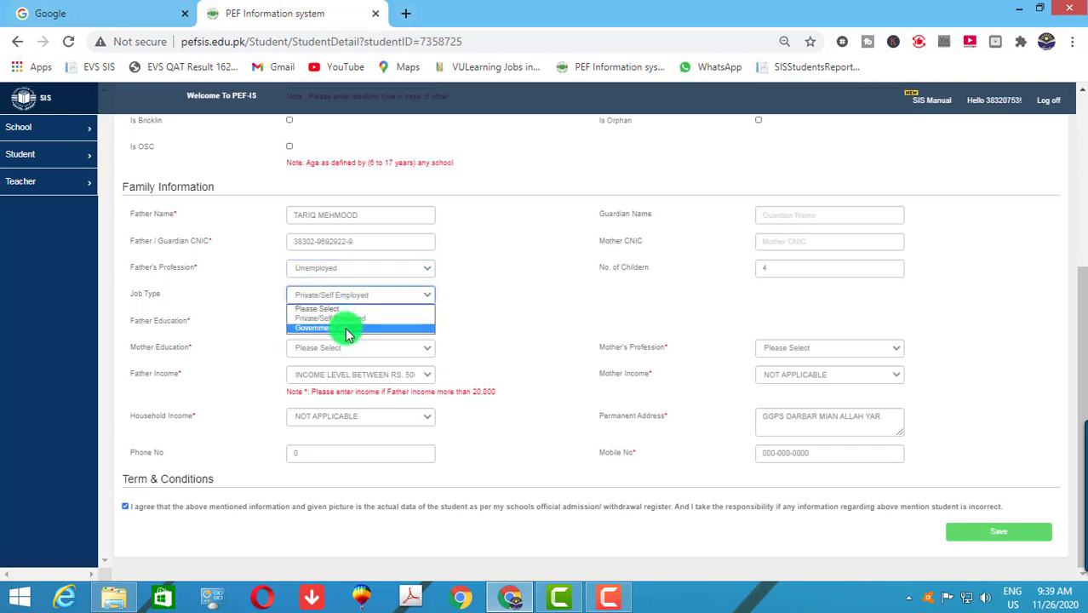
pyautogui.click(349, 319)
# - Set the father's education to Matriculation and the mother's education to Middle
pyautogui.click(357, 321)
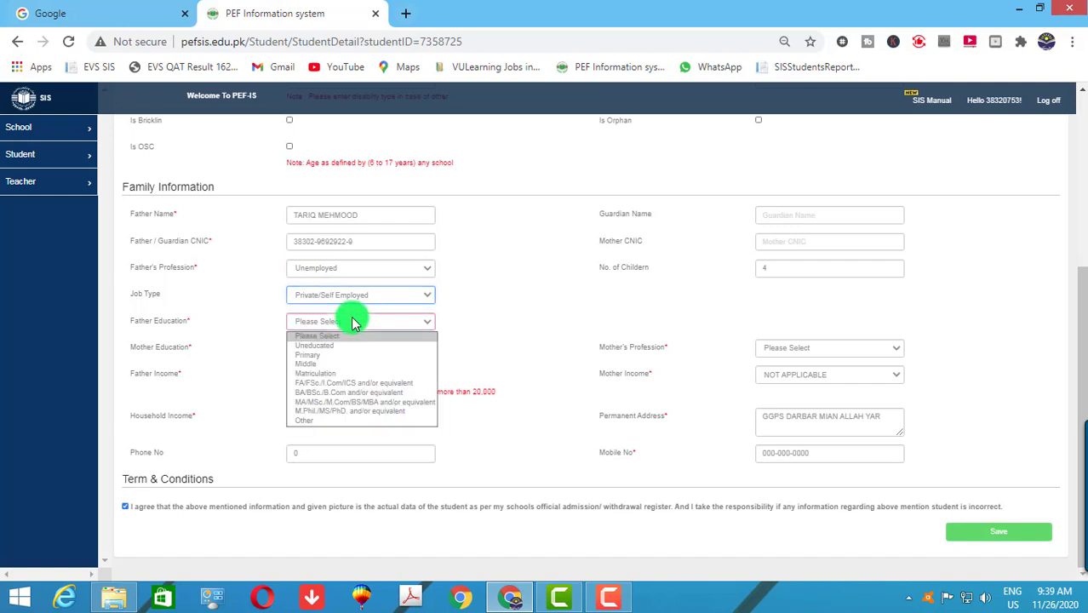
pyautogui.click(346, 373)
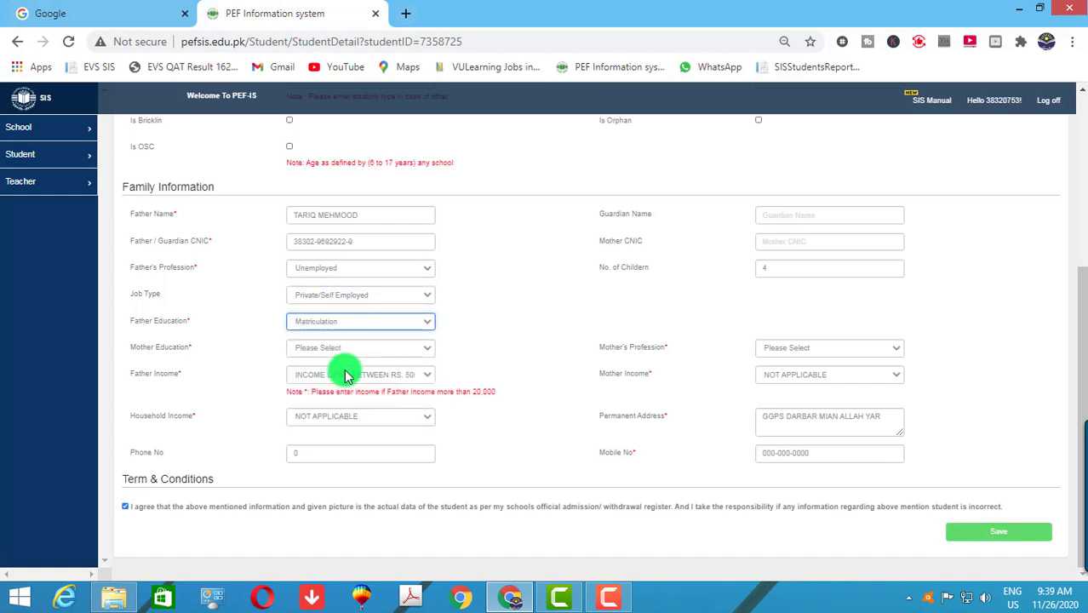
pyautogui.click(366, 349)
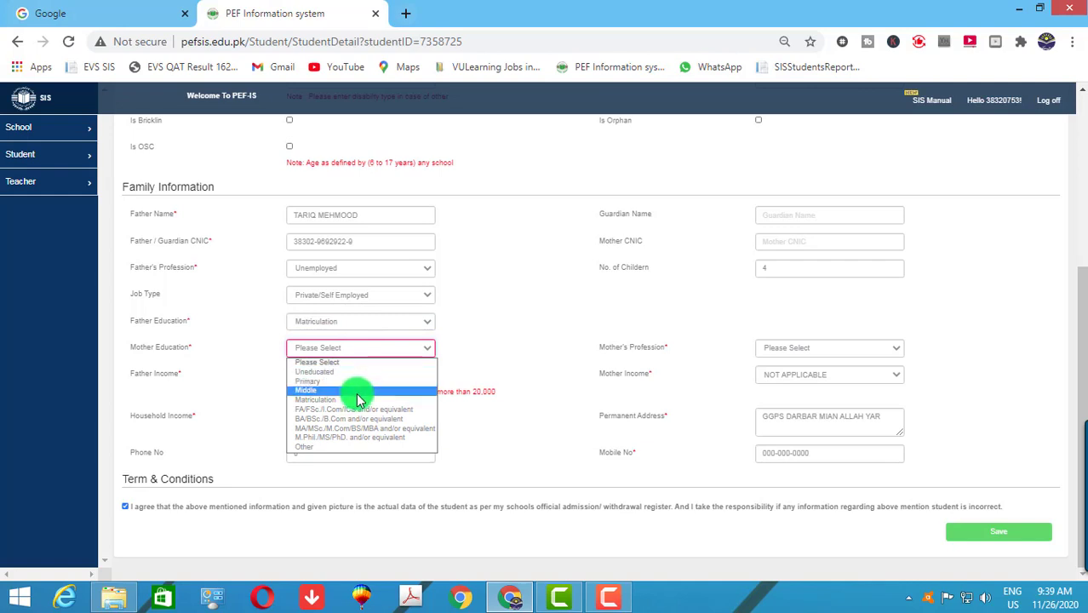
pyautogui.click(366, 389)
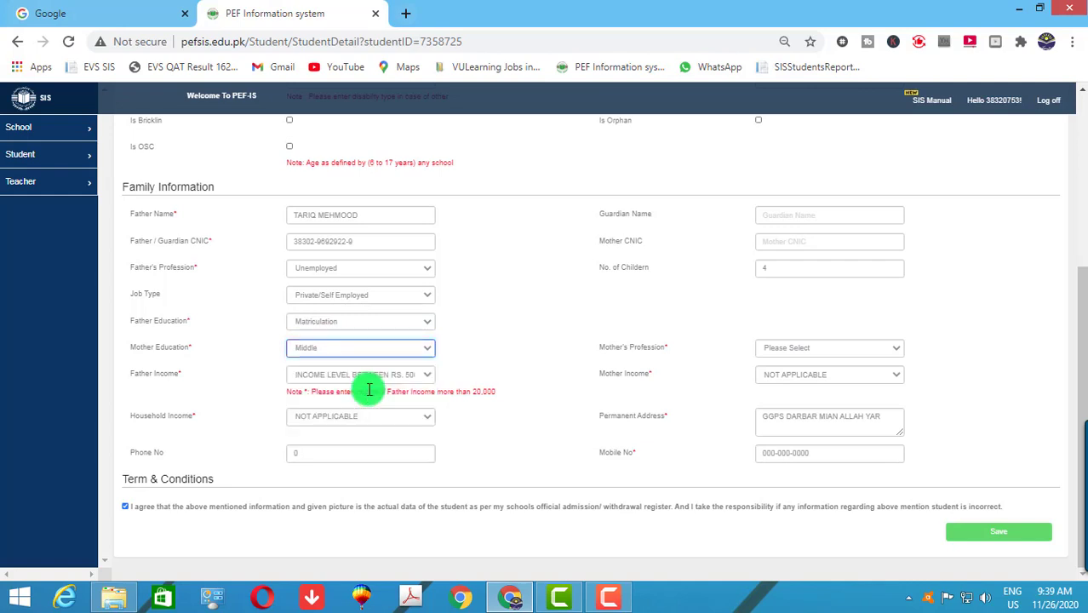
# - Set the mother's profession to House Wife and save the student record
pyautogui.click(985, 533)
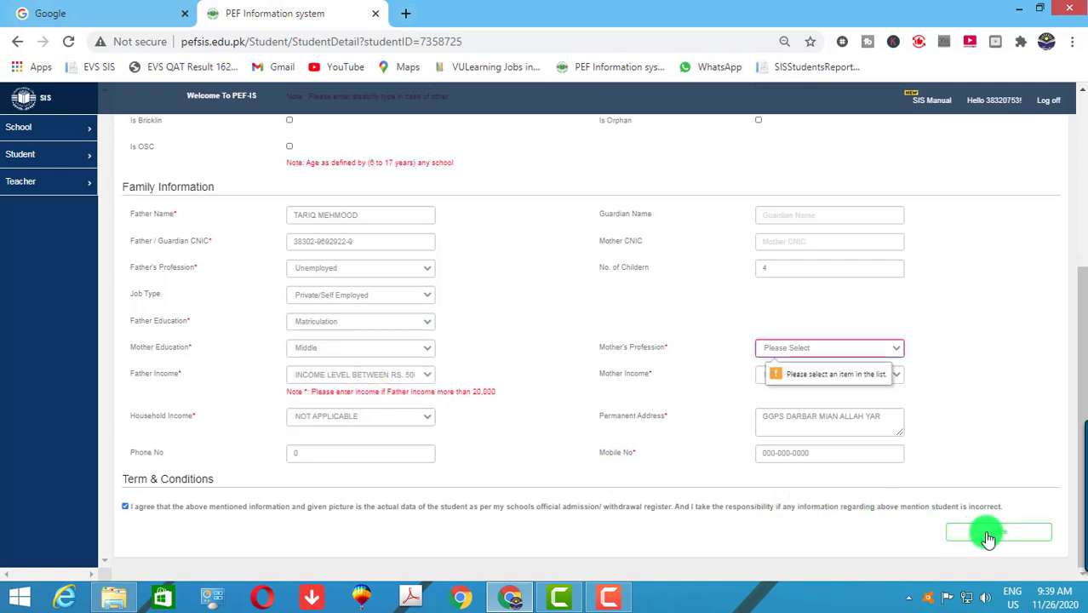
pyautogui.click(783, 351)
pyautogui.click(773, 372)
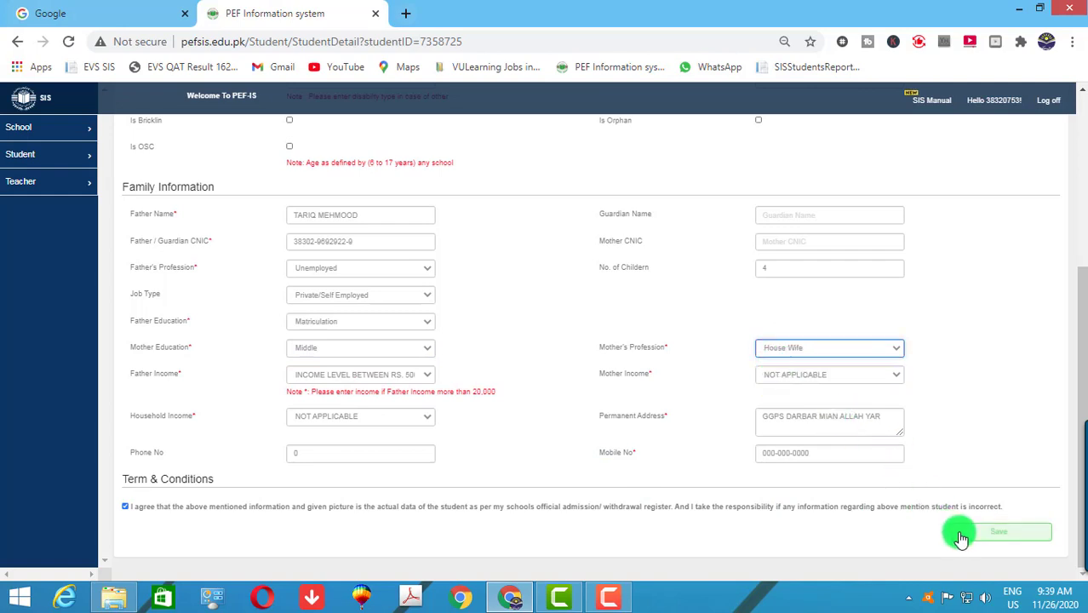
pyautogui.click(960, 536)
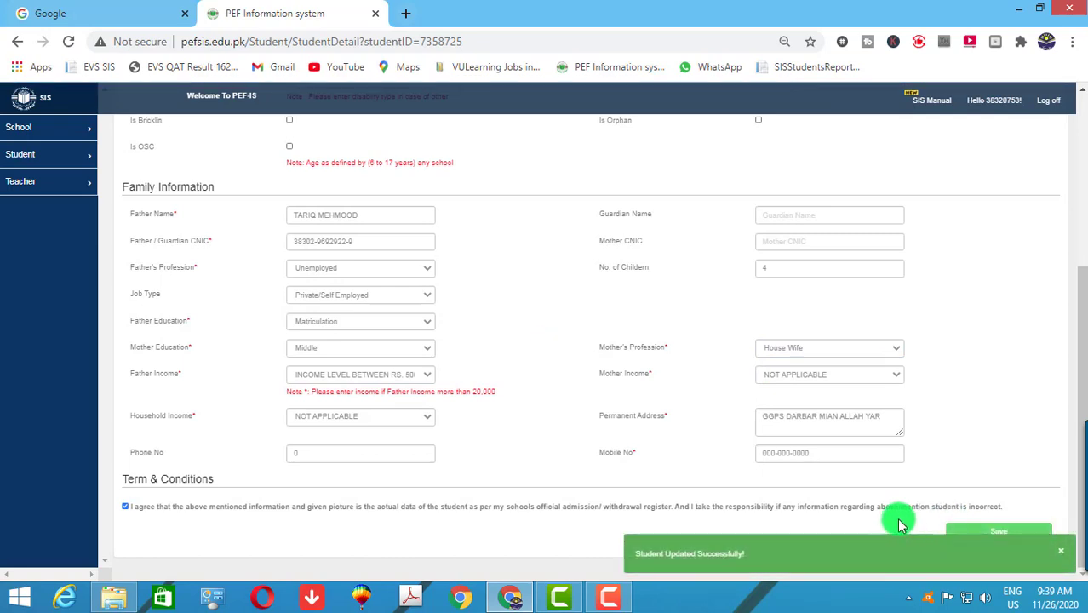
# - Return to the student search and look up the number of the picture after 73 in the Converted to JPG folder
pyautogui.scroll(1, 721, 464)
pyautogui.scroll(3, 721, 464)
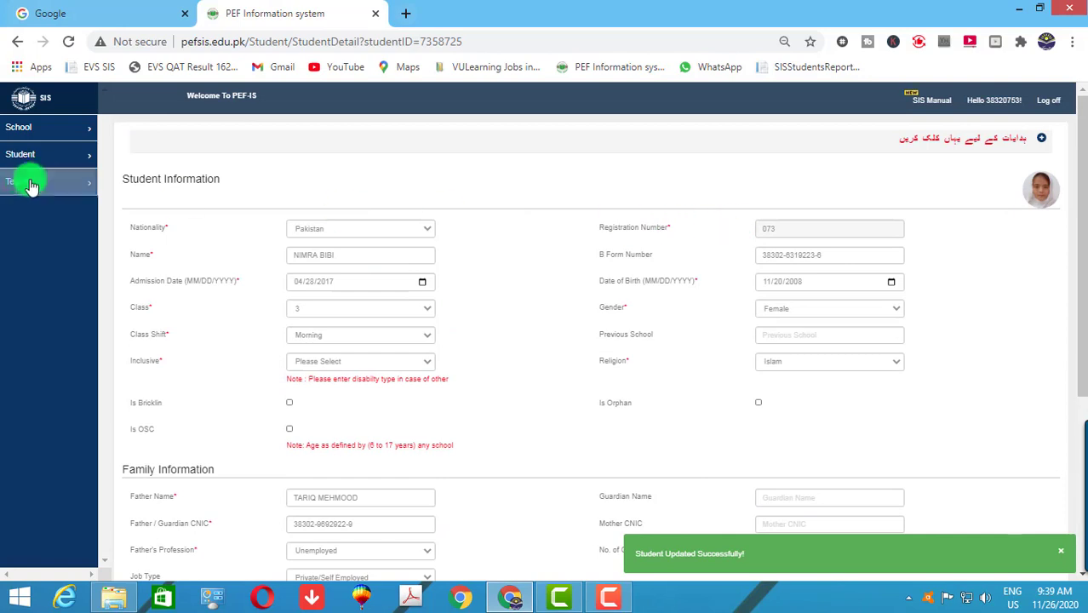
pyautogui.click(21, 155)
pyautogui.click(30, 195)
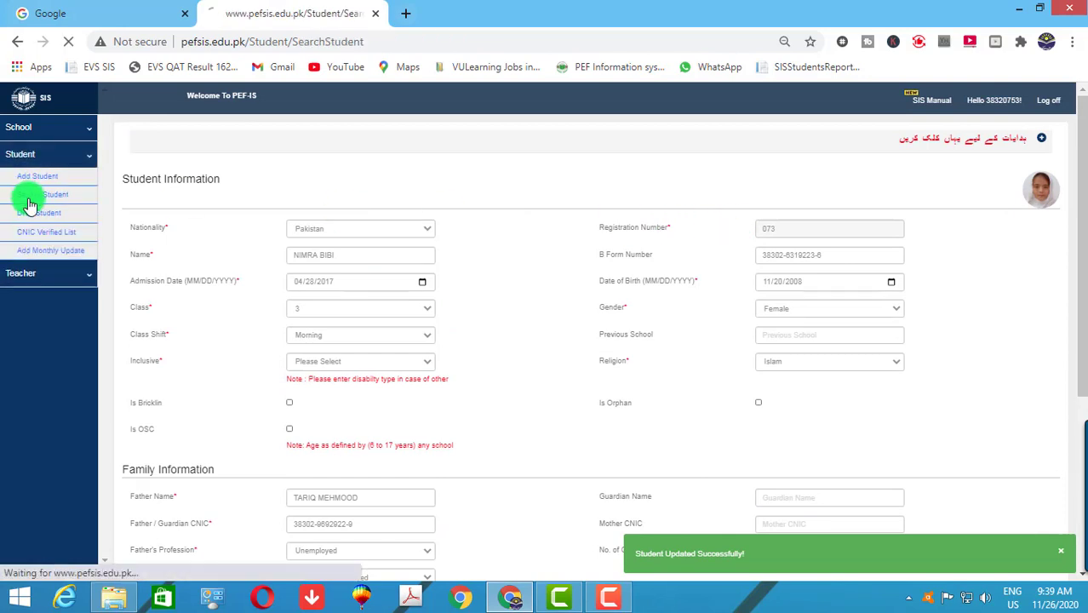
pyautogui.click(150, 202)
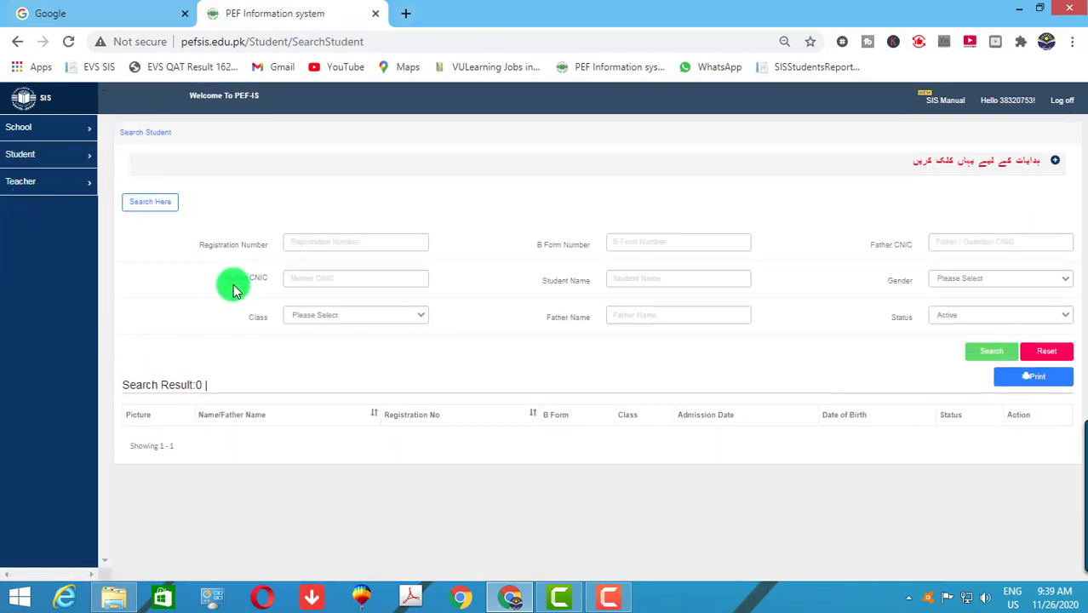
pyautogui.click(107, 599)
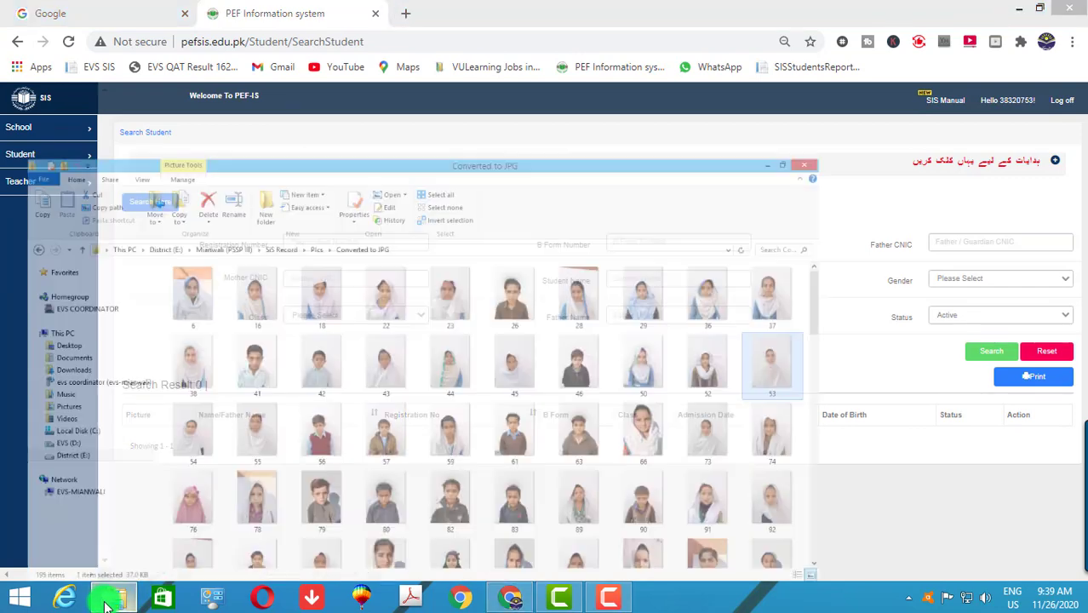
pyautogui.click(106, 599)
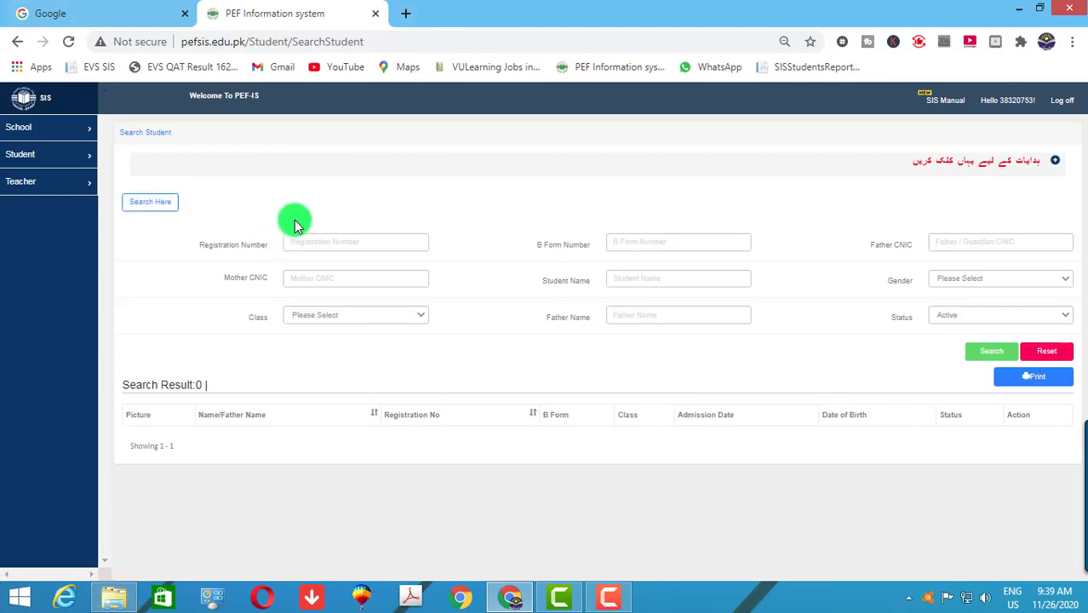
# - Search by registration number for the record matching picture 74 and open it for updating
pyautogui.click(307, 243)
pyautogui.click(307, 243)
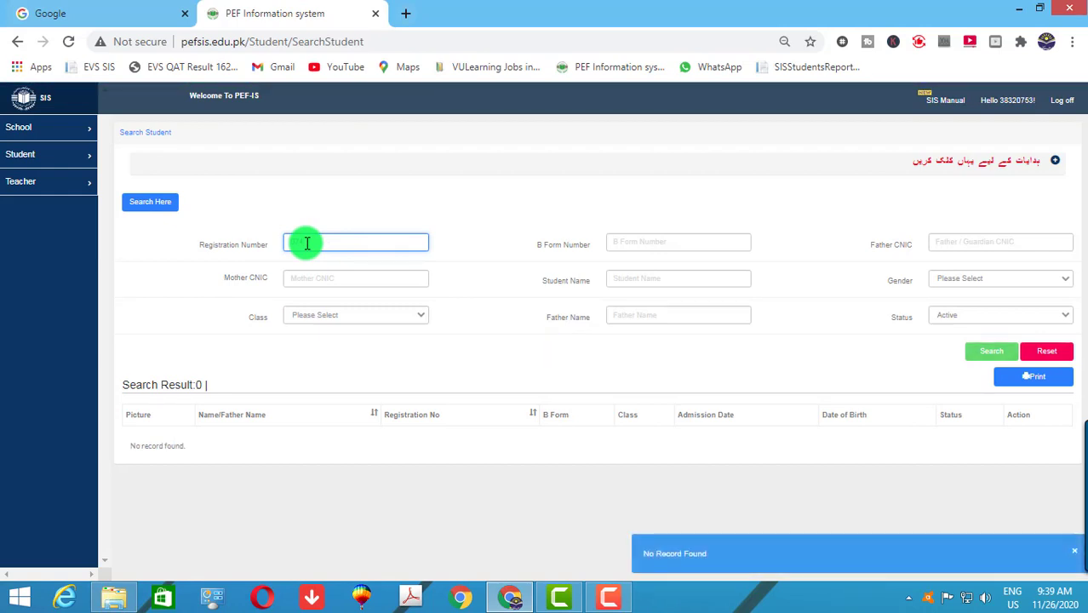
pyautogui.click(307, 242)
pyautogui.click(307, 243)
pyautogui.click(307, 242)
pyautogui.write('74')
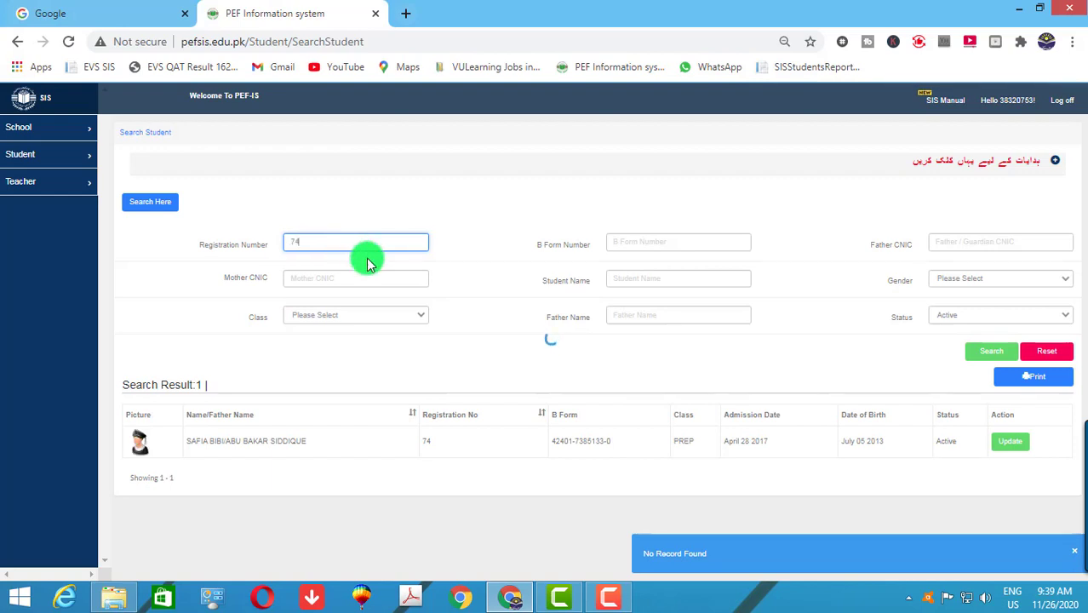
pyautogui.click(1013, 444)
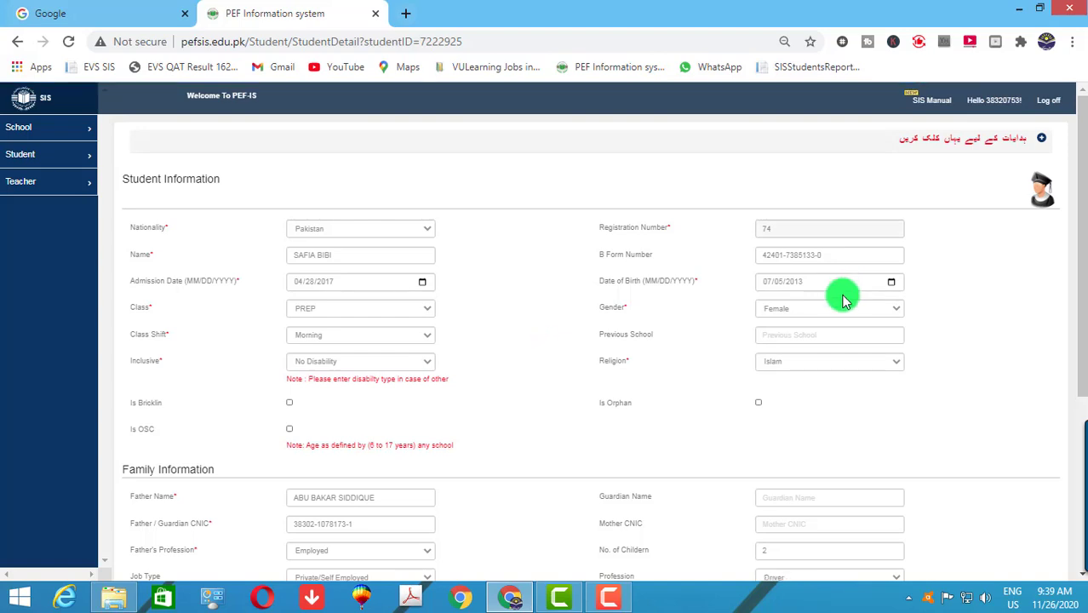
# - Choose picture 74, adjust the crop around the face, and upload it as the student's photo
pyautogui.click(1042, 189)
pyautogui.click(330, 139)
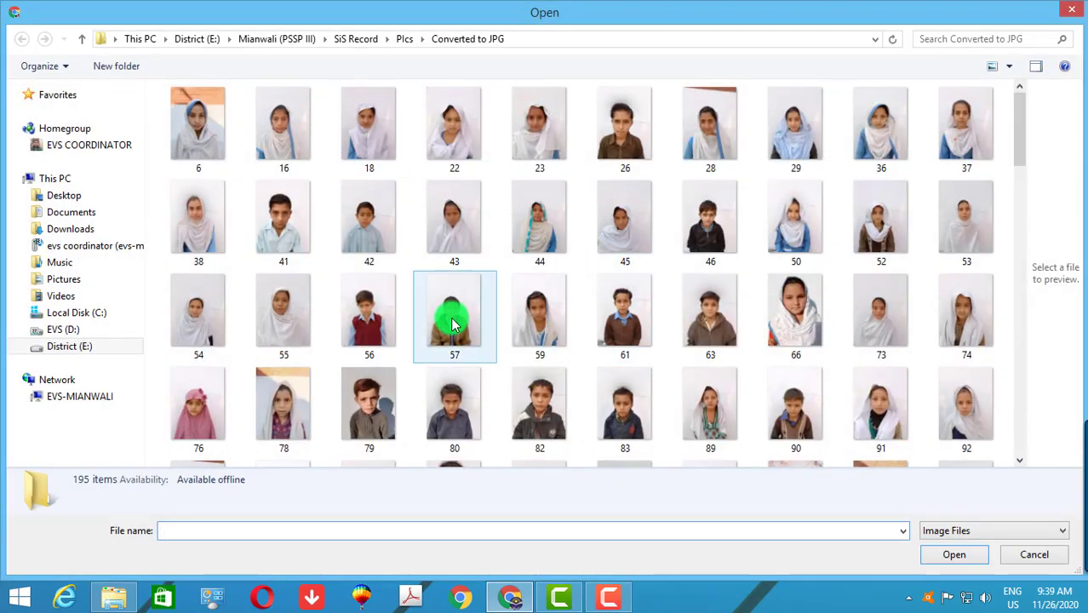
pyautogui.doubleClick(954, 317)
pyautogui.moveTo(519, 305); pyautogui.dragTo(494, 294)
pyautogui.scroll(1, 505, 305)
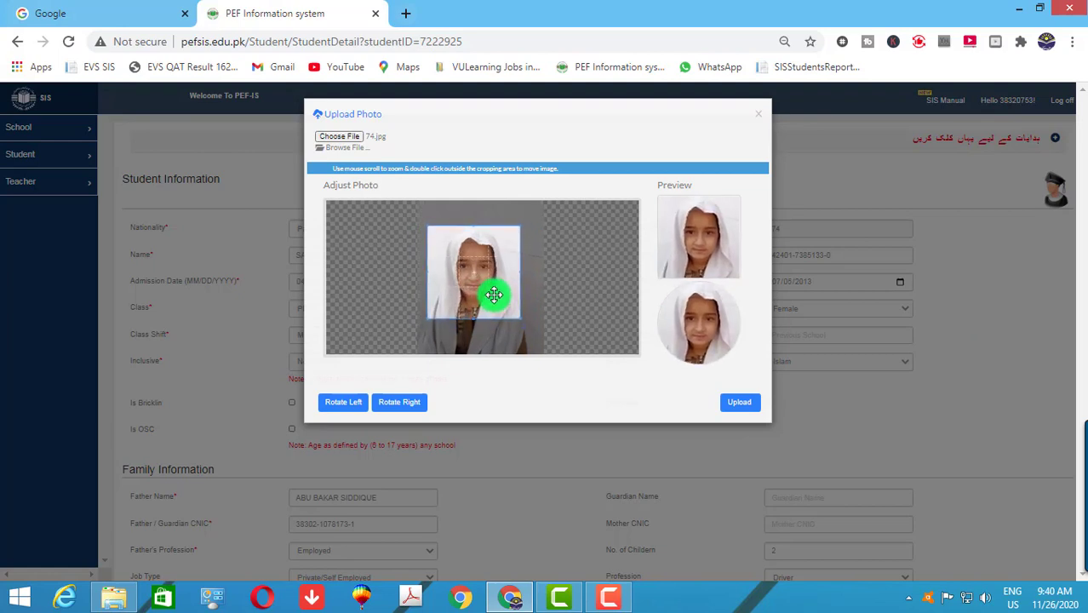
pyautogui.click(738, 405)
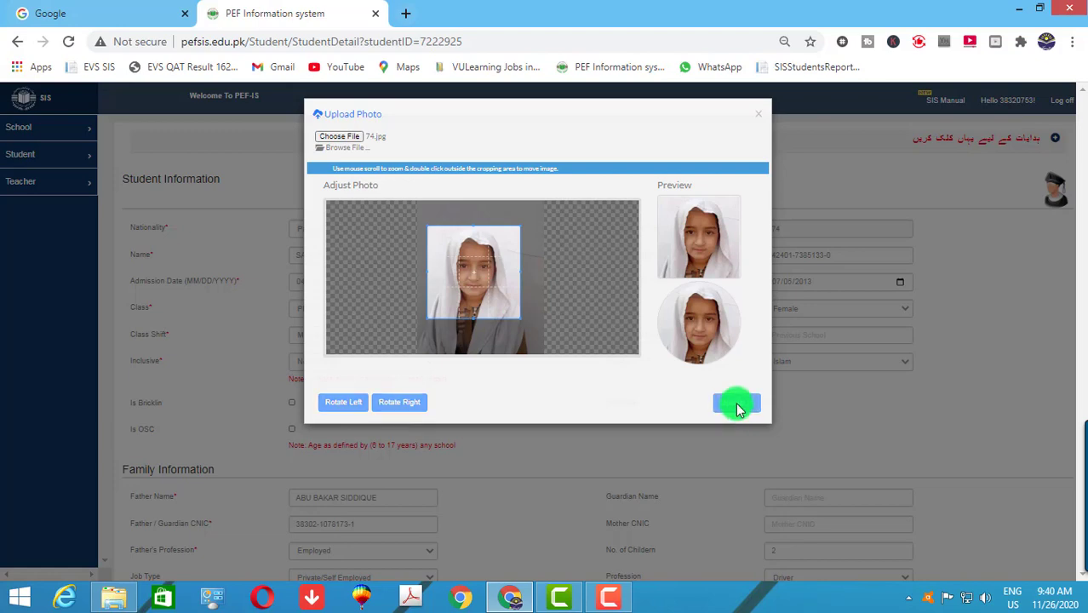
# - Save the student record with the uploaded picture 74 and return to the photo at the start of the form
pyautogui.scroll(-3, 908, 491)
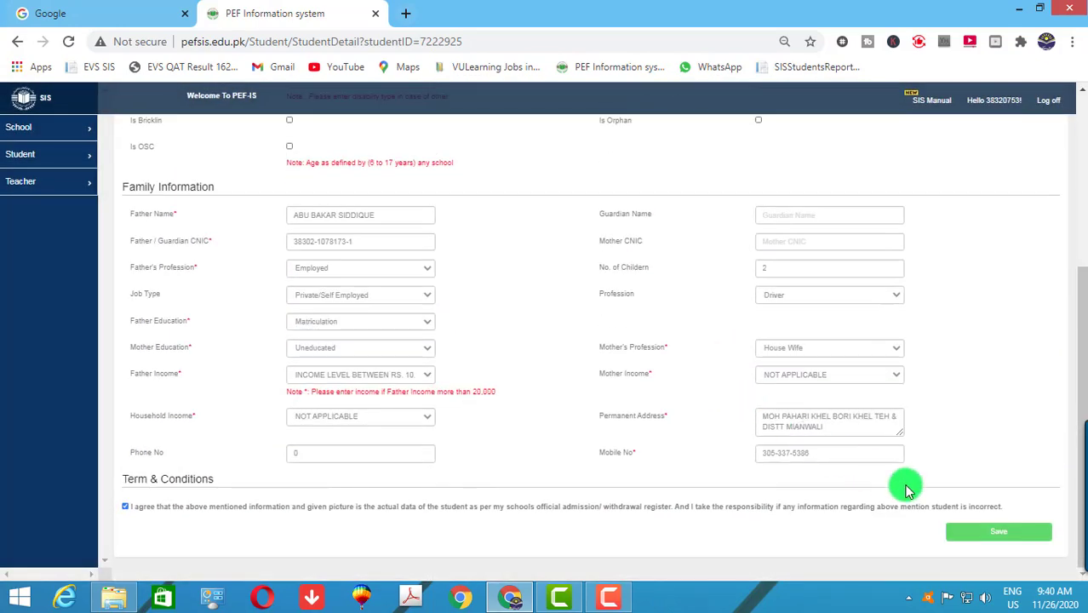
pyautogui.click(990, 535)
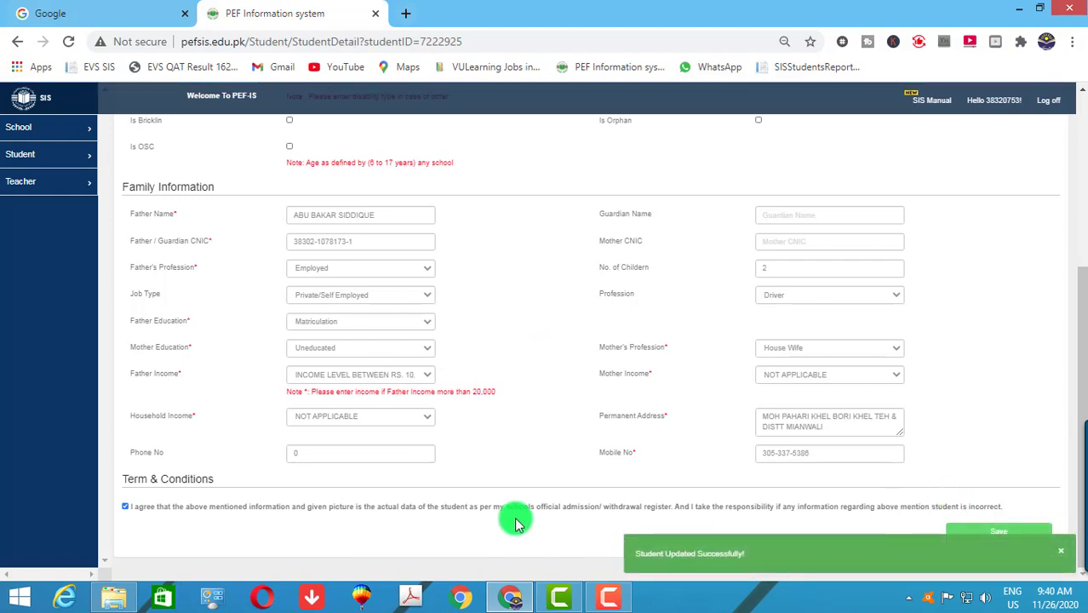
pyautogui.scroll(3, 580, 482)
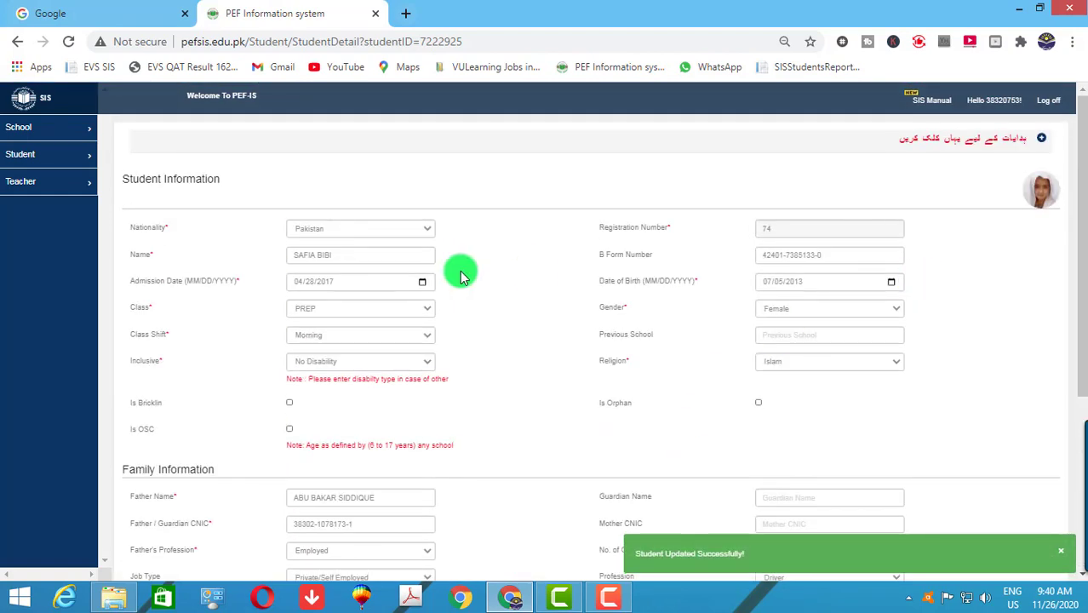
# - Return to the student search form and look up the number of the picture after 74 in the Converted to JPG folder
pyautogui.click(29, 162)
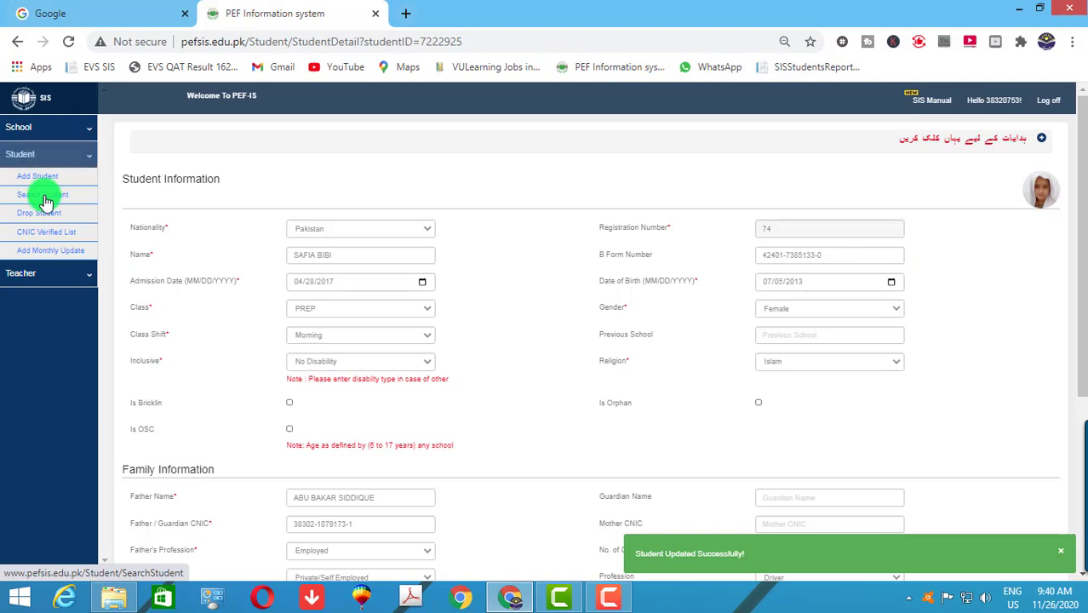
pyautogui.click(44, 196)
pyautogui.click(146, 202)
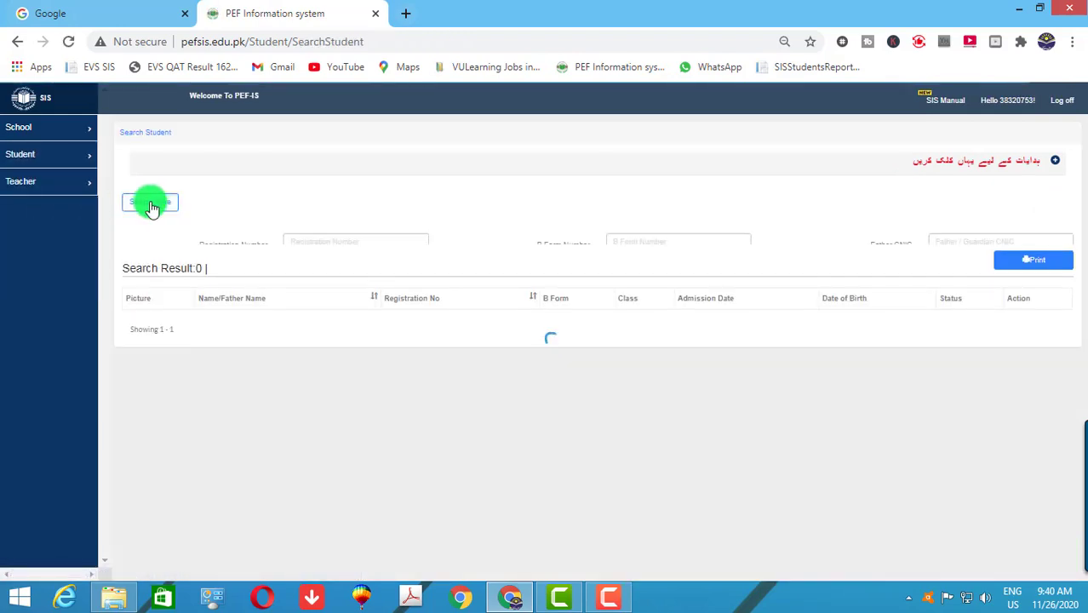
pyautogui.click(117, 598)
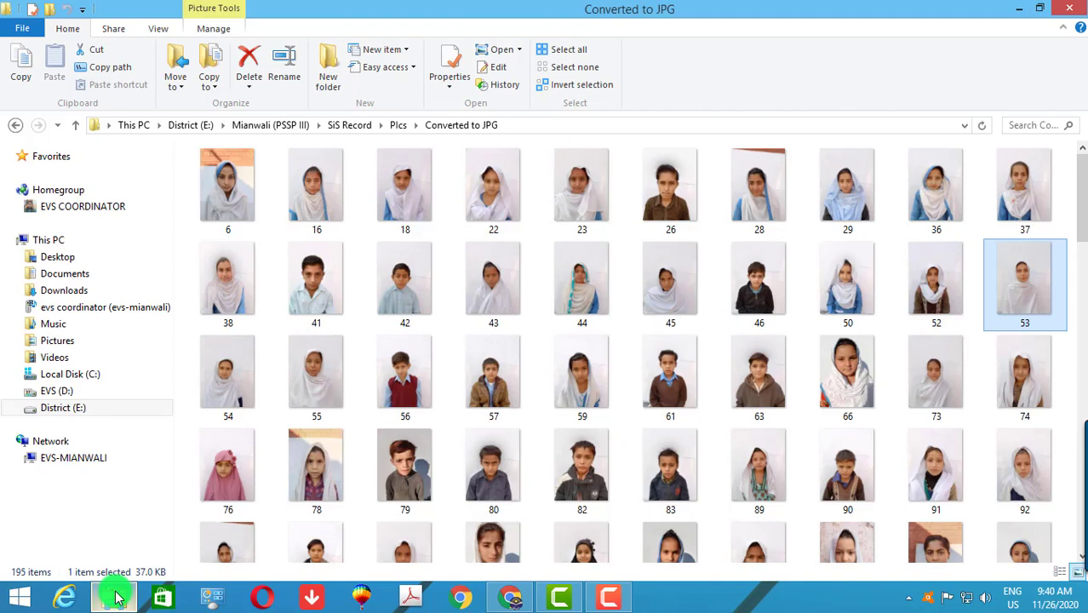
pyautogui.click(117, 598)
# - Search by registration number for the record matching picture 76 and open it for updating
pyautogui.click(333, 241)
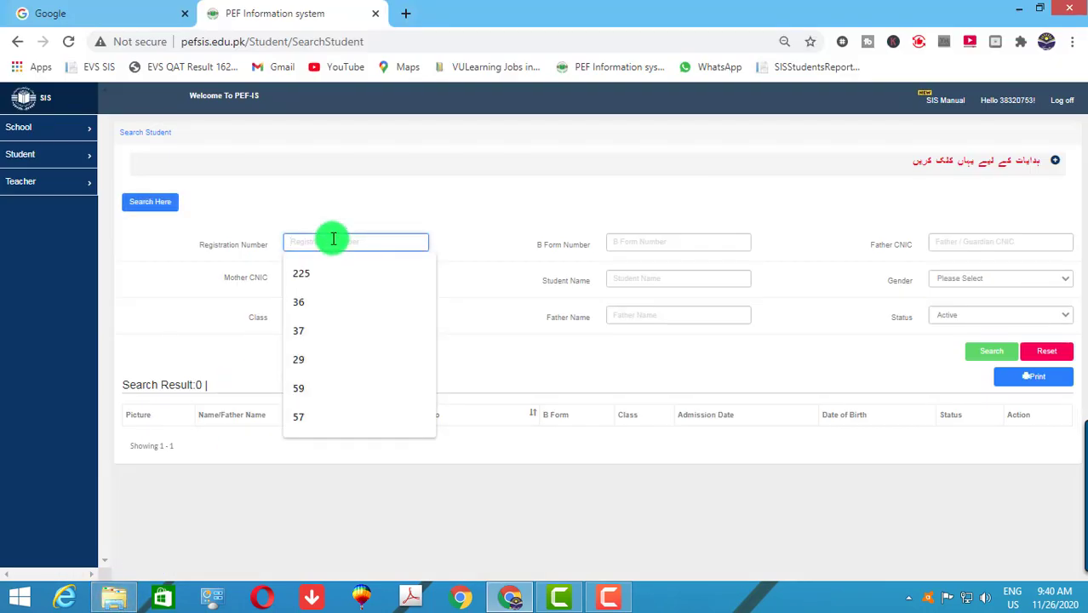
pyautogui.write('76')
pyautogui.press('Return')
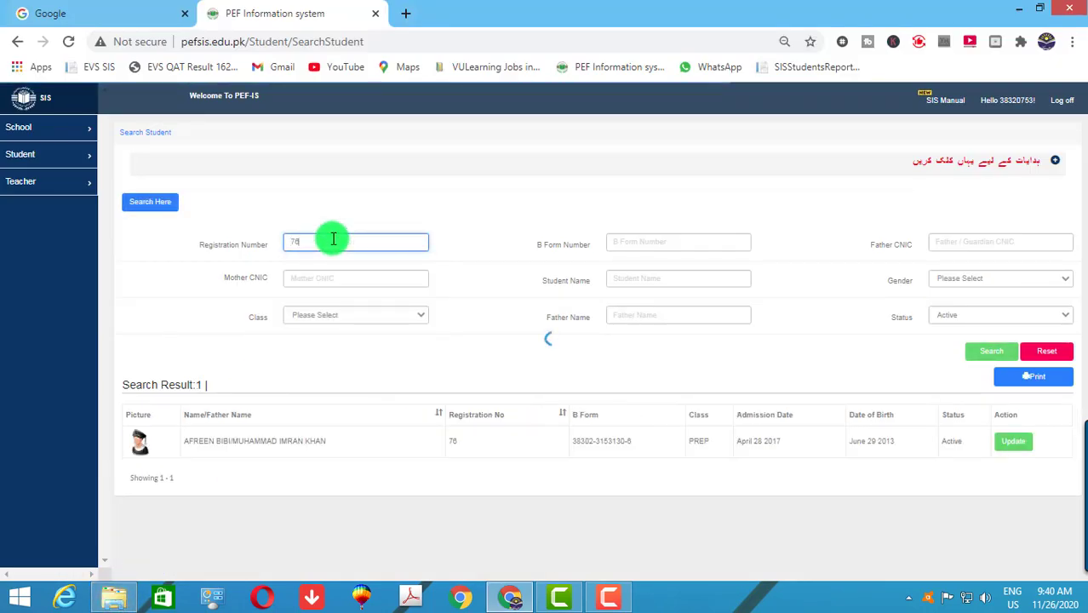
pyautogui.click(1013, 447)
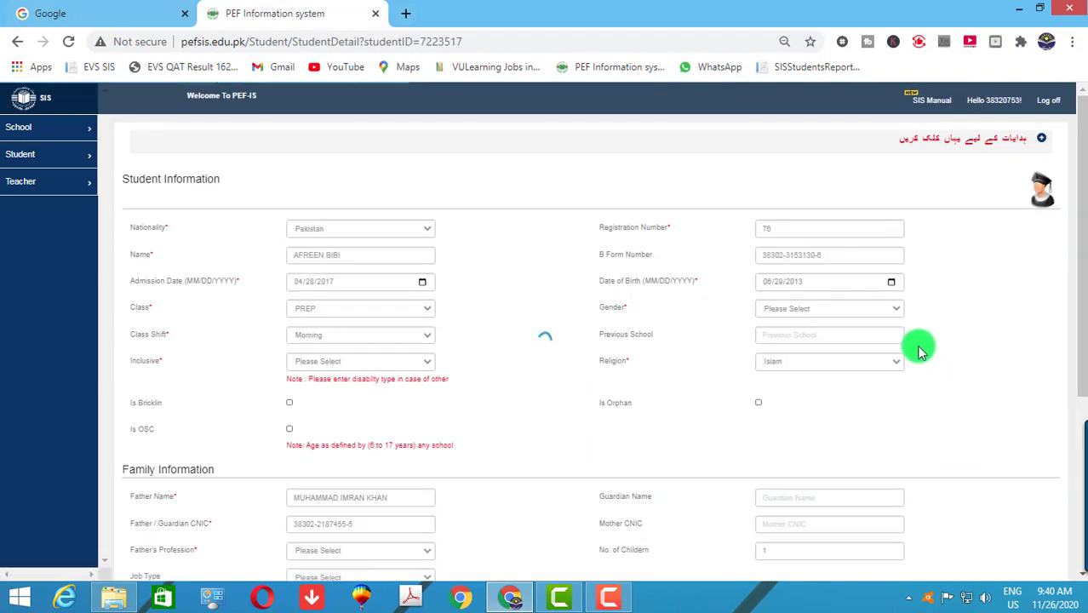
# - Choose picture 76, enlarge it and shift the crop around the face, and upload it as the student's photo
pyautogui.click(1042, 198)
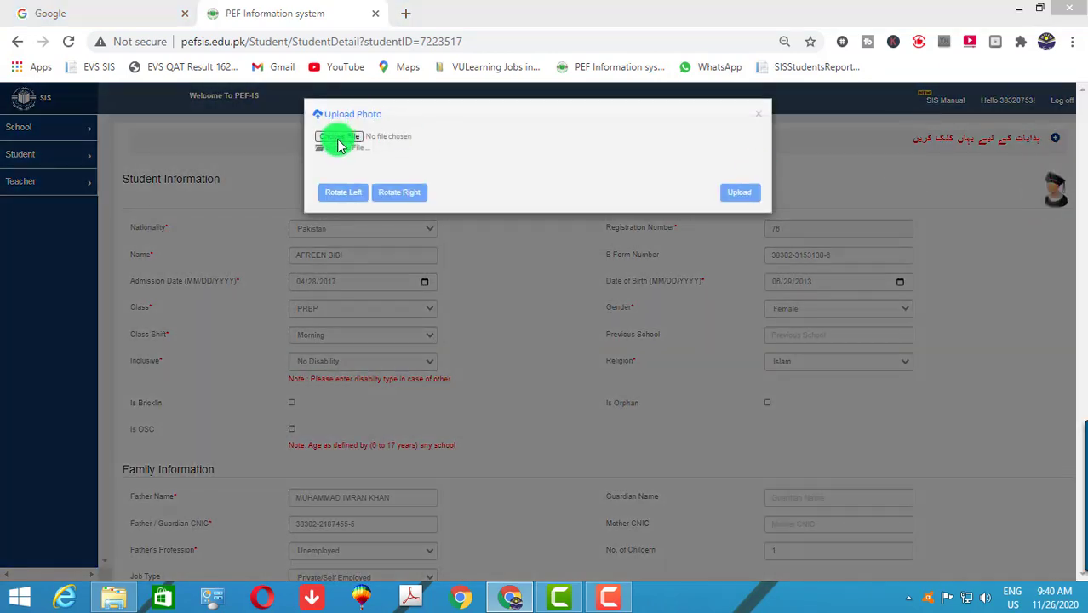
pyautogui.click(338, 145)
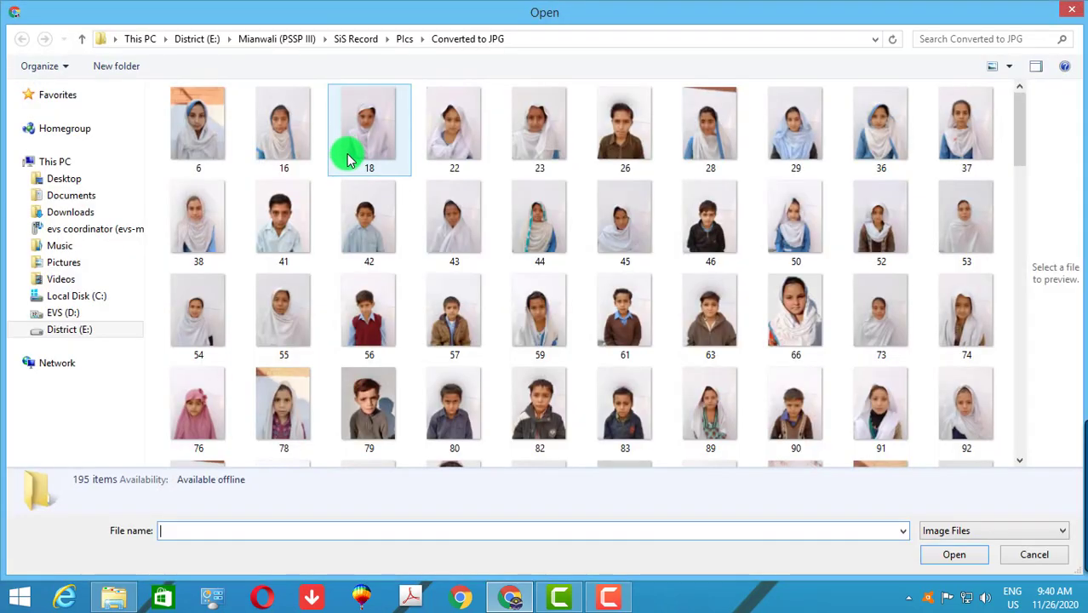
pyautogui.click(220, 432)
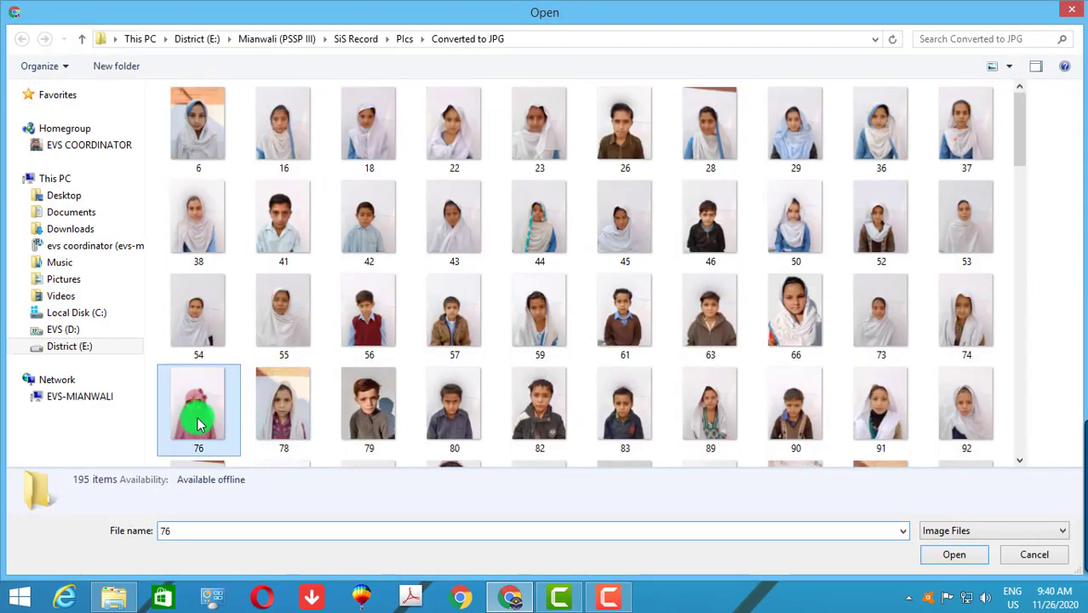
pyautogui.click(975, 561)
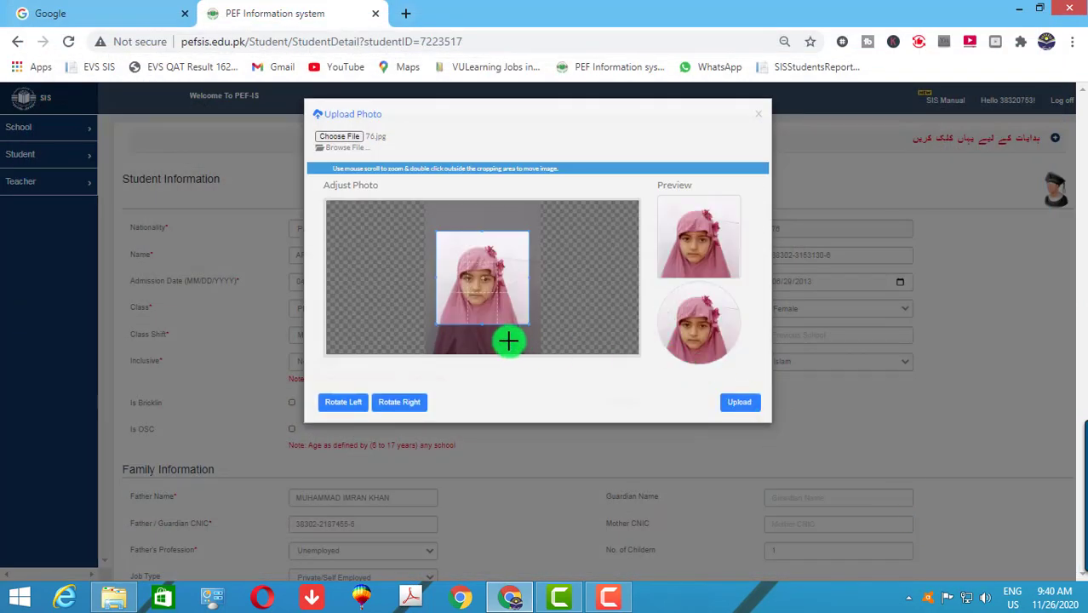
pyautogui.scroll(2, 477, 298)
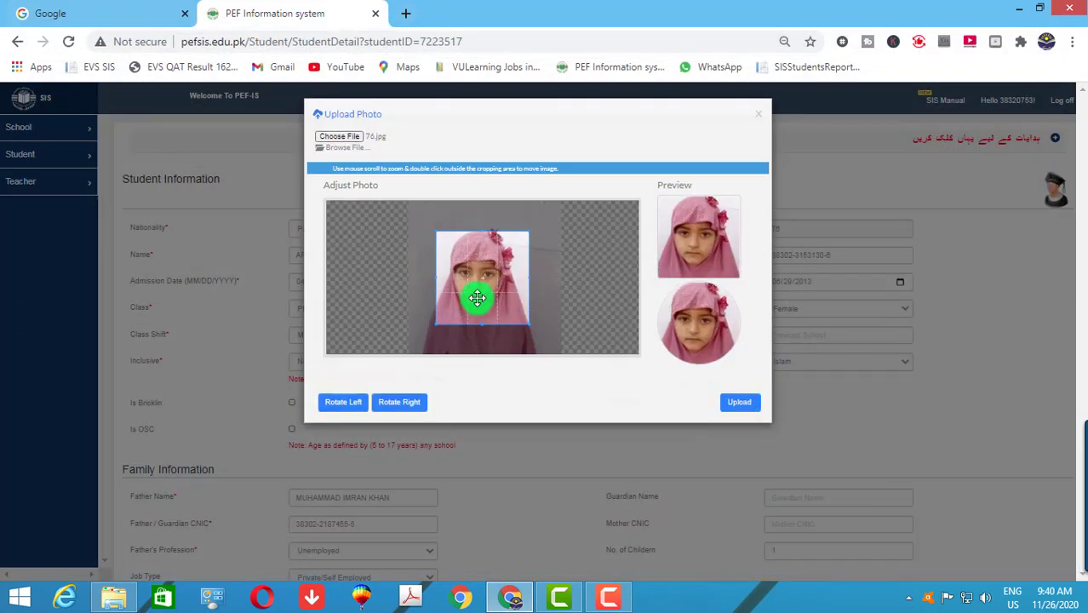
pyautogui.moveTo(478, 297); pyautogui.dragTo(475, 292)
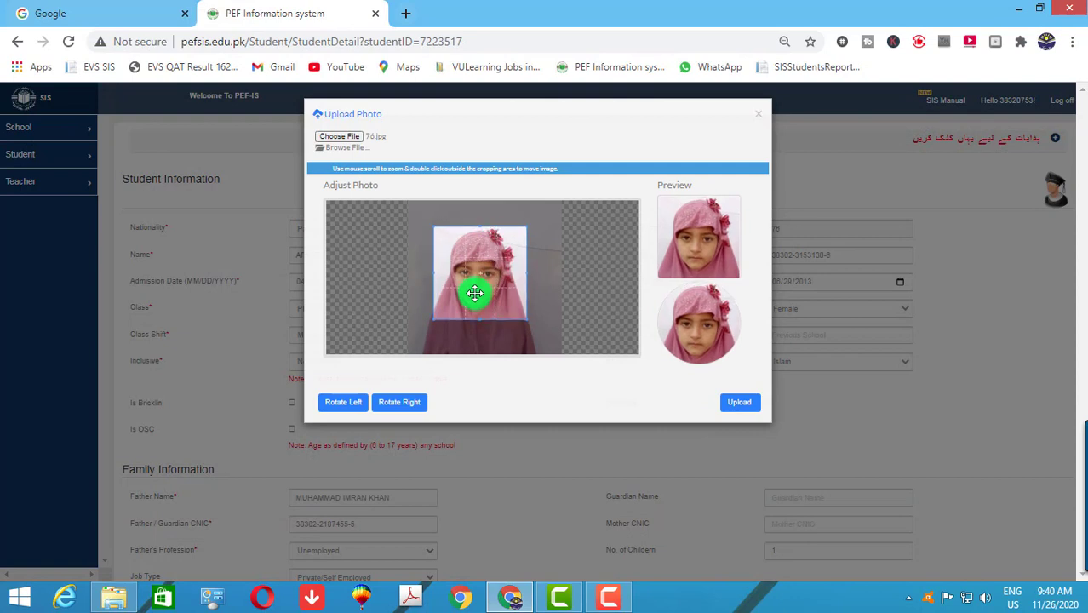
pyautogui.click(741, 408)
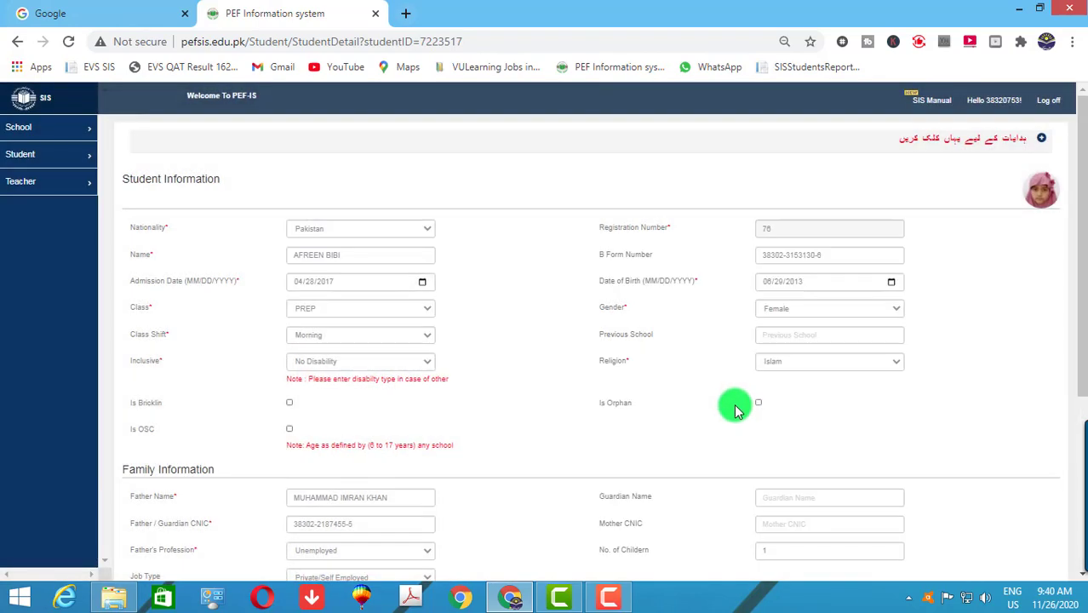
# - Save the student record with the uploaded picture 76
pyautogui.scroll(-3, 734, 405)
pyautogui.click(998, 540)
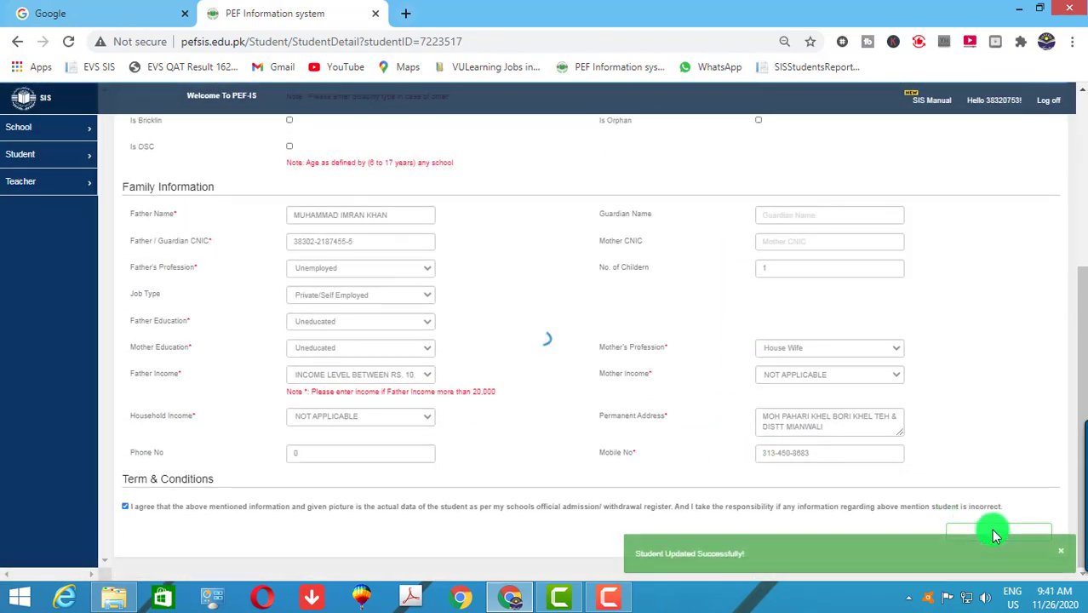
pyautogui.scroll(3, 557, 412)
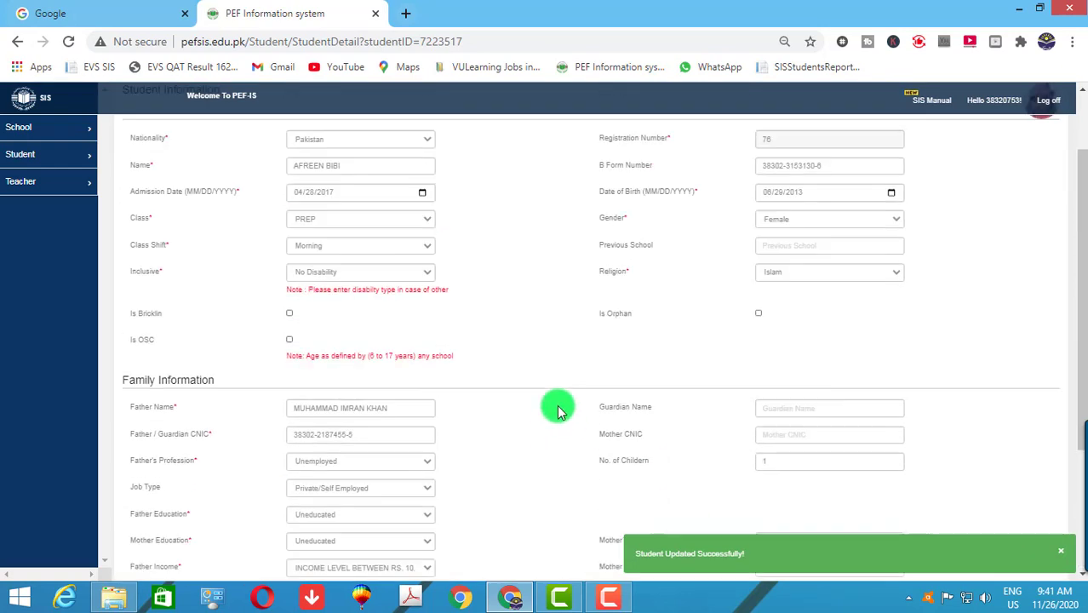
# - Reopen the student search form and check the Converted to JPG folder for the picture number following 76
pyautogui.click(57, 154)
pyautogui.click(53, 192)
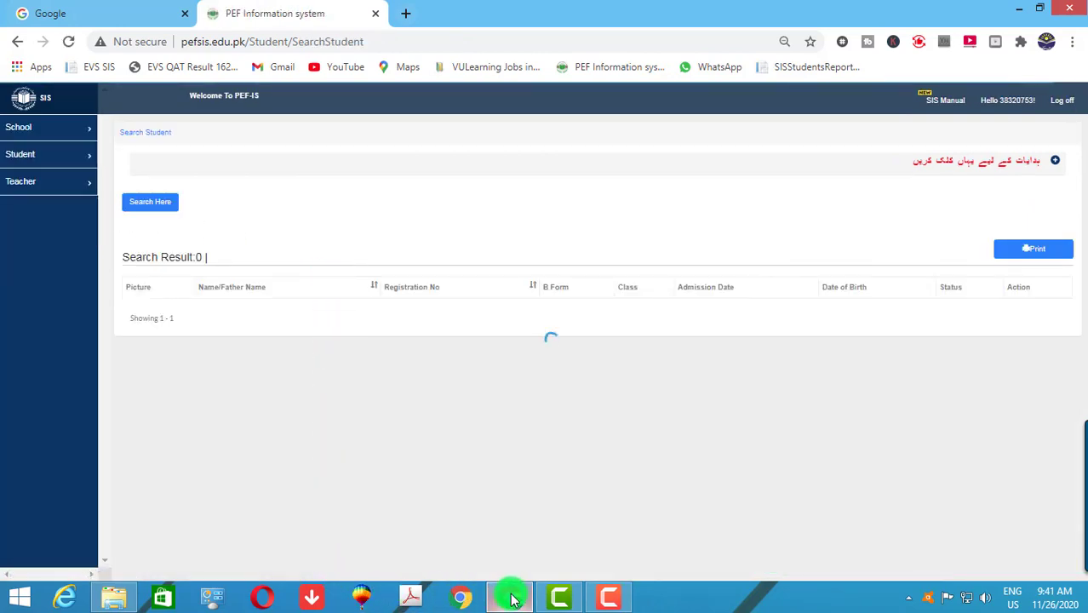
pyautogui.click(115, 598)
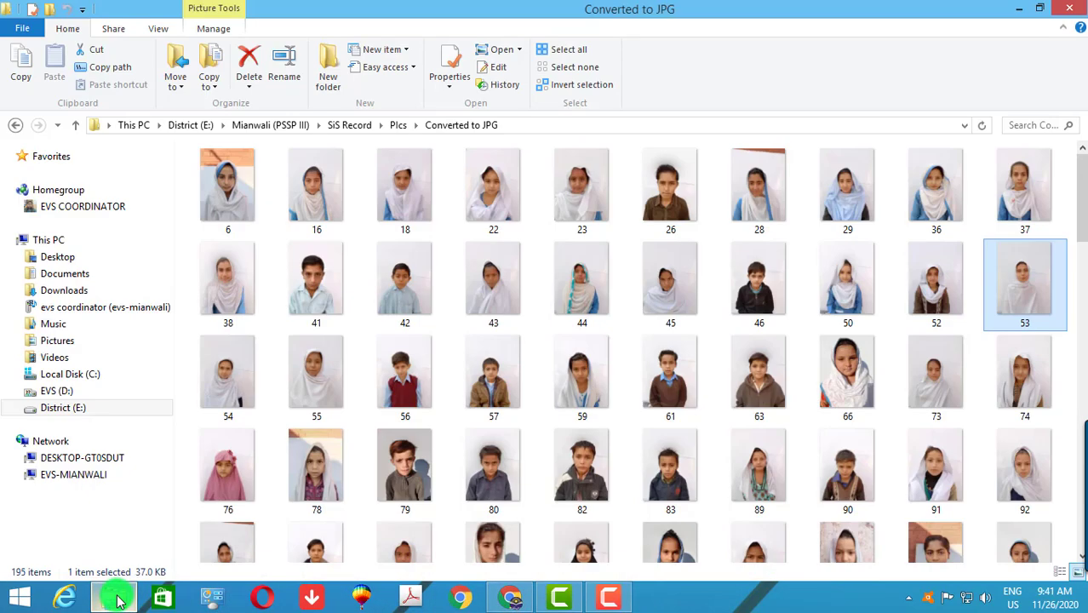
pyautogui.click(116, 595)
pyautogui.click(167, 206)
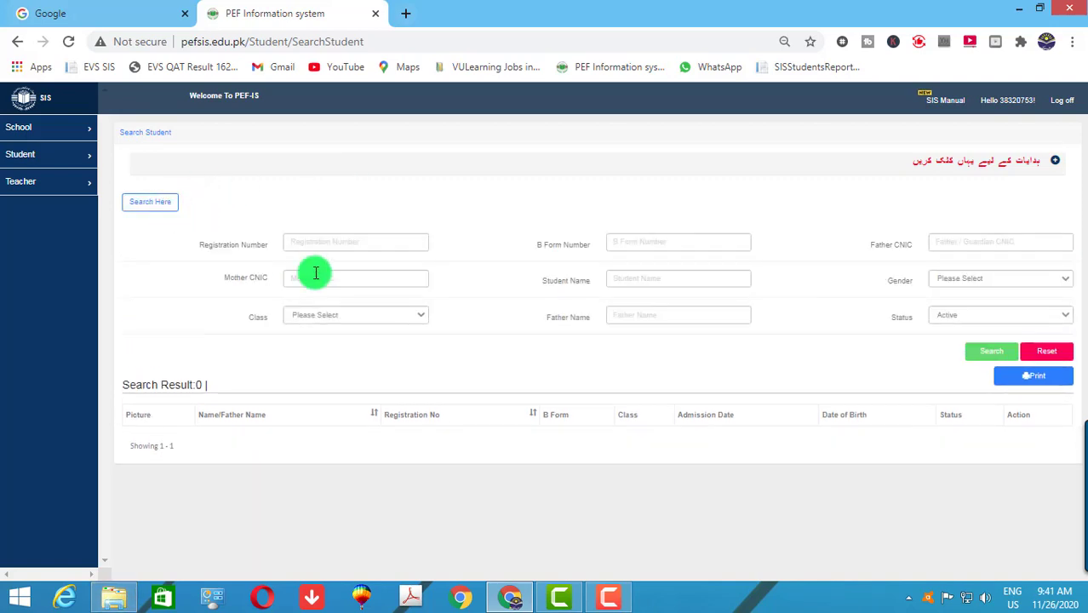
# - Find the record matching picture 78 by its registration number and open it for updating
pyautogui.click(329, 241)
pyautogui.write('78')
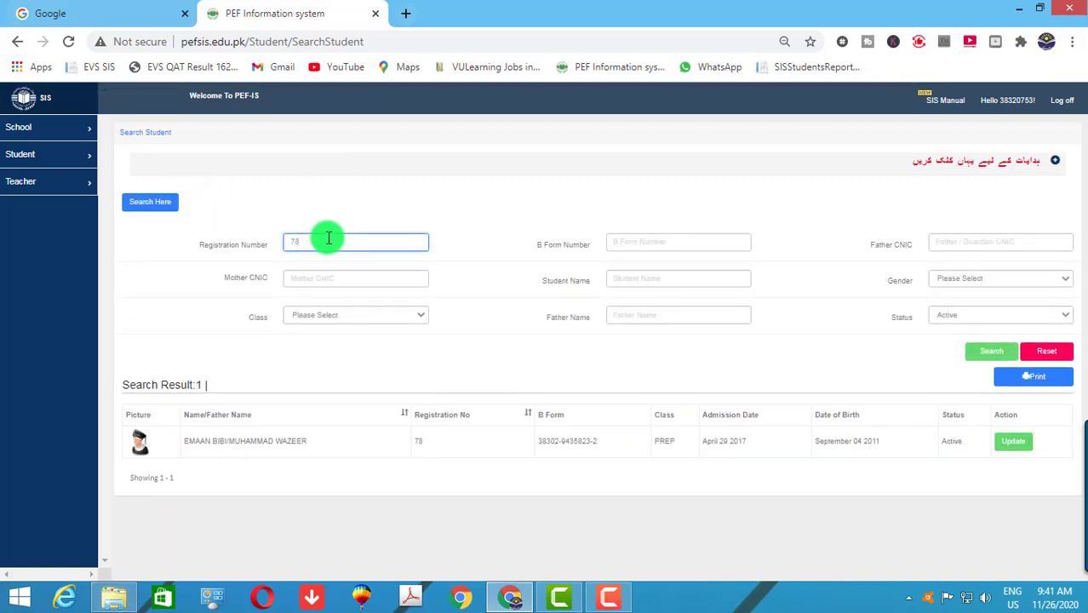
pyautogui.click(1009, 443)
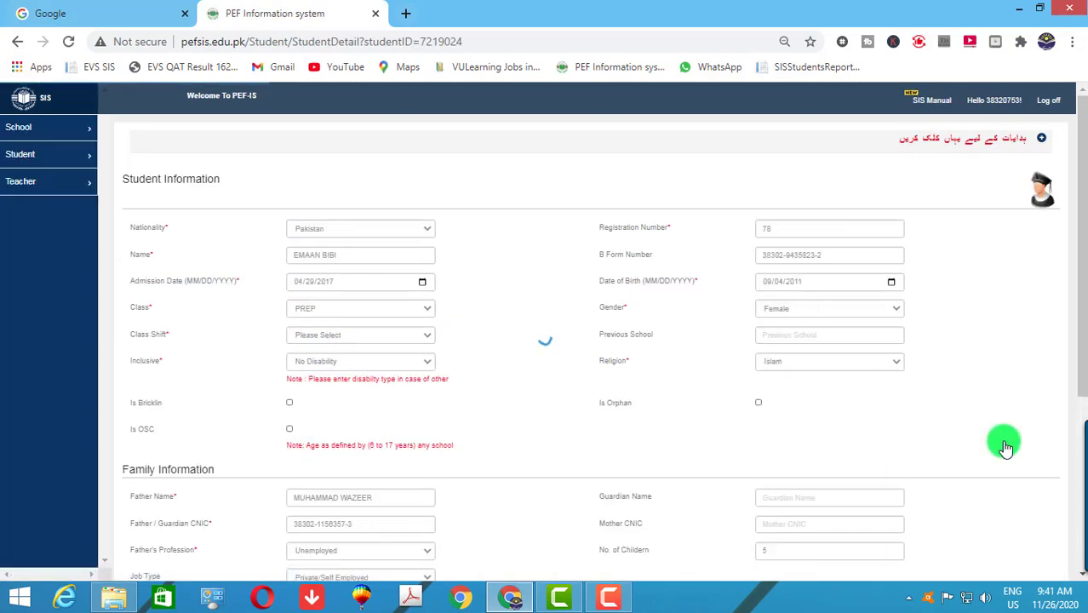
# - Choose picture 78, adjust the crop around the face, and upload it as the student's photo
pyautogui.click(1044, 190)
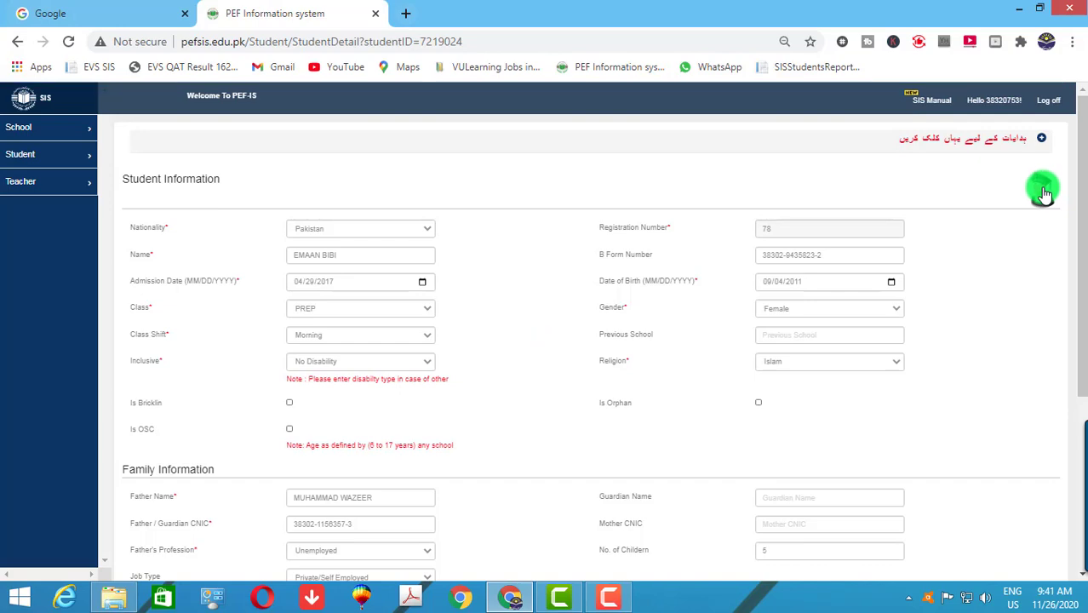
pyautogui.click(339, 134)
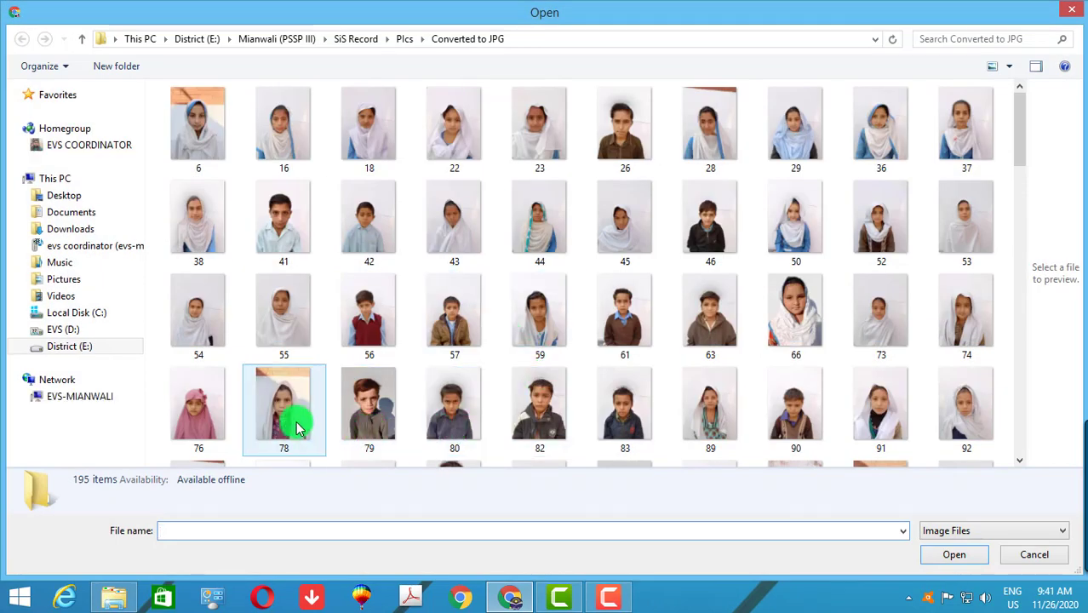
pyautogui.click(283, 426)
pyautogui.click(954, 555)
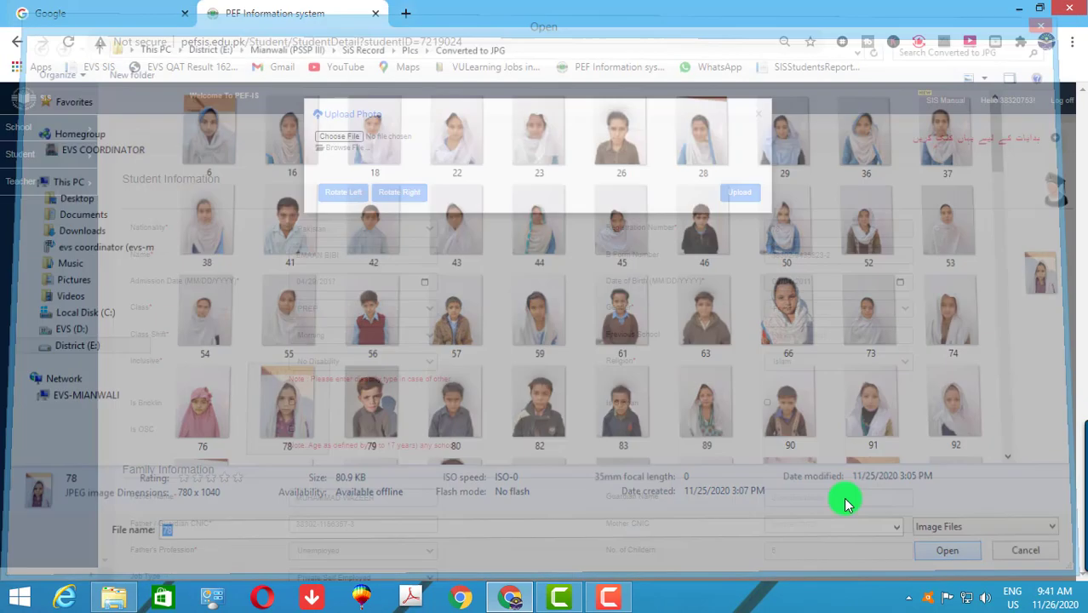
pyautogui.moveTo(516, 292); pyautogui.dragTo(518, 318)
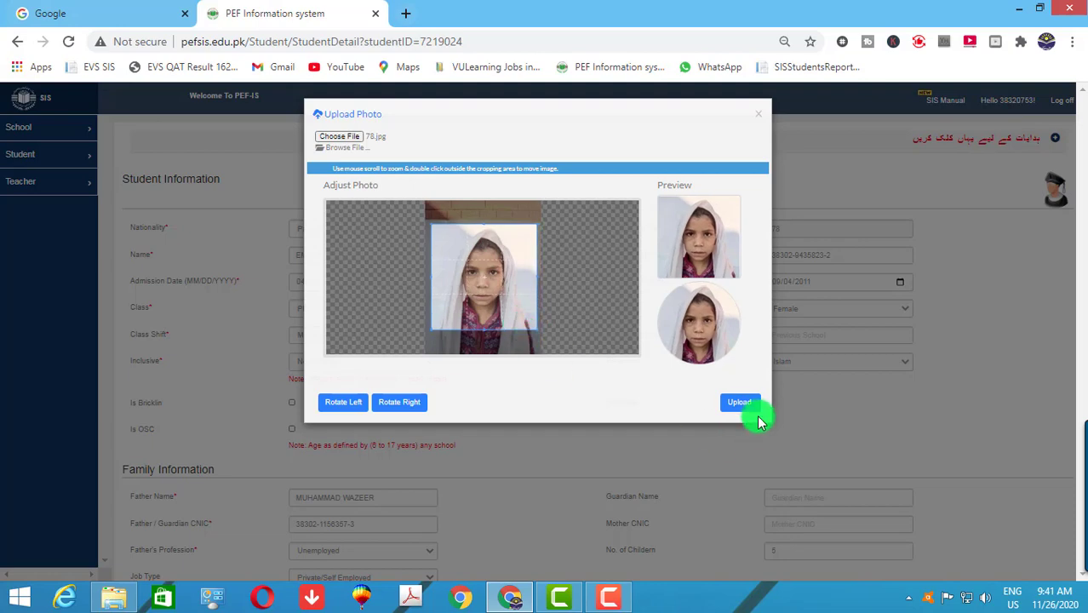
pyautogui.click(749, 407)
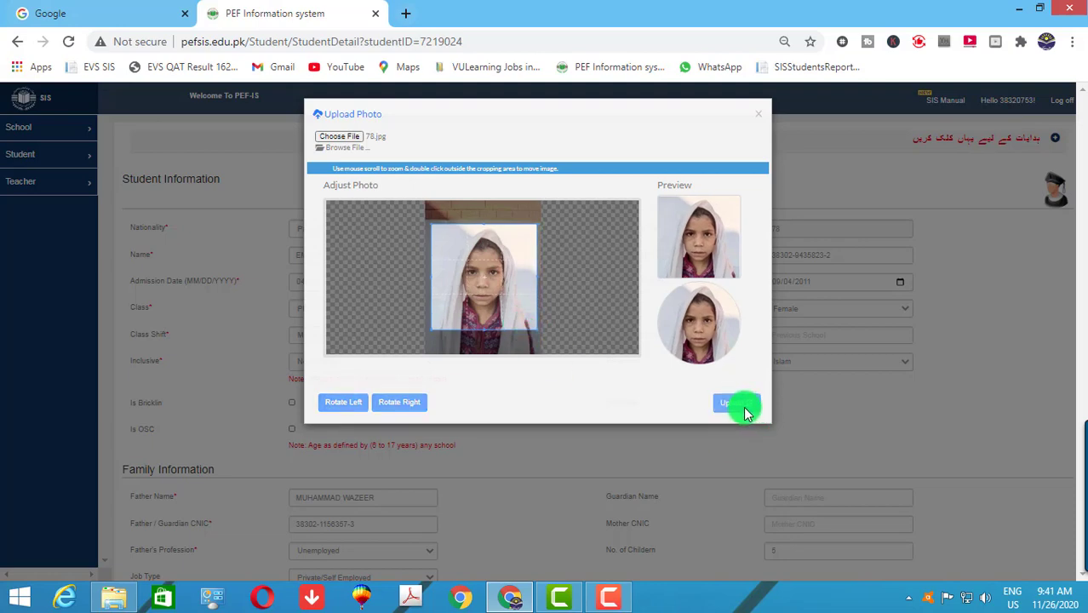
# - Save the student record with the uploaded picture 78 and return to the photo at the start of the form
pyautogui.scroll(-5, 741, 412)
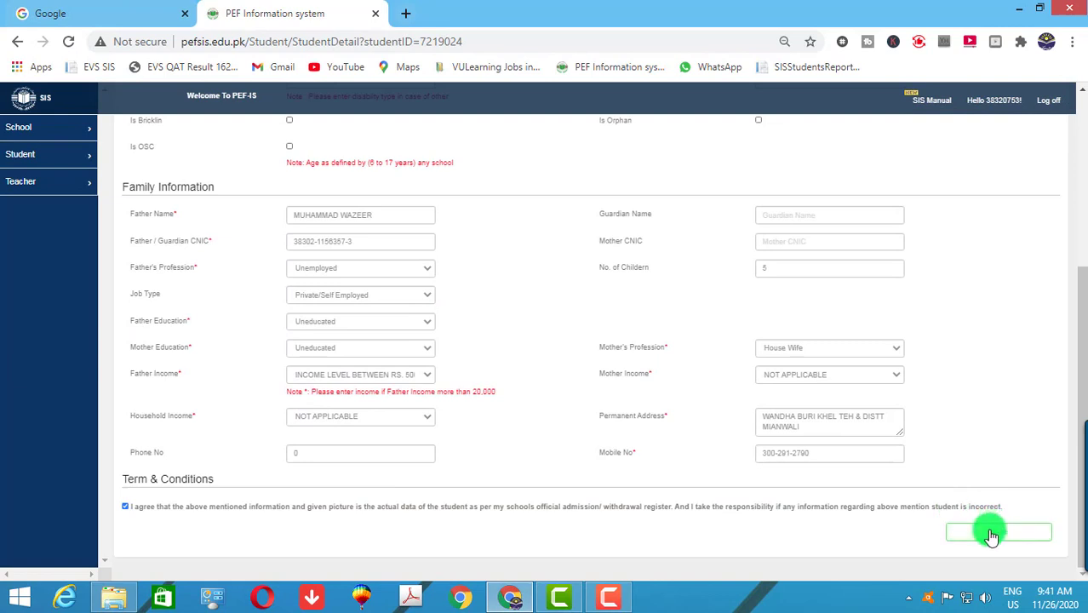
pyautogui.click(992, 535)
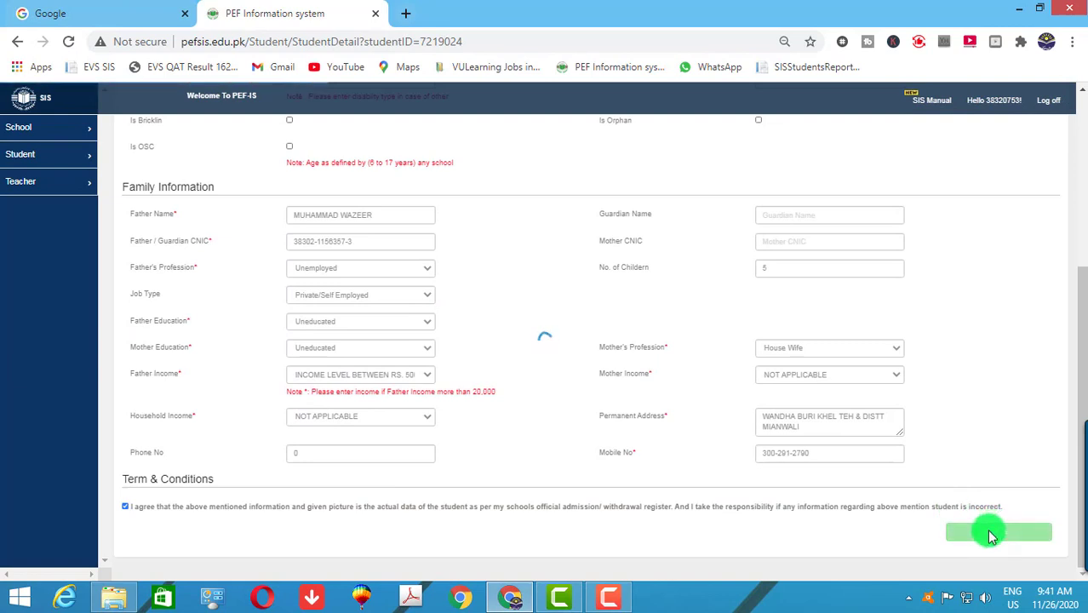
pyautogui.scroll(4, 690, 412)
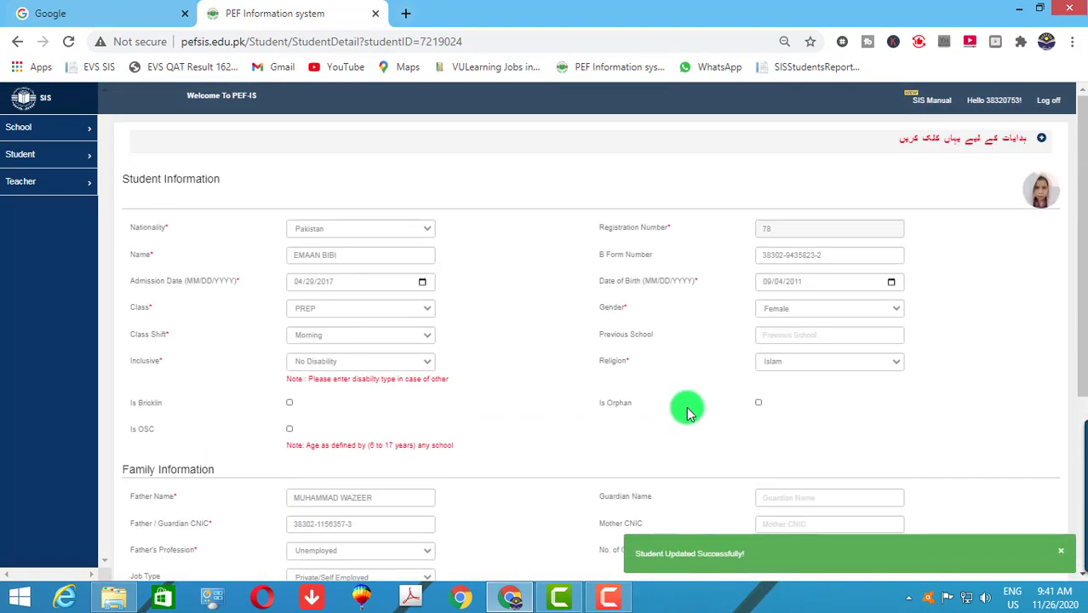
# - Go back to the student search form and look up the picture number after 78 in the Converted to JPG folder
pyautogui.click(24, 154)
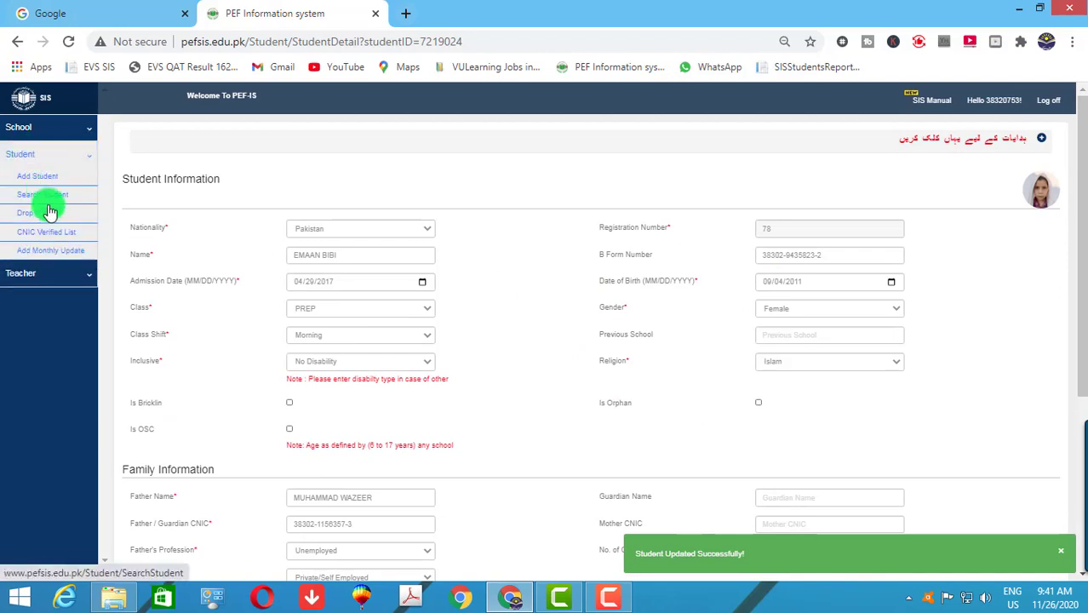
pyautogui.click(50, 197)
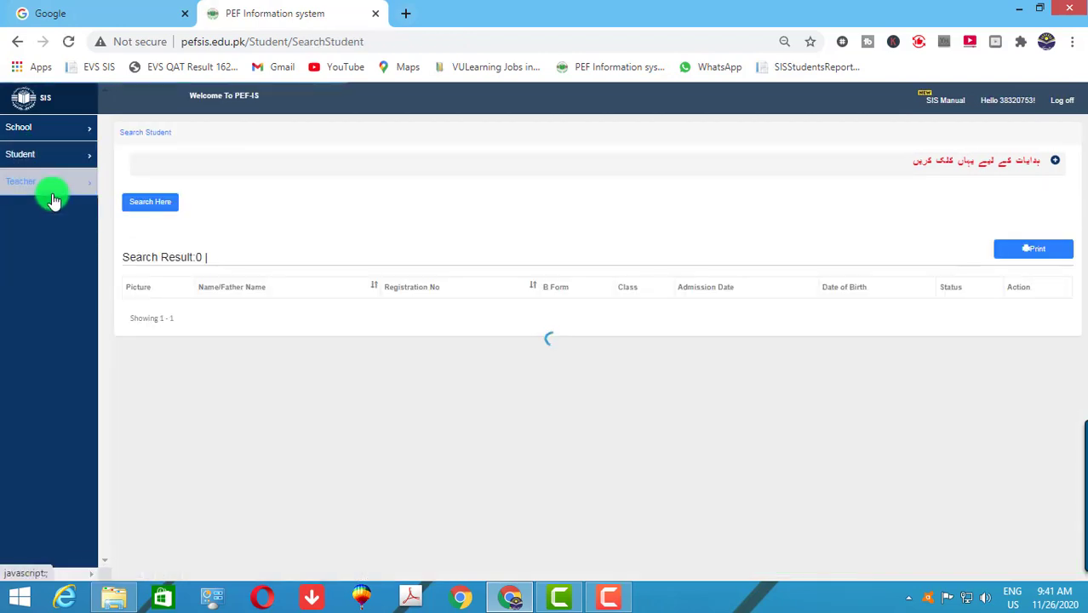
pyautogui.click(147, 201)
pyautogui.click(120, 598)
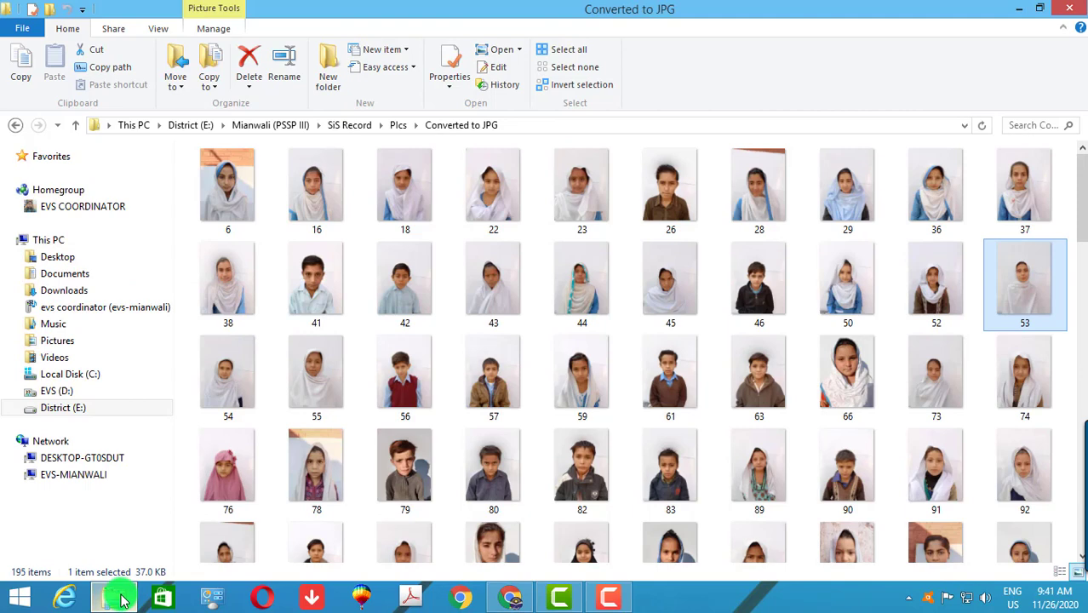
pyautogui.click(120, 598)
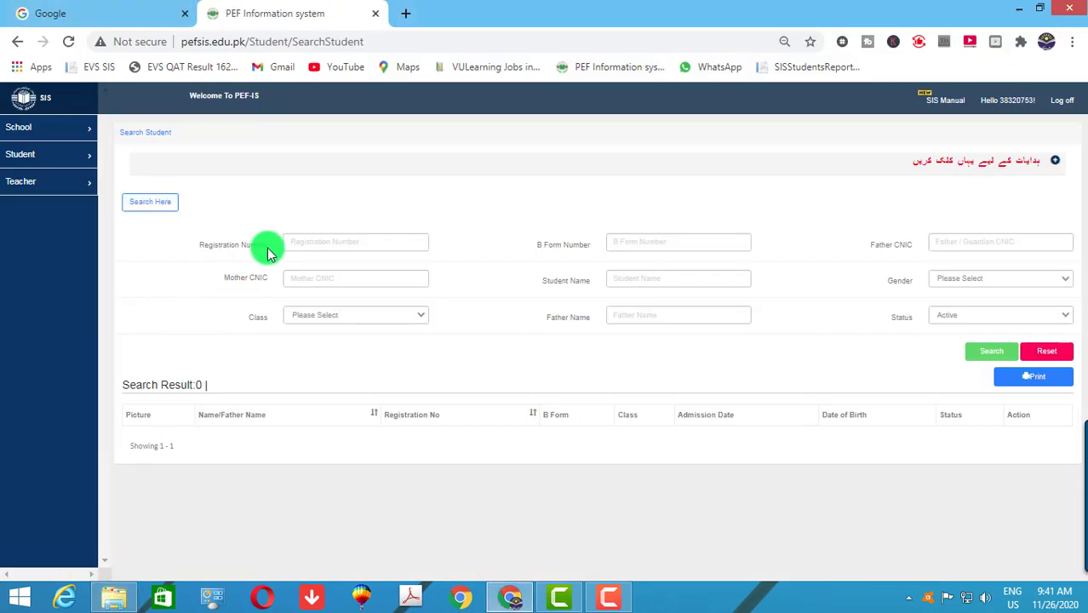
# - Search by registration number for the record matching picture 79 and open it for updating
pyautogui.click(306, 243)
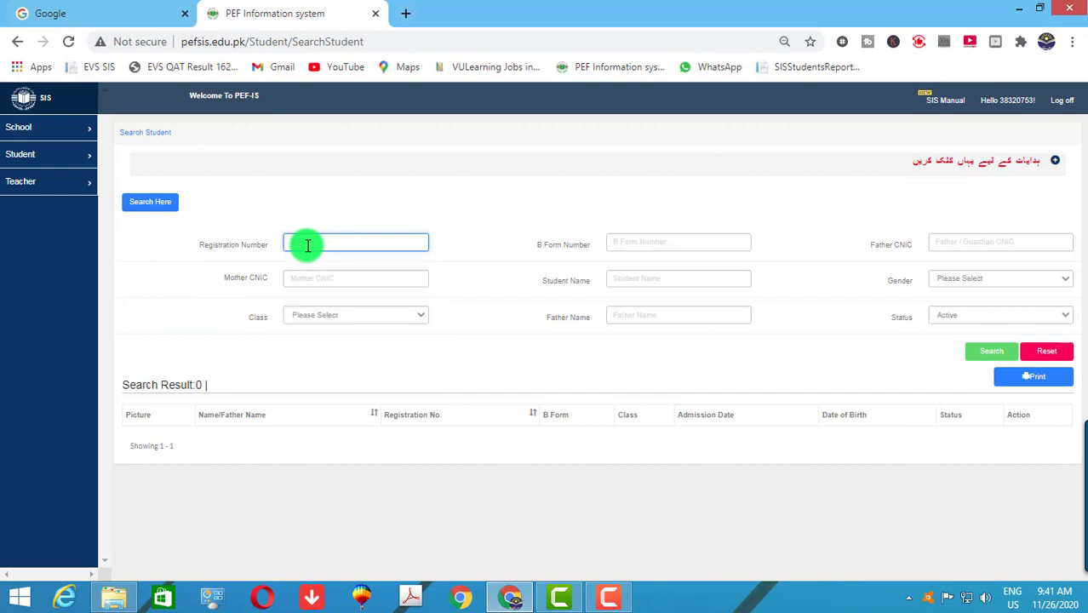
pyautogui.press('Return')
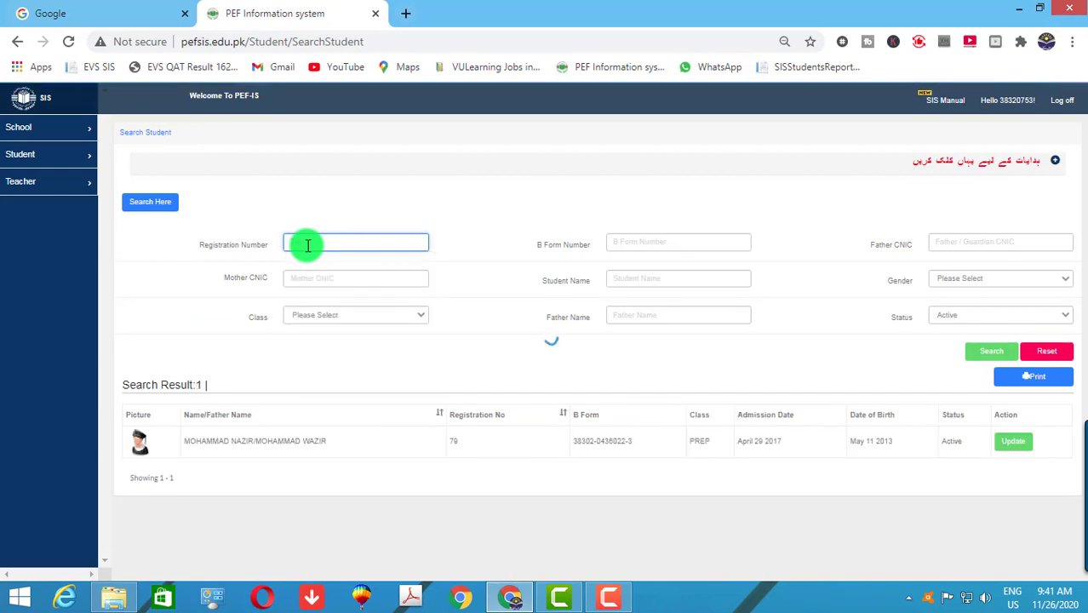
pyautogui.click(1012, 450)
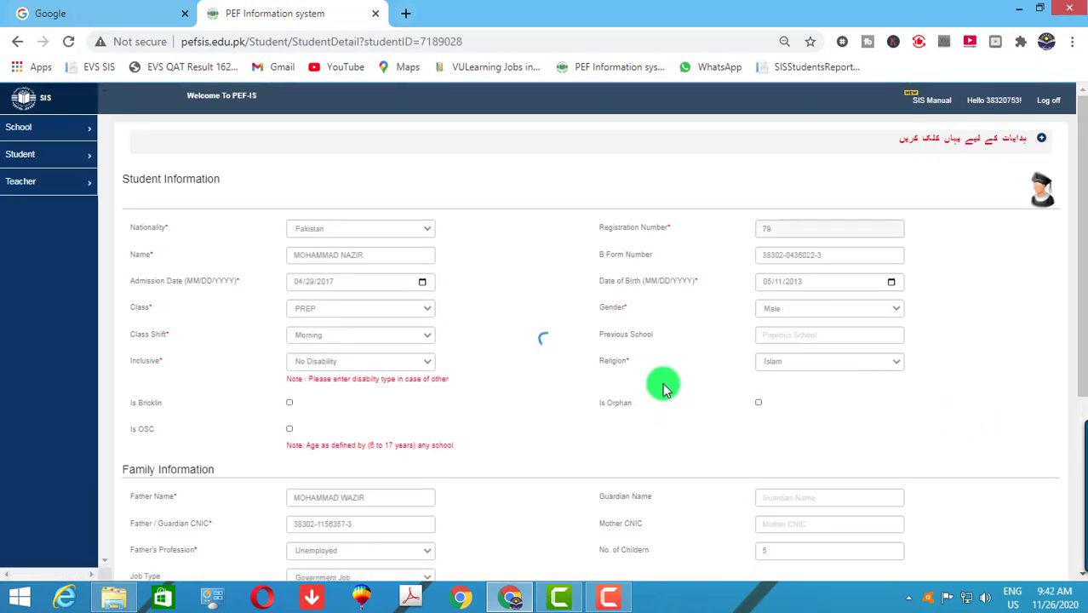
# - Choose picture 79, shift the crop up around the face, and upload it as the student's photo
pyautogui.click(1047, 196)
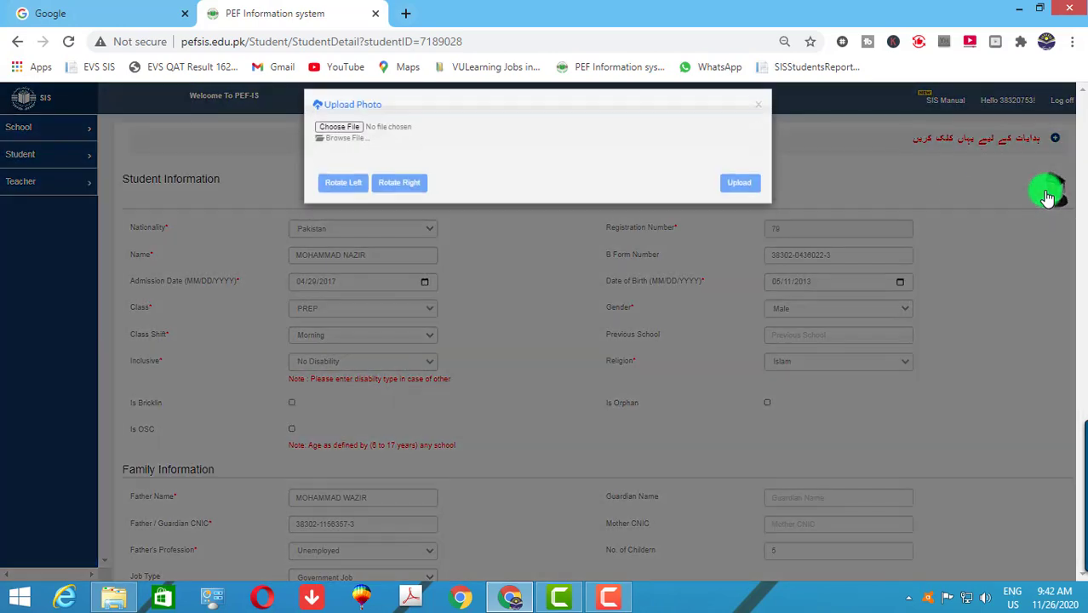
pyautogui.click(338, 137)
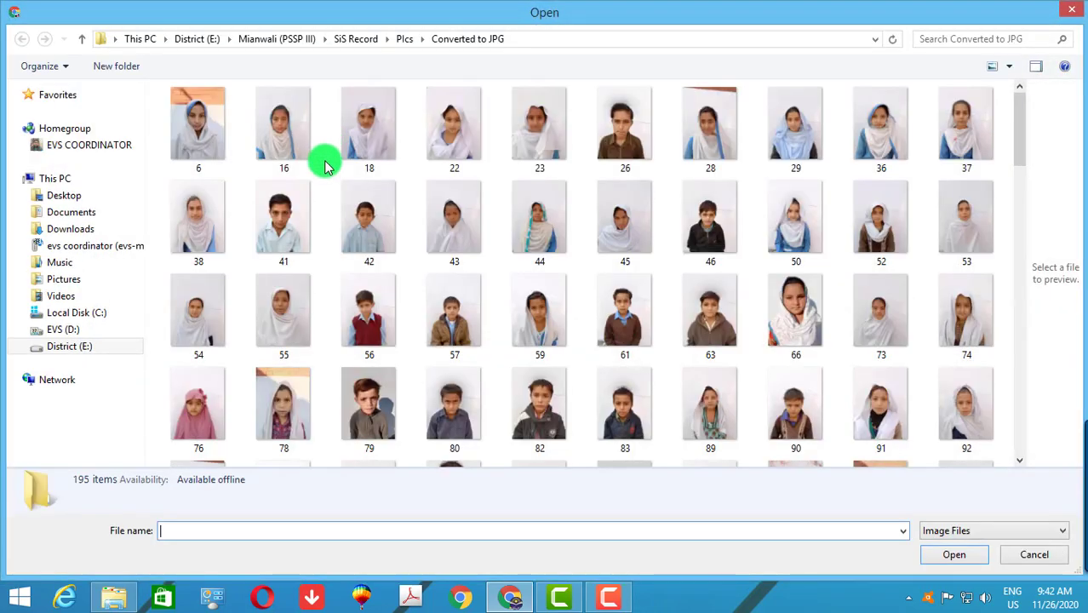
pyautogui.click(375, 421)
pyautogui.click(954, 555)
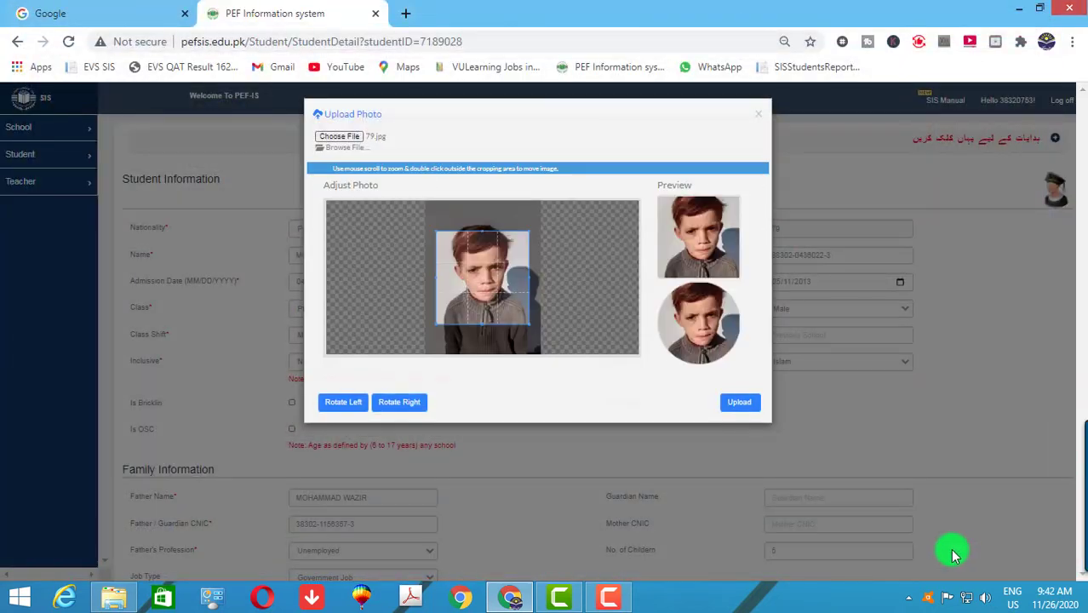
pyautogui.moveTo(526, 308); pyautogui.dragTo(518, 295)
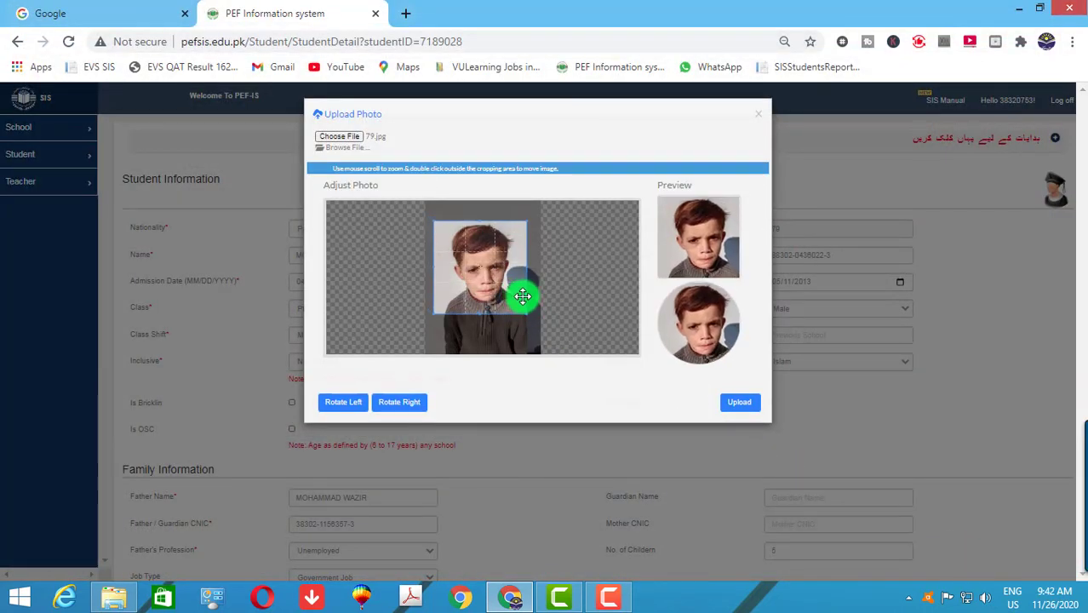
pyautogui.click(740, 402)
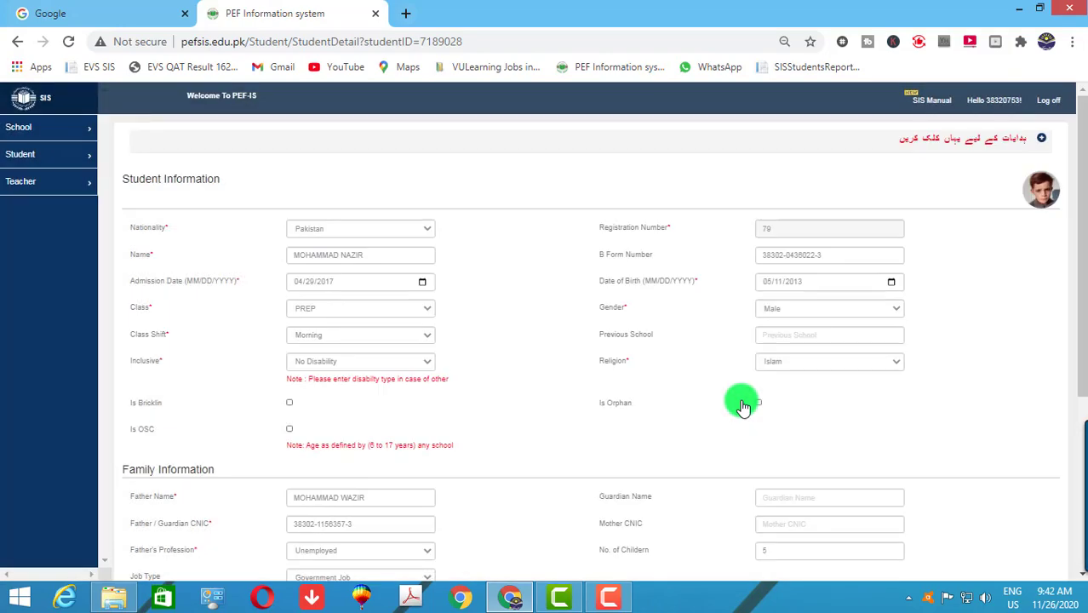
# - Save the student record with the uploaded picture 79 and return to the student search page
pyautogui.scroll(-3, 743, 406)
pyautogui.click(998, 538)
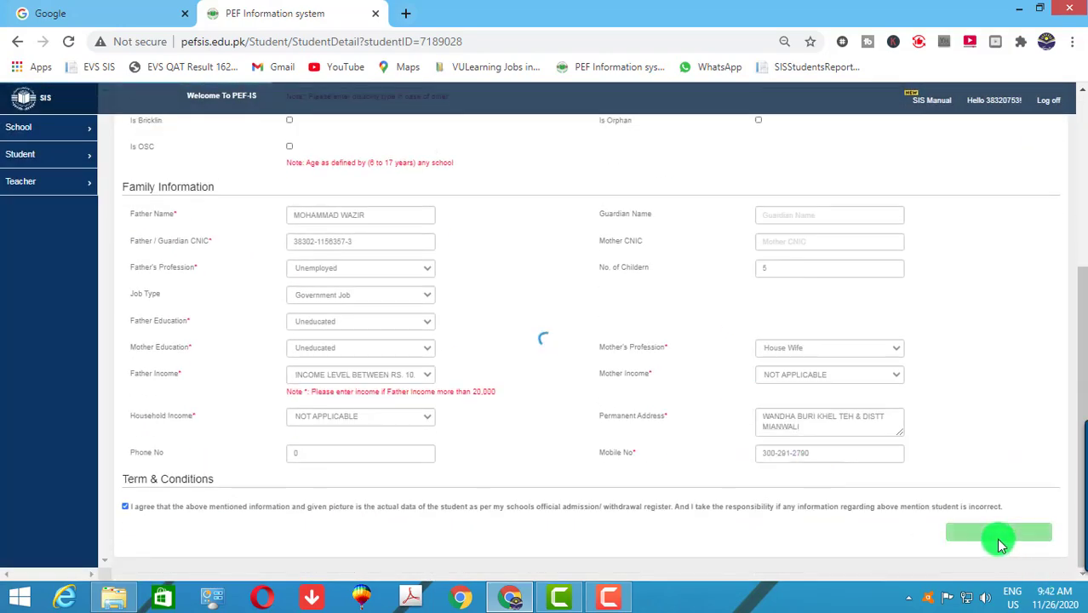
pyautogui.click(19, 155)
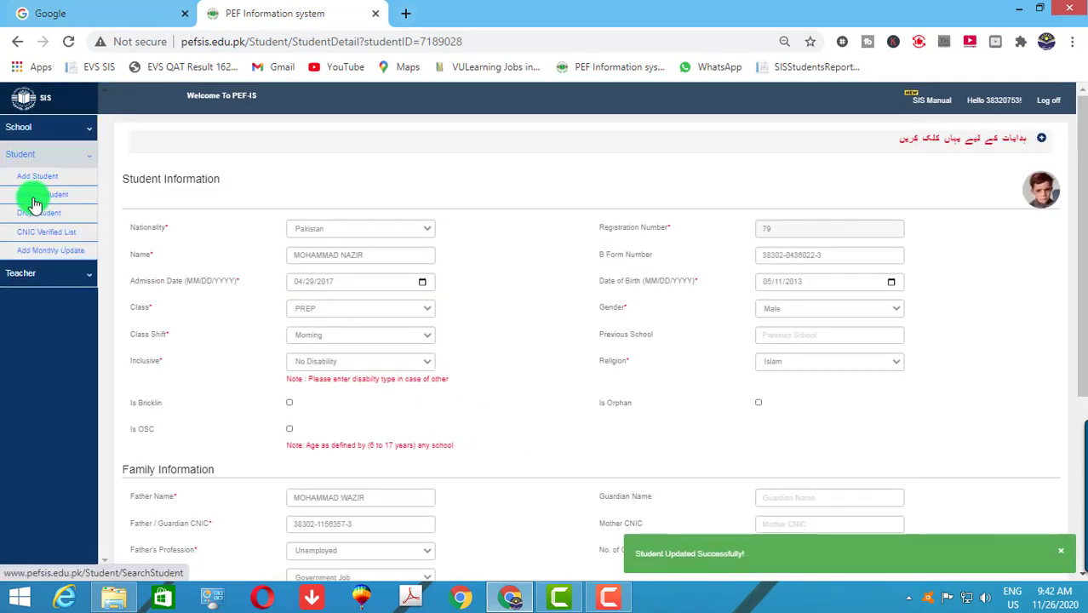
pyautogui.click(34, 199)
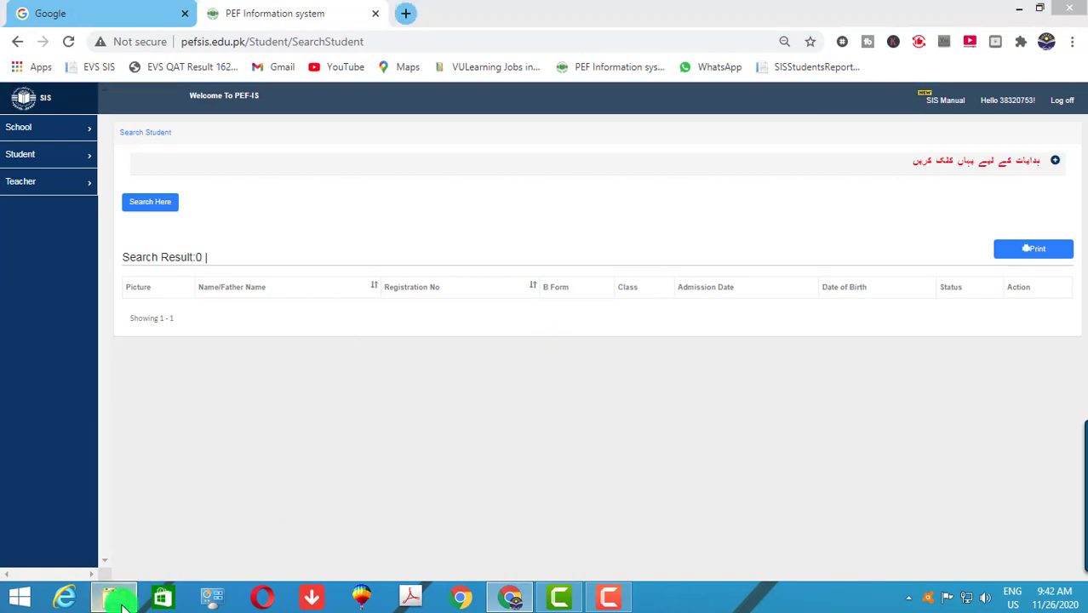
# - Search by registration number for the record matching picture 80, retrying with a leading zero as 080, and open it for updating
pyautogui.click(117, 598)
pyautogui.click(119, 601)
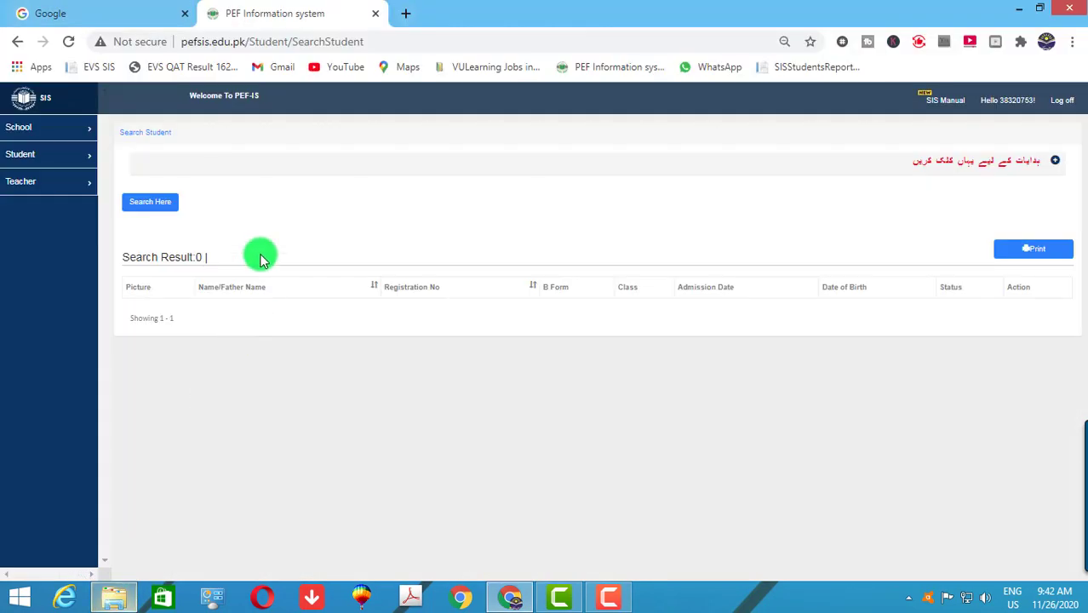
pyautogui.click(166, 209)
pyautogui.click(343, 247)
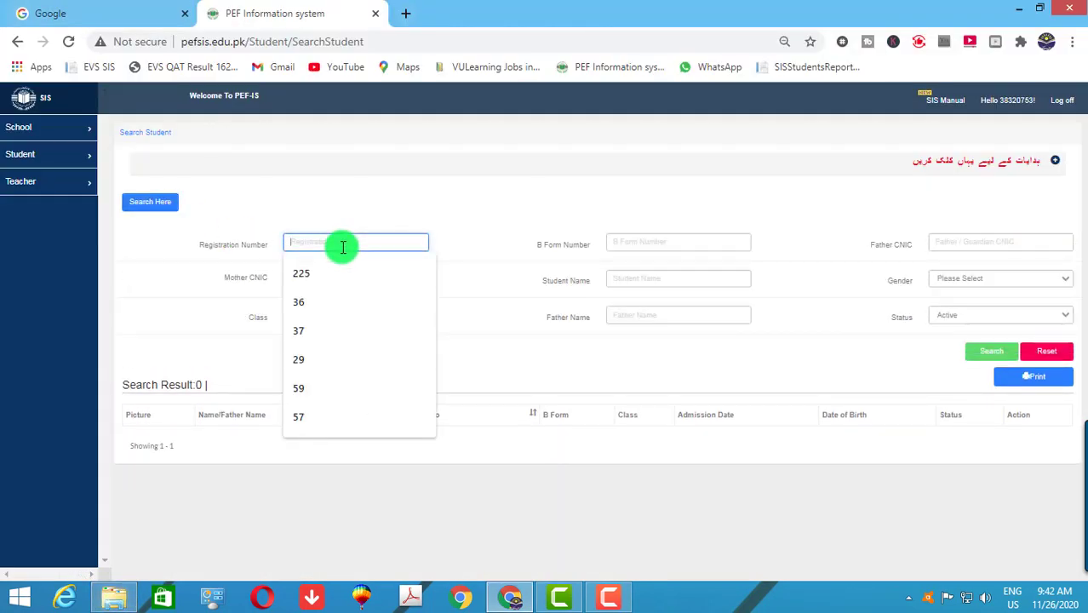
pyautogui.write('80')
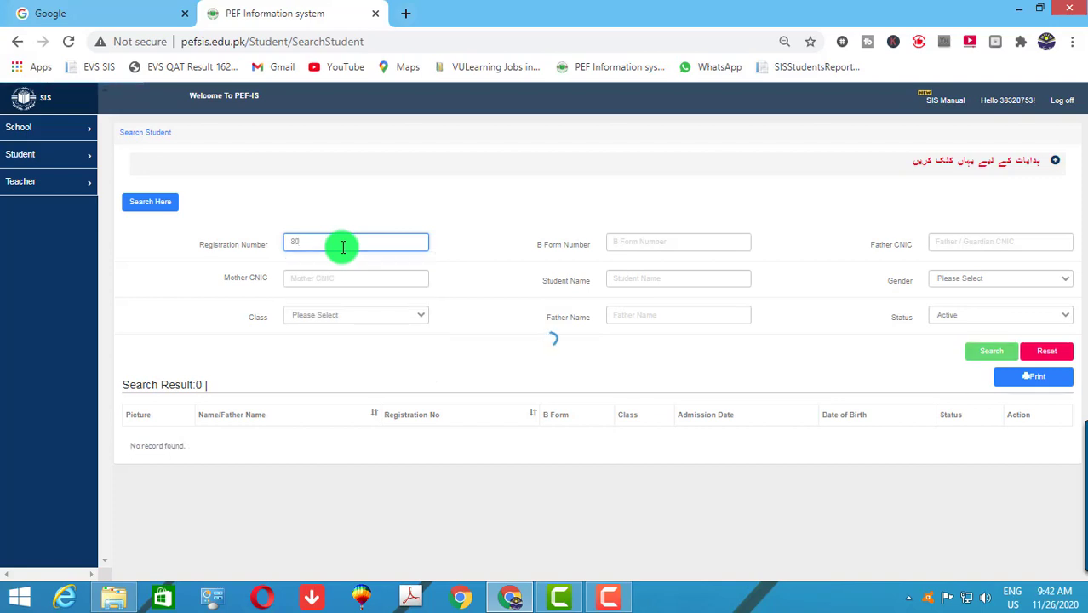
pyautogui.press('BackSpace')
pyautogui.press('BackSpace')
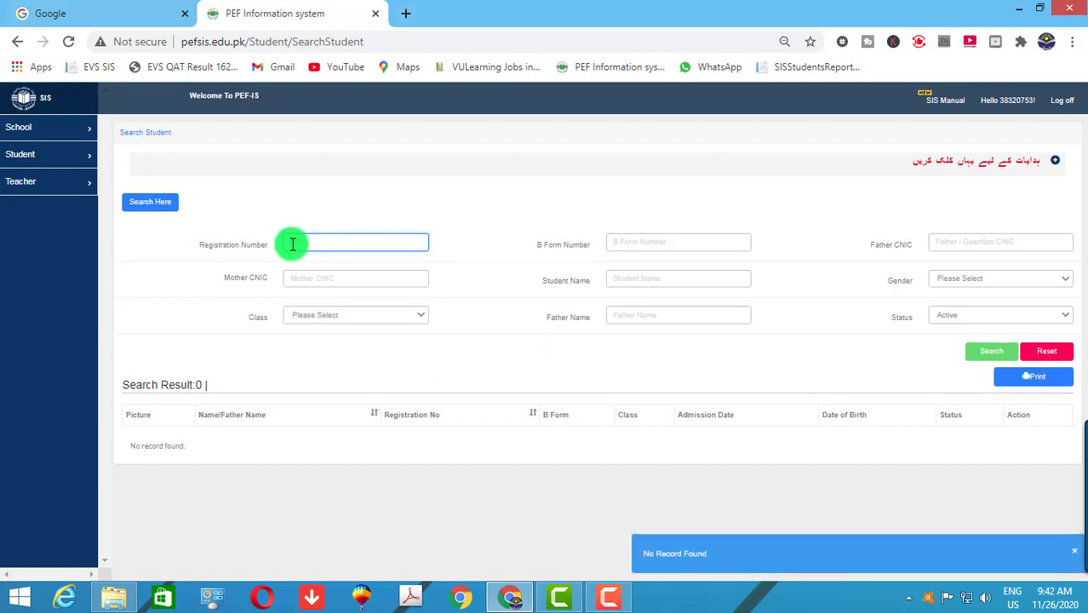
pyautogui.write('080')
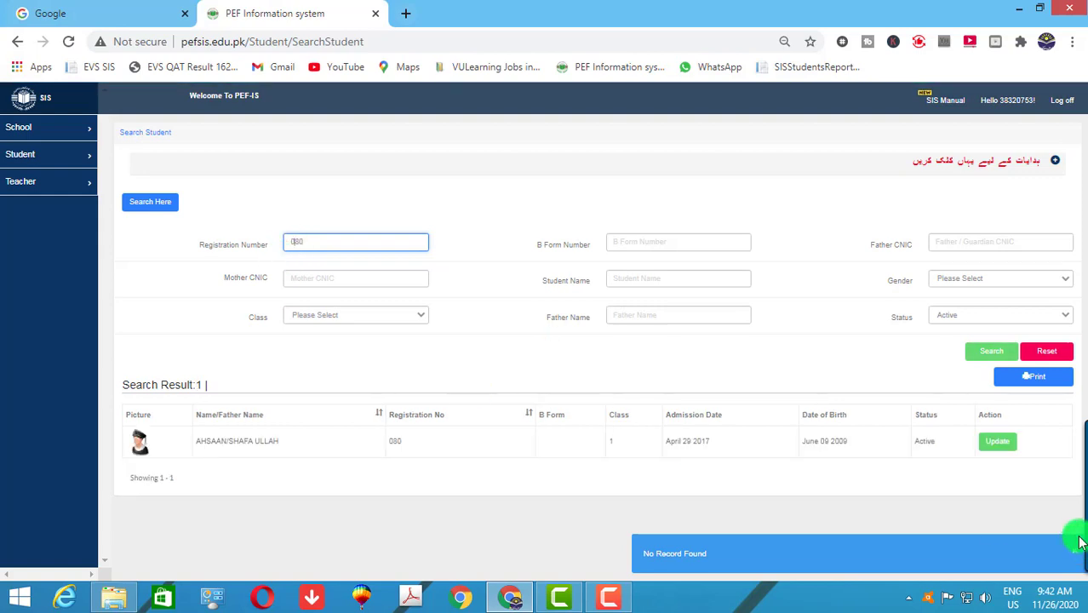
pyautogui.click(1009, 452)
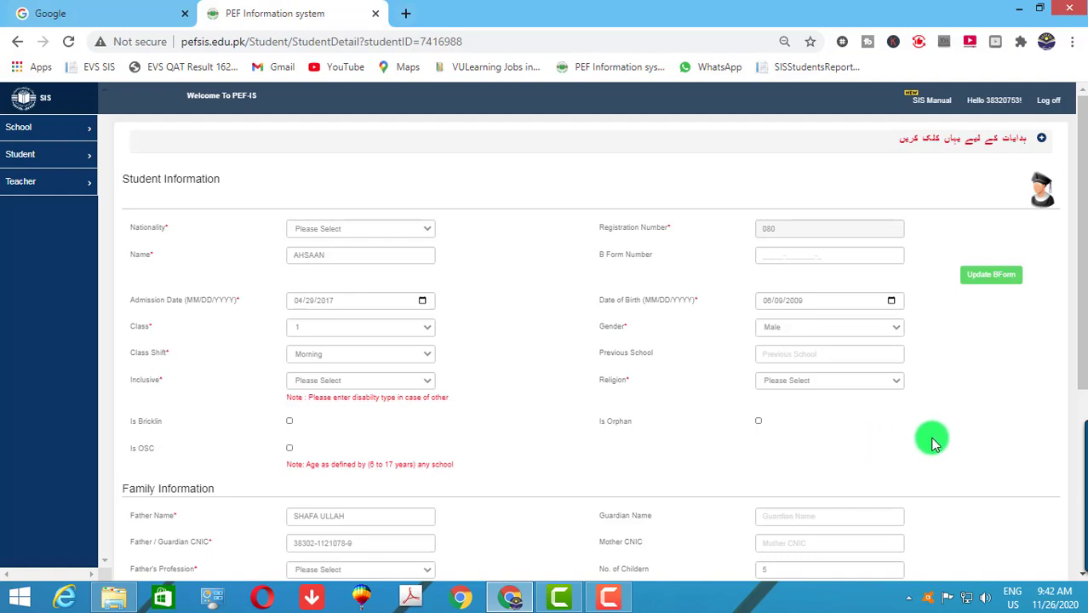
# - Look up the picture number after 80 in the Converted to JPG folder and return to the student search page
pyautogui.click(113, 598)
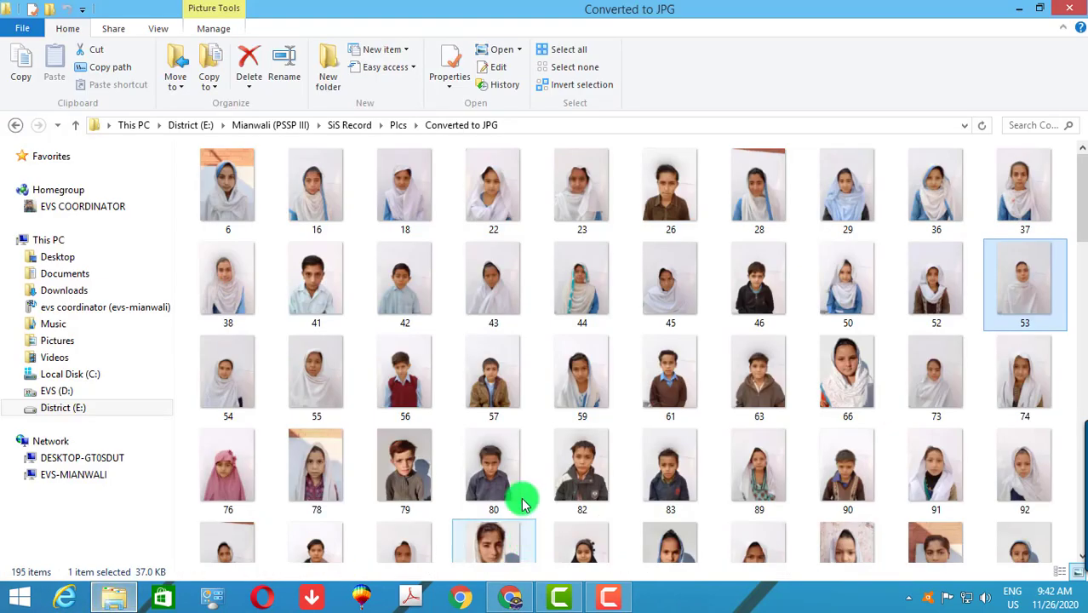
pyautogui.click(585, 487)
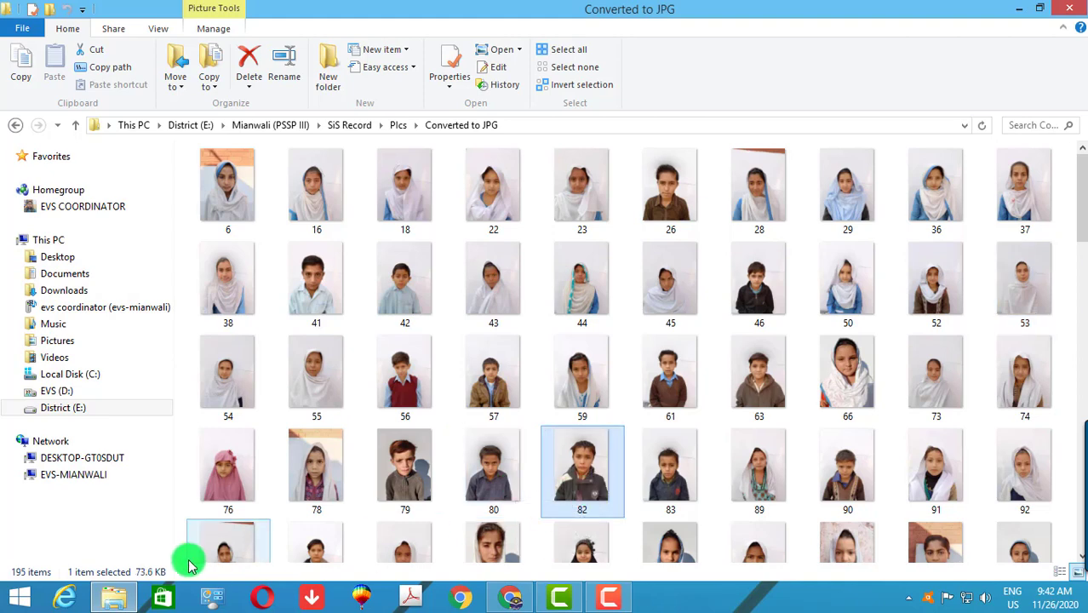
pyautogui.hotkey('alt', 'Tab')
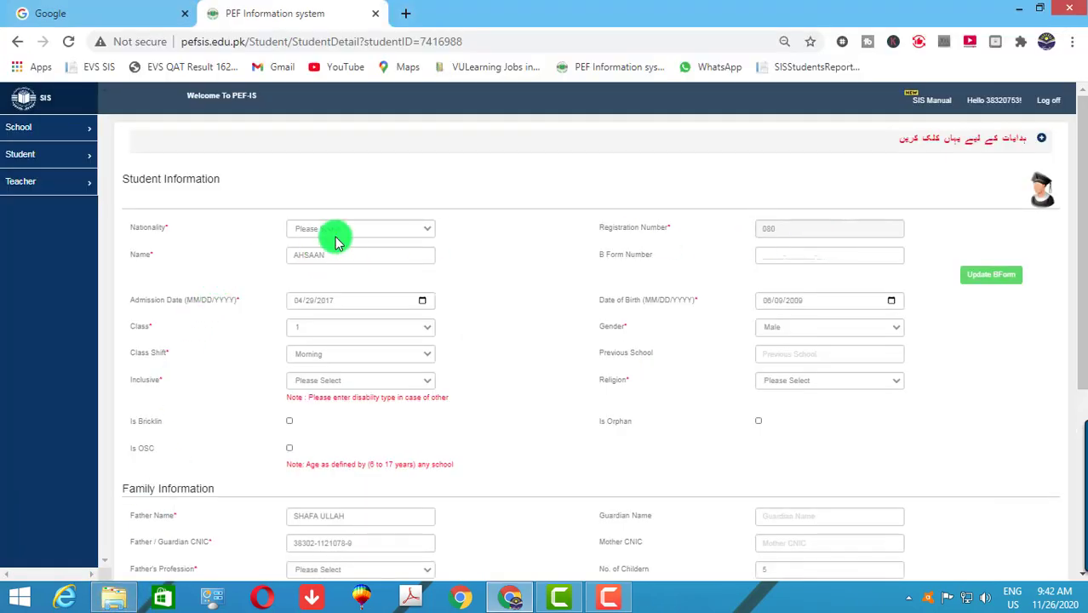
pyautogui.click(49, 158)
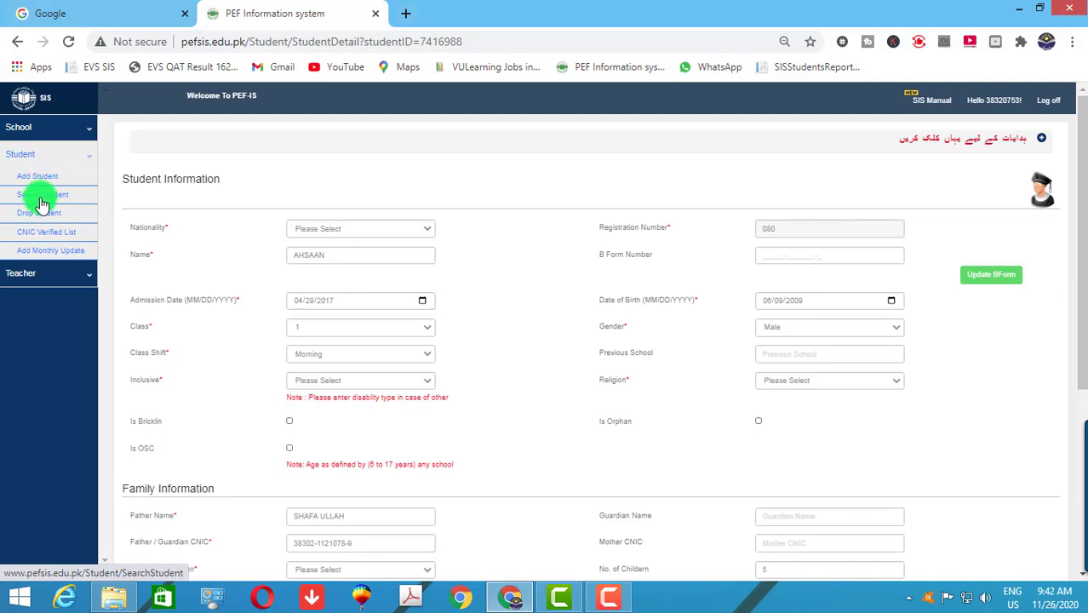
pyautogui.click(45, 196)
# - Search by registration number for the record matching picture 82 and open it for updating
pyautogui.click(155, 205)
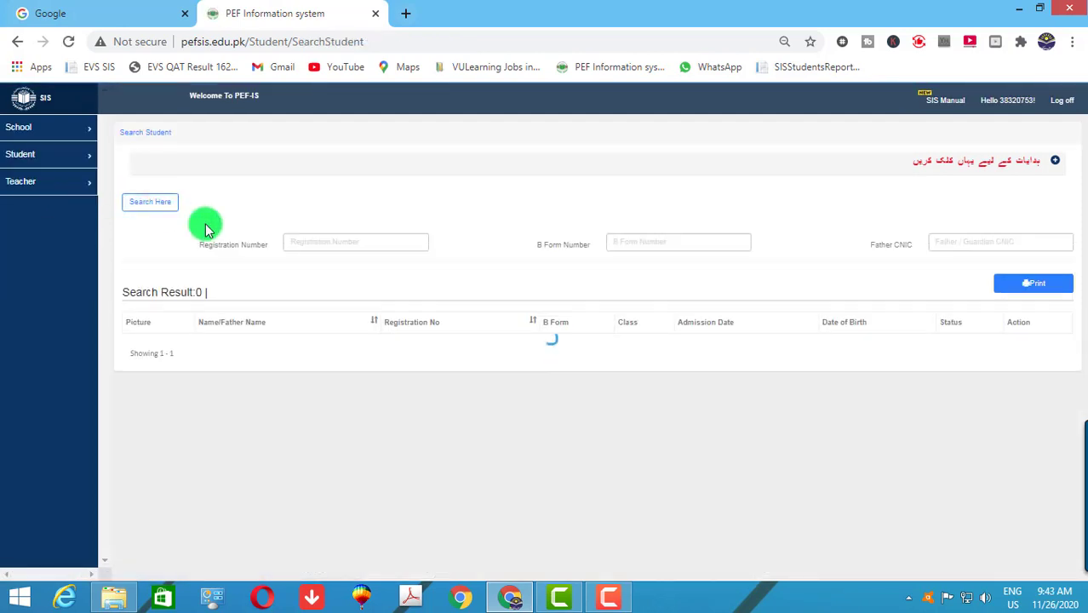
pyautogui.click(325, 242)
pyautogui.write('82')
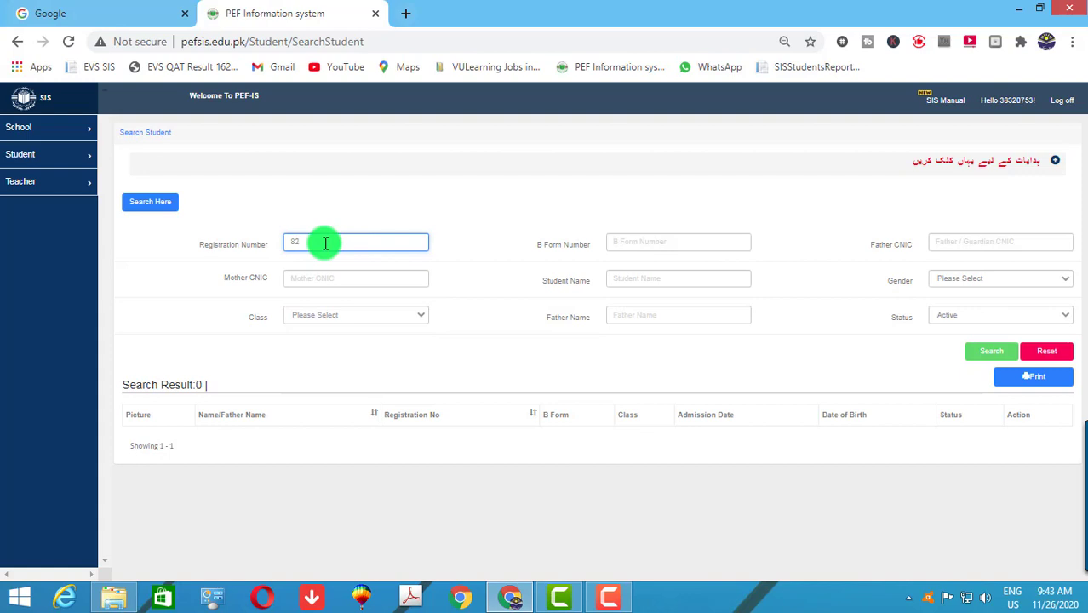
pyautogui.press('Return')
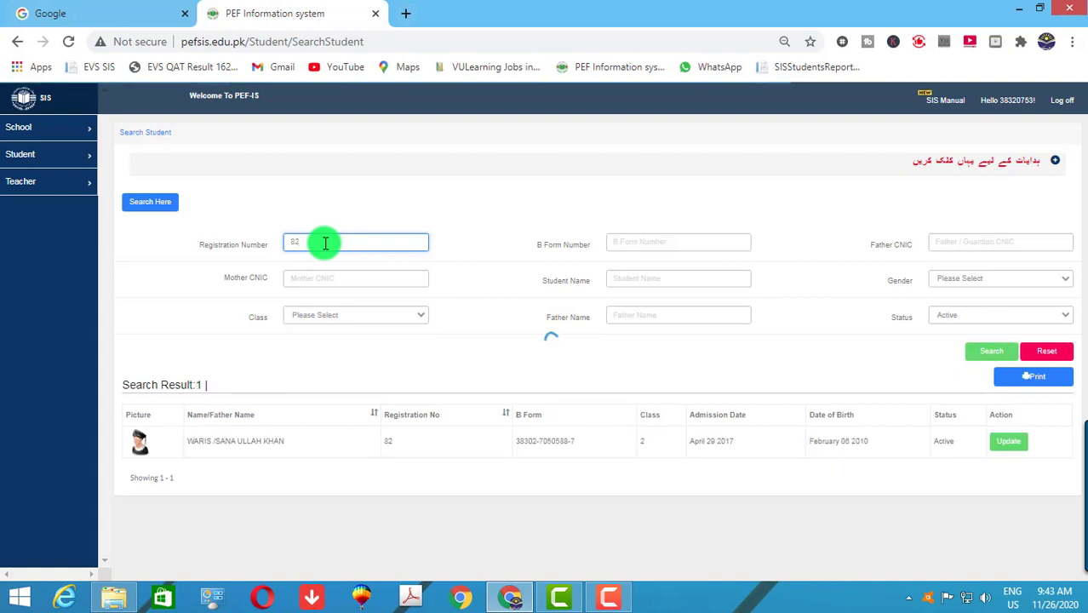
pyautogui.click(1006, 443)
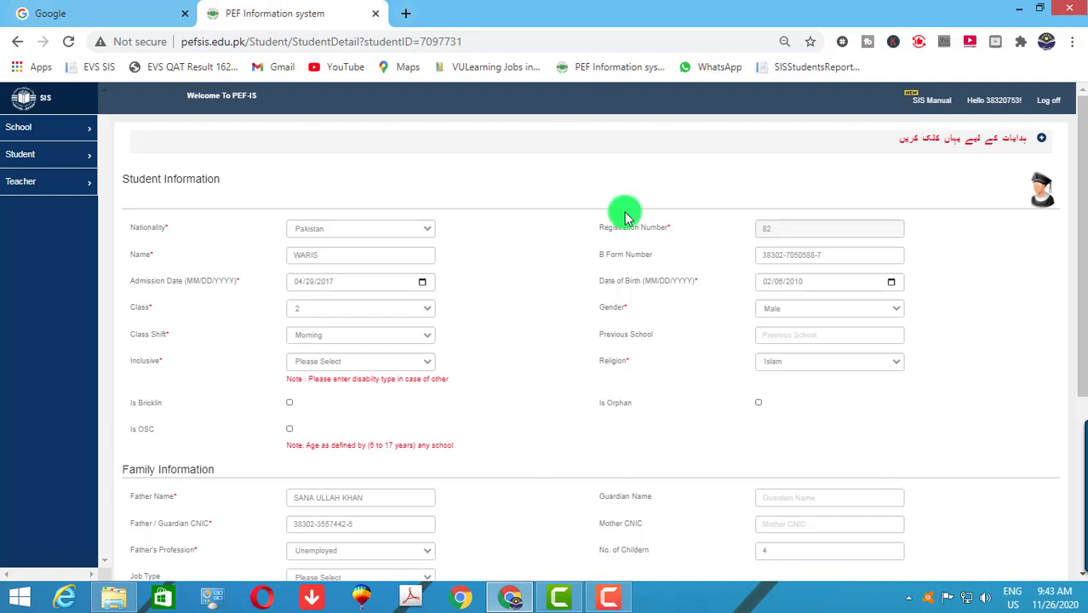
# - Choose picture 82, adjust the crop around the face, and upload it as the student's photo
pyautogui.click(1043, 203)
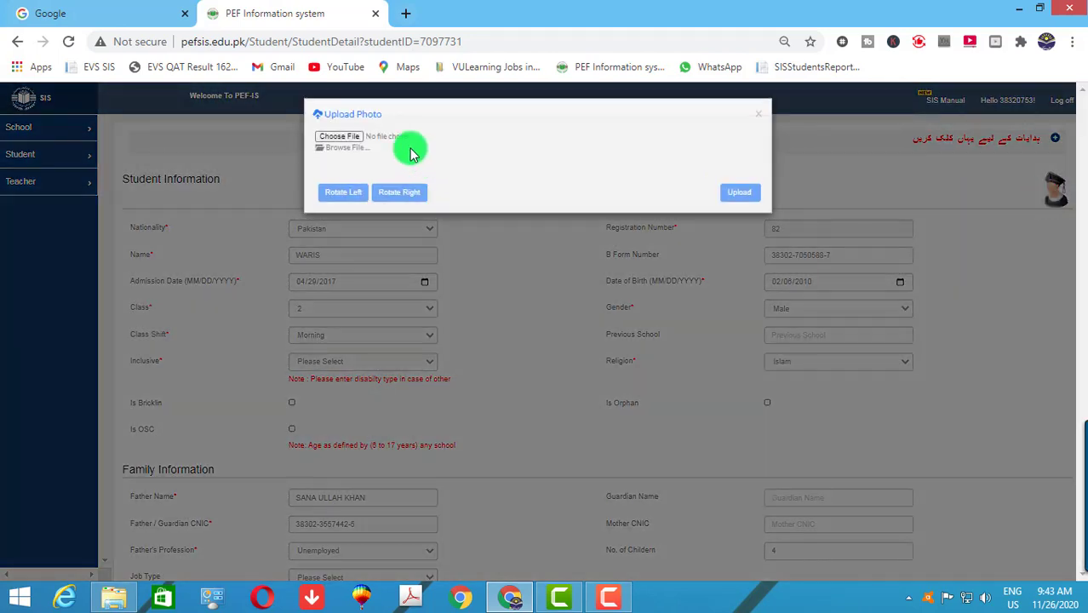
pyautogui.click(339, 136)
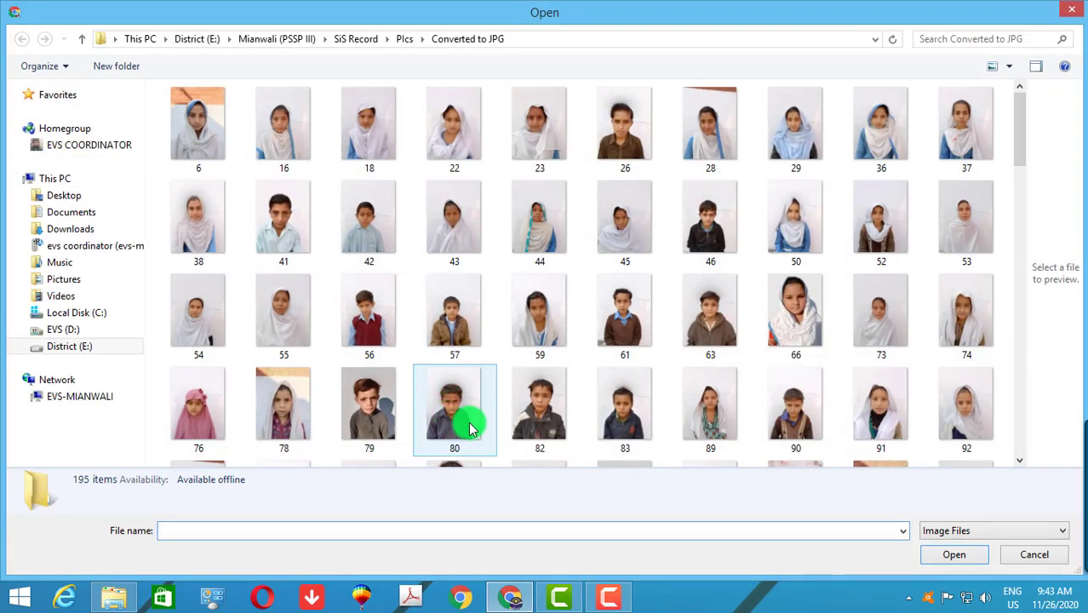
pyautogui.doubleClick(526, 418)
pyautogui.moveTo(486, 301); pyautogui.dragTo(491, 294)
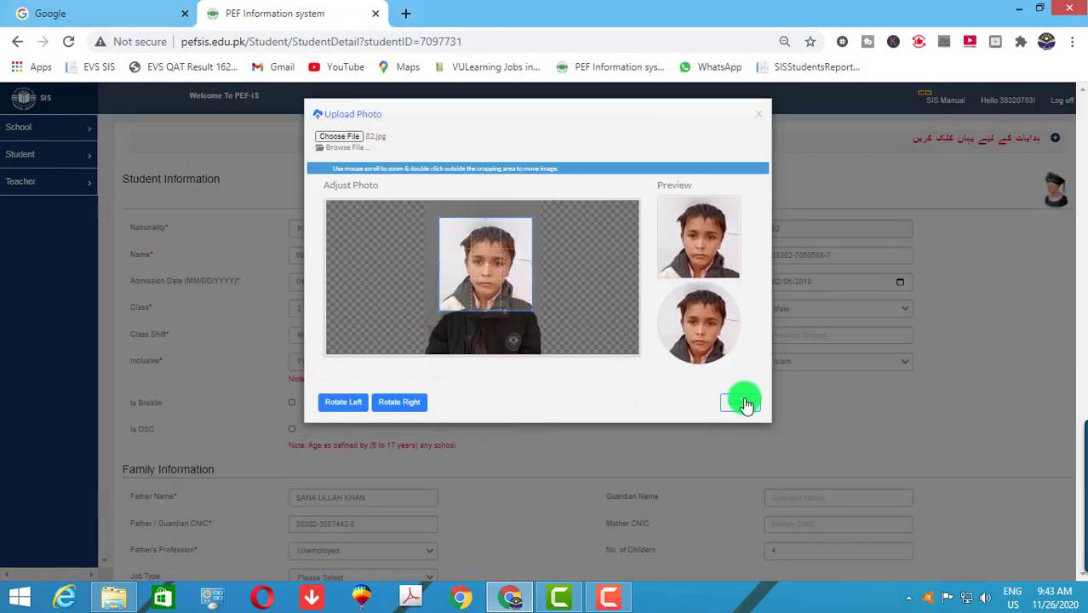
pyautogui.click(742, 401)
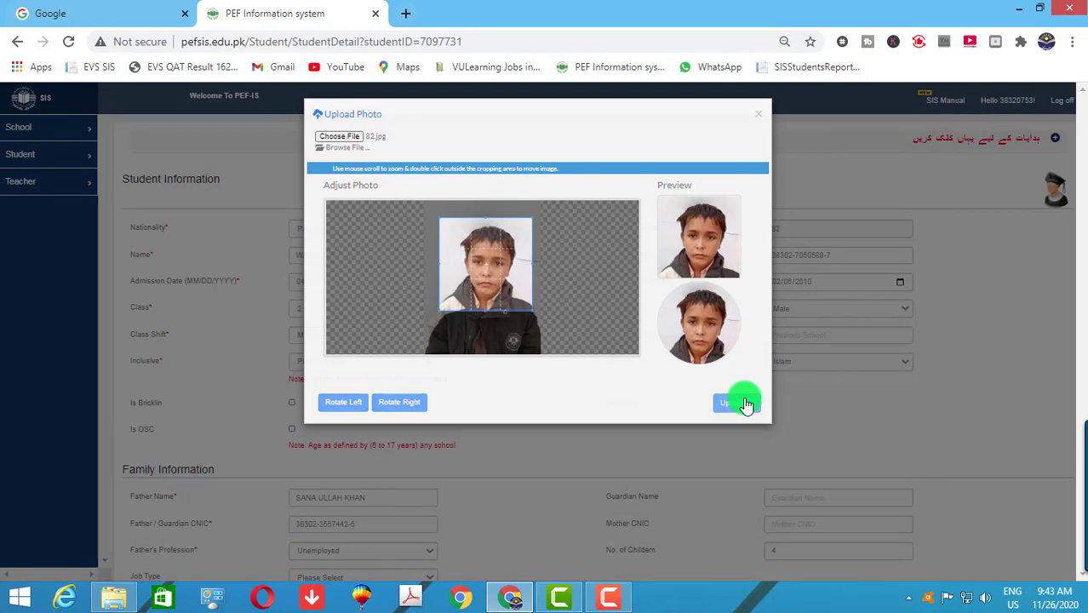
# - Save the student record with the uploaded picture 82 and return to the start of the form
pyautogui.scroll(-4, 758, 407)
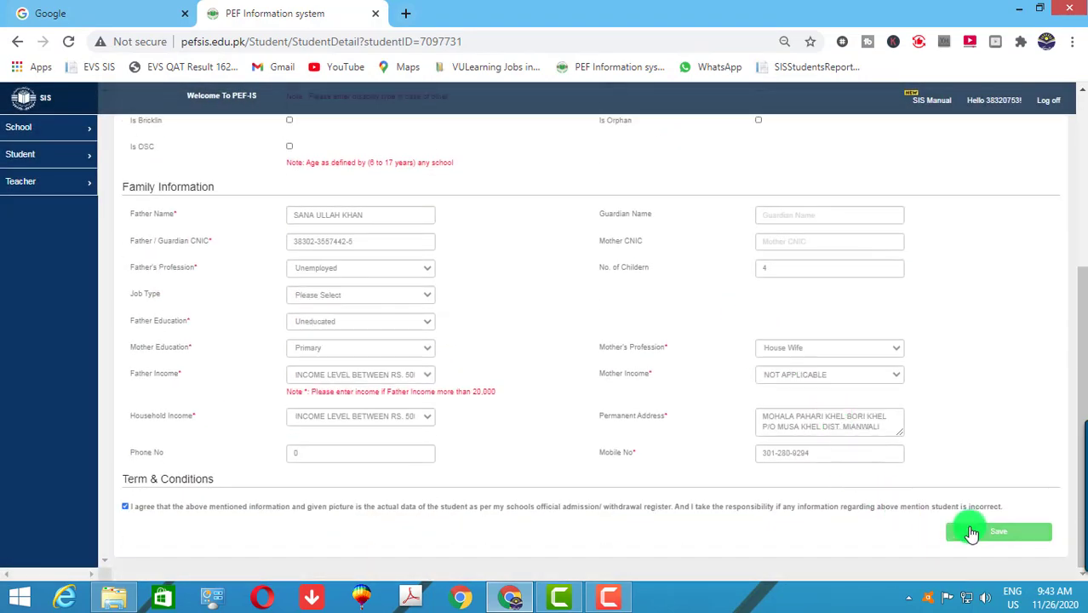
pyautogui.click(973, 533)
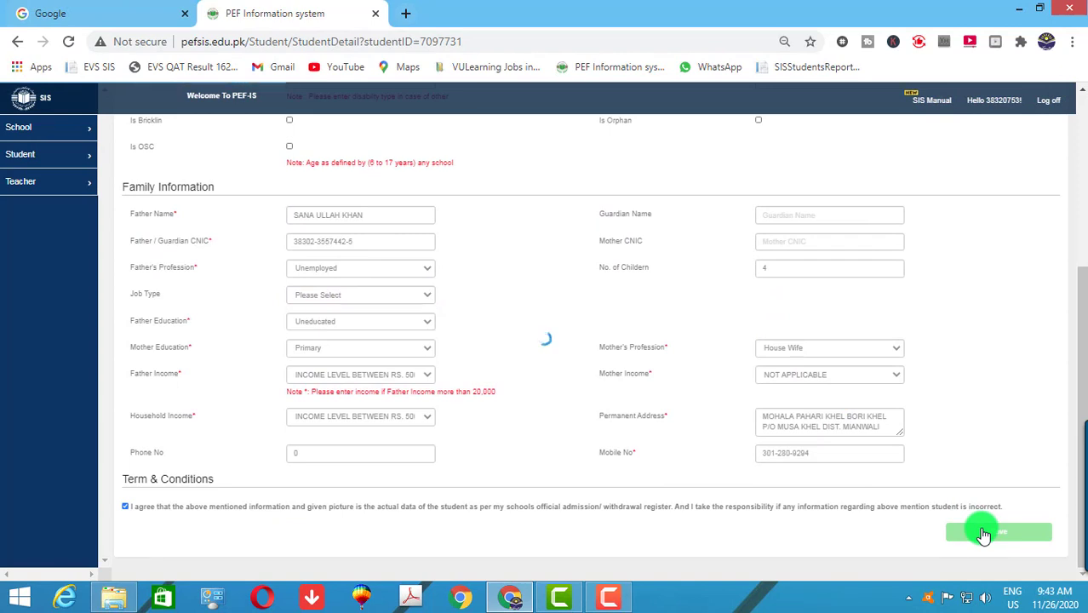
pyautogui.scroll(4, 687, 377)
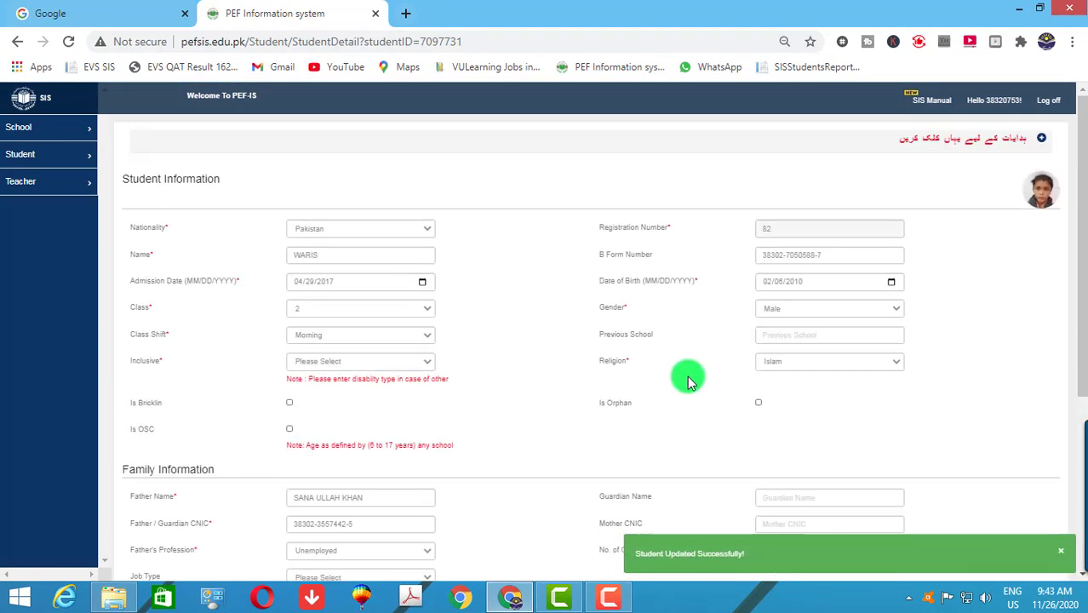
# - Go back to the student search page and look up the picture number after 82 in the Converted to JPG folder
pyautogui.click(20, 155)
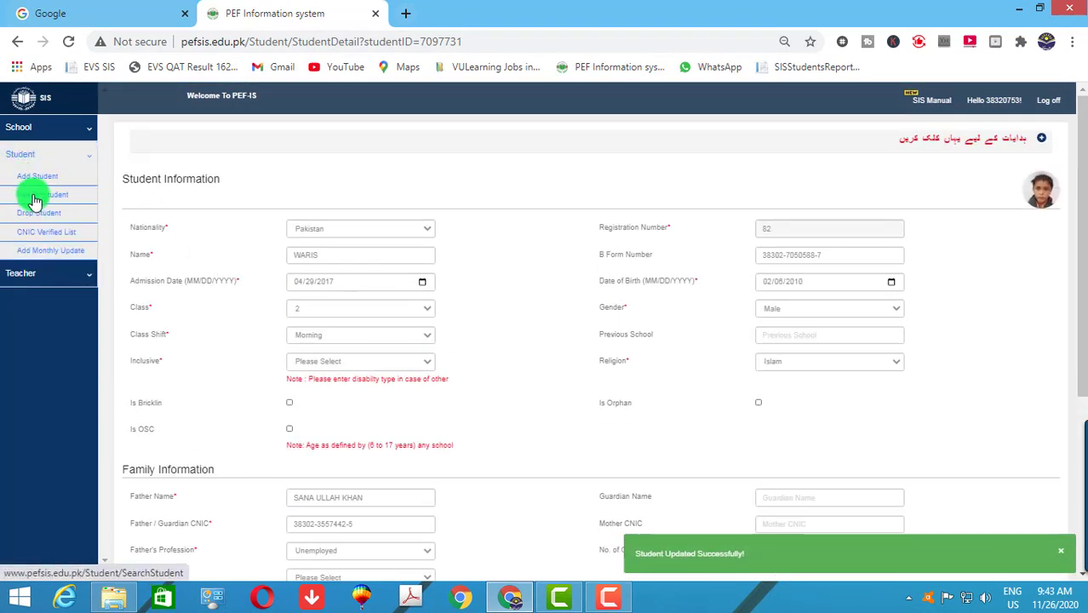
pyautogui.click(34, 197)
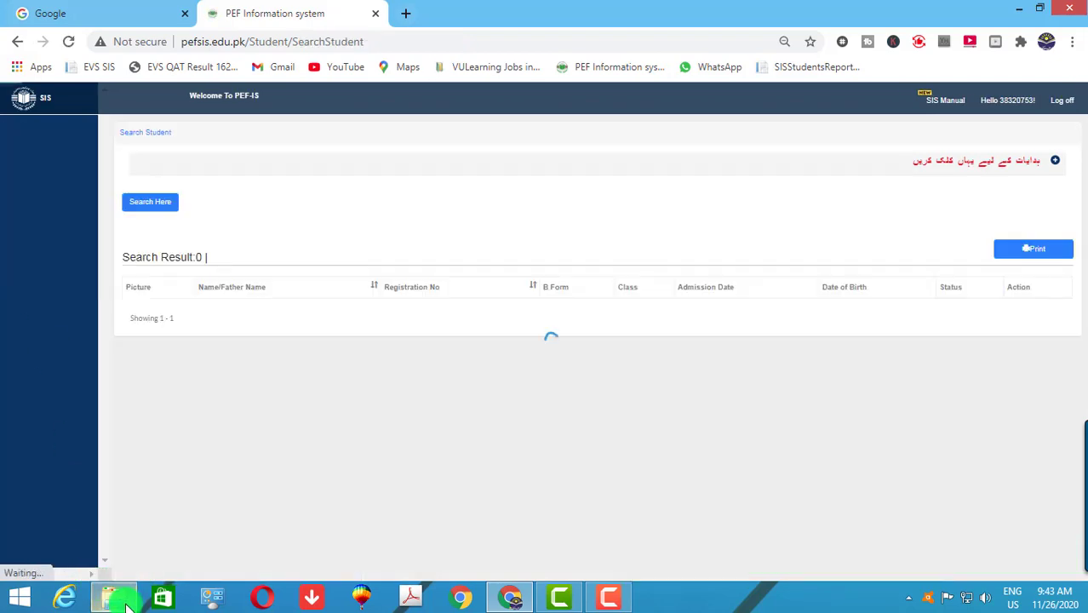
pyautogui.click(125, 602)
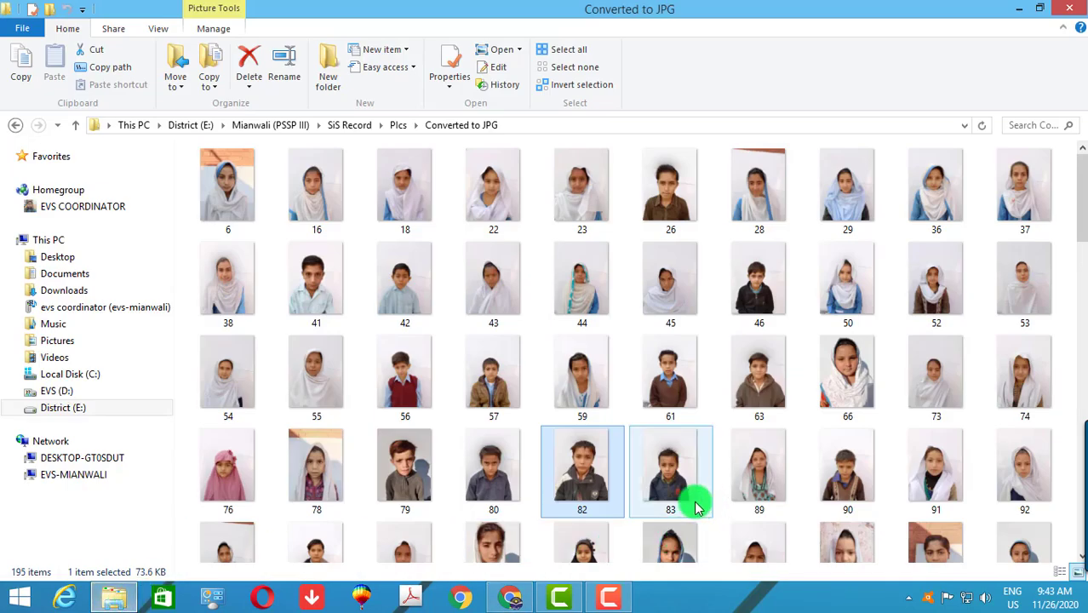
pyautogui.click(697, 508)
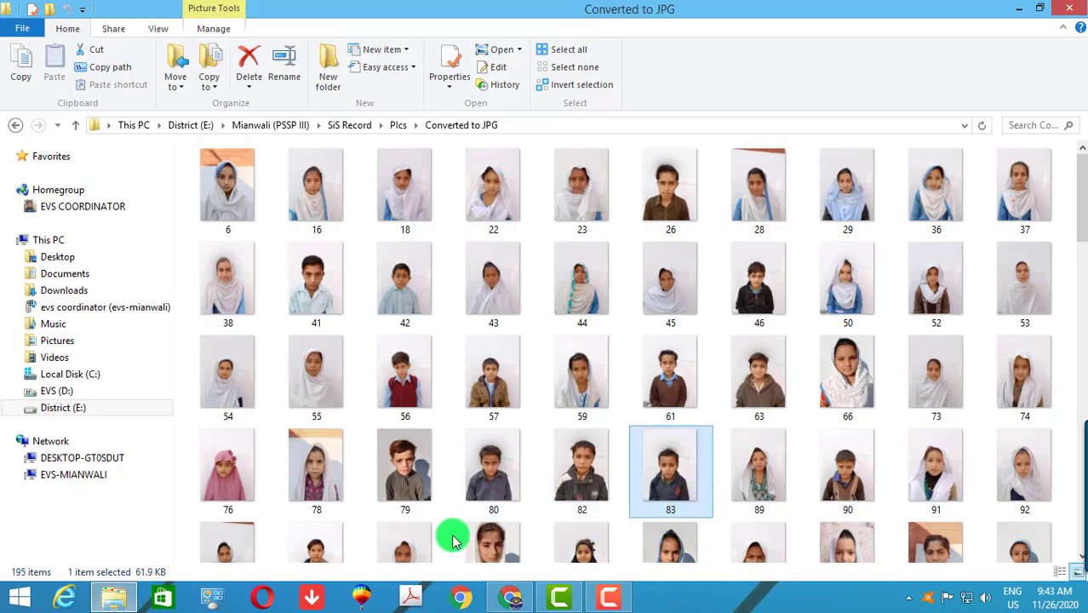
pyautogui.click(499, 600)
# - Search by registration number for the student record matching picture 83 and open it for updating
pyautogui.click(149, 204)
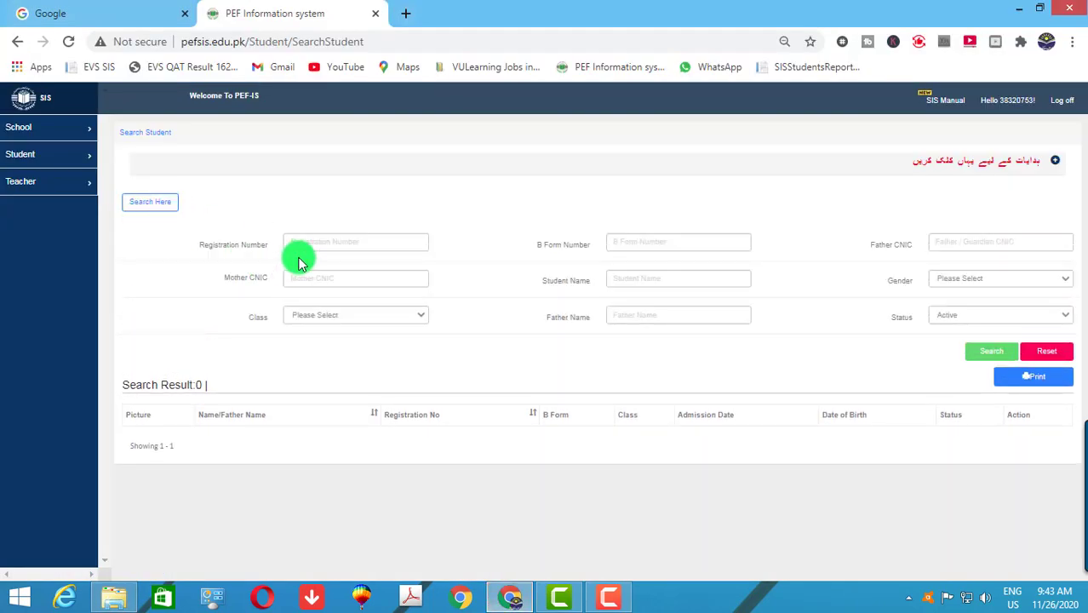
pyautogui.click(311, 242)
pyautogui.write('83')
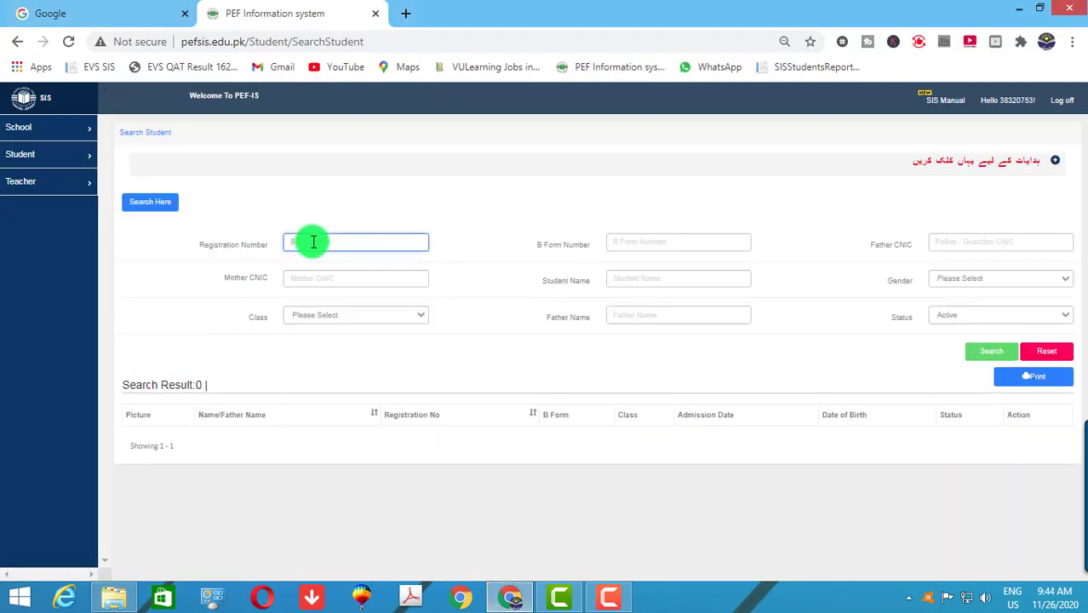
pyautogui.press('Return')
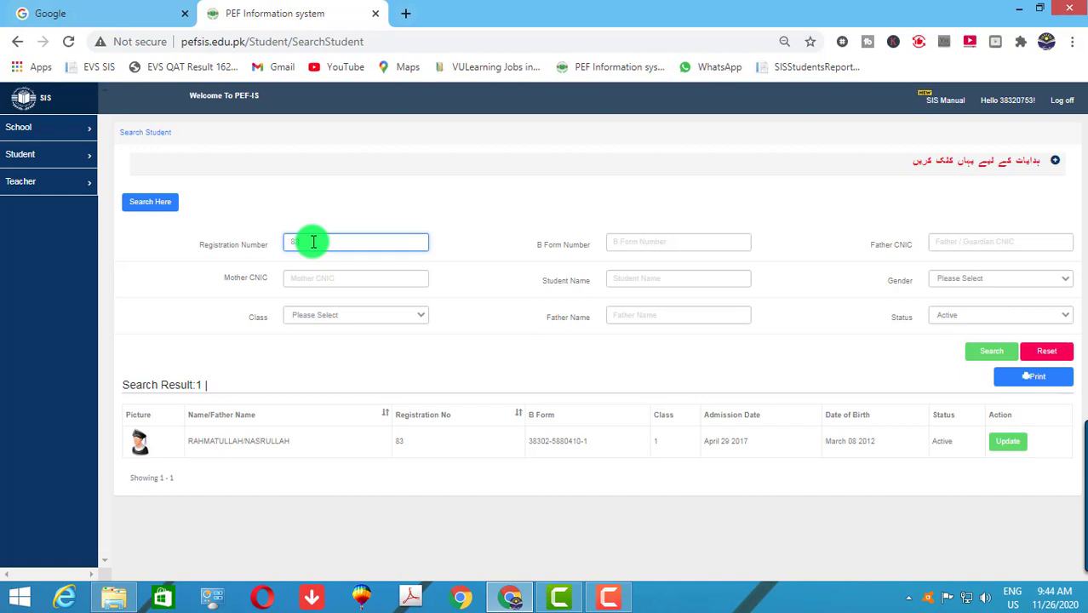
pyautogui.click(1013, 444)
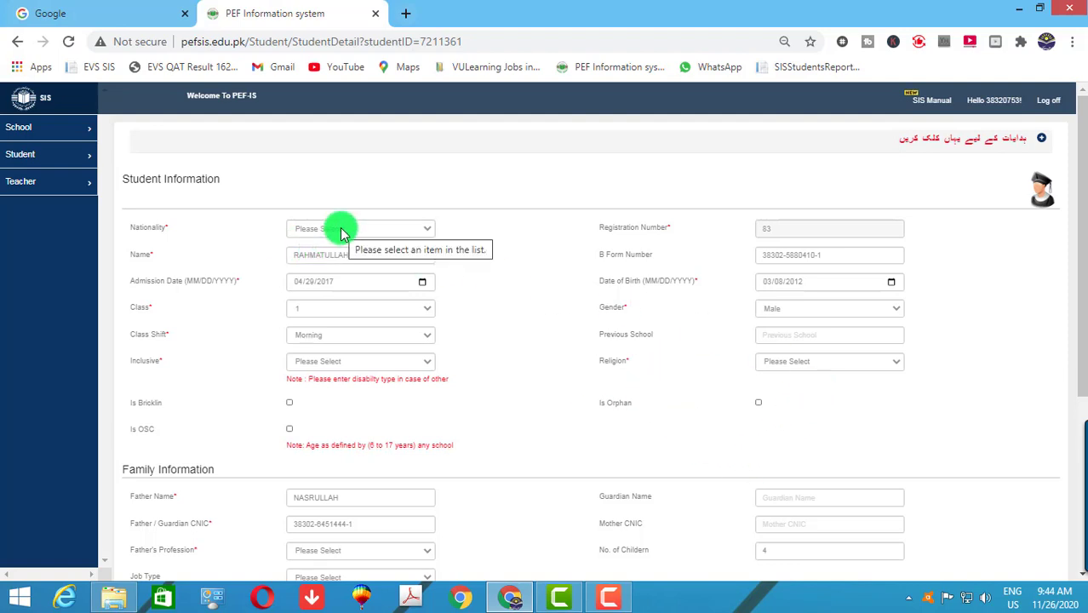
# - Set the student's nationality to Pakistan, re-enter the same B Form number, and set the religion to Islam
pyautogui.click(815, 261)
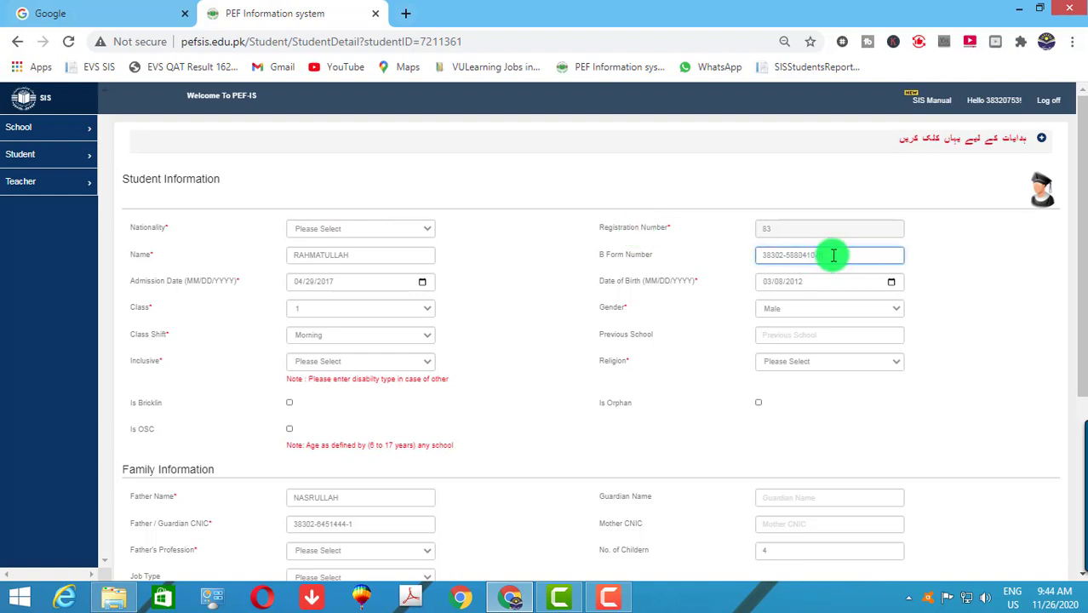
pyautogui.moveTo(831, 251); pyautogui.dragTo(757, 255)
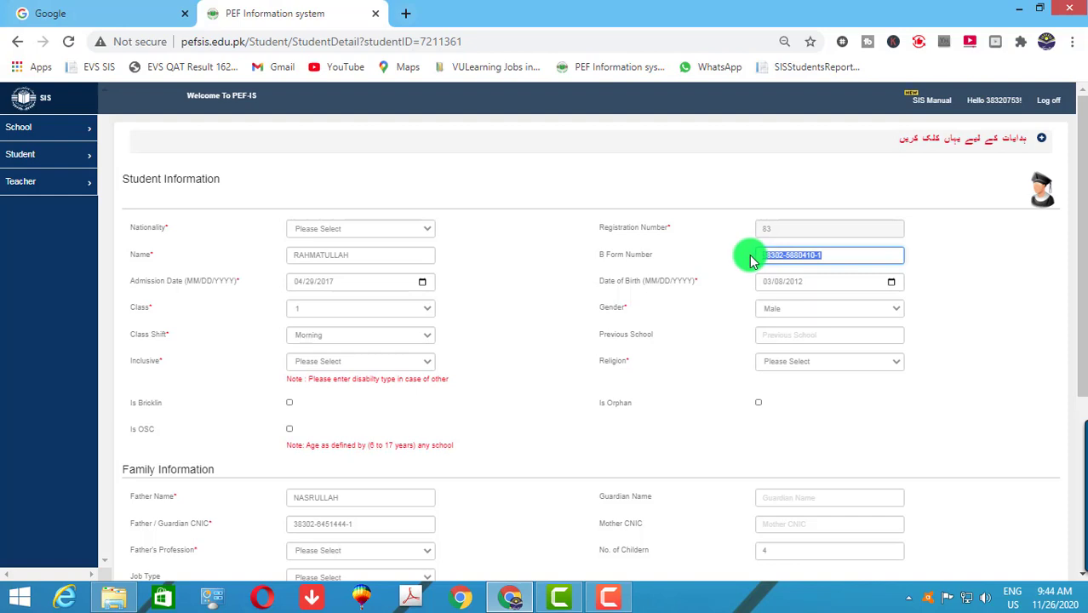
pyautogui.click(338, 228)
pyautogui.click(367, 254)
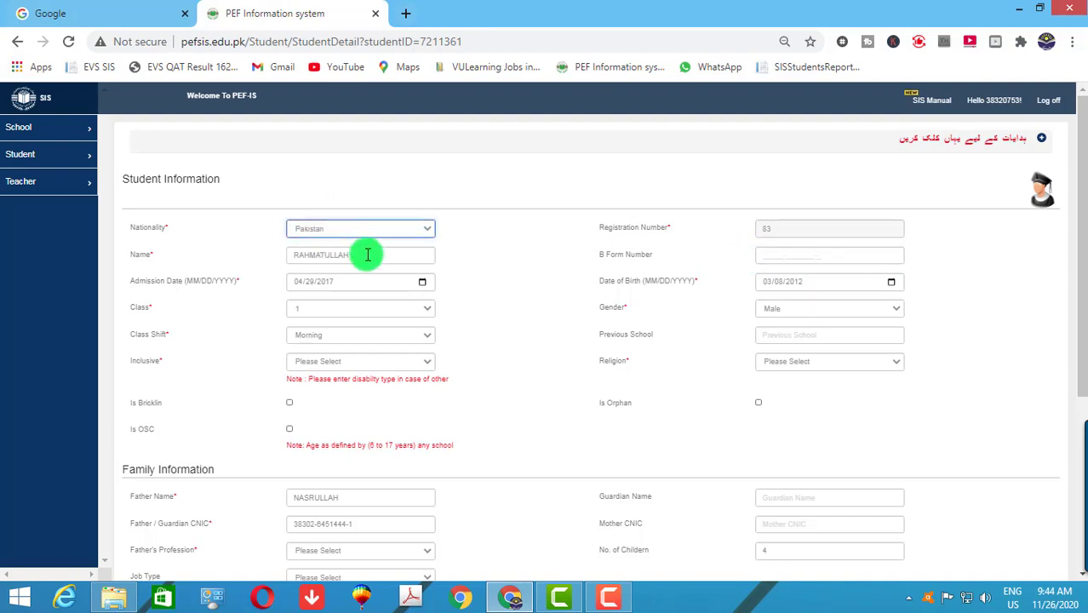
pyautogui.click(771, 257)
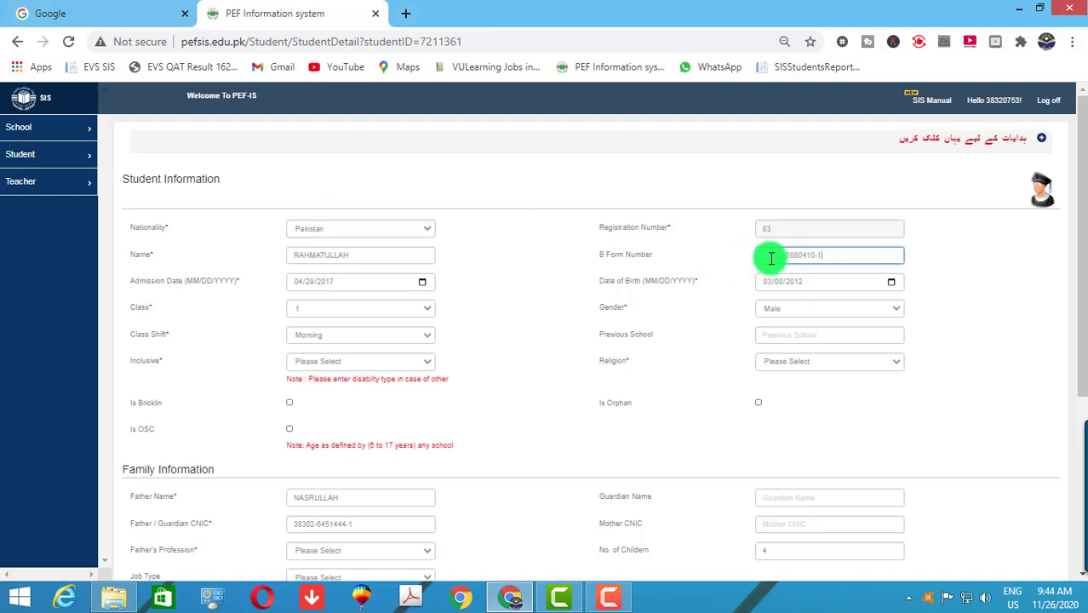
pyautogui.click(779, 361)
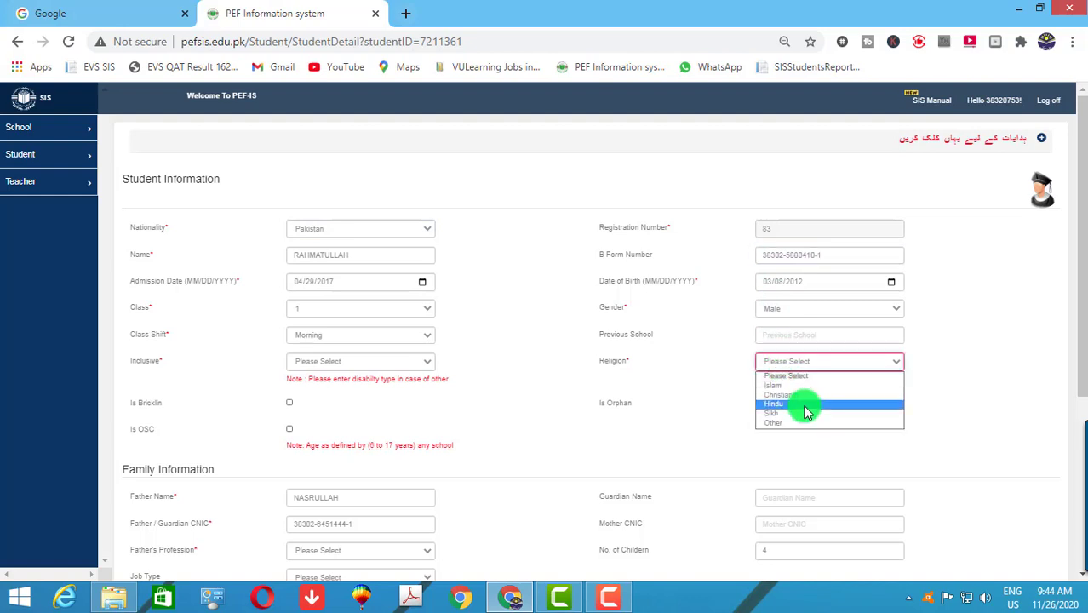
pyautogui.click(795, 386)
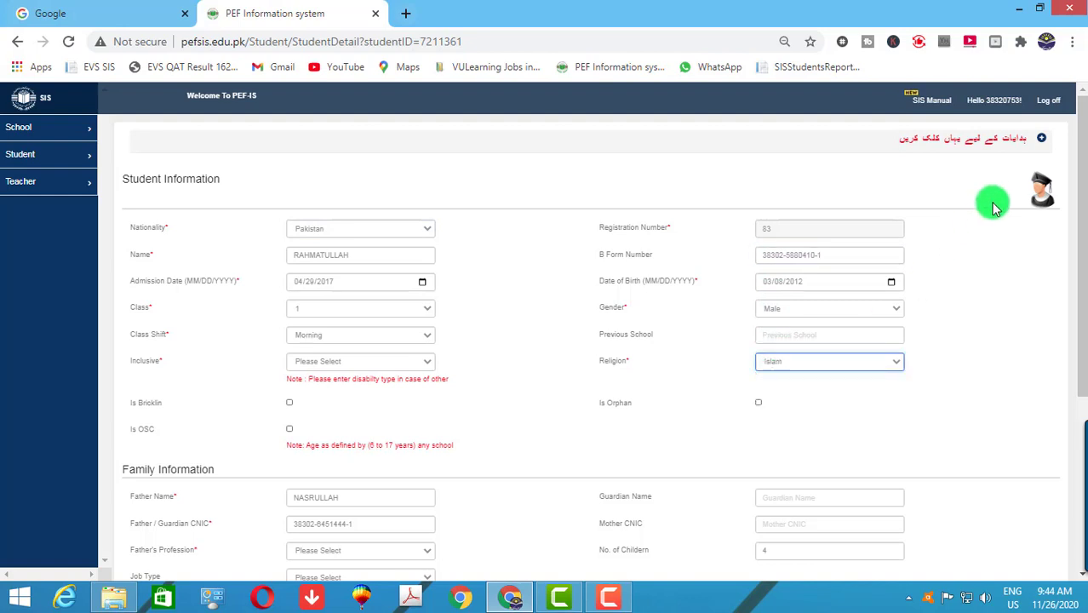
# - Choose picture 83, adjust the crop around the face, and upload it as the student's photo
pyautogui.click(1039, 195)
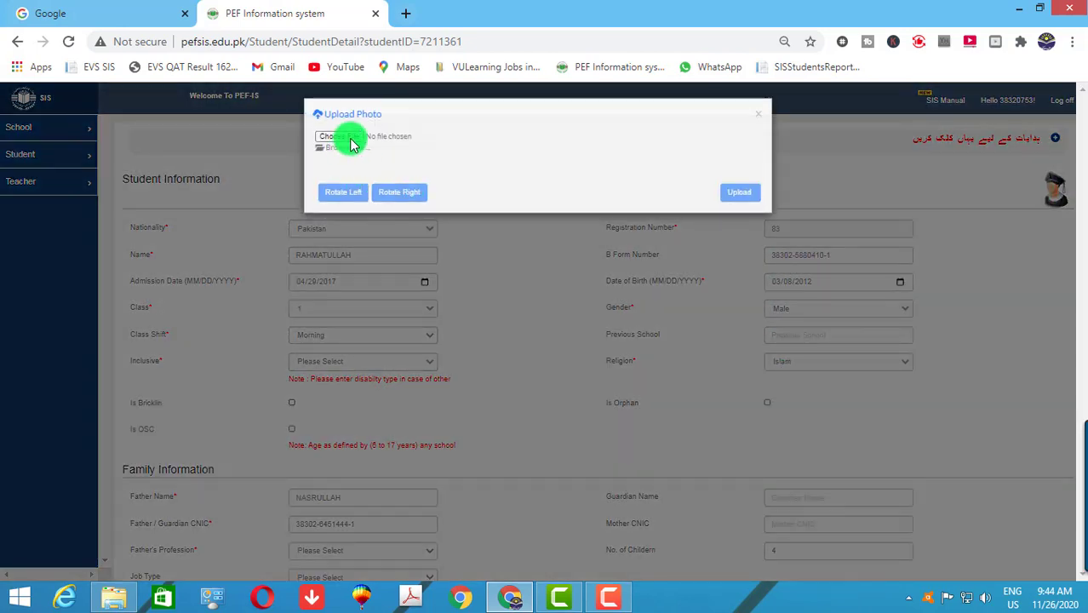
pyautogui.click(350, 143)
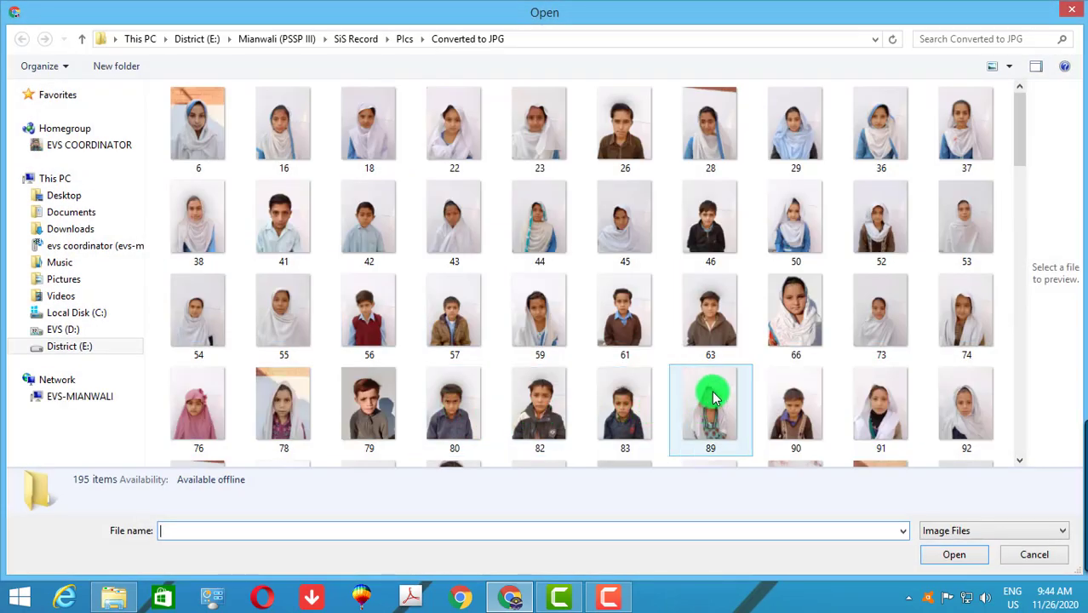
pyautogui.doubleClick(627, 430)
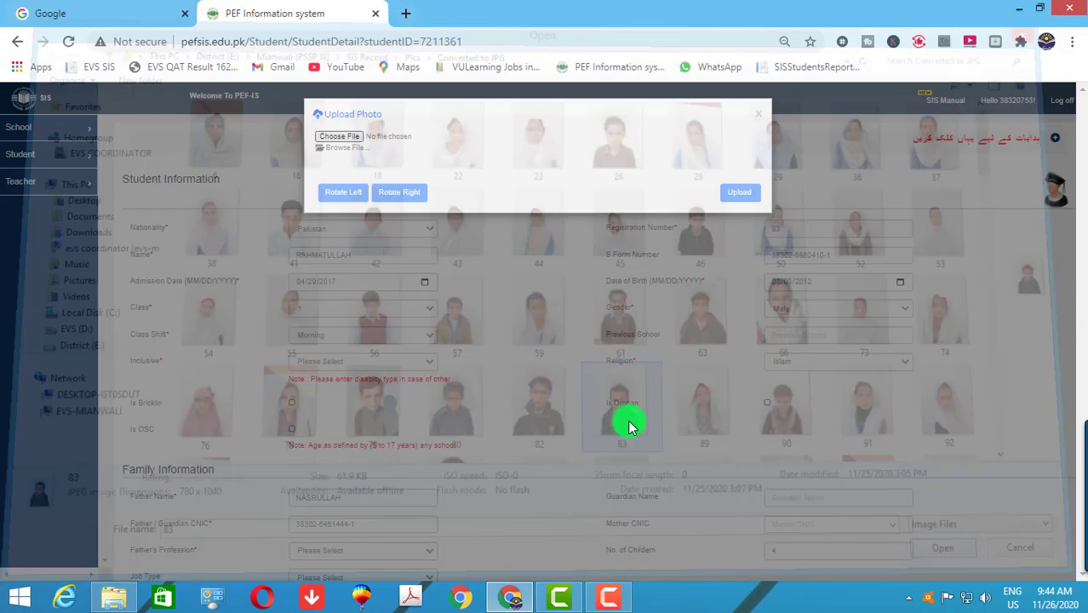
pyautogui.scroll(2, 497, 304)
pyautogui.moveTo(496, 302); pyautogui.dragTo(488, 299)
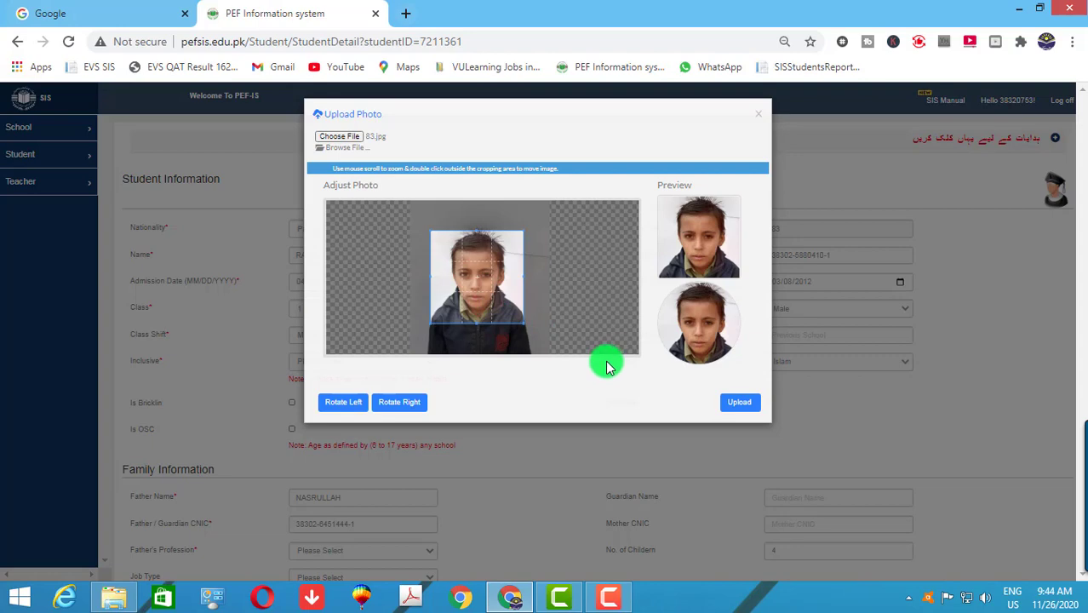
pyautogui.click(734, 403)
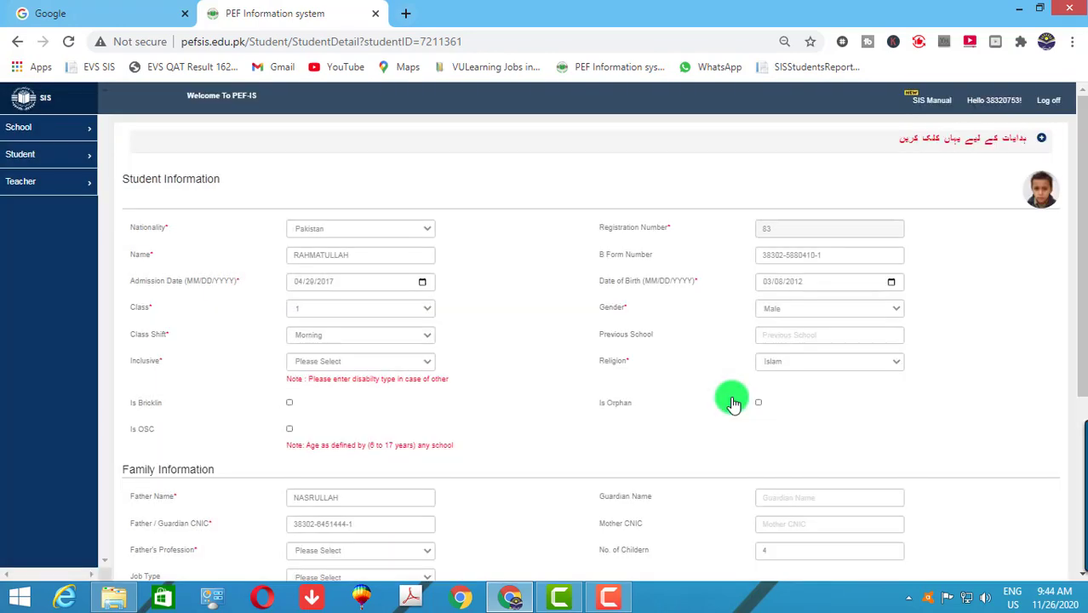
# - Set the father's profession to Unemployed, job type to Private/Self Employed, and education to FA/FSc./I.Com/ICS and/or equivalent
pyautogui.scroll(-3, 752, 369)
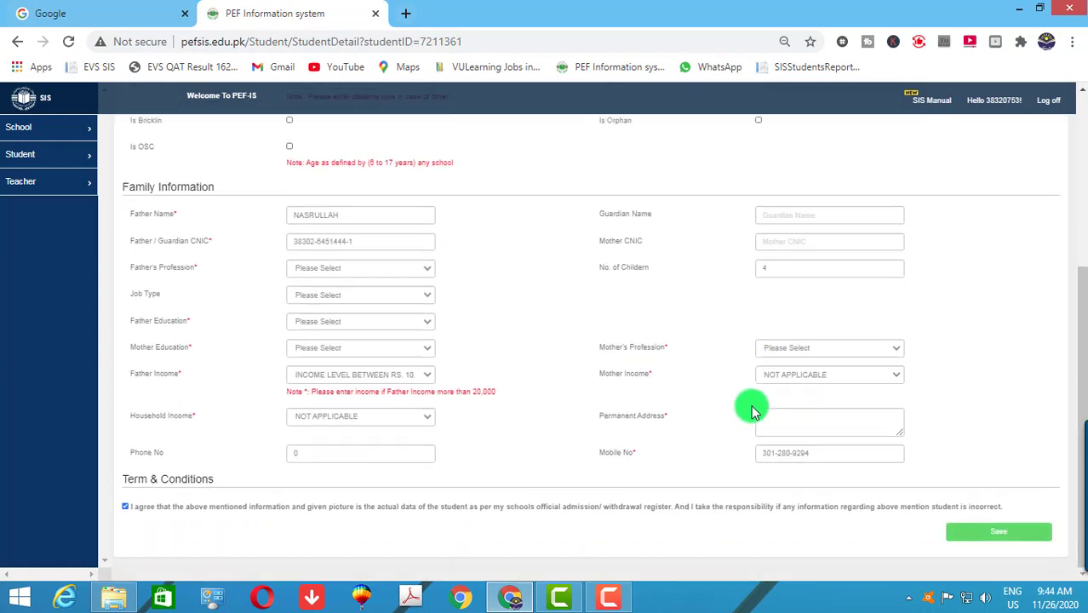
pyautogui.click(993, 531)
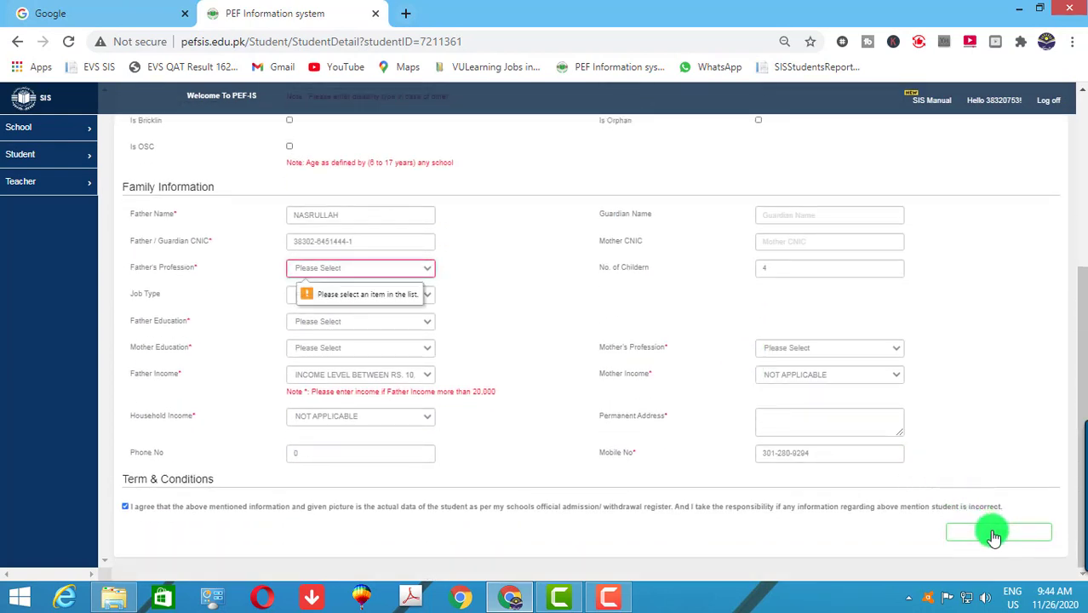
pyautogui.click(333, 271)
pyautogui.click(338, 303)
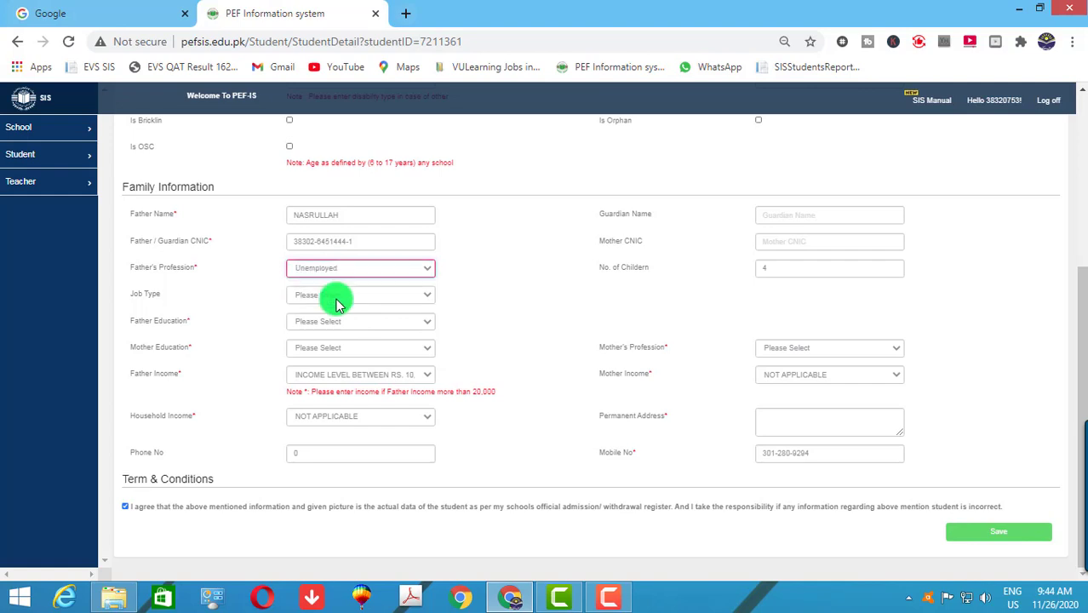
pyautogui.click(338, 298)
pyautogui.click(345, 317)
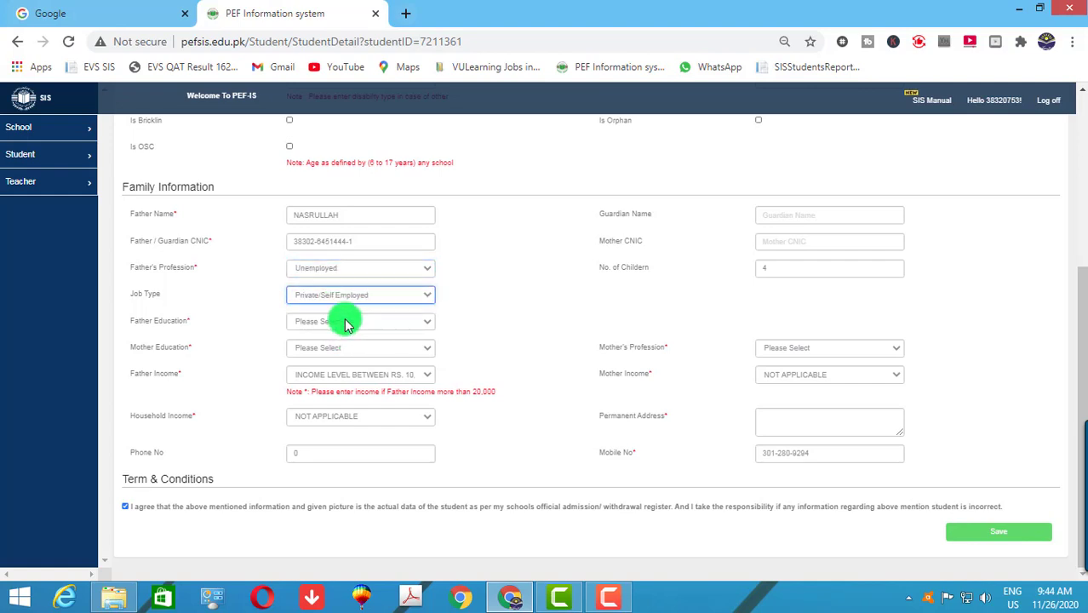
pyautogui.click(349, 322)
pyautogui.click(358, 383)
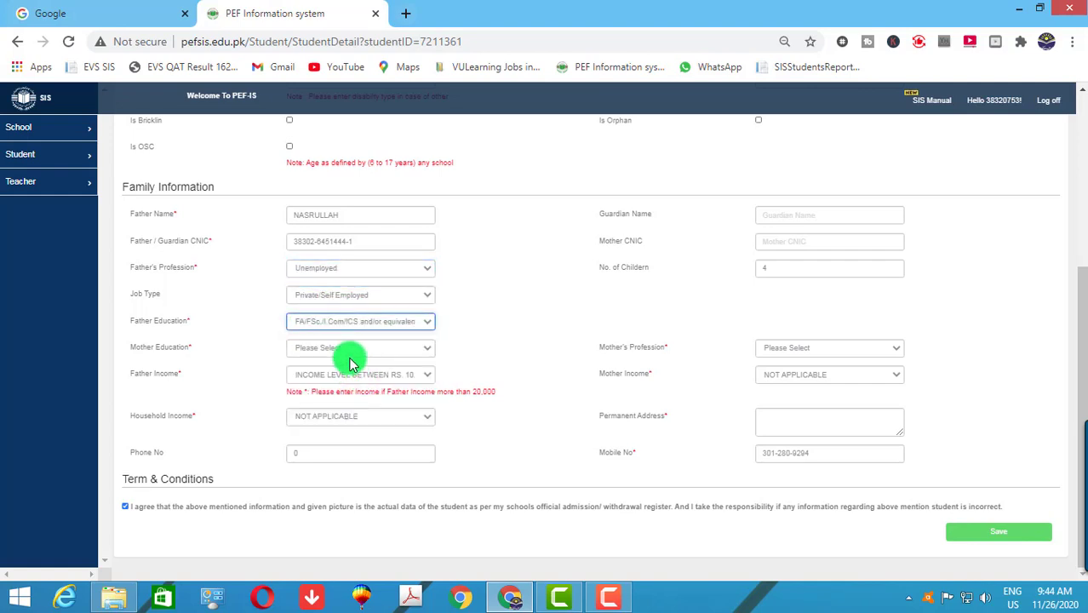
# - Set the mother's education to Primary and her profession to House Wife
pyautogui.click(351, 349)
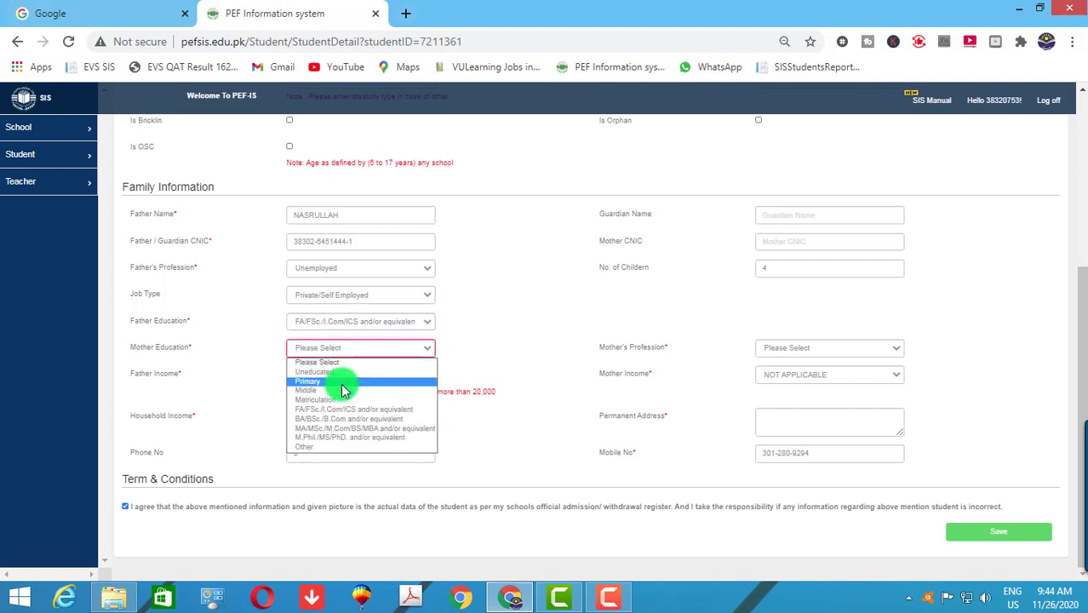
pyautogui.click(345, 383)
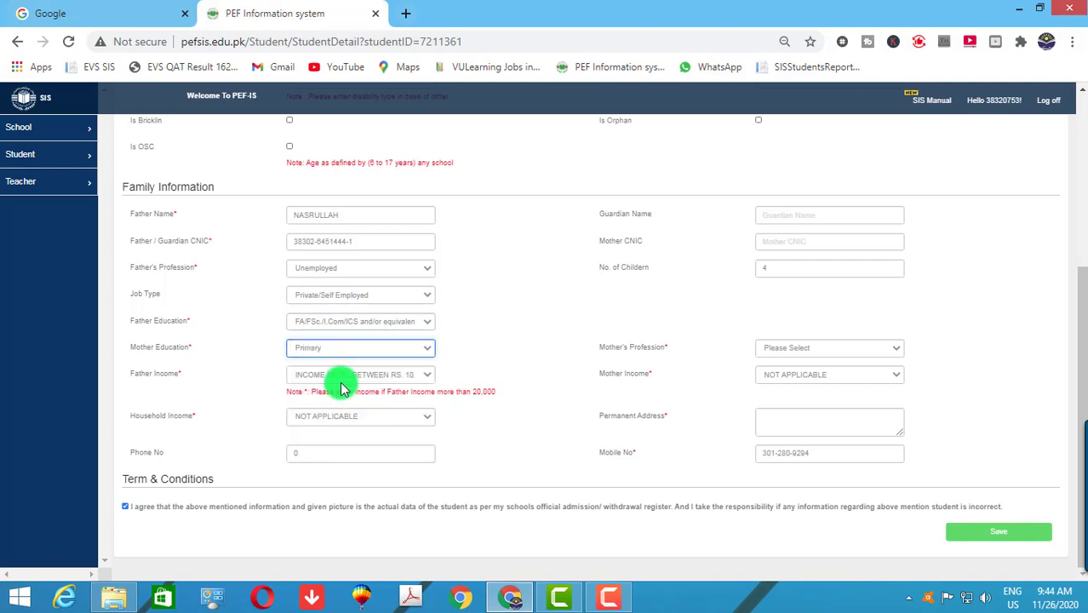
pyautogui.click(789, 349)
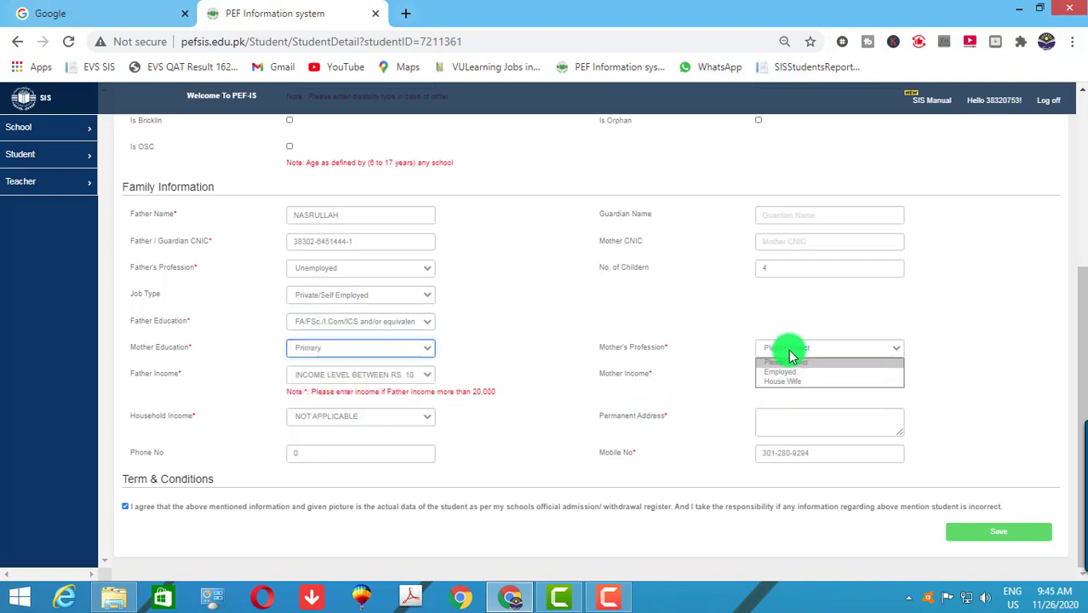
pyautogui.click(795, 383)
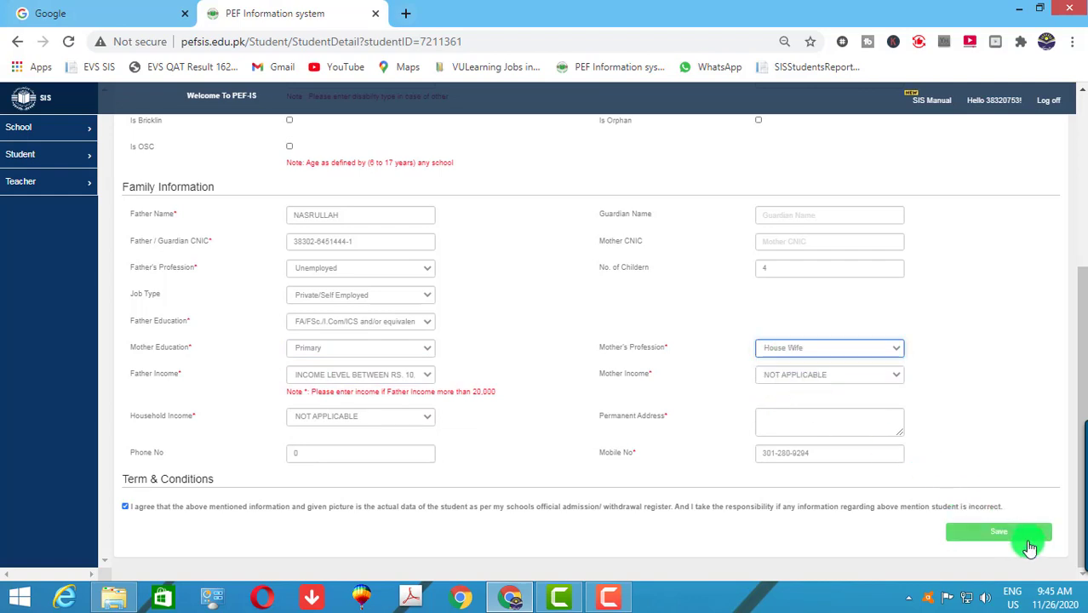
# - Fill in the student's permanent address, save the record, and return to the start of the form
pyautogui.click(1011, 536)
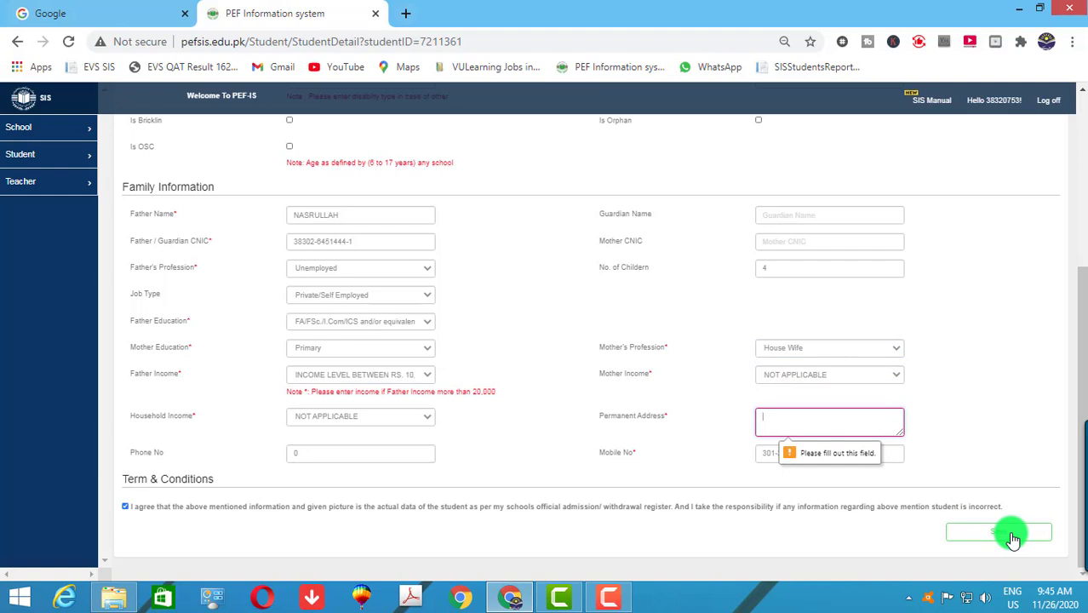
pyautogui.write('Borikhel')
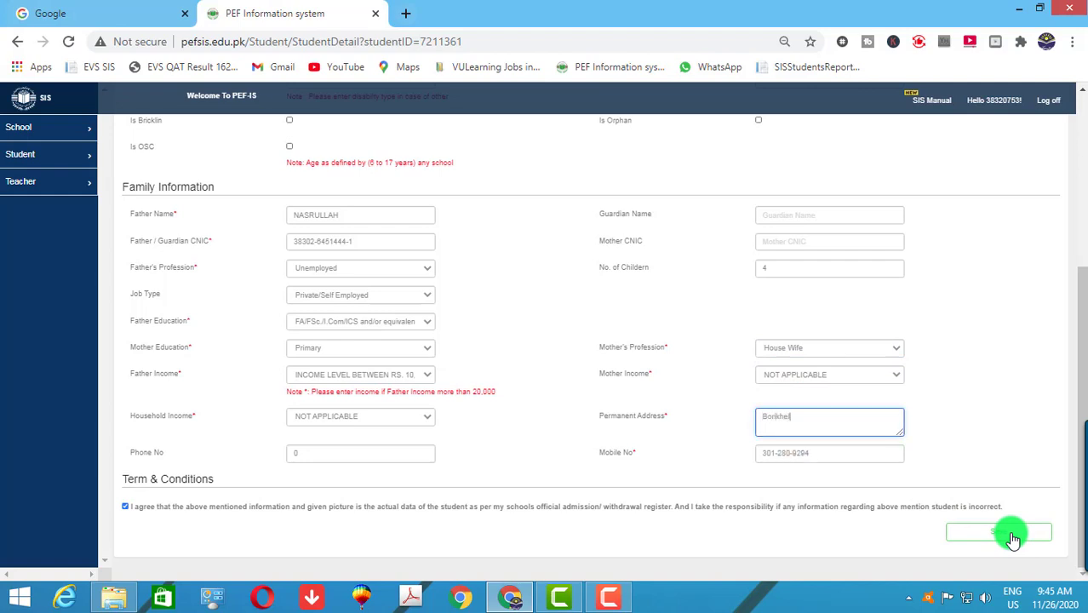
pyautogui.click(1011, 536)
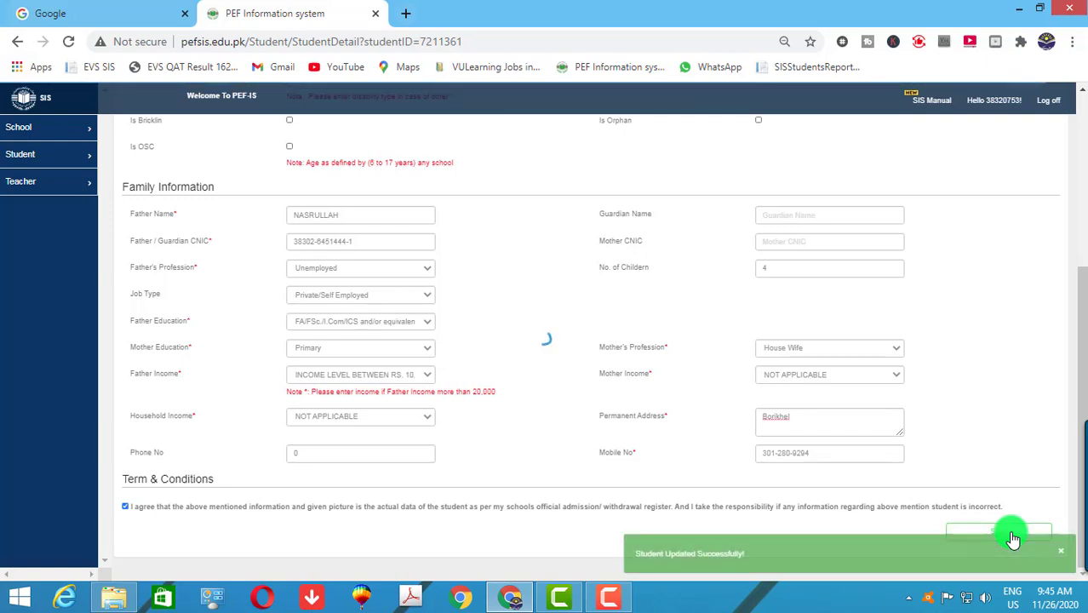
pyautogui.scroll(3, 238, 356)
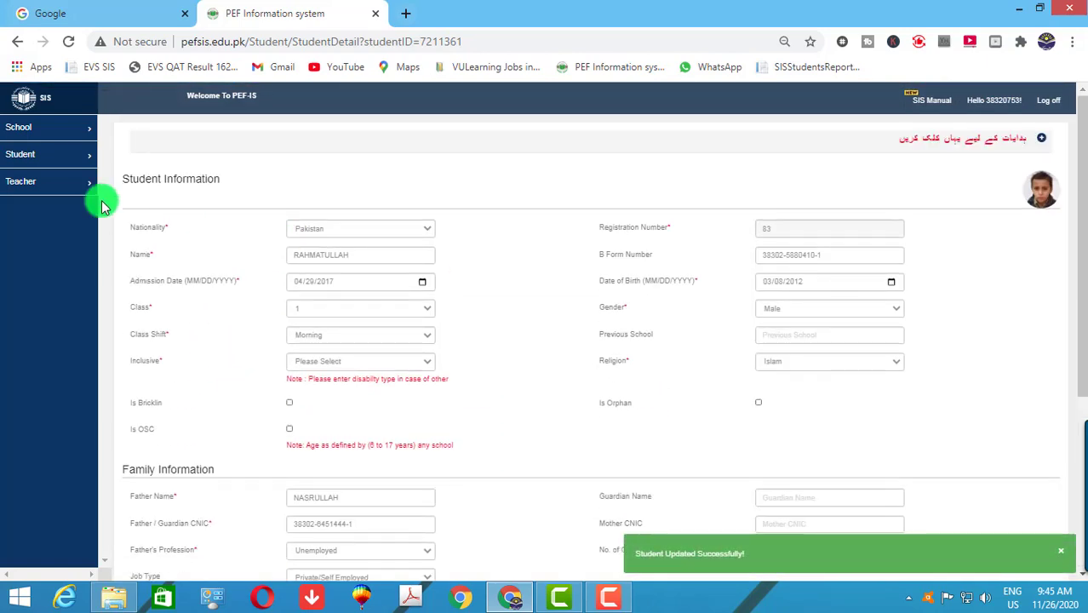
# - Look up the picture number after 83 in the Converted to JPG folder and go back to the student search page
pyautogui.click(114, 596)
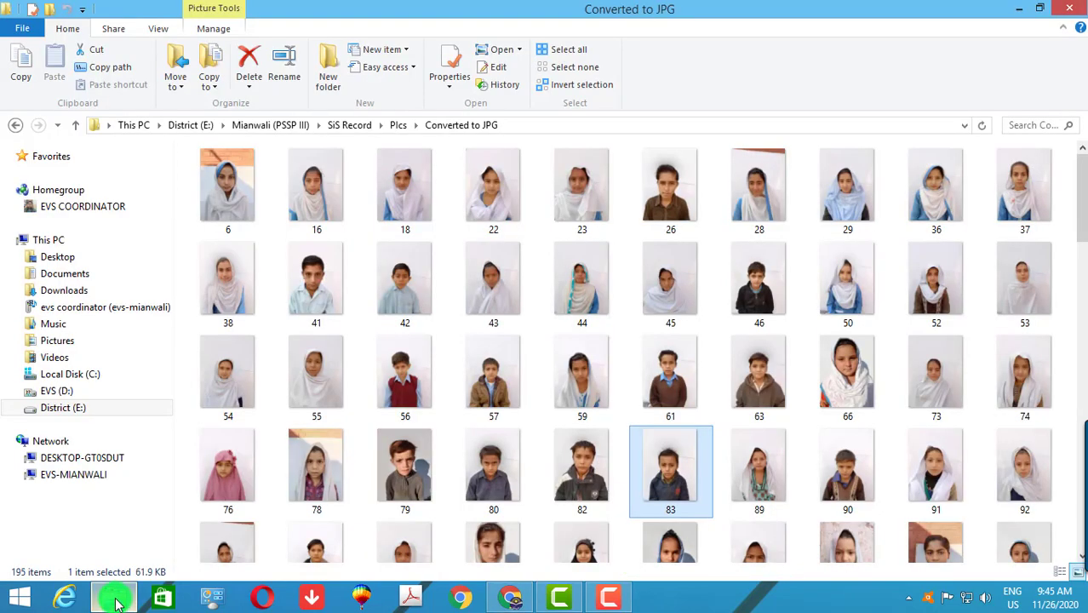
pyautogui.click(117, 602)
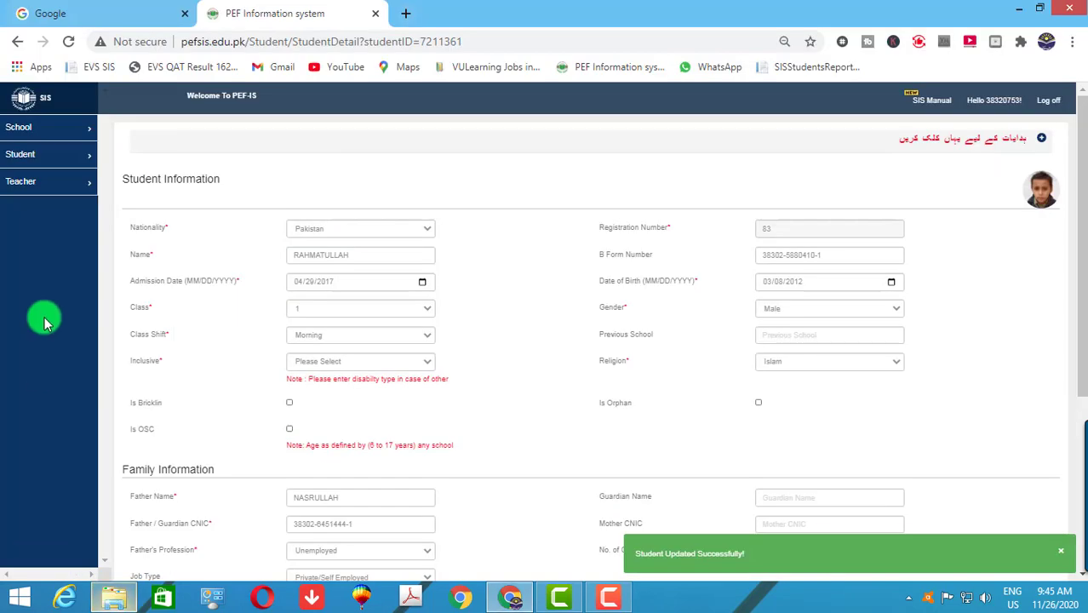
pyautogui.click(20, 154)
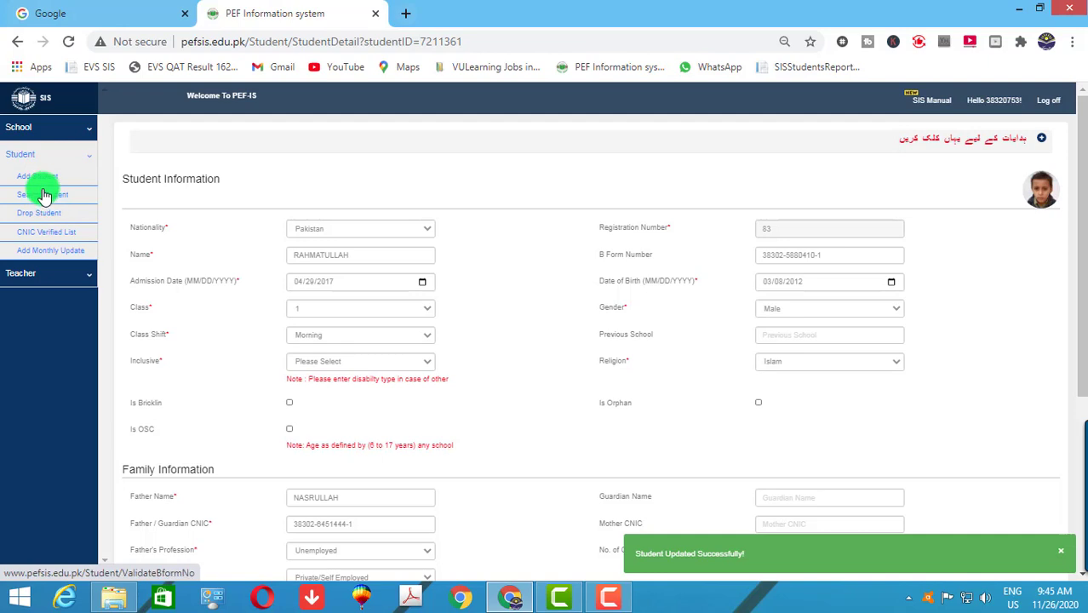
pyautogui.click(48, 201)
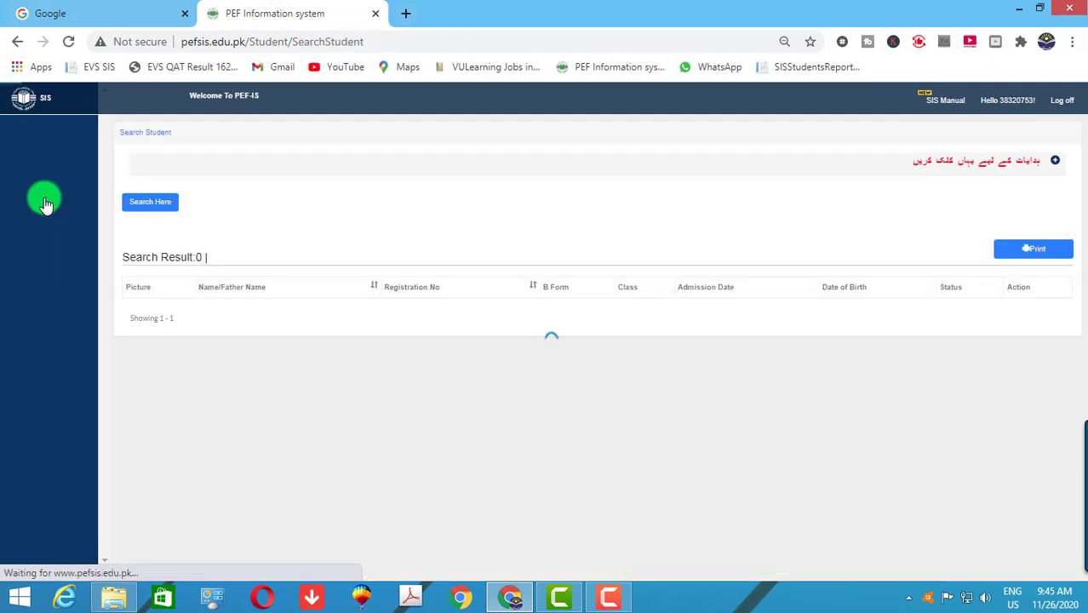
# - Search by registration number for the student record matching picture 89
pyautogui.click(143, 201)
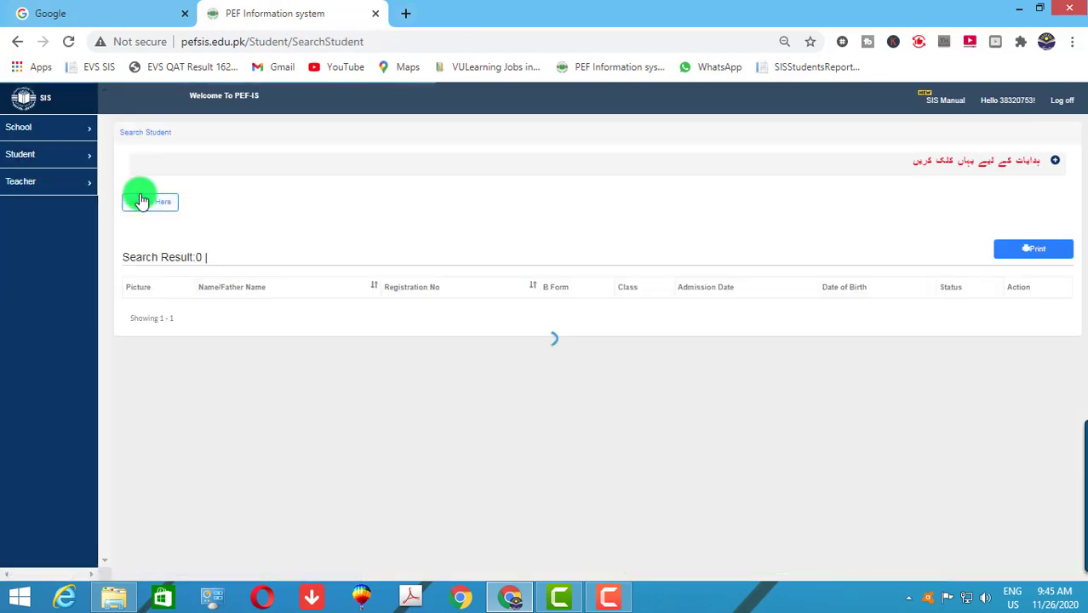
pyautogui.click(324, 243)
pyautogui.write('8')
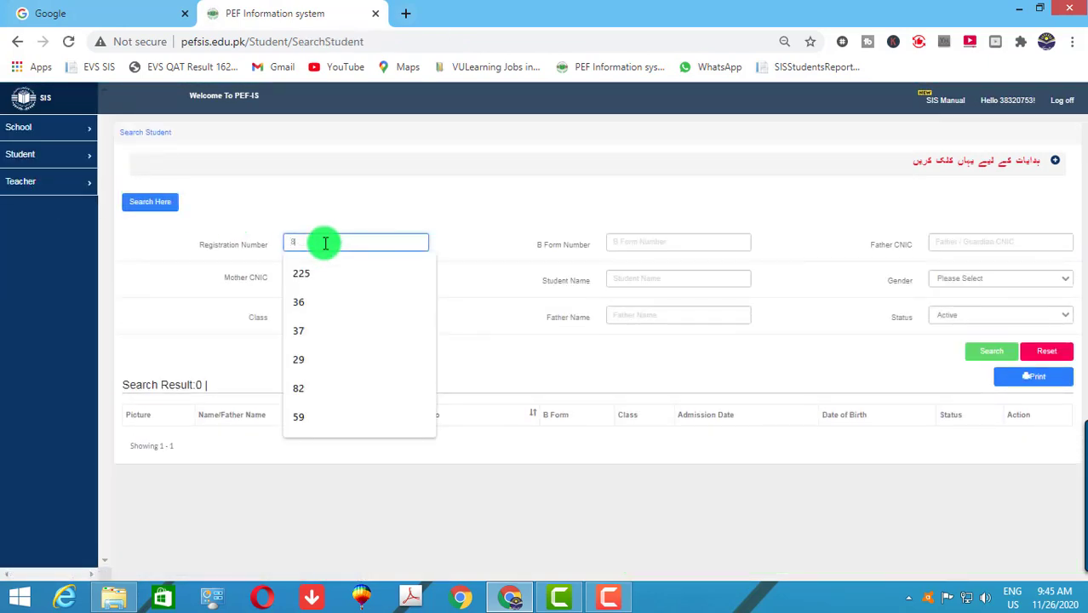
pyautogui.write('9')
pyautogui.press('Return')
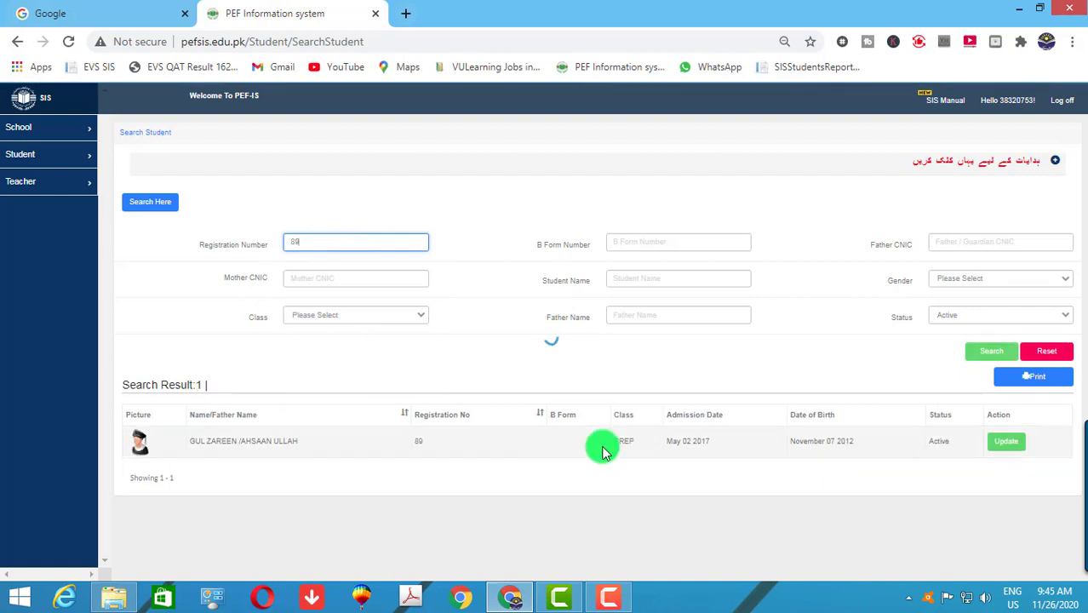
# - Open the student record with registration number 89 and check the Converted to JPG folder for the next picture number
pyautogui.click(1006, 443)
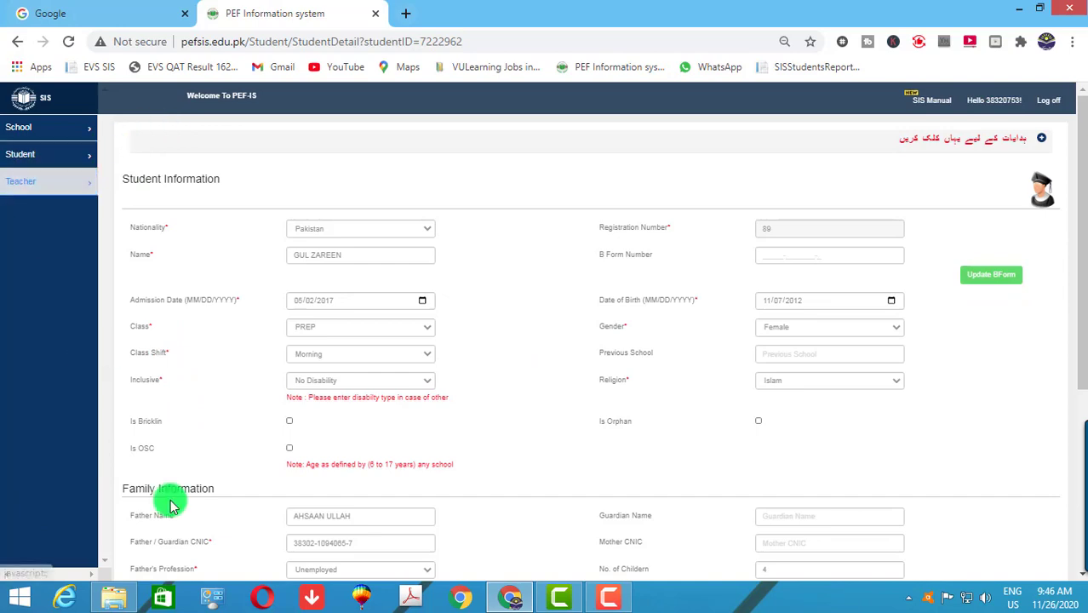
pyautogui.click(107, 599)
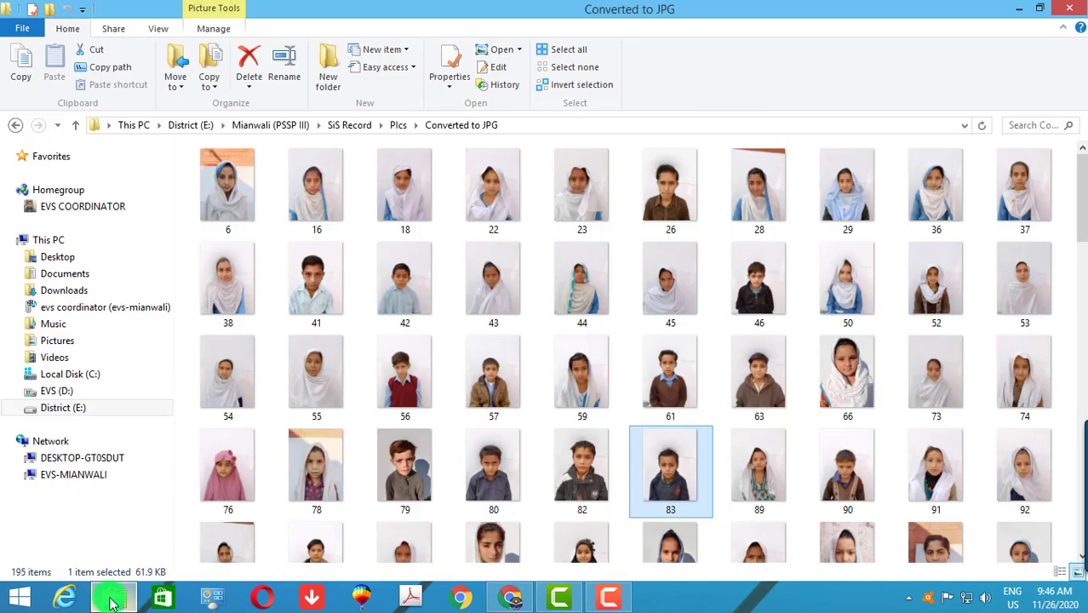
pyautogui.click(115, 601)
# - Return to the student search, find the record with registration number 90, and open it for updating
pyautogui.click(41, 155)
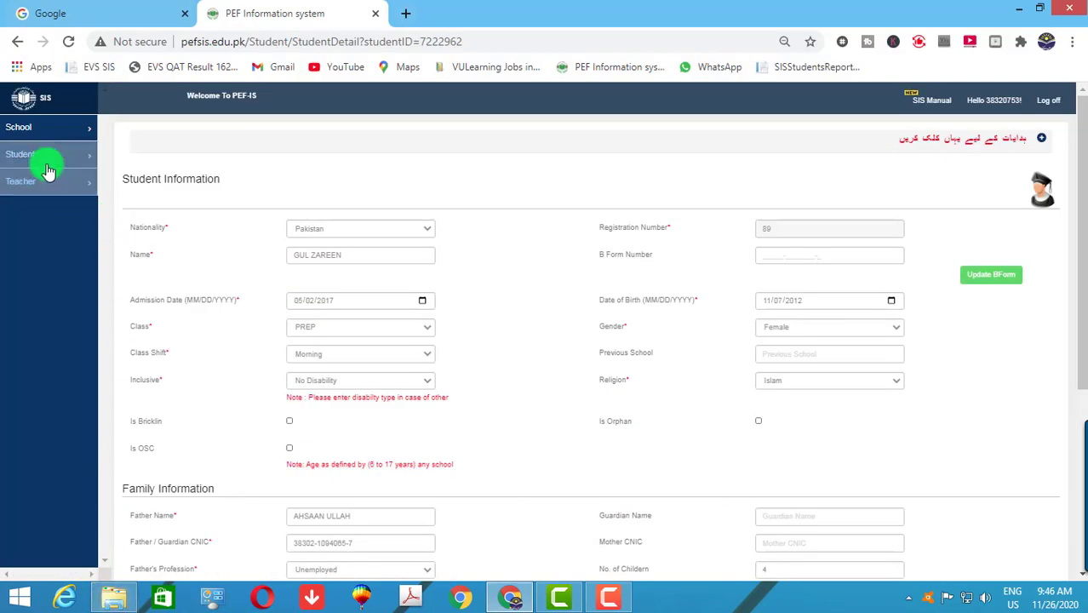
pyautogui.click(39, 197)
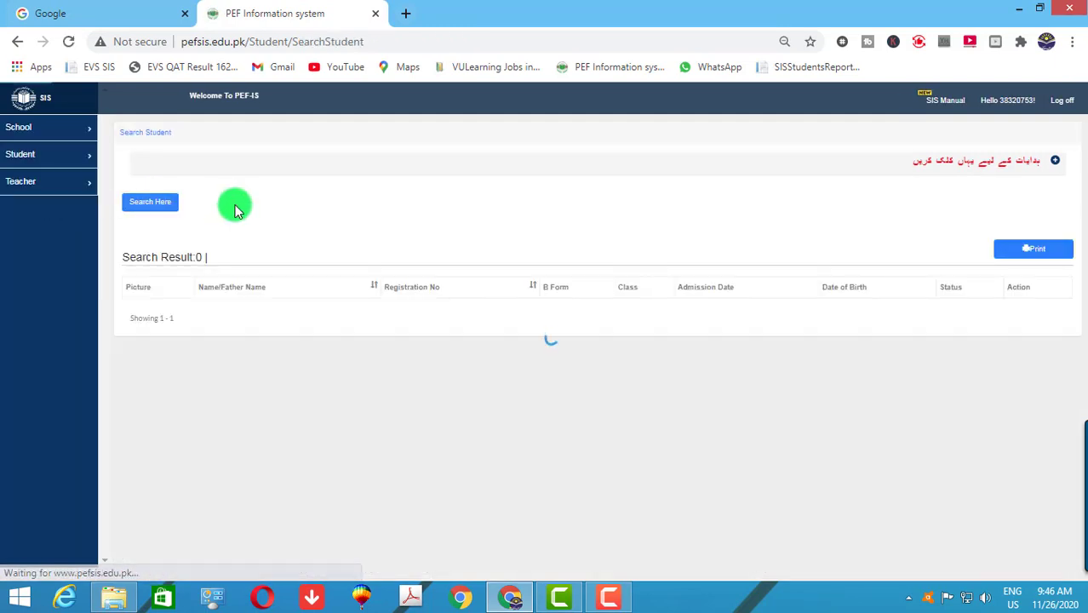
pyautogui.click(147, 204)
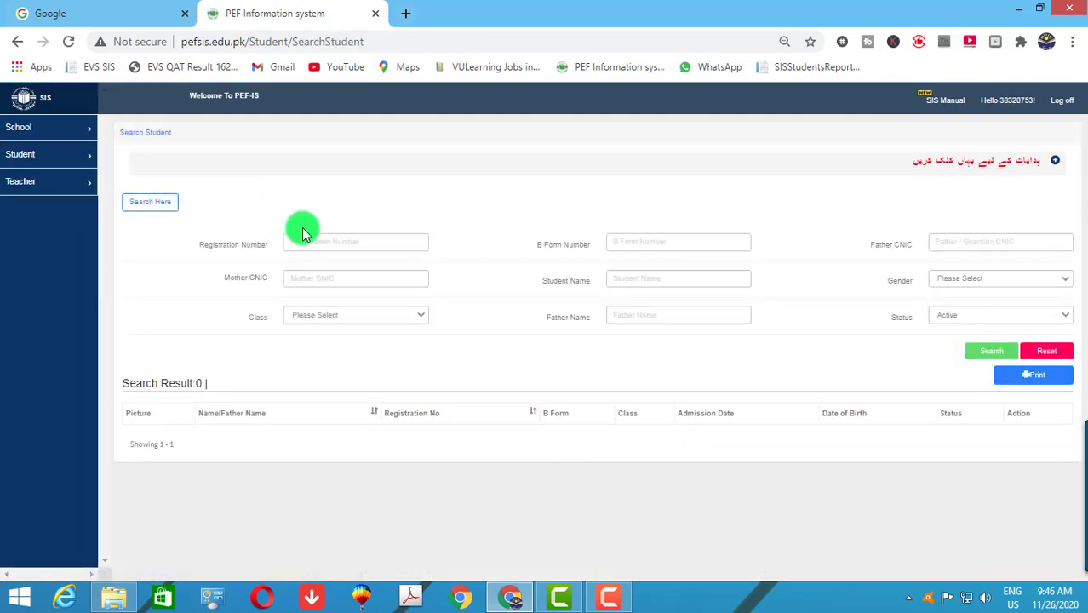
pyautogui.click(310, 241)
pyautogui.write('22')
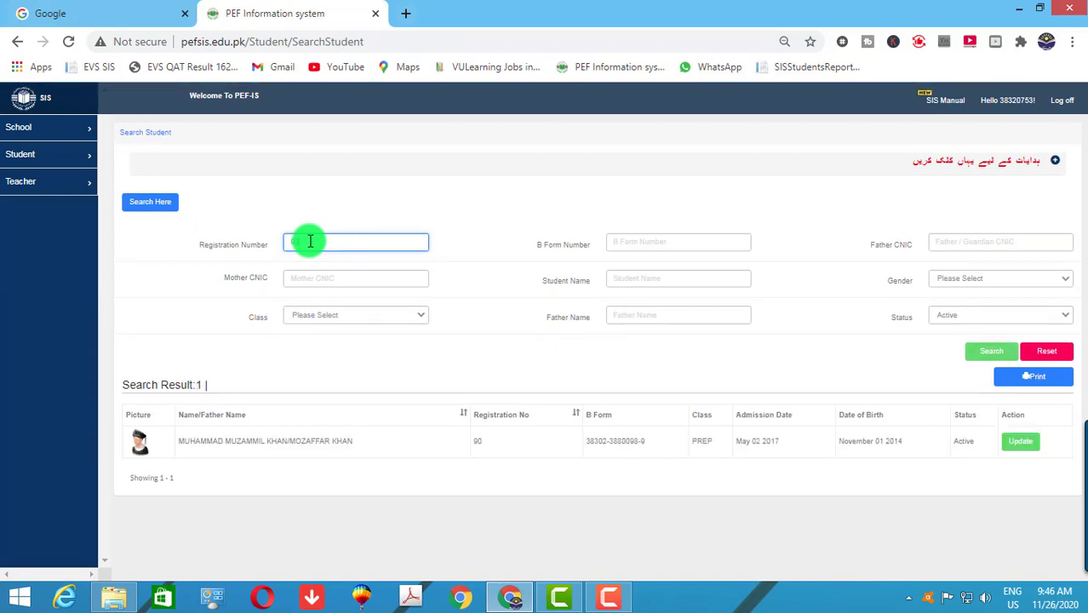
pyautogui.click(1018, 446)
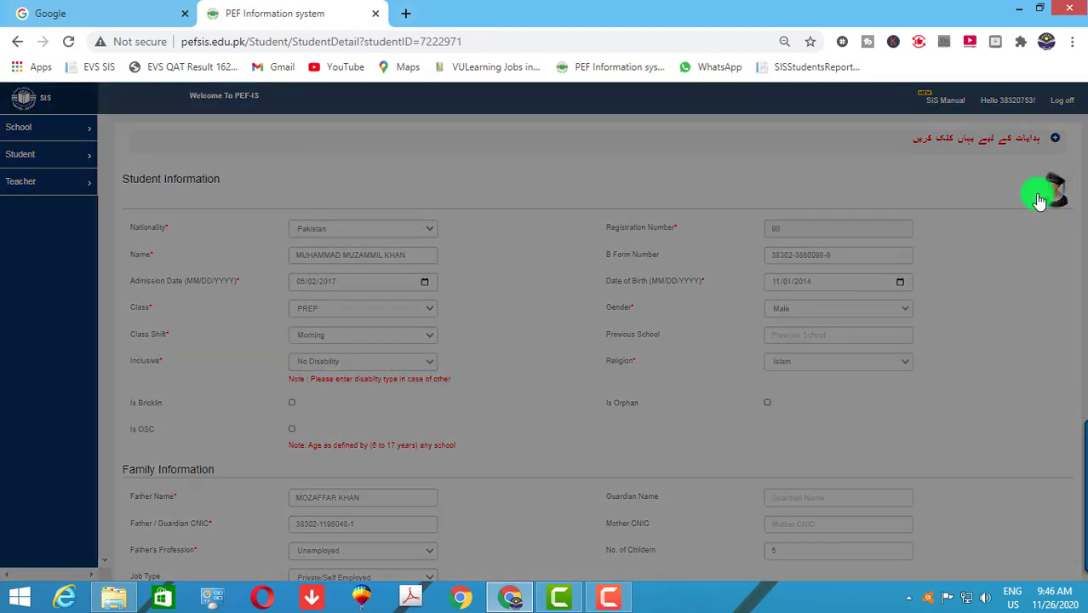
# - Upload picture 90 from the Converted to JPG folder as the student's photo, with the crop area adjusted around the face
pyautogui.click(1044, 195)
pyautogui.click(332, 139)
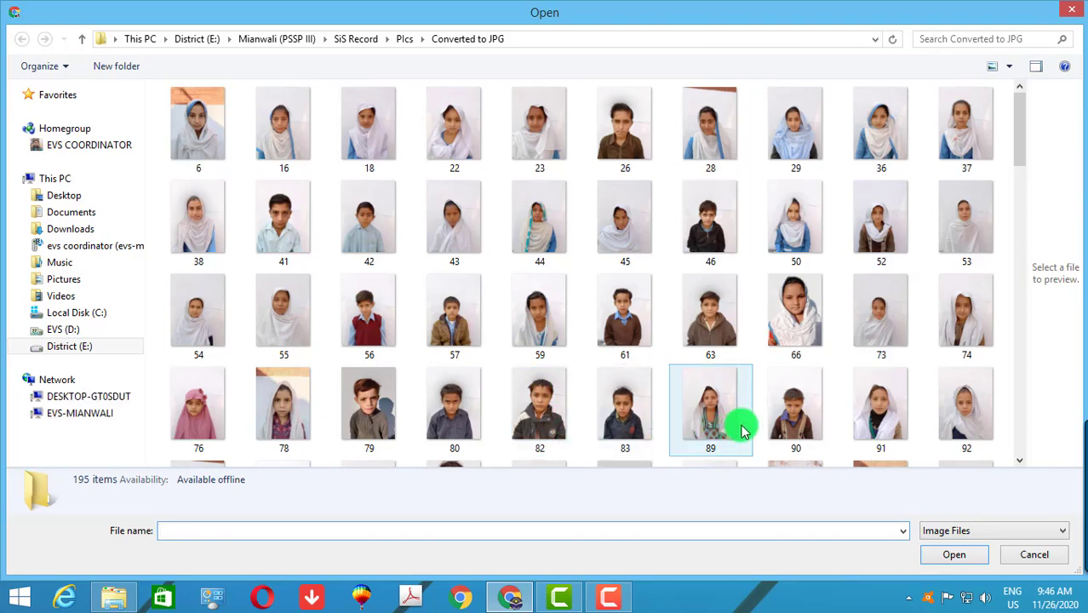
pyautogui.doubleClick(807, 425)
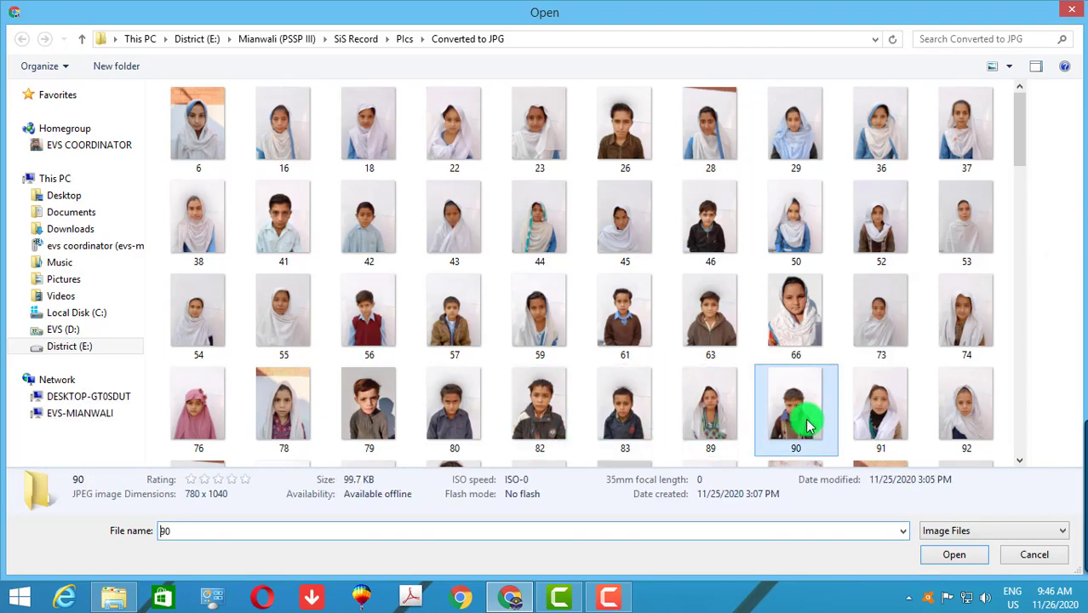
pyautogui.moveTo(525, 299); pyautogui.dragTo(515, 313)
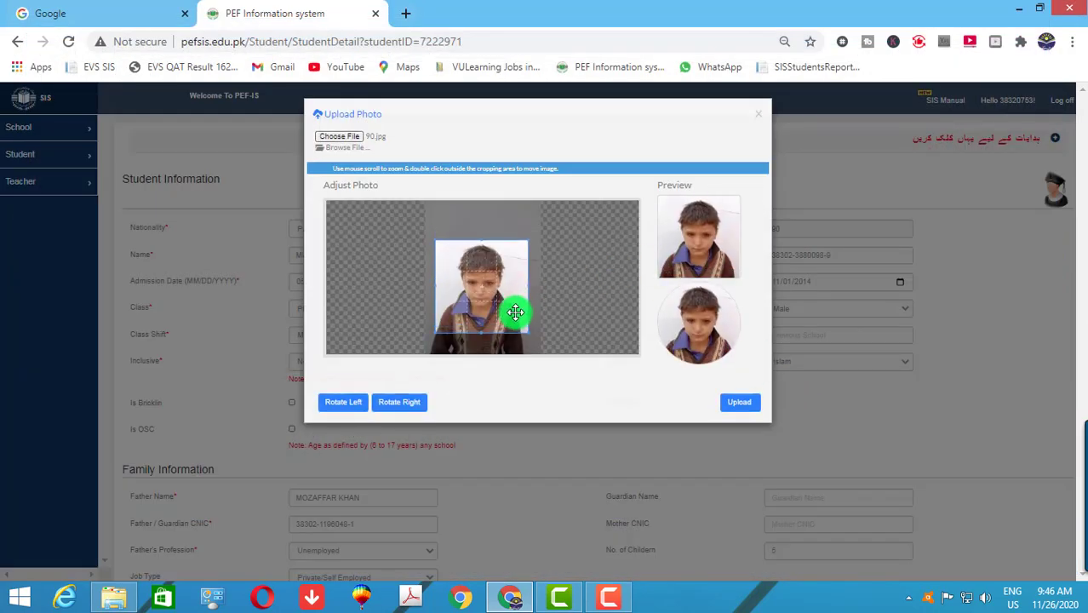
pyautogui.click(734, 406)
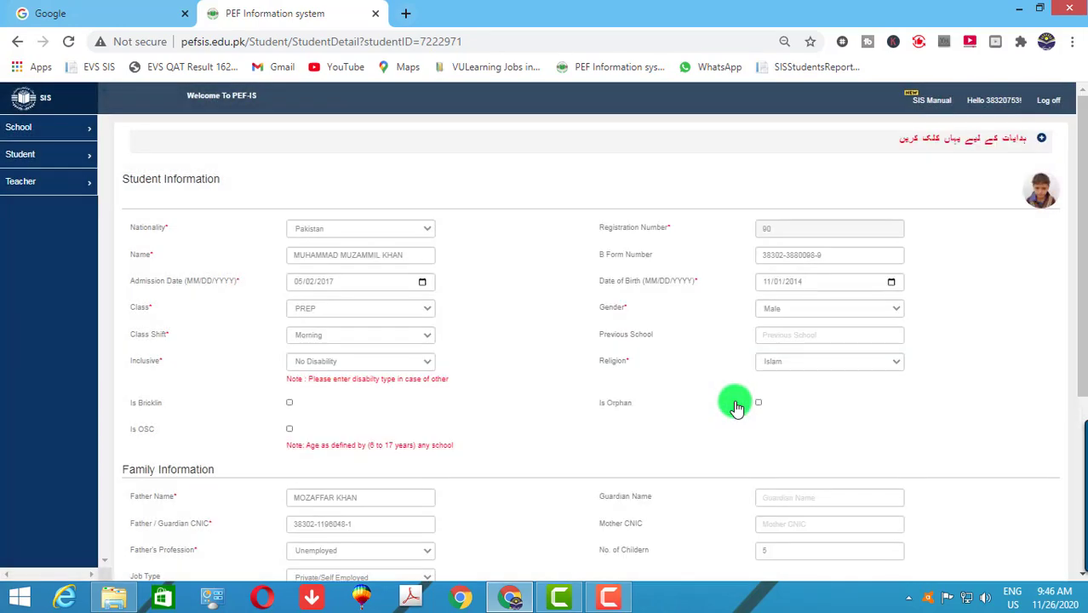
# - Review the student's profile fields, fill the required mobile number with all zeros, and save the record
pyautogui.scroll(-3, 737, 409)
pyautogui.scroll(3, 737, 408)
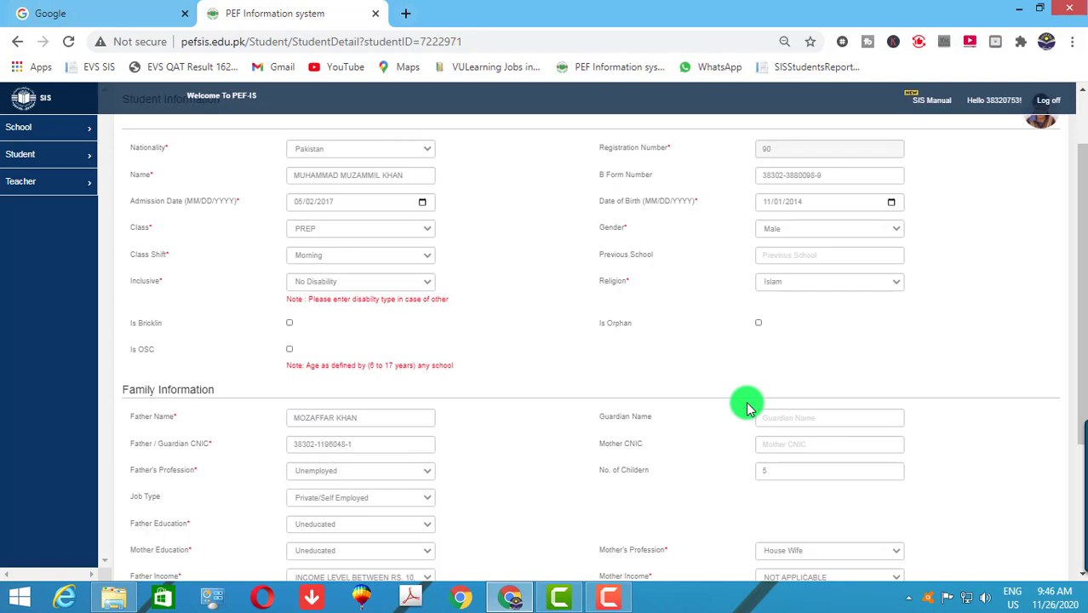
pyautogui.scroll(2, 747, 407)
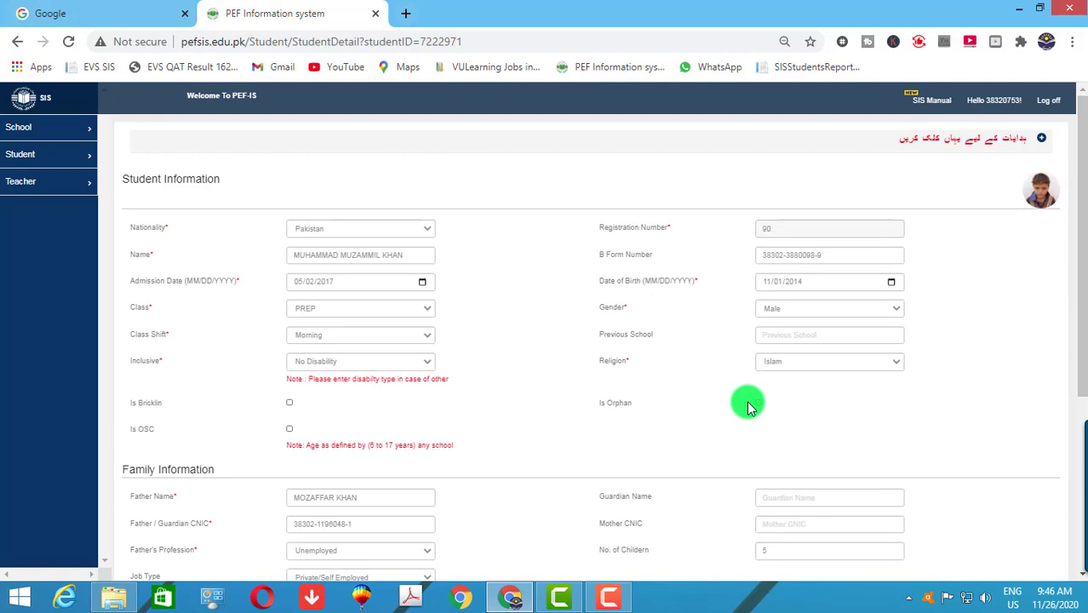
pyautogui.scroll(-4, 767, 392)
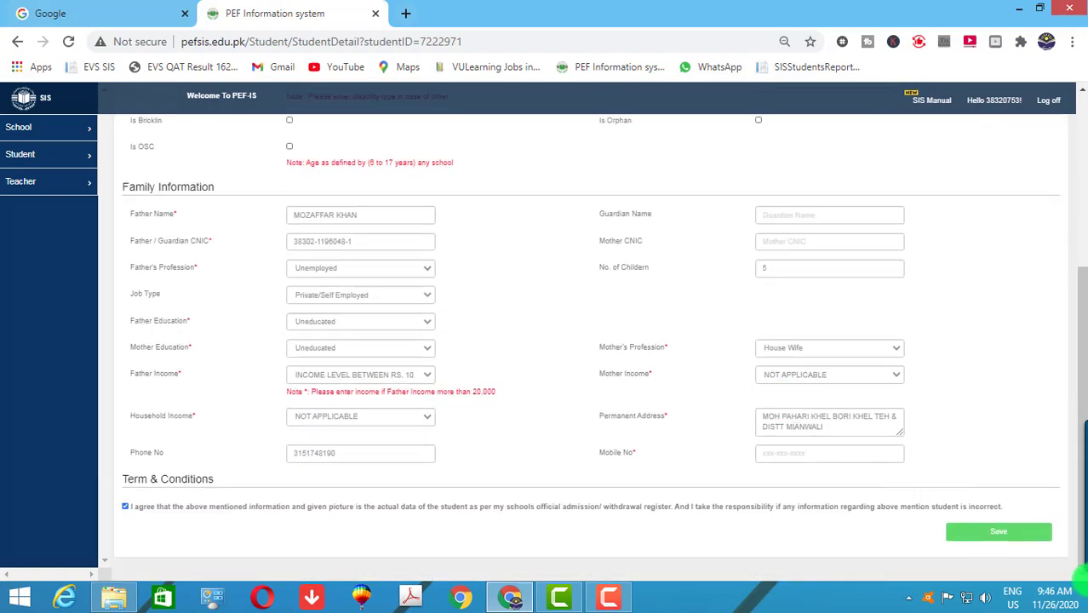
pyautogui.click(963, 529)
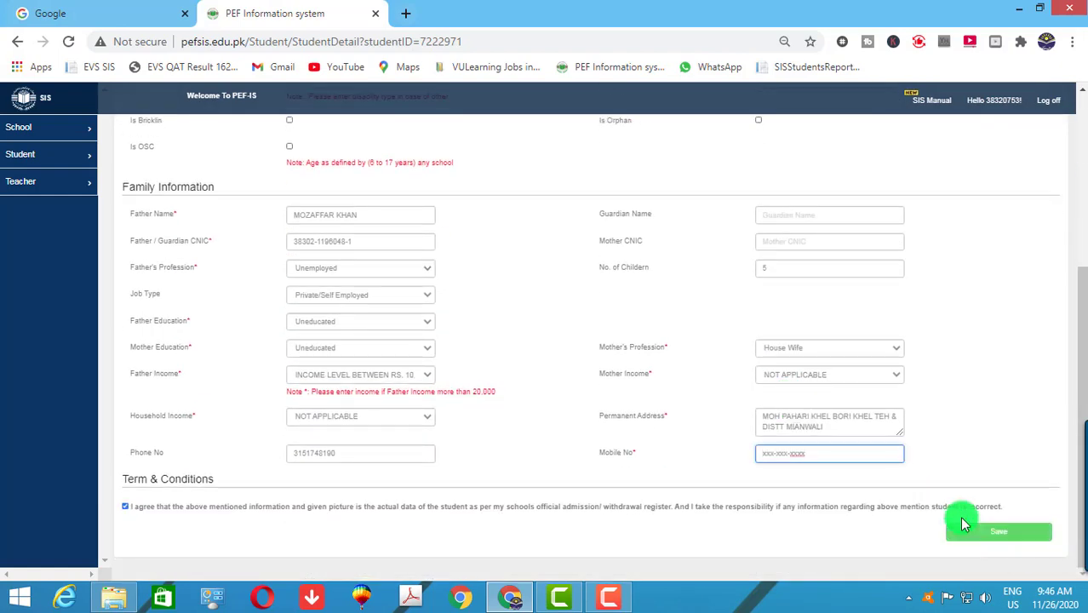
pyautogui.write('000000000000')
pyautogui.click(995, 536)
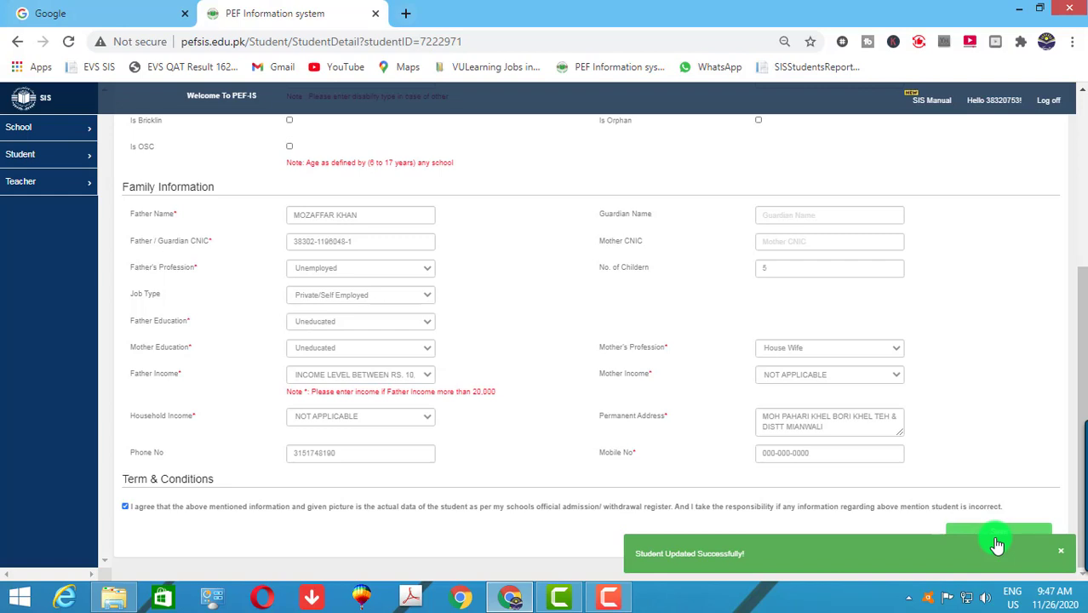
# - Return to the student search page and look up the picture number after 90 in the Converted to JPG folder
pyautogui.scroll(4, 359, 359)
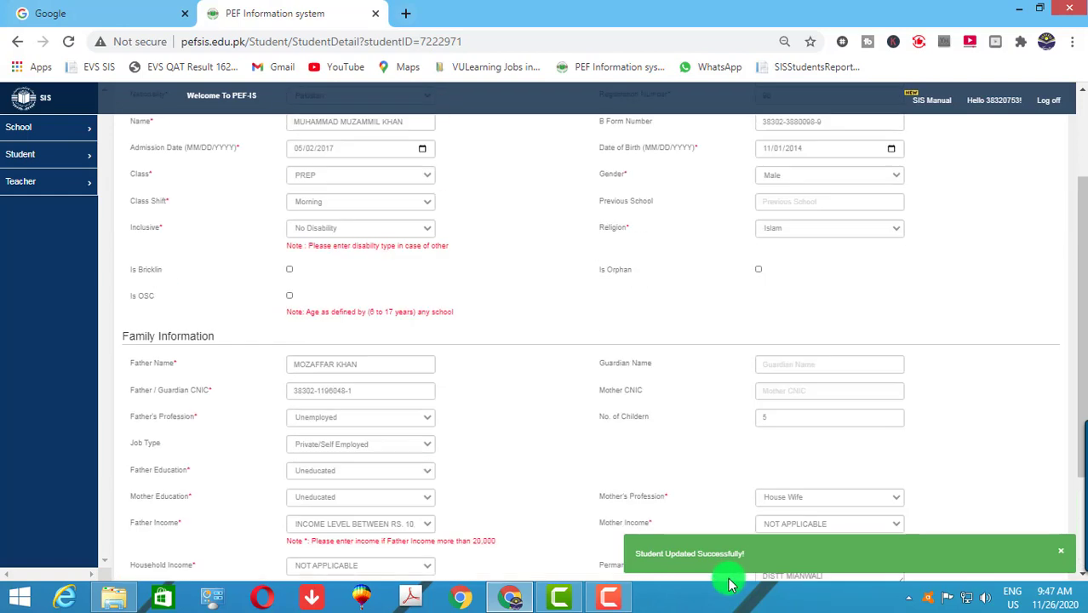
pyautogui.click(21, 155)
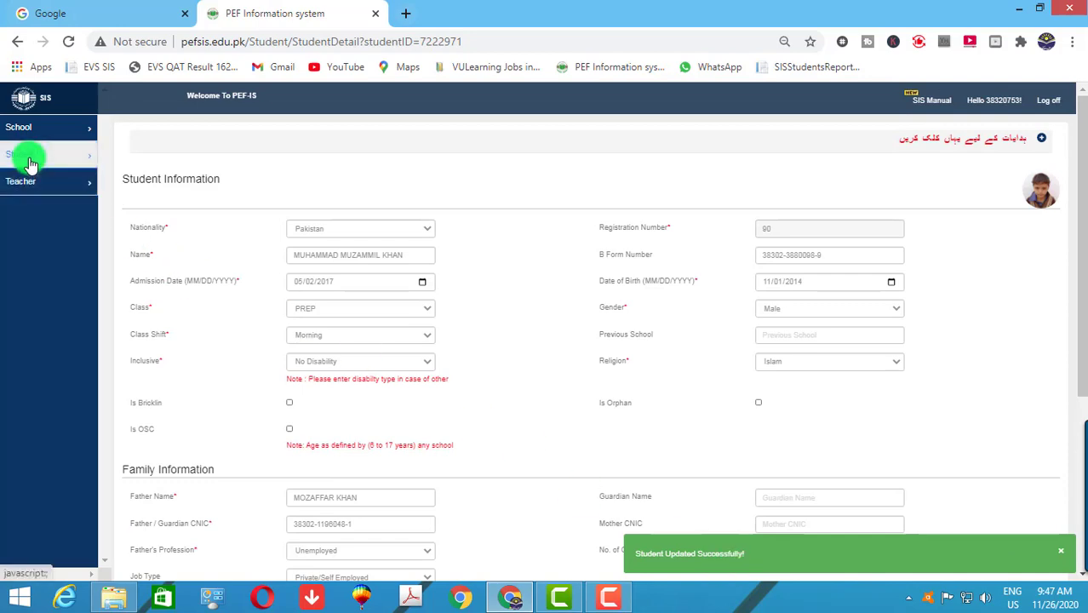
pyautogui.click(43, 196)
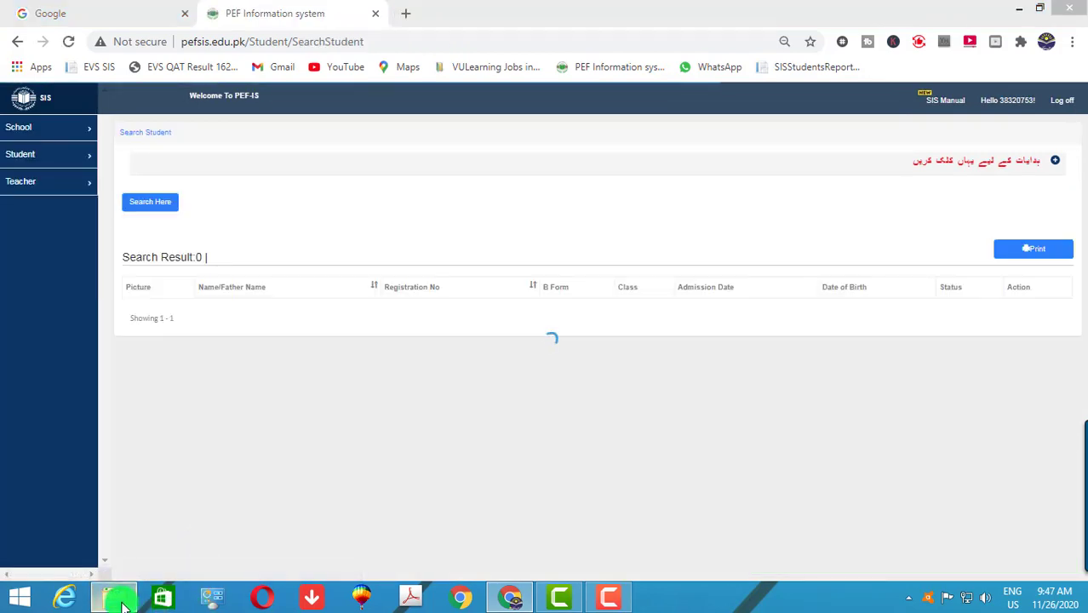
pyautogui.click(119, 598)
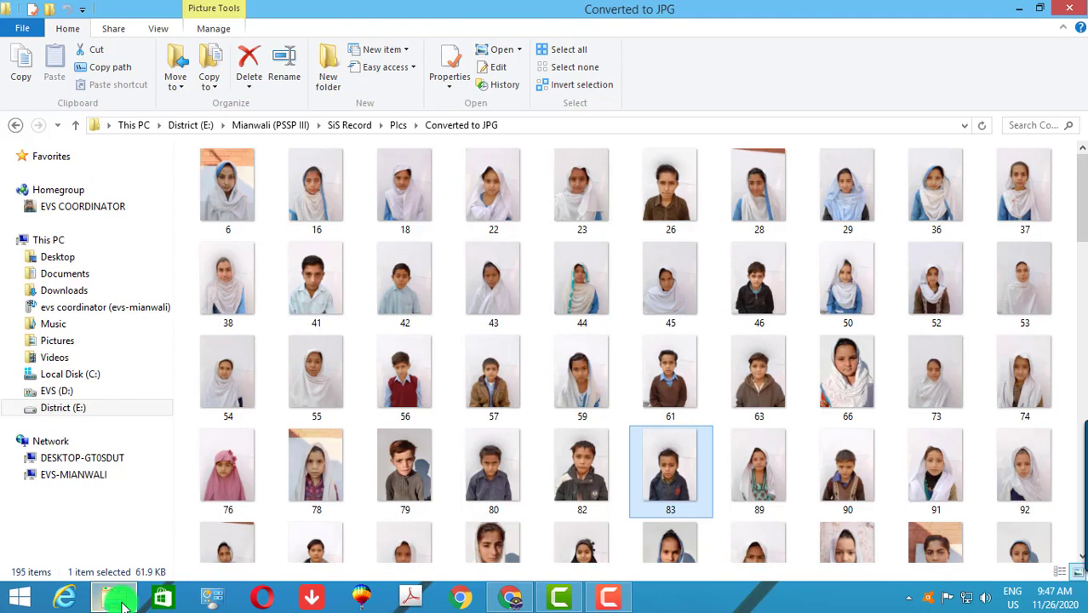
pyautogui.scroll(-5, 519, 413)
pyautogui.click(529, 407)
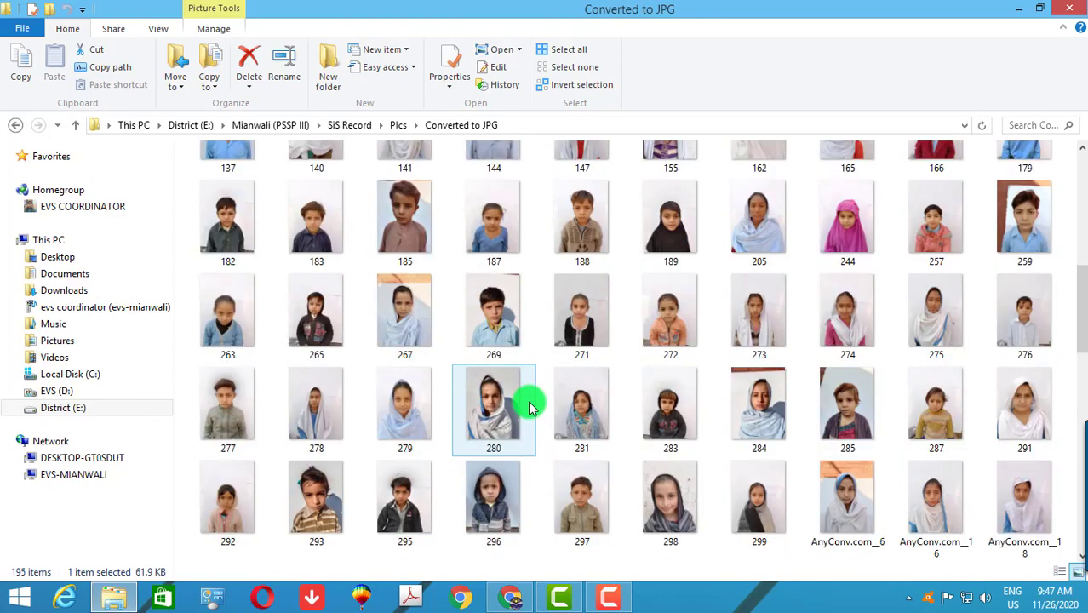
pyautogui.click(632, 245)
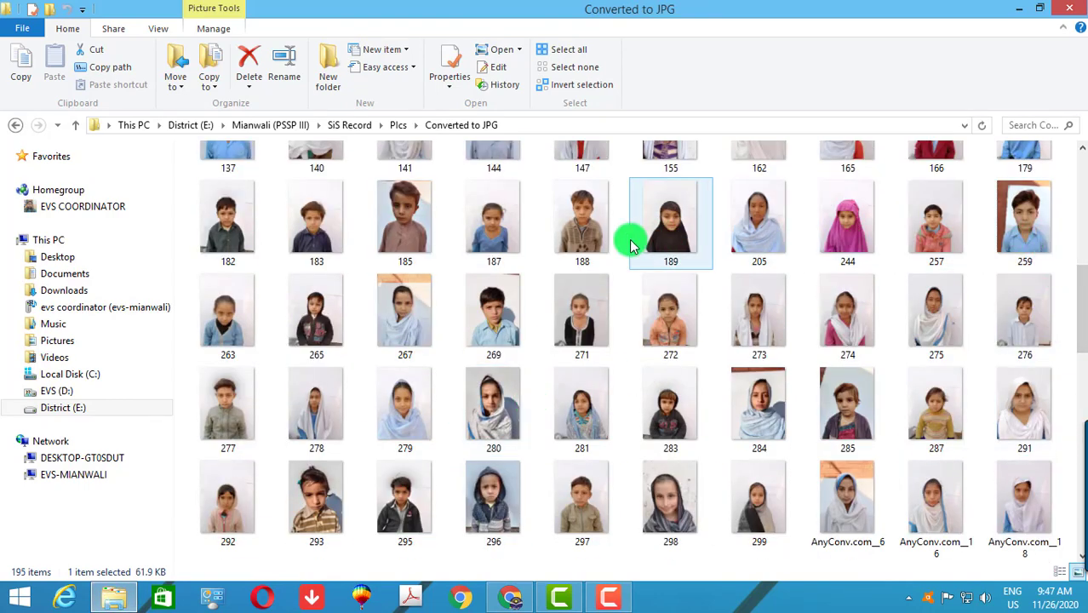
pyautogui.click(602, 247)
pyautogui.scroll(3, 602, 247)
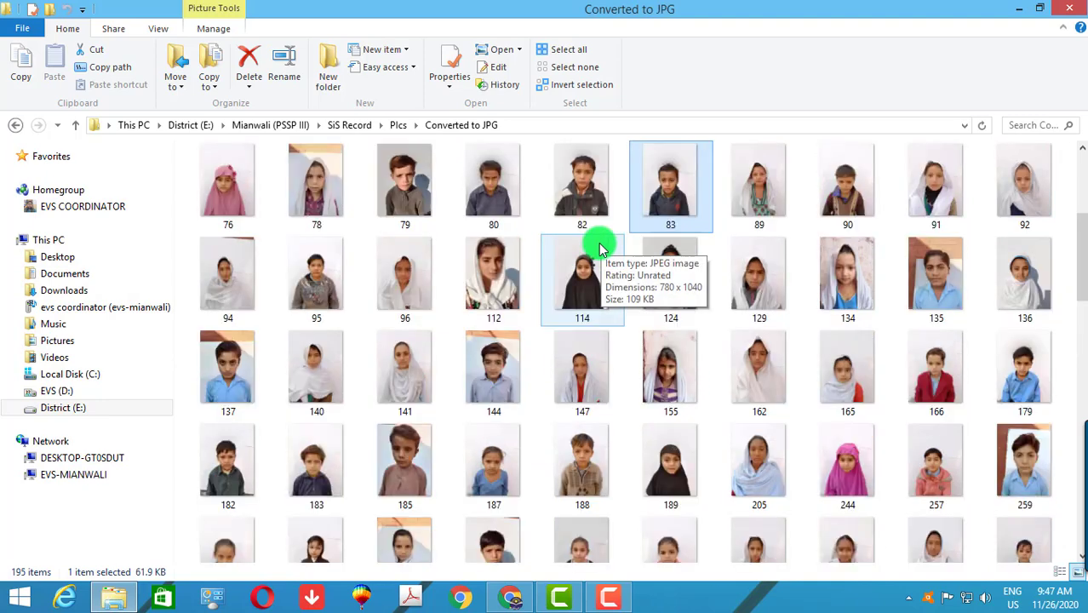
pyautogui.click(996, 219)
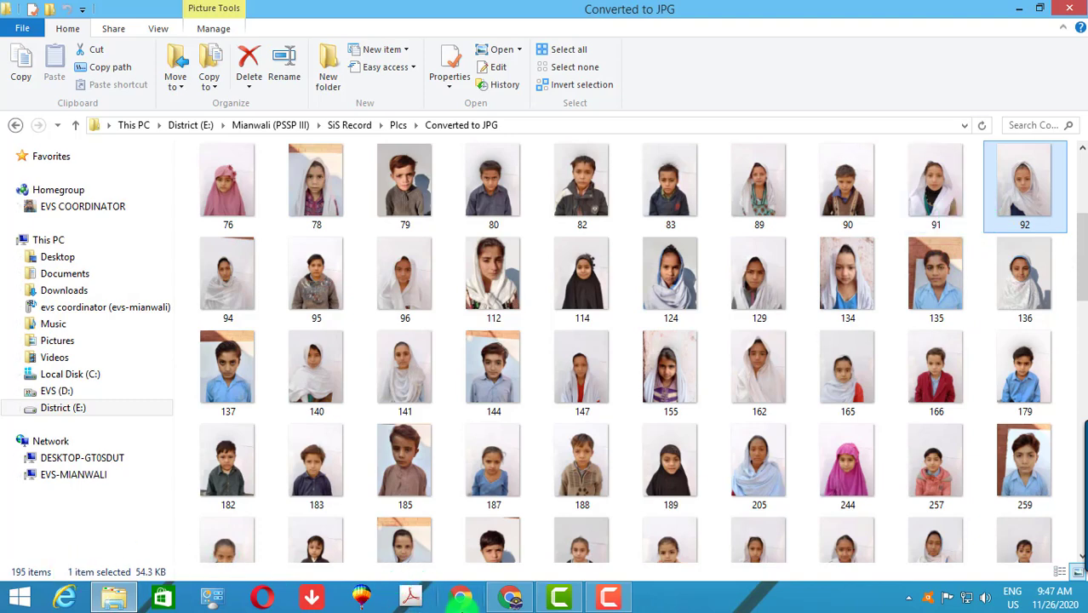
pyautogui.click(515, 599)
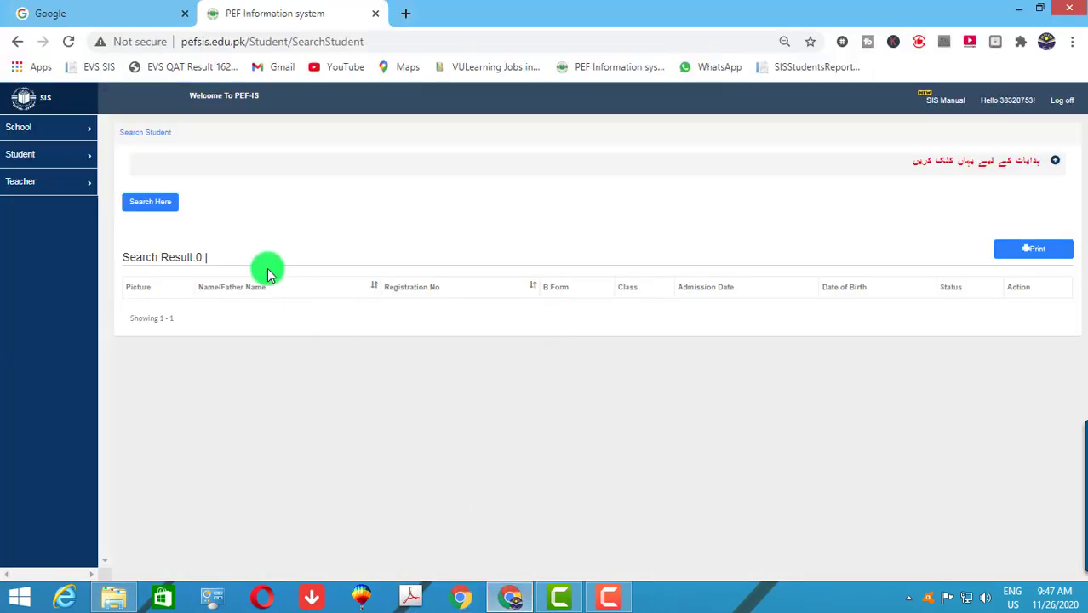
# - Search for registration number 91, and open the photo upload of that student's record
pyautogui.click(146, 204)
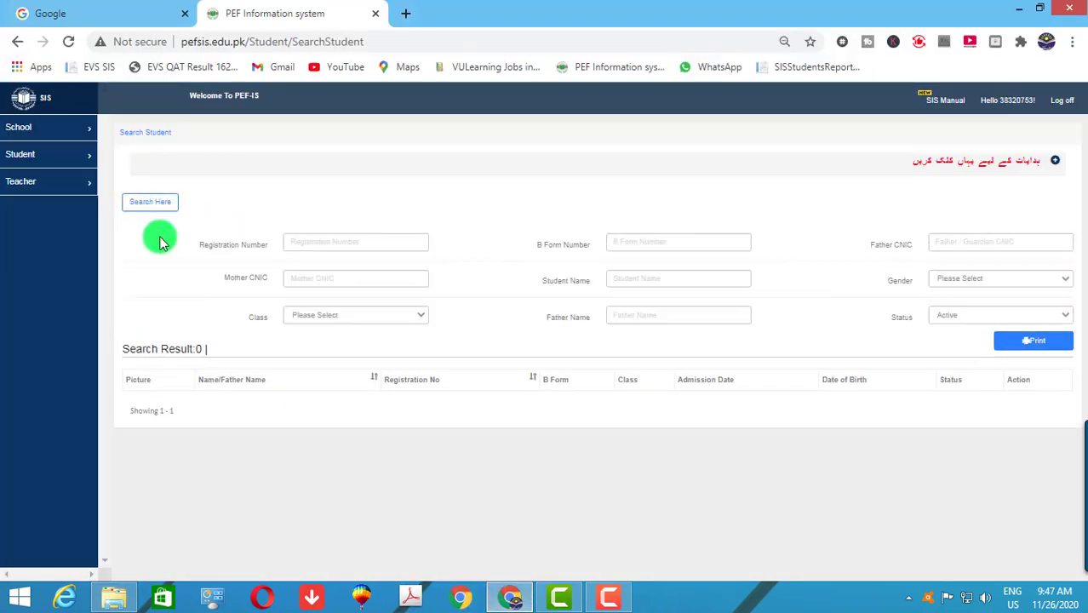
pyautogui.click(306, 243)
pyautogui.write('91')
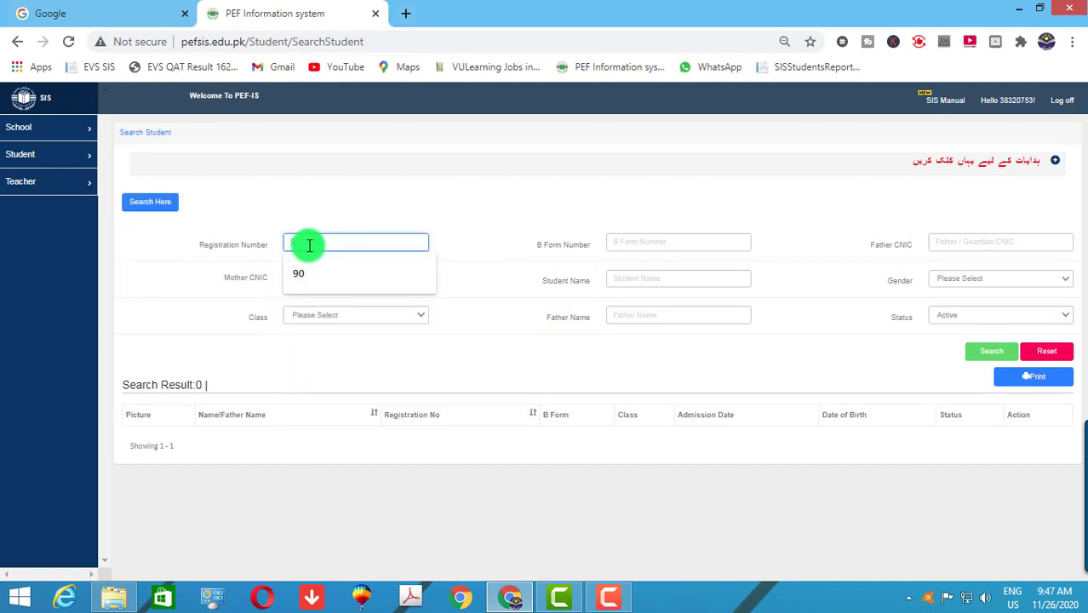
pyautogui.press('Return')
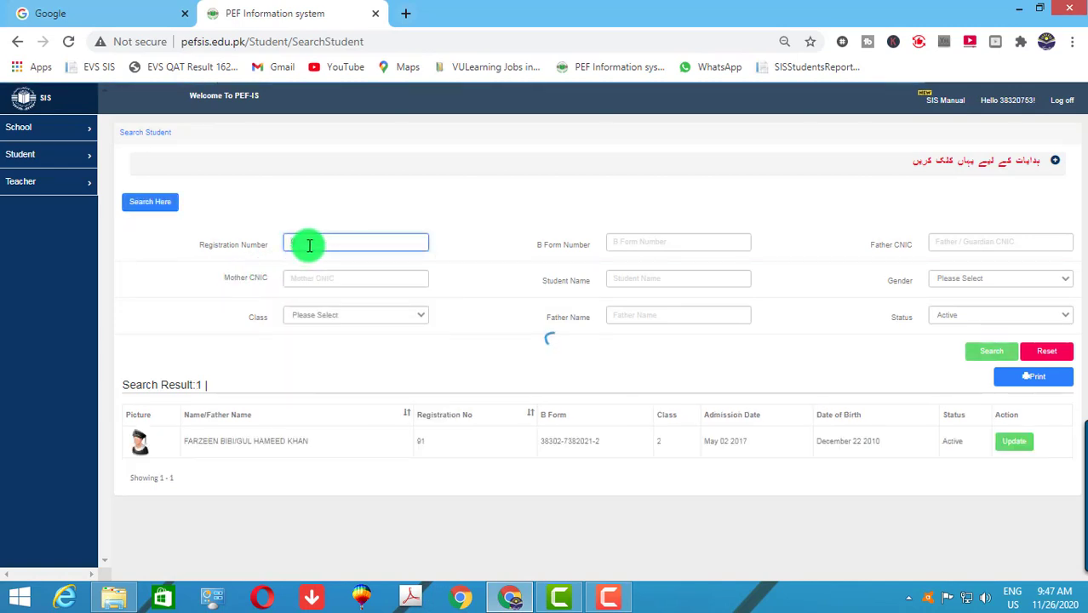
pyautogui.click(1008, 444)
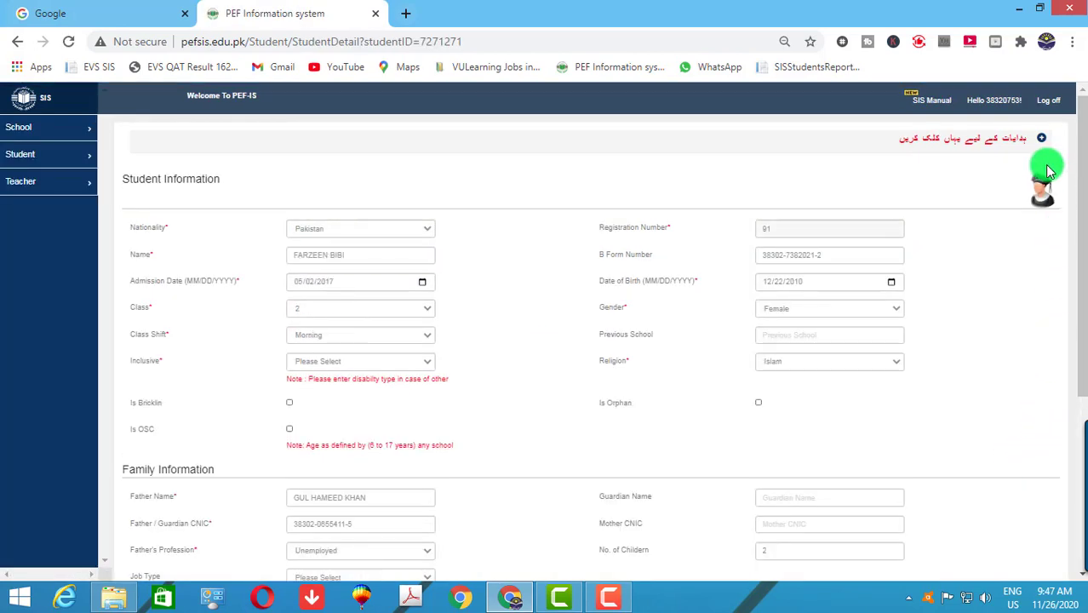
pyautogui.click(1046, 191)
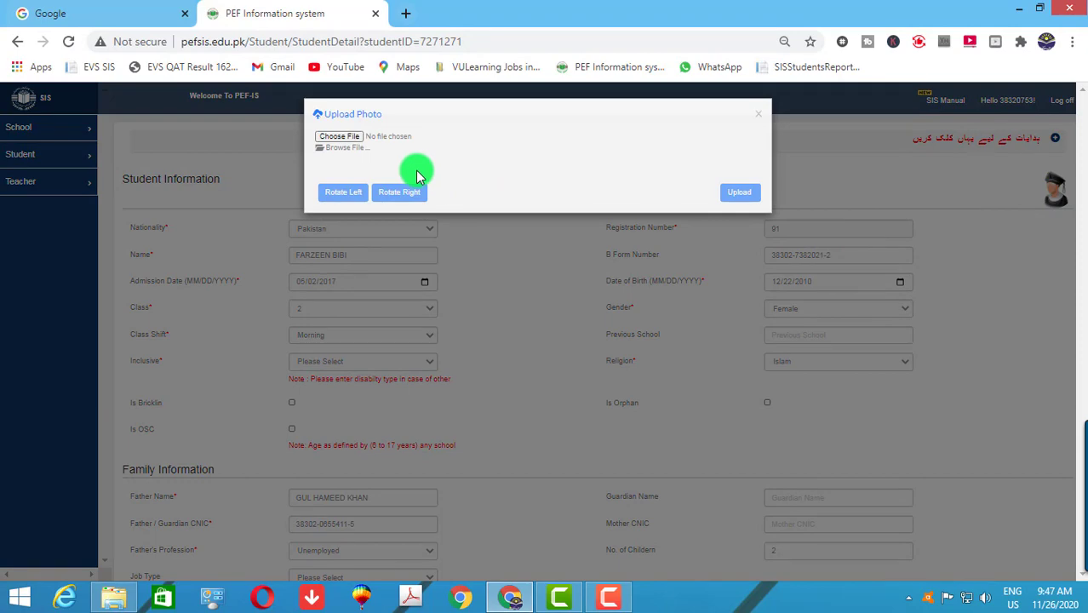
pyautogui.click(349, 135)
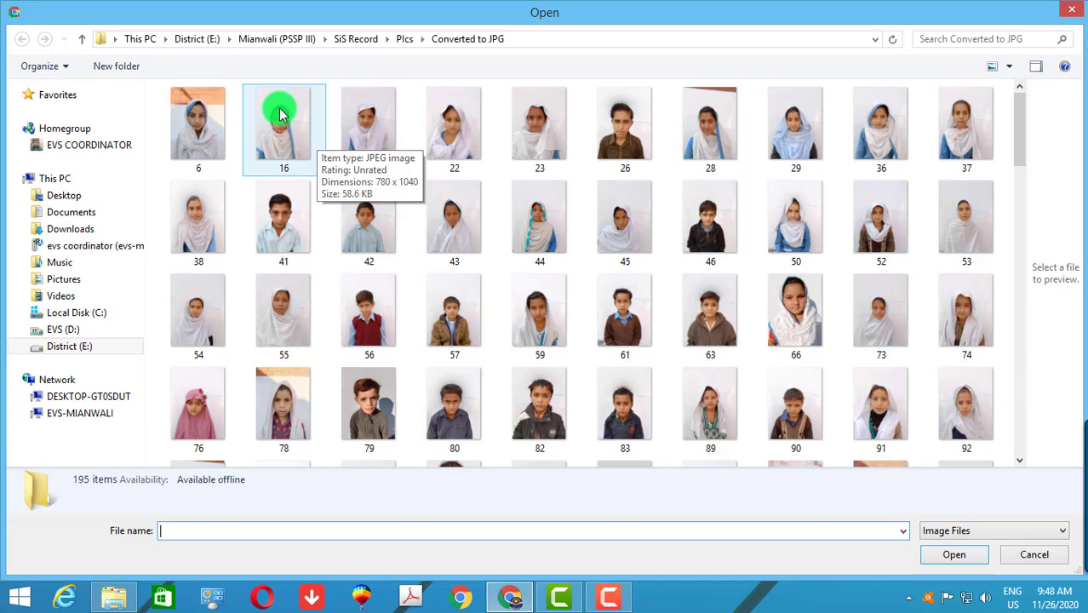
pyautogui.click(366, 149)
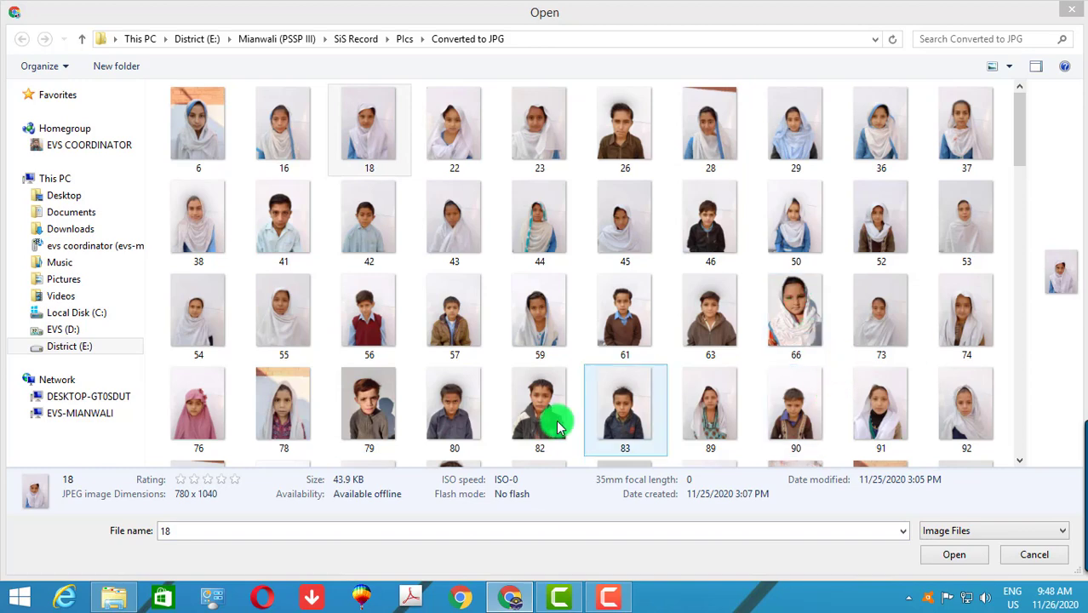
pyautogui.click(879, 428)
pyautogui.click(1072, 10)
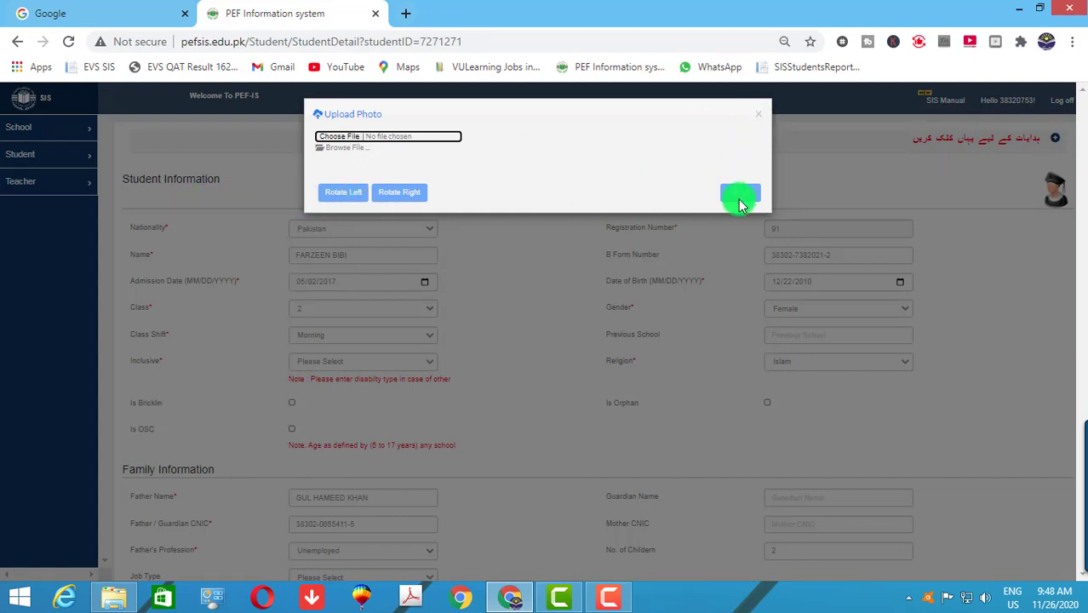
# - Upload picture 91 from the Converted to JPG folder as the student's photo, with the crop area adjusted around the face
pyautogui.click(340, 140)
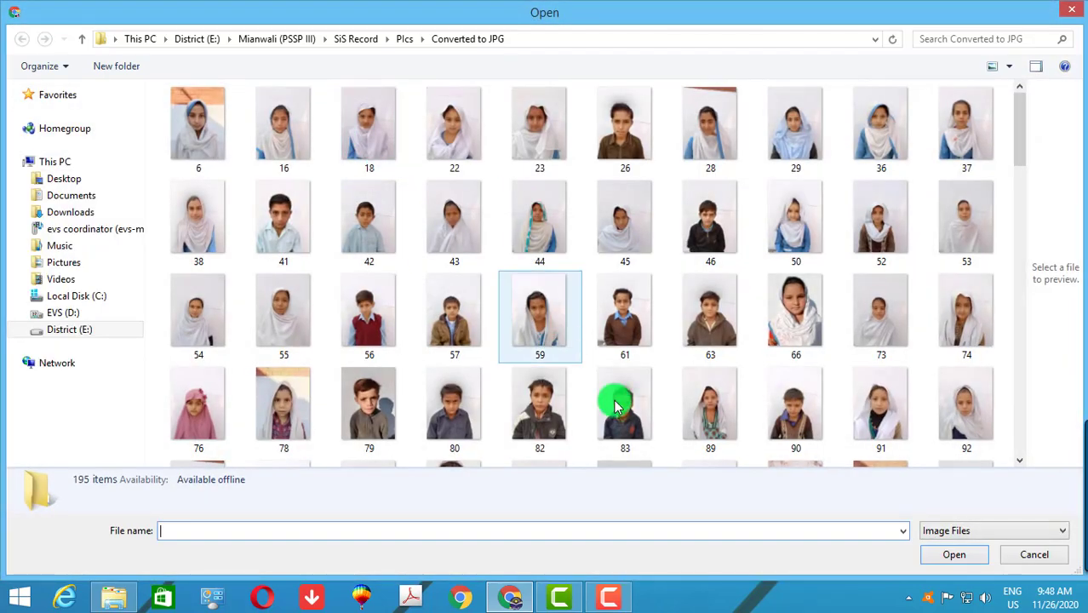
pyautogui.doubleClick(862, 433)
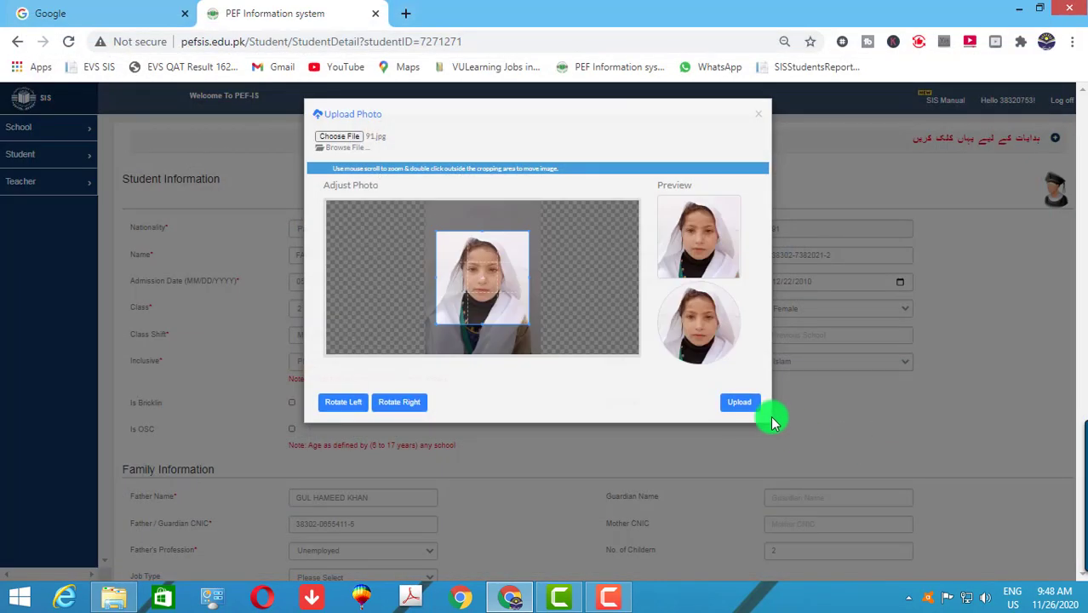
pyautogui.scroll(2, 477, 302)
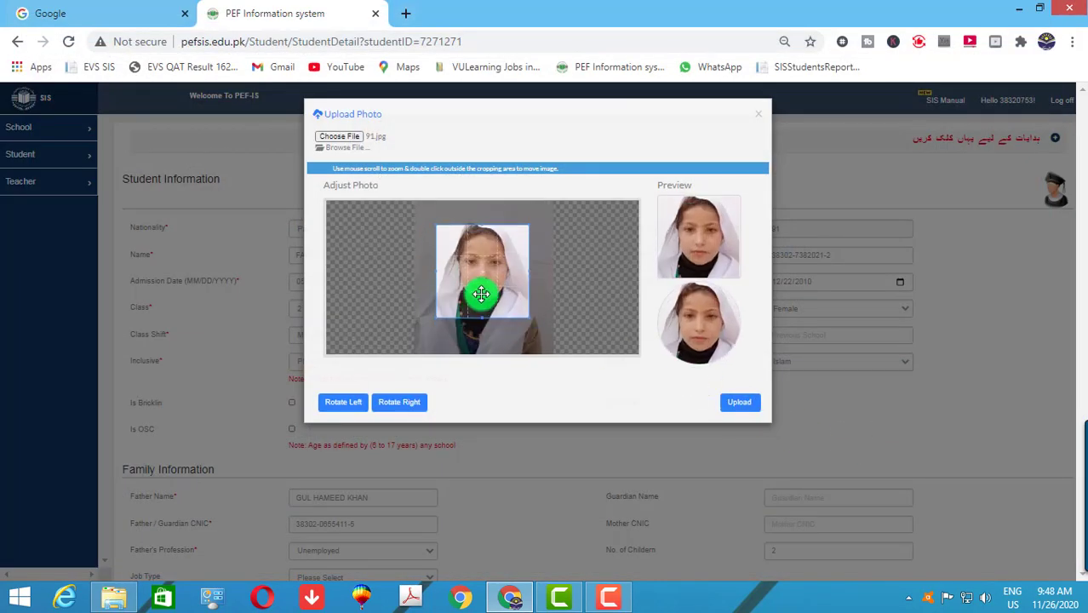
pyautogui.moveTo(478, 298); pyautogui.dragTo(464, 290)
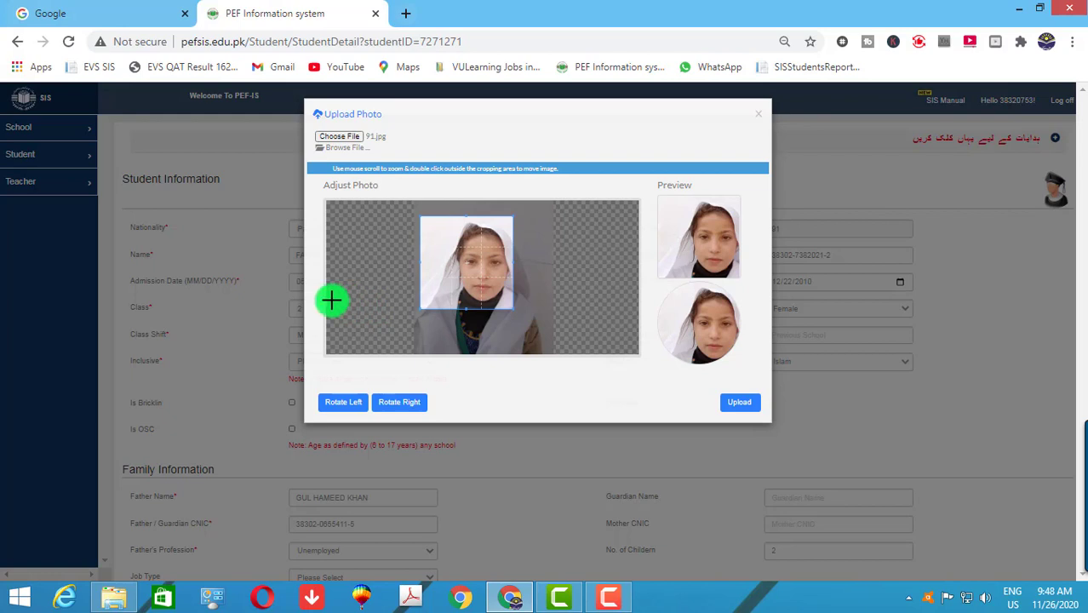
pyautogui.moveTo(489, 304)
pyautogui.mouseDown()
pyautogui.moveTo(518, 306)
pyautogui.moveTo(505, 306)
pyautogui.mouseUp()
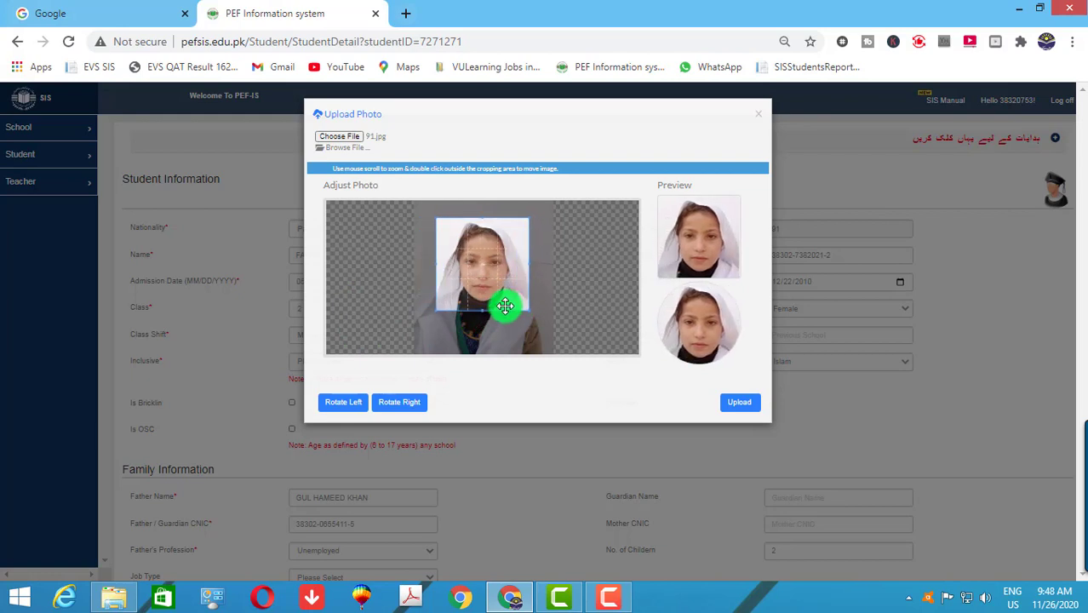
pyautogui.click(750, 405)
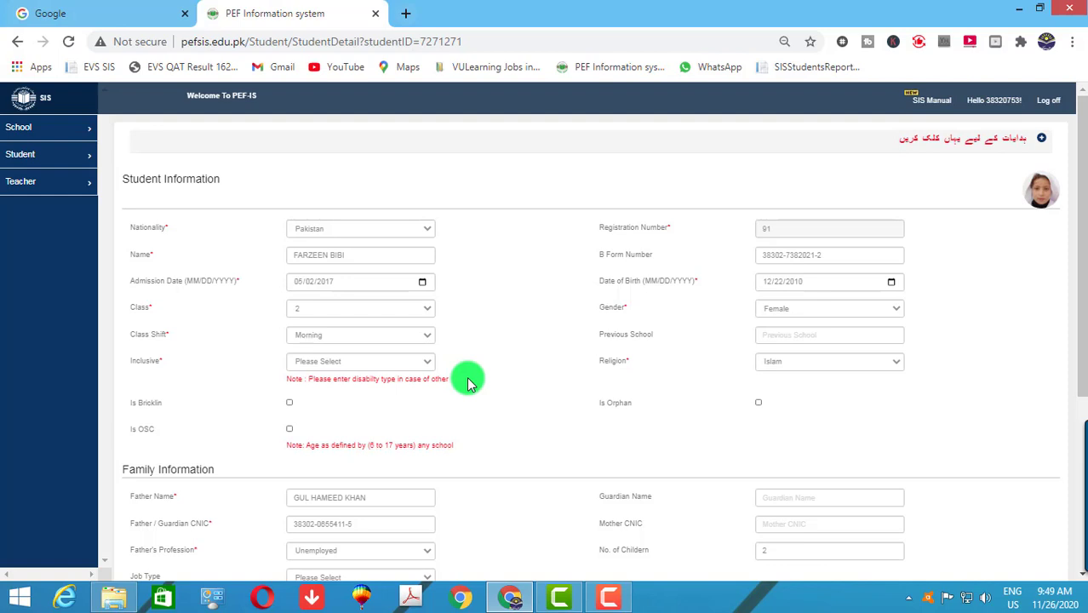
# - Review the profile fields of the student with registration number 91 and save the record
pyautogui.scroll(-5, 467, 431)
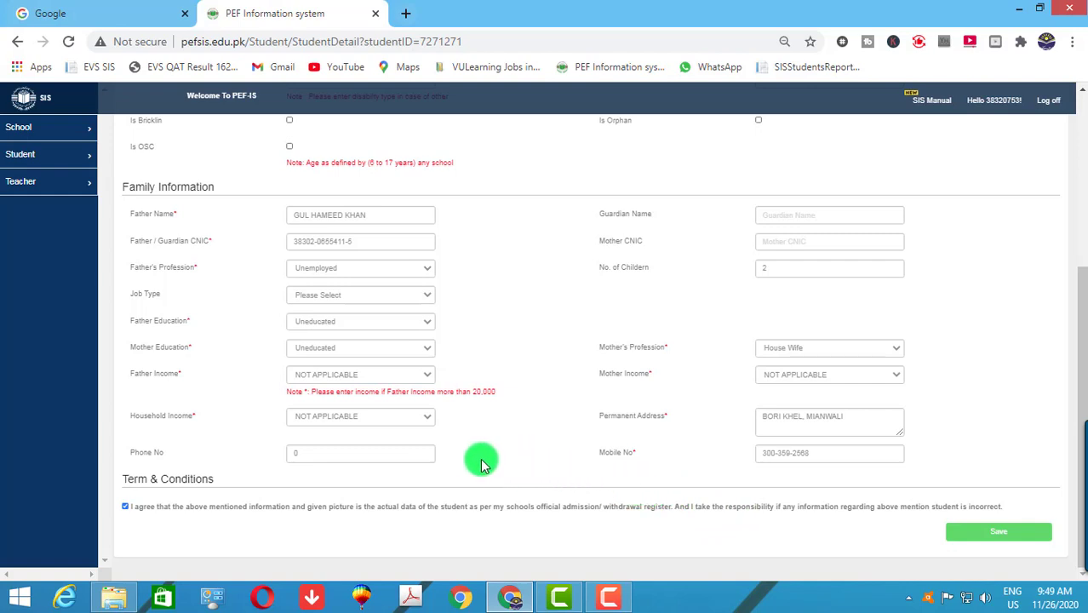
pyautogui.scroll(3, 465, 465)
pyautogui.scroll(1, 465, 466)
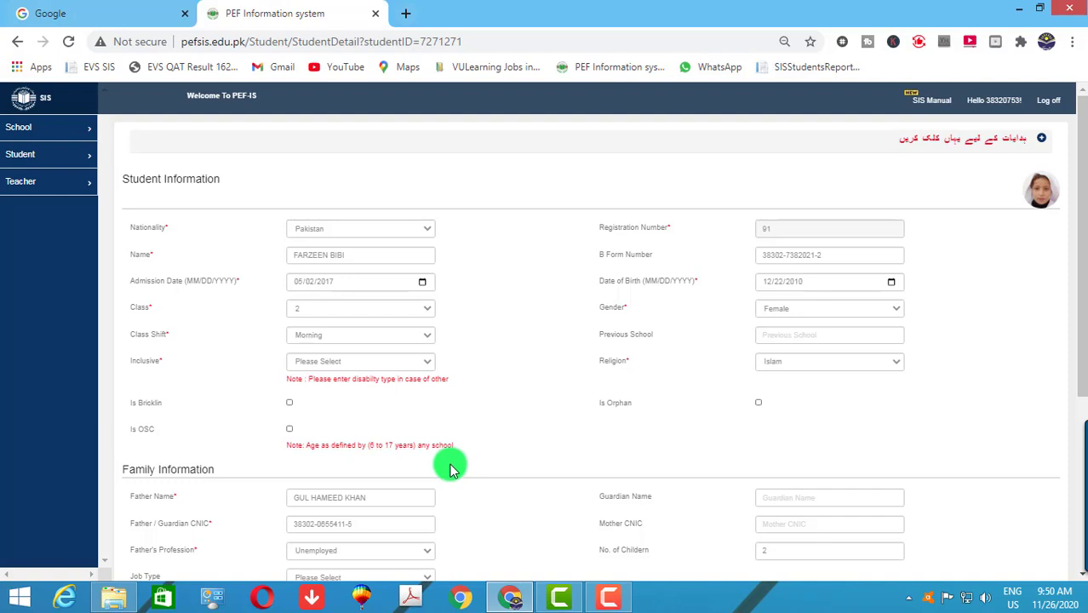
pyautogui.scroll(-4, 468, 481)
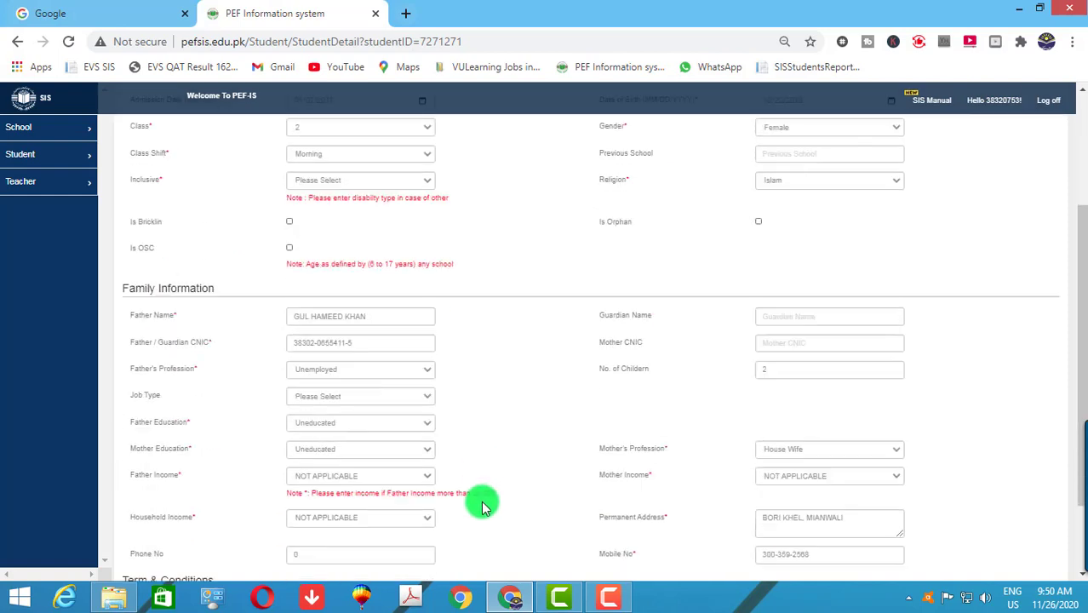
pyautogui.click(975, 536)
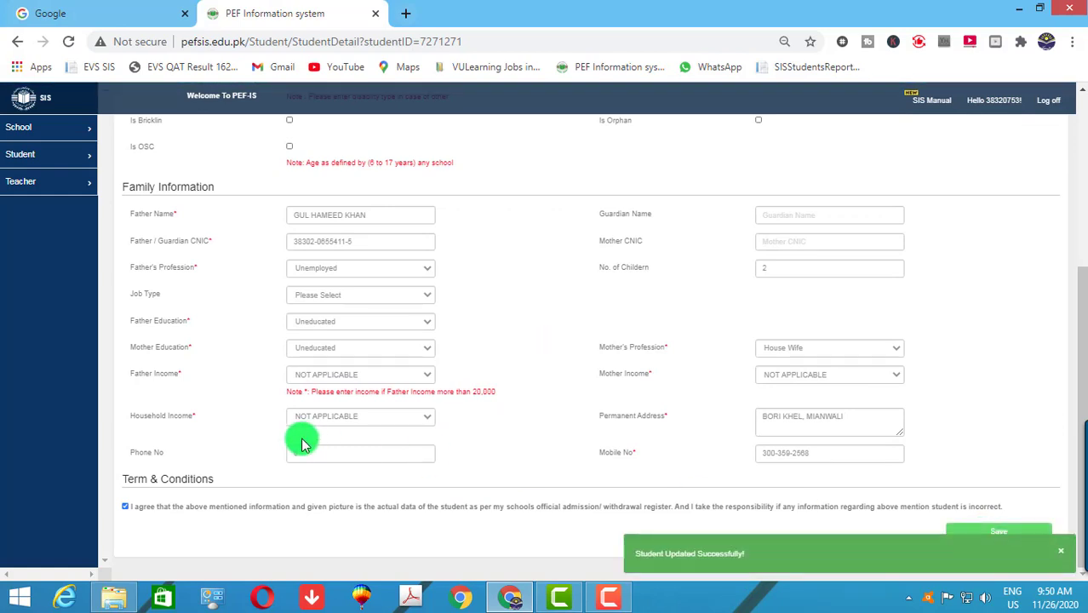
# - Check which picture number follows 91 in the Converted to JPG folder, and return to the student's record
pyautogui.scroll(4, 340, 381)
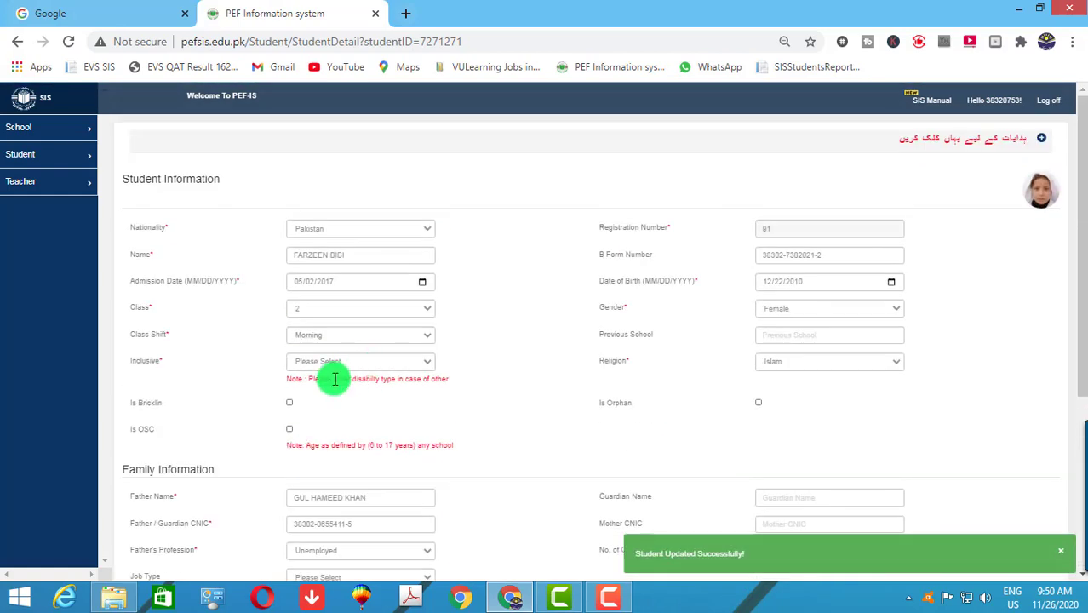
pyautogui.click(134, 603)
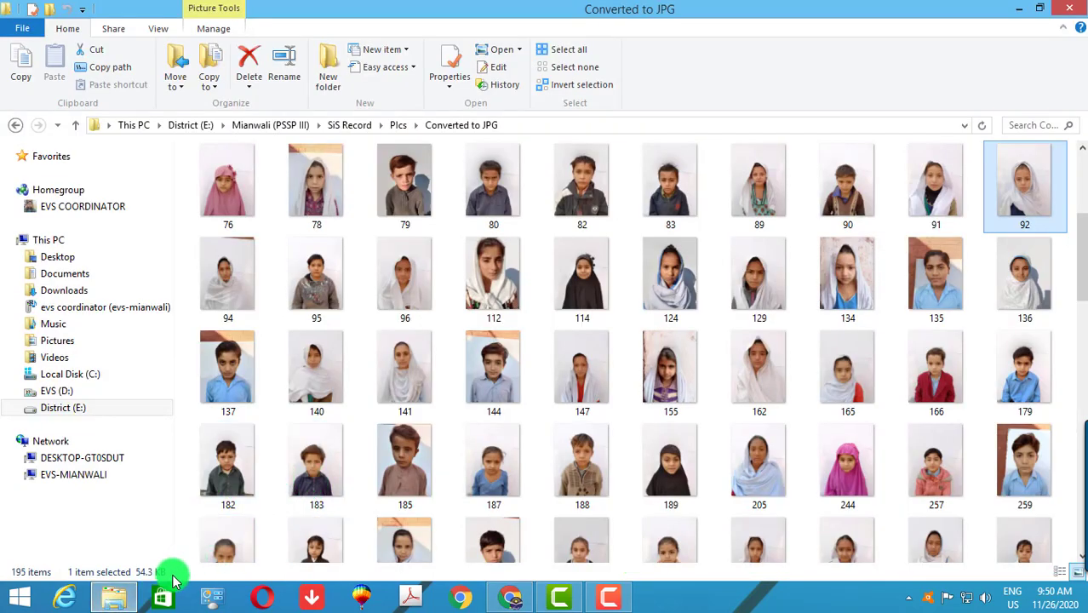
pyautogui.click(118, 603)
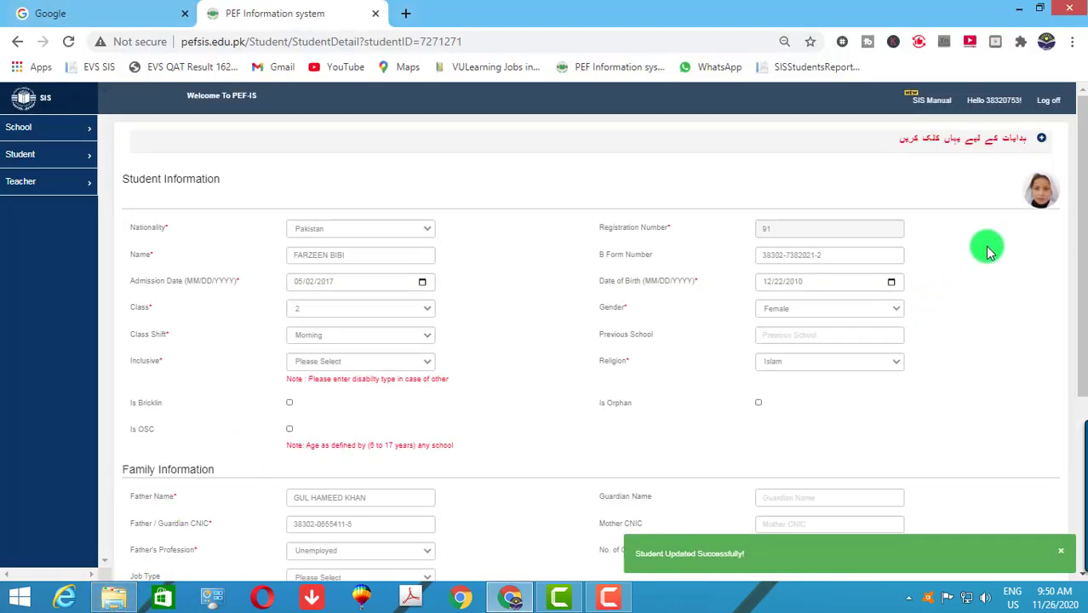
pyautogui.click(1041, 197)
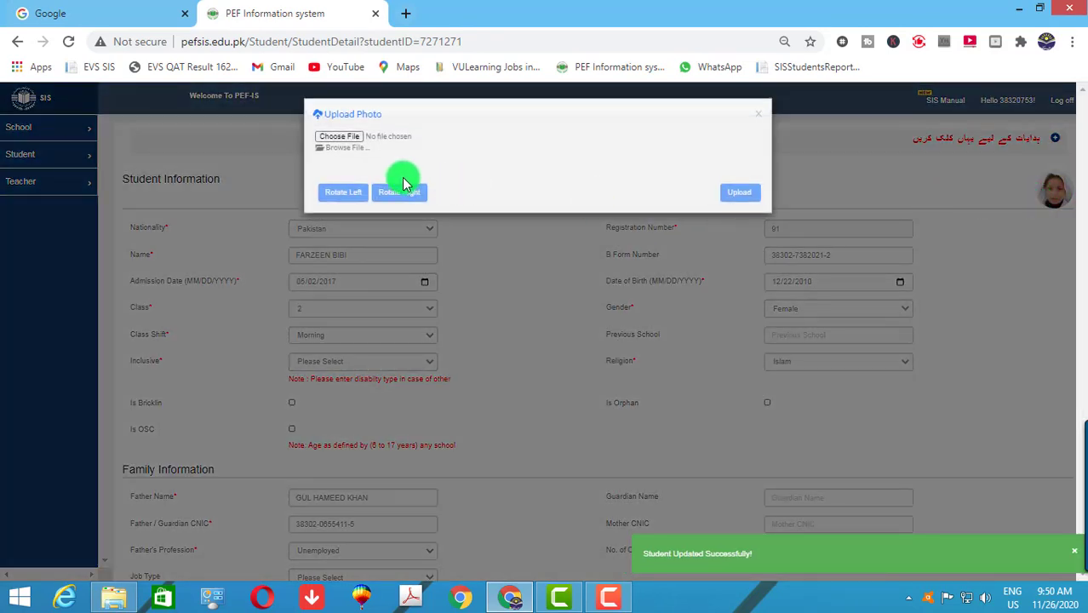
pyautogui.click(338, 143)
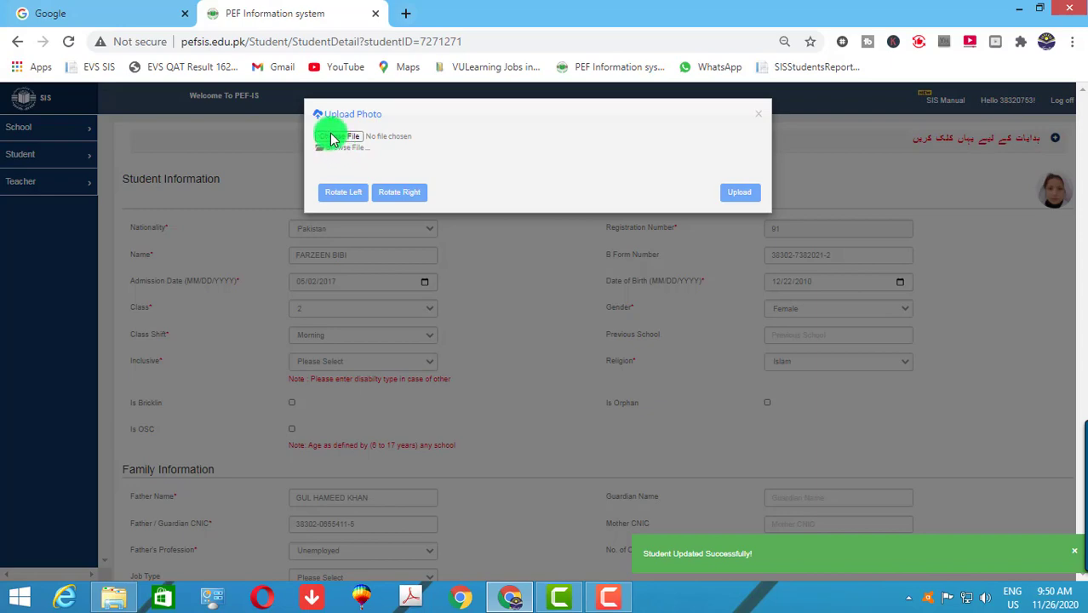
pyautogui.click(332, 139)
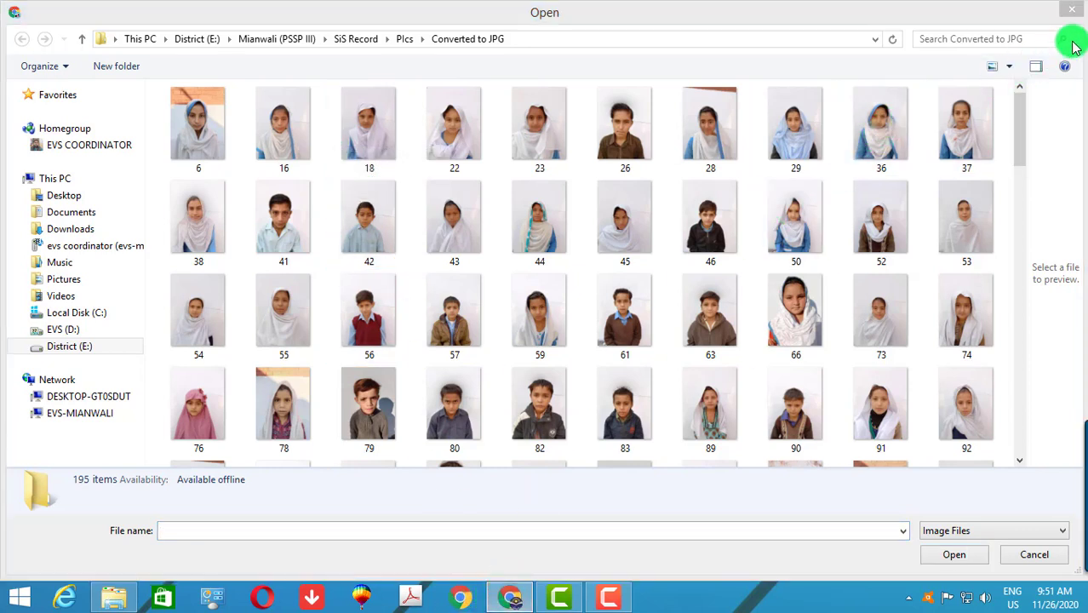
pyautogui.click(1072, 9)
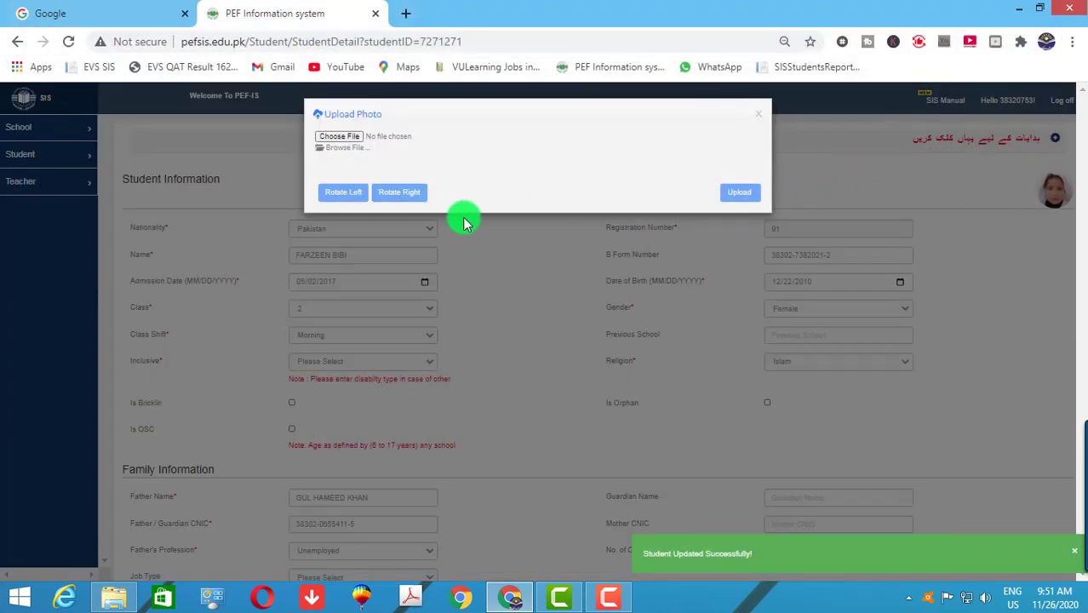
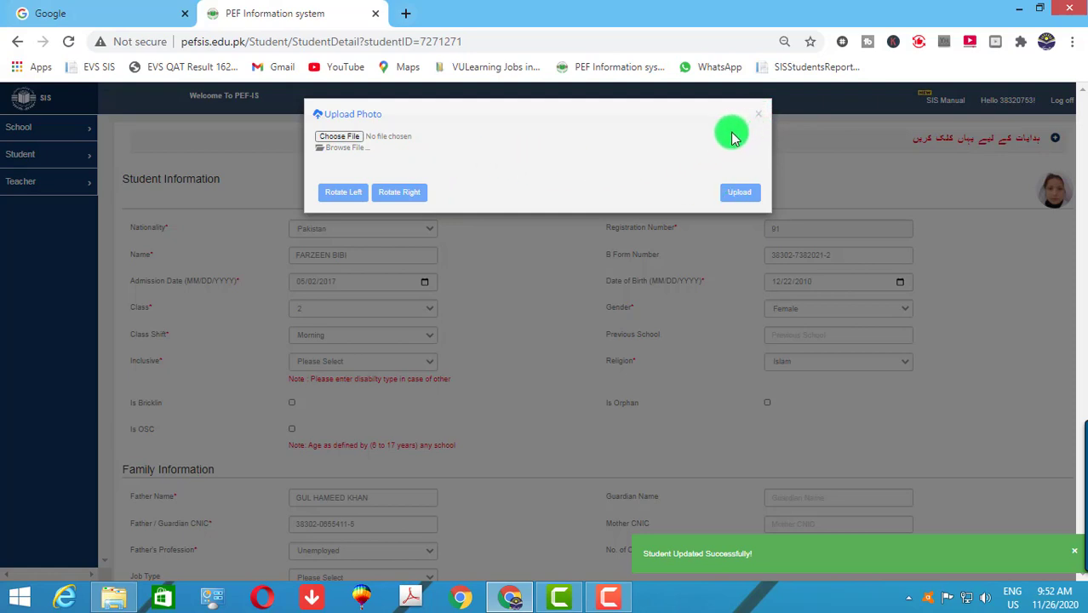
pyautogui.click(873, 290)
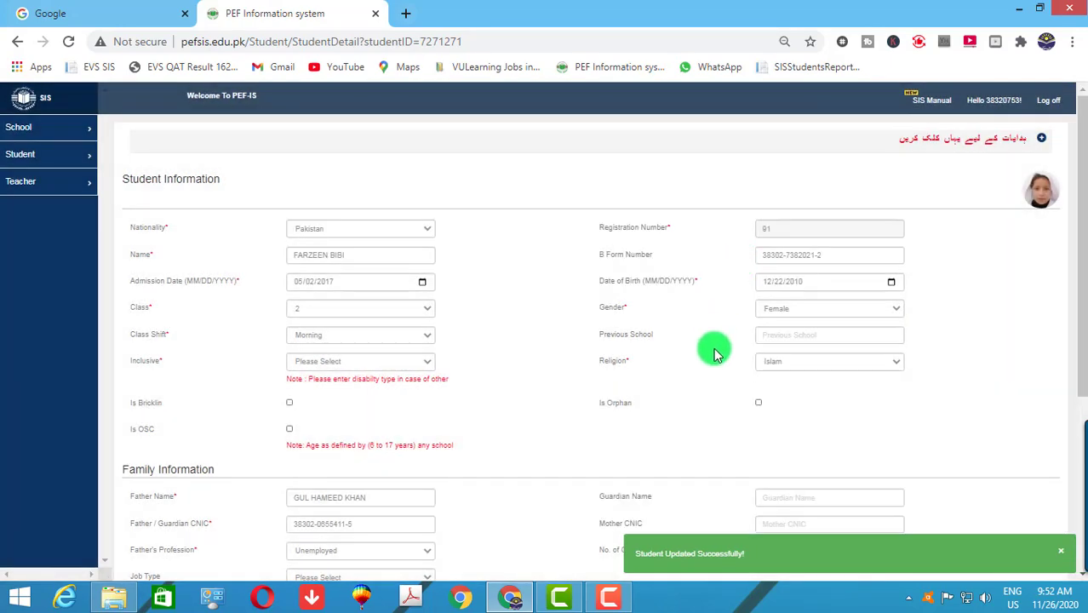
pyautogui.scroll(-3, 714, 354)
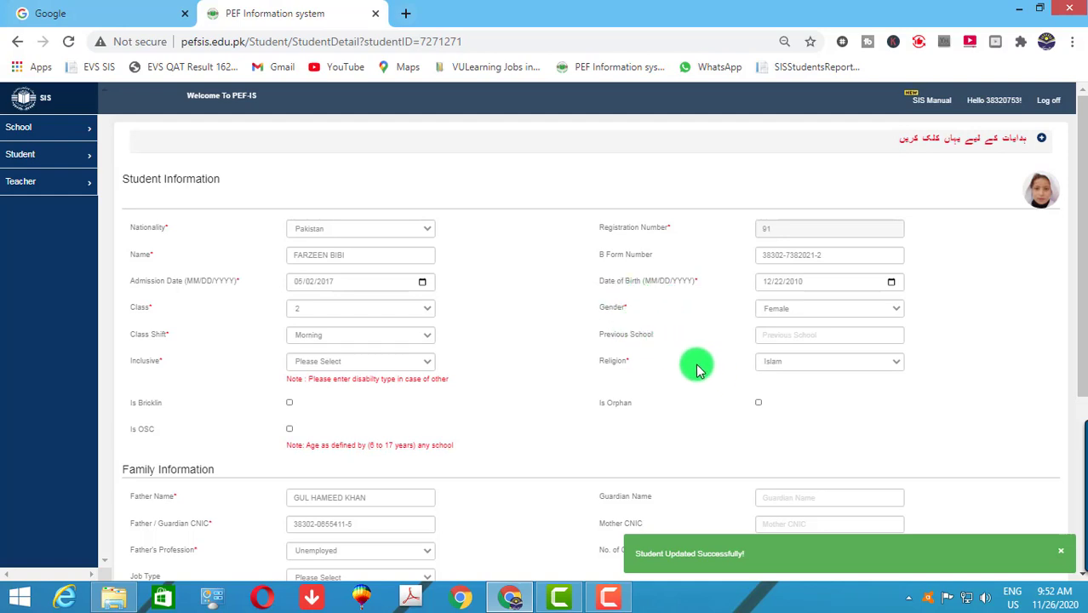
pyautogui.scroll(-3, 699, 361)
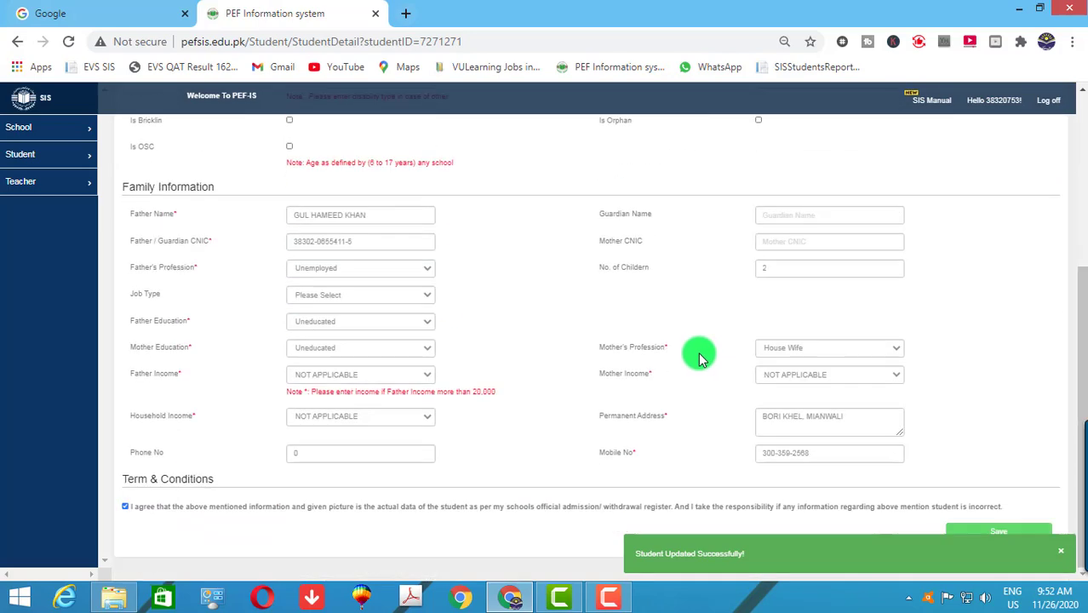
pyautogui.scroll(3, 698, 357)
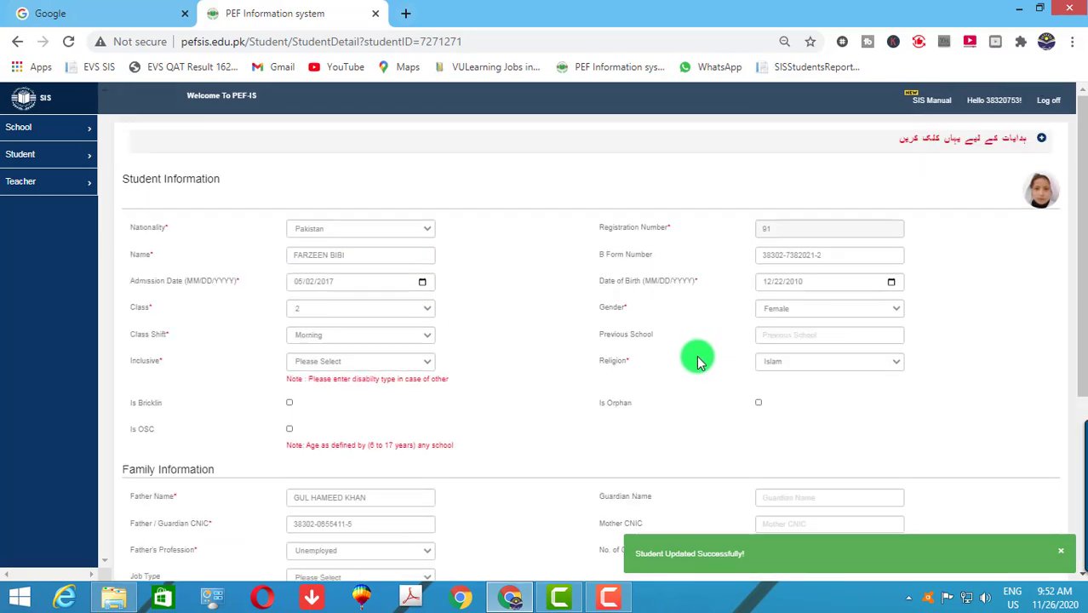
pyautogui.scroll(-1, 696, 360)
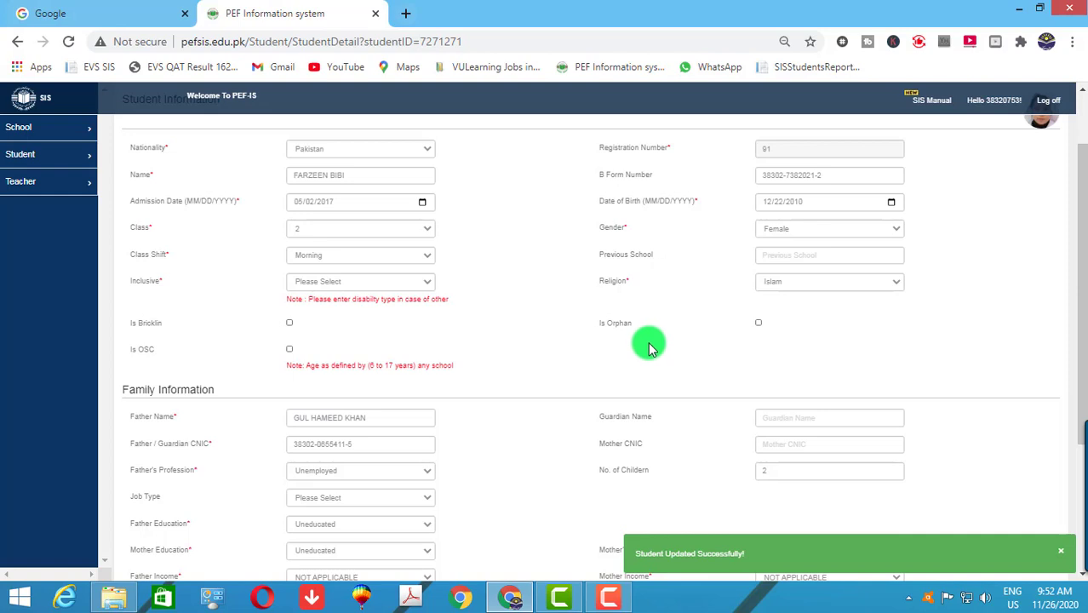
pyautogui.scroll(2, 679, 349)
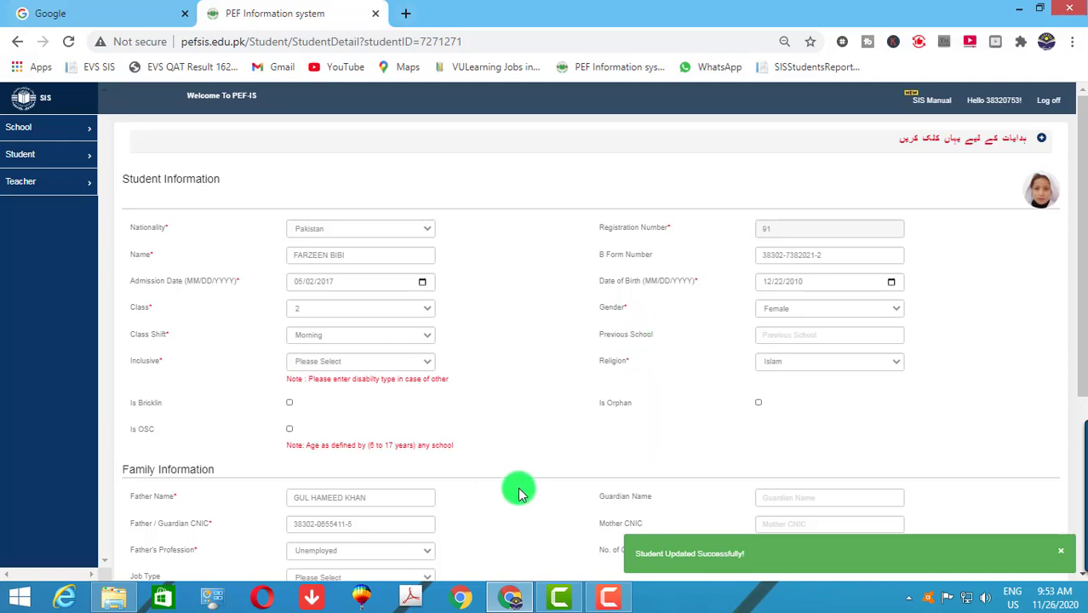
# - Look up the next picture number in the Converted to JPG folder again, and go back to the student search page
pyautogui.click(100, 602)
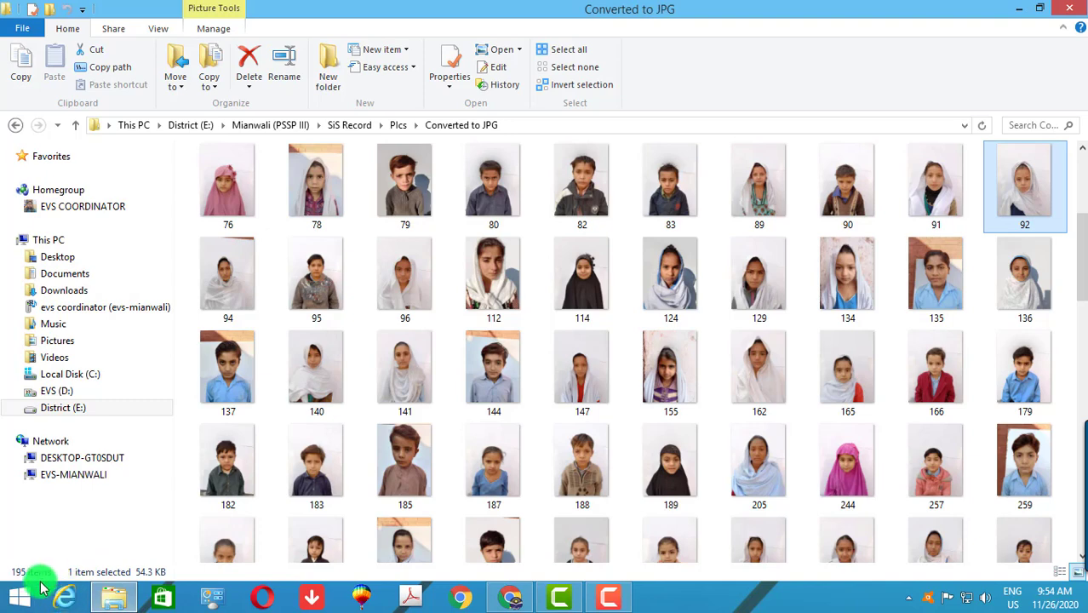
pyautogui.click(504, 596)
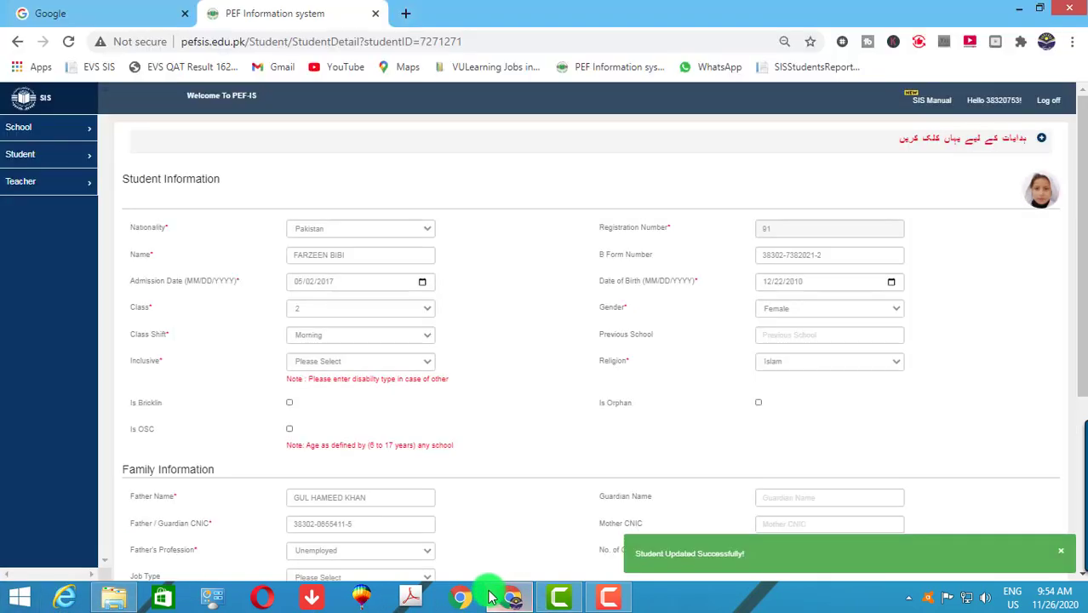
pyautogui.click(13, 159)
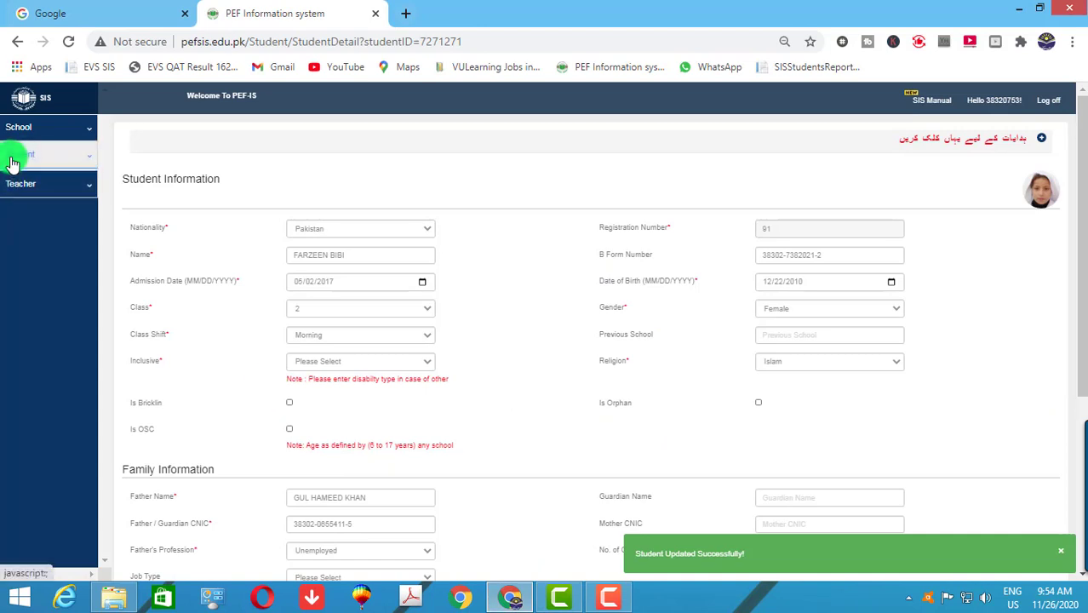
pyautogui.click(30, 197)
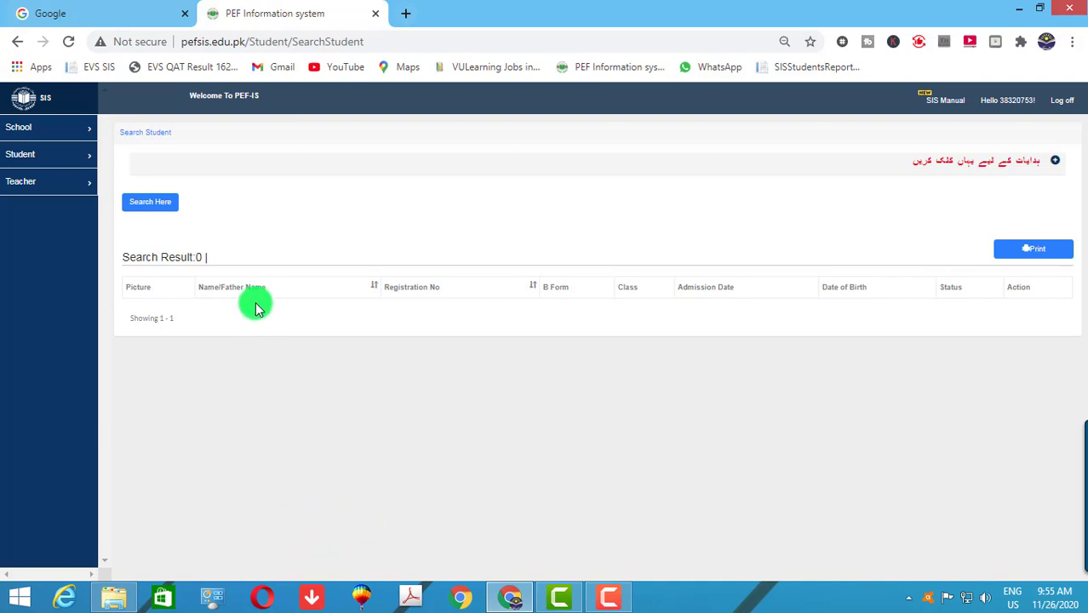
# - Search for registration number 92, and open that student's record for updating
pyautogui.click(149, 204)
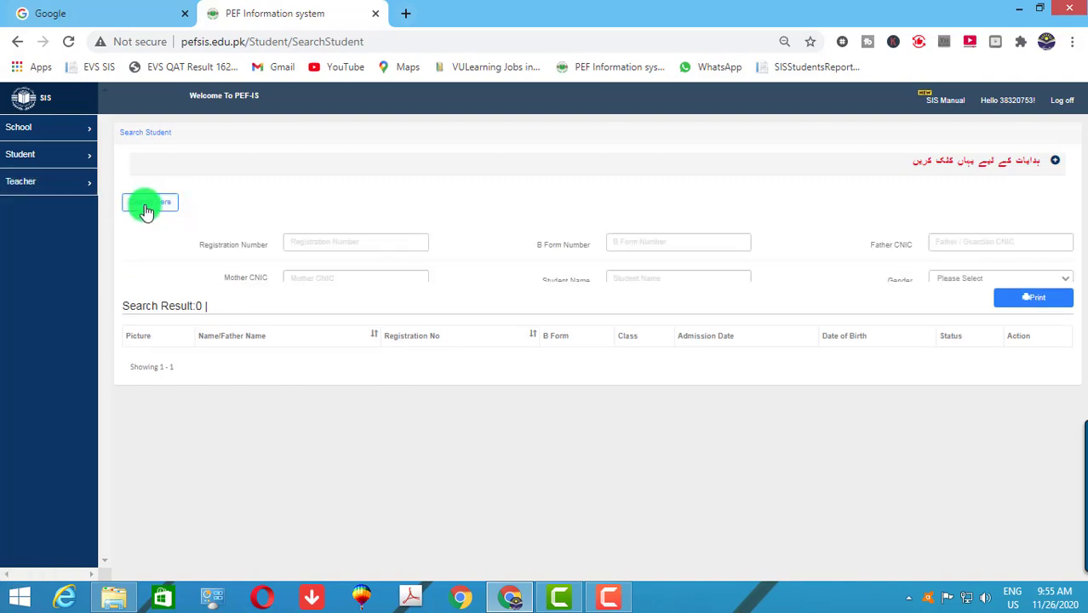
pyautogui.click(305, 241)
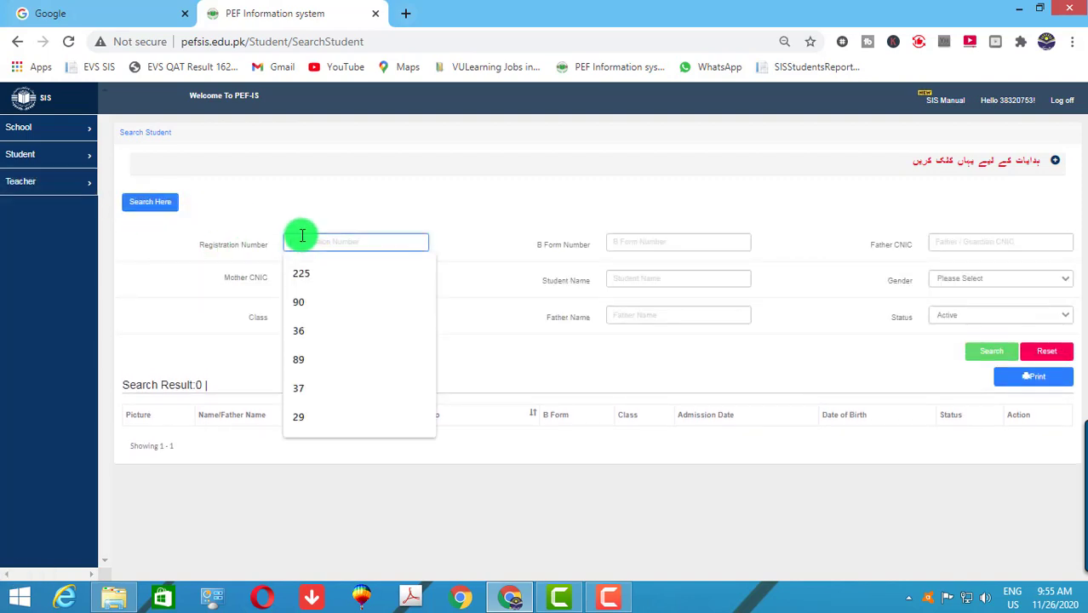
pyautogui.write('92')
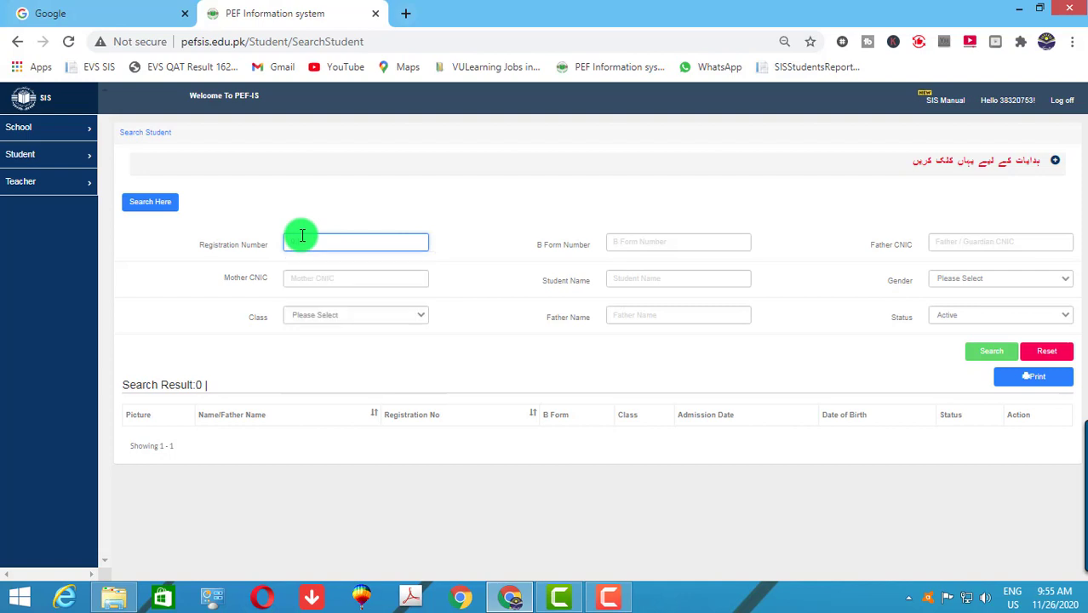
pyautogui.press('Return')
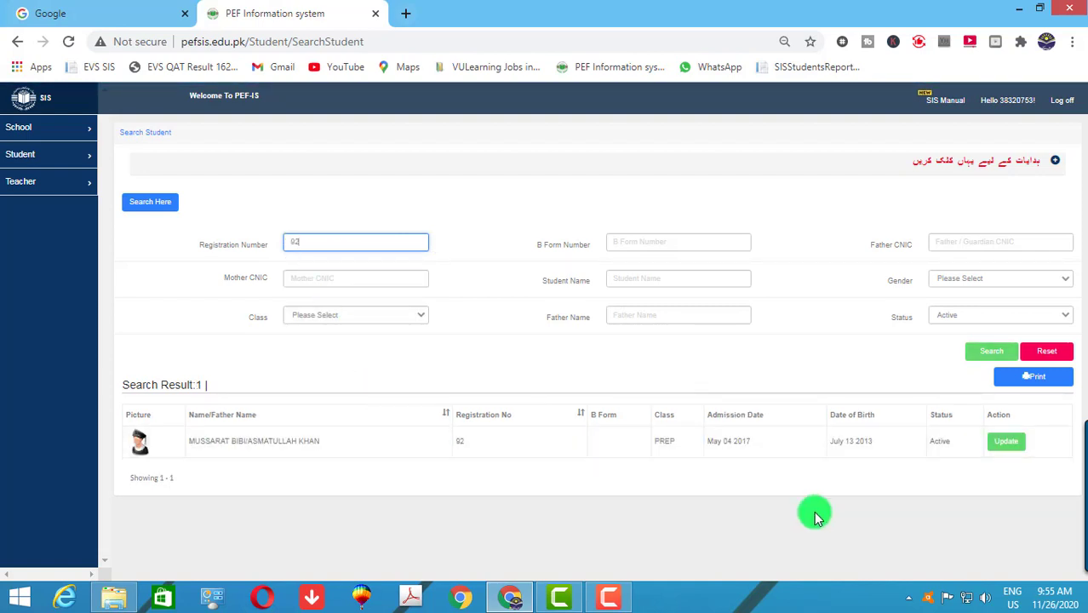
pyautogui.click(1007, 454)
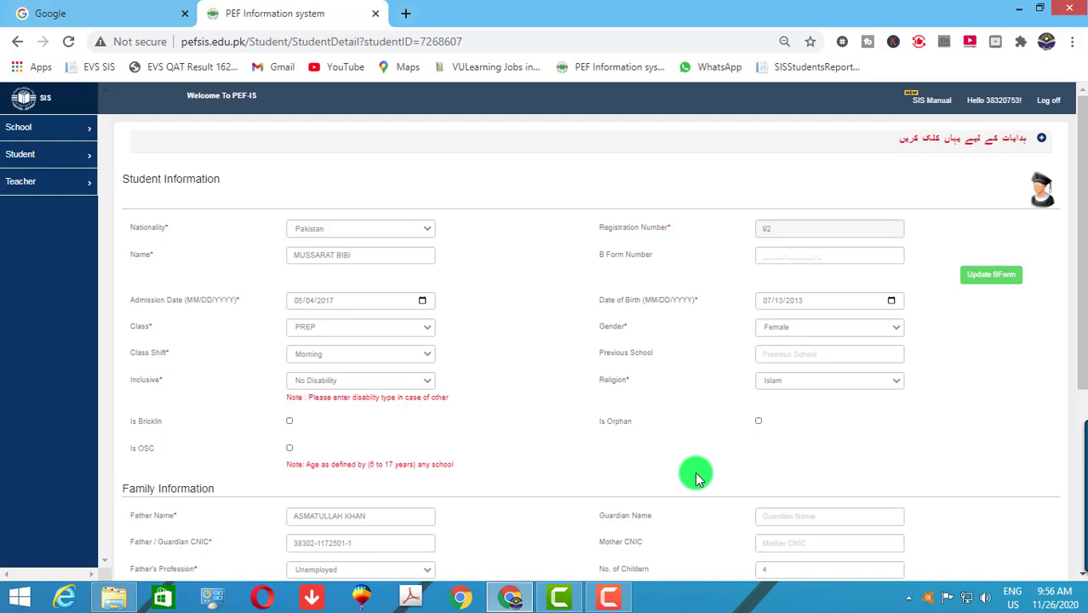
# - Check which picture number follows 92 in the Converted to JPG folder, and return to the student's record
pyautogui.click(817, 257)
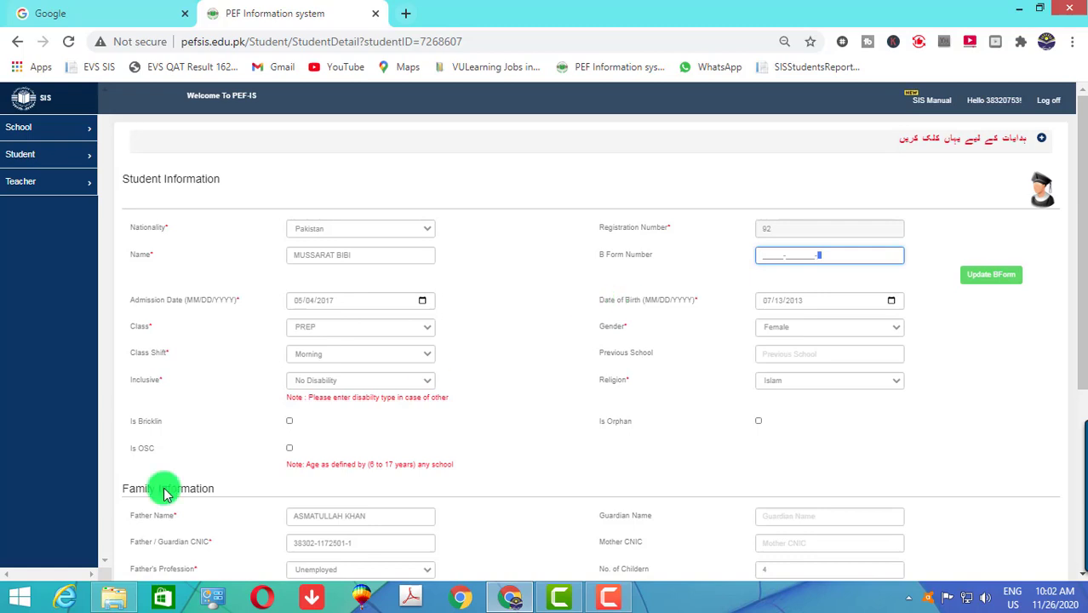
pyautogui.click(118, 600)
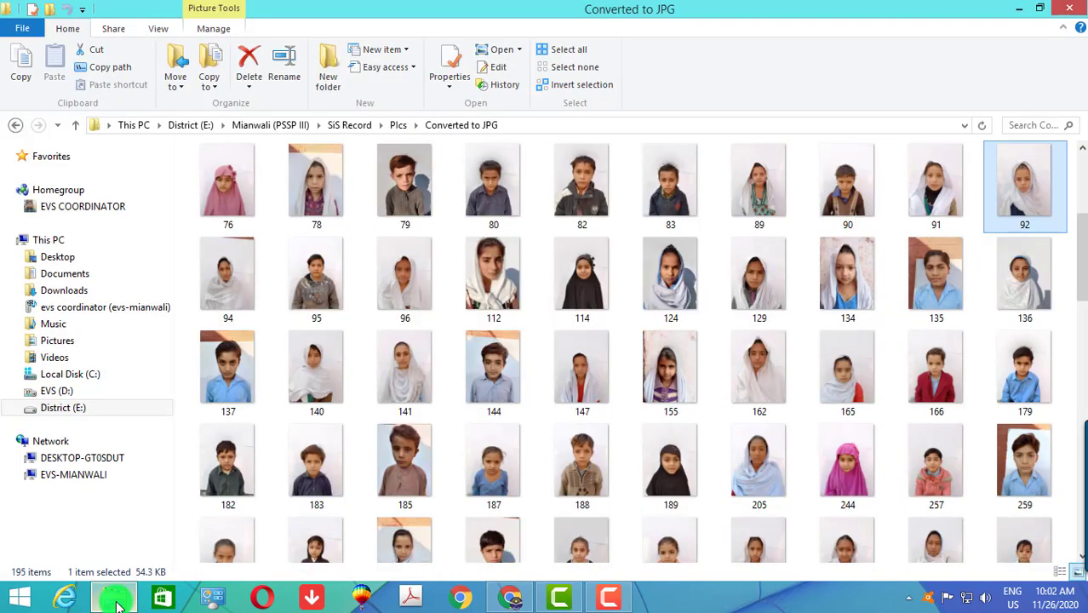
pyautogui.click(118, 600)
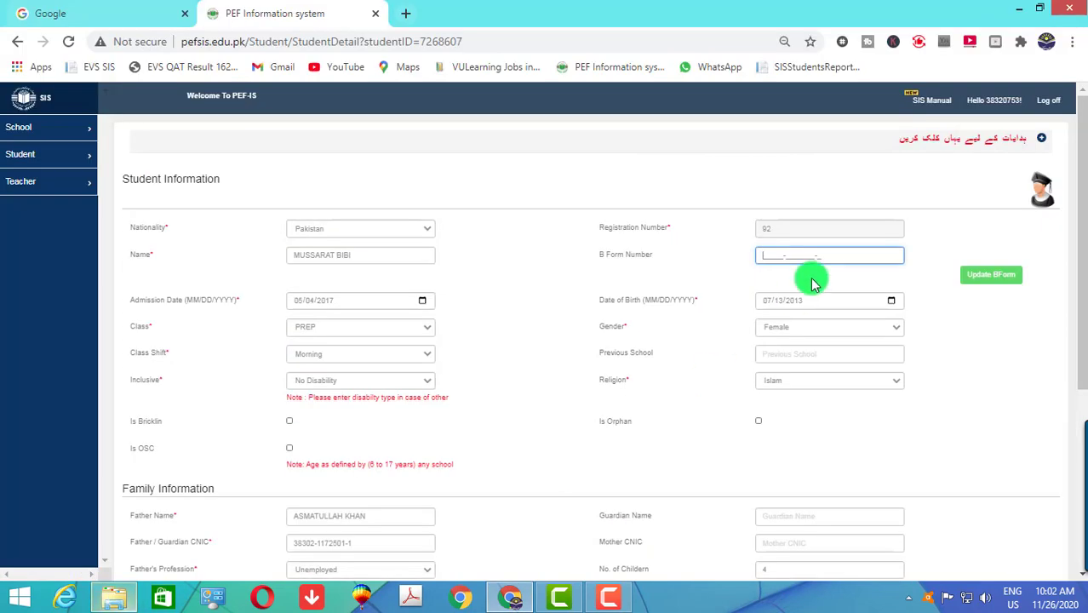
# - Search the students for registration number 94, and open that student's record for updating
pyautogui.click(29, 157)
pyautogui.click(44, 203)
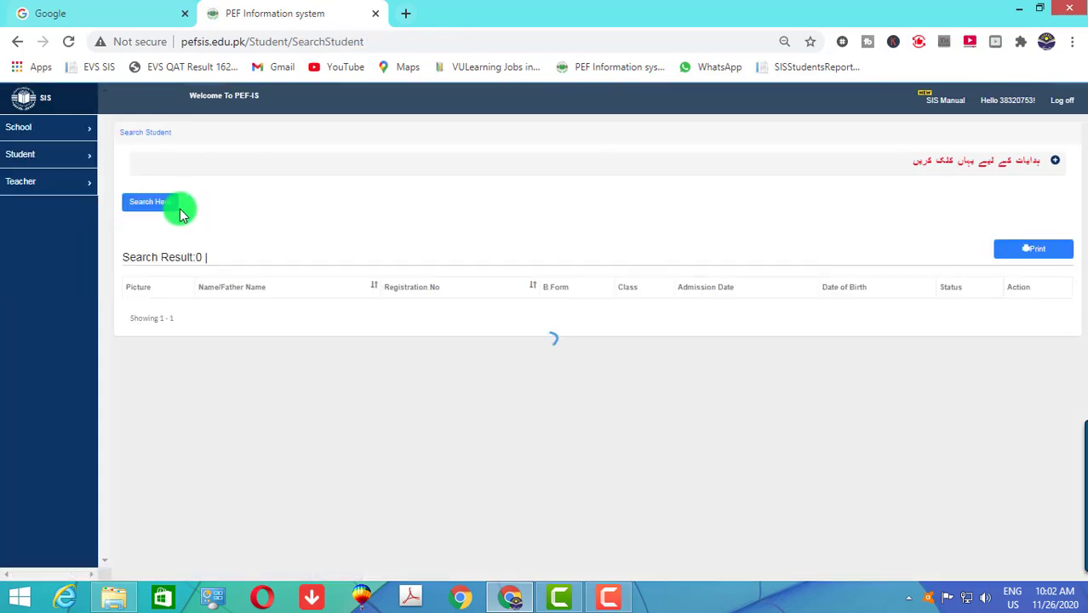
pyautogui.click(163, 211)
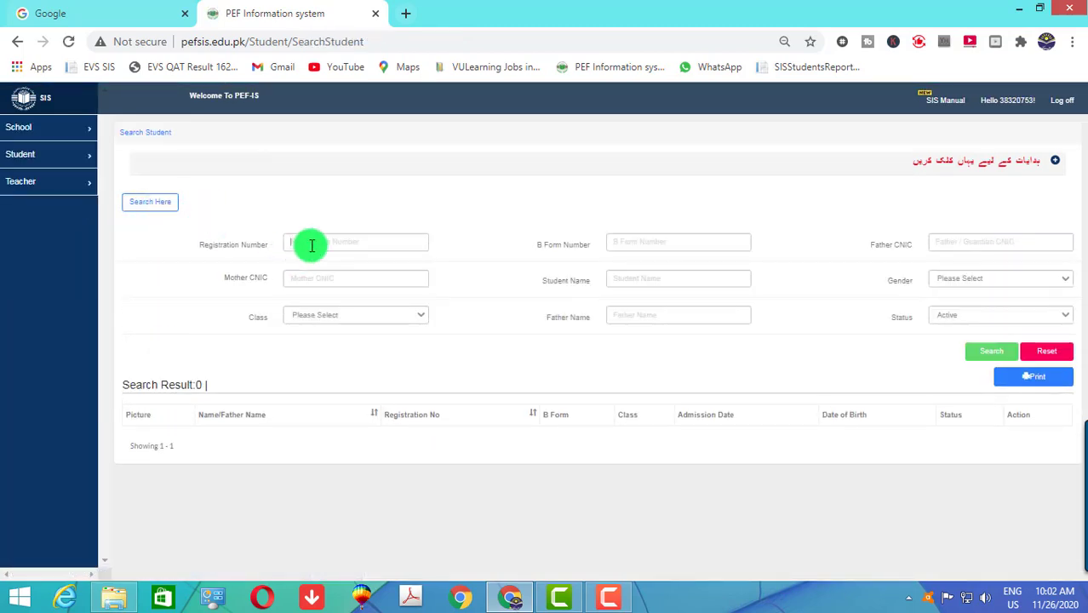
pyautogui.click(312, 245)
pyautogui.write('94')
pyautogui.press('Return')
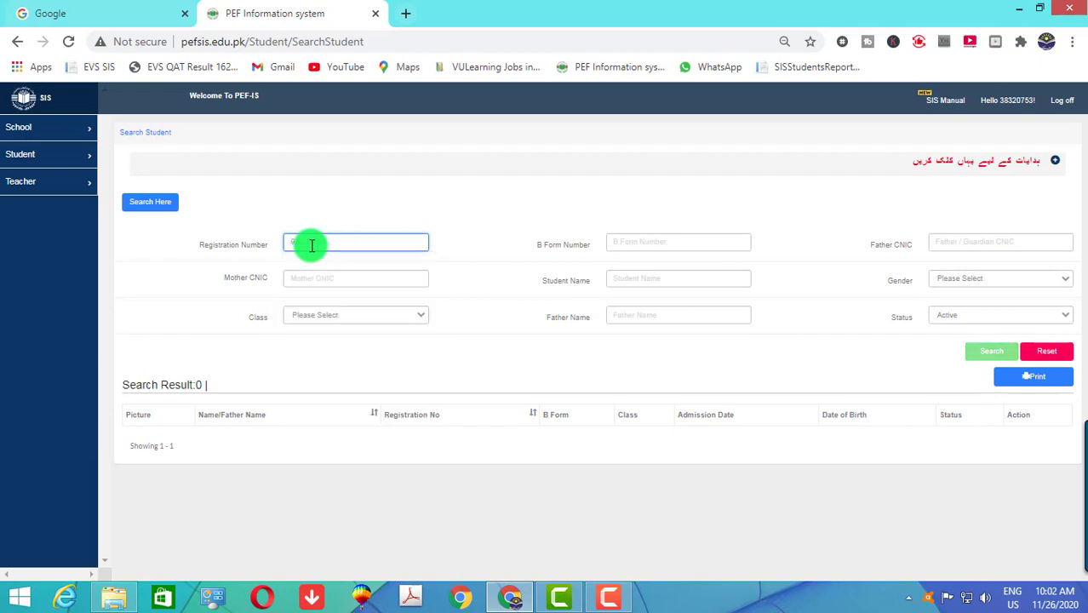
pyautogui.click(1020, 443)
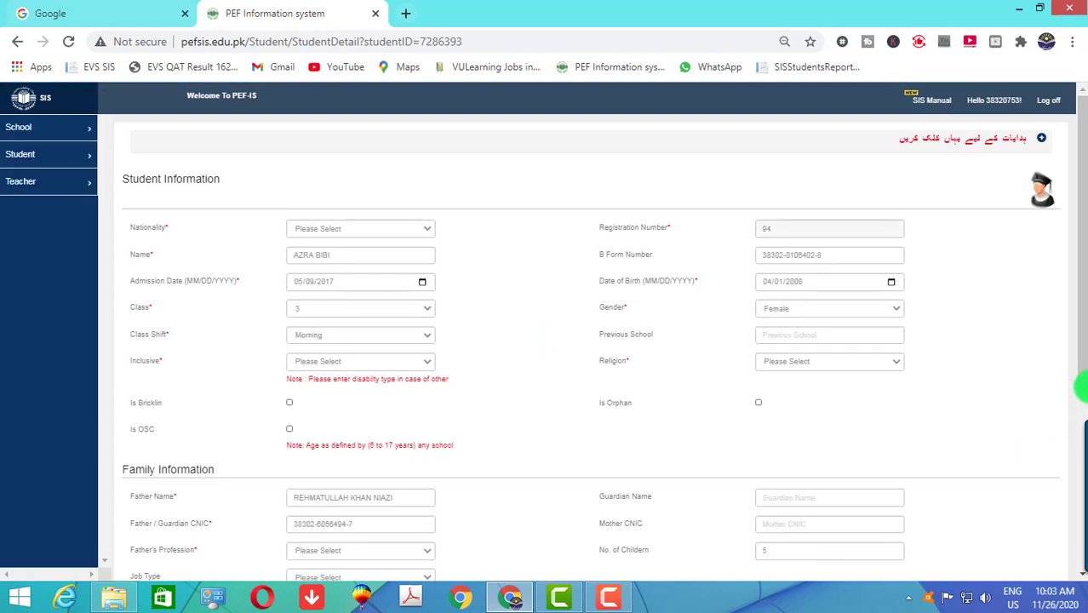
# - Cut and re-enter the student's existing B form number, setting the nationality to Pakistan and the religion to Islam
pyautogui.moveTo(834, 254); pyautogui.dragTo(738, 259)
pyautogui.hotkey('ctrl', 'c')
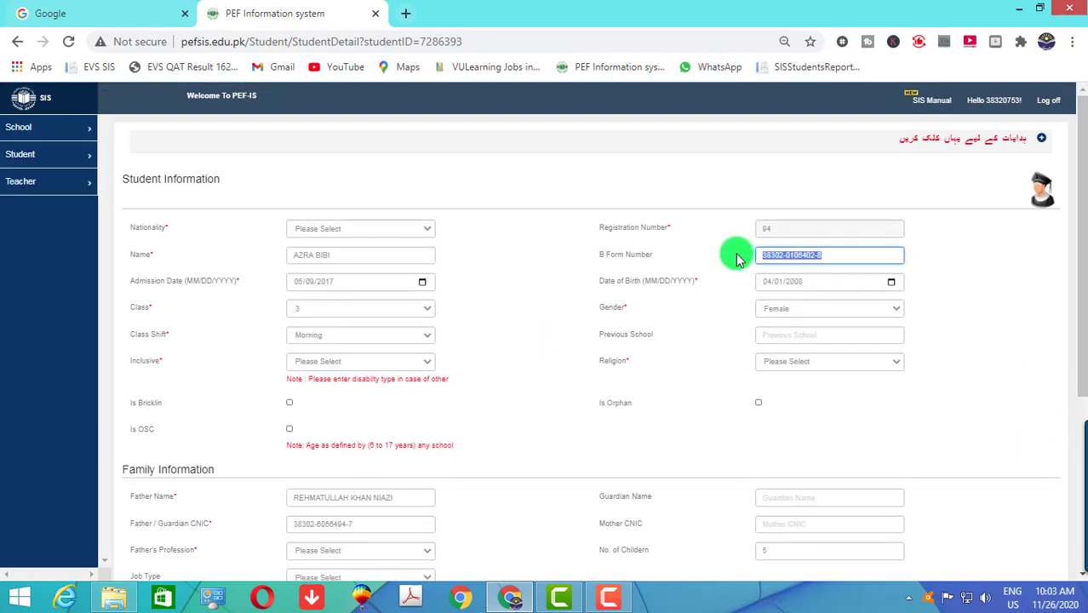
pyautogui.press('Delete')
pyautogui.click(339, 227)
pyautogui.click(344, 251)
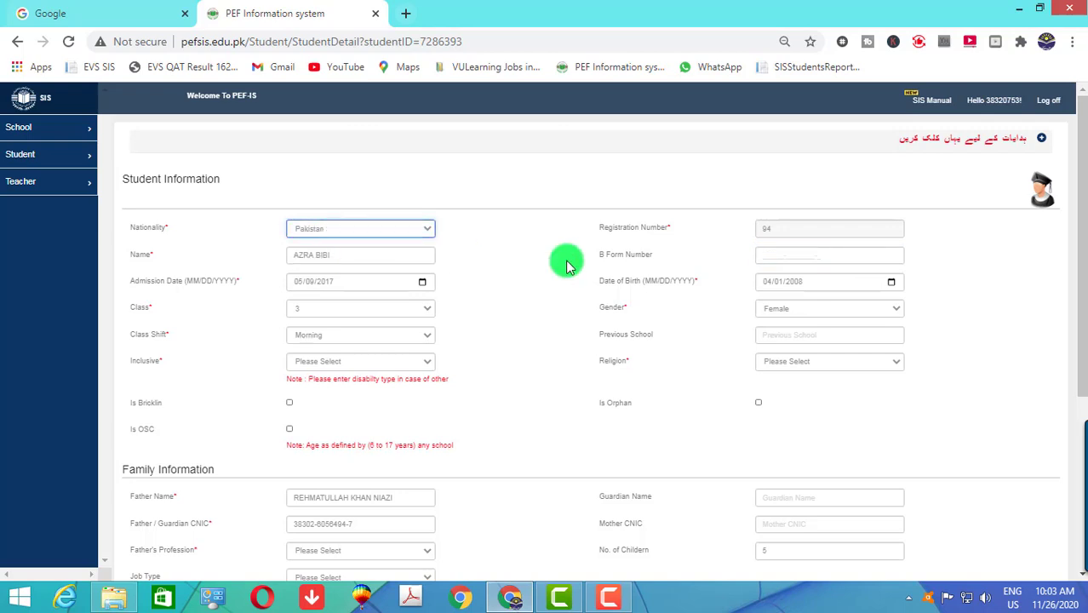
pyautogui.click(765, 262)
pyautogui.hotkey('ctrl', 'v')
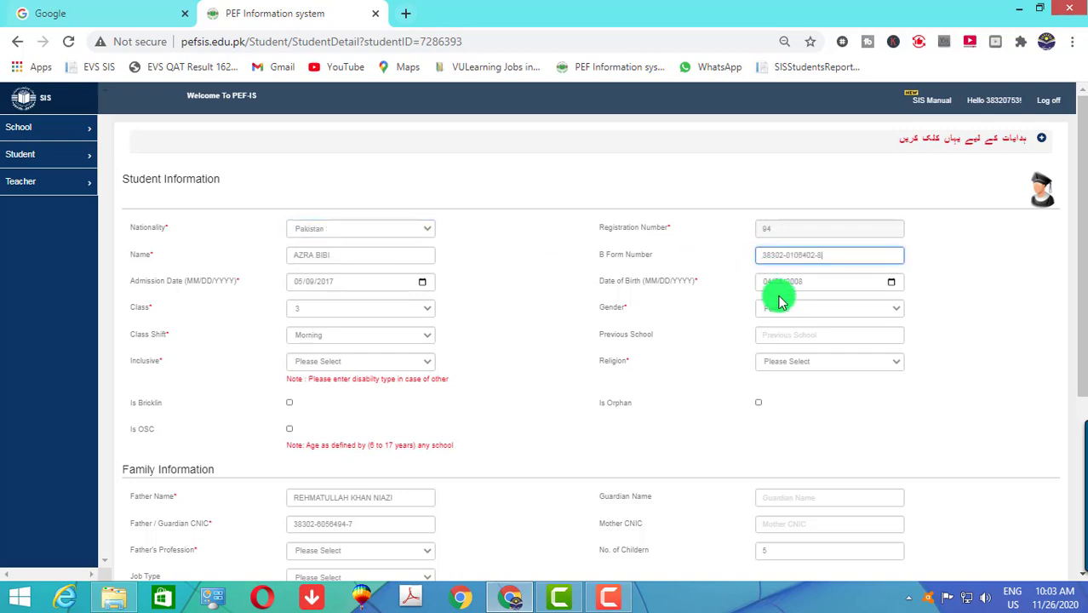
pyautogui.click(794, 361)
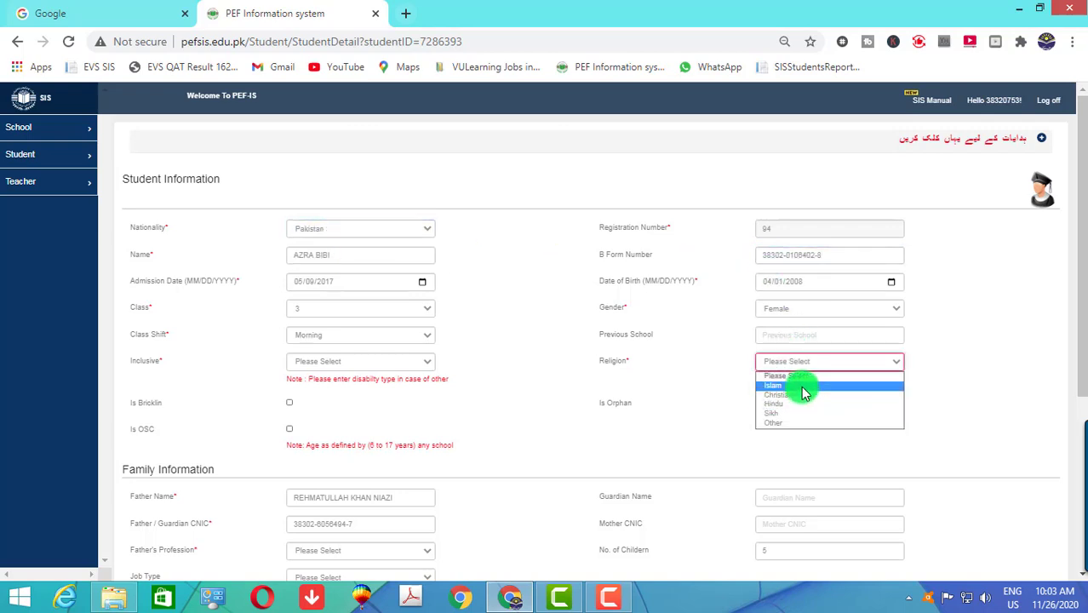
pyautogui.click(801, 386)
# - Choose picture 94 from the Converted to JPG folder as the student's photo
pyautogui.click(1040, 193)
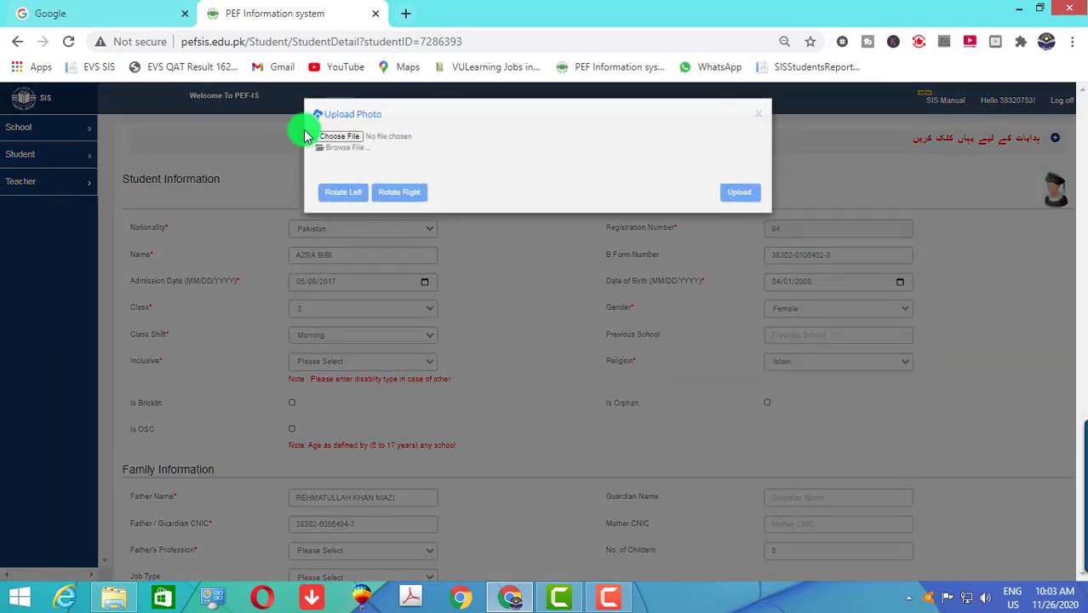
pyautogui.click(337, 136)
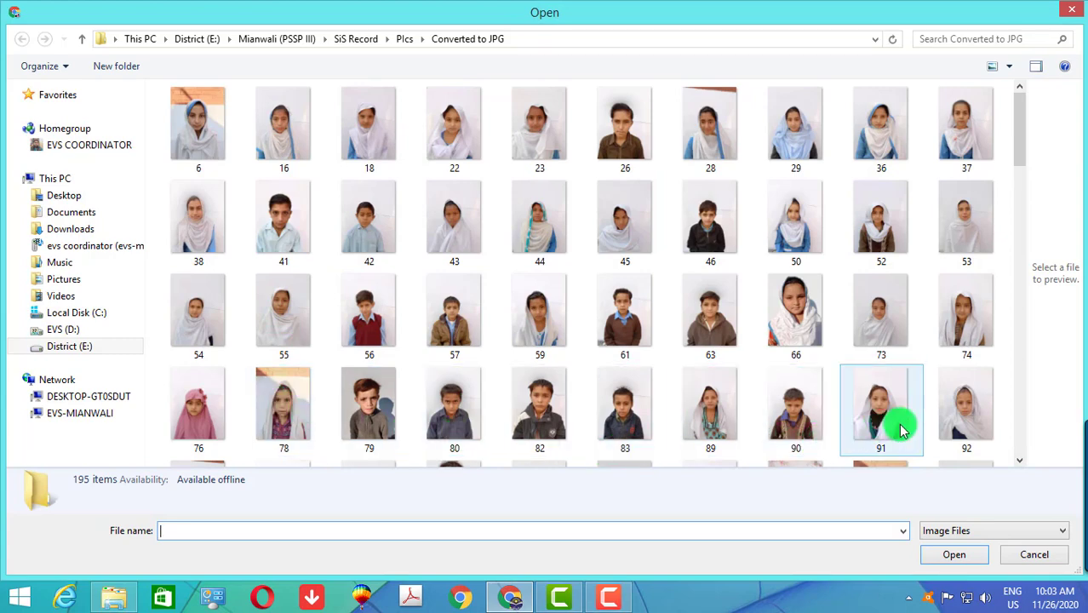
pyautogui.click(935, 425)
pyautogui.scroll(-3, 939, 424)
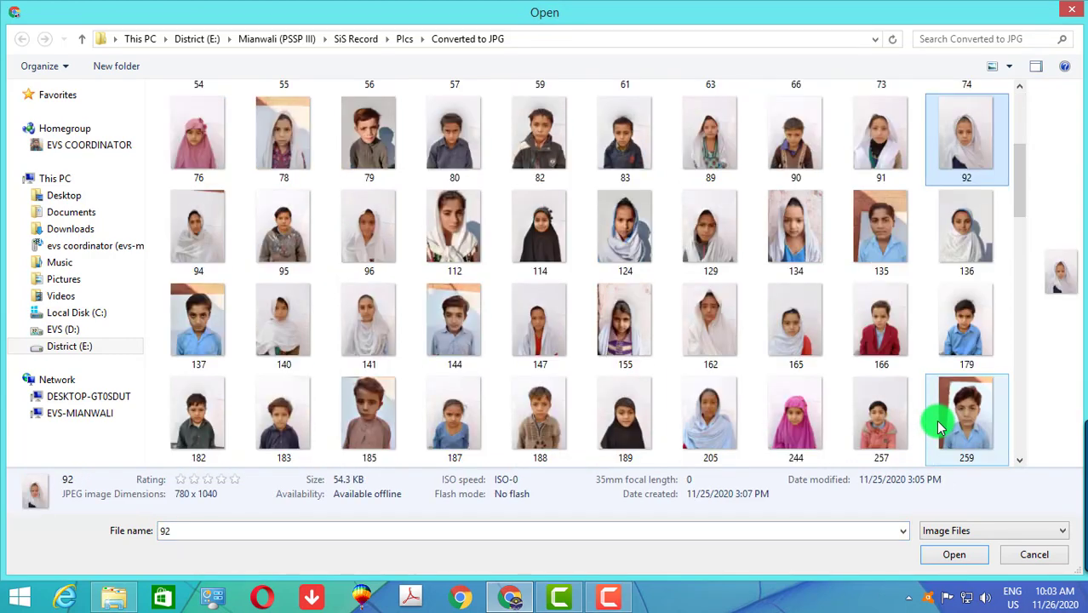
pyautogui.click(216, 245)
pyautogui.scroll(-3, 330, 303)
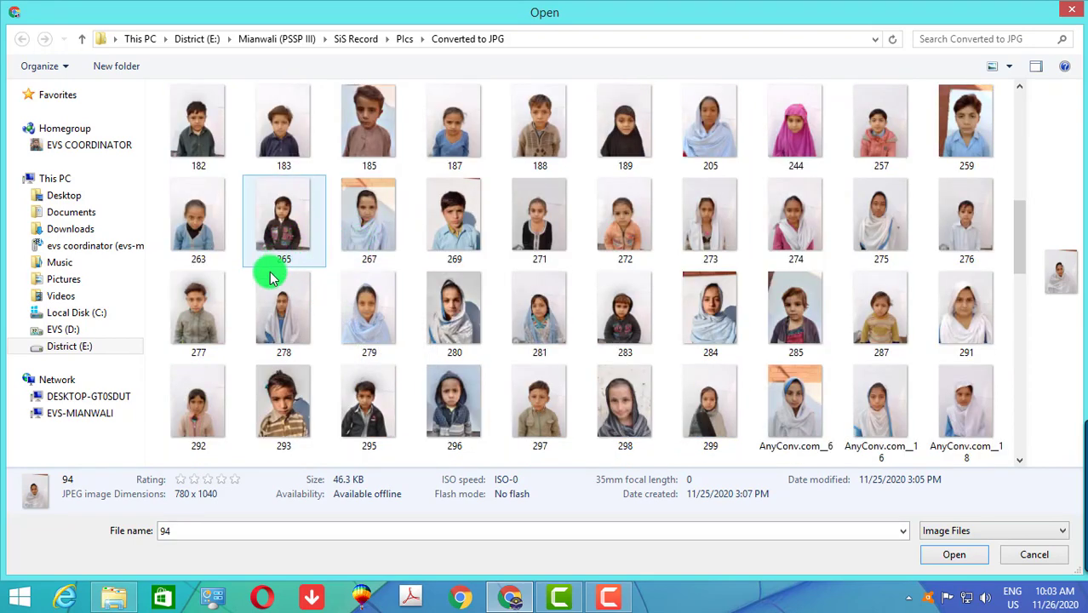
pyautogui.scroll(3, 256, 332)
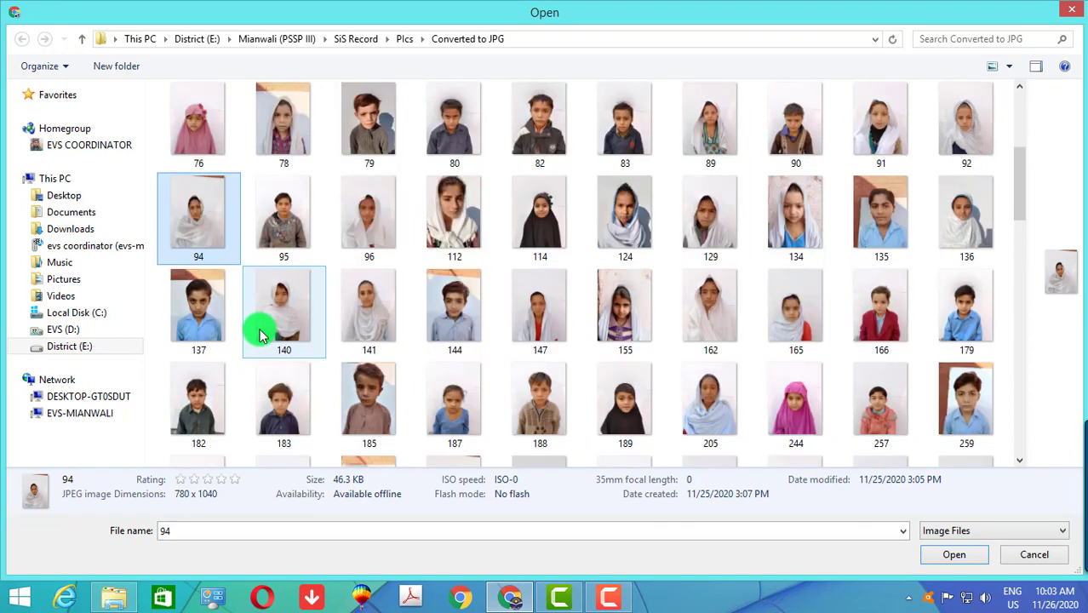
pyautogui.doubleClick(224, 243)
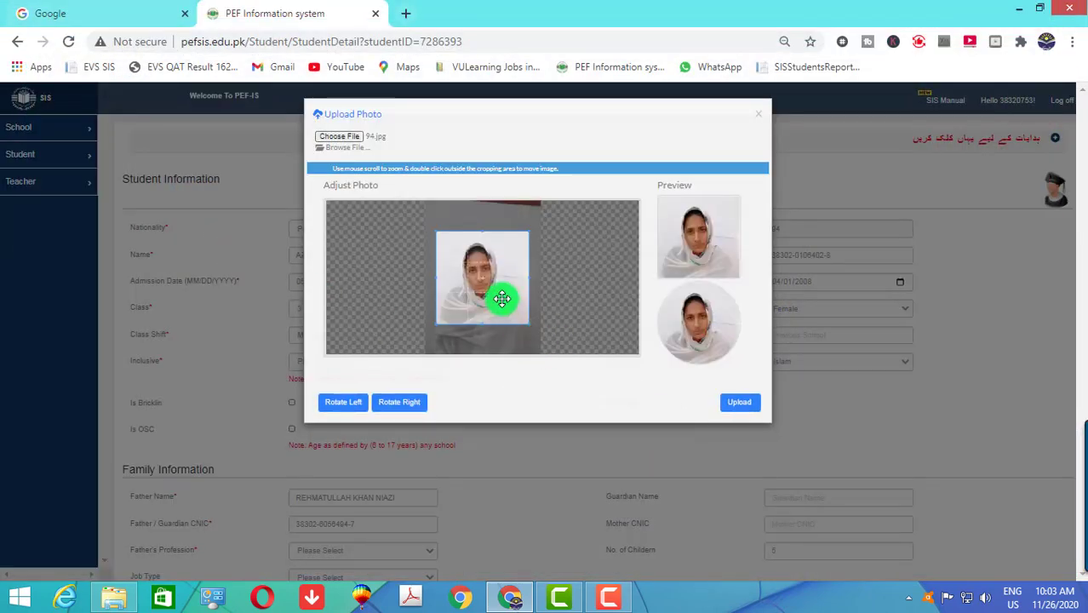
# - Enlarge the photo, position the crop area over the face, and upload it
pyautogui.scroll(2, 499, 298)
pyautogui.moveTo(494, 298); pyautogui.dragTo(486, 294)
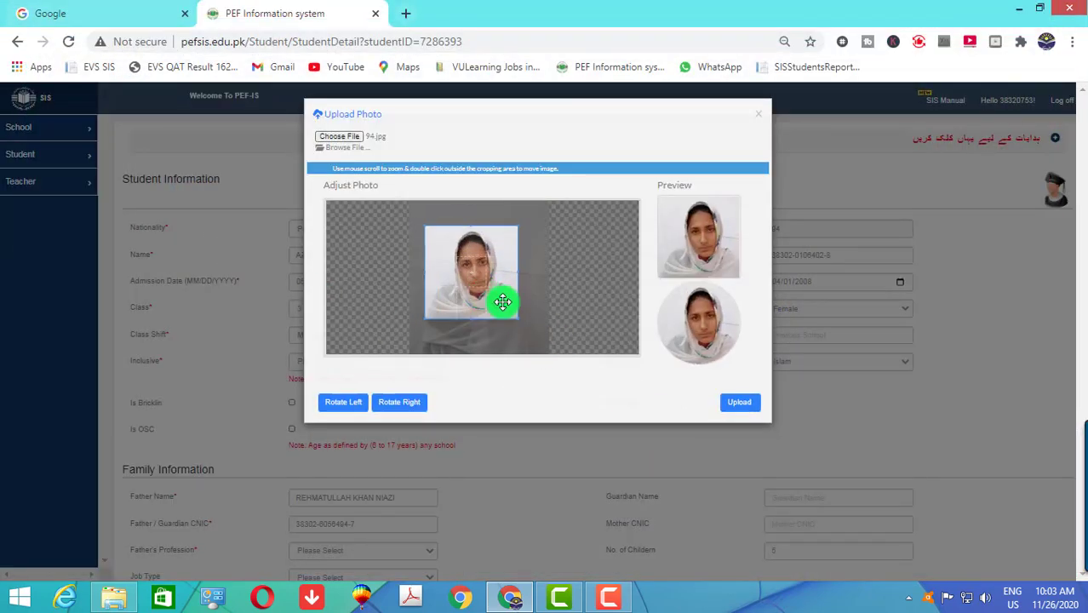
pyautogui.click(742, 406)
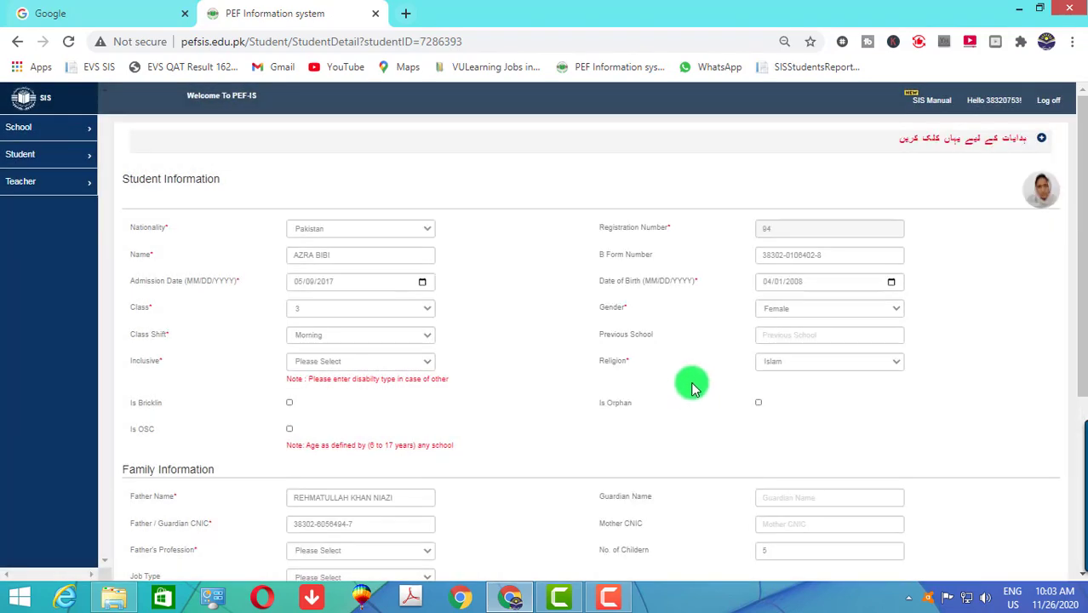
# - Try to save the record, and set the father's profession to Unemployed
pyautogui.scroll(-3, 694, 400)
pyautogui.click(969, 532)
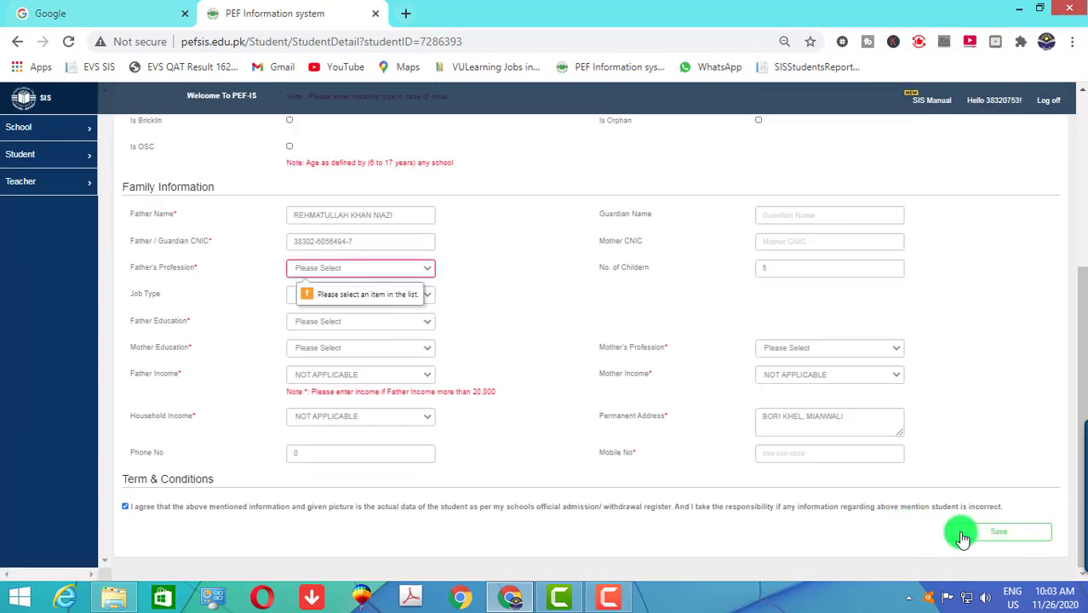
pyautogui.click(302, 270)
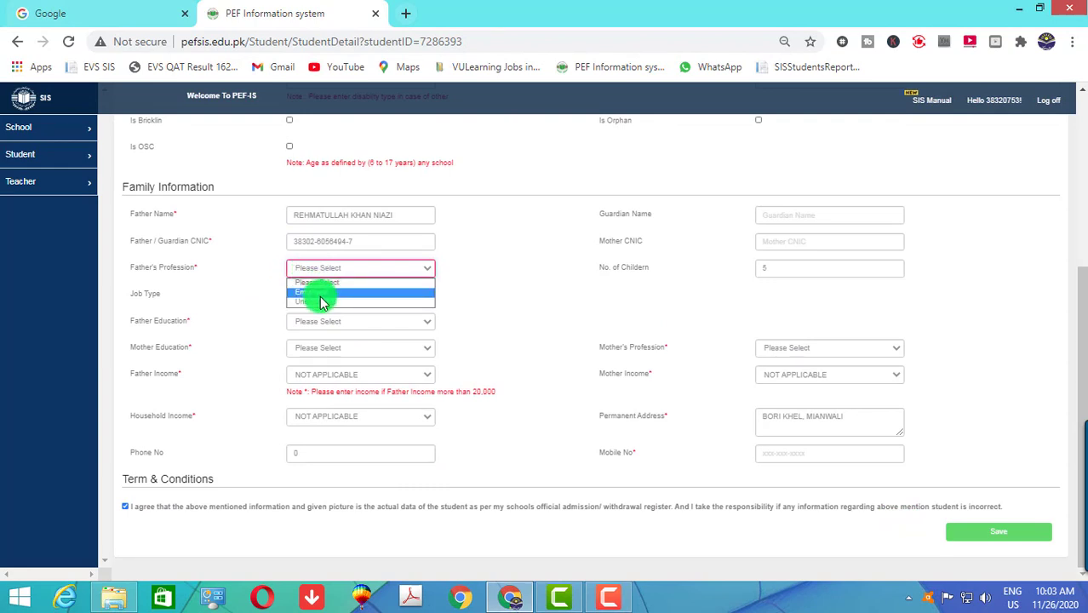
pyautogui.click(322, 303)
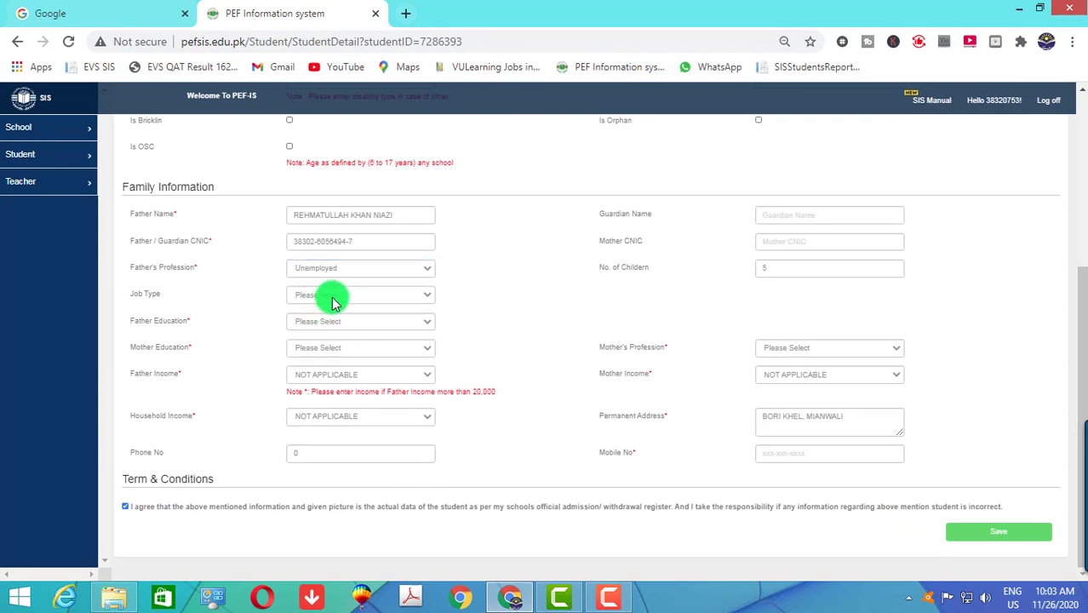
# - Set the job type to Government Job and the father's education to Middle
pyautogui.click(332, 302)
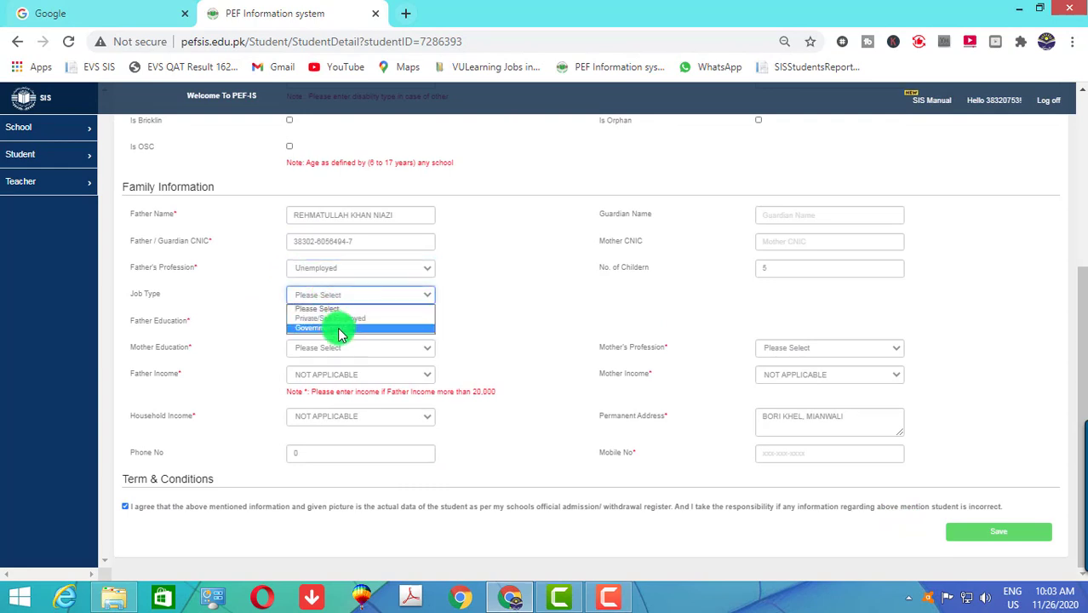
pyautogui.click(338, 328)
pyautogui.click(338, 324)
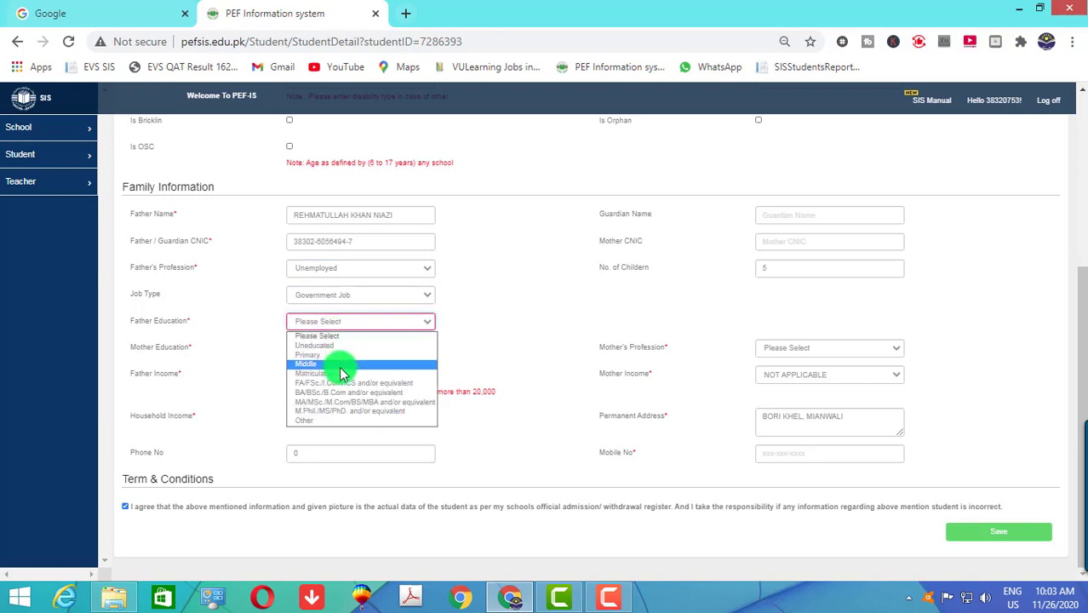
pyautogui.click(341, 366)
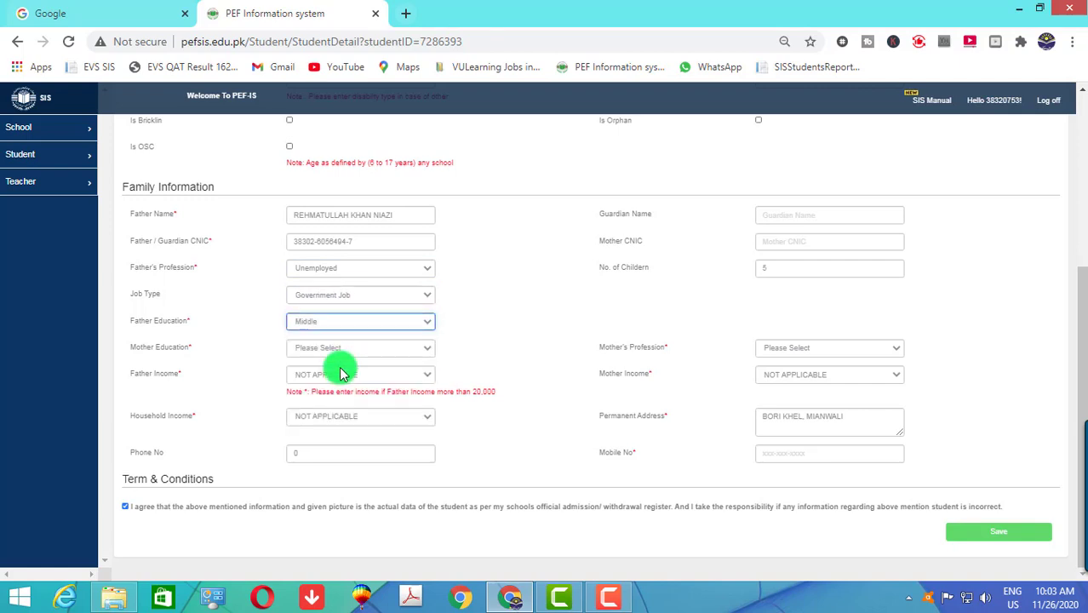
# - Change the father's profession to Employed, with Cook as the specific profession
pyautogui.click(341, 268)
pyautogui.click(340, 292)
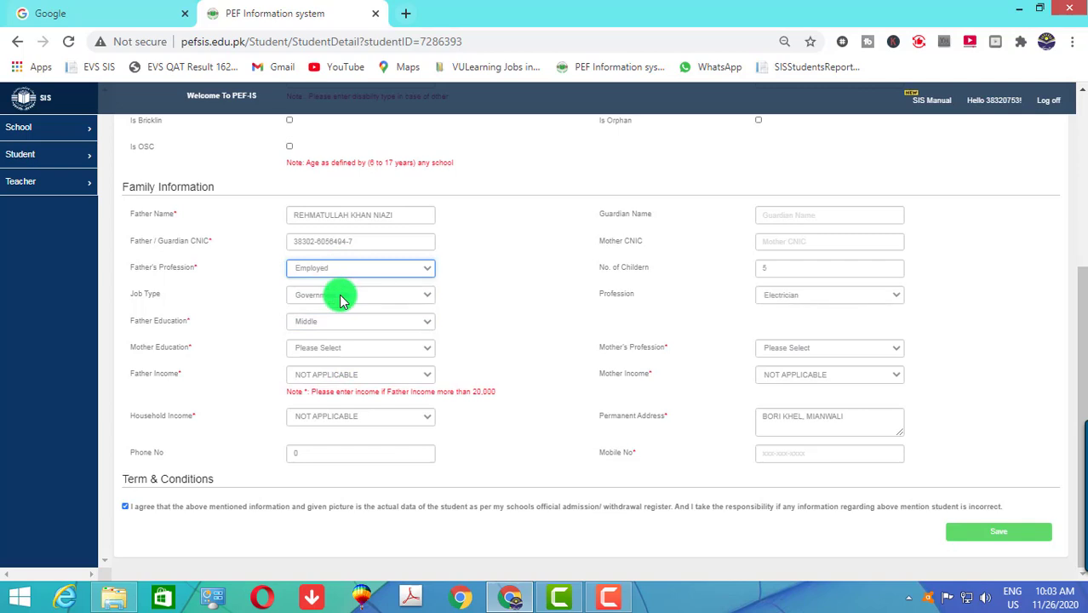
pyautogui.click(796, 296)
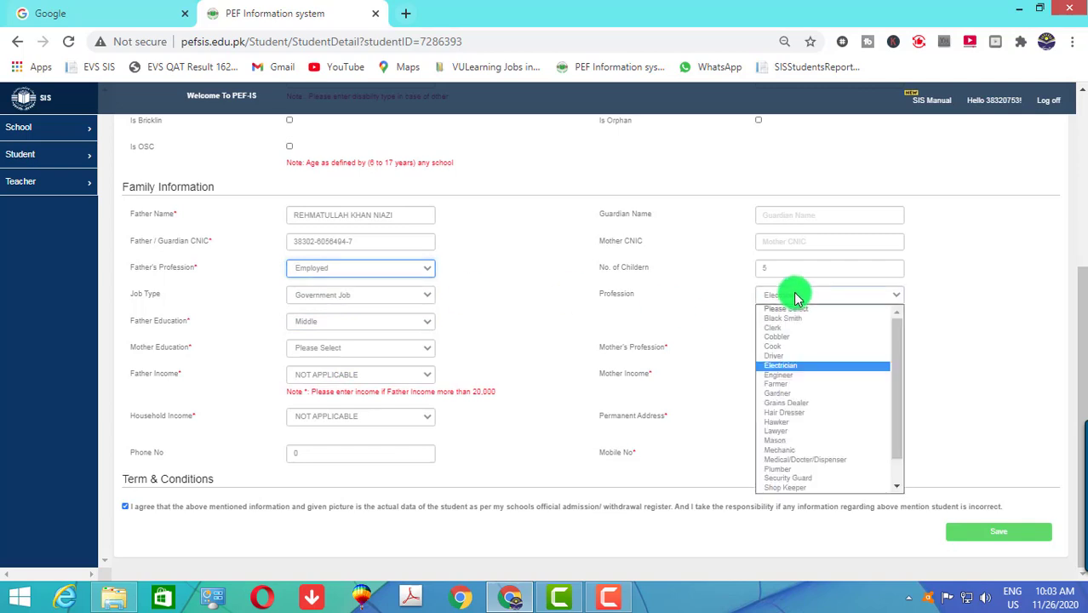
pyautogui.click(794, 346)
# - Set the mother's profession to Employed and her education to FA/FSc./I.Com/ICS and/or equivalent
pyautogui.click(792, 349)
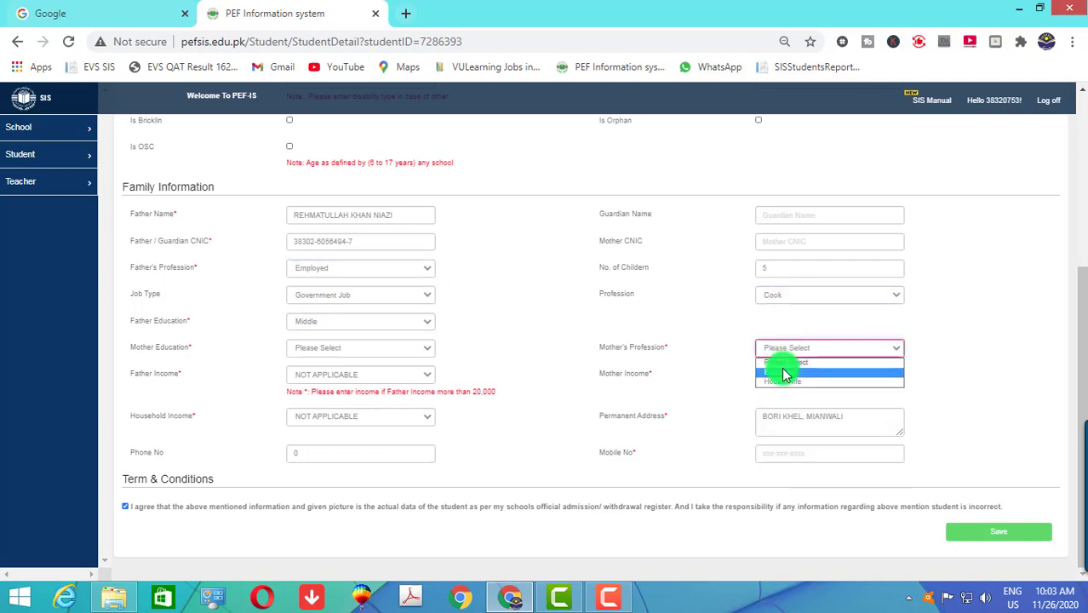
pyautogui.click(781, 372)
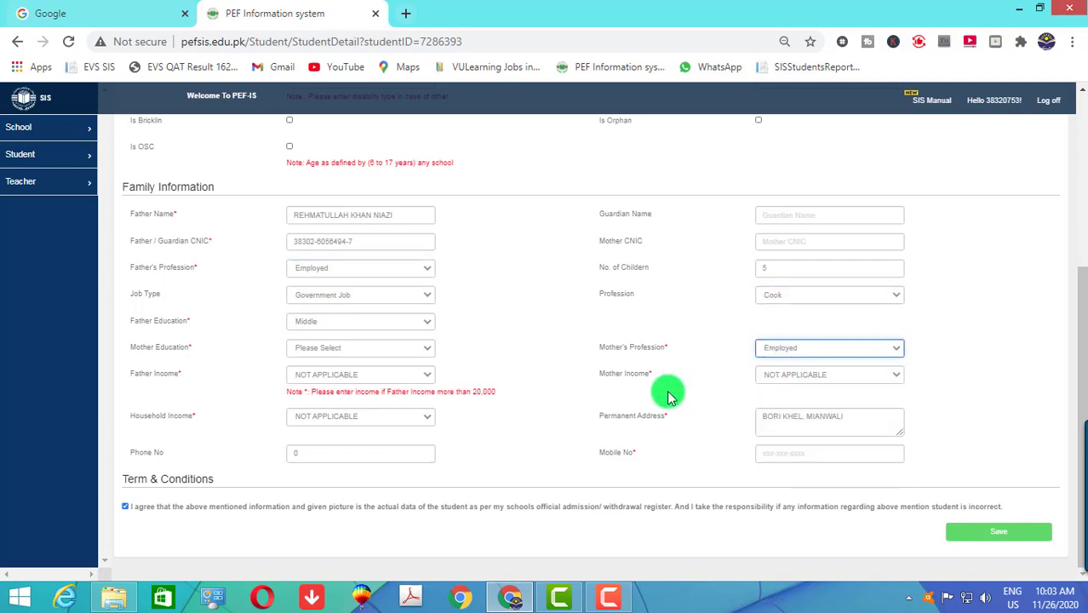
pyautogui.click(383, 351)
pyautogui.click(390, 414)
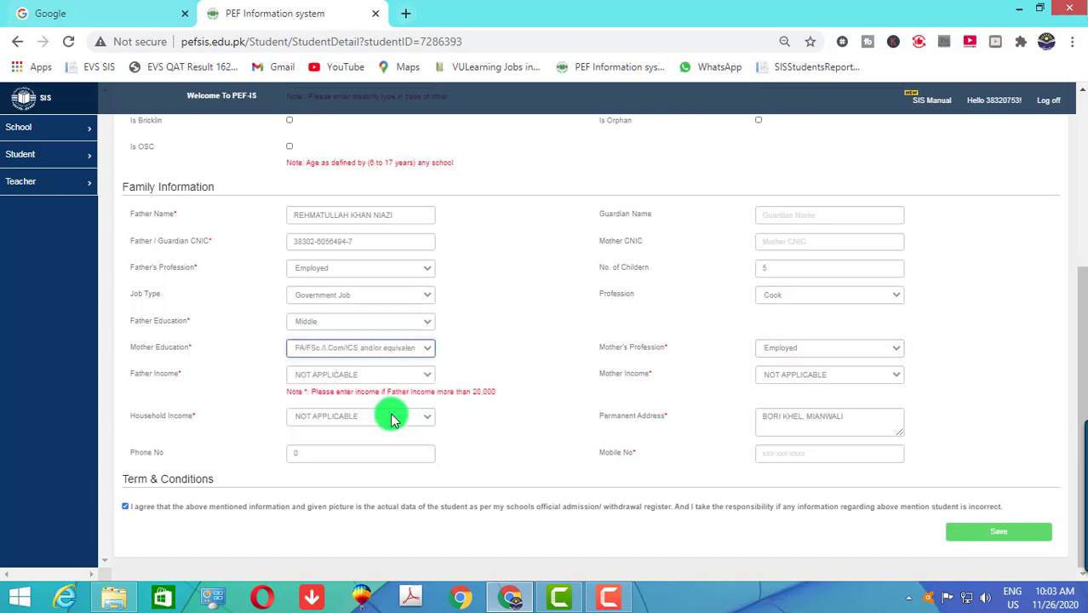
# - Fill the required mobile number with placeholder zeros, and save the student's record
pyautogui.click(813, 460)
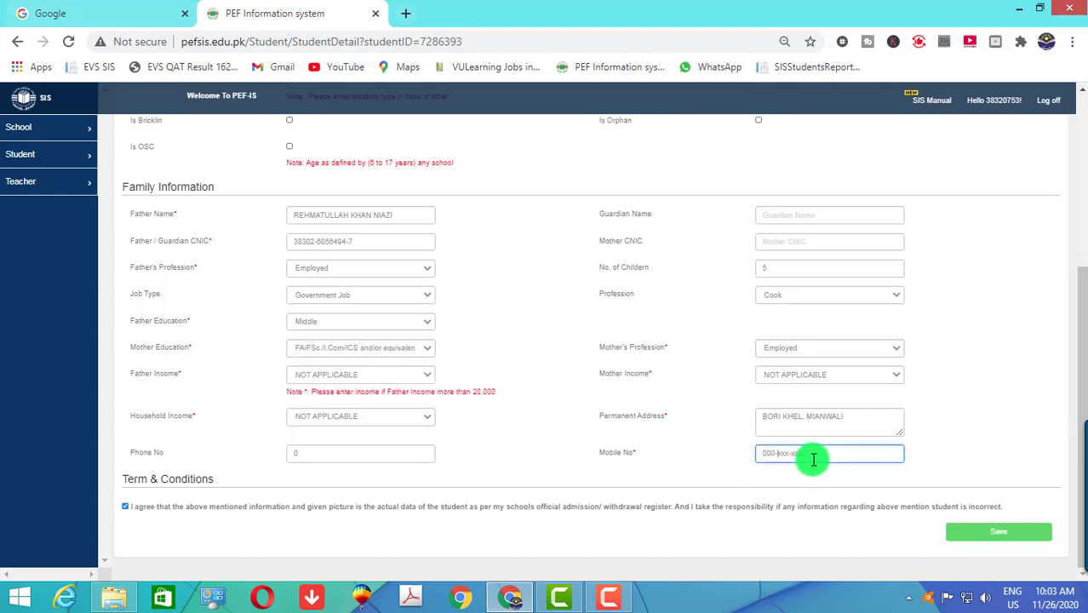
pyautogui.click(1002, 539)
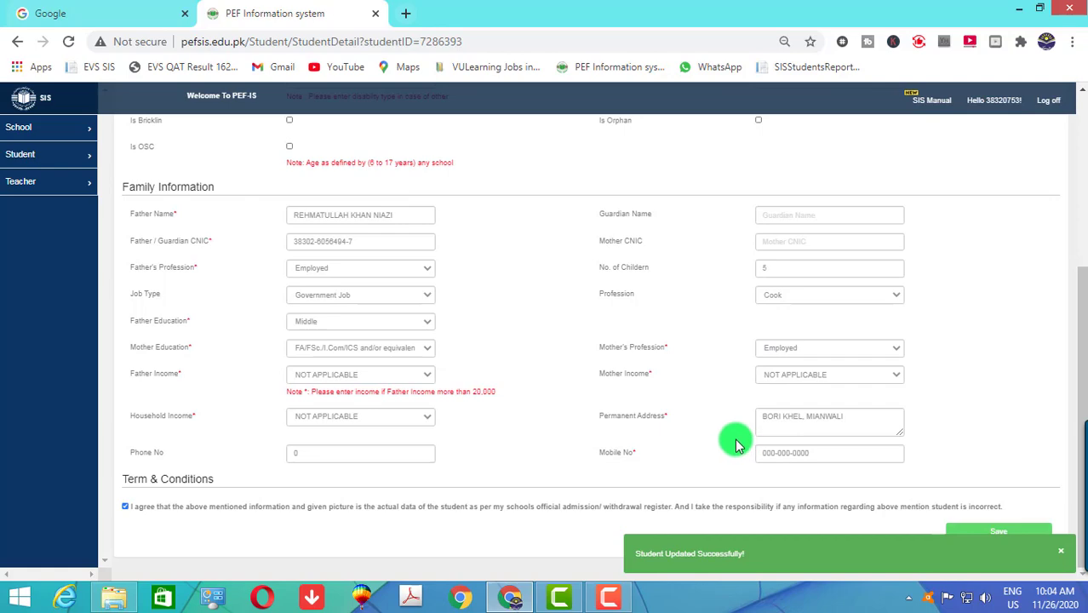
pyautogui.scroll(5, 696, 430)
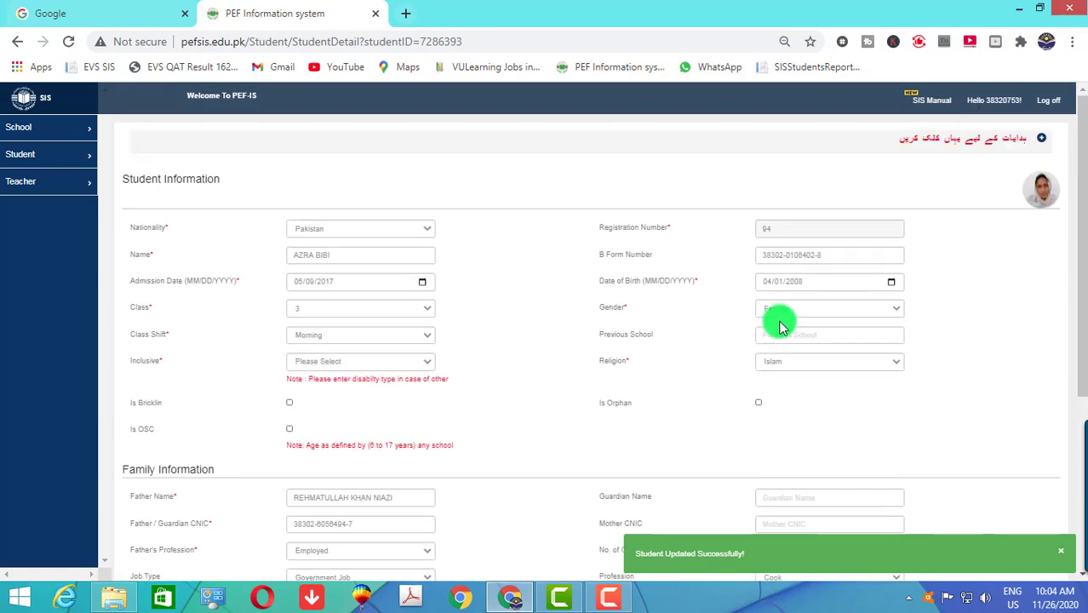
# - Look up the picture number after 94 in the Converted to JPG folder, and open the record with registration number 95 for updating
pyautogui.click(126, 601)
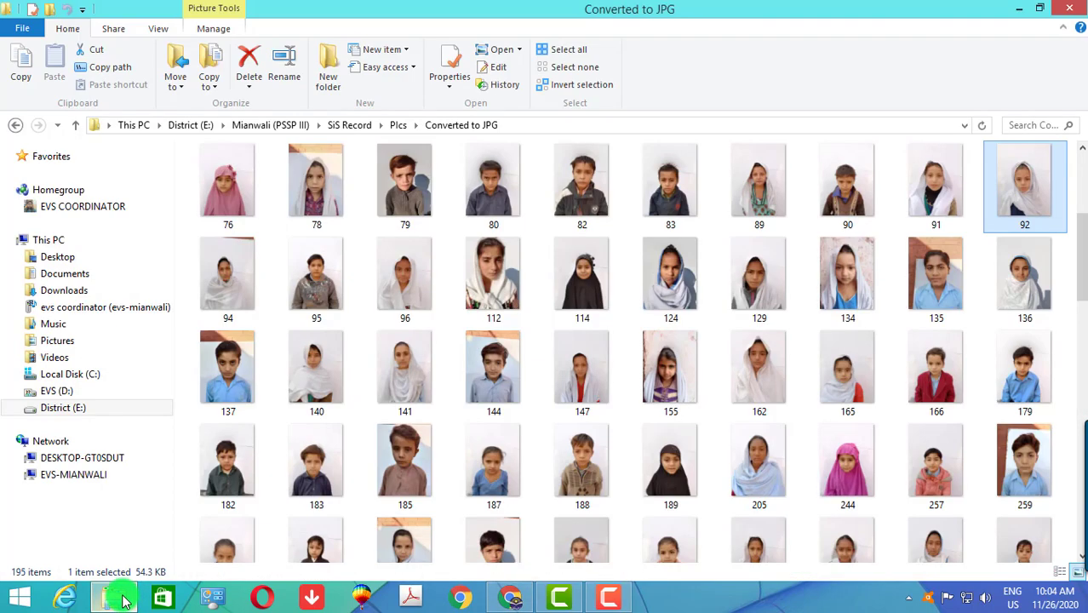
pyautogui.click(122, 600)
pyautogui.click(34, 157)
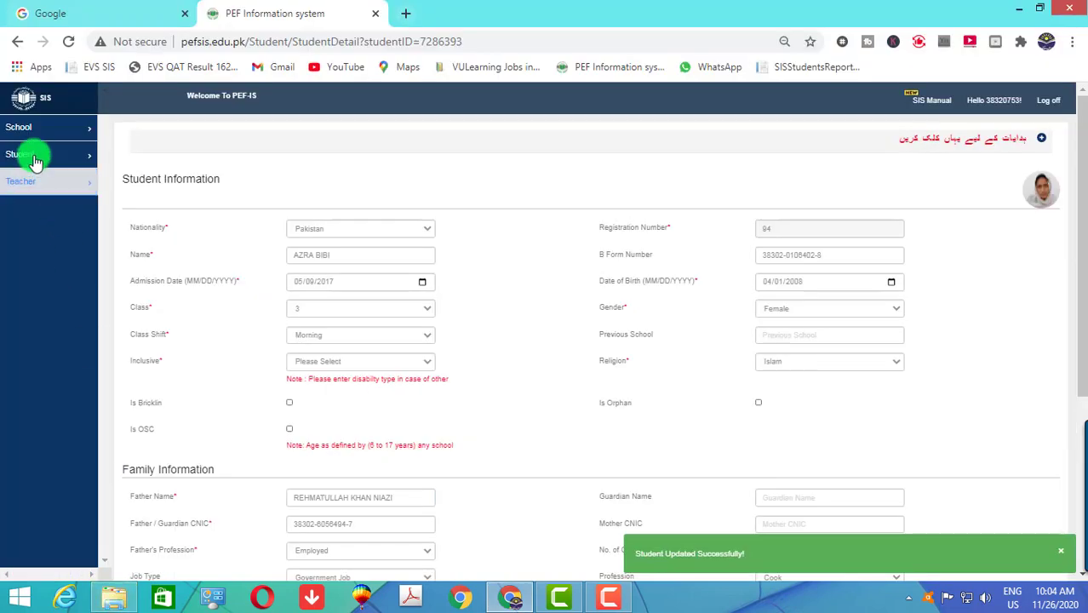
pyautogui.click(51, 201)
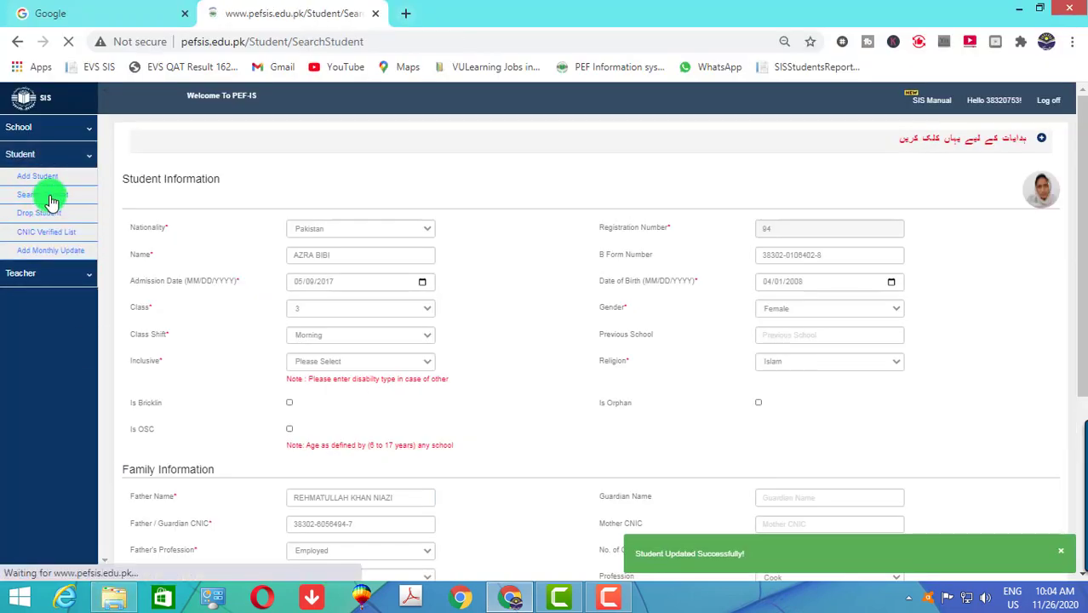
pyautogui.click(141, 201)
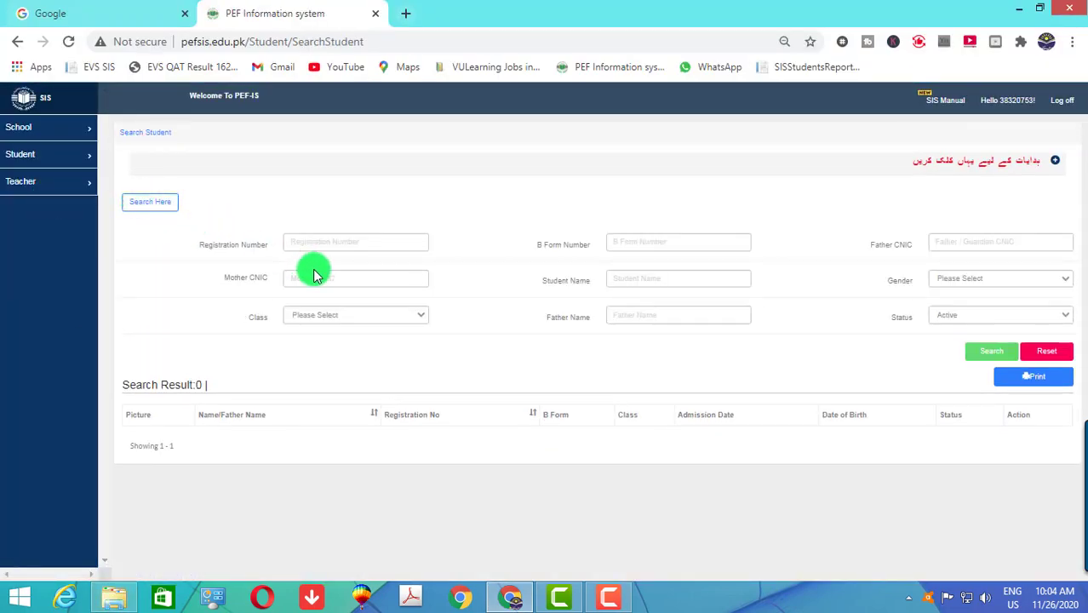
pyautogui.click(321, 241)
pyautogui.write('95')
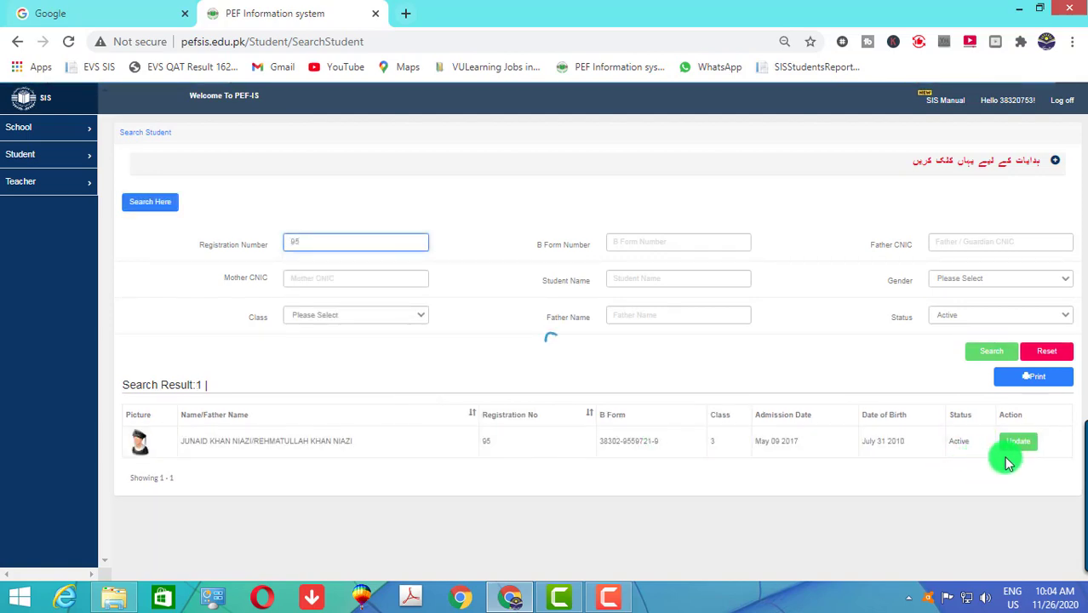
pyautogui.click(1024, 452)
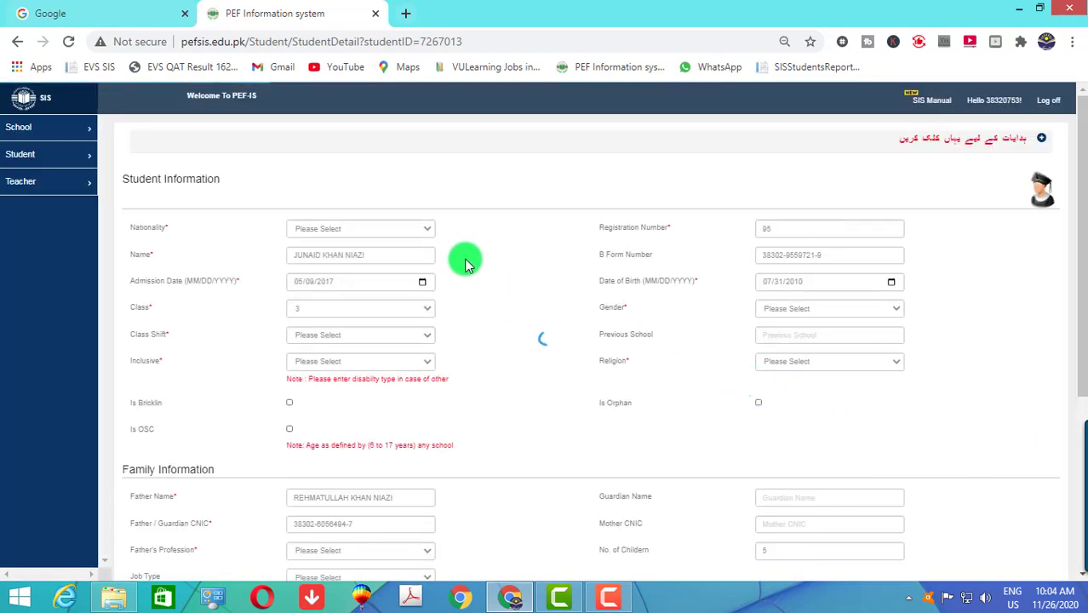
# - Choose 95.jpg from the Converted to JPG folder as the photo for the open student record
pyautogui.click(1047, 197)
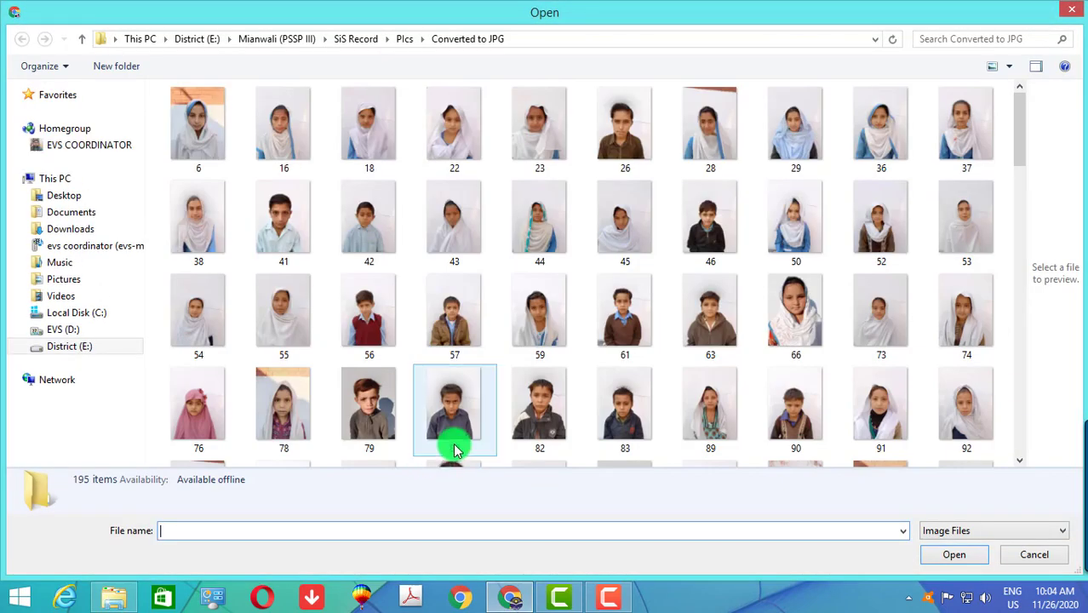
pyautogui.click(452, 446)
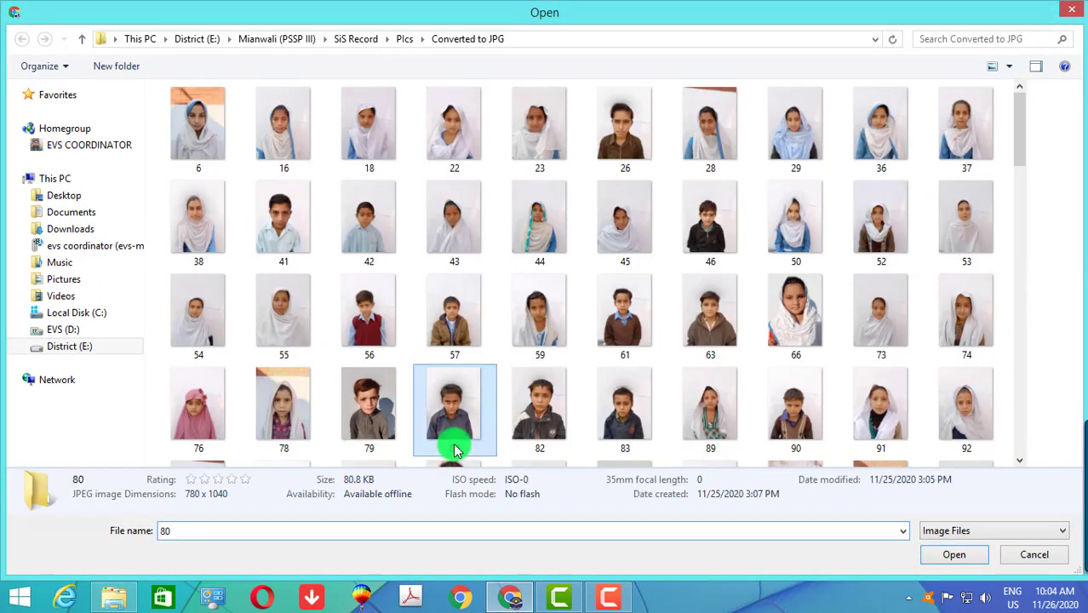
pyautogui.scroll(-3, 457, 450)
pyautogui.scroll(-3, 456, 449)
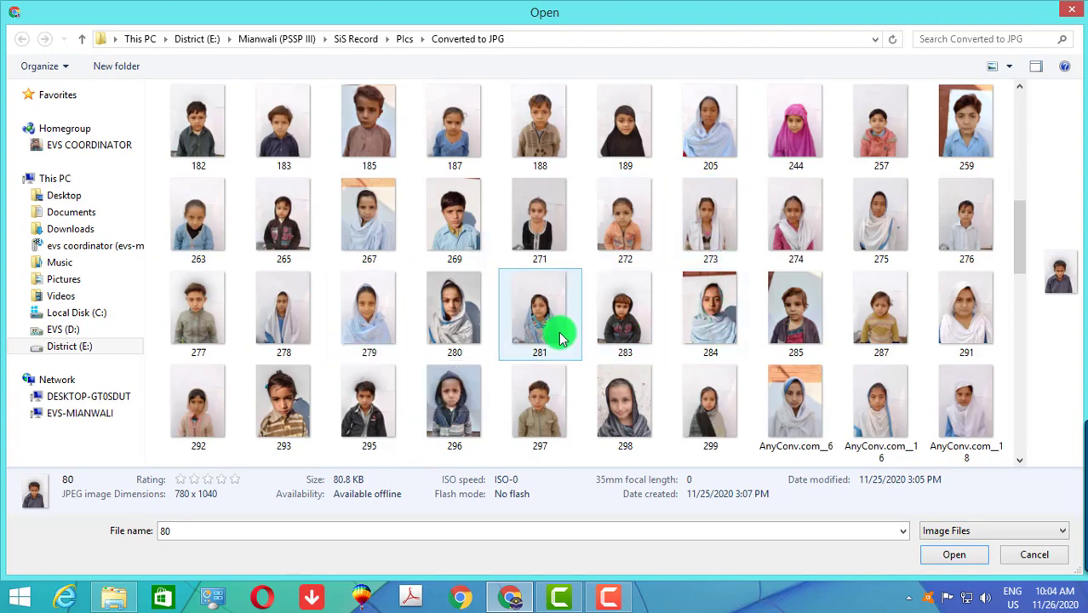
pyautogui.scroll(3, 558, 338)
pyautogui.click(286, 244)
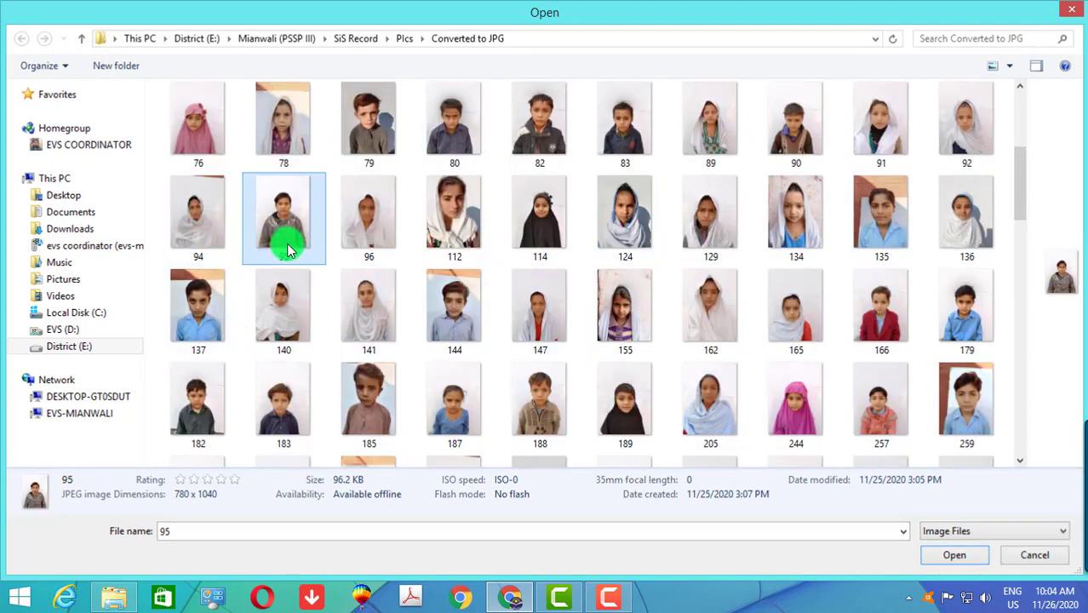
pyautogui.doubleClick(286, 244)
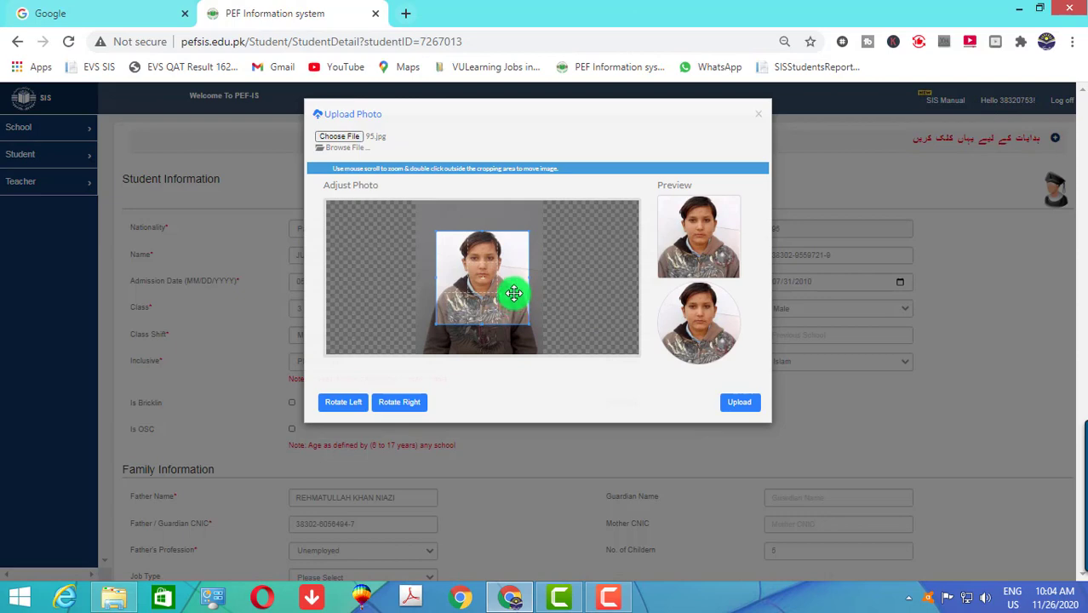
# - Shift the crop area slightly upward over the student's face, upload the photo and save the student record
pyautogui.moveTo(514, 293); pyautogui.dragTo(511, 290)
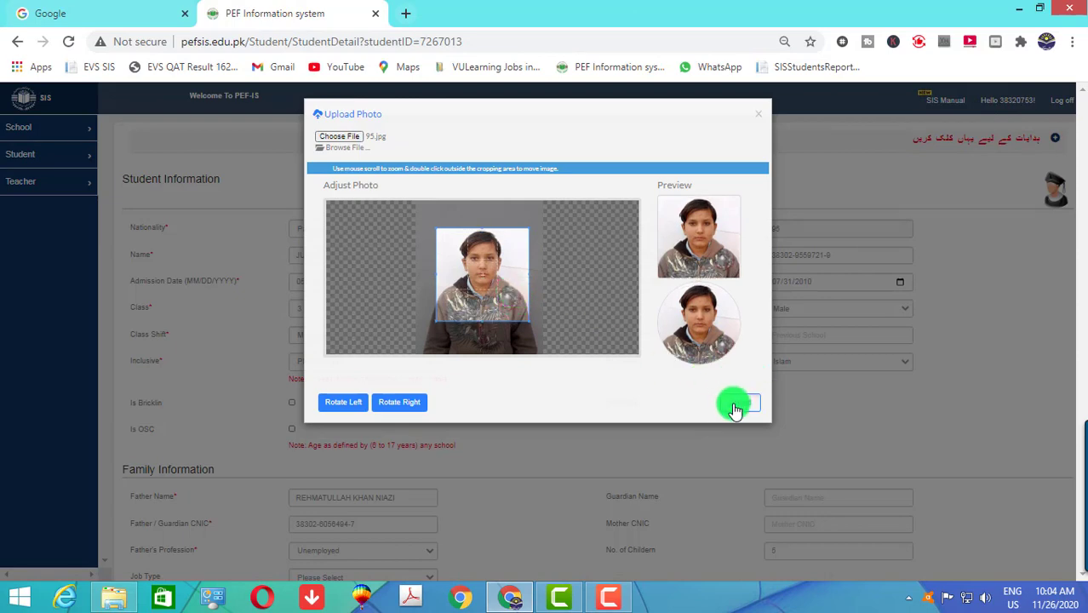
pyautogui.click(735, 409)
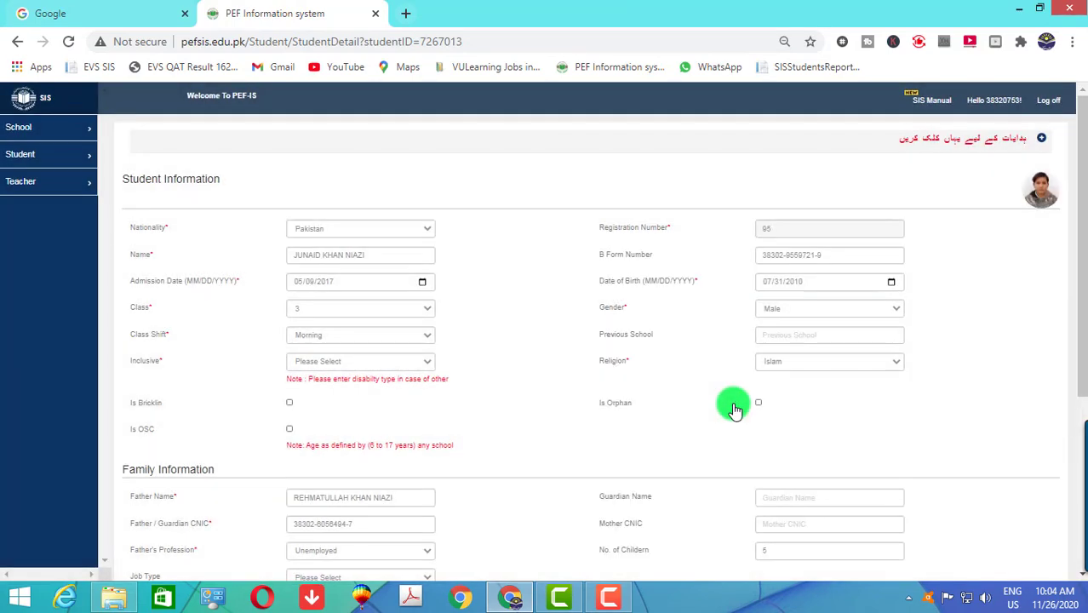
pyautogui.scroll(-4, 736, 402)
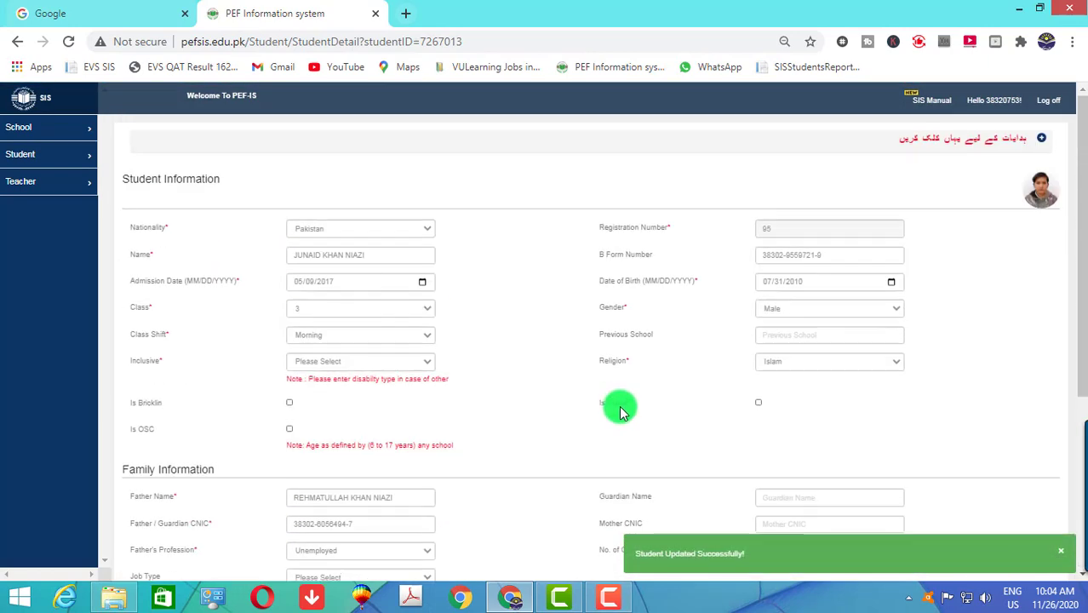
# - Search for the next student by registration number among active students and open the record for updating
pyautogui.click(20, 154)
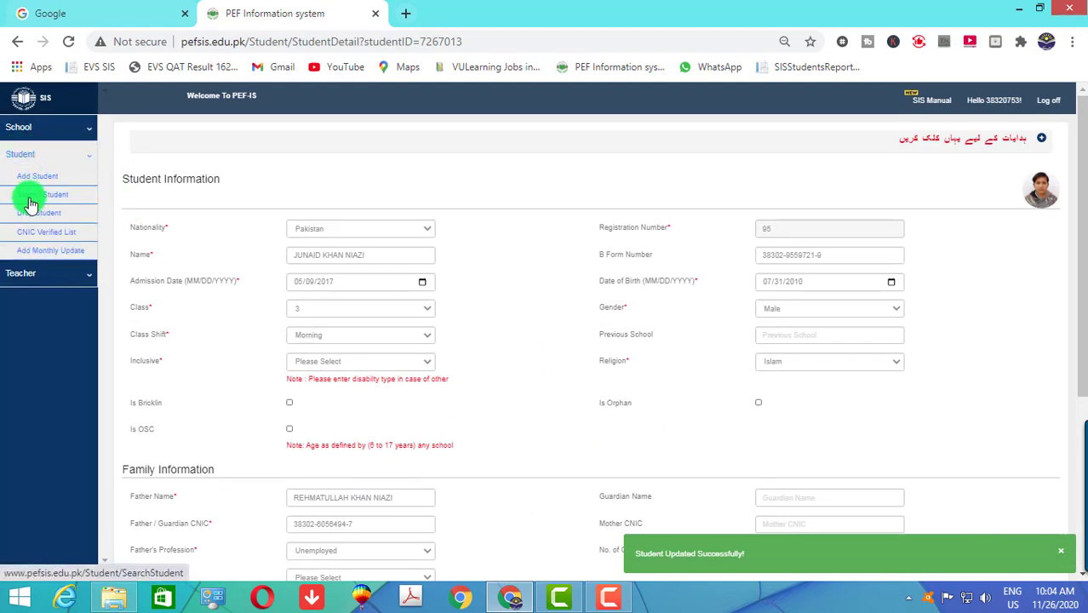
pyautogui.click(29, 197)
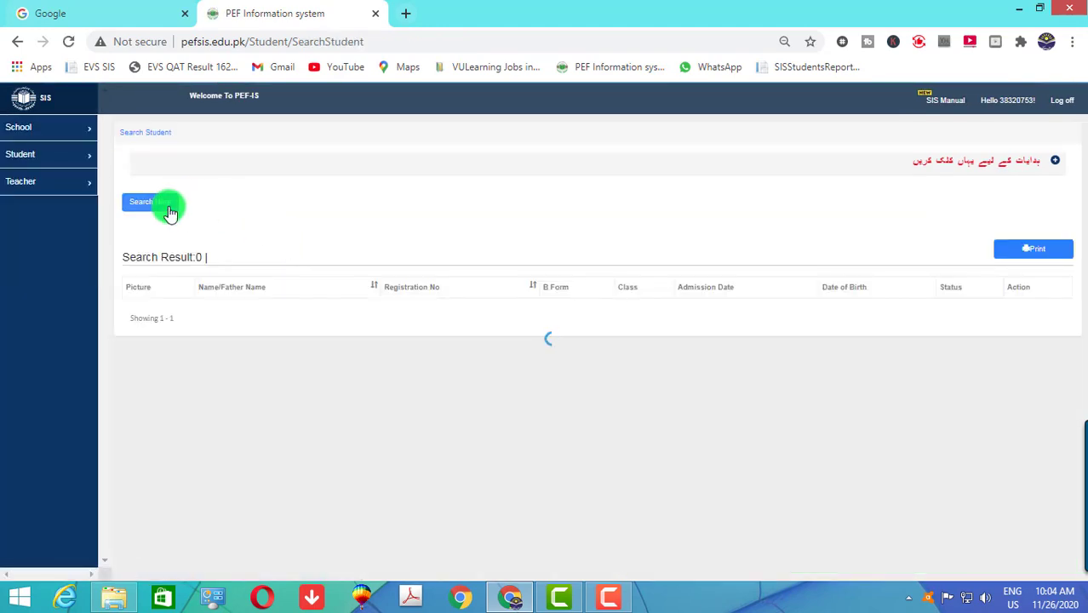
pyautogui.click(162, 203)
pyautogui.click(345, 242)
pyautogui.write('9')
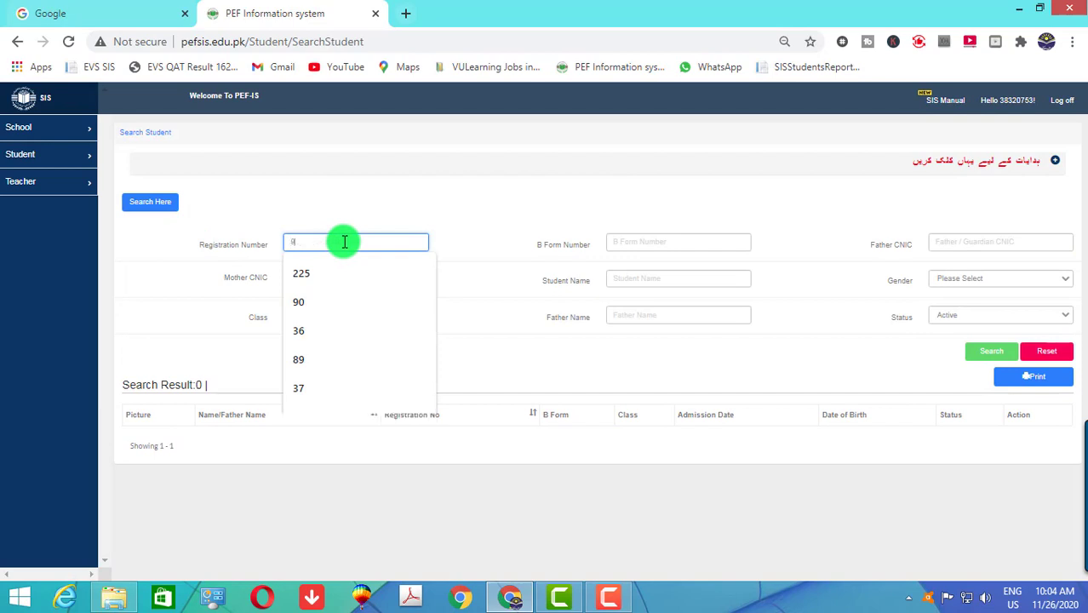
pyautogui.write('8')
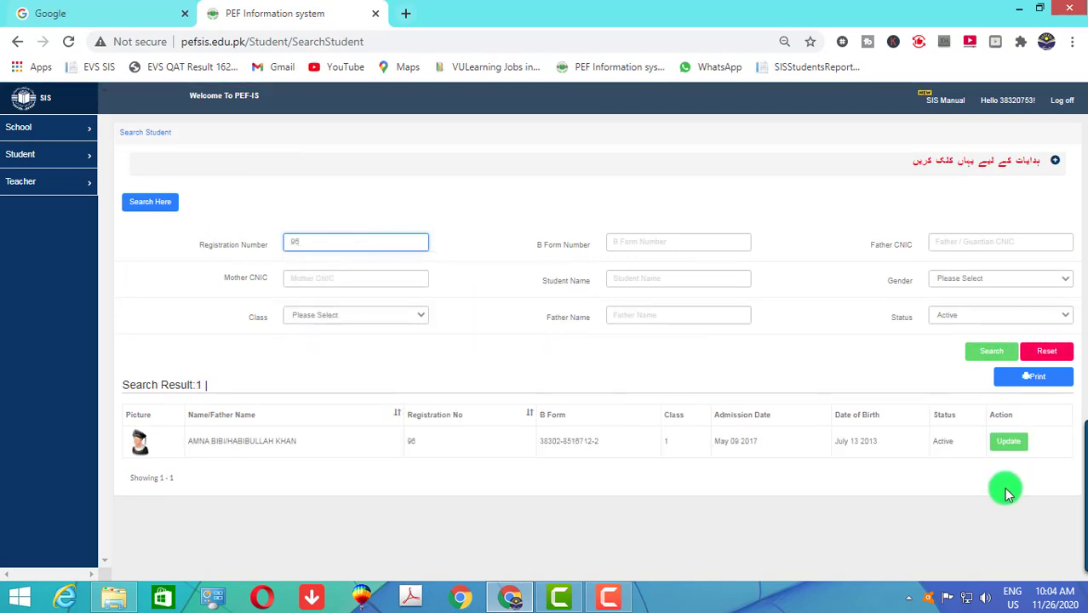
pyautogui.click(1010, 443)
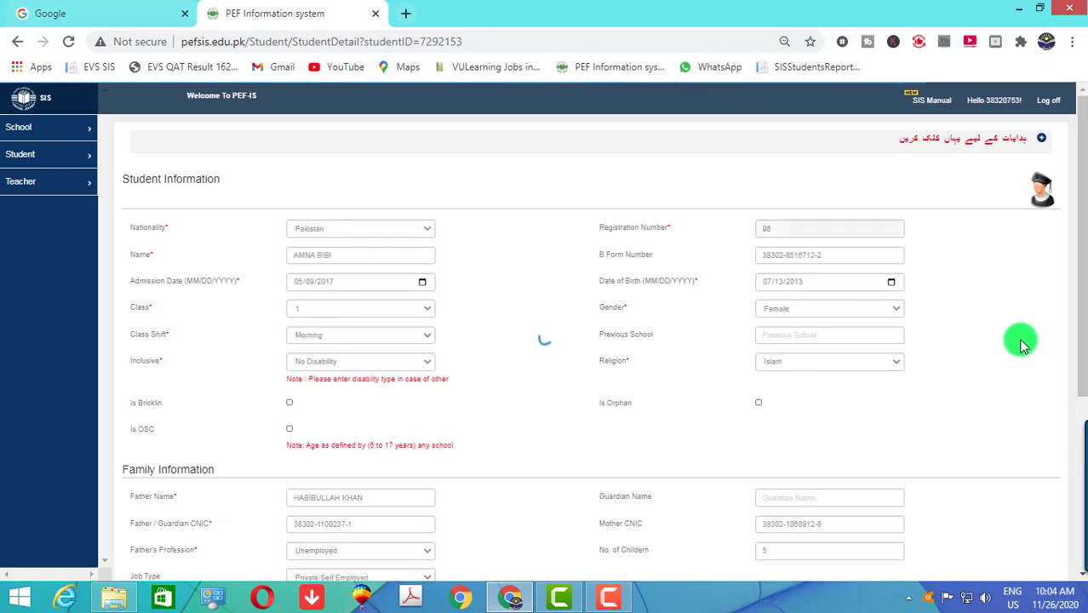
# - Upload 96.jpg from the Converted to JPG folder as the student's photo and save the student record
pyautogui.click(1045, 199)
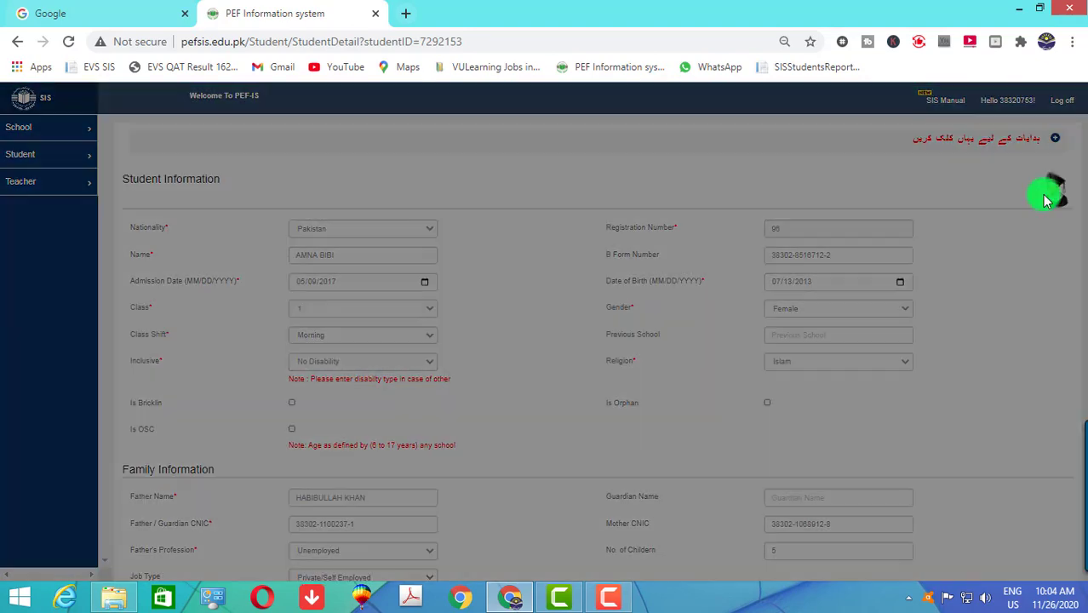
pyautogui.click(353, 144)
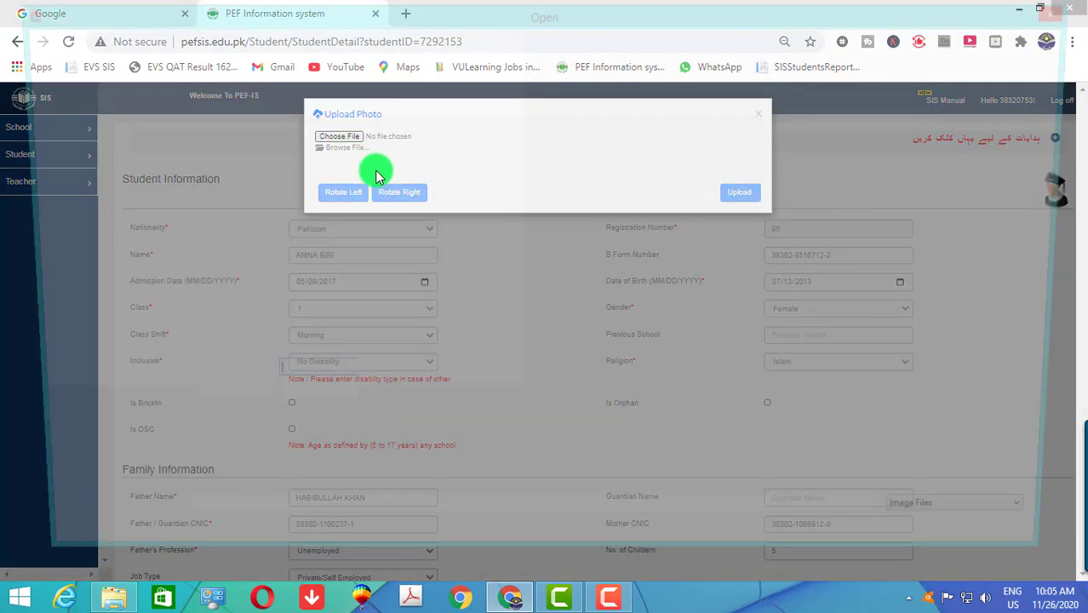
pyautogui.click(545, 401)
pyautogui.scroll(-3, 549, 408)
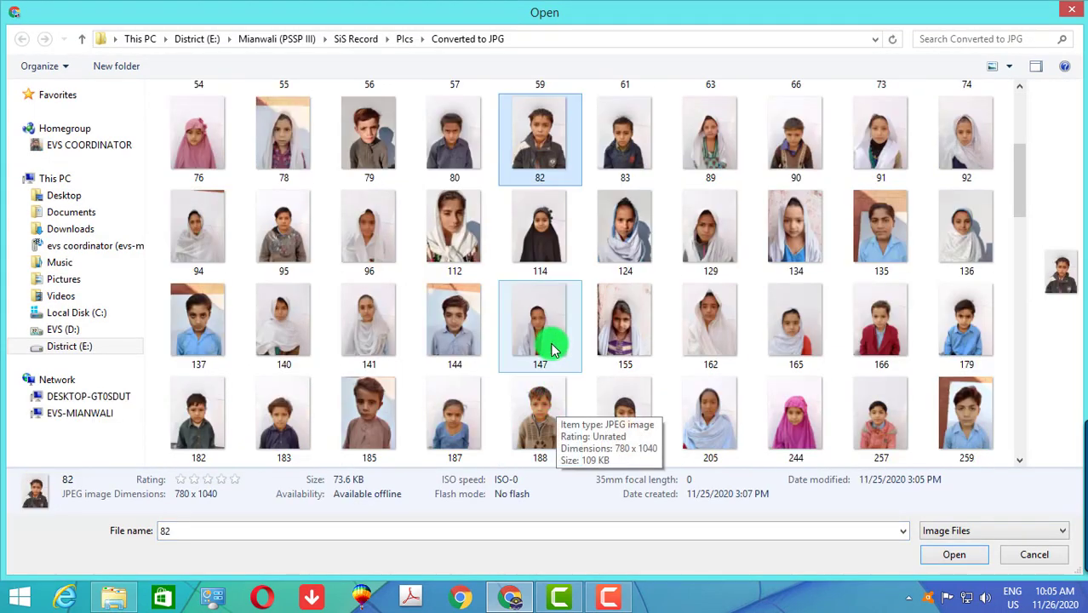
pyautogui.doubleClick(376, 232)
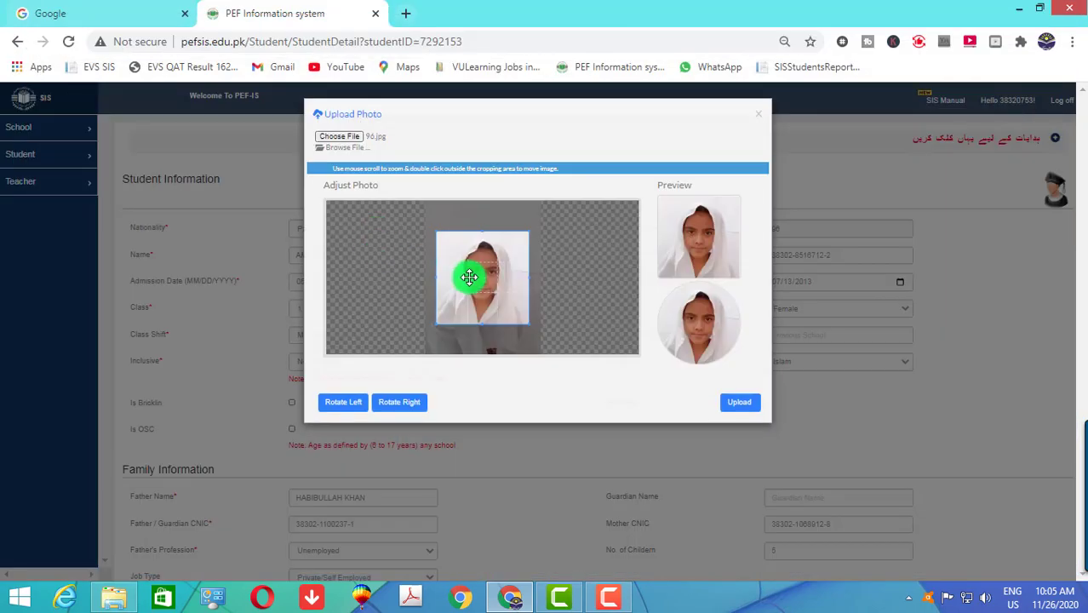
pyautogui.click(736, 407)
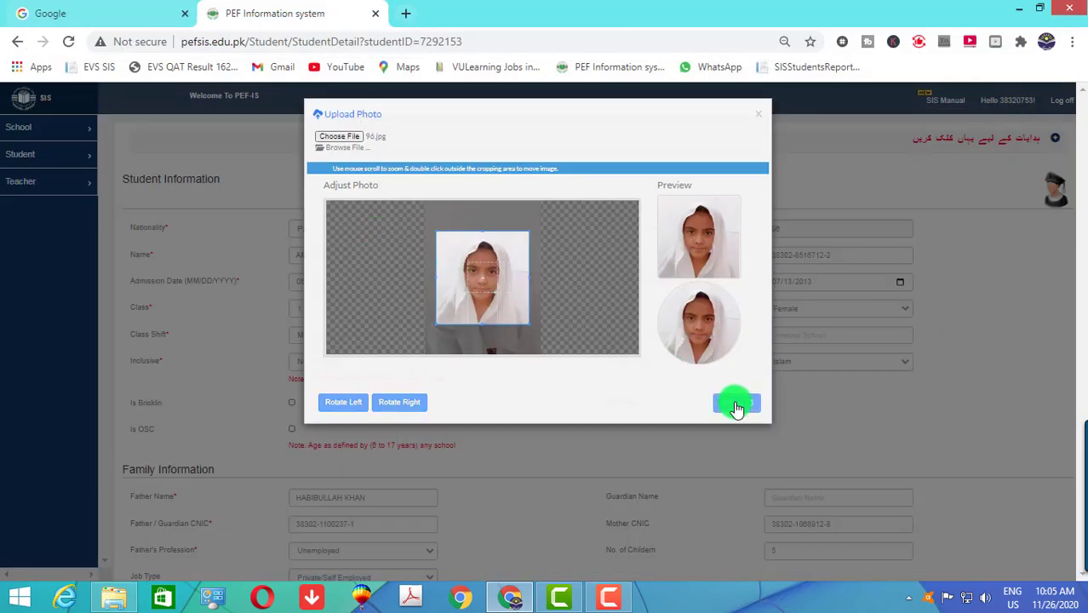
pyautogui.scroll(-4, 766, 408)
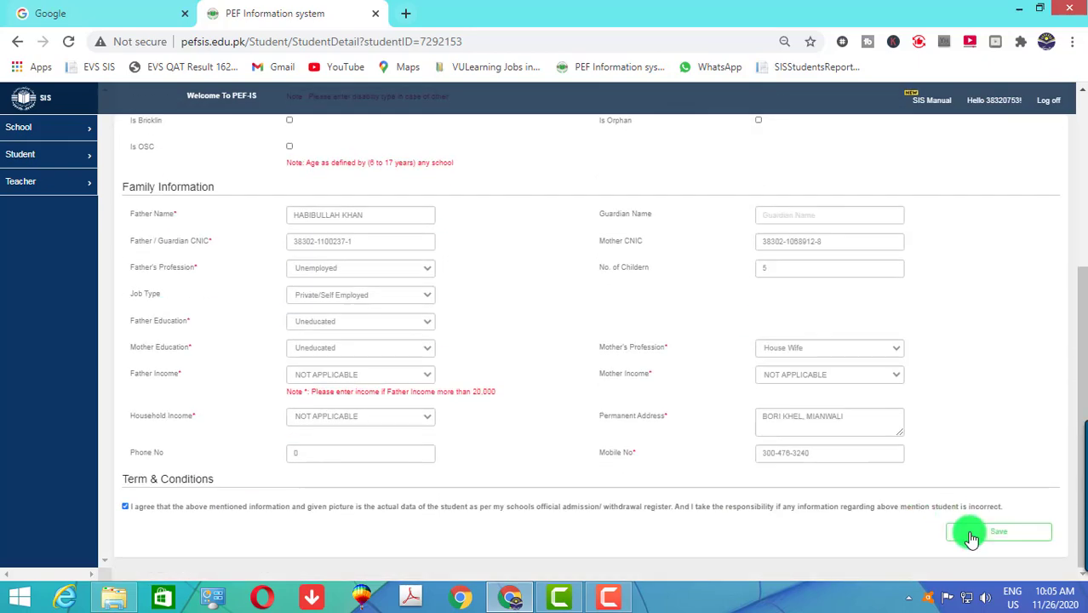
# - Check the photo folder for the next student's picture and open the matching student record for updating by registration number
pyautogui.click(109, 600)
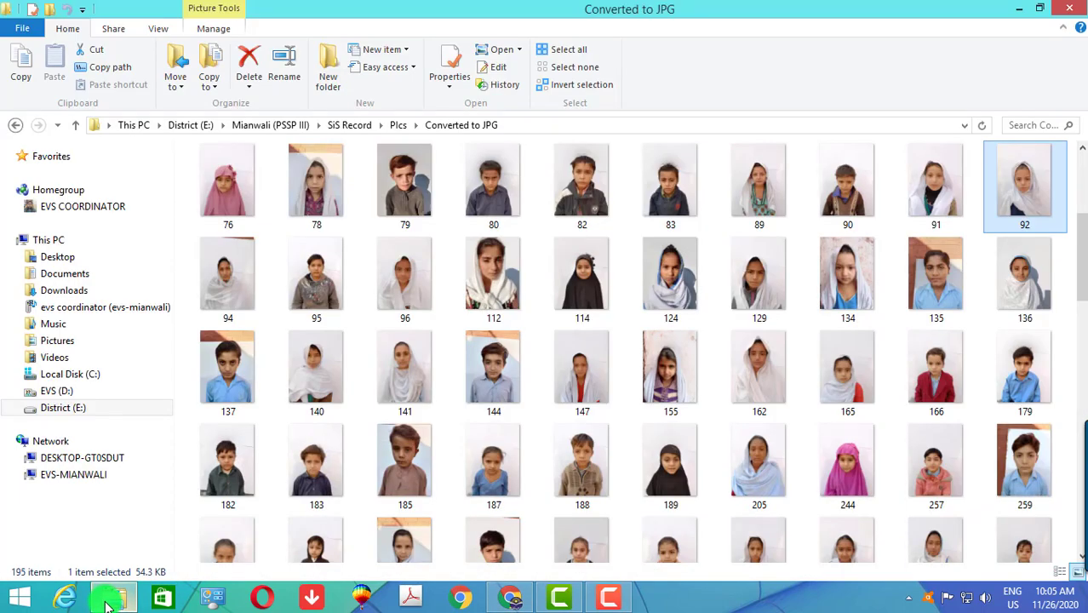
pyautogui.click(109, 599)
pyautogui.scroll(4, 302, 323)
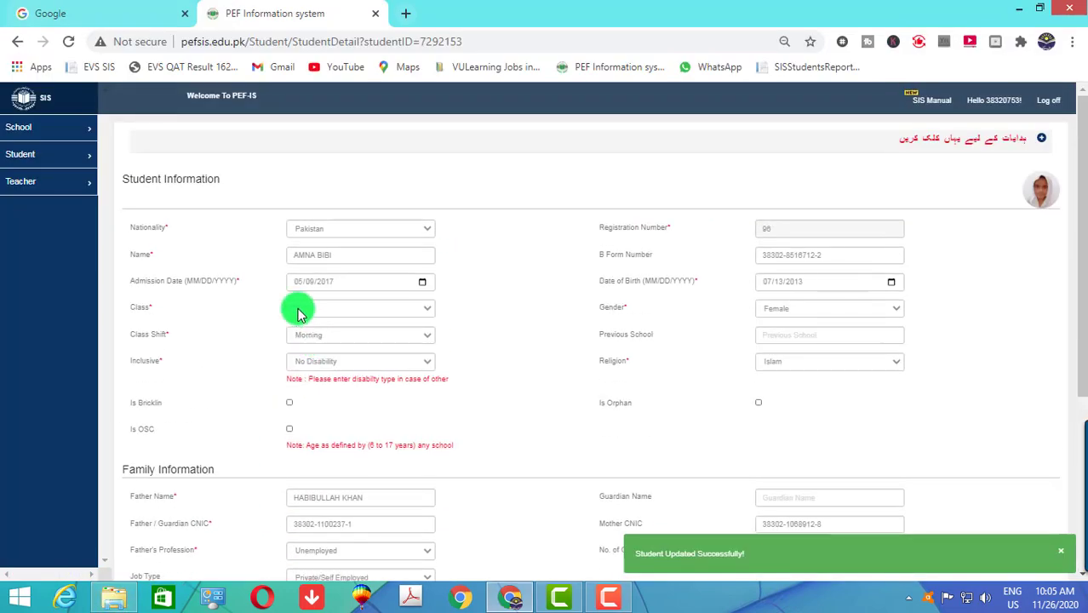
pyautogui.click(42, 157)
pyautogui.click(43, 198)
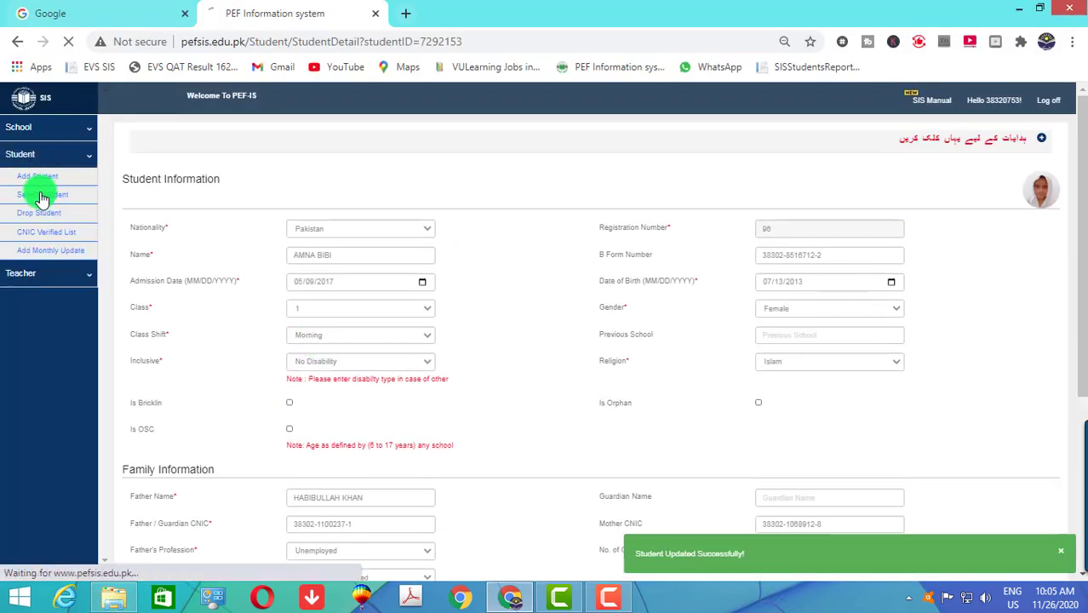
pyautogui.click(139, 207)
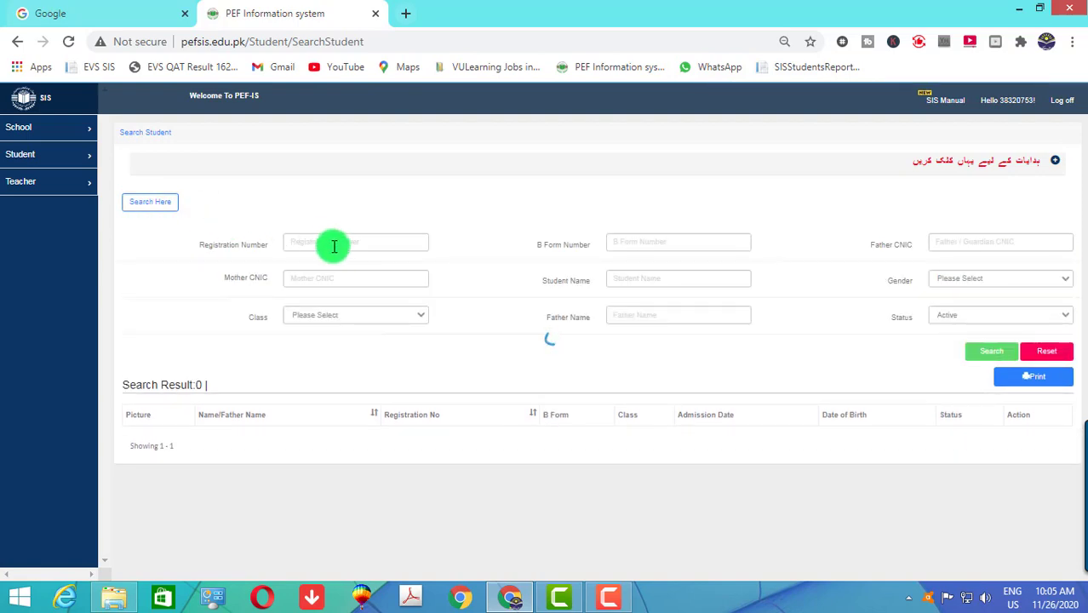
pyautogui.click(332, 244)
pyautogui.write('112')
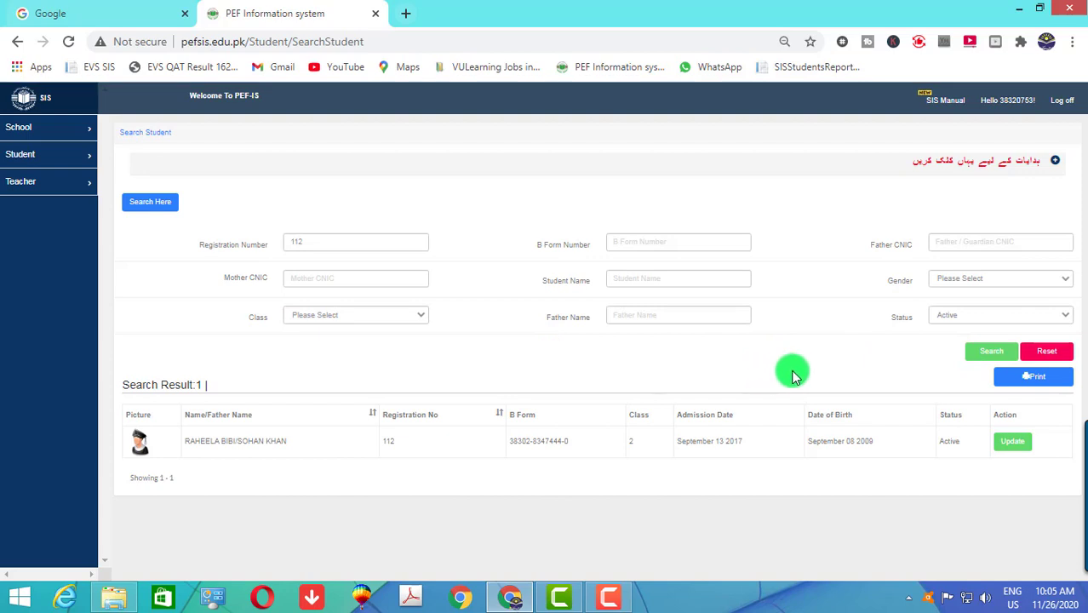
pyautogui.click(1006, 450)
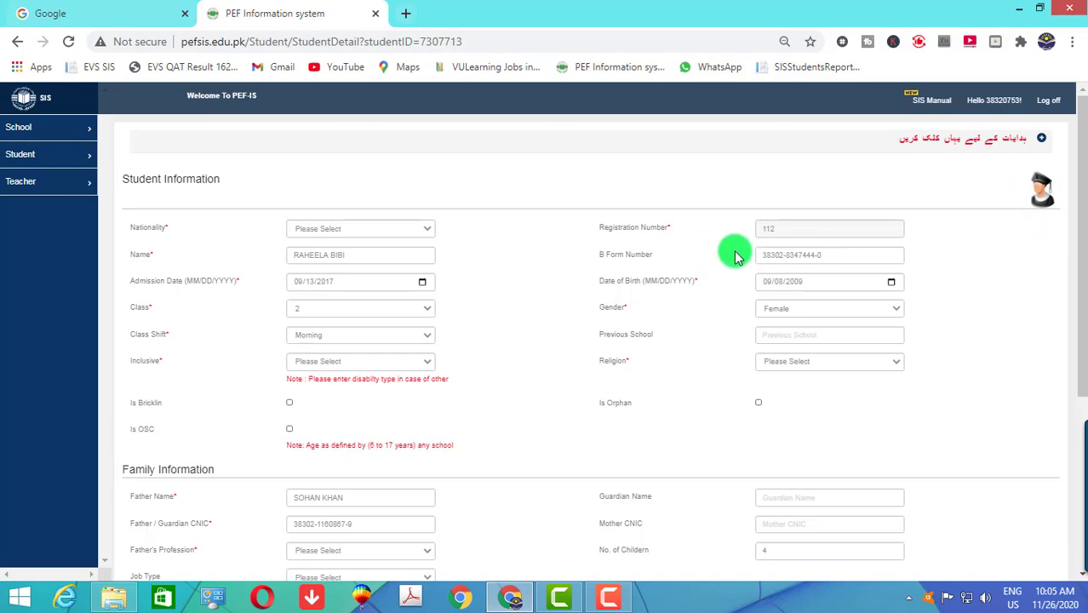
# - Set the student's nationality to Pakistan and the religion to Islam
pyautogui.moveTo(833, 255); pyautogui.dragTo(741, 262)
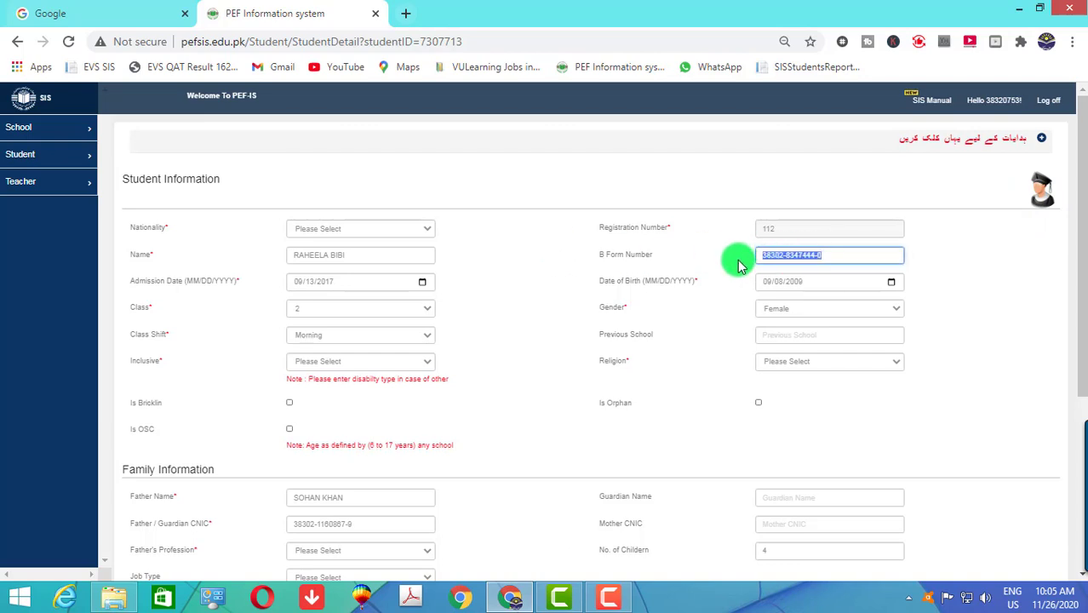
pyautogui.click(371, 231)
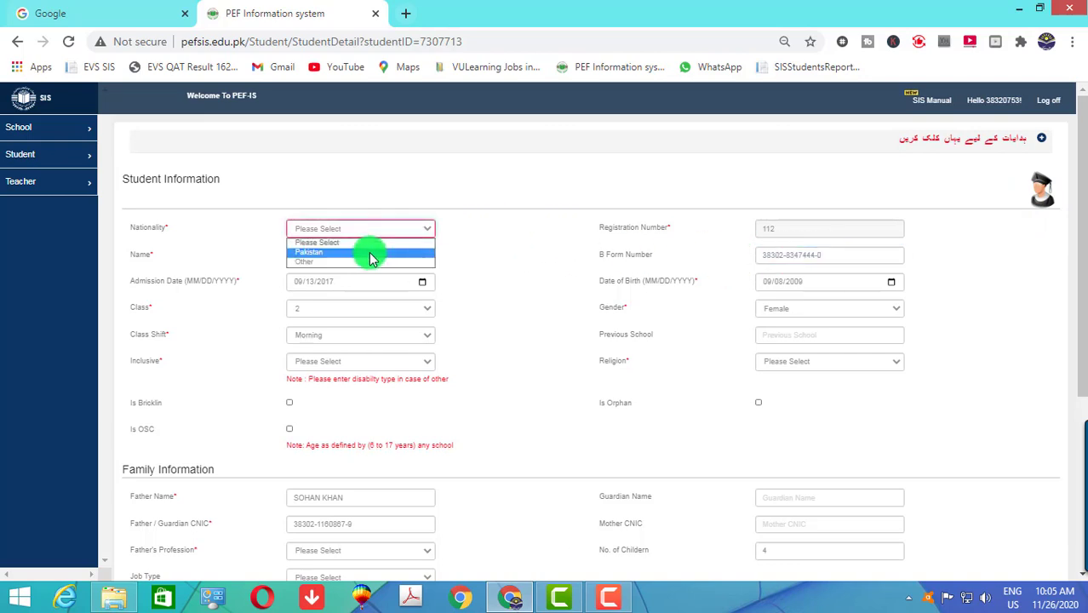
pyautogui.click(370, 255)
pyautogui.click(777, 264)
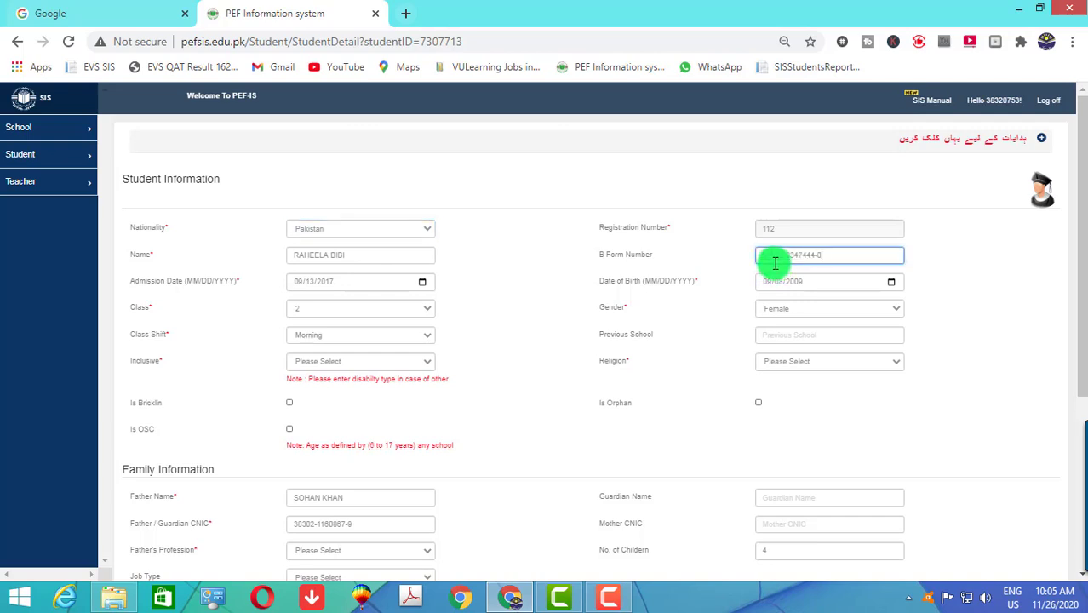
pyautogui.click(785, 367)
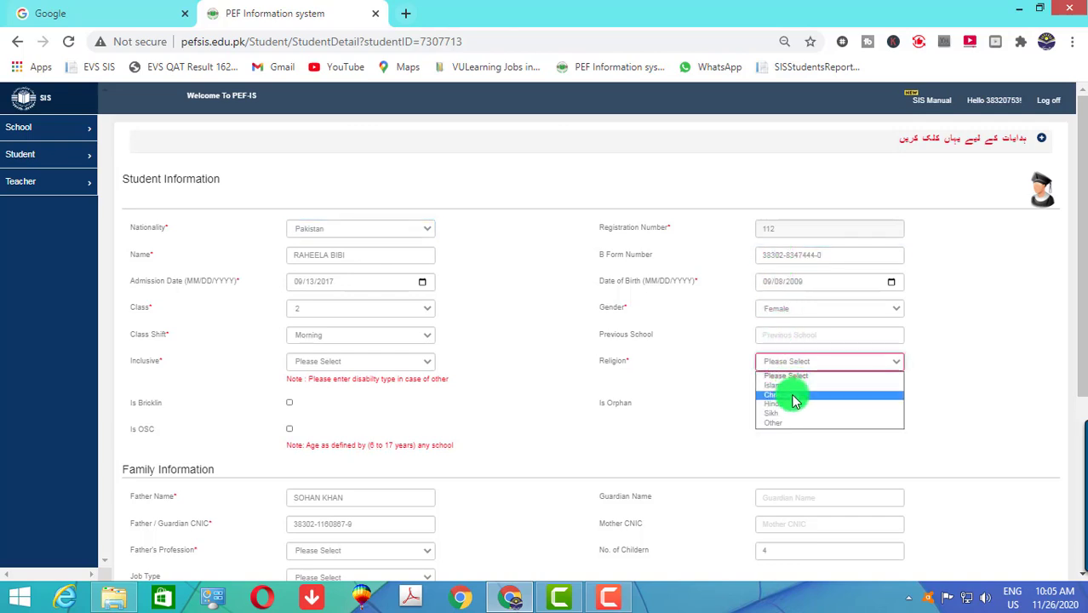
pyautogui.click(782, 384)
# - Upload 112.jpg from the Converted to JPG folder as the student's photo, cropped to the head and shoulders across the full image width
pyautogui.click(1047, 201)
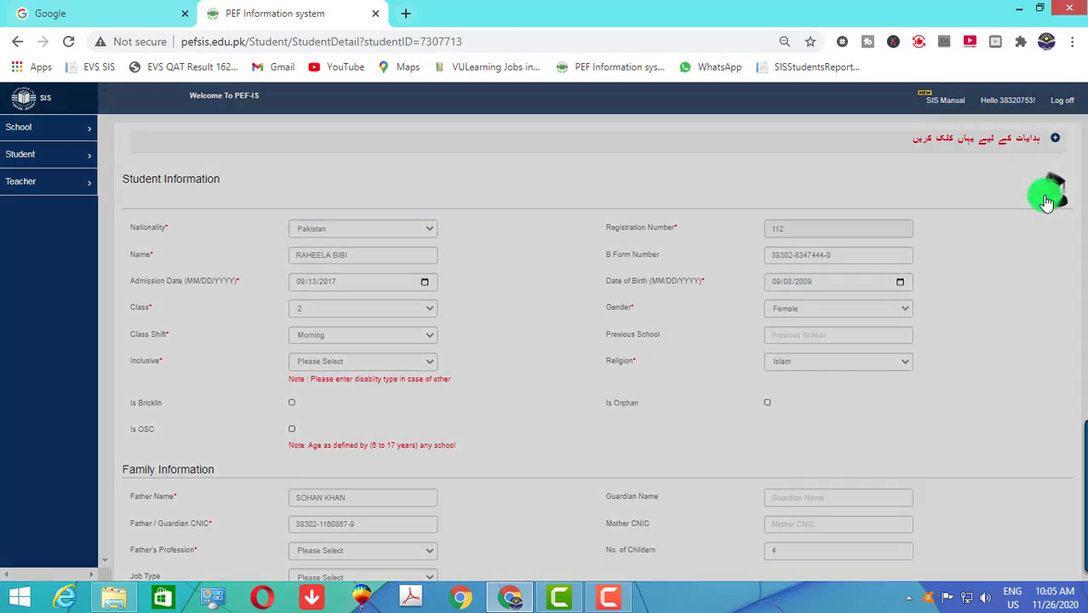
pyautogui.click(350, 140)
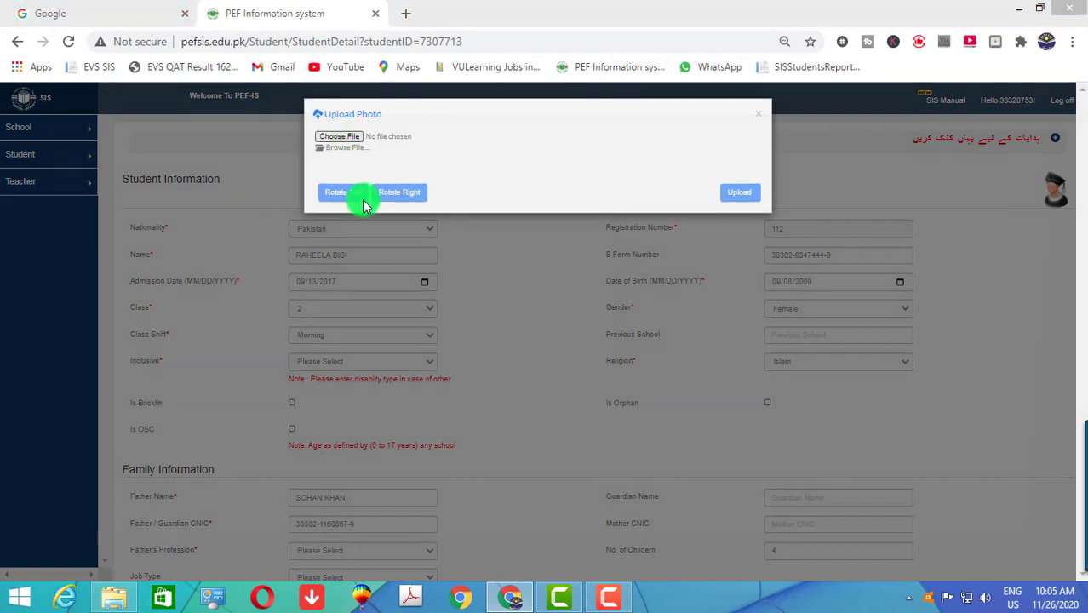
pyautogui.click(444, 408)
pyautogui.scroll(-3, 451, 409)
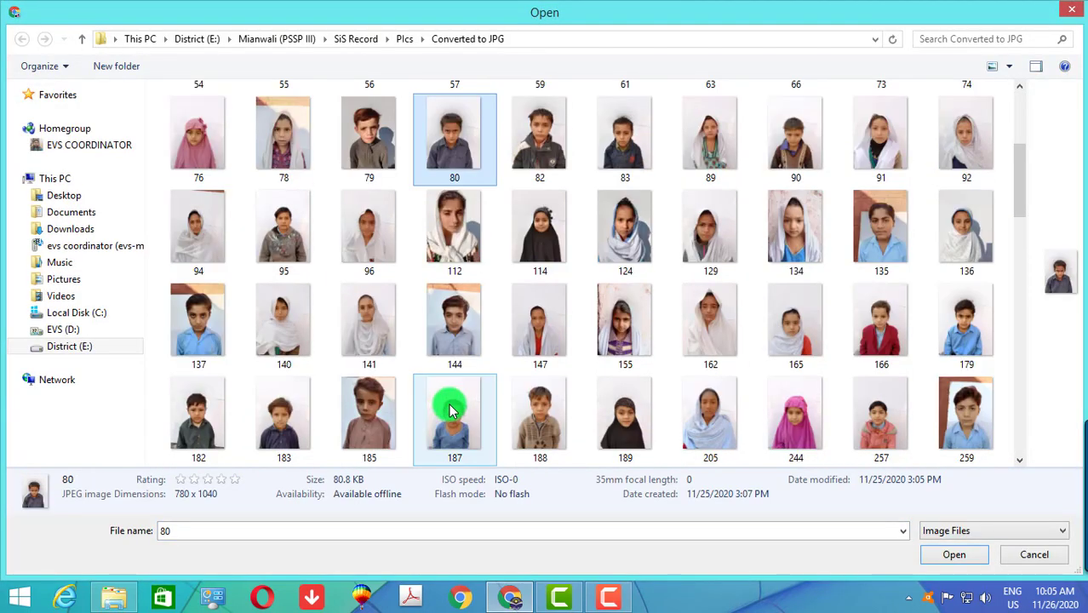
pyautogui.click(450, 241)
pyautogui.doubleClick(450, 241)
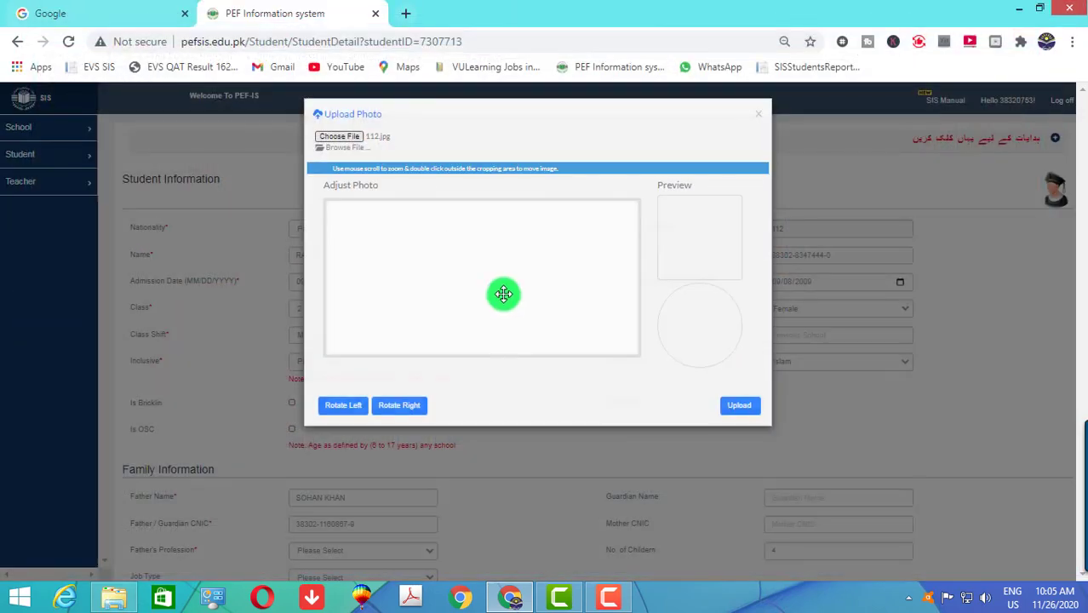
pyautogui.scroll(-2, 515, 293)
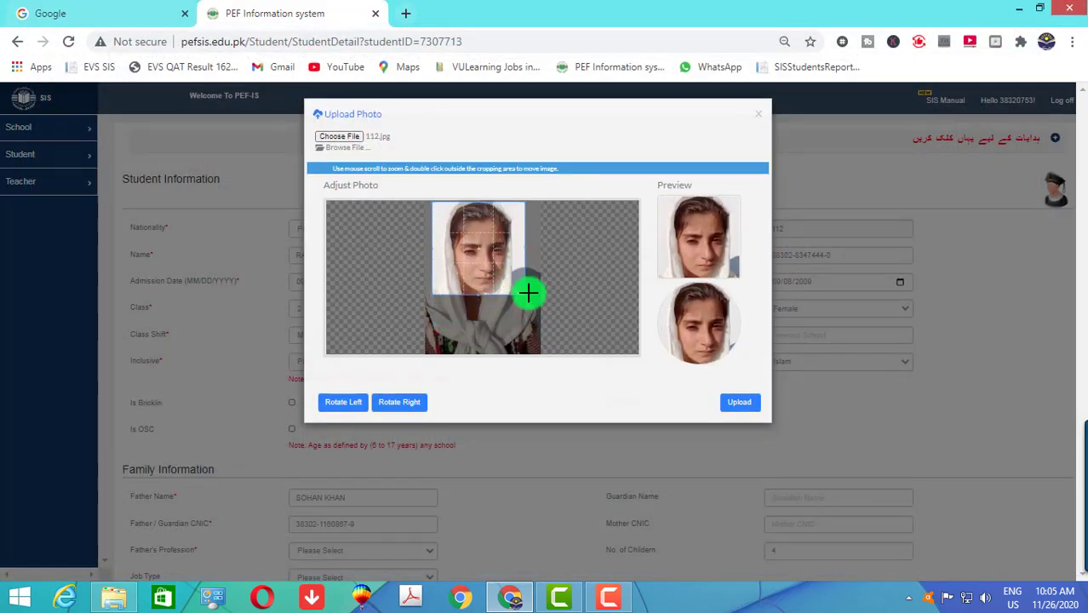
pyautogui.moveTo(528, 300)
pyautogui.mouseDown()
pyautogui.moveTo(539, 331)
pyautogui.moveTo(461, 233)
pyautogui.mouseUp()
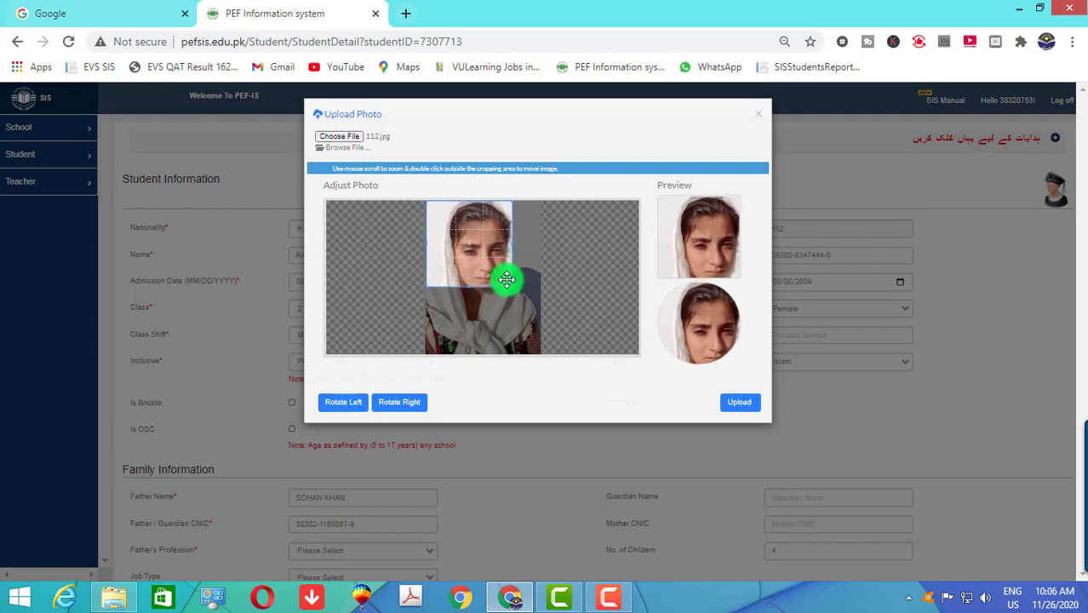
pyautogui.moveTo(521, 304); pyautogui.dragTo(538, 329)
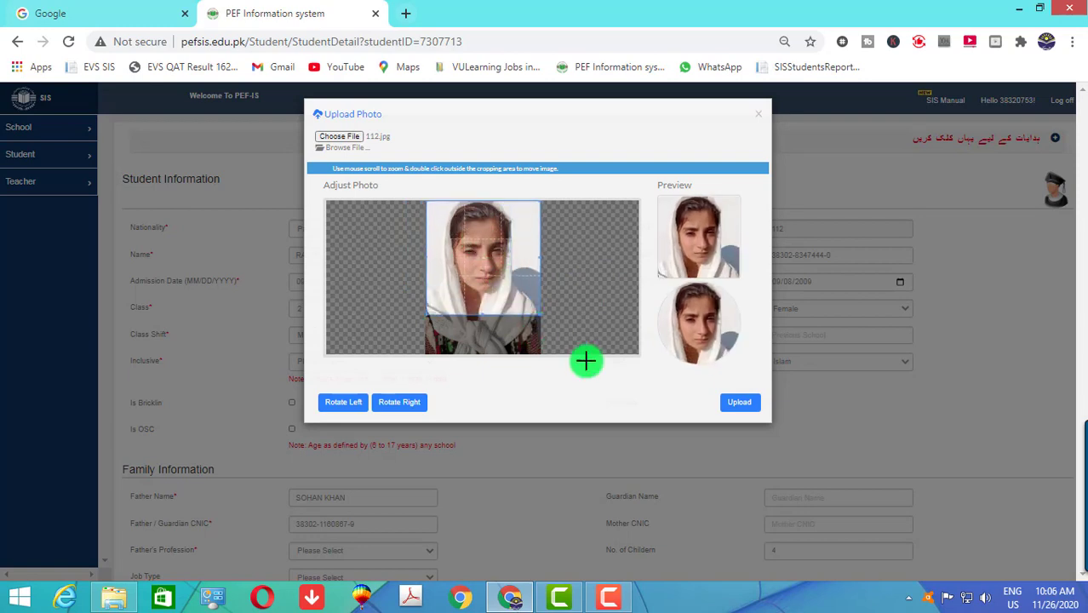
pyautogui.click(741, 404)
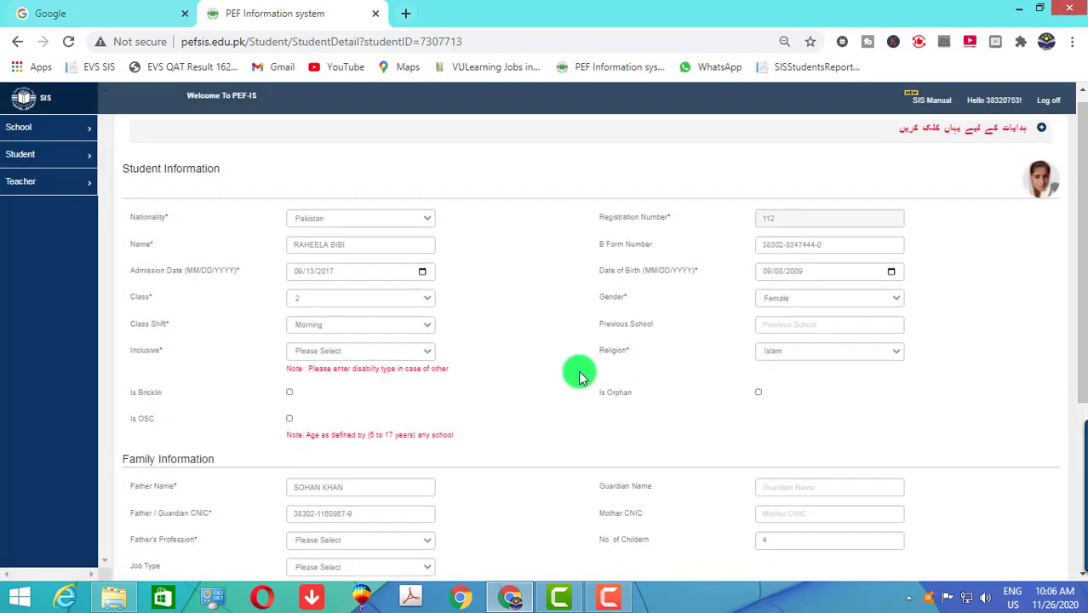
# - Set the father's profession to Unemployed, the job type to Private/Self Employed and the father's education to Matriculation
pyautogui.scroll(-4, 587, 374)
pyautogui.click(984, 534)
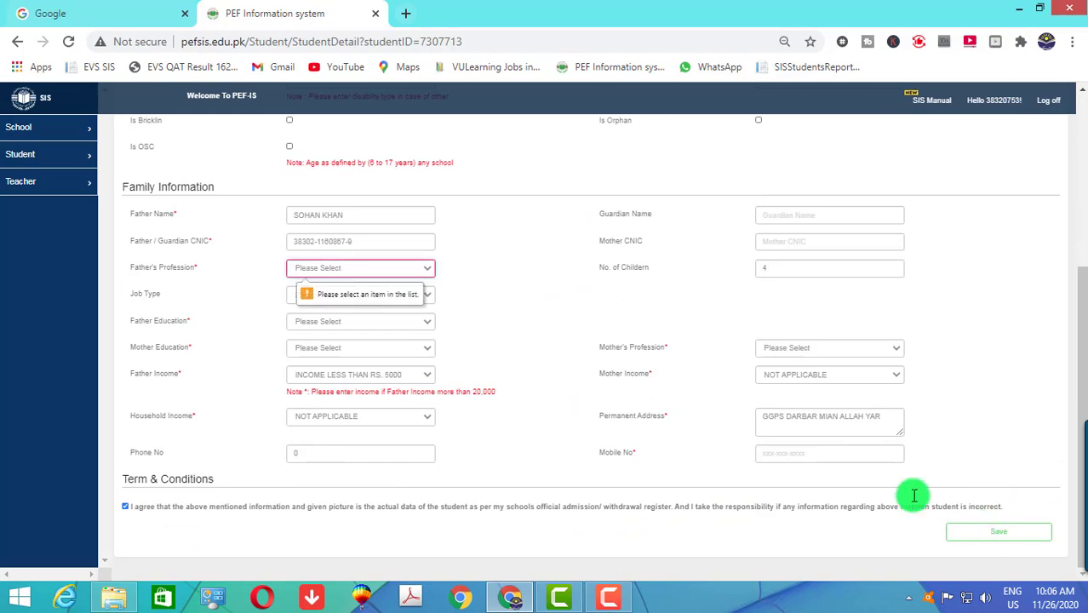
pyautogui.click(364, 269)
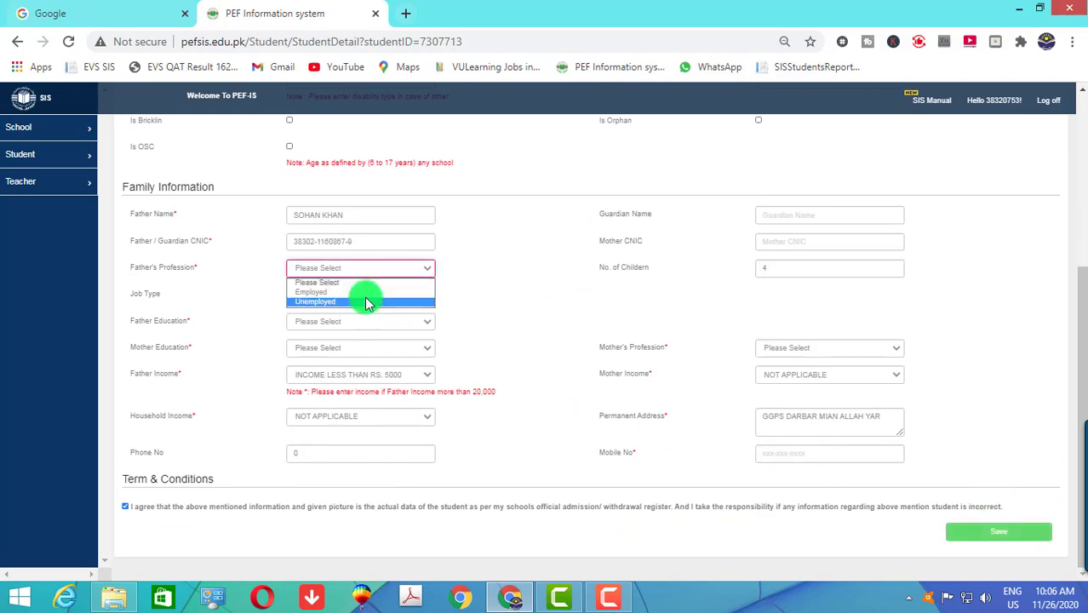
pyautogui.click(366, 301)
pyautogui.click(363, 297)
pyautogui.click(364, 321)
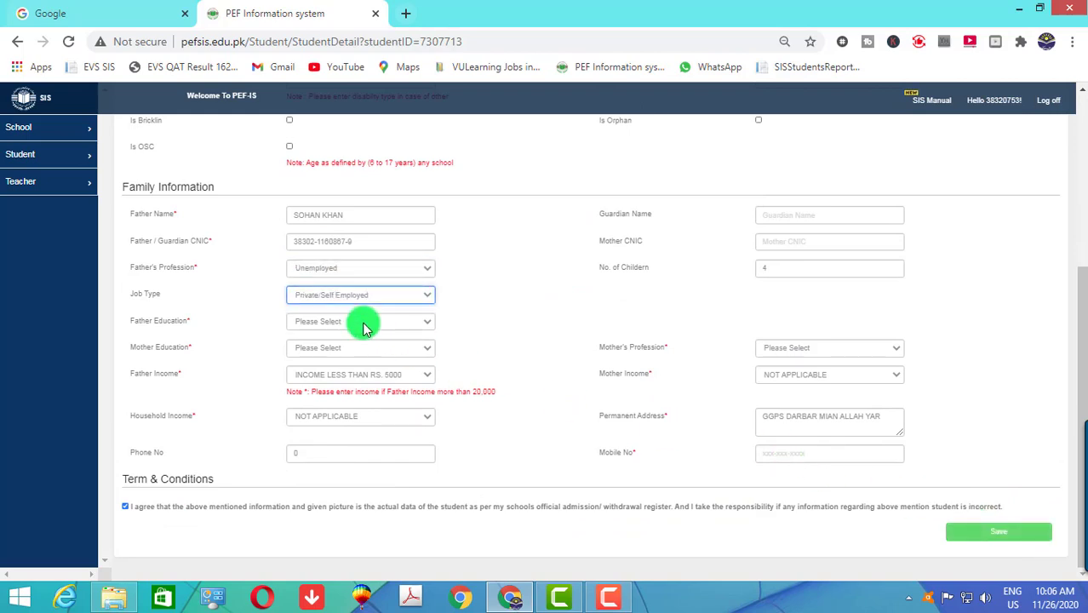
pyautogui.click(359, 321)
pyautogui.click(381, 375)
# - Set the mother's education to Primary and the mother's profession to House Wife
pyautogui.click(380, 377)
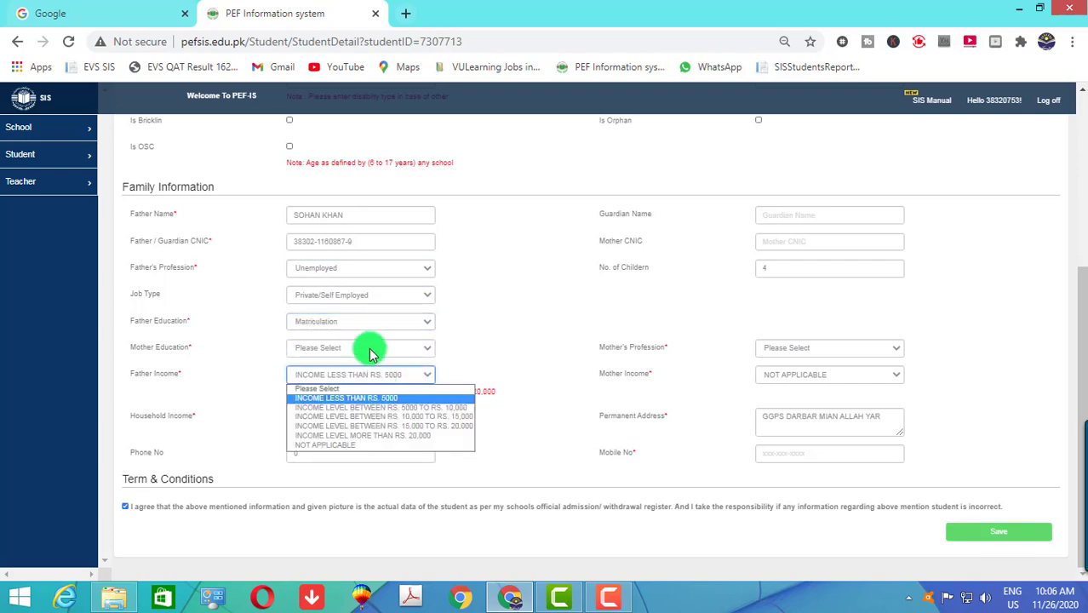
pyautogui.click(364, 347)
pyautogui.click(366, 348)
pyautogui.click(369, 347)
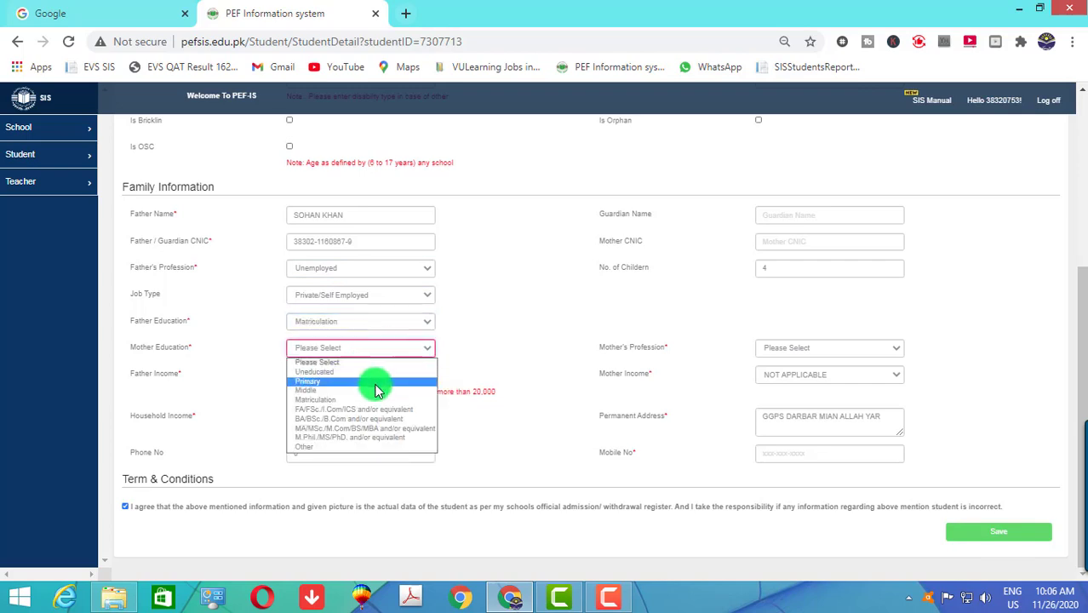
pyautogui.click(378, 390)
pyautogui.click(991, 532)
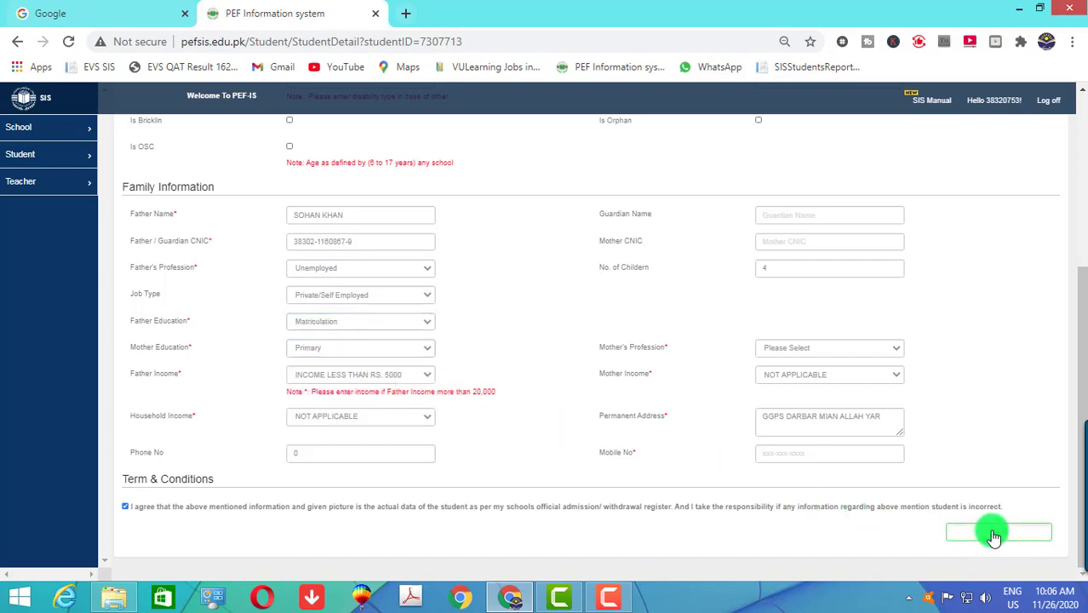
pyautogui.click(815, 347)
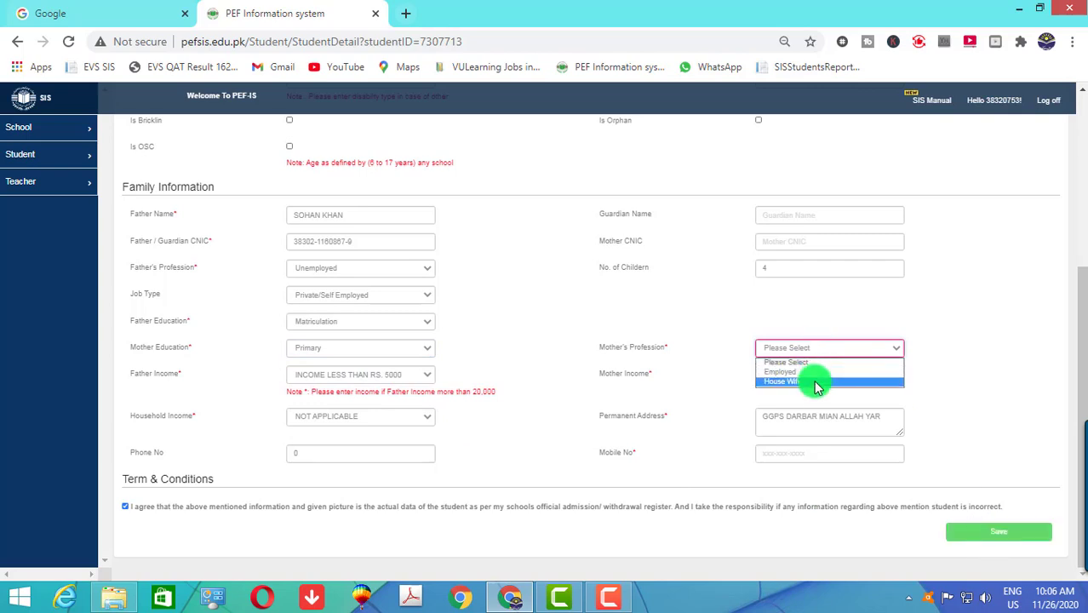
pyautogui.click(814, 381)
# - Fill in the required mobile number with an all-zero placeholder and save the student record
pyautogui.click(801, 430)
pyautogui.click(805, 459)
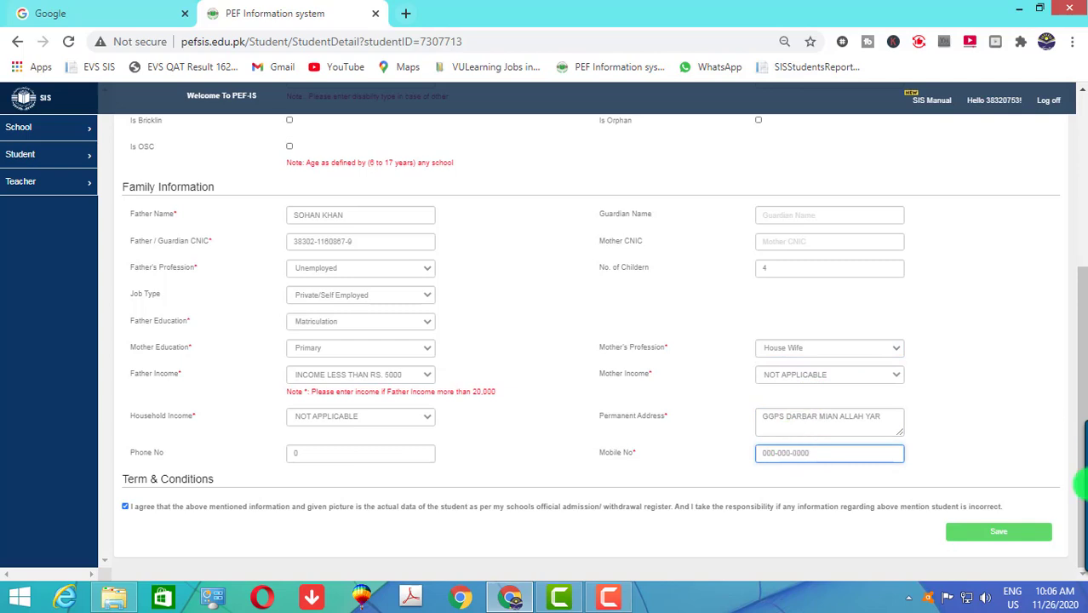
pyautogui.click(990, 532)
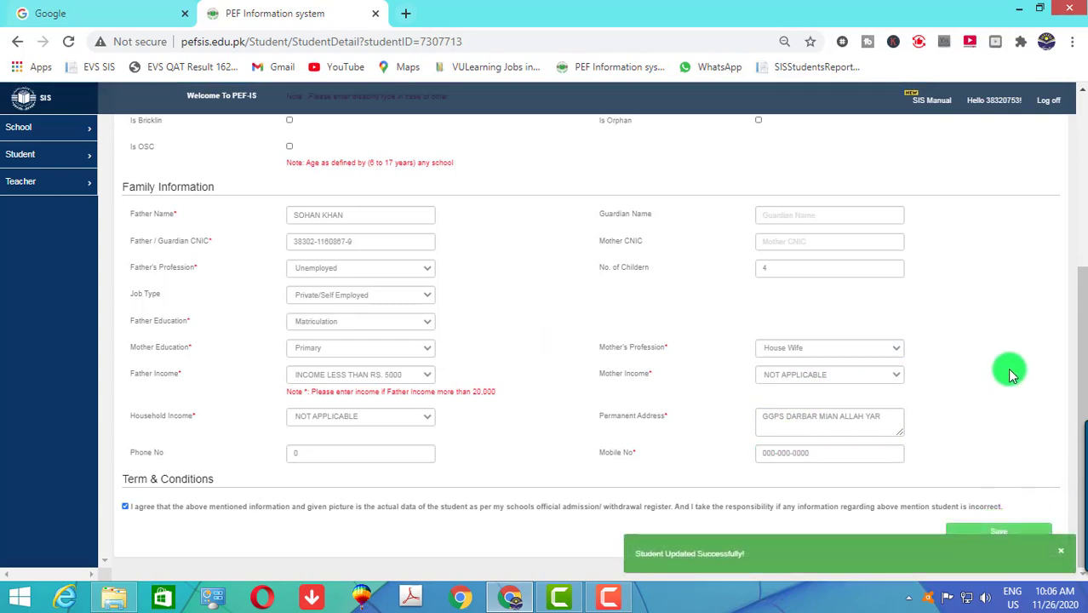
# - Check the photo folder for the picture after 112, search active students by its registration number and open the matching record for updating
pyautogui.scroll(4, 1007, 368)
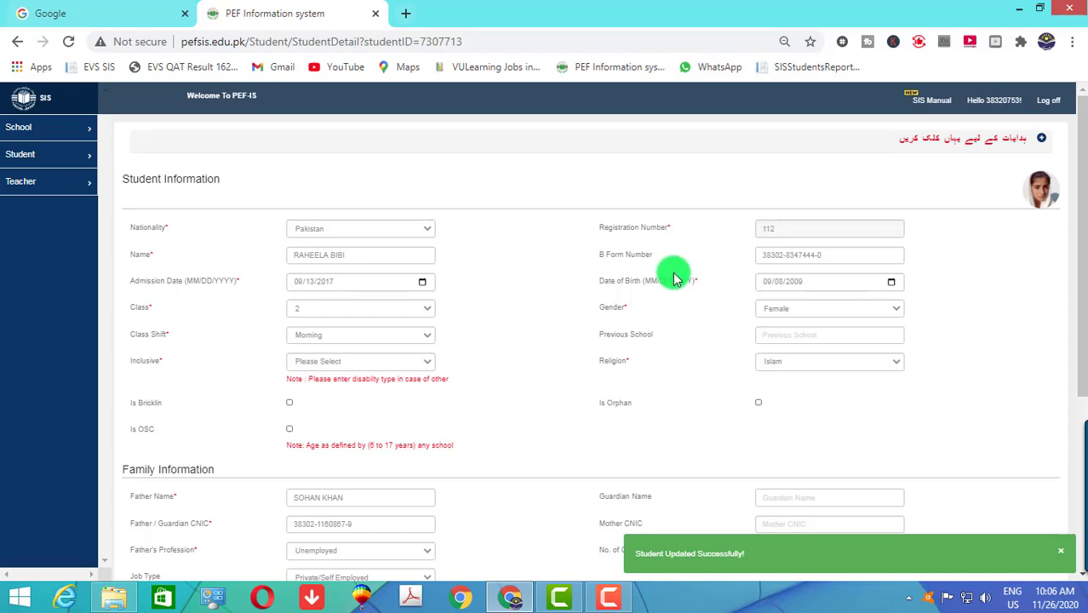
pyautogui.click(24, 153)
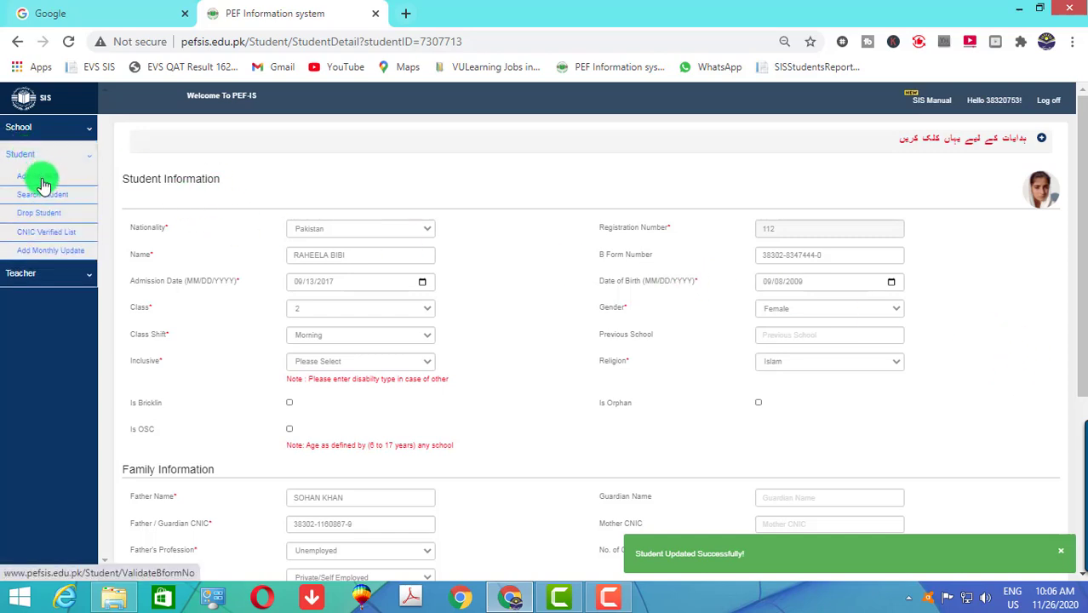
pyautogui.click(43, 199)
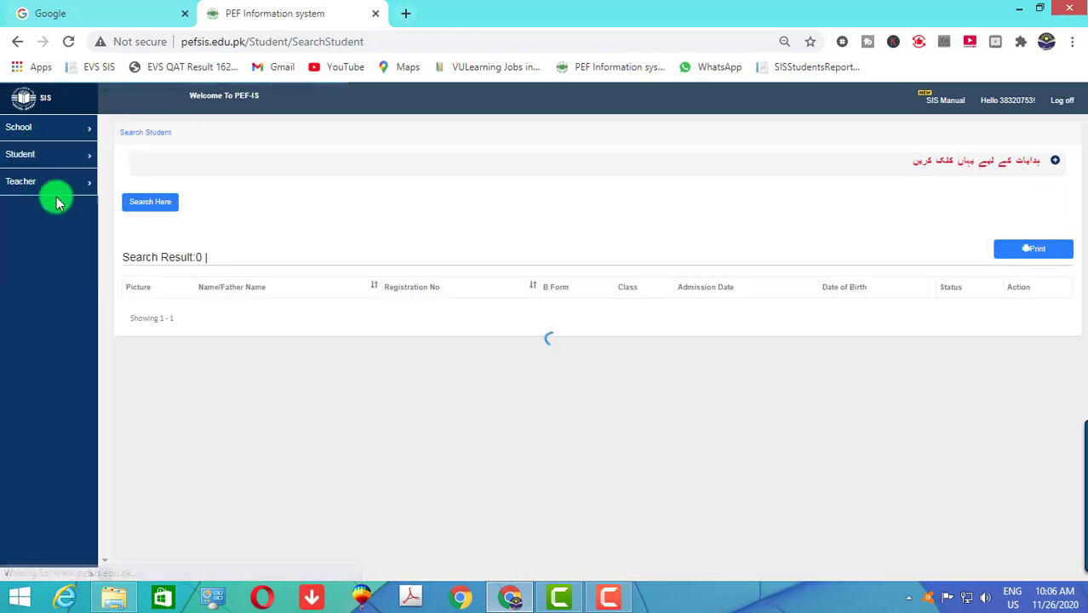
pyautogui.click(111, 598)
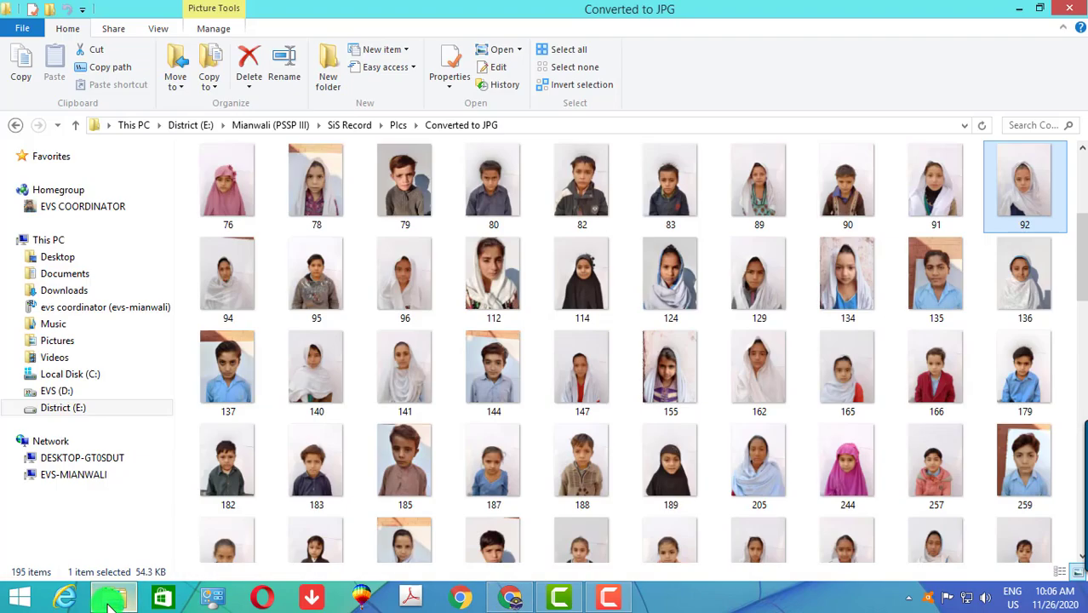
pyautogui.click(110, 599)
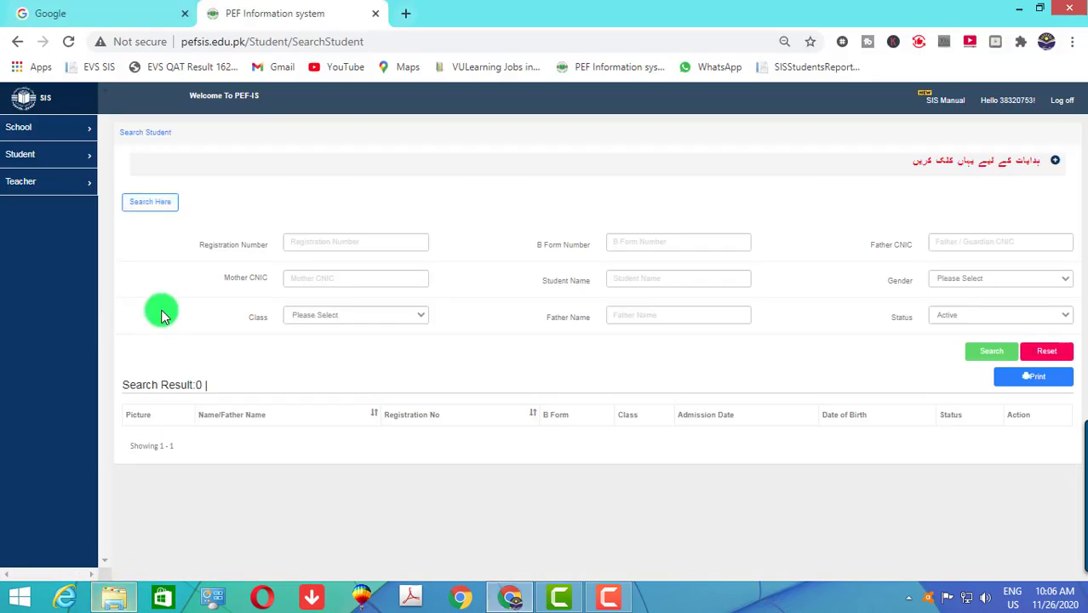
pyautogui.click(327, 242)
pyautogui.write('14')
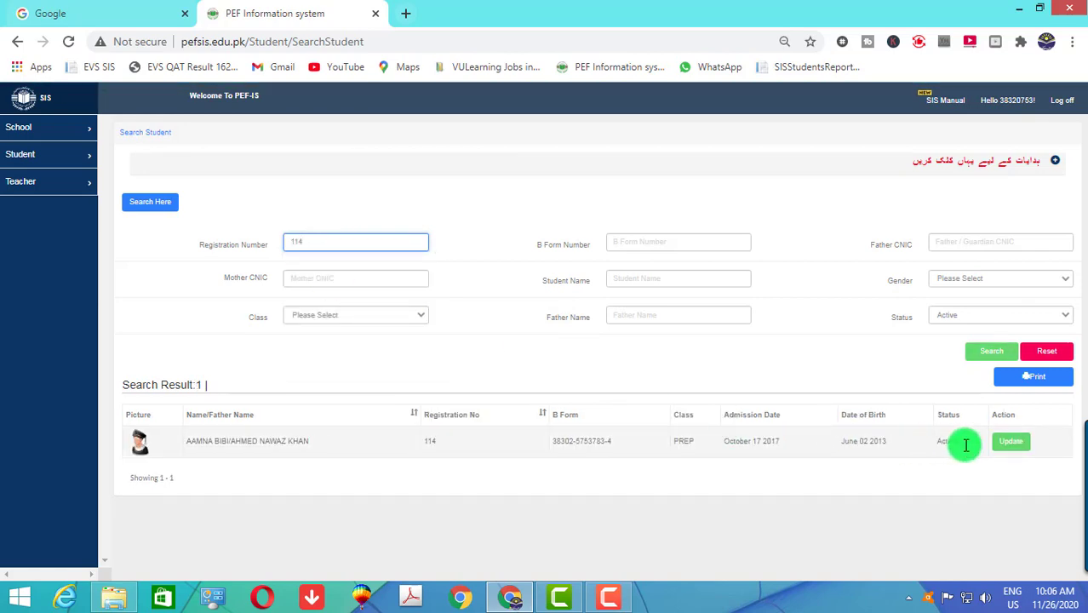
pyautogui.click(1016, 445)
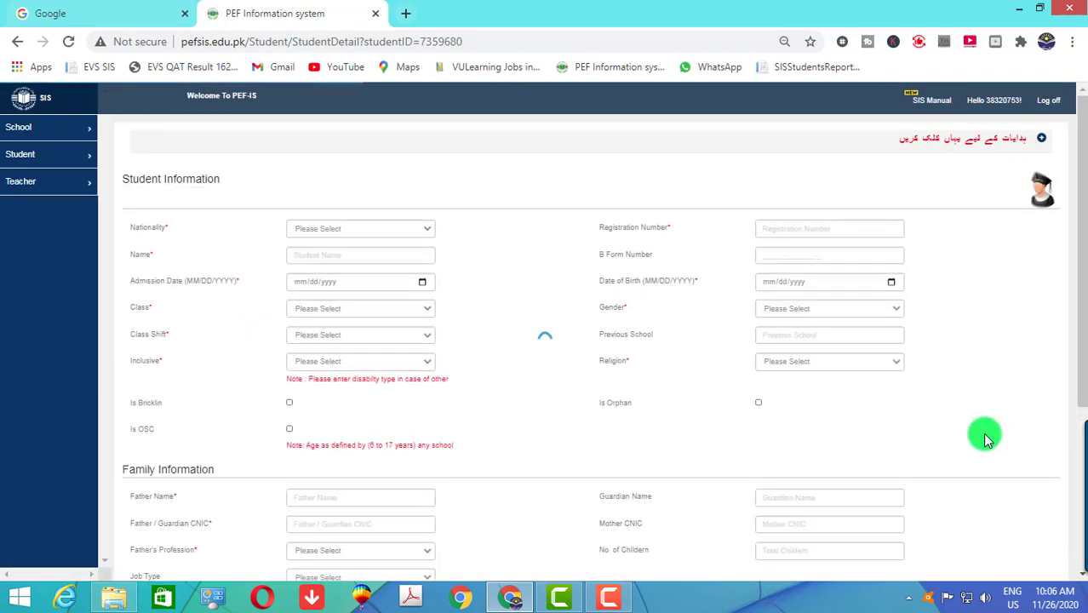
# - Upload 114.jpg from the Converted to JPG folder, with the crop centred on the face, as the student's photo and save the record
pyautogui.click(1038, 196)
pyautogui.click(339, 139)
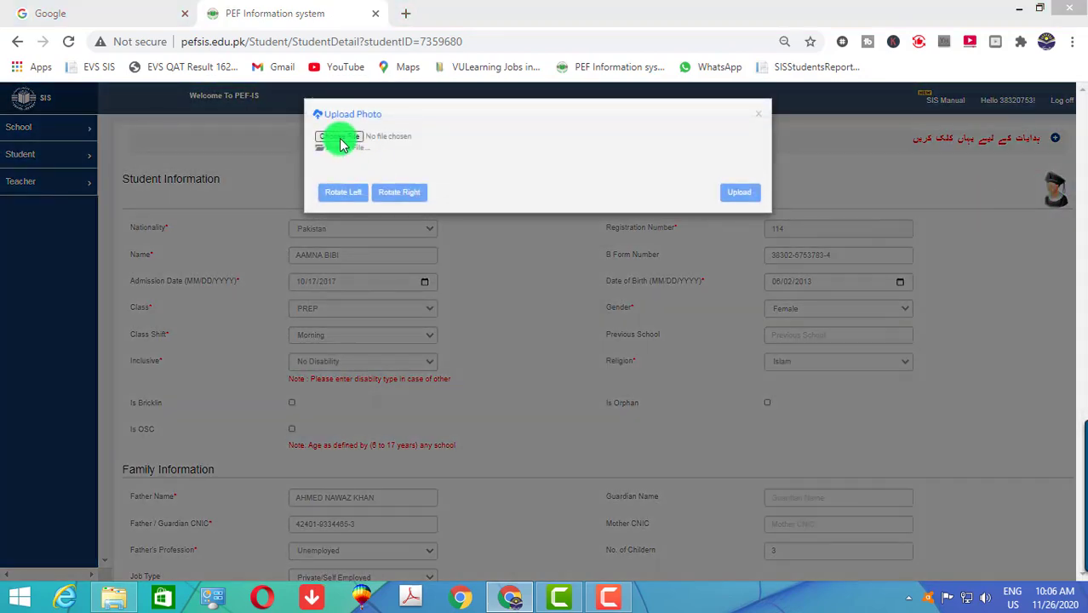
pyautogui.click(381, 396)
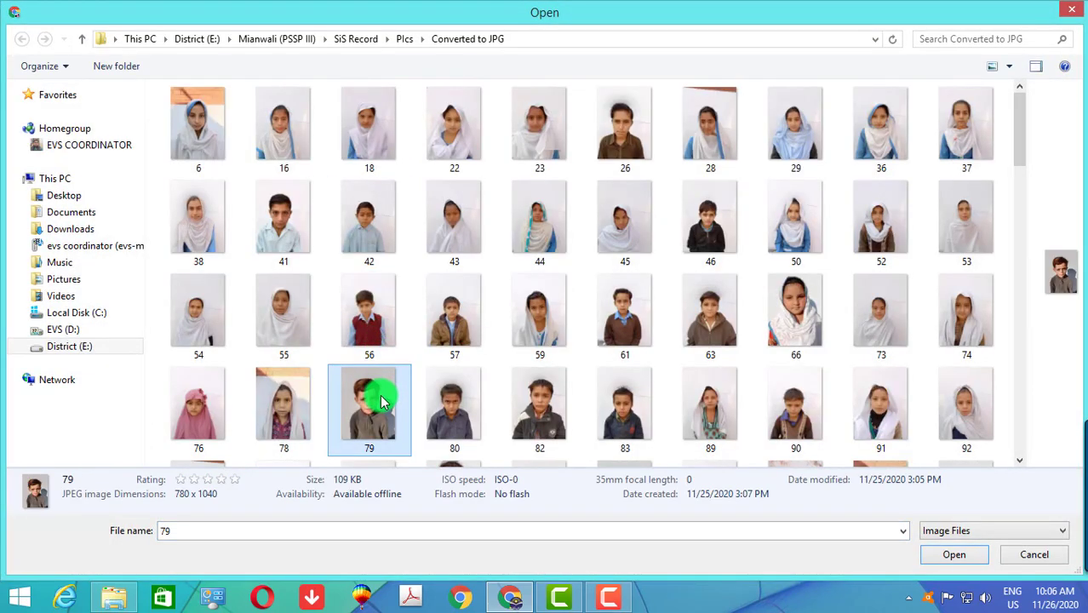
pyautogui.scroll(-3, 383, 400)
pyautogui.doubleClick(551, 239)
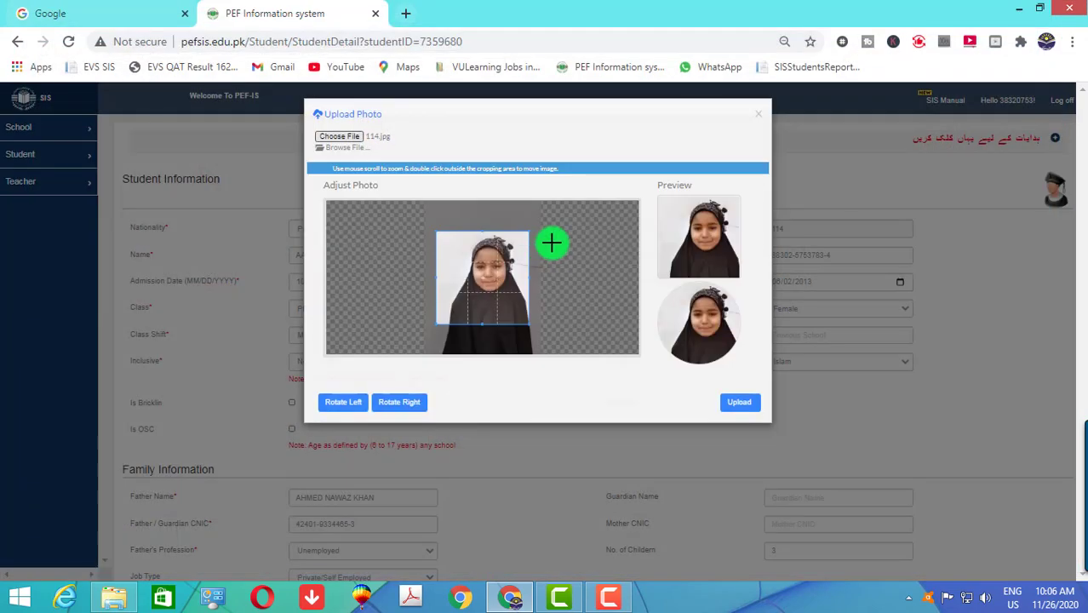
pyautogui.moveTo(514, 288); pyautogui.dragTo(522, 286)
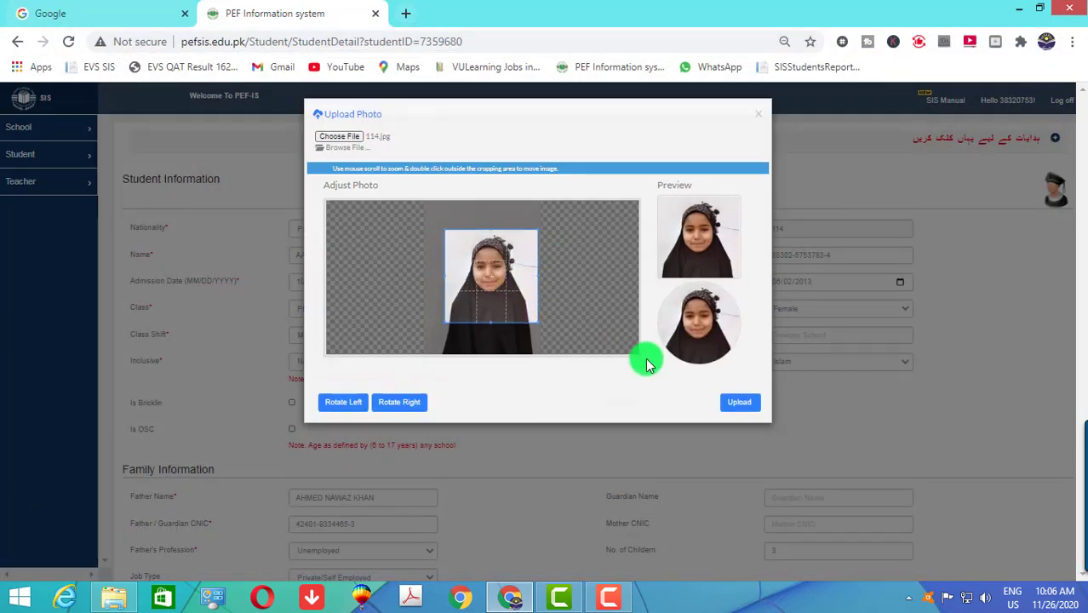
pyautogui.click(747, 404)
pyautogui.scroll(1, 486, 250)
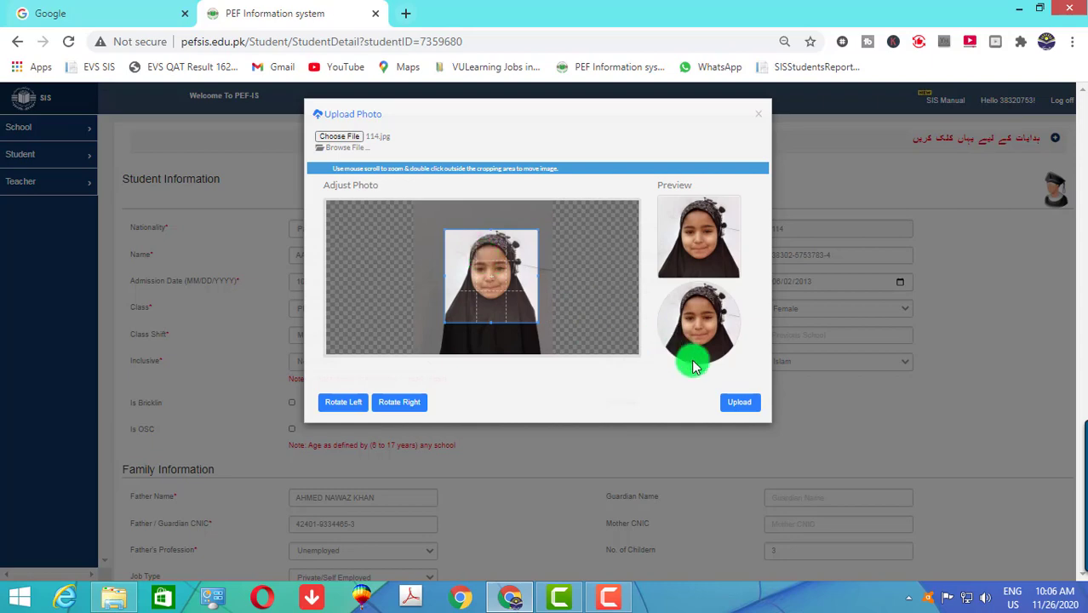
pyautogui.click(743, 405)
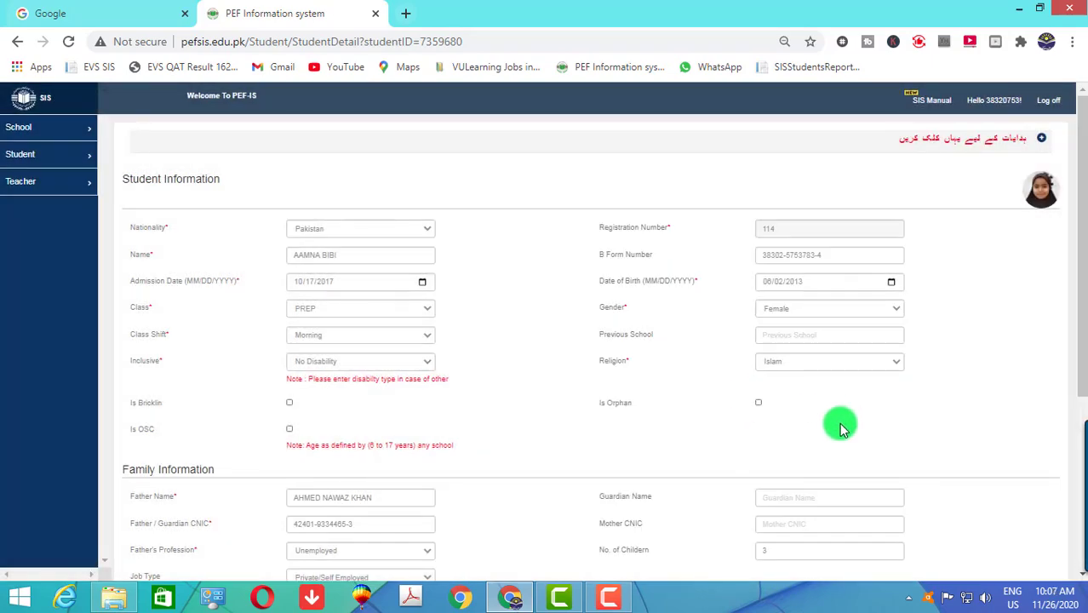
pyautogui.scroll(-3, 838, 427)
pyautogui.click(987, 539)
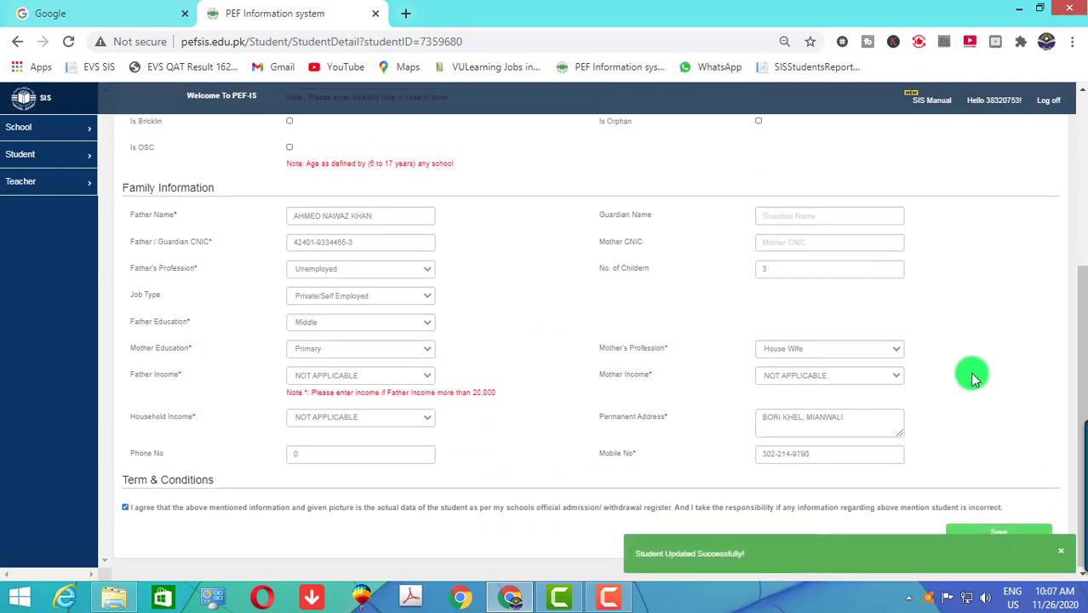
# - Check the photo folder for another picture, search the students by the registration number matching photo 147 and open that record for updating
pyautogui.scroll(4, 970, 372)
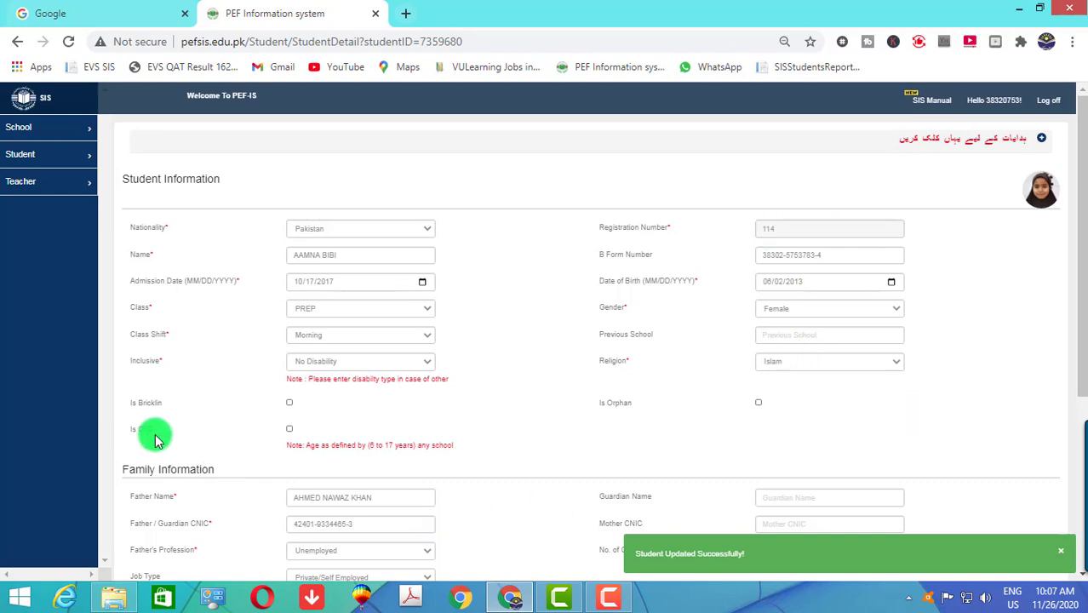
pyautogui.click(123, 598)
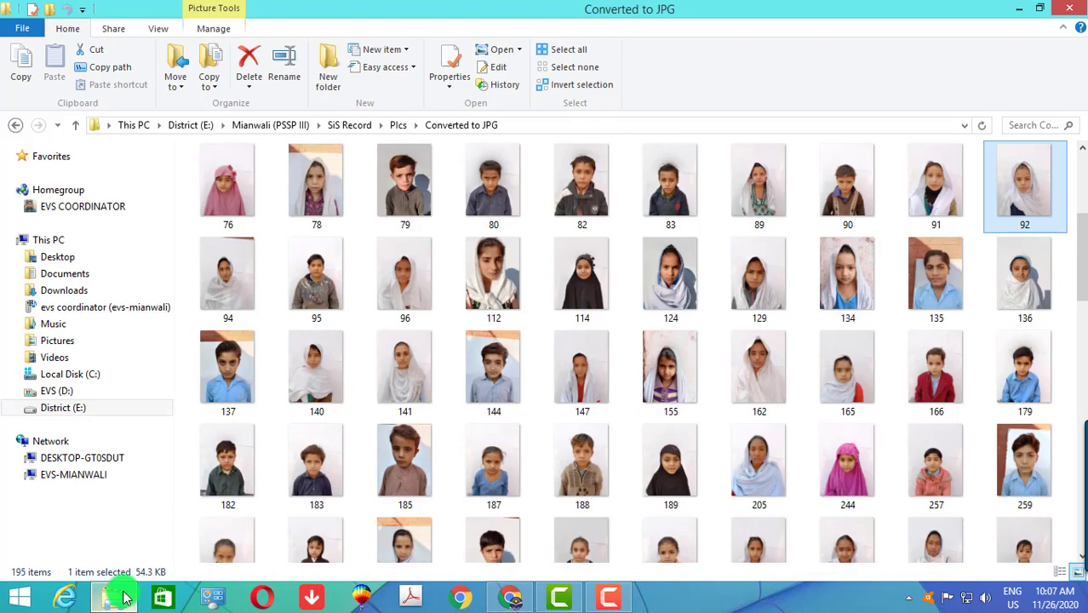
pyautogui.click(124, 597)
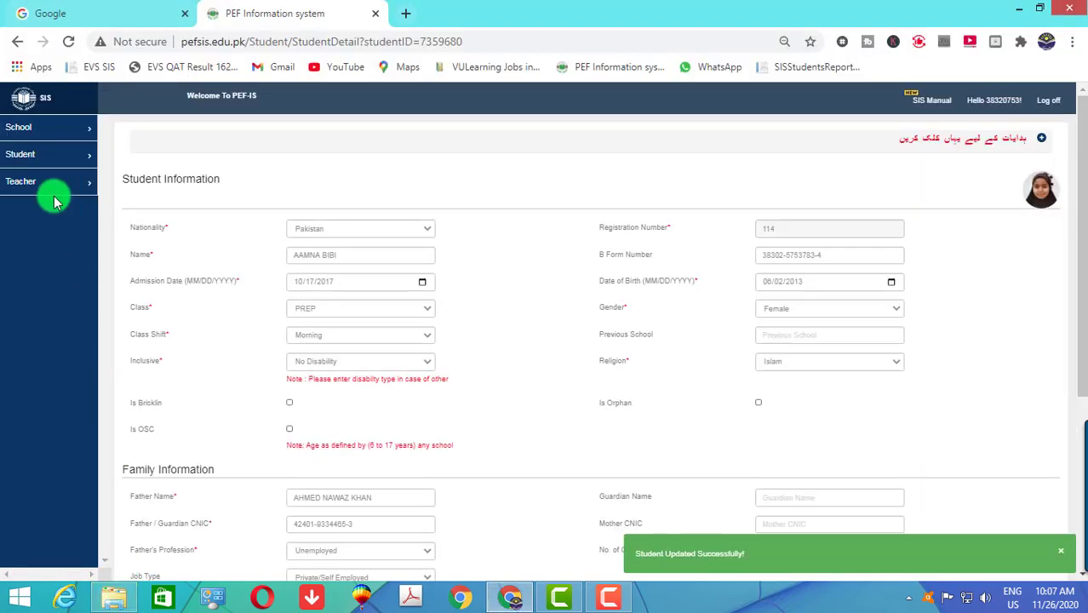
pyautogui.click(33, 154)
pyautogui.click(39, 196)
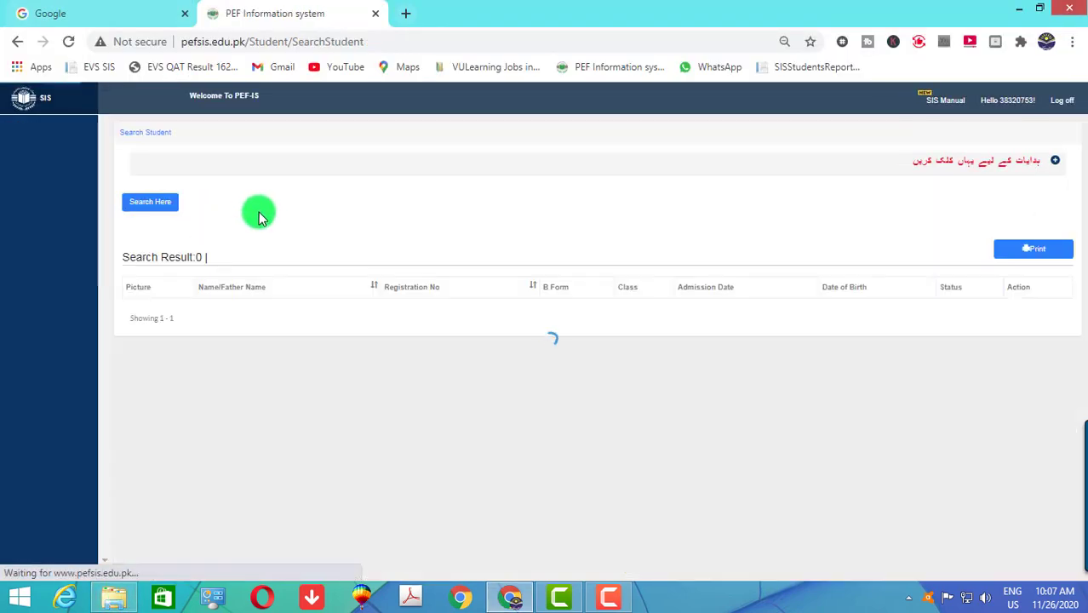
pyautogui.click(167, 204)
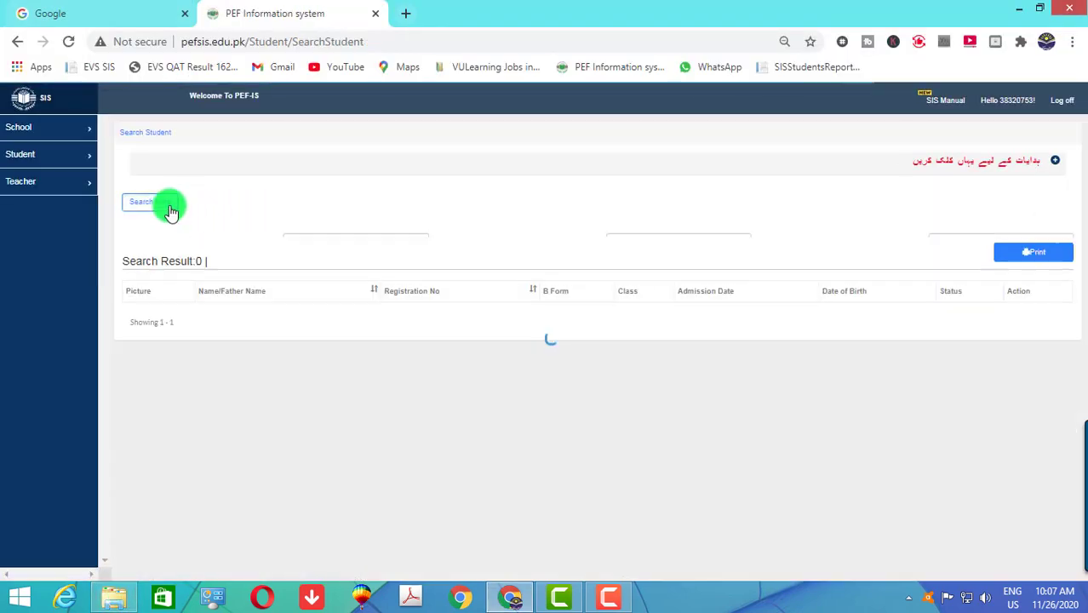
pyautogui.click(339, 245)
pyautogui.write('147')
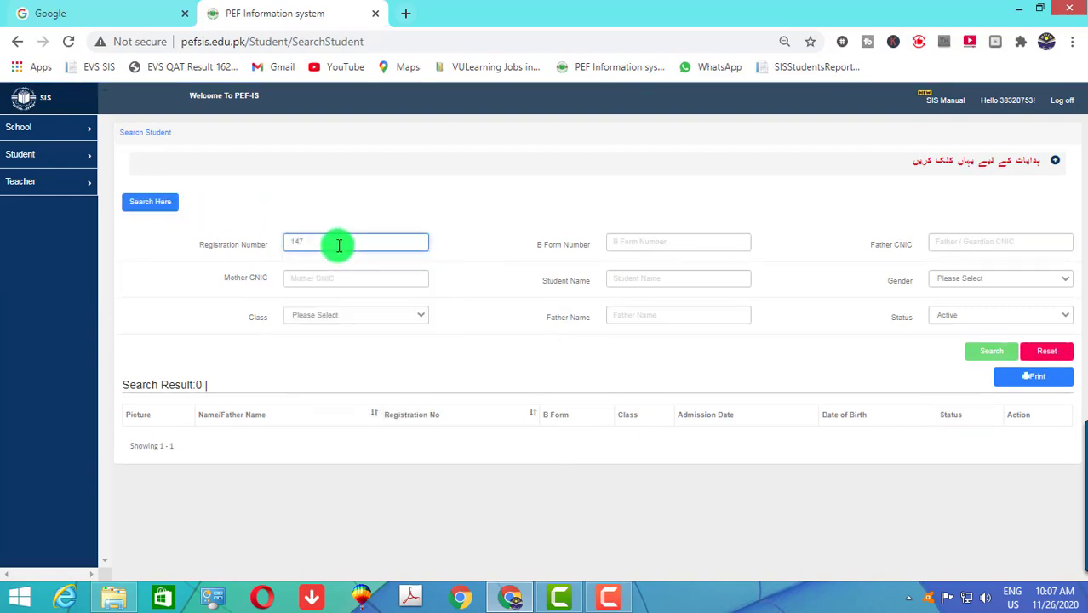
pyautogui.press('Return')
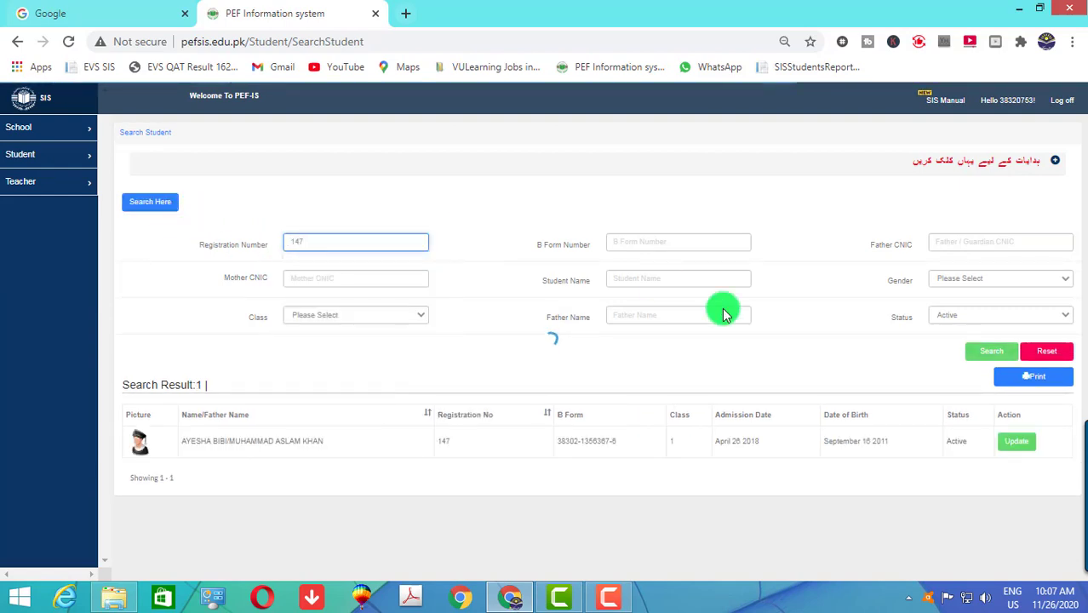
pyautogui.click(1019, 444)
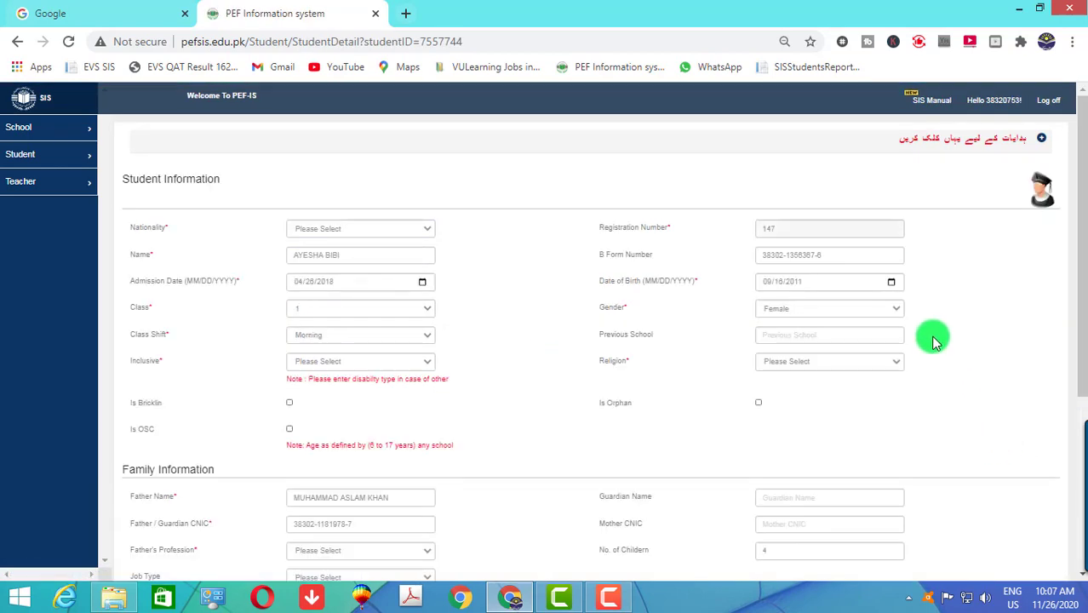
# - Set the nationality to Pakistan and re-enter the student's original B Form number
pyautogui.click(381, 232)
pyautogui.moveTo(838, 257); pyautogui.dragTo(736, 265)
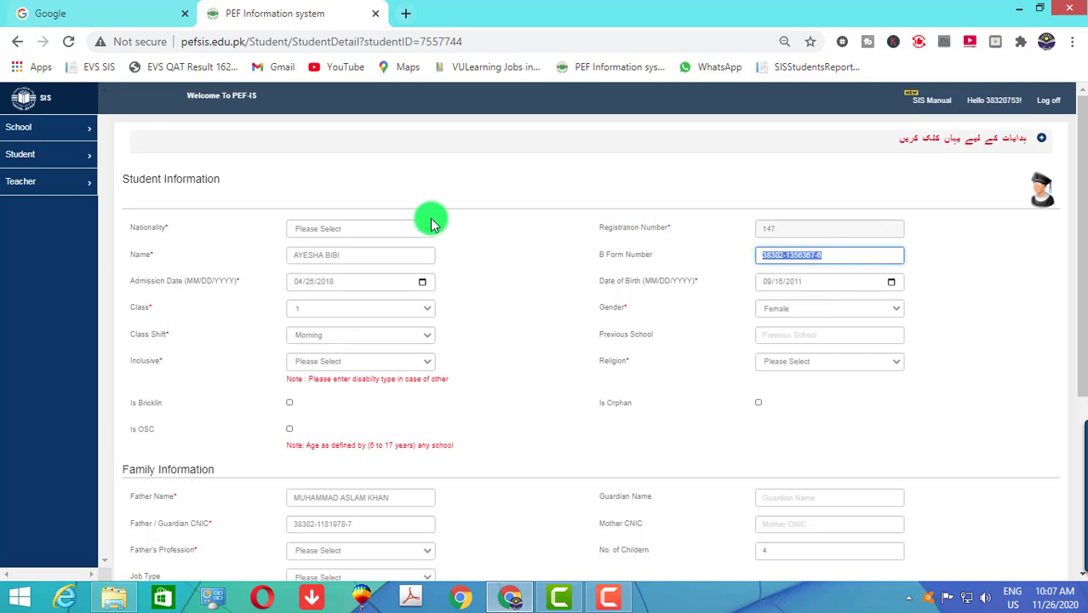
pyautogui.click(380, 225)
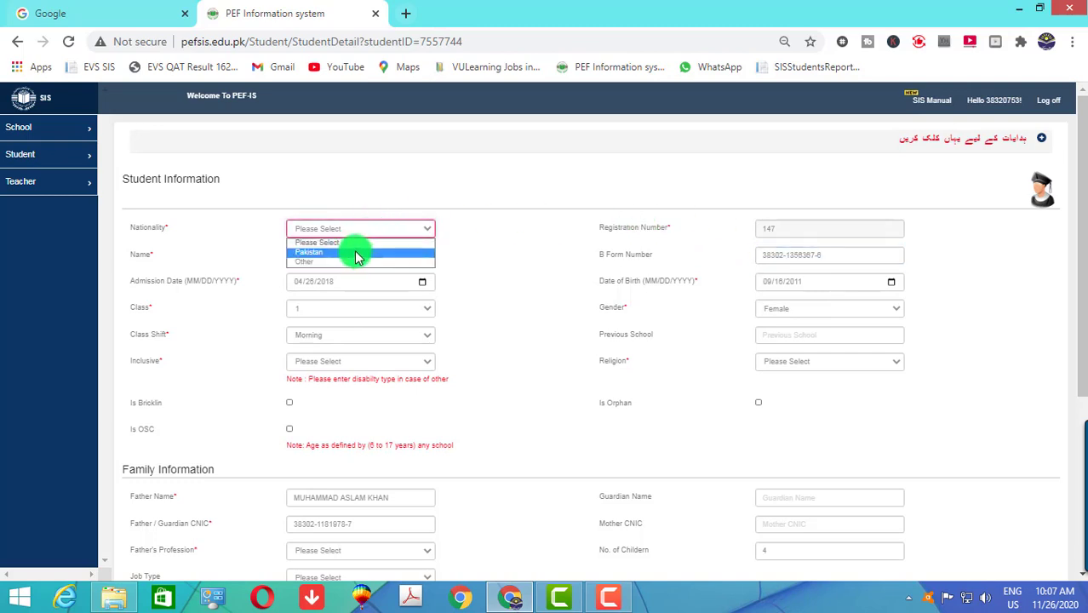
pyautogui.click(354, 252)
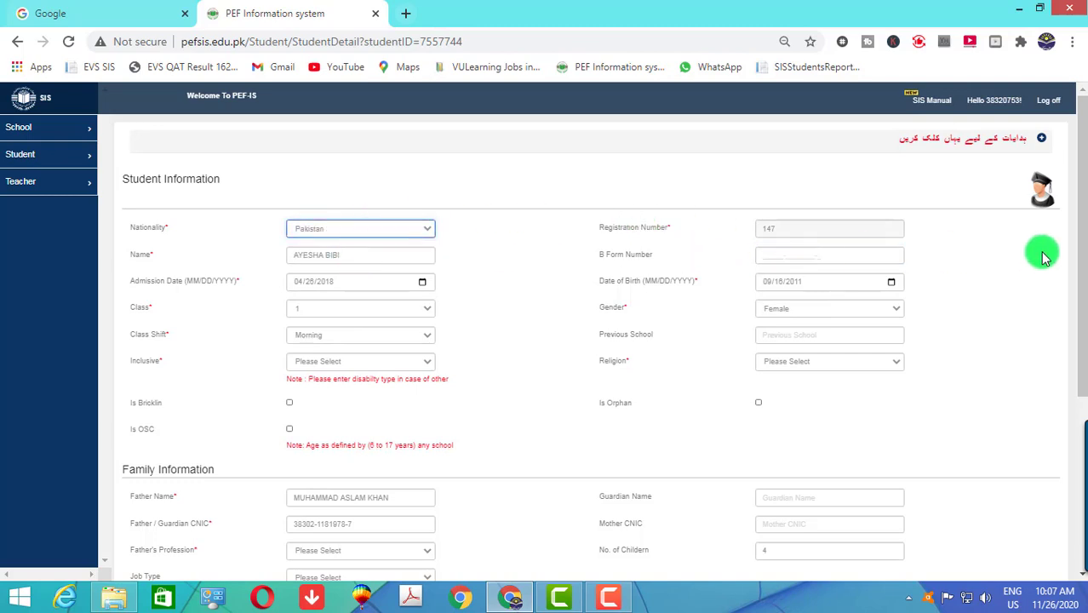
pyautogui.click(765, 260)
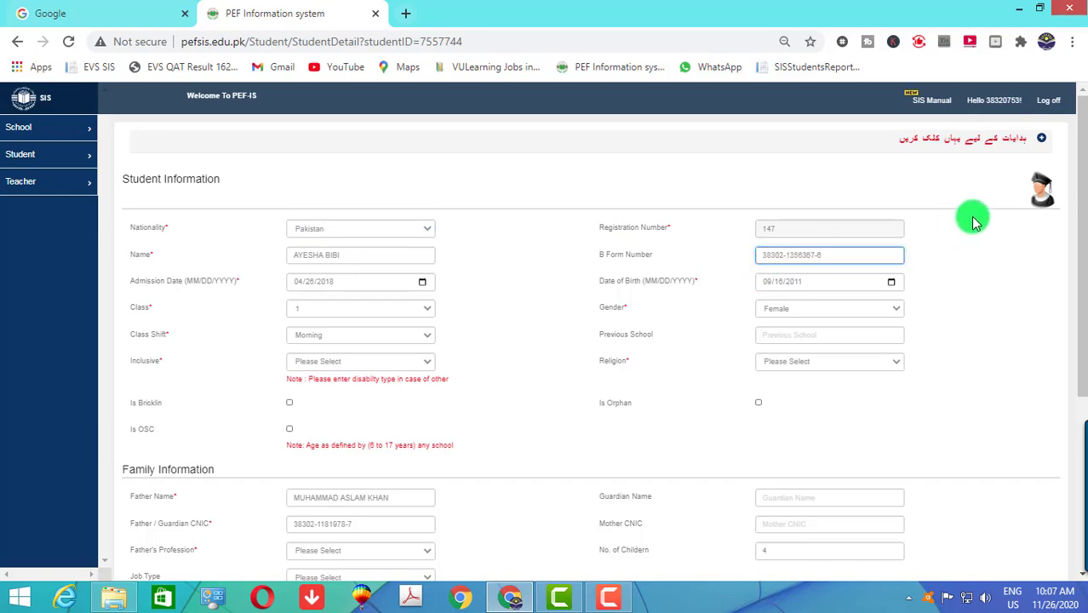
# - Upload 147.jpg from the Converted to JPG folder as the student's photo, with the crop centred on the face
pyautogui.click(1044, 189)
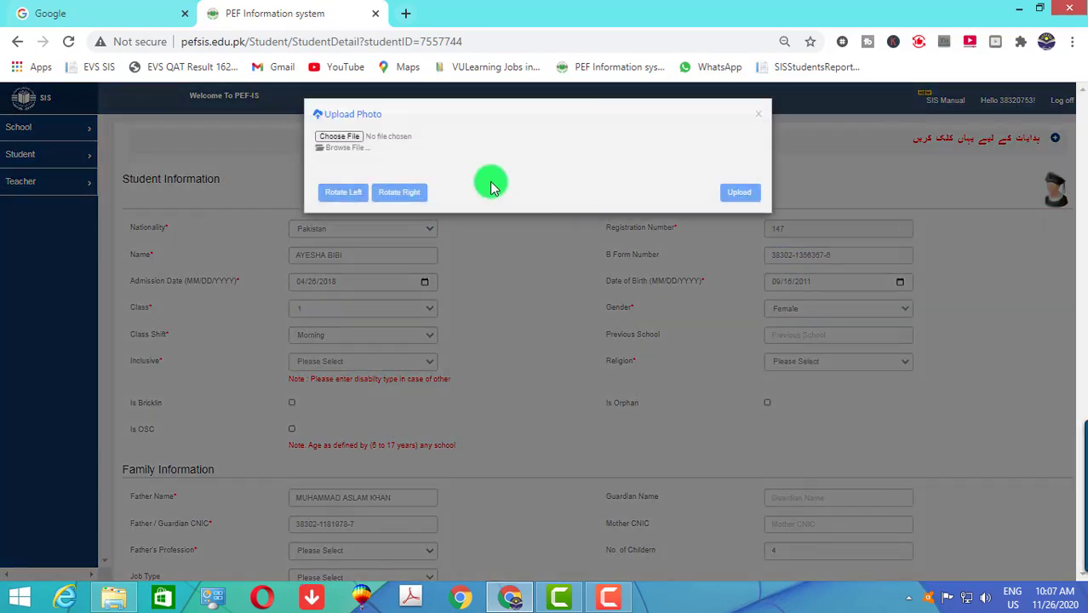
pyautogui.click(337, 137)
pyautogui.click(452, 415)
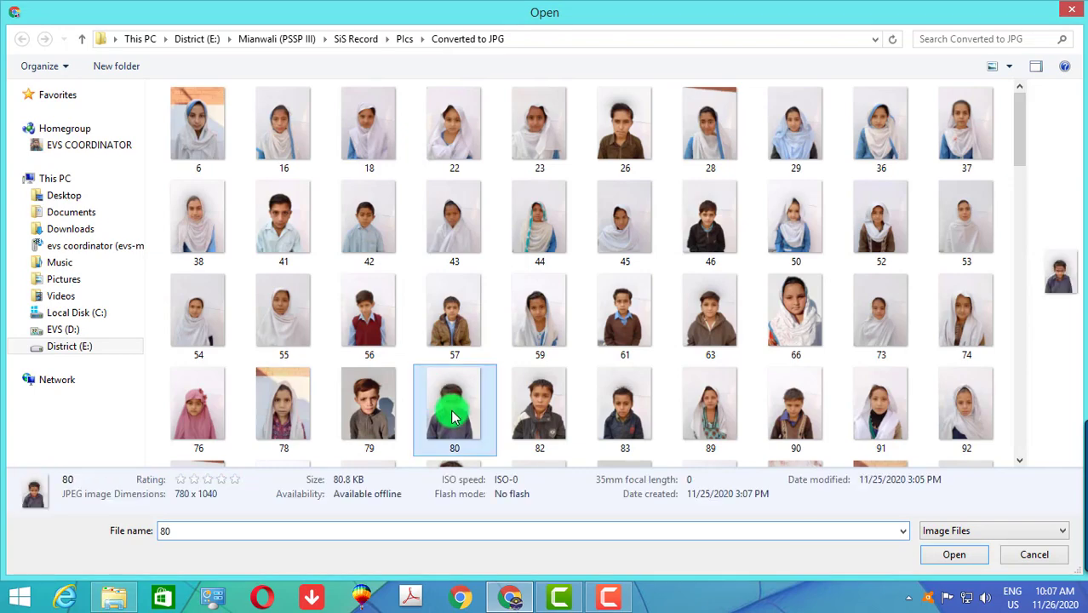
pyautogui.click(543, 410)
pyautogui.scroll(-3, 544, 400)
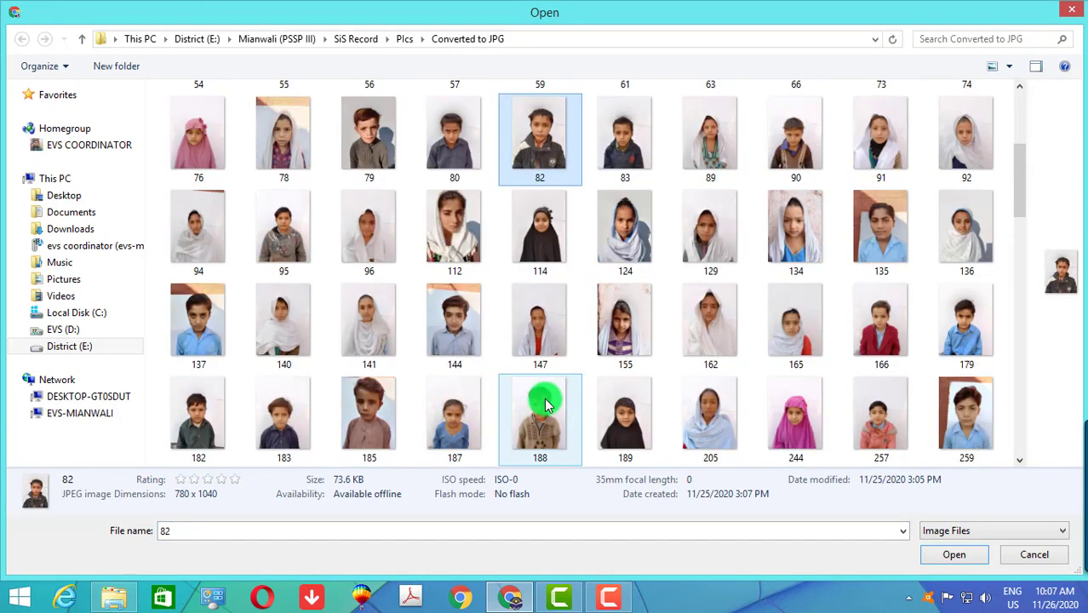
pyautogui.doubleClick(547, 334)
pyautogui.moveTo(530, 309); pyautogui.dragTo(487, 292)
pyautogui.scroll(1, 496, 307)
pyautogui.scroll(2, 491, 294)
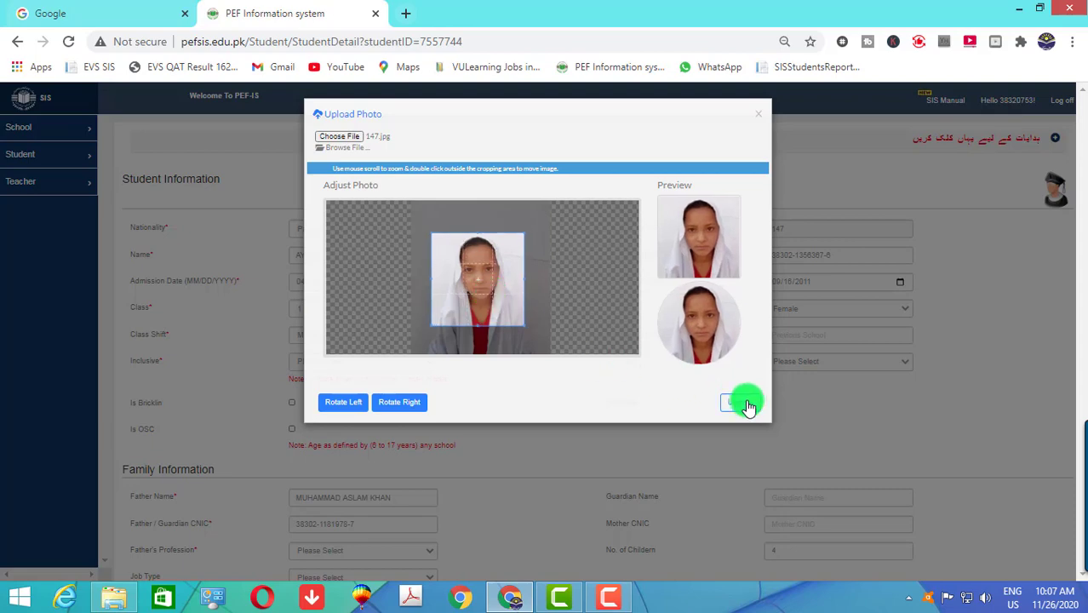
pyautogui.click(744, 403)
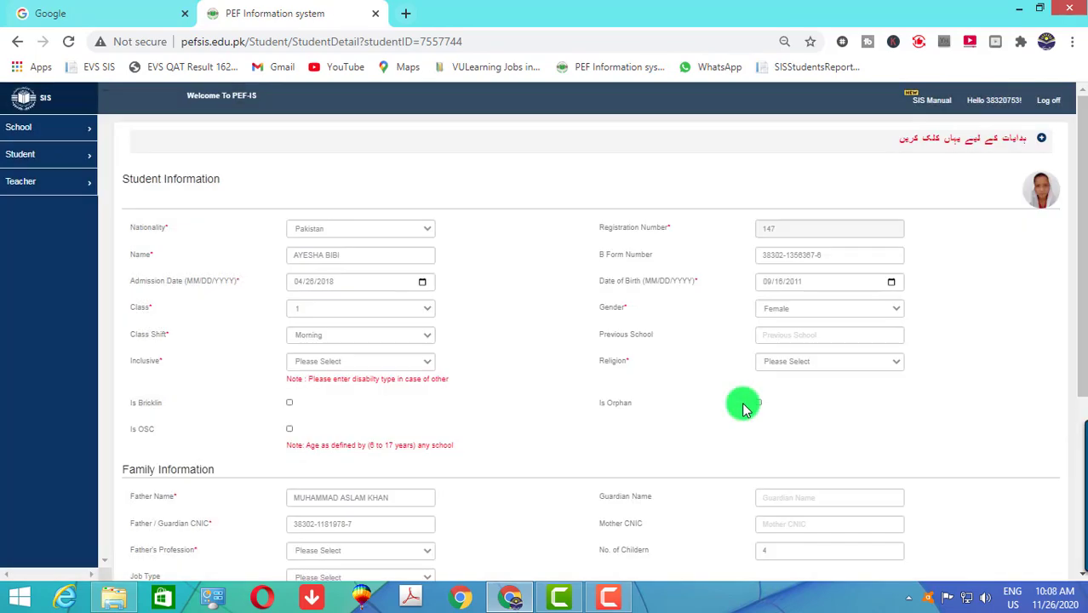
# - Set the religion to Islam and fill in the required mobile number with an all-zero placeholder
pyautogui.click(781, 370)
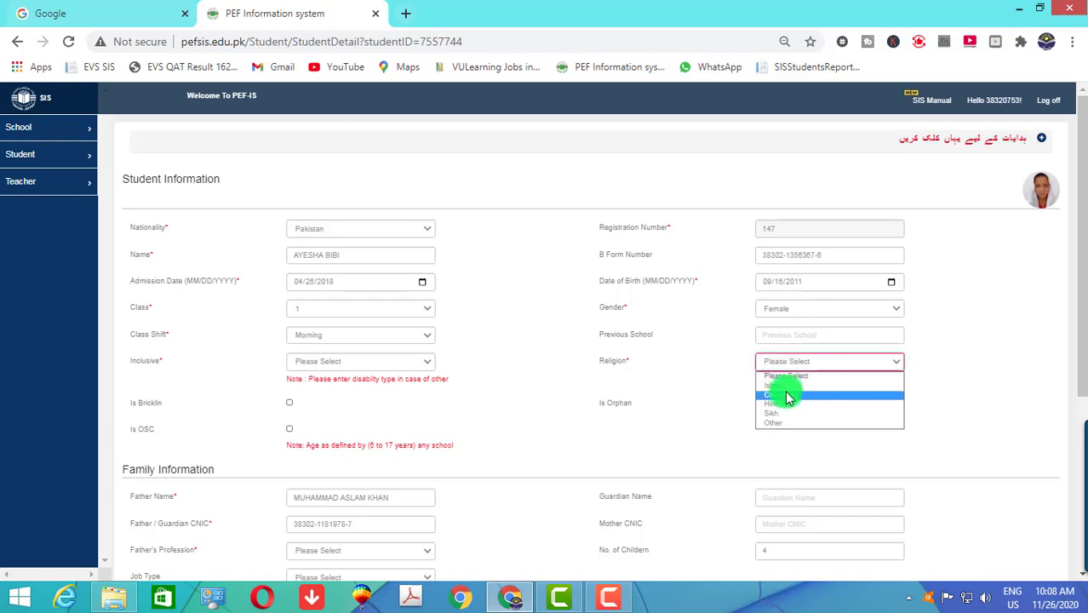
pyautogui.click(784, 384)
pyautogui.scroll(-3, 792, 408)
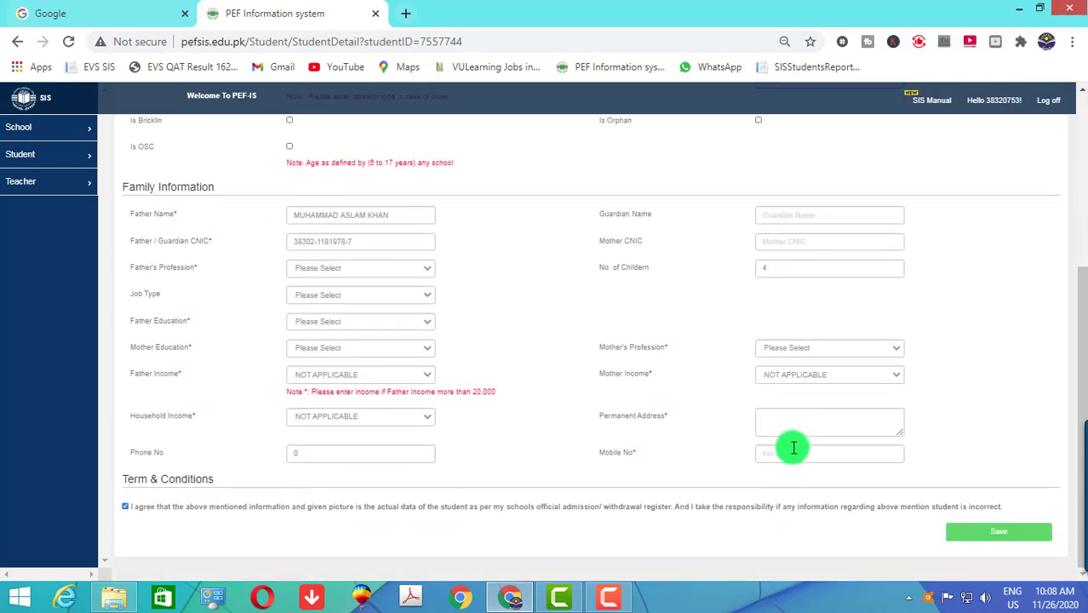
pyautogui.click(793, 445)
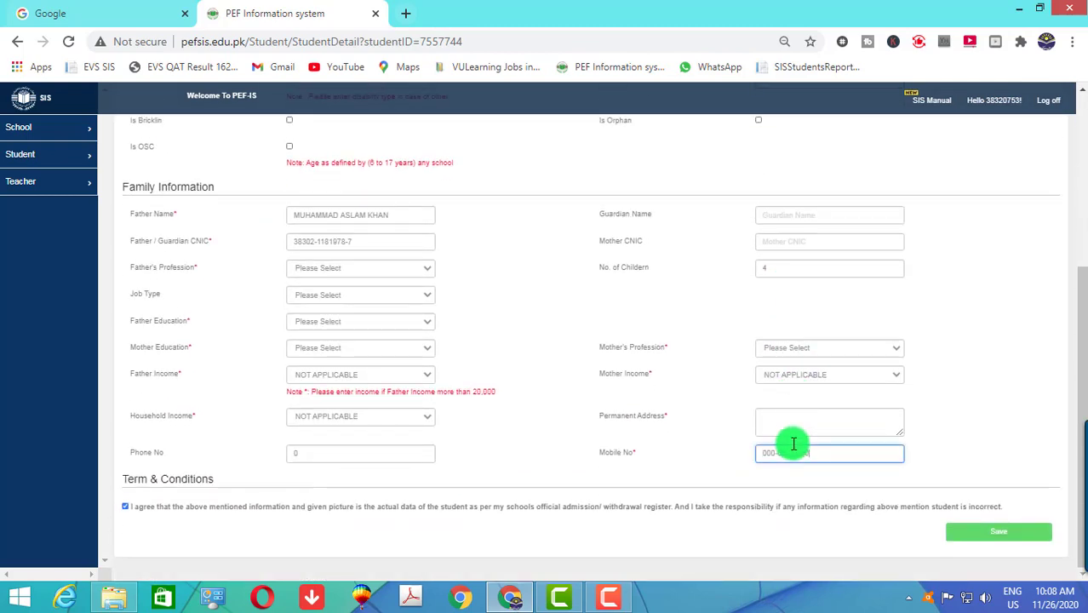
# - Set the mother's profession to House Wife, the father's profession to Unemployed and the job type to Private/Self Employed
pyautogui.click(782, 350)
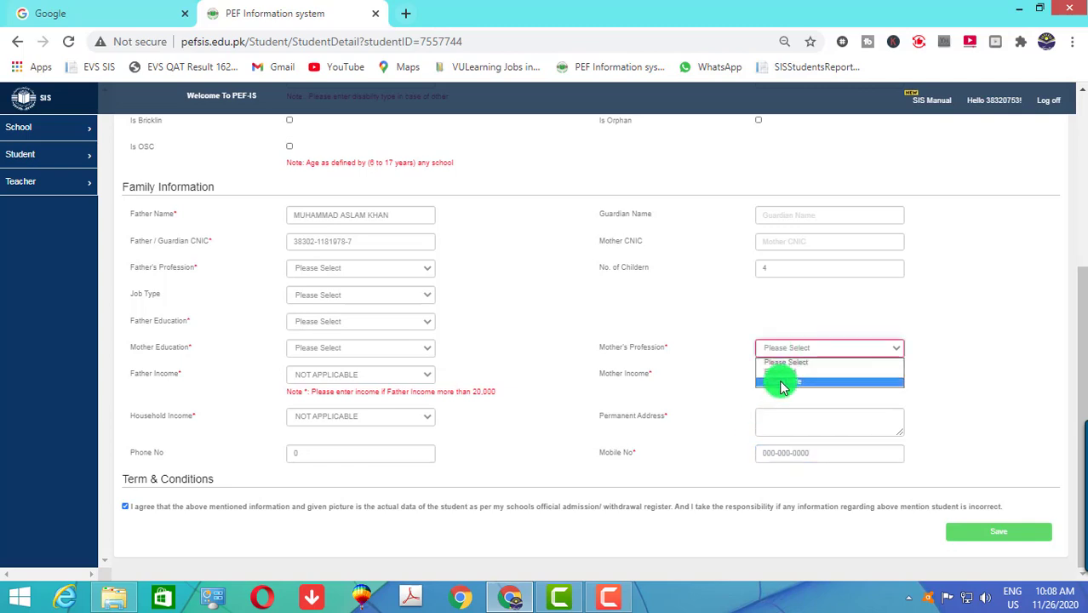
pyautogui.click(781, 376)
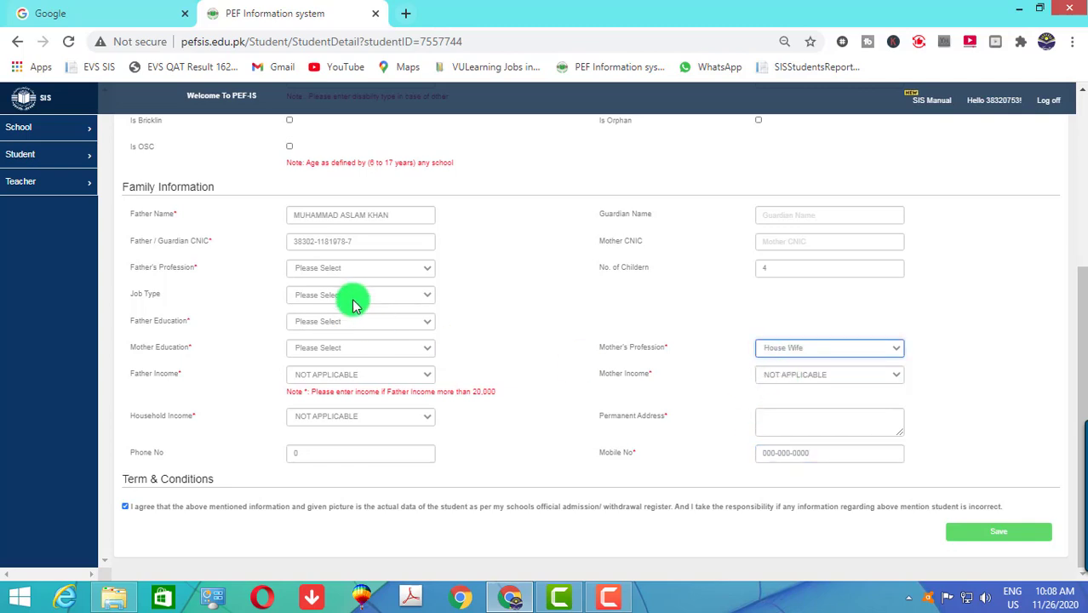
pyautogui.click(354, 270)
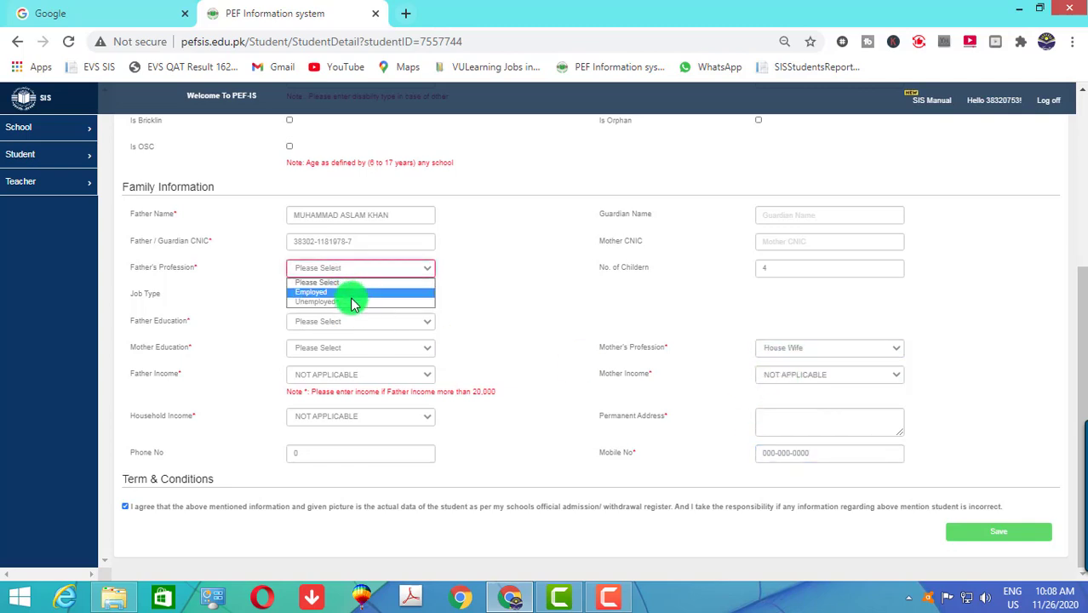
pyautogui.click(355, 302)
pyautogui.click(354, 298)
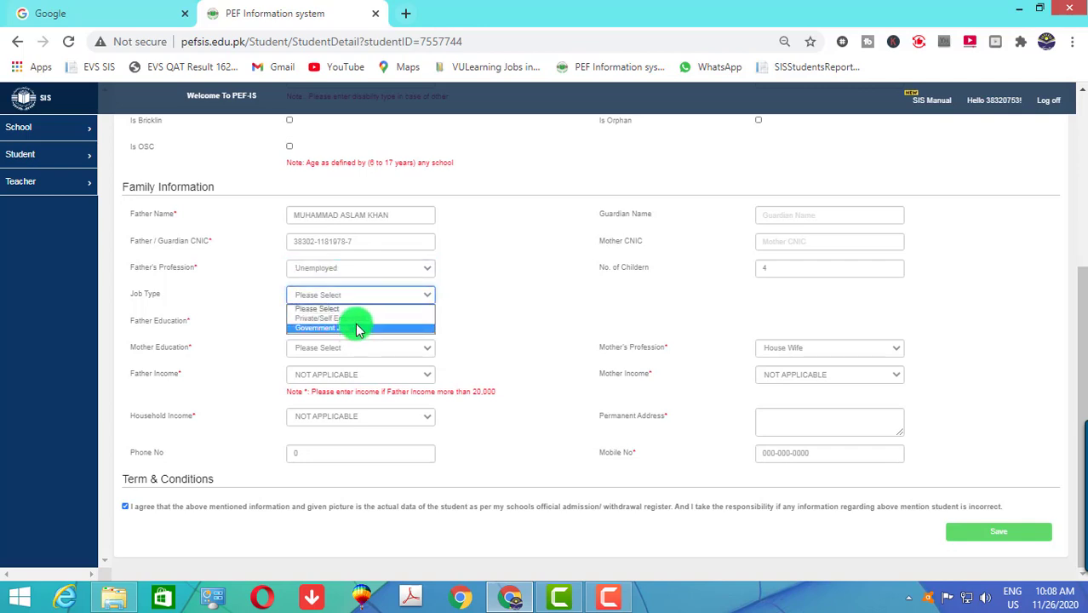
pyautogui.click(357, 318)
# - Set both the father's and the mother's education to Middle
pyautogui.click(357, 322)
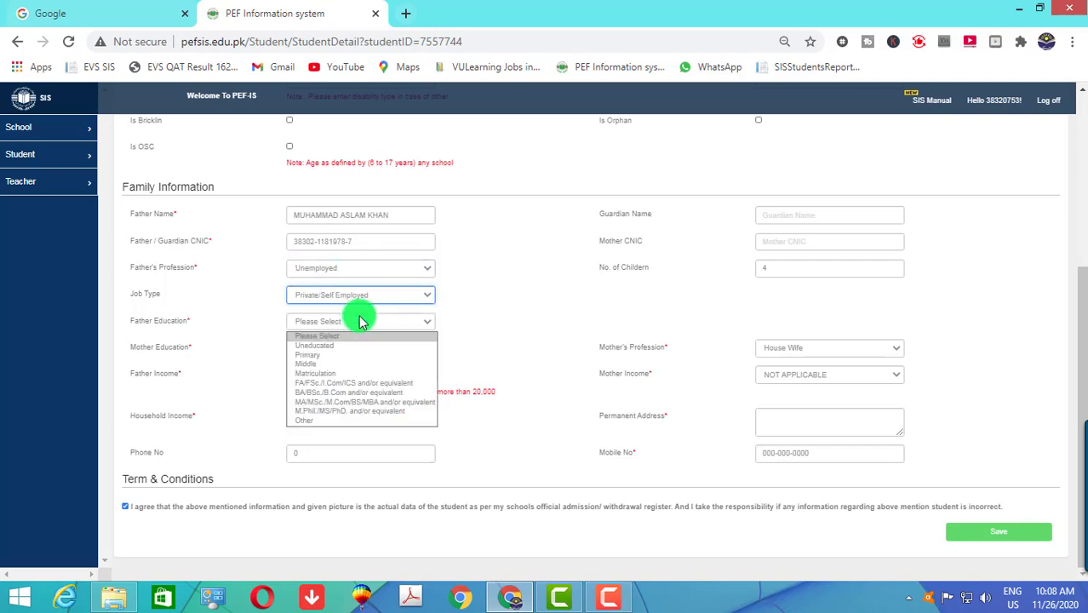
pyautogui.click(362, 366)
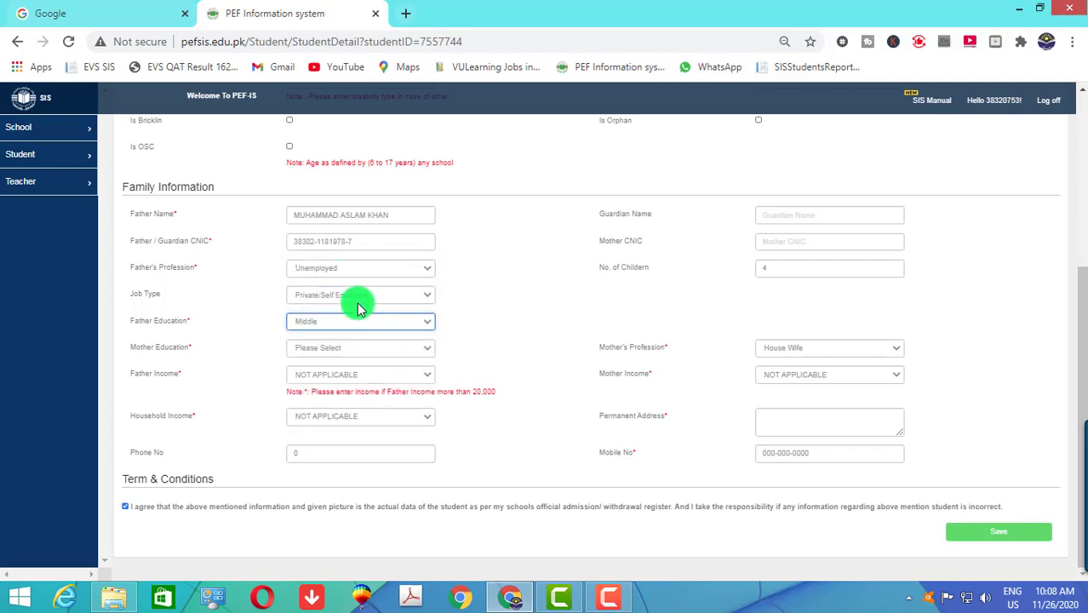
pyautogui.click(340, 351)
pyautogui.click(345, 392)
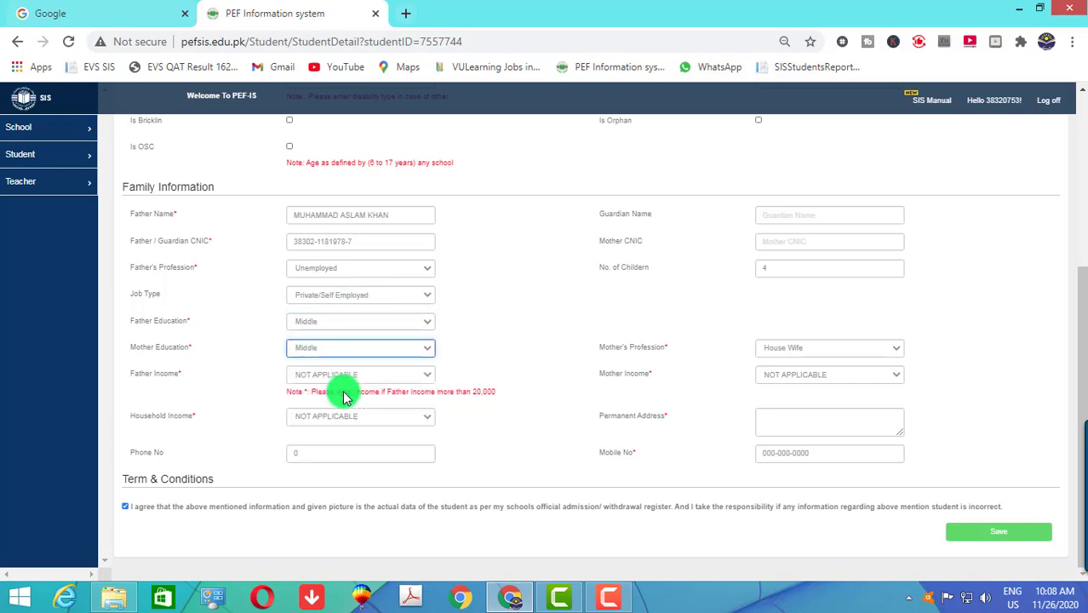
# - Fill in the required permanent address and save the student record
pyautogui.click(985, 542)
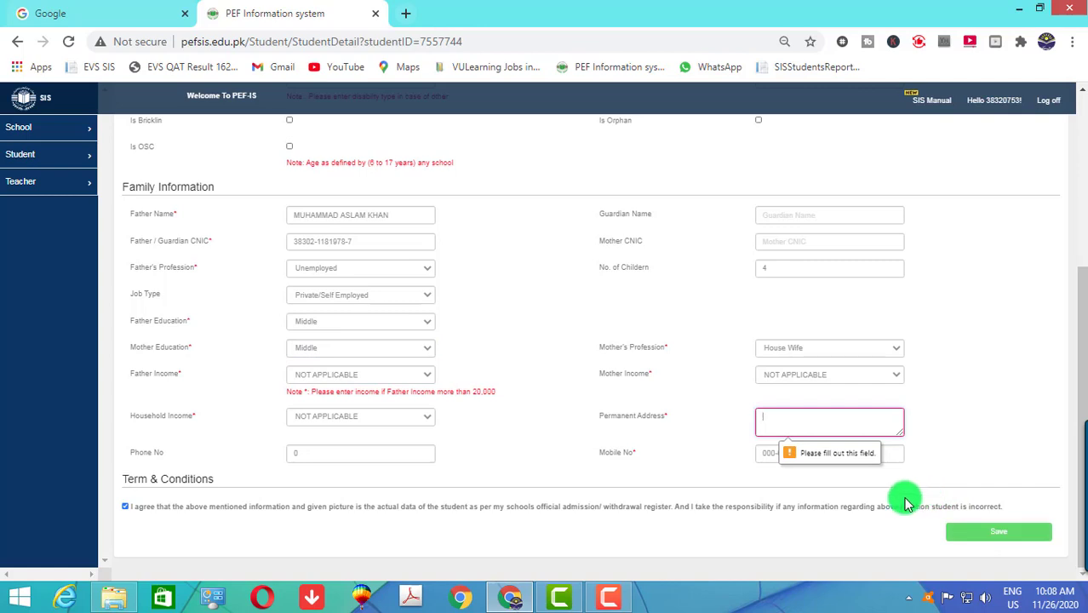
pyautogui.write('Bor')
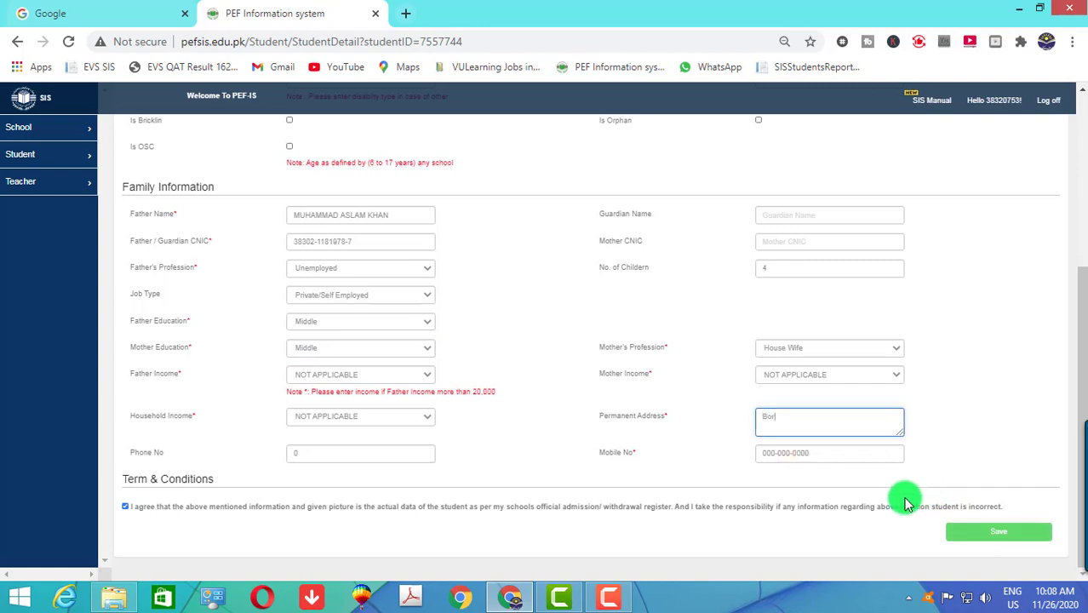
pyautogui.write('ikhel')
pyautogui.click(992, 545)
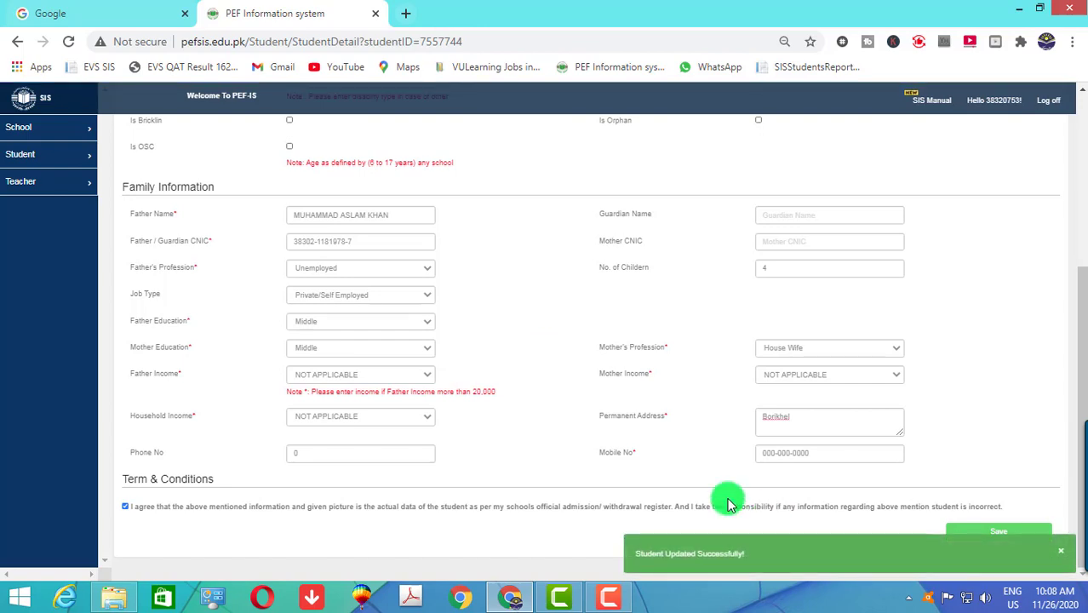
# - Review the saved student record from top to bottom and save it once more
pyautogui.scroll(3, 728, 502)
pyautogui.scroll(3, 728, 502)
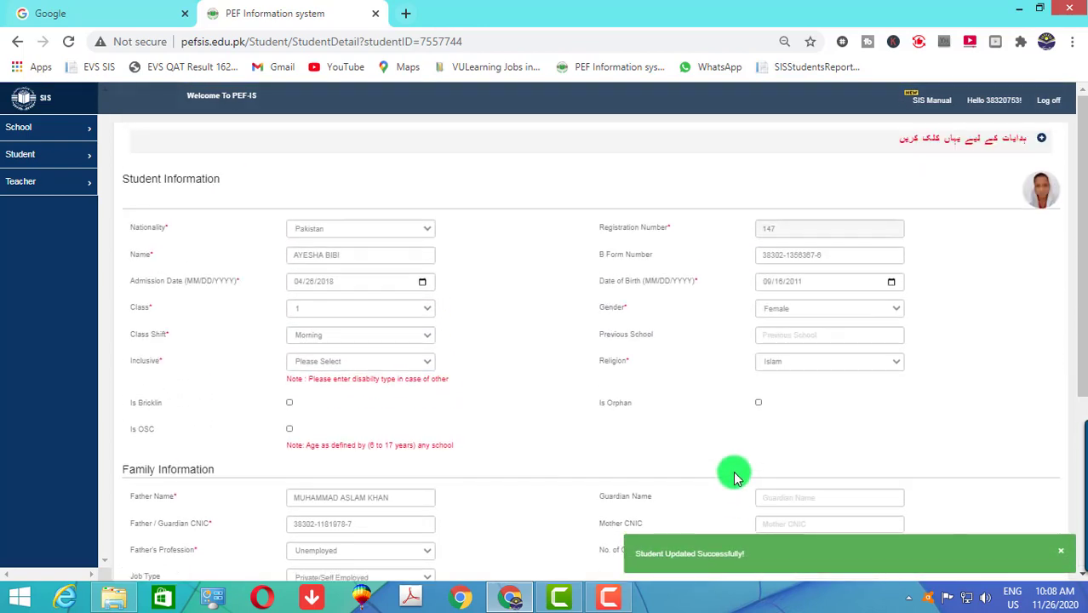
pyautogui.scroll(-6, 741, 443)
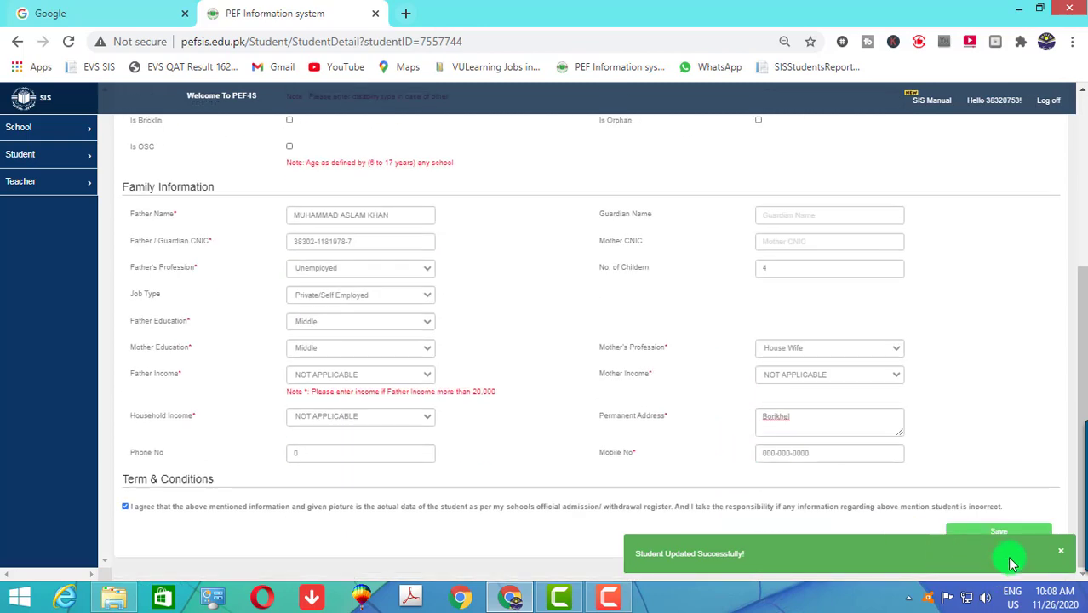
pyautogui.click(1064, 562)
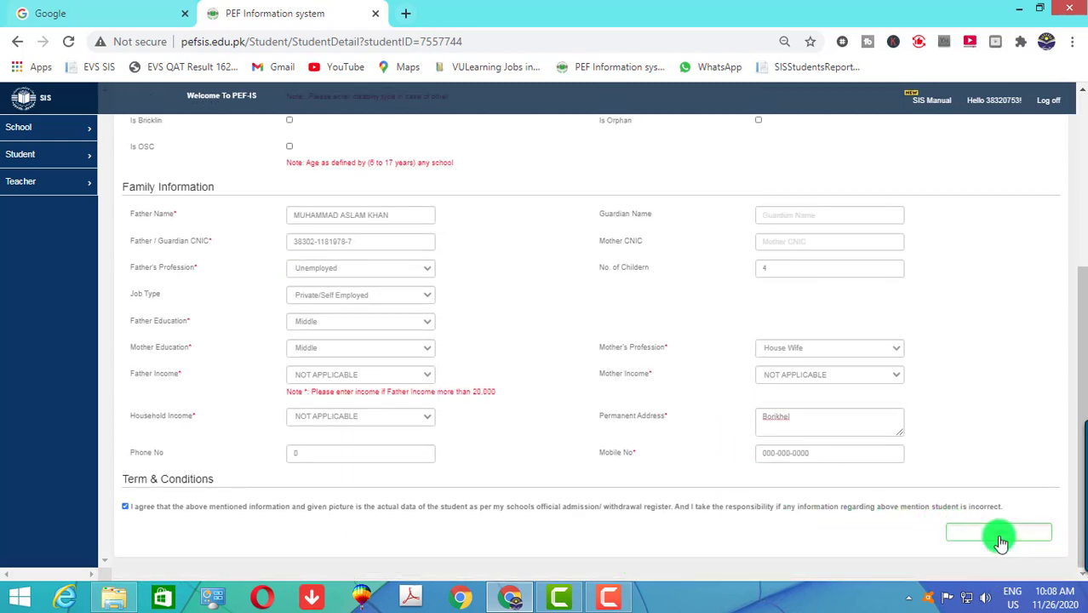
pyautogui.click(1002, 539)
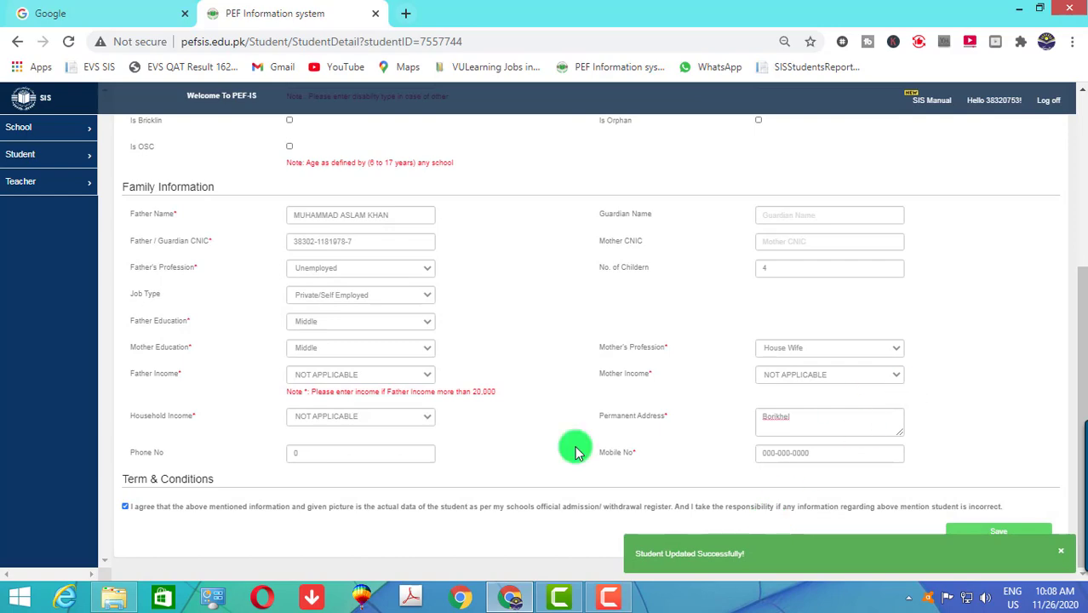
pyautogui.scroll(1, 606, 399)
pyautogui.scroll(3, 606, 398)
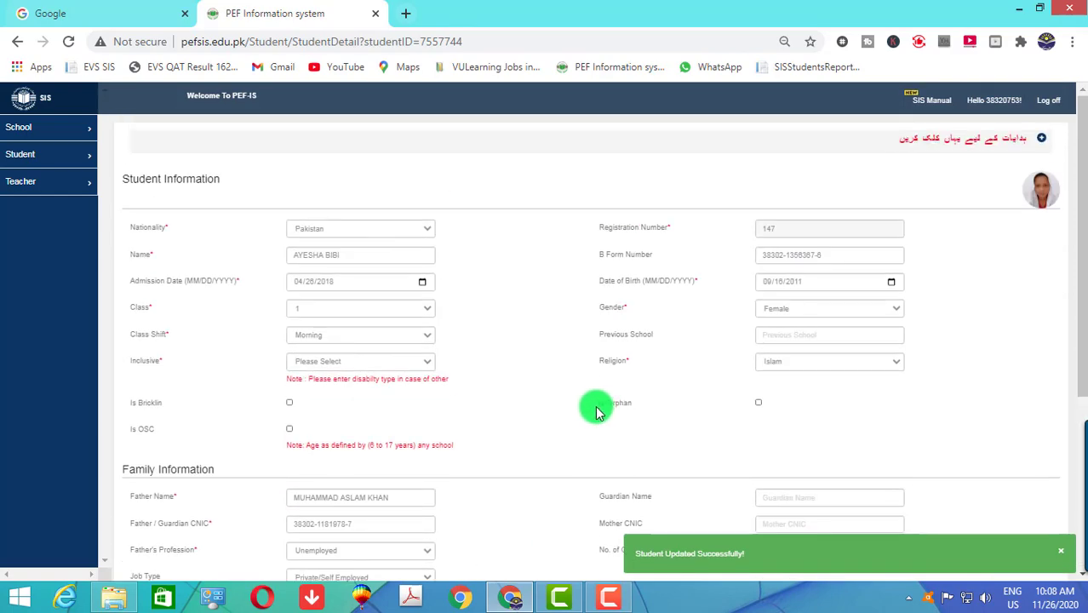
# - Check the Converted to JPG folder, search for the student whose registration number matches photo 155, and open that record for updating
pyautogui.click(115, 598)
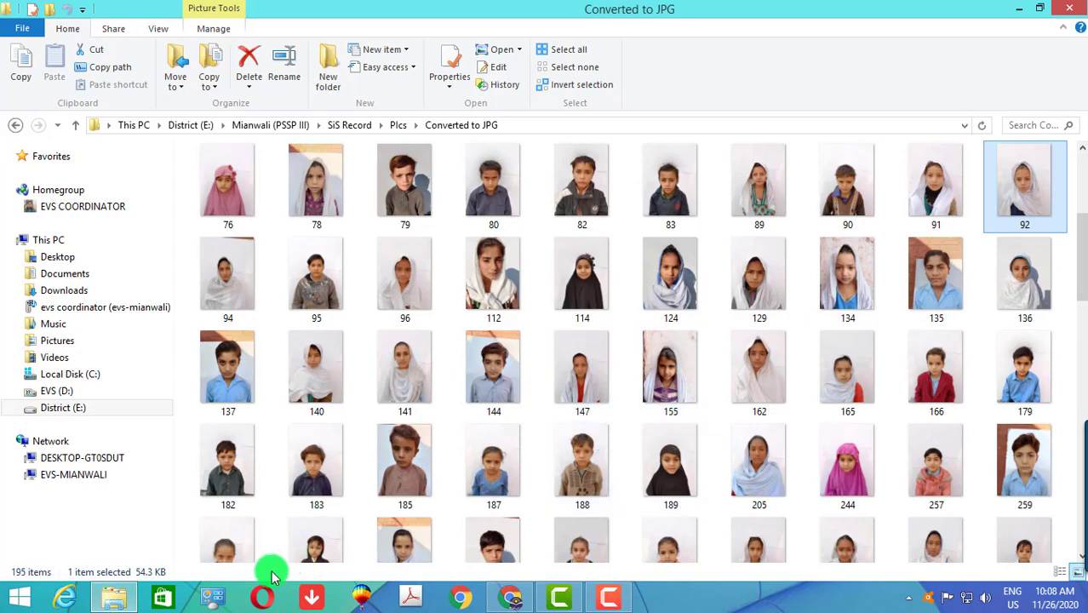
pyautogui.moveTo(115, 601)
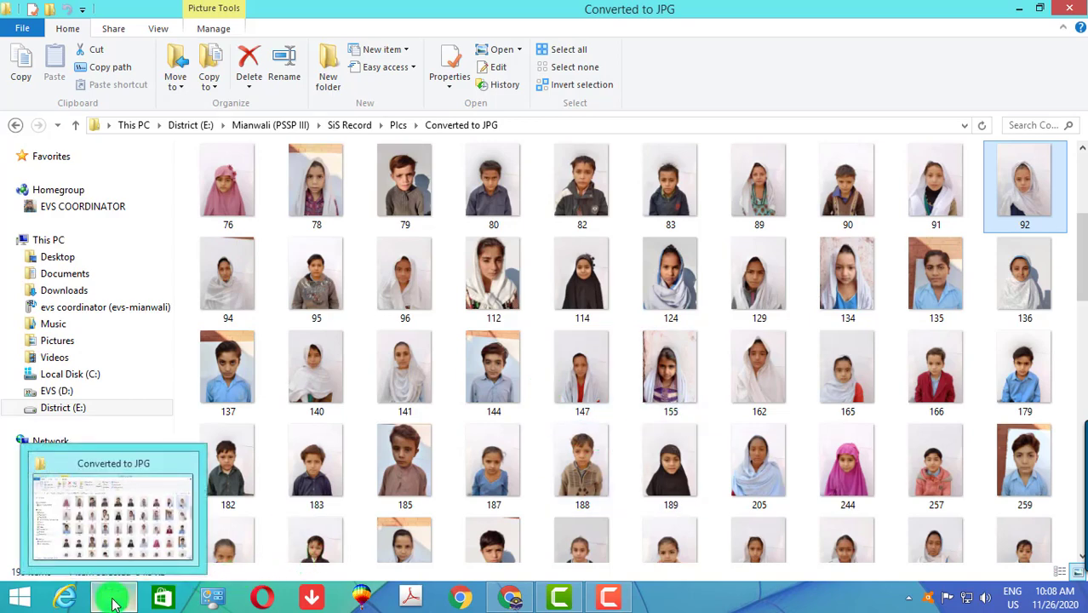
pyautogui.click(111, 596)
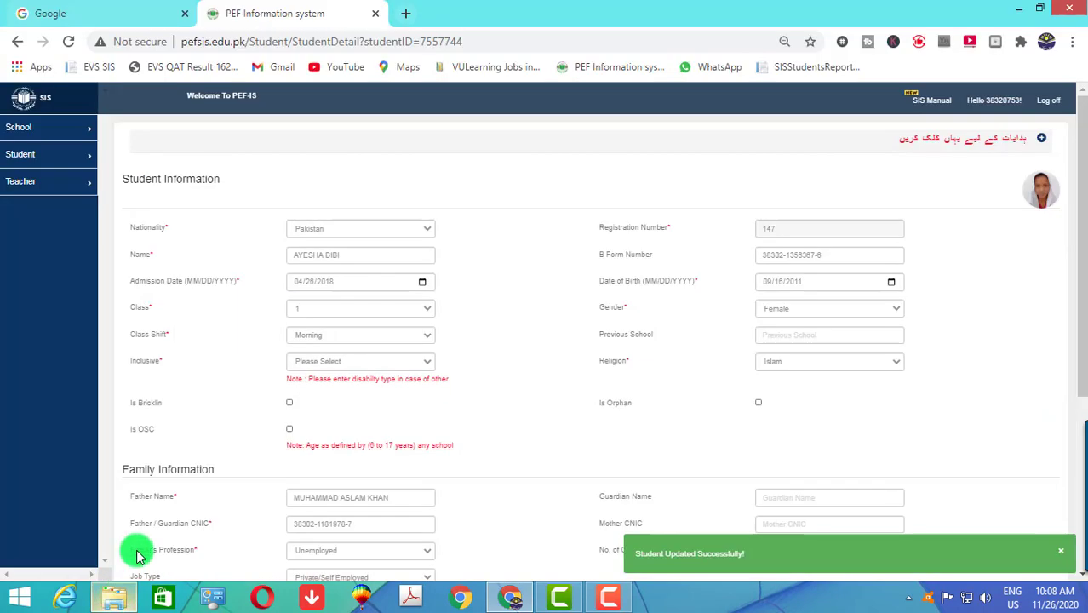
pyautogui.click(36, 164)
pyautogui.click(45, 198)
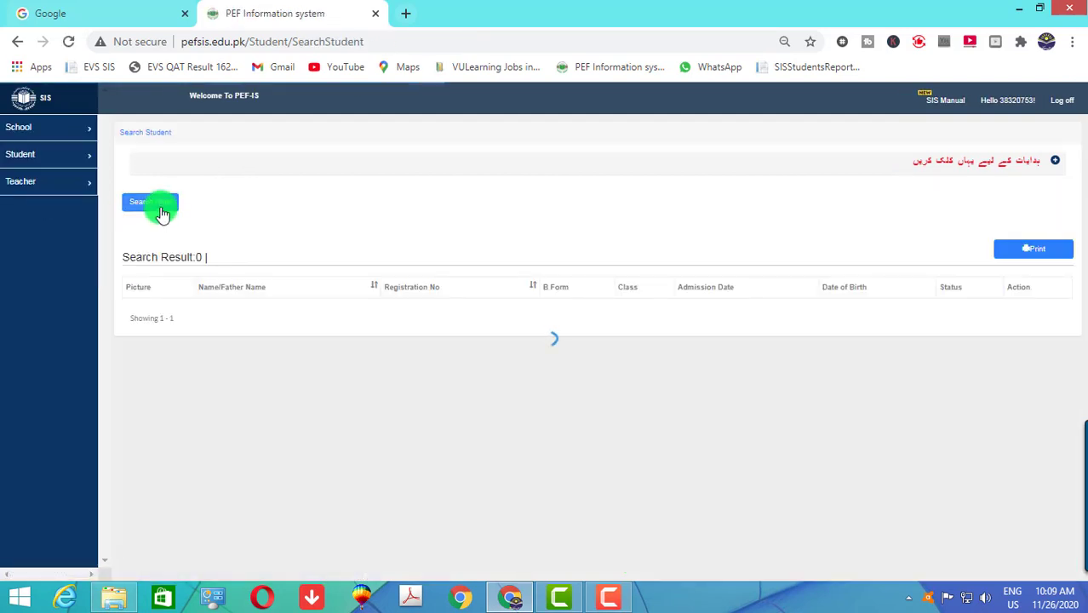
pyautogui.click(162, 207)
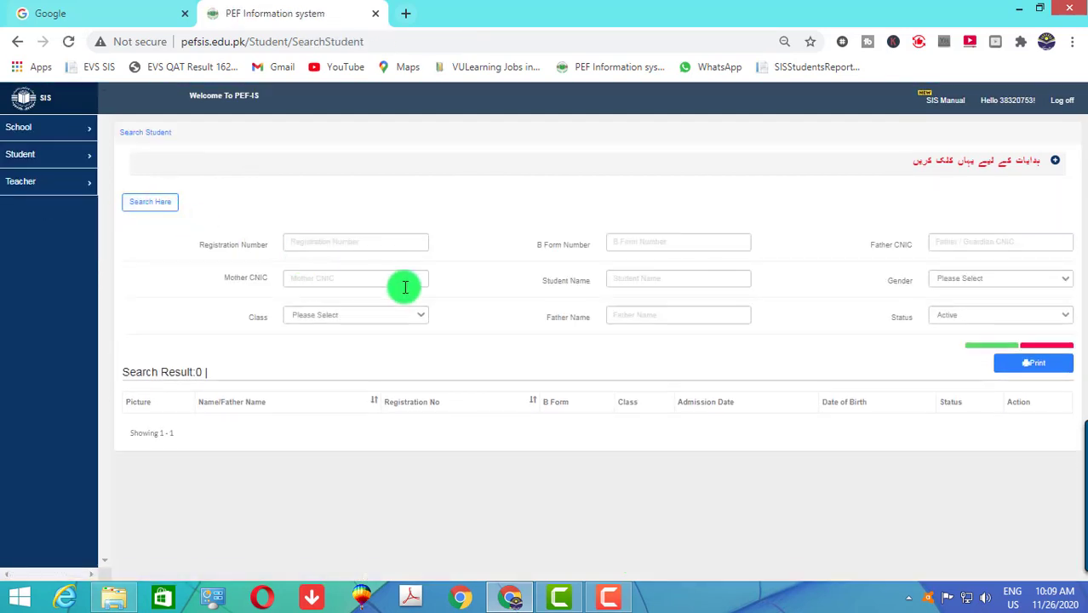
pyautogui.click(393, 249)
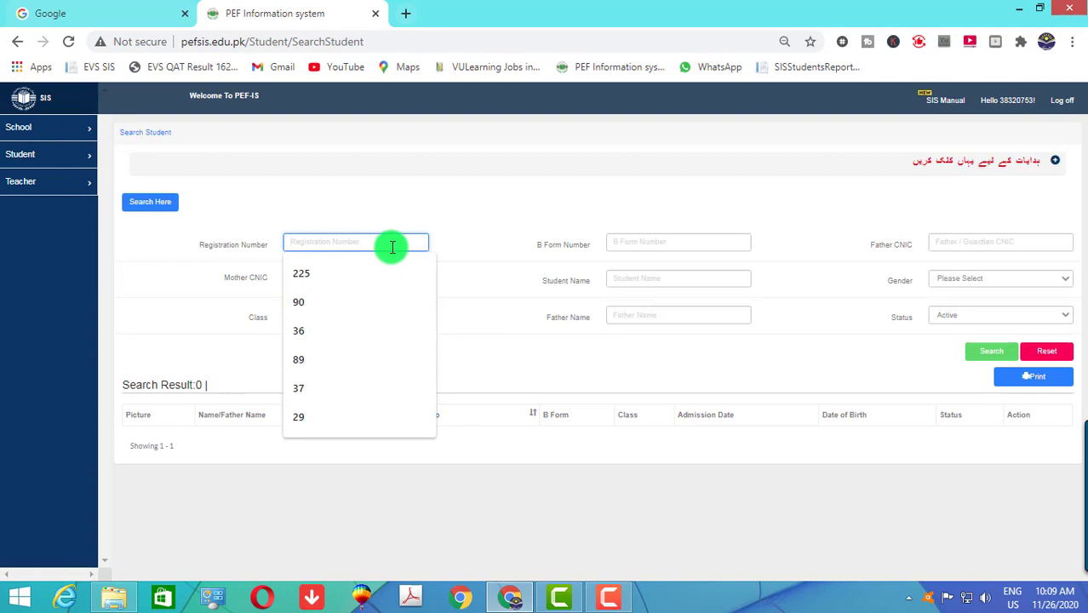
pyautogui.write('155')
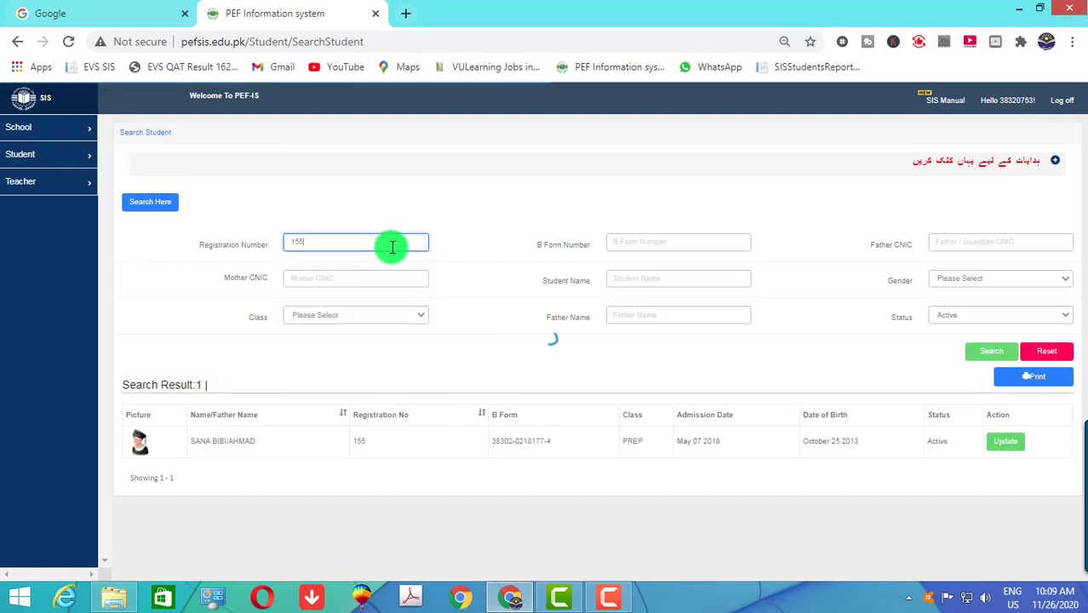
pyautogui.click(1006, 442)
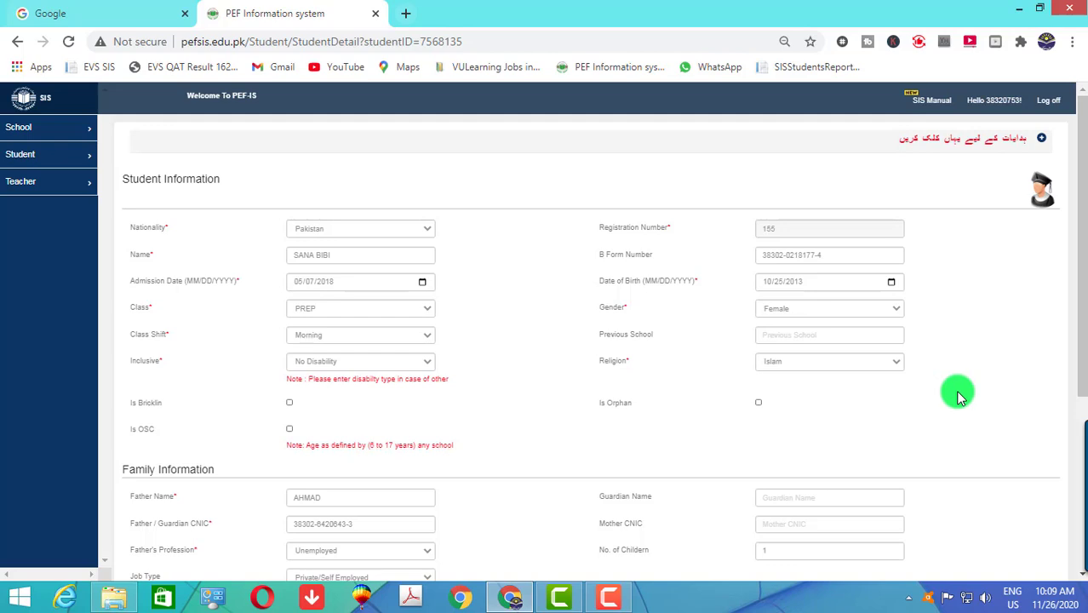
# - Upload 155.jpg from the Converted to JPG folder as the student's photo, enlarging the crop area to include the whole head
pyautogui.scroll(-4, 957, 392)
pyautogui.scroll(4, 1001, 498)
pyautogui.click(1040, 197)
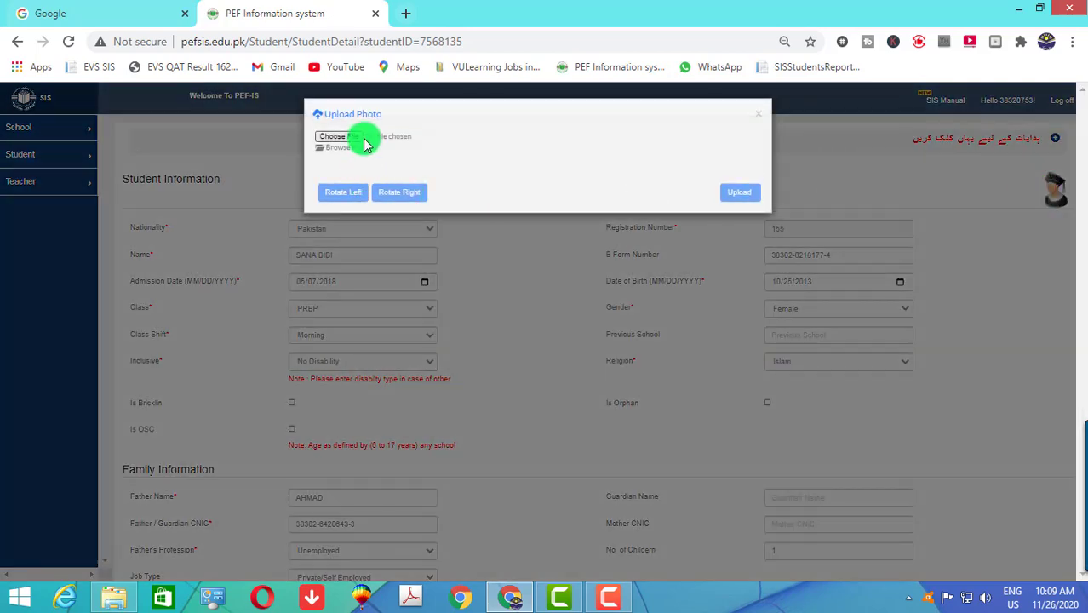
pyautogui.click(353, 145)
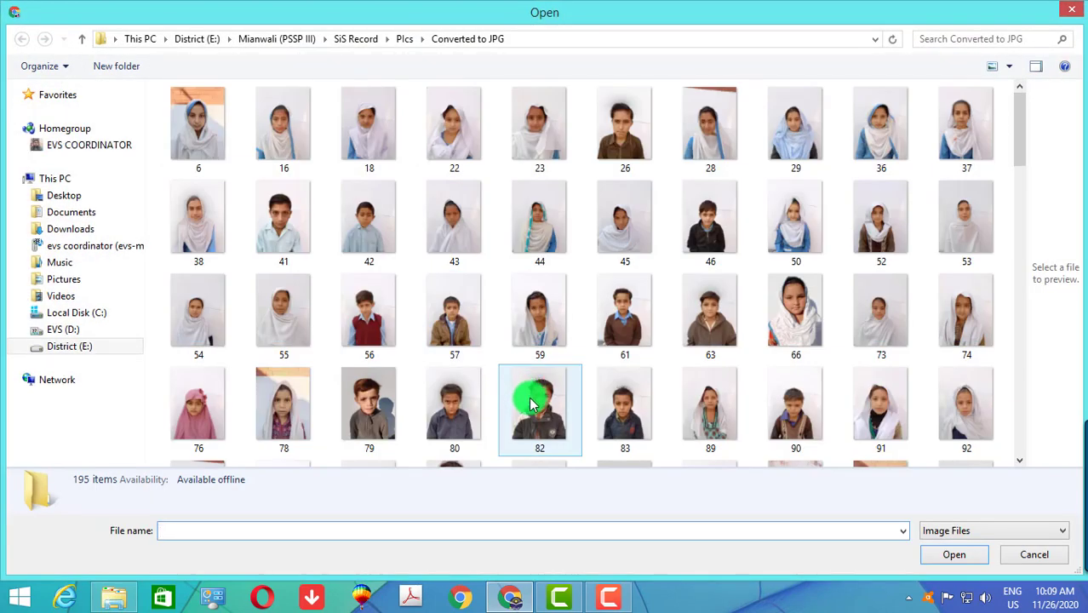
pyautogui.click(545, 396)
pyautogui.scroll(-3, 549, 395)
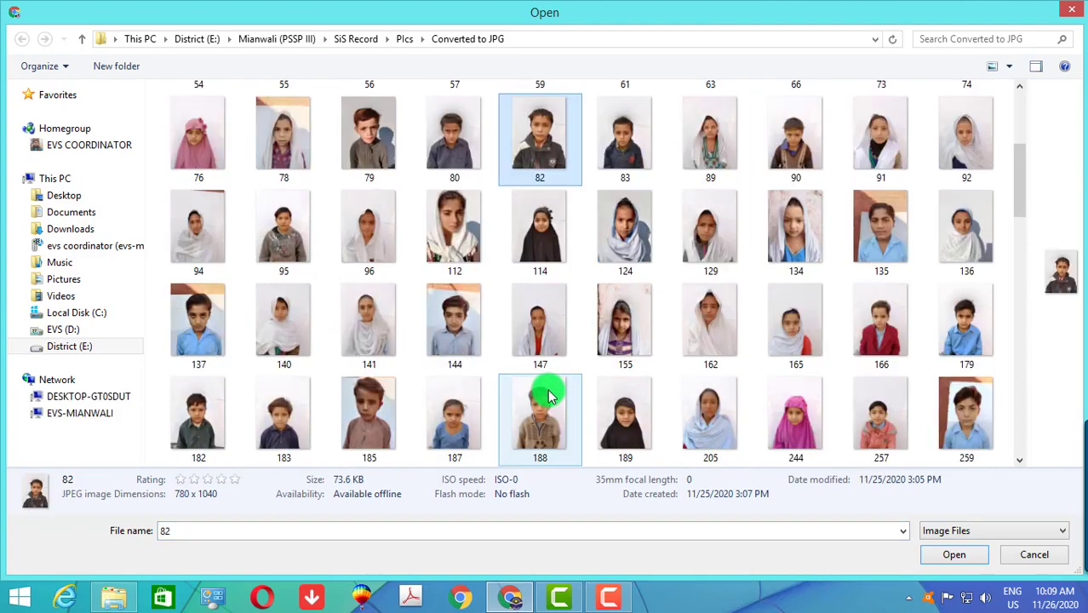
pyautogui.doubleClick(622, 348)
pyautogui.scroll(2, 493, 300)
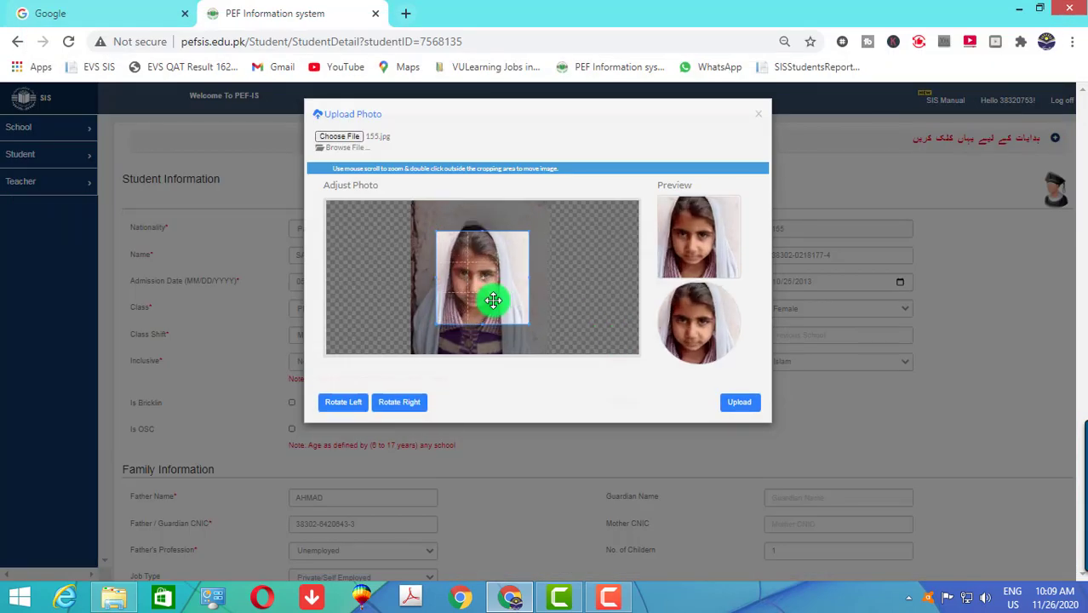
pyautogui.moveTo(491, 298); pyautogui.dragTo(532, 339)
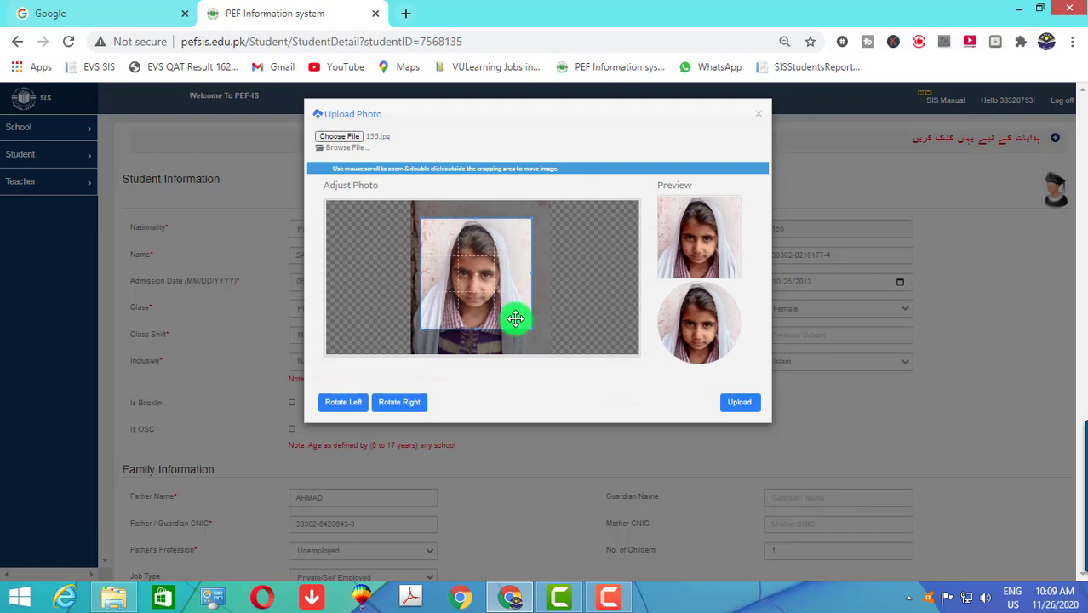
pyautogui.click(741, 404)
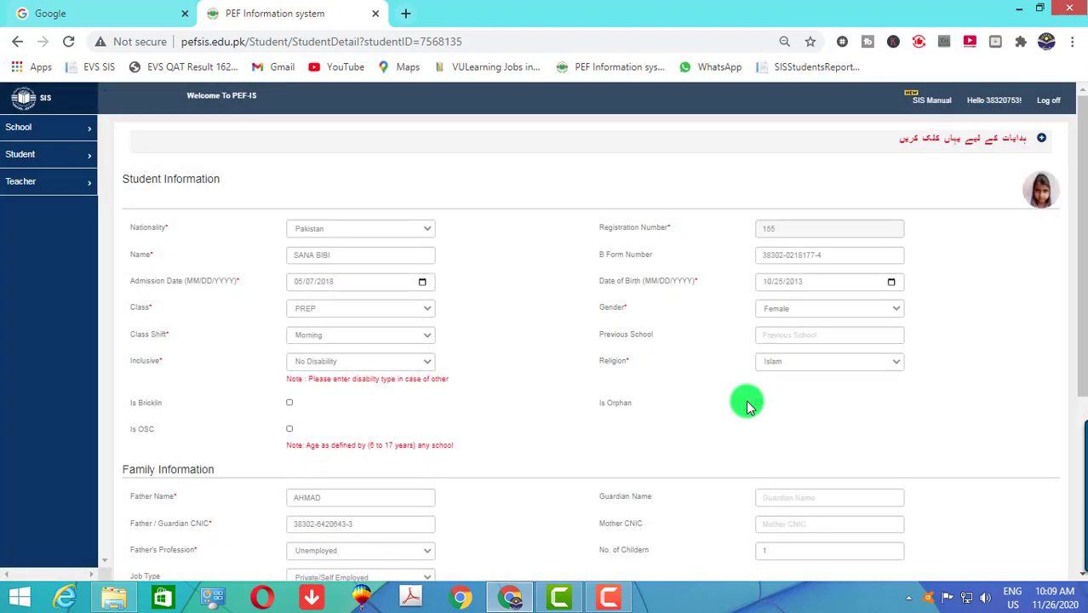
# - Fill in the required mobile number with all zeros and save the student record for photo 155
pyautogui.scroll(-1, 746, 406)
pyautogui.scroll(-3, 746, 407)
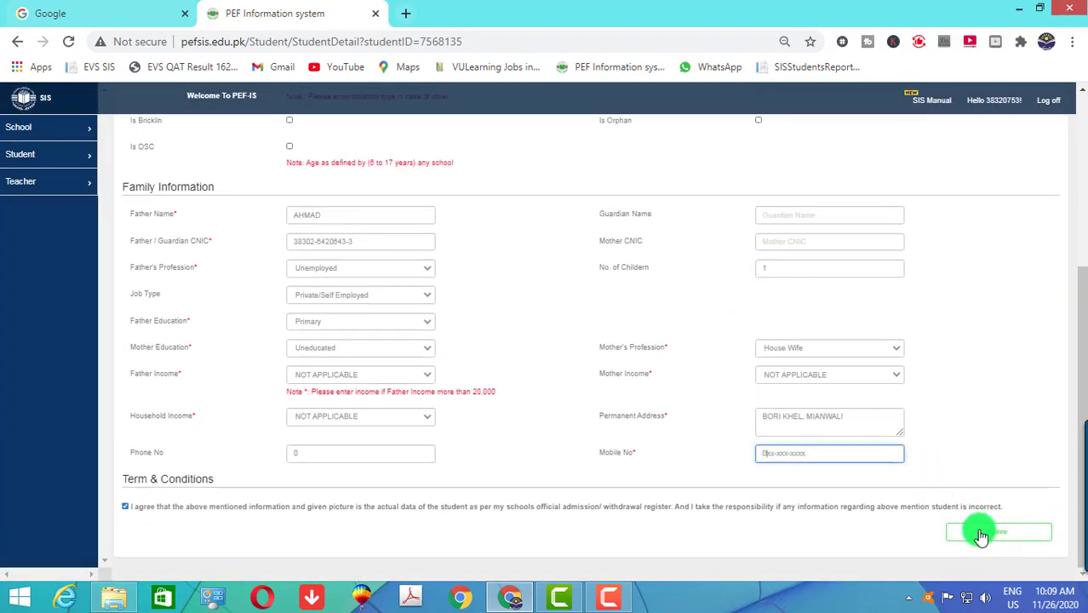
pyautogui.click(980, 534)
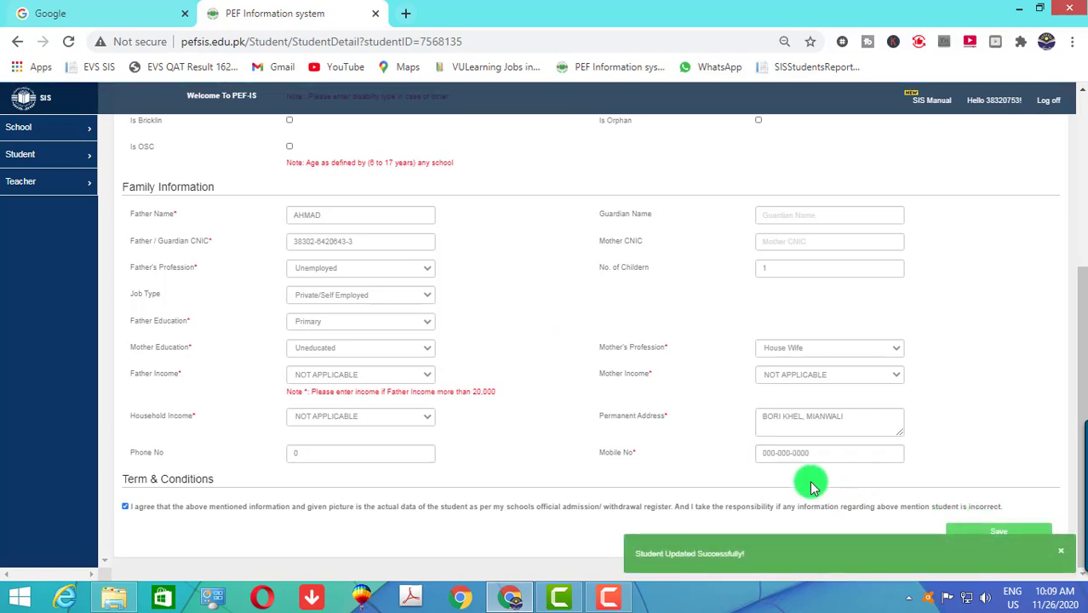
pyautogui.scroll(2, 788, 477)
pyautogui.scroll(1, 788, 477)
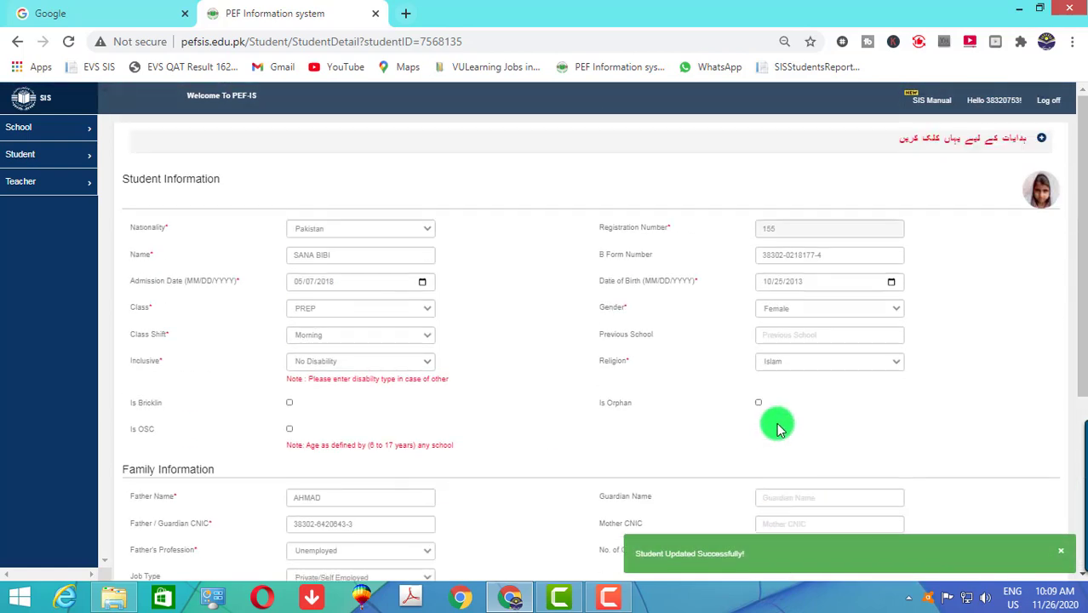
# - Check the photo folder, search for the student whose registration number matches photo 162, and open that record for updating
pyautogui.click(120, 599)
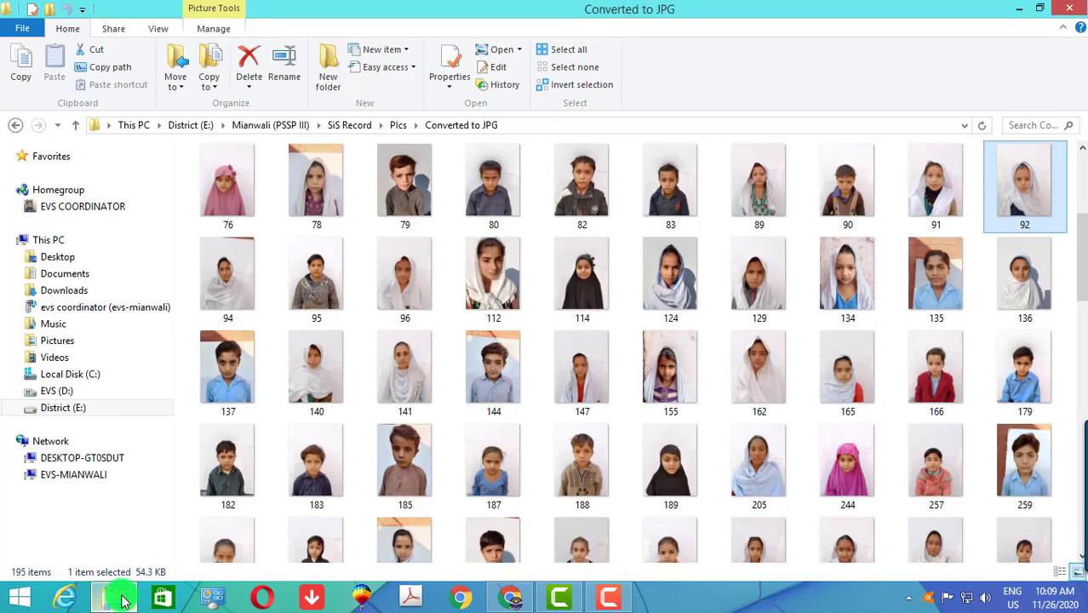
pyautogui.click(119, 600)
pyautogui.click(42, 152)
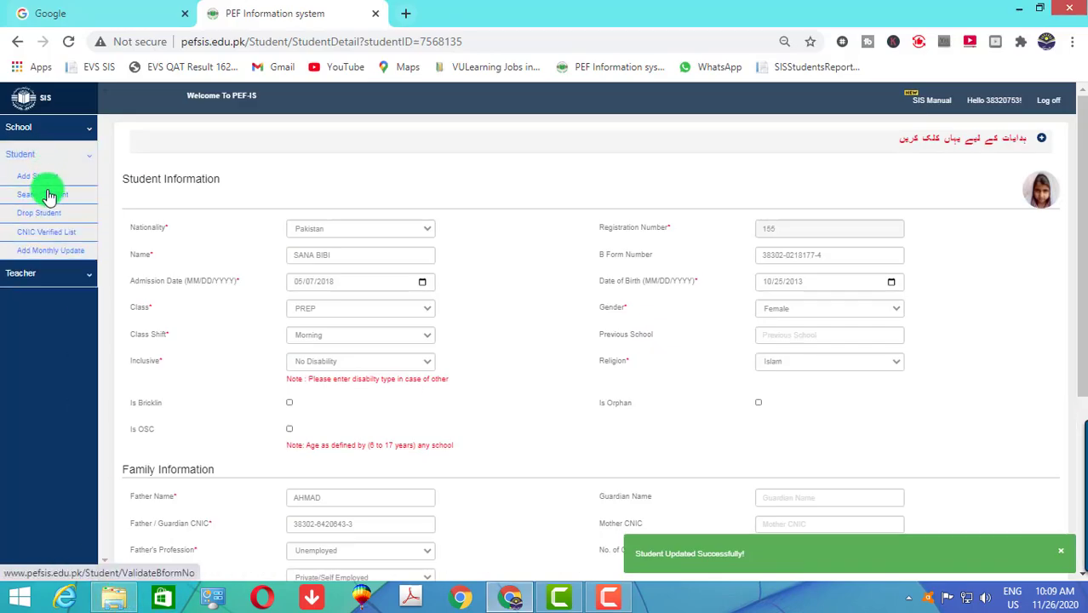
pyautogui.click(49, 196)
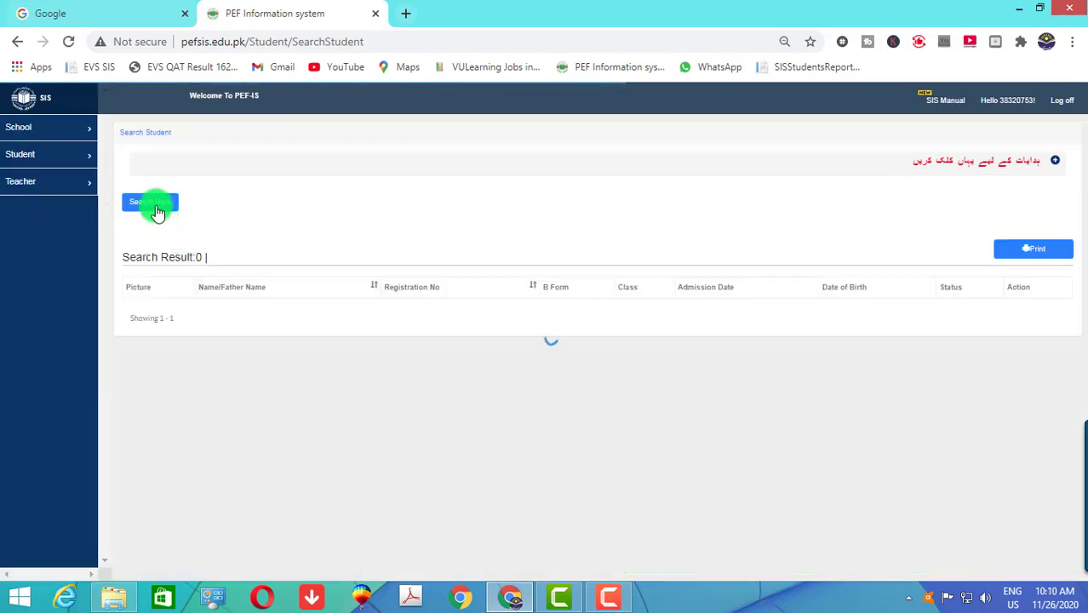
pyautogui.click(155, 206)
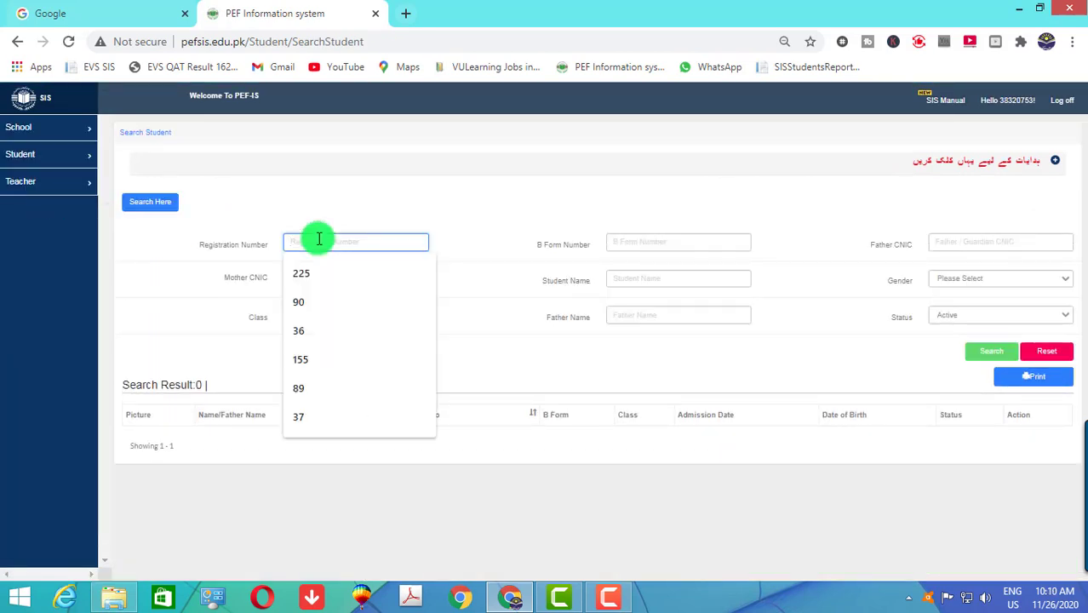
pyautogui.write('162')
pyautogui.press('Return')
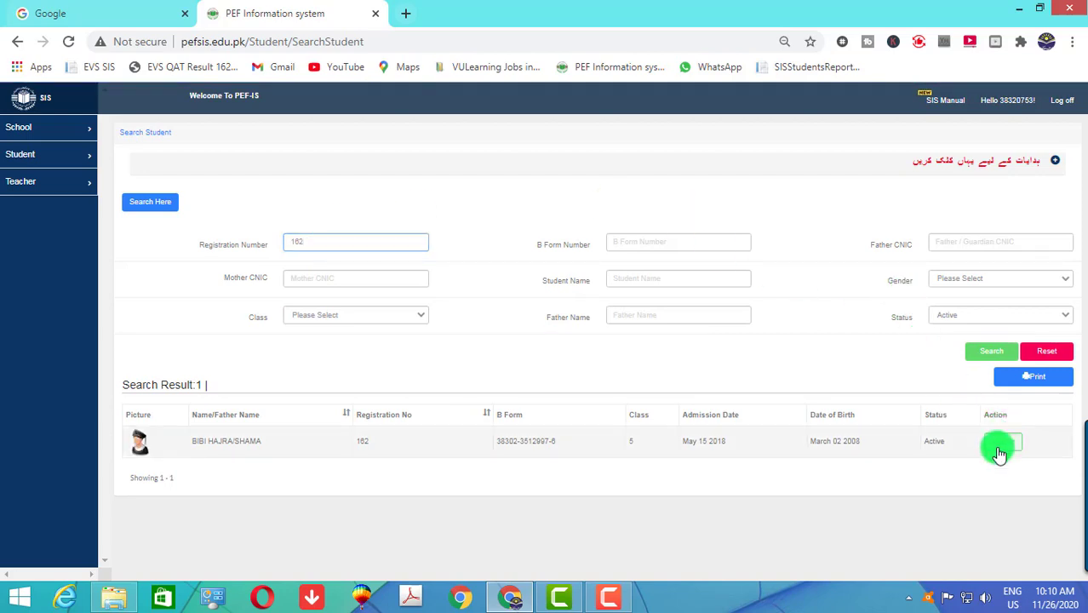
pyautogui.click(1001, 444)
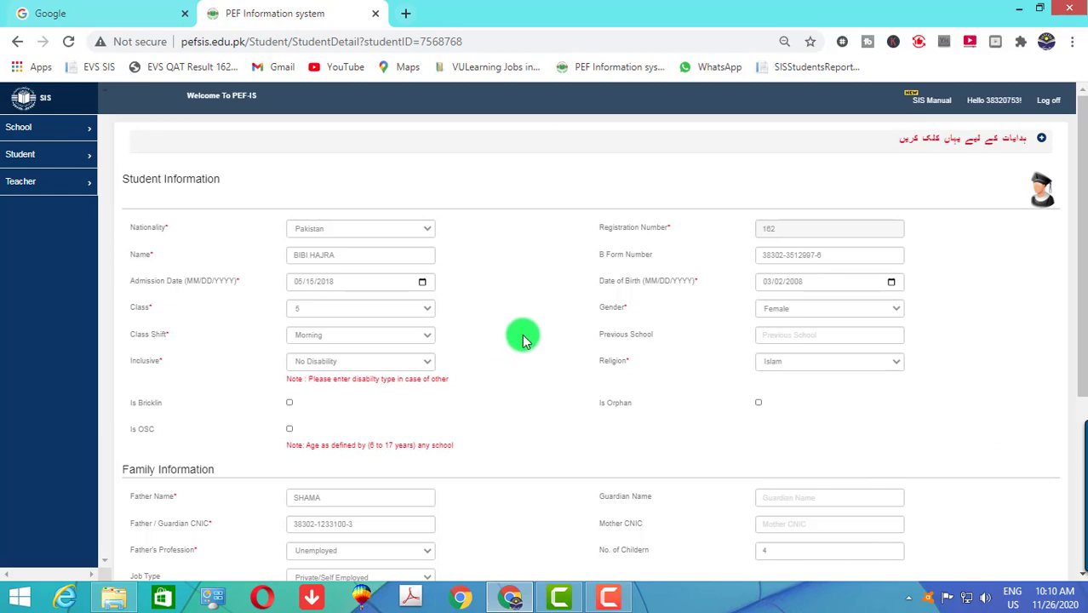
# - Upload 162.jpg from the Converted to JPG folder as the student's photo, moving the crop area up over the whole head
pyautogui.click(1042, 189)
pyautogui.click(340, 140)
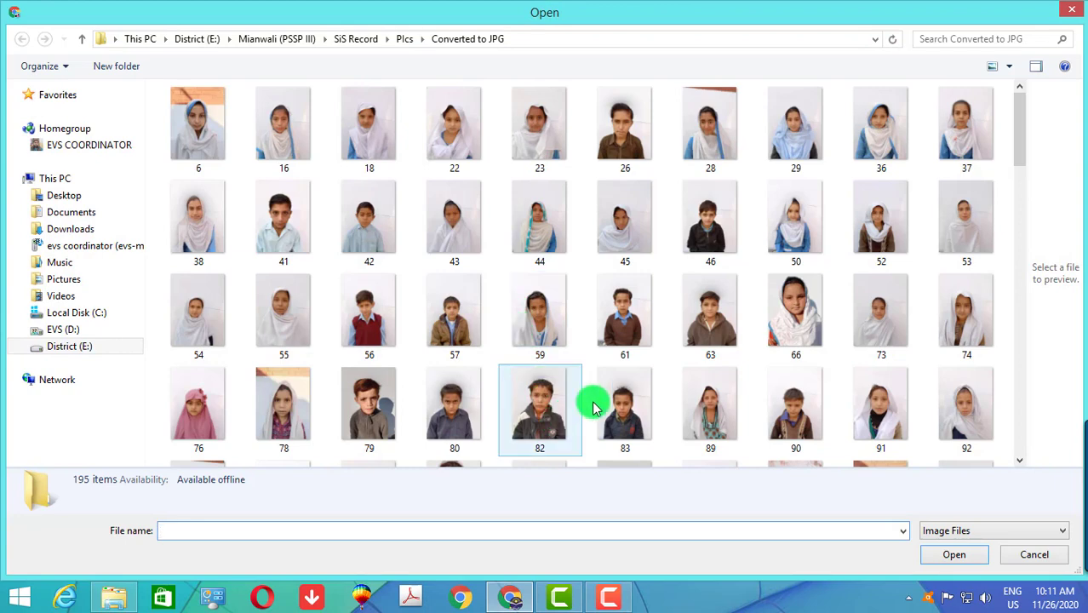
pyautogui.moveTo(1022, 126); pyautogui.dragTo(1019, 170)
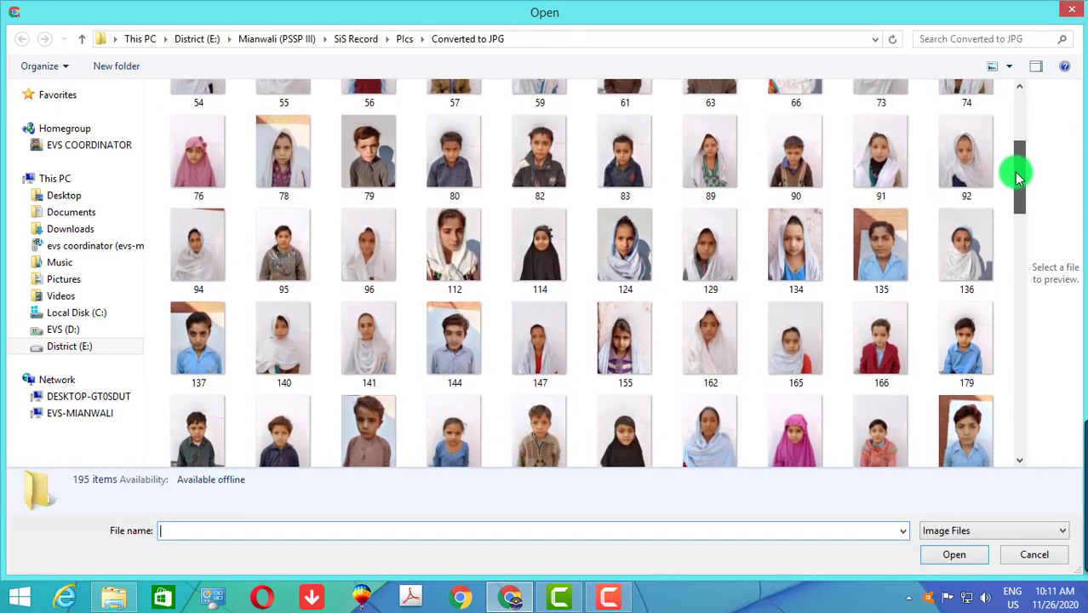
pyautogui.doubleClick(715, 332)
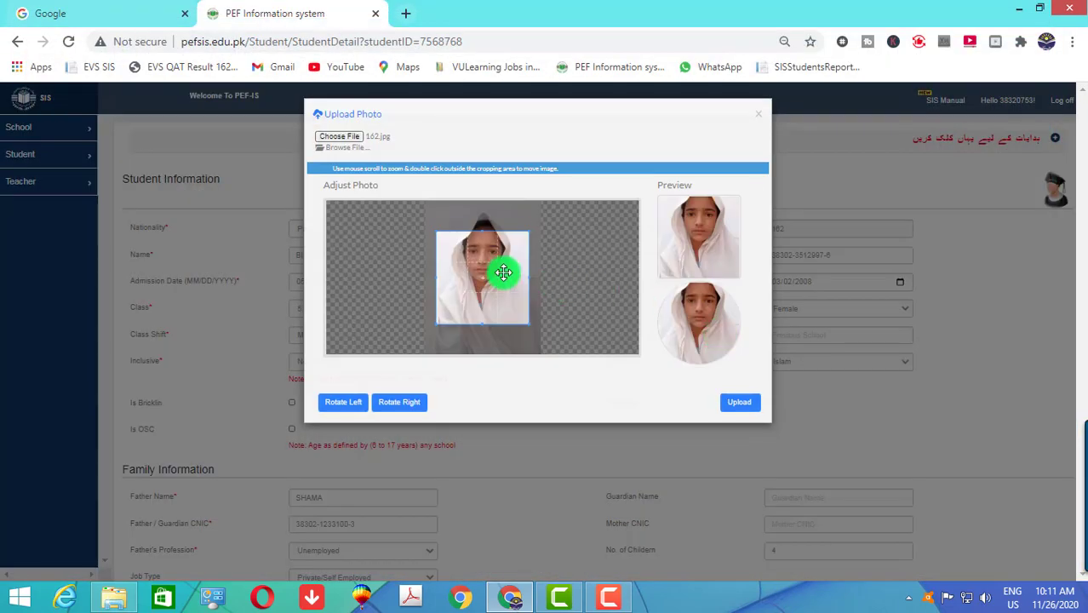
pyautogui.moveTo(502, 273); pyautogui.dragTo(506, 248)
pyautogui.click(753, 400)
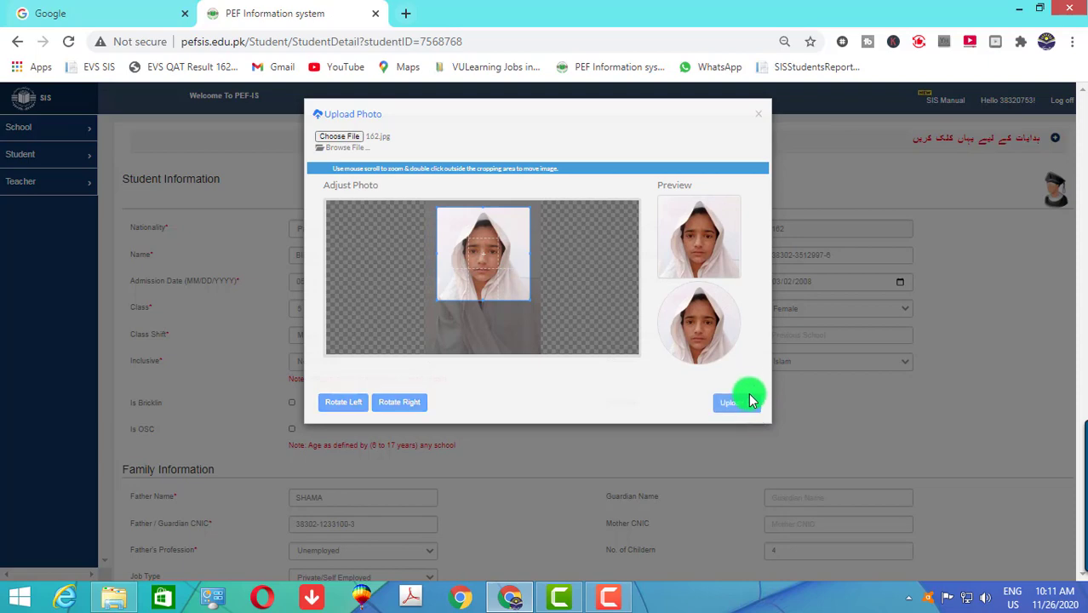
# - Fill in the required mobile number with all zeros and save the student record for photo 162
pyautogui.scroll(-4, 777, 498)
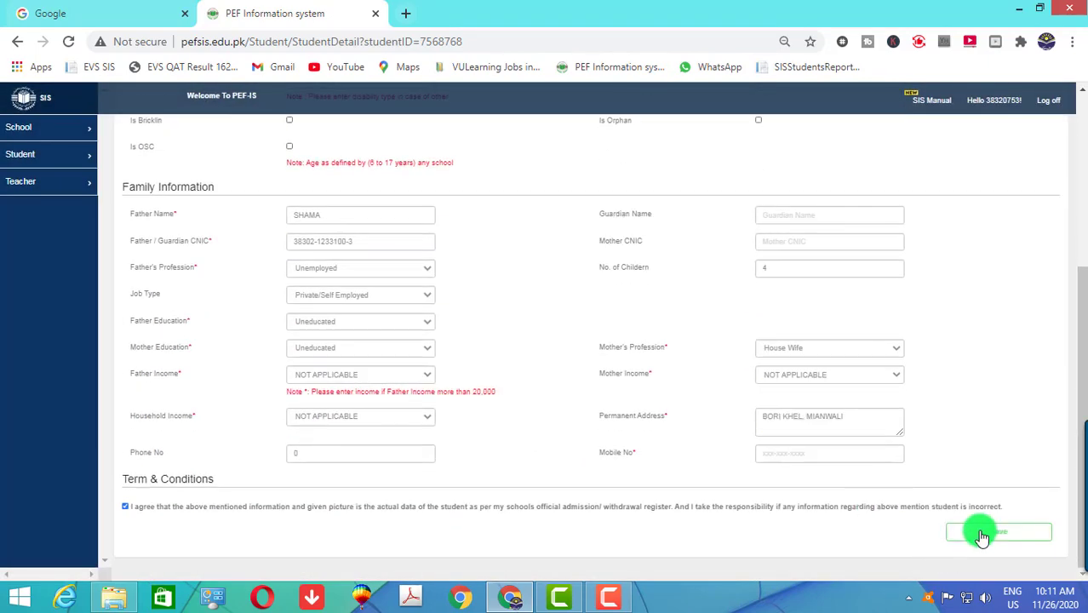
pyautogui.click(982, 535)
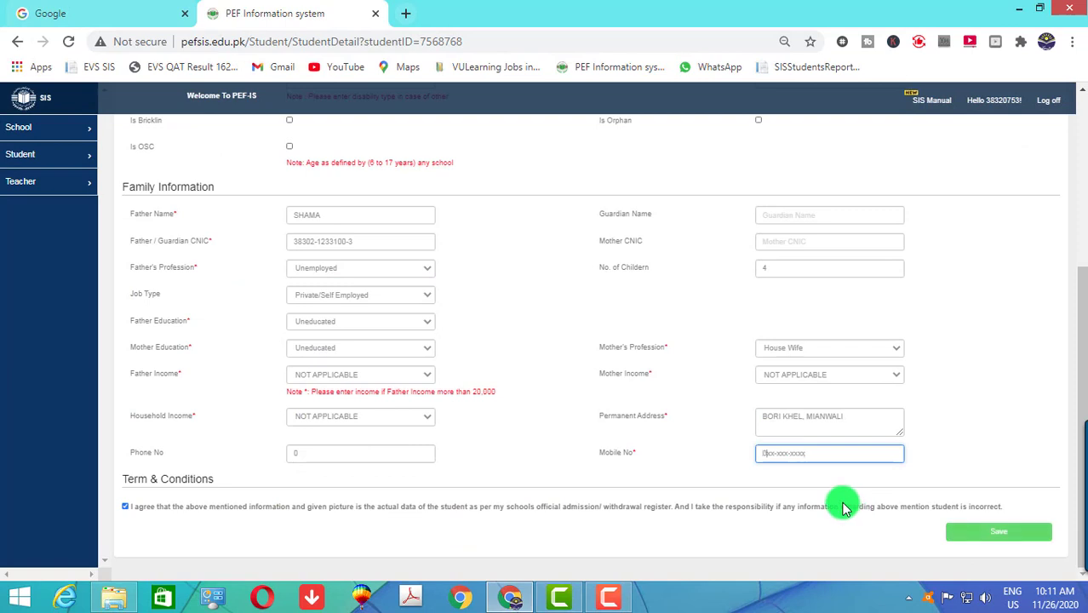
pyautogui.click(1002, 538)
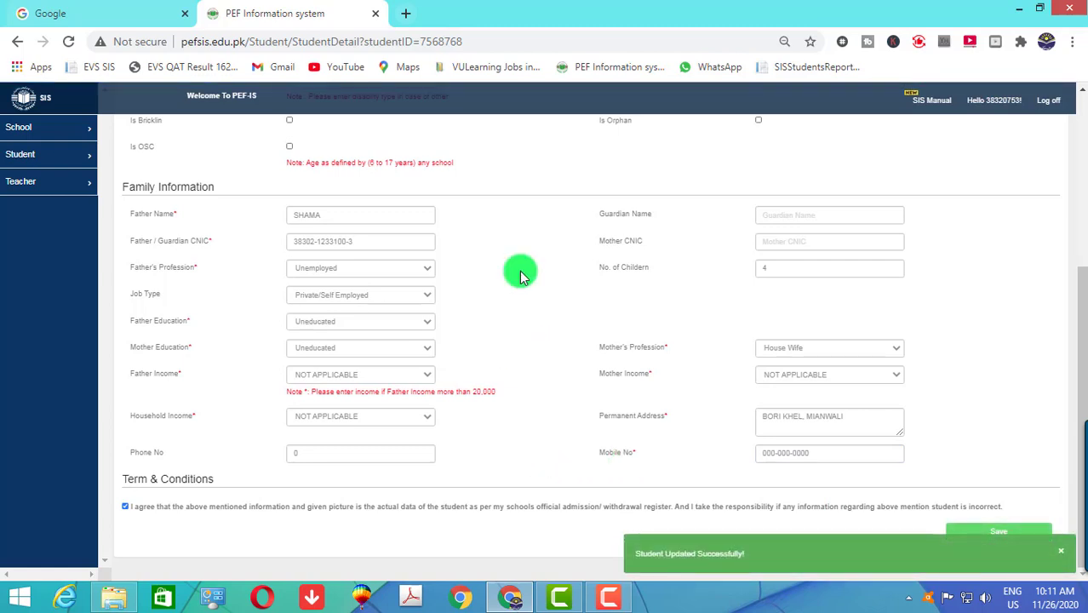
pyautogui.click(1065, 560)
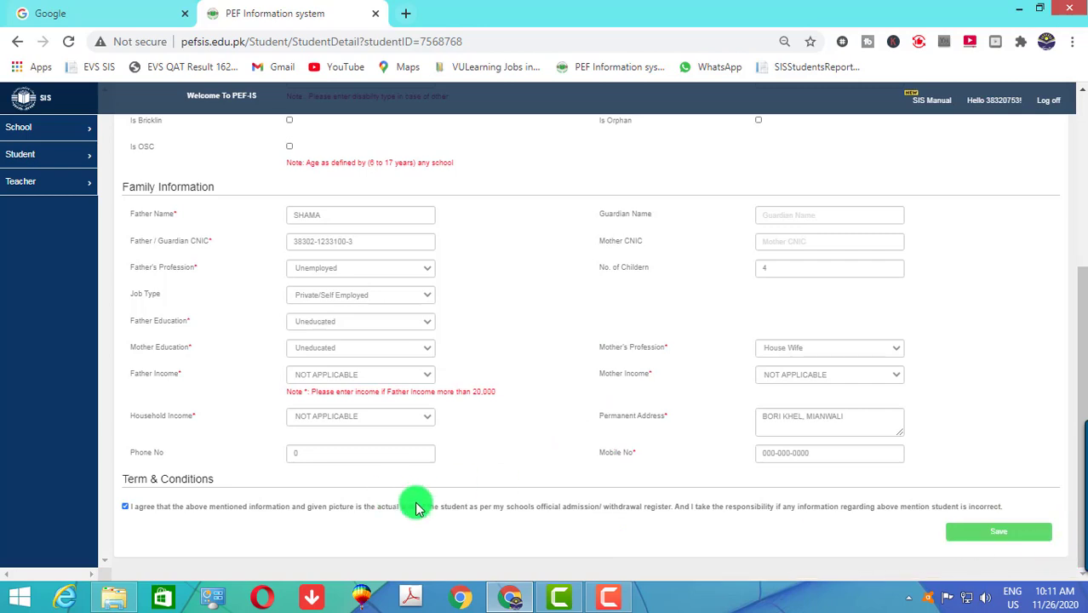
pyautogui.scroll(3, 315, 440)
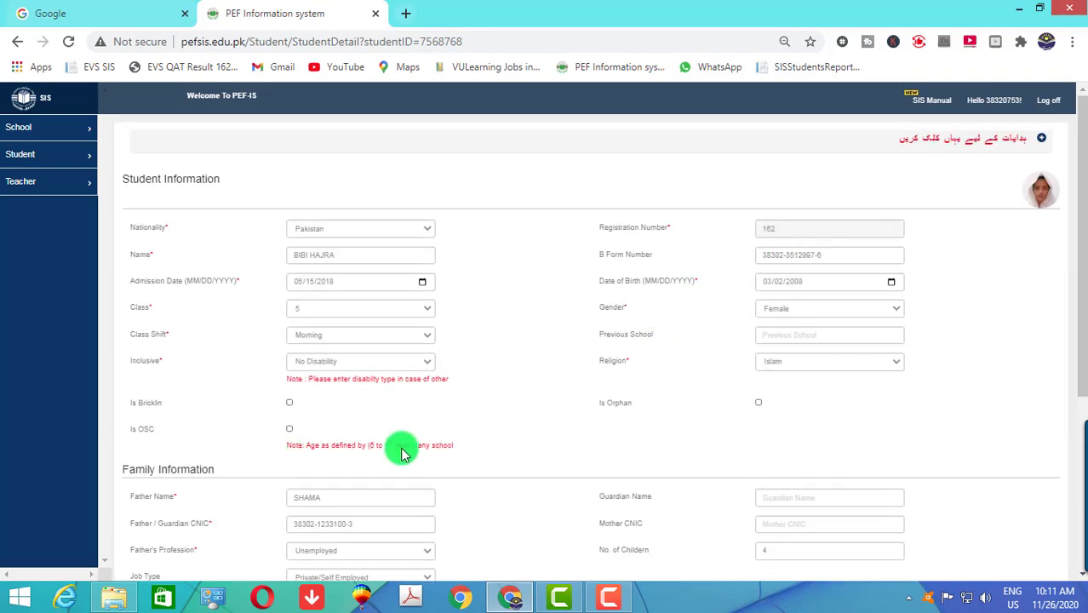
# - Check the photo folder, search for the student whose registration number matches photo 165, and open that record for updating
pyautogui.click(124, 602)
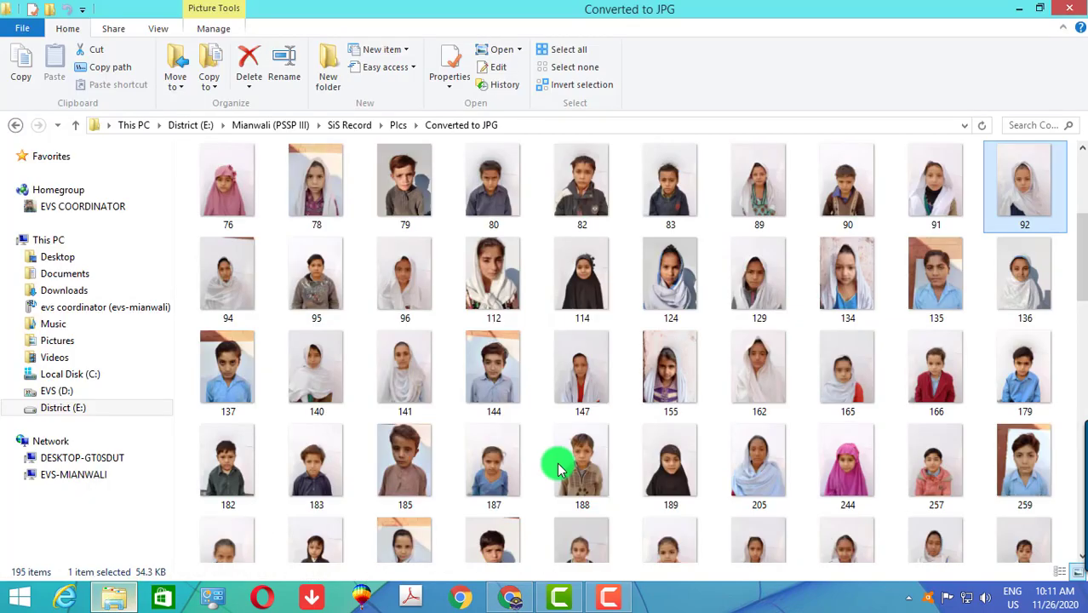
pyautogui.click(115, 598)
pyautogui.click(19, 154)
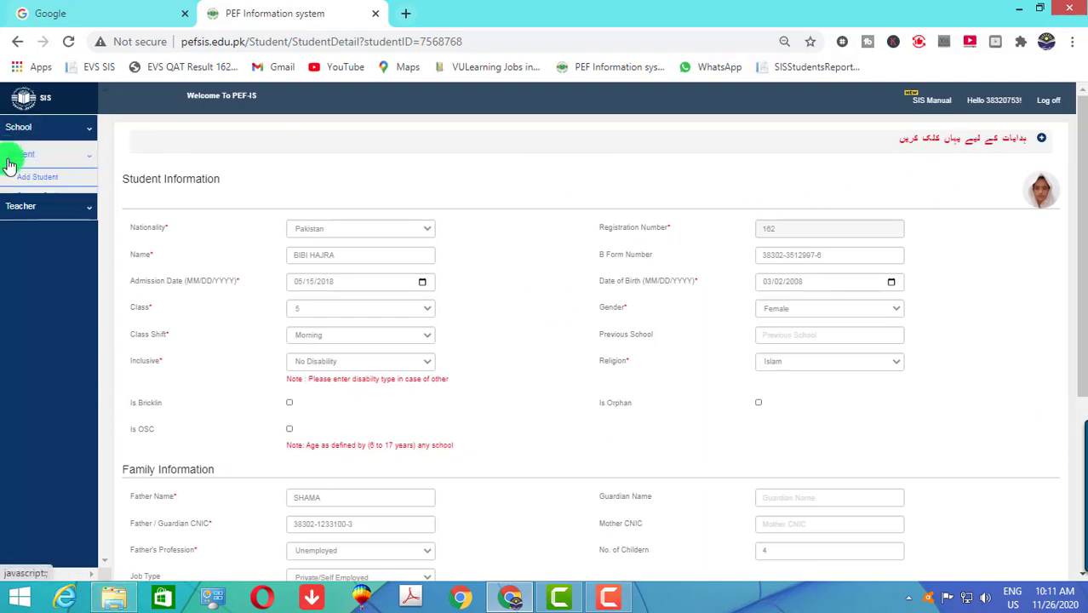
pyautogui.click(36, 201)
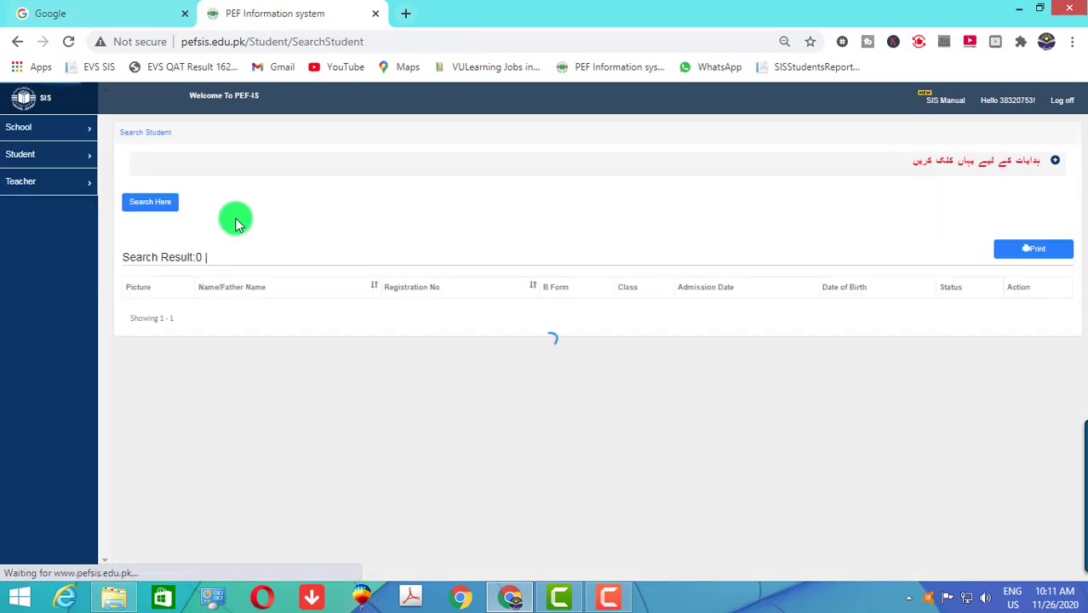
pyautogui.click(161, 207)
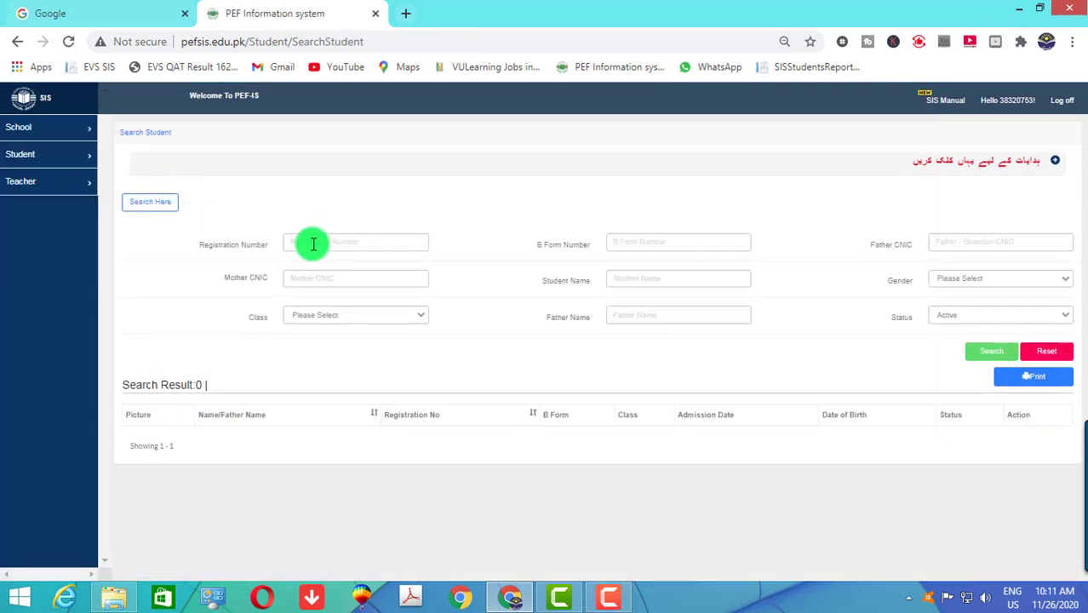
pyautogui.click(315, 241)
pyautogui.write('16')
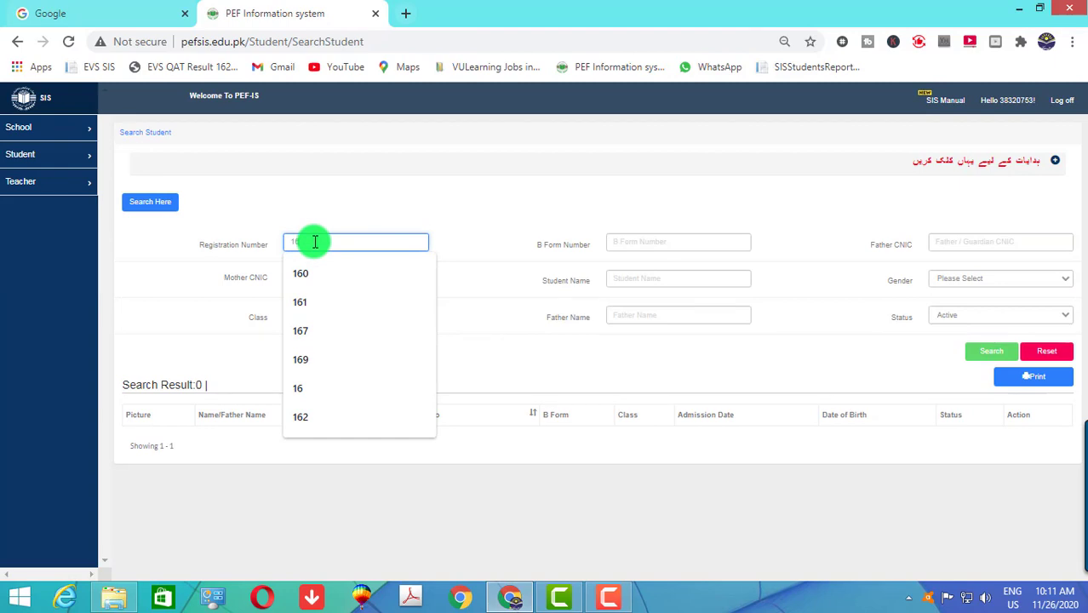
pyautogui.write('5')
pyautogui.press('Return')
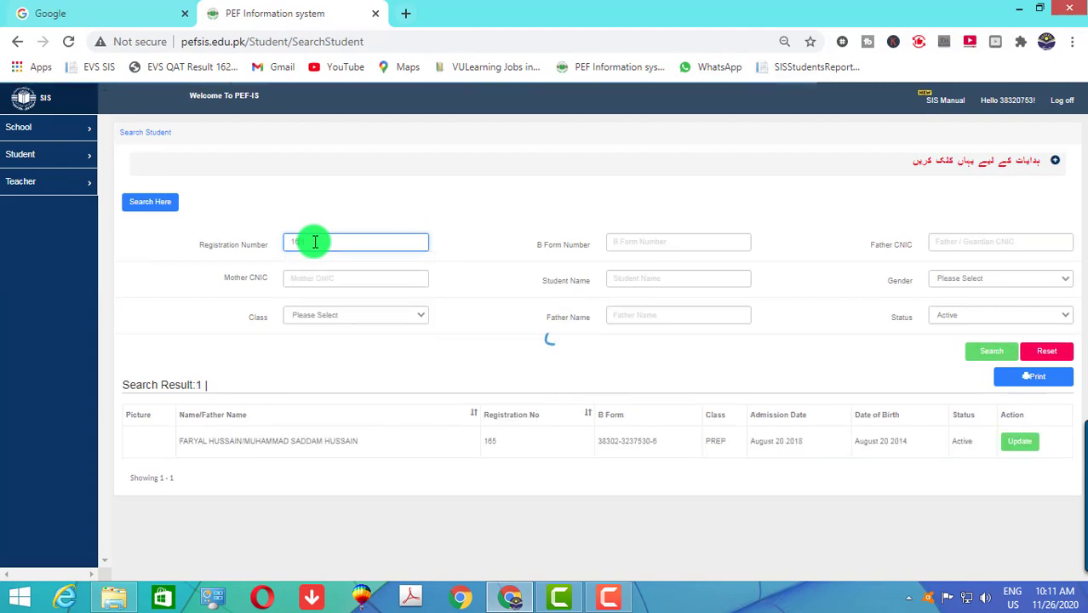
pyautogui.click(1017, 449)
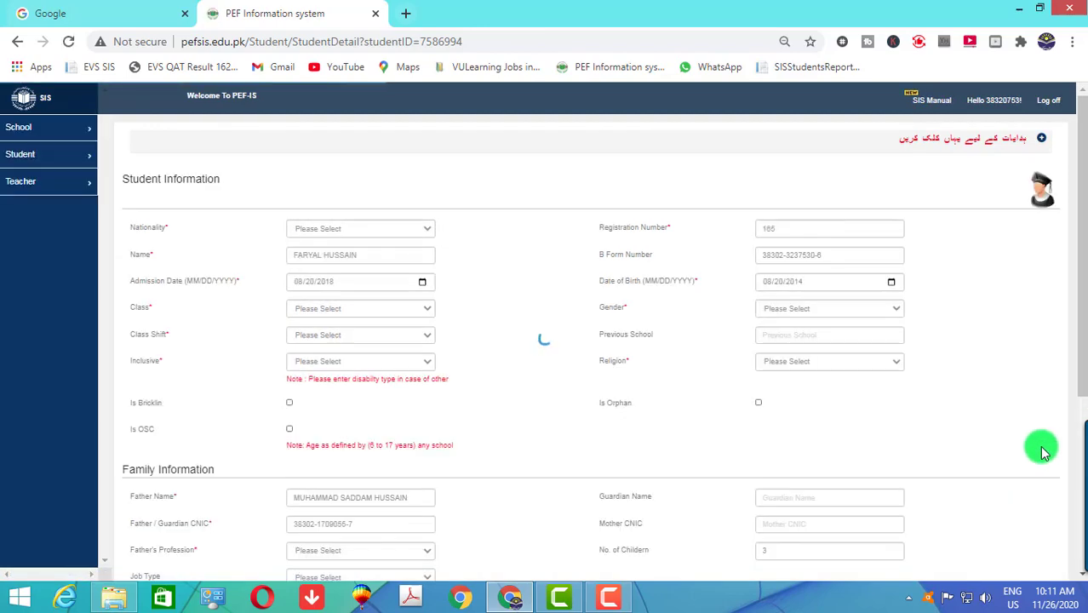
# - Upload 165.jpg from the Converted to JPG folder as the student's photo, moving the crop area slightly down and left around the face
pyautogui.click(1044, 189)
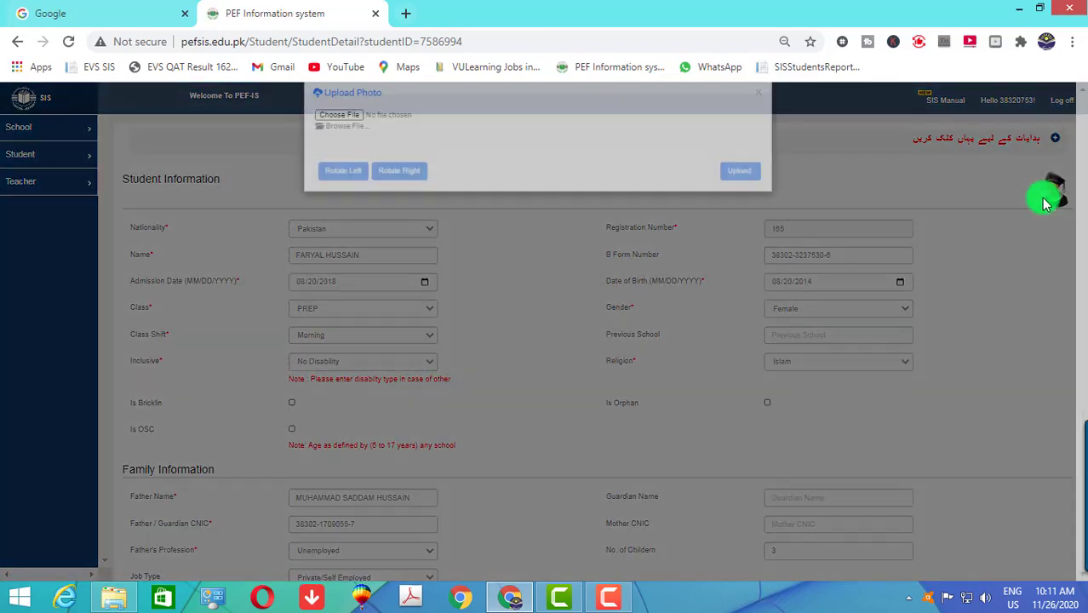
pyautogui.click(341, 139)
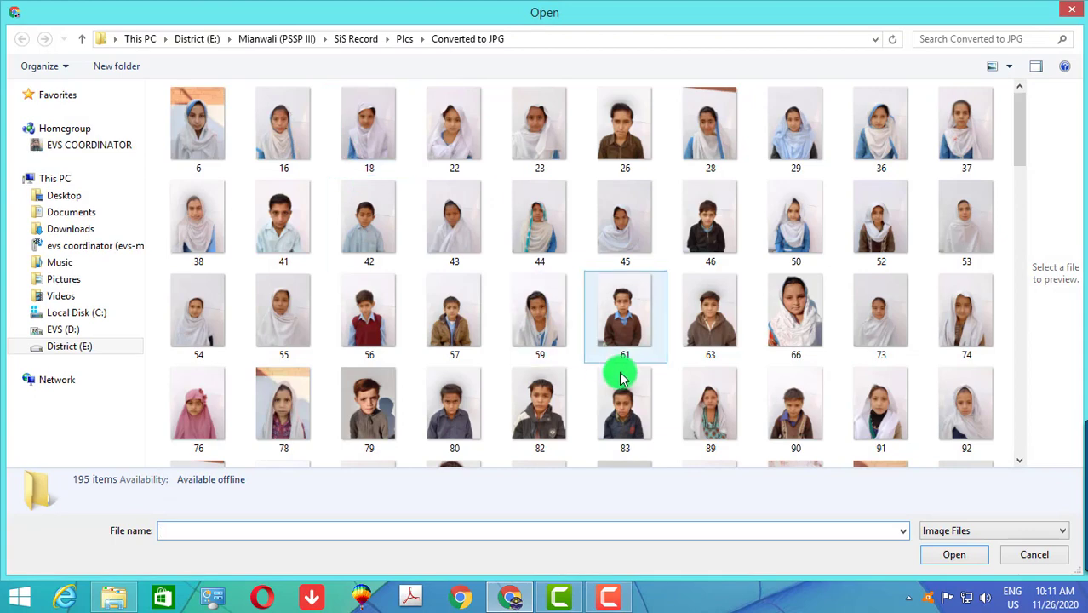
pyautogui.click(620, 379)
pyautogui.scroll(-3, 626, 418)
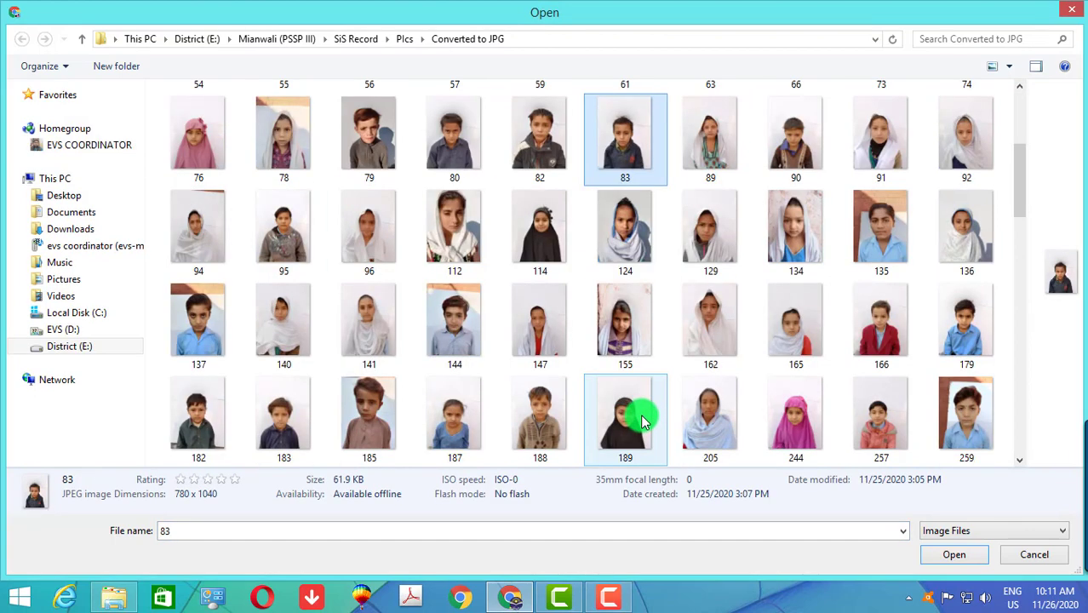
pyautogui.doubleClick(772, 328)
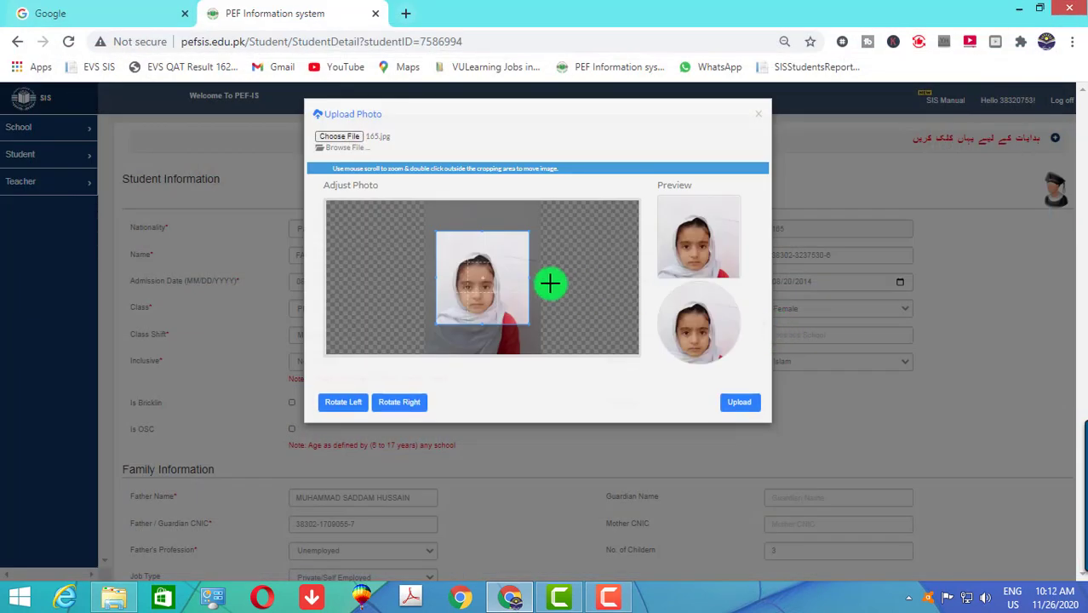
pyautogui.moveTo(508, 290); pyautogui.dragTo(501, 296)
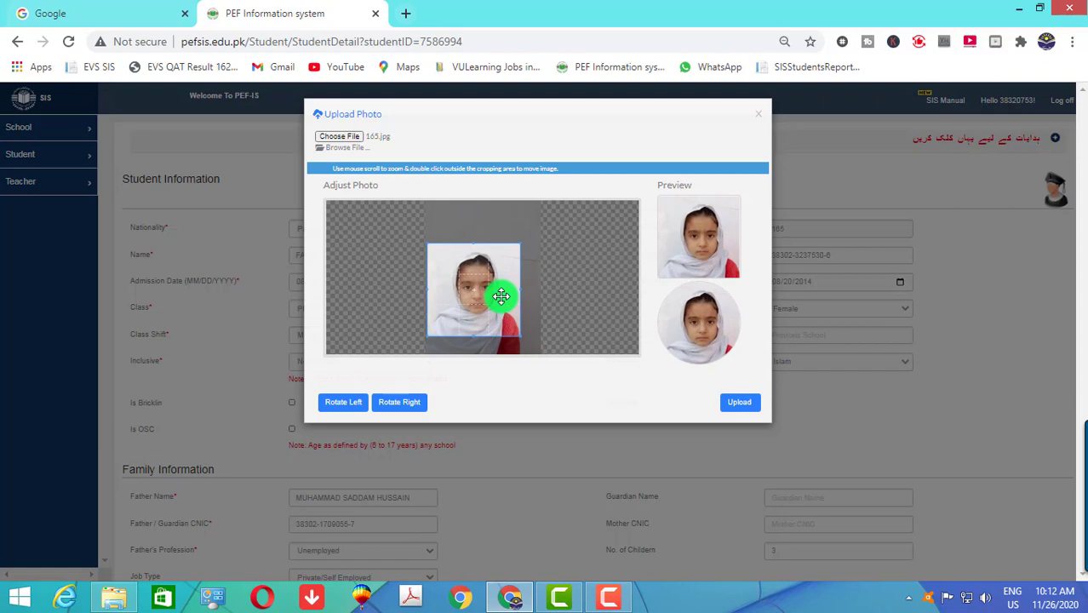
pyautogui.click(737, 404)
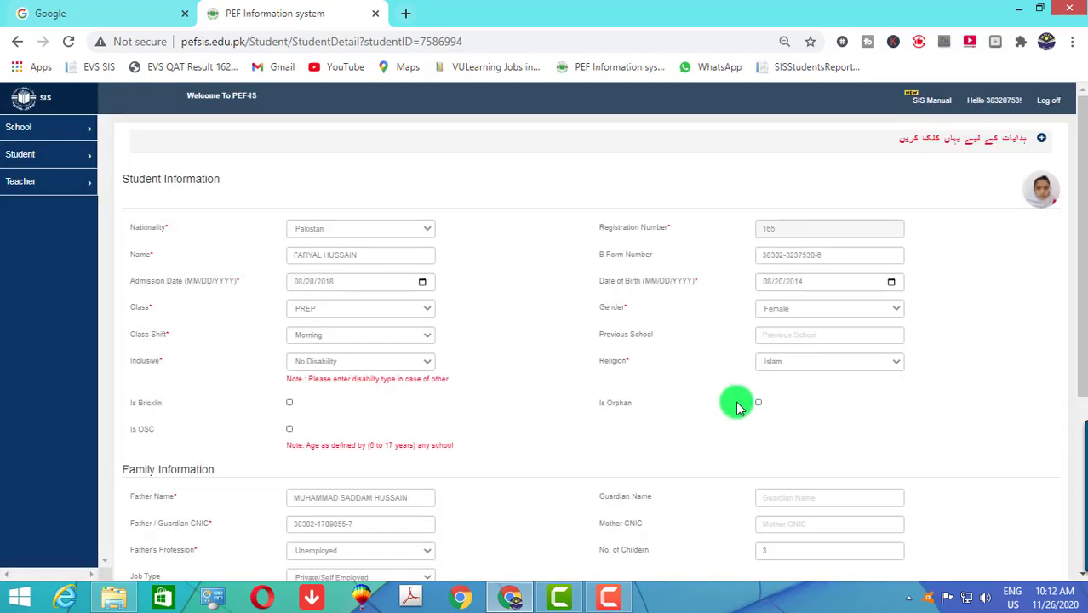
# - Fill in the required mobile number with all zeros and save the student record for photo 165
pyautogui.scroll(-4, 734, 409)
pyautogui.click(1001, 537)
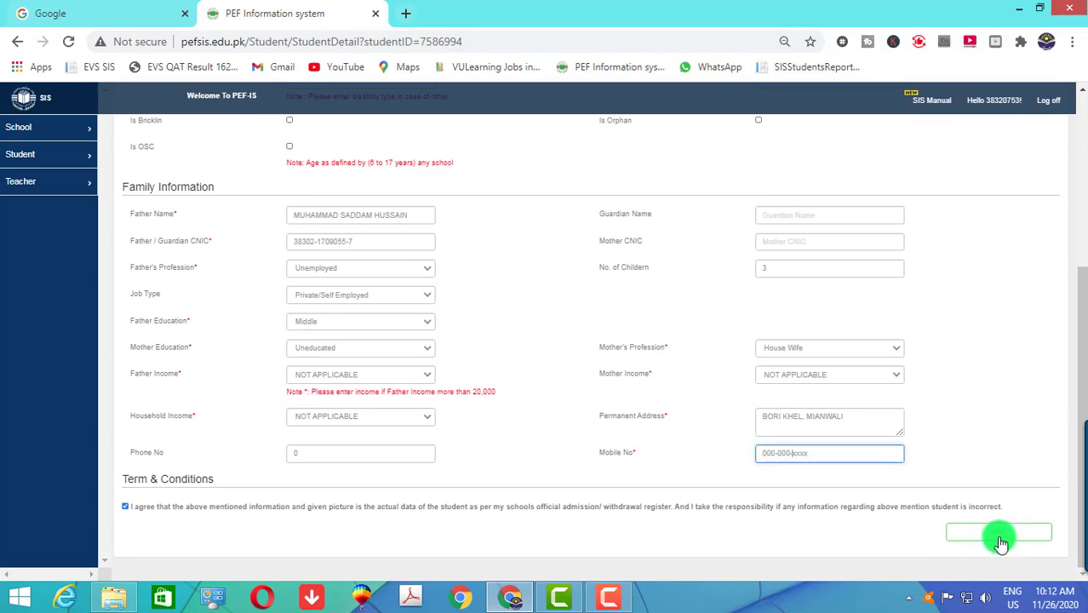
pyautogui.click(1002, 540)
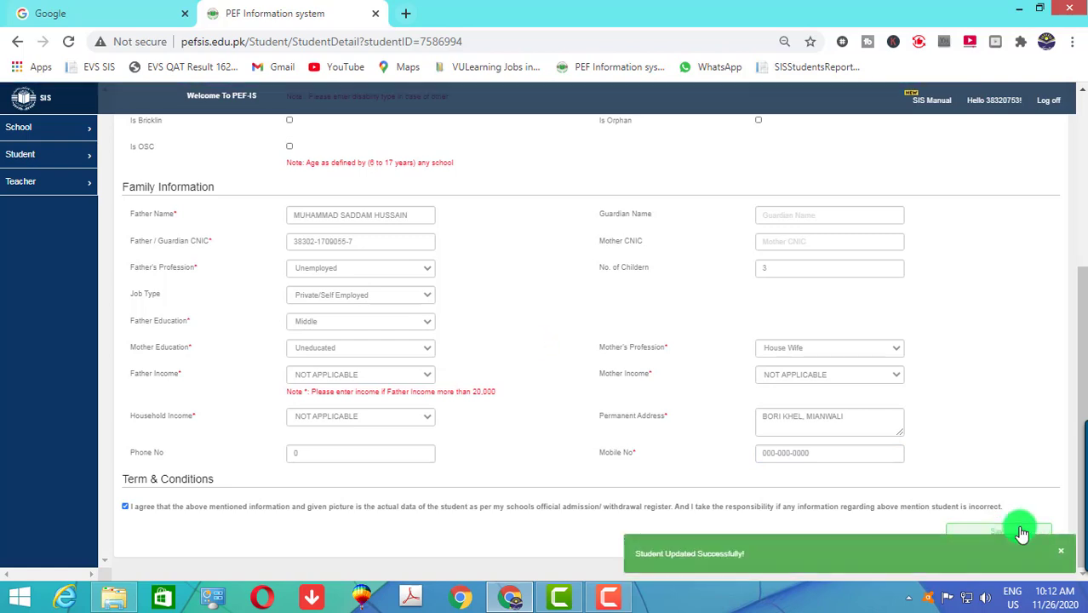
pyautogui.scroll(5, 596, 376)
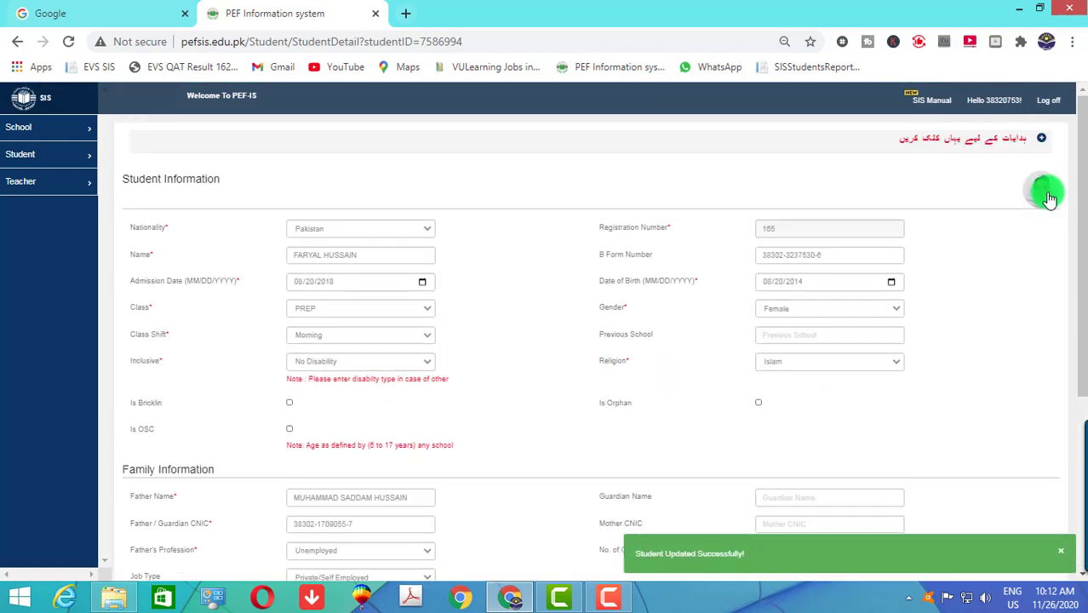
# - Check the photo folder, search for the student whose registration number matches photo 166, and open that record for updating
pyautogui.click(32, 156)
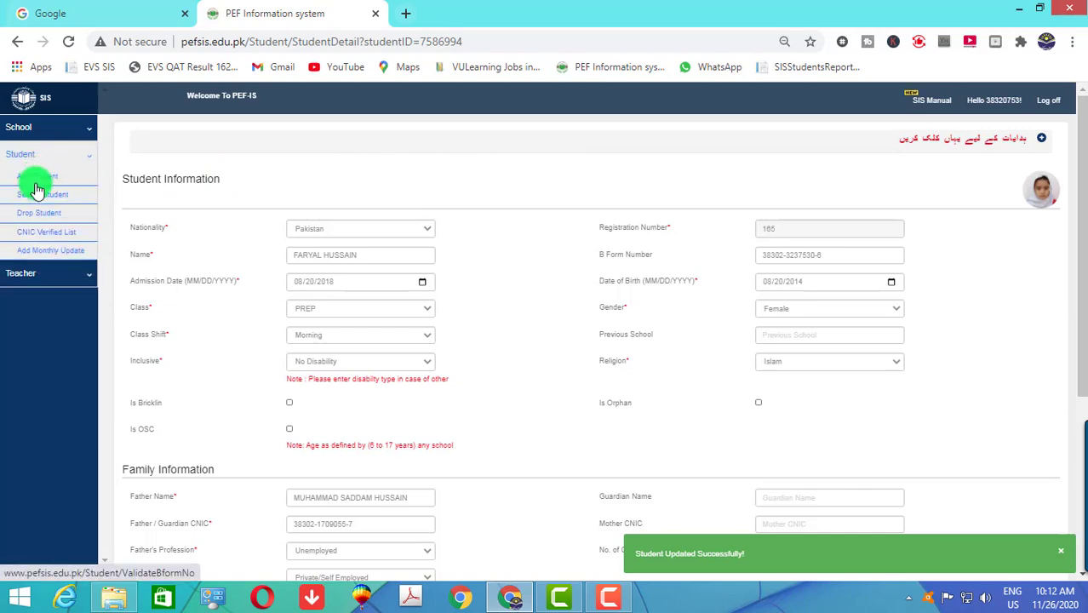
pyautogui.click(31, 196)
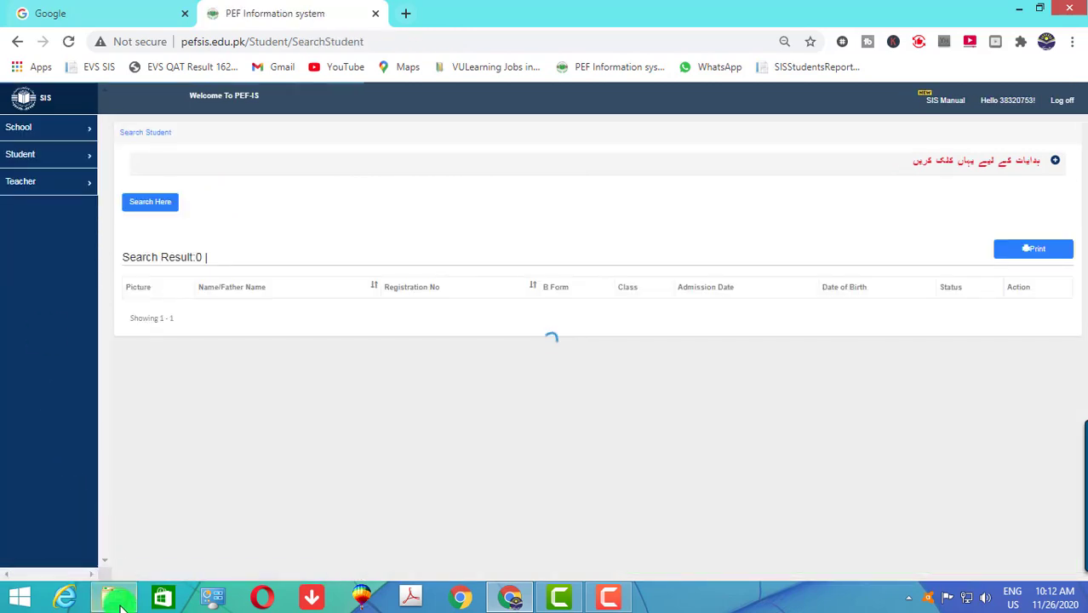
pyautogui.click(117, 599)
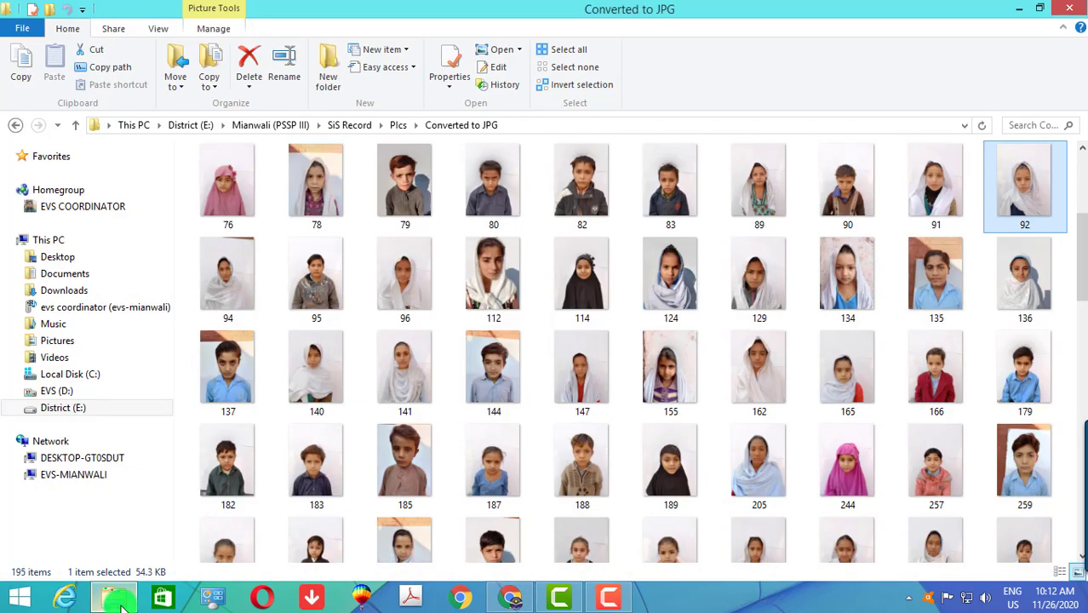
pyautogui.click(119, 599)
pyautogui.click(149, 202)
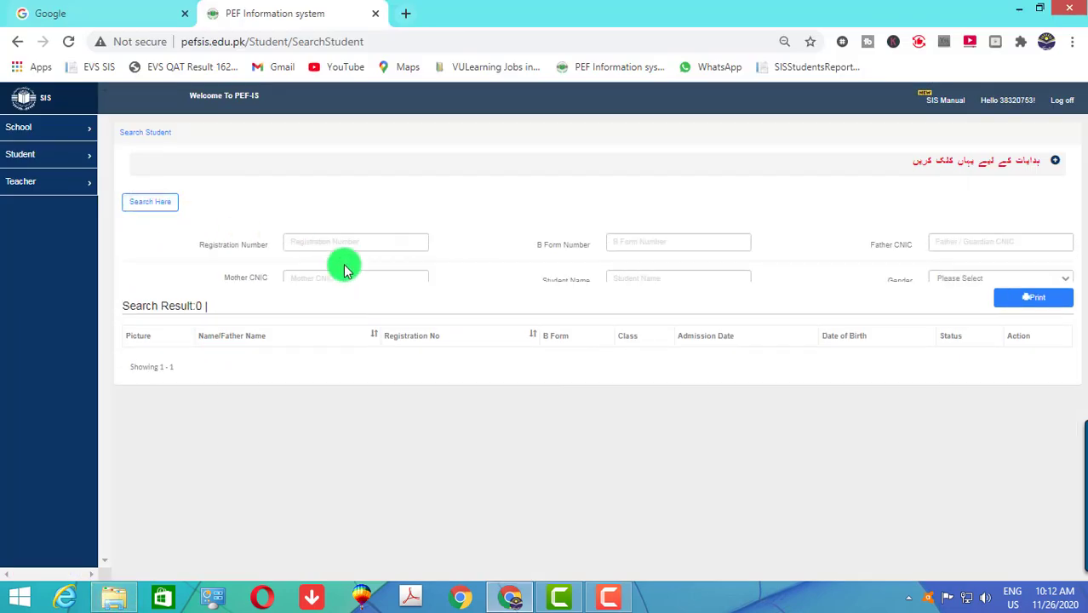
pyautogui.click(359, 242)
pyautogui.write('155')
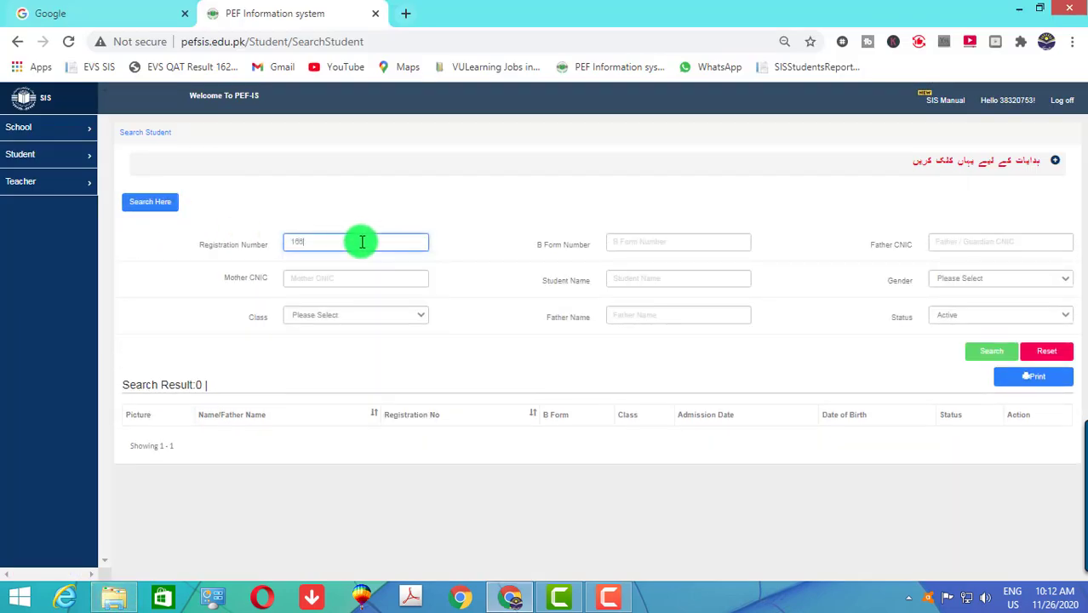
pyautogui.press('Return')
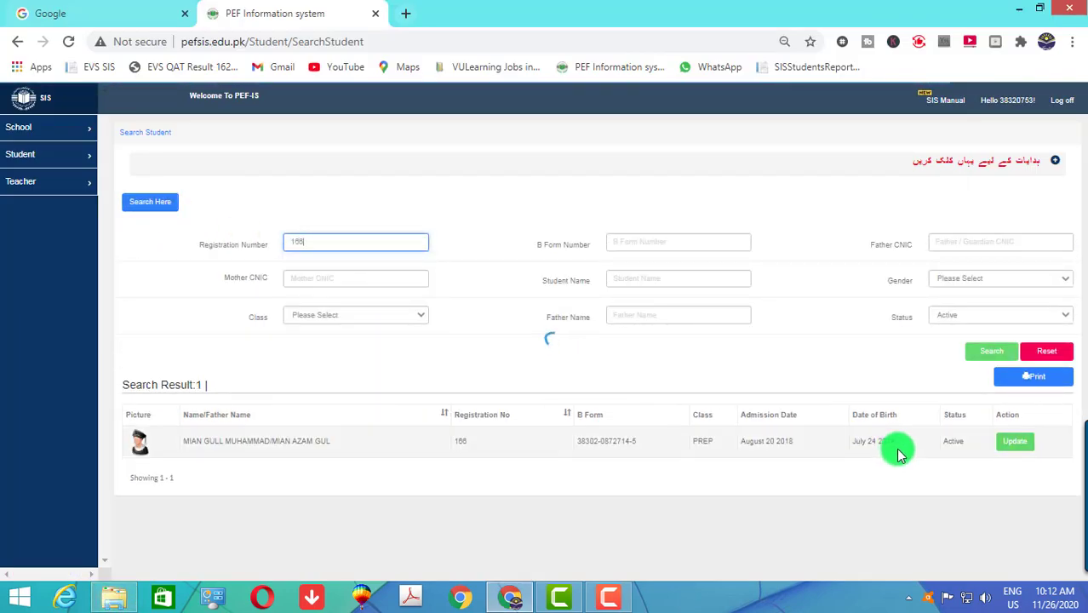
pyautogui.click(1017, 446)
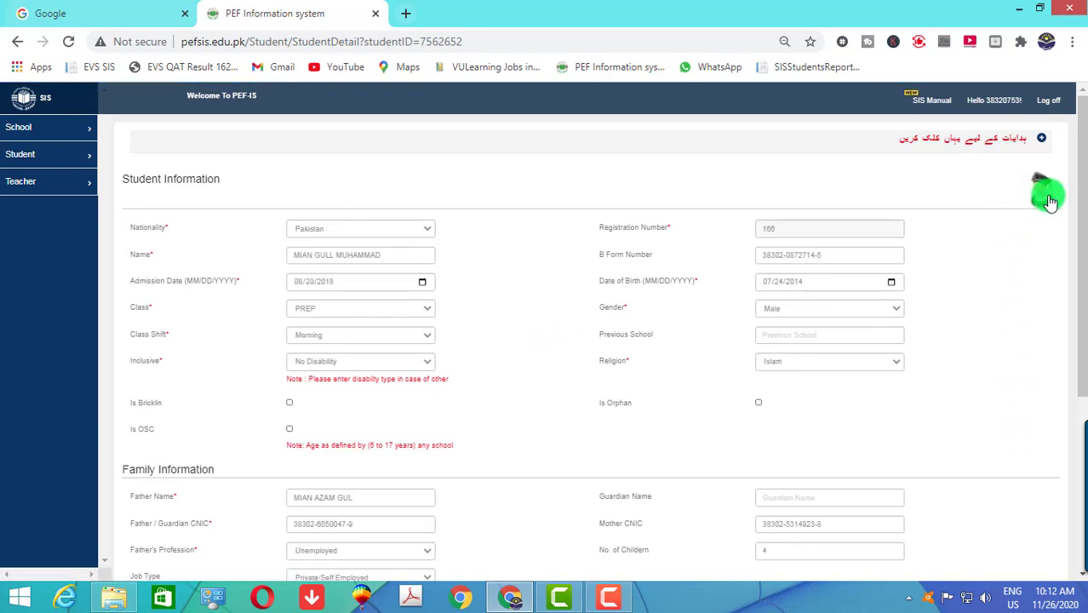
# - Upload 166.jpg from the Converted to JPG folder as the student's photo, nudging the crop area slightly up and right around the head
pyautogui.click(1050, 201)
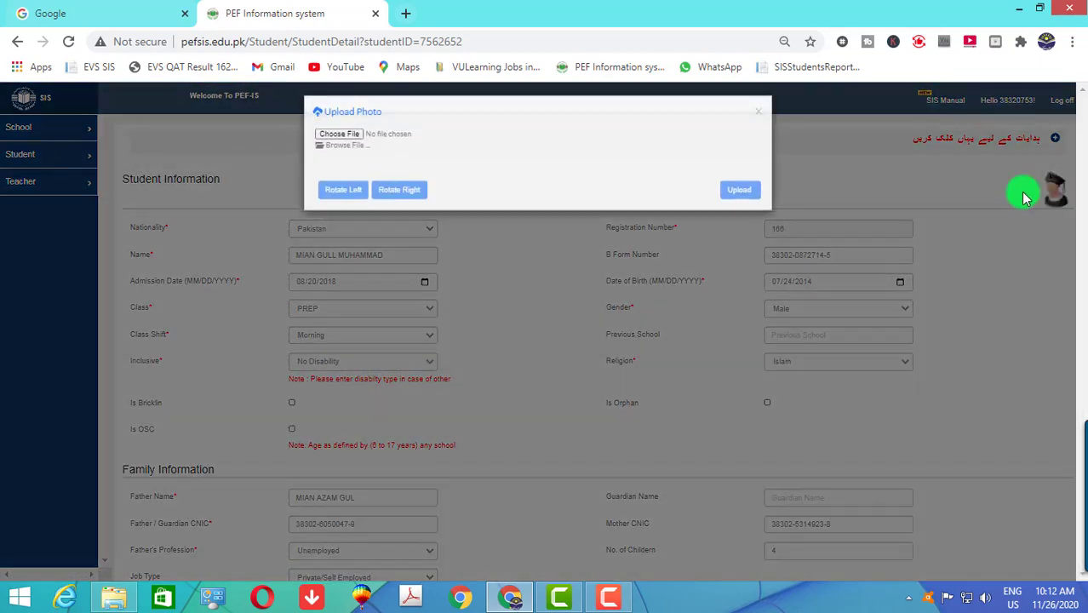
pyautogui.click(351, 139)
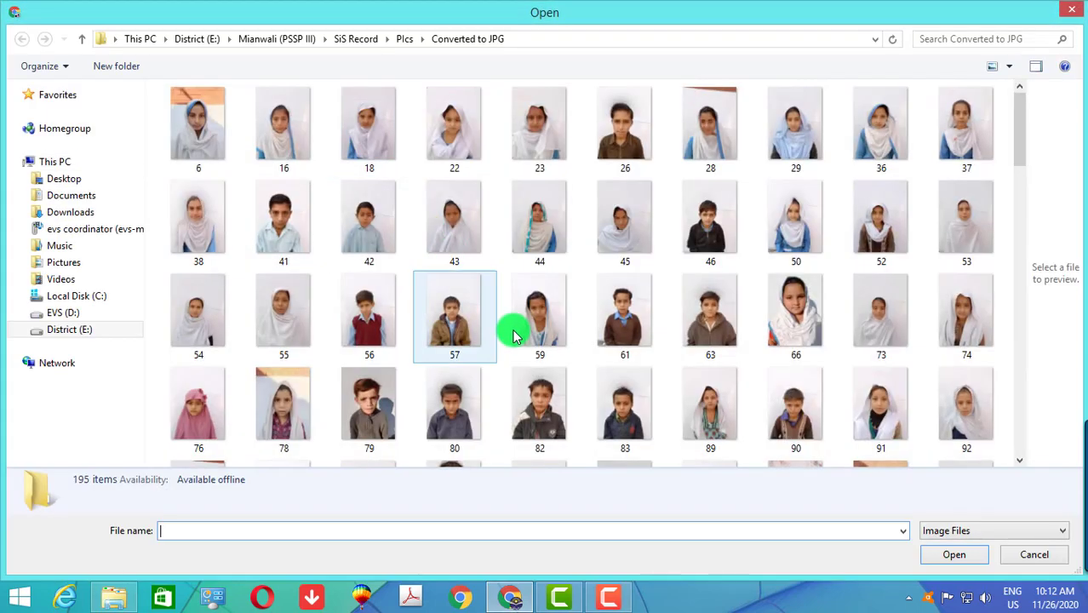
pyautogui.click(816, 420)
pyautogui.scroll(-8, 809, 432)
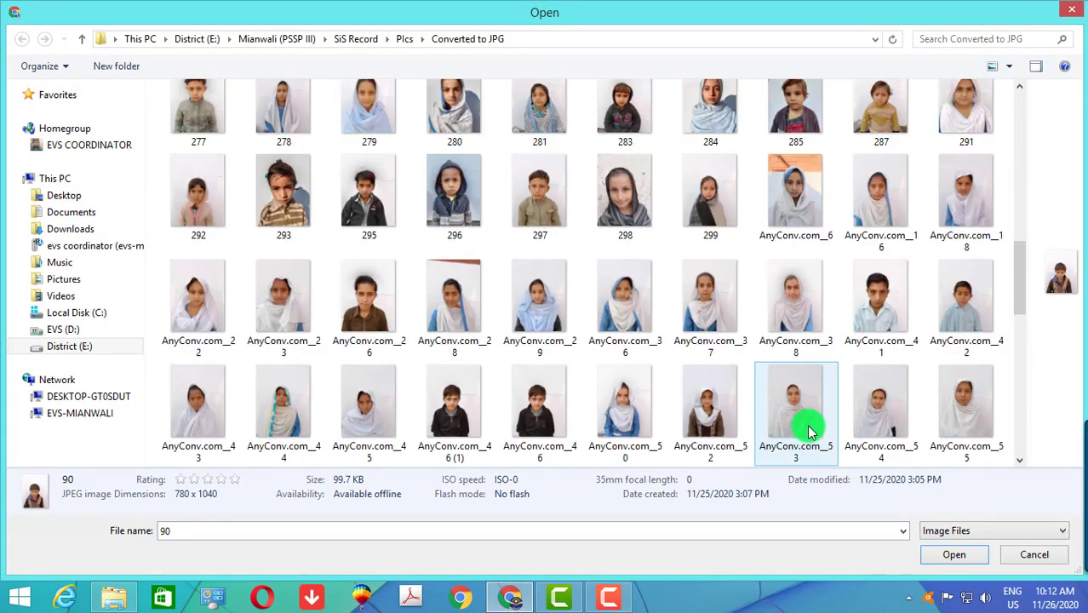
pyautogui.scroll(2, 809, 432)
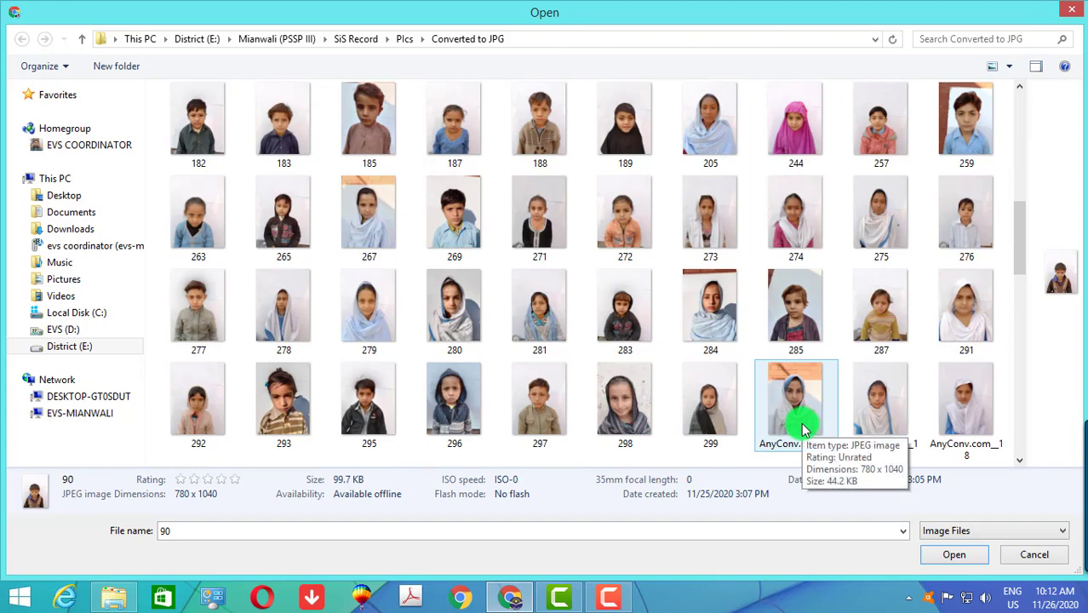
pyautogui.scroll(3, 804, 428)
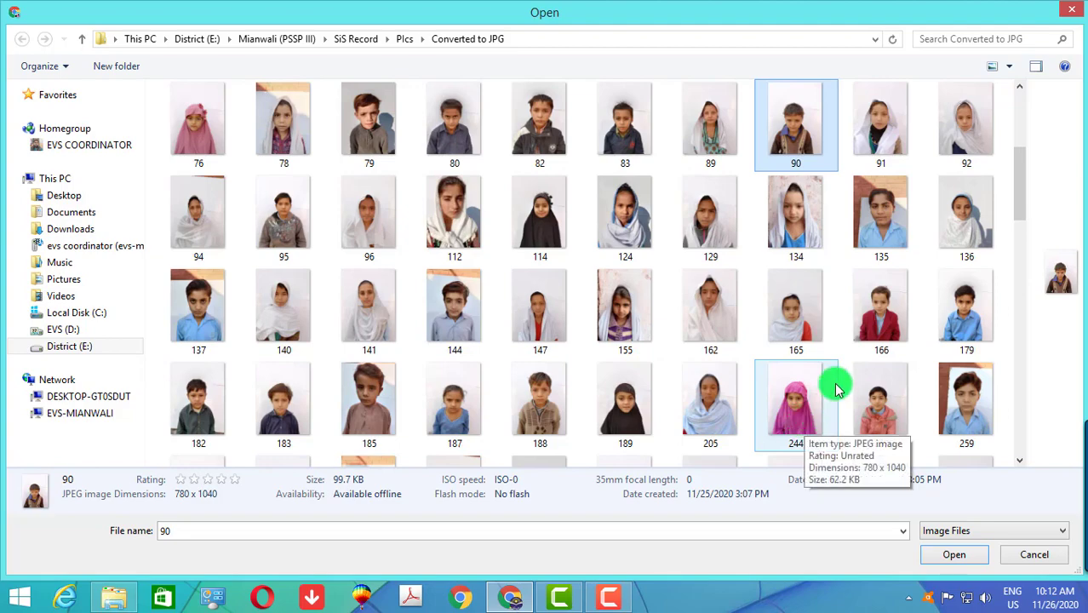
pyautogui.doubleClick(893, 338)
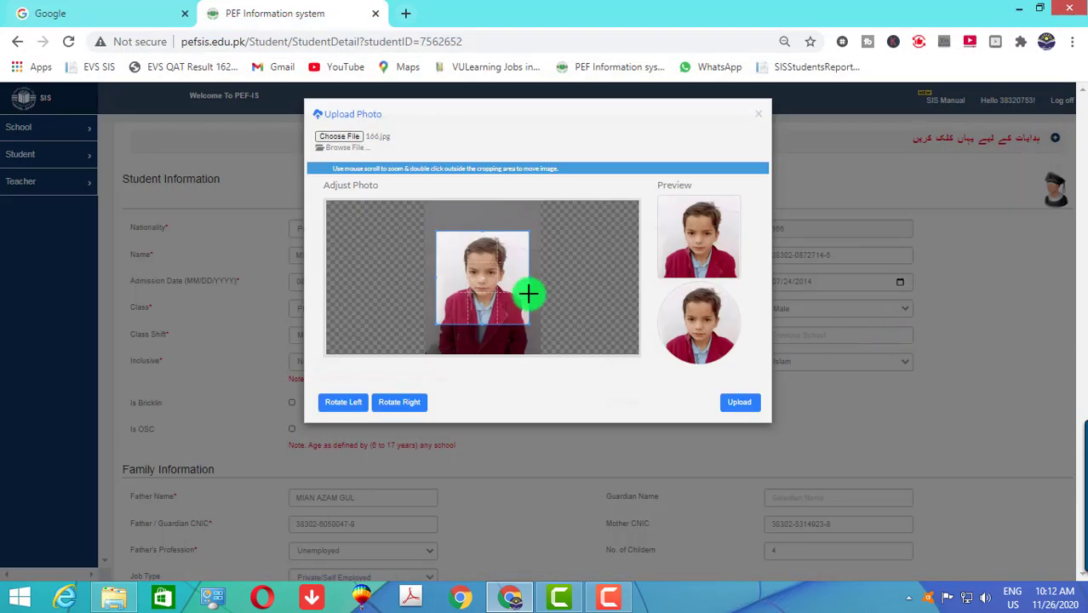
pyautogui.moveTo(511, 282); pyautogui.dragTo(509, 279)
pyautogui.click(732, 407)
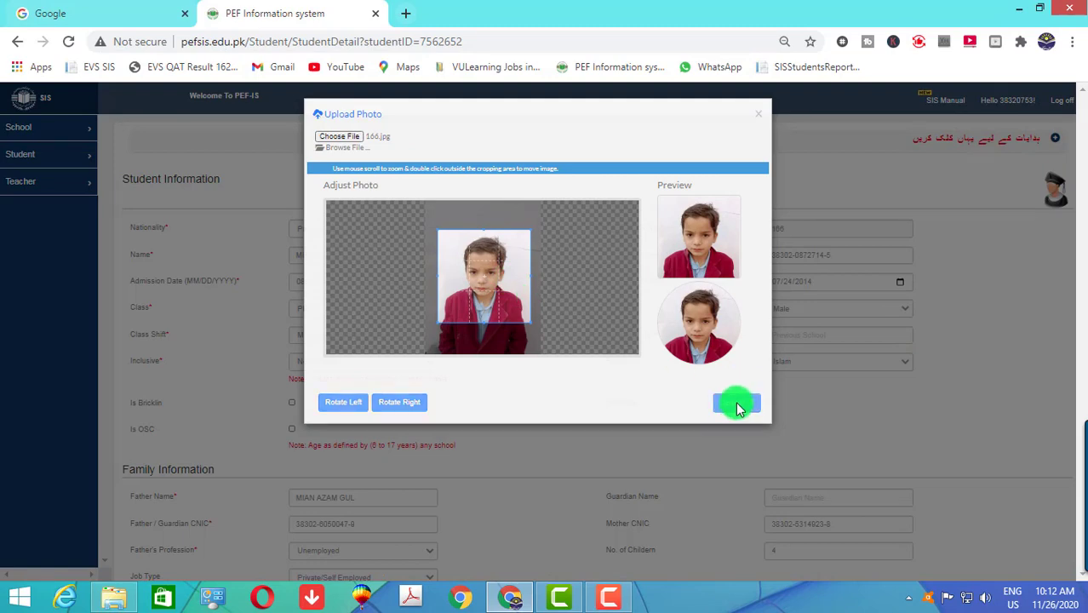
# - Fill in the required mobile number with all zeros and save the student record for photo 166
pyautogui.scroll(-4, 919, 521)
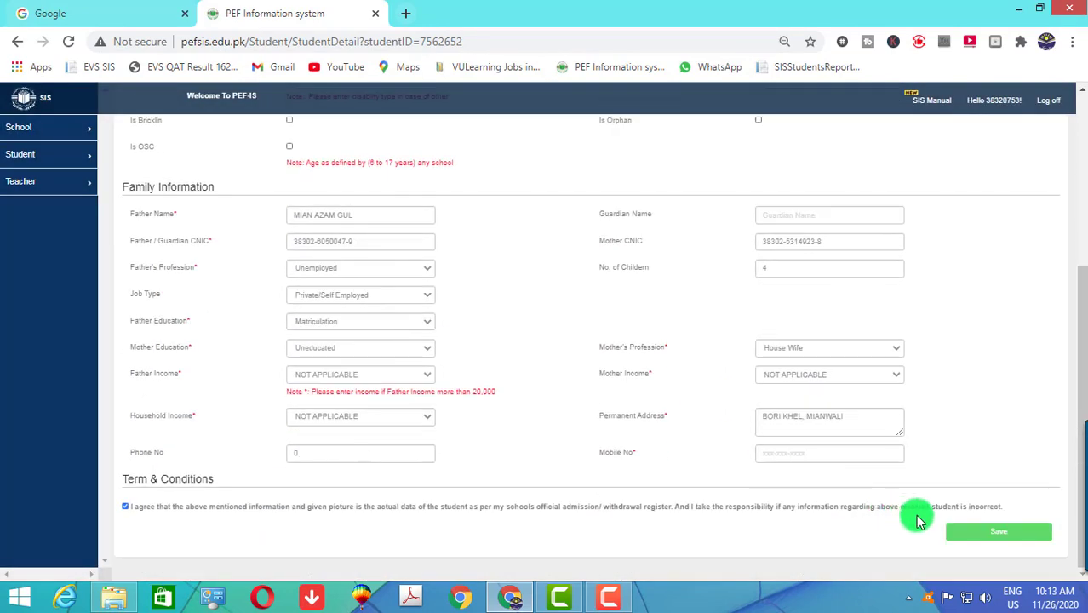
pyautogui.click(992, 533)
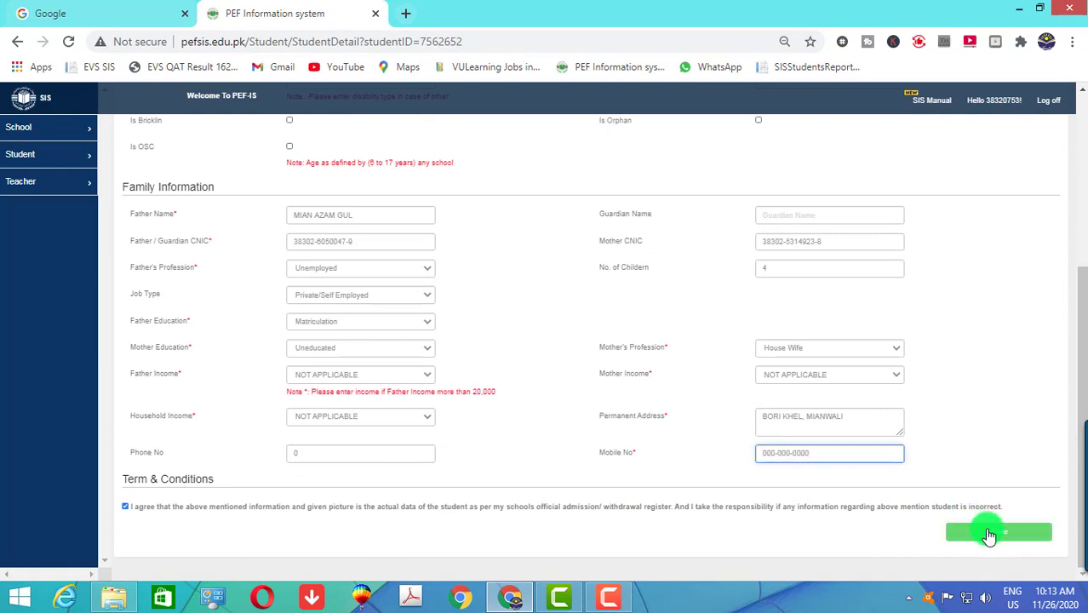
pyautogui.click(986, 532)
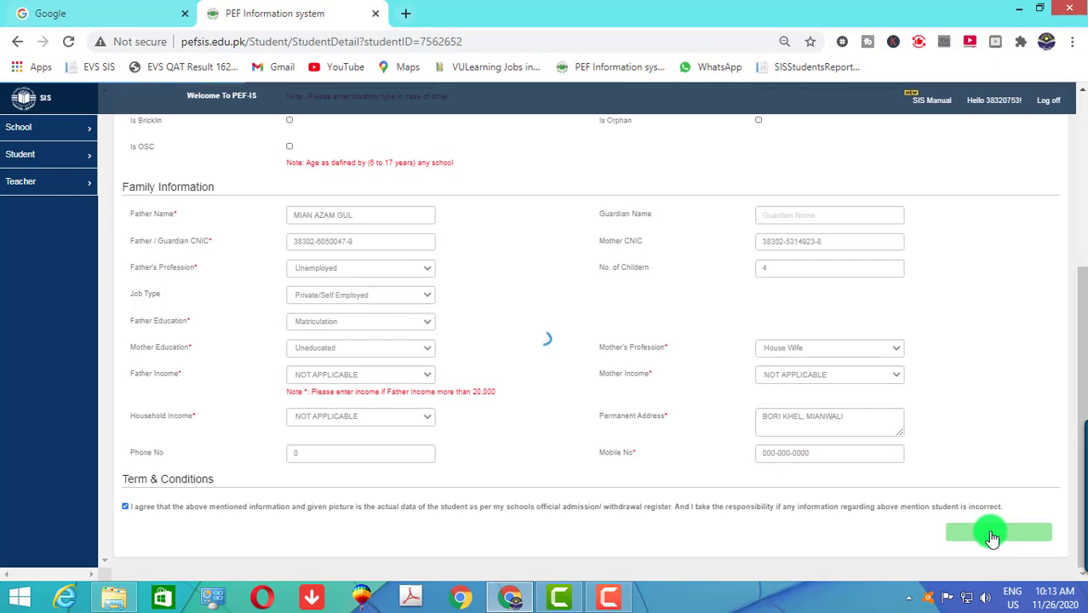
pyautogui.scroll(4, 606, 383)
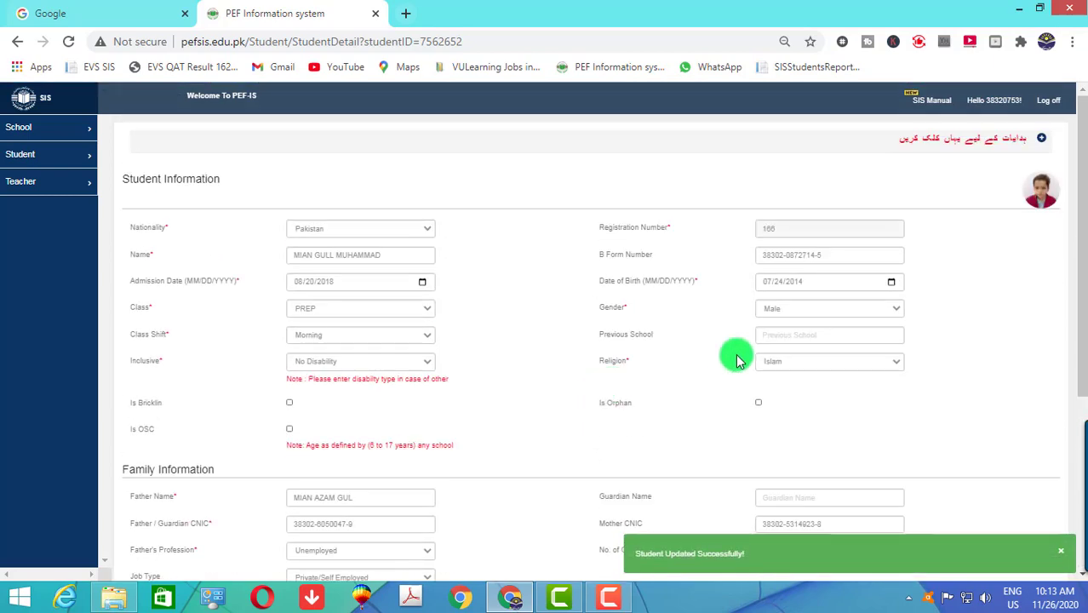
# - Open the student search page and select photo 179 in the Converted to JPG folder as the next one to process
pyautogui.click(25, 158)
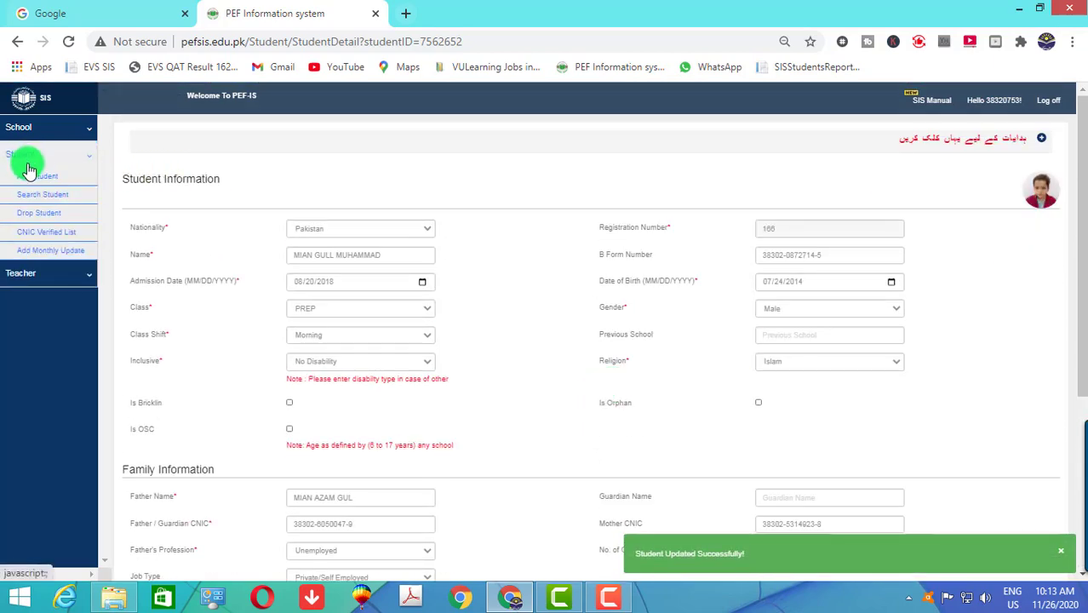
pyautogui.click(38, 194)
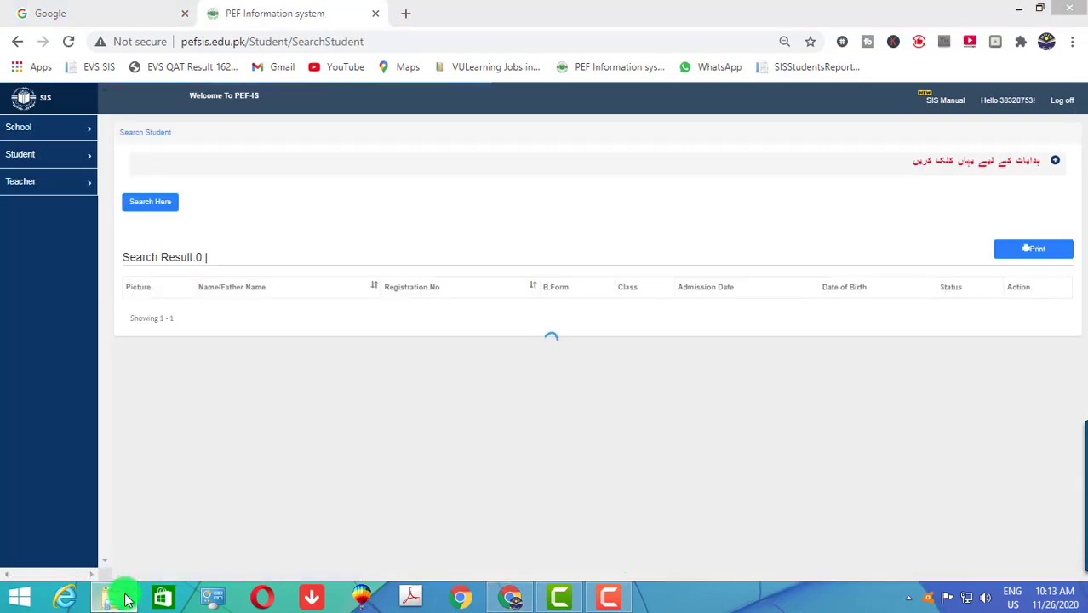
pyautogui.click(125, 600)
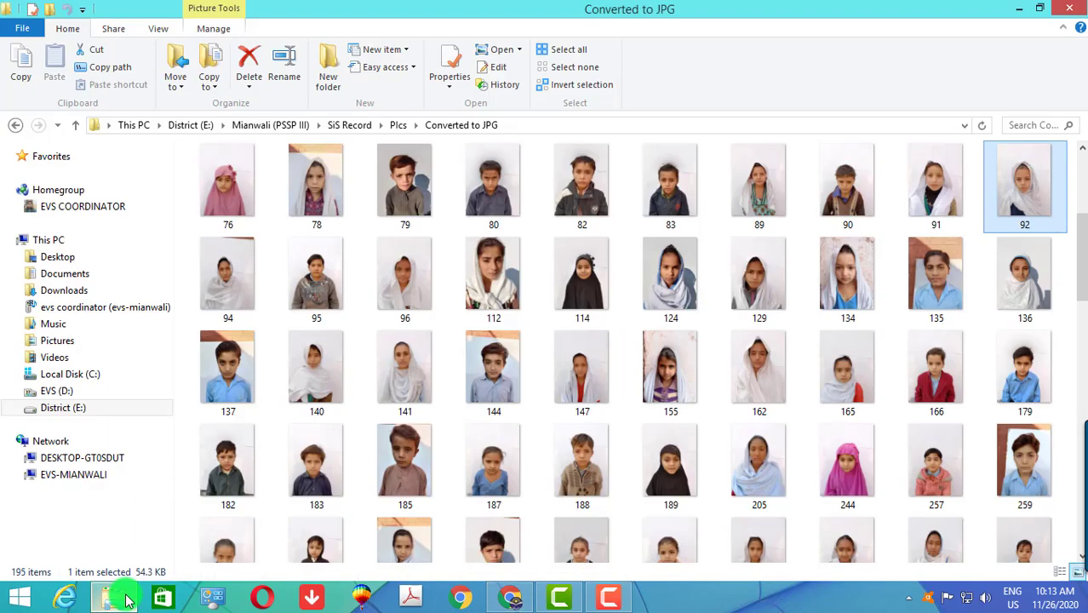
pyautogui.scroll(-3, 502, 485)
pyautogui.click(502, 486)
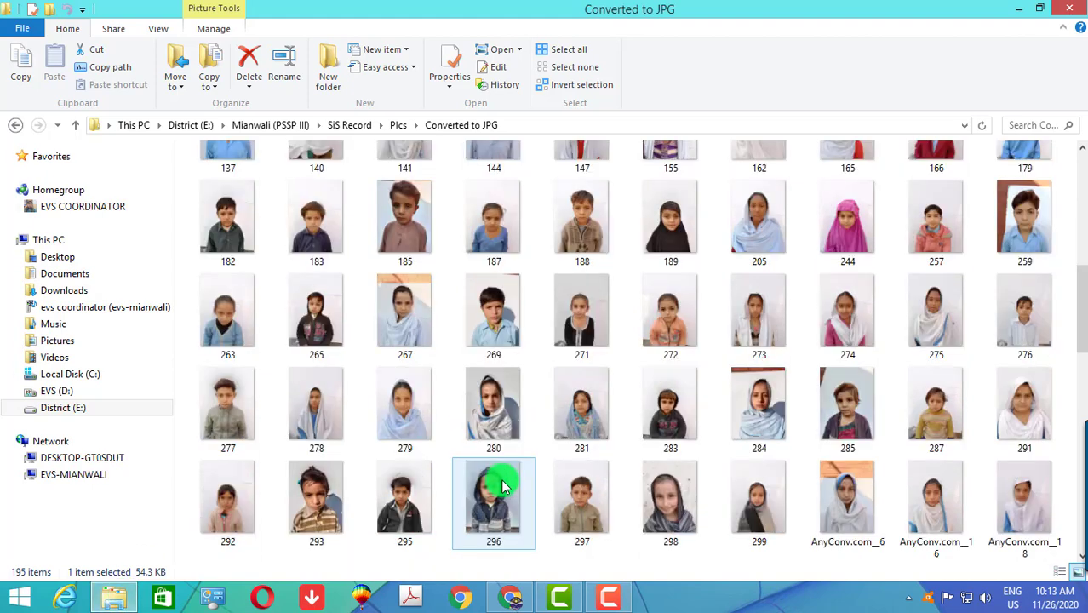
pyautogui.click(843, 315)
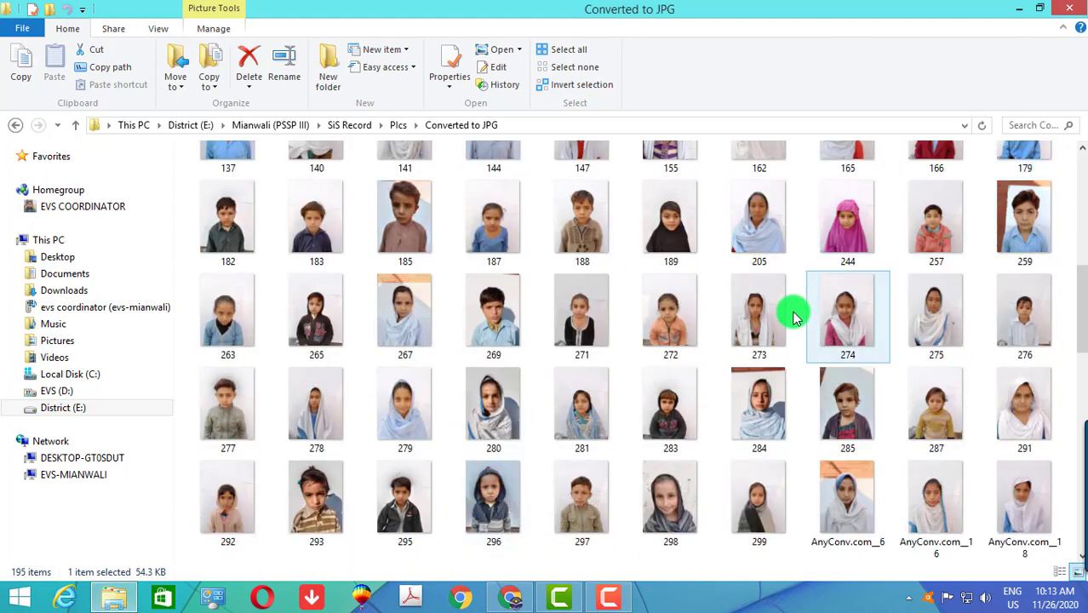
pyautogui.scroll(3, 779, 319)
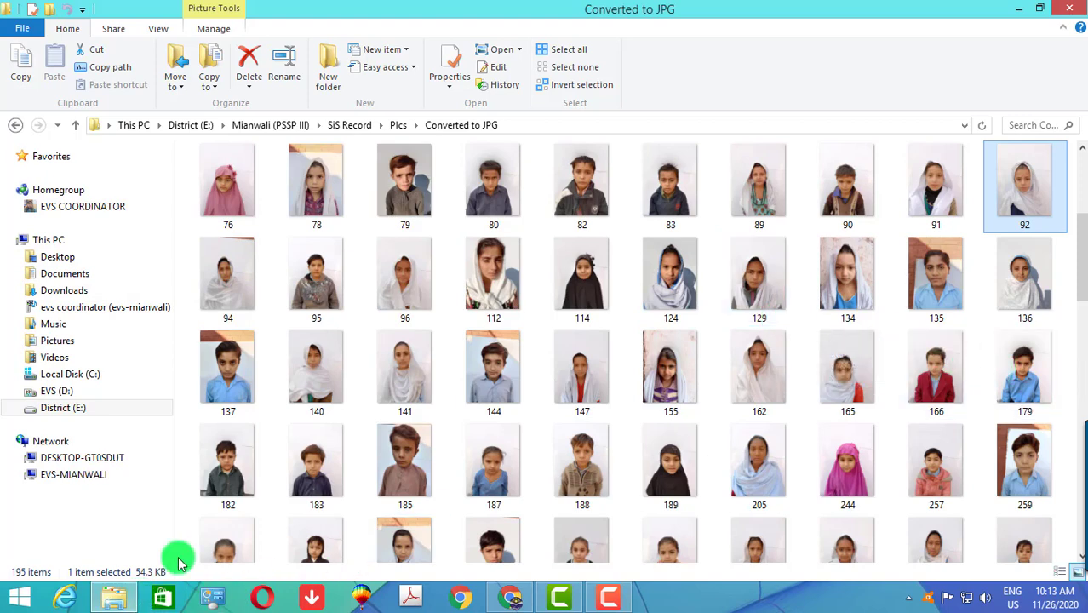
pyautogui.click(1030, 411)
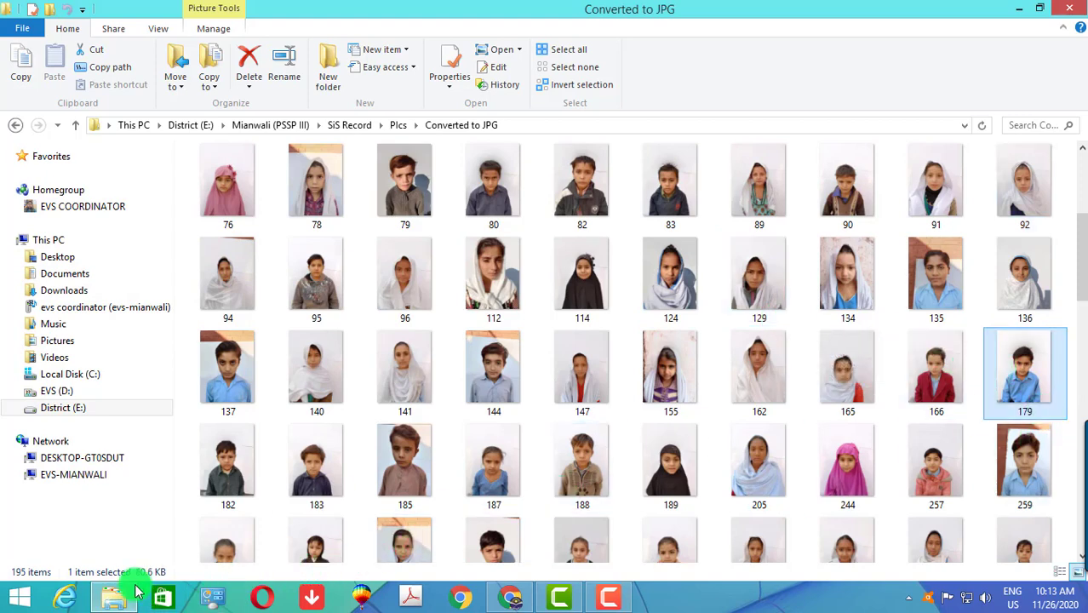
# - Search for the student whose registration number matches photo 179 and open that record for updating
pyautogui.click(114, 596)
pyautogui.click(162, 205)
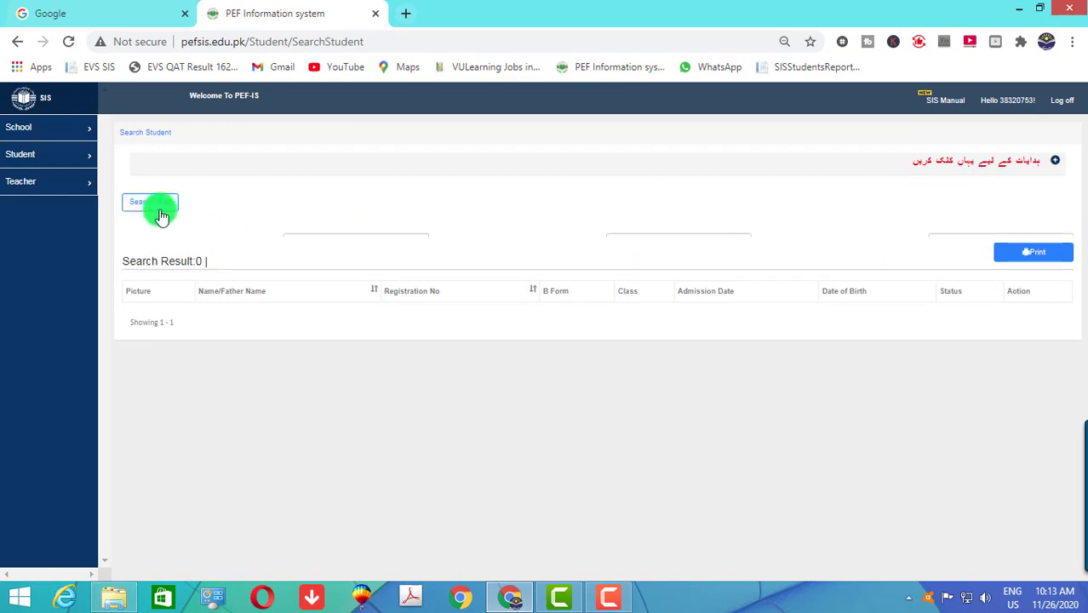
pyautogui.click(344, 243)
pyautogui.write('1')
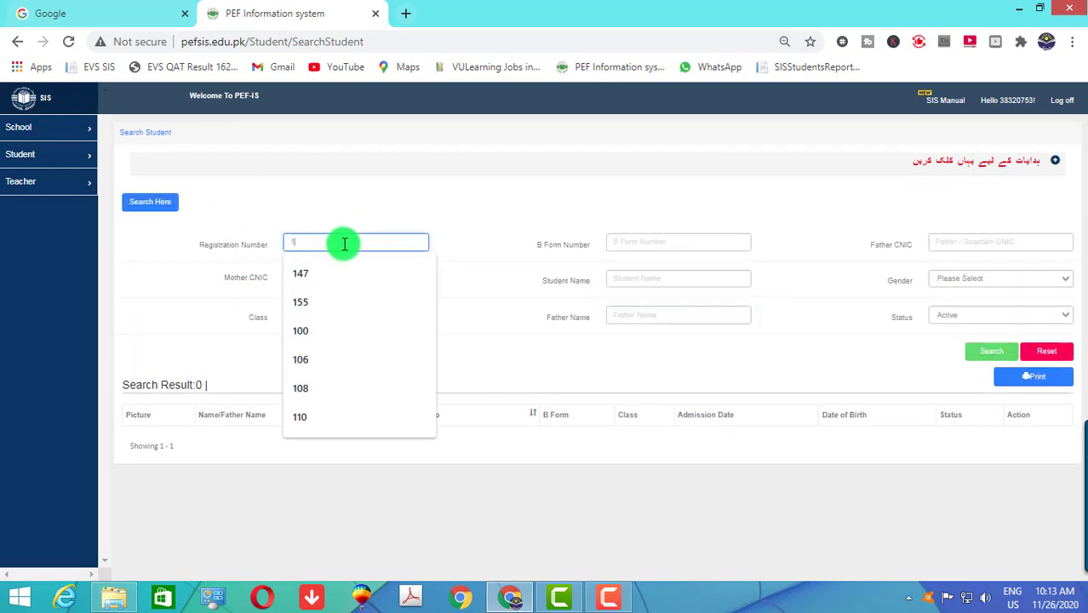
pyautogui.write('79')
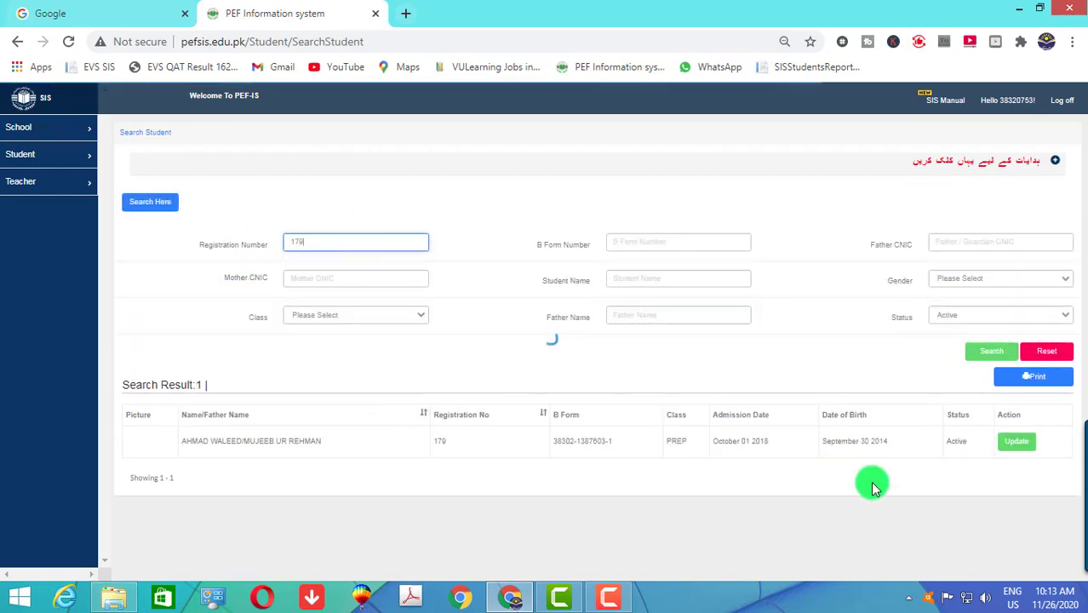
pyautogui.click(1017, 442)
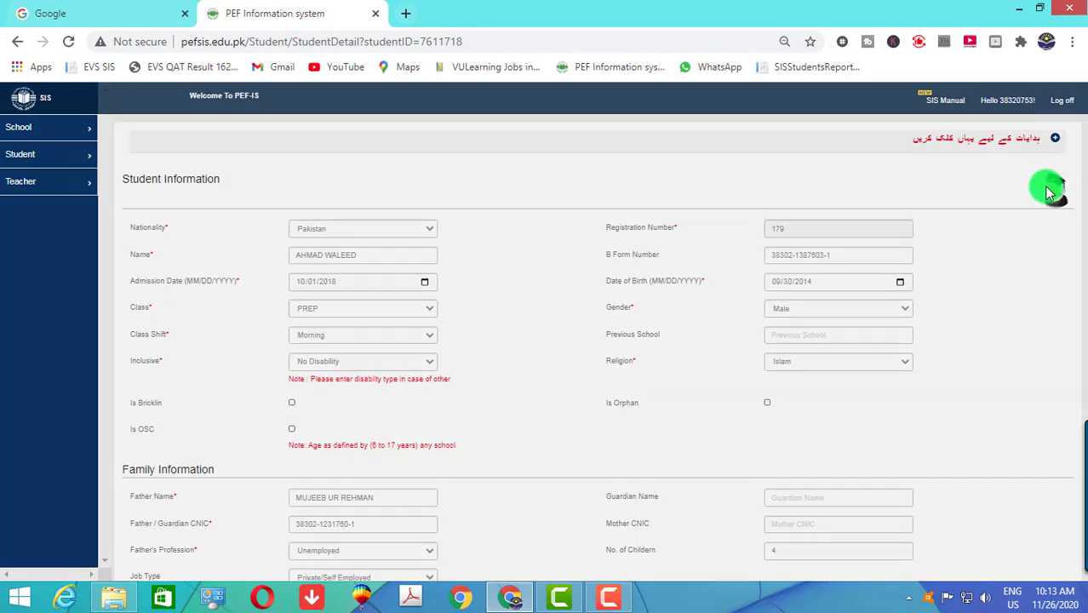
# - Upload 179.jpg from the Converted to JPG folder with the crop area nudged slightly up around the head, and save the student record
pyautogui.click(1049, 189)
pyautogui.click(343, 139)
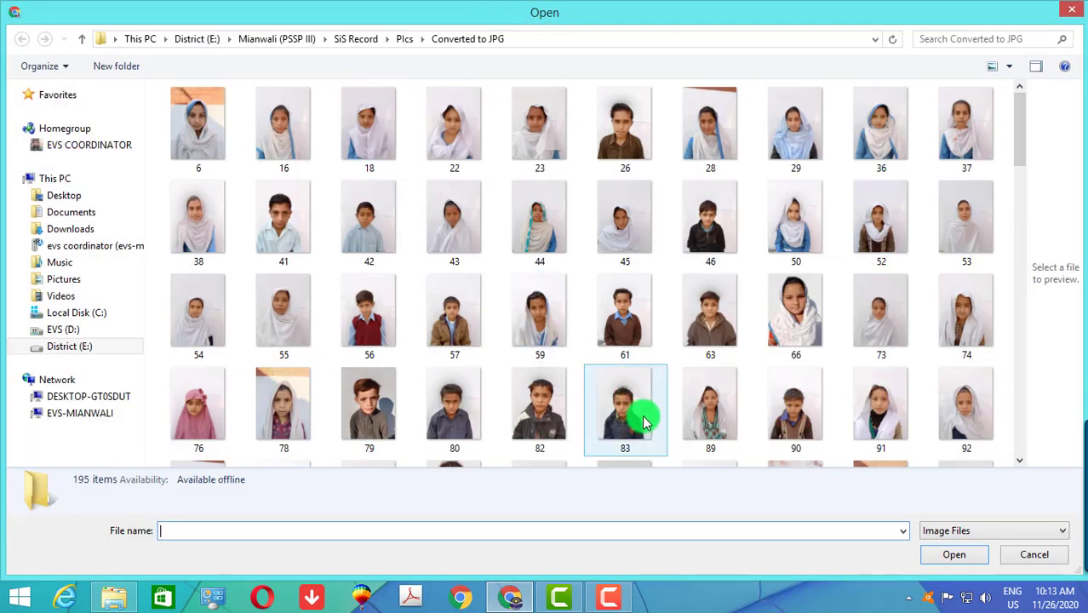
pyautogui.click(636, 424)
pyautogui.scroll(-3, 645, 421)
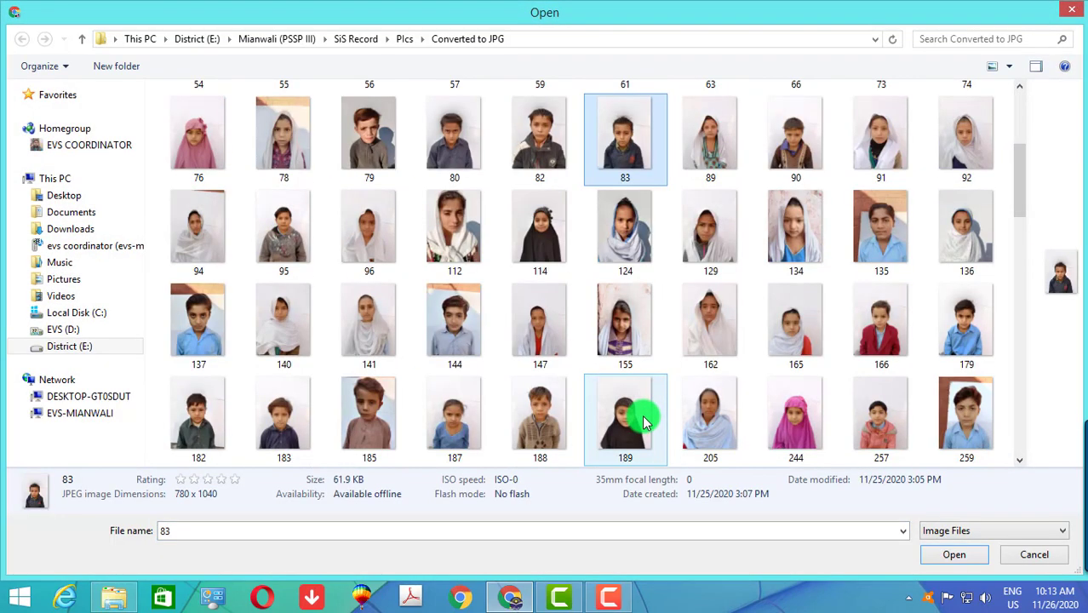
pyautogui.doubleClick(979, 325)
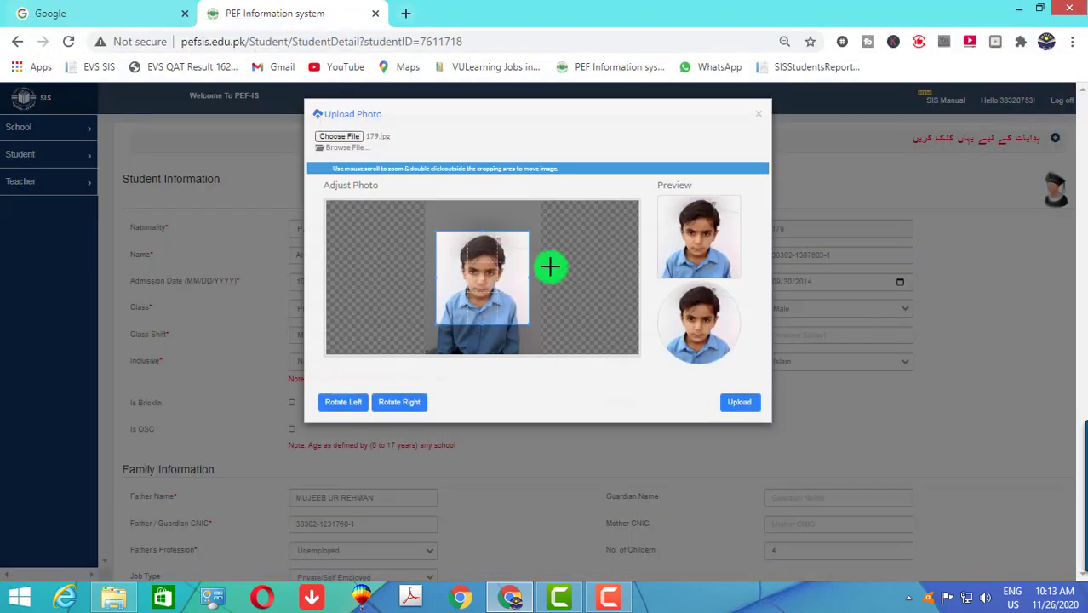
pyautogui.moveTo(479, 291)
pyautogui.mouseDown()
pyautogui.moveTo(486, 268)
pyautogui.moveTo(489, 276)
pyautogui.mouseUp()
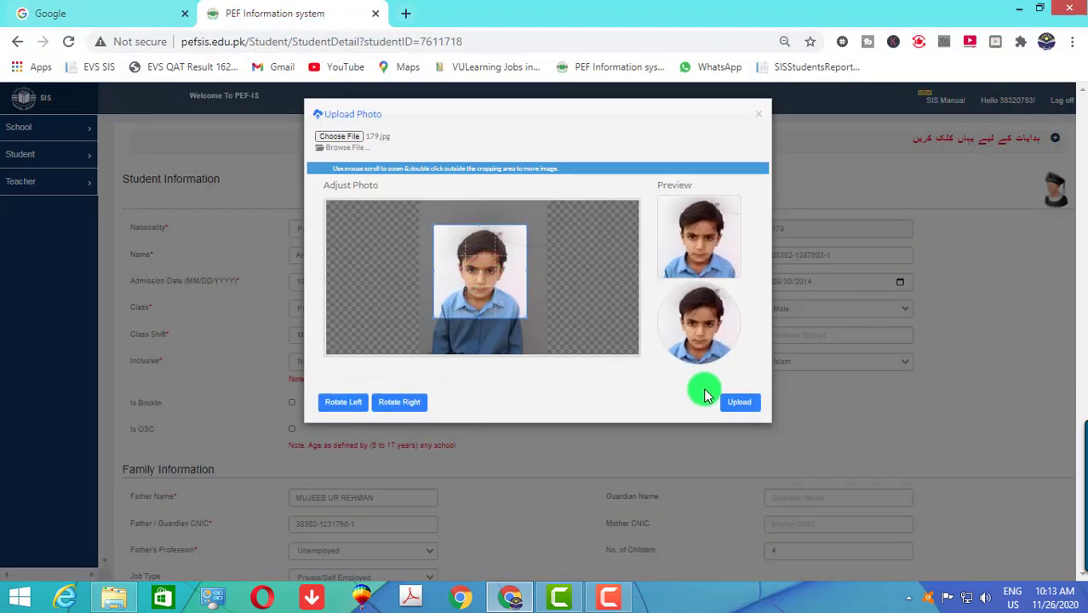
pyautogui.click(749, 406)
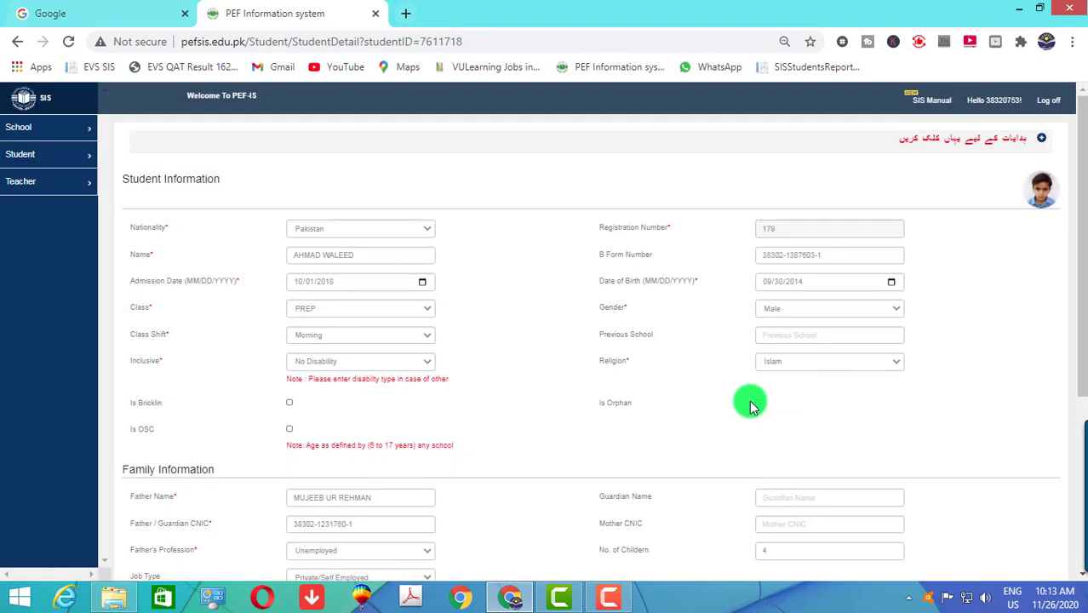
pyautogui.scroll(-4, 749, 406)
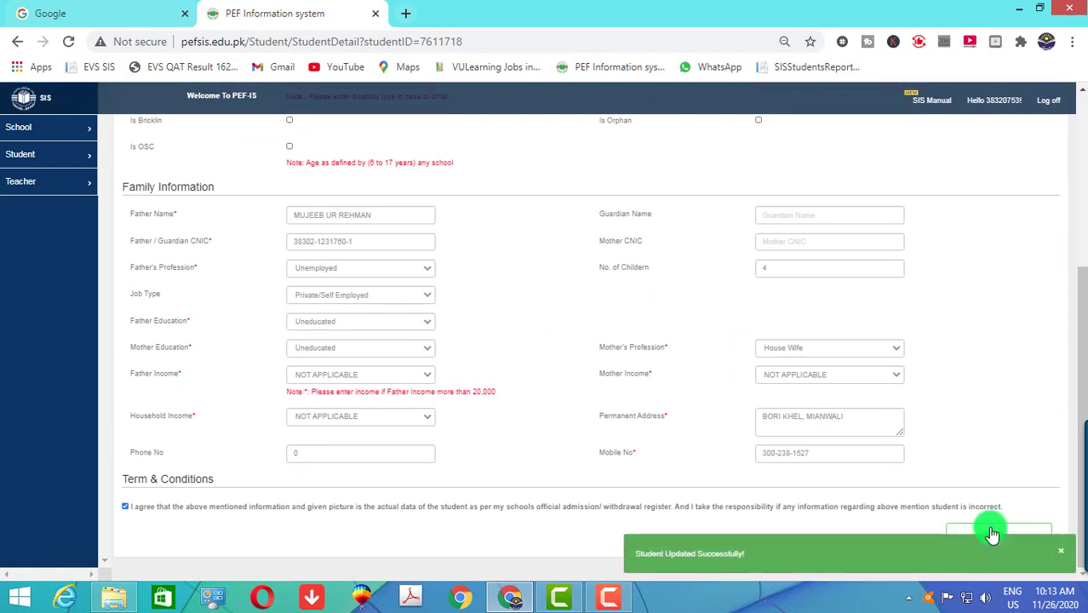
# - Return to the student search page and show its search fields
pyautogui.click(42, 156)
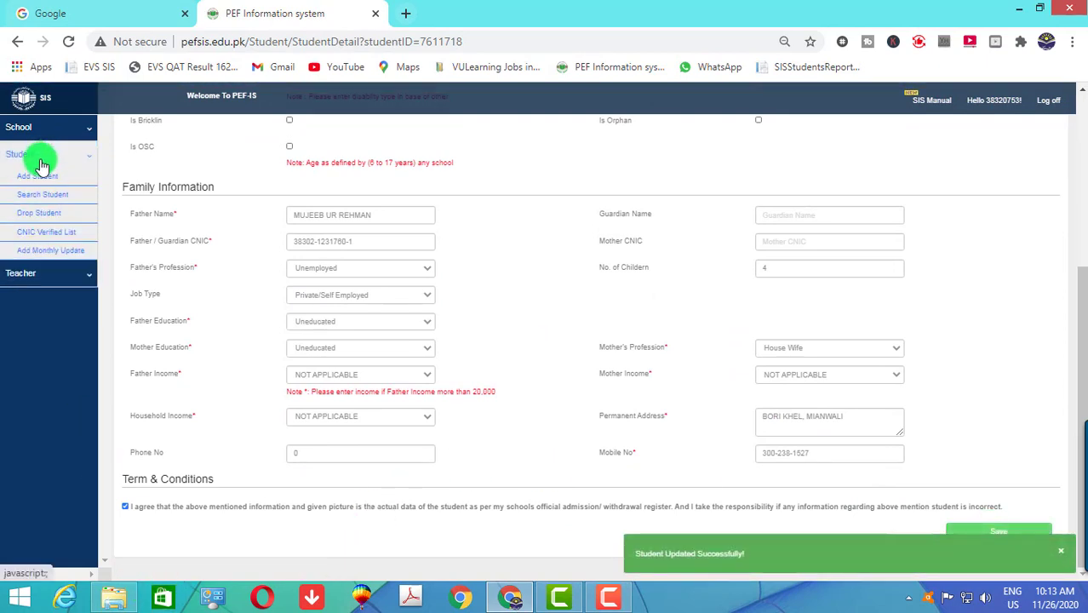
pyautogui.click(40, 203)
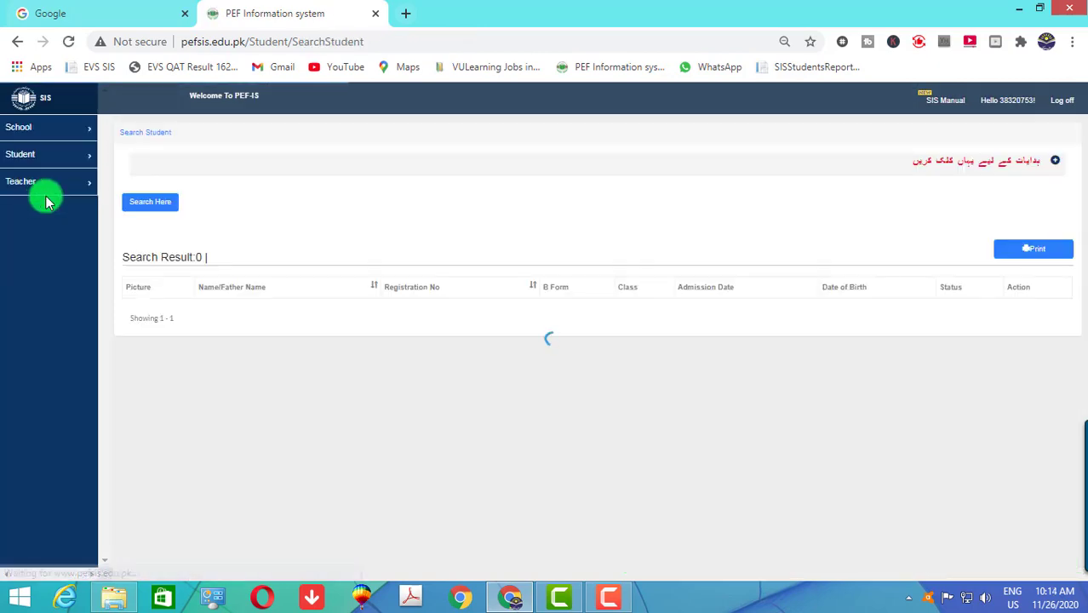
pyautogui.click(150, 201)
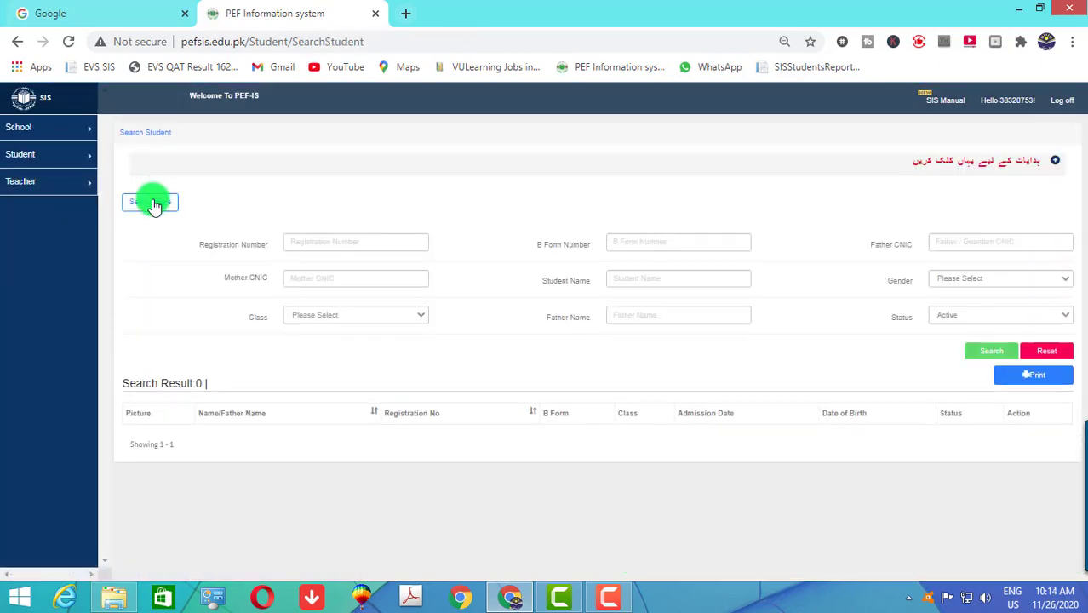
# - Check the photo folder for photo 182 and search for the student with the matching registration number
pyautogui.click(113, 597)
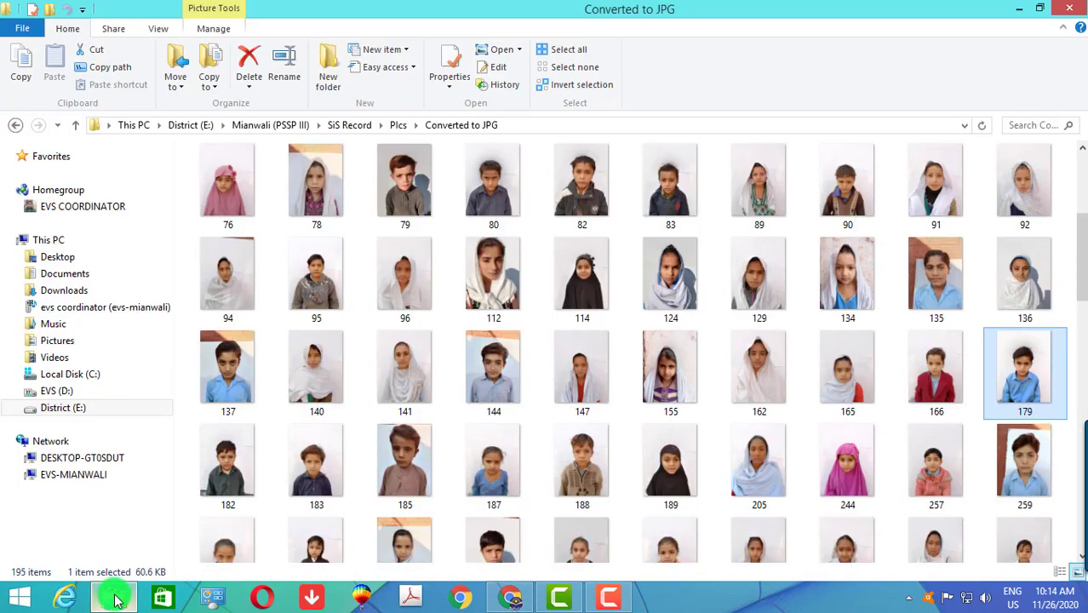
pyautogui.click(235, 471)
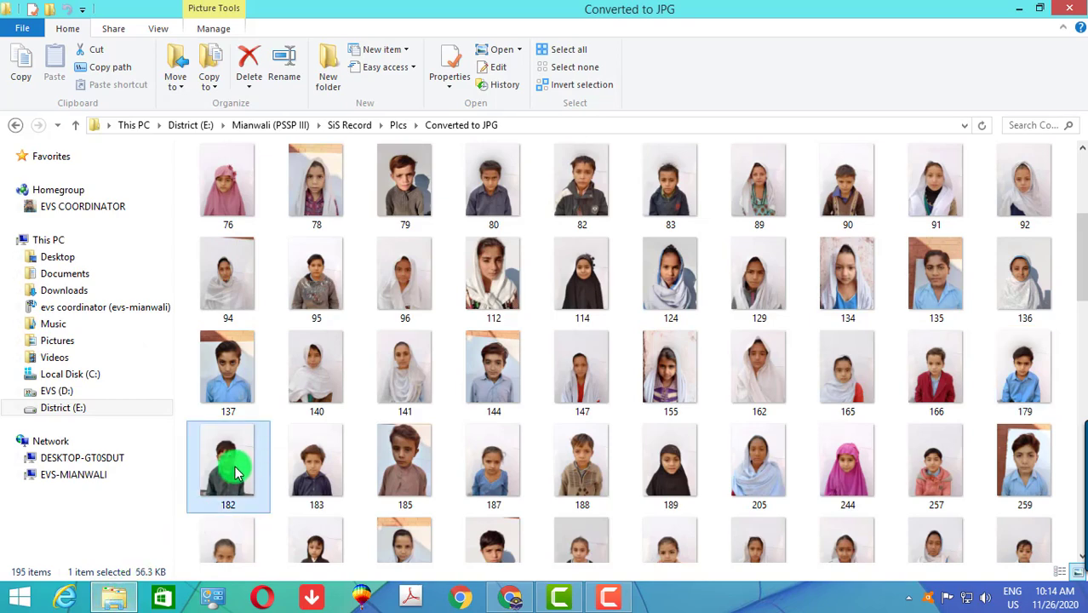
pyautogui.scroll(-6, 469, 426)
pyautogui.scroll(3, 470, 426)
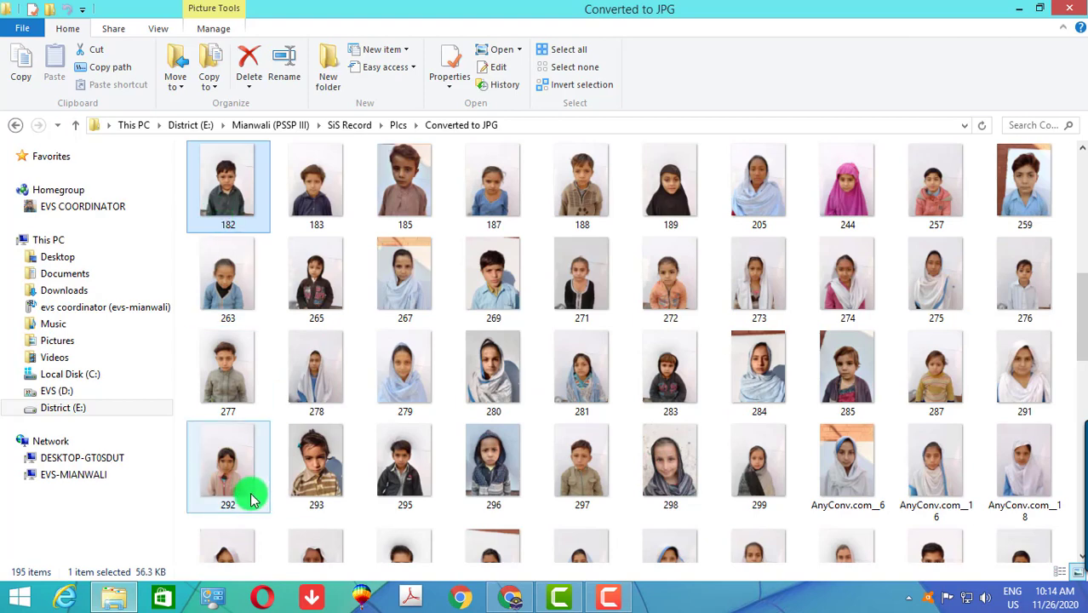
pyautogui.click(119, 600)
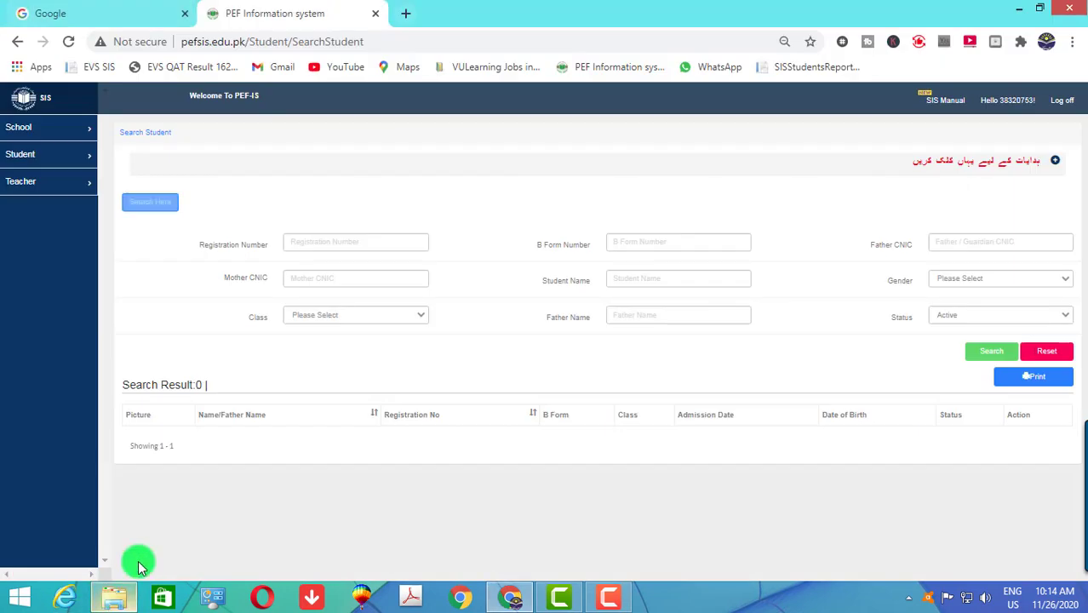
pyautogui.click(334, 244)
pyautogui.write('182')
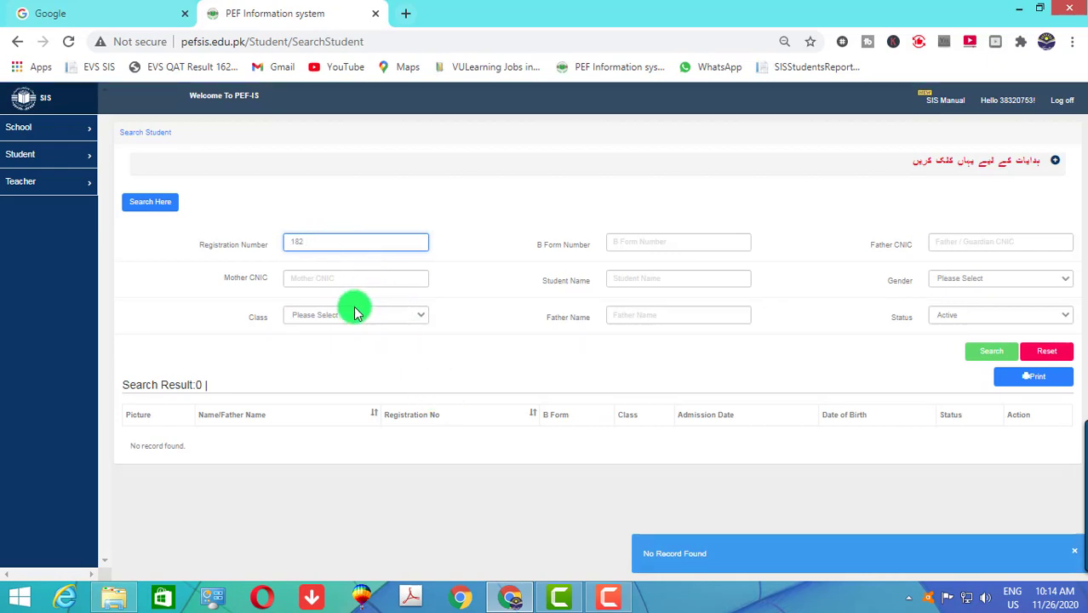
# - Search instead for the student whose registration number matches photo 183 and open that record for updating
pyautogui.doubleClick(291, 242)
pyautogui.press('BackSpace')
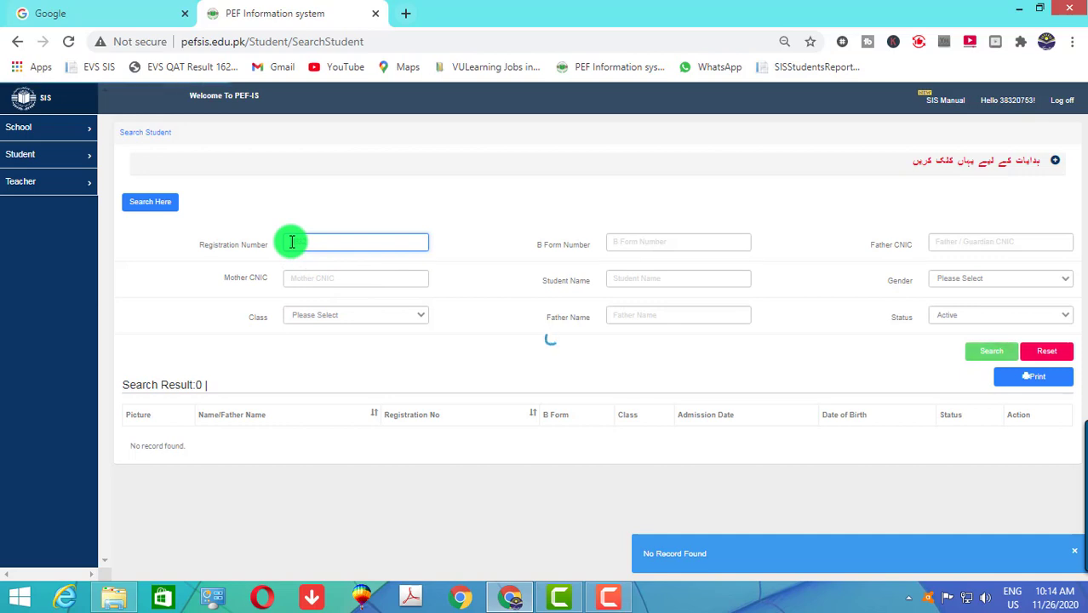
pyautogui.write('018')
pyautogui.press('BackSpace')
pyautogui.write('3')
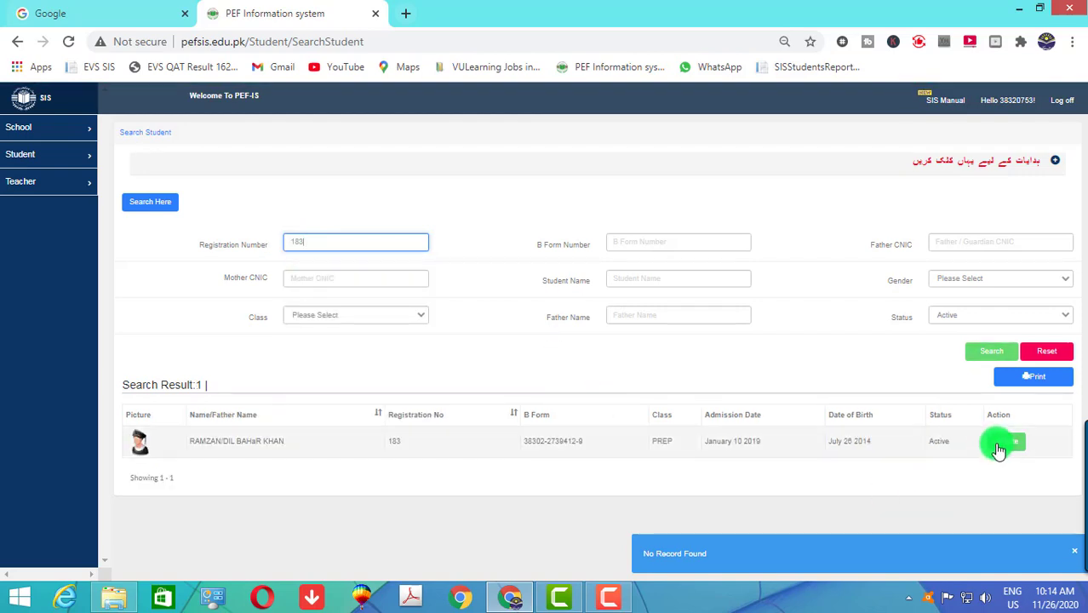
pyautogui.click(1003, 444)
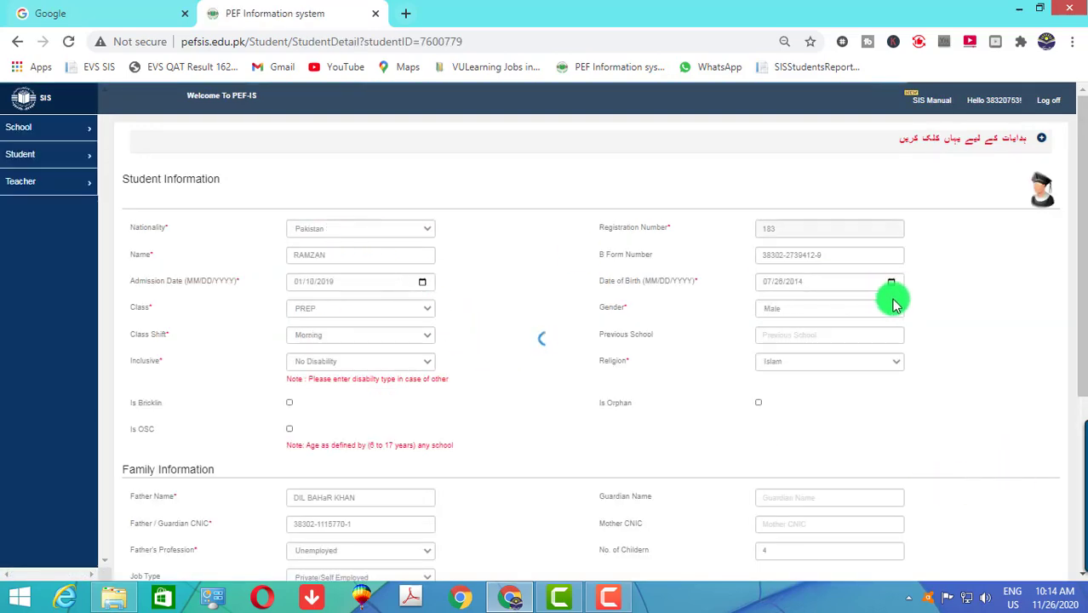
# - Upload 183.jpg from the Converted to JPG folder as the student's photo, nudging the crop area slightly down and left
pyautogui.click(1047, 208)
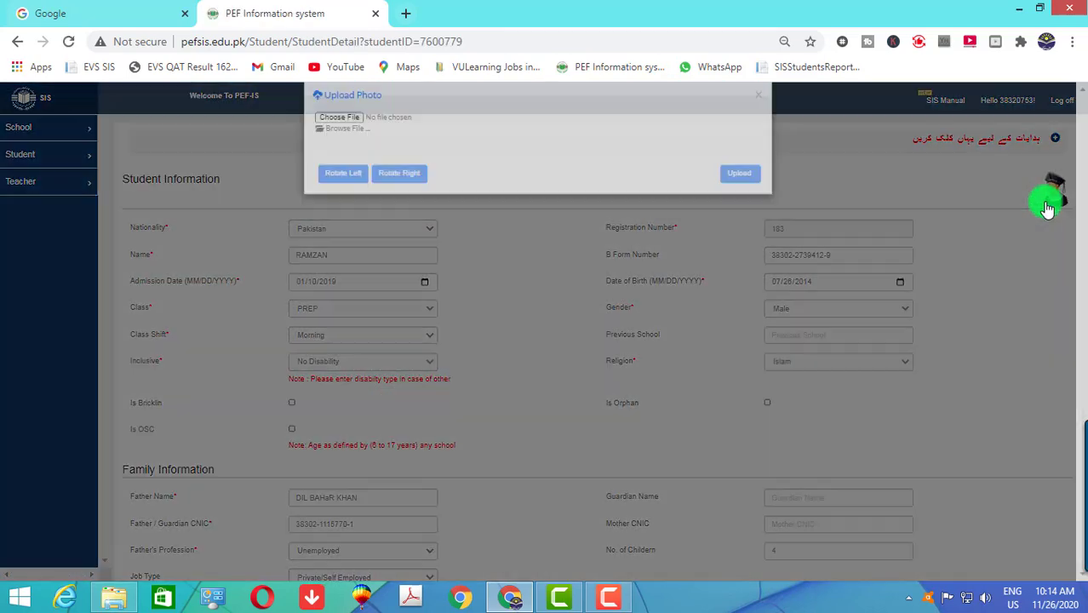
pyautogui.click(355, 142)
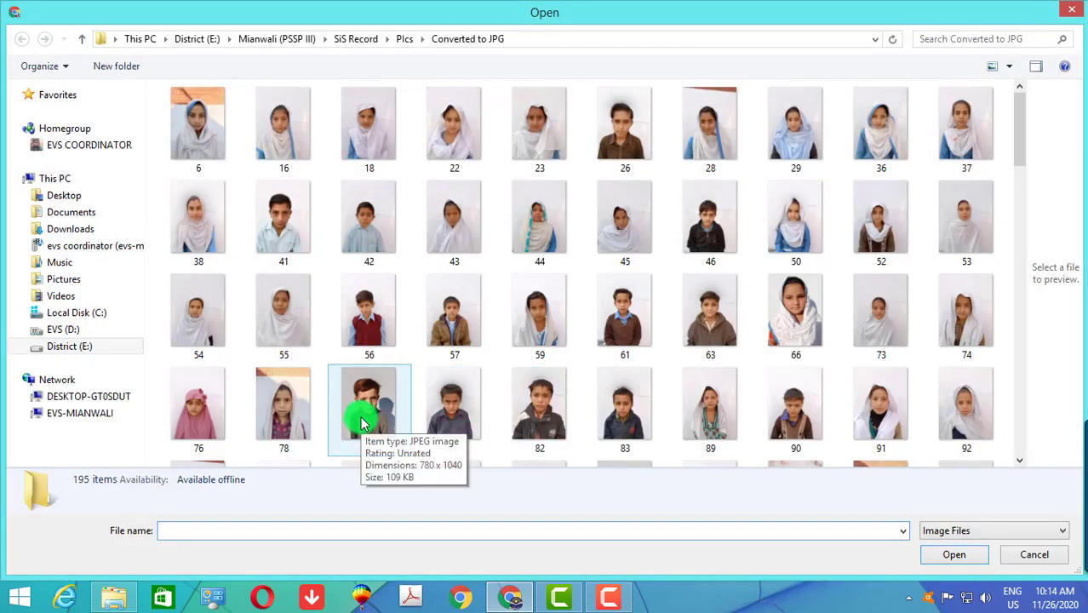
pyautogui.click(588, 430)
pyautogui.scroll(-5, 585, 432)
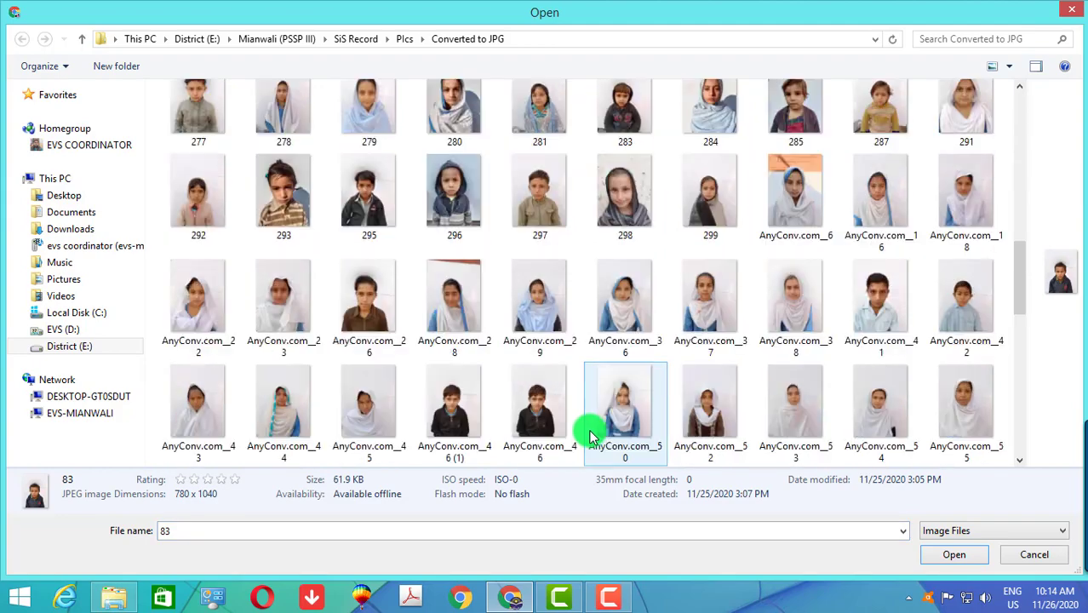
pyautogui.scroll(3, 602, 434)
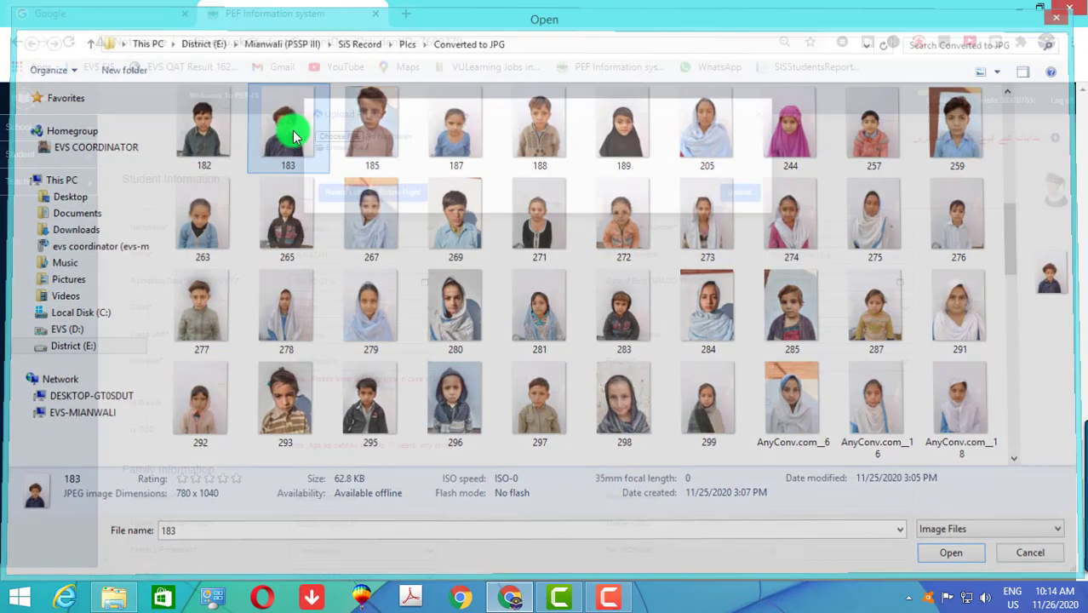
pyautogui.doubleClick(294, 136)
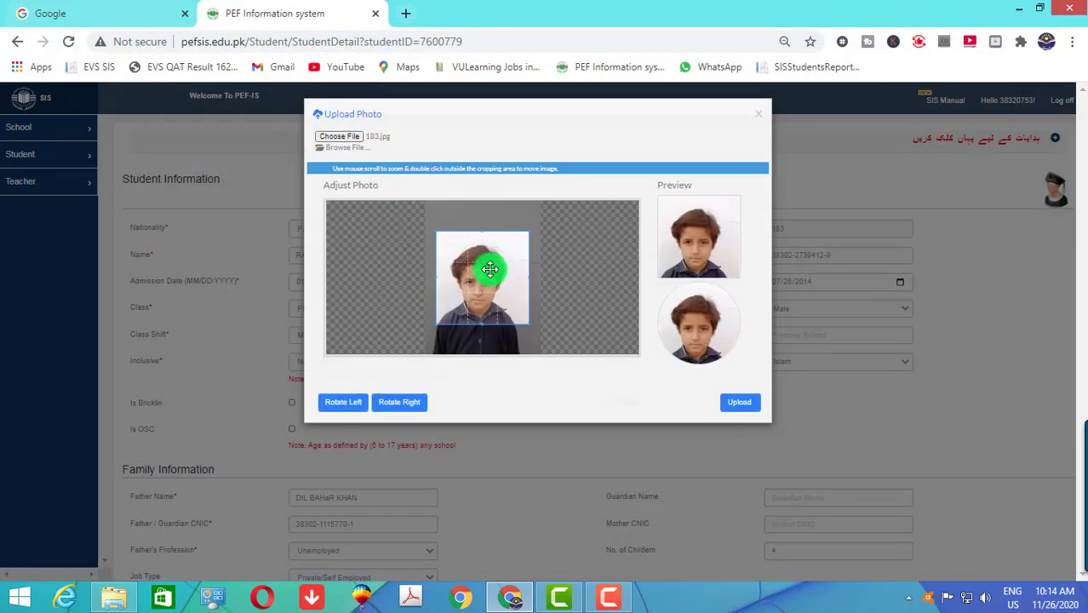
pyautogui.moveTo(502, 291); pyautogui.dragTo(499, 295)
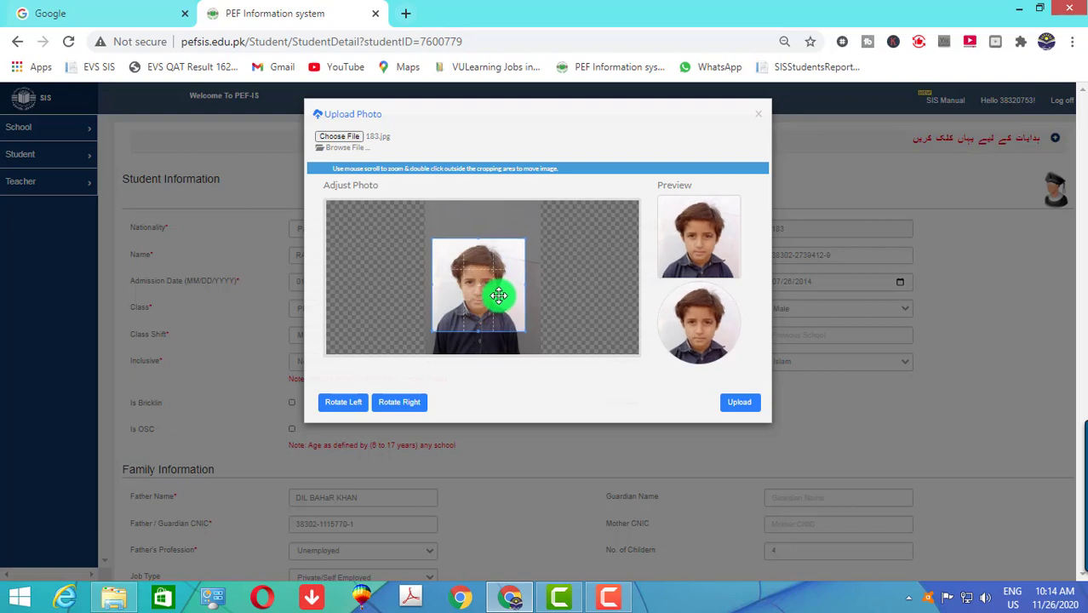
pyautogui.click(734, 394)
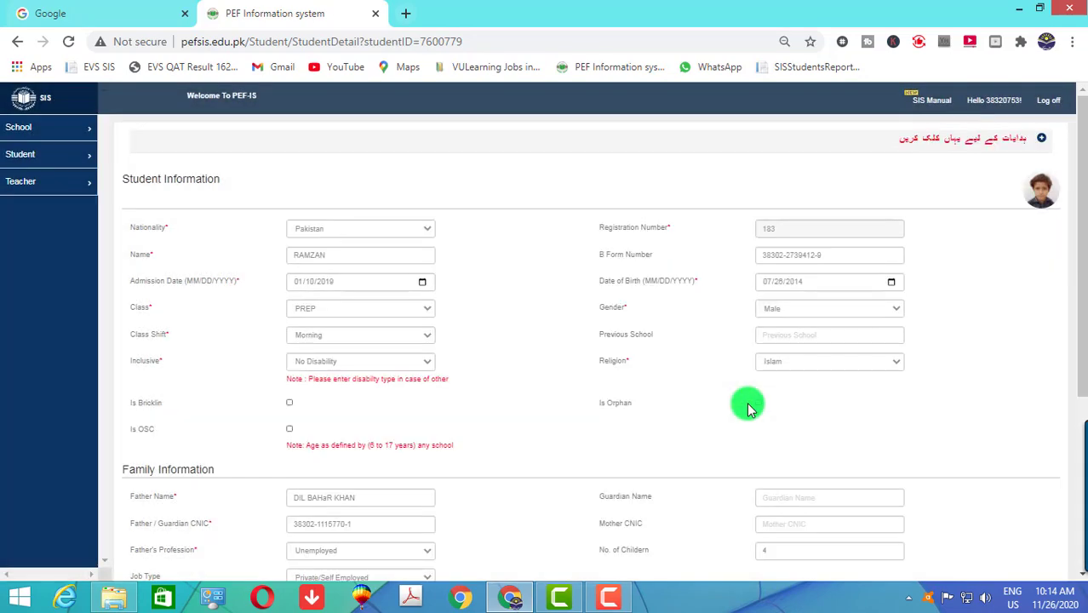
# - Accept the terms and conditions and save the updated student record
pyautogui.scroll(-4, 747, 407)
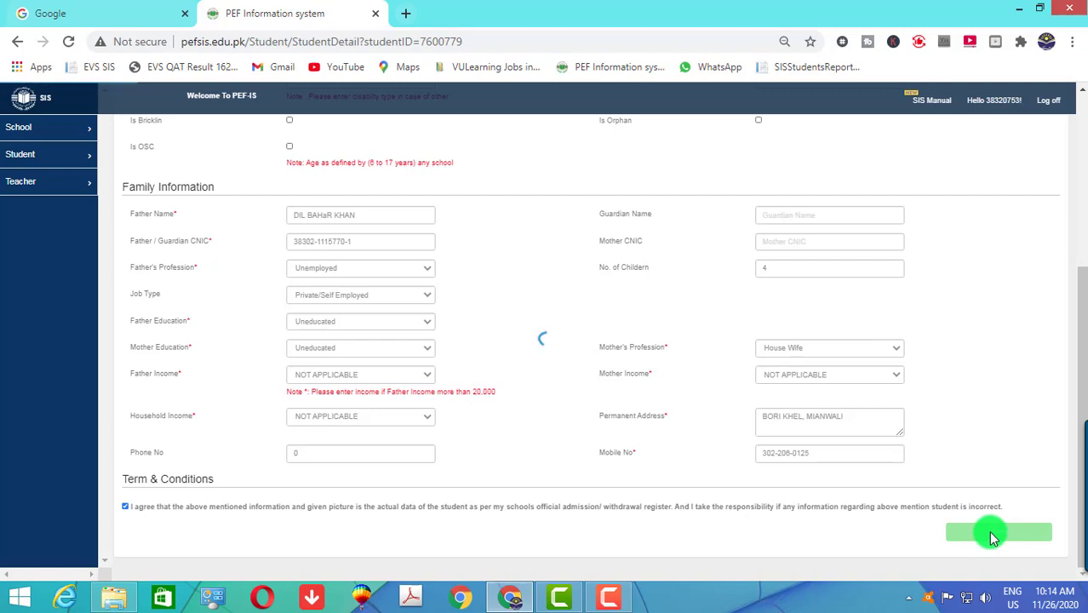
pyautogui.scroll(1, 965, 371)
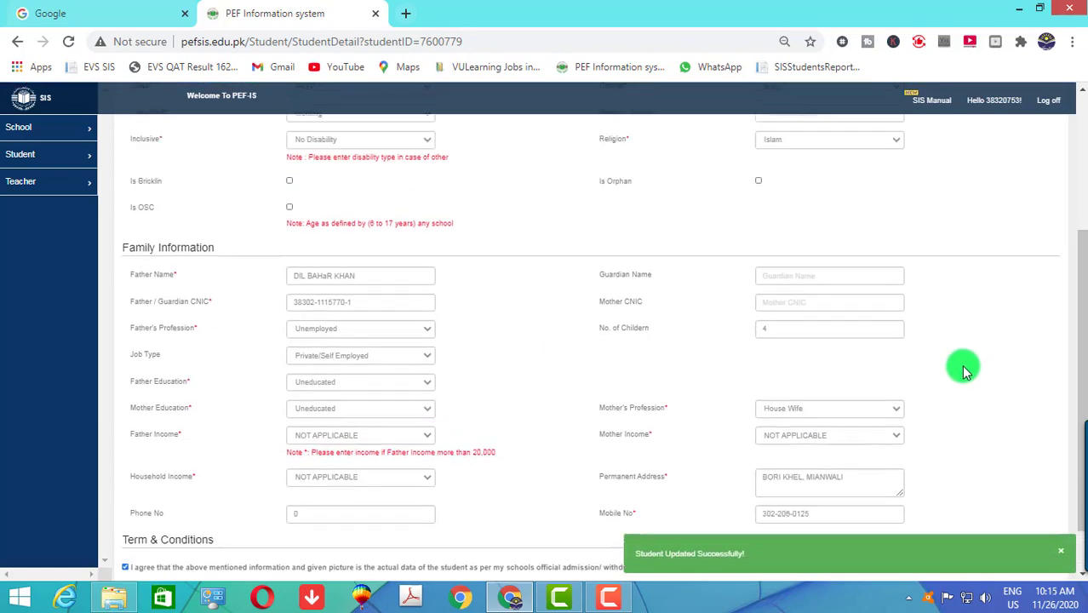
pyautogui.scroll(3, 964, 370)
# - Search for the student whose registration number directly follows photo 183's and open that record for updating
pyautogui.click(63, 156)
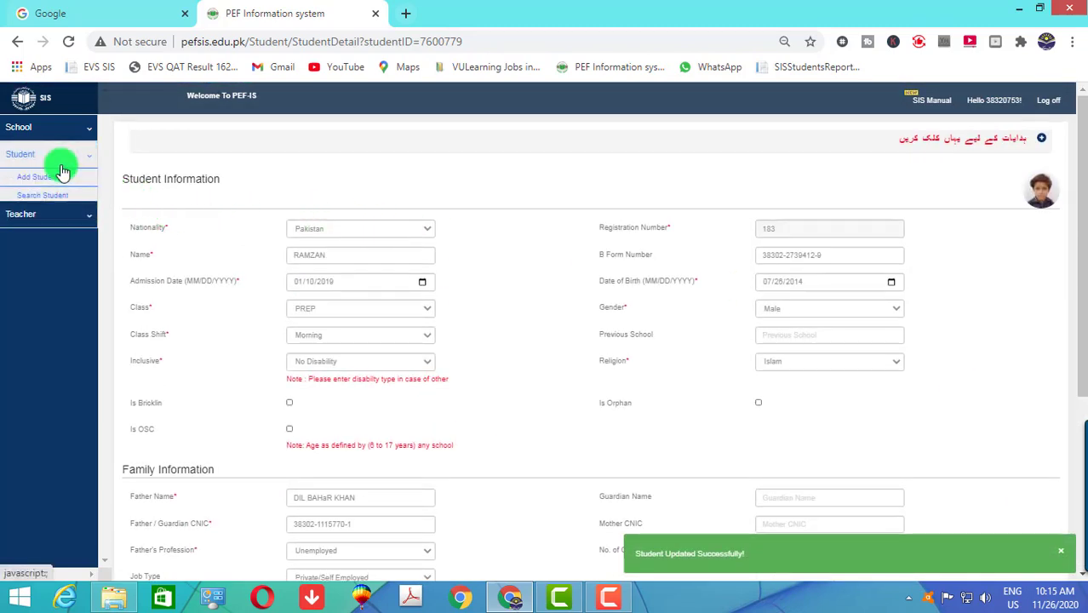
pyautogui.click(51, 195)
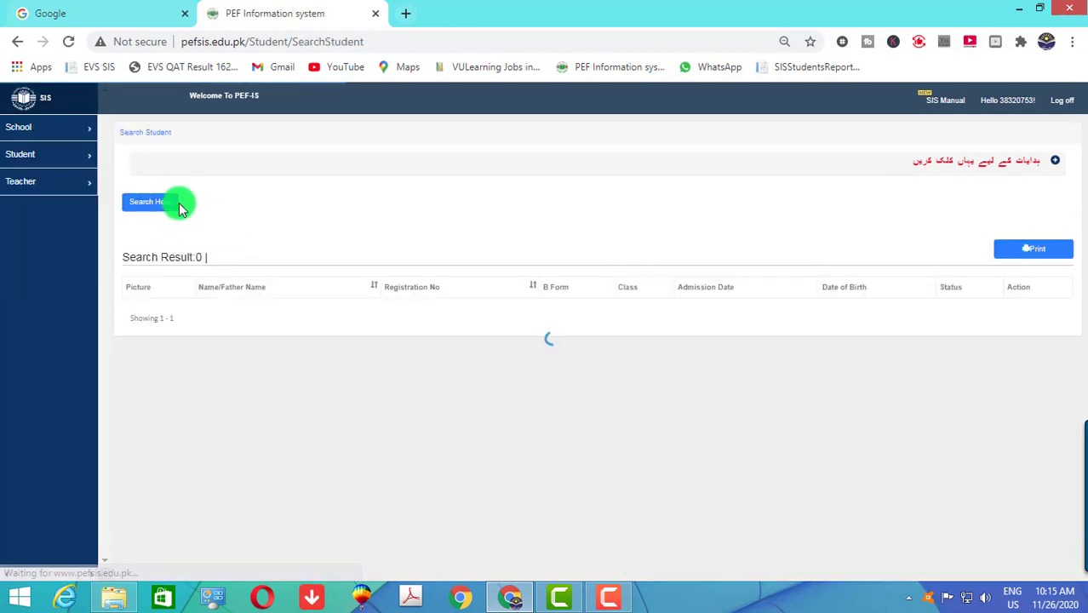
pyautogui.click(170, 202)
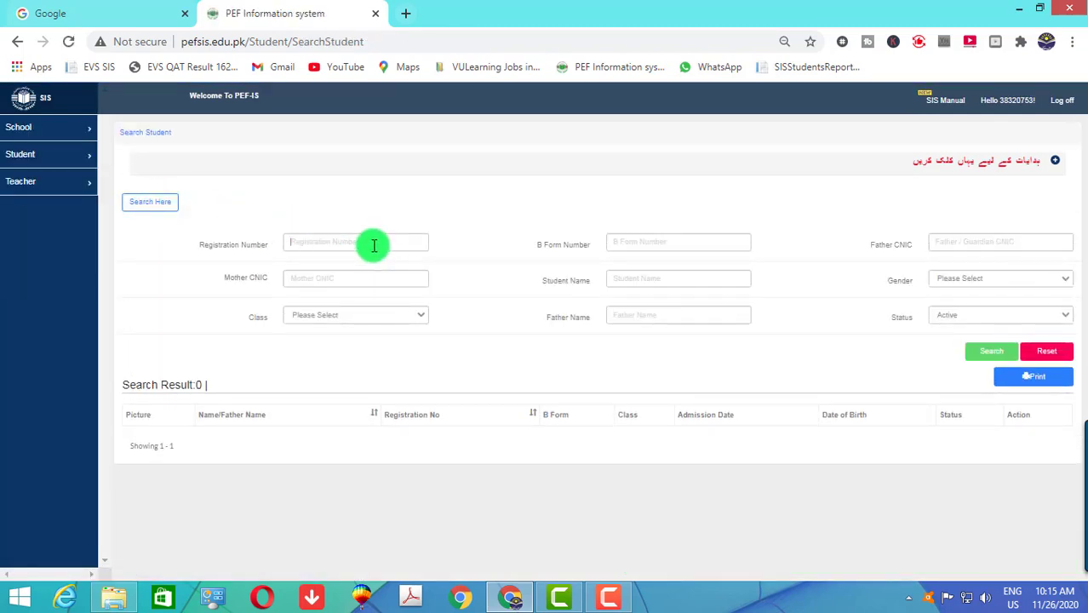
pyautogui.click(374, 245)
pyautogui.write('184')
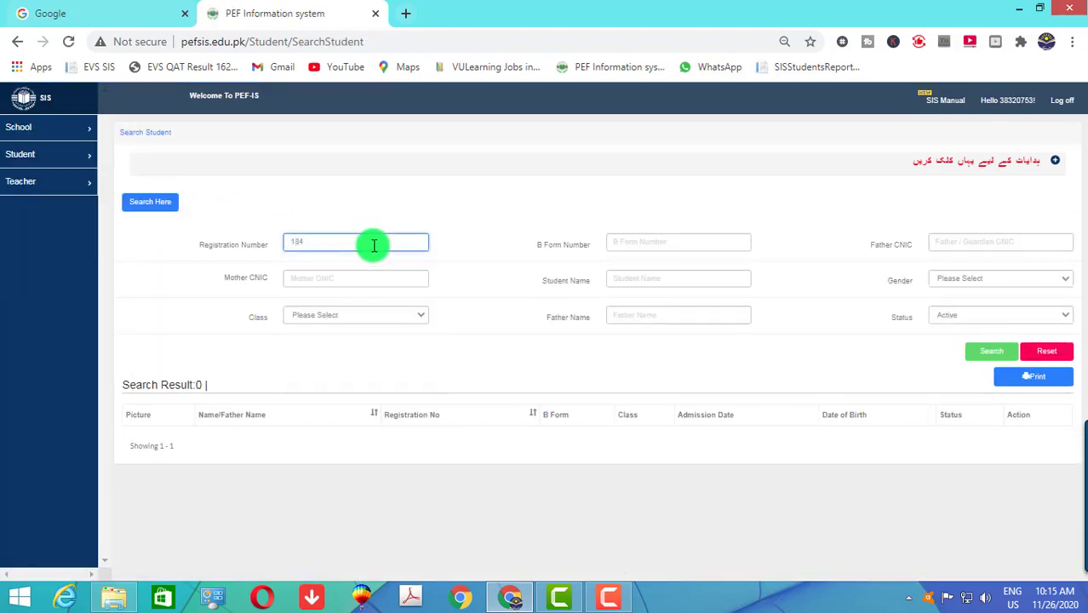
pyautogui.press('Return')
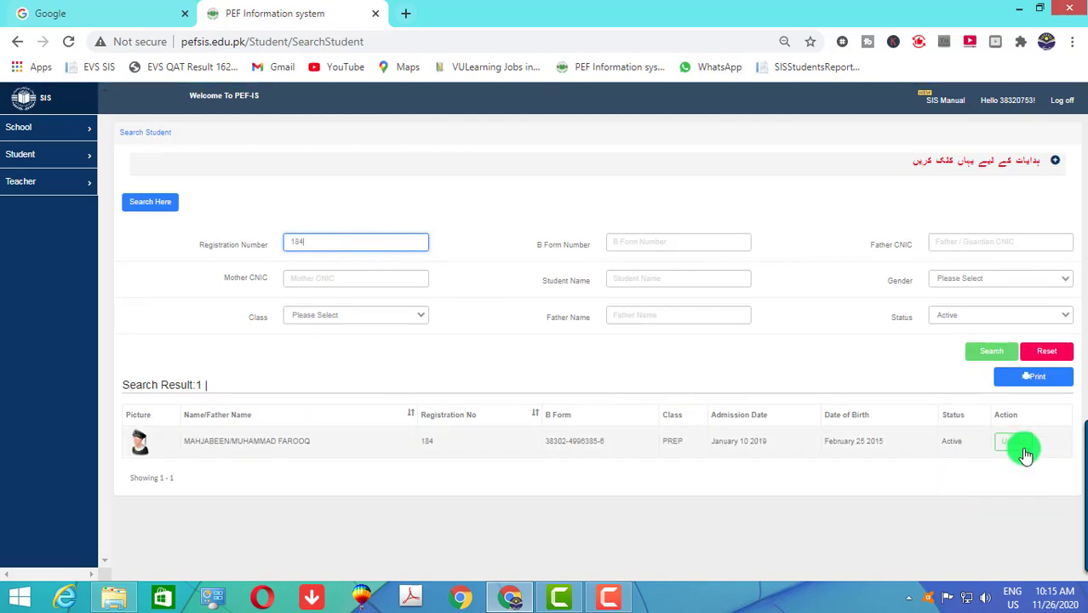
pyautogui.click(1020, 449)
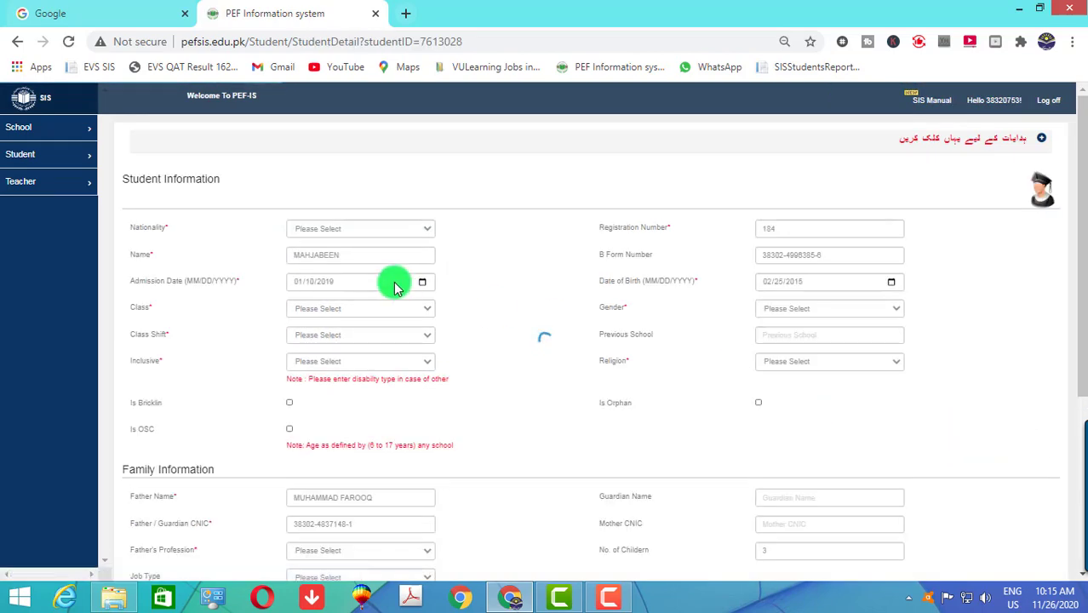
# - Look for this student's photo in the Converted to JPG folder and close the photo upload without choosing a file
pyautogui.click(1044, 200)
pyautogui.click(345, 137)
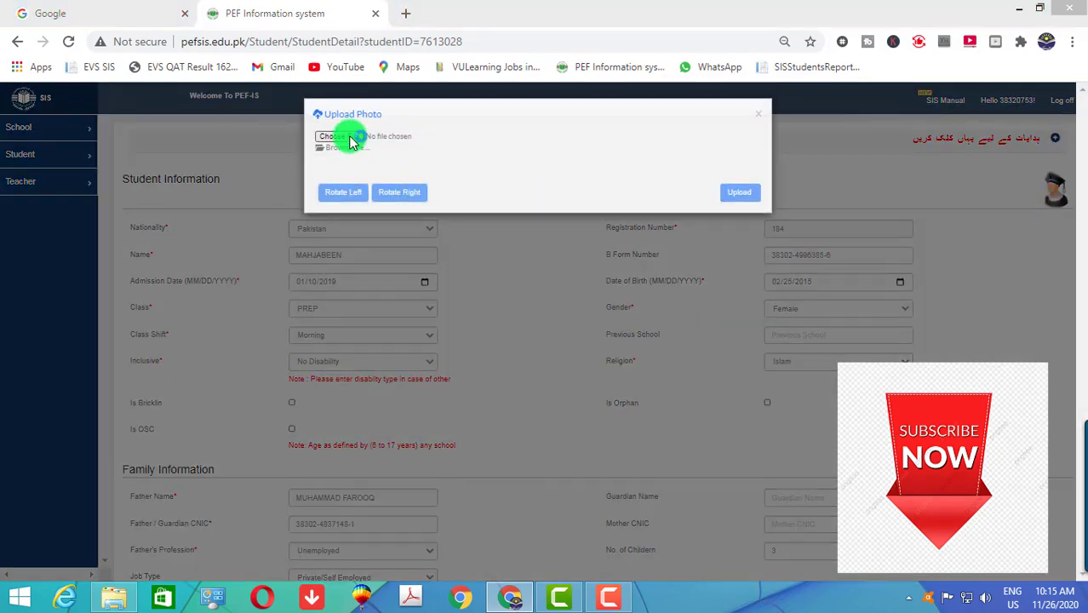
pyautogui.click(552, 385)
pyautogui.scroll(-5, 555, 392)
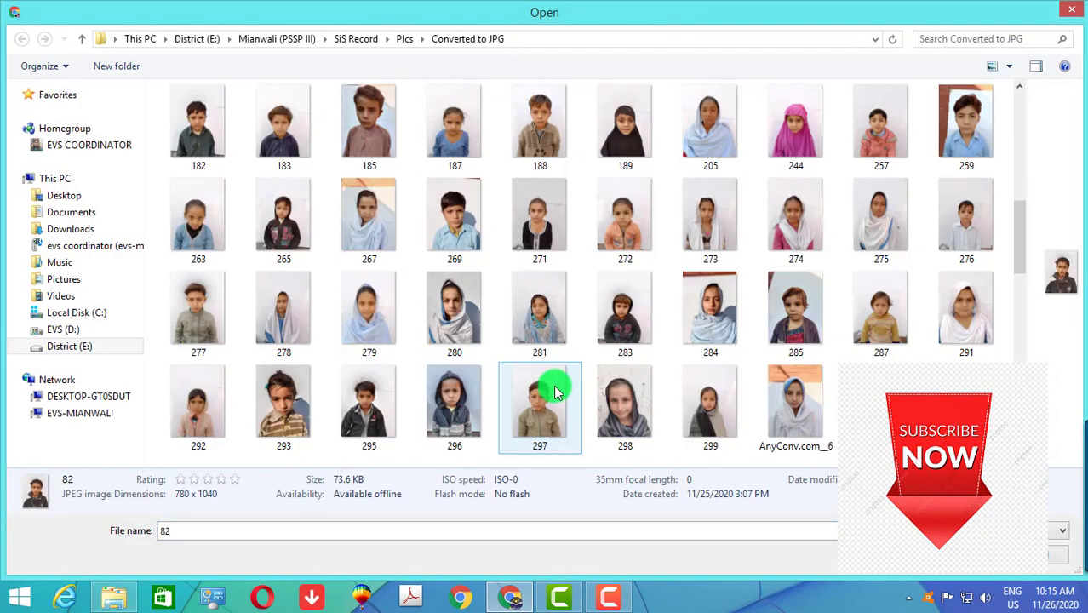
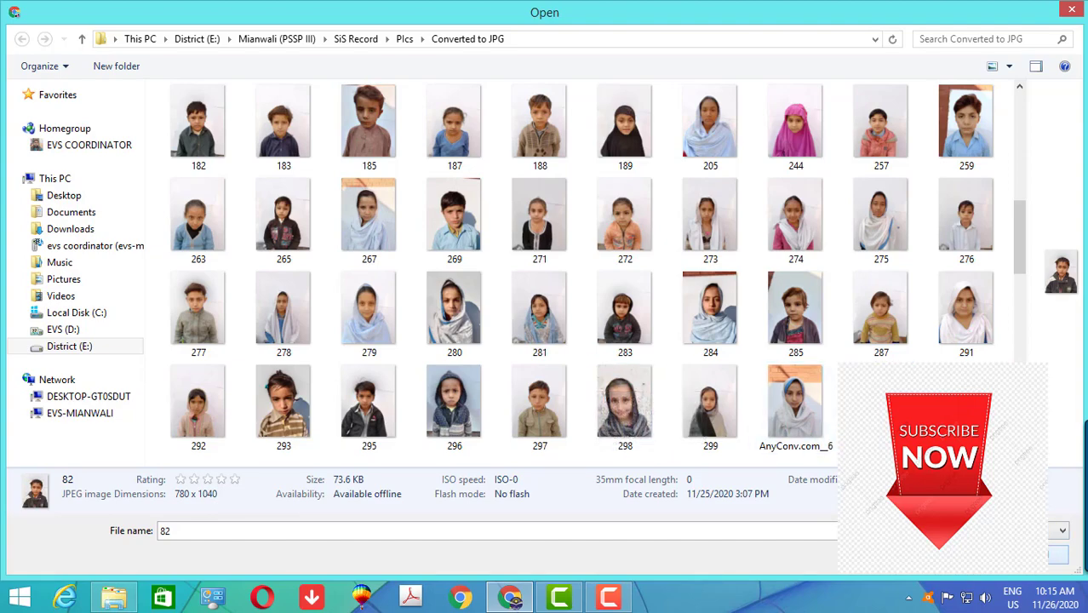
pyautogui.press('Escape')
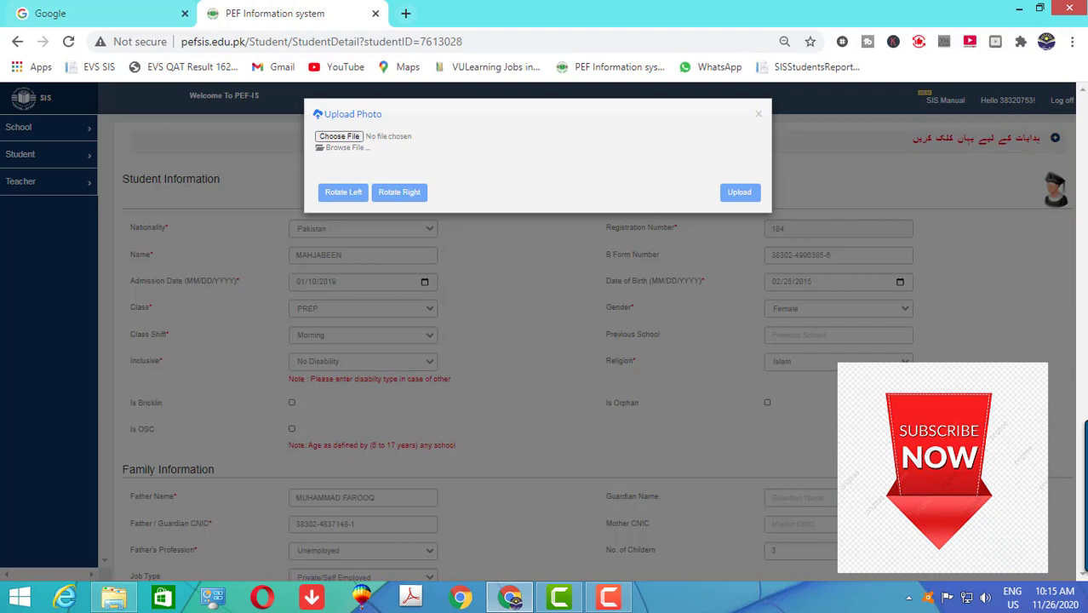
pyautogui.click(830, 213)
# - Search for the student whose registration number matches photo 185 and open that record for updating
pyautogui.click(19, 154)
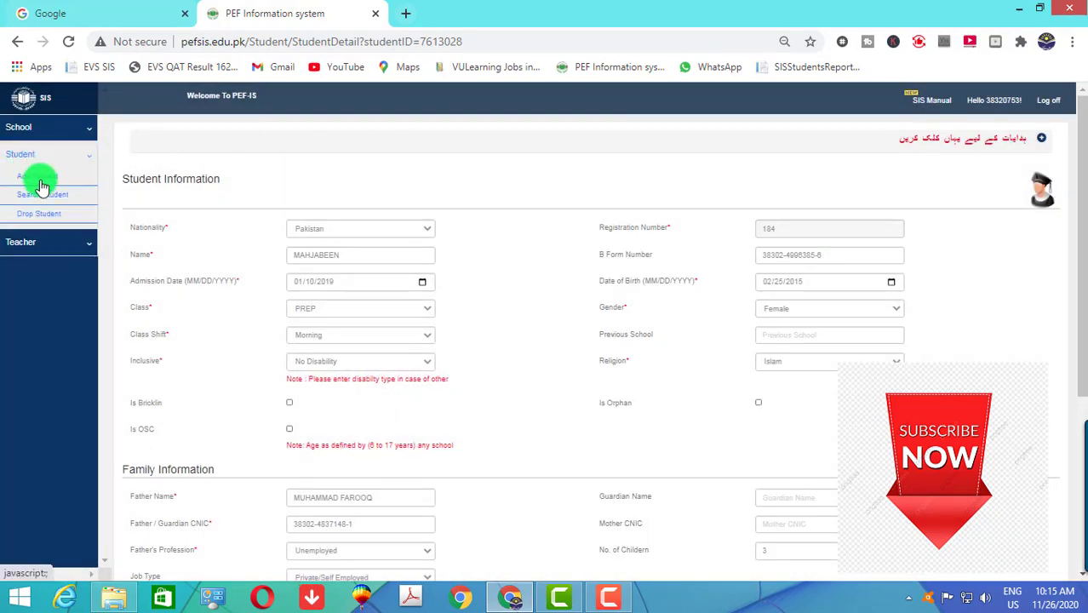
pyautogui.click(45, 202)
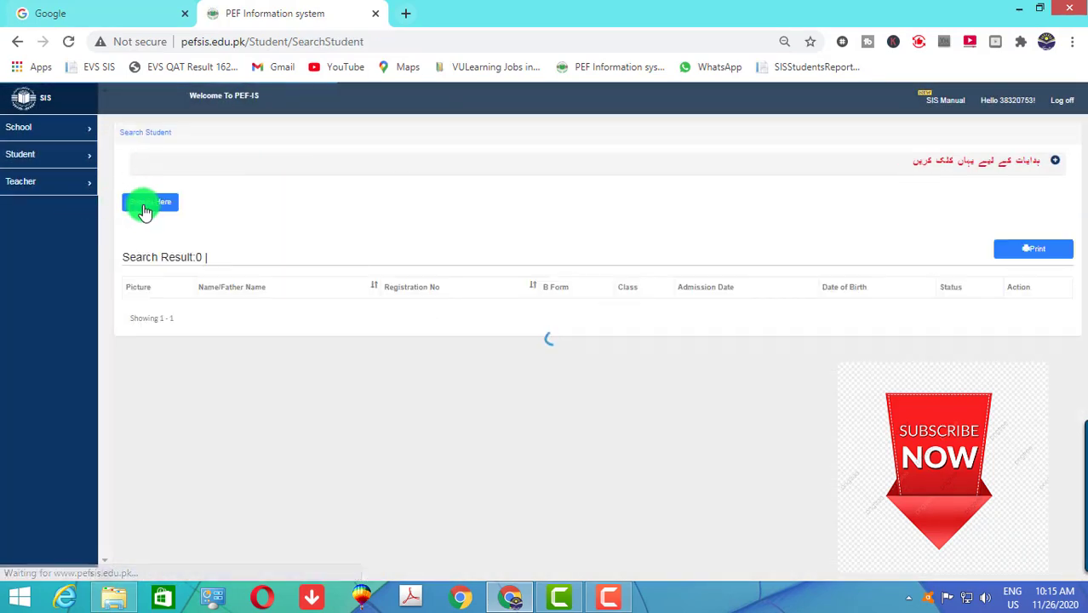
pyautogui.click(151, 203)
pyautogui.click(330, 235)
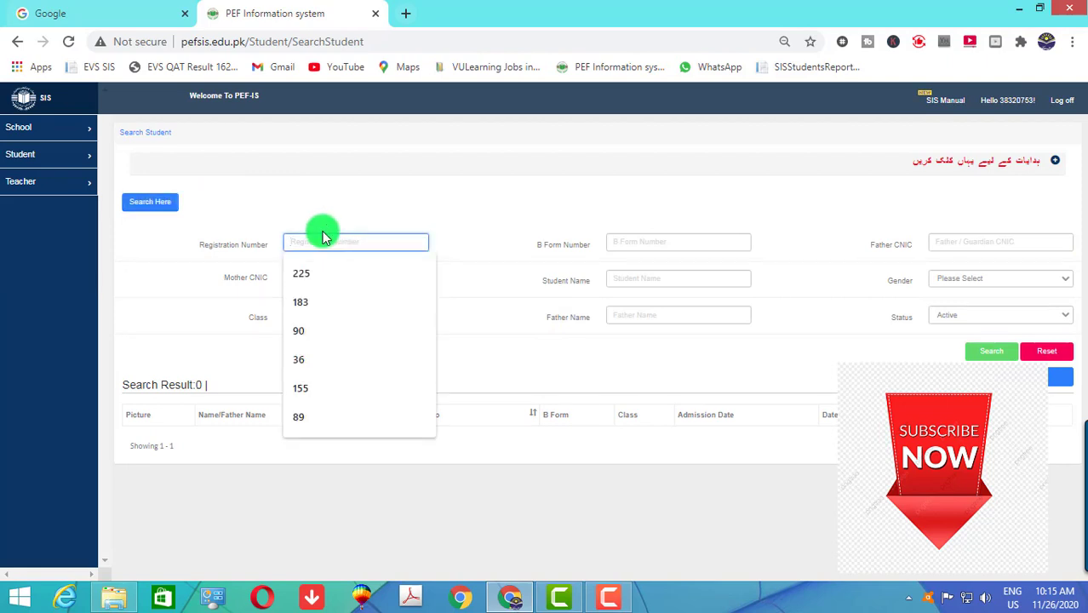
pyautogui.write('185')
pyautogui.press('Return')
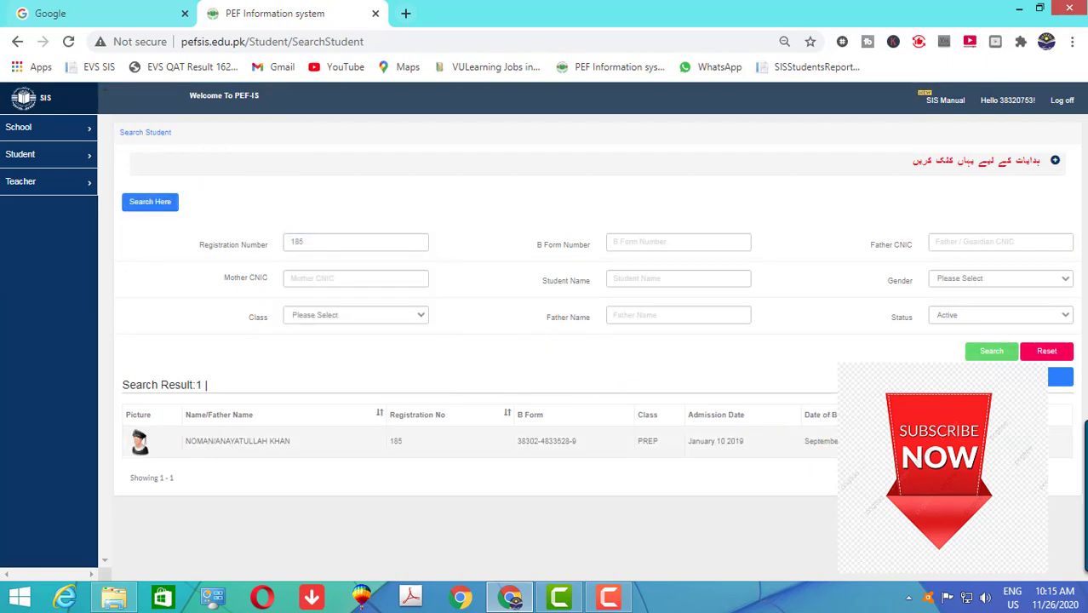
pyautogui.click(523, 441)
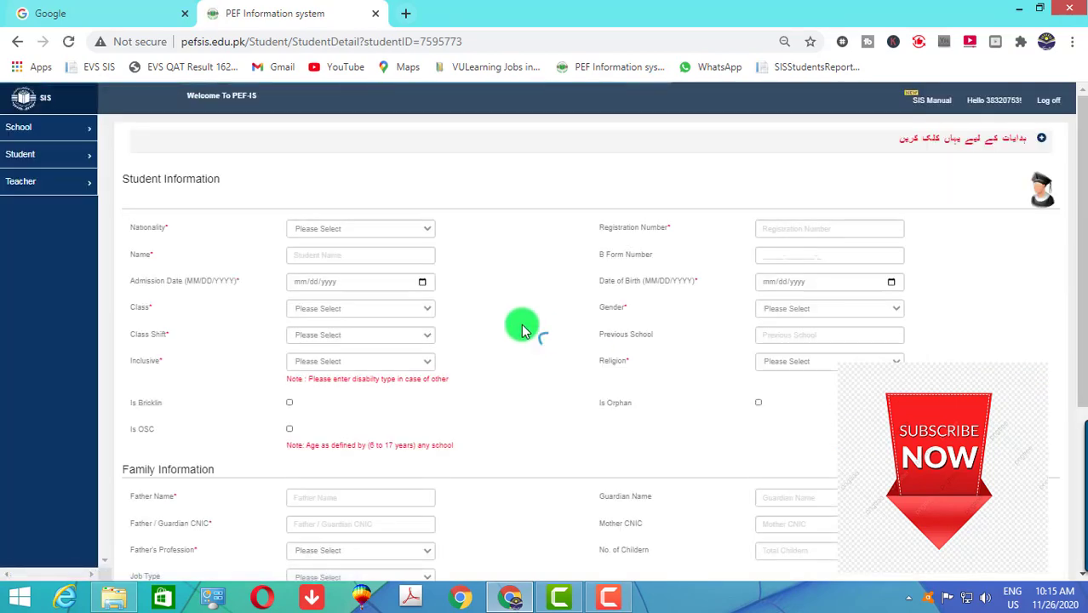
# - Upload 185.jpg from the Converted to JPG folder as the student's photo, moving the crop area up and enlarging it to the photo's full width
pyautogui.click(1046, 199)
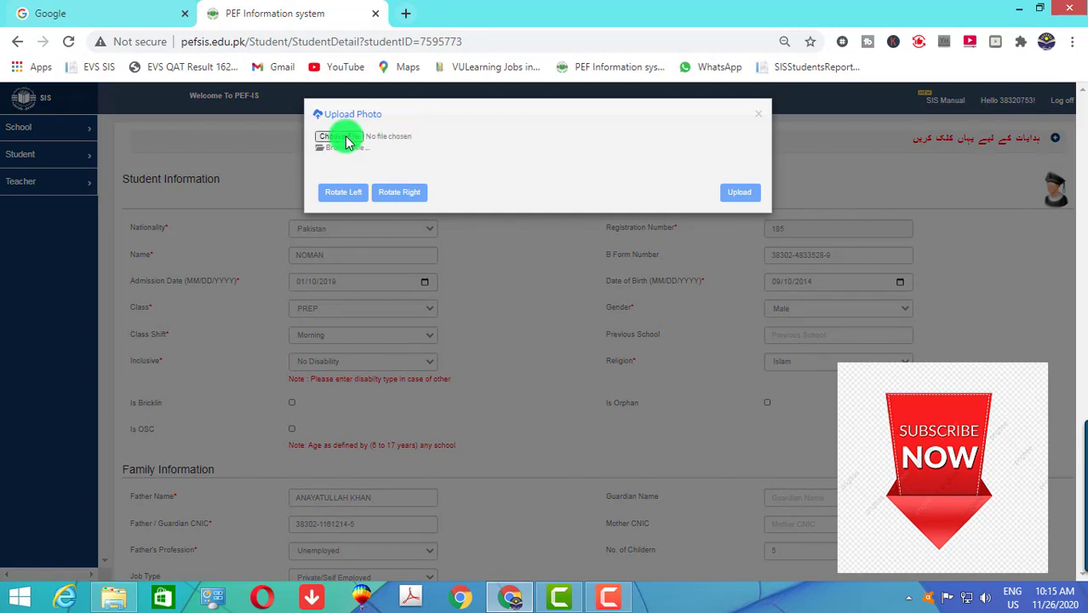
pyautogui.click(353, 144)
pyautogui.click(440, 422)
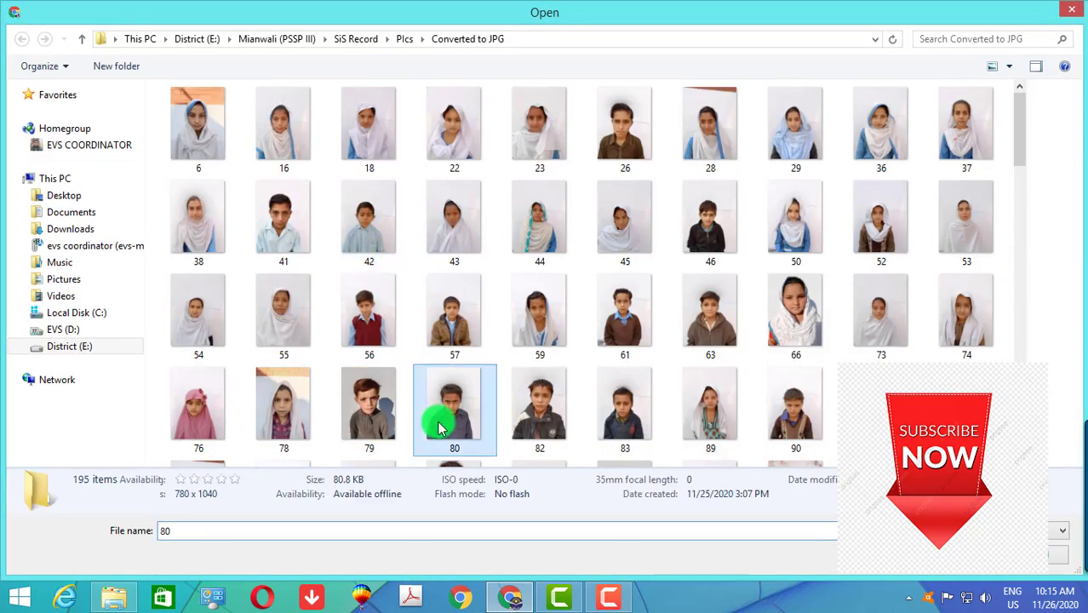
pyautogui.scroll(-3, 443, 443)
pyautogui.scroll(-5, 486, 438)
pyautogui.scroll(3, 510, 304)
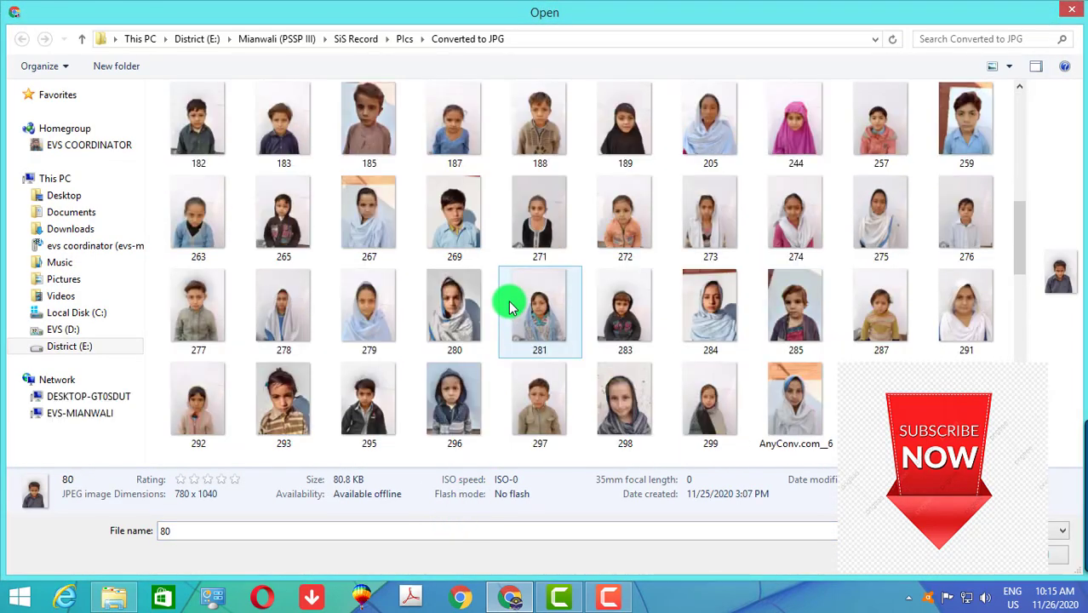
pyautogui.doubleClick(394, 138)
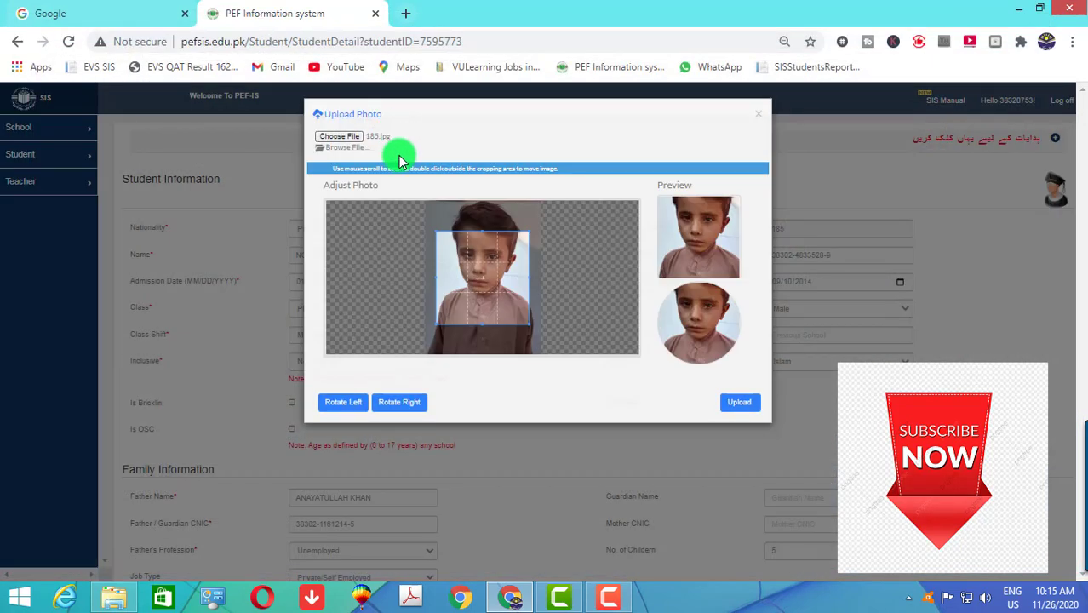
pyautogui.moveTo(498, 281); pyautogui.dragTo(484, 247)
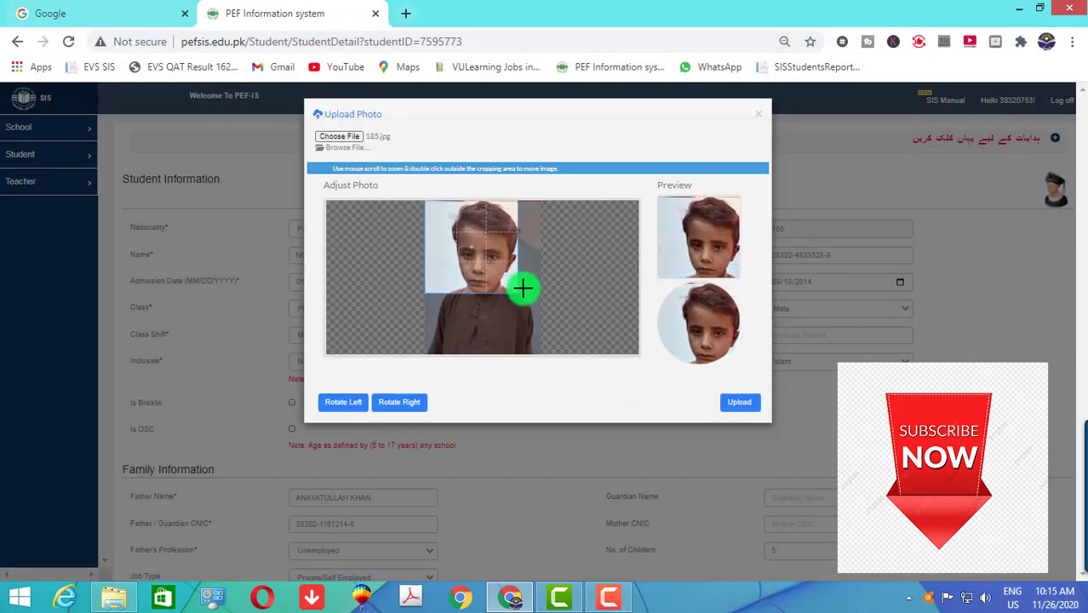
pyautogui.moveTo(522, 301); pyautogui.dragTo(543, 326)
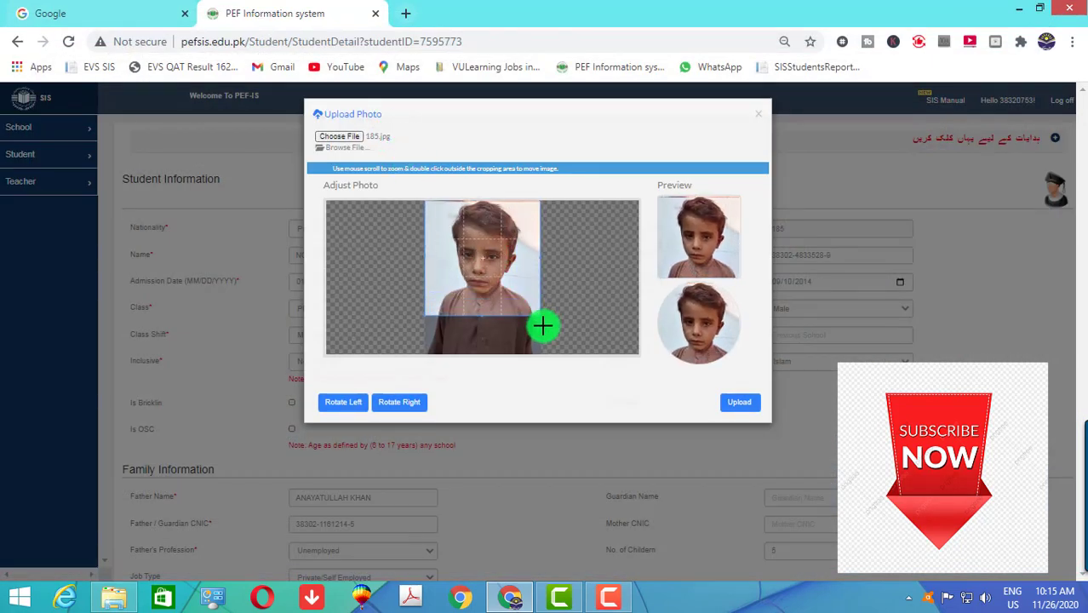
pyautogui.click(757, 403)
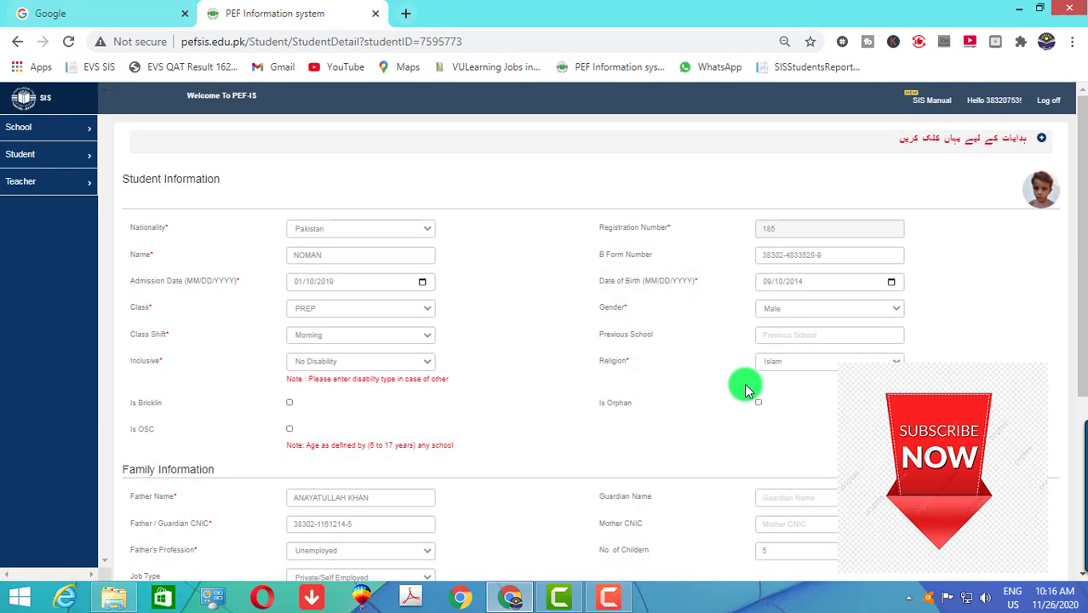
# - Save the student record with the terms accepted and return to the student search page
pyautogui.scroll(-3, 1050, 532)
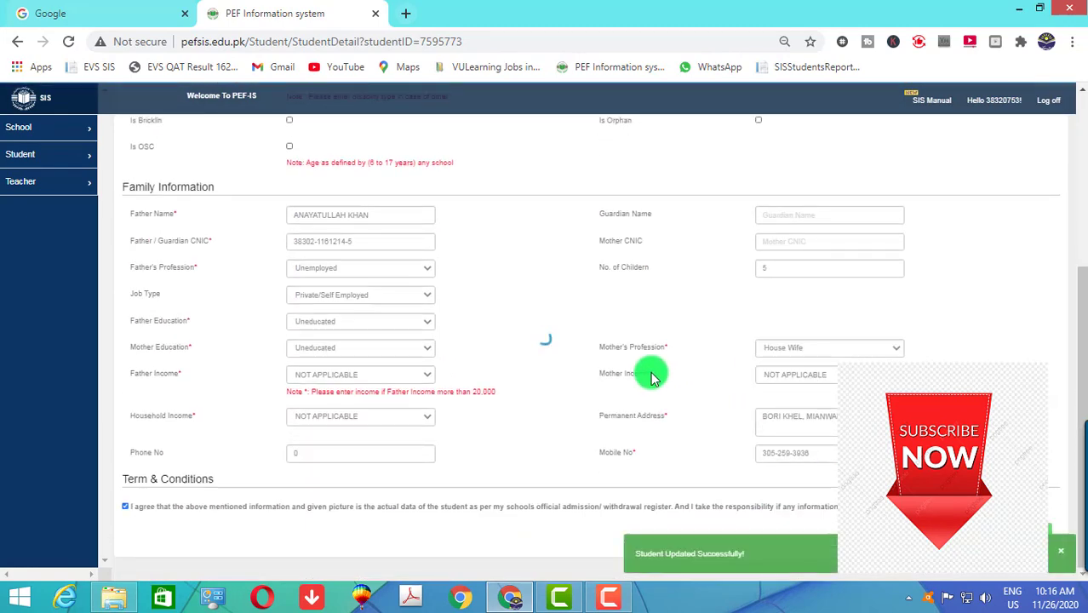
pyautogui.click(24, 154)
pyautogui.click(44, 206)
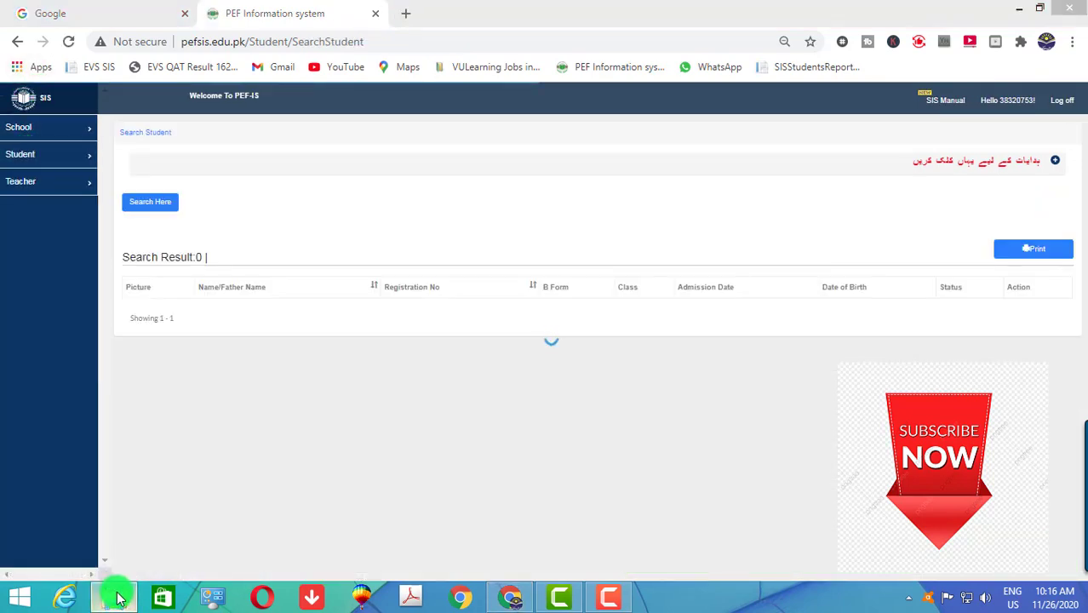
# - Check the photo folder for the photo after 185 and open the record whose registration number matches photo 187
pyautogui.click(118, 599)
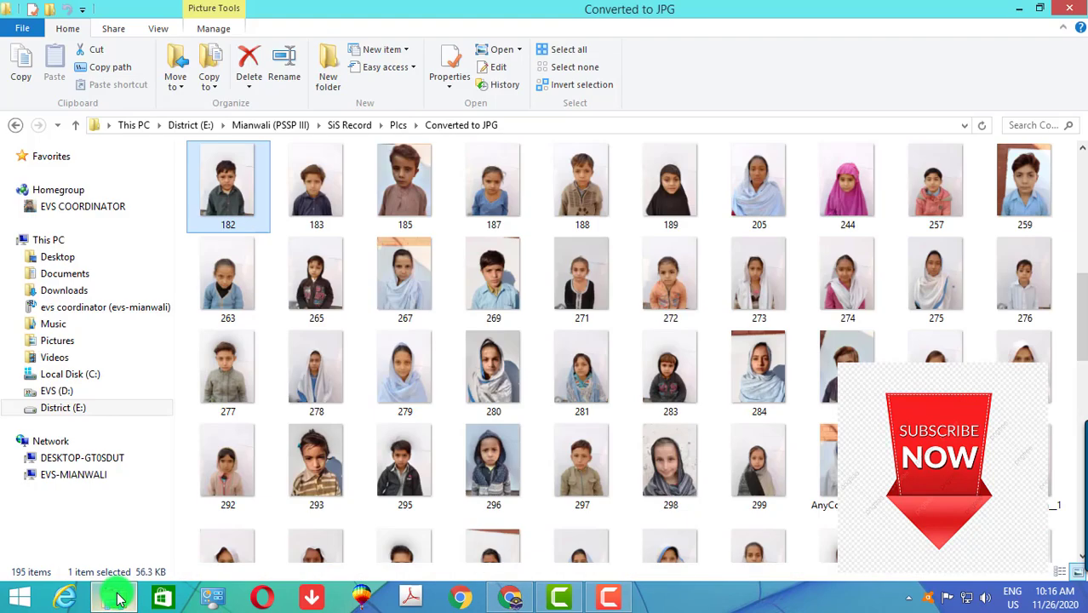
pyautogui.click(119, 599)
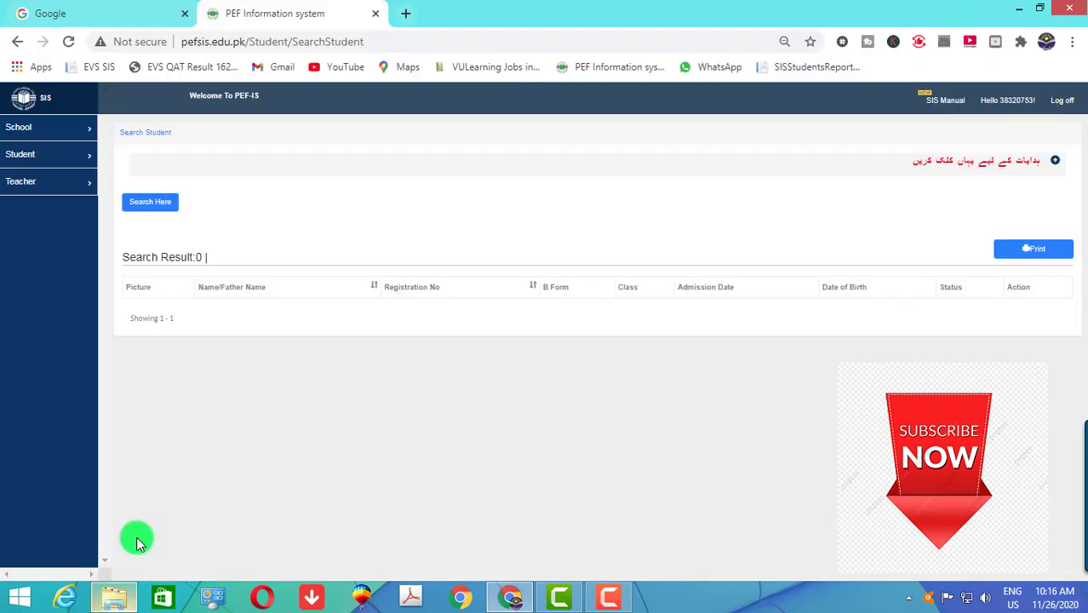
pyautogui.click(151, 209)
pyautogui.click(303, 245)
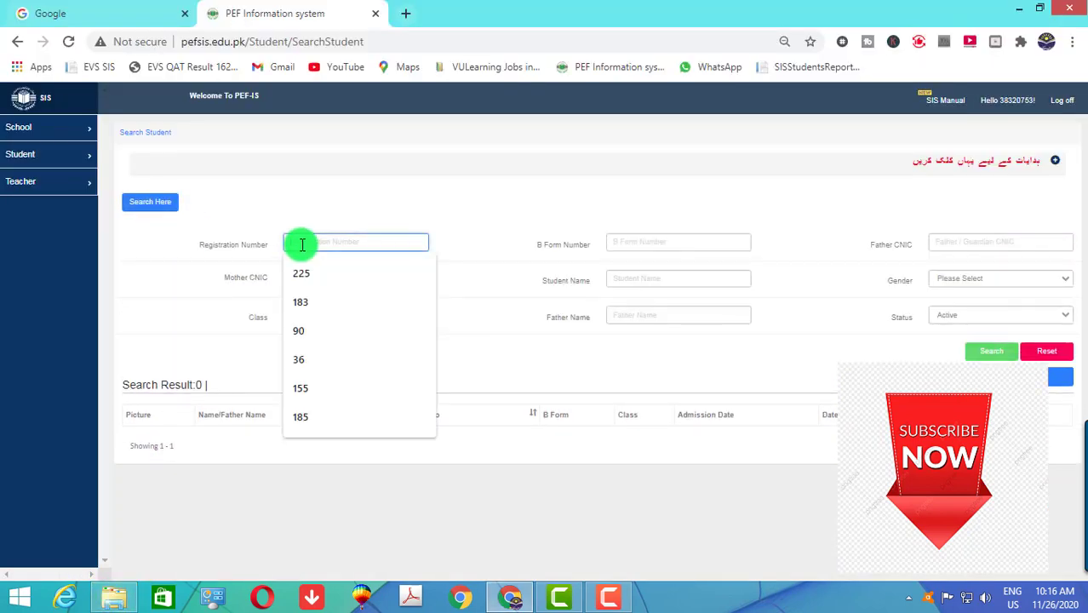
pyautogui.click(302, 245)
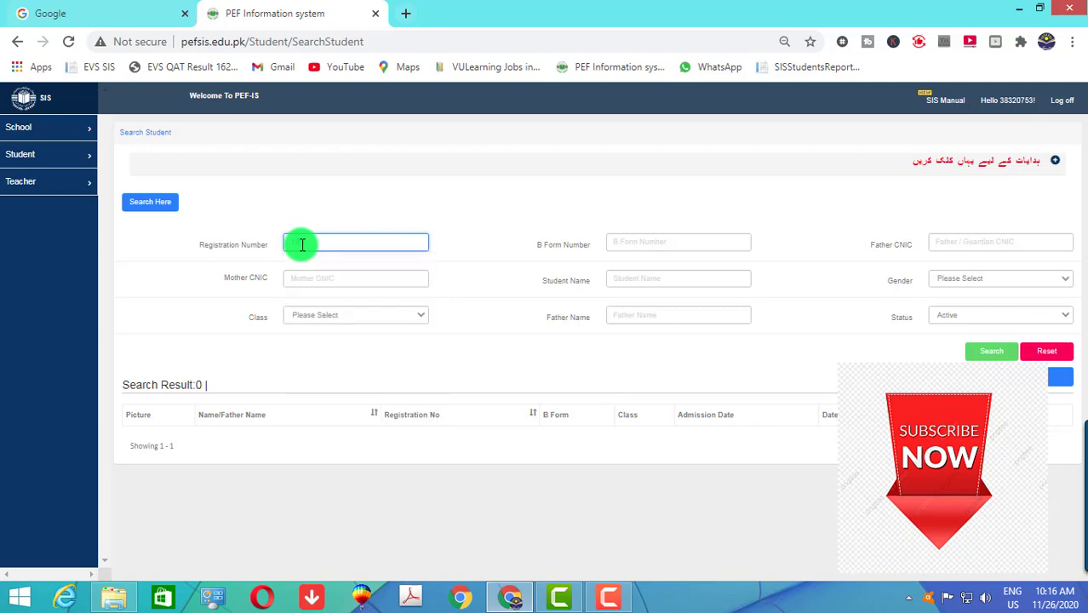
pyautogui.write('187')
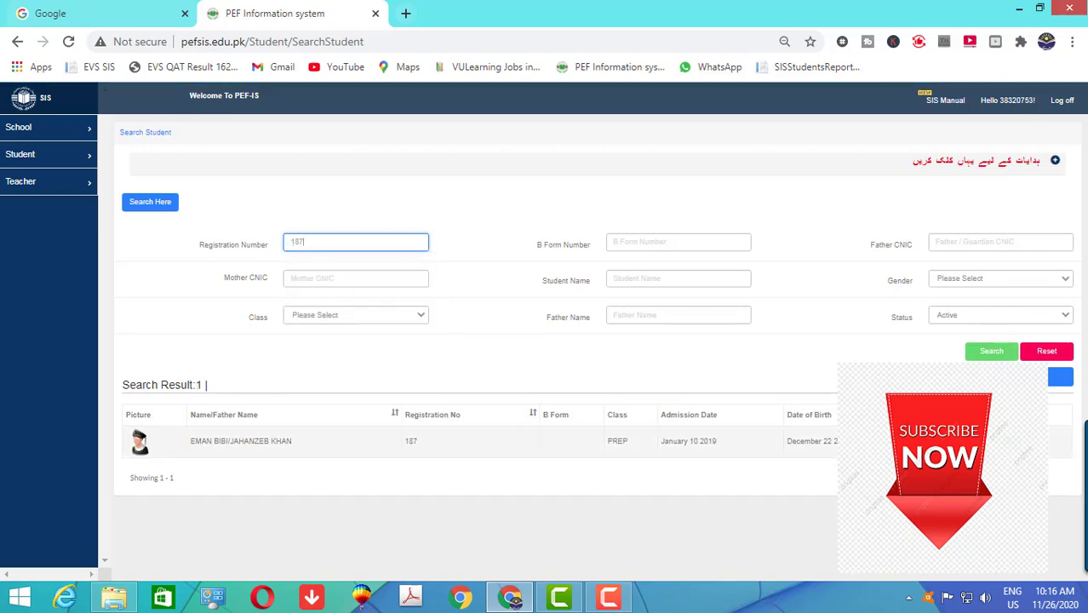
pyautogui.click(240, 441)
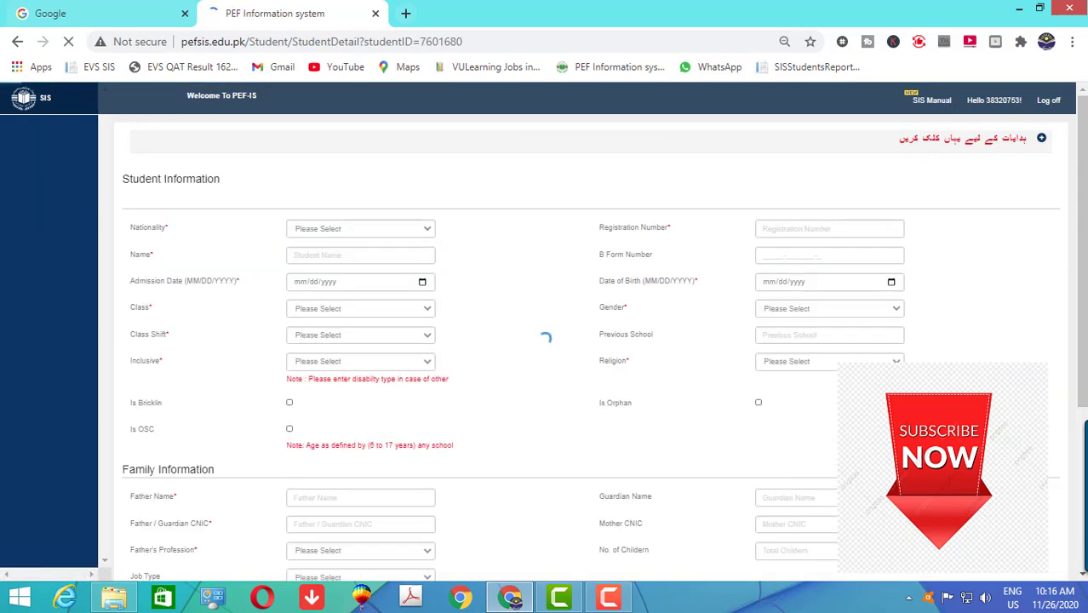
pyautogui.click(1037, 196)
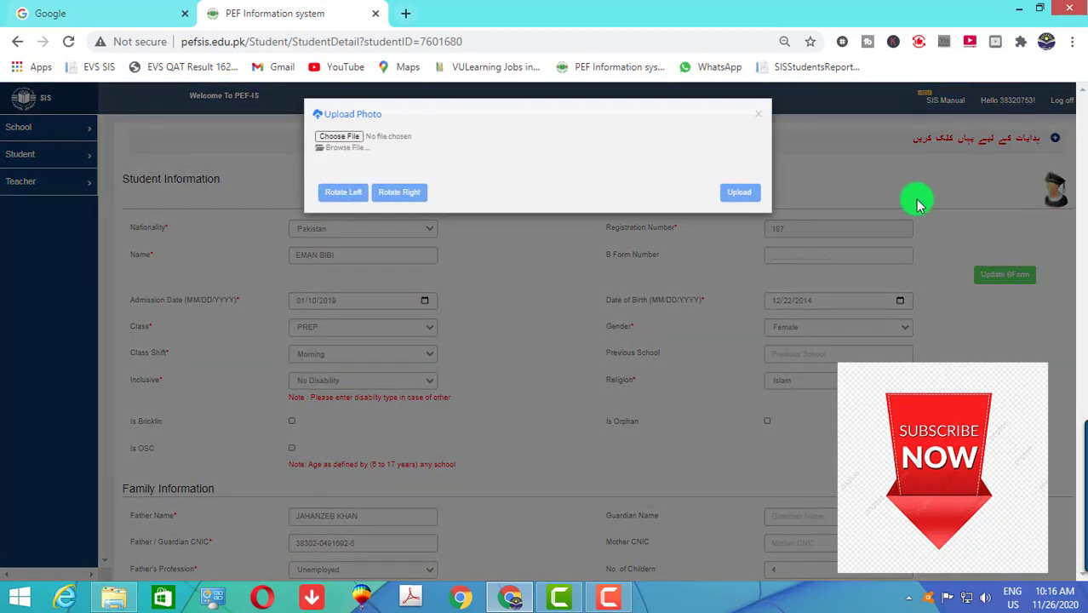
pyautogui.click(764, 120)
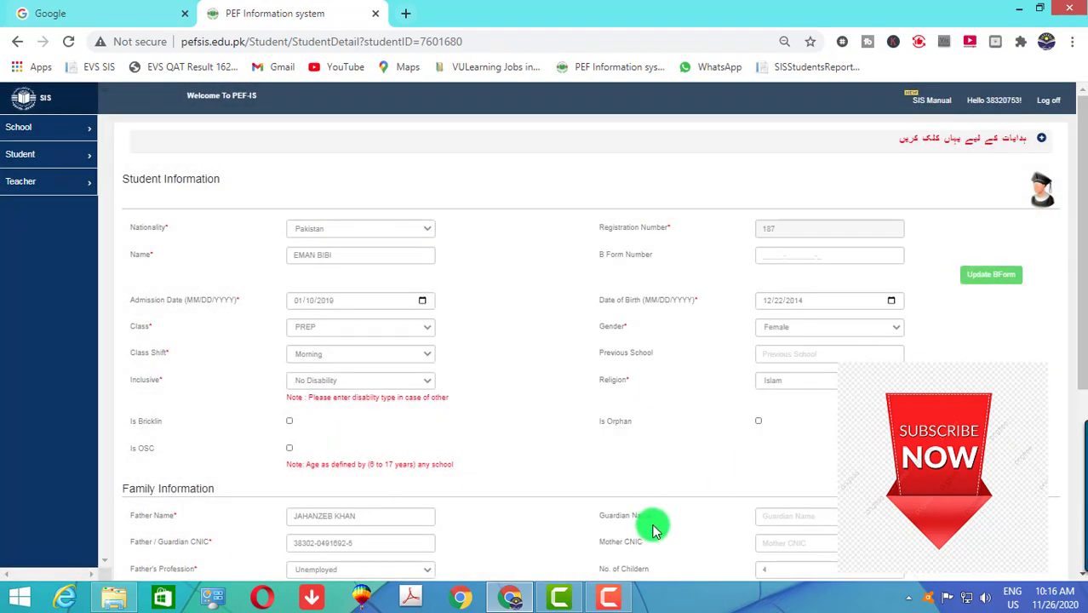
pyautogui.click(113, 596)
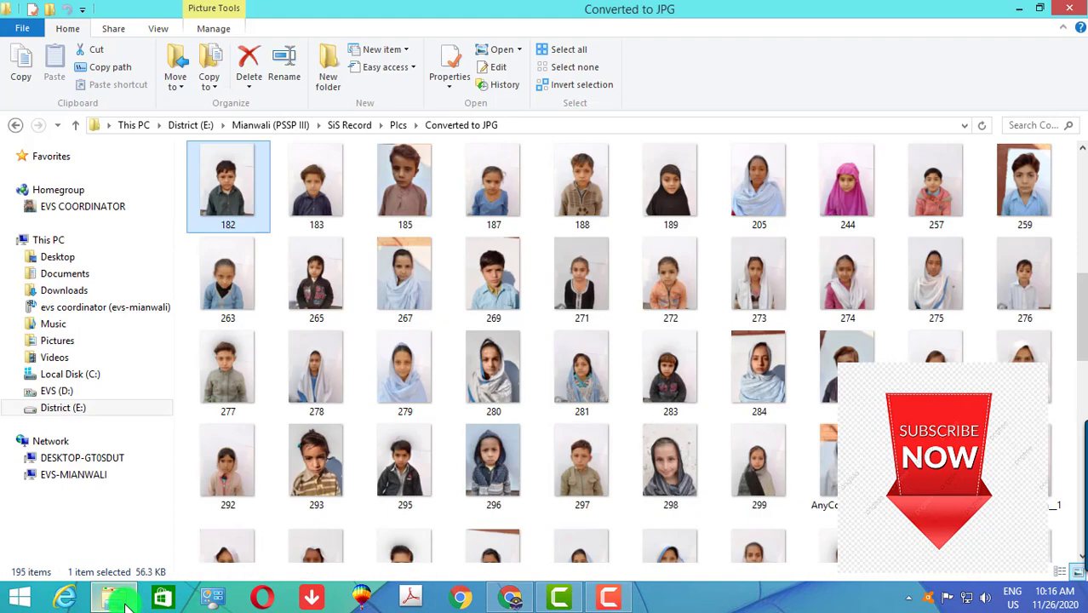
pyautogui.click(120, 600)
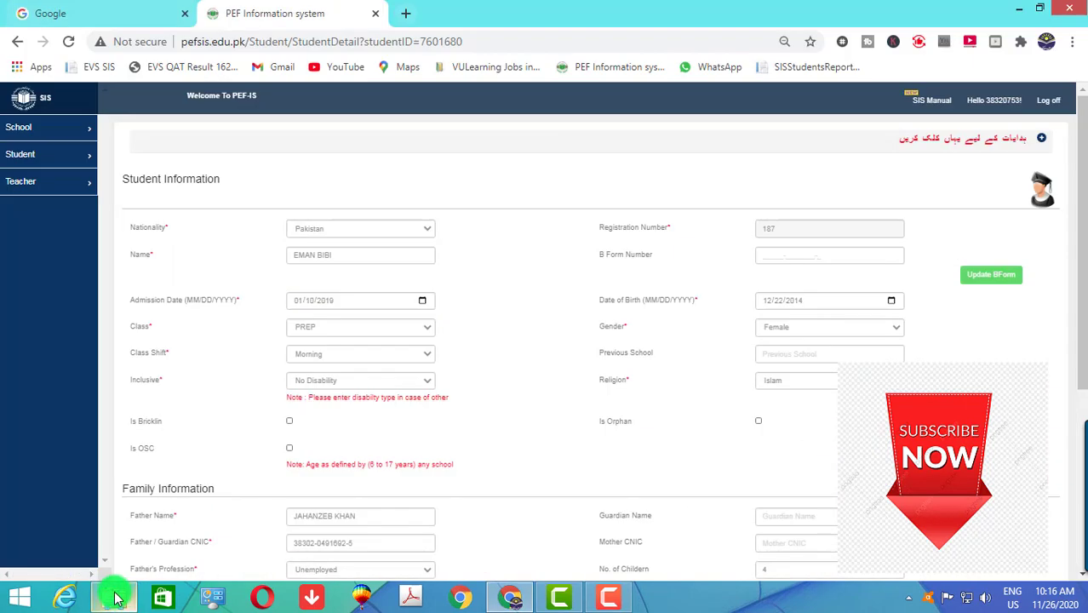
# - Search again for the registration number matching photo 187, reopen that record and examine its student and family details and B Form Number field
pyautogui.click(21, 155)
pyautogui.click(49, 197)
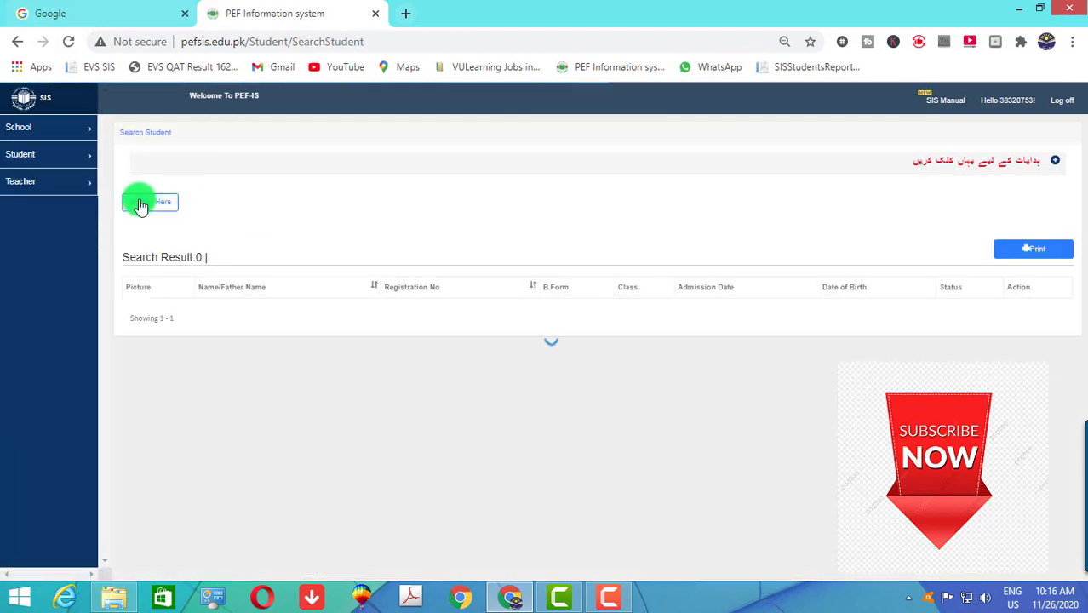
pyautogui.click(140, 205)
pyautogui.click(309, 246)
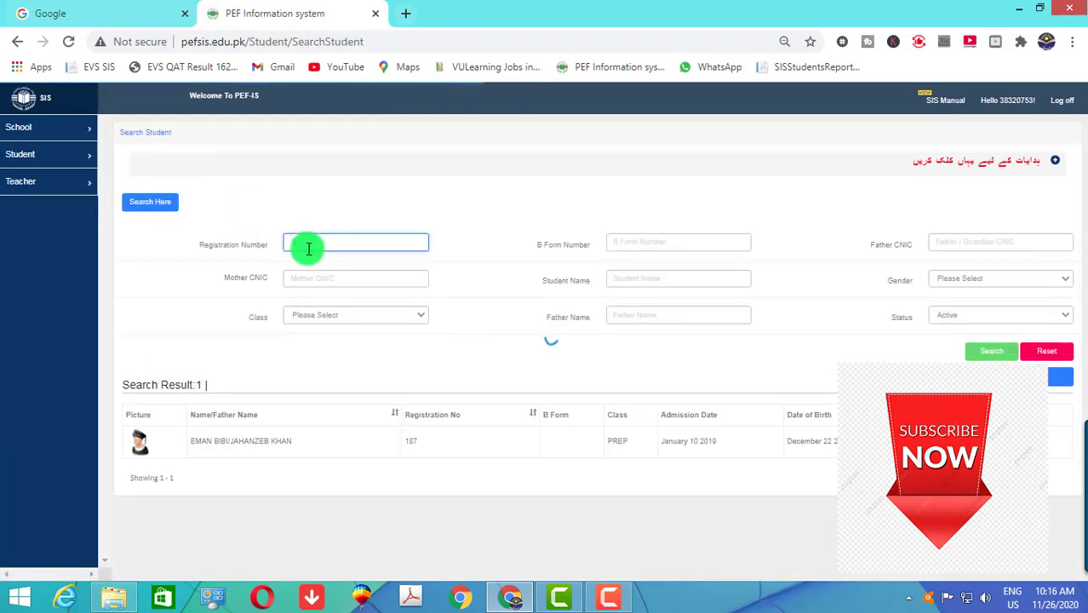
pyautogui.write('187')
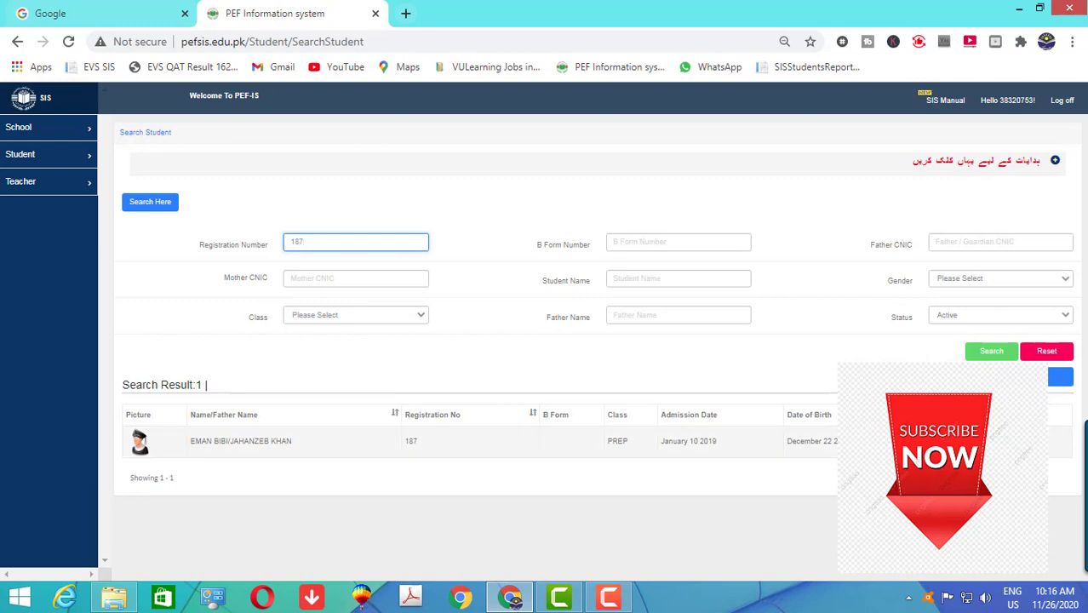
pyautogui.press('Return')
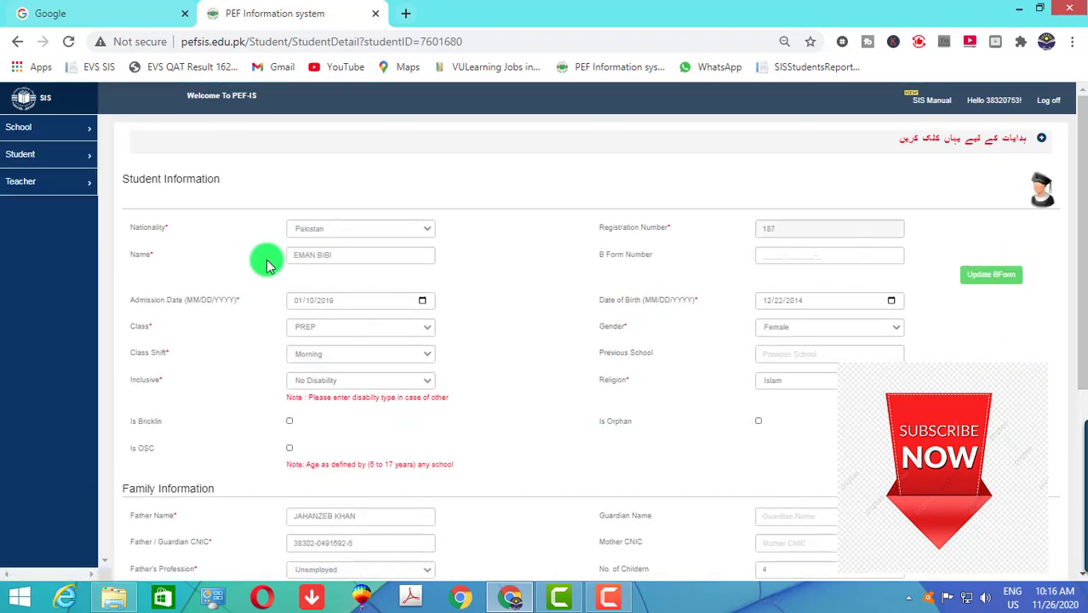
pyautogui.scroll(-3, 304, 344)
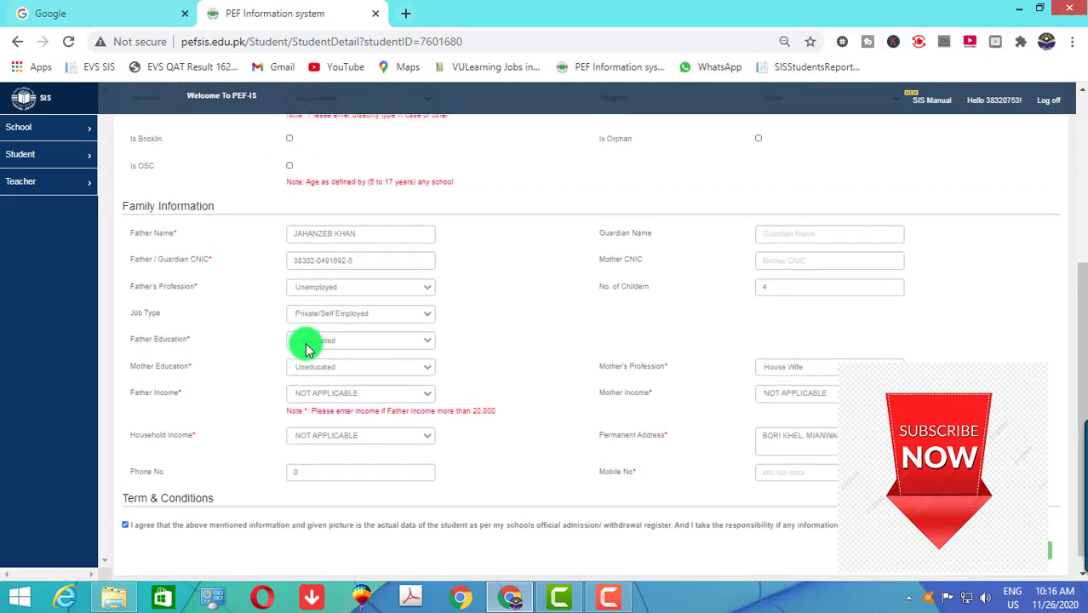
pyautogui.scroll(3, 426, 362)
pyautogui.scroll(-3, 440, 367)
pyautogui.scroll(3, 441, 372)
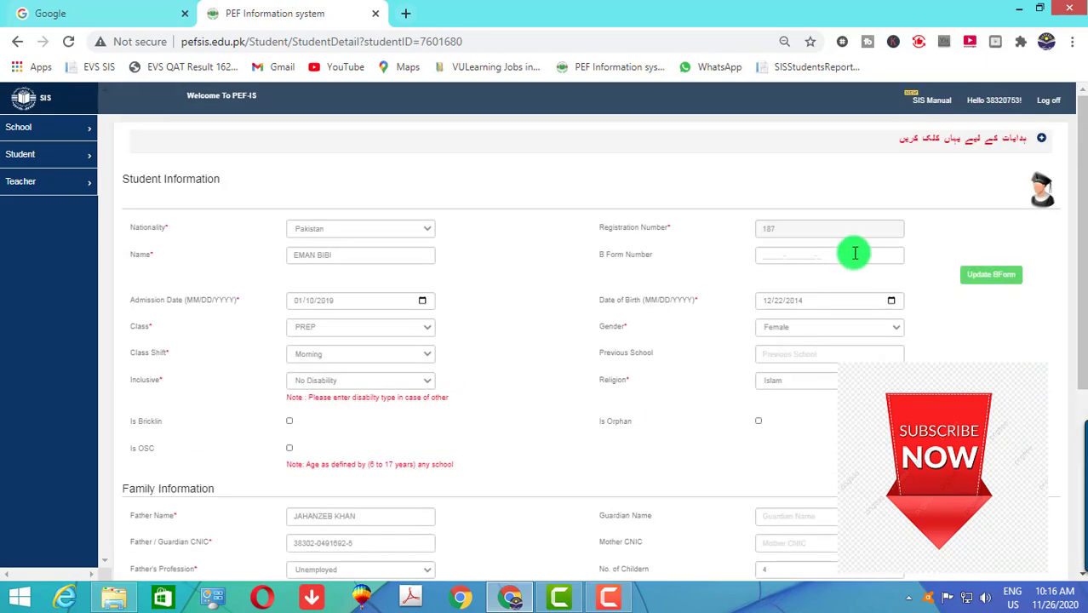
pyautogui.click(777, 255)
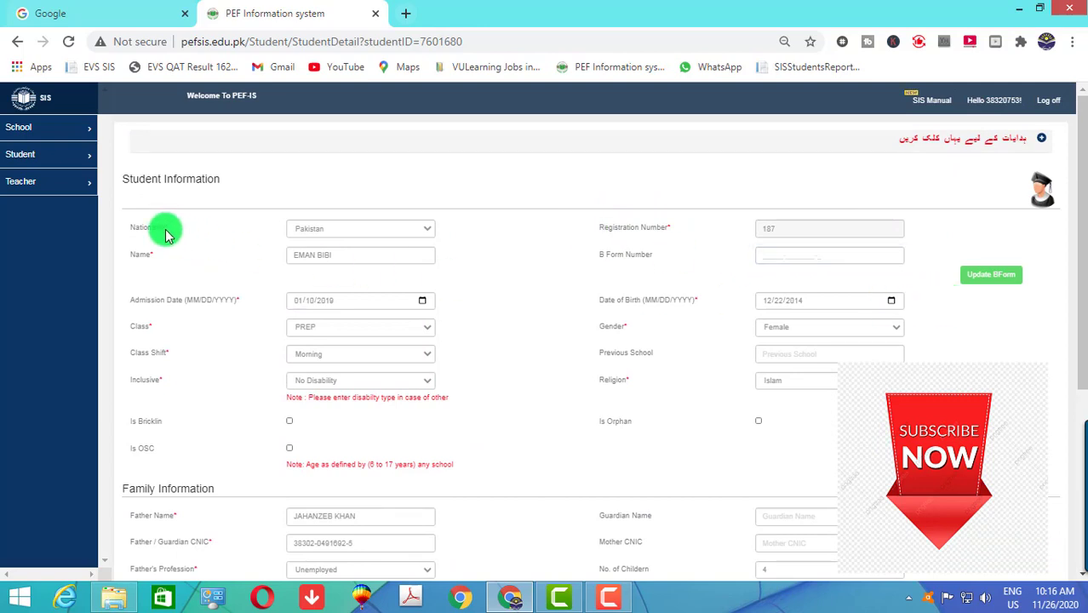
# - Check the photo folder for the photo after 187 and open the record whose registration number matches photo 188
pyautogui.click(25, 155)
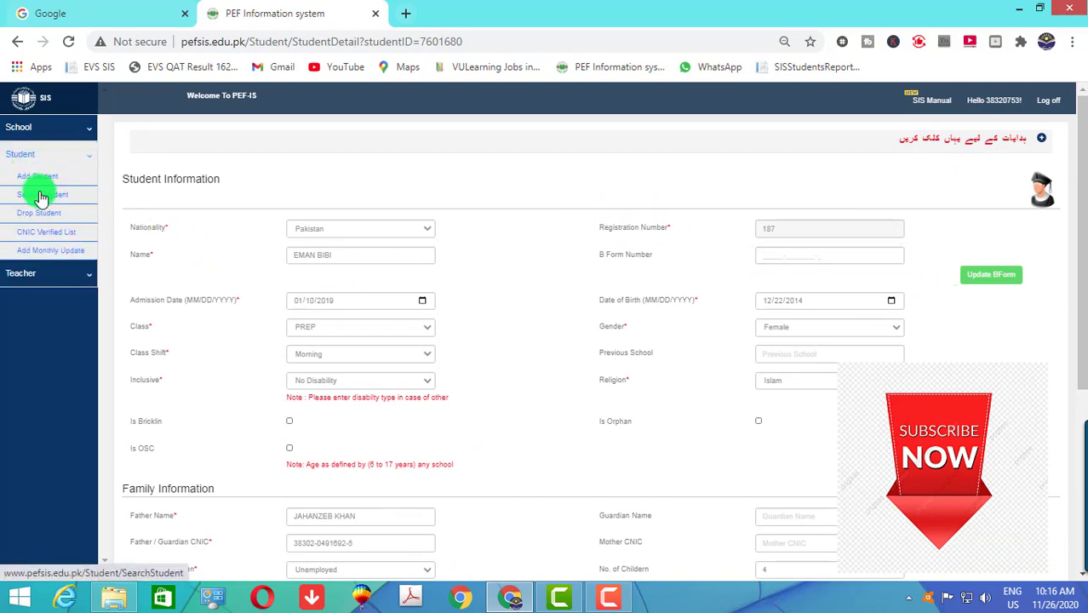
pyautogui.click(39, 194)
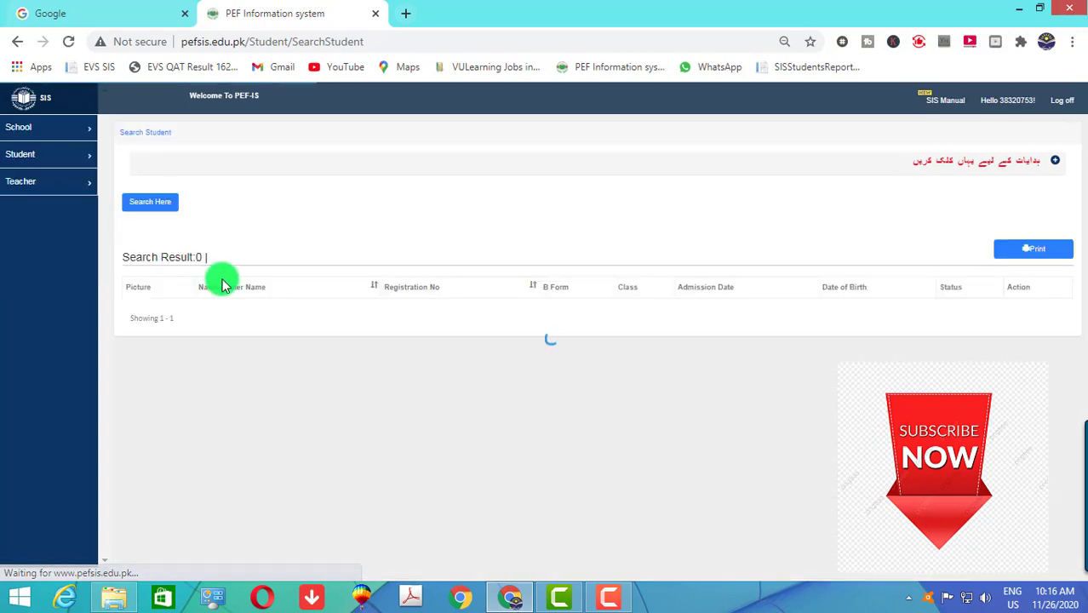
pyautogui.click(151, 205)
pyautogui.click(106, 599)
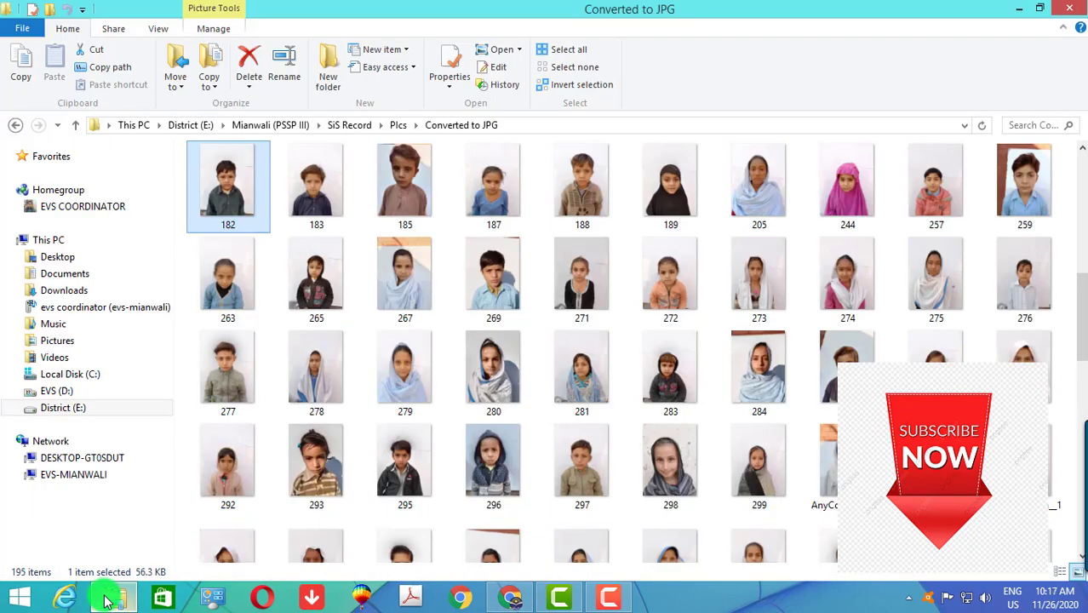
pyautogui.click(107, 601)
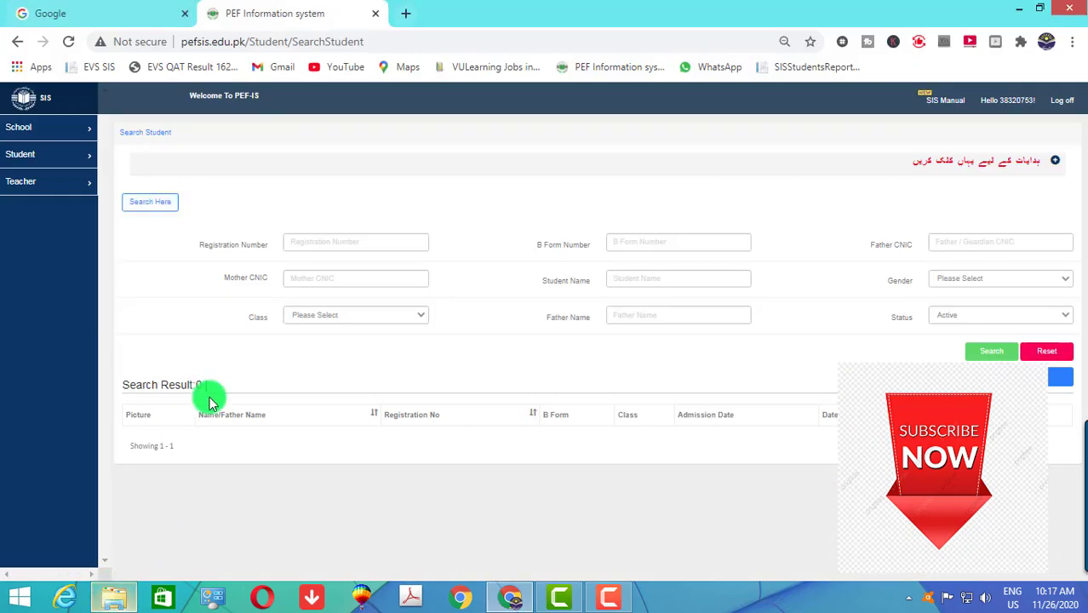
pyautogui.click(318, 245)
pyautogui.write('188')
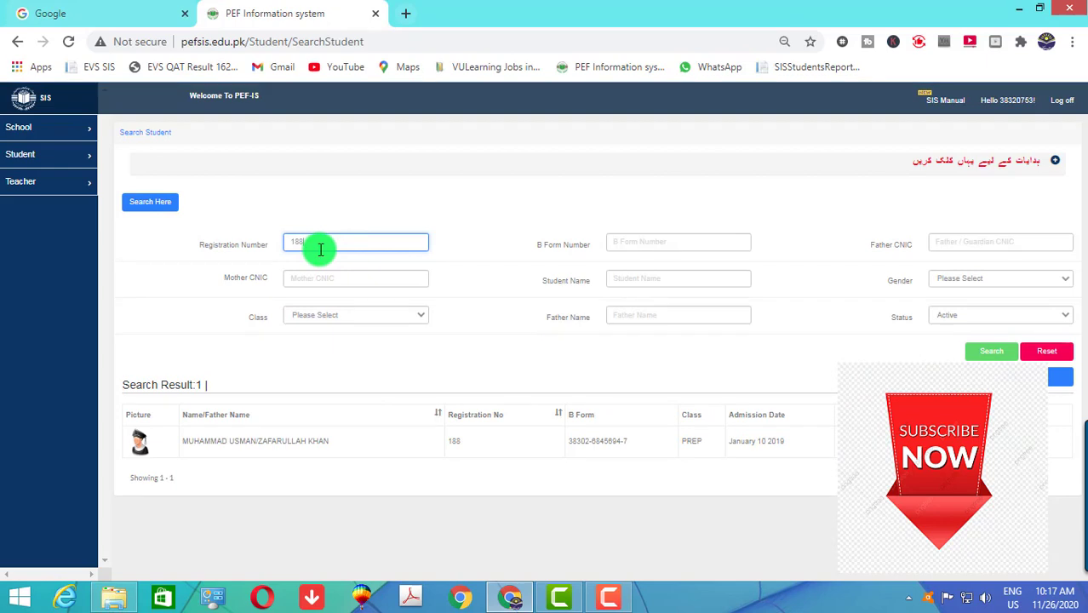
pyautogui.click(979, 441)
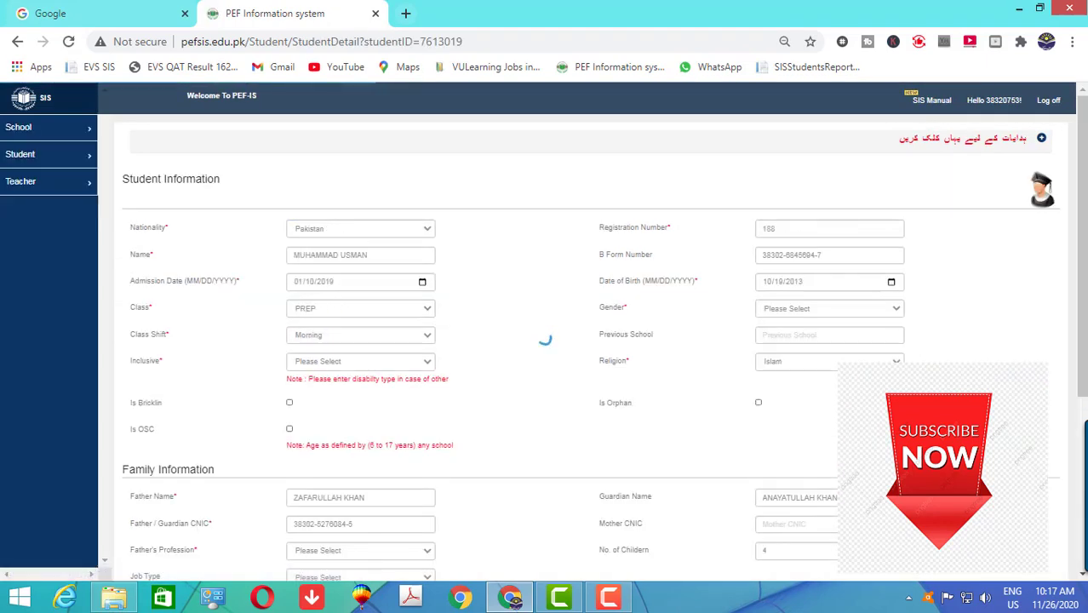
# - Upload 188.jpg from the Converted to JPG folder as the student's photo, with the crop area positioned over the head and shoulders
pyautogui.click(1043, 191)
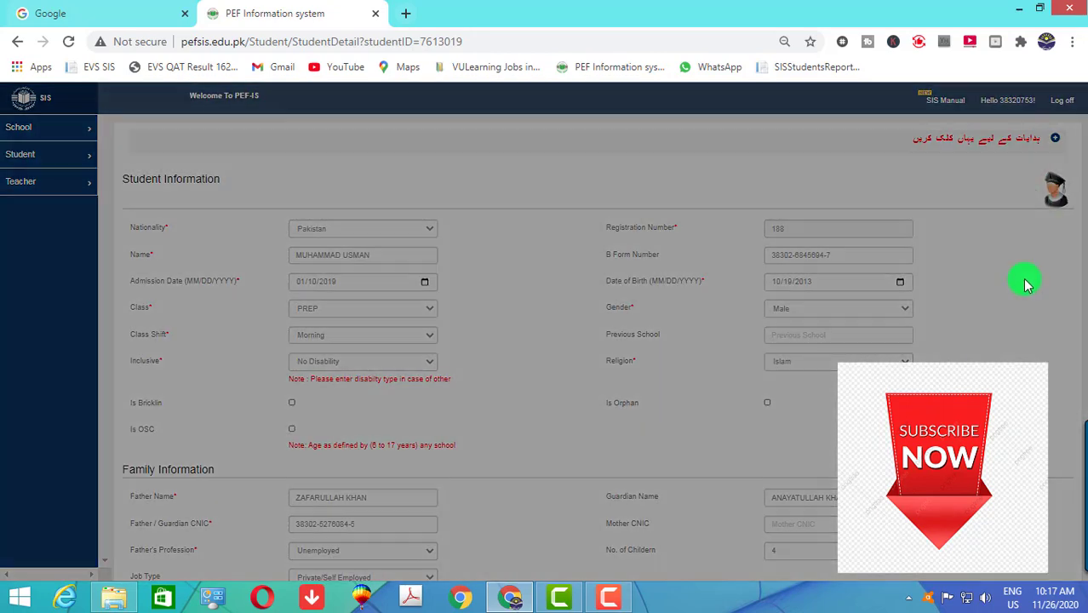
pyautogui.click(354, 143)
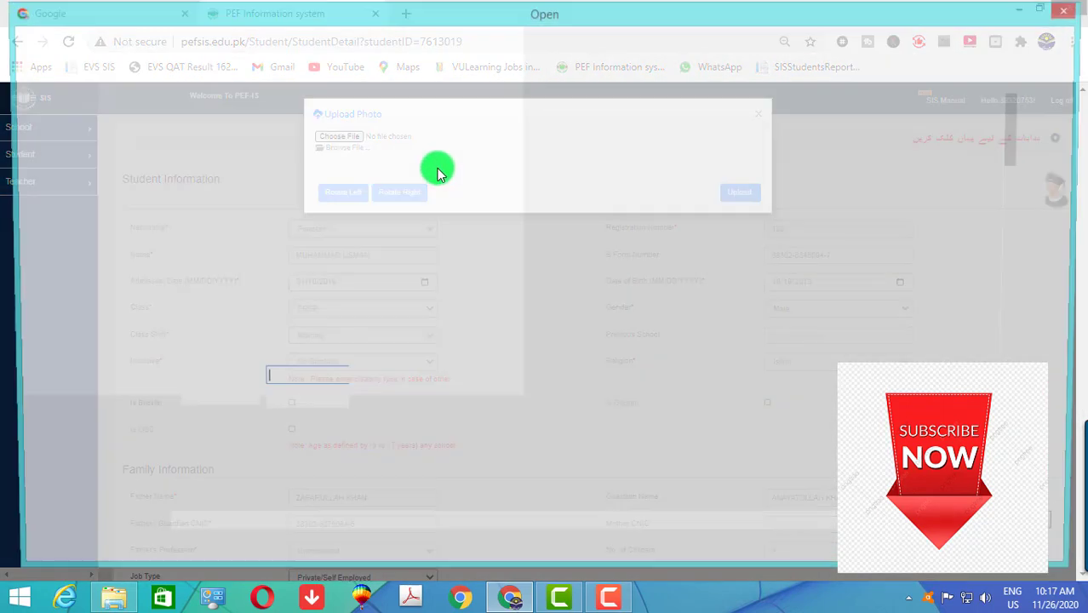
pyautogui.click(539, 431)
pyautogui.scroll(-5, 545, 433)
pyautogui.scroll(-2, 545, 432)
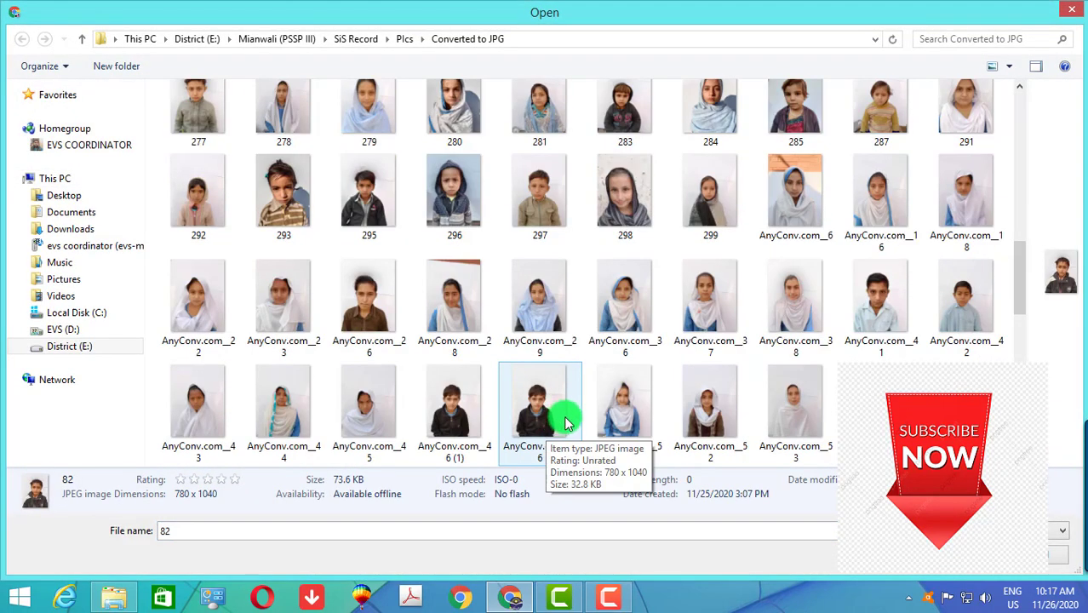
pyautogui.scroll(5, 596, 290)
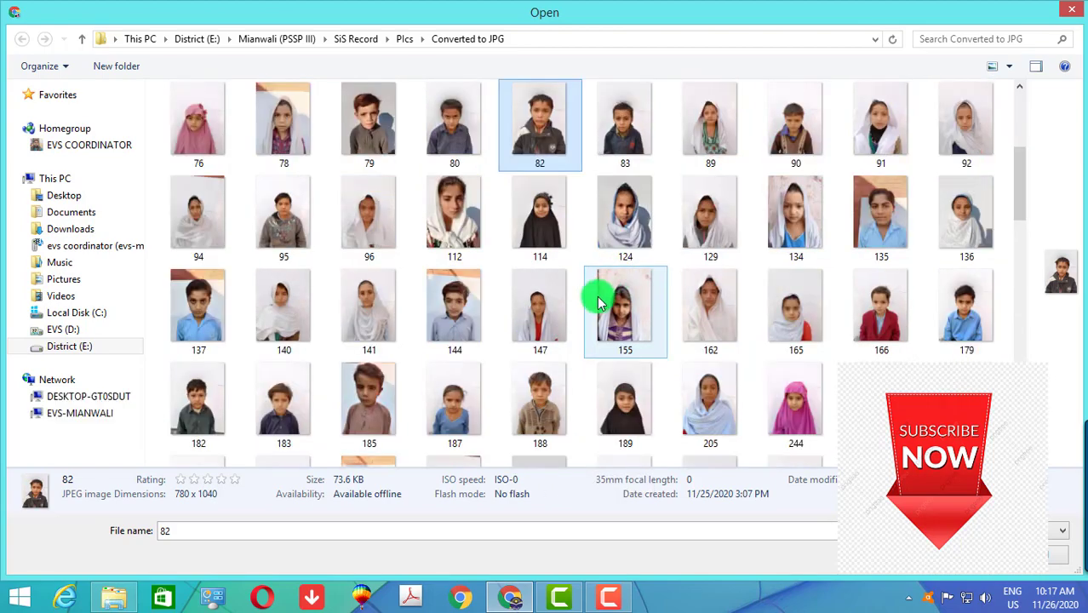
pyautogui.doubleClick(538, 395)
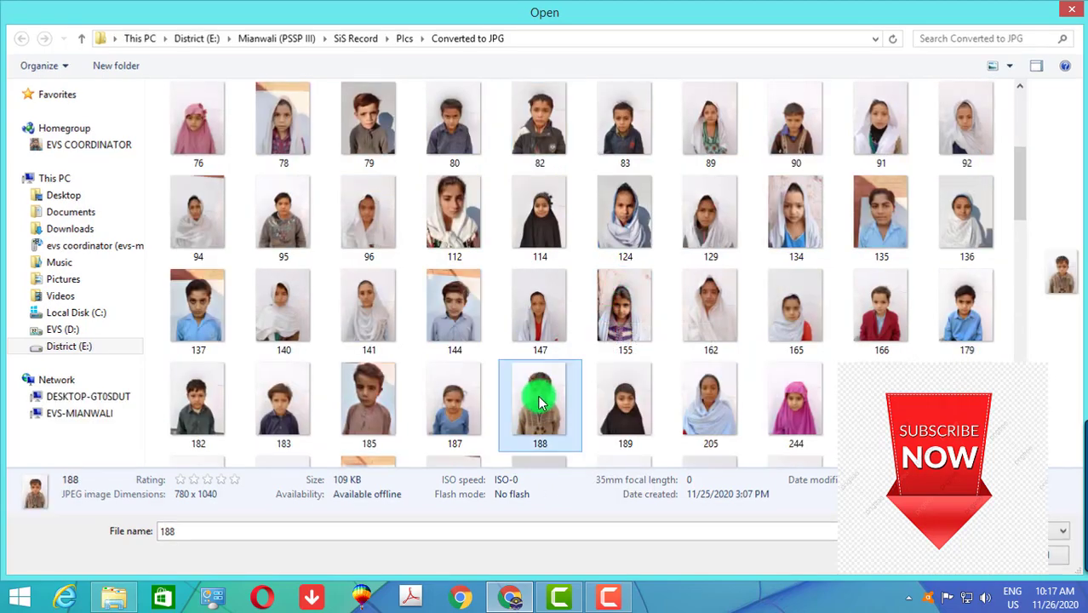
pyautogui.moveTo(492, 278)
pyautogui.mouseDown()
pyautogui.moveTo(493, 259)
pyautogui.moveTo(505, 290)
pyautogui.mouseUp()
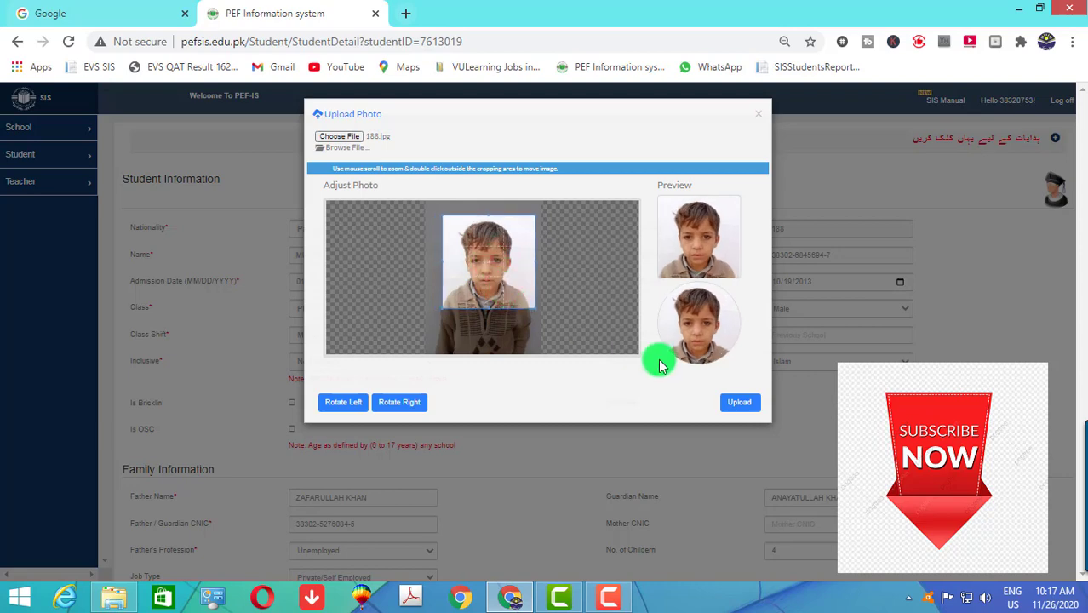
pyautogui.click(739, 402)
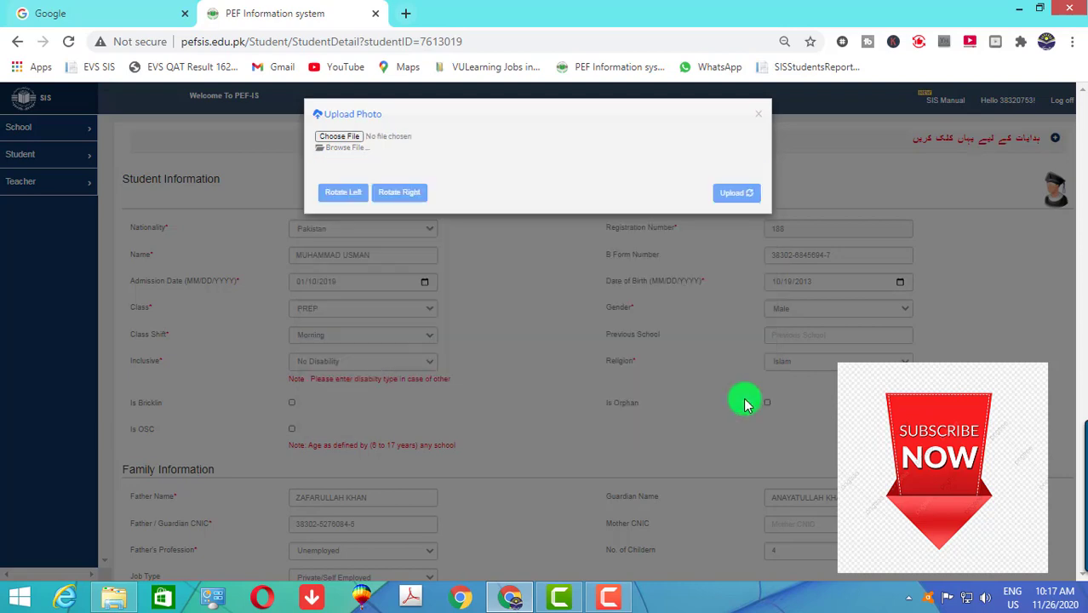
# - Save the student record for photo 188 with the terms accepted and return to the student search page
pyautogui.scroll(-3, 740, 404)
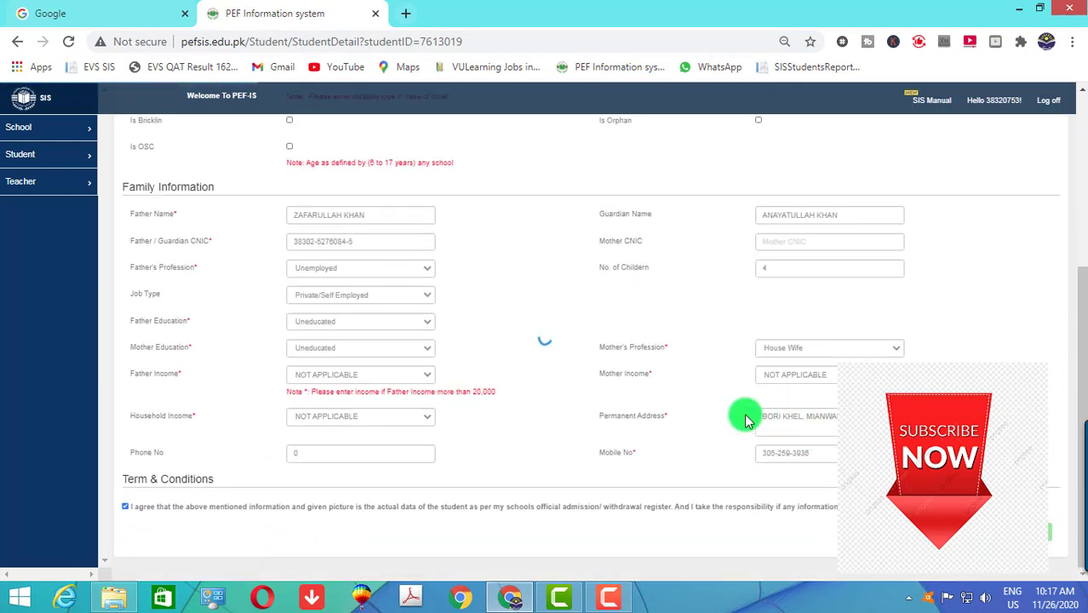
pyautogui.scroll(3, 668, 387)
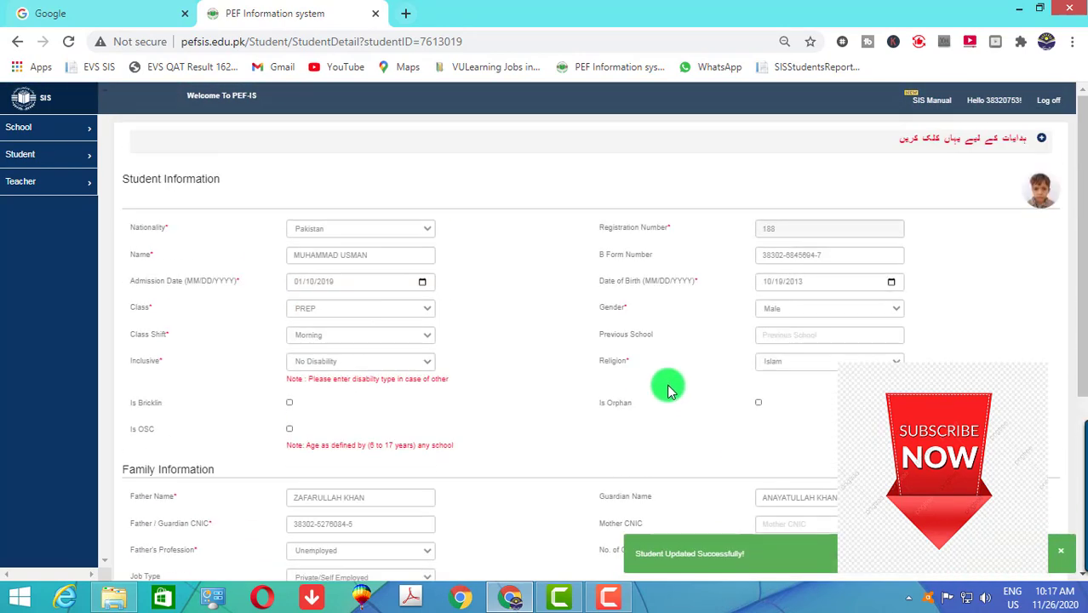
pyautogui.click(19, 158)
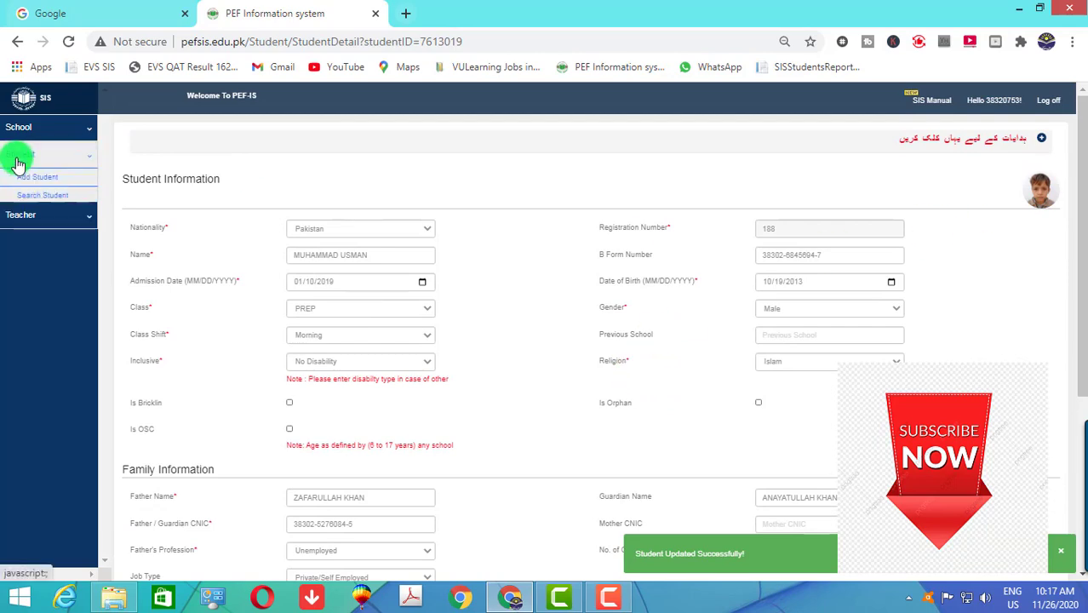
pyautogui.click(31, 192)
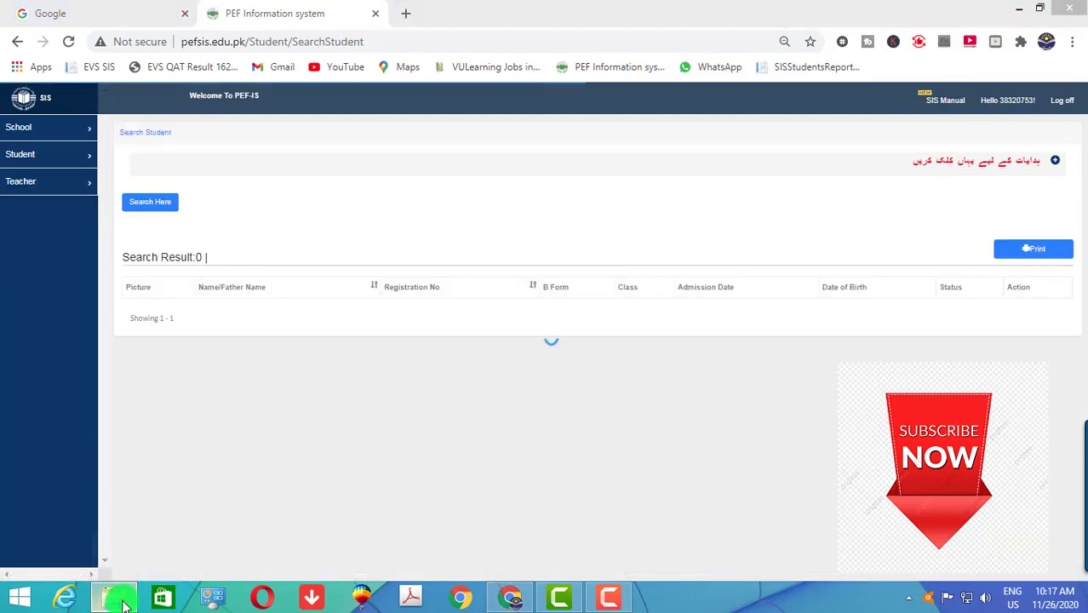
# - Find the photo after 188 in the Converted to JPG folder and select photo 189
pyautogui.click(122, 603)
pyautogui.scroll(-3, 230, 463)
pyautogui.click(581, 394)
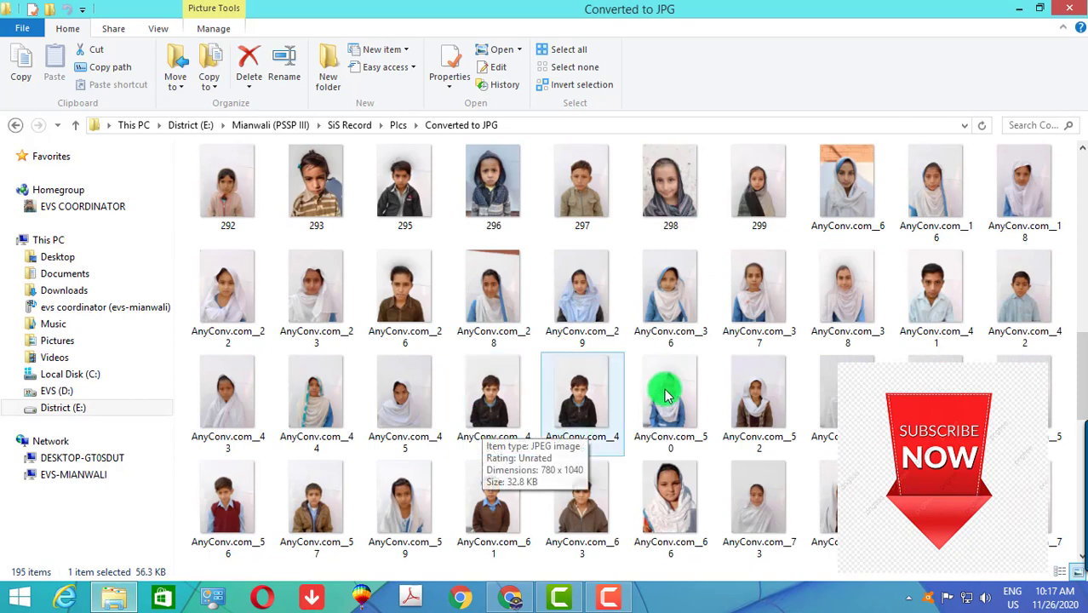
pyautogui.click(667, 392)
pyautogui.scroll(3, 670, 392)
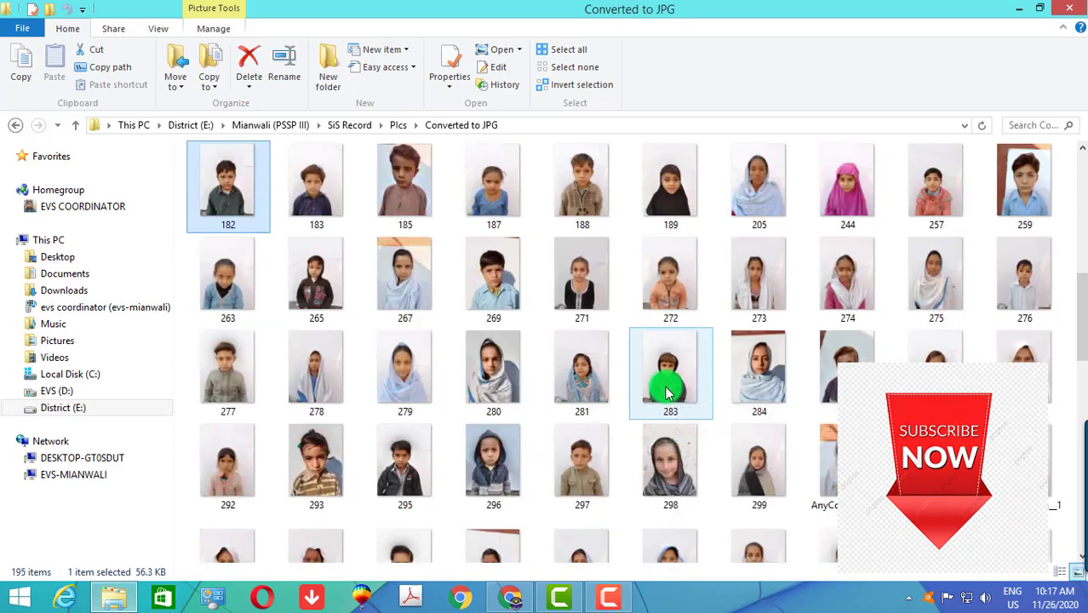
pyautogui.click(656, 204)
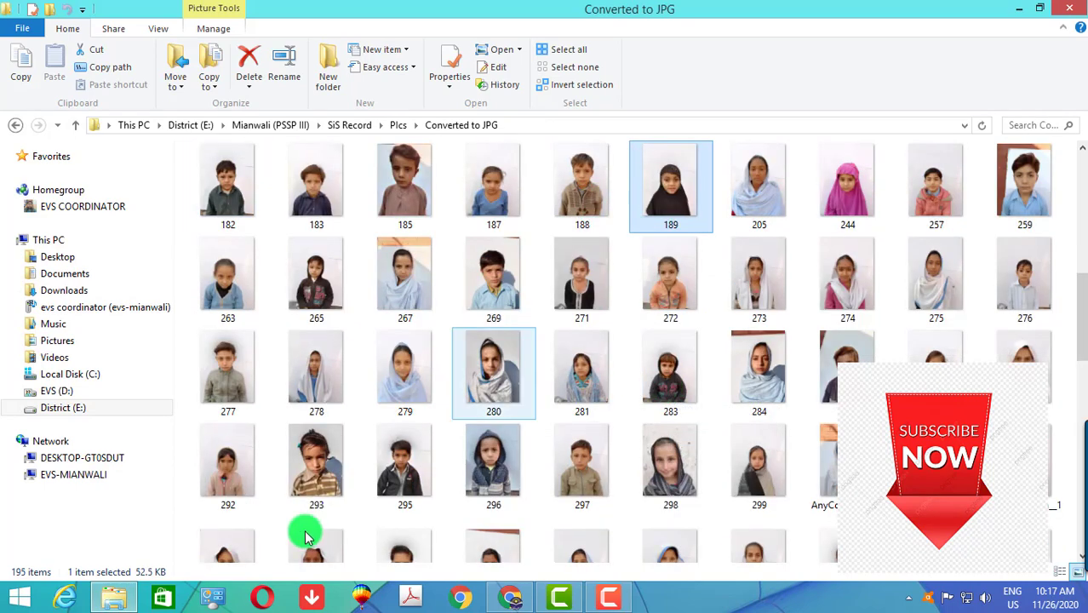
# - Search for the student whose registration number matches photo 189 and open that record for updating
pyautogui.click(117, 603)
pyautogui.click(170, 203)
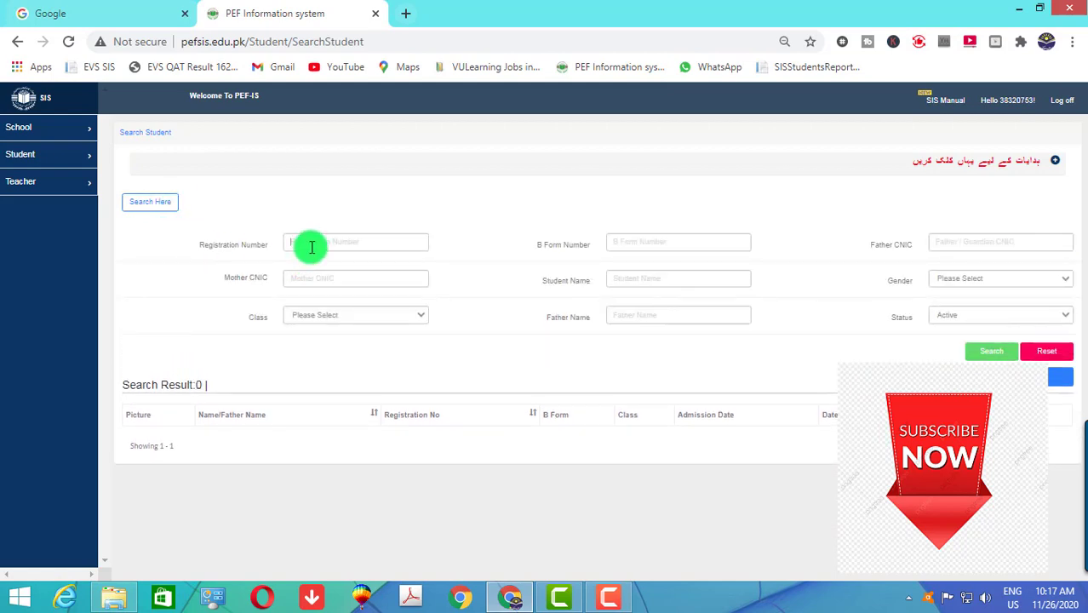
pyautogui.click(311, 245)
pyautogui.write('1')
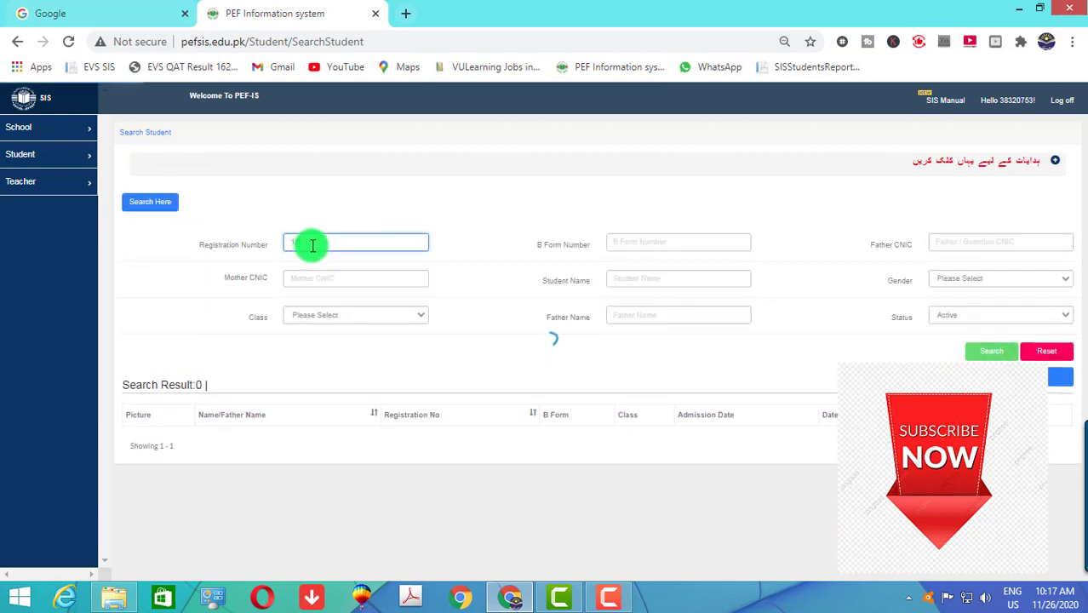
pyautogui.write('89')
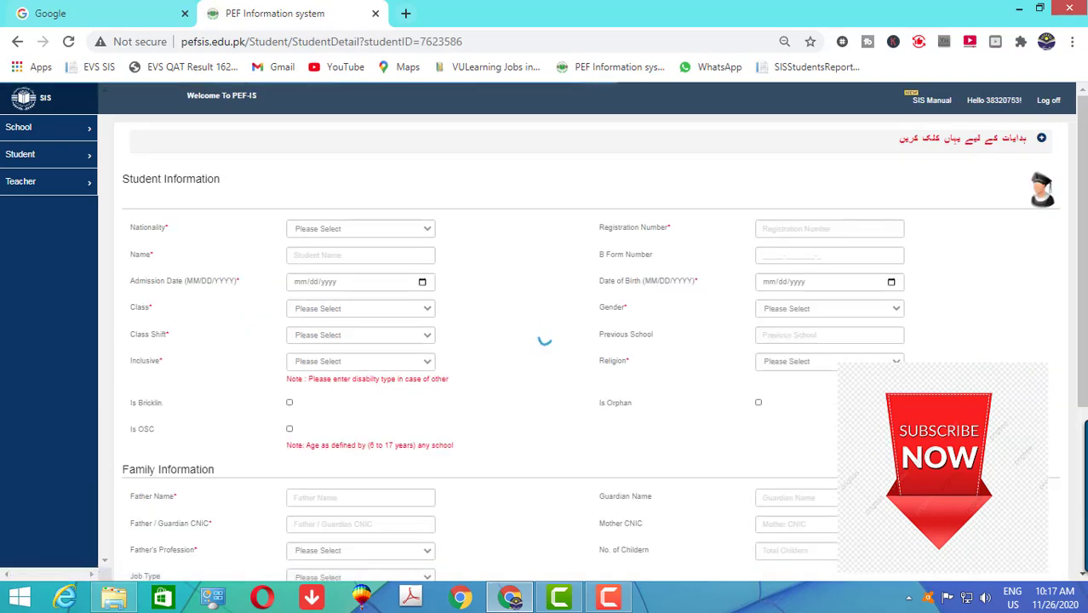
# - Upload 189.jpg from the Converted to JPG folder as the student's photo, with the crop area positioned over the head and shoulders
pyautogui.click(1041, 197)
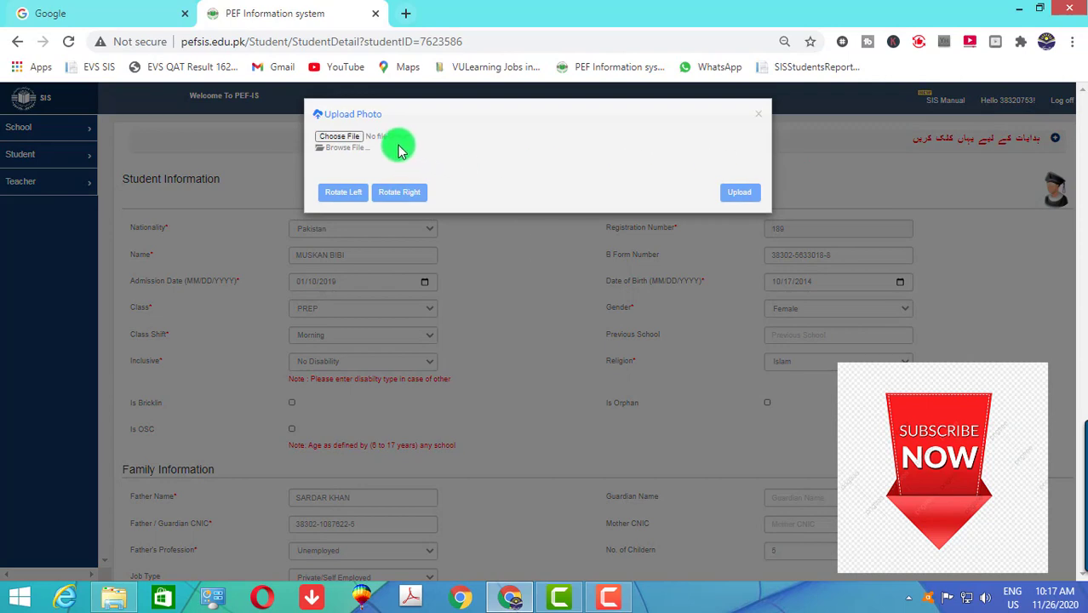
pyautogui.click(345, 141)
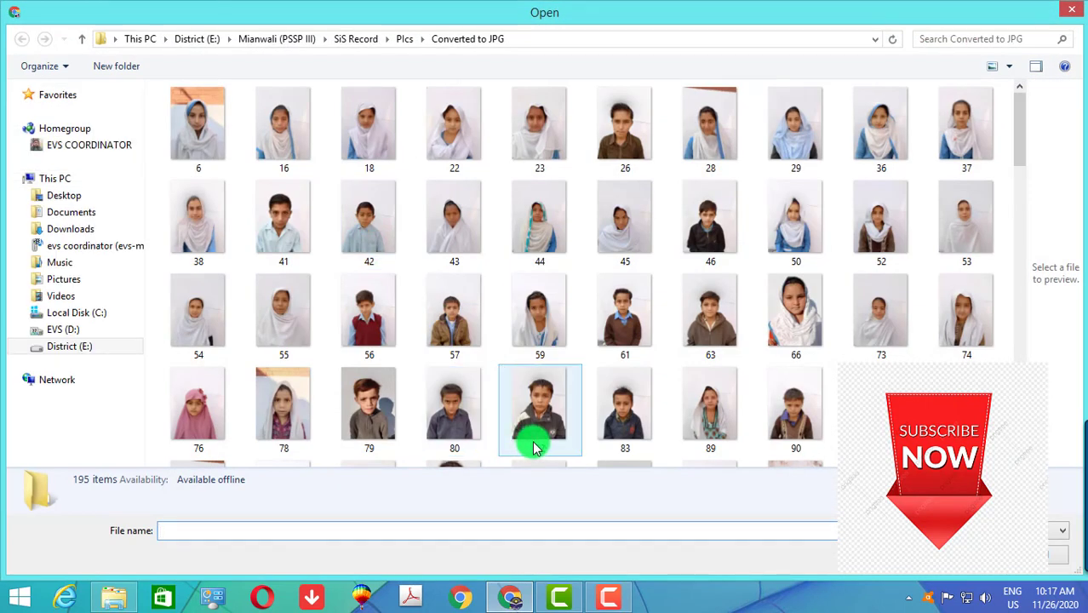
pyautogui.click(534, 444)
pyautogui.scroll(-10, 535, 441)
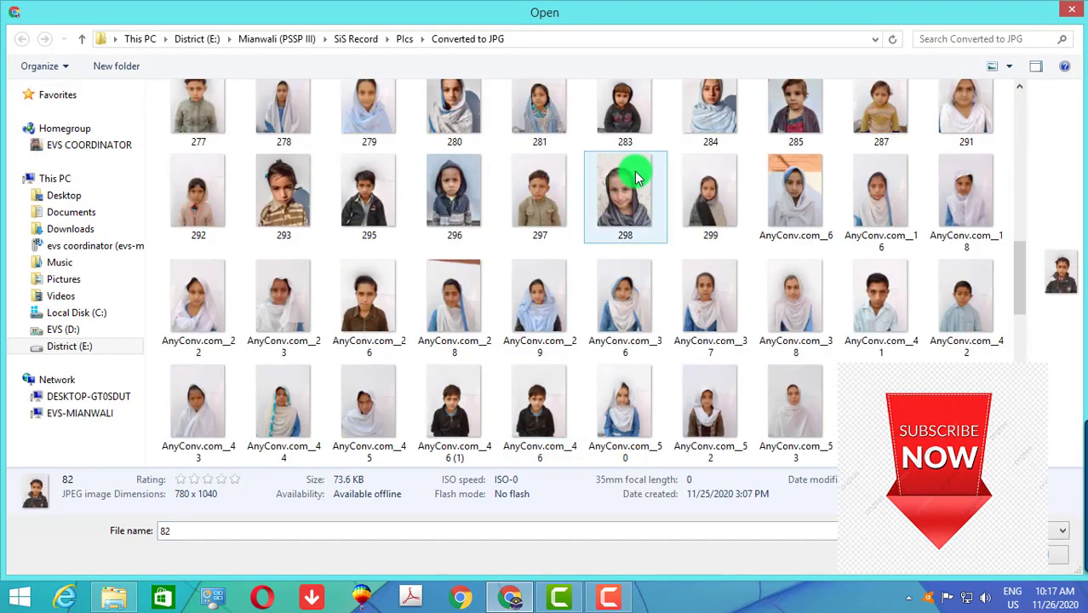
pyautogui.scroll(3, 459, 183)
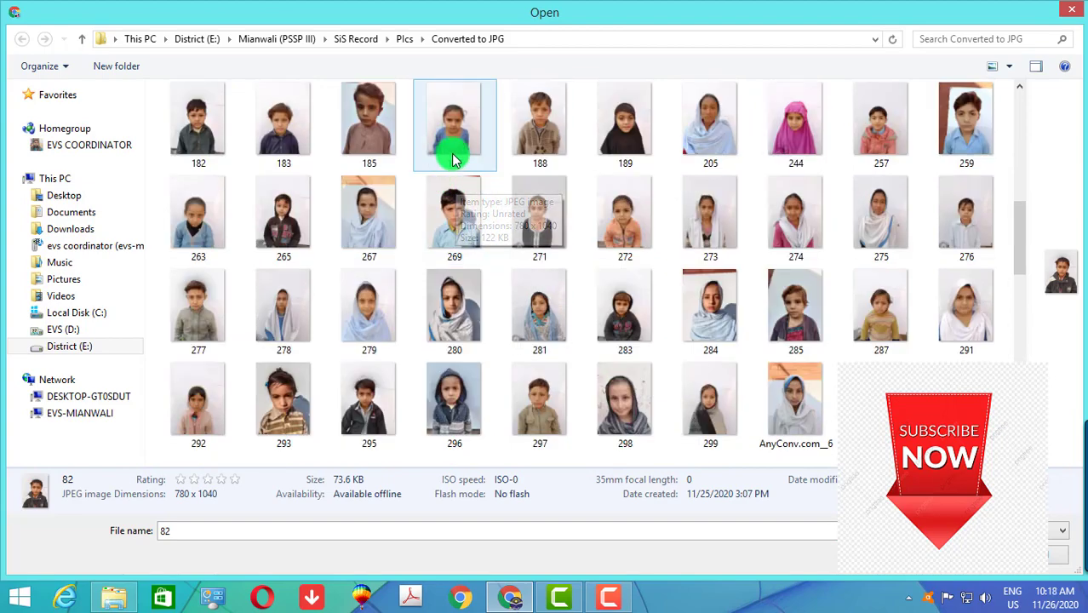
pyautogui.doubleClick(636, 145)
pyautogui.moveTo(518, 295); pyautogui.dragTo(525, 297)
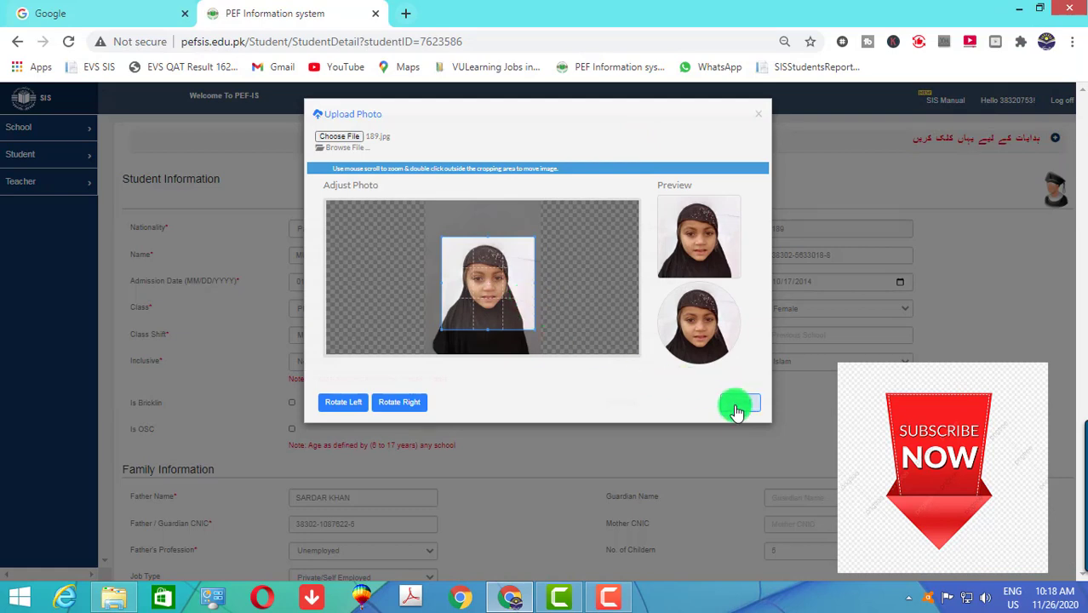
pyautogui.click(735, 407)
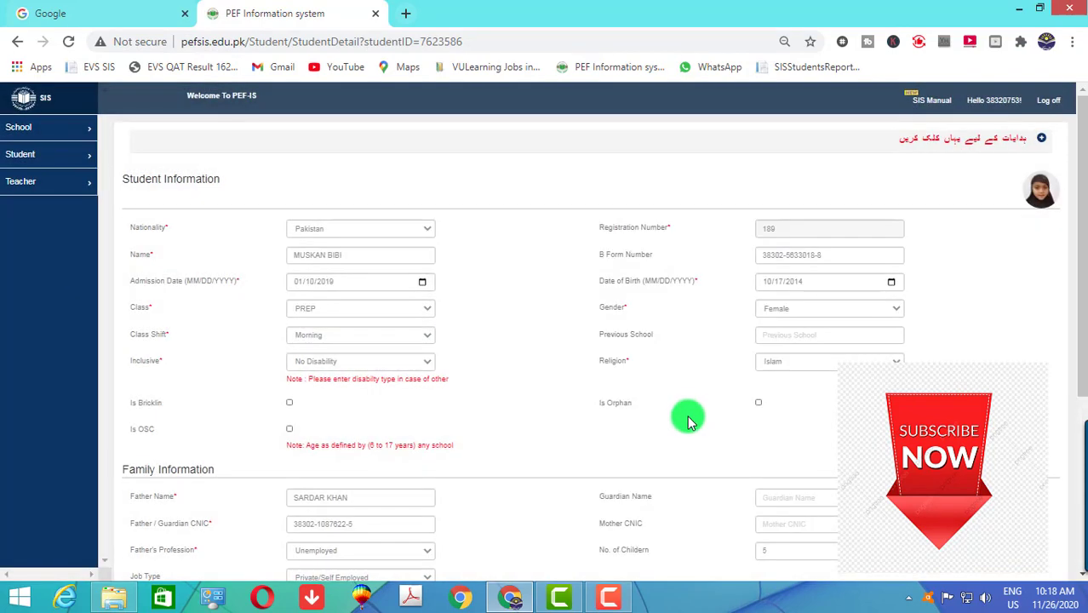
# - Save the student record for photo 189 with the terms accepted and return to the student search page
pyautogui.scroll(-3, 750, 423)
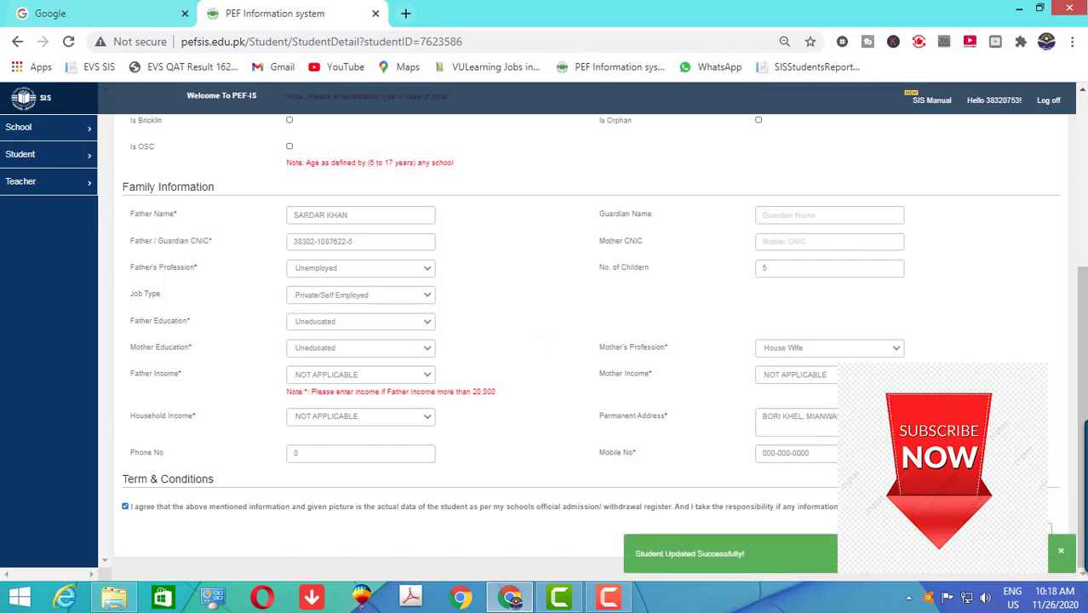
pyautogui.scroll(3, 668, 440)
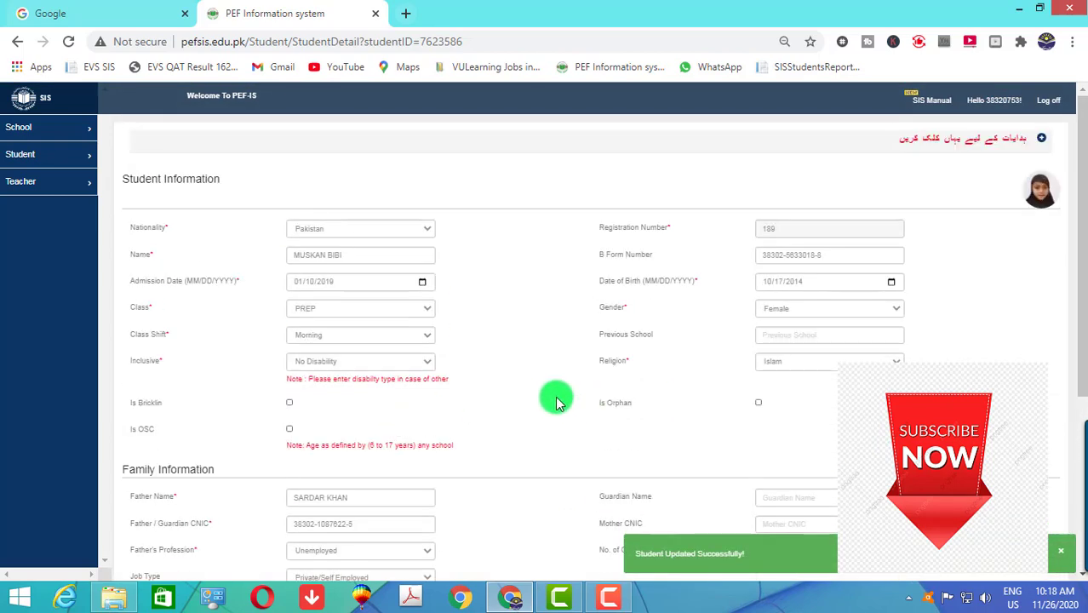
pyautogui.click(6, 153)
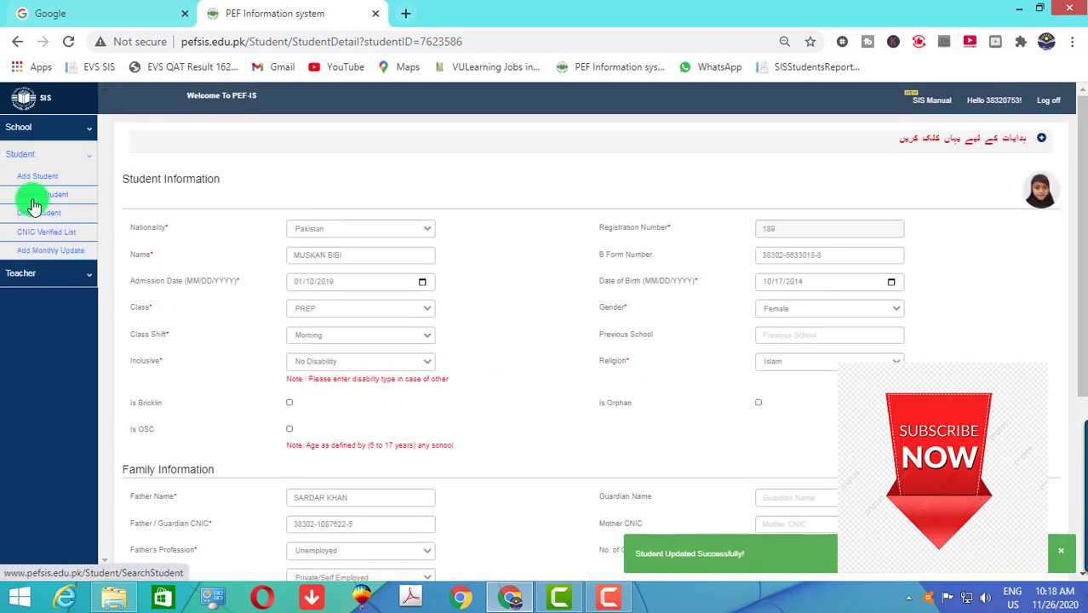
pyautogui.click(32, 198)
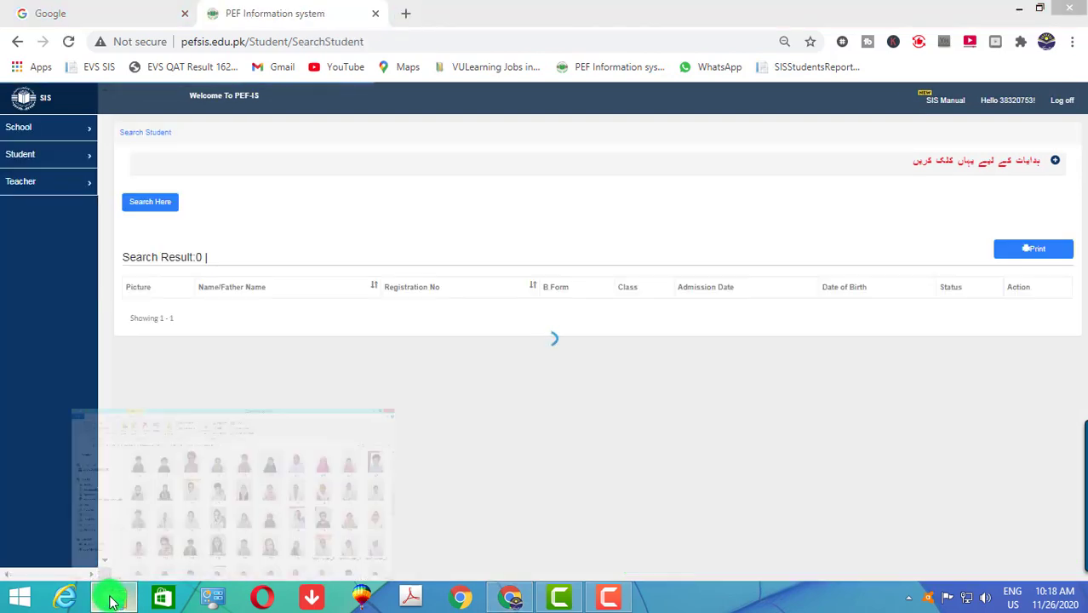
# - Select photo 189 in the Converted to JPG folder and check which photo number follows it
pyautogui.click(111, 601)
pyautogui.click(509, 509)
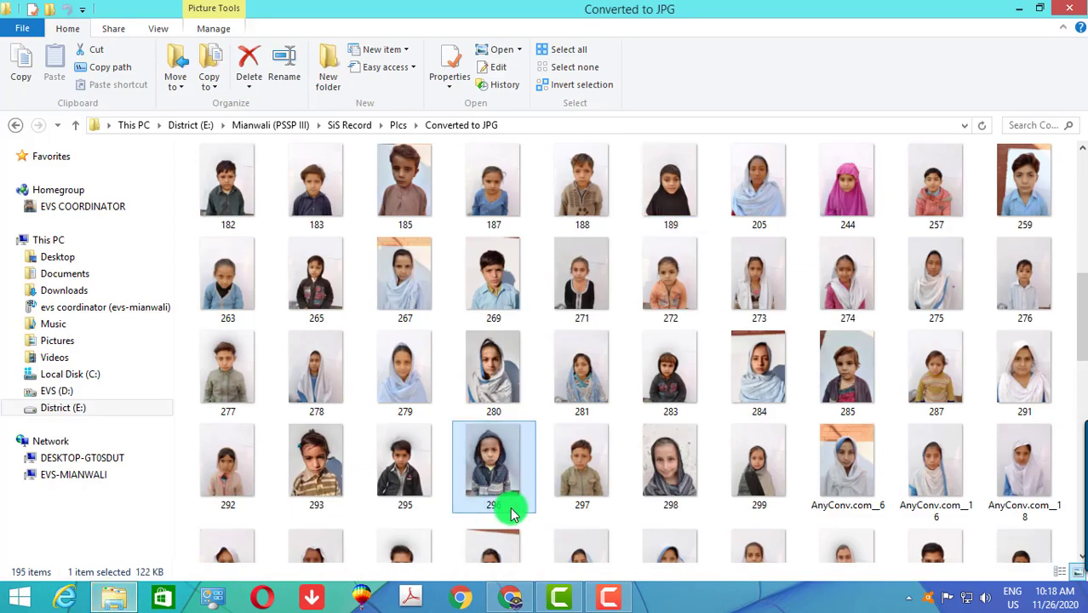
pyautogui.click(656, 384)
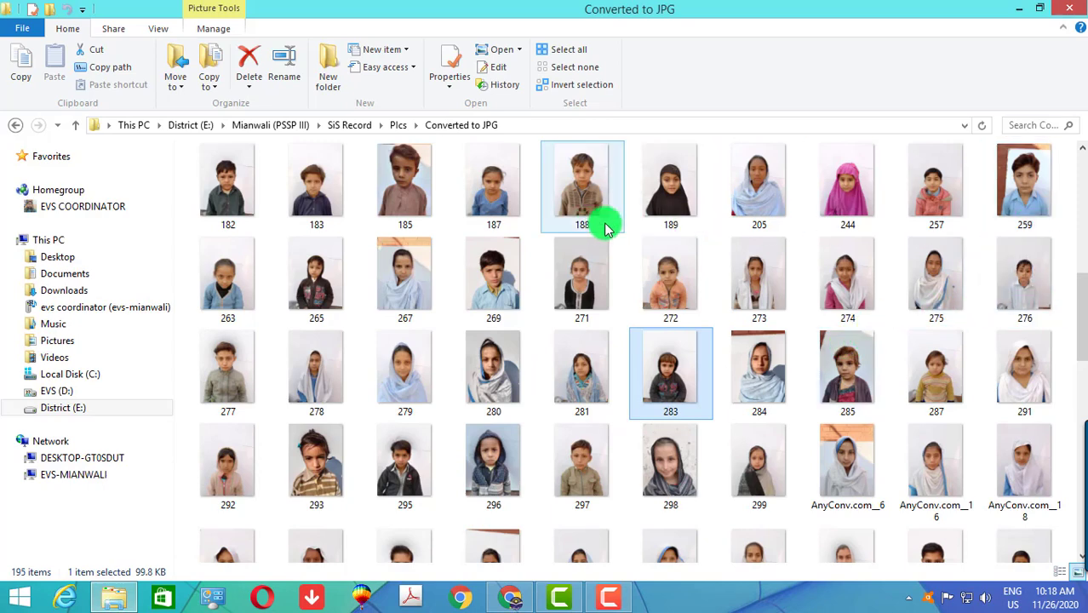
pyautogui.click(654, 223)
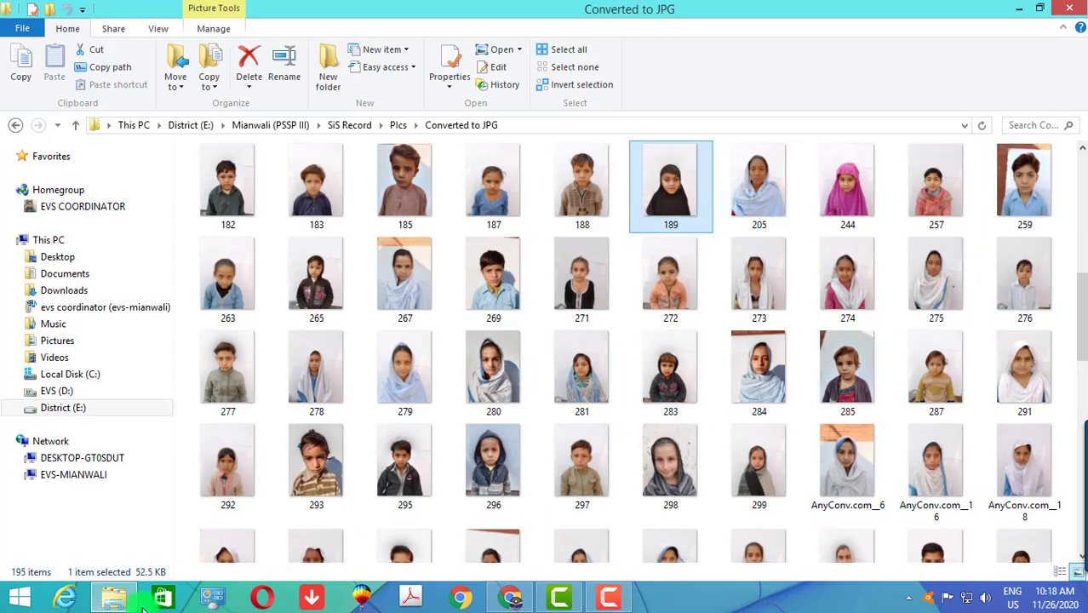
pyautogui.click(114, 597)
# - Search for the student whose registration number matches photo 205 and open that record for updating
pyautogui.click(170, 204)
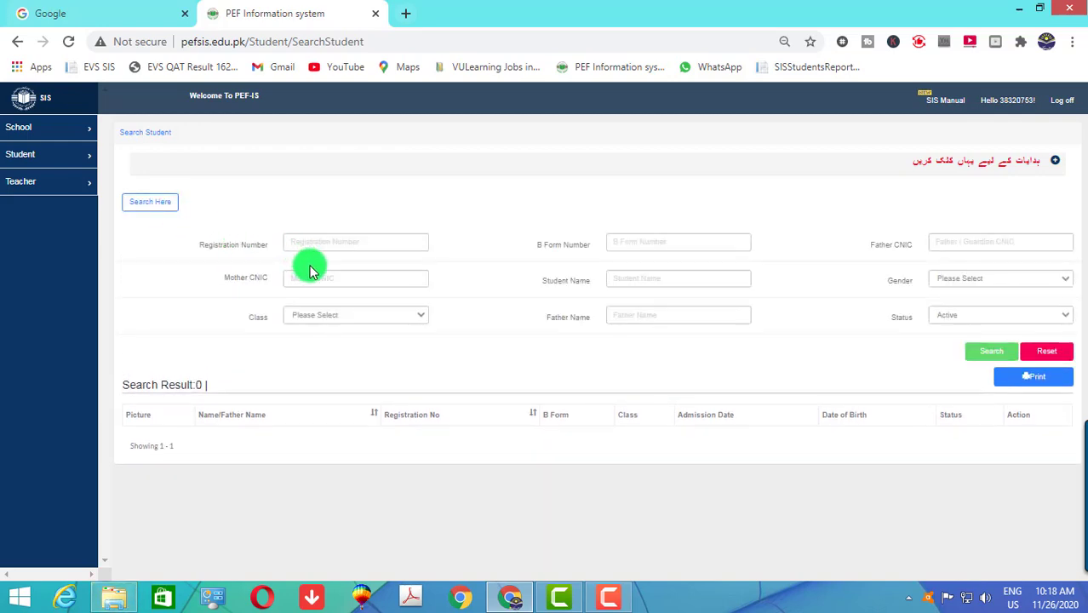
pyautogui.click(320, 279)
pyautogui.click(335, 244)
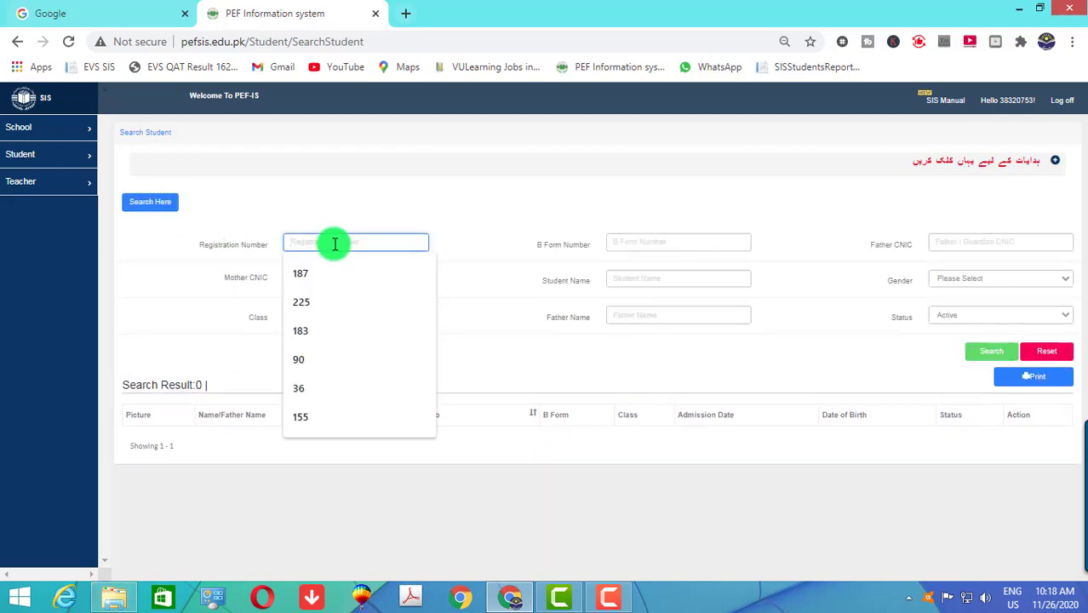
pyautogui.write('205')
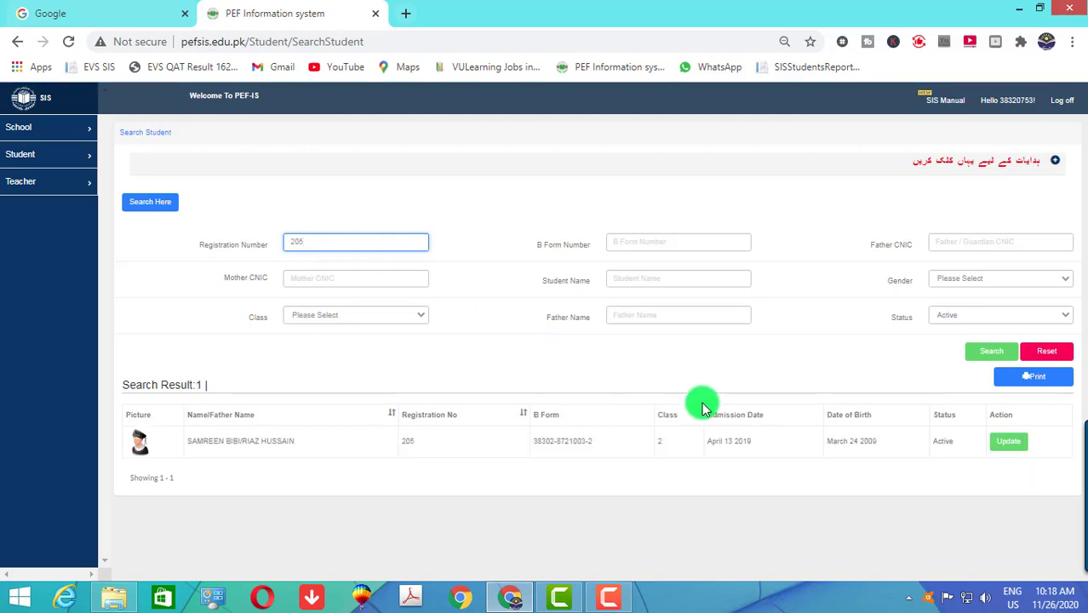
pyautogui.click(1008, 444)
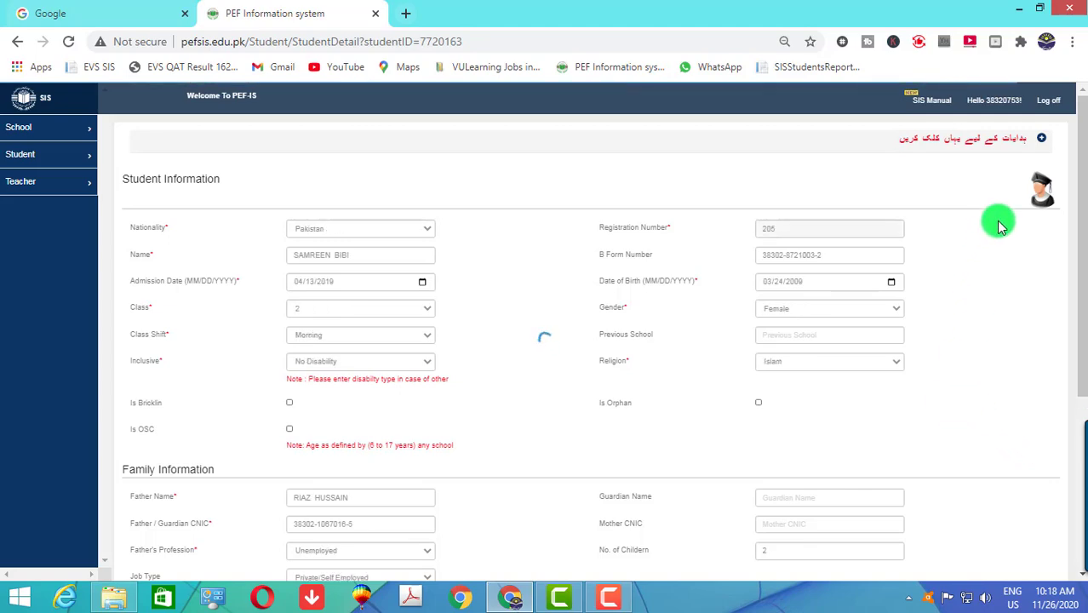
# - Upload 205.jpg from the Converted to JPG folder as the student's photo, with the crop area moved up over the head and shoulders
pyautogui.click(1041, 192)
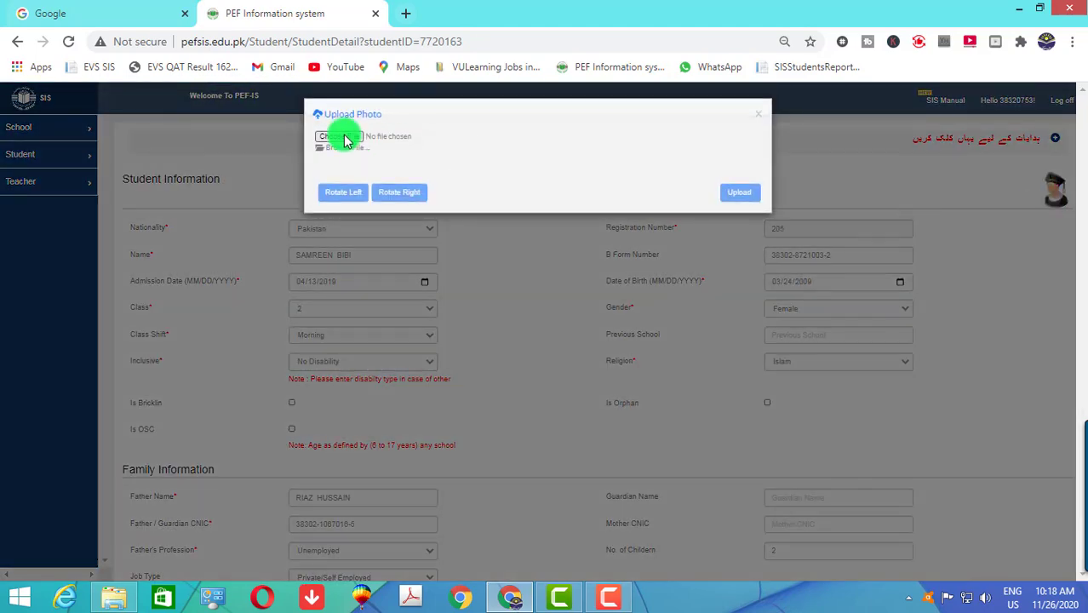
pyautogui.click(345, 141)
pyautogui.click(453, 398)
pyautogui.scroll(-3, 466, 401)
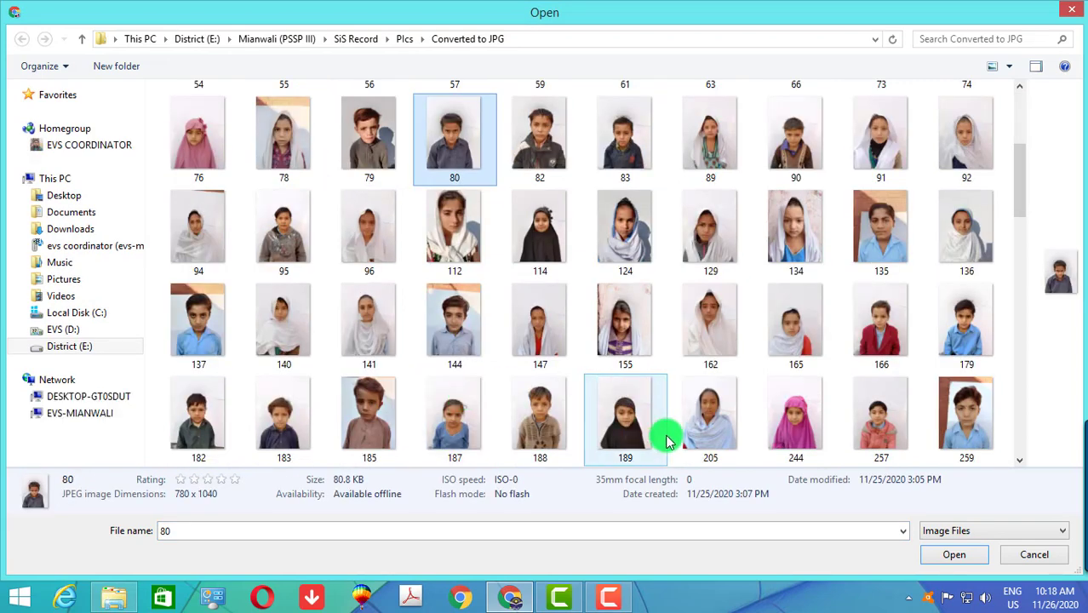
pyautogui.doubleClick(698, 430)
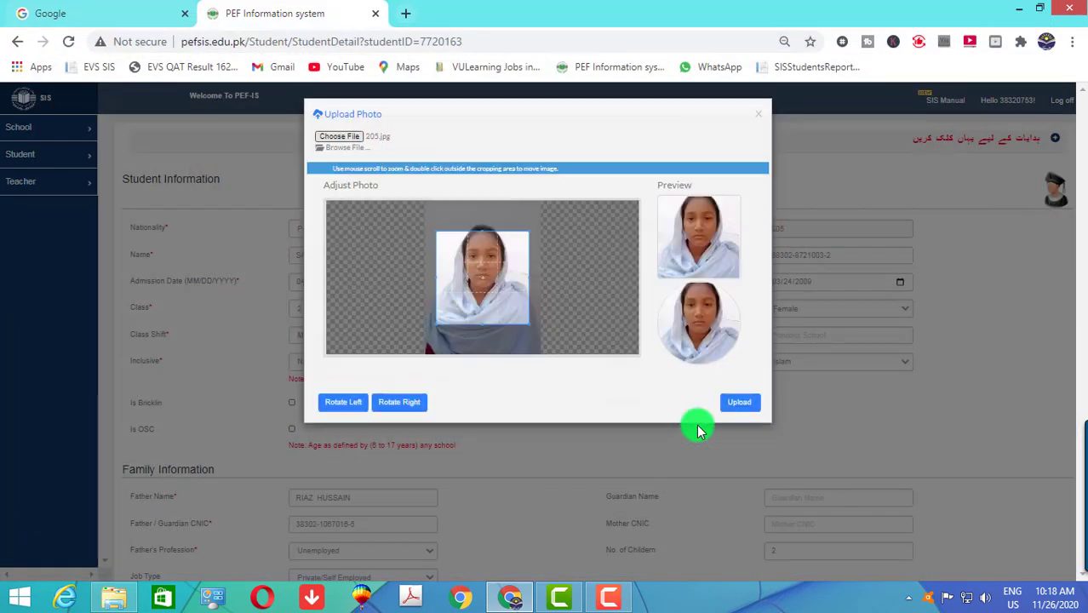
pyautogui.moveTo(505, 328); pyautogui.dragTo(520, 295)
pyautogui.click(743, 402)
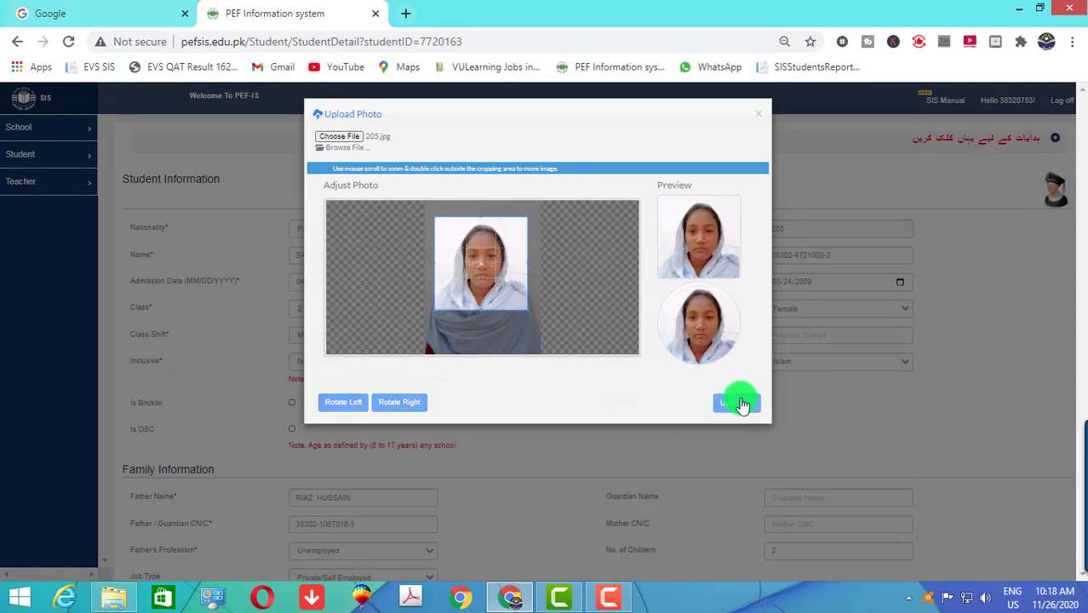
# - Save the student record for photo 205 with the mobile number filled in and the terms accepted, and return to the student search page
pyautogui.scroll(-3, 741, 400)
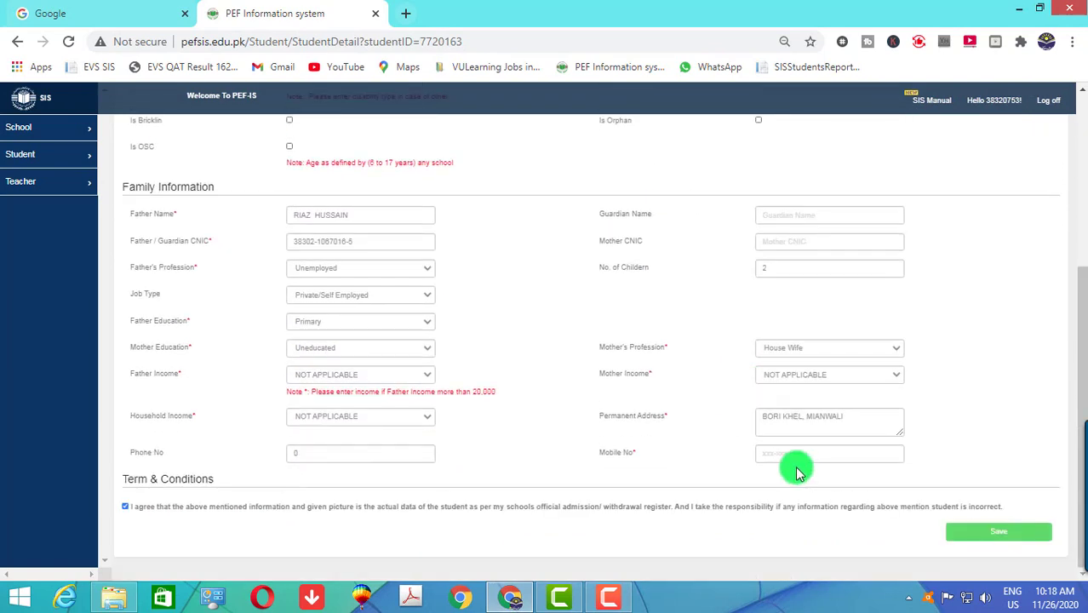
pyautogui.click(1003, 539)
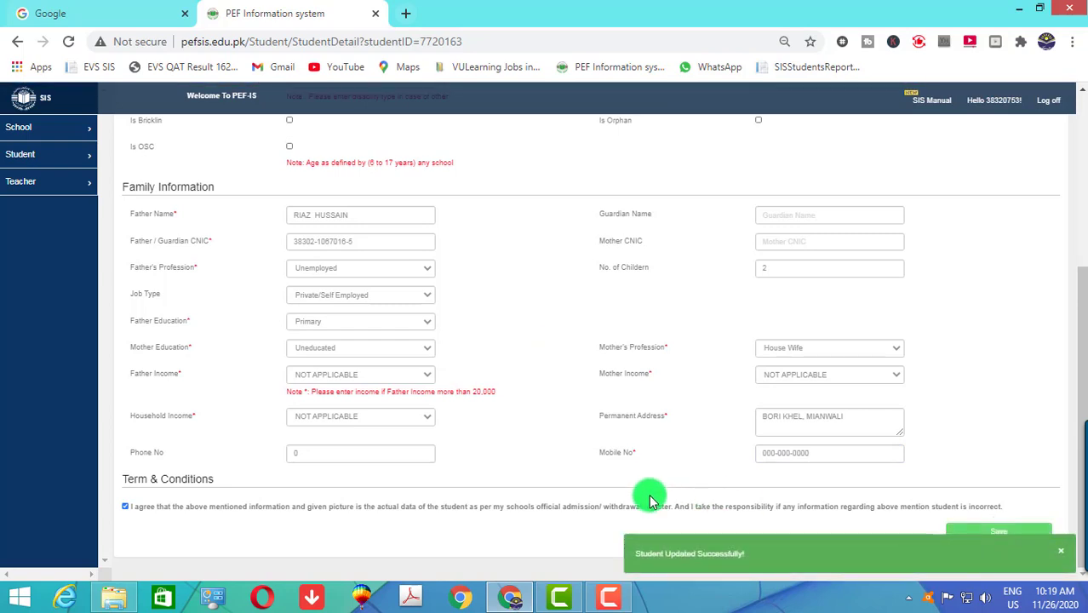
pyautogui.click(114, 596)
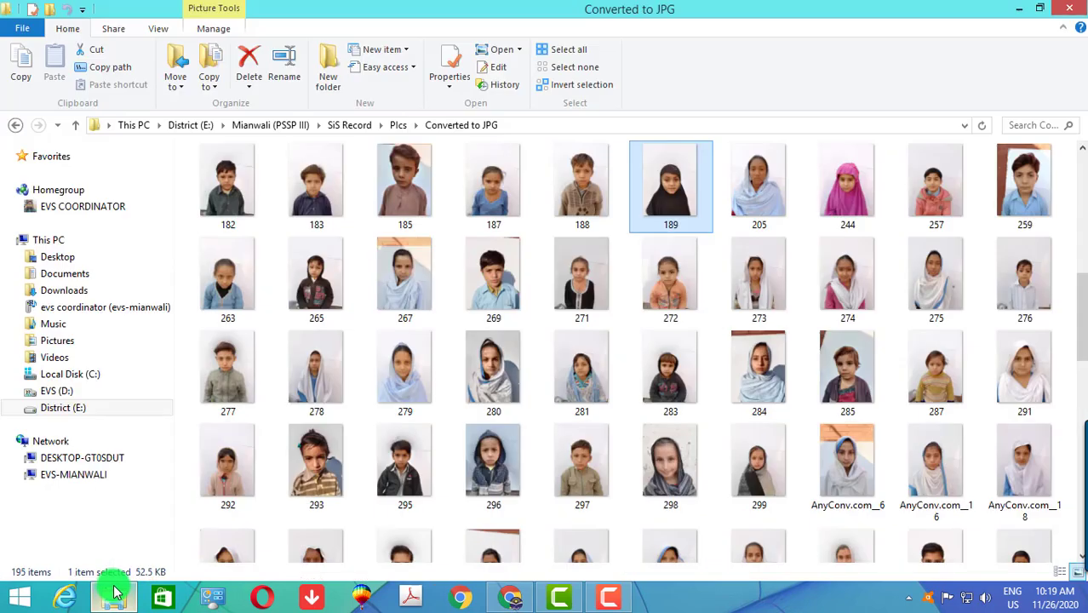
pyautogui.click(115, 594)
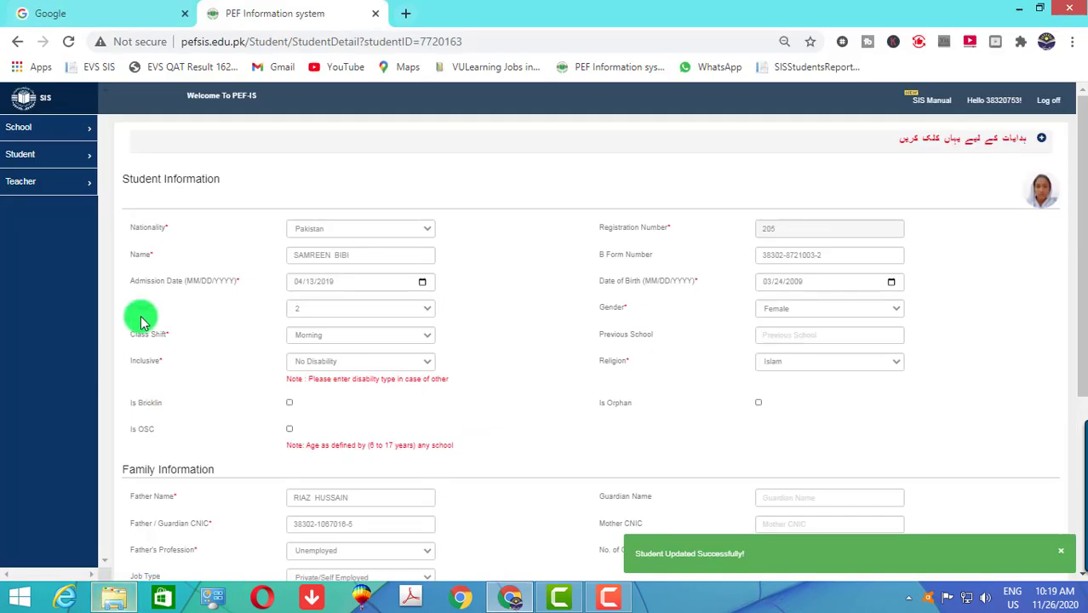
pyautogui.click(38, 164)
pyautogui.click(34, 194)
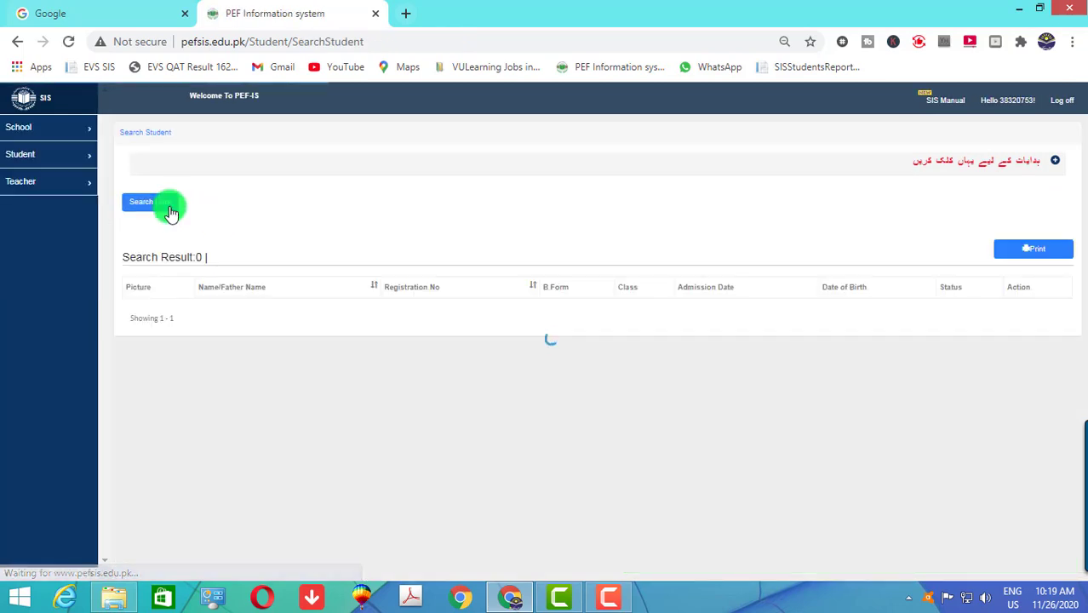
# - Search for the student whose registration number matches photo 244
pyautogui.click(160, 202)
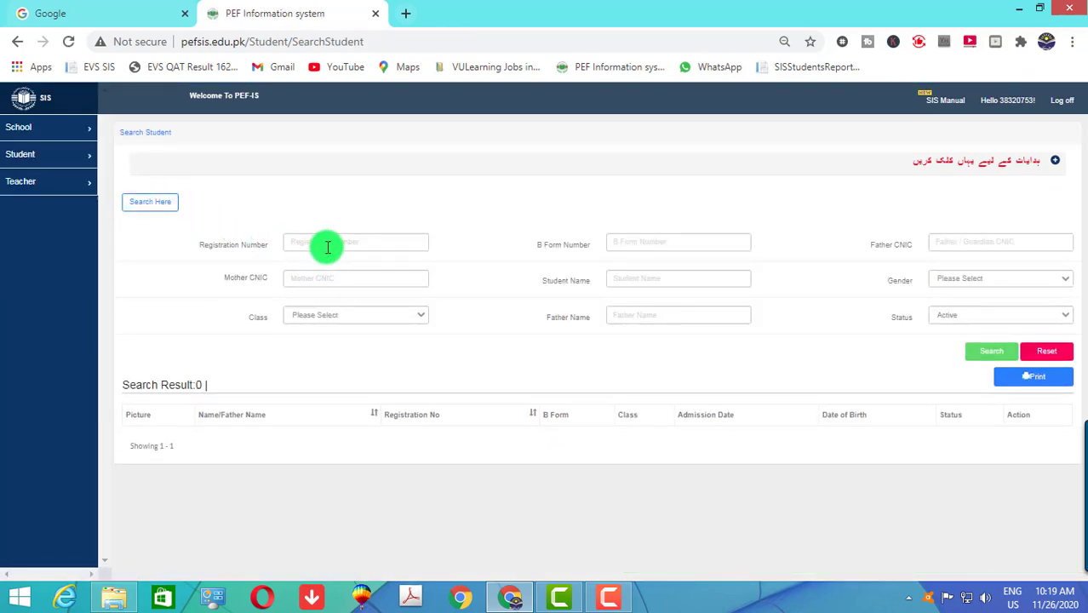
pyautogui.click(328, 245)
pyautogui.write('244')
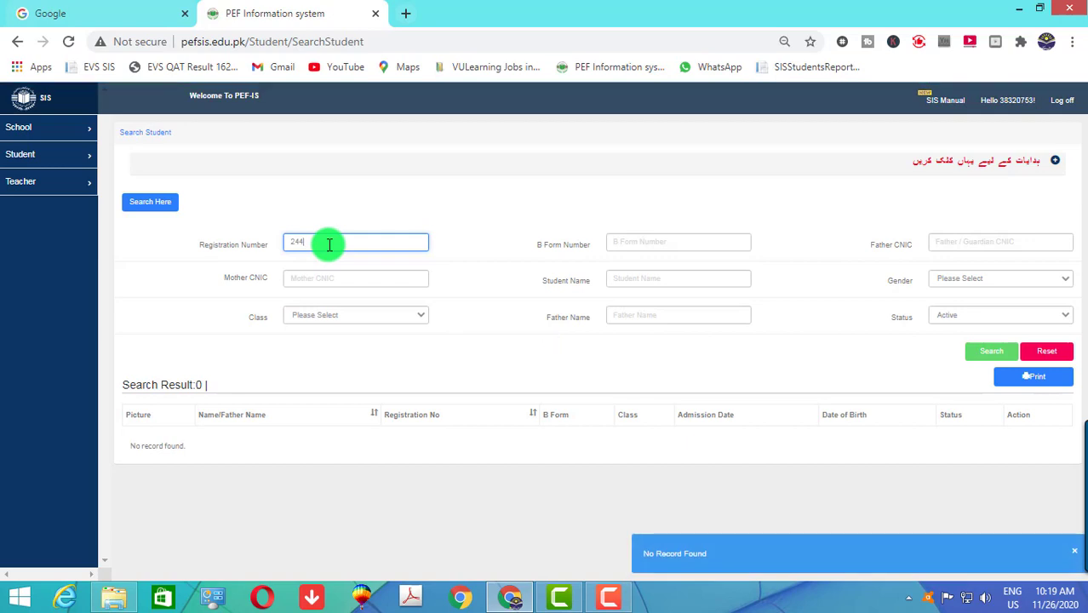
pyautogui.press('Return')
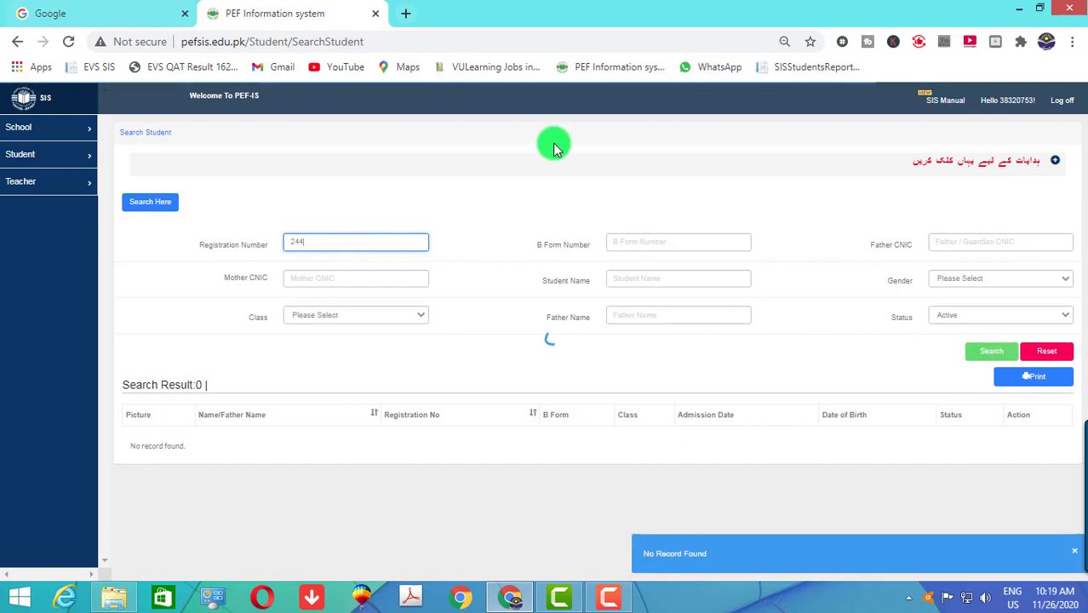
# - Check the photo after 244 in the Converted to JPG folder and open the student record whose registration number matches photo 257 for updating
pyautogui.press('BackSpace')
pyautogui.press('BackSpace')
pyautogui.press('BackSpace')
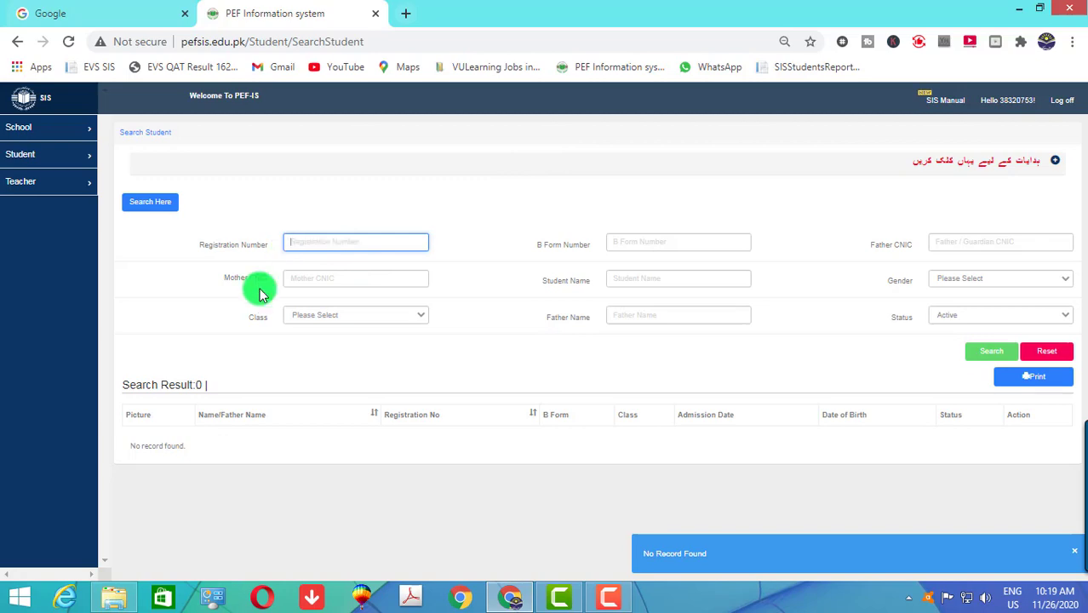
pyautogui.click(116, 598)
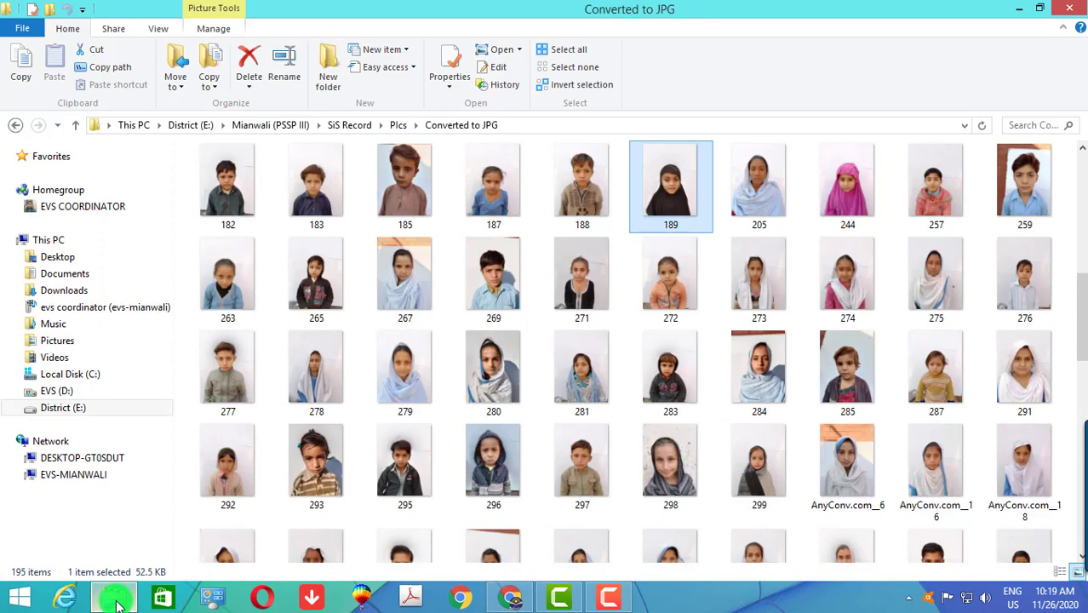
pyautogui.click(118, 601)
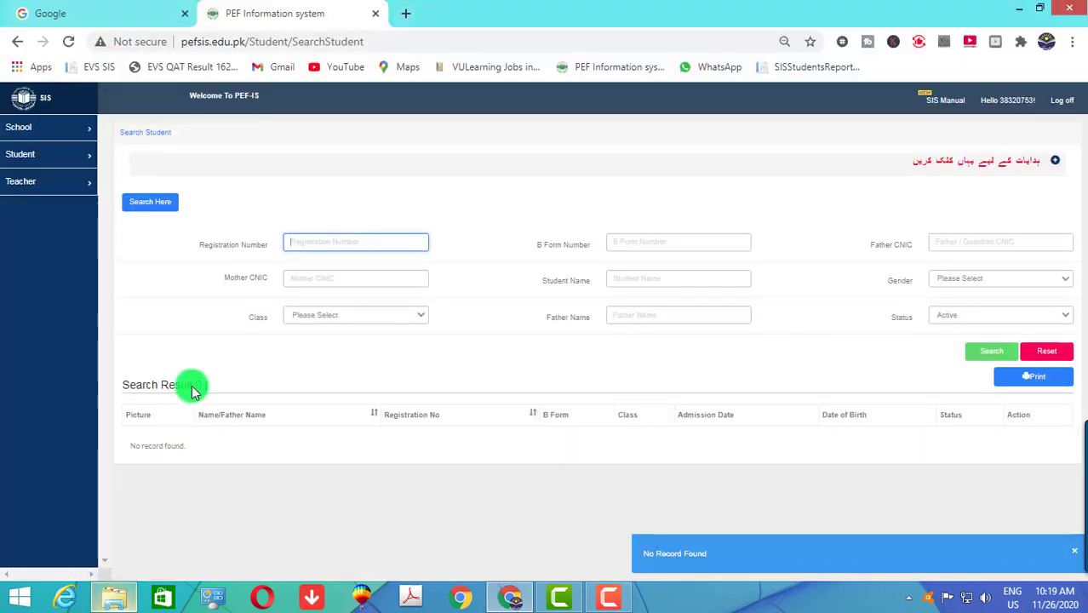
pyautogui.write('257')
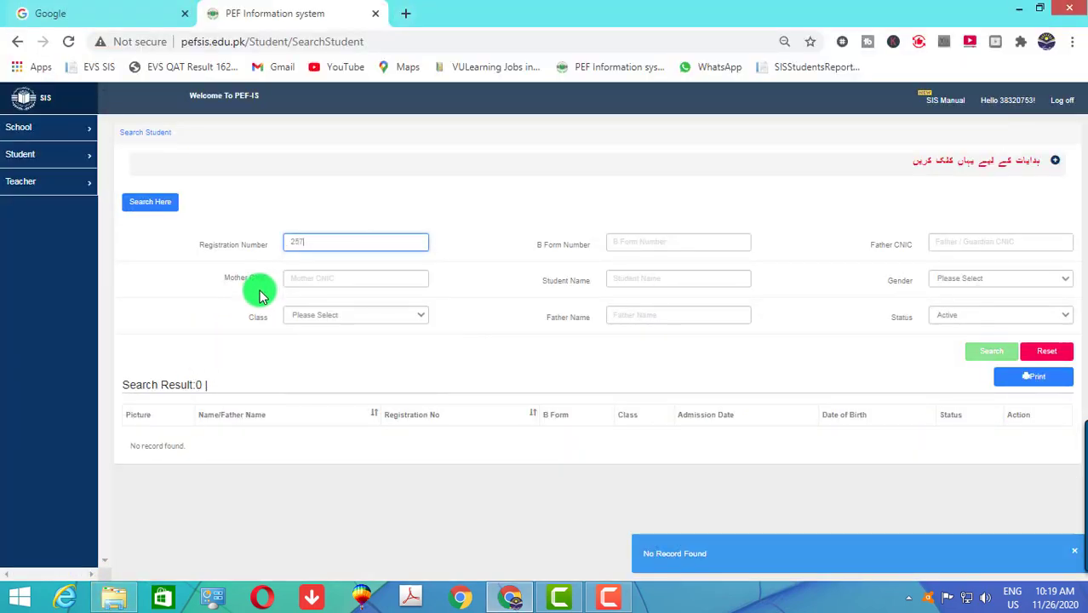
pyautogui.press('Return')
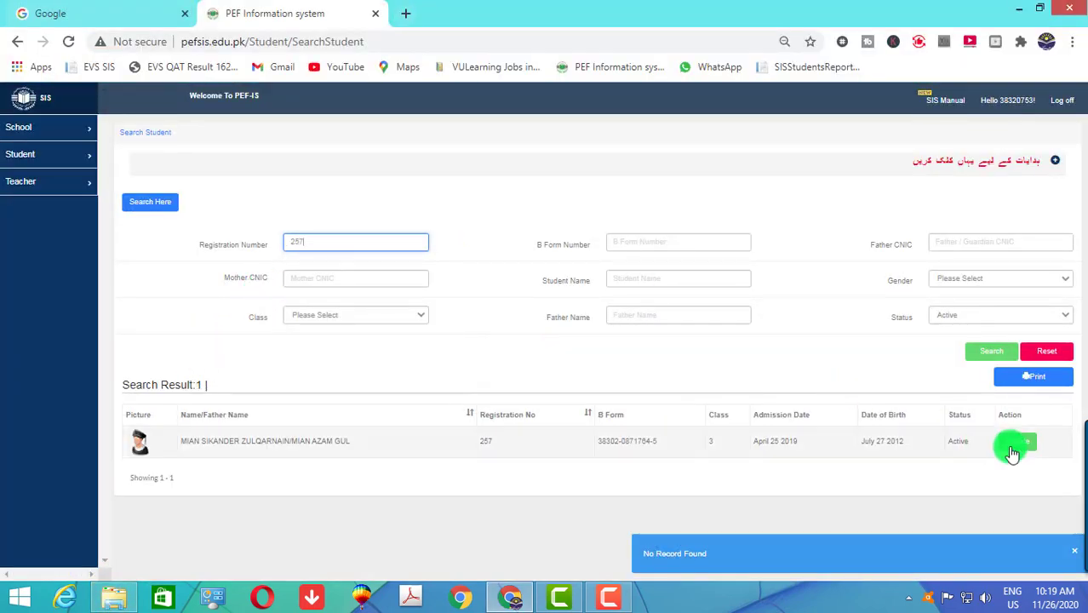
pyautogui.click(1022, 451)
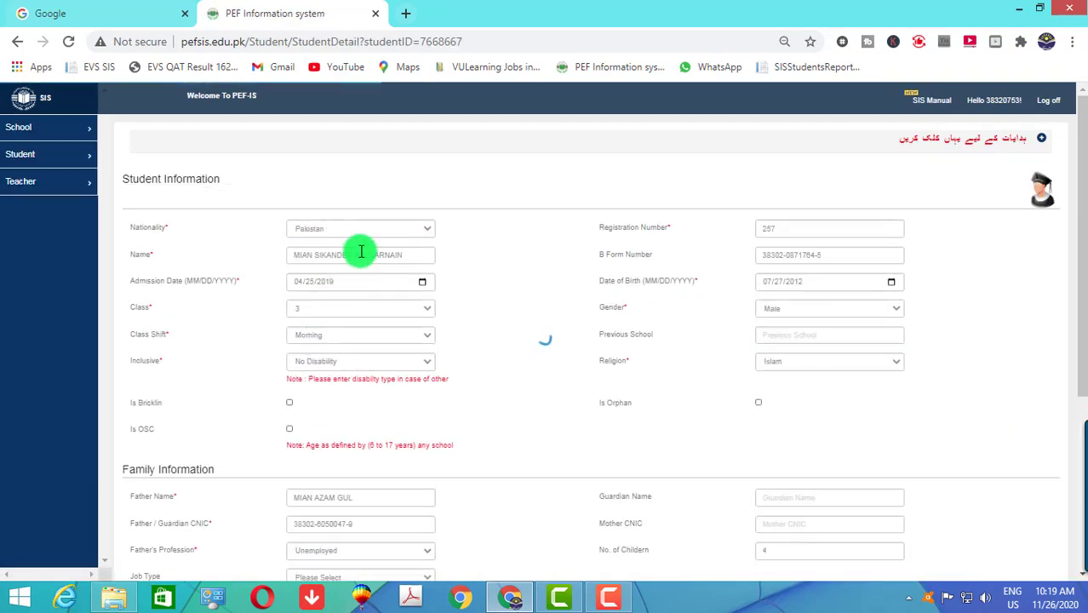
# - Upload 257.jpg from the Converted to JPG folder as the student's photo, zoomed in with the crop area over the head and shoulders
pyautogui.click(1043, 192)
pyautogui.click(348, 138)
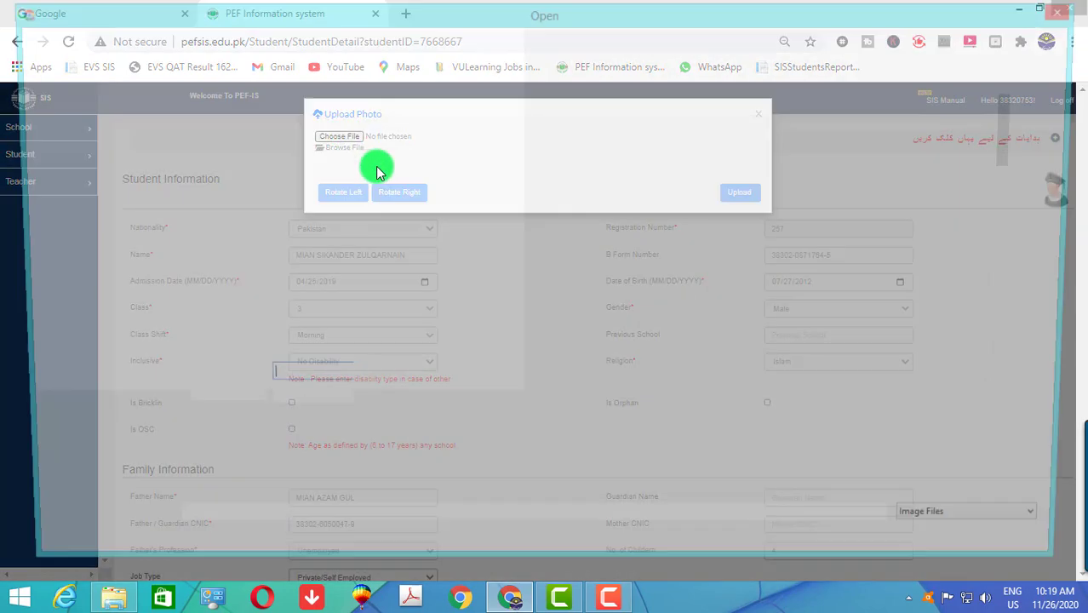
pyautogui.click(632, 414)
pyautogui.scroll(-3, 632, 414)
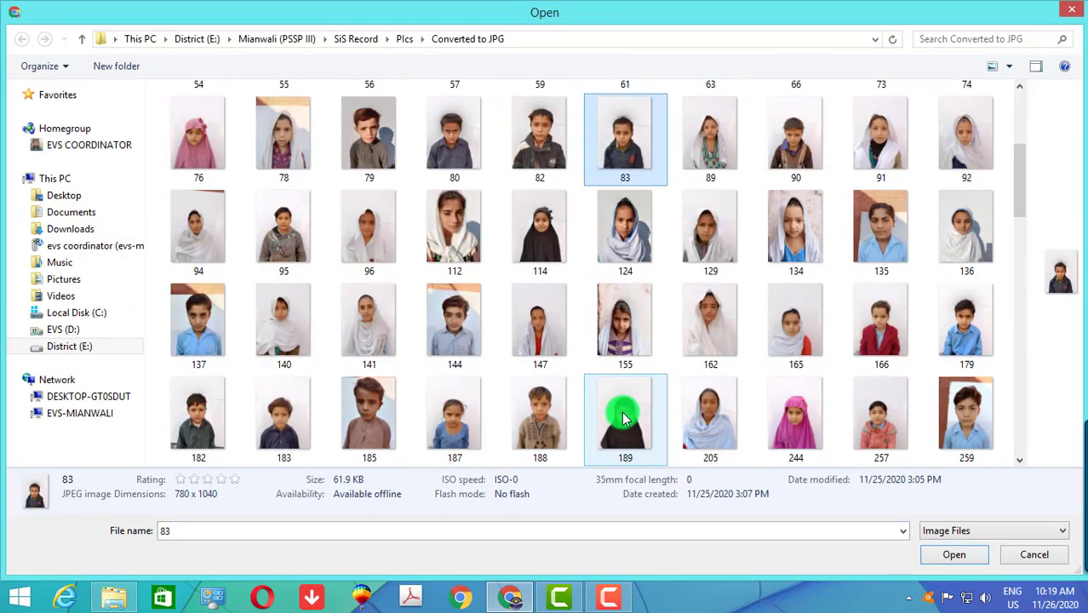
pyautogui.scroll(-3, 716, 407)
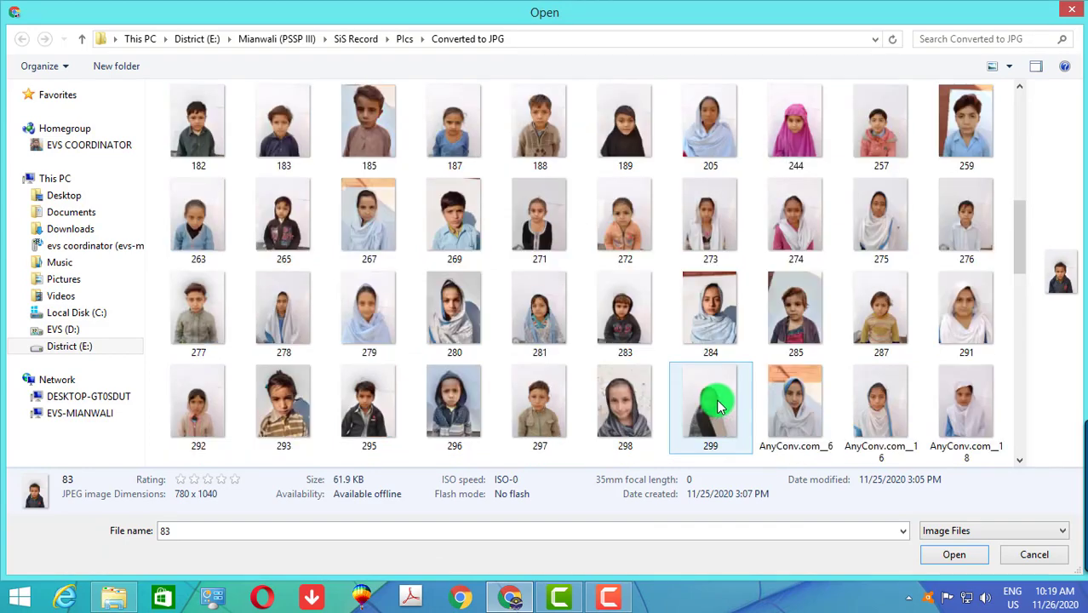
pyautogui.doubleClick(883, 143)
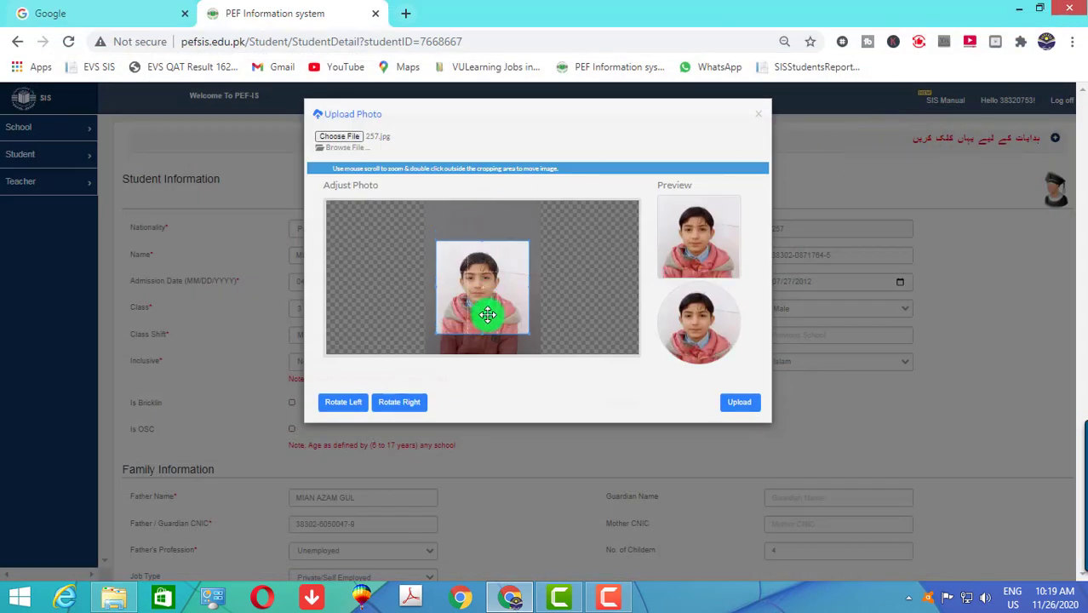
pyautogui.scroll(3, 487, 315)
pyautogui.moveTo(487, 315); pyautogui.dragTo(483, 298)
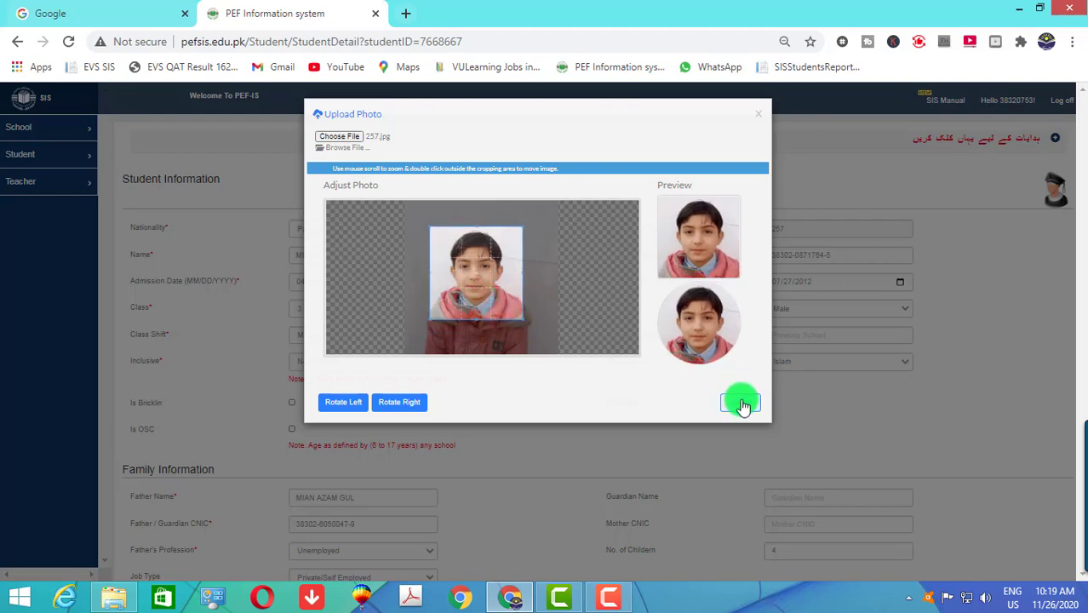
pyautogui.click(741, 405)
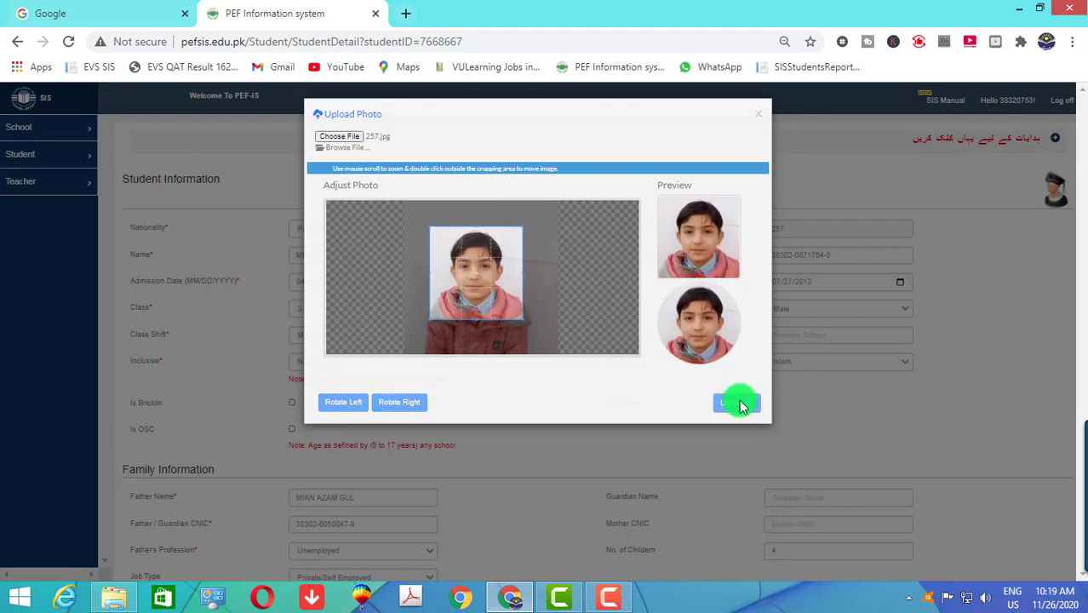
# - Save the student record for photo 257 with the mobile number filled in and the terms accepted, and reopen the student search form
pyautogui.scroll(-4, 732, 413)
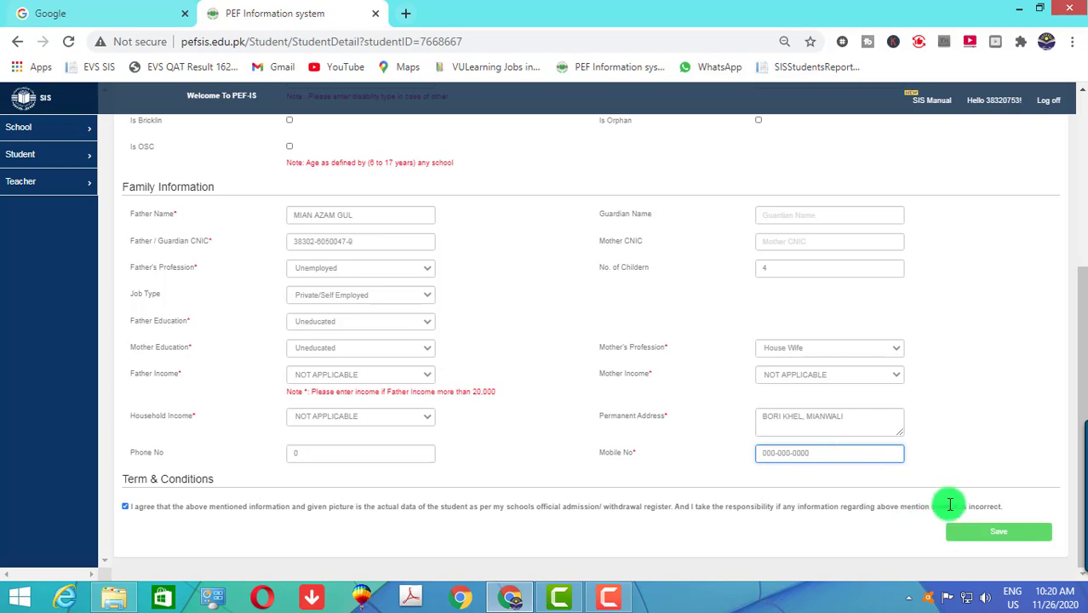
pyautogui.click(977, 536)
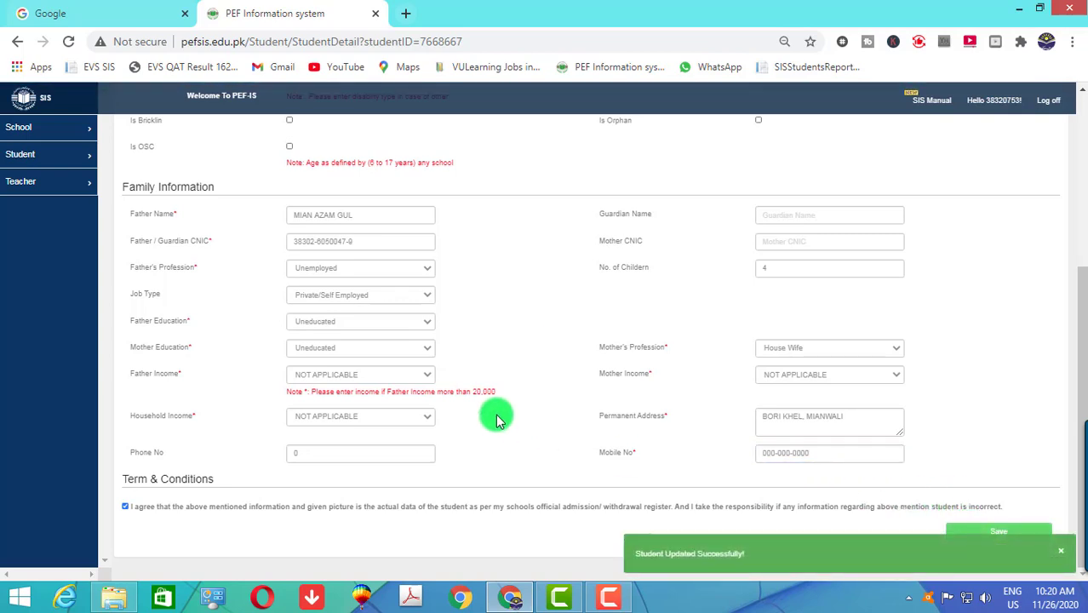
pyautogui.scroll(3, 494, 425)
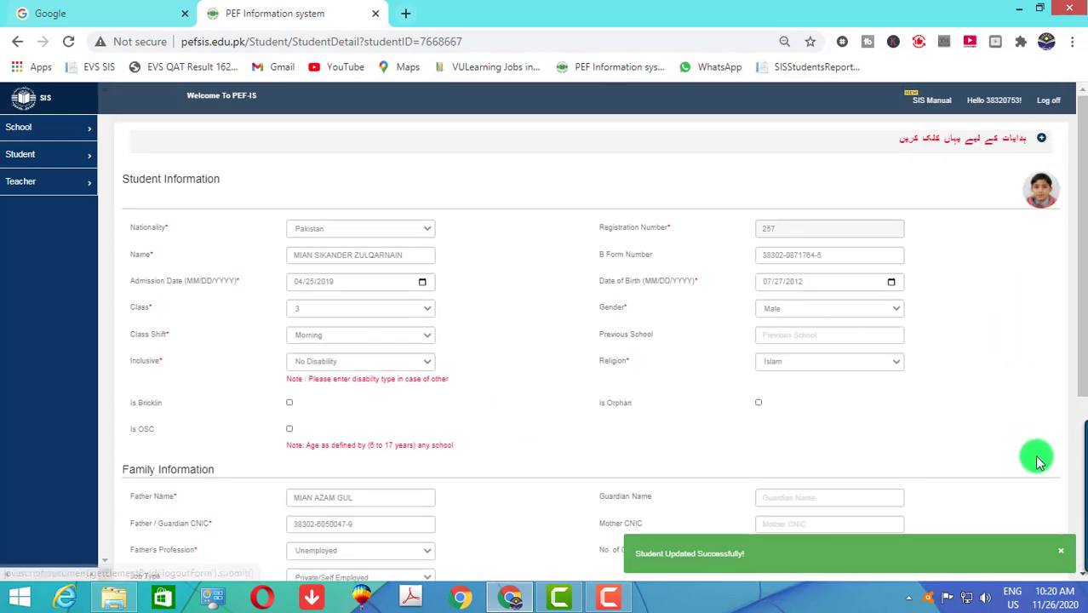
pyautogui.click(1064, 555)
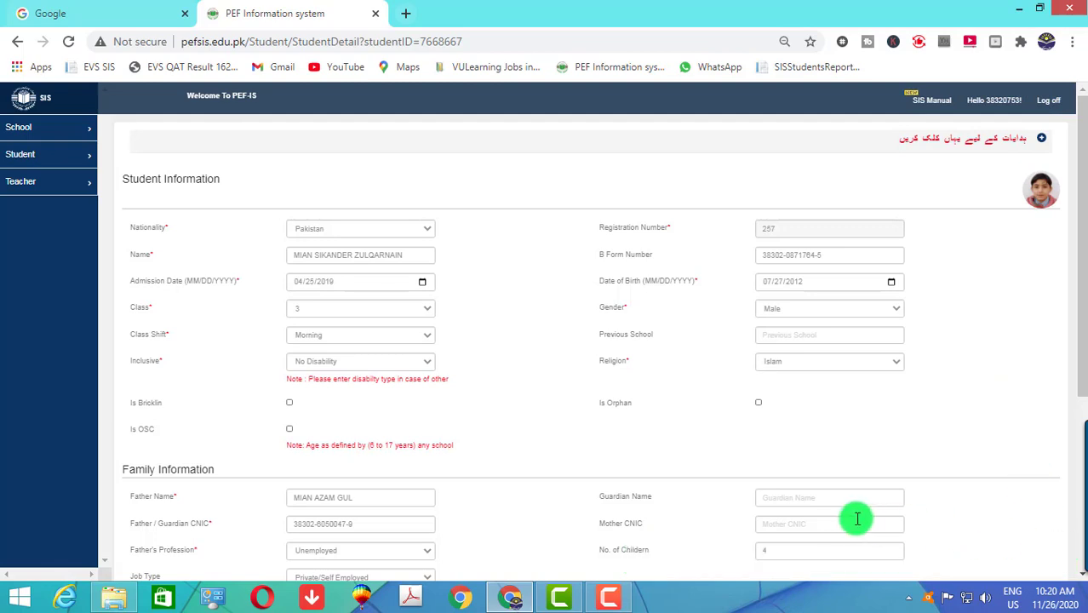
pyautogui.click(34, 158)
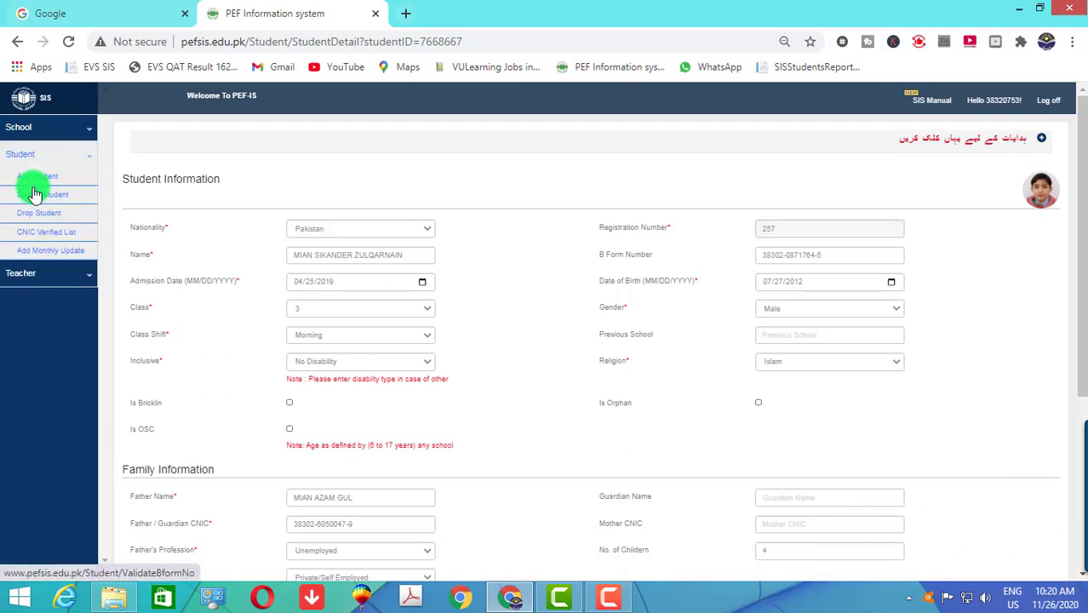
pyautogui.click(34, 198)
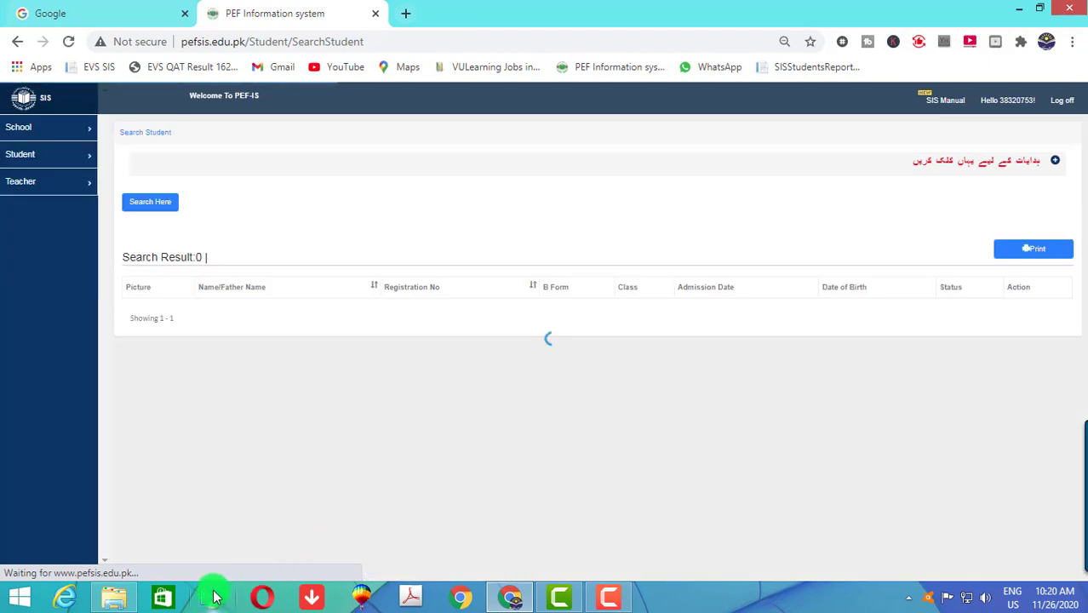
pyautogui.click(164, 213)
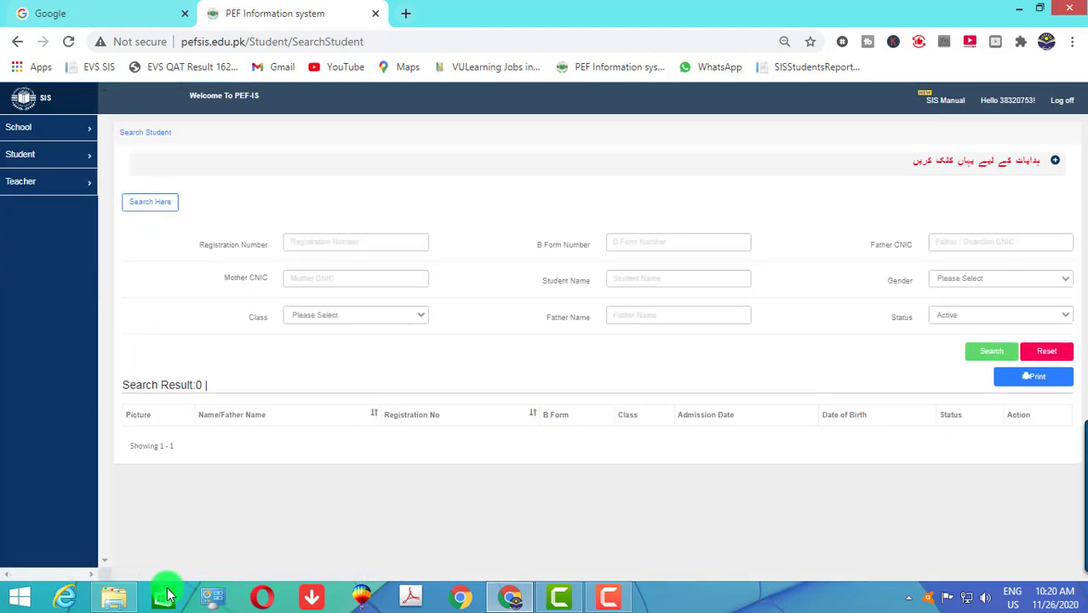
# - Check which photo follows 257 in the Converted to JPG folder and search for the student whose registration number matches photo 259
pyautogui.click(117, 599)
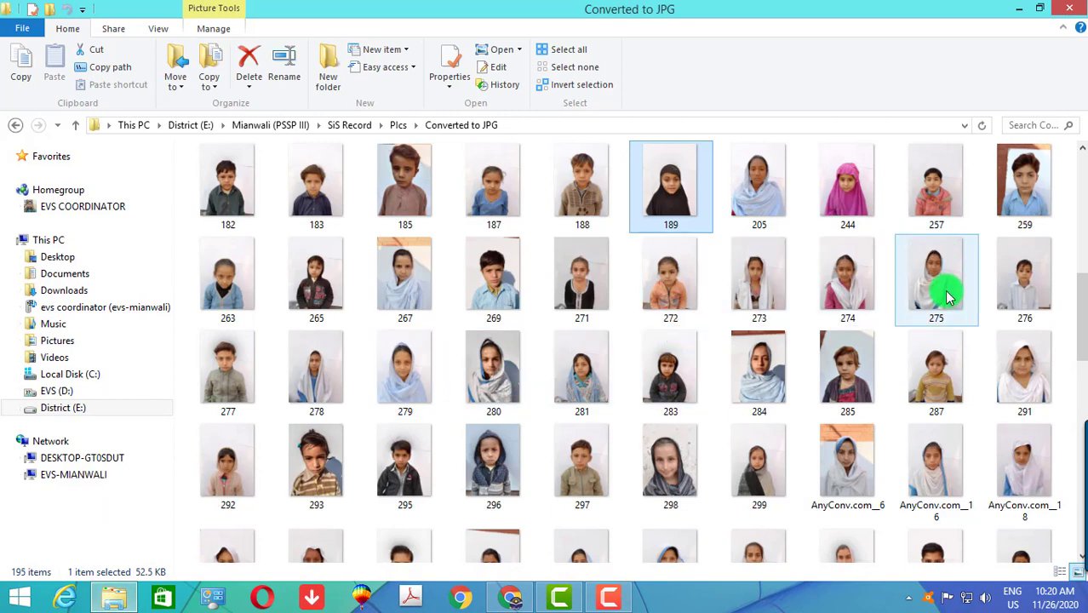
pyautogui.click(941, 217)
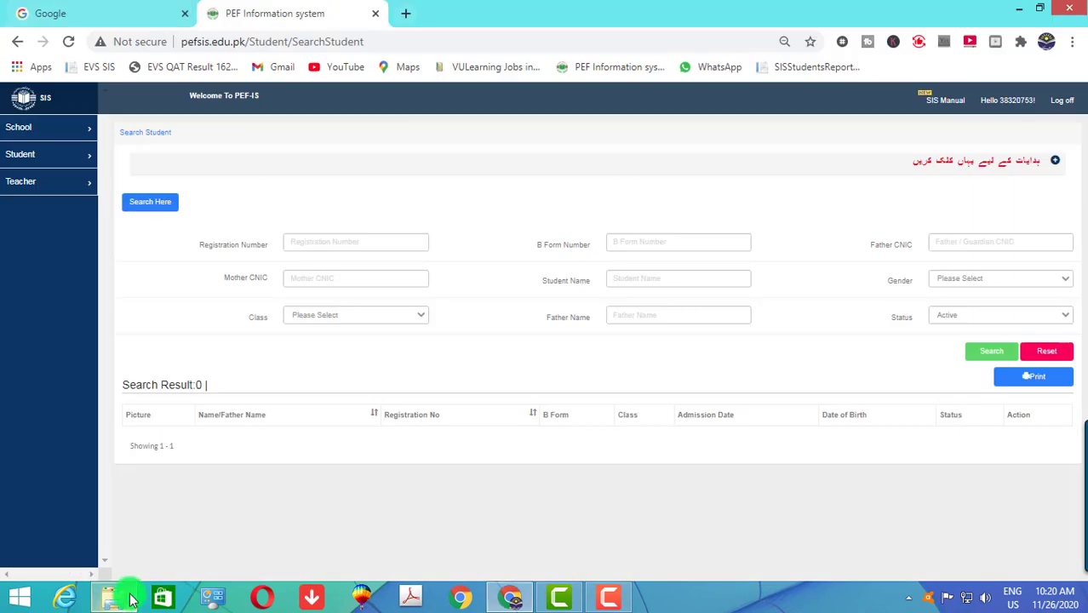
pyautogui.click(115, 597)
pyautogui.click(378, 242)
pyautogui.write('259')
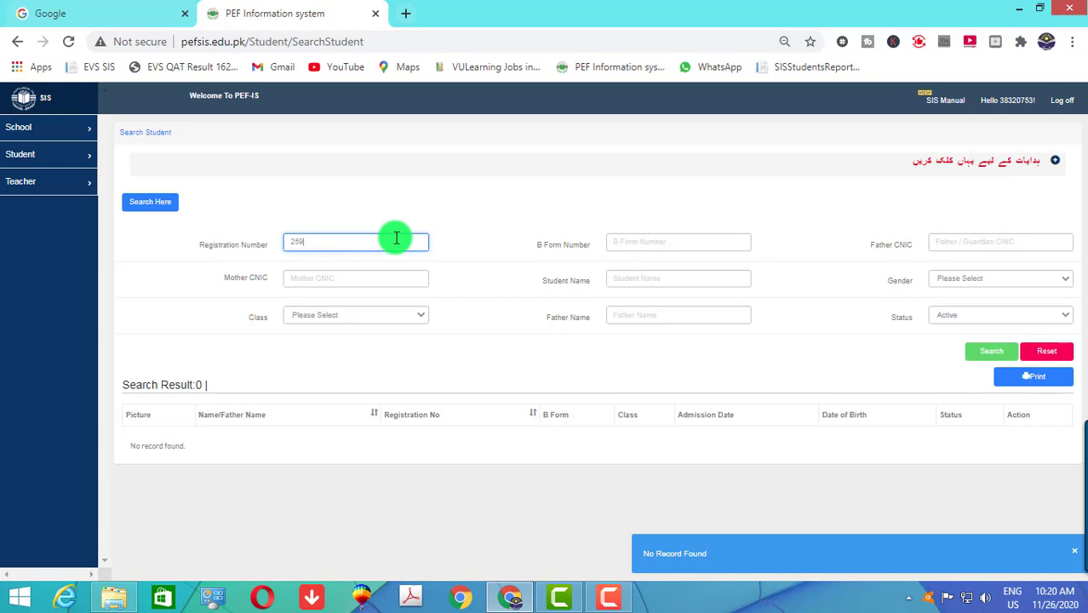
# - Repeat the search with a leading zero added to the registration number and open the matching student record for updating
pyautogui.press('BackSpace')
pyautogui.press('BackSpace')
pyautogui.press('BackSpace')
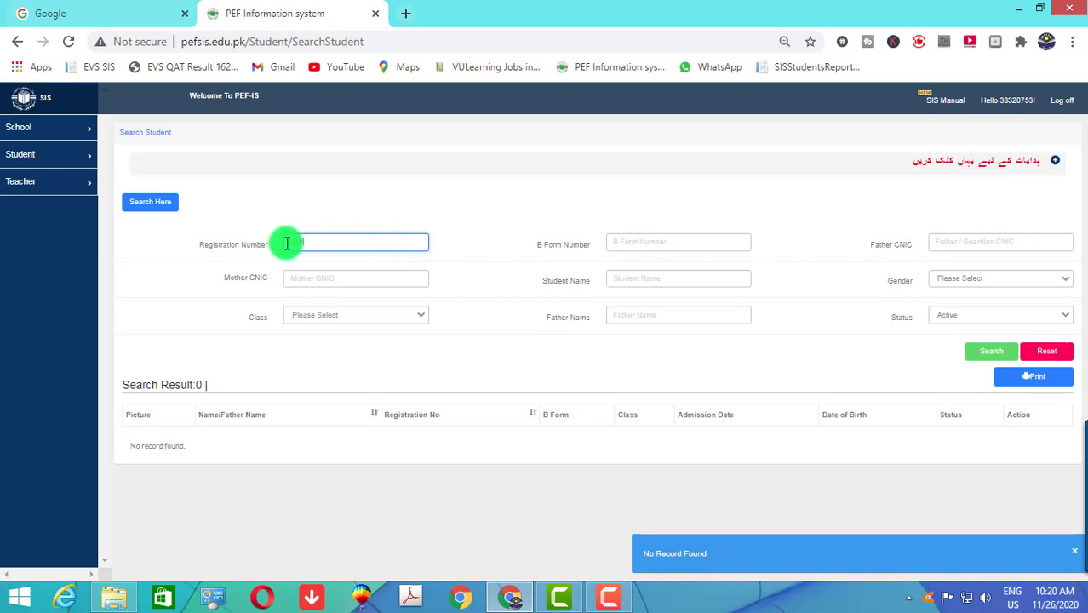
pyautogui.press('Return')
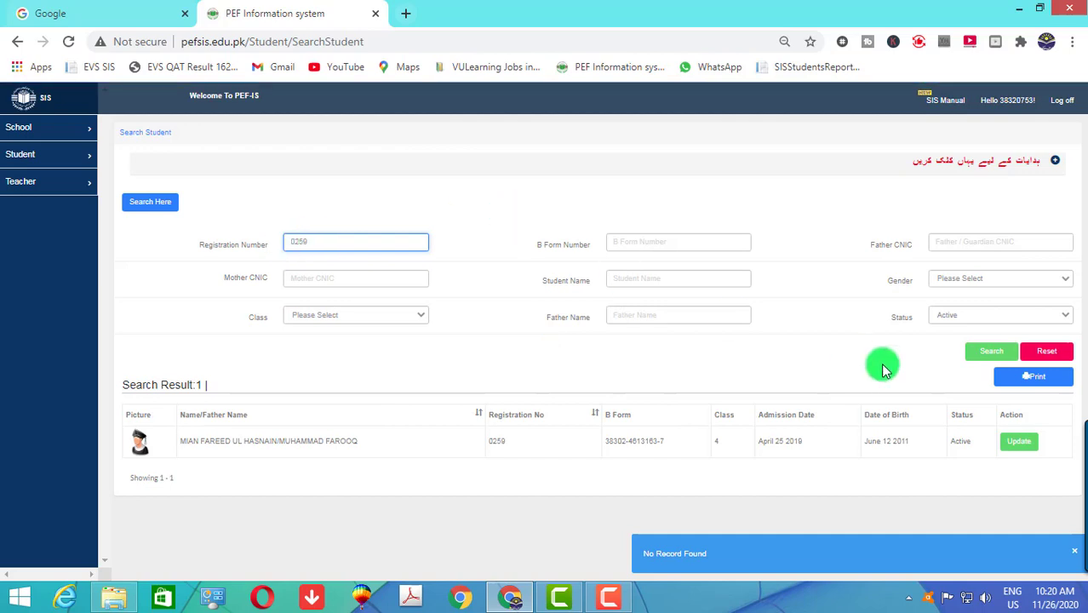
pyautogui.click(1026, 443)
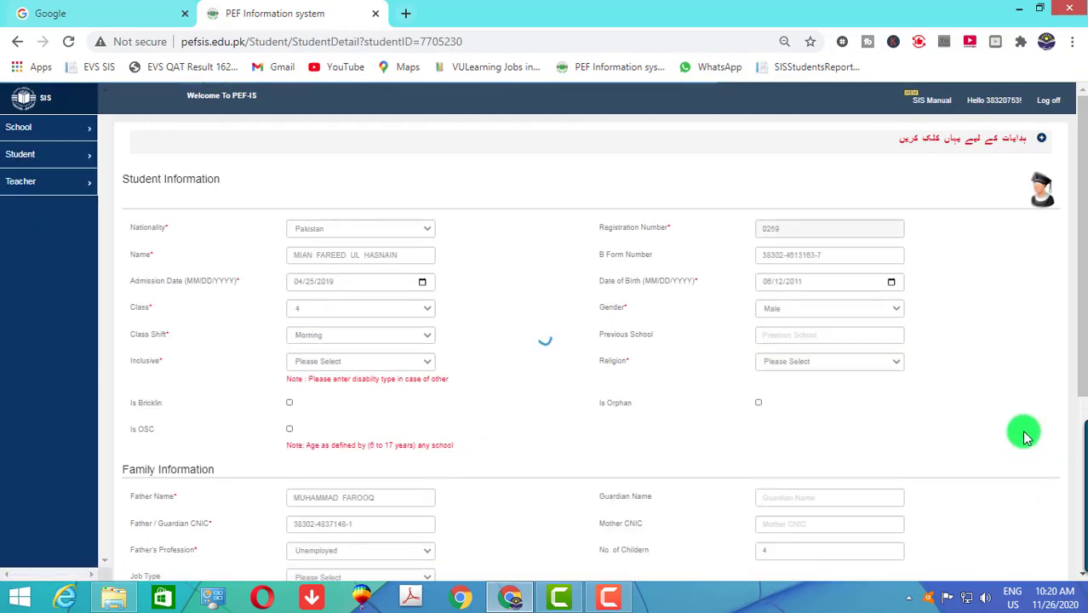
# - Choose 259.jpg from the Converted to JPG folder as the student's photo
pyautogui.click(1038, 196)
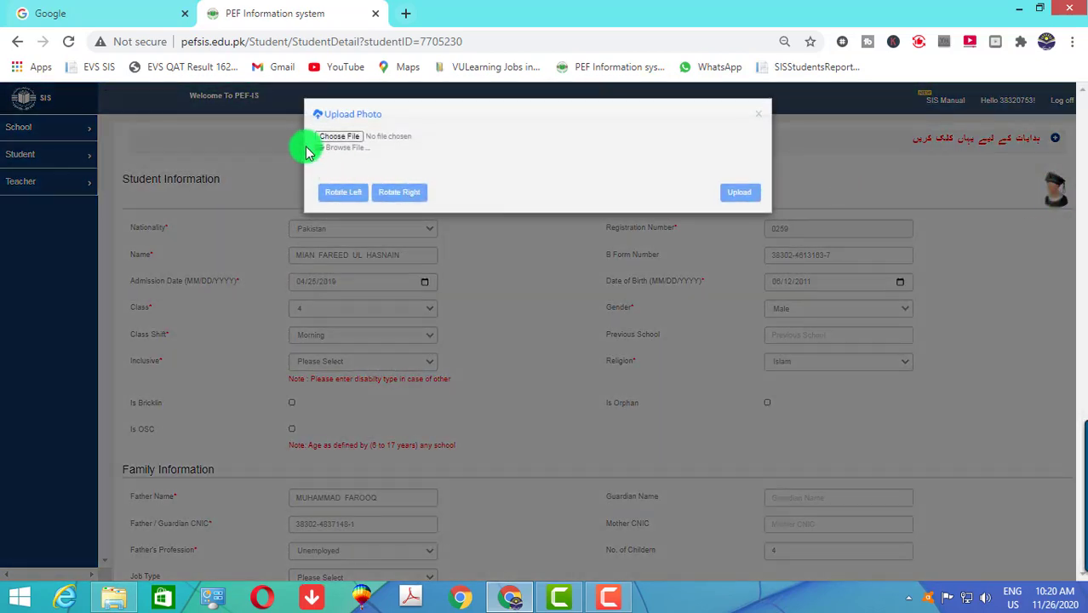
pyautogui.click(349, 142)
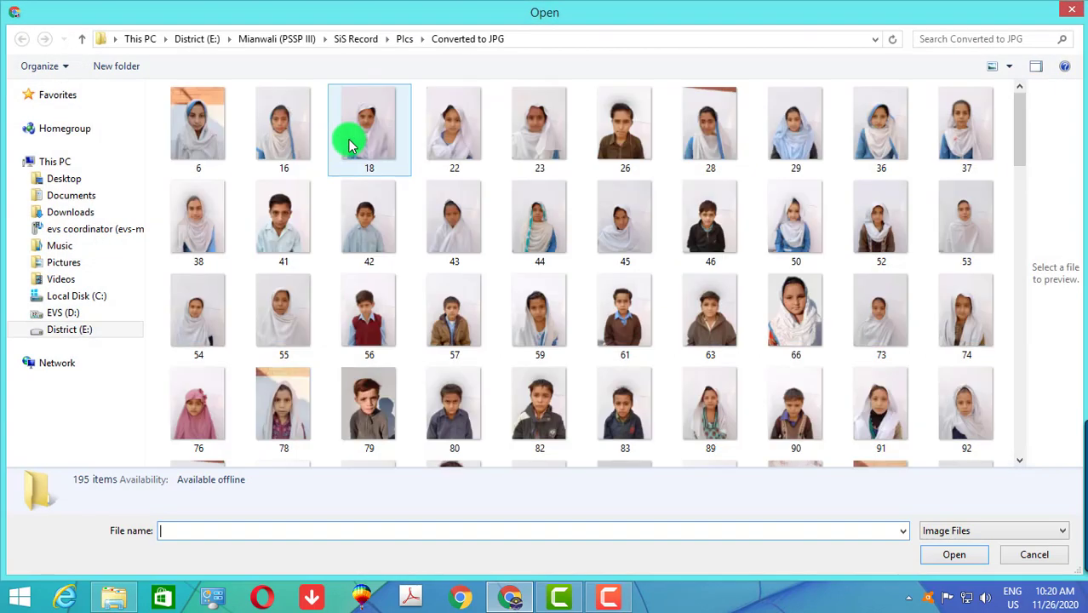
pyautogui.click(647, 419)
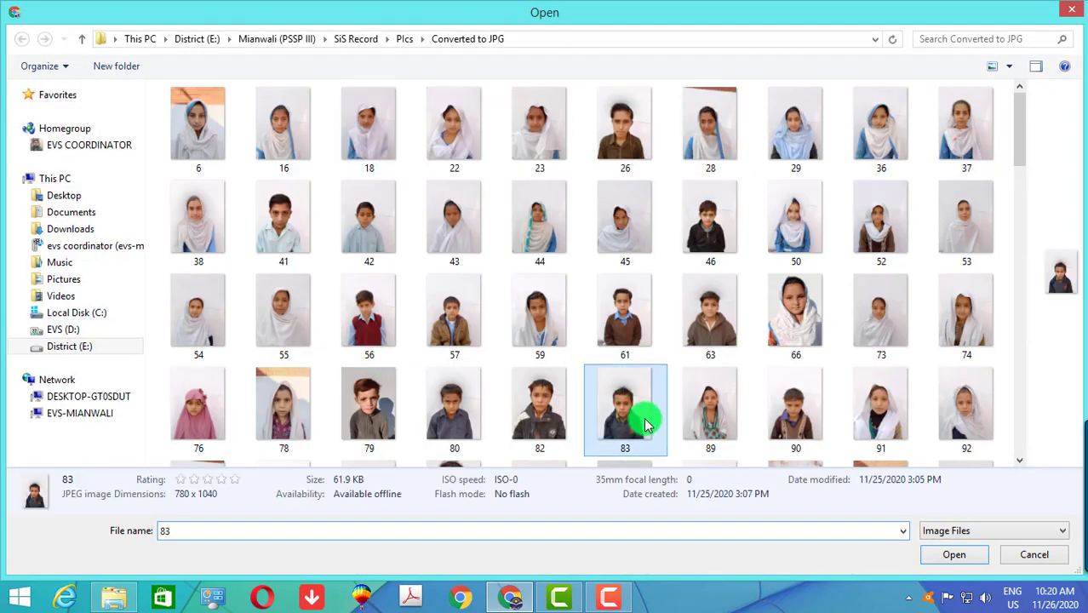
pyautogui.click(711, 383)
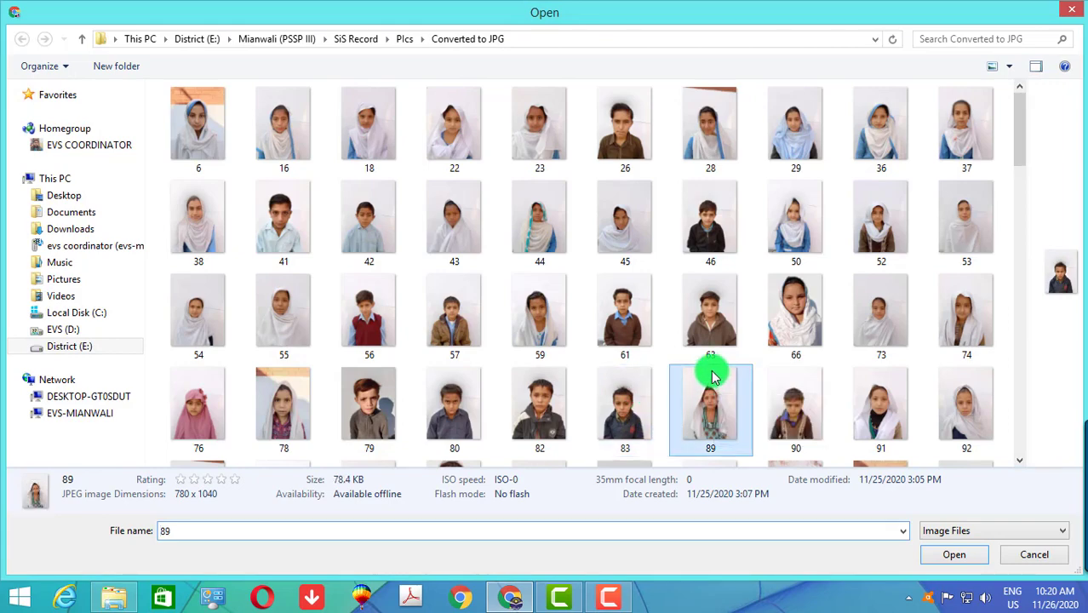
pyautogui.scroll(-5, 709, 375)
pyautogui.doubleClick(966, 145)
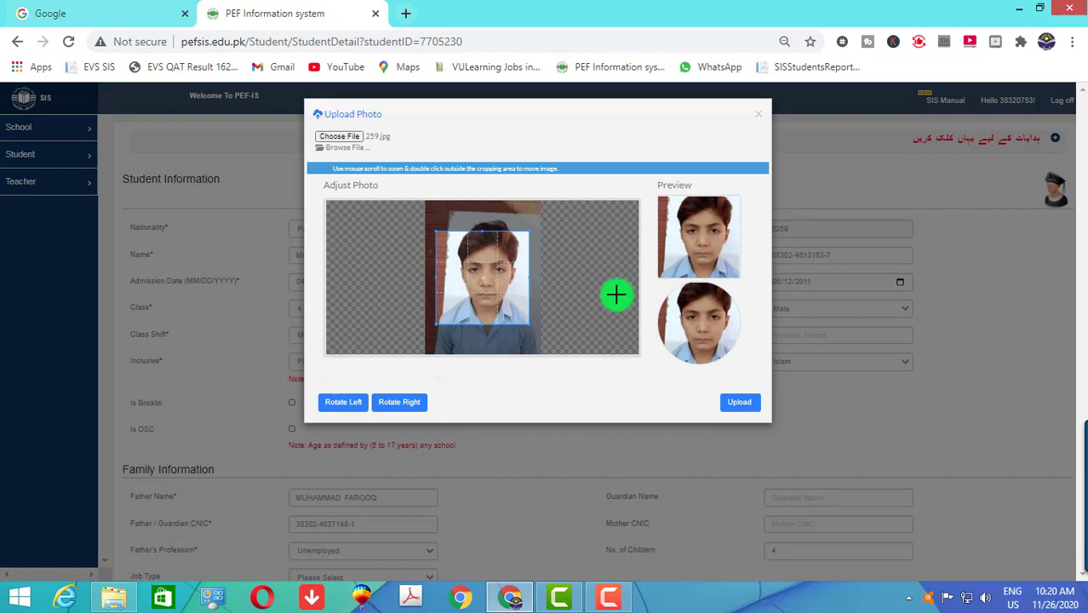
# - Zoom in on photo 259, fit the crop area over the head and shoulders without the brick edge, and upload it
pyautogui.moveTo(615, 295); pyautogui.dragTo(549, 348)
pyautogui.scroll(1, 503, 296)
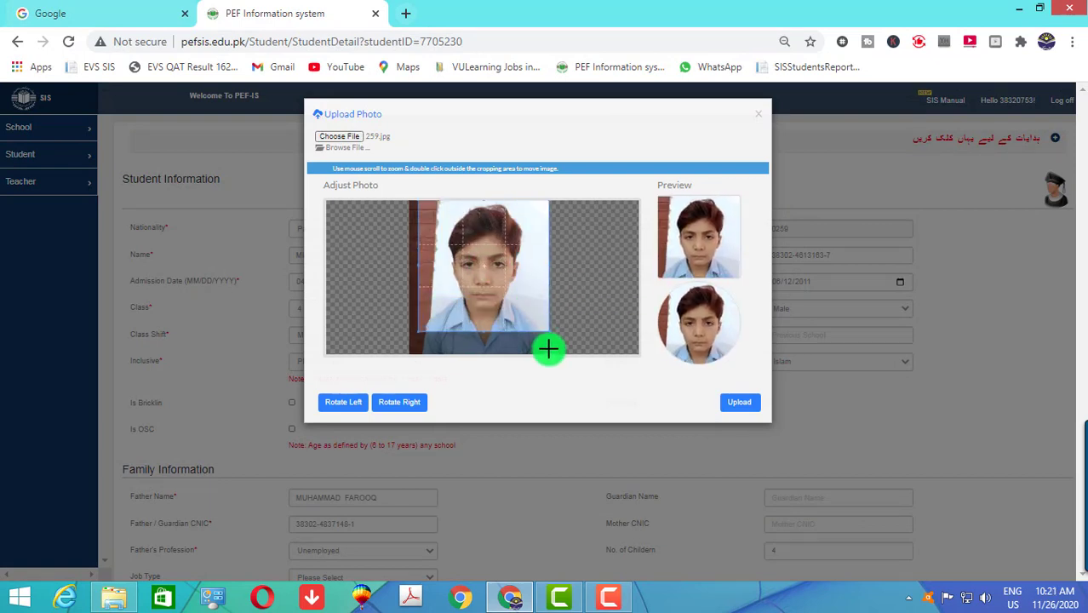
pyautogui.click(739, 407)
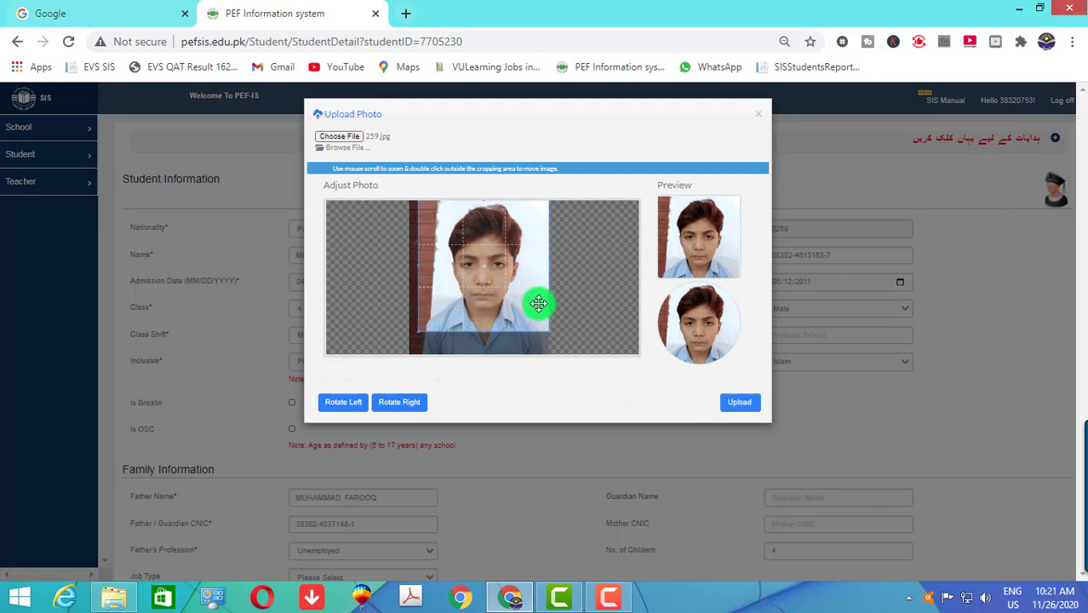
pyautogui.moveTo(537, 301)
pyautogui.mouseDown()
pyautogui.moveTo(549, 302)
pyautogui.moveTo(566, 331)
pyautogui.moveTo(534, 301)
pyautogui.mouseUp()
pyautogui.click(735, 402)
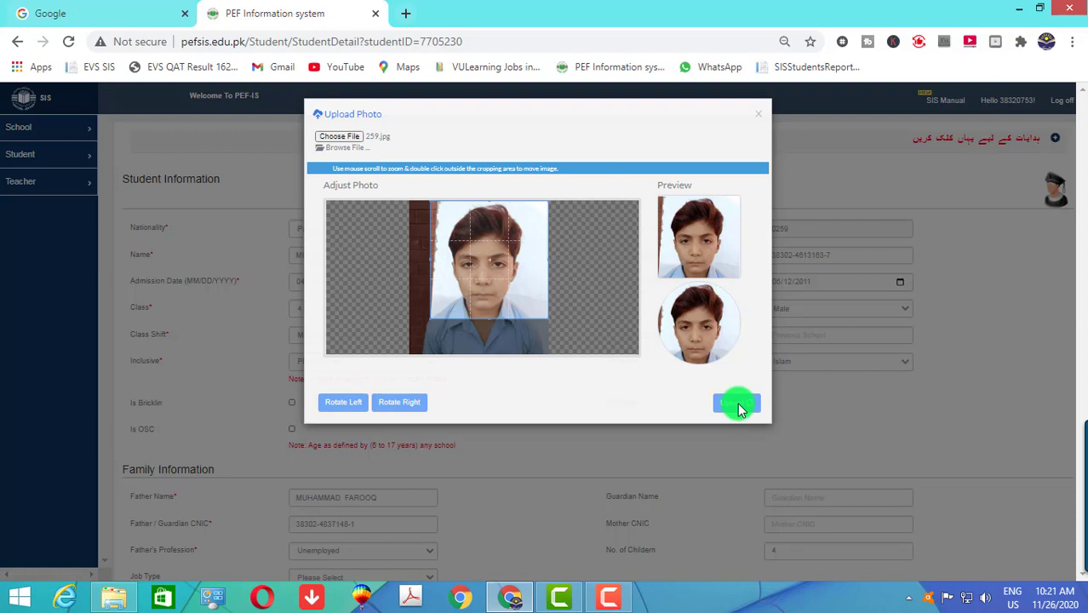
# - Save the student record for photo 259 with the terms accepted
pyautogui.scroll(-5, 737, 402)
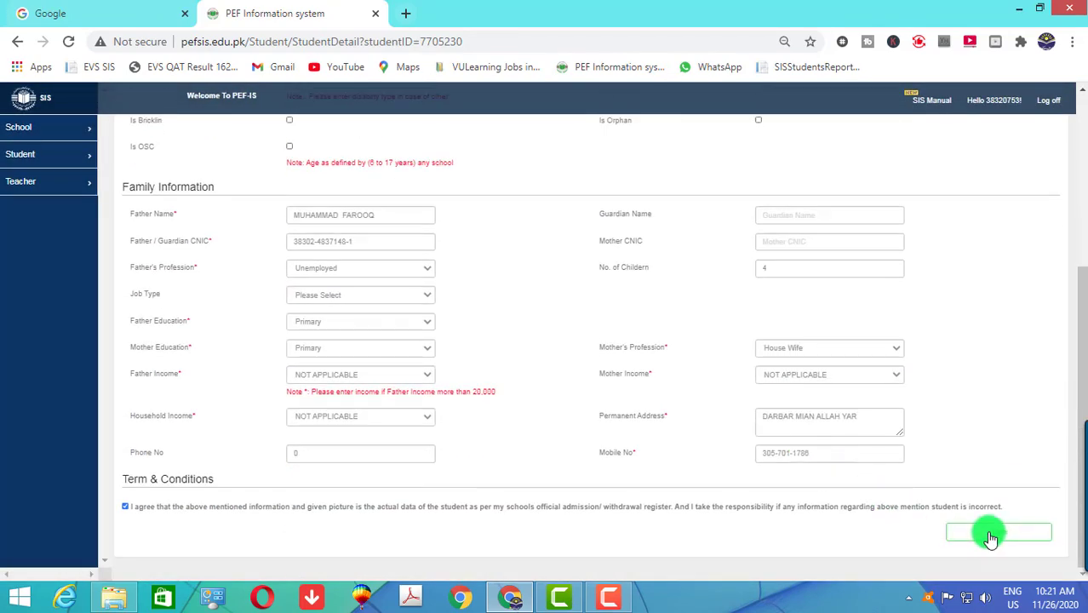
pyautogui.click(991, 536)
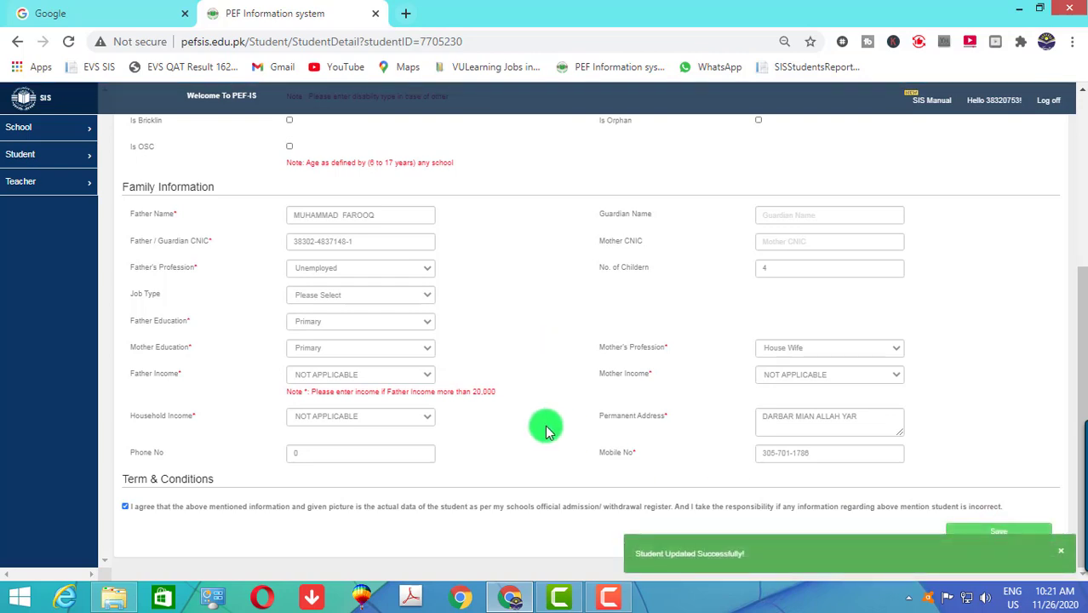
pyautogui.scroll(3, 537, 409)
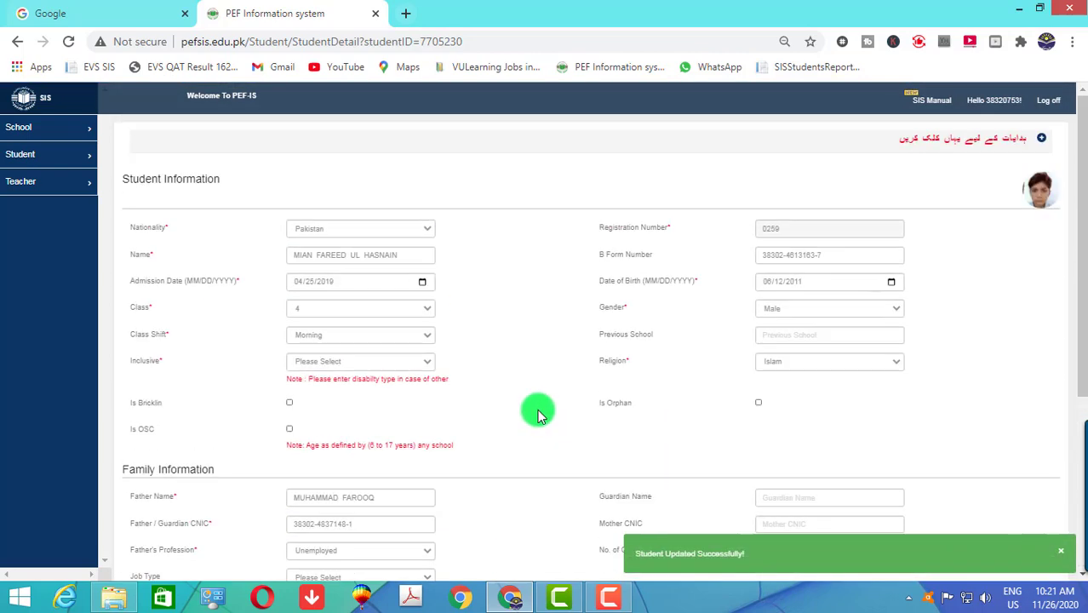
# - Mark photo 263 in the Converted to JPG folder as the next one and reopen the student search form
pyautogui.click(115, 599)
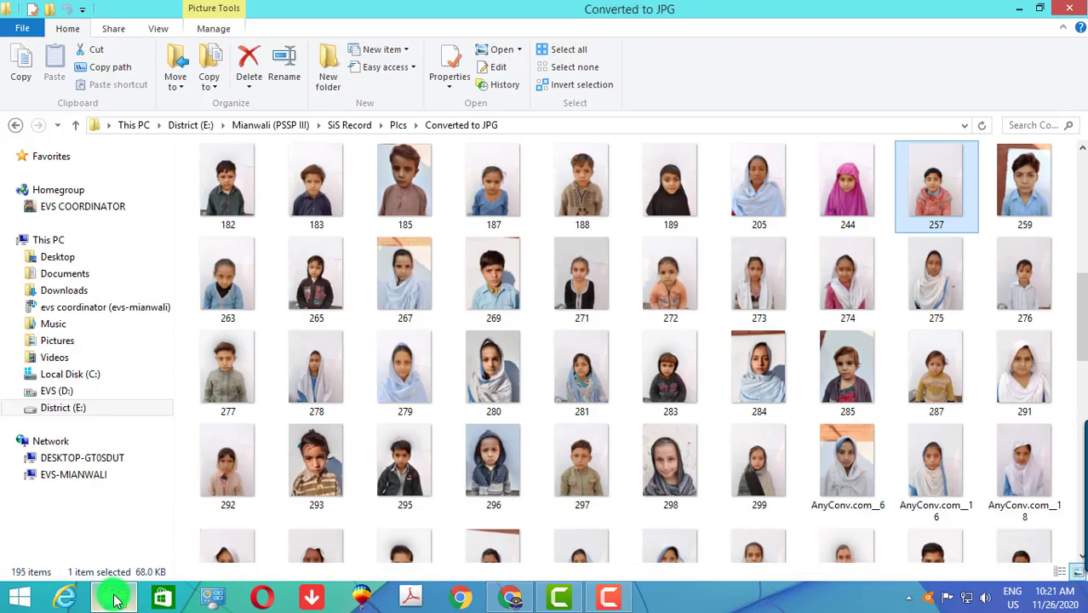
pyautogui.click(220, 298)
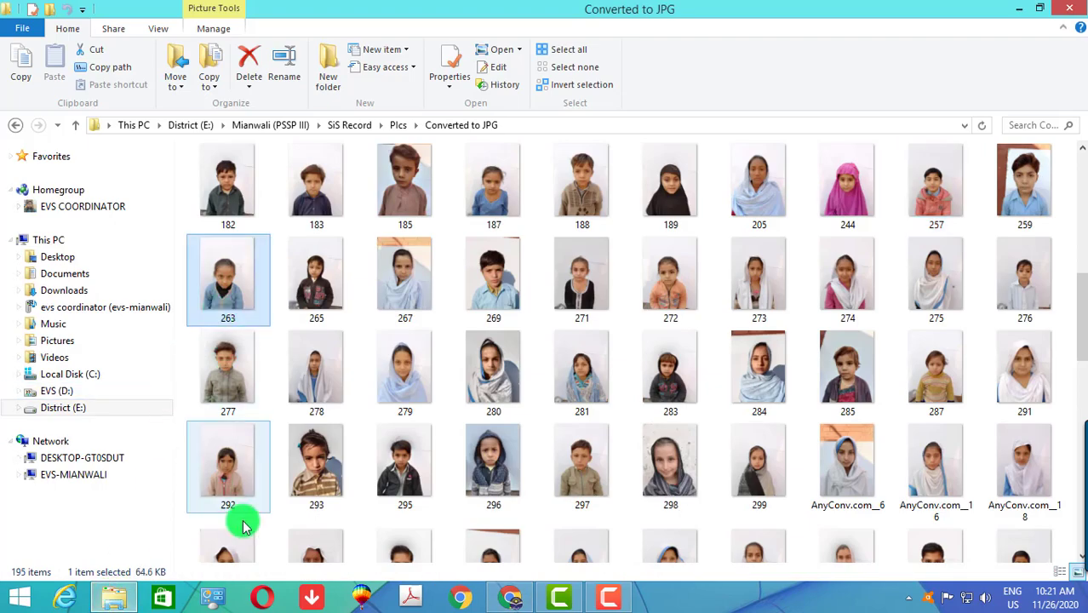
pyautogui.click(124, 602)
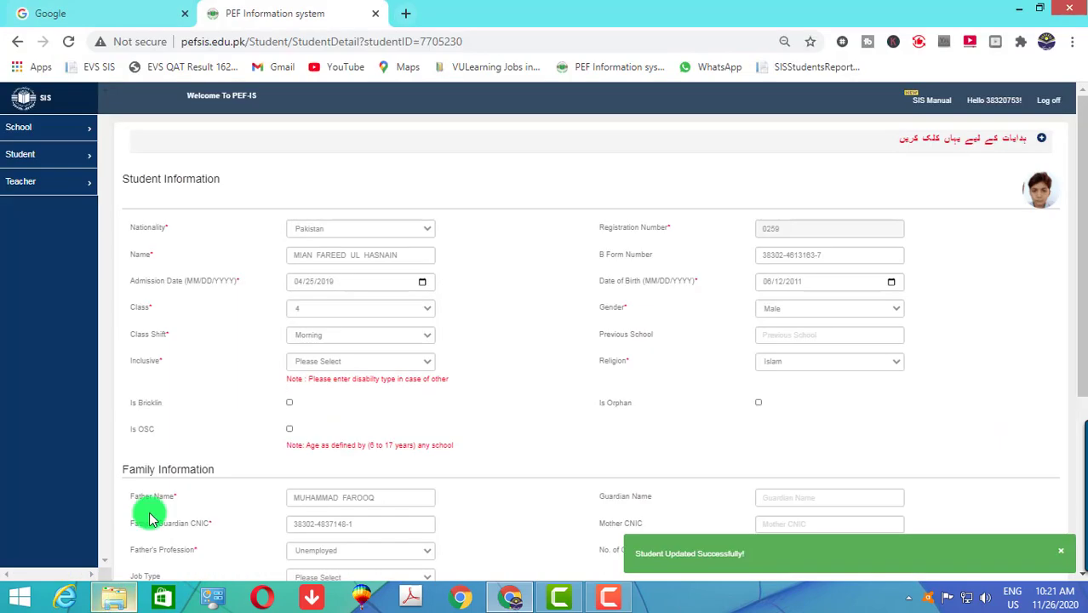
pyautogui.click(24, 156)
pyautogui.click(37, 195)
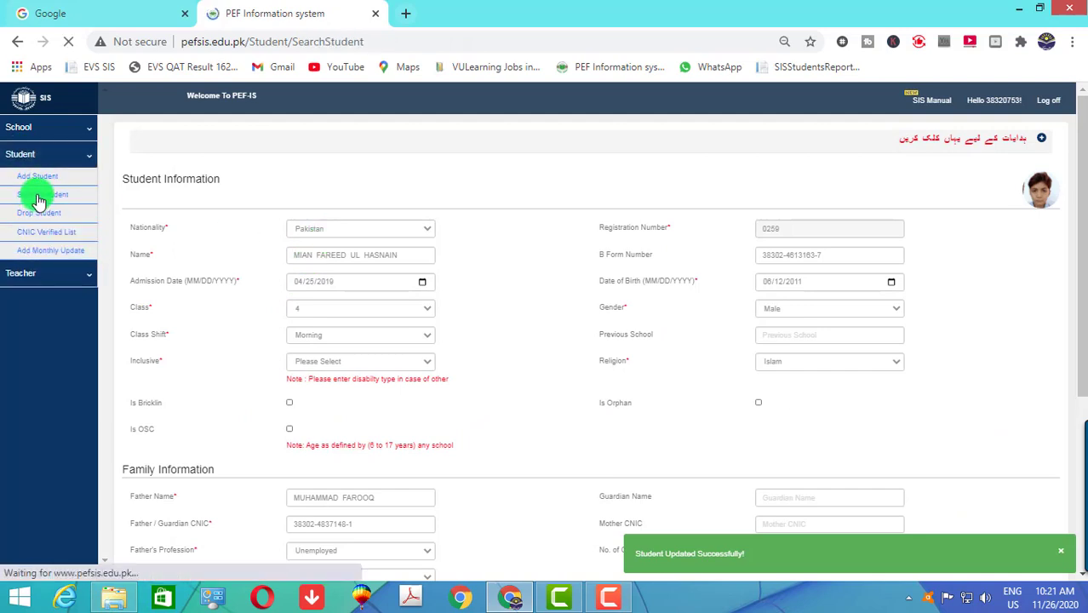
pyautogui.click(168, 206)
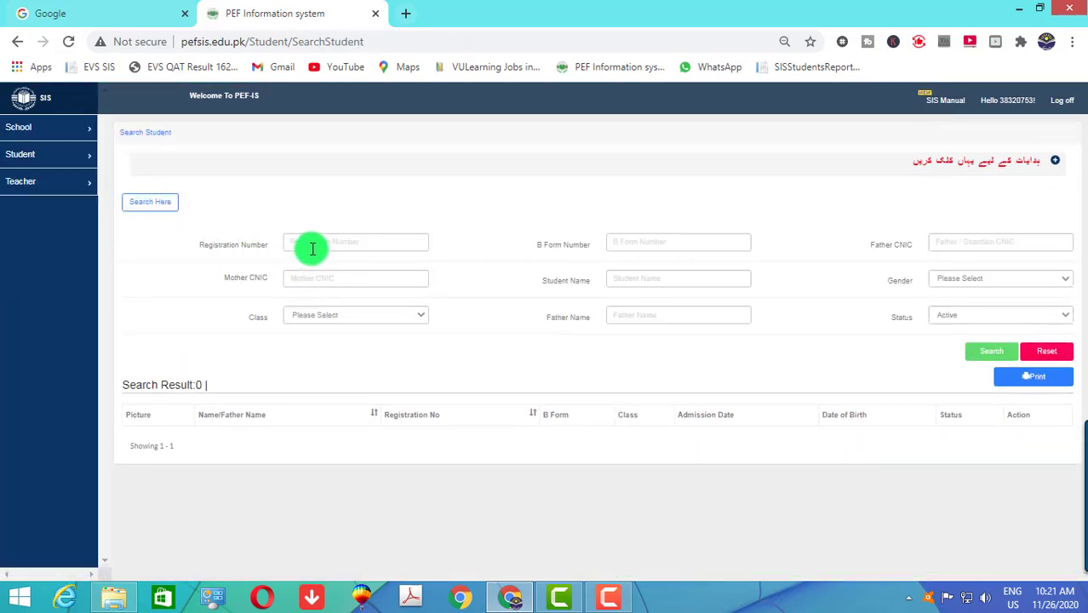
# - Search for the student whose registration number matches photo 263 and open that record for updating
pyautogui.click(310, 245)
pyautogui.write('263')
pyautogui.press('Return')
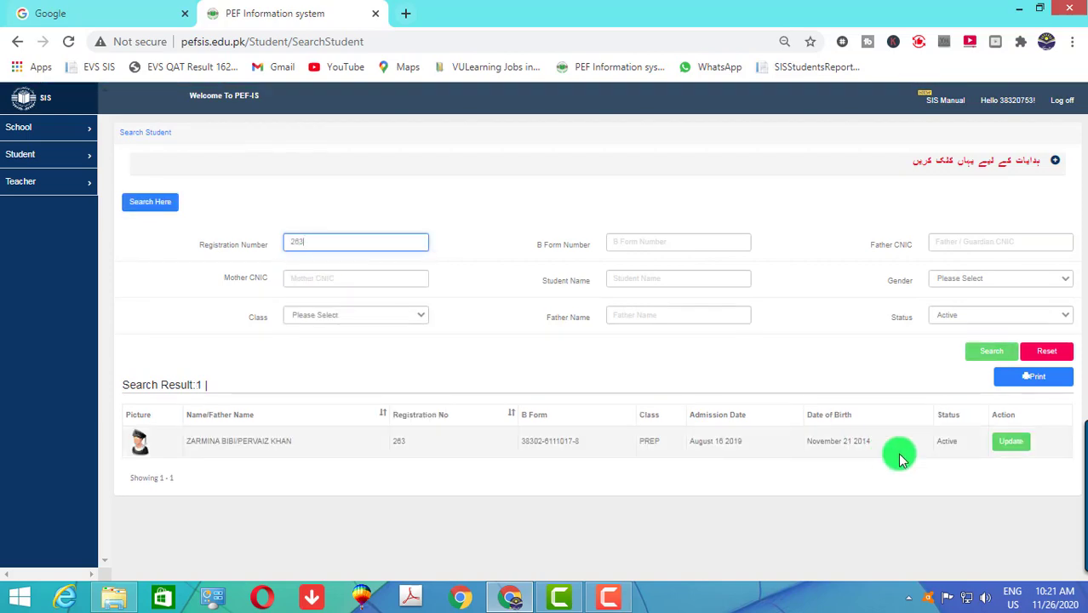
pyautogui.click(1007, 452)
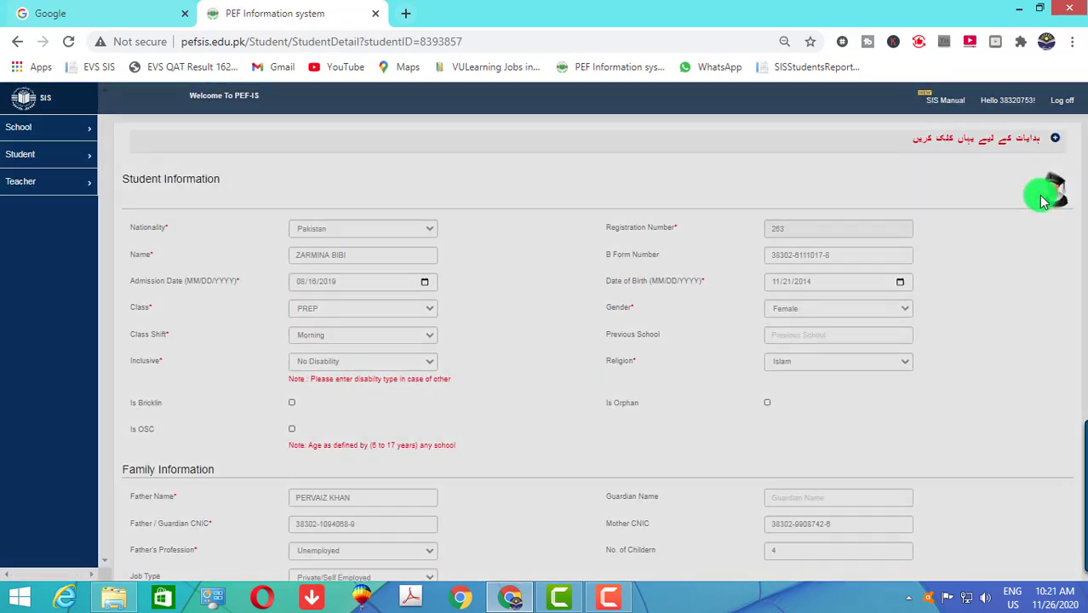
# - Choose 263.jpg from the Converted to JPG folder as the student's photo
pyautogui.click(1052, 191)
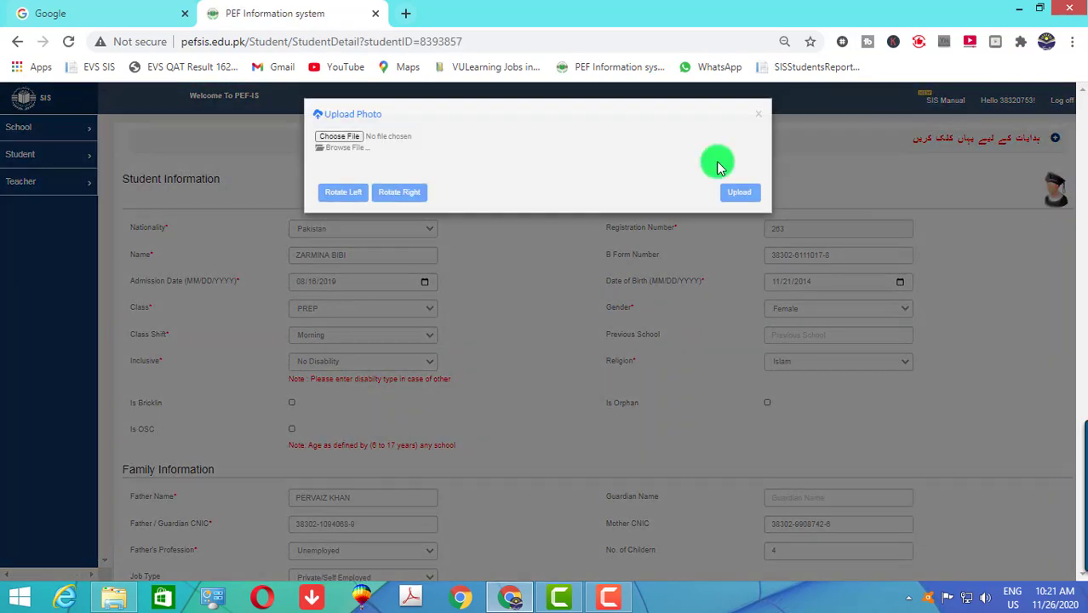
pyautogui.click(341, 136)
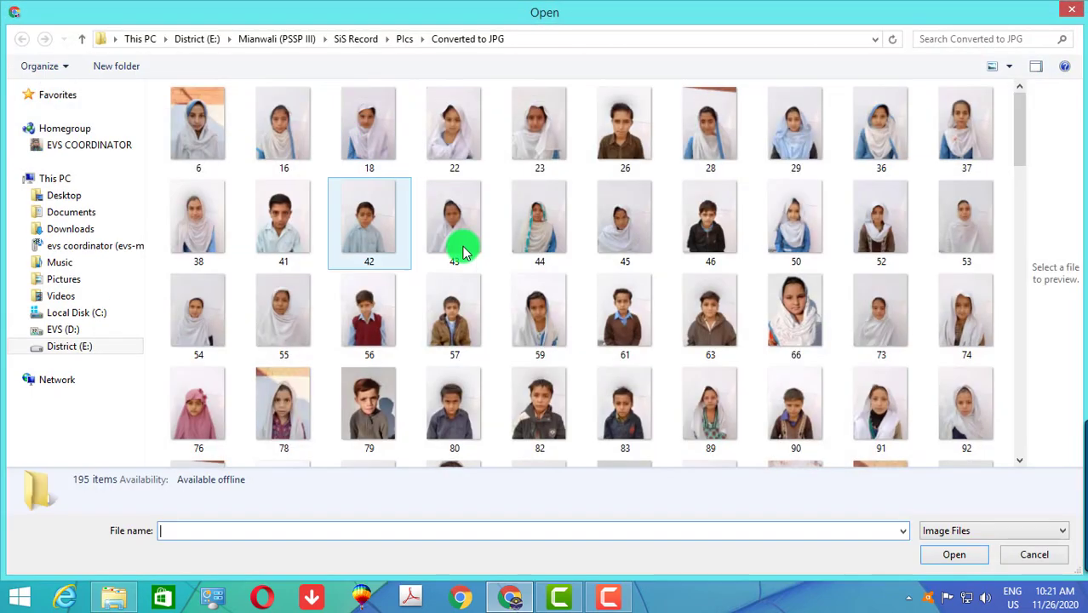
pyautogui.click(546, 418)
pyautogui.scroll(-3, 547, 423)
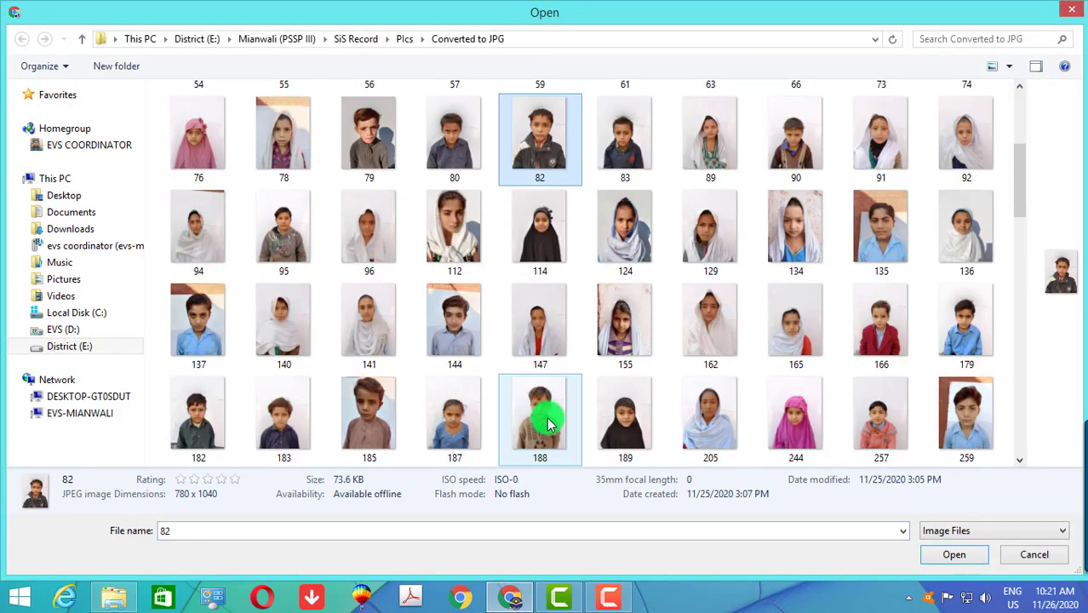
pyautogui.scroll(-5, 547, 423)
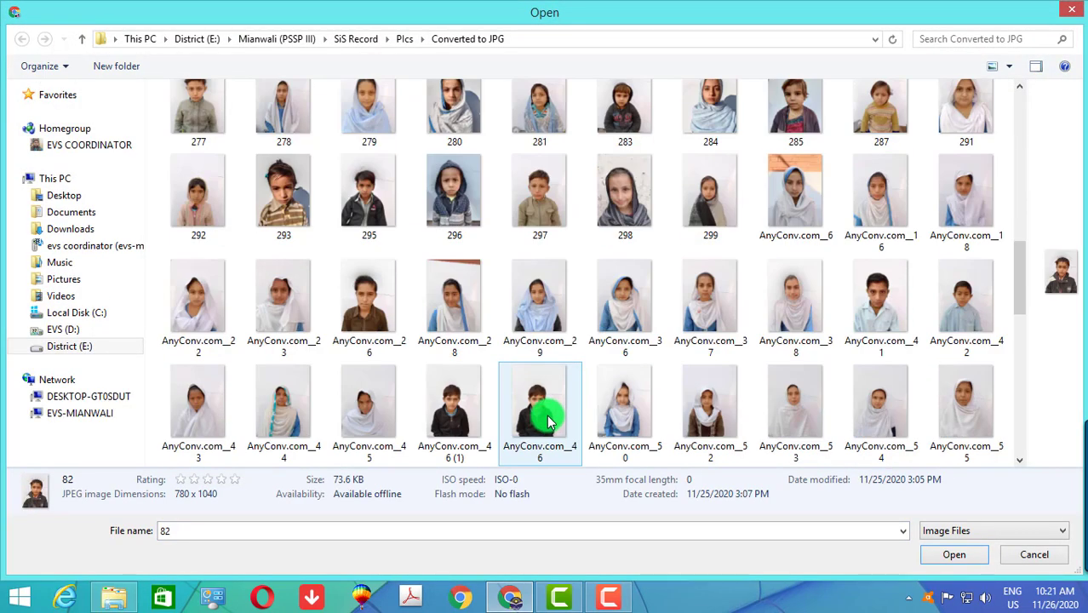
pyautogui.scroll(2, 548, 418)
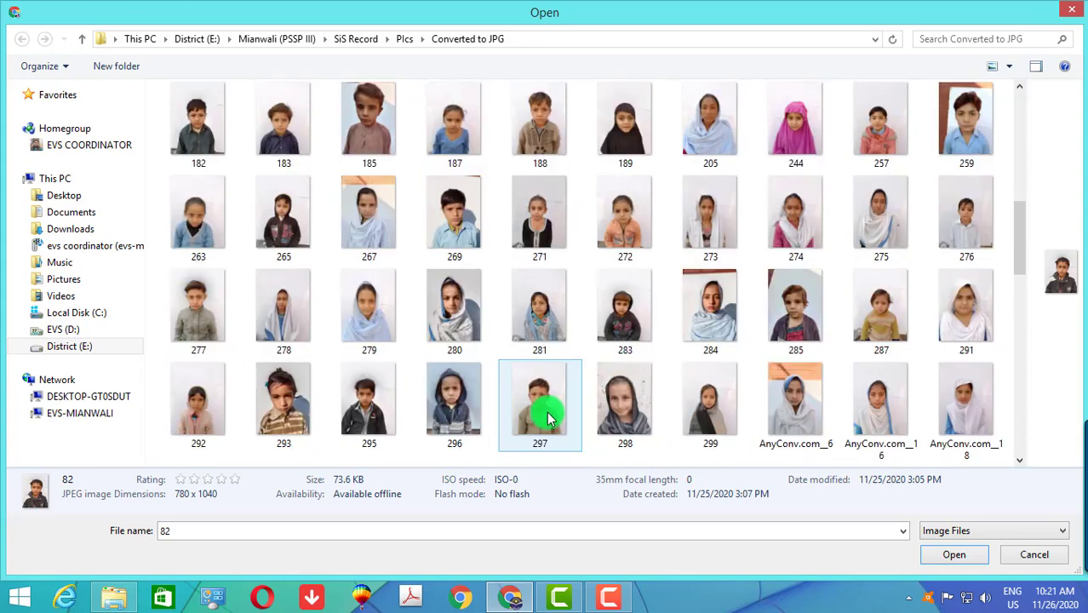
pyautogui.click(189, 227)
pyautogui.doubleClick(189, 227)
# - Zoom in on photo 263, position the crop area over the head and shoulders, and upload it
pyautogui.moveTo(510, 304); pyautogui.dragTo(502, 308)
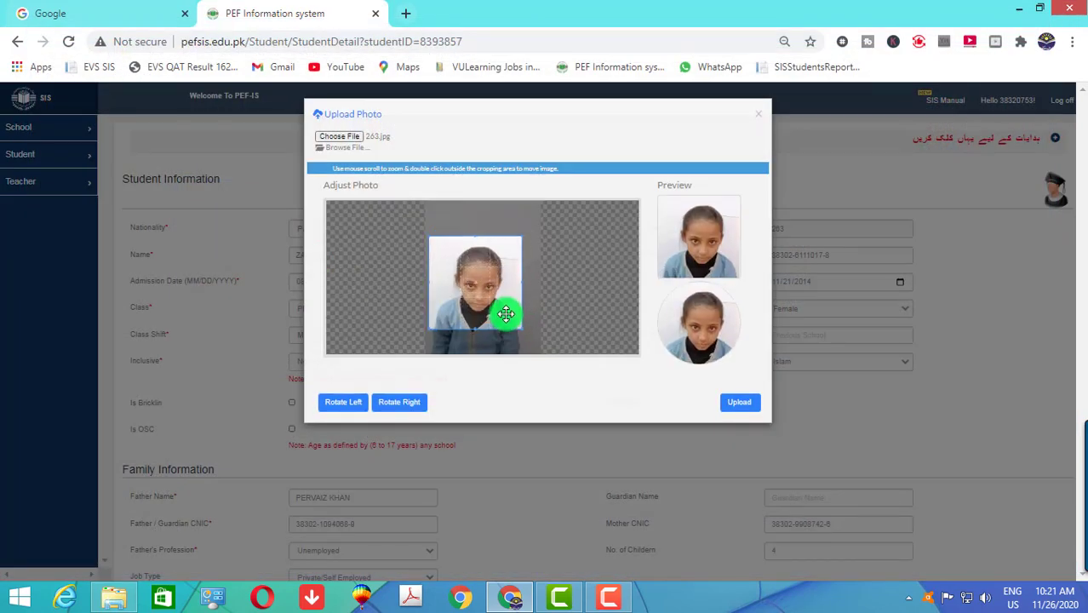
pyautogui.scroll(2, 504, 315)
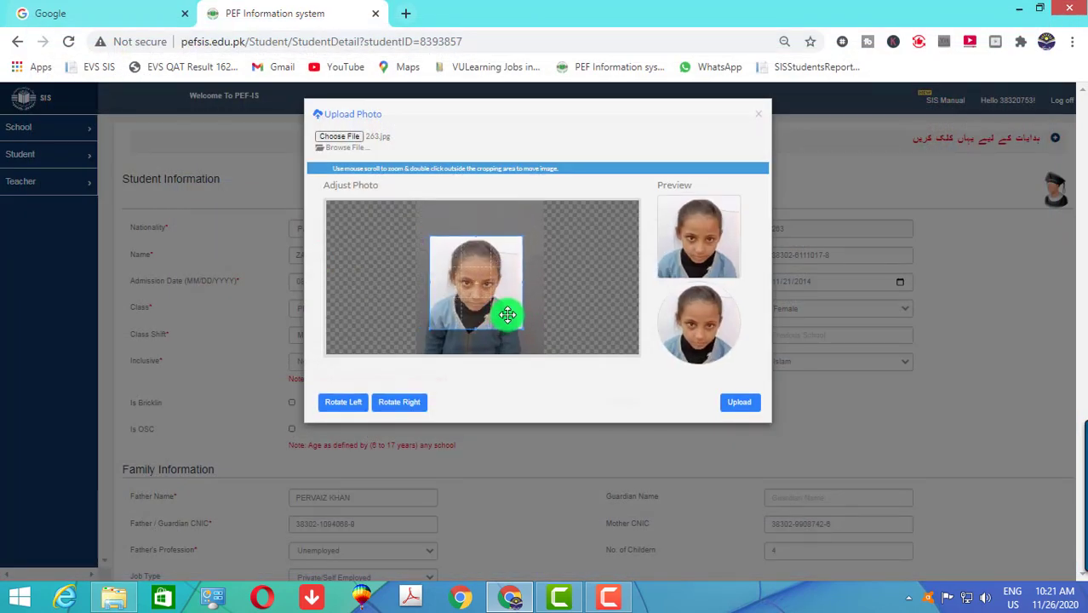
pyautogui.moveTo(502, 316); pyautogui.dragTo(497, 306)
pyautogui.click(728, 404)
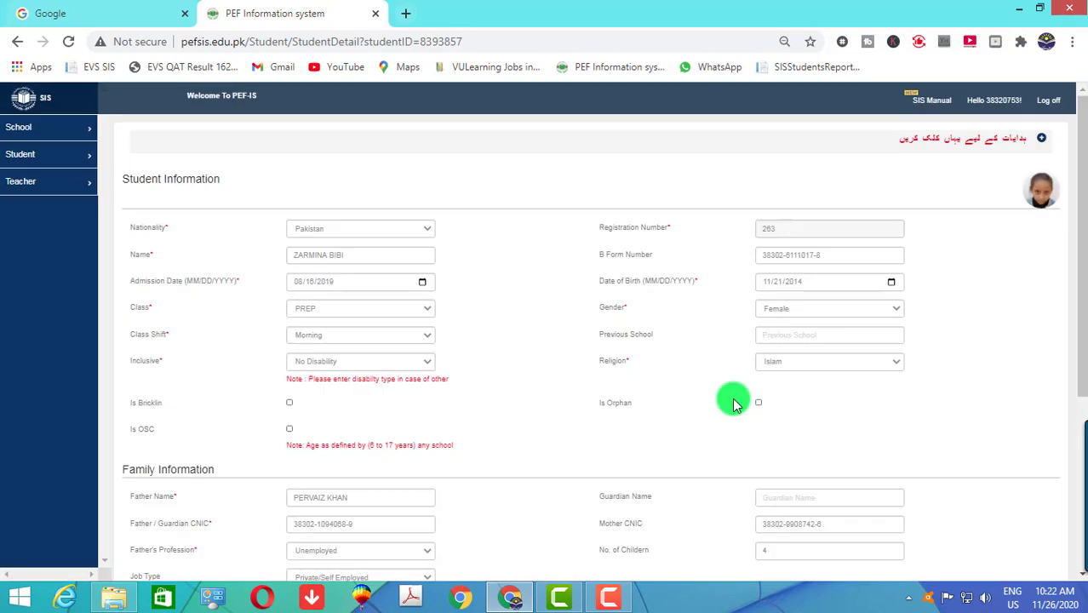
# - Fill the required mobile number with placeholder zeros and save the student record for photo 263
pyautogui.scroll(-3, 817, 476)
pyautogui.click(1007, 537)
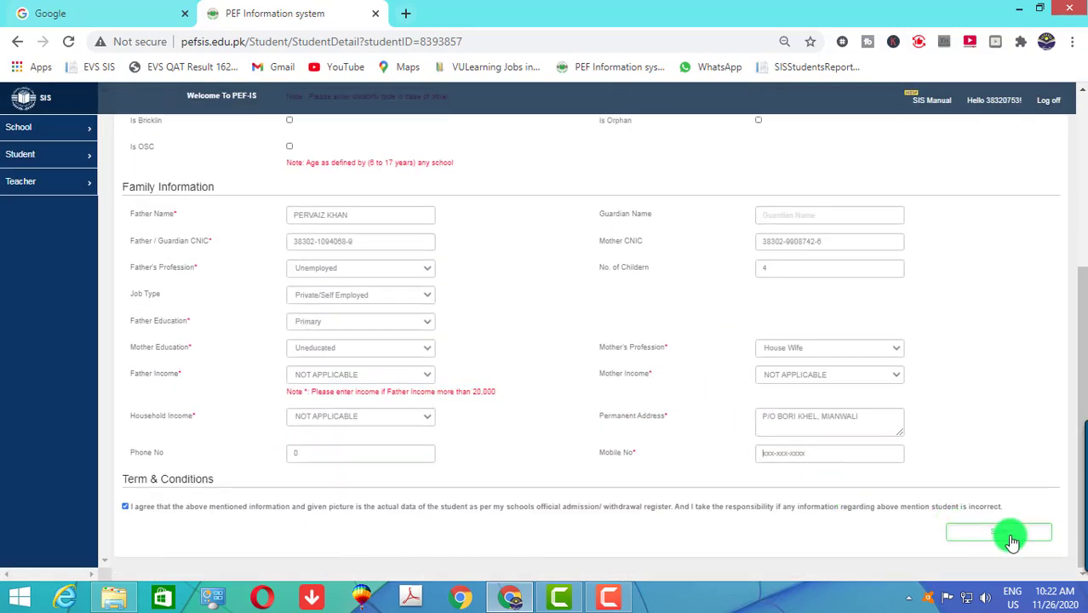
pyautogui.write('000000000000')
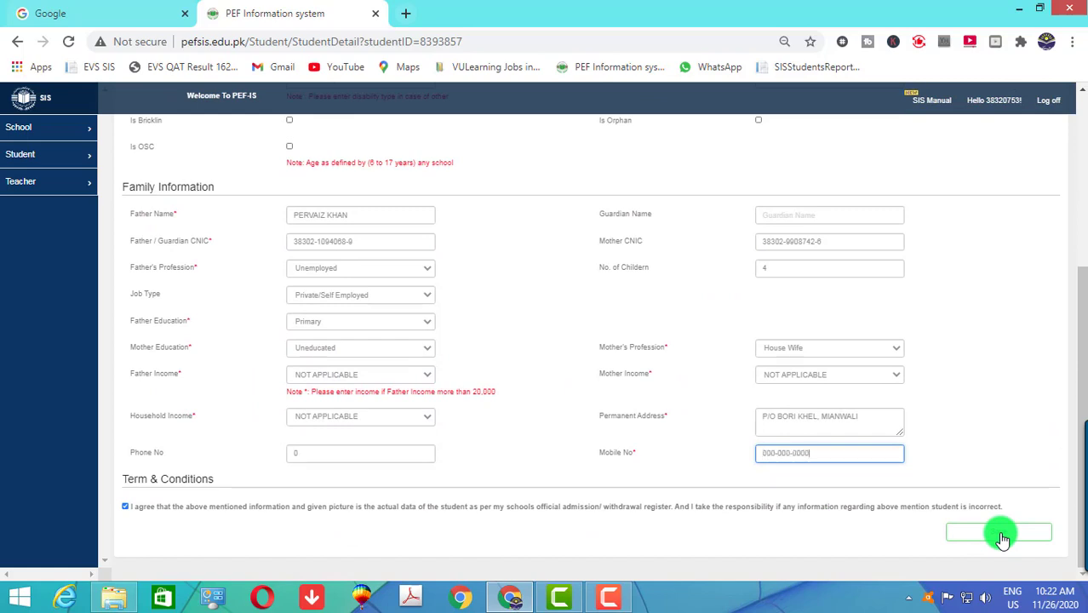
pyautogui.click(1003, 536)
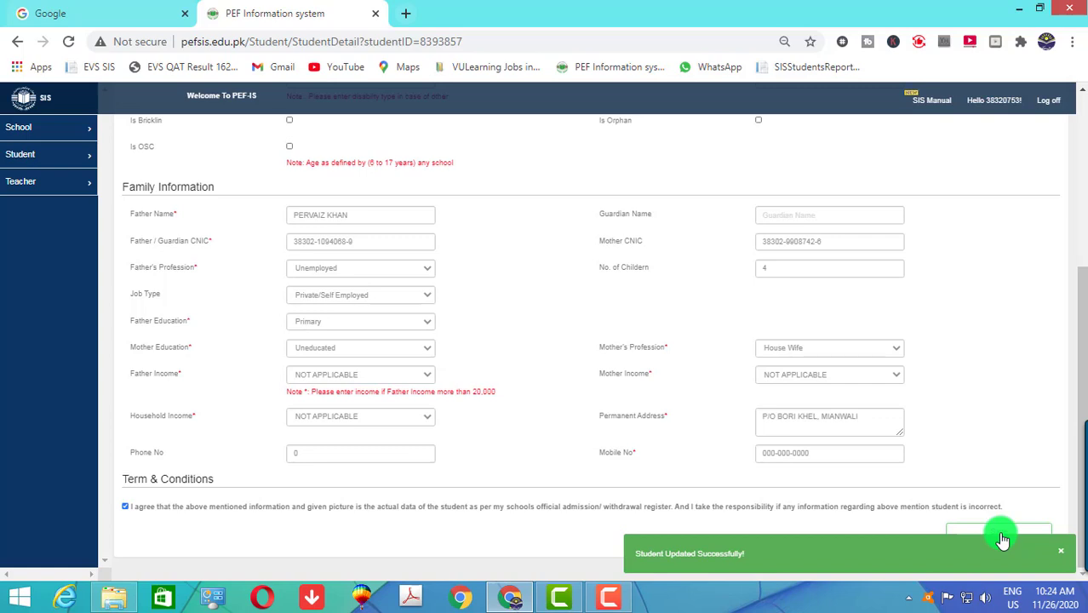
# - Check the updated student record from photo to terms section and dismiss the success notification
pyautogui.scroll(5, 1003, 541)
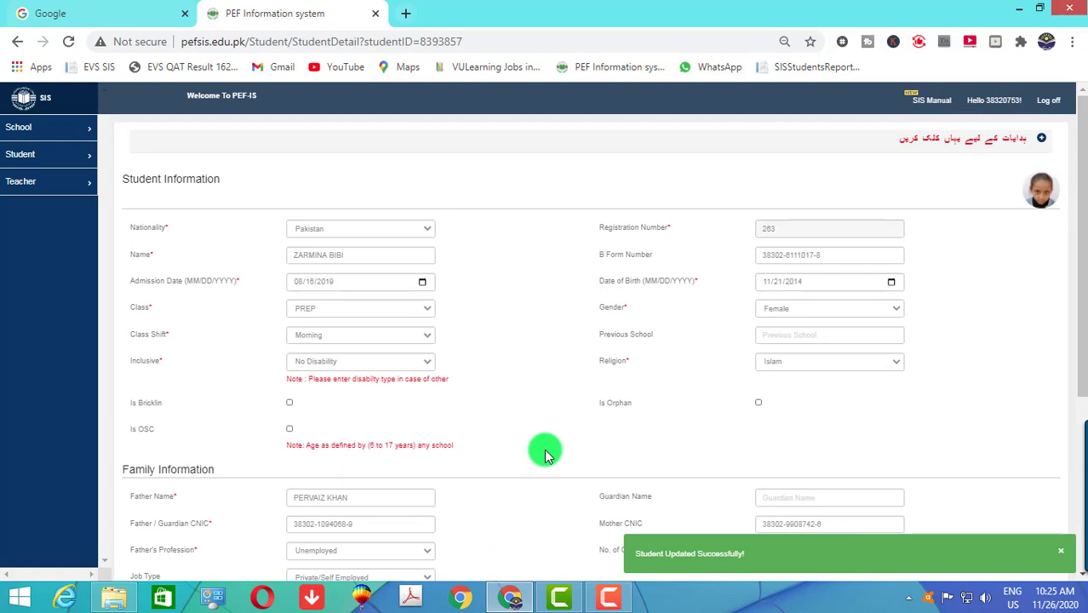
pyautogui.scroll(-3, 509, 328)
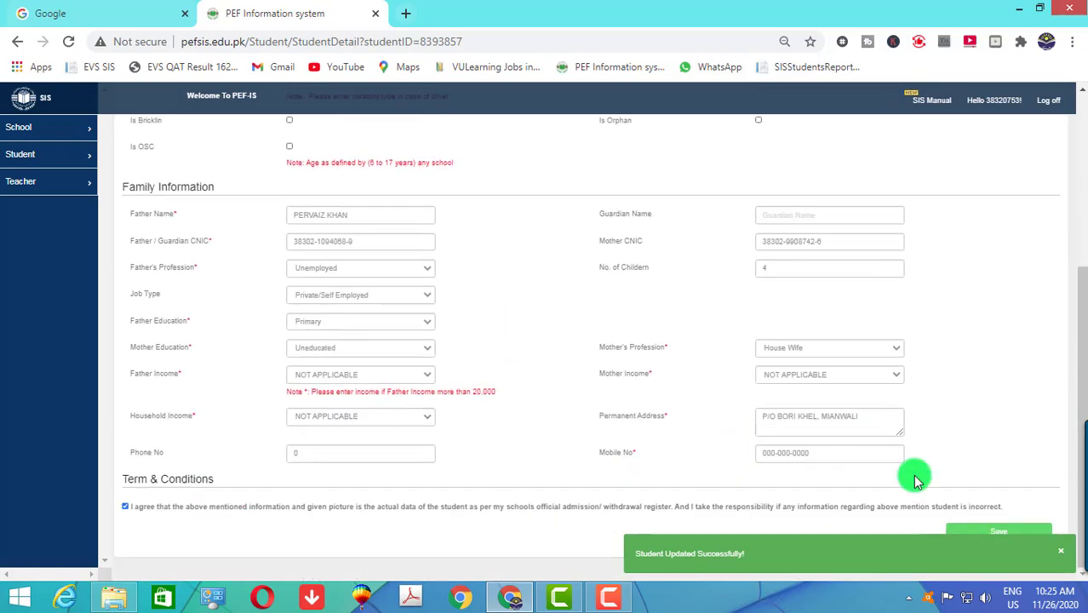
pyautogui.click(1061, 551)
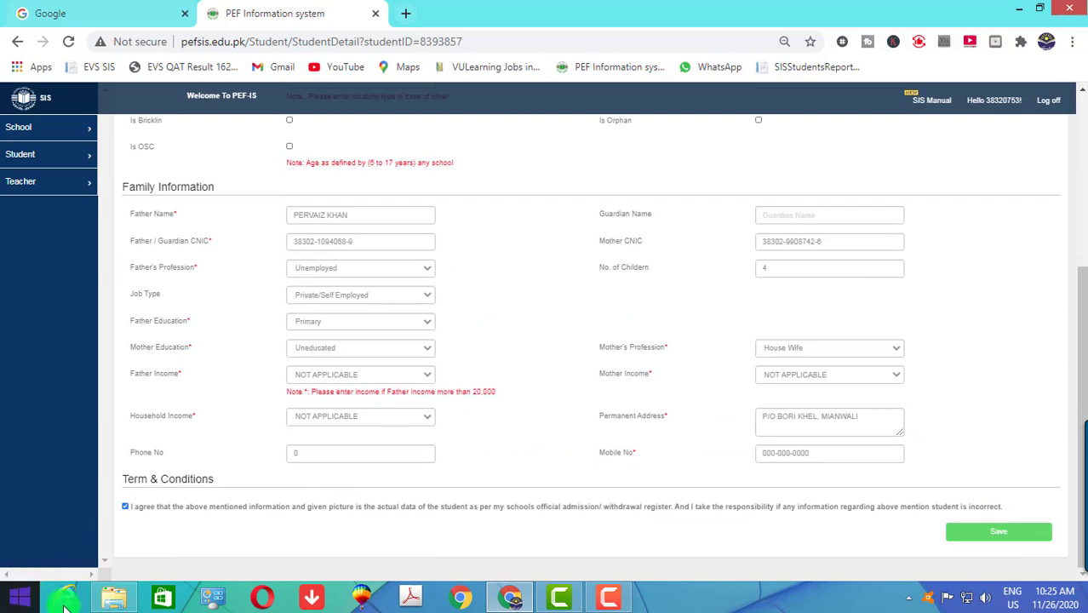
# - Search for the student whose registration number matches photo file 265 and open that record for updating
pyautogui.click(55, 158)
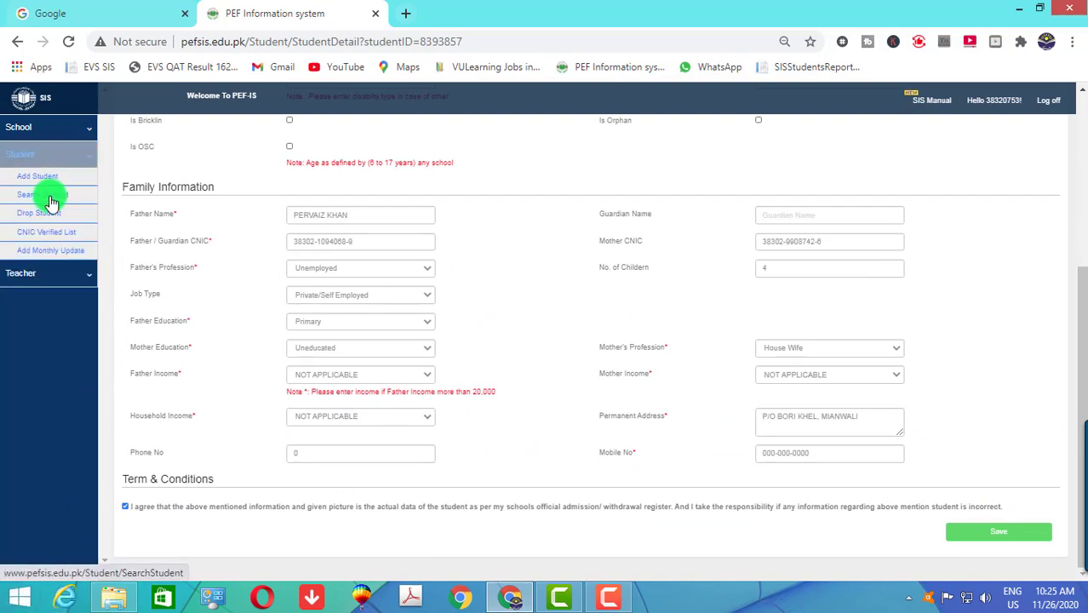
pyautogui.click(49, 201)
pyautogui.click(170, 206)
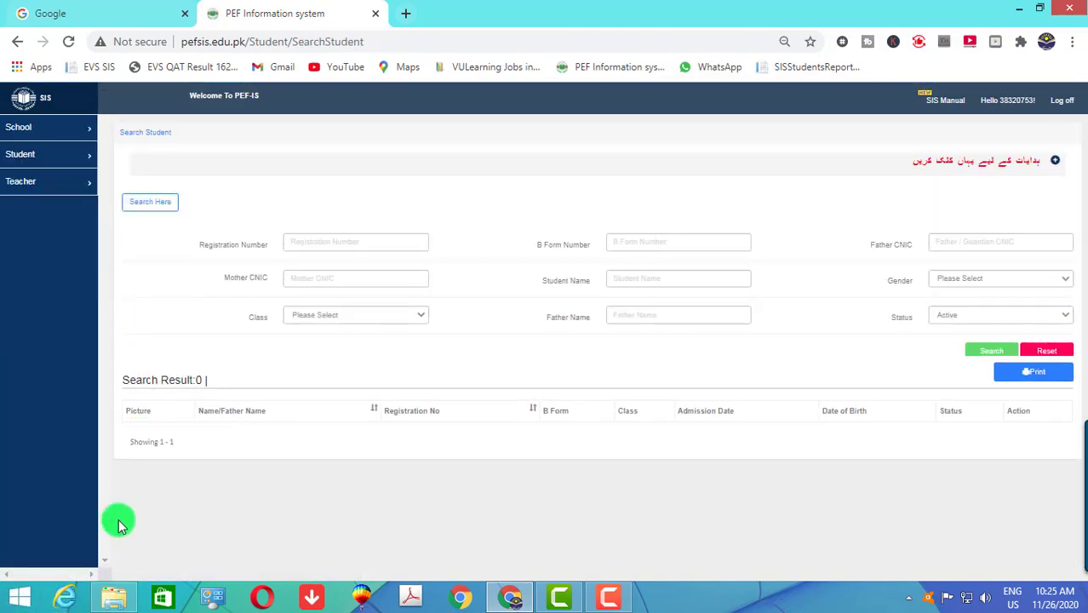
pyautogui.click(114, 598)
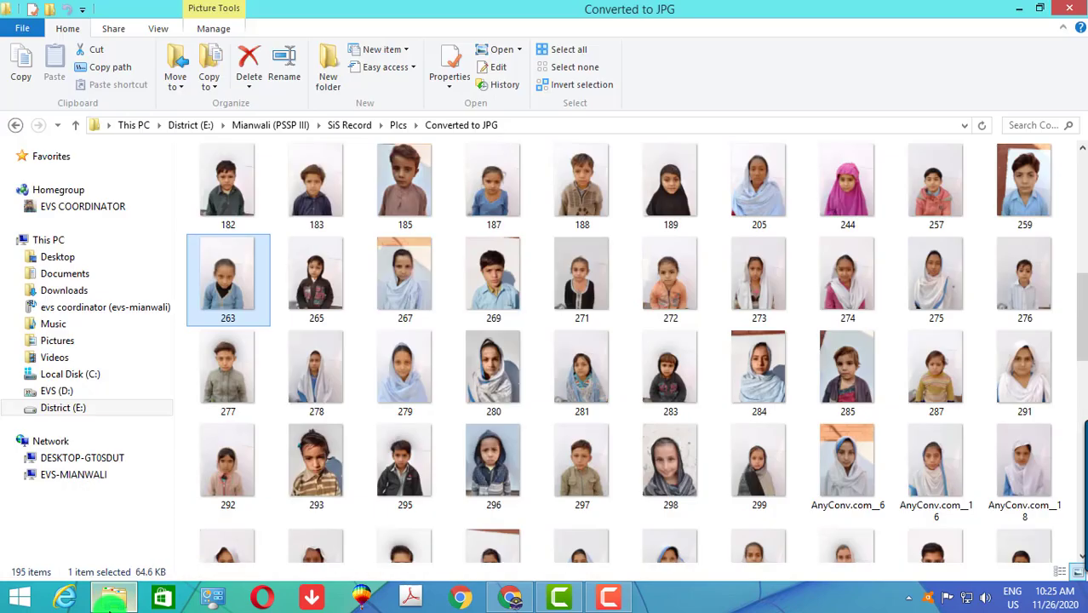
pyautogui.click(111, 600)
pyautogui.click(321, 241)
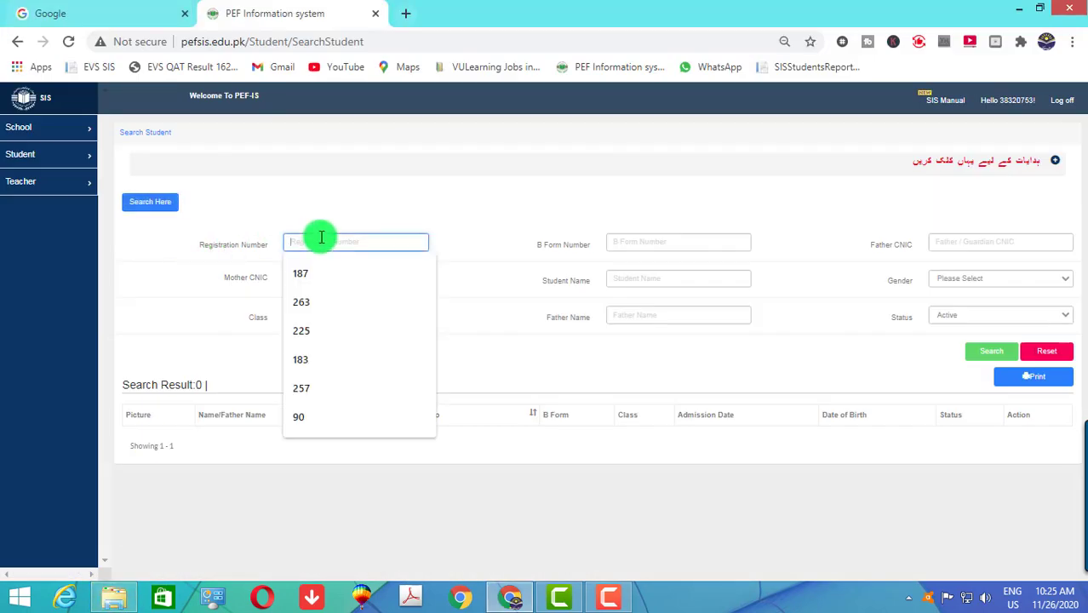
pyautogui.write('265')
pyautogui.press('Return')
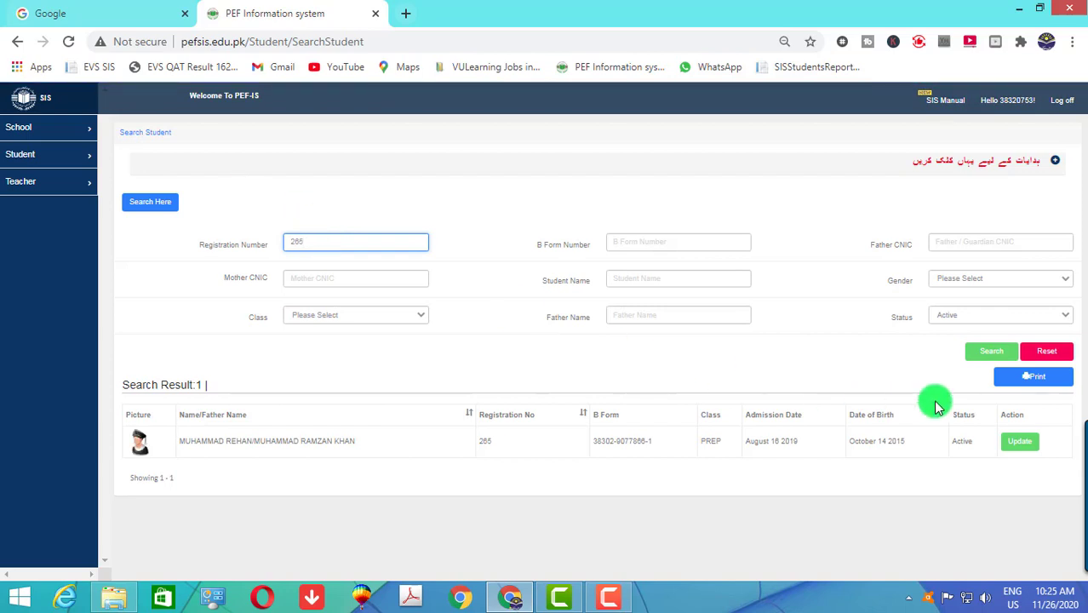
pyautogui.click(1008, 448)
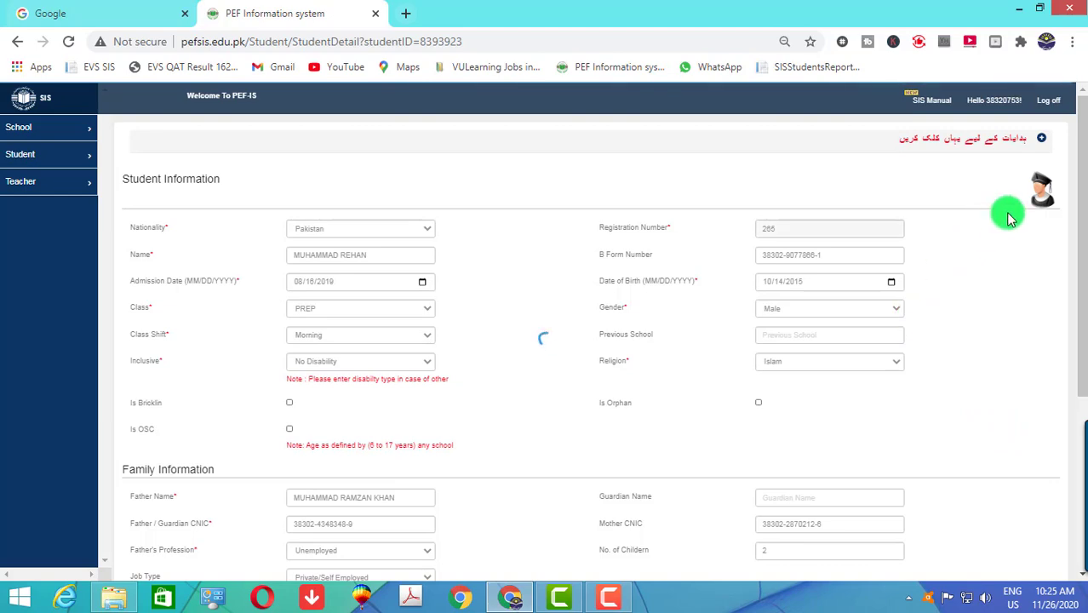
# - Choose 265.jpg from the Converted to JPG folder as the student's new picture
pyautogui.click(1039, 203)
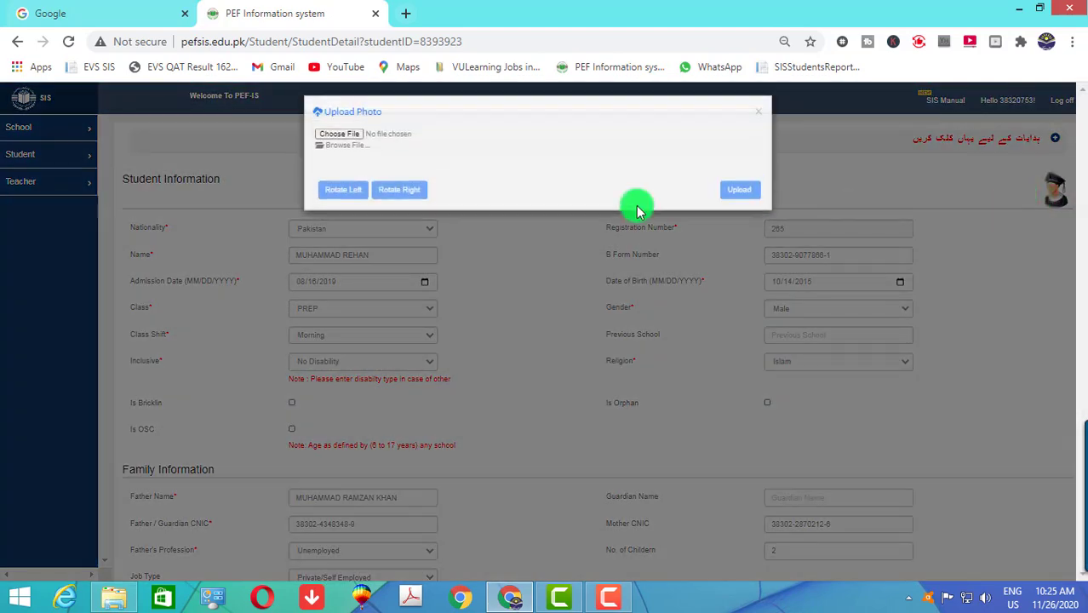
pyautogui.click(344, 147)
pyautogui.click(370, 407)
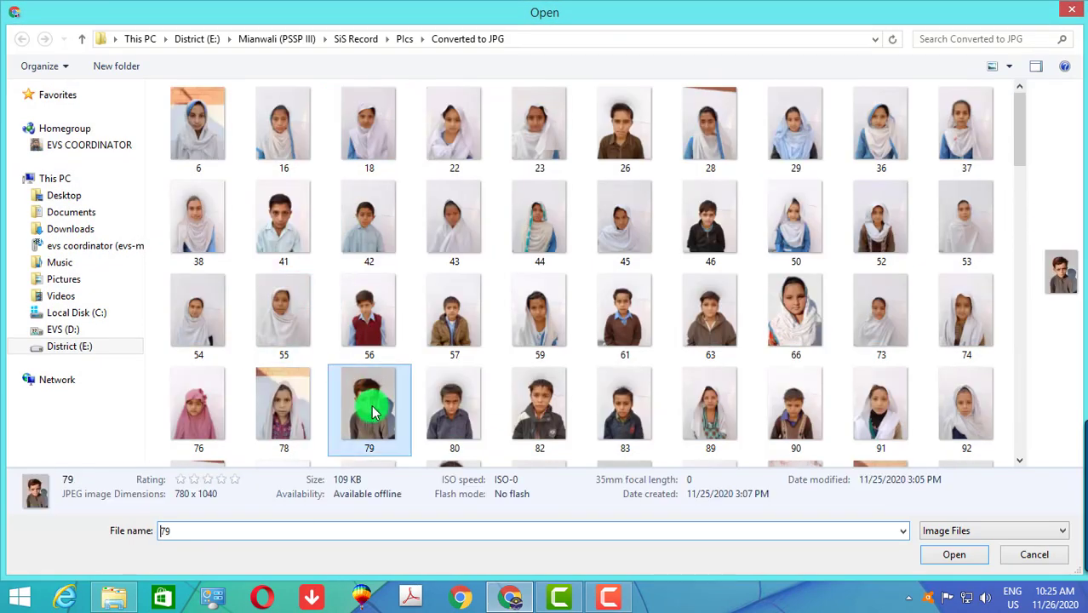
pyautogui.scroll(-1, 372, 400)
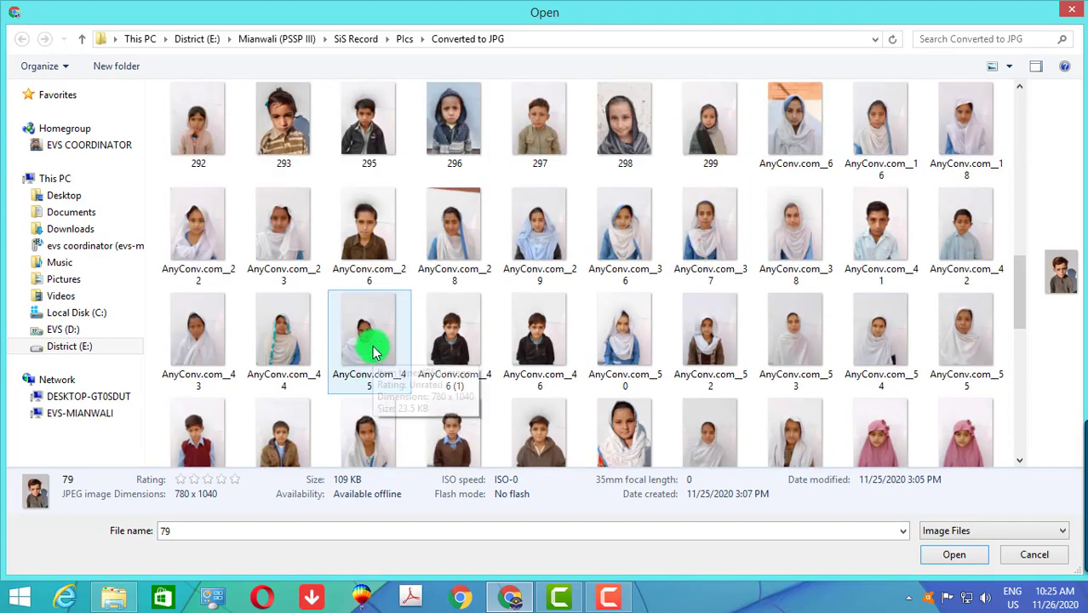
pyautogui.scroll(3, 372, 349)
pyautogui.doubleClick(293, 246)
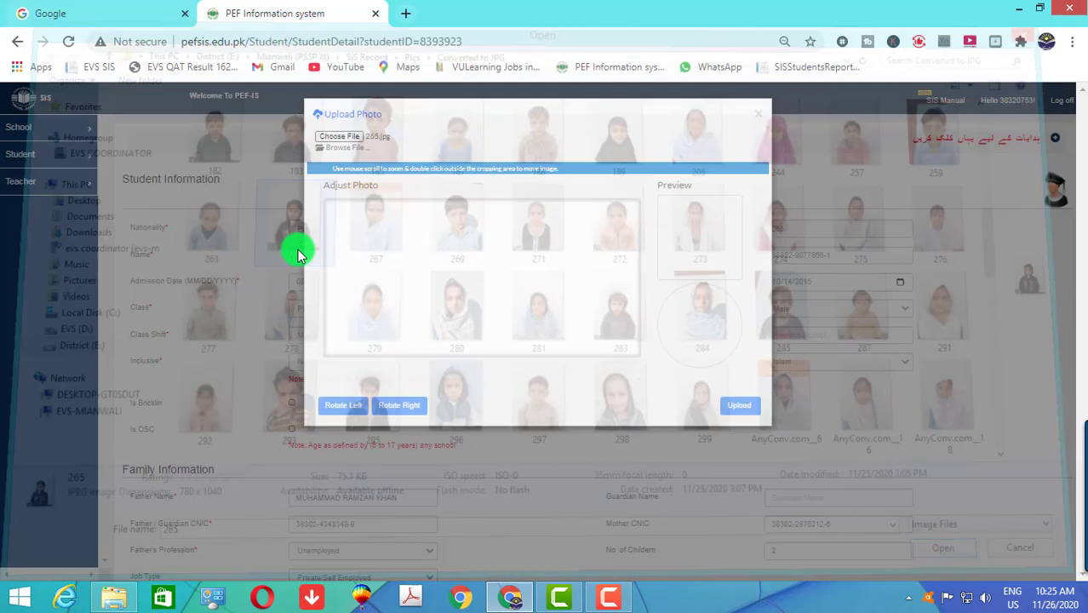
# - Zoom and reposition the photo in the crop area to frame the student's face, and upload it
pyautogui.moveTo(501, 288); pyautogui.dragTo(486, 262)
pyautogui.scroll(2, 494, 292)
pyautogui.scroll(2, 489, 272)
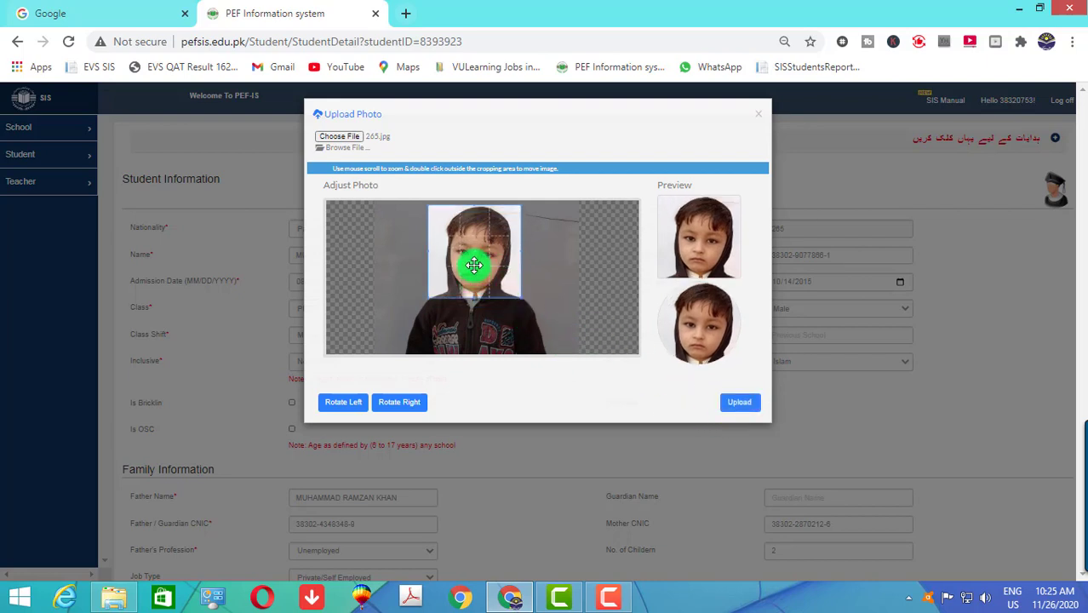
pyautogui.scroll(-1, 474, 266)
pyautogui.scroll(-1, 474, 266)
pyautogui.moveTo(475, 266); pyautogui.dragTo(479, 281)
pyautogui.click(749, 405)
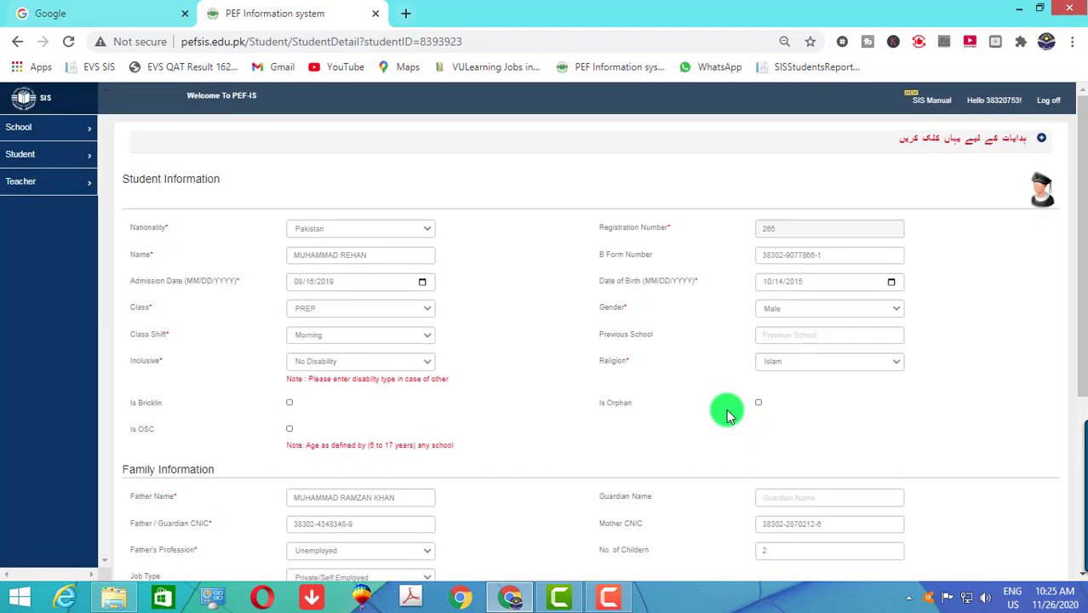
# - Fill the required mobile number with all zeros, save the student record and check its new photo
pyautogui.scroll(-1, 730, 434)
pyautogui.scroll(-3, 731, 434)
pyautogui.click(988, 532)
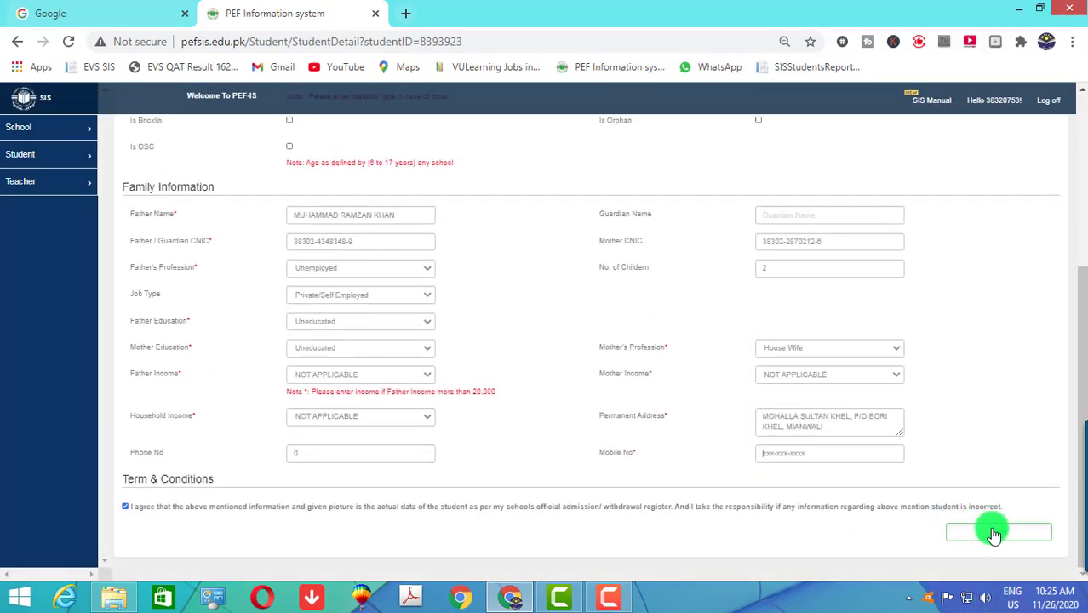
pyautogui.write('000-000-0000')
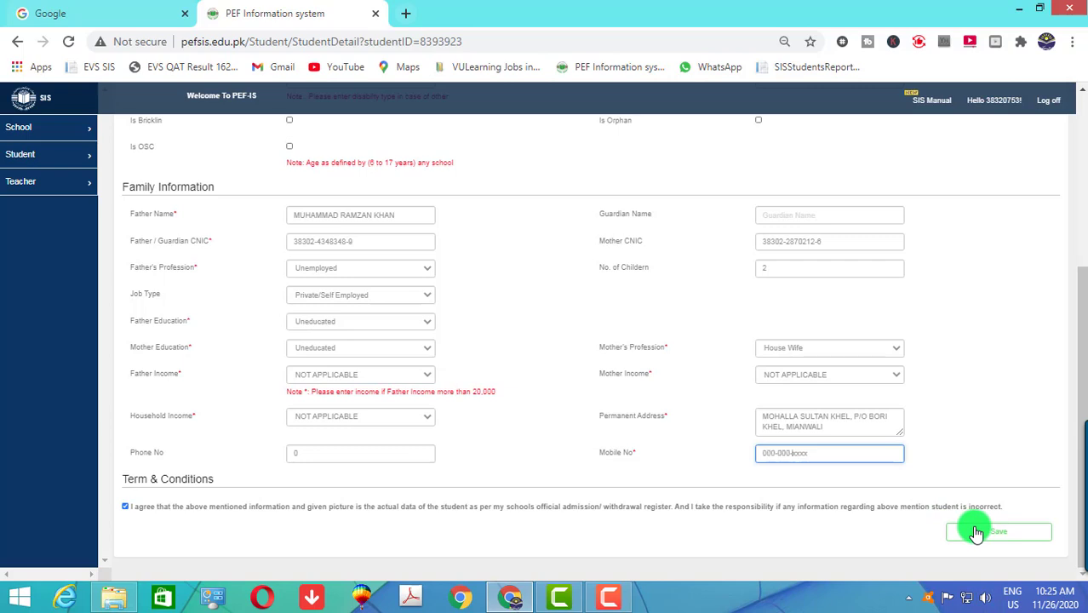
pyautogui.click(979, 531)
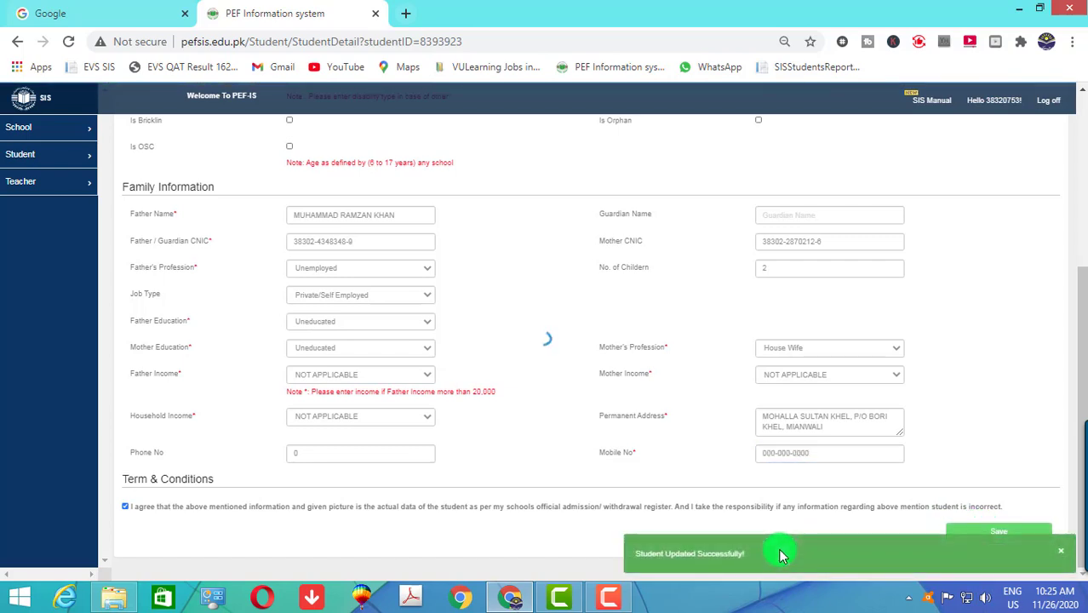
pyautogui.scroll(2, 681, 487)
pyautogui.scroll(3, 681, 487)
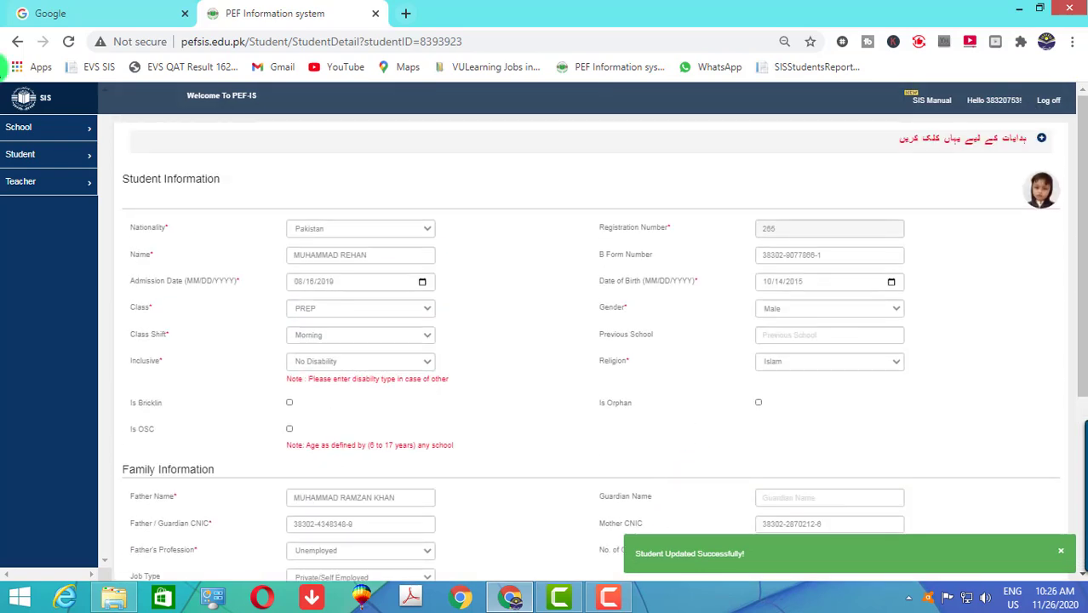
# - Search for the student whose registration number matches photo file 267 and open that record for updating
pyautogui.click(40, 155)
pyautogui.click(46, 196)
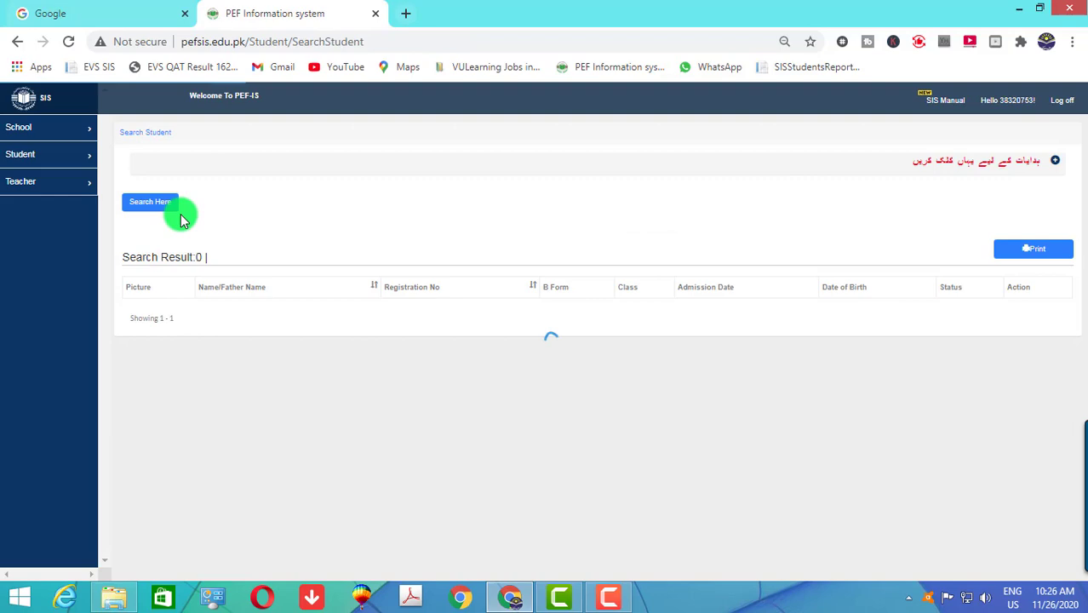
pyautogui.click(169, 207)
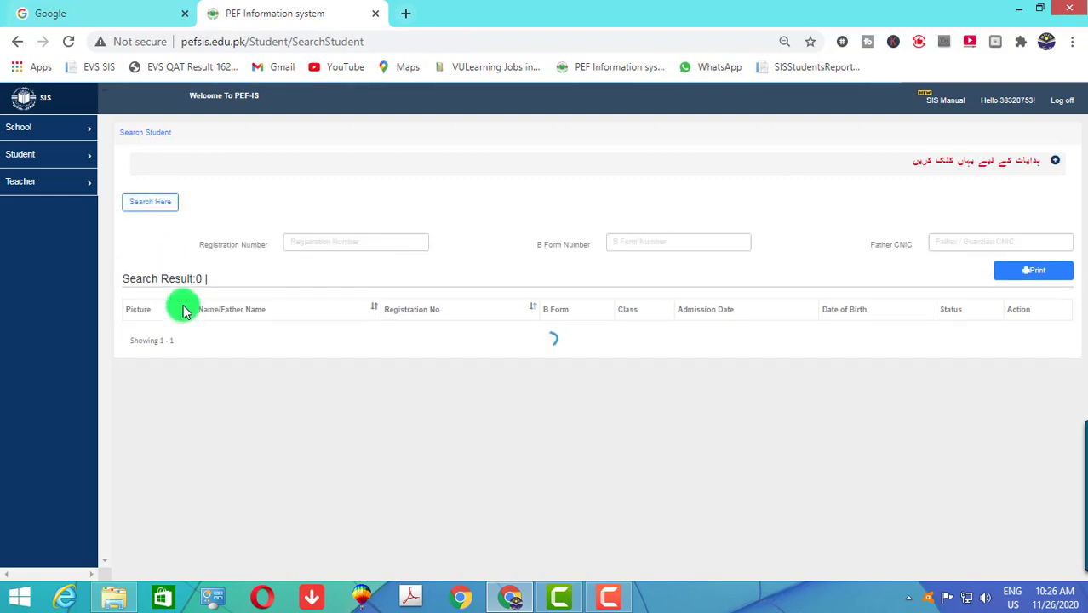
pyautogui.click(126, 599)
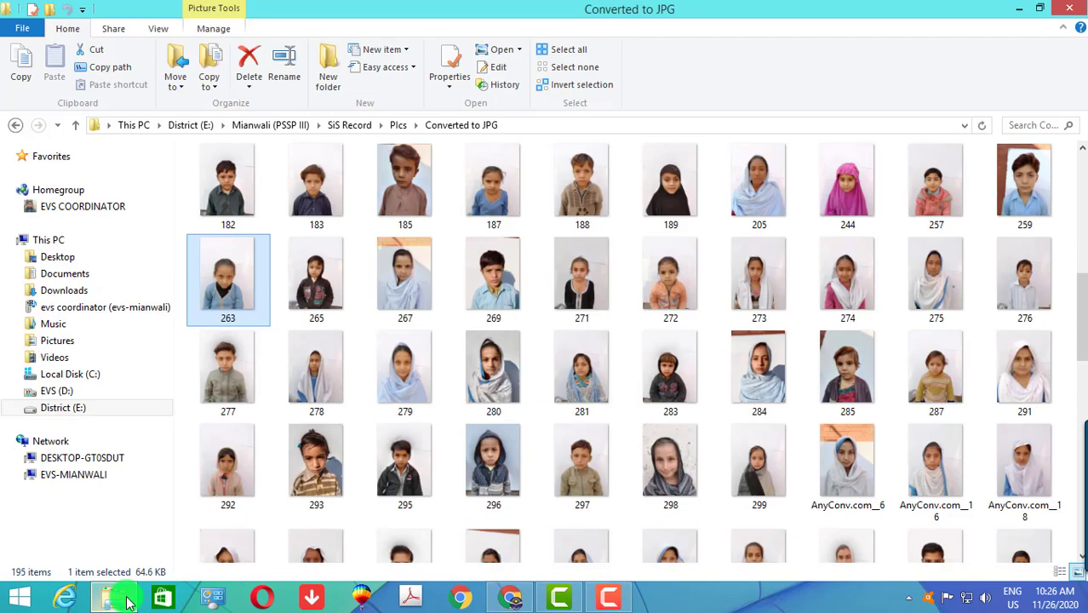
pyautogui.click(126, 600)
pyautogui.click(351, 246)
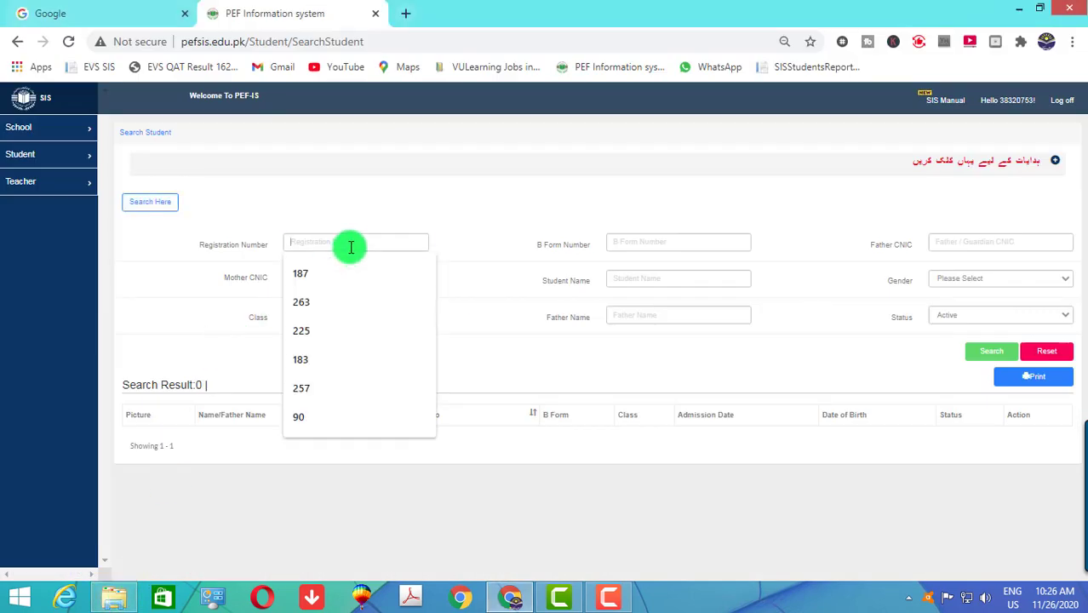
pyautogui.write('267')
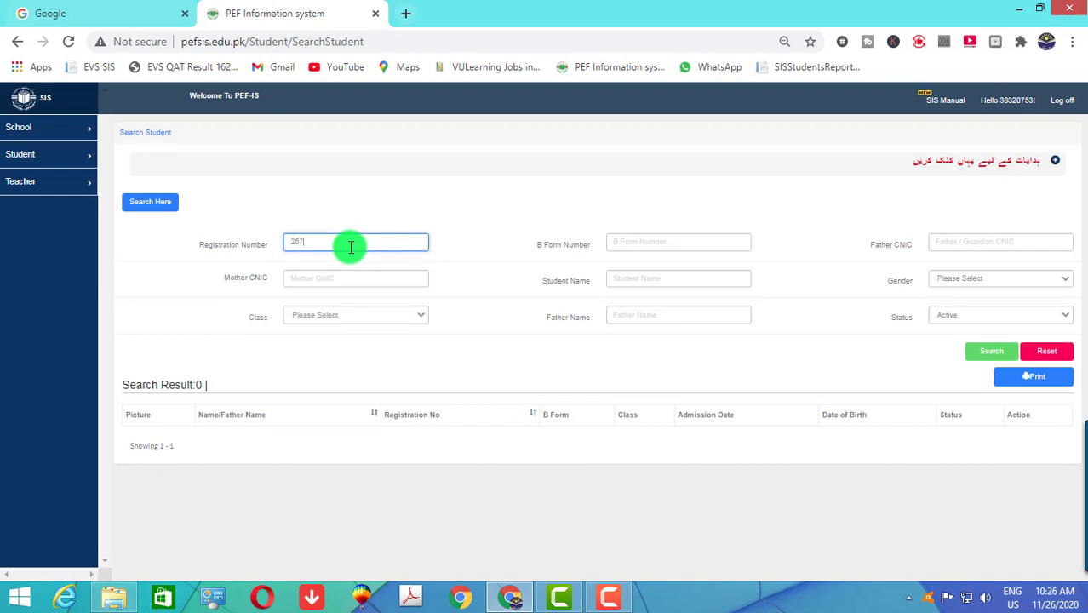
pyautogui.press('Return')
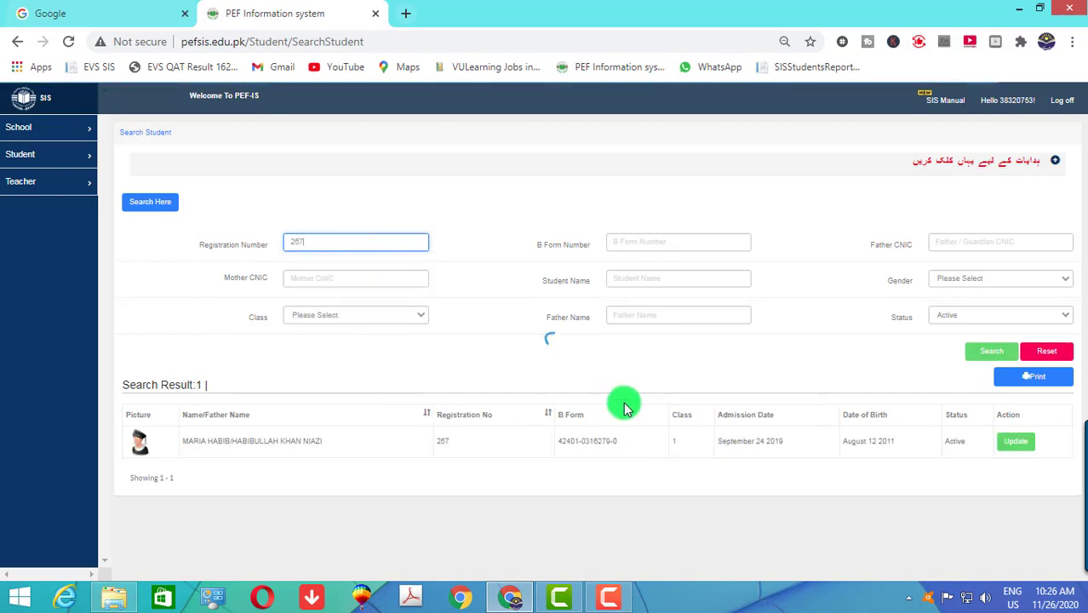
pyautogui.click(1011, 446)
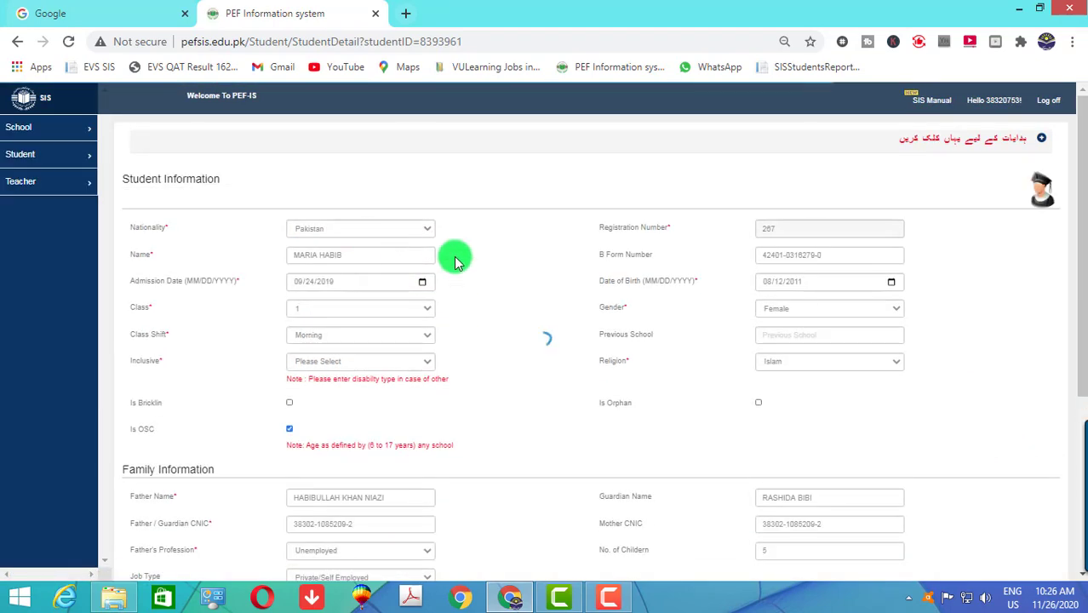
# - Upload photo 267 from the Converted to JPG folder as the student's picture, with the crop area over the face
pyautogui.click(1046, 203)
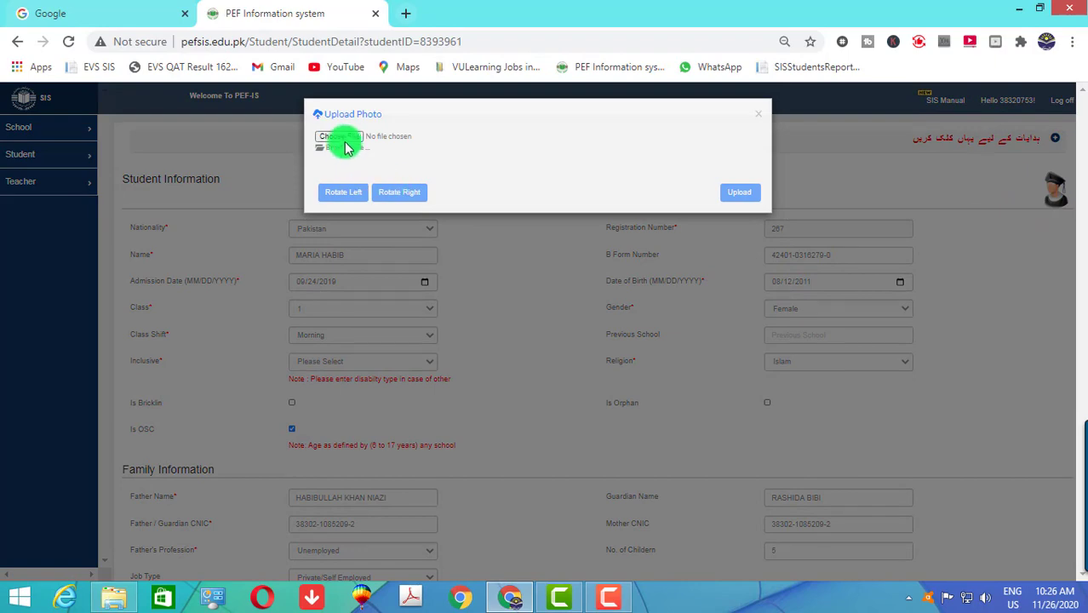
pyautogui.click(349, 145)
pyautogui.click(450, 411)
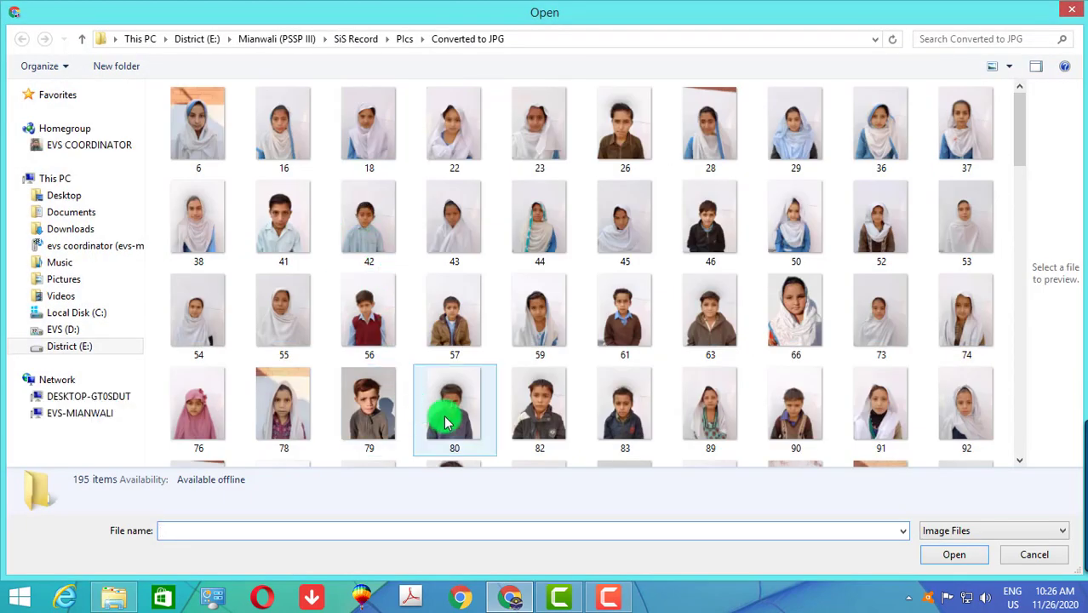
pyautogui.scroll(-5, 452, 414)
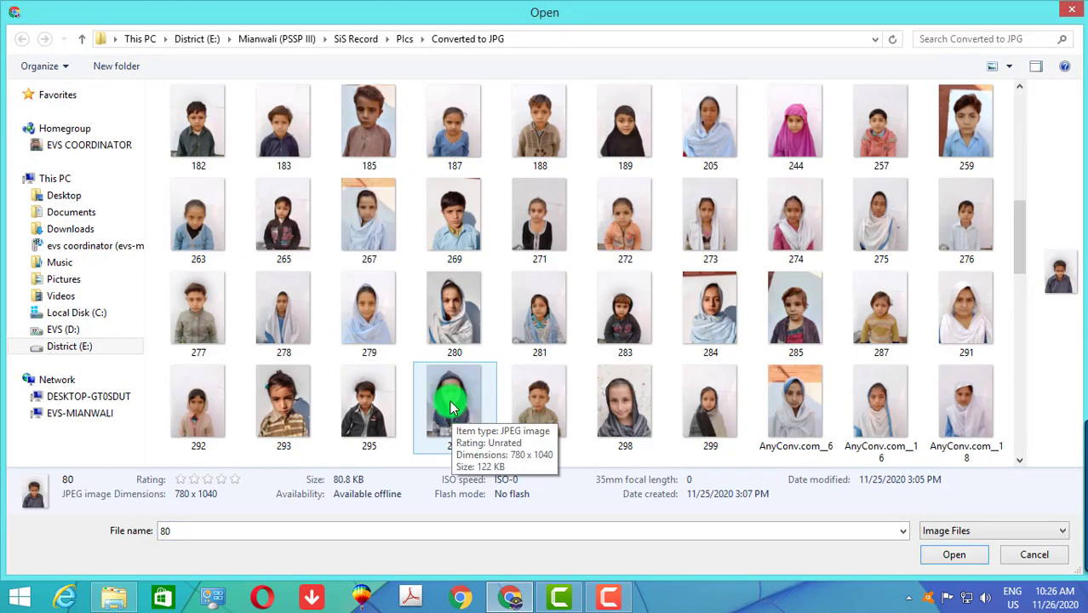
pyautogui.doubleClick(366, 242)
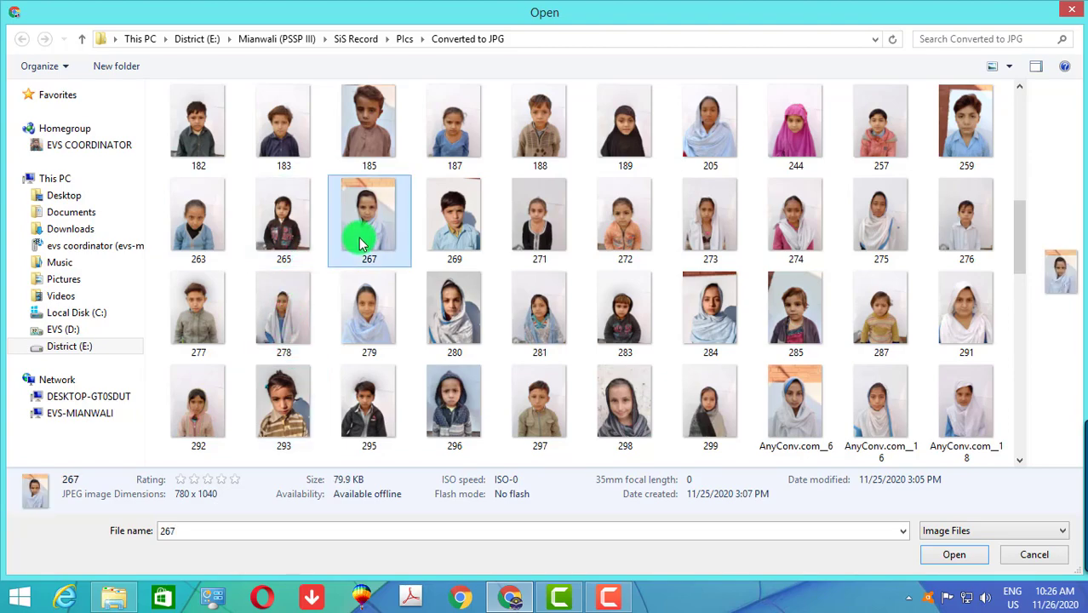
pyautogui.moveTo(485, 291); pyautogui.dragTo(481, 279)
pyautogui.click(733, 403)
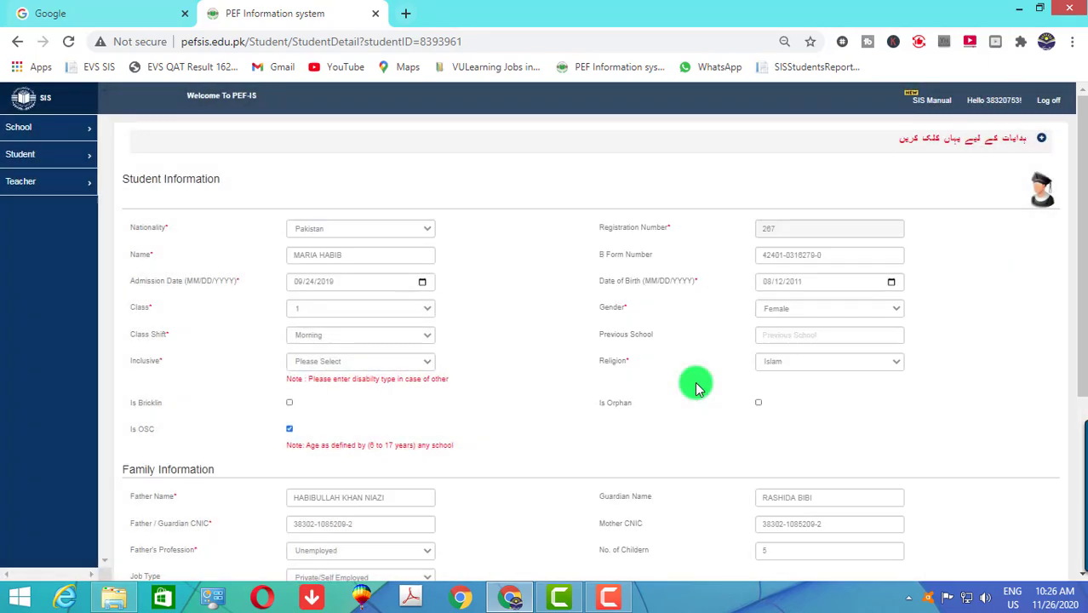
# - Save the record of the student with photo 267 and check the uploaded picture
pyautogui.scroll(-3, 881, 438)
pyautogui.click(980, 534)
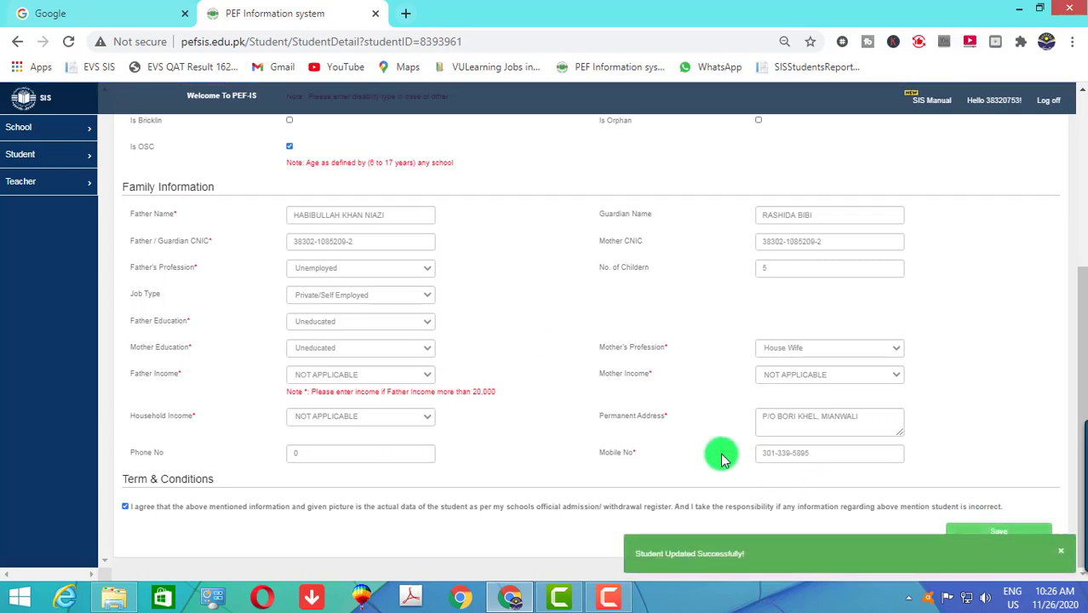
pyautogui.scroll(3, 720, 452)
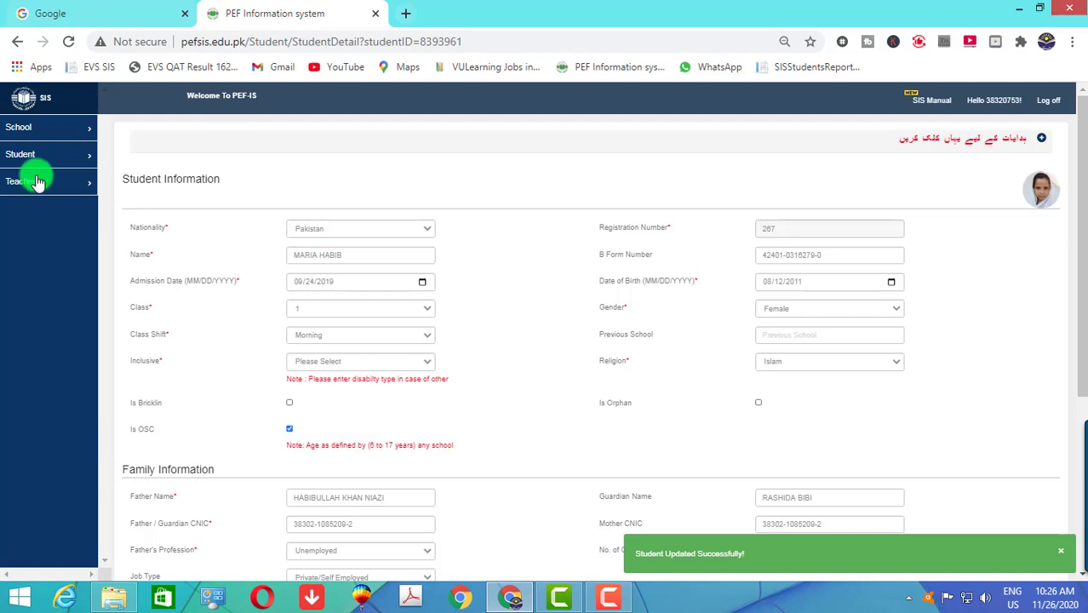
# - Search for the student whose registration number matches photo file 269 and open that record for updating
pyautogui.click(16, 160)
pyautogui.click(27, 199)
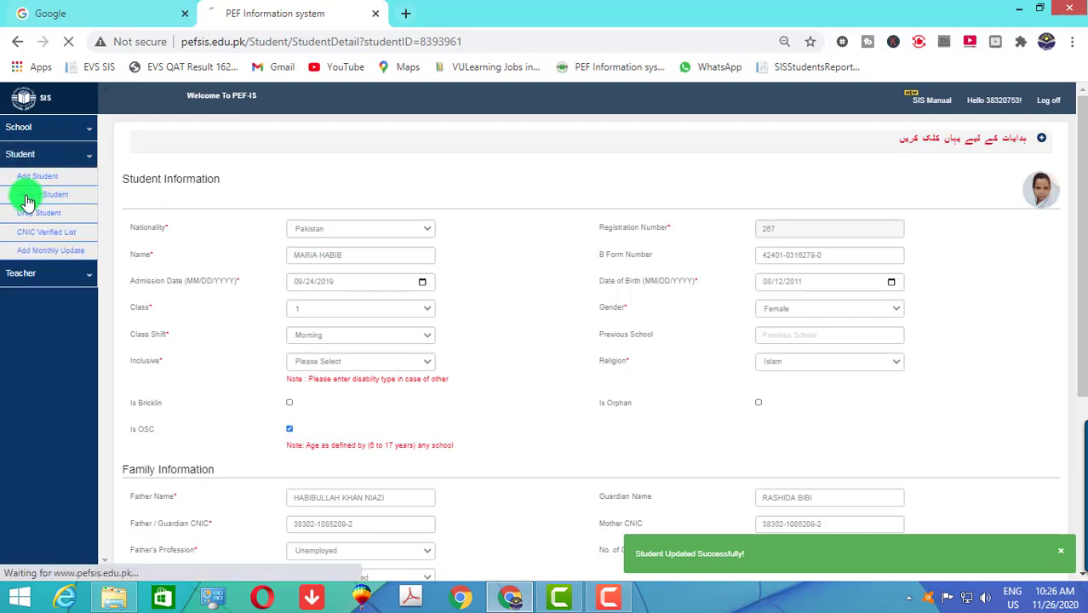
pyautogui.click(162, 203)
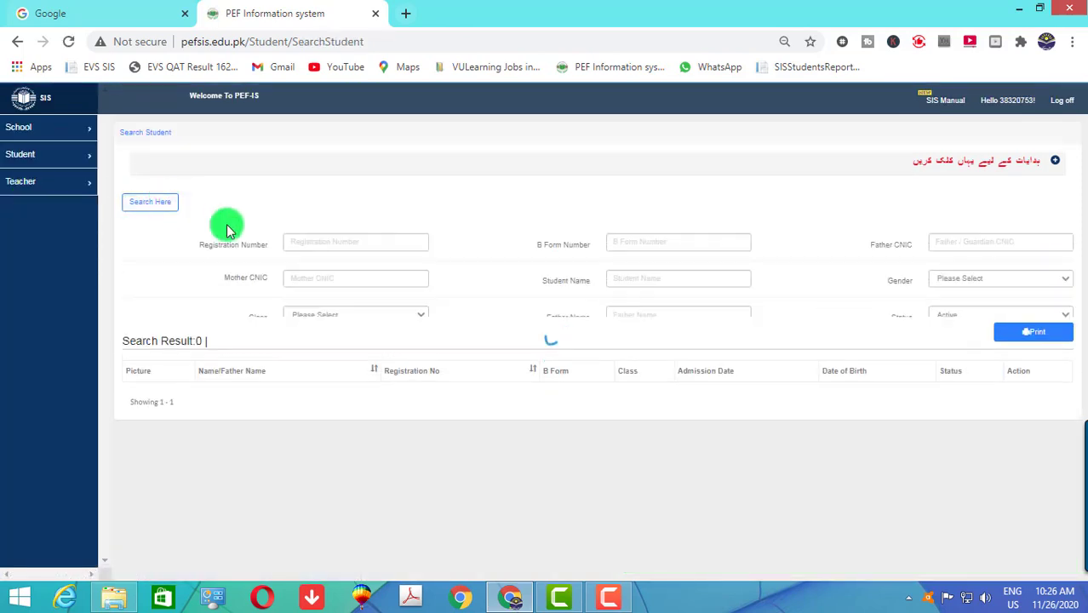
pyautogui.click(338, 244)
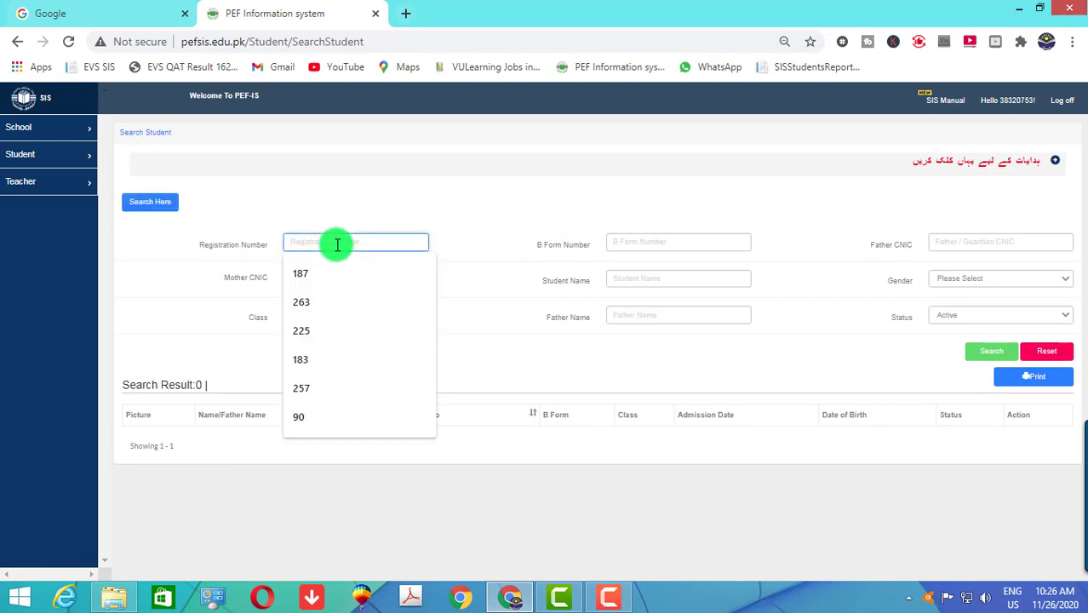
pyautogui.click(117, 597)
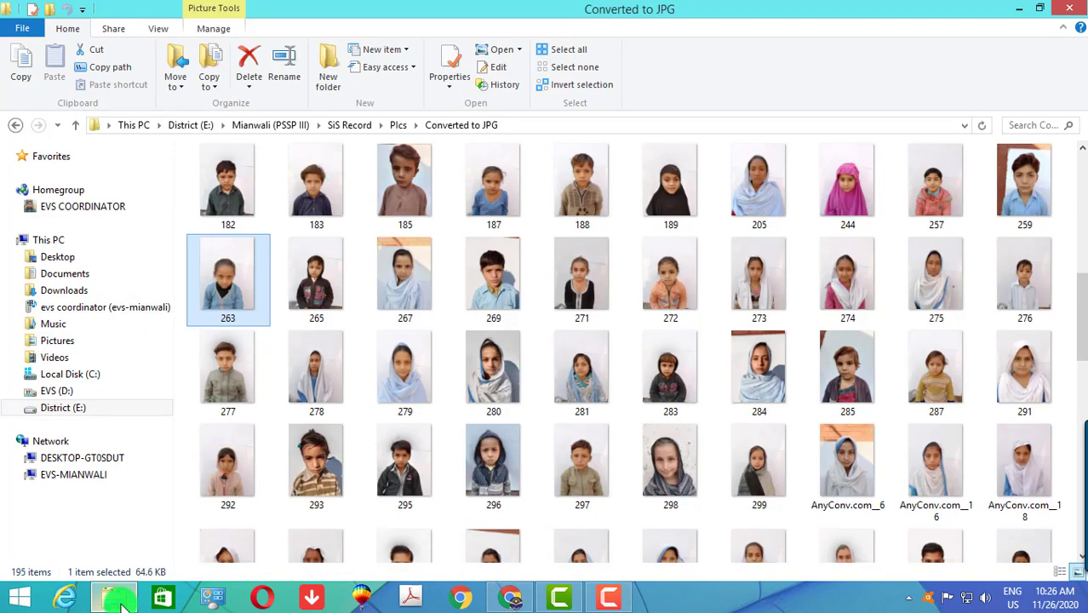
pyautogui.click(120, 600)
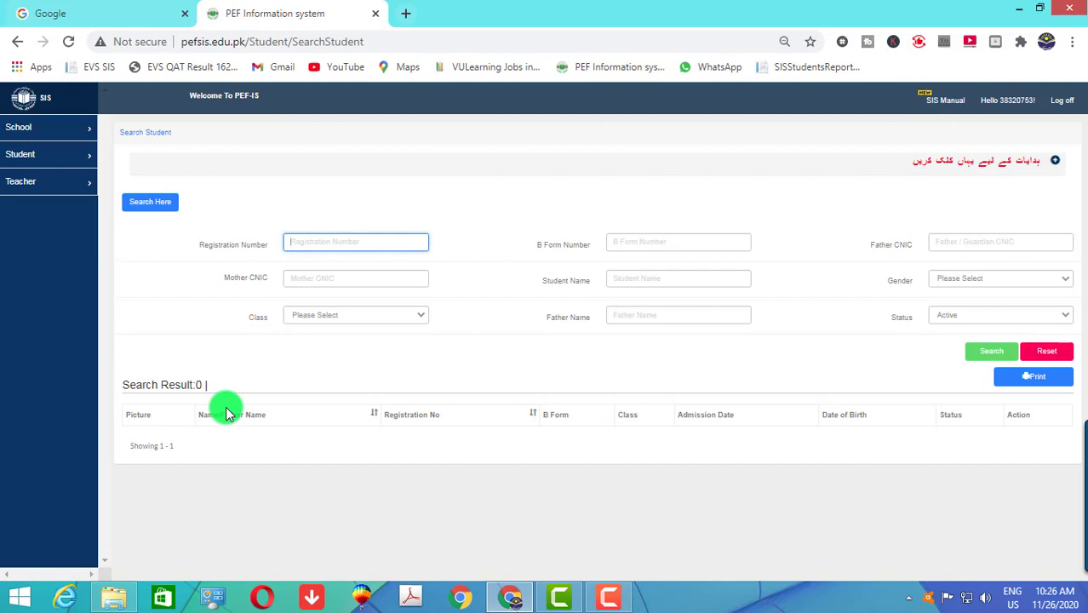
pyautogui.write('269')
pyautogui.press('Return')
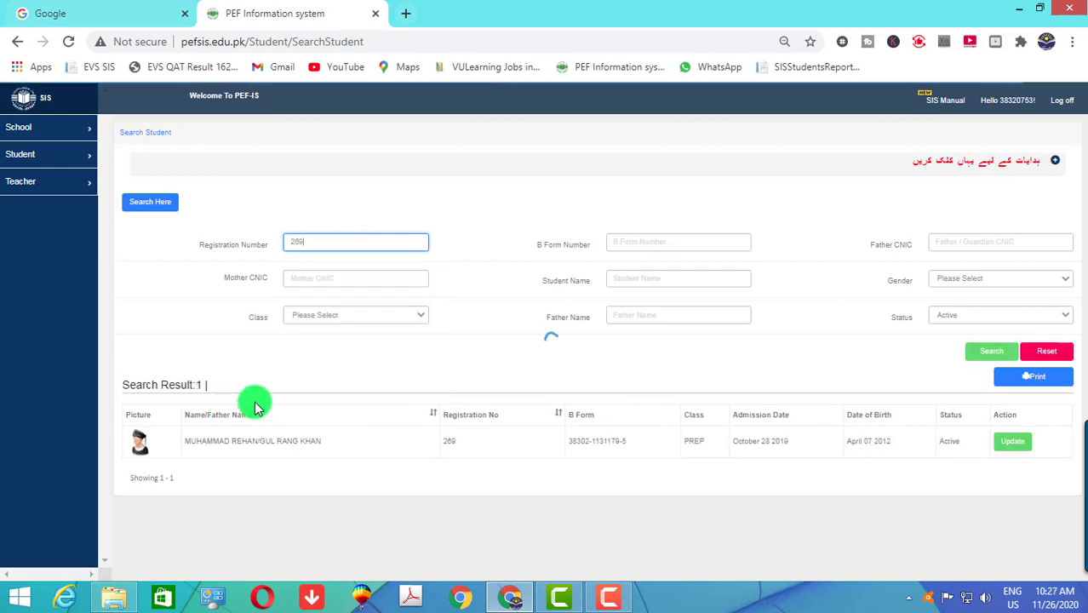
pyautogui.click(1013, 443)
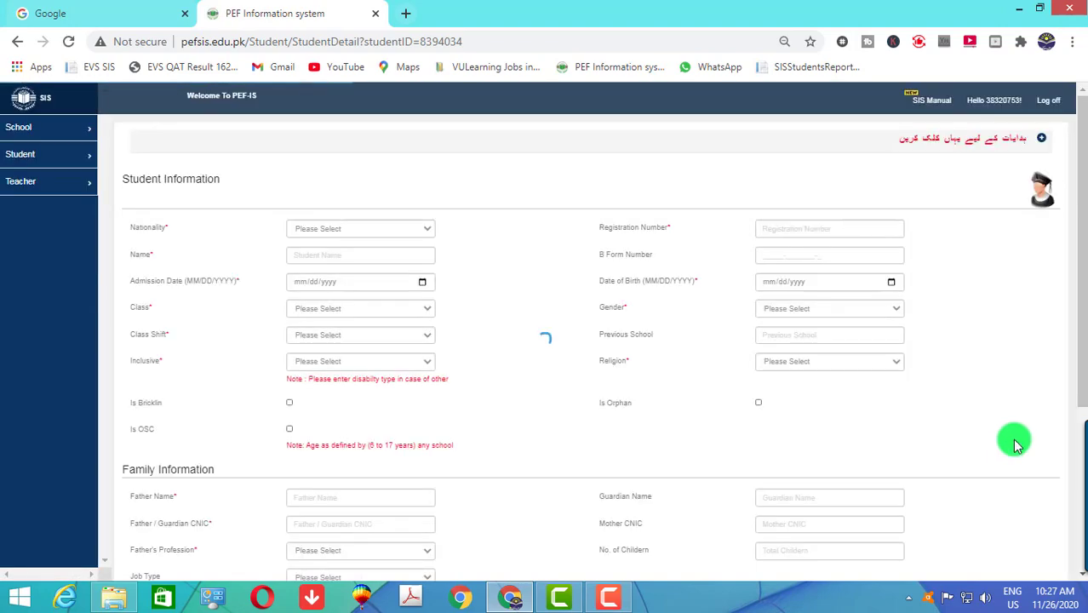
# - Upload photo 269 as the student's picture, with the crop area enlarged over head and shoulders, and save the record
pyautogui.click(1040, 204)
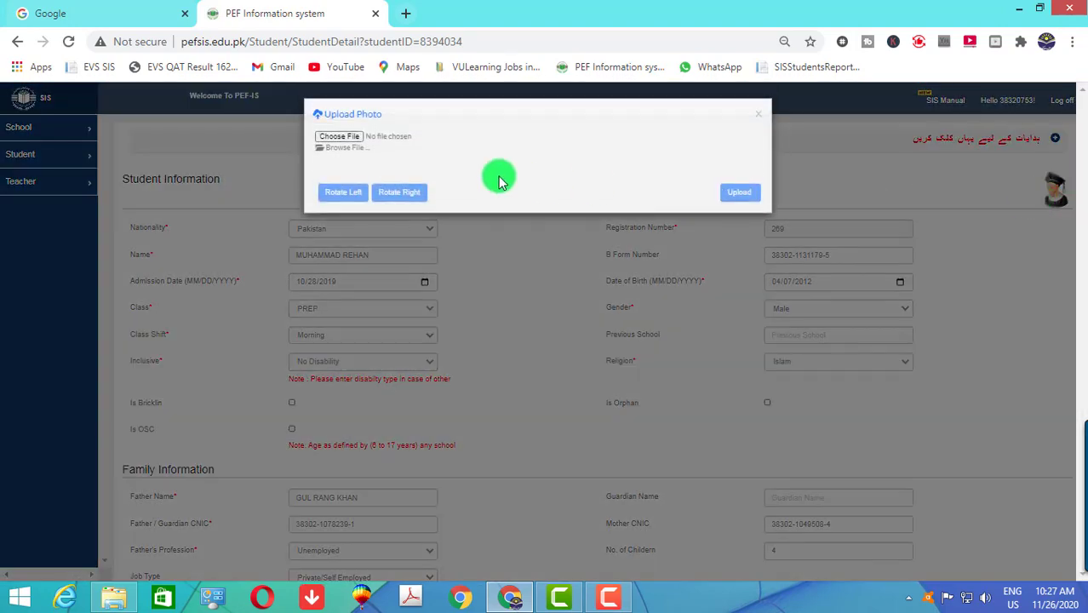
pyautogui.click(352, 146)
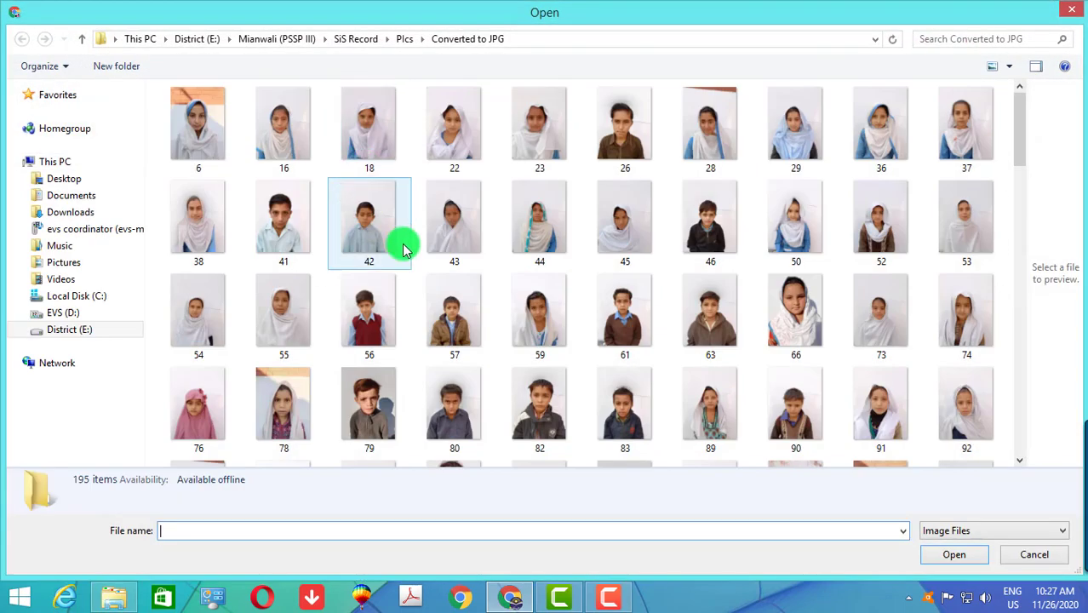
pyautogui.click(545, 426)
pyautogui.scroll(-10, 558, 426)
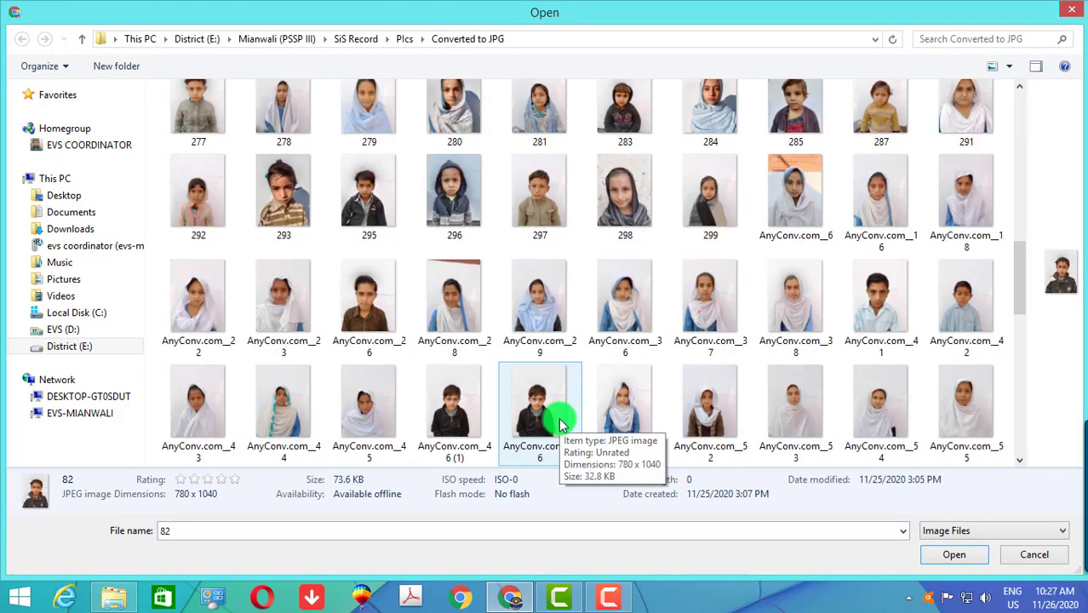
pyautogui.scroll(2, 558, 423)
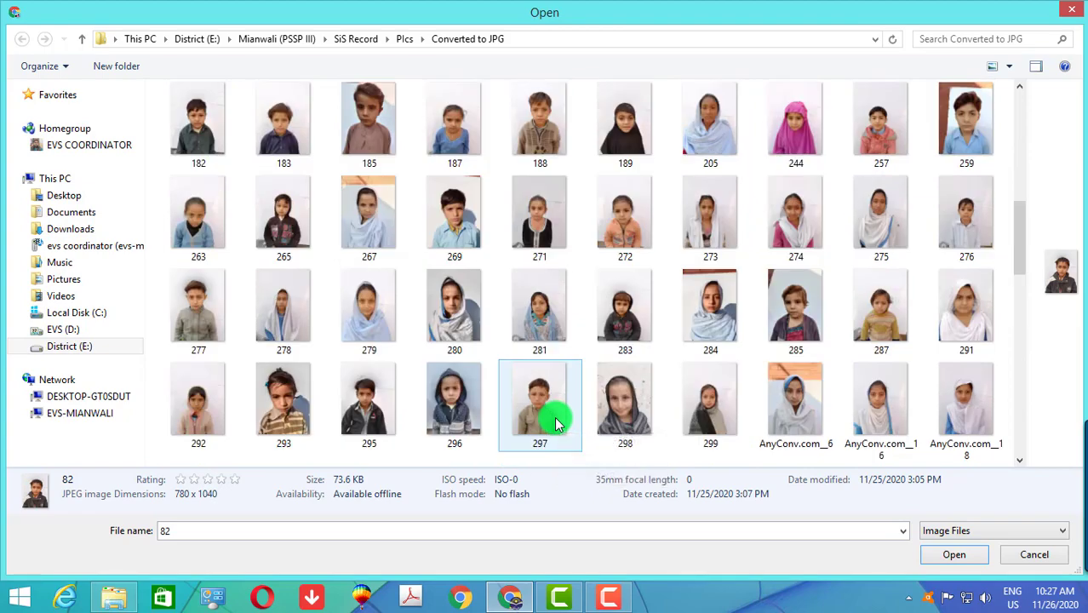
pyautogui.doubleClick(452, 223)
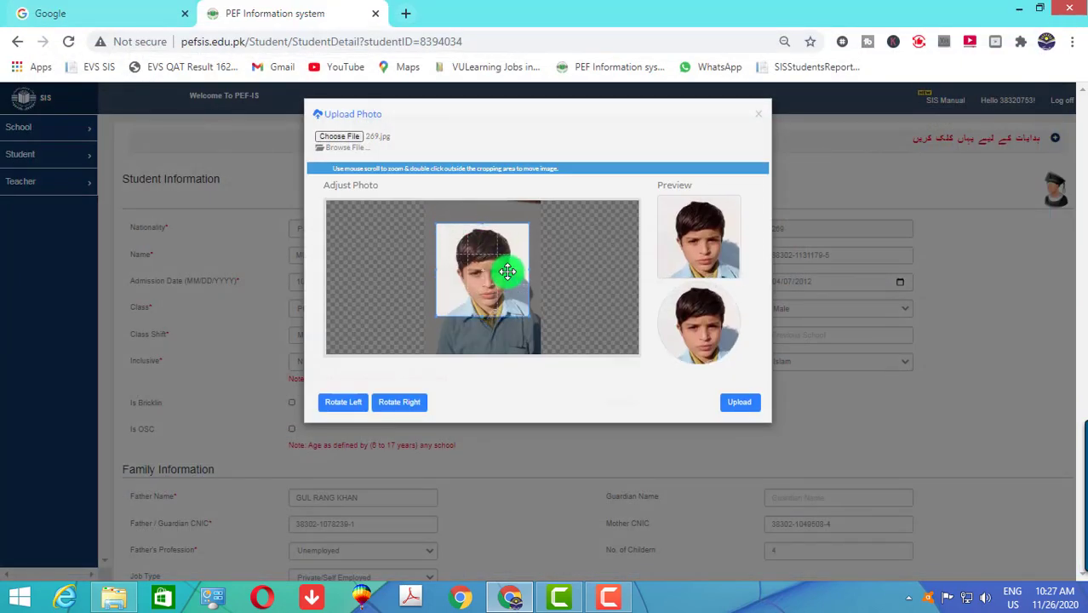
pyautogui.moveTo(529, 320)
pyautogui.mouseDown()
pyautogui.moveTo(534, 347)
pyautogui.moveTo(532, 319)
pyautogui.moveTo(538, 327)
pyautogui.mouseUp()
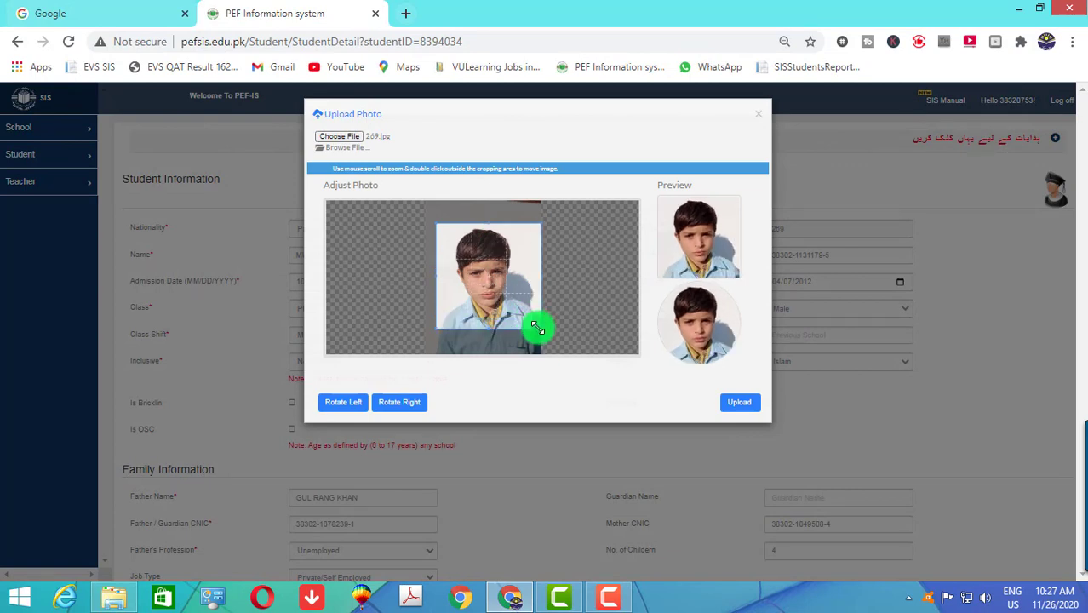
pyautogui.click(742, 402)
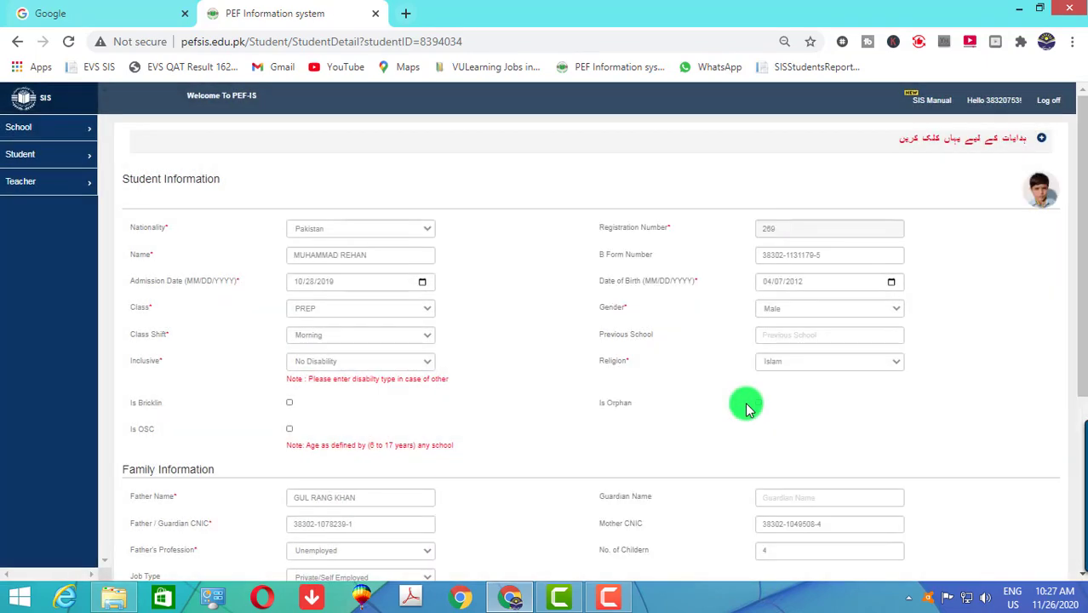
pyautogui.scroll(-3, 745, 409)
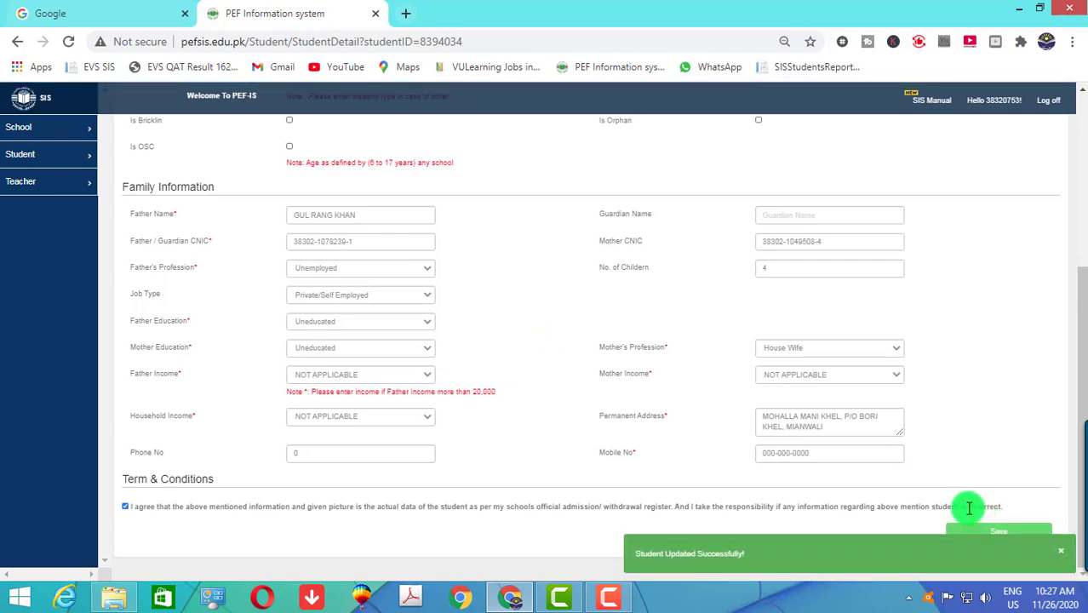
# - Search for the student whose registration number matches photo file 271 and open the photo upload window of that record
pyautogui.click(24, 153)
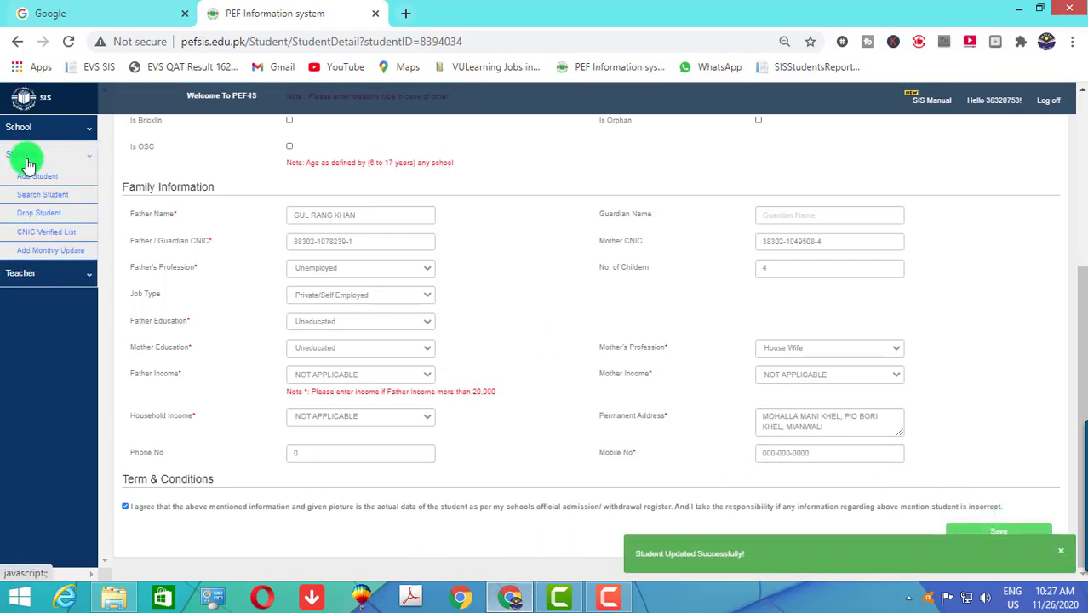
pyautogui.click(40, 197)
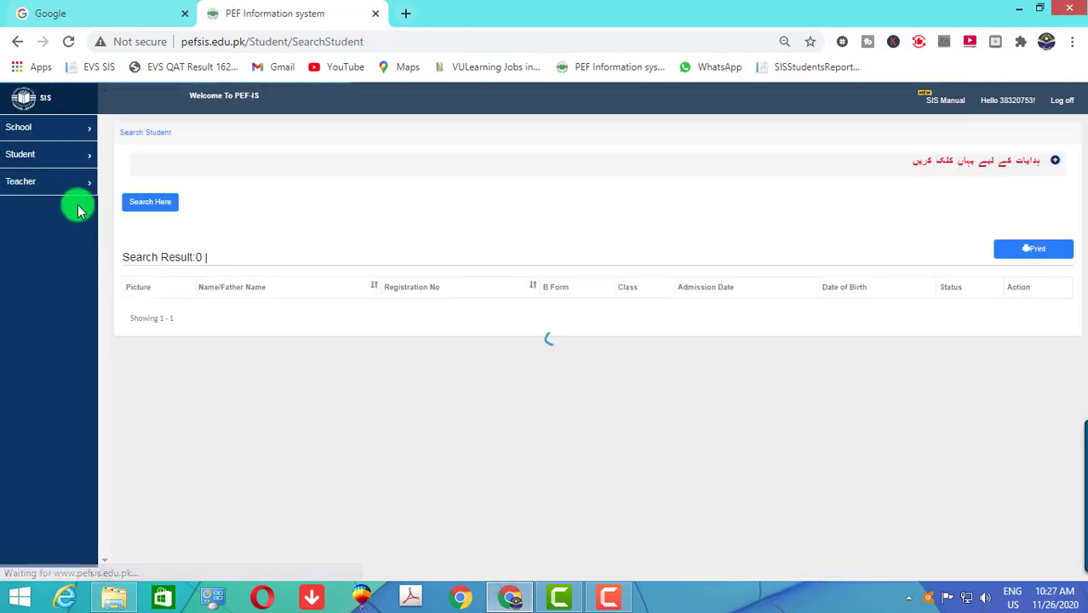
pyautogui.click(149, 202)
pyautogui.click(311, 280)
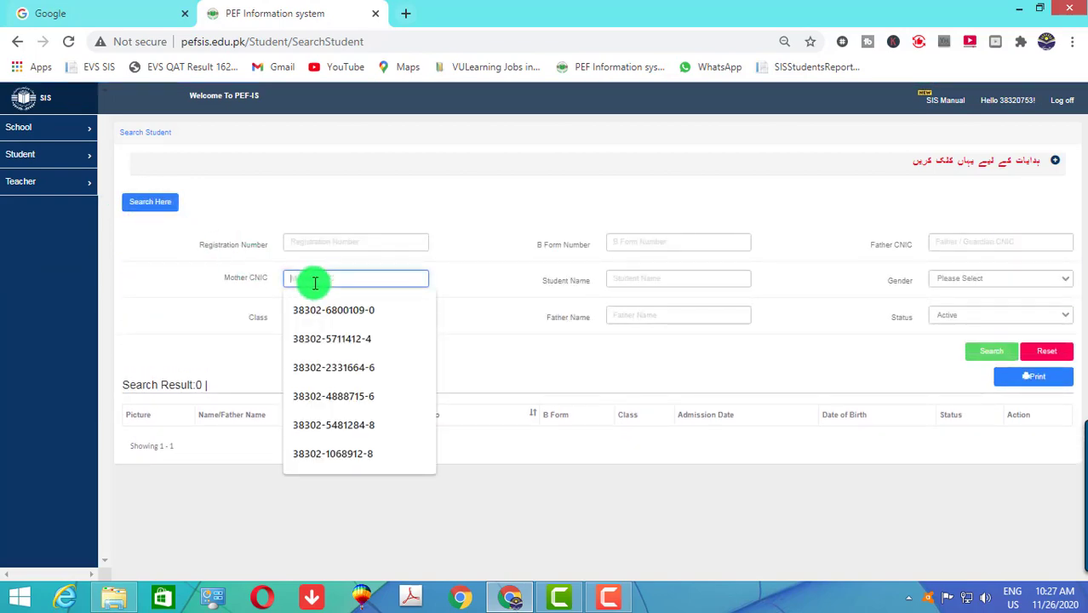
pyautogui.click(316, 242)
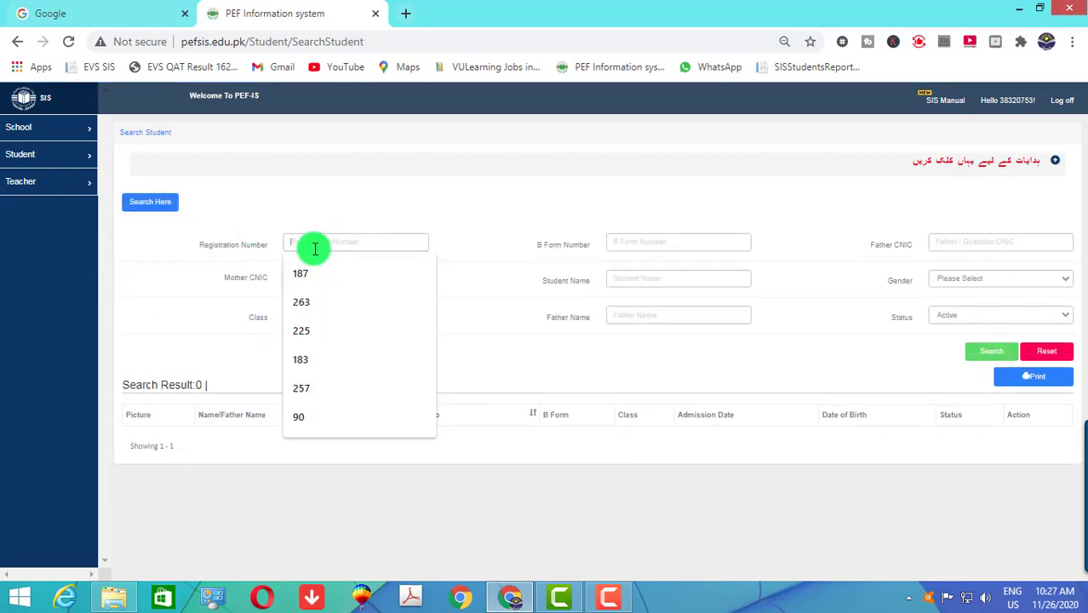
pyautogui.click(111, 599)
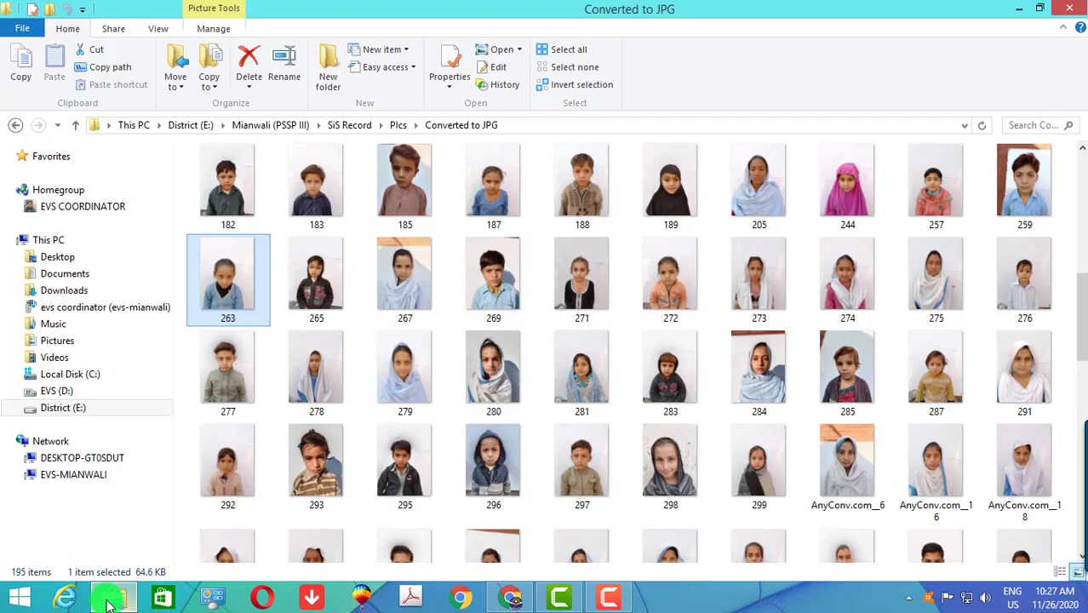
pyautogui.click(111, 598)
pyautogui.write('271')
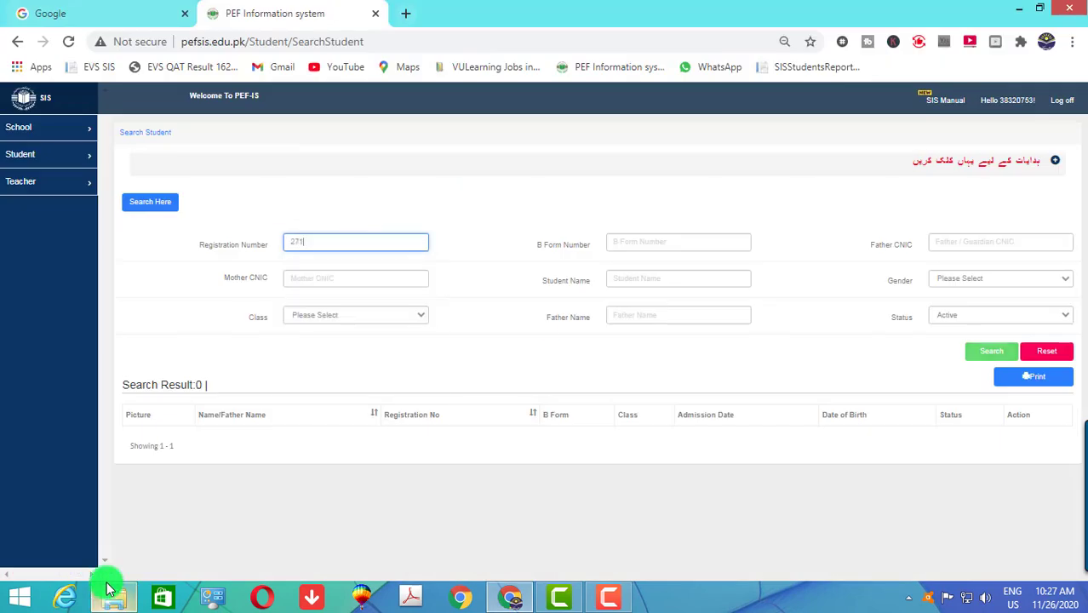
pyautogui.press('Return')
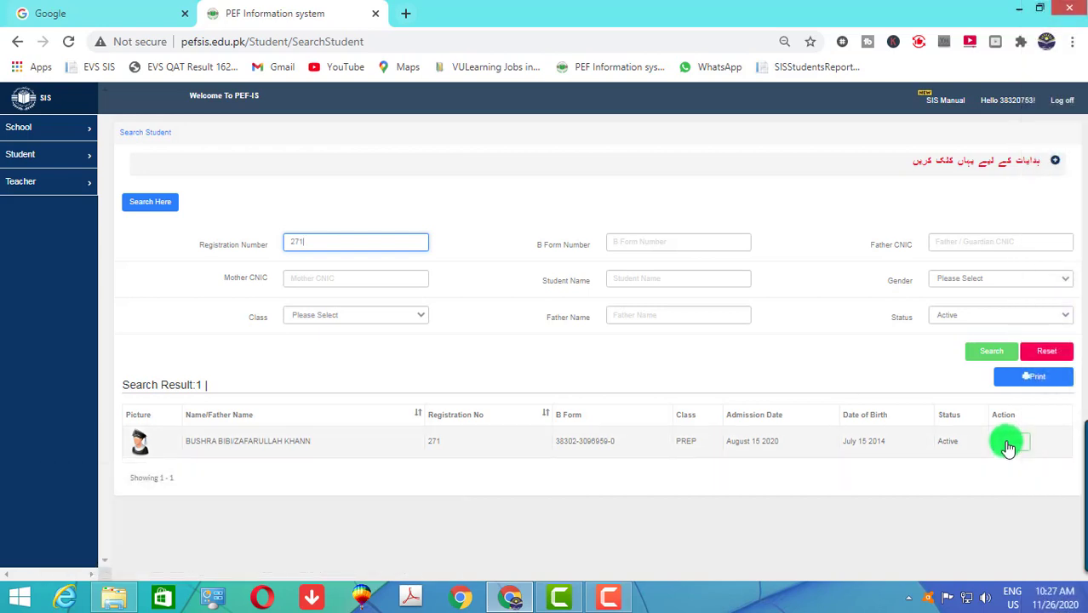
pyautogui.click(1009, 442)
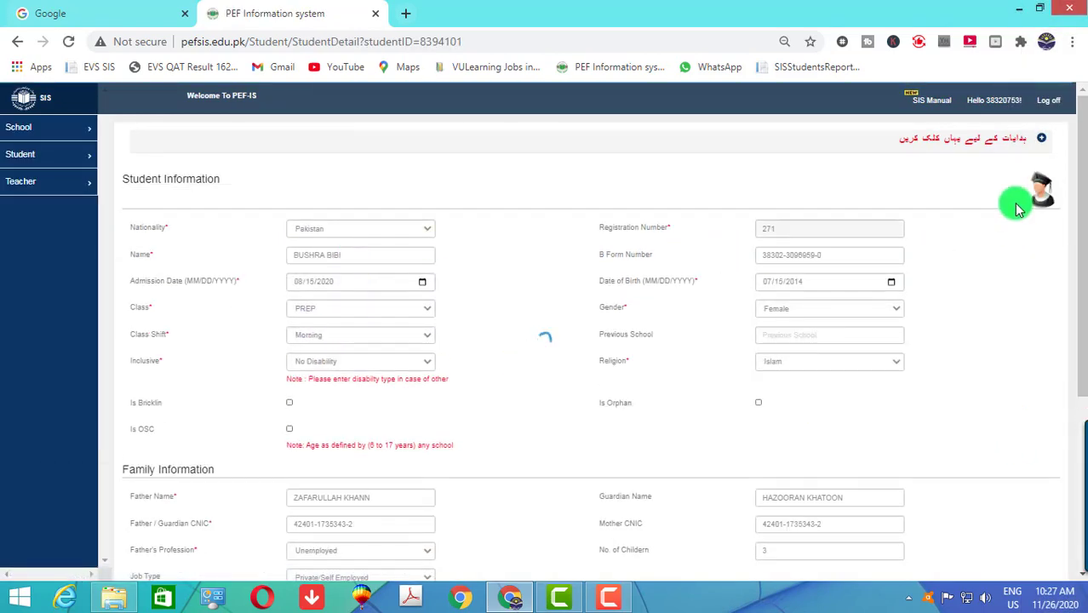
pyautogui.click(1040, 197)
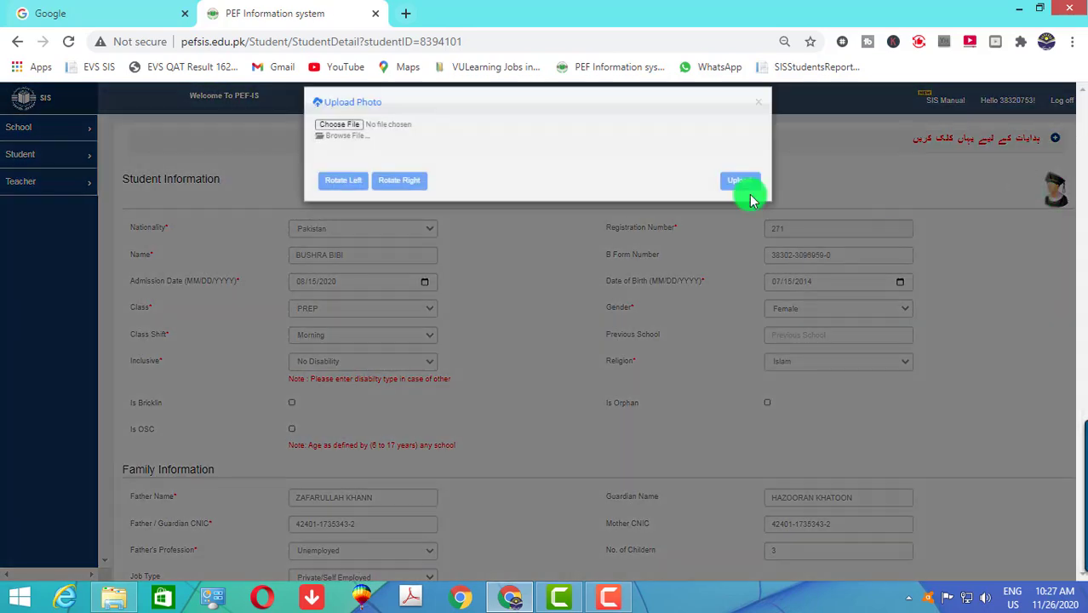
pyautogui.click(339, 142)
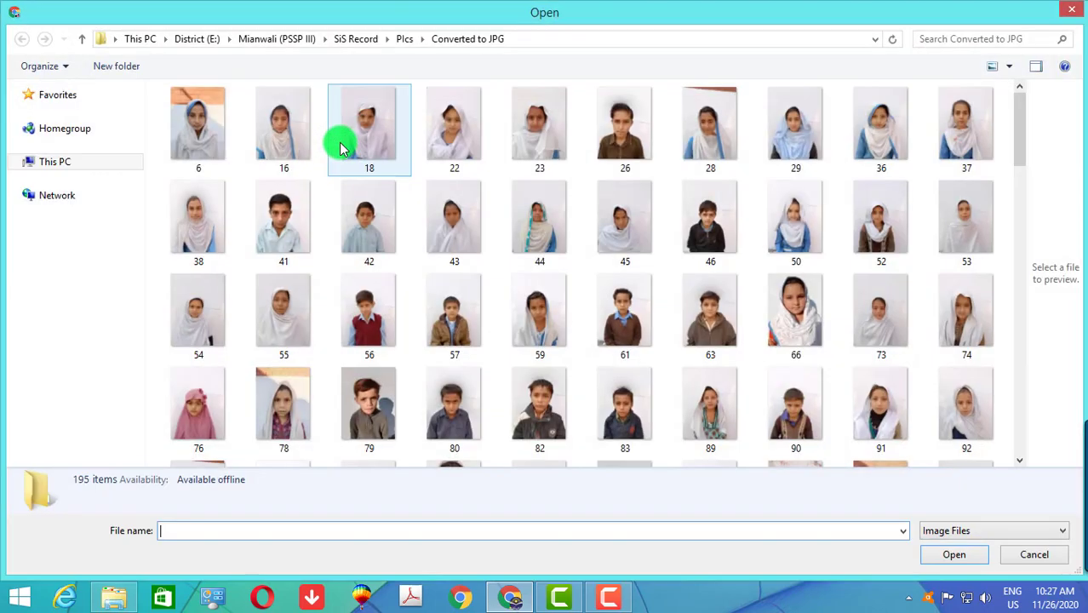
pyautogui.click(448, 423)
pyautogui.scroll(-5, 449, 401)
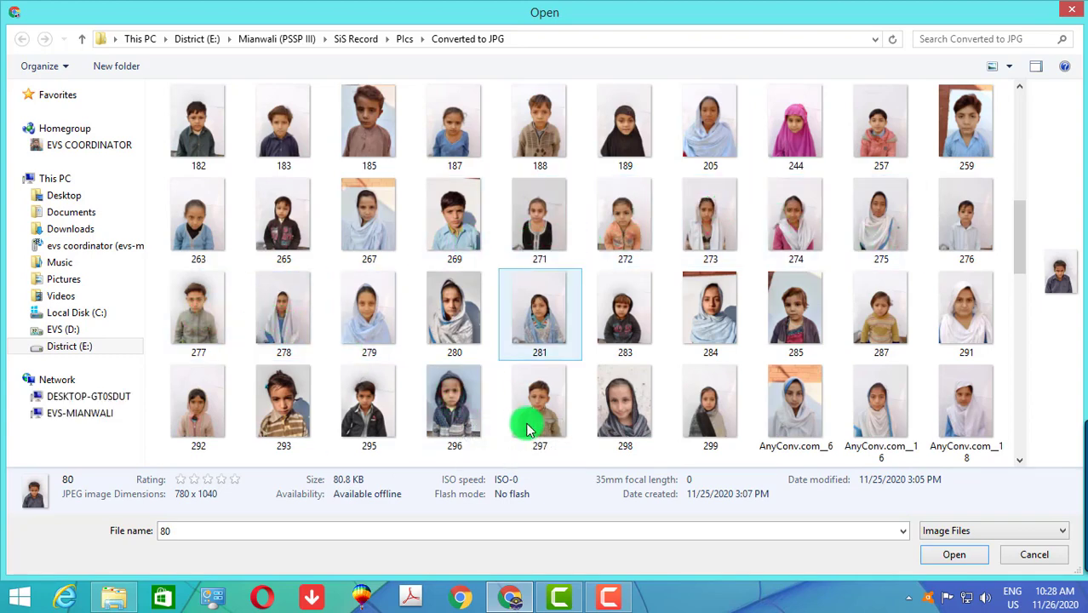
pyautogui.click(1021, 559)
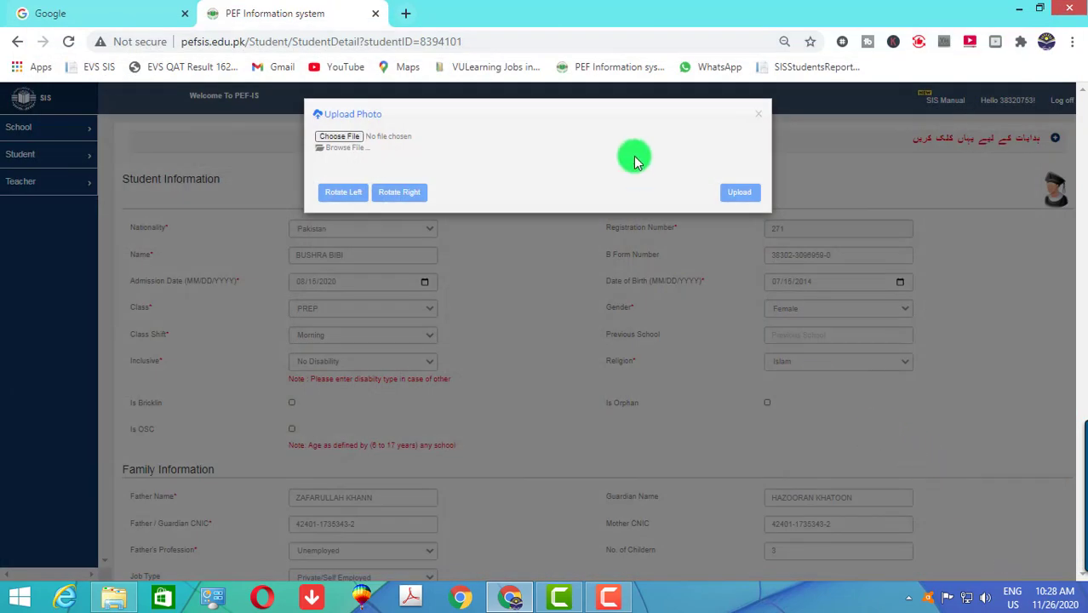
# - Upload photo 271 from the Converted to JPG folder as the student's picture, enlarged with the crop area over the face
pyautogui.click(345, 145)
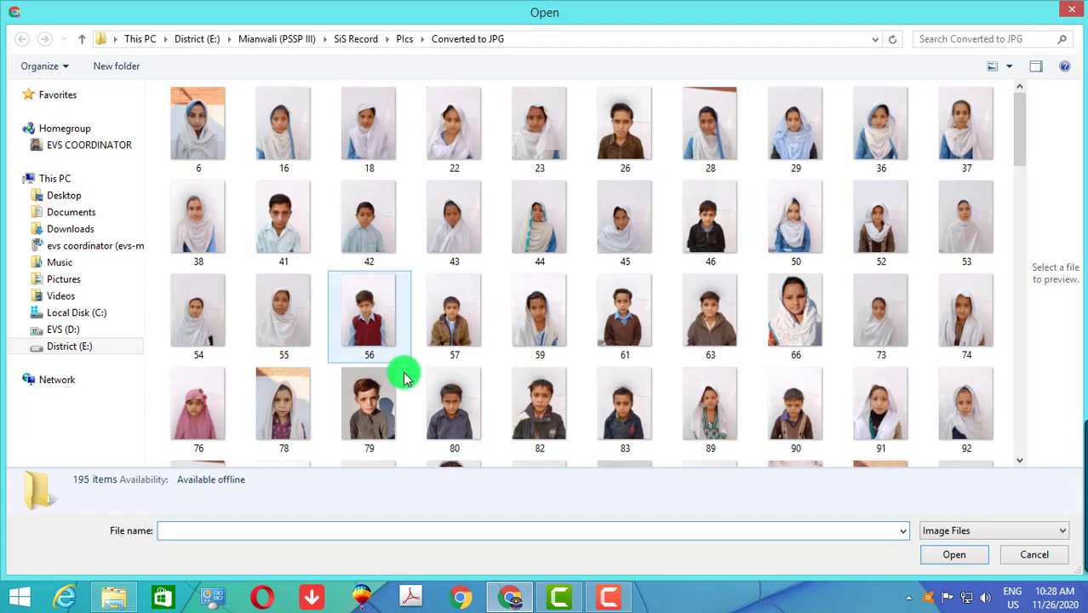
pyautogui.click(394, 408)
pyautogui.scroll(-10, 394, 408)
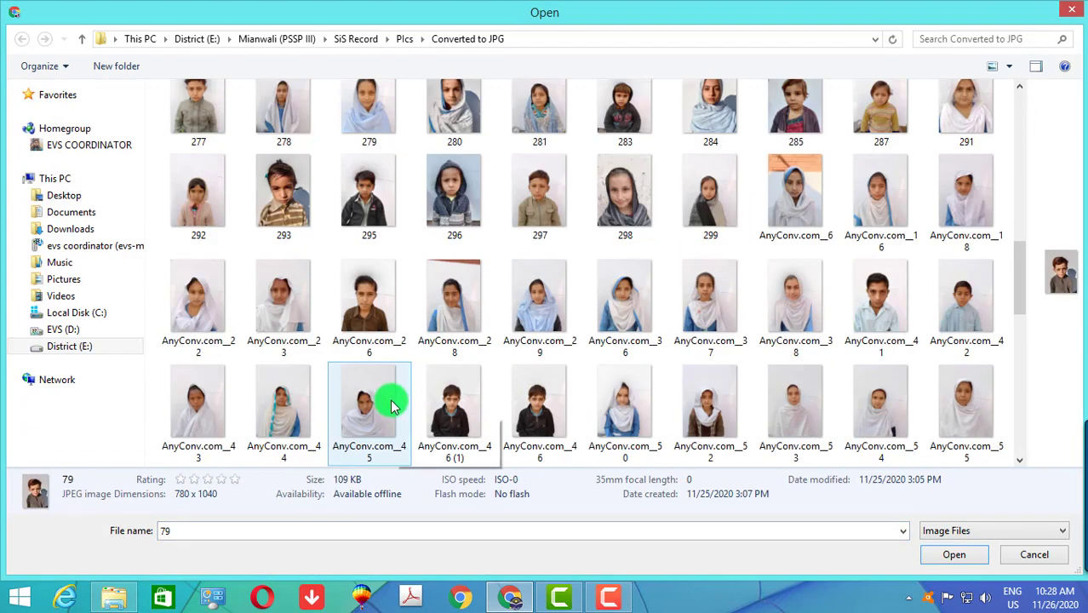
pyautogui.scroll(2, 394, 408)
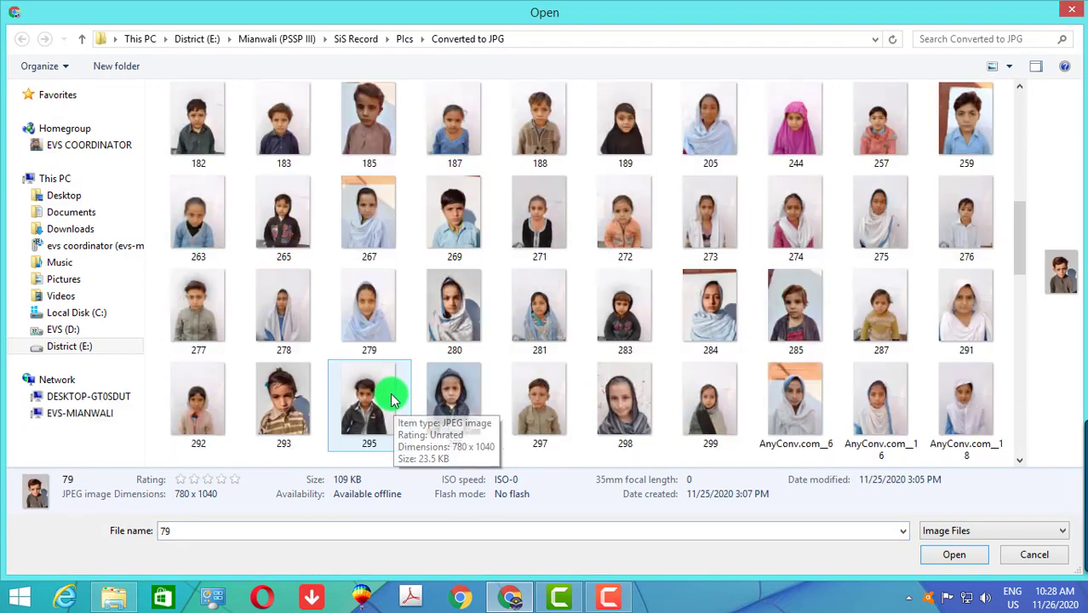
pyautogui.doubleClick(537, 237)
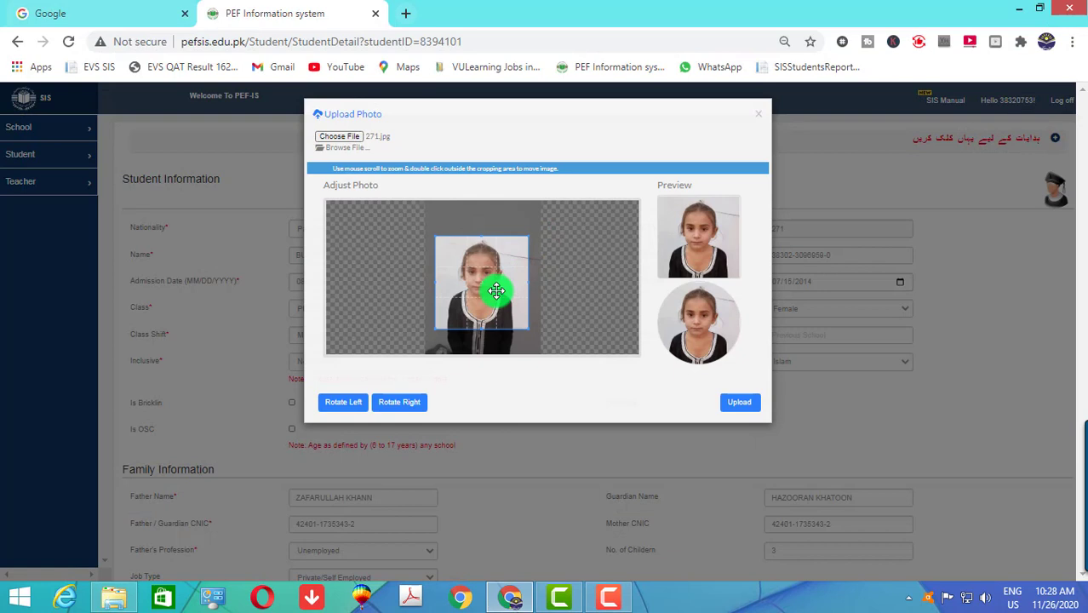
pyautogui.scroll(2, 496, 291)
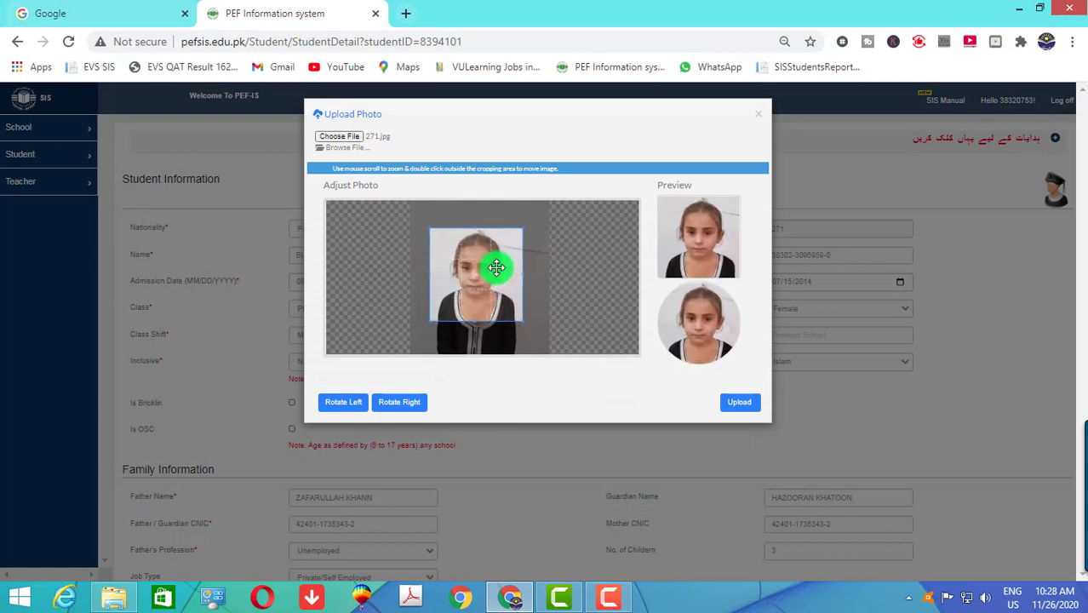
pyautogui.scroll(1, 496, 267)
pyautogui.moveTo(496, 267); pyautogui.dragTo(496, 260)
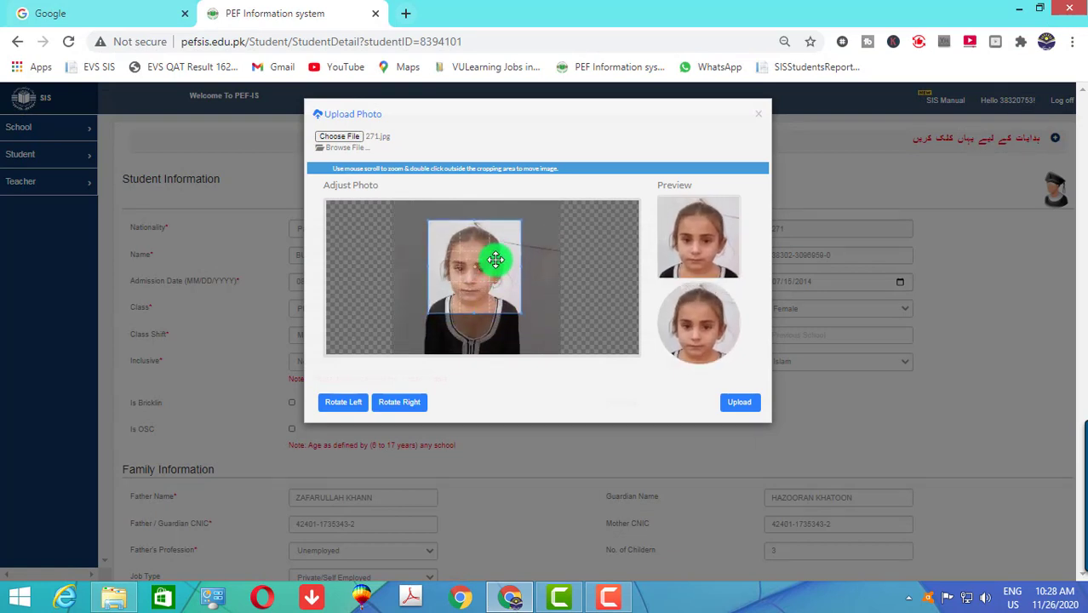
pyautogui.click(728, 404)
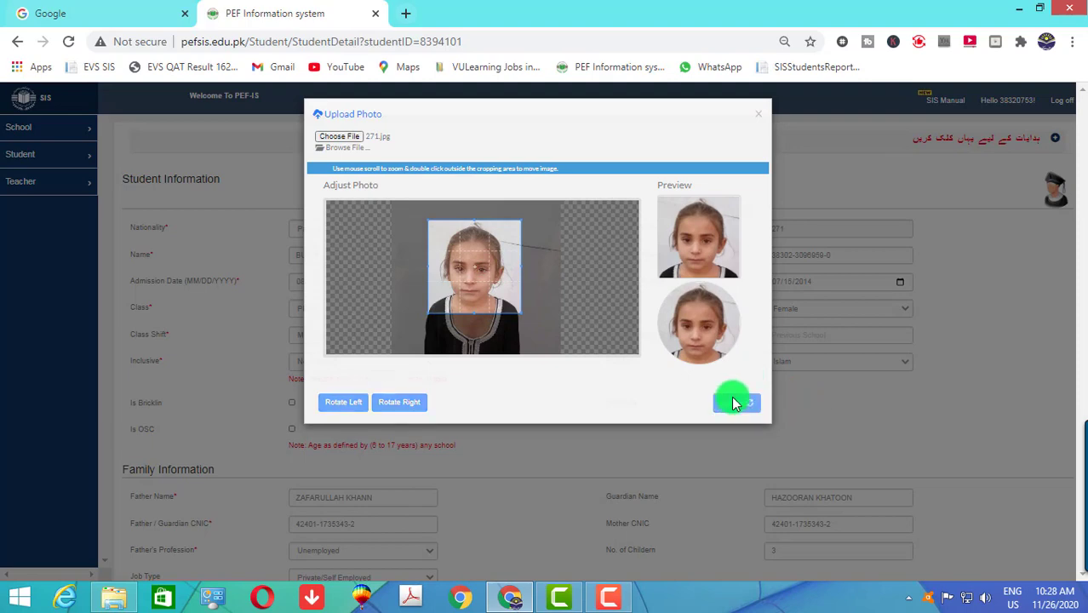
# - Fill in the mobile number and save the student record that received photo 271
pyautogui.scroll(-4, 734, 403)
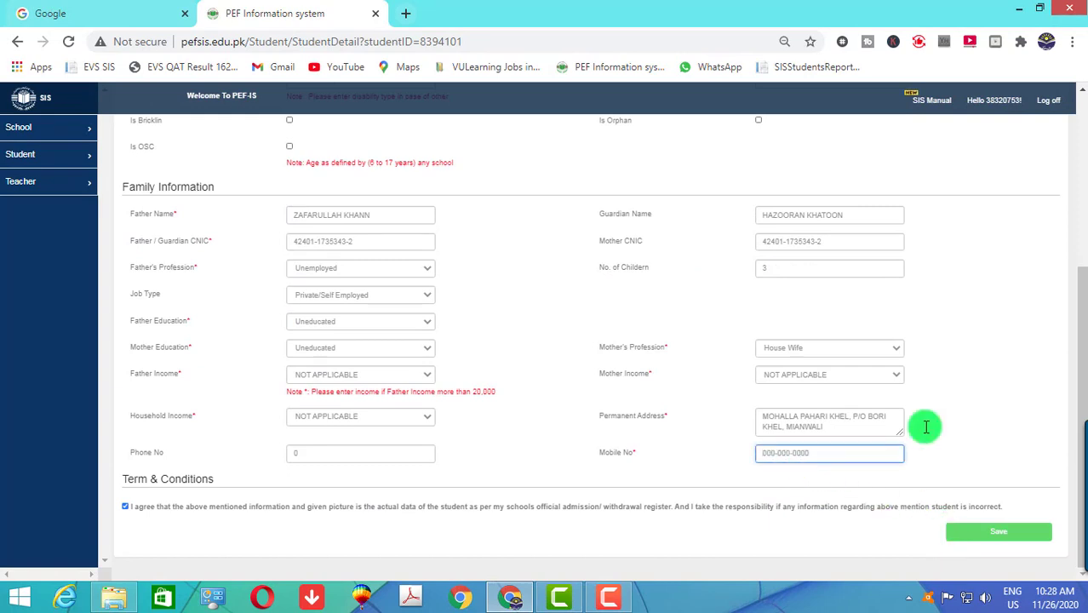
pyautogui.click(1003, 534)
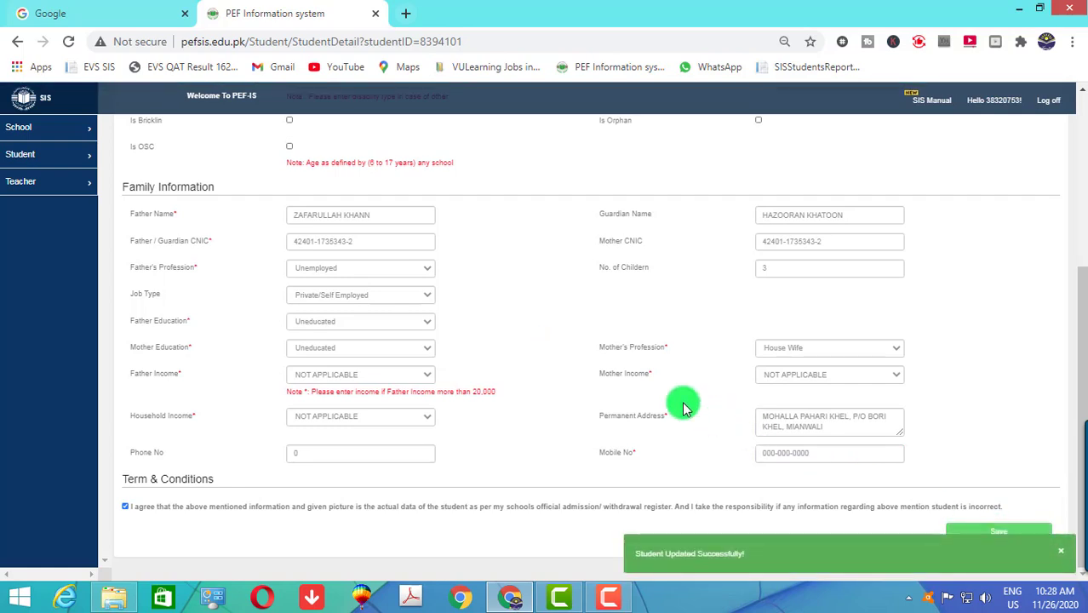
pyautogui.scroll(3, 687, 405)
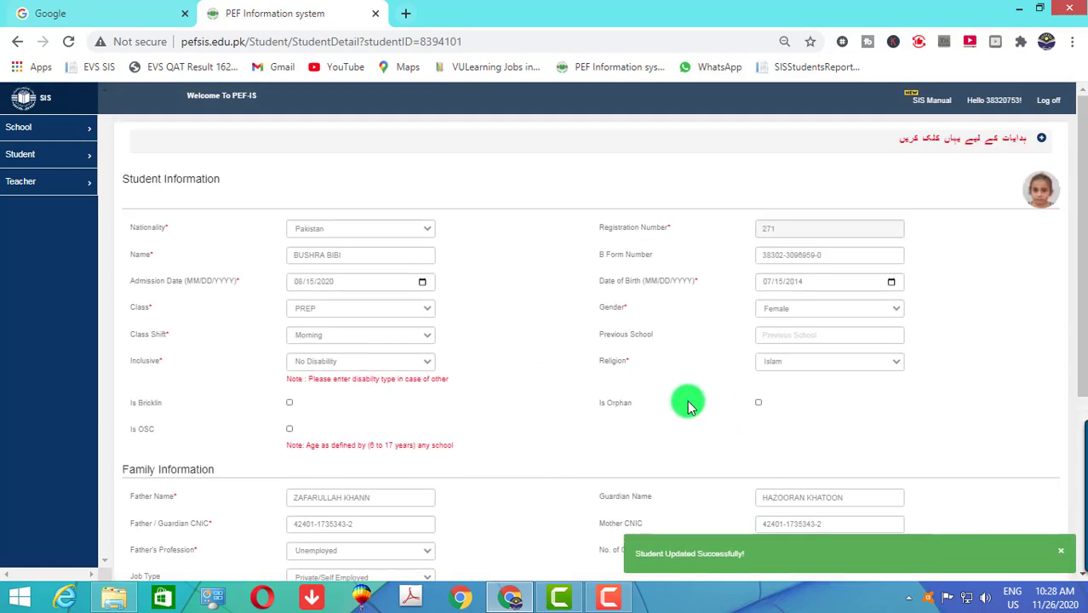
# - Search for the student whose registration number matches photo file 272 and open that record for updating
pyautogui.click(42, 167)
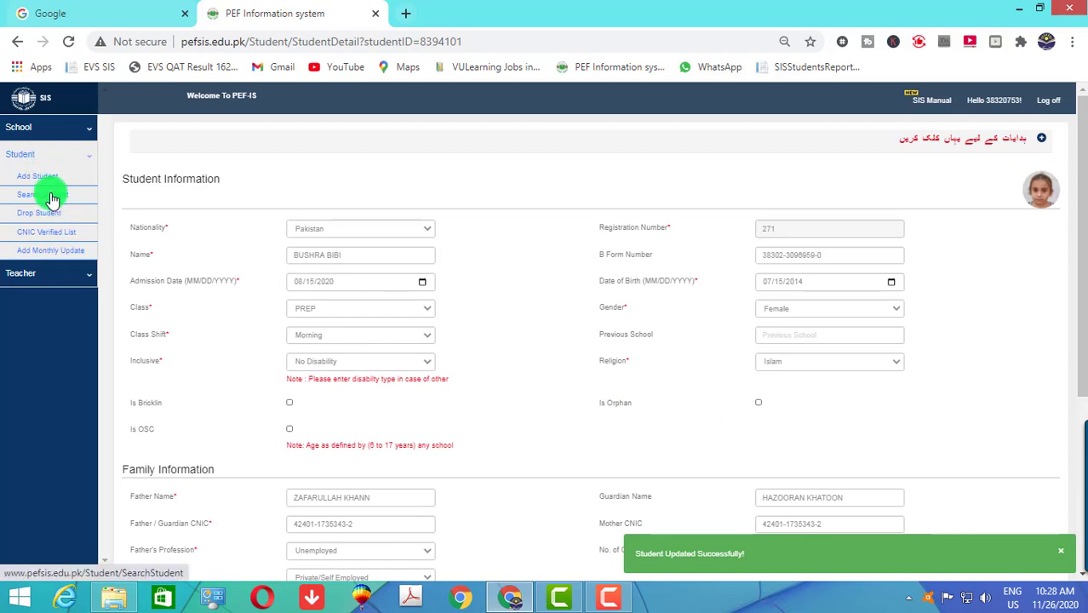
pyautogui.click(52, 196)
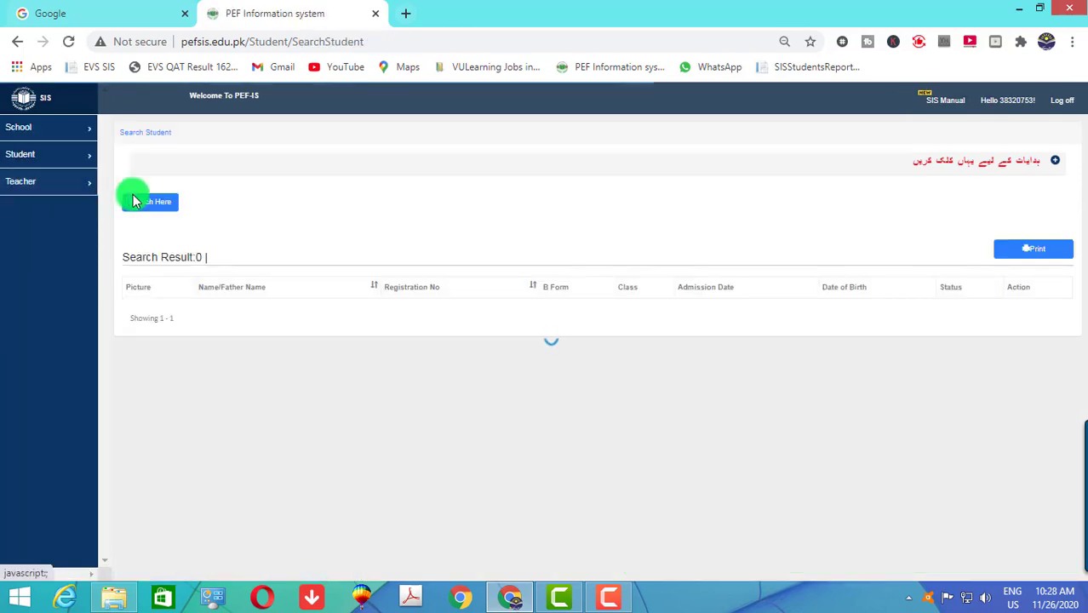
pyautogui.click(136, 201)
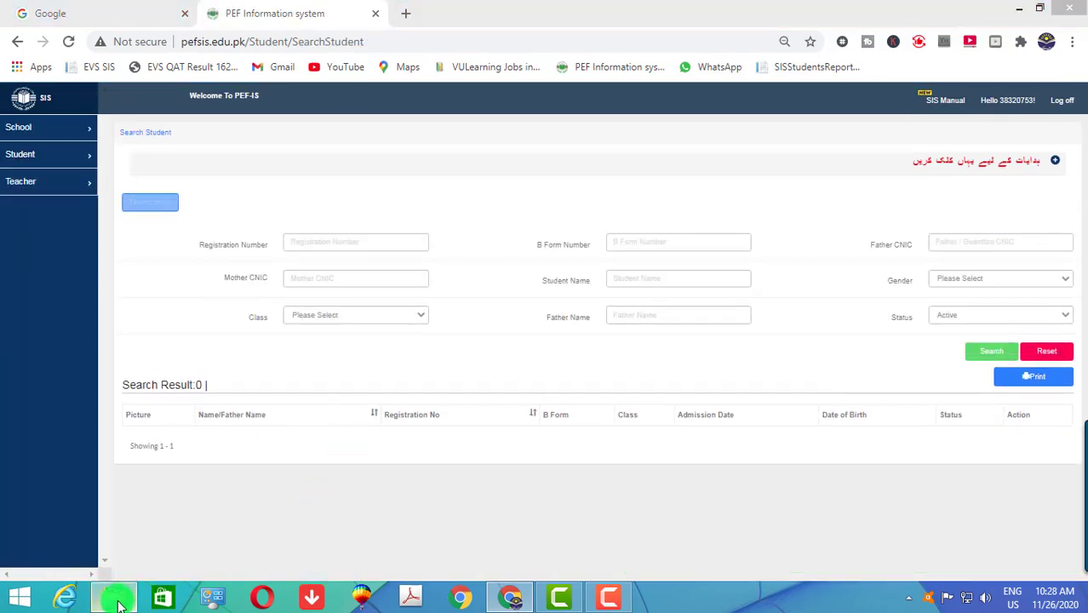
pyautogui.click(119, 601)
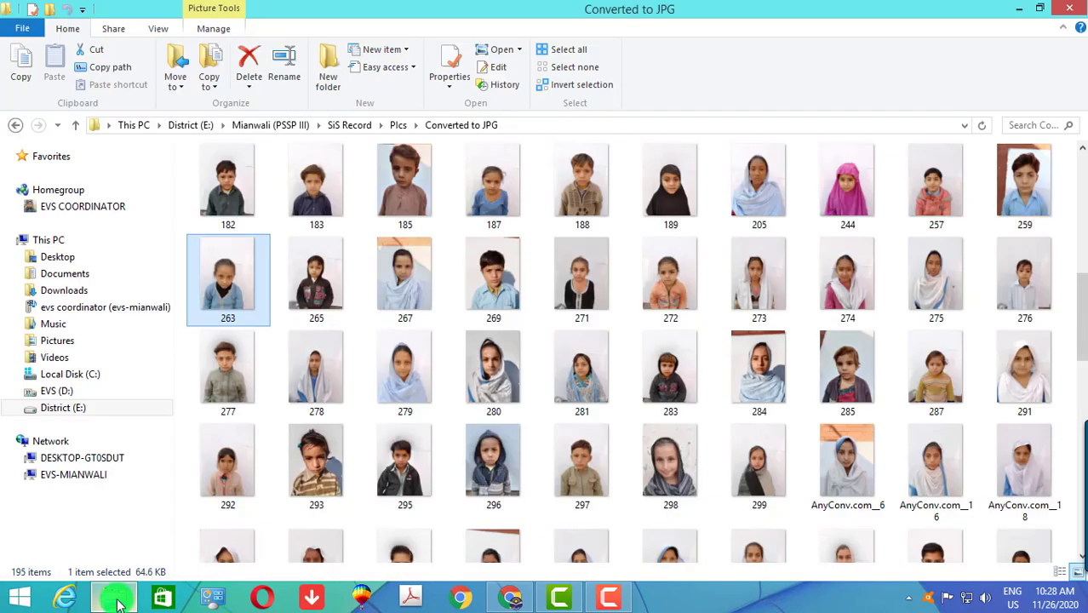
pyautogui.click(118, 601)
pyautogui.click(320, 242)
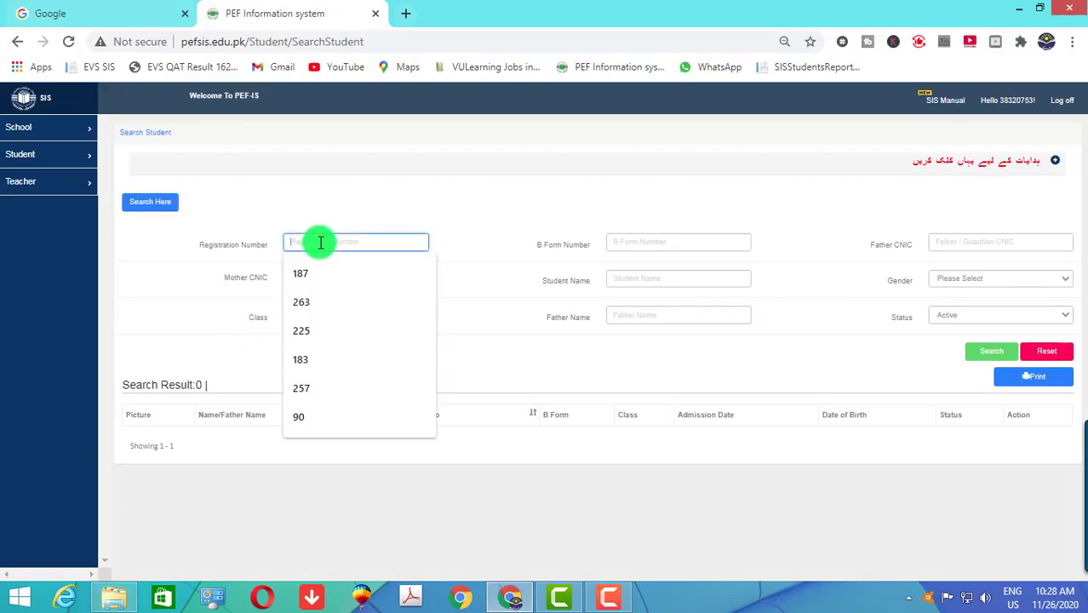
pyautogui.write('272')
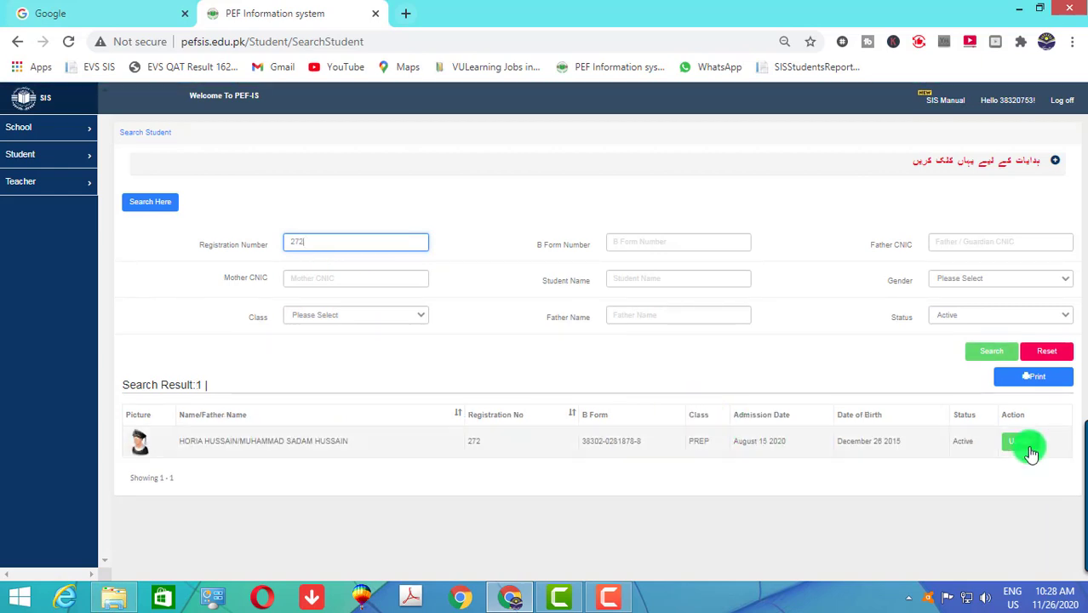
pyautogui.click(1029, 452)
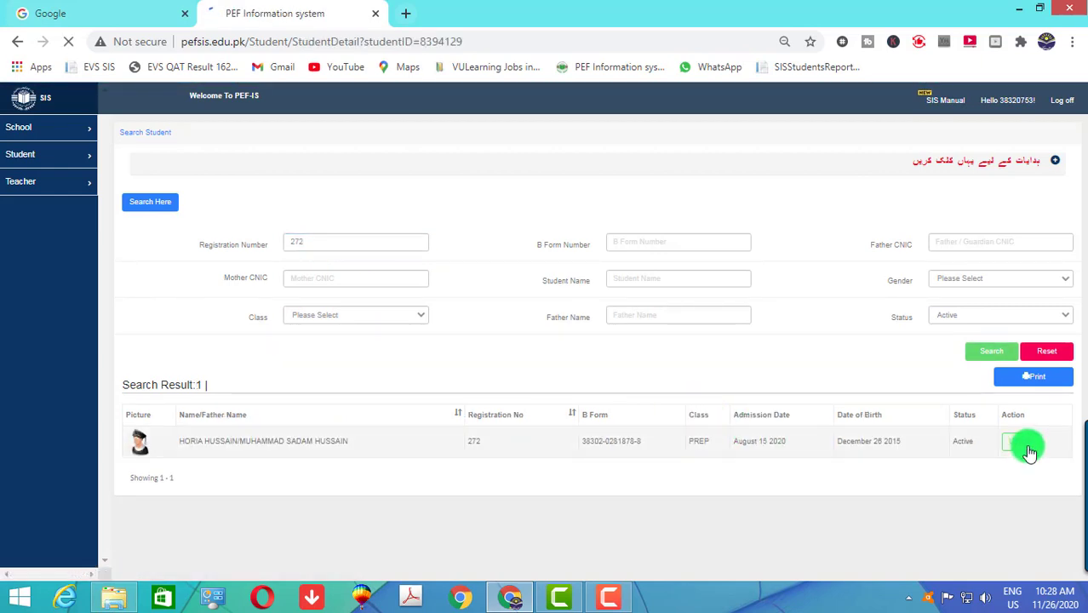
# - Upload photo 272 from the Converted to JPG folder as the student's picture, enlarged with the crop area over face and shoulders
pyautogui.click(1046, 198)
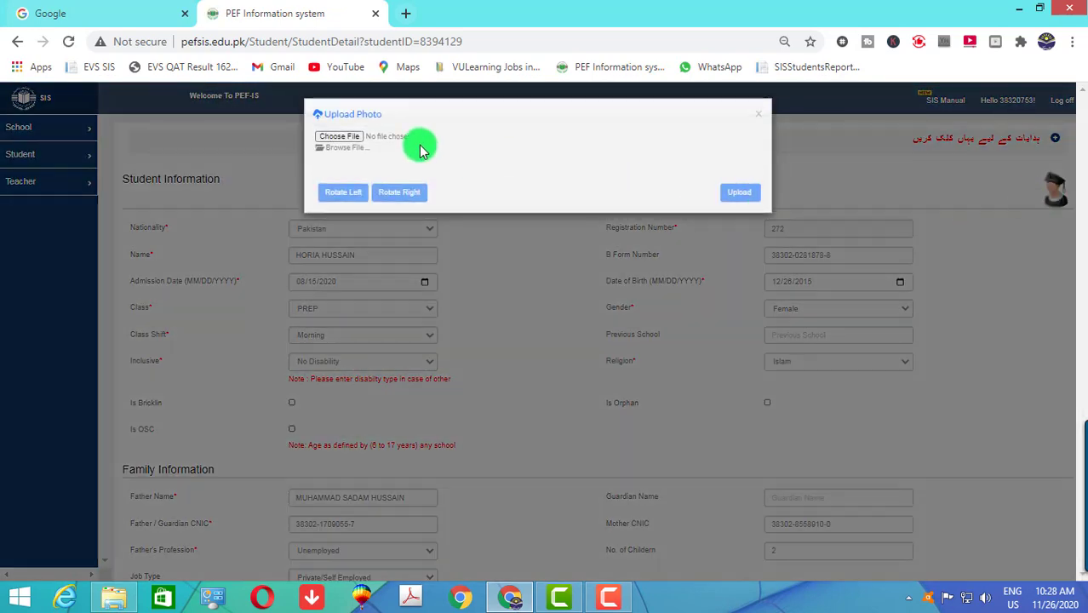
pyautogui.click(353, 136)
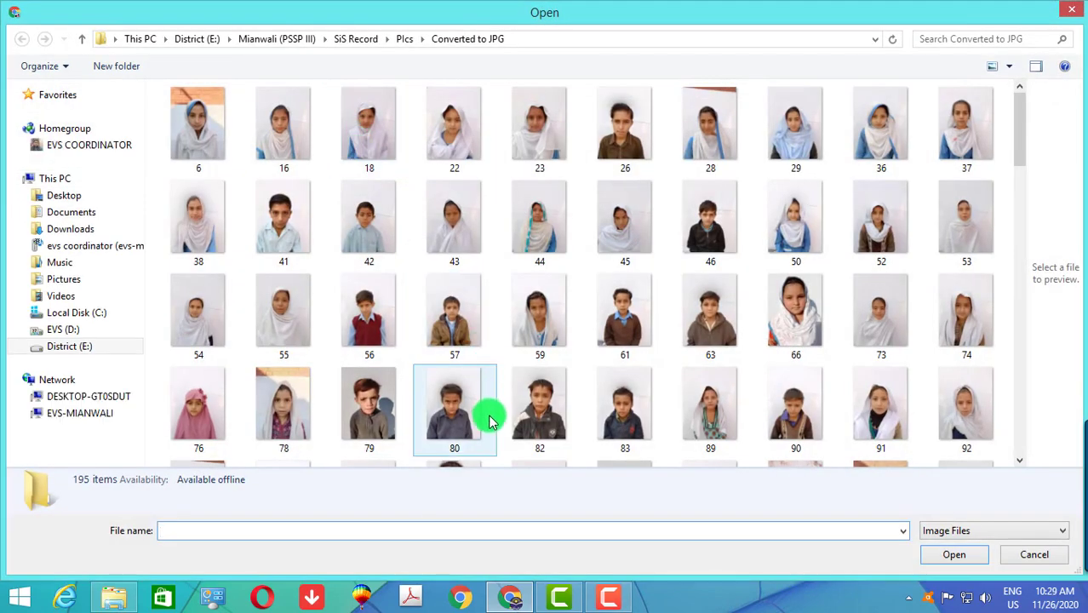
pyautogui.click(489, 420)
pyautogui.scroll(-3, 490, 420)
pyautogui.scroll(-3, 490, 420)
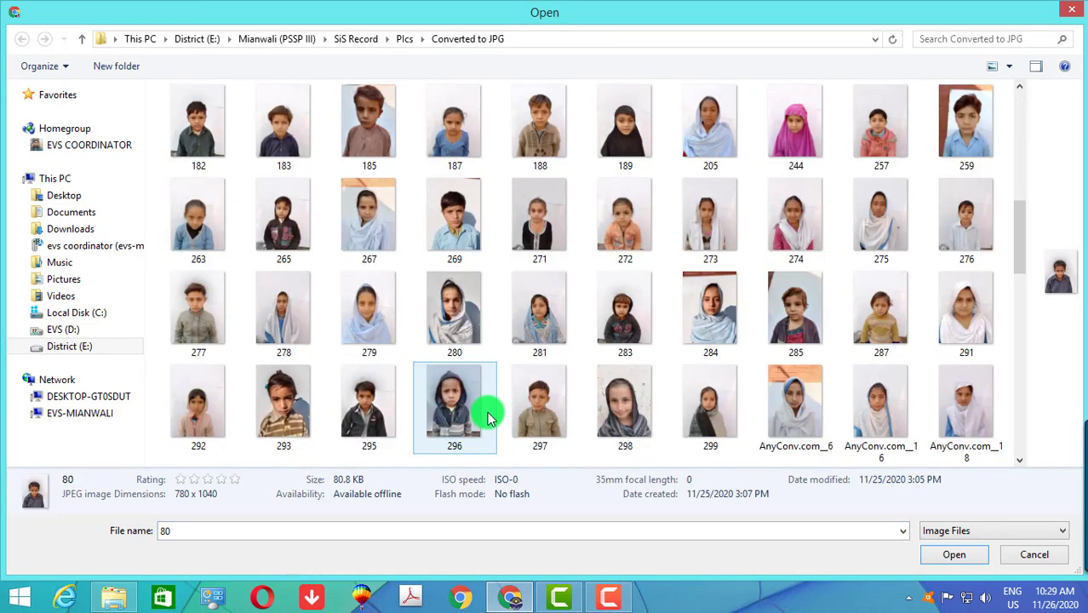
pyautogui.doubleClick(636, 227)
pyautogui.scroll(2, 487, 288)
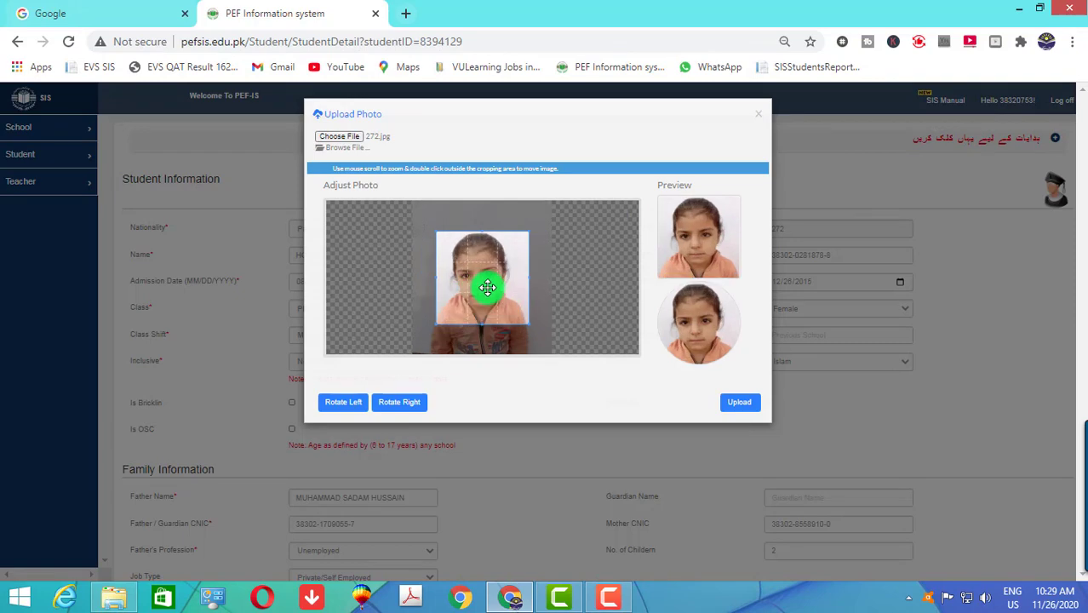
pyautogui.moveTo(486, 286); pyautogui.dragTo(483, 284)
pyautogui.click(745, 409)
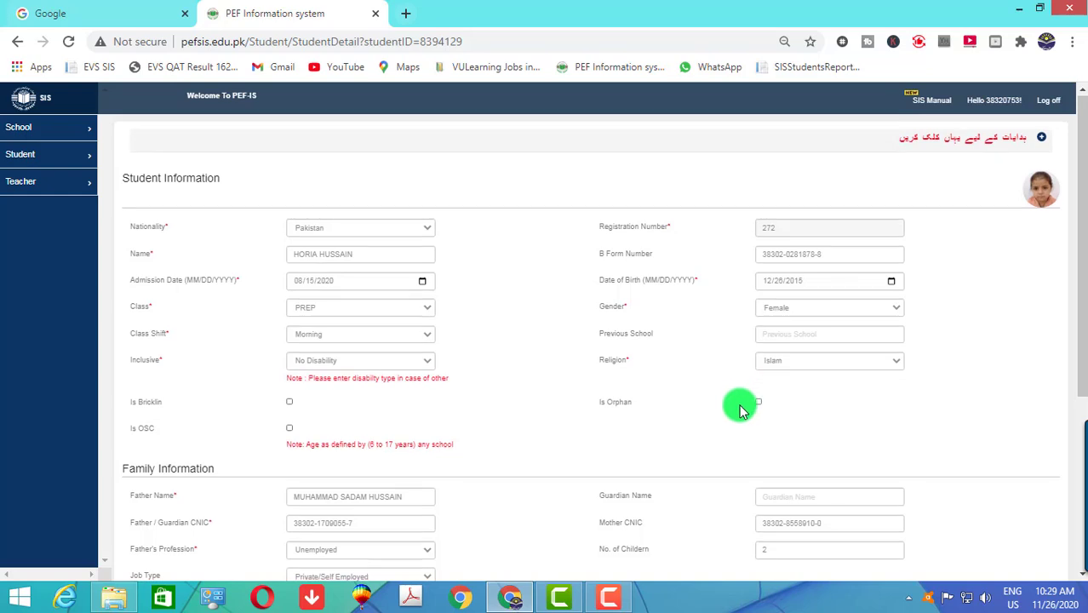
# - Fill in the mobile number, save the student record with photo 272 and dismiss the notification
pyautogui.scroll(-3, 954, 534)
pyautogui.click(991, 539)
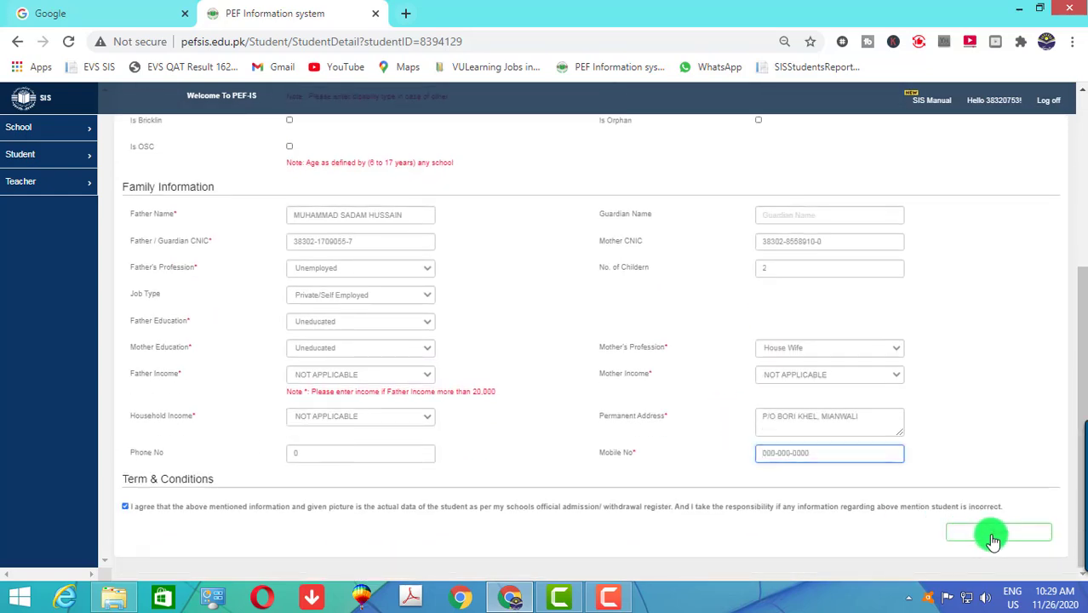
pyautogui.click(992, 539)
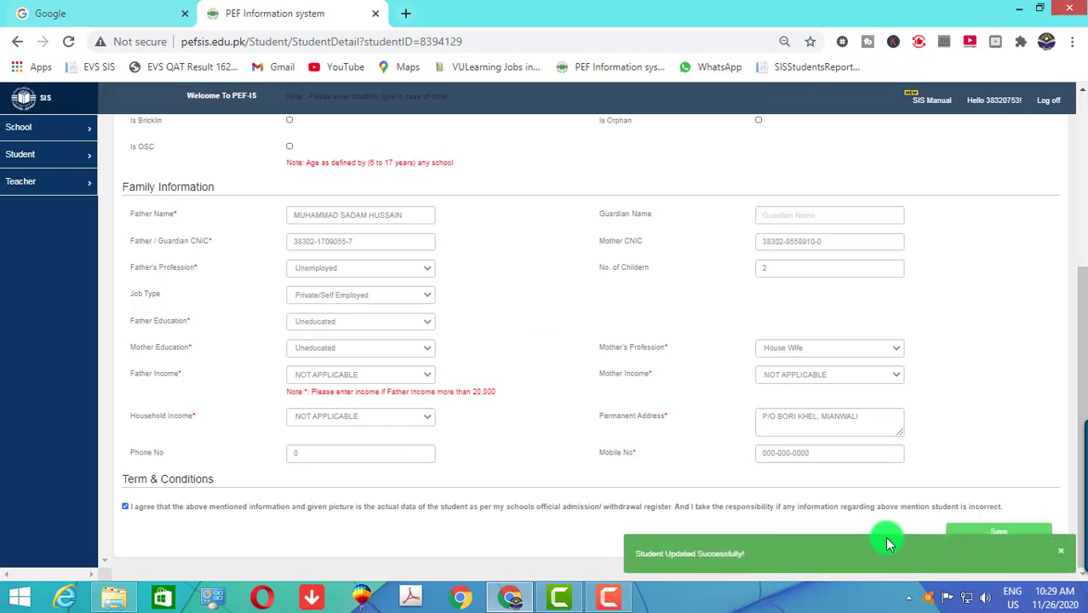
pyautogui.scroll(3, 547, 449)
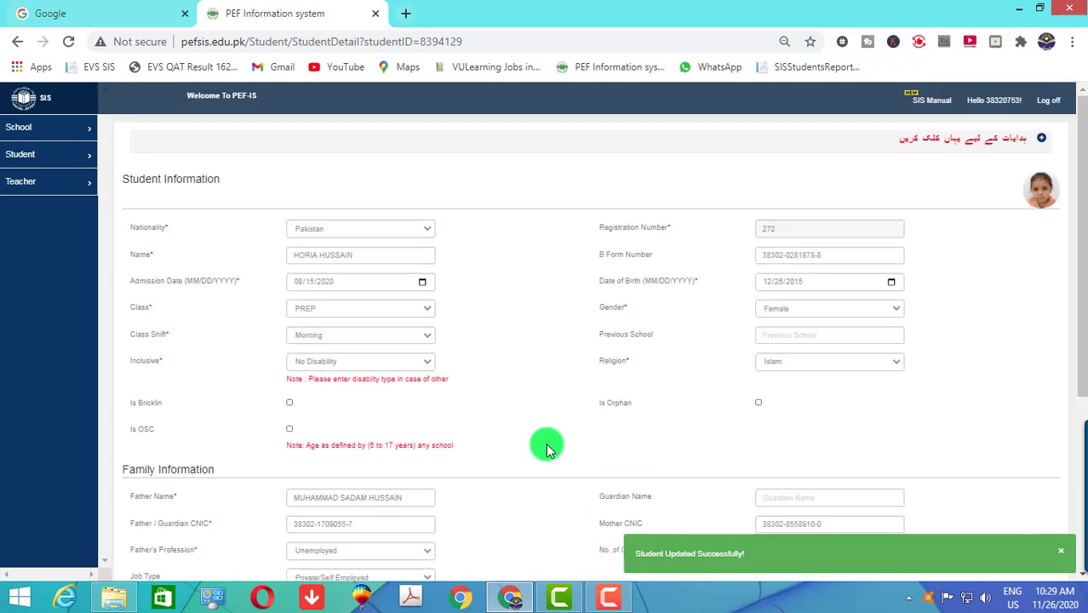
pyautogui.click(1064, 557)
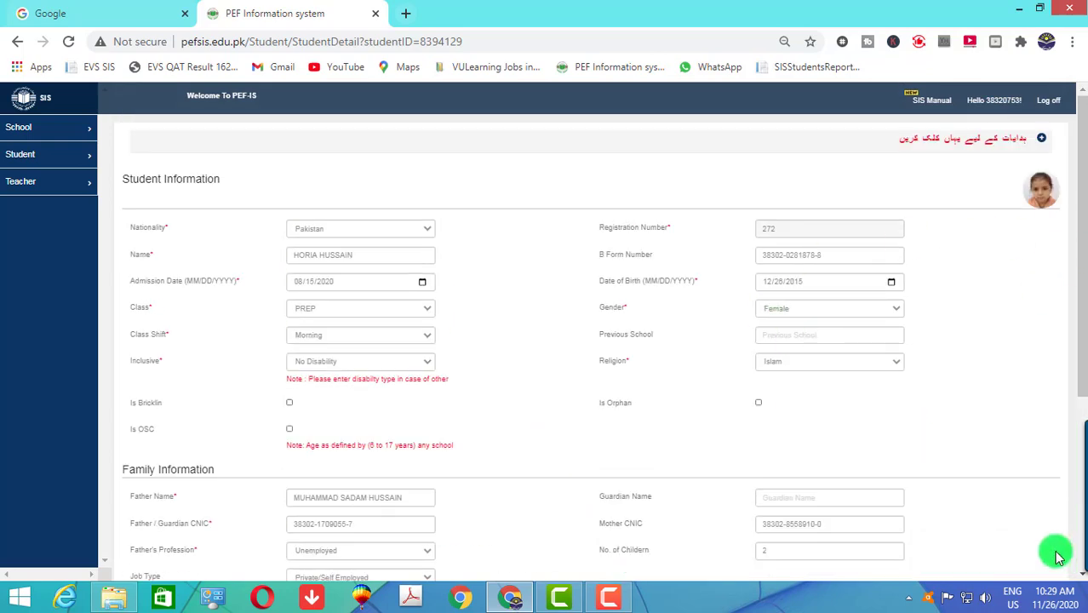
# - Check the next photo file, 273, search for the student with the matching registration number and open that record for updating
pyautogui.click(19, 155)
pyautogui.click(35, 197)
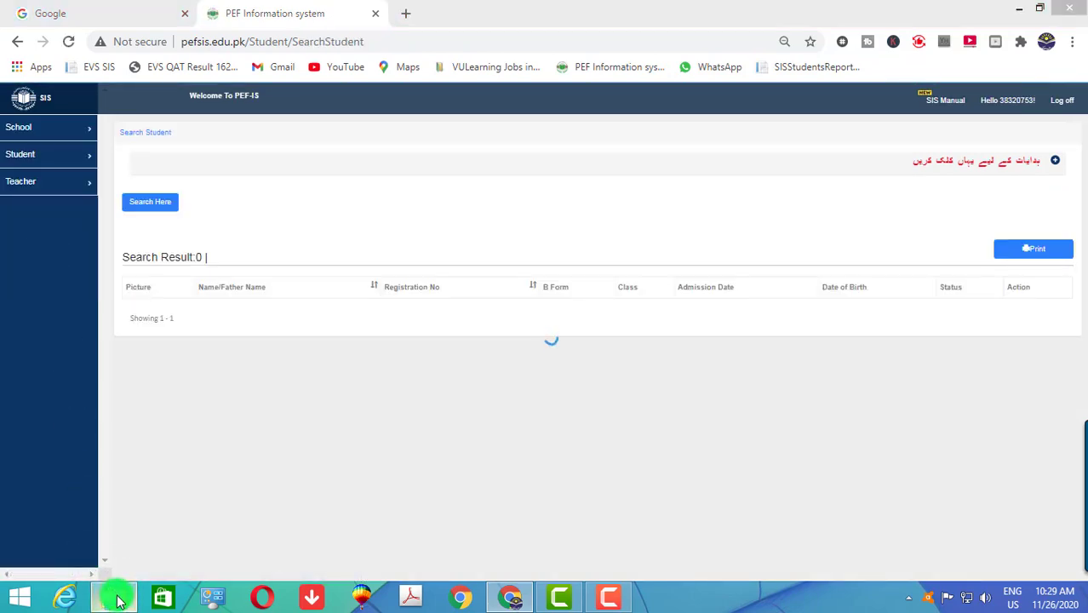
pyautogui.click(117, 598)
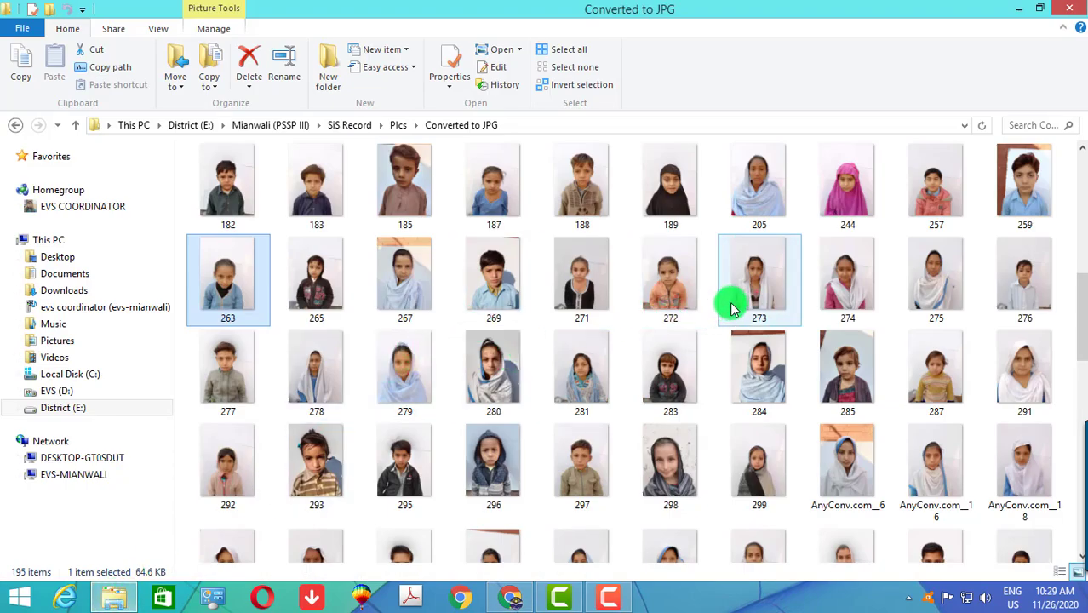
pyautogui.click(755, 294)
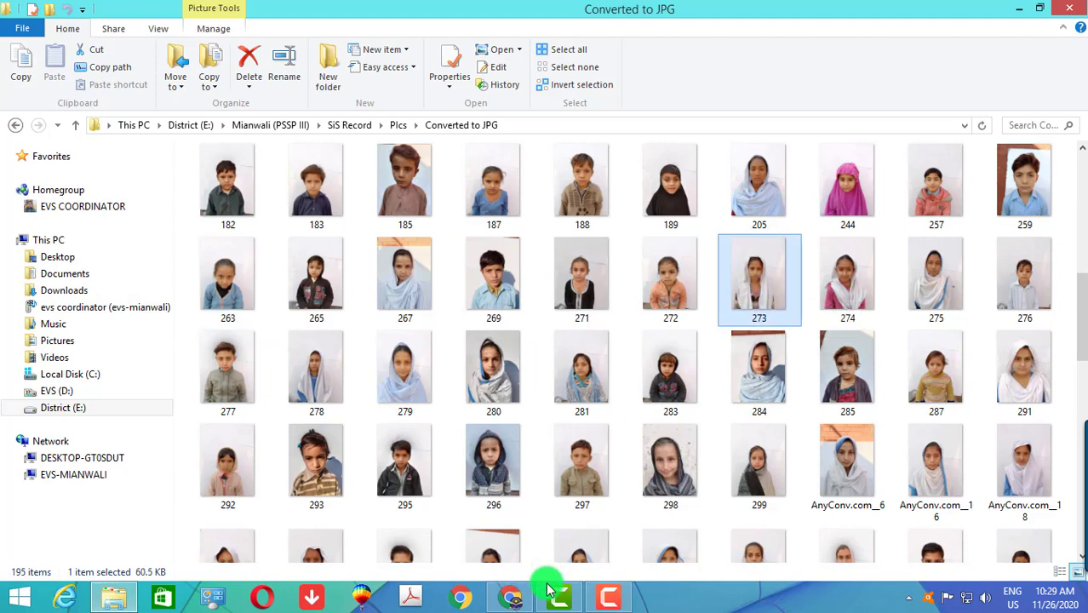
pyautogui.click(115, 600)
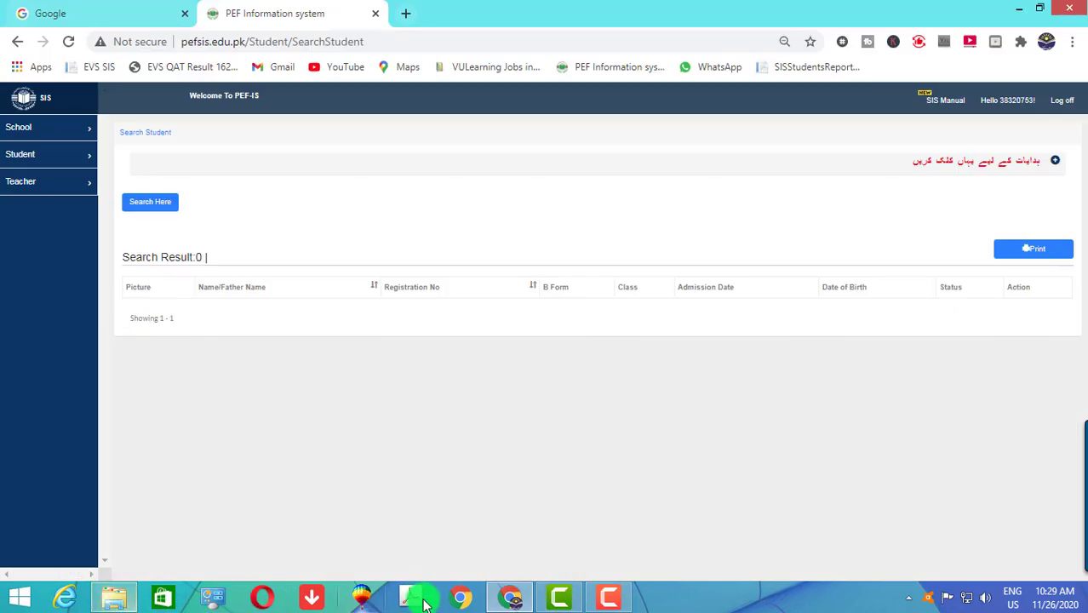
pyautogui.click(177, 213)
pyautogui.click(310, 243)
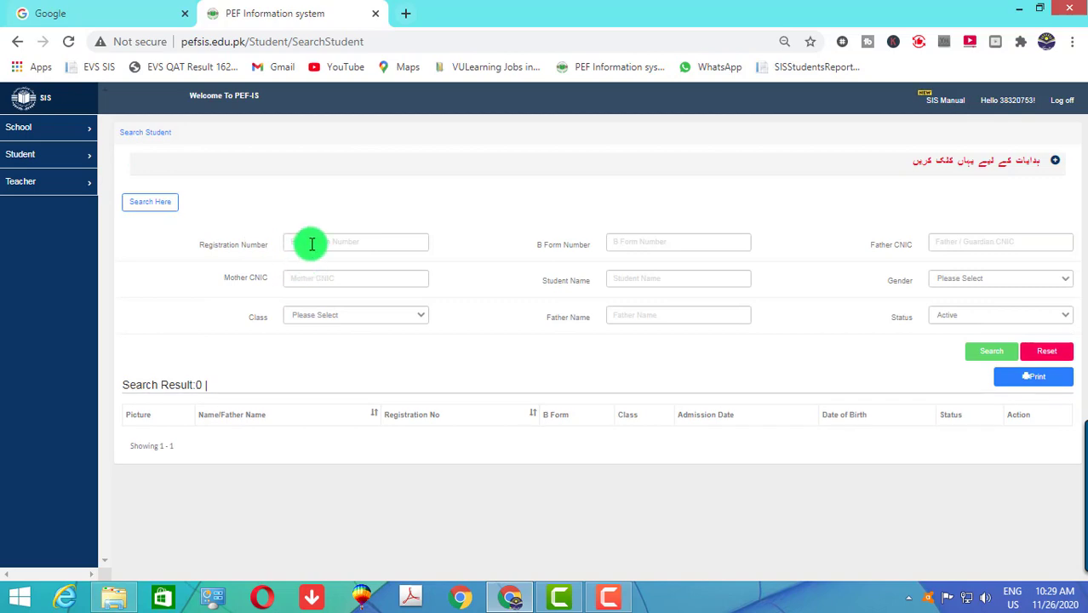
pyautogui.write('273')
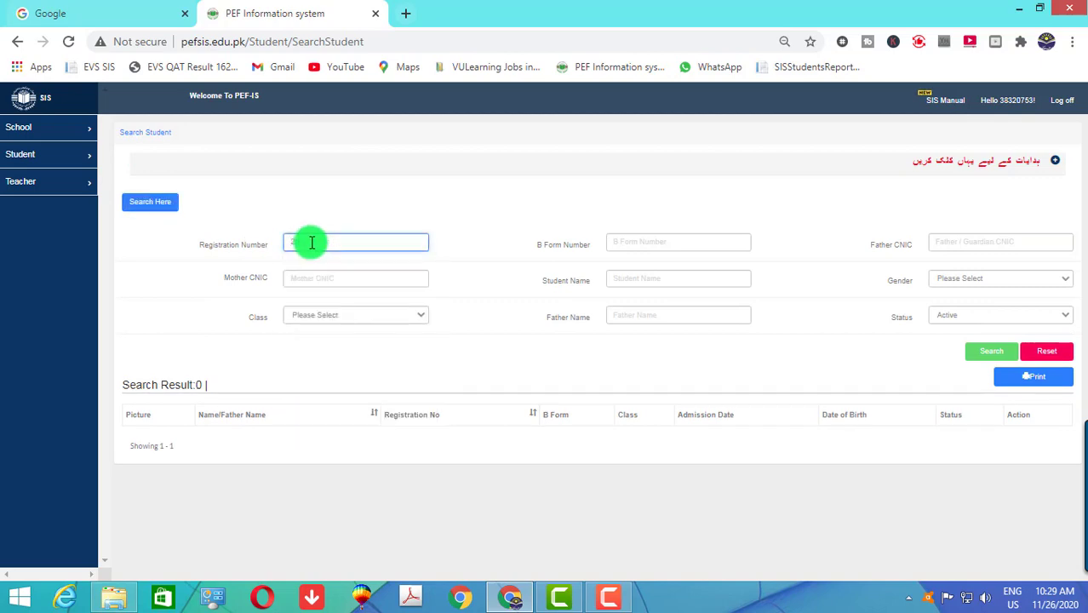
pyautogui.press('Return')
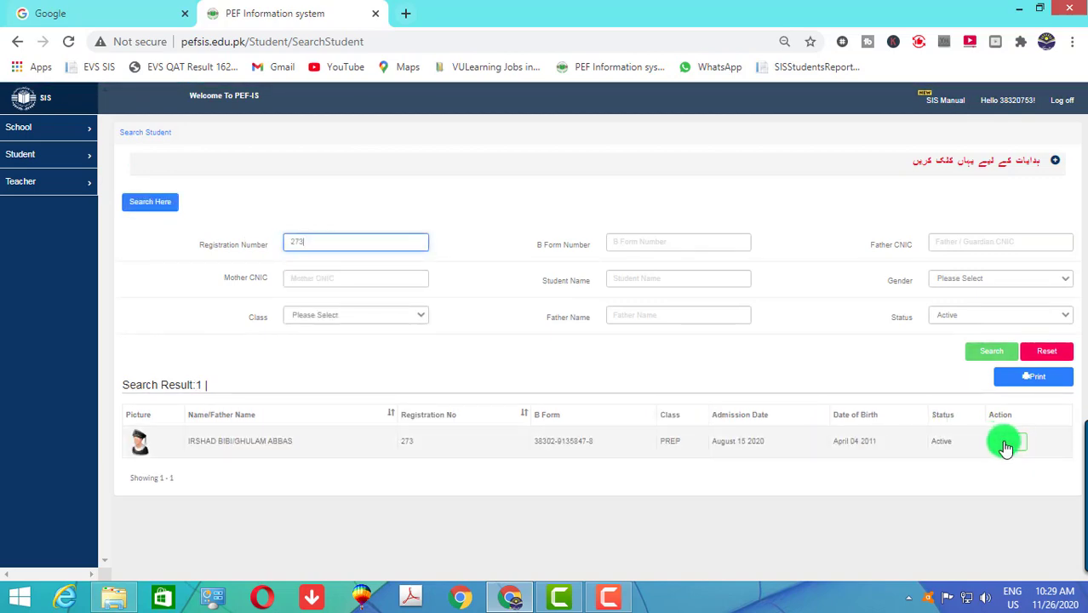
pyautogui.click(1006, 445)
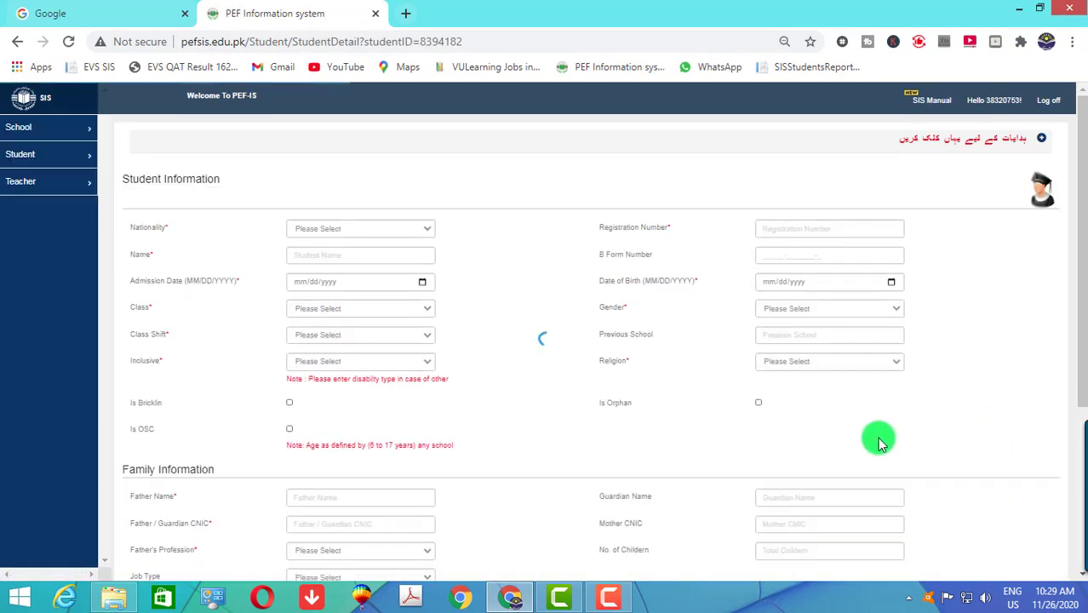
# - Upload photo 273 from the Converted to JPG folder as the student's picture, enlarged with the crop area over head and shoulders
pyautogui.click(1038, 197)
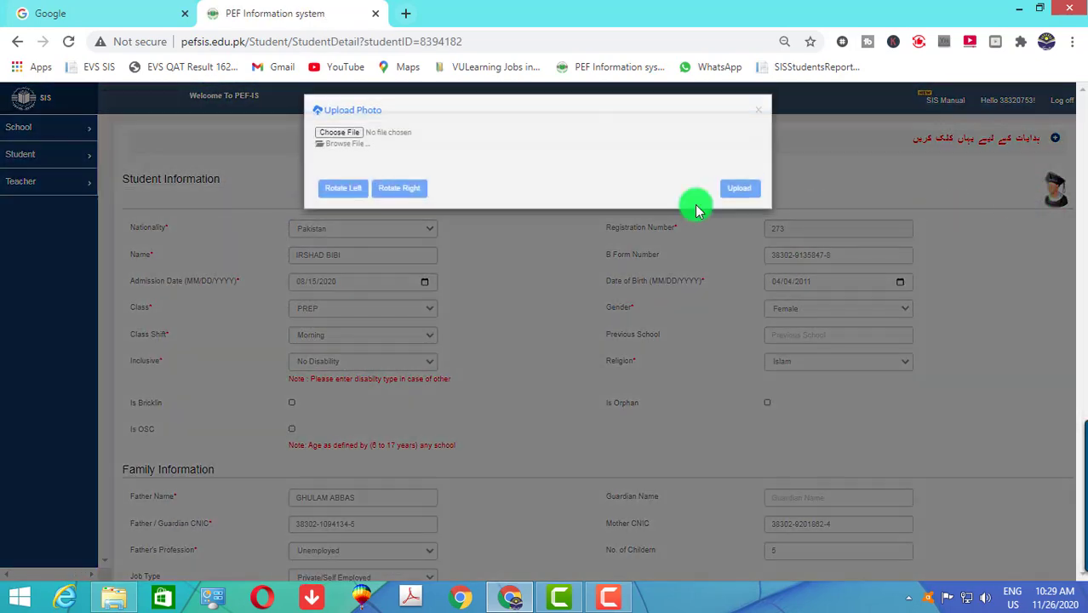
pyautogui.click(348, 142)
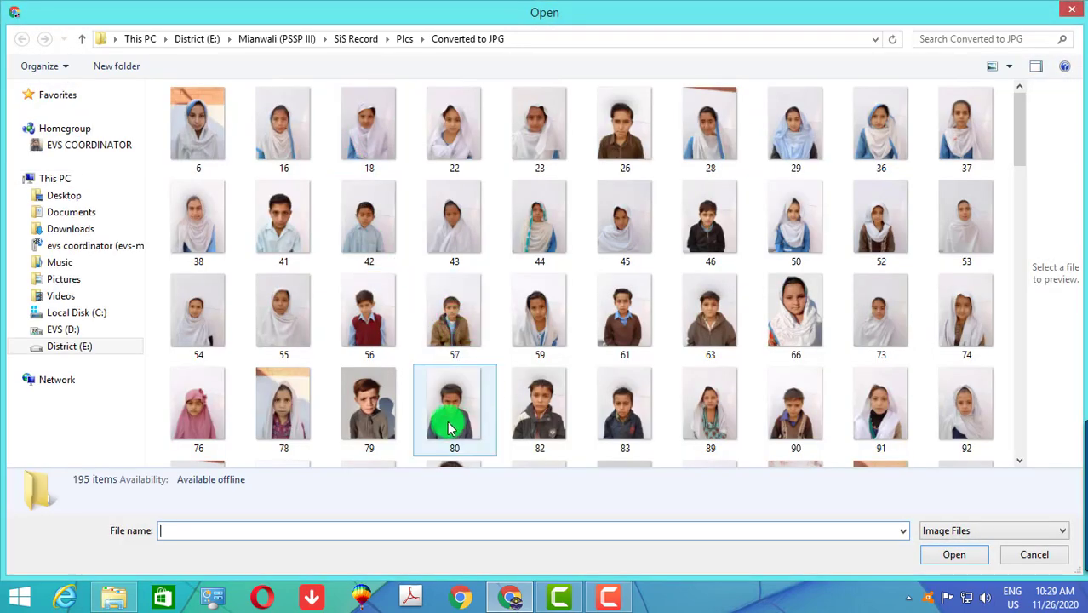
pyautogui.click(687, 418)
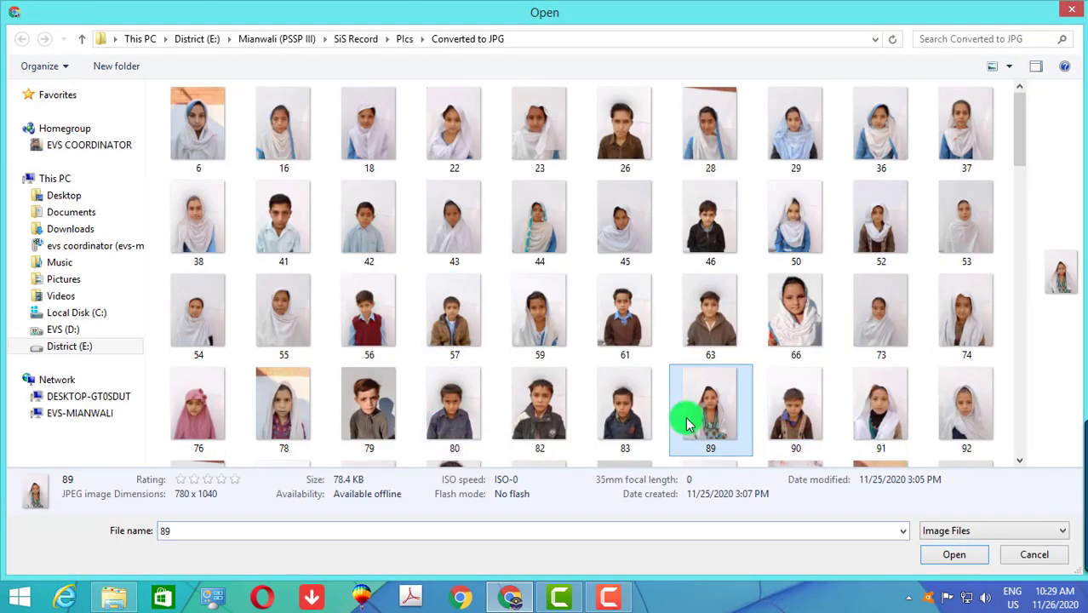
pyautogui.scroll(-5, 687, 423)
pyautogui.doubleClick(706, 218)
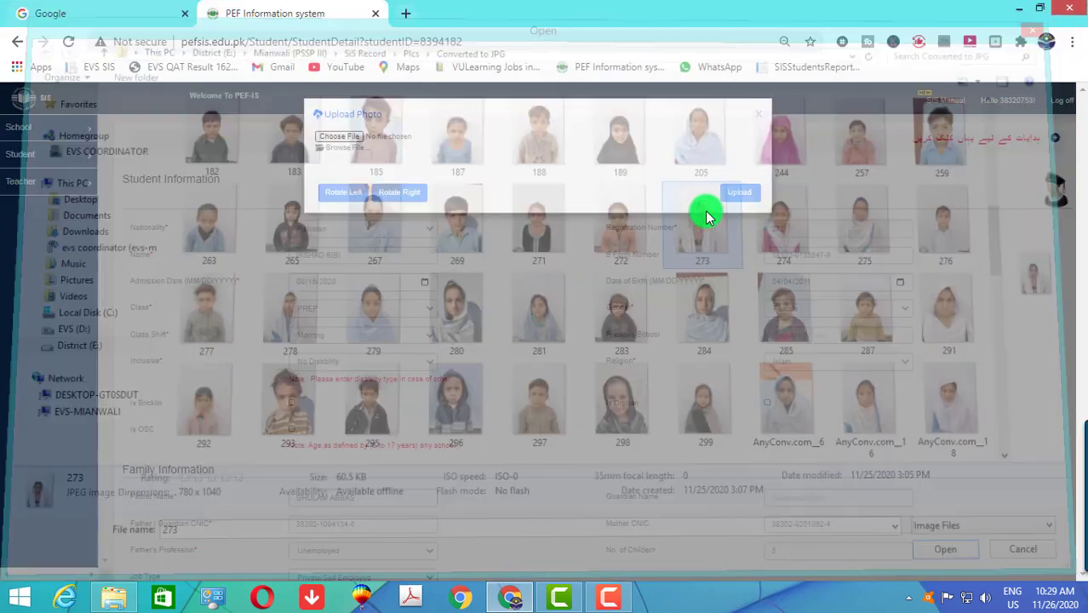
pyautogui.moveTo(492, 283); pyautogui.dragTo(483, 274)
pyautogui.scroll(2, 488, 282)
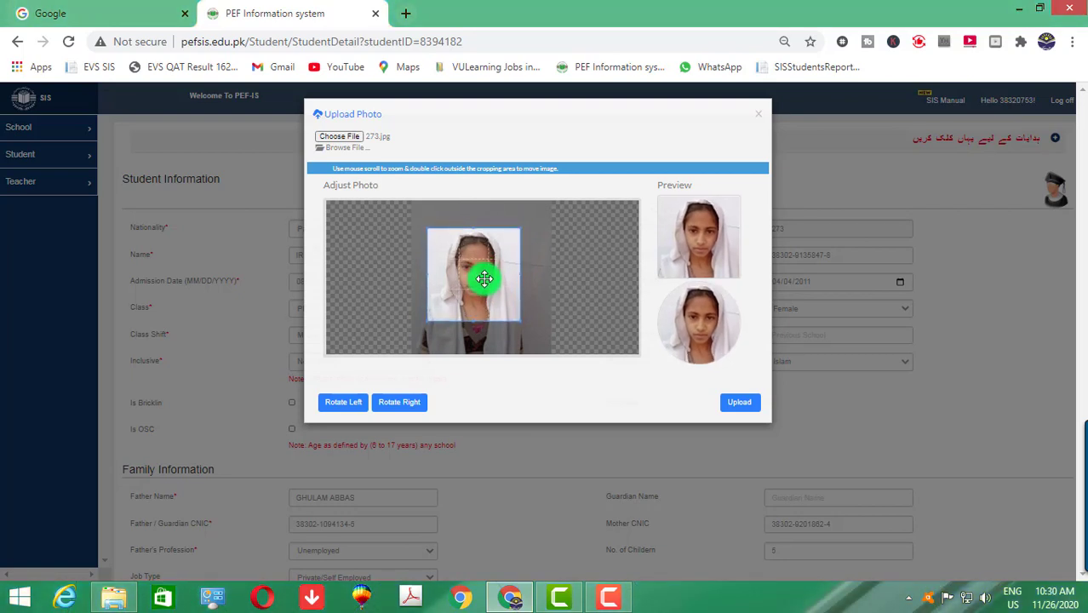
pyautogui.click(741, 409)
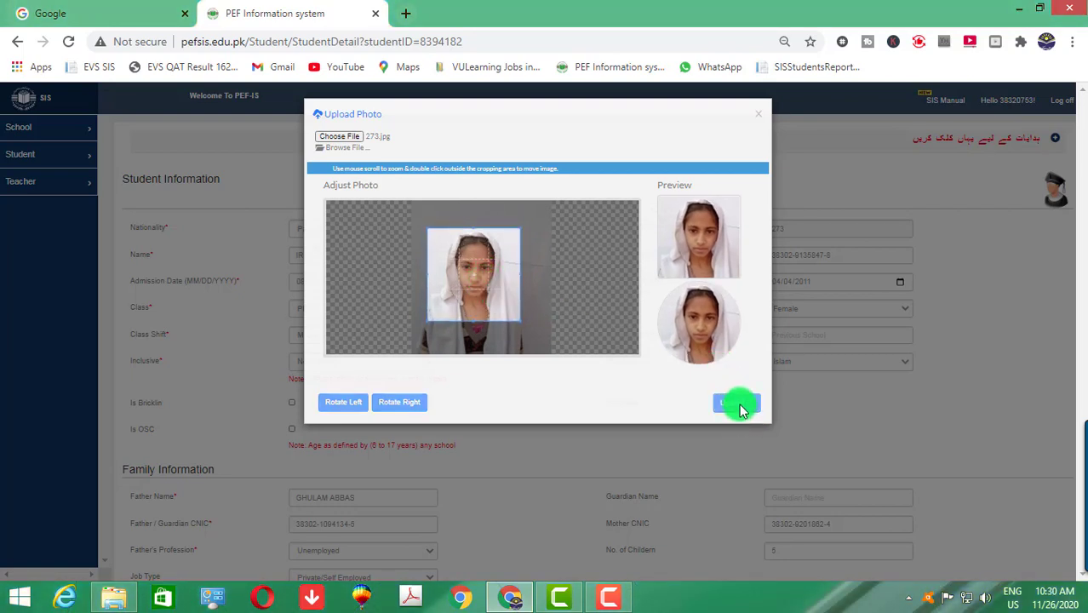
# - Fill in the mobile number with the all-zero placeholder and save the student record with photo 273
pyautogui.scroll(-4, 1054, 570)
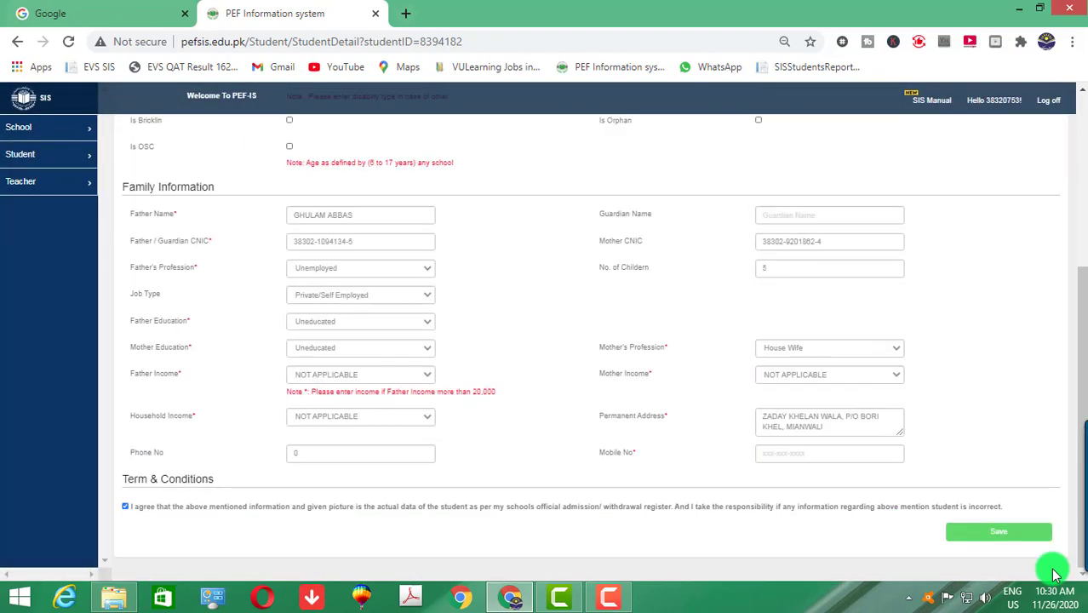
pyautogui.click(813, 455)
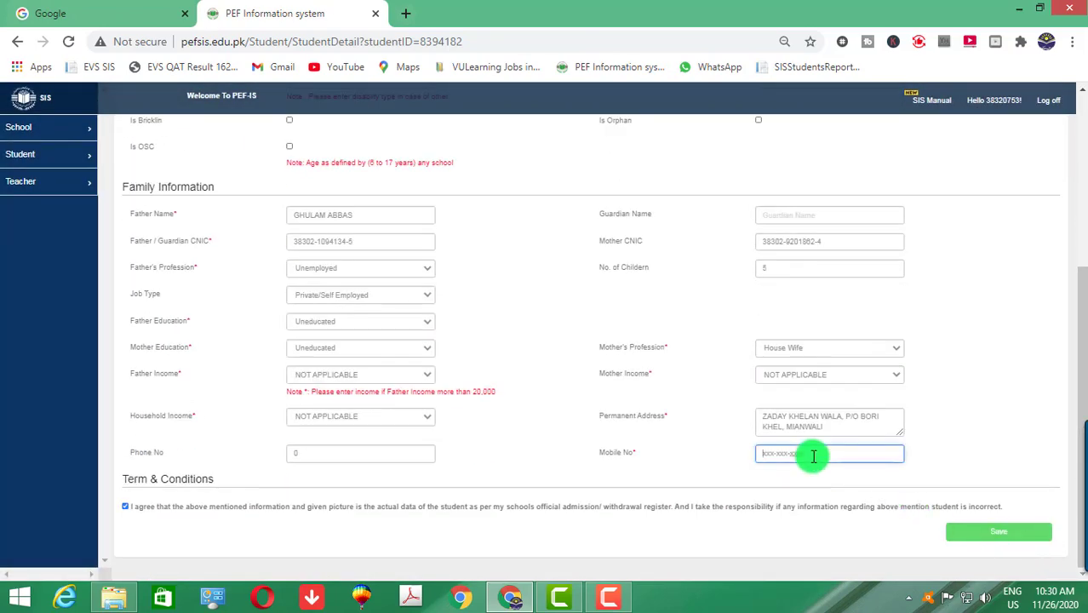
pyautogui.click(1005, 534)
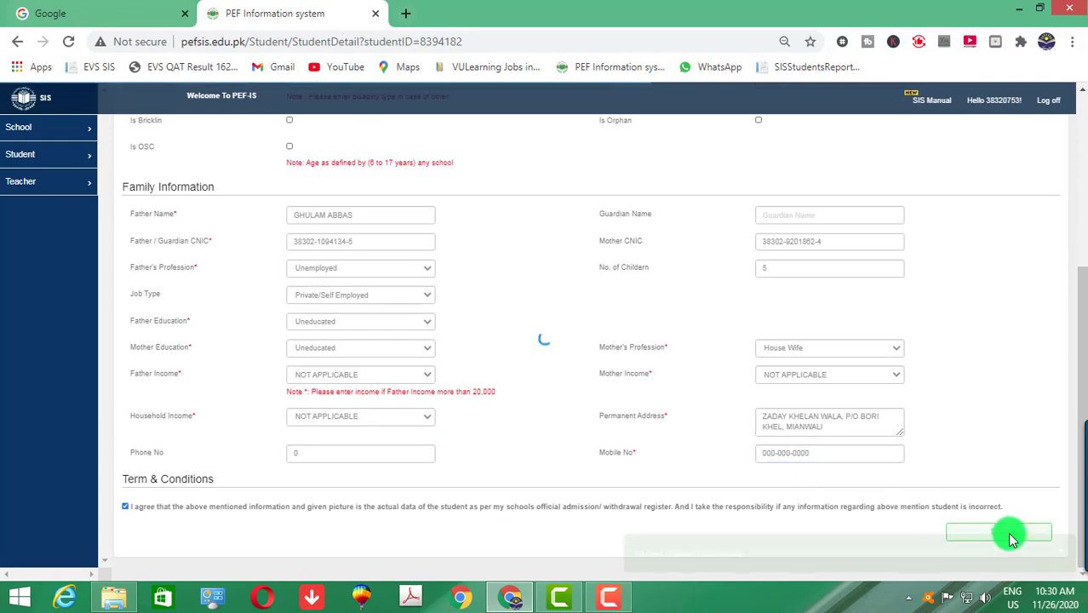
pyautogui.scroll(3, 583, 404)
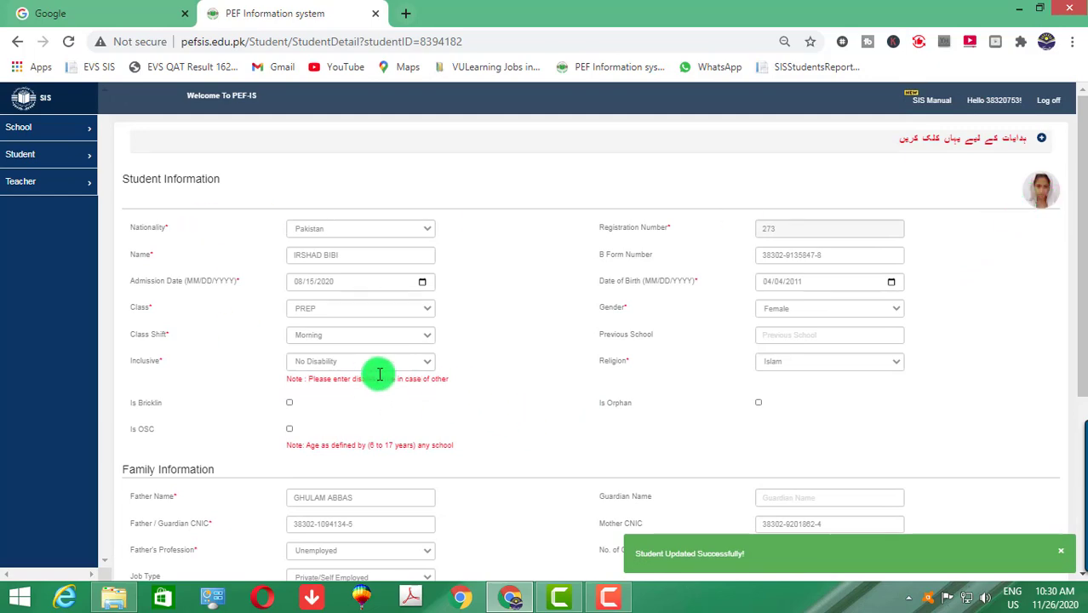
# - Check the next photo file, 274, search for the student with the matching registration number and open that record for updating
pyautogui.click(113, 596)
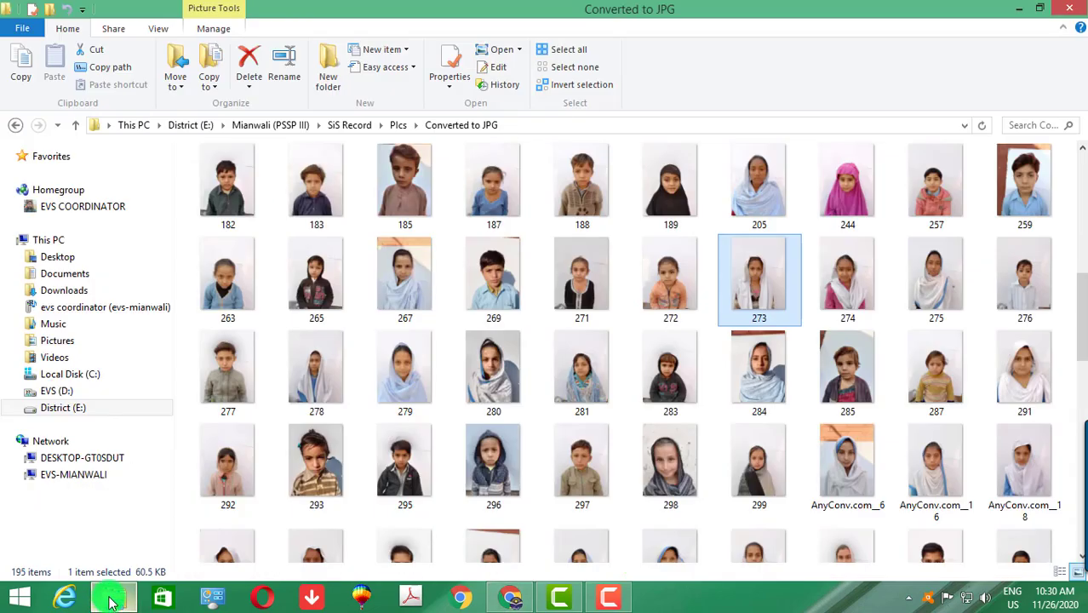
pyautogui.click(849, 292)
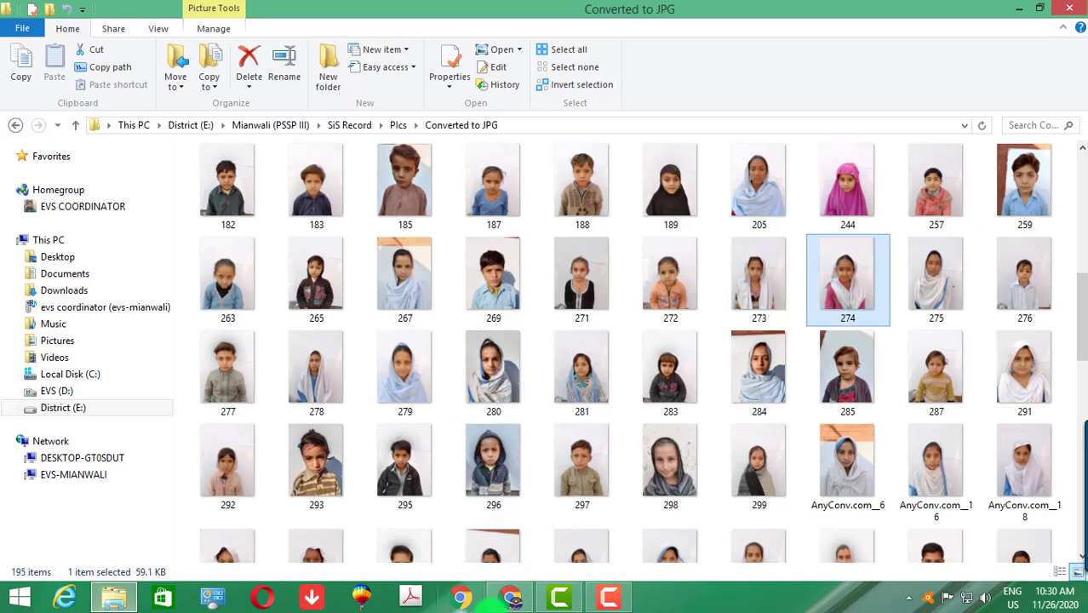
pyautogui.click(521, 600)
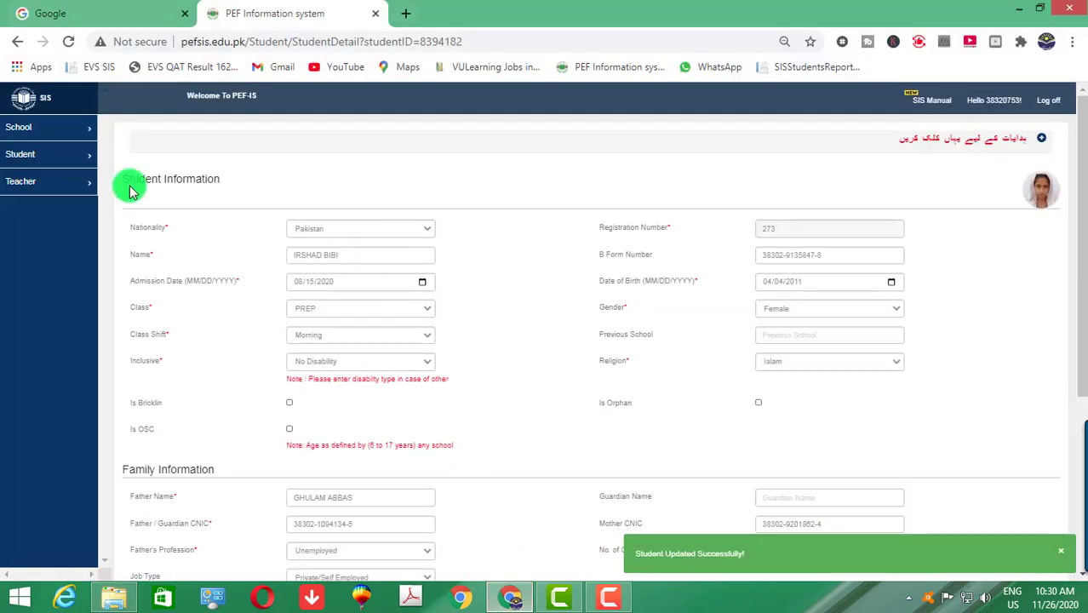
pyautogui.click(48, 162)
pyautogui.click(47, 195)
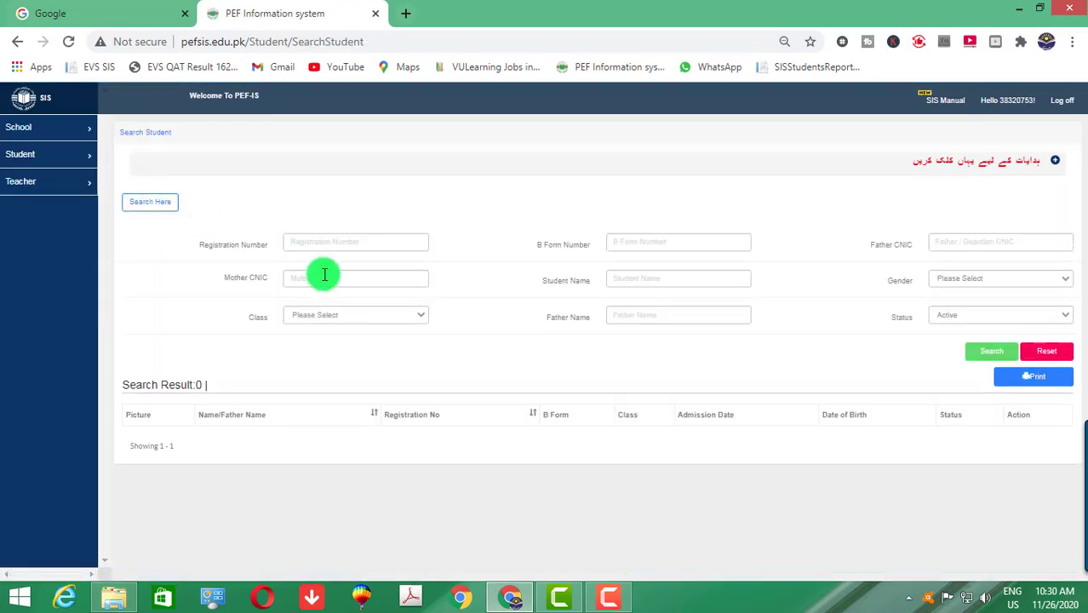
pyautogui.click(323, 243)
pyautogui.write('274')
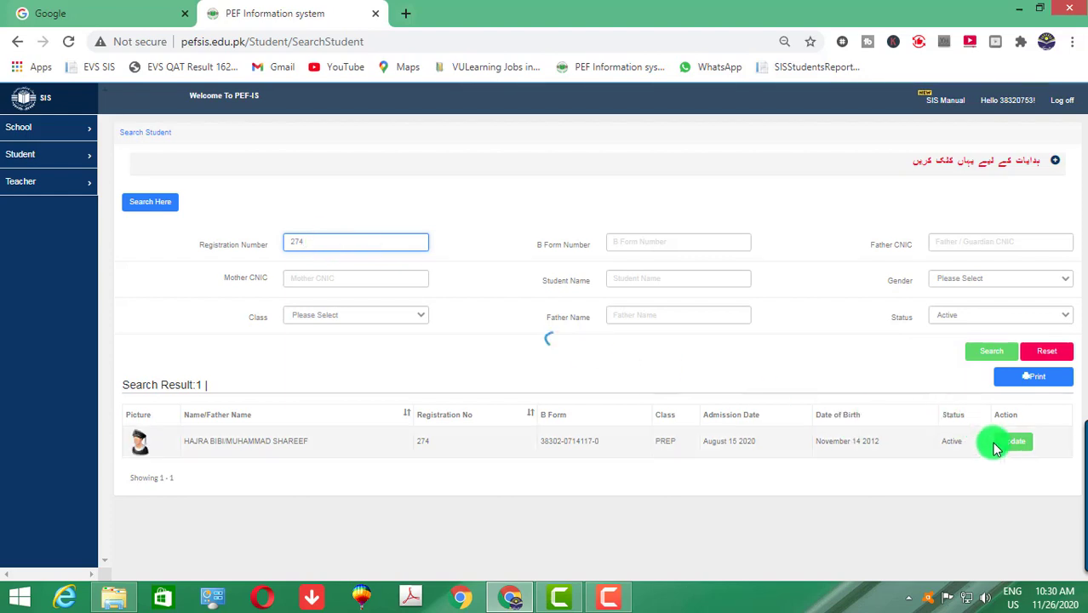
pyautogui.click(1014, 449)
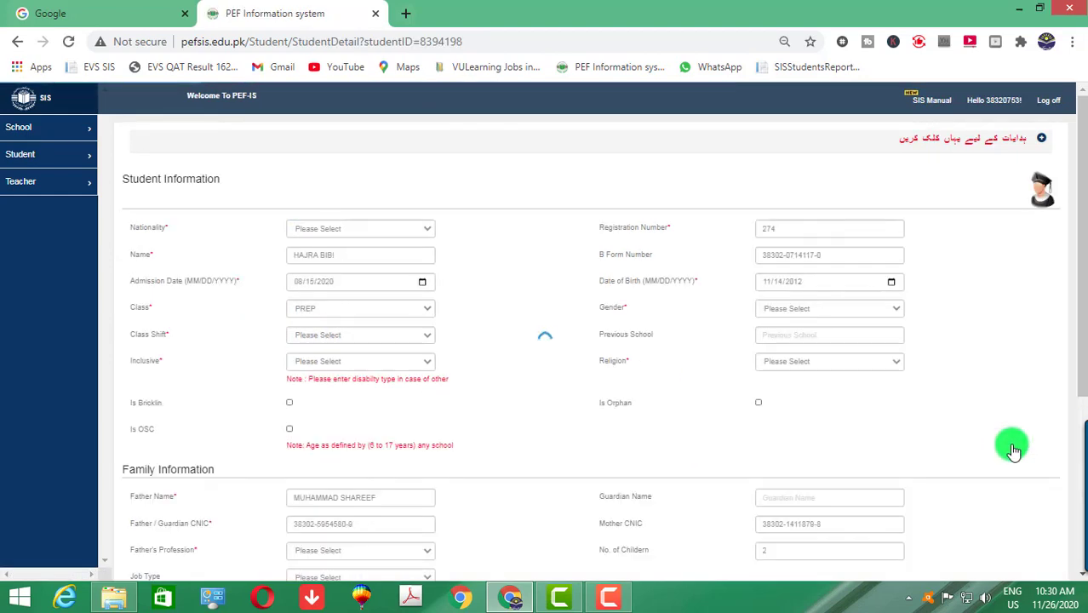
# - Upload photo 274 from the Converted to JPG folder as the student's picture, with the crop area over face and shoulders
pyautogui.click(1043, 198)
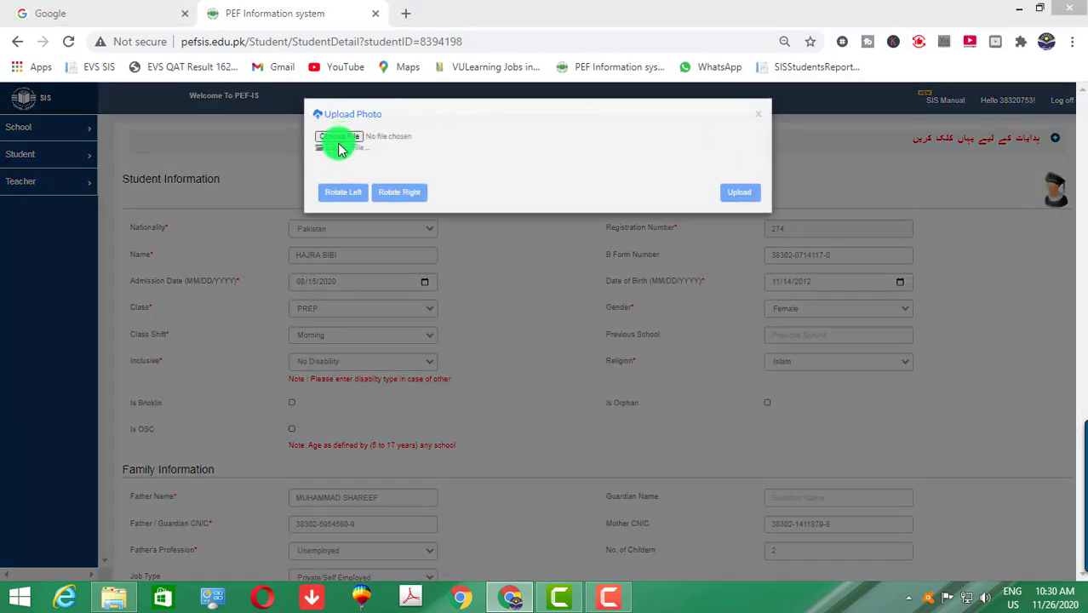
pyautogui.click(338, 145)
pyautogui.click(450, 389)
pyautogui.scroll(-10, 454, 404)
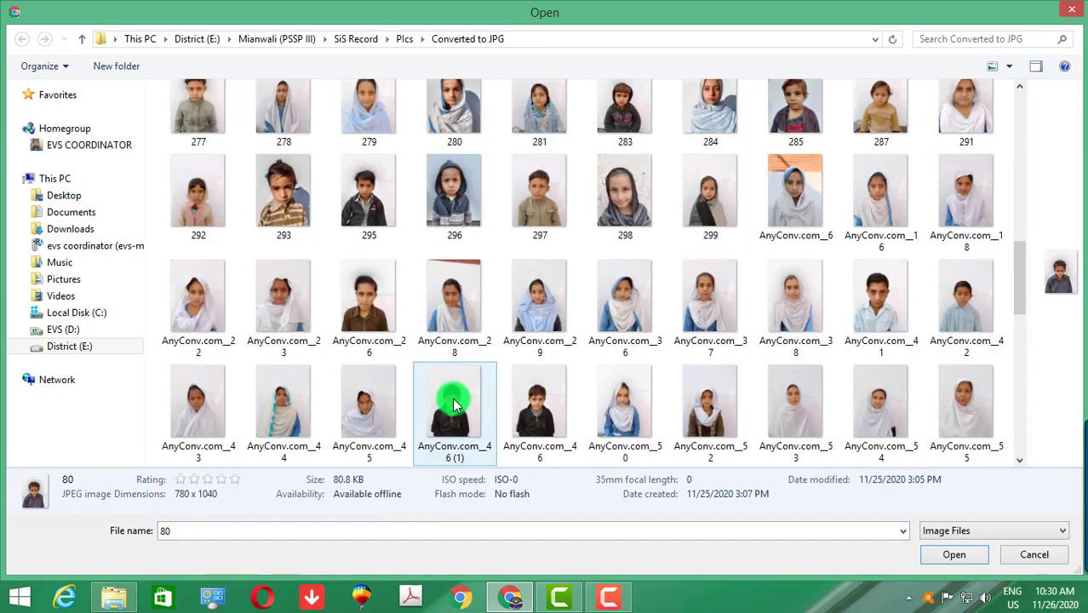
pyautogui.scroll(2, 467, 388)
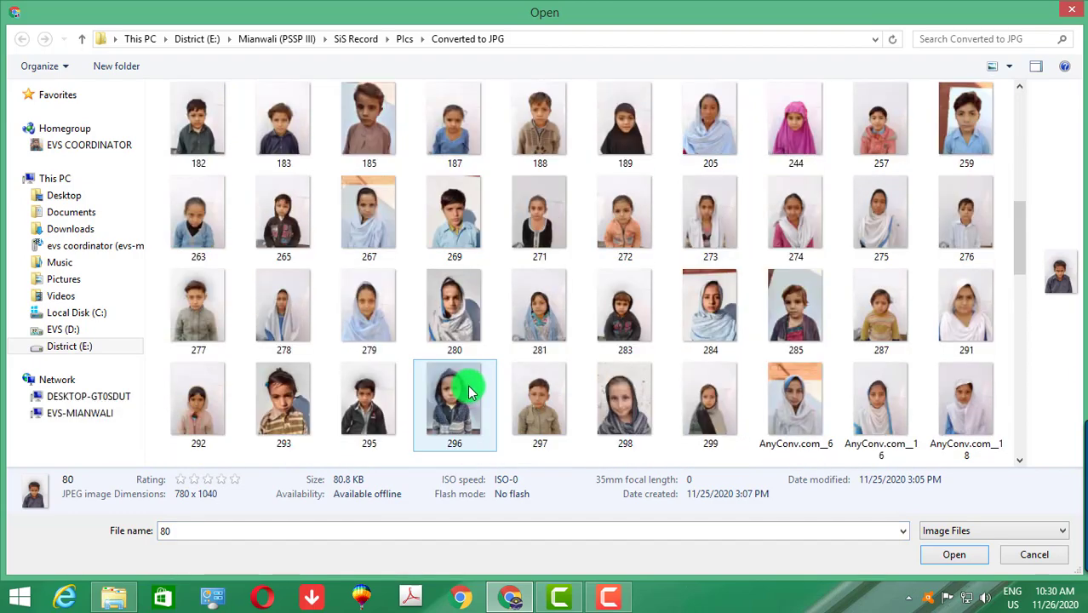
pyautogui.click(796, 236)
pyautogui.doubleClick(796, 236)
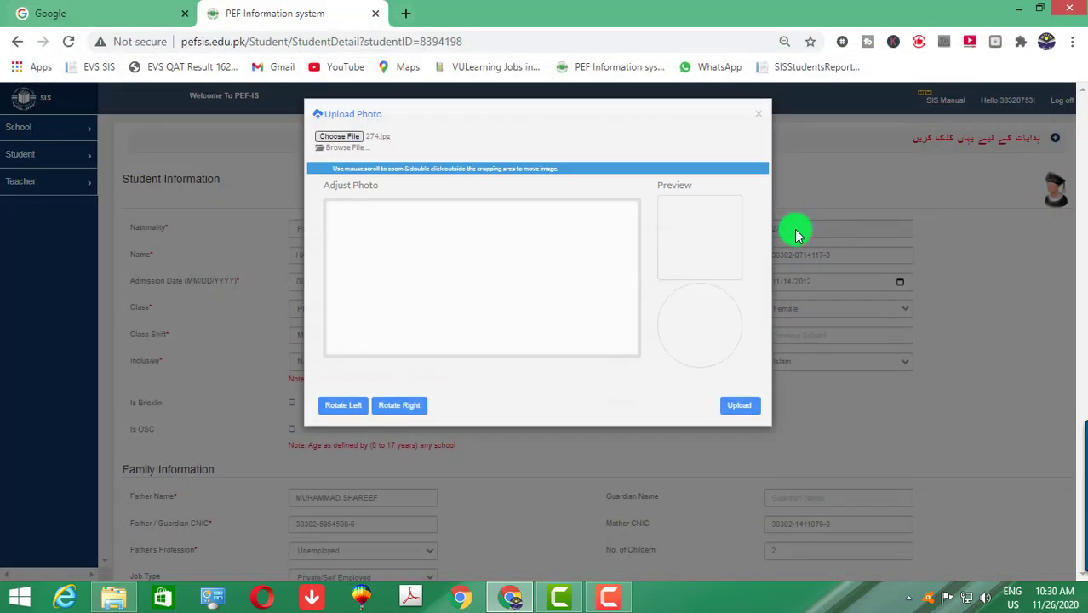
pyautogui.moveTo(499, 273); pyautogui.dragTo(491, 272)
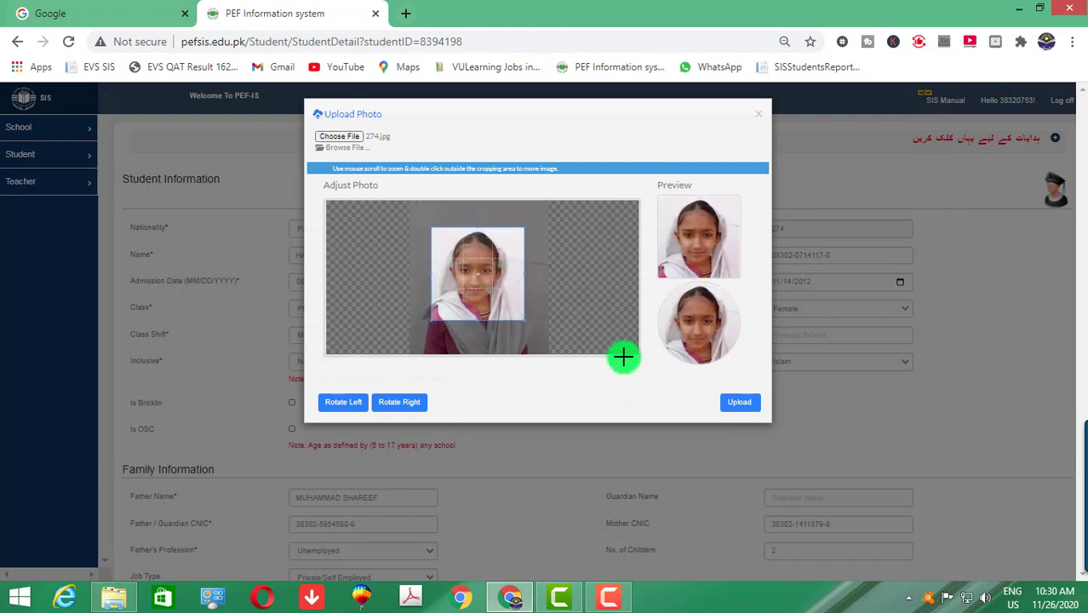
pyautogui.click(737, 404)
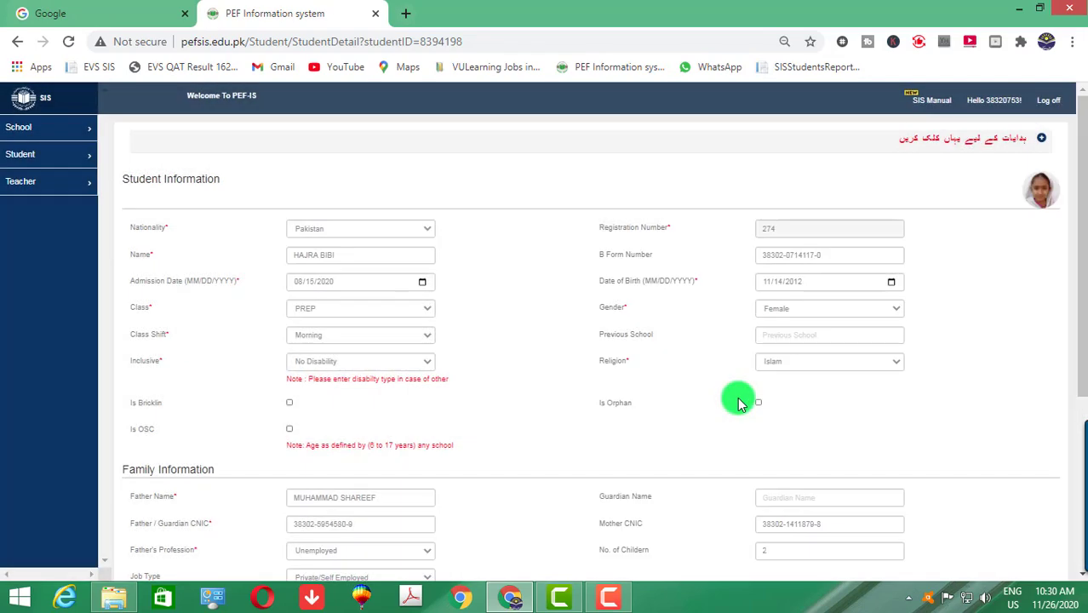
# - Fill in the mobile number with the all-zero placeholder and save the student record with photo 274
pyautogui.scroll(-3, 819, 450)
pyautogui.scroll(-2, 819, 450)
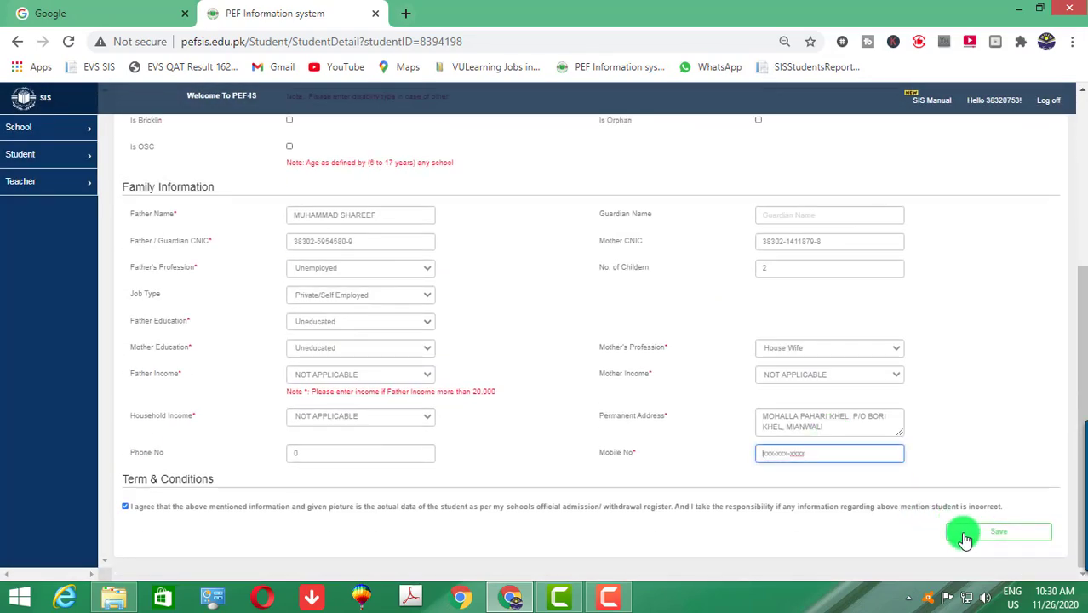
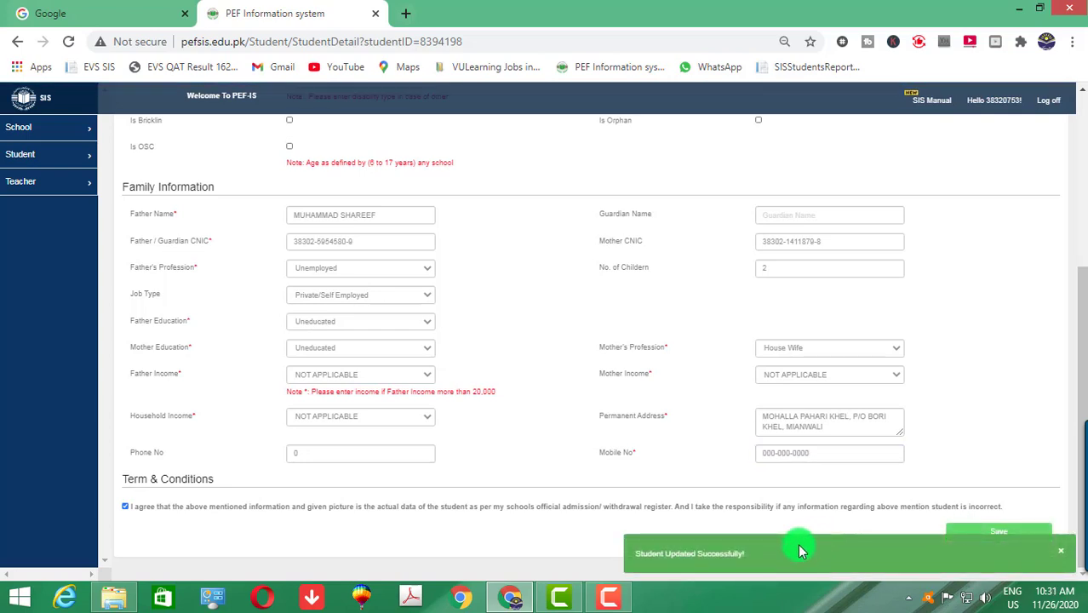
pyautogui.scroll(3, 608, 468)
pyautogui.scroll(1, 606, 469)
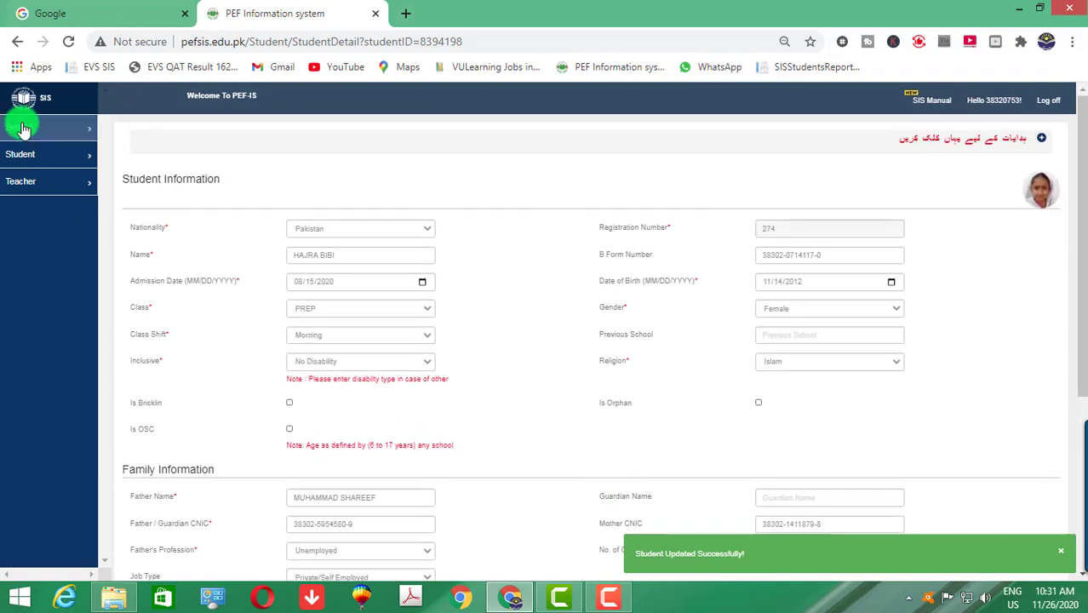
# - Check the photo folder for the next file, 275, search for the student with the matching registration number and open that record for updating
pyautogui.click(28, 156)
pyautogui.click(43, 195)
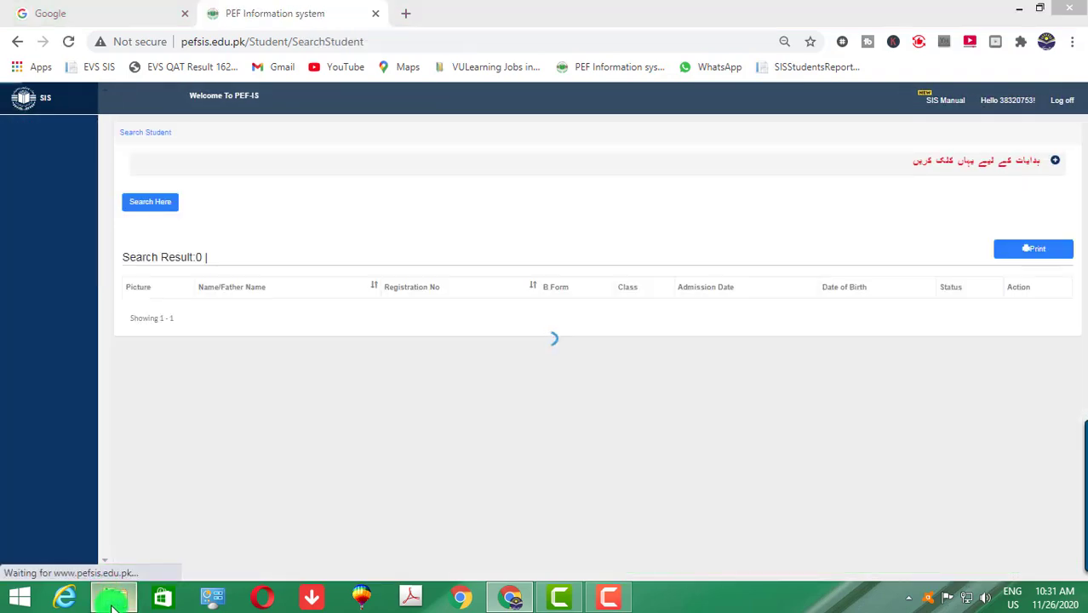
pyautogui.click(113, 598)
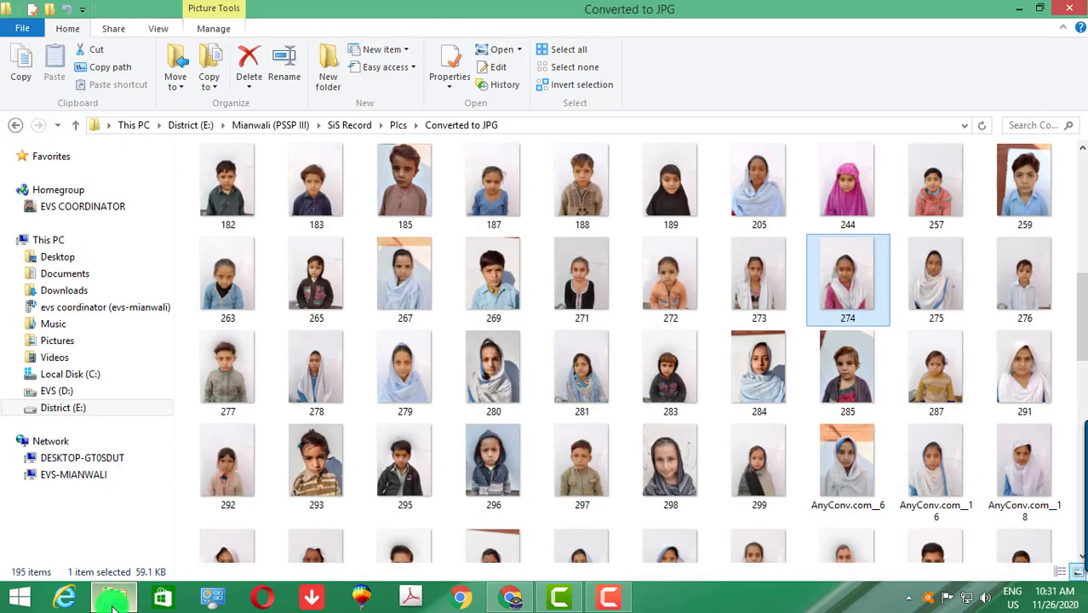
pyautogui.click(112, 598)
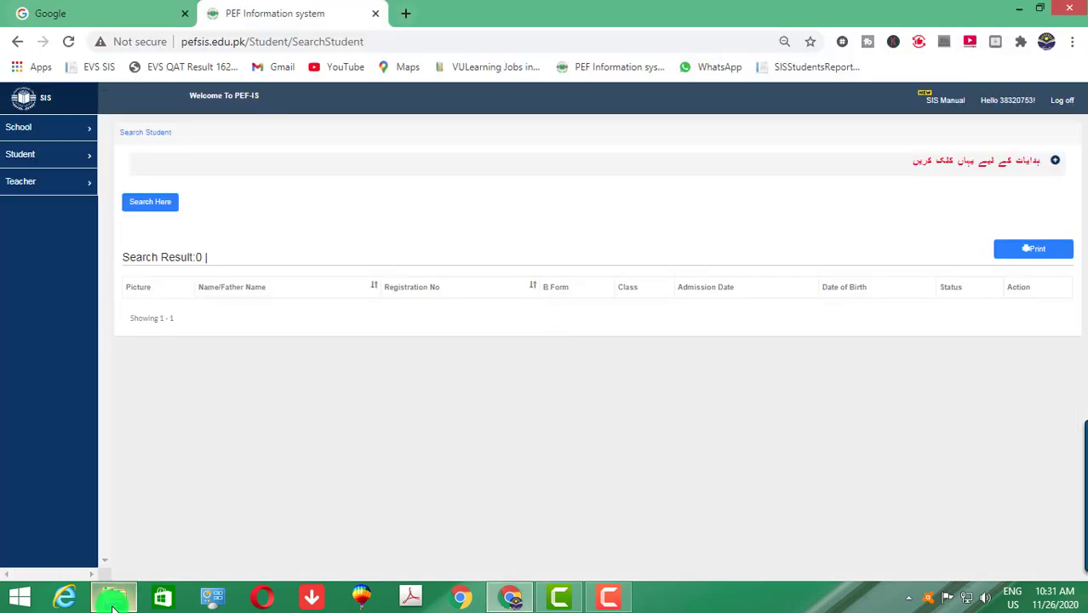
pyautogui.click(150, 204)
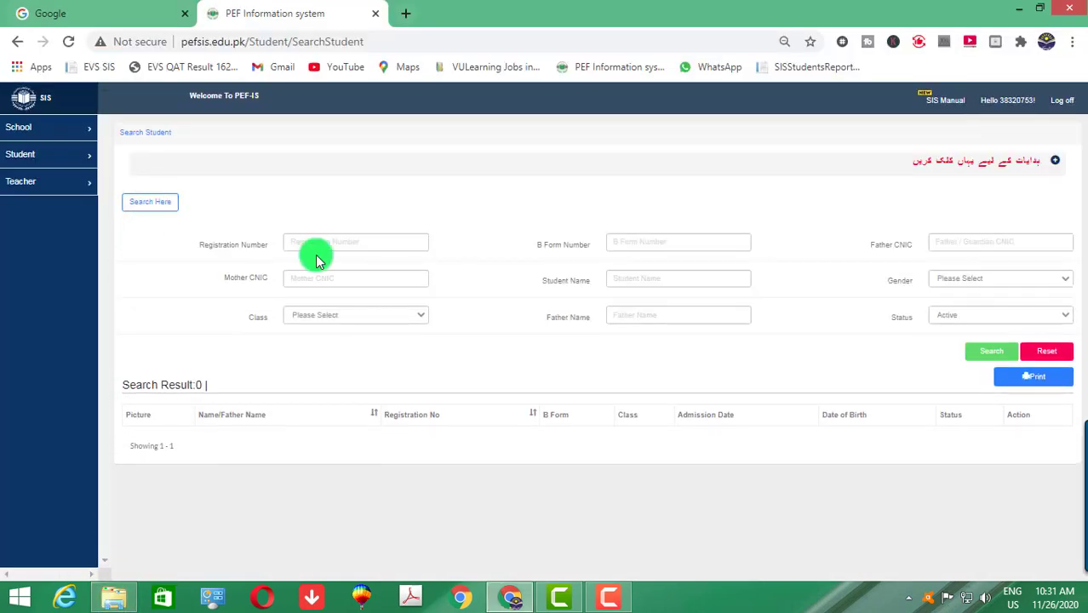
pyautogui.click(316, 244)
pyautogui.write('27')
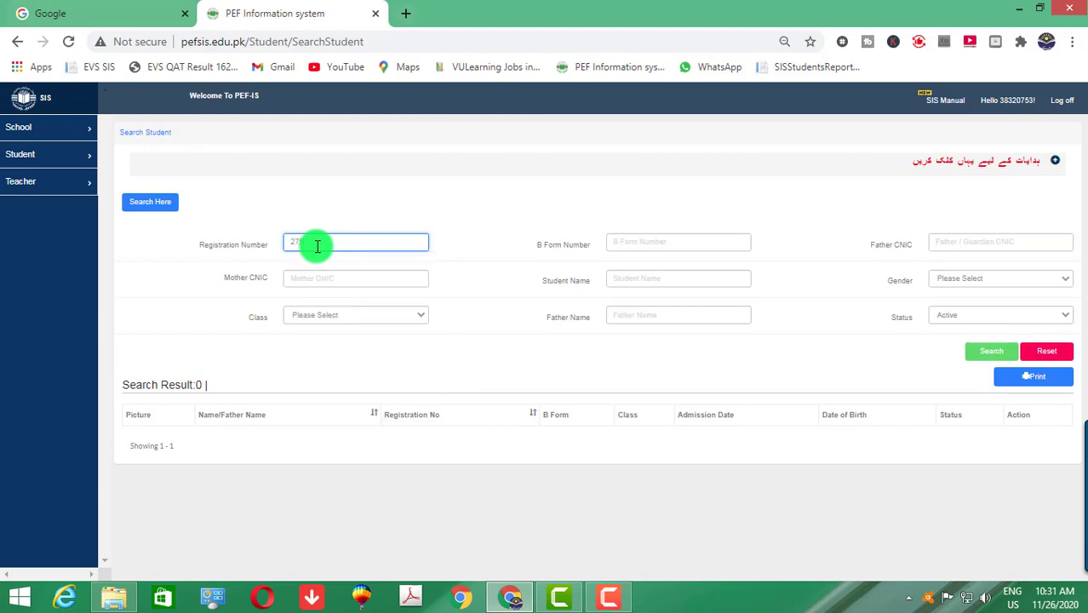
pyautogui.write('5')
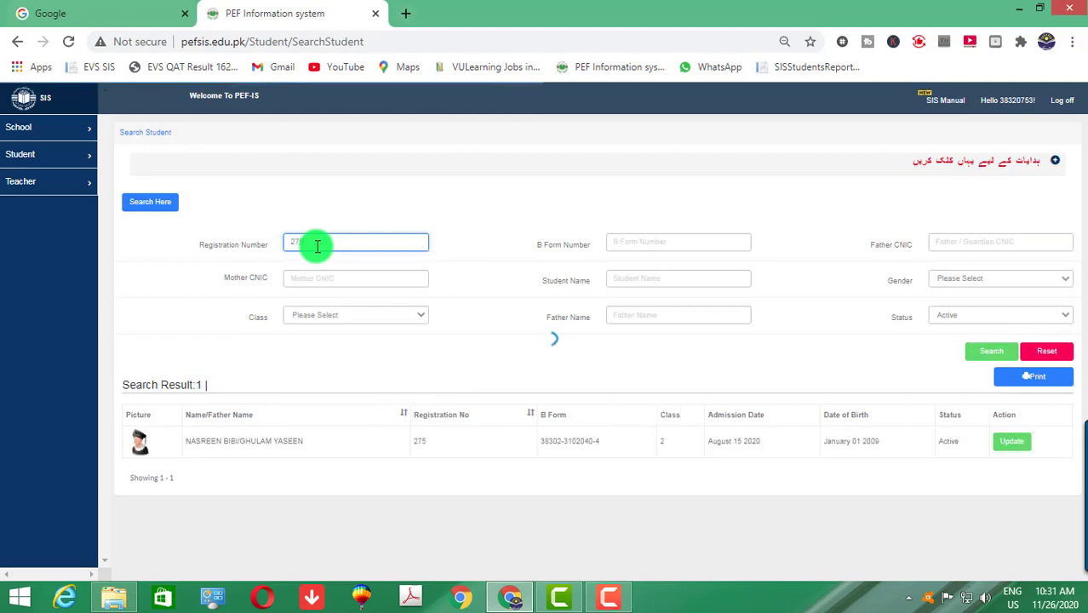
pyautogui.click(1008, 448)
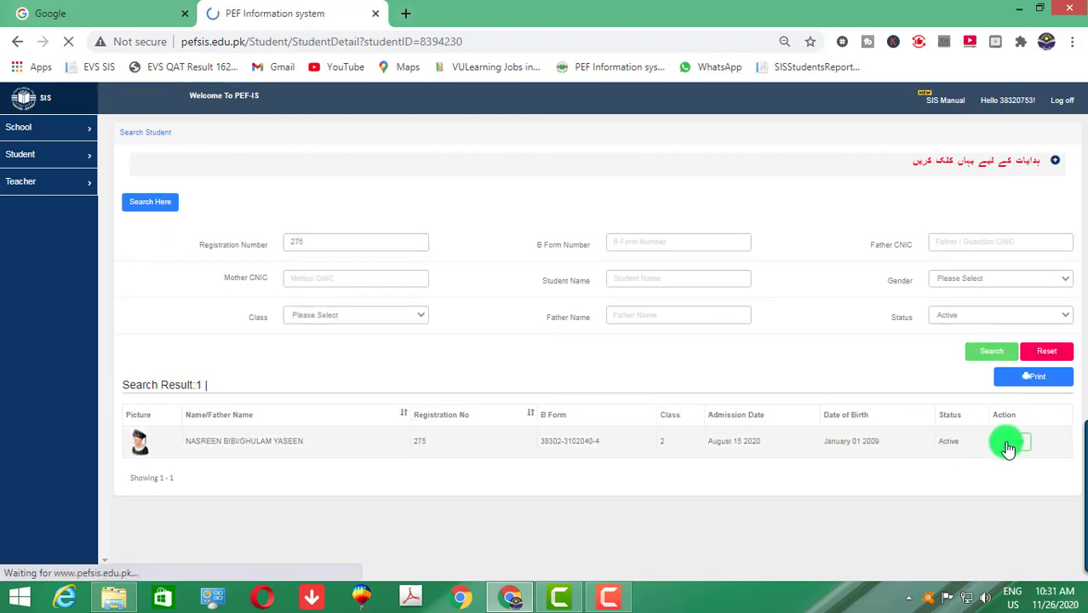
# - Upload photo 275 from the Converted to JPG folder as the student's picture, with the crop area over head and shoulders
pyautogui.click(1037, 198)
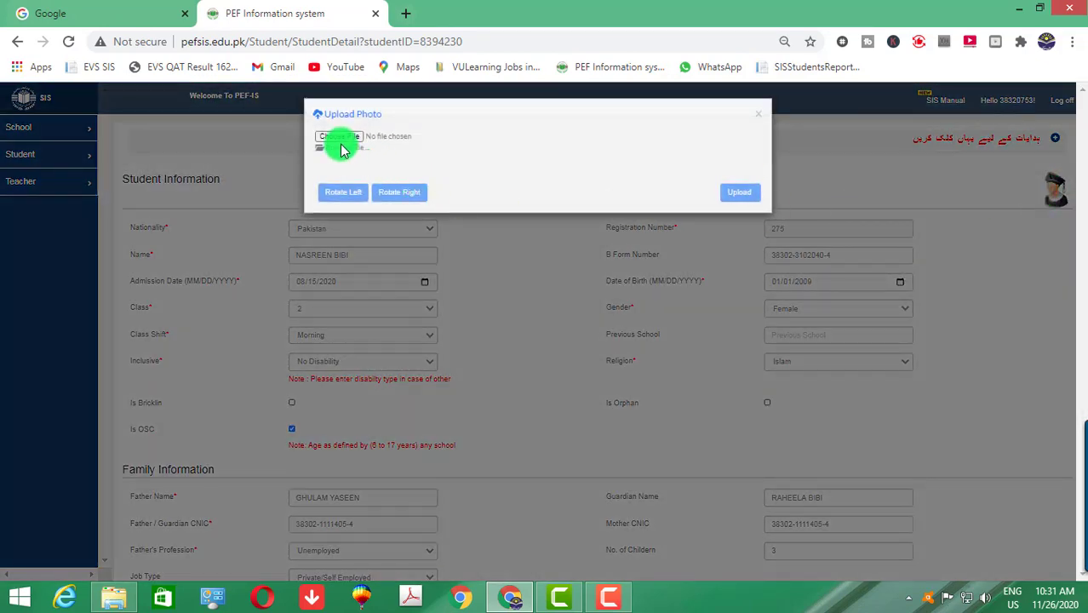
pyautogui.click(345, 144)
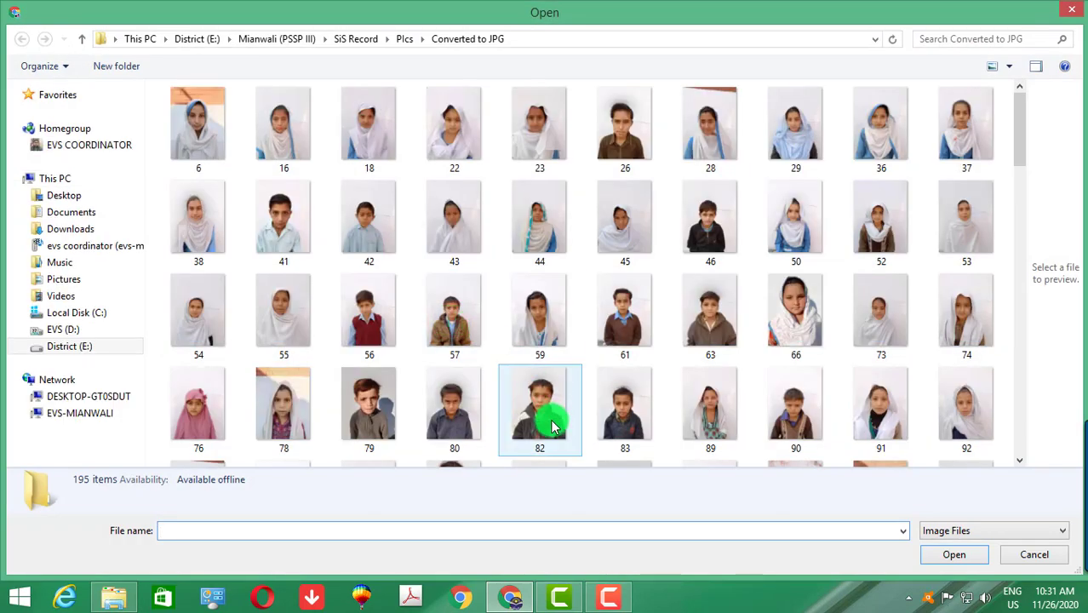
pyautogui.moveTo(1020, 141); pyautogui.dragTo(1015, 252)
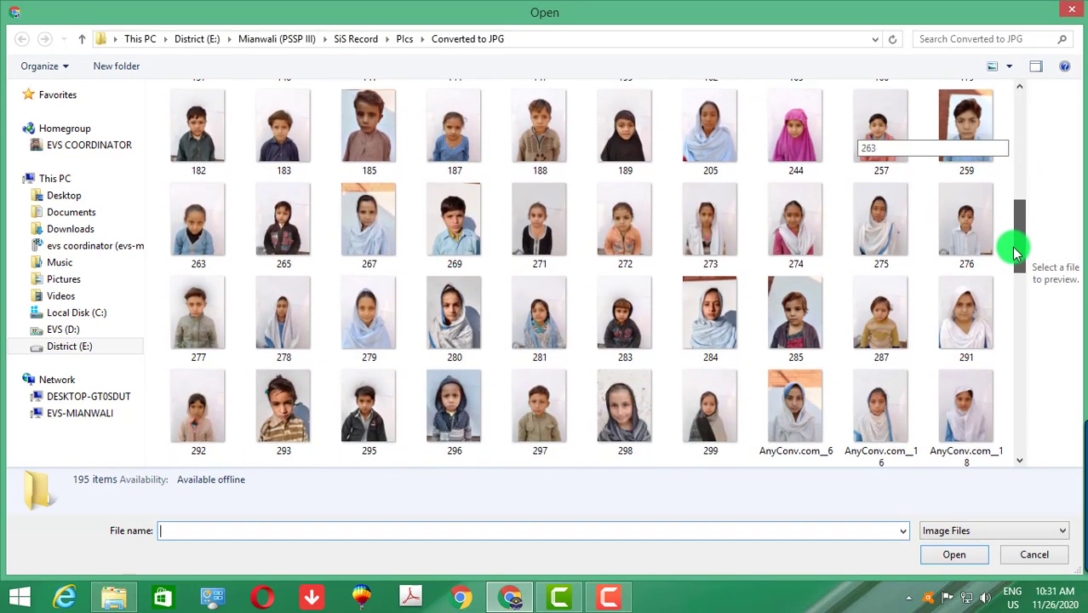
pyautogui.doubleClick(880, 247)
pyautogui.moveTo(515, 285); pyautogui.dragTo(517, 289)
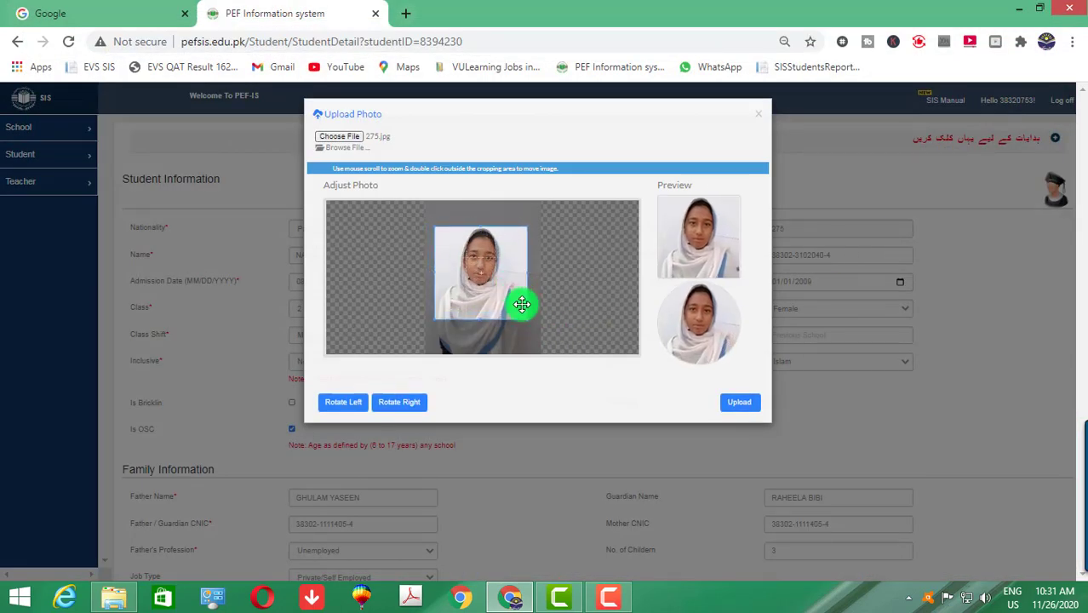
pyautogui.click(740, 407)
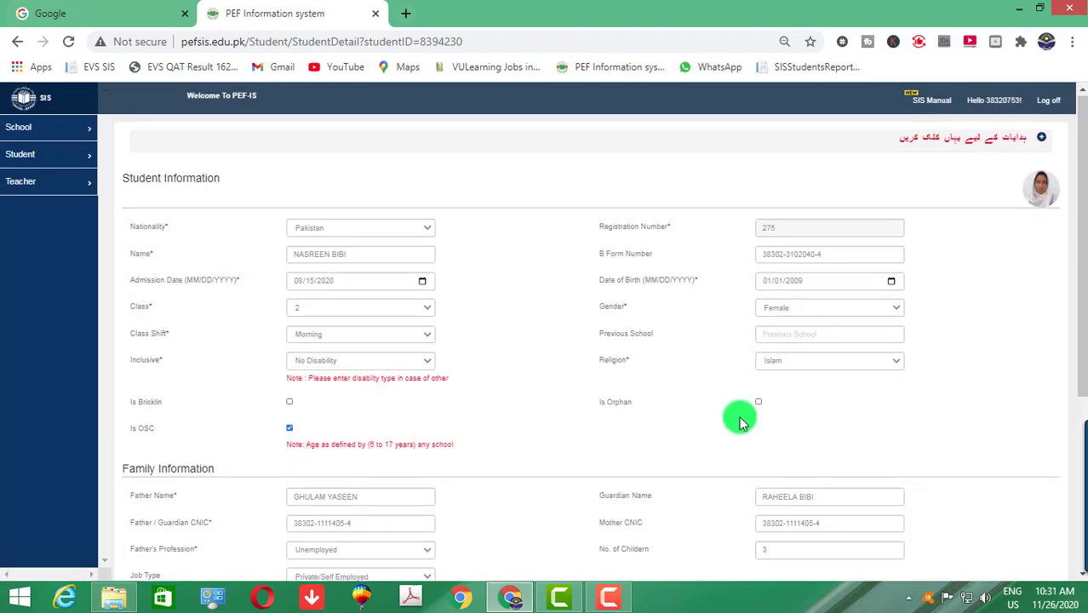
# - Save the student record with photo 275, keeping the mobile number already filled in
pyautogui.scroll(-3, 852, 477)
pyautogui.click(979, 532)
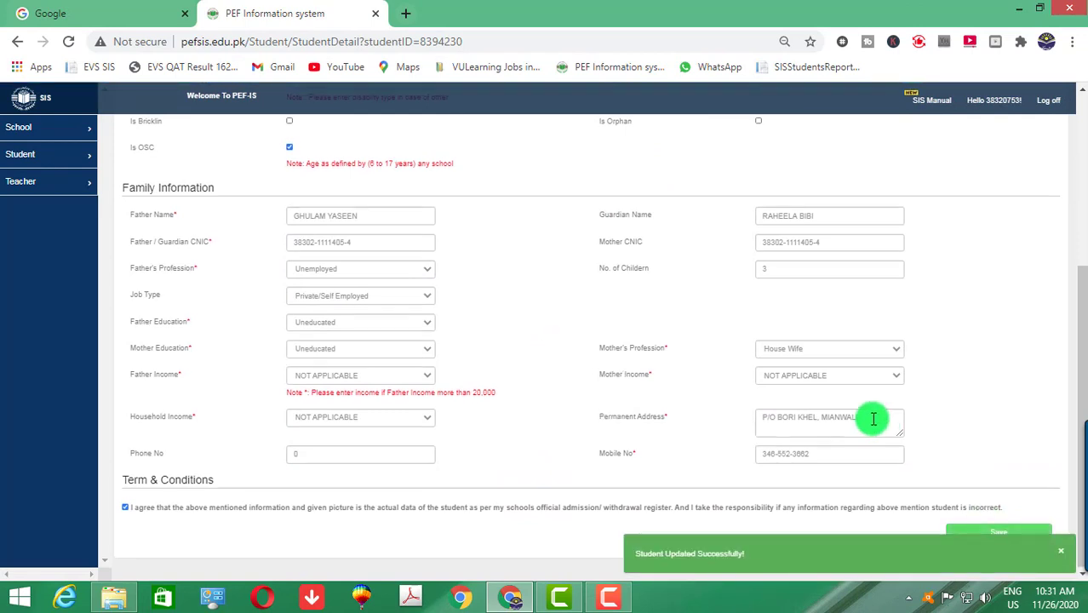
pyautogui.scroll(3, 877, 417)
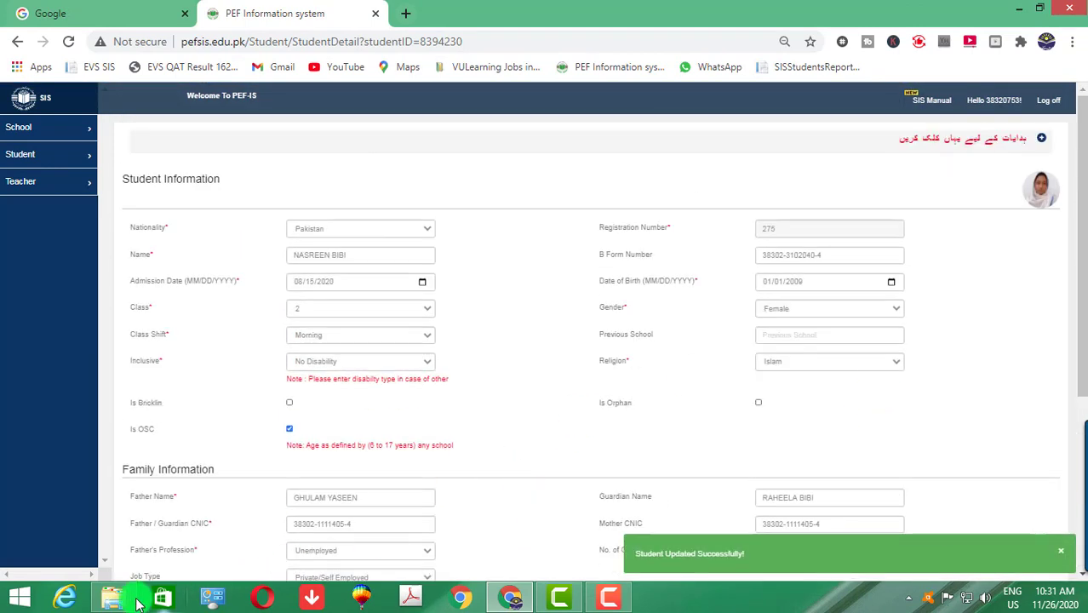
# - Check the photo folder for the next file, 276, and search for the matching student by registration number, first without and again with a leading zero
pyautogui.moveTo(501, 603)
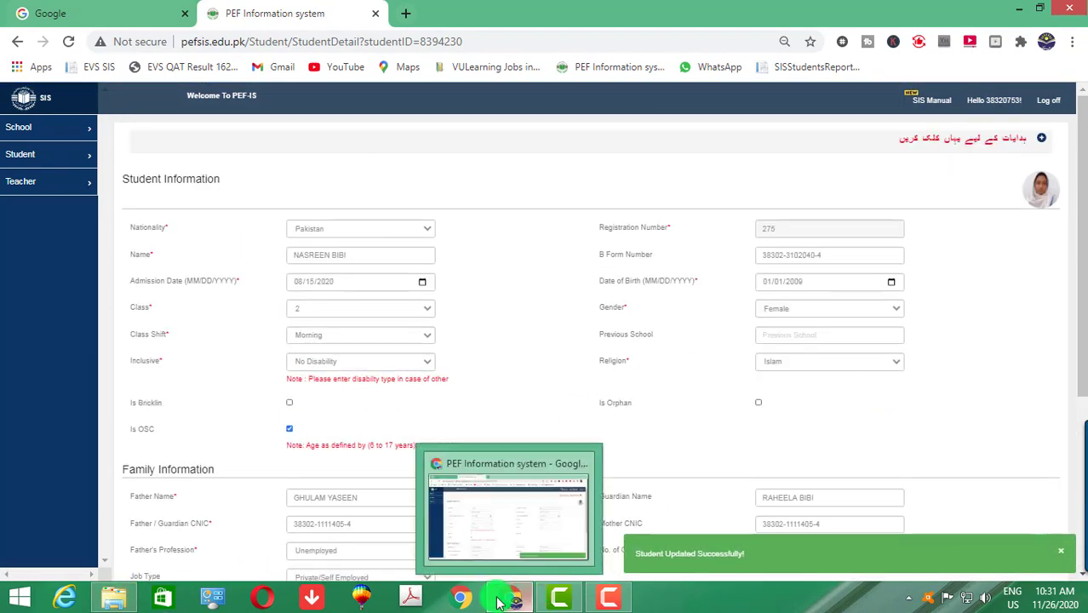
pyautogui.click(116, 600)
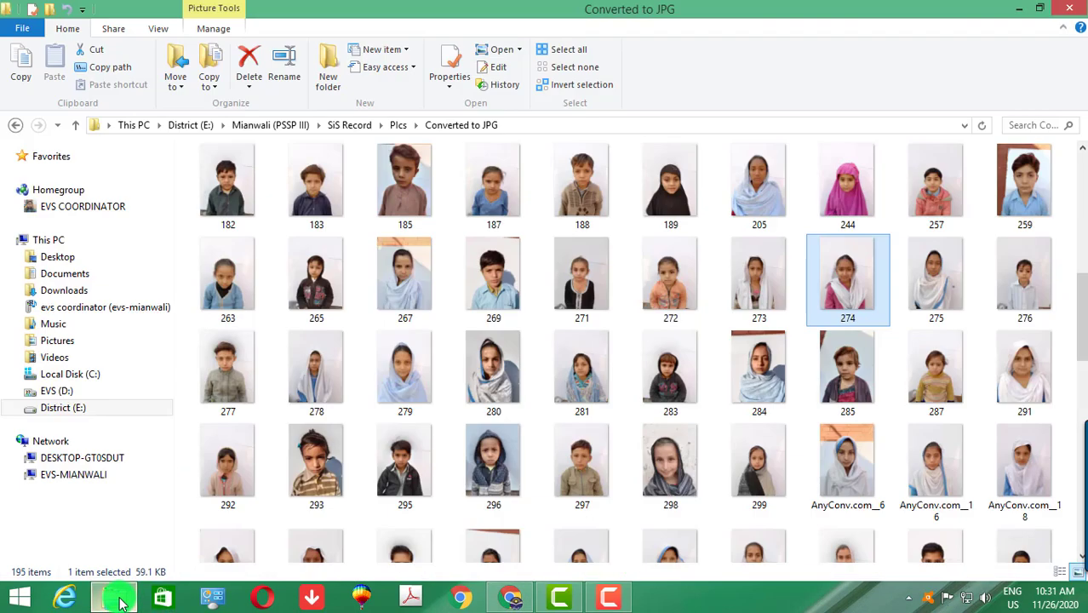
pyautogui.click(119, 602)
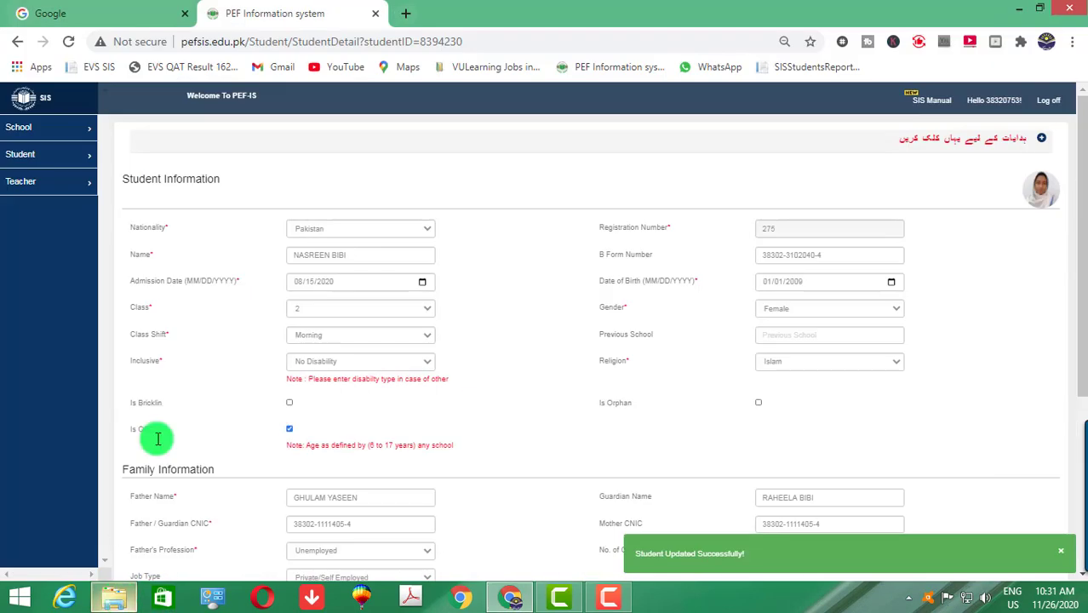
pyautogui.click(50, 166)
pyautogui.click(44, 194)
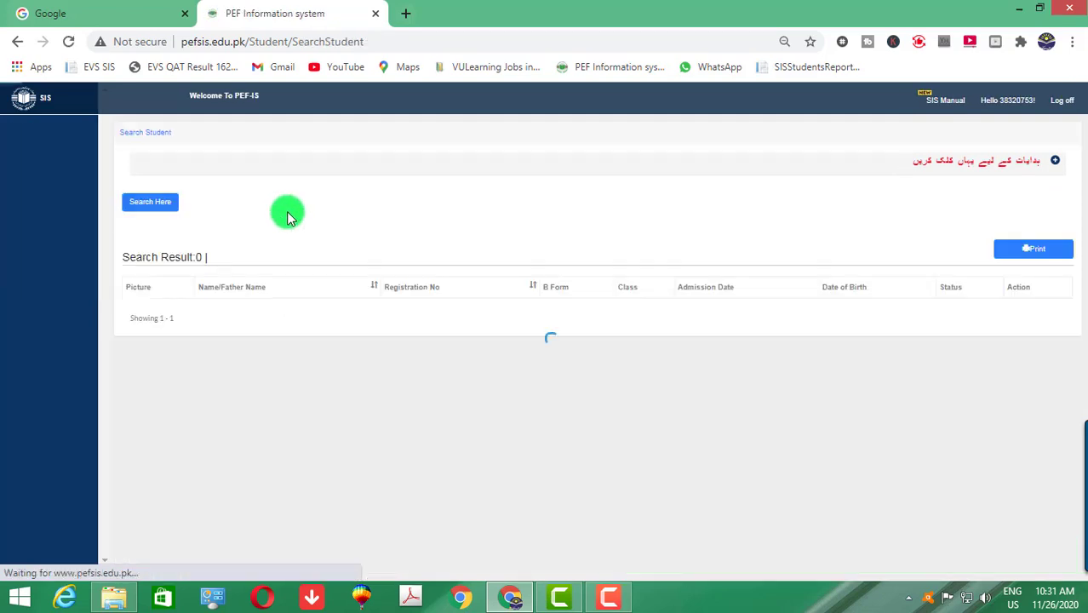
pyautogui.click(150, 203)
pyautogui.click(314, 249)
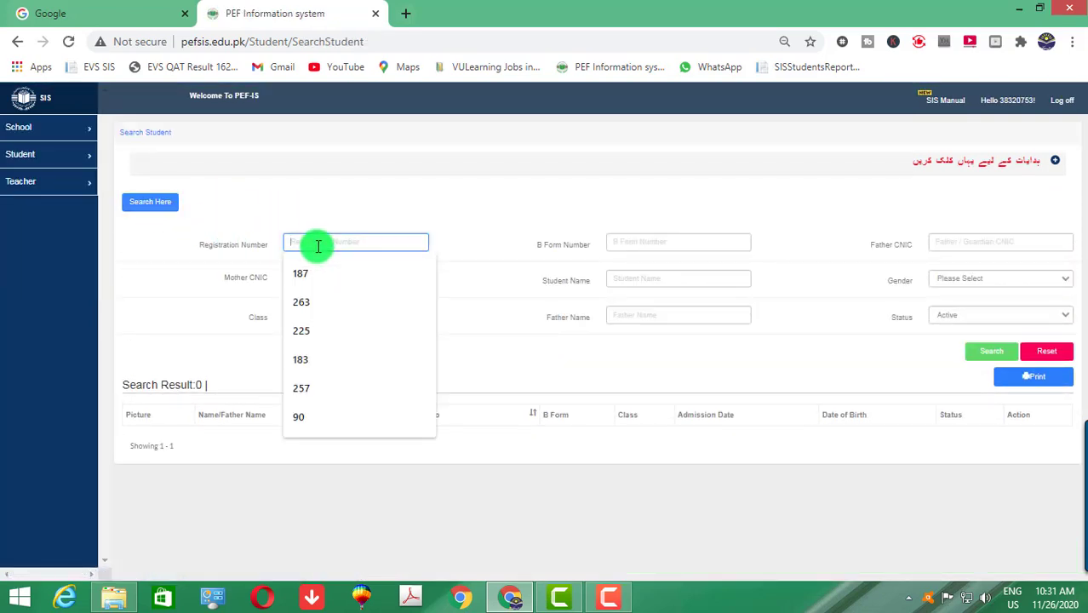
pyautogui.write('276')
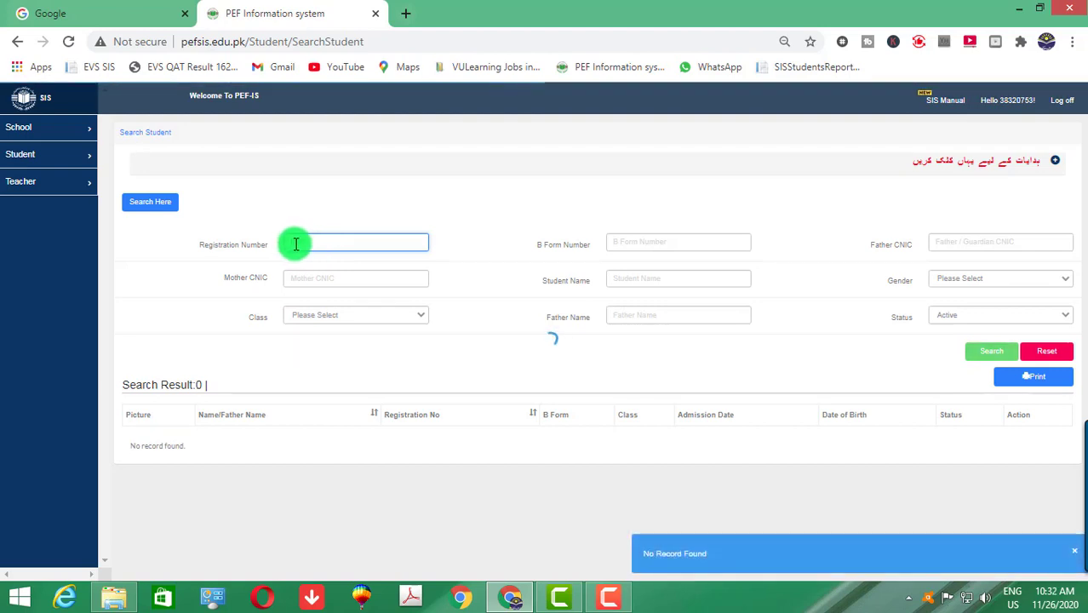
pyautogui.write('0276')
# - Search for the student matching photo 277 by registration number, first as 277 and again with a leading zero
pyautogui.moveTo(357, 249); pyautogui.dragTo(254, 242)
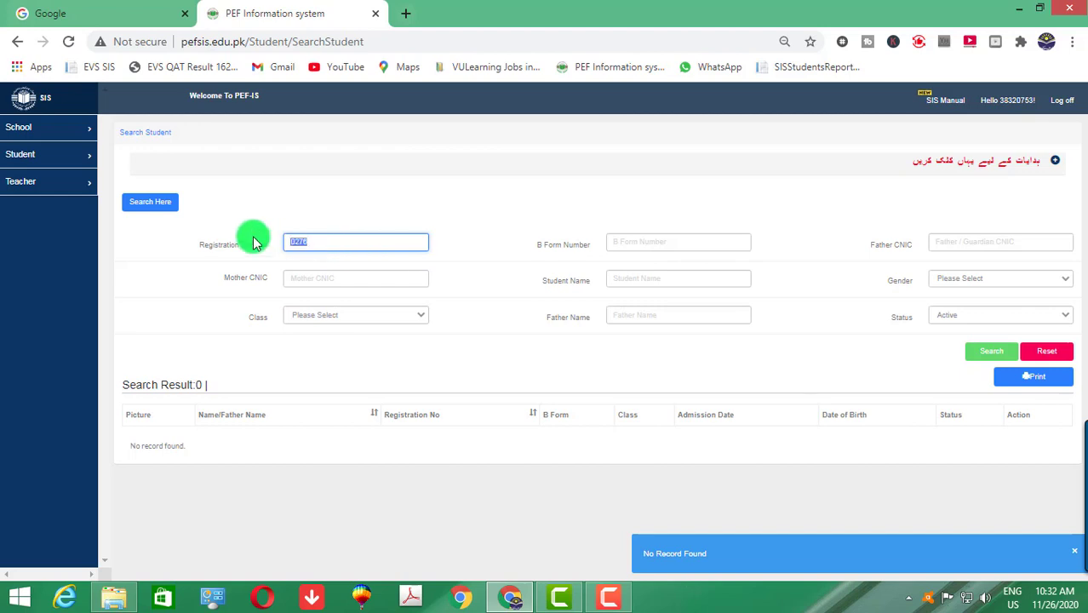
pyautogui.write('277')
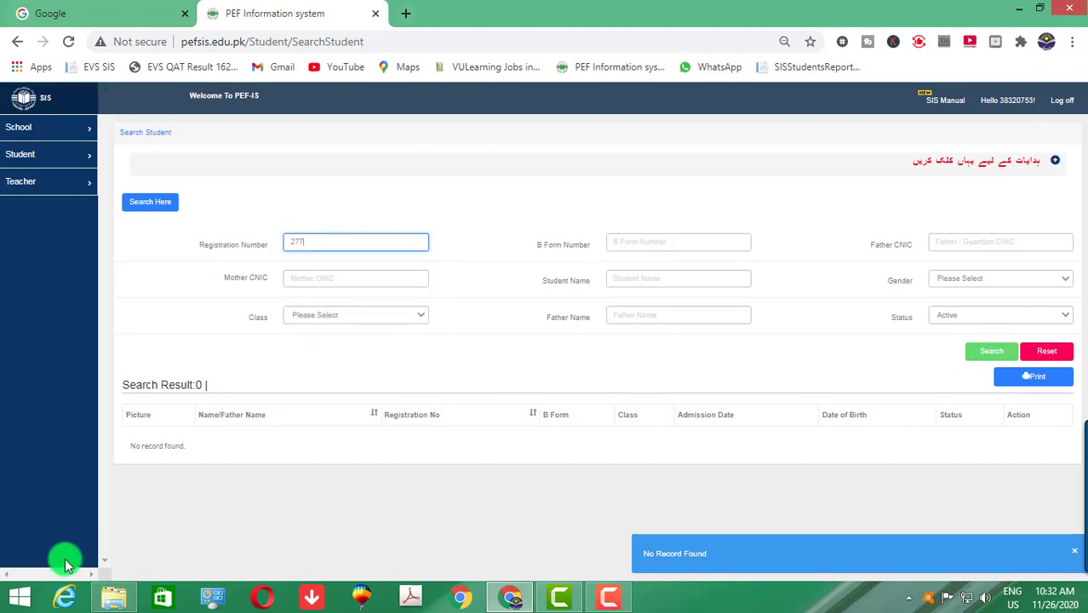
pyautogui.click(109, 598)
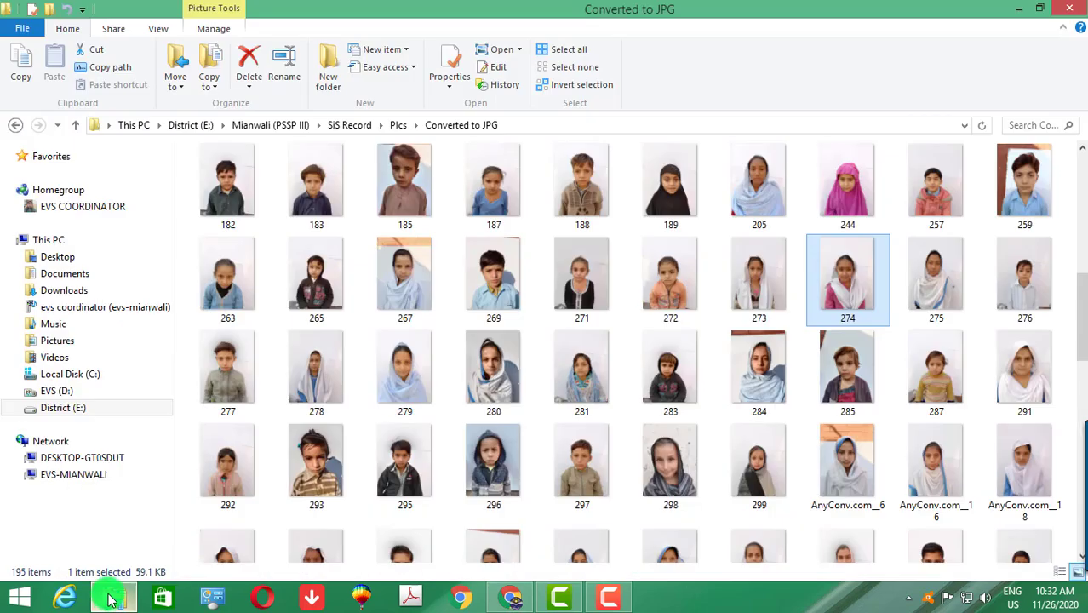
pyautogui.click(109, 598)
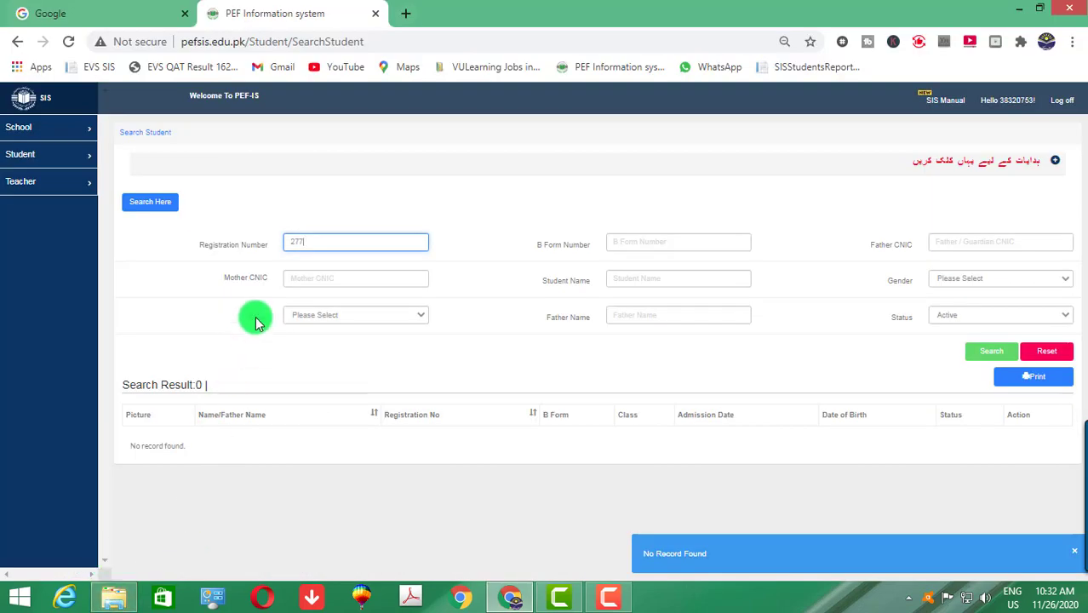
pyautogui.write('277')
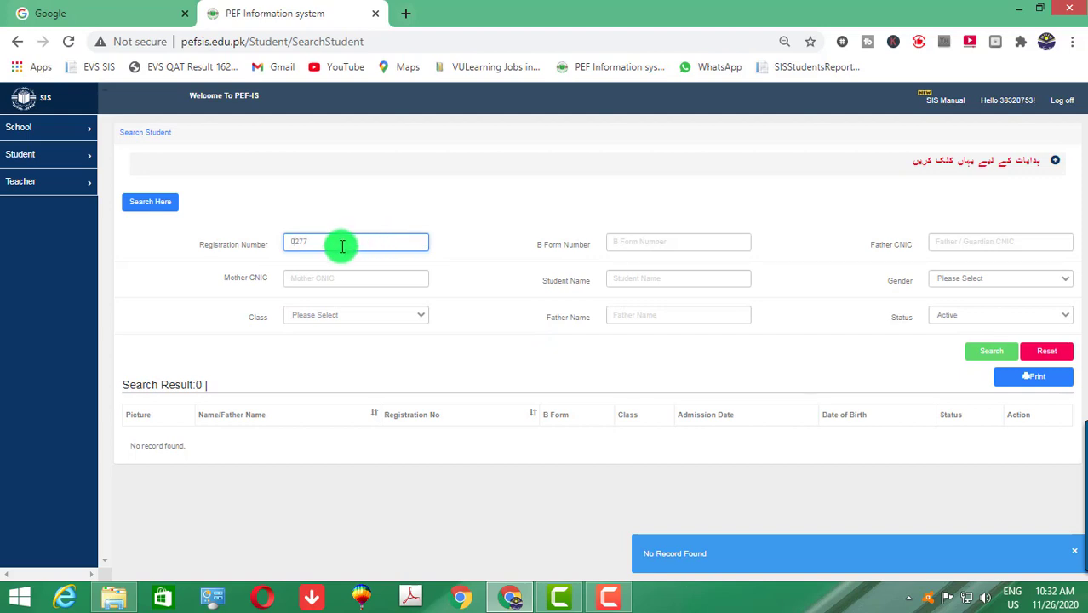
# - Search for the student whose registration number matches photo 278 and open that record for updating
pyautogui.moveTo(340, 243); pyautogui.dragTo(236, 245)
pyautogui.write('27')
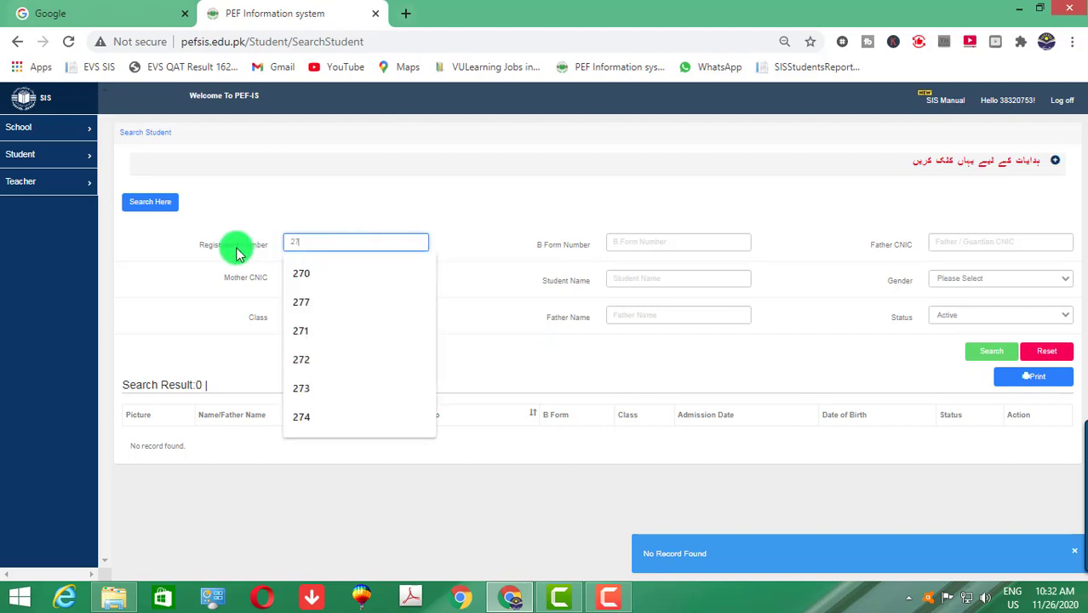
pyautogui.write('8')
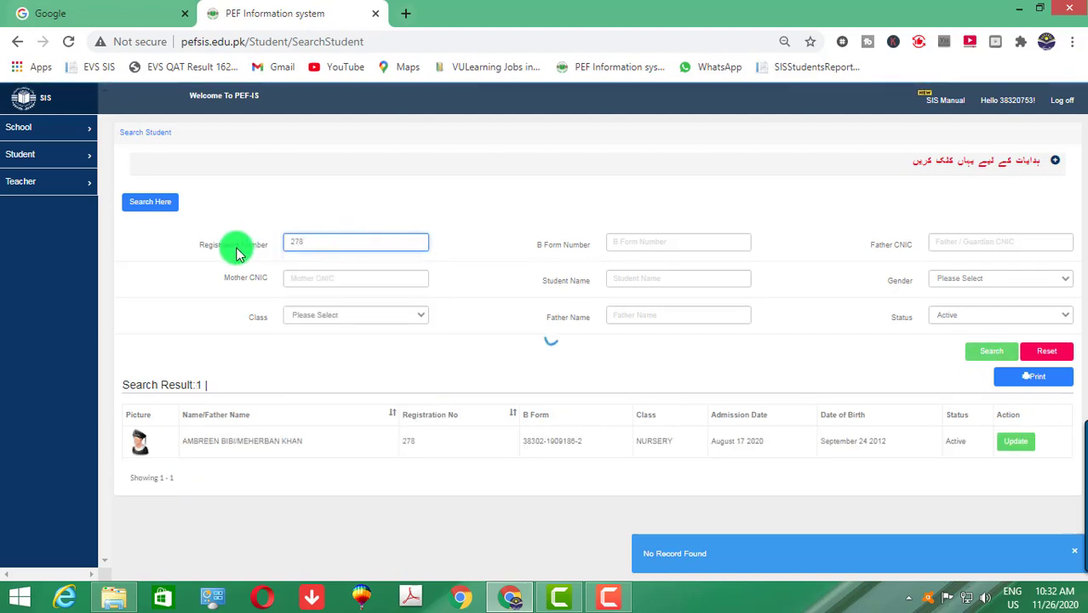
pyautogui.click(127, 601)
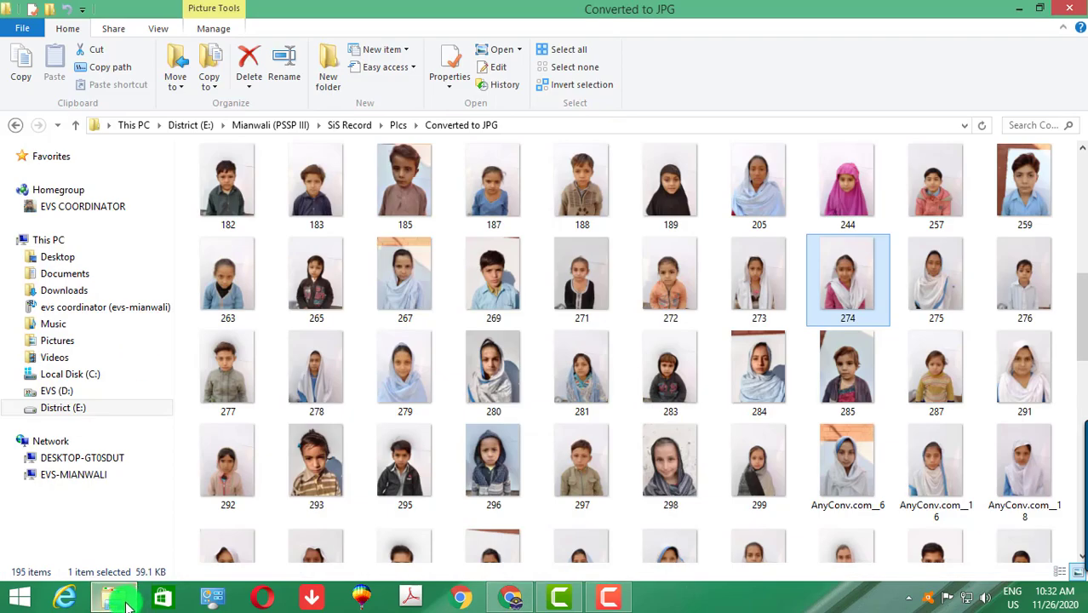
pyautogui.click(128, 601)
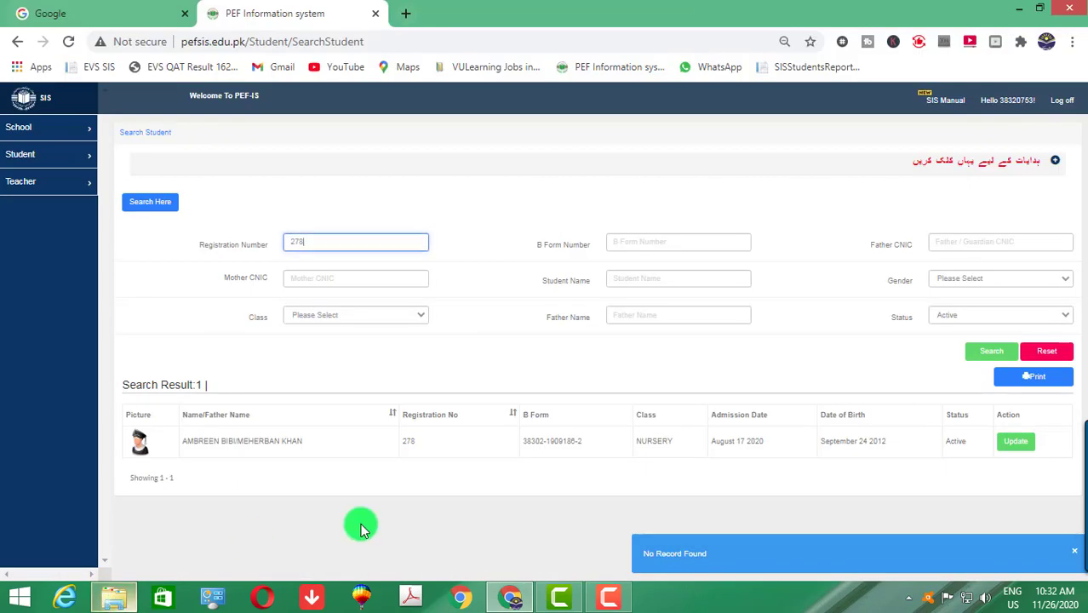
pyautogui.click(1009, 445)
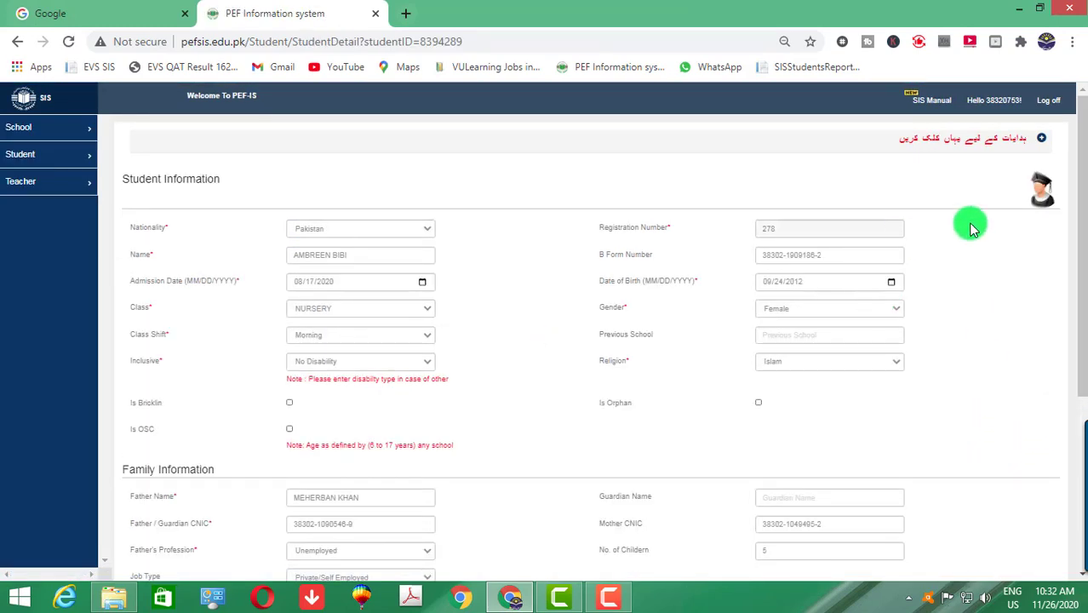
# - Upload photo 278 from the Converted to JPG folder as the student's picture, enlarged and cropped to head and shoulders
pyautogui.click(1043, 197)
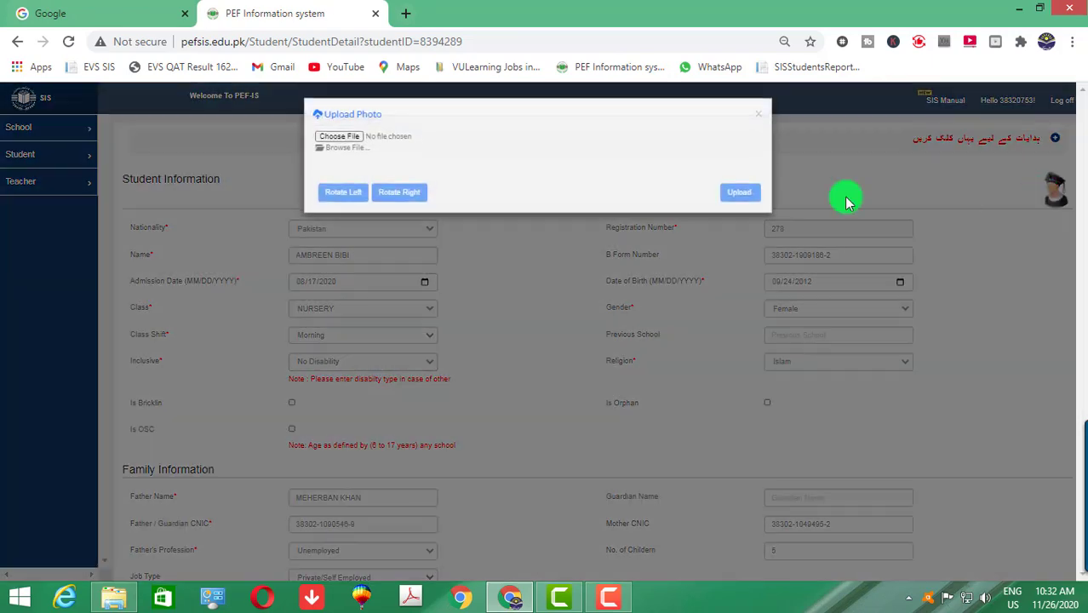
pyautogui.click(338, 141)
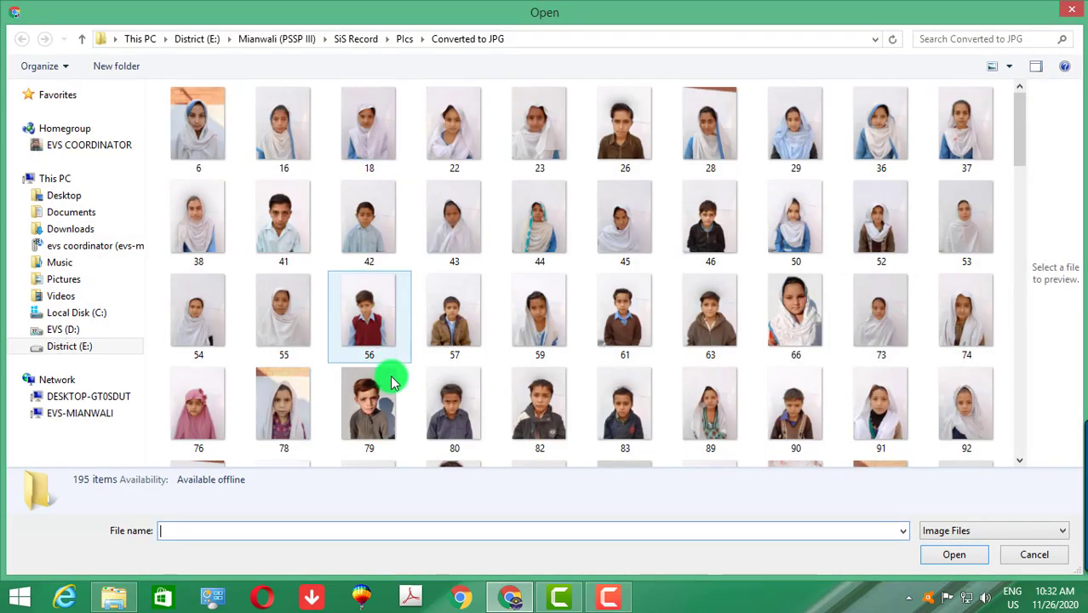
pyautogui.click(285, 389)
pyautogui.scroll(-3, 284, 376)
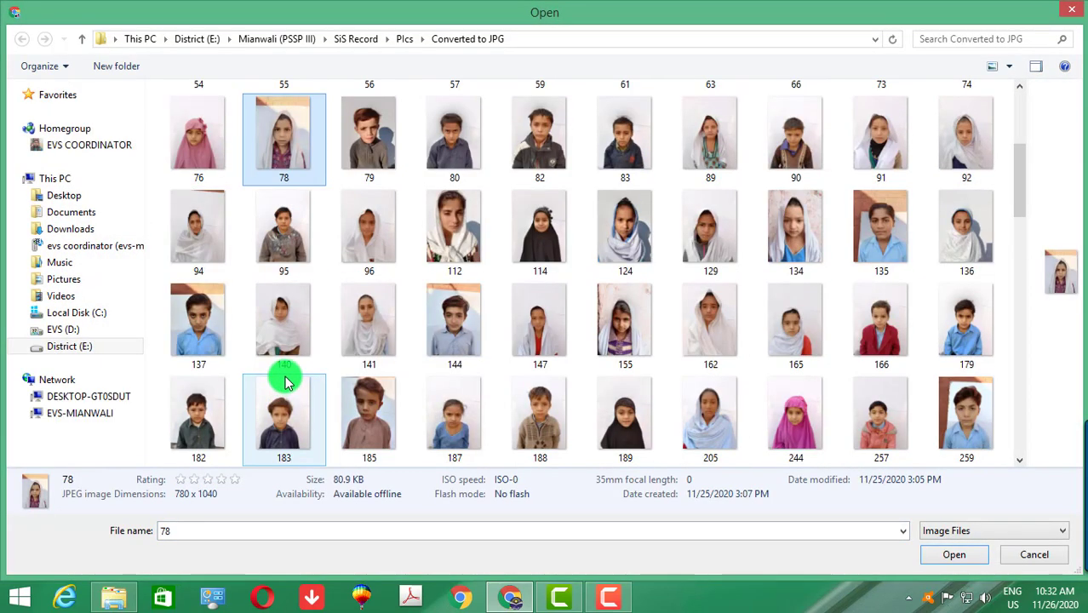
pyautogui.scroll(-9, 284, 376)
pyautogui.click(301, 116)
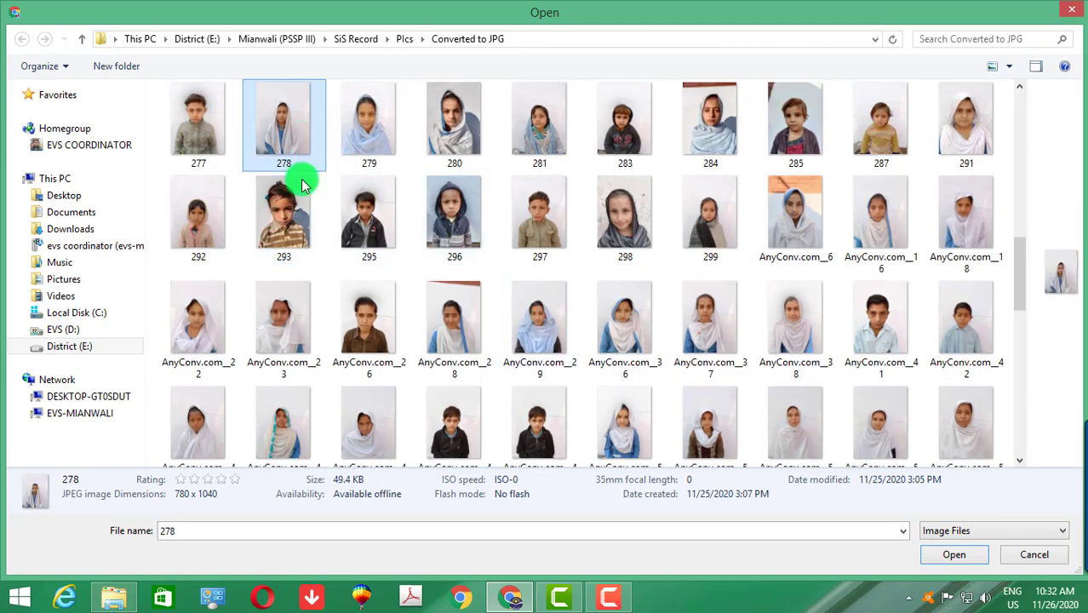
pyautogui.doubleClick(287, 143)
pyautogui.click(465, 263)
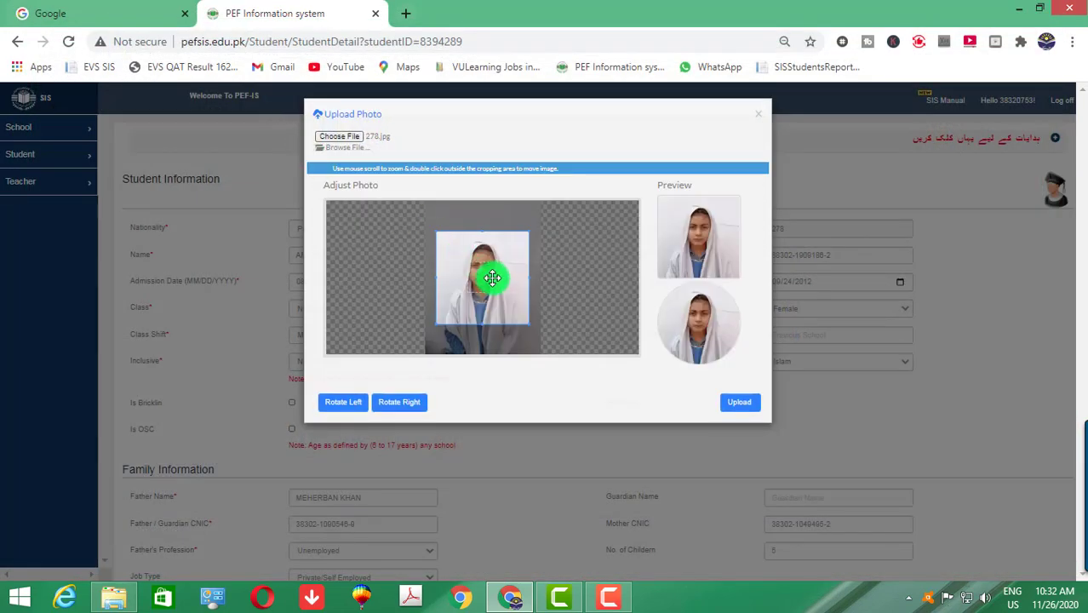
pyautogui.scroll(3, 491, 277)
pyautogui.moveTo(488, 264); pyautogui.dragTo(485, 260)
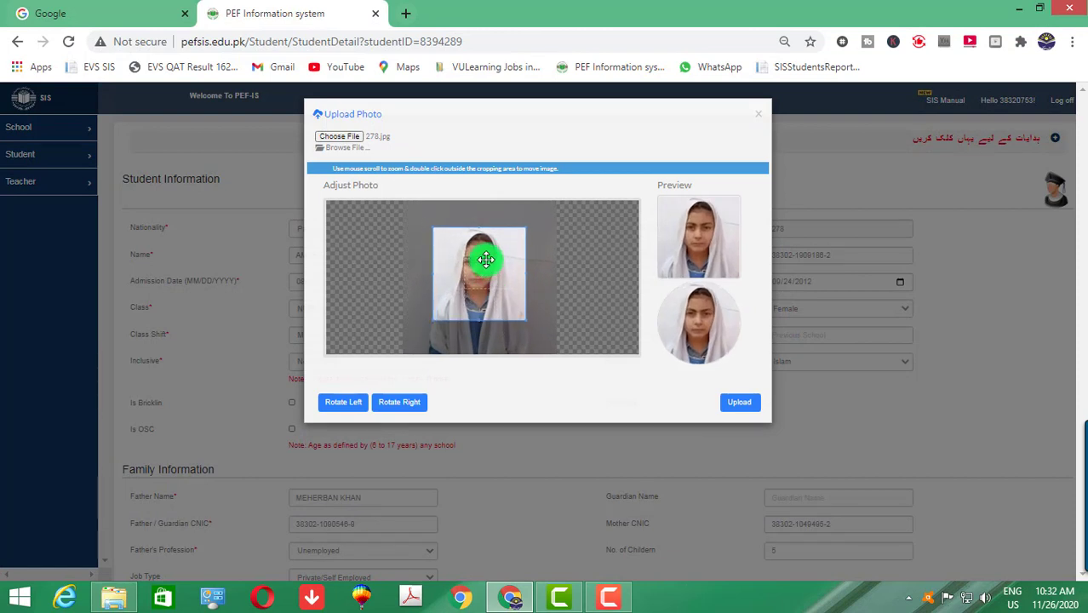
pyautogui.click(737, 405)
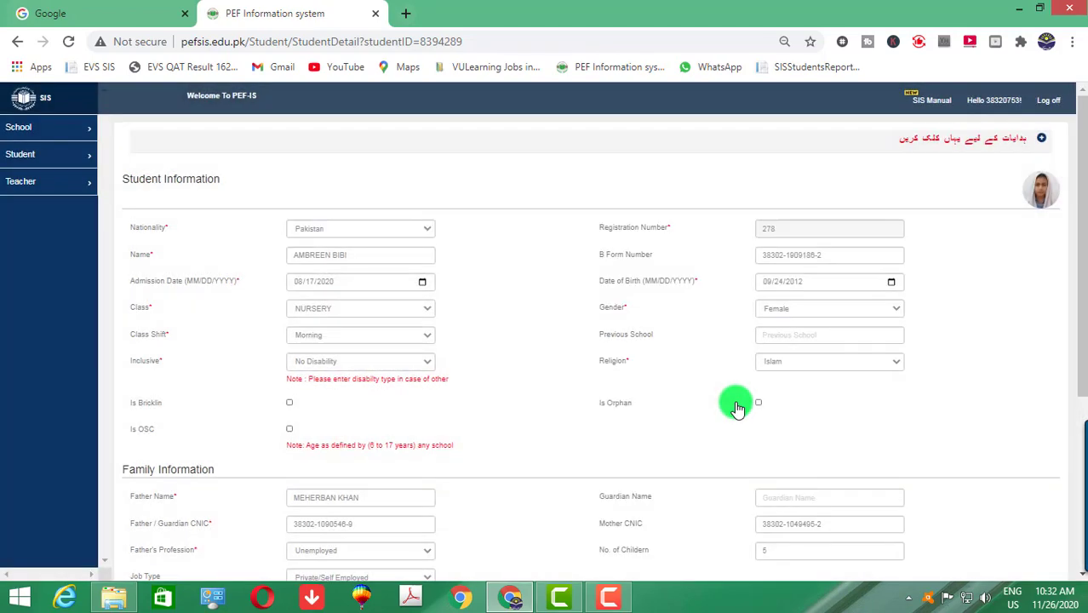
# - Fill in the mobile number with the all-zero placeholder and save the student record with photo 278
pyautogui.scroll(-3, 741, 397)
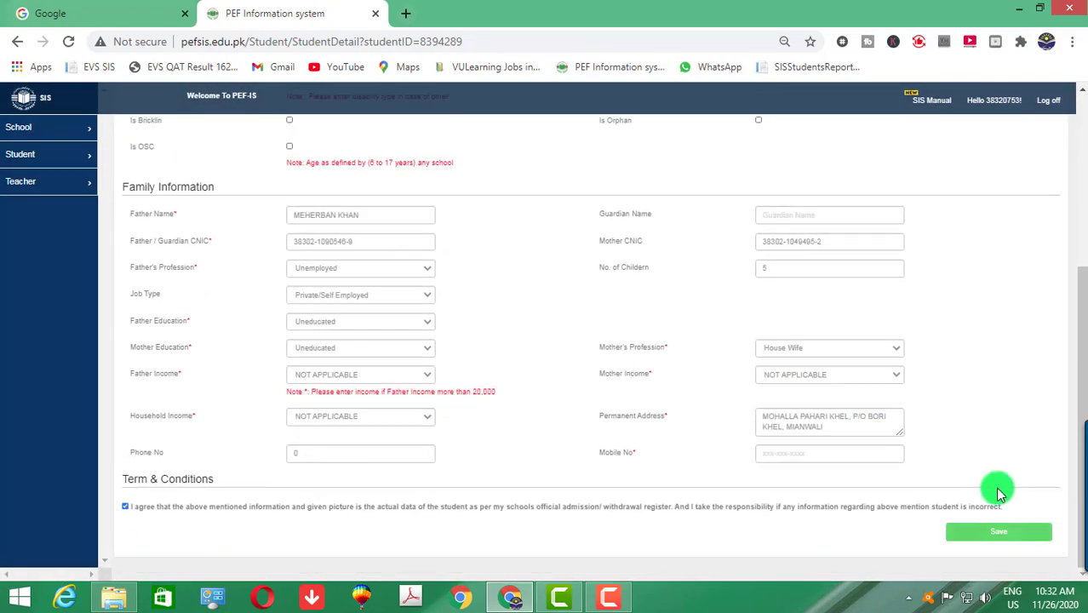
pyautogui.click(1003, 538)
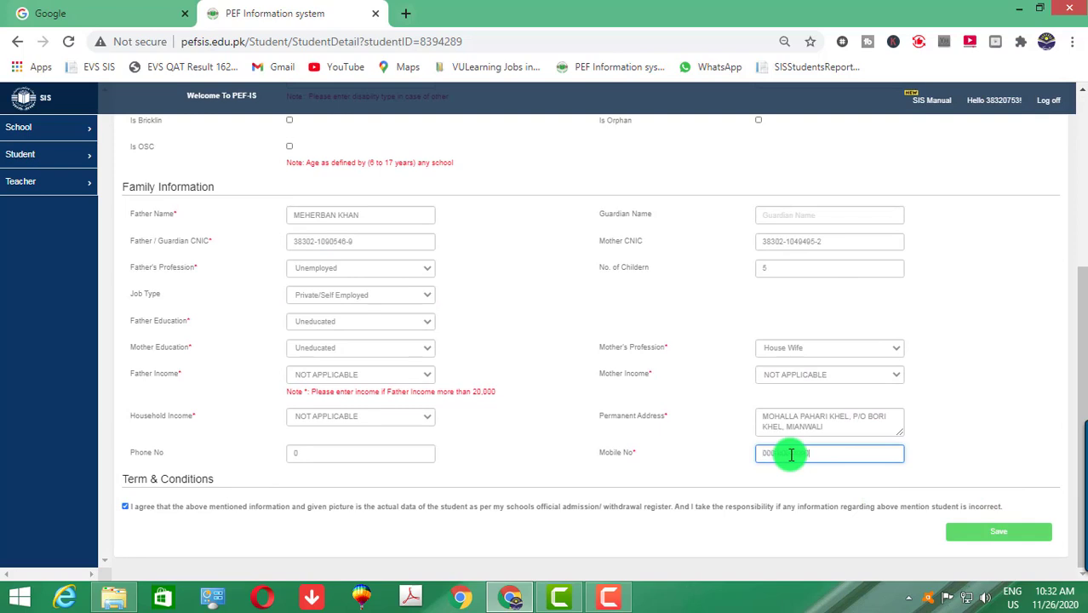
pyautogui.click(1004, 536)
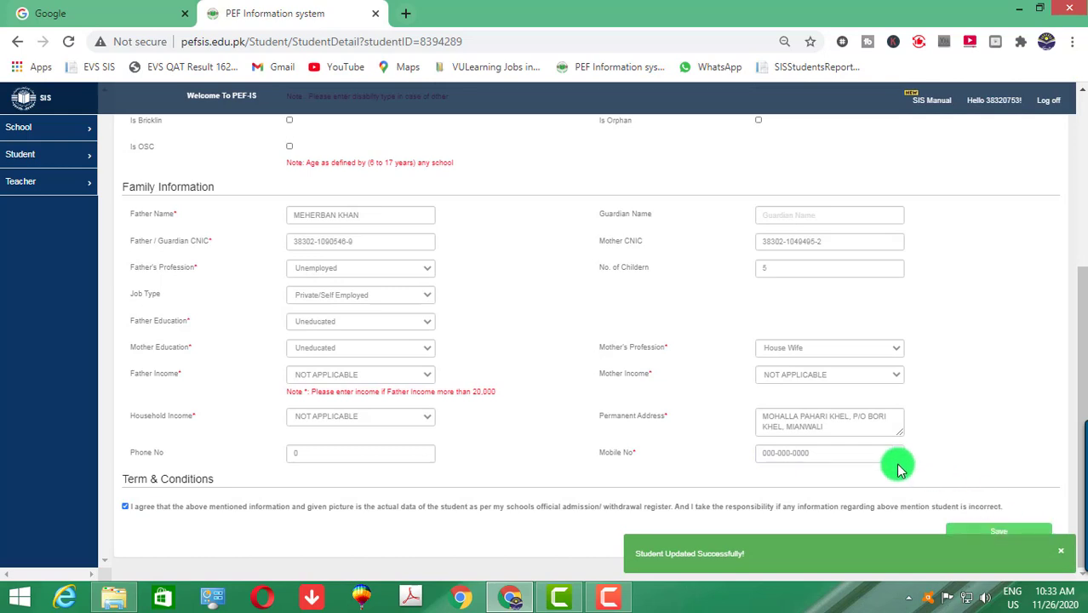
pyautogui.scroll(5, 901, 466)
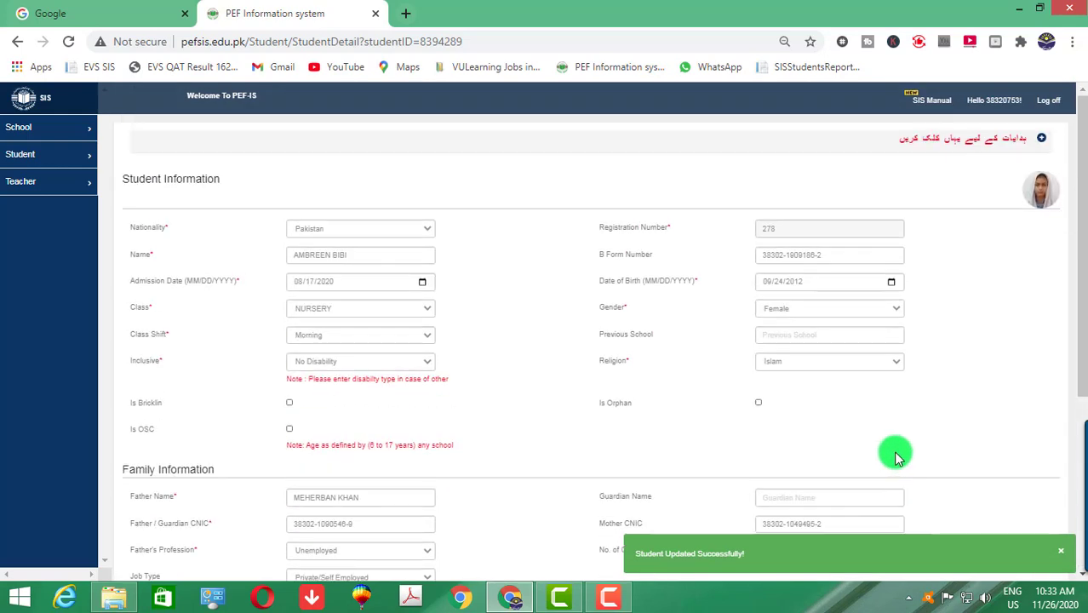
# - Check the photo folder for file 279 and search for the student with that registration number, first without and again with a leading zero
pyautogui.click(20, 159)
pyautogui.click(37, 204)
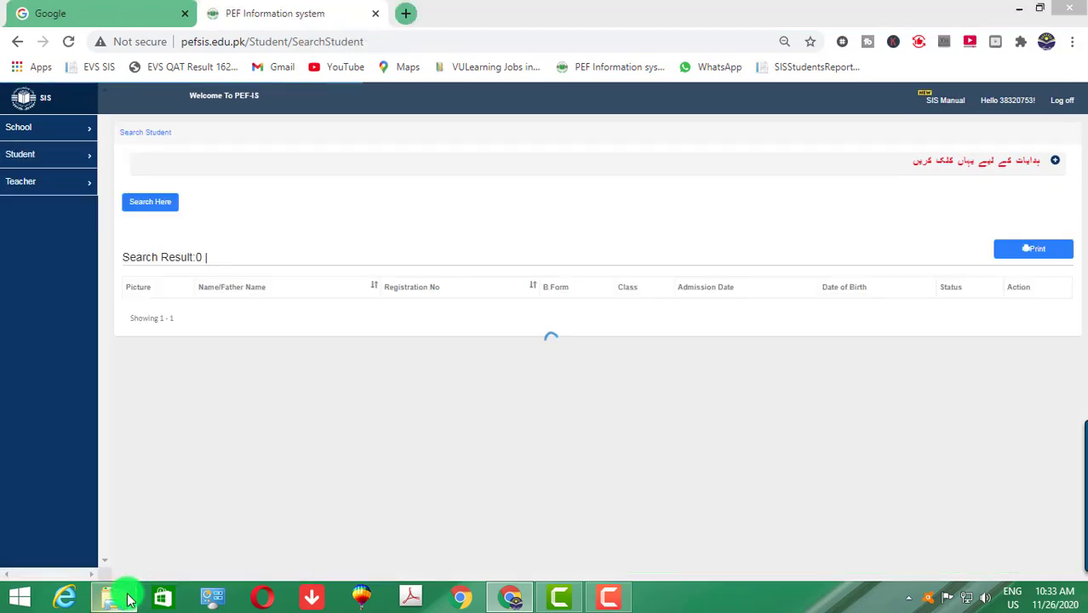
pyautogui.click(126, 598)
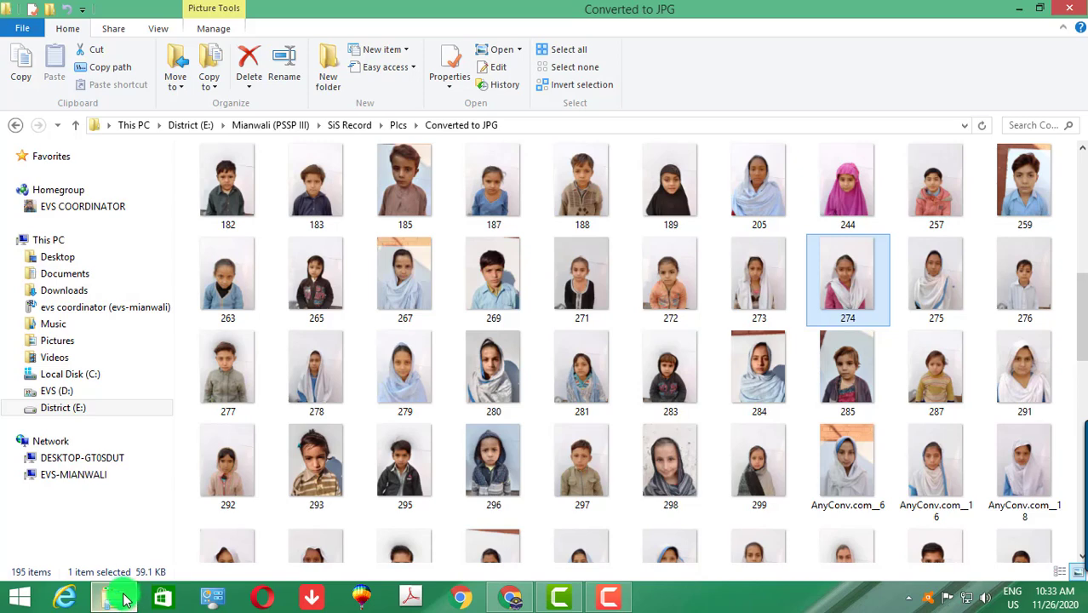
pyautogui.click(122, 599)
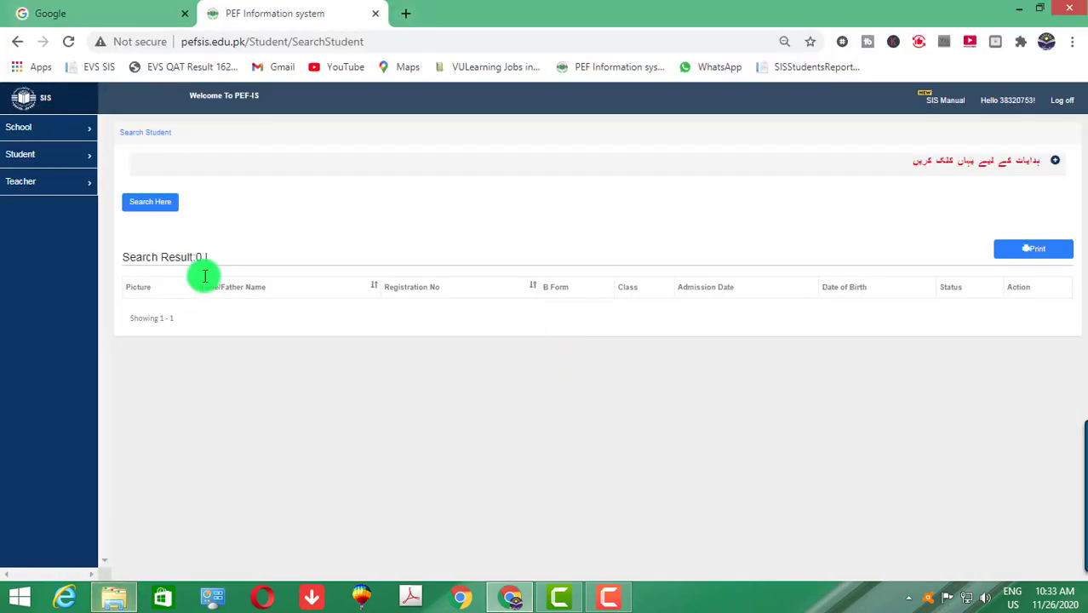
pyautogui.click(153, 204)
pyautogui.click(311, 245)
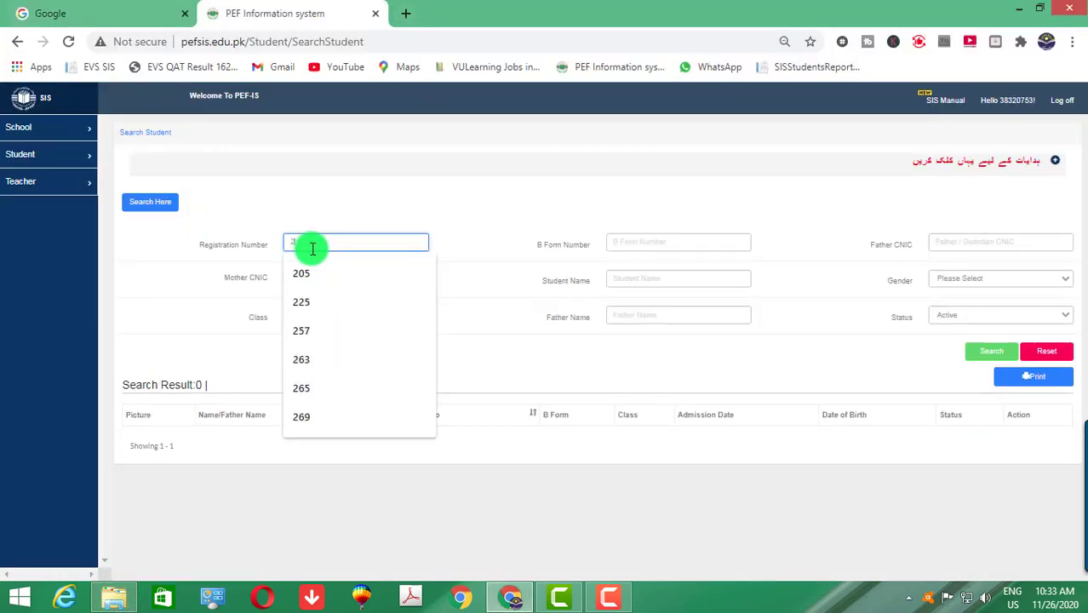
pyautogui.write('27')
pyautogui.press('Escape')
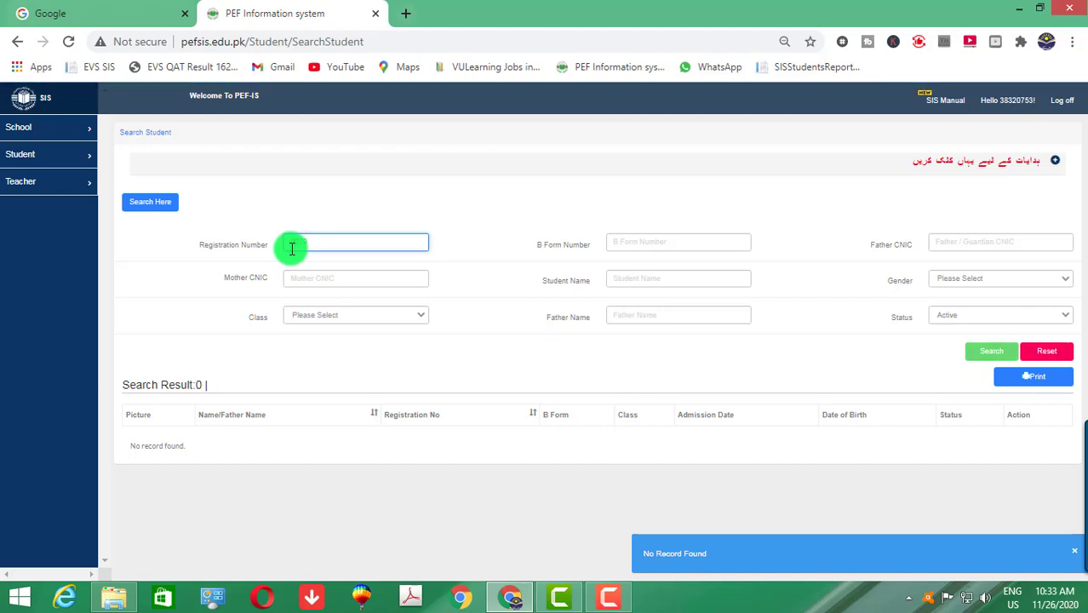
pyautogui.write('0270')
# - Check the photo folder for file 280 and search for the student with that registration number, also with a leading zero
pyautogui.hotkey('ctrl', 'a')
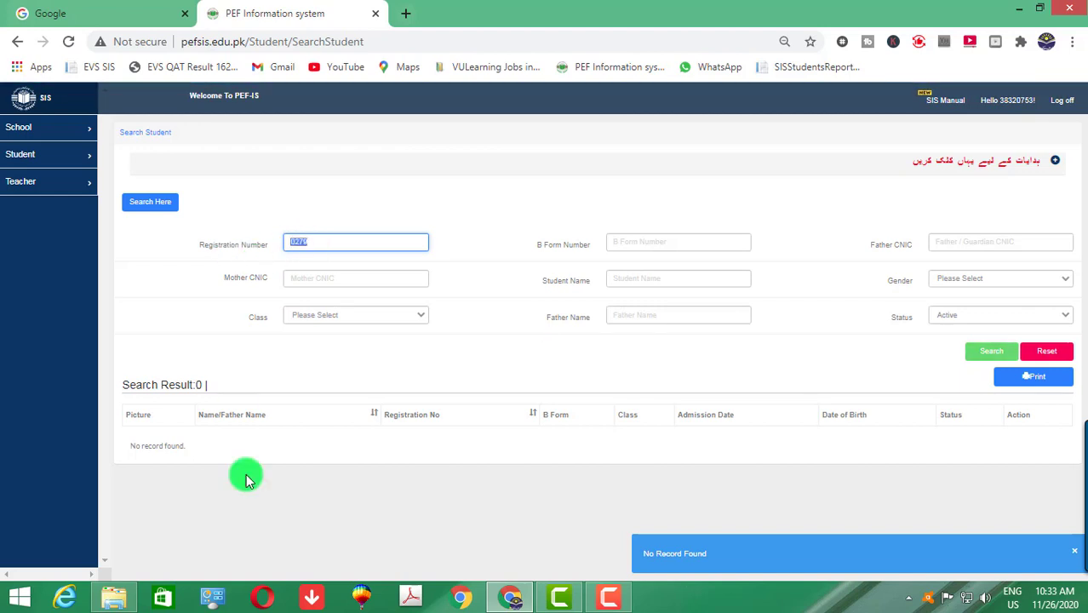
pyautogui.click(117, 599)
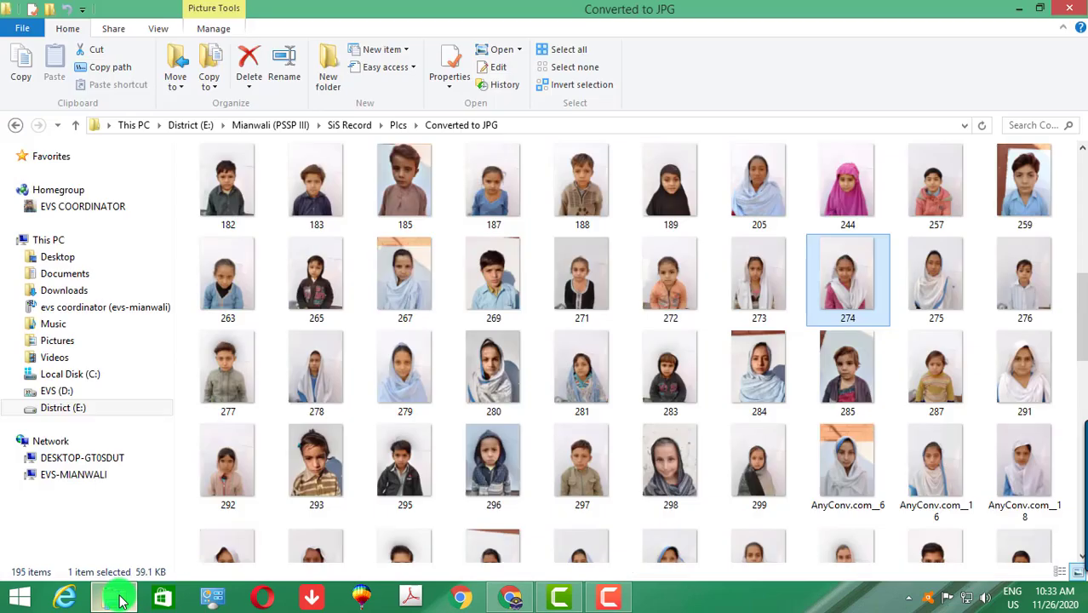
pyautogui.click(118, 598)
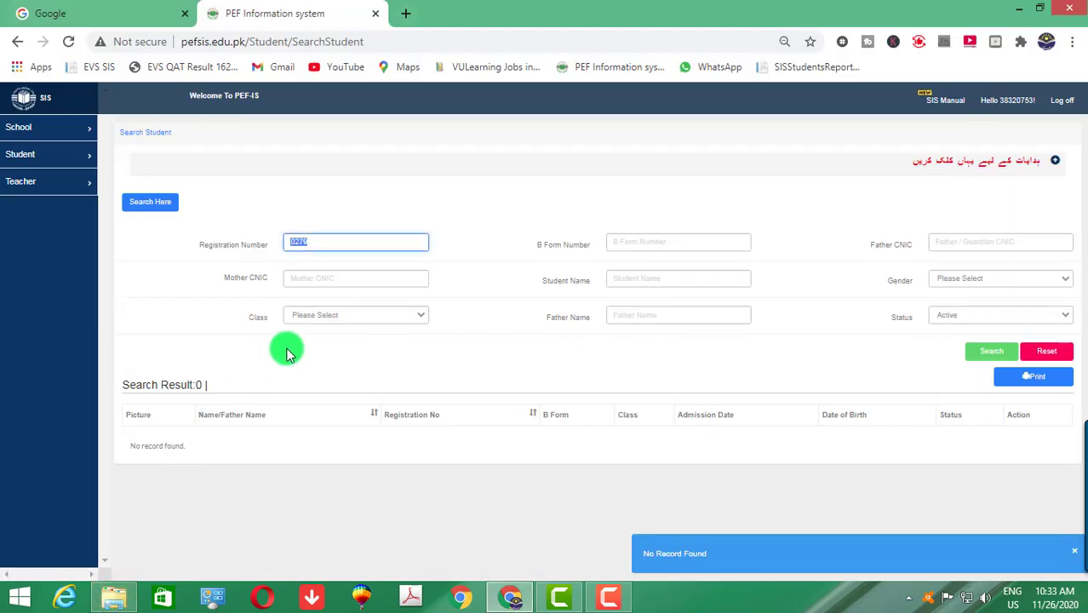
pyautogui.write('280')
pyautogui.press('Return')
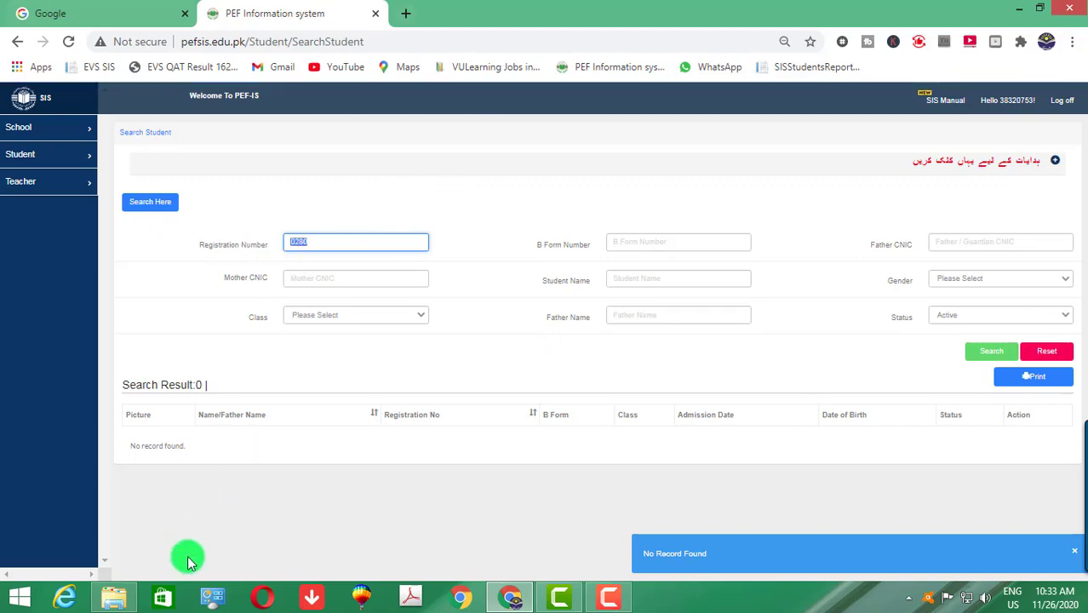
# - Check the photo folder for file 281 and search for the student with that registration number, also with a leading zero
pyautogui.click(116, 599)
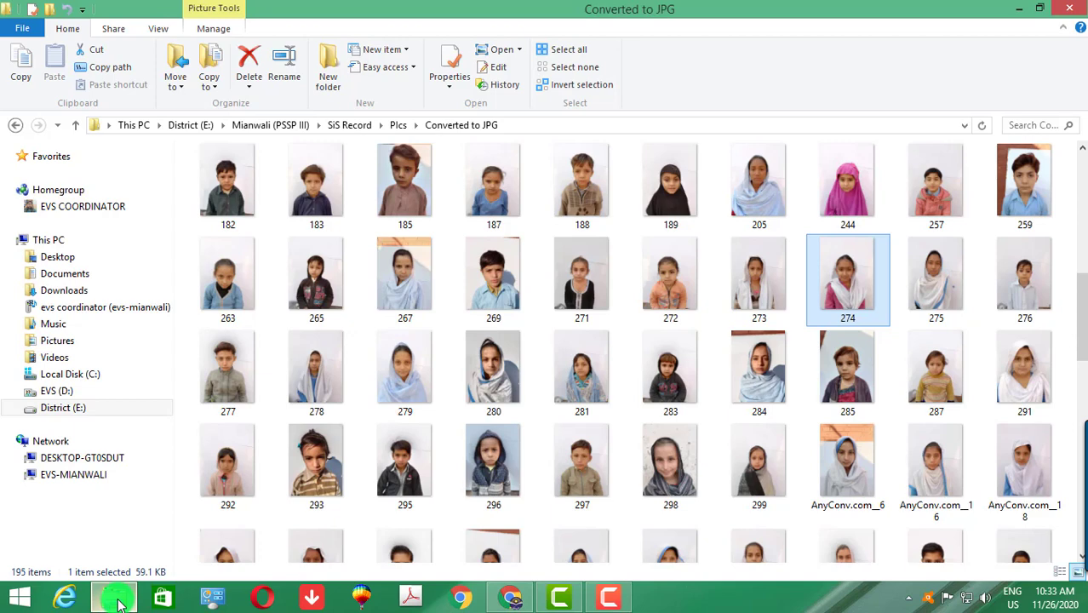
pyautogui.click(115, 600)
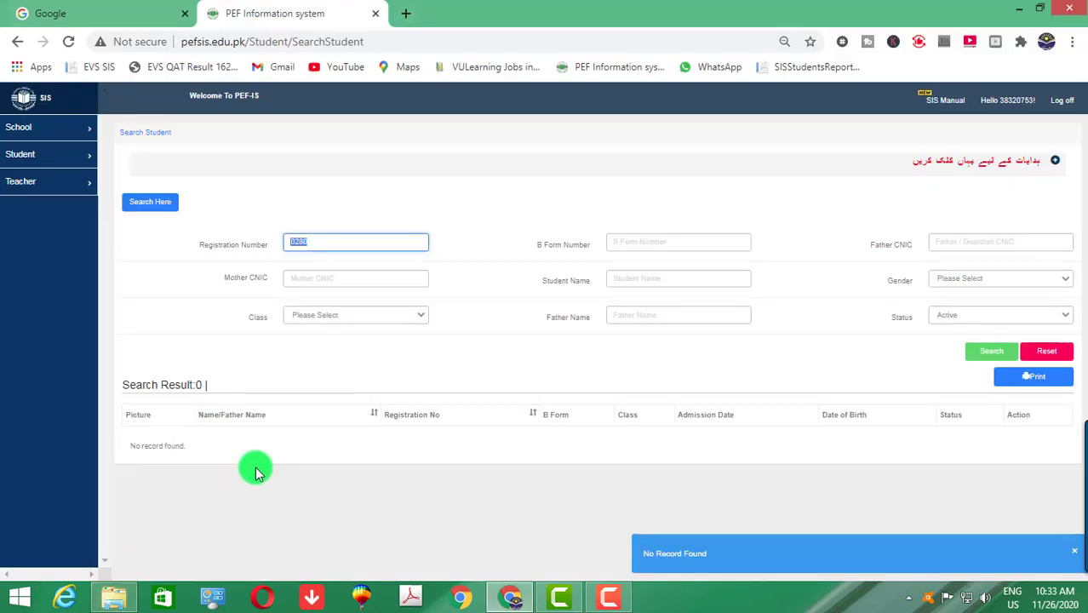
pyautogui.write('281')
pyautogui.press('Return')
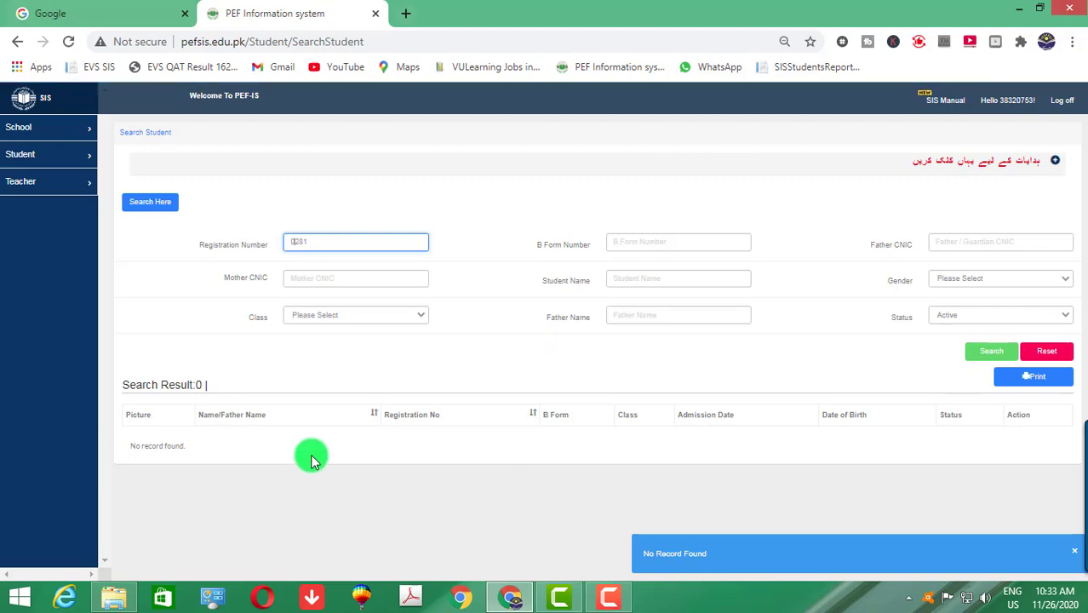
# - Check the photo folder for file 283, search for the student with that registration number and open the record for updating
pyautogui.click(126, 603)
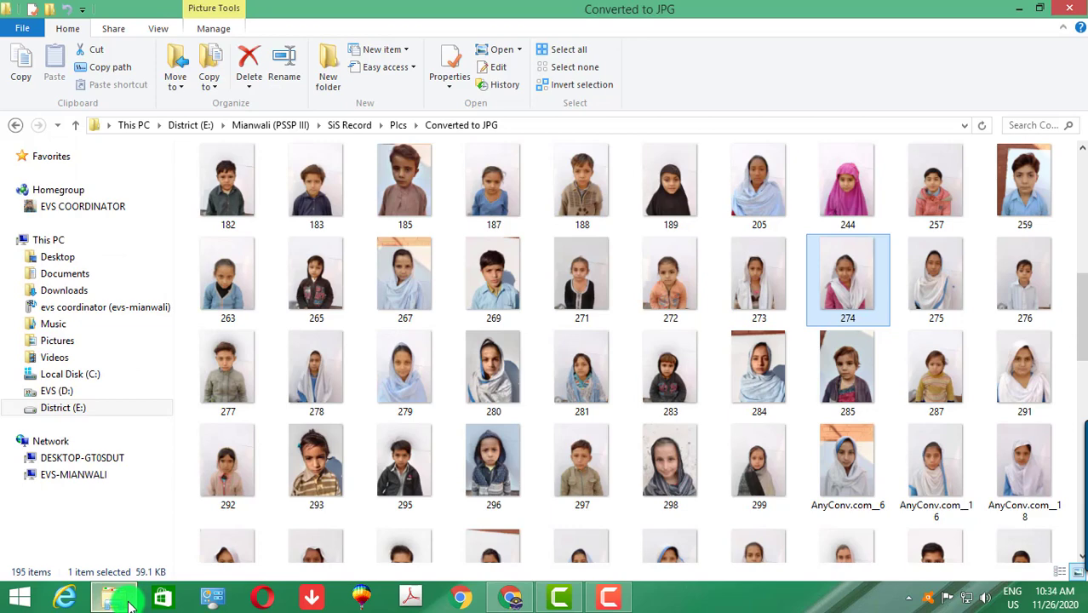
pyautogui.click(126, 603)
pyautogui.moveTo(328, 253); pyautogui.dragTo(236, 247)
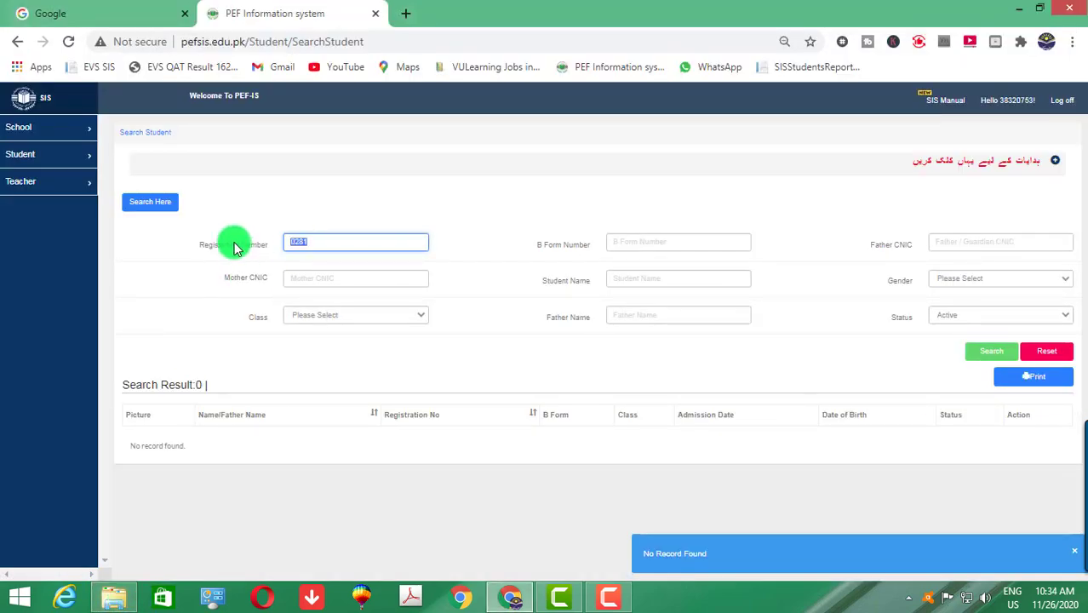
pyautogui.write('283')
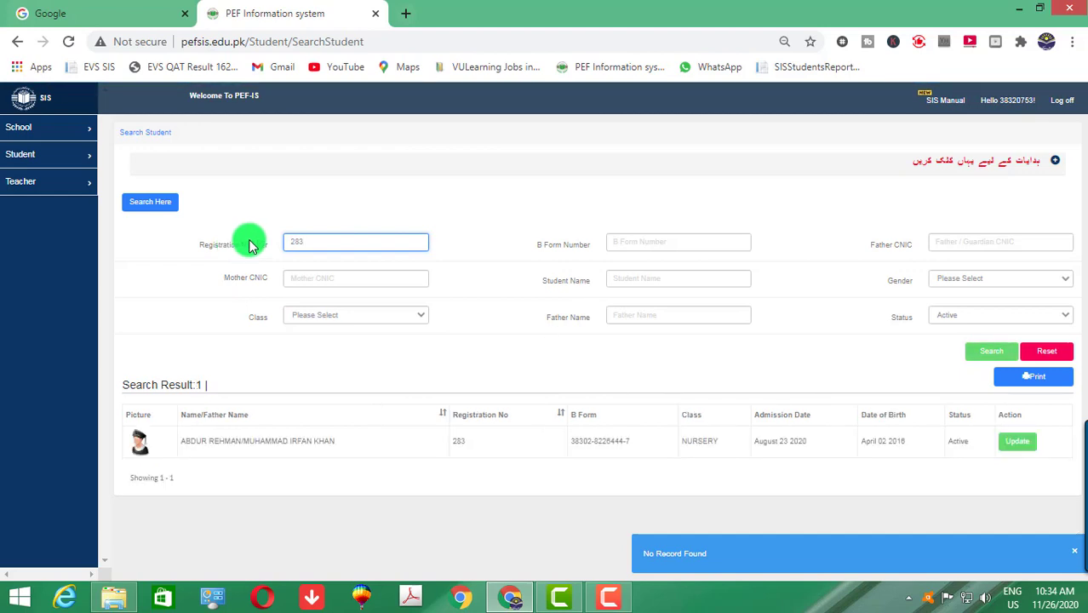
pyautogui.click(1016, 441)
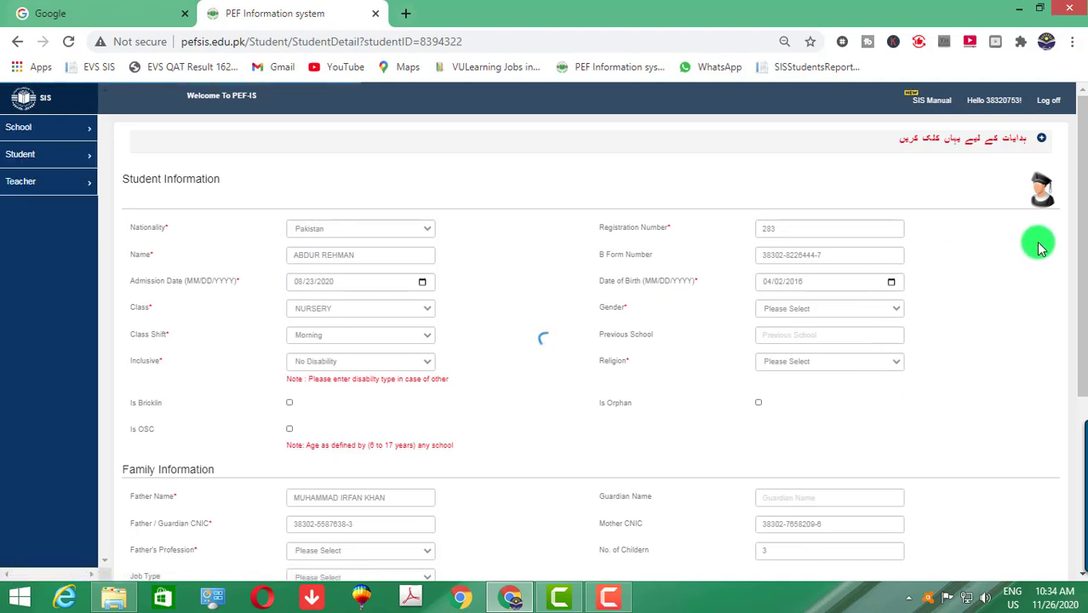
# - Upload photo 283 from the Converted to JPG folder as the student's picture, enlarged and cropped to head and shoulders
pyautogui.click(1043, 198)
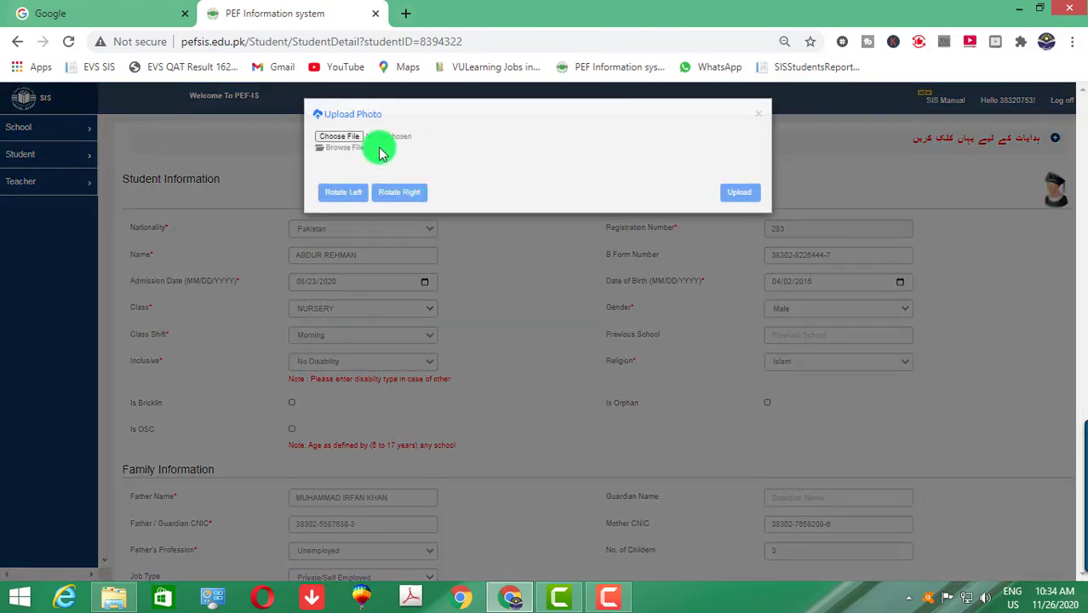
pyautogui.click(343, 137)
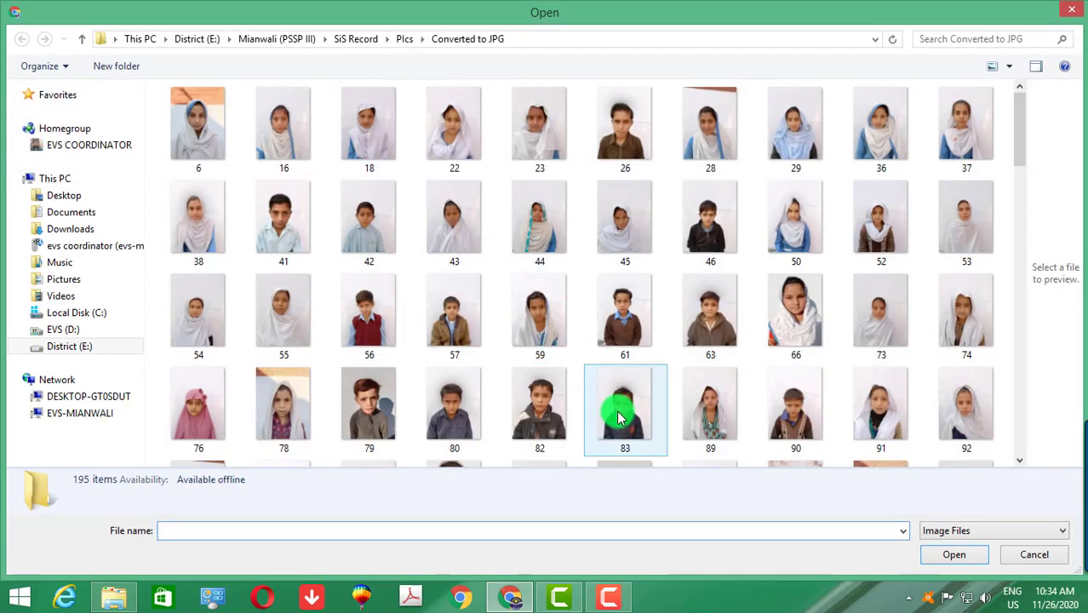
pyautogui.click(888, 407)
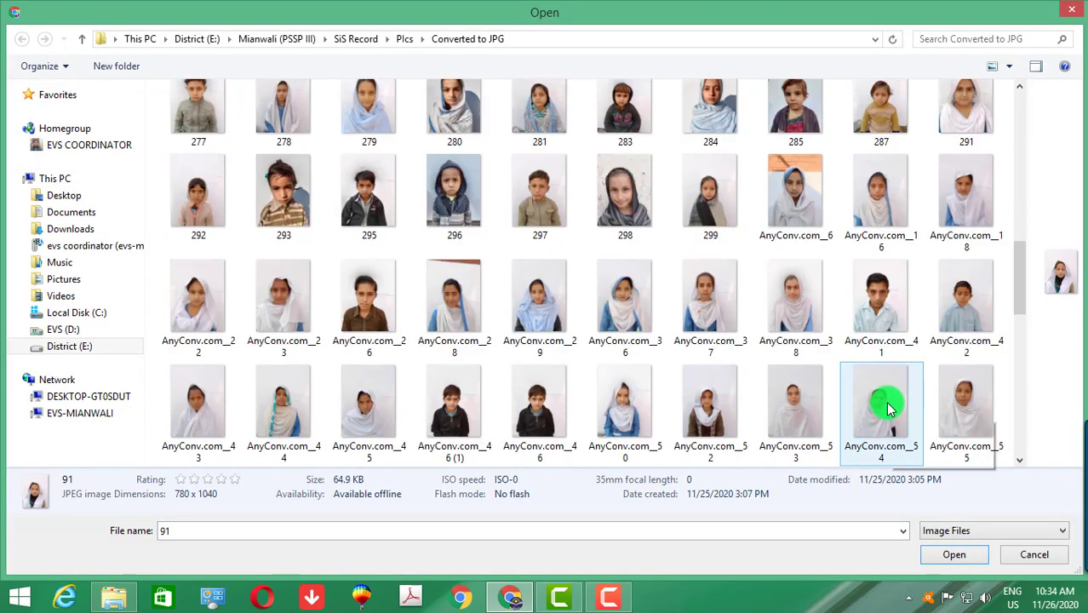
pyautogui.scroll(2, 888, 408)
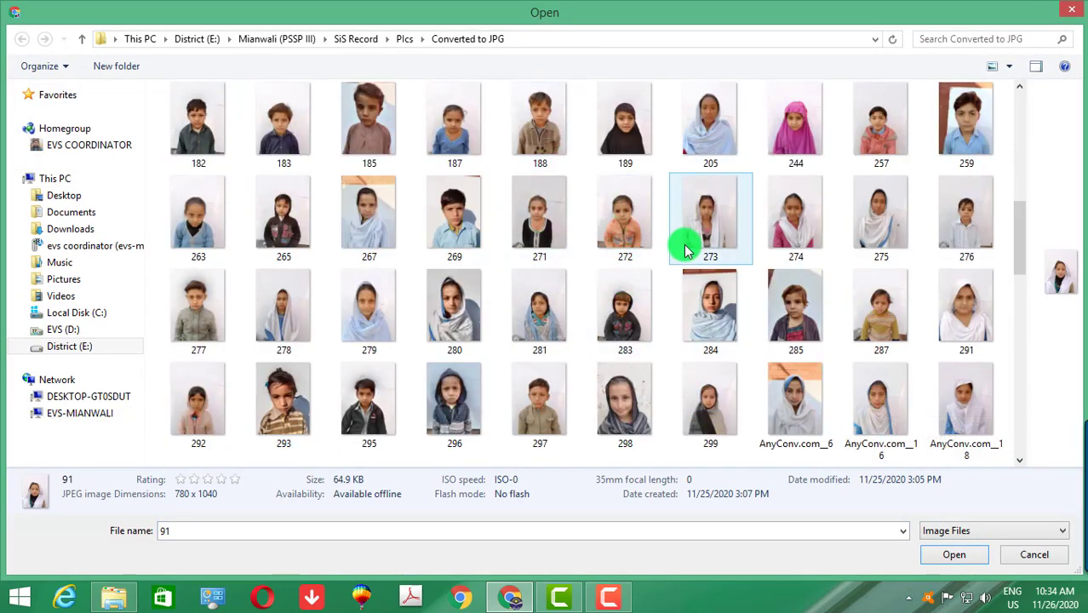
pyautogui.click(630, 321)
pyautogui.doubleClick(630, 321)
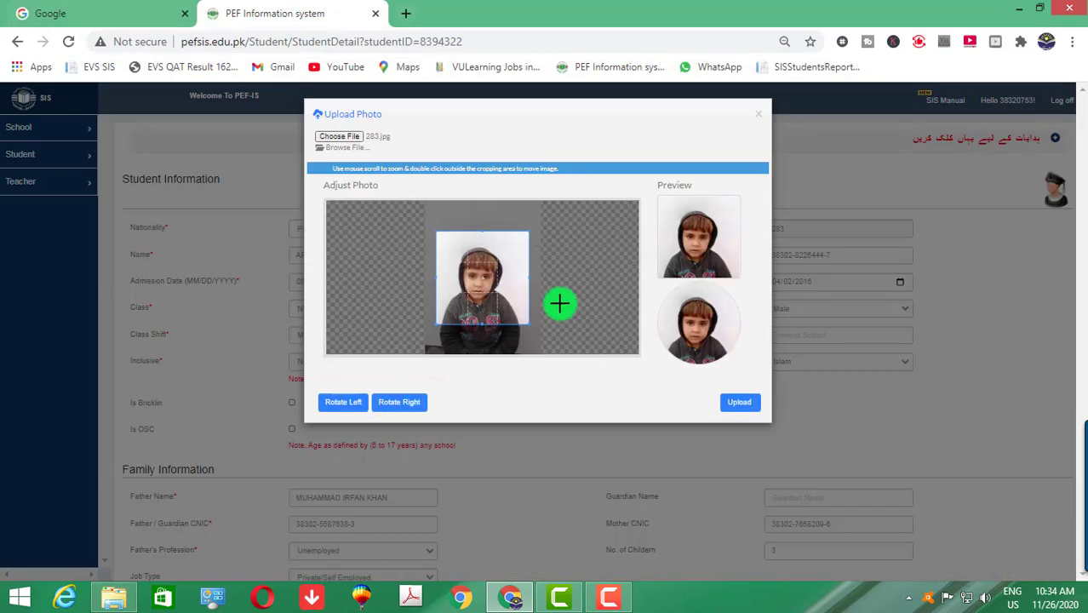
pyautogui.scroll(3, 505, 300)
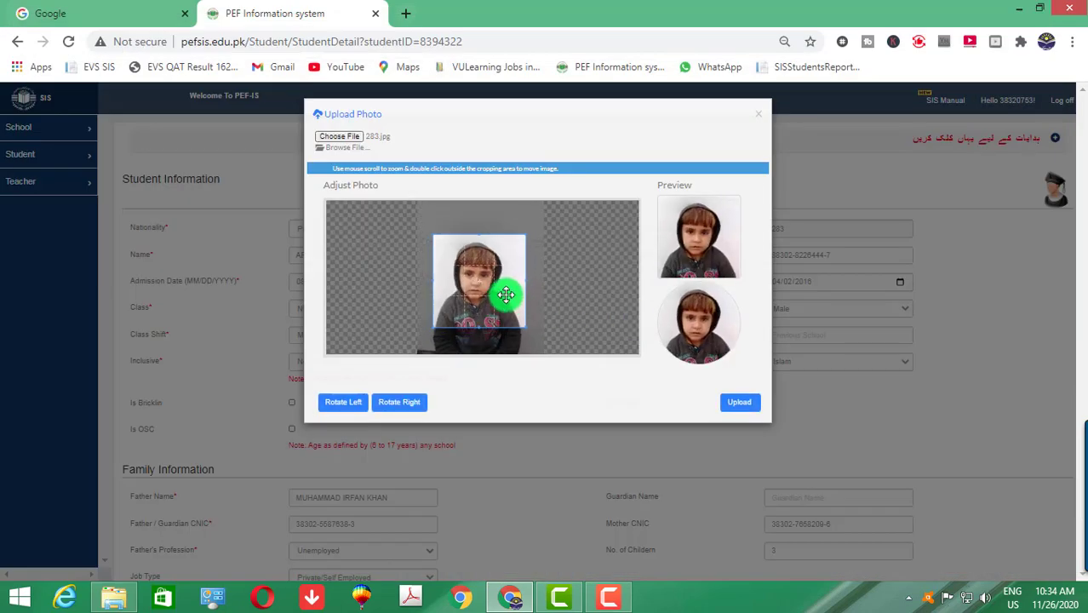
pyautogui.moveTo(505, 300); pyautogui.dragTo(488, 286)
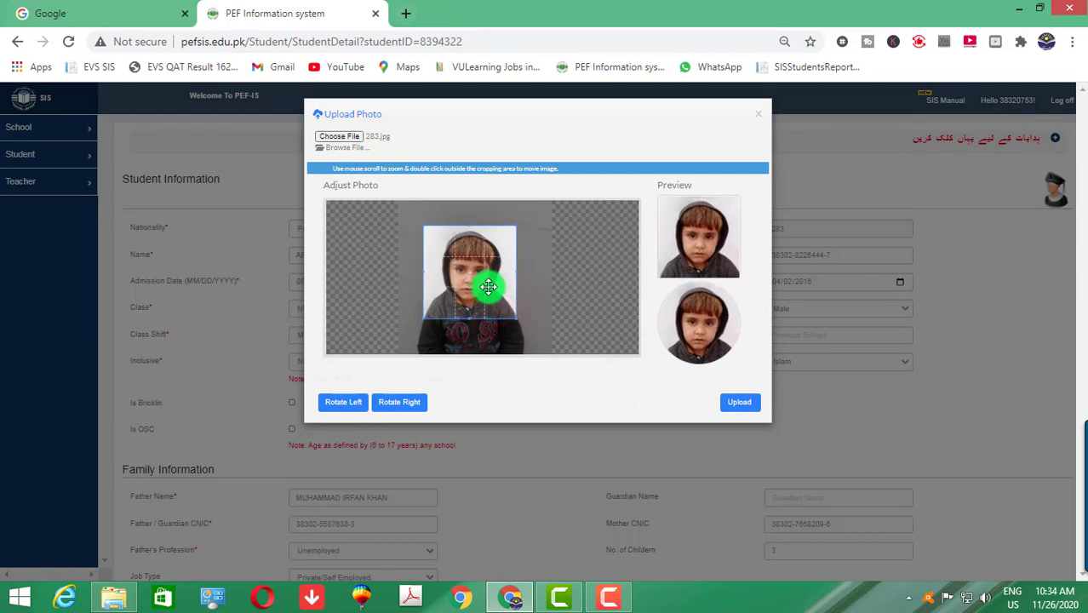
pyautogui.click(731, 406)
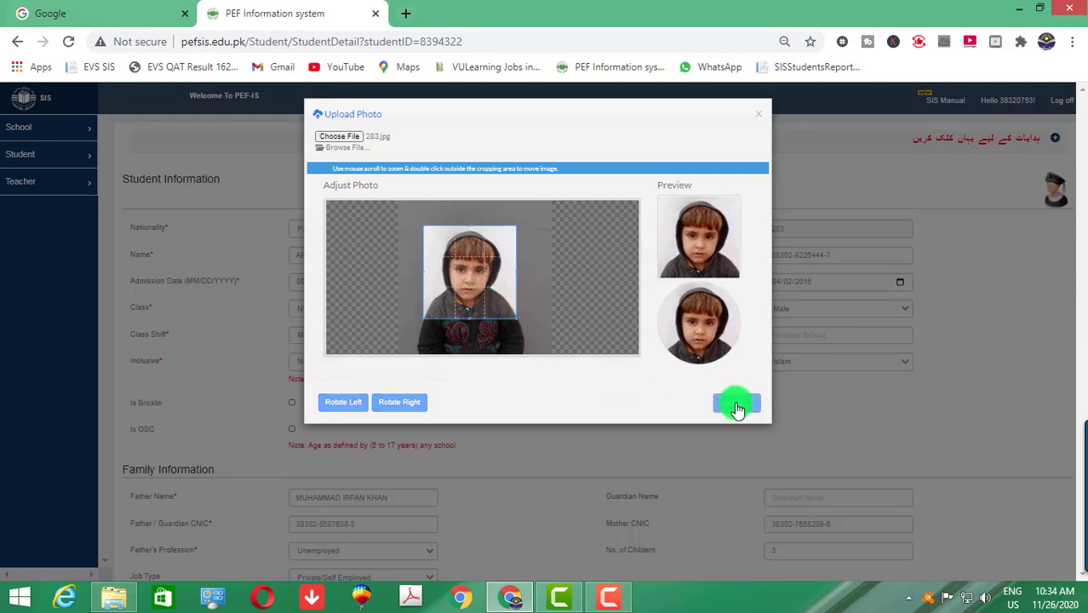
# - Fill in the mobile number with the all-zero placeholder and save the student record with photo 283
pyautogui.scroll(-3, 736, 404)
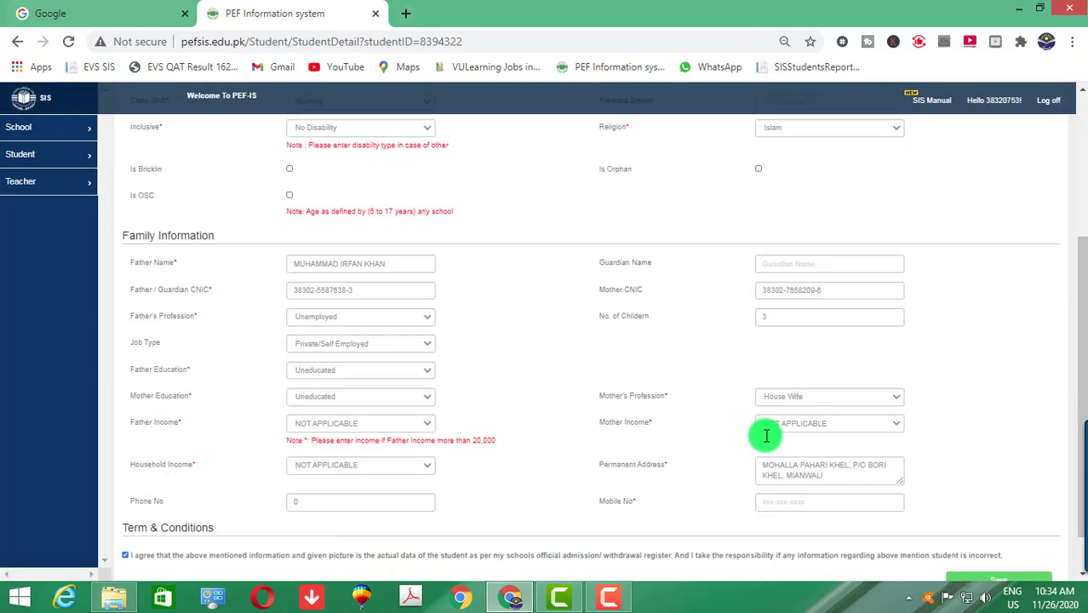
pyautogui.click(1005, 534)
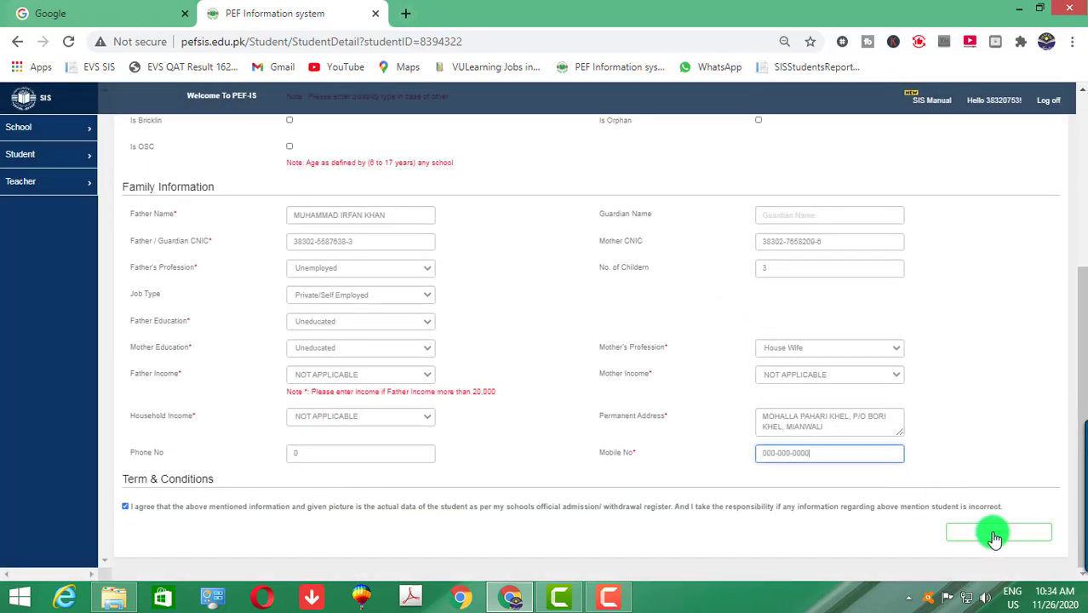
pyautogui.click(995, 536)
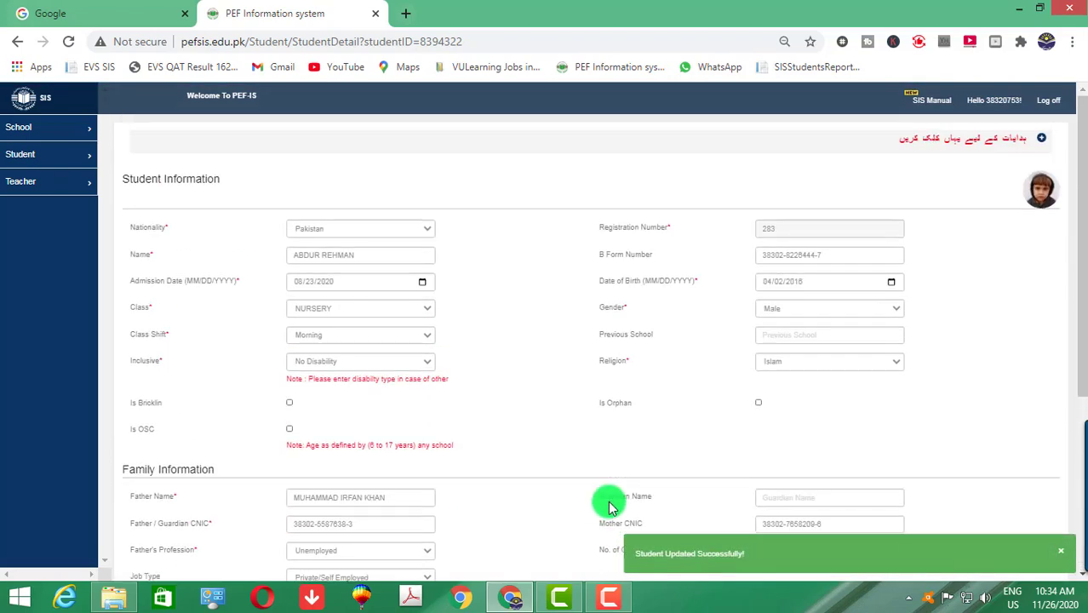
# - Check the photo folder for file 284, search for the student with that registration number and open the record for updating
pyautogui.click(123, 600)
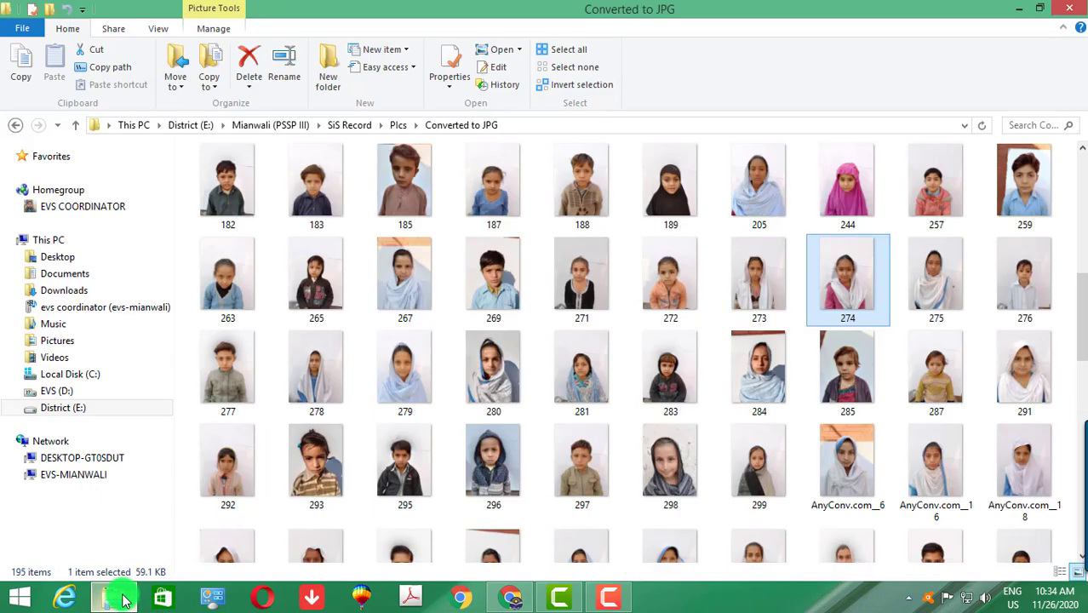
pyautogui.click(782, 390)
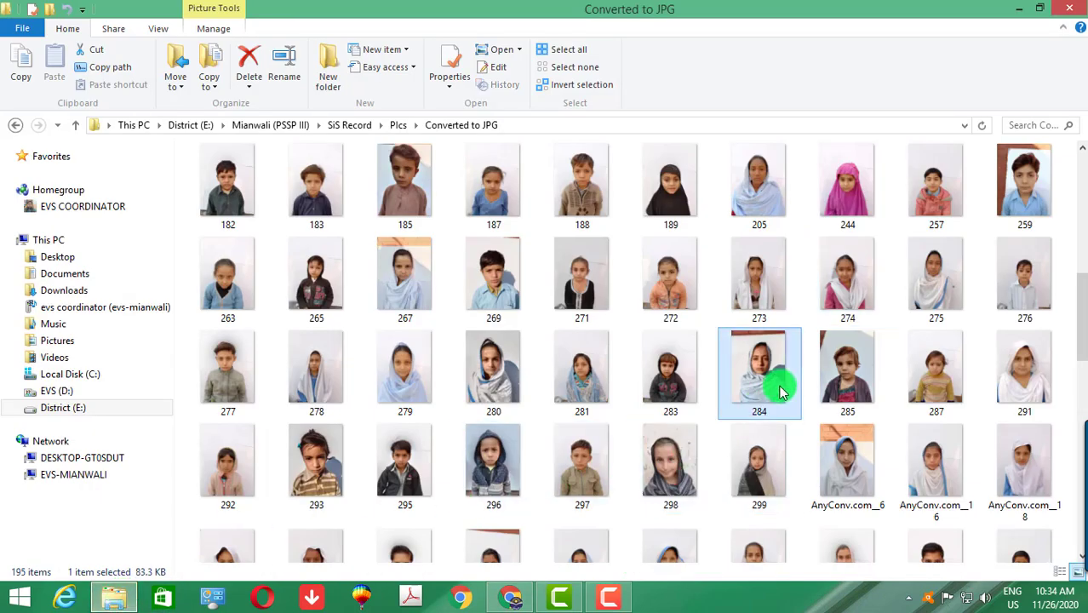
pyautogui.click(502, 596)
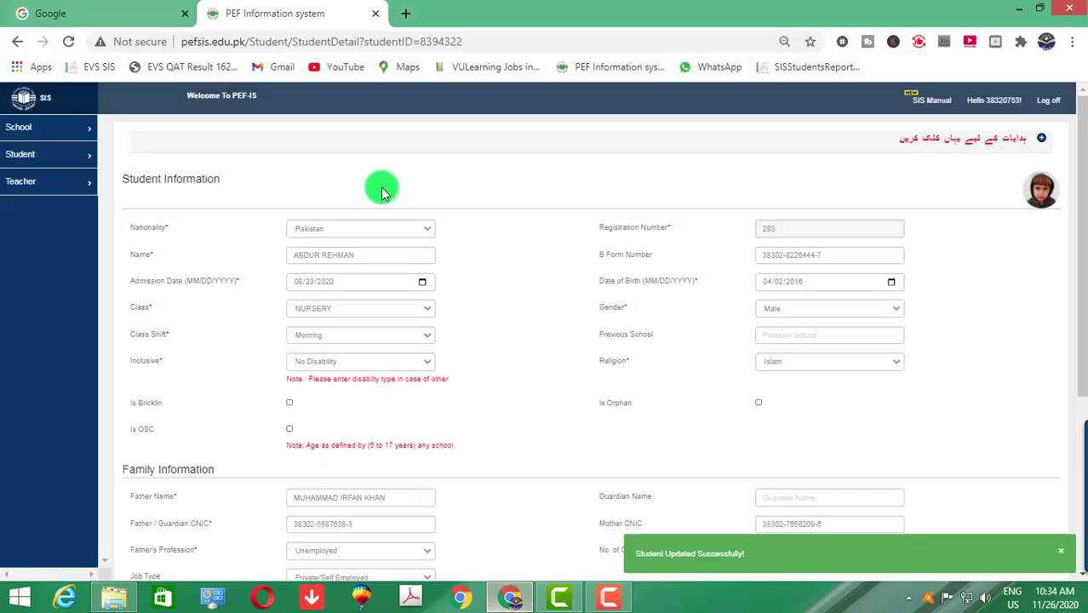
pyautogui.click(69, 164)
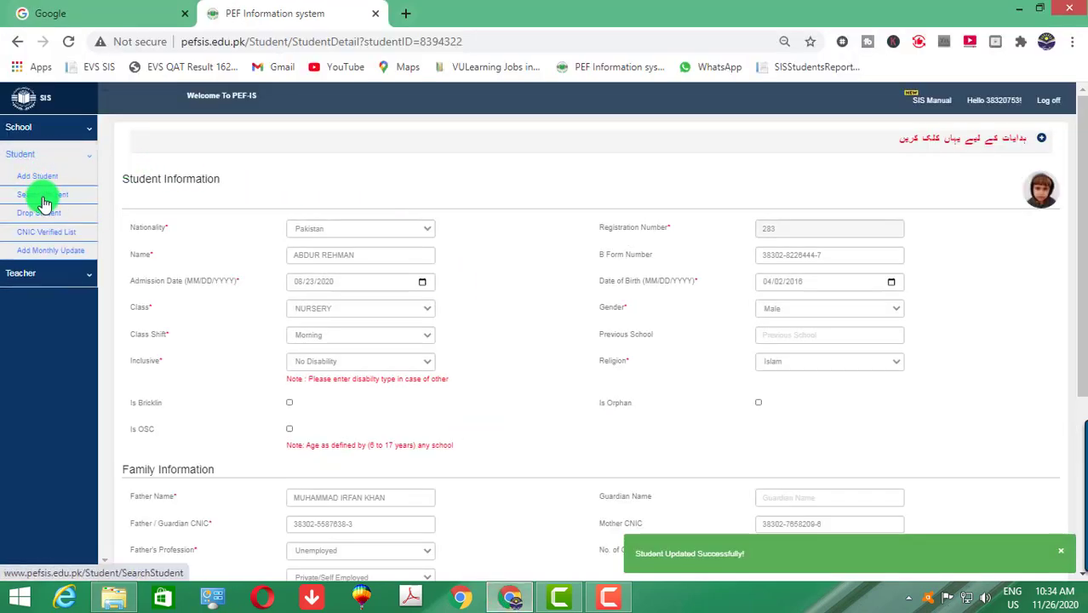
pyautogui.click(42, 197)
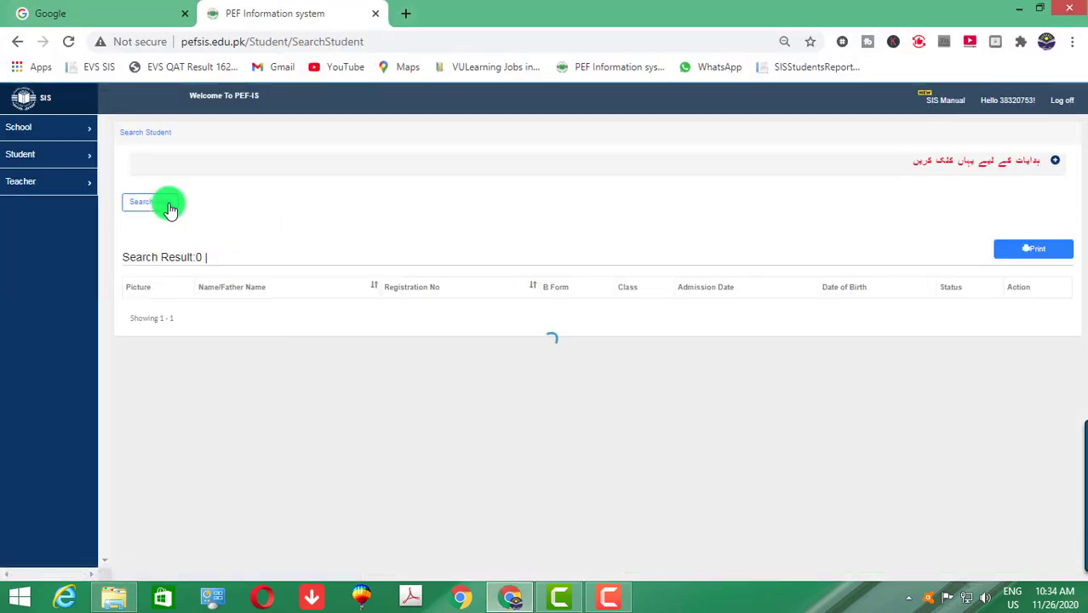
pyautogui.click(160, 205)
pyautogui.click(311, 242)
pyautogui.write('284')
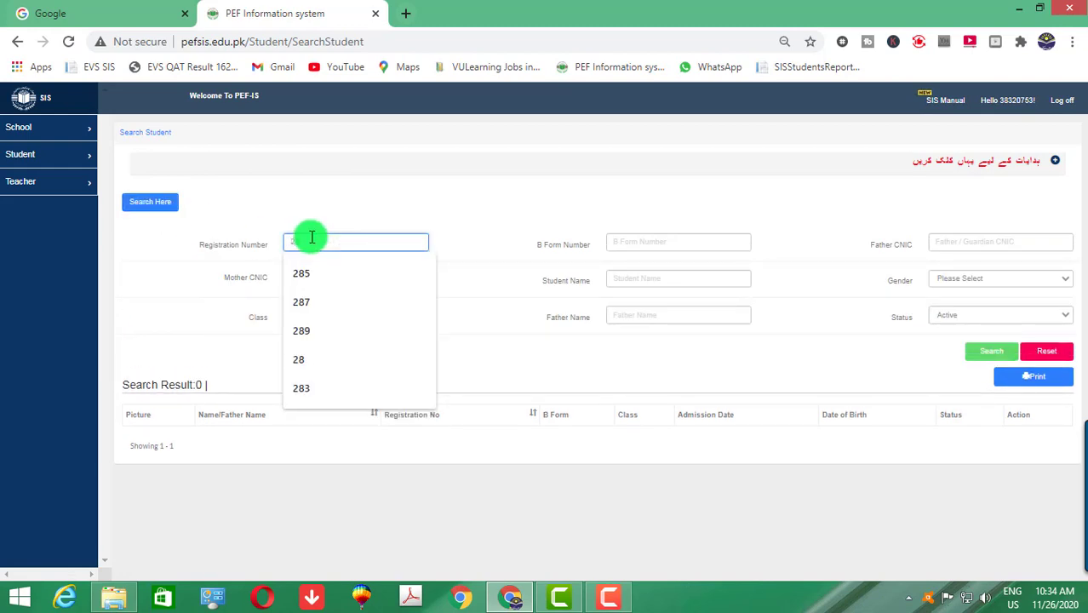
pyautogui.press('Return')
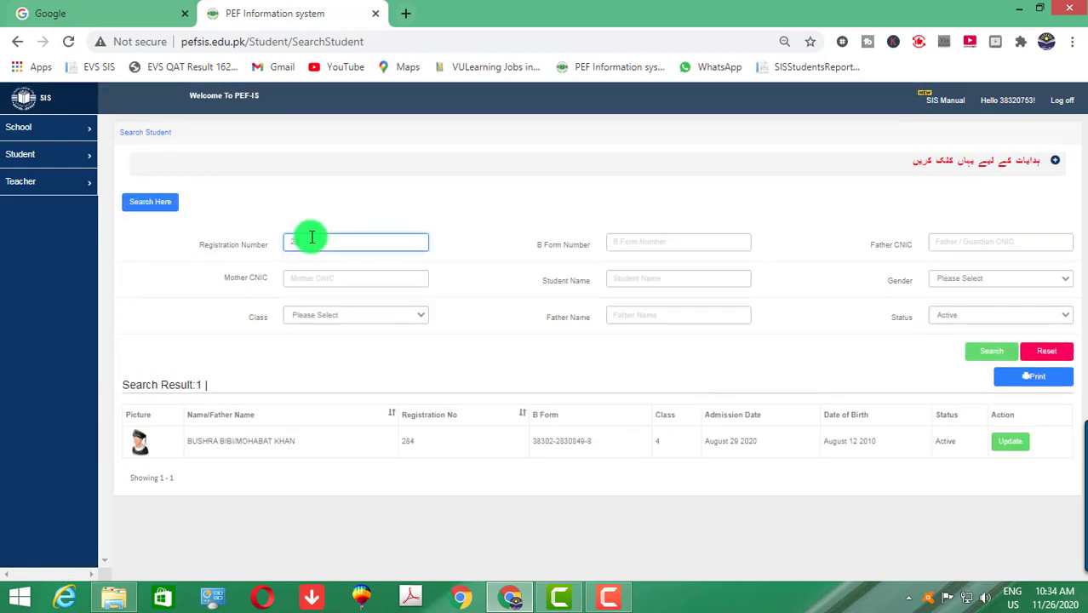
pyautogui.click(1010, 441)
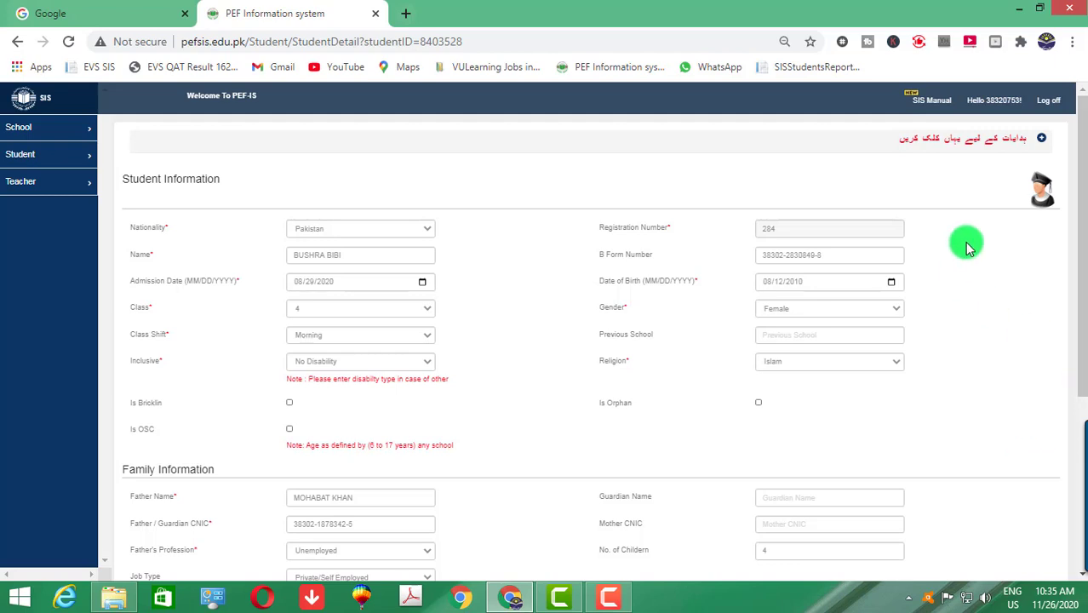
# - Upload photo 284 from the Converted to JPG folder as the student's picture, cropped to head and shoulders
pyautogui.click(1041, 200)
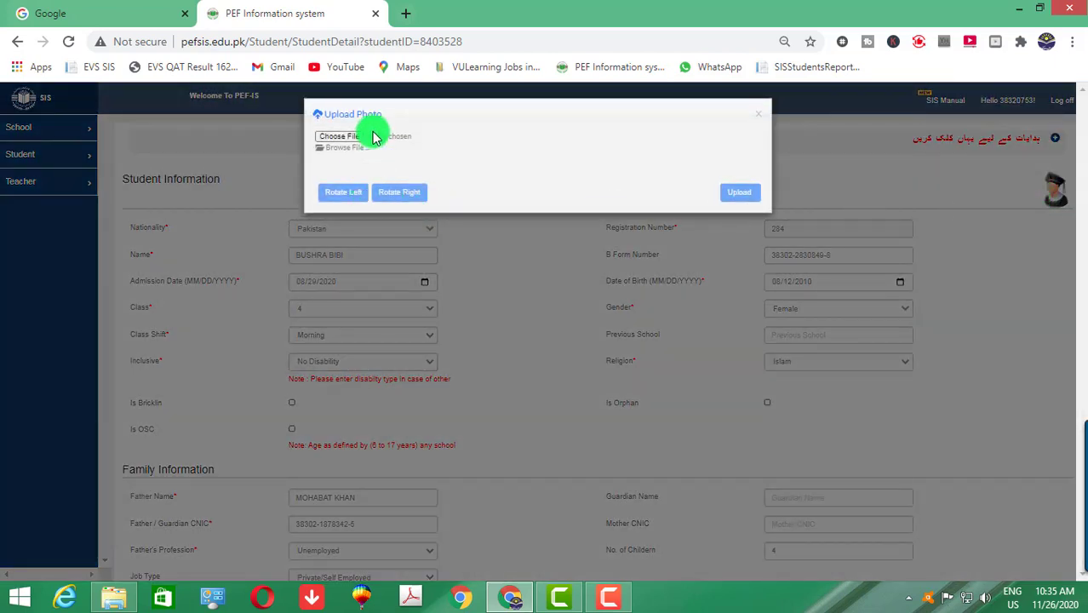
pyautogui.click(350, 145)
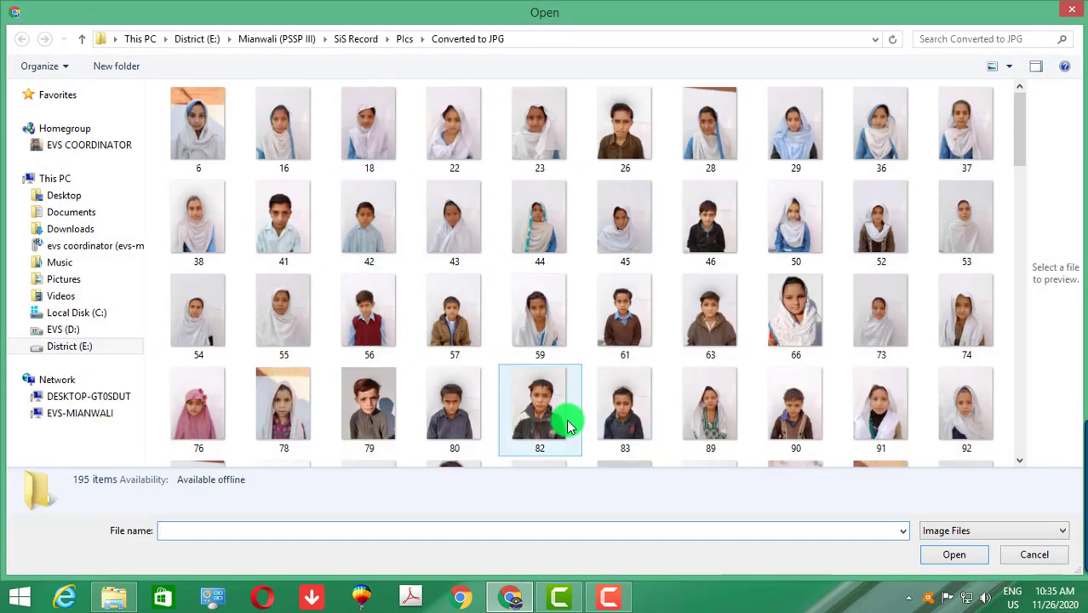
pyautogui.click(562, 418)
pyautogui.scroll(5, 563, 418)
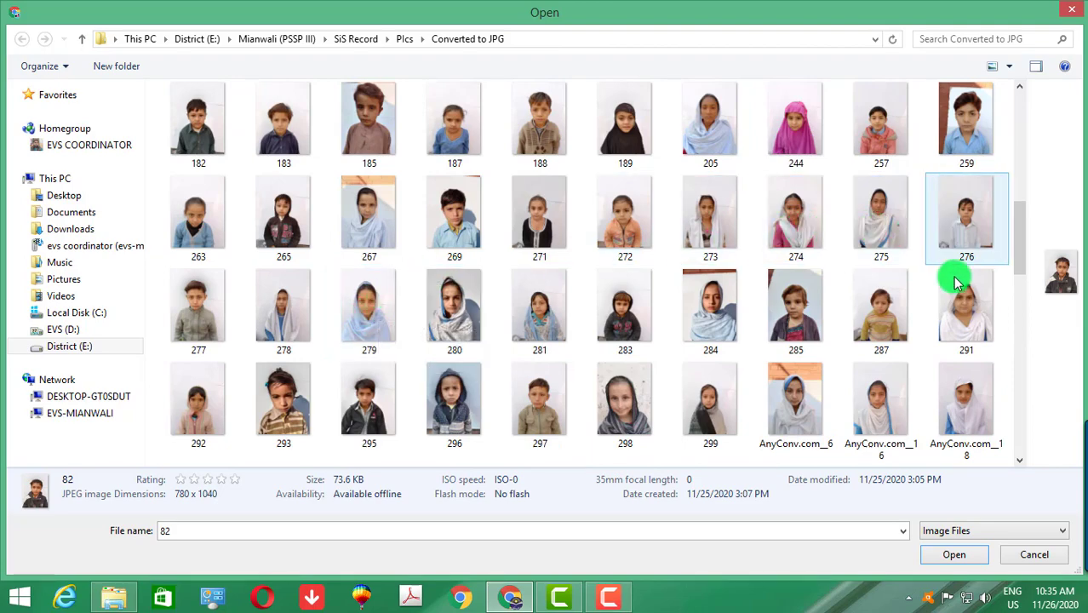
pyautogui.doubleClick(718, 331)
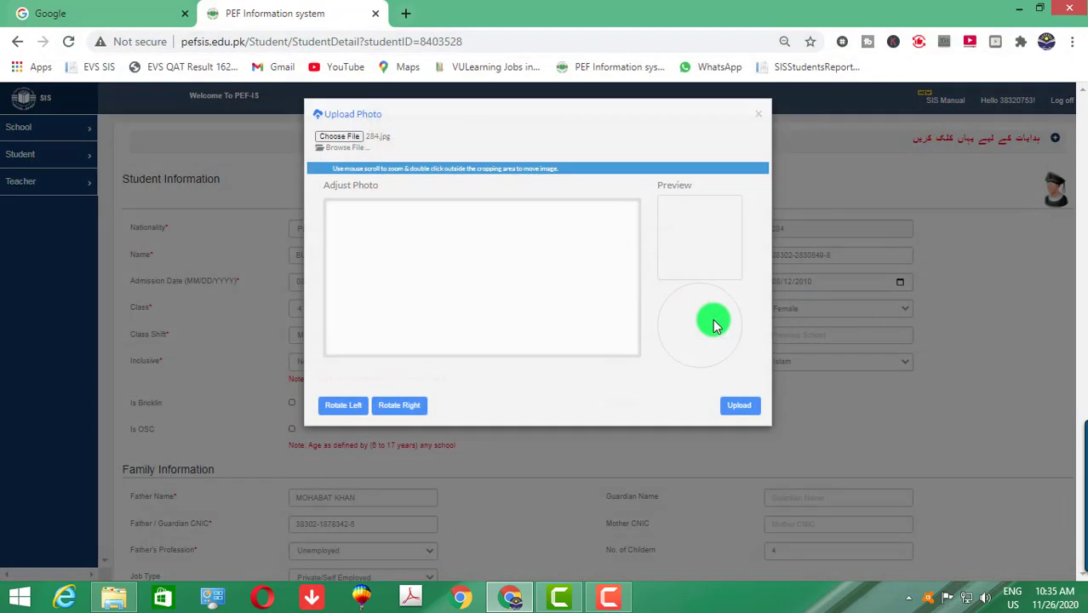
pyautogui.moveTo(511, 276); pyautogui.dragTo(510, 270)
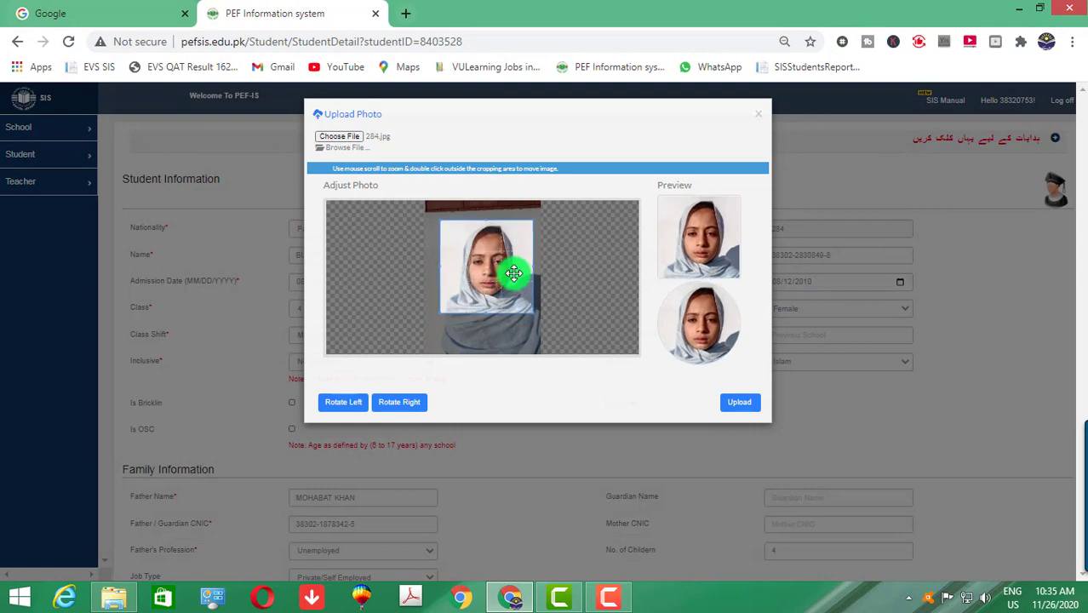
pyautogui.click(737, 404)
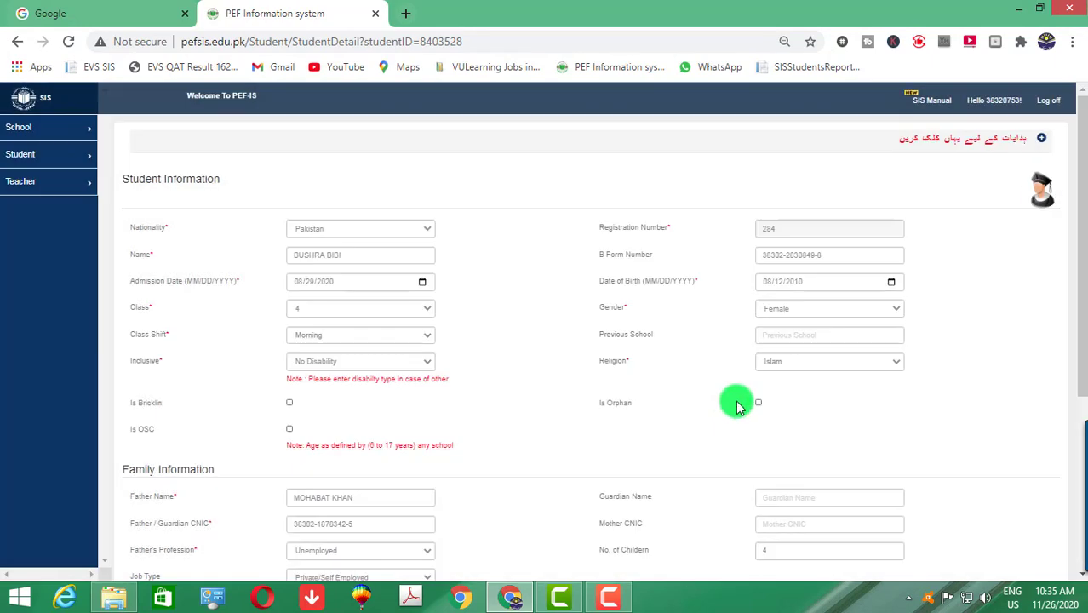
# - Fill in the mobile number with the all-zero placeholder and save the student record with photo 284
pyautogui.scroll(-5, 736, 400)
pyautogui.click(814, 453)
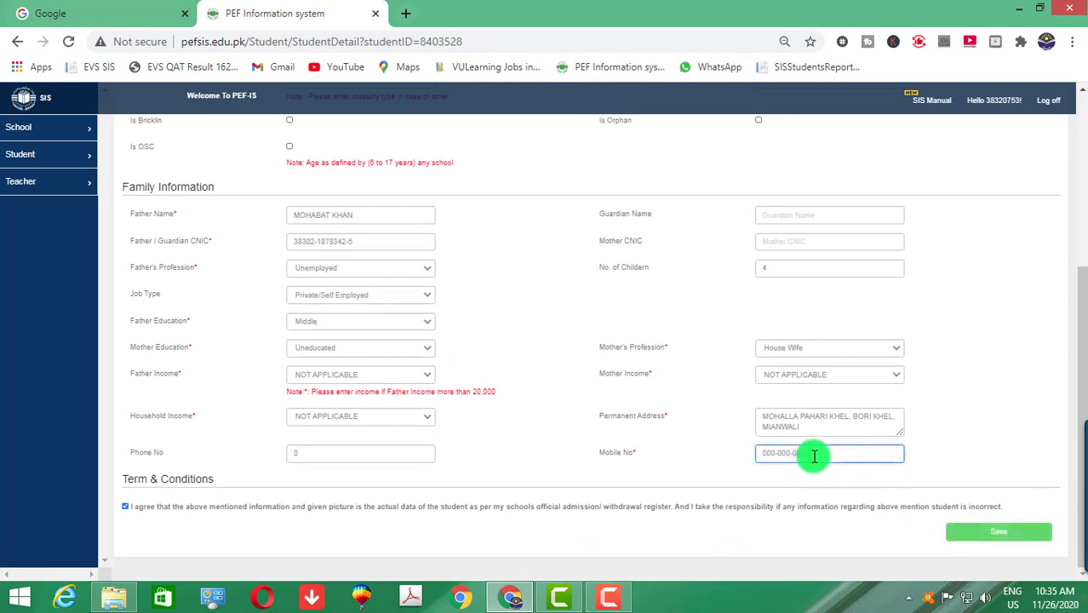
pyautogui.click(1003, 542)
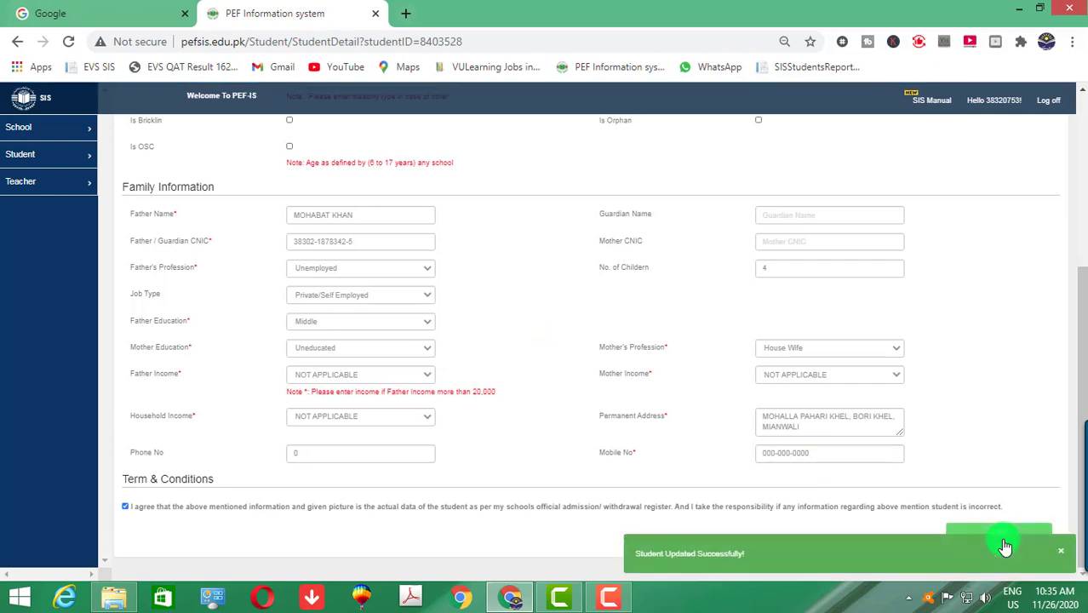
# - Open the student search, check the photo folder for file 285, and search for that registration number, including with a leading zero
pyautogui.scroll(4, 801, 433)
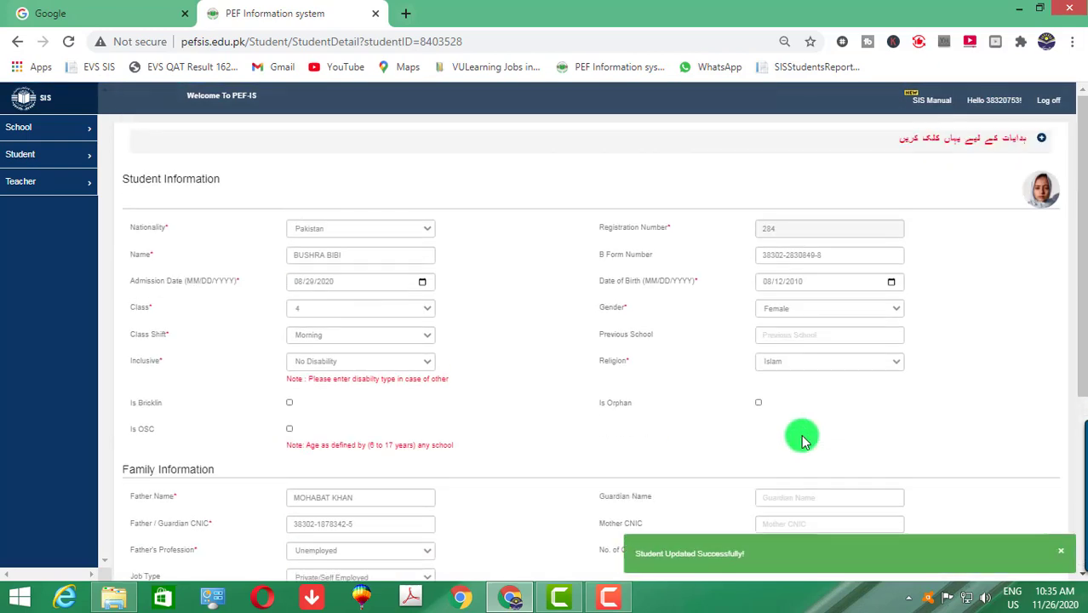
pyautogui.click(29, 155)
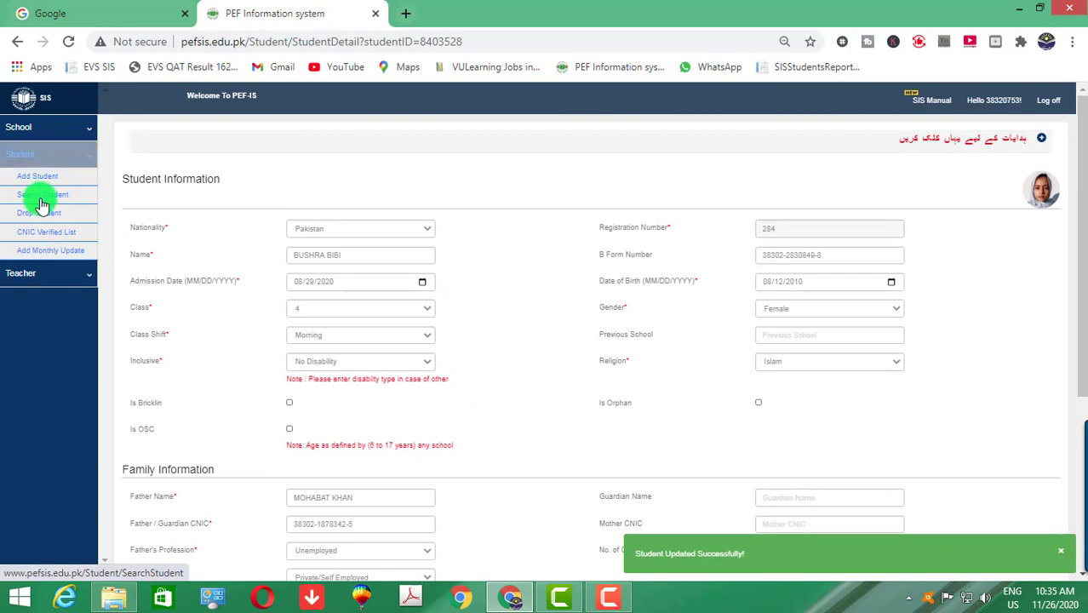
pyautogui.click(39, 196)
pyautogui.click(111, 599)
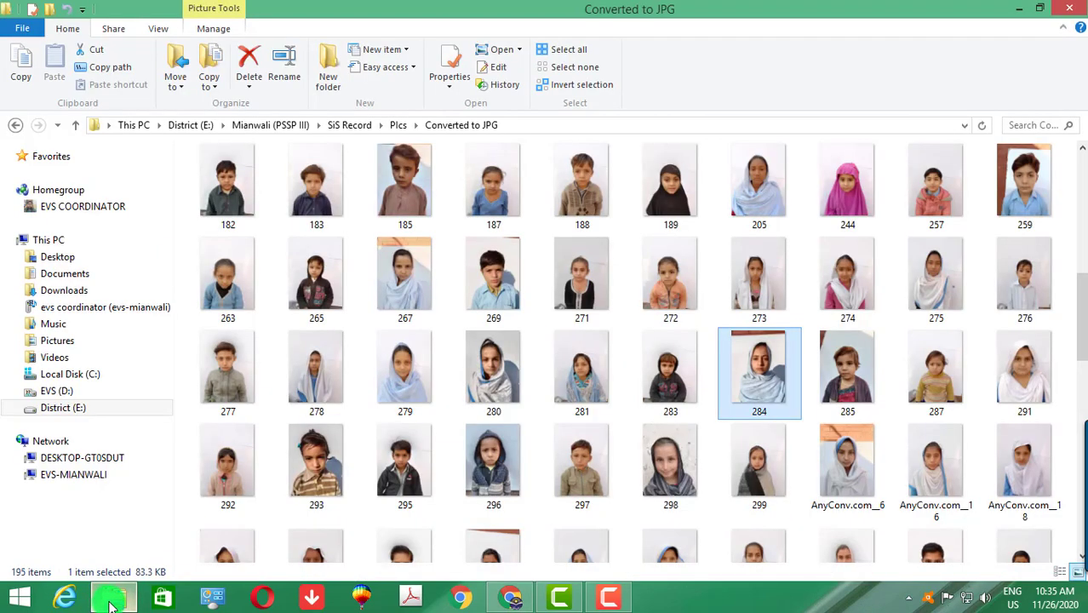
pyautogui.click(110, 598)
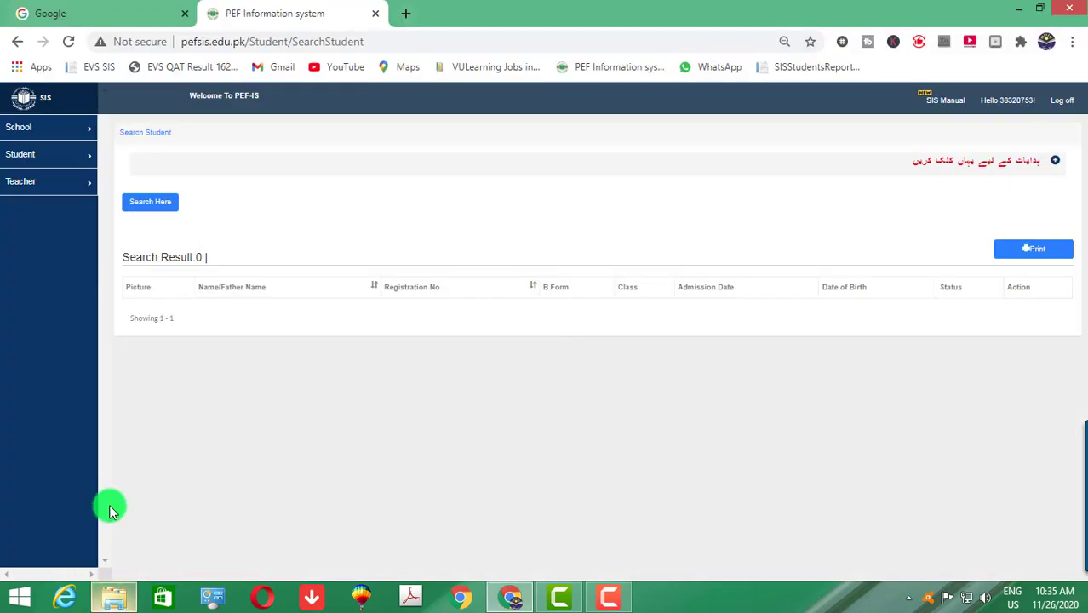
pyautogui.click(150, 202)
pyautogui.click(317, 243)
pyautogui.write('284')
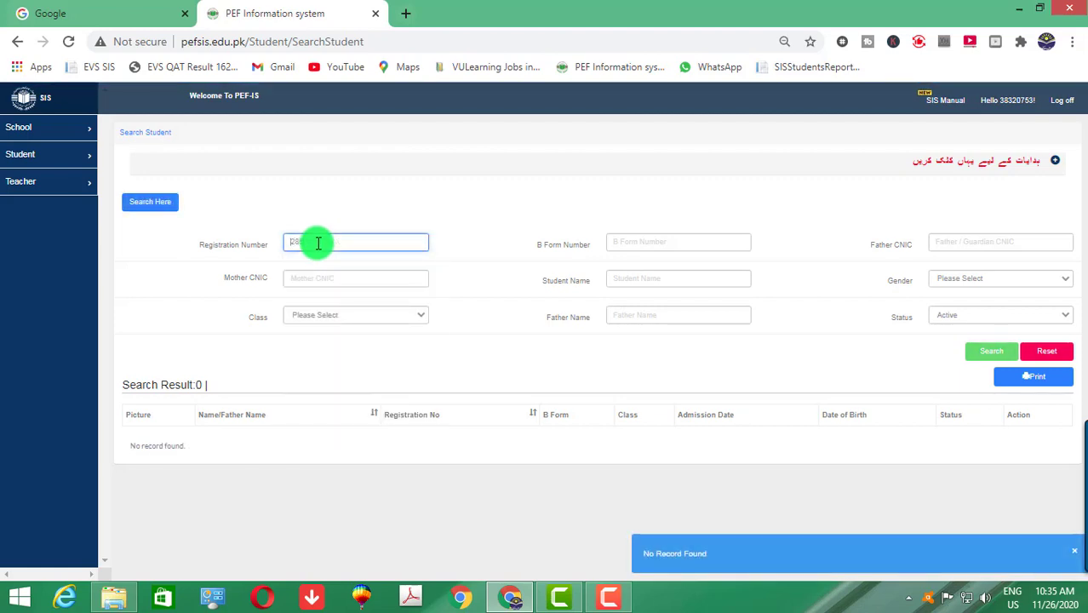
pyautogui.press('Return')
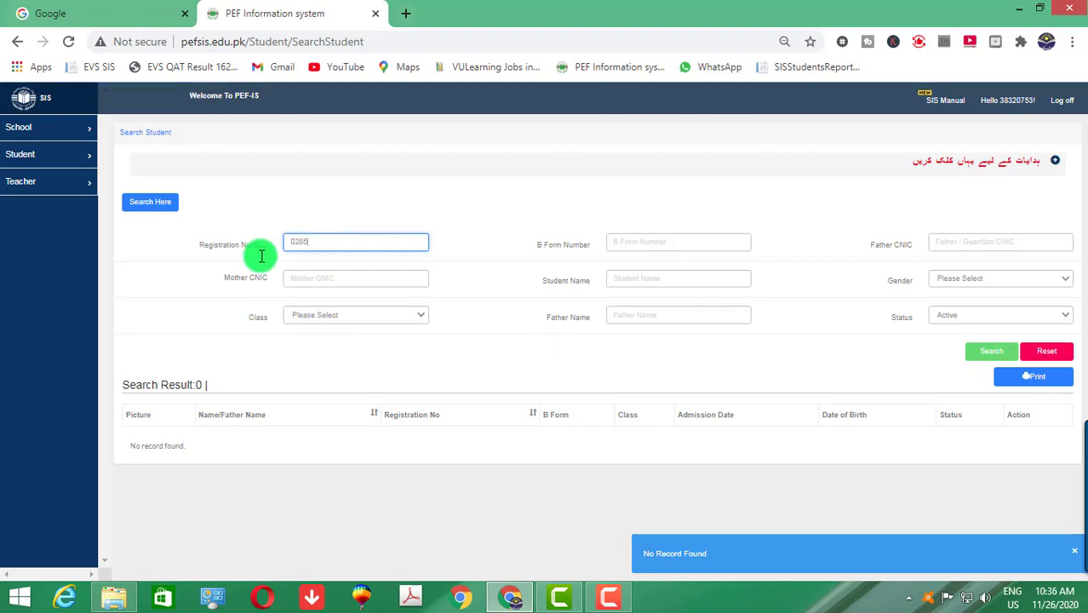
# - Check the photo folder for file 287 and search for the student with that registration number
pyautogui.click(121, 599)
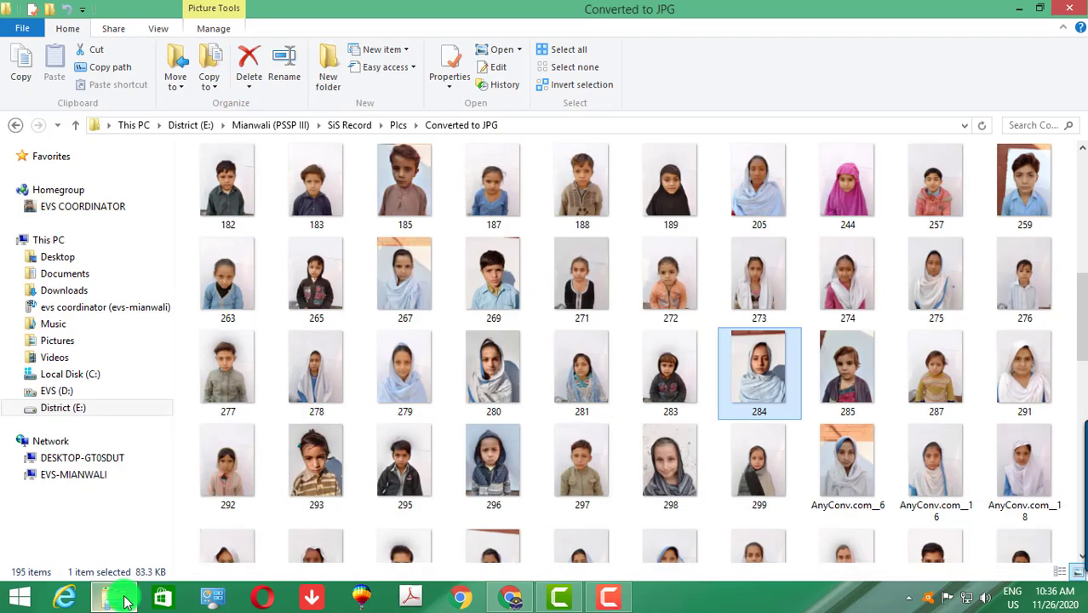
pyautogui.click(122, 599)
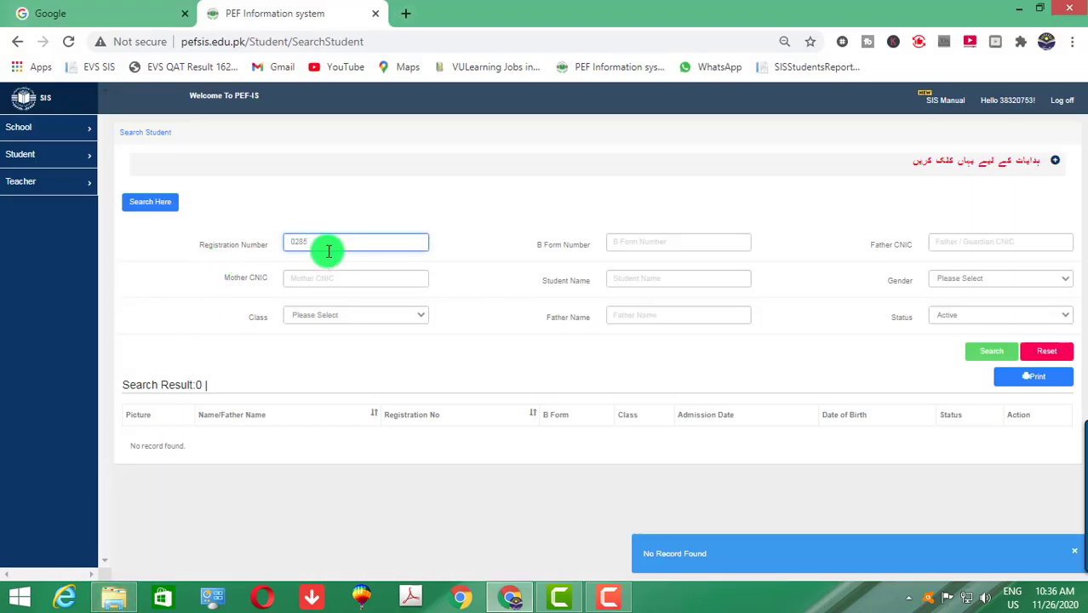
pyautogui.moveTo(325, 245); pyautogui.dragTo(273, 243)
pyautogui.write('287')
pyautogui.press('Return')
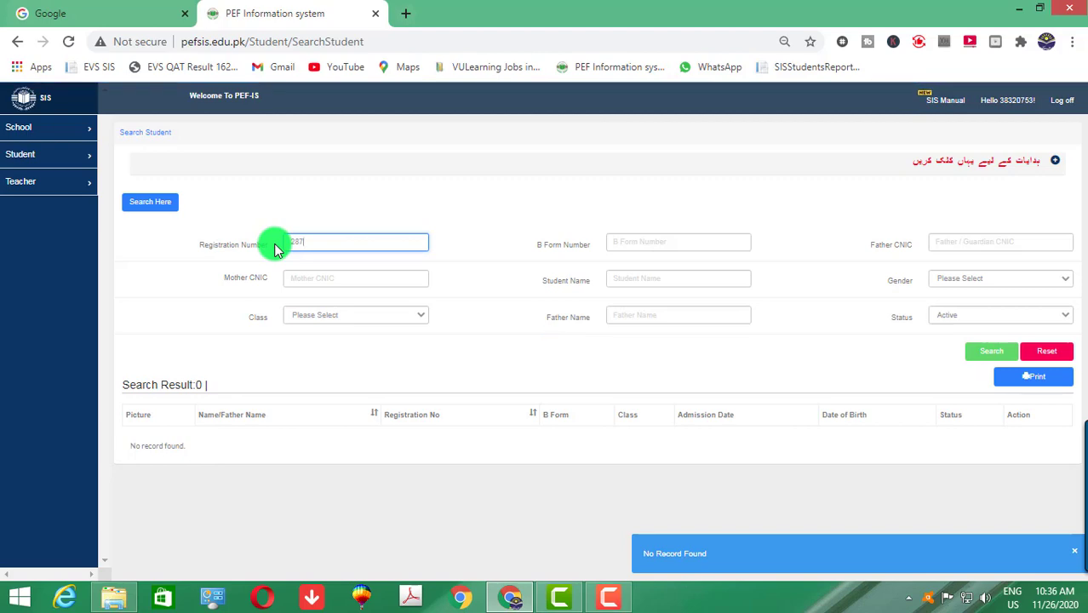
# - Check the photo folder for file 291 and search for the student with that registration number
pyautogui.click(117, 601)
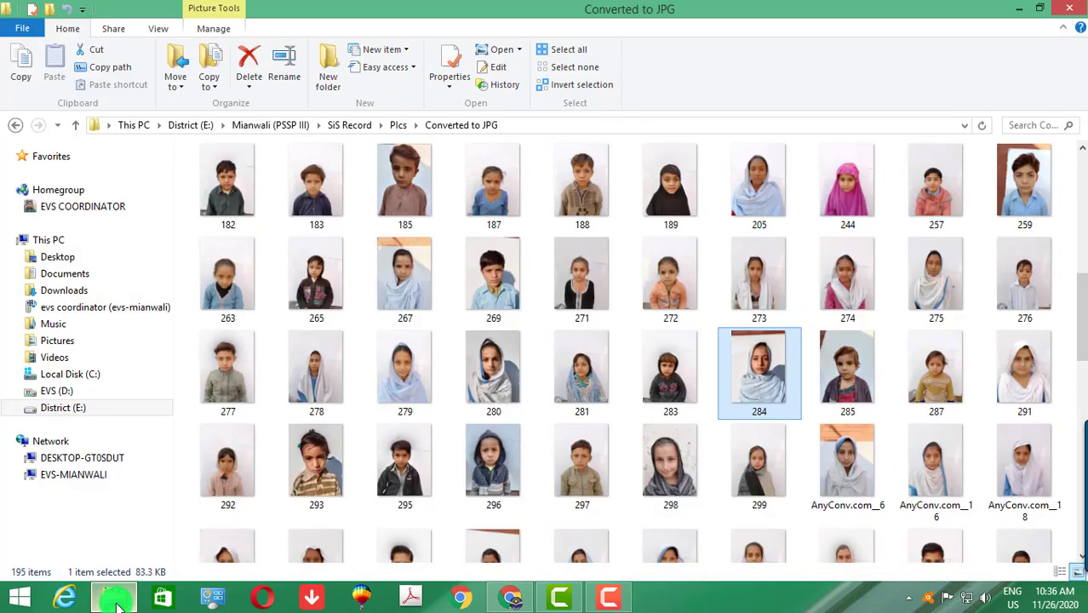
pyautogui.click(116, 601)
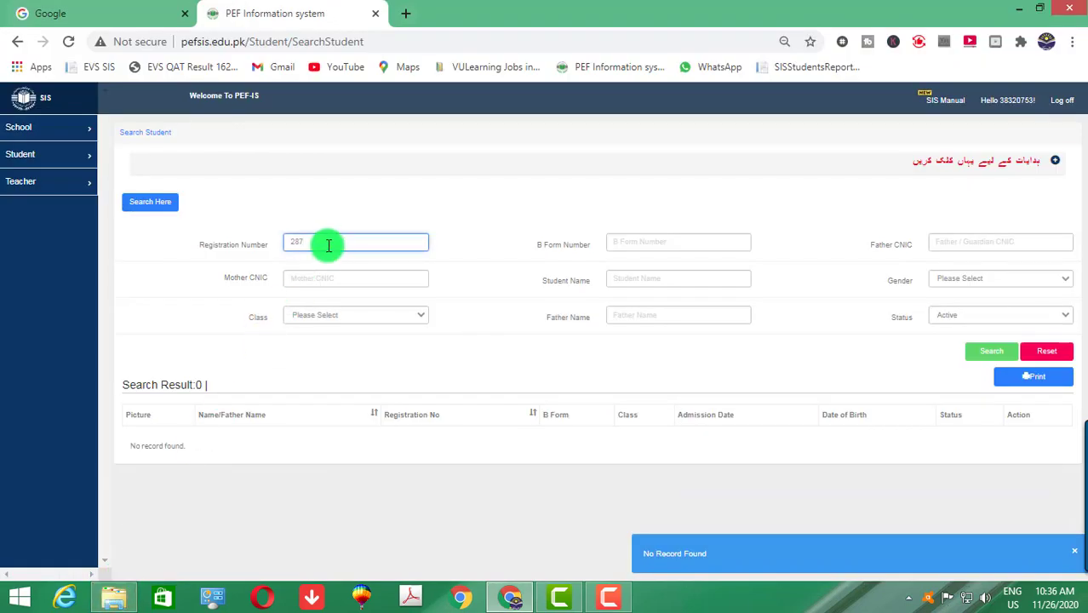
pyautogui.moveTo(323, 242); pyautogui.dragTo(273, 242)
pyautogui.write('281')
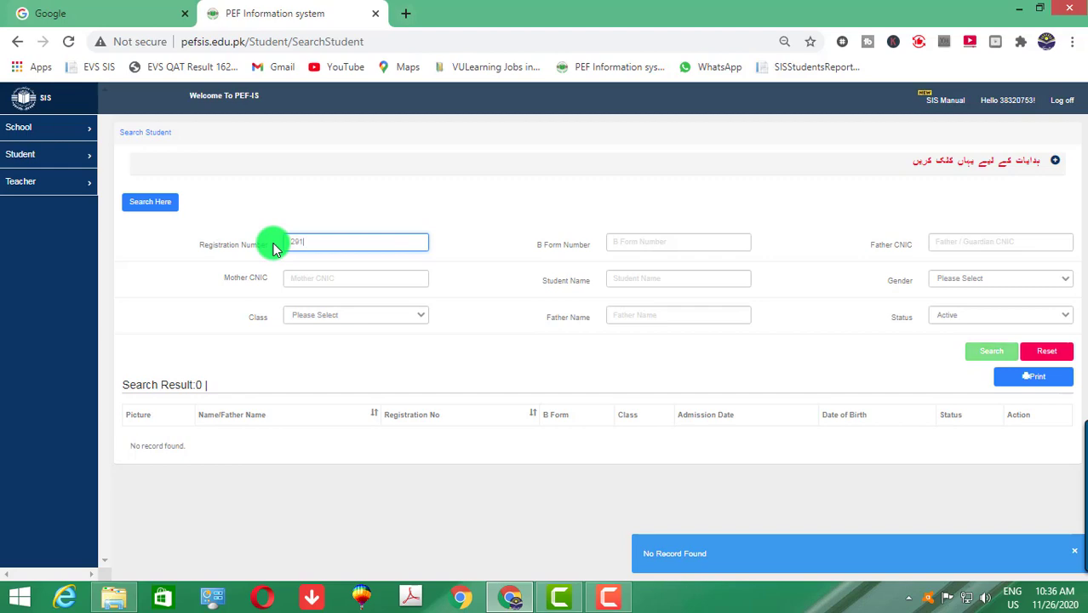
# - Check the photo folder for file 292 and search for the student with that registration number
pyautogui.click(116, 602)
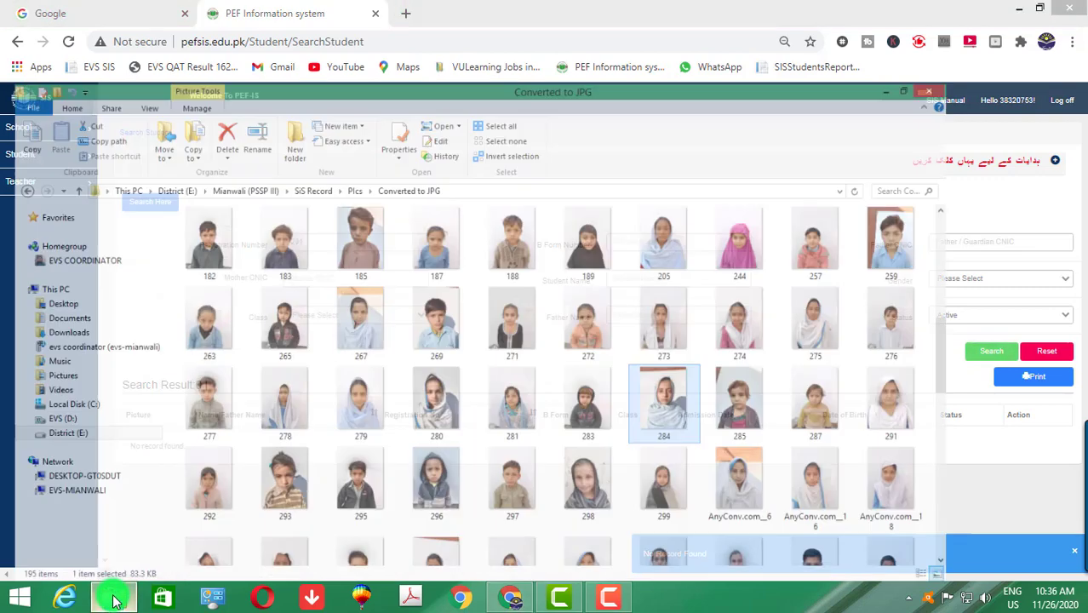
pyautogui.click(116, 601)
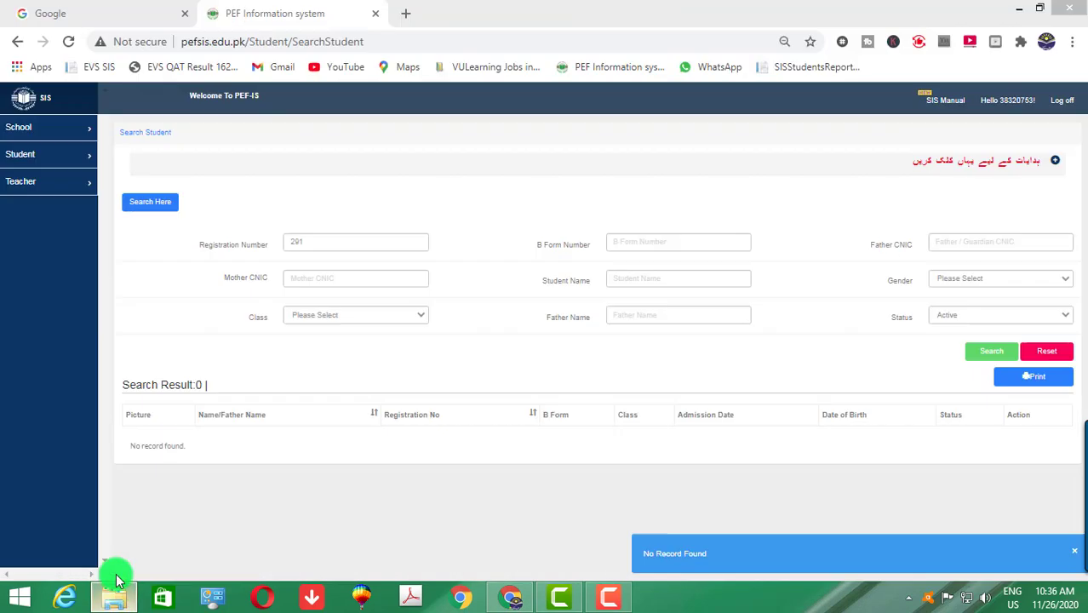
pyautogui.press('BackSpace')
pyautogui.write('2')
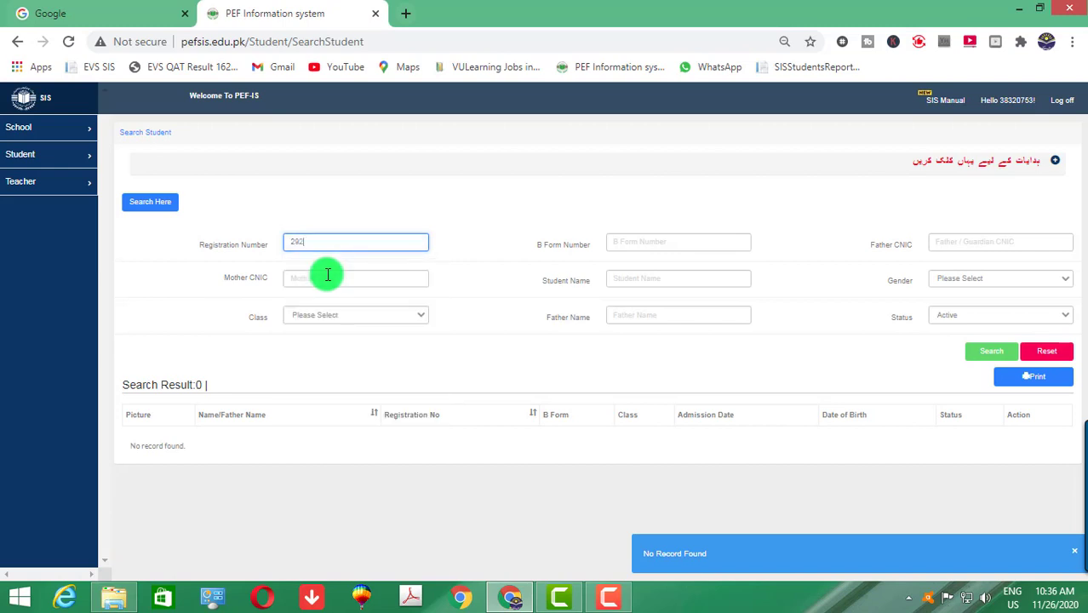
pyautogui.press('Return')
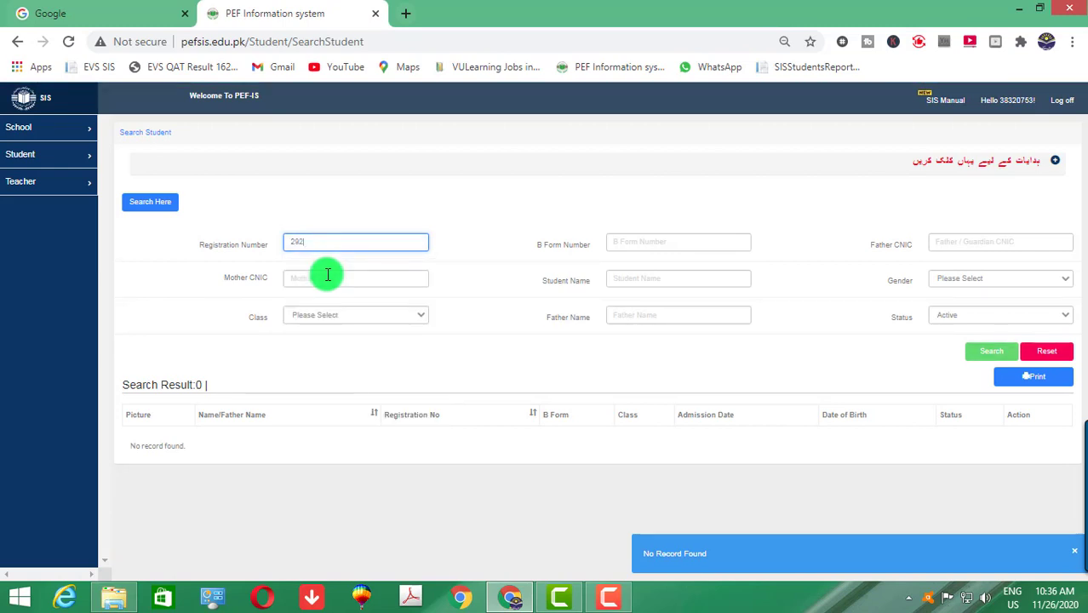
# - Check the photo folder for file 293 and search for the student with that registration number
pyautogui.click(112, 598)
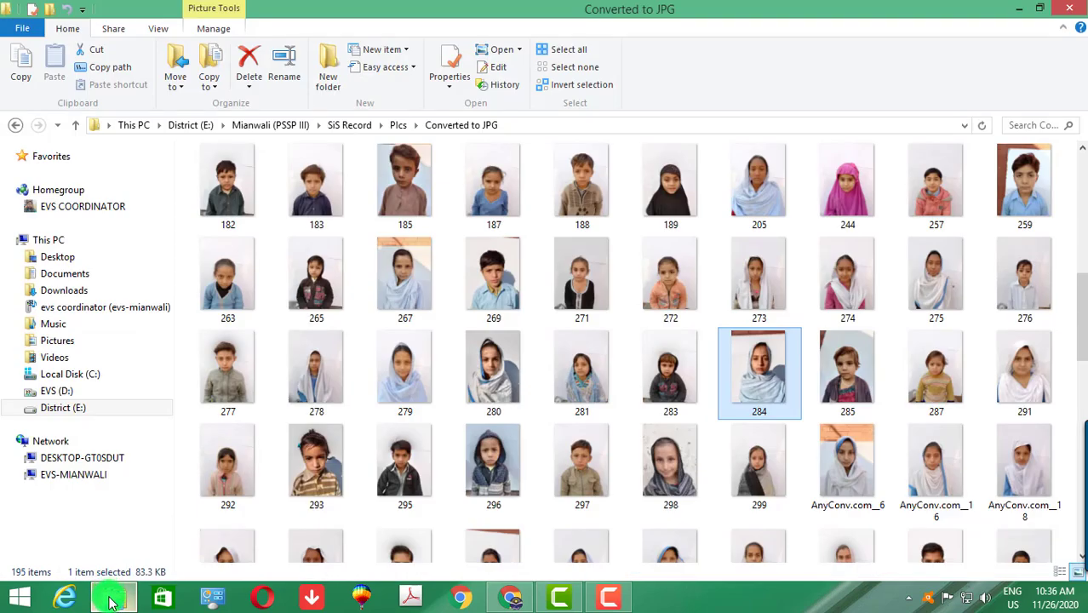
pyautogui.click(112, 598)
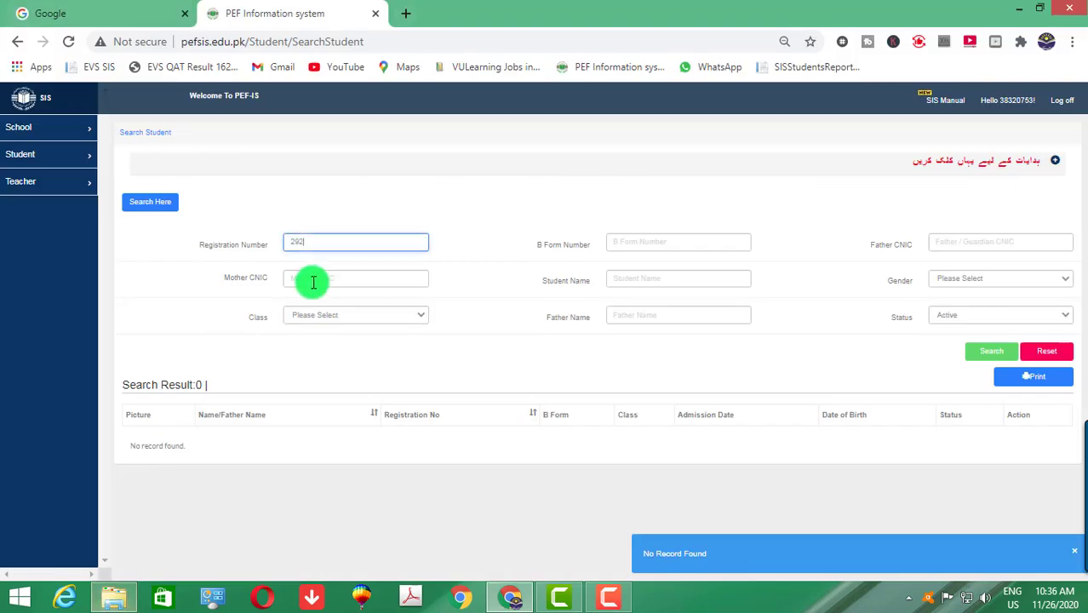
pyautogui.click(112, 598)
pyautogui.click(111, 598)
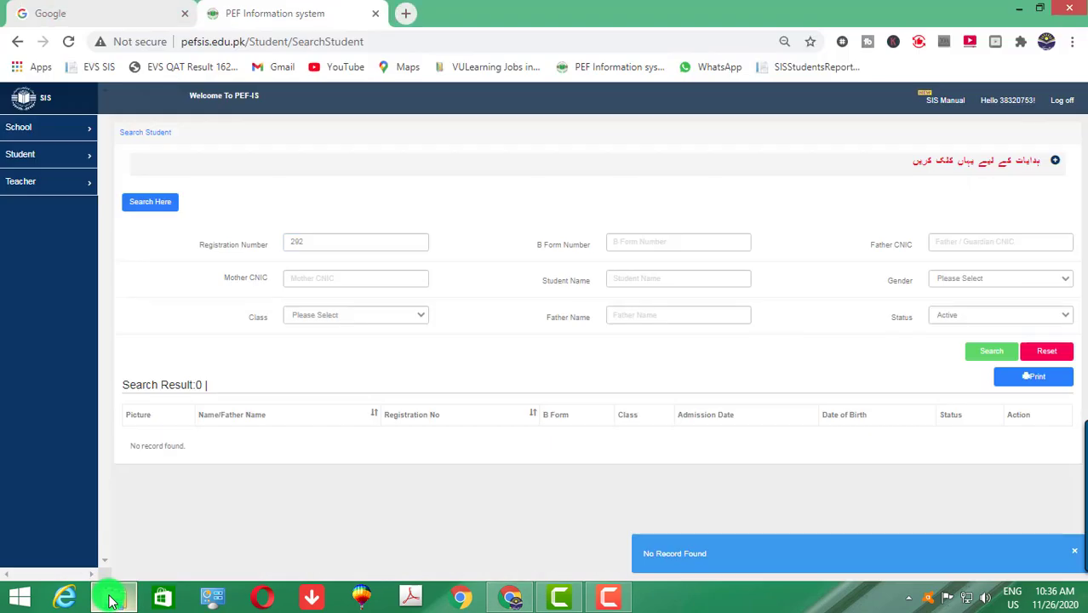
pyautogui.press('BackSpace')
pyautogui.write('3')
pyautogui.press('Return')
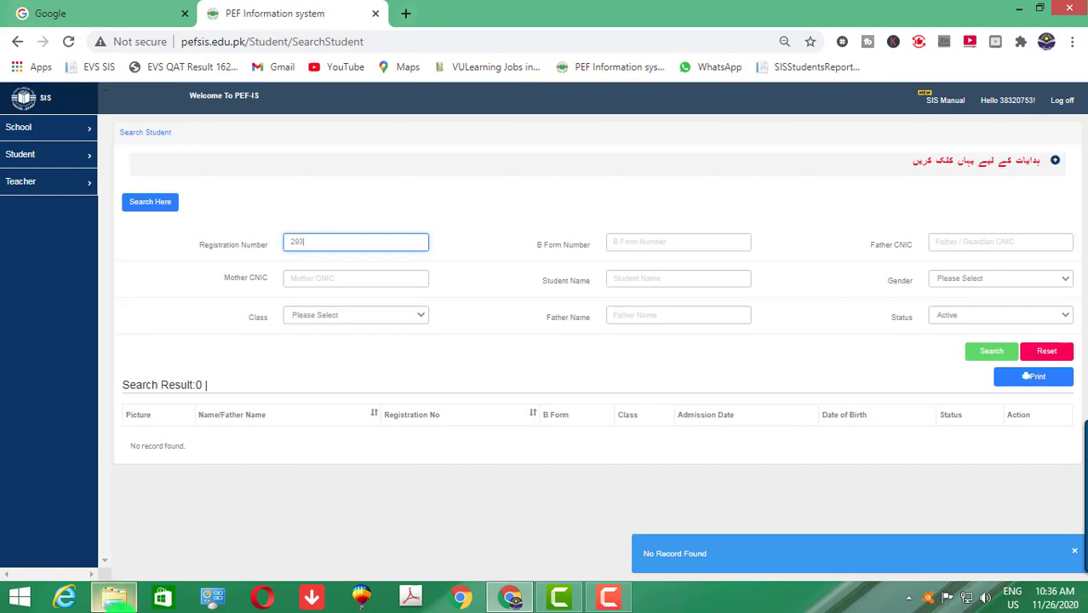
# - Check the photo folder for file 295 and search for that registration number, including with a leading zero
pyautogui.click(121, 603)
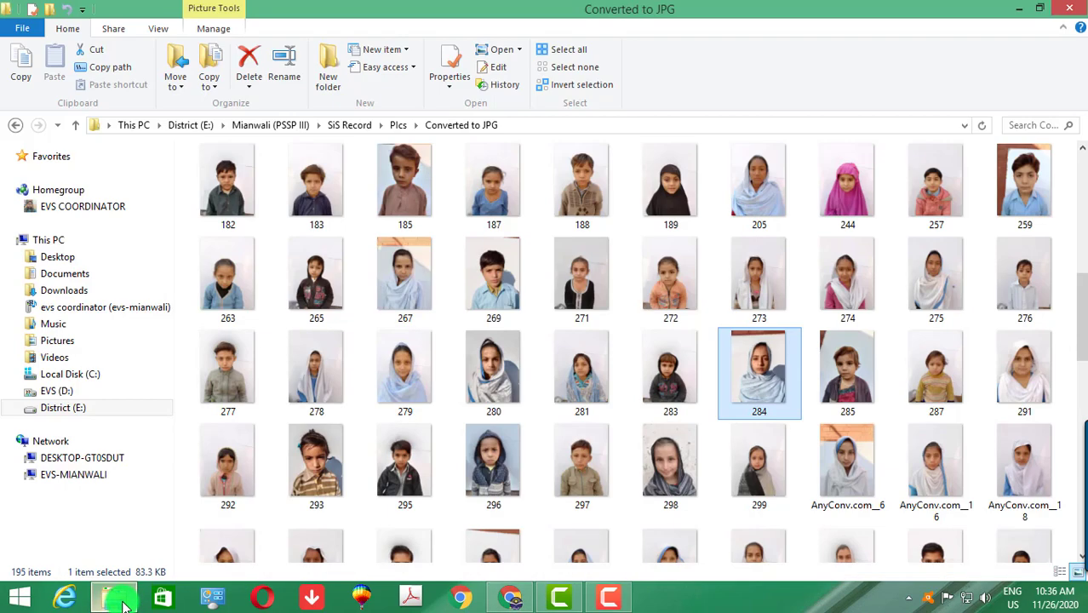
pyautogui.click(122, 602)
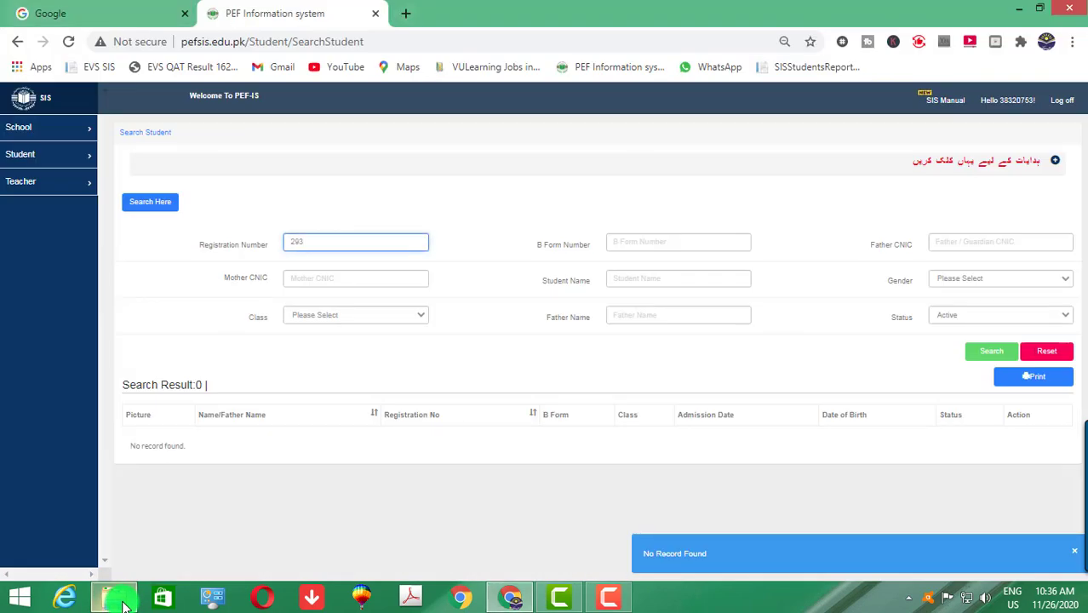
pyautogui.press('BackSpace')
pyautogui.write('5')
pyautogui.press('Return')
# - Check the photo folder for files 296 and 297 and search for the students with those registration numbers in turn
pyautogui.click(125, 604)
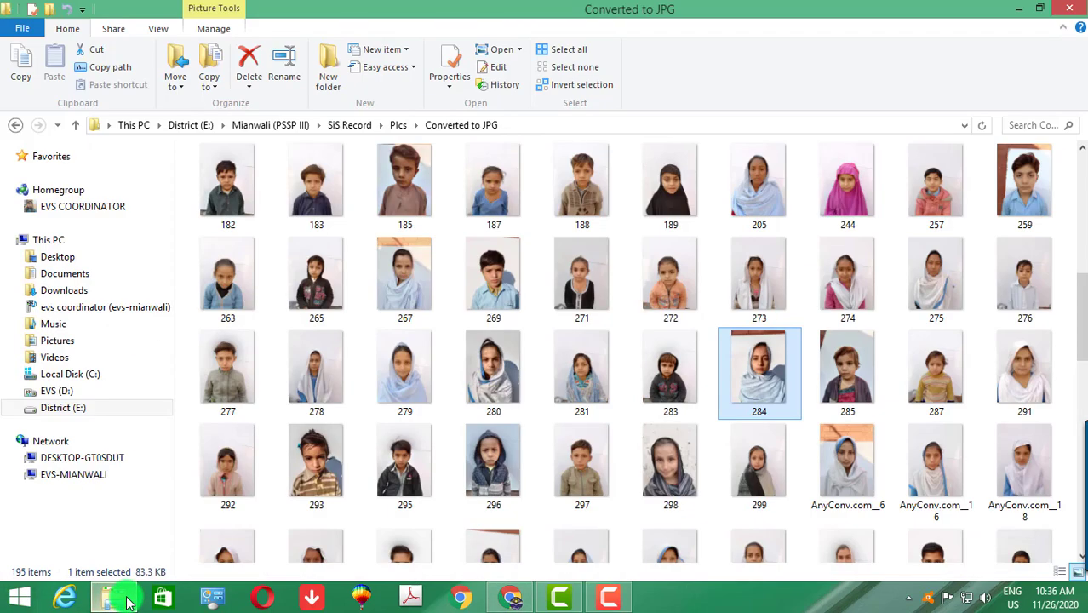
pyautogui.click(124, 604)
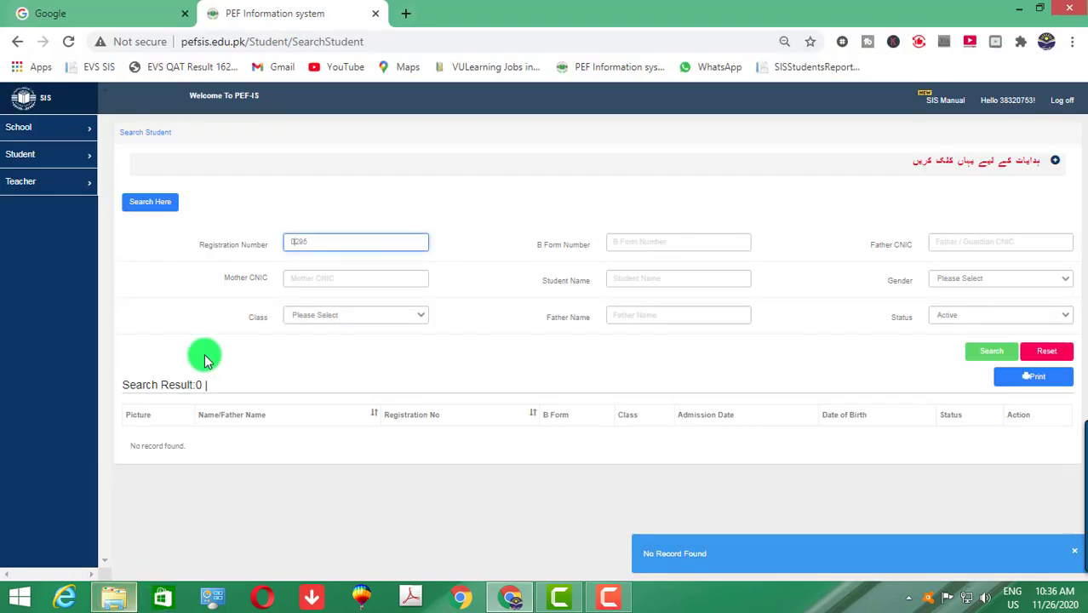
pyautogui.moveTo(333, 244); pyautogui.dragTo(261, 246)
pyautogui.write('298')
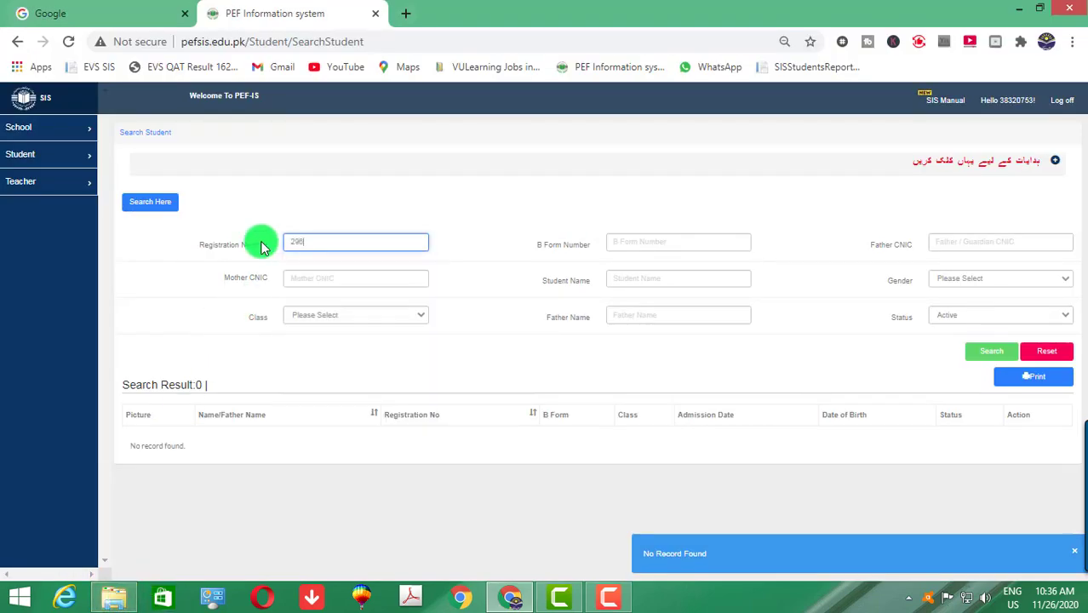
pyautogui.press('Return')
pyautogui.press('BackSpace')
pyautogui.write('7')
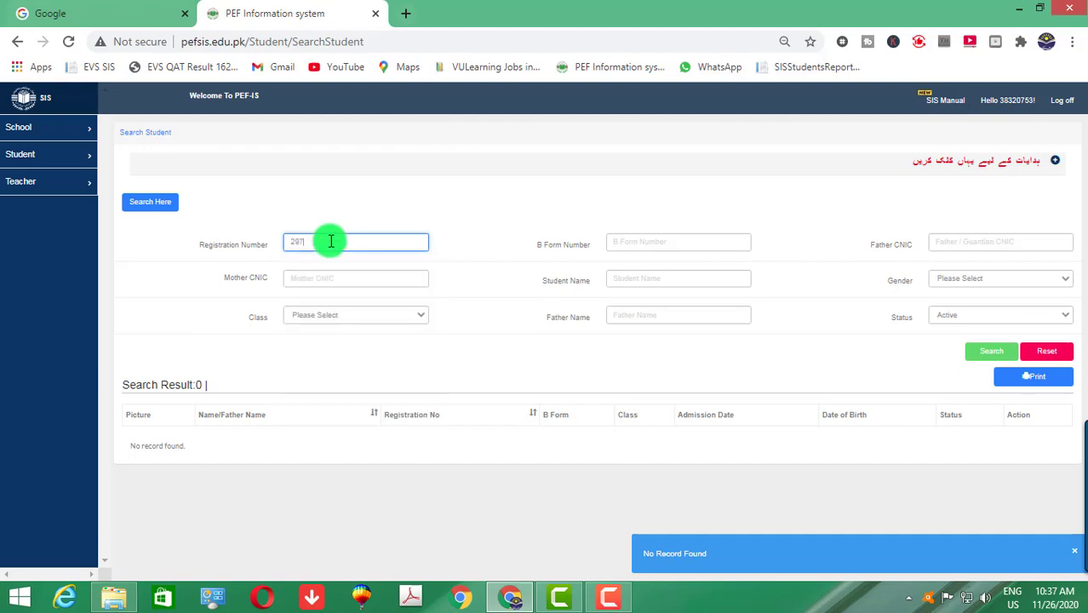
pyautogui.press('Return')
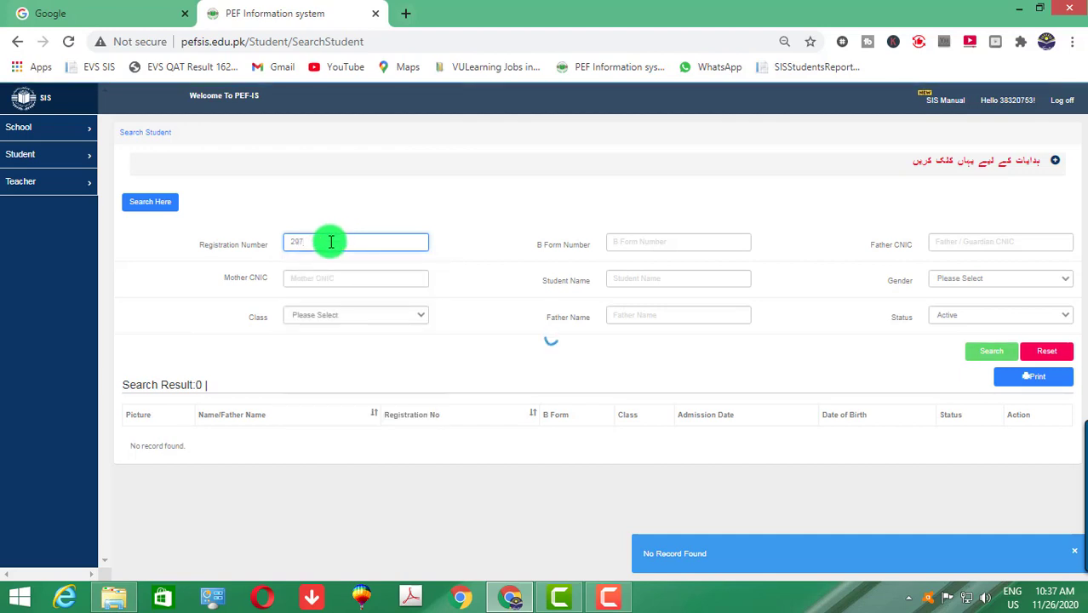
# - Check the photo folder for files 298 and 299 and search for the students with those registration numbers in turn
pyautogui.click(118, 599)
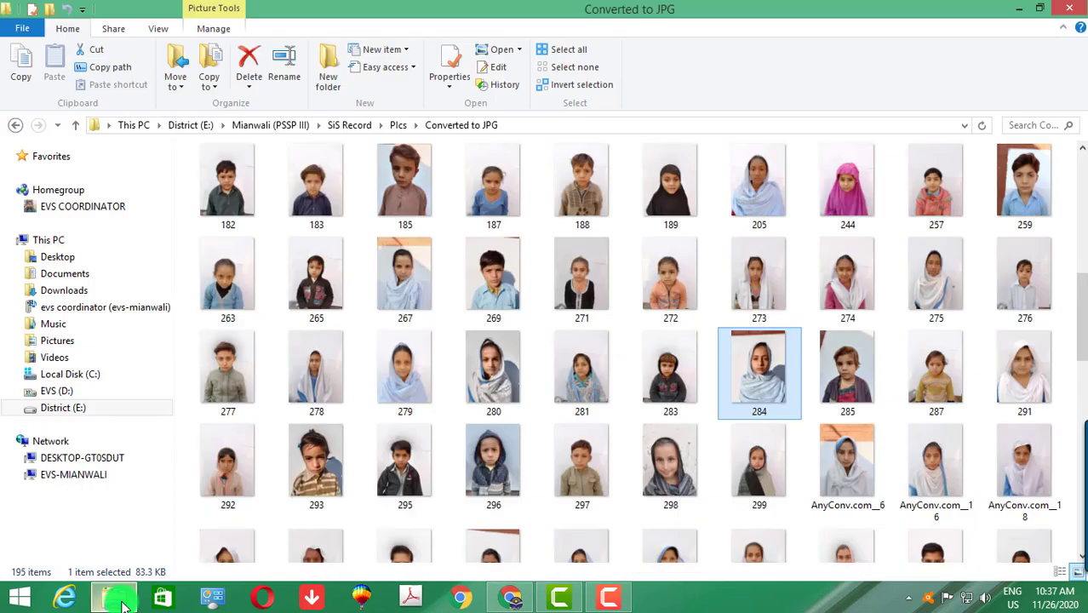
pyautogui.click(118, 599)
pyautogui.press('BackSpace')
pyautogui.write('8')
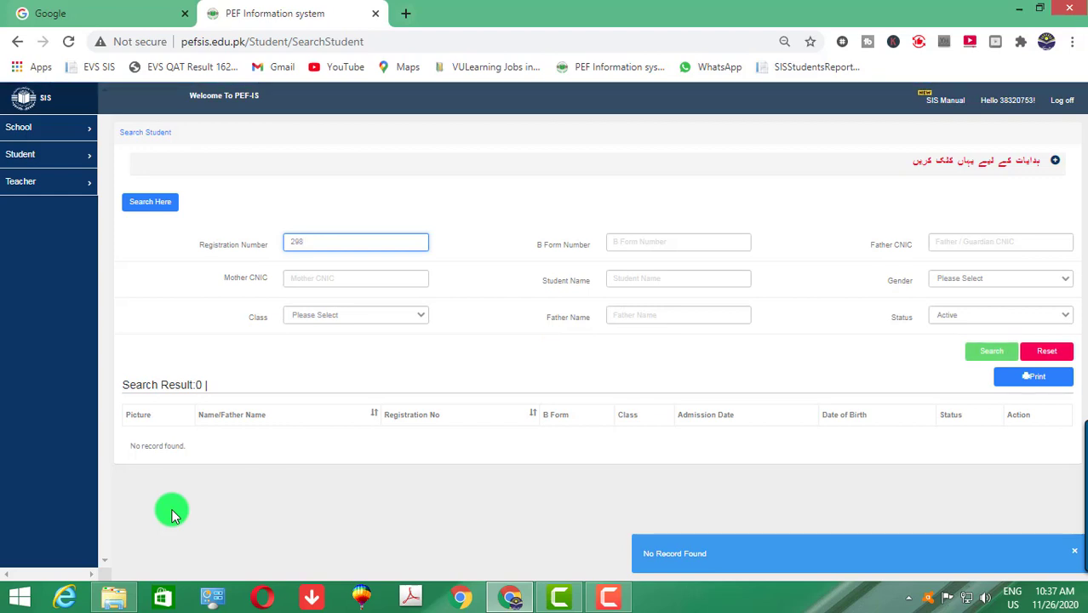
pyautogui.press('BackSpace')
pyautogui.write('9')
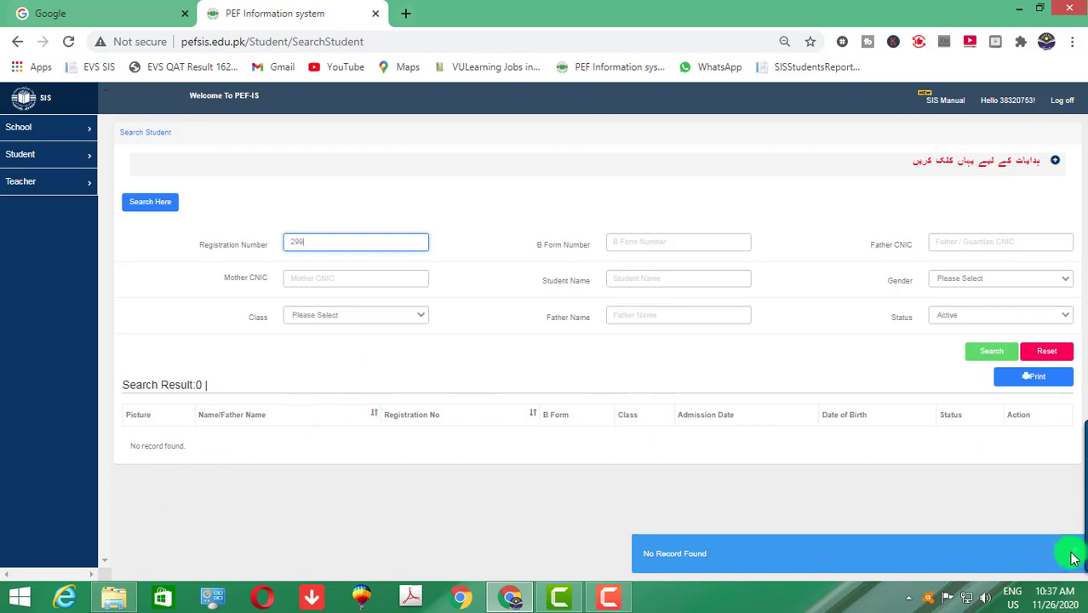
# - Clear the registration number filter and search for all active students
pyautogui.doubleClick(286, 241)
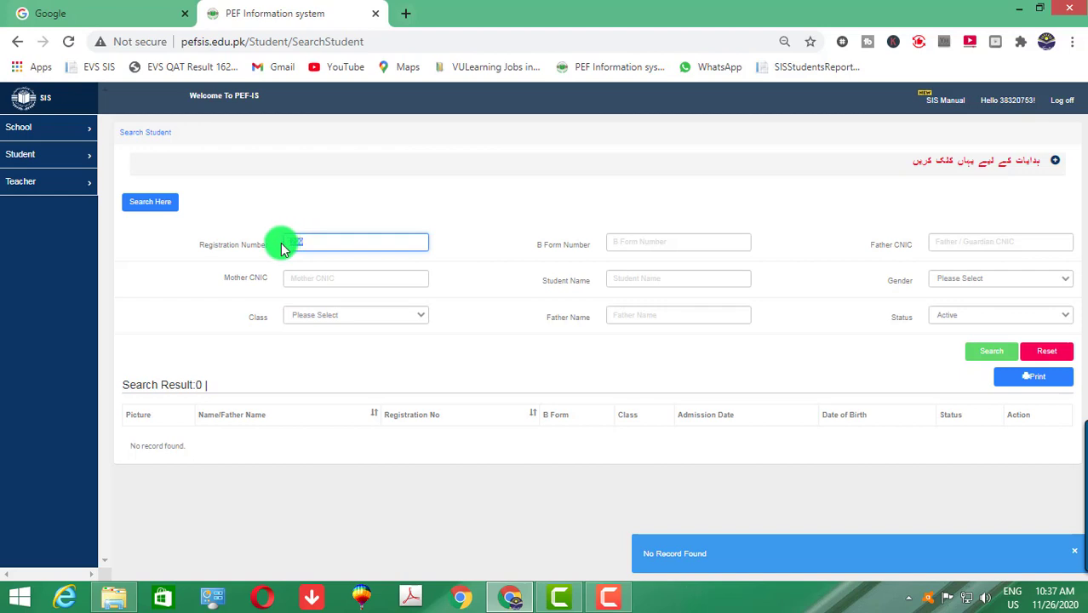
pyautogui.press('BackSpace')
pyautogui.click(496, 211)
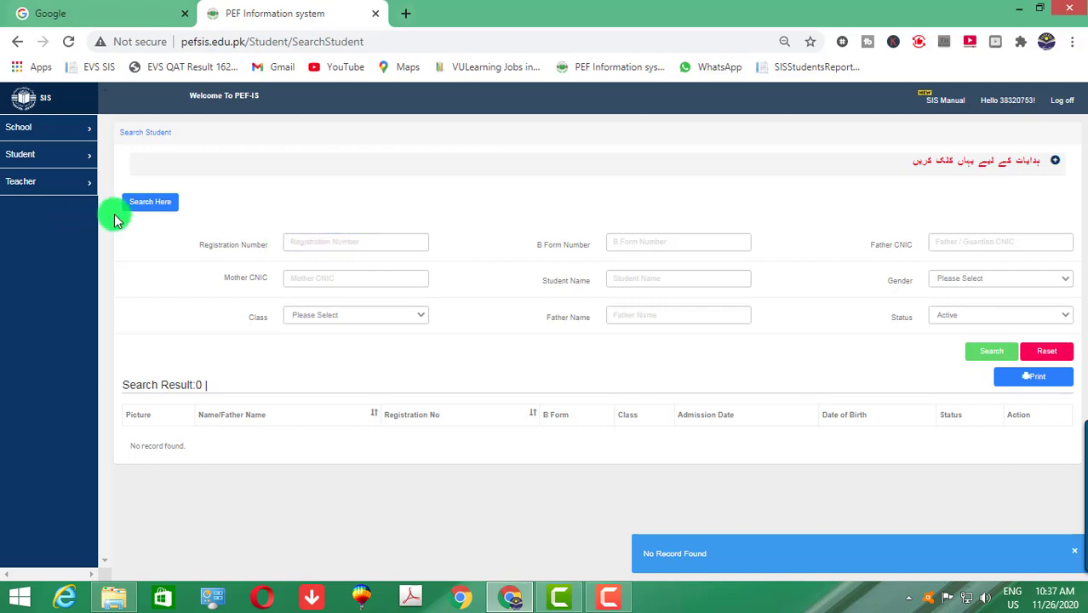
pyautogui.click(146, 209)
pyautogui.click(157, 206)
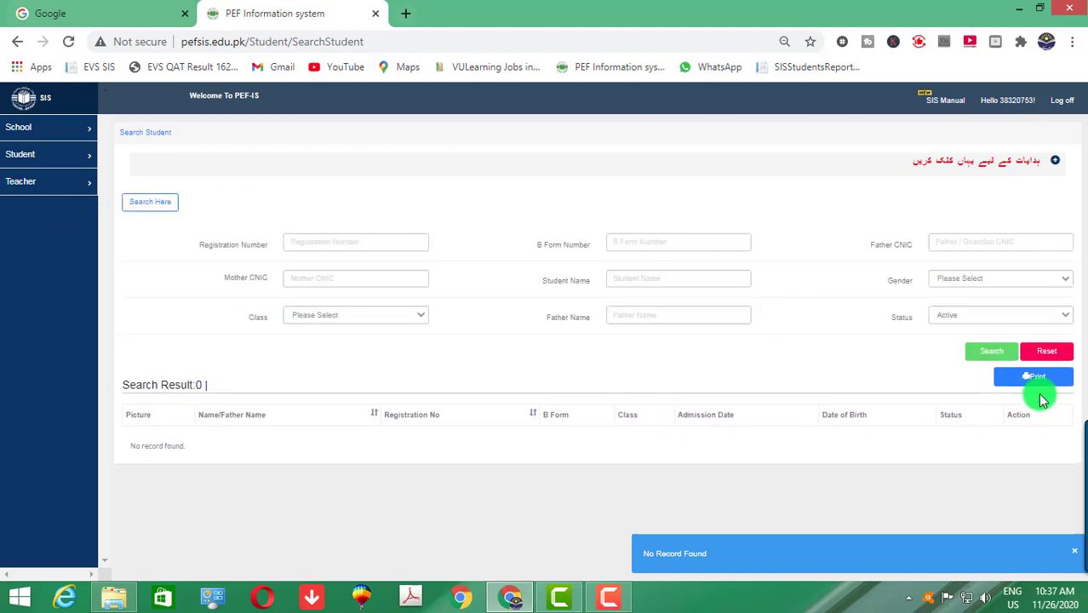
pyautogui.click(987, 353)
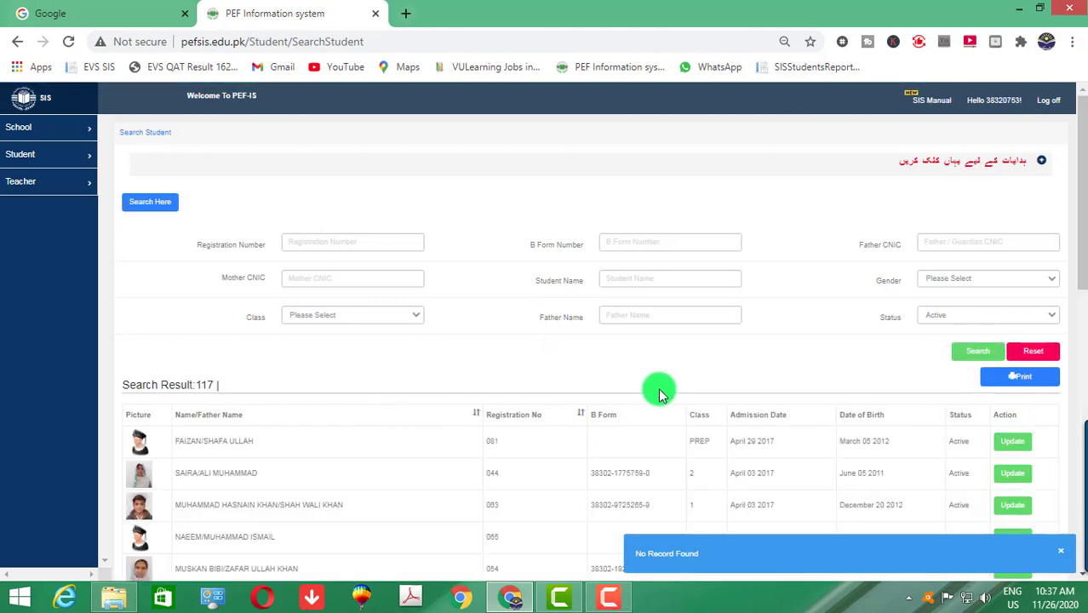
# - Dismiss the notification and examine the pictures and registration numbers of the students on page 1 of the results
pyautogui.scroll(-4, 664, 392)
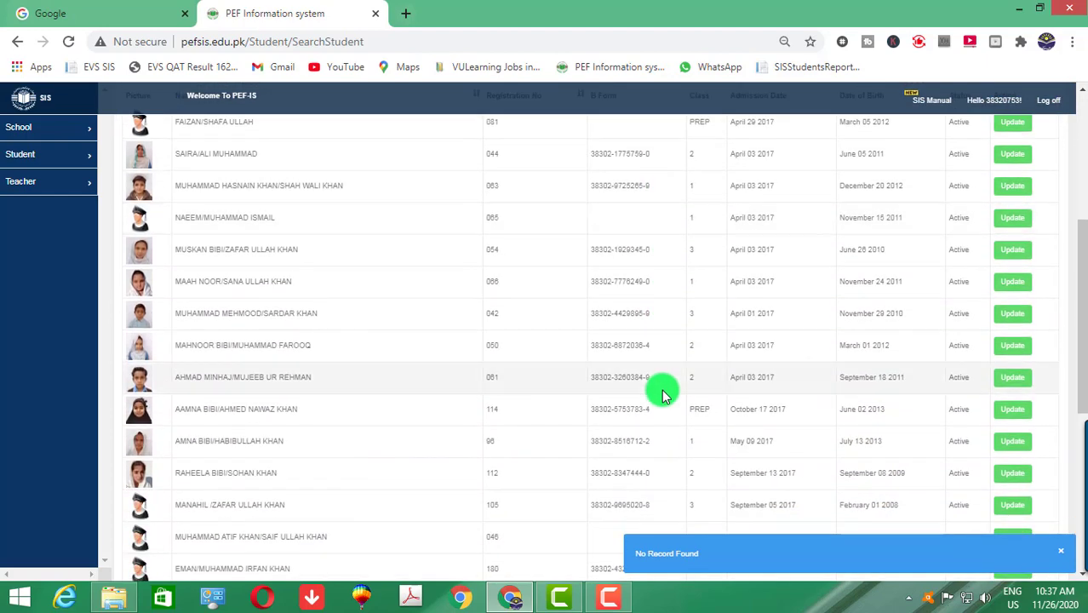
pyautogui.click(1063, 561)
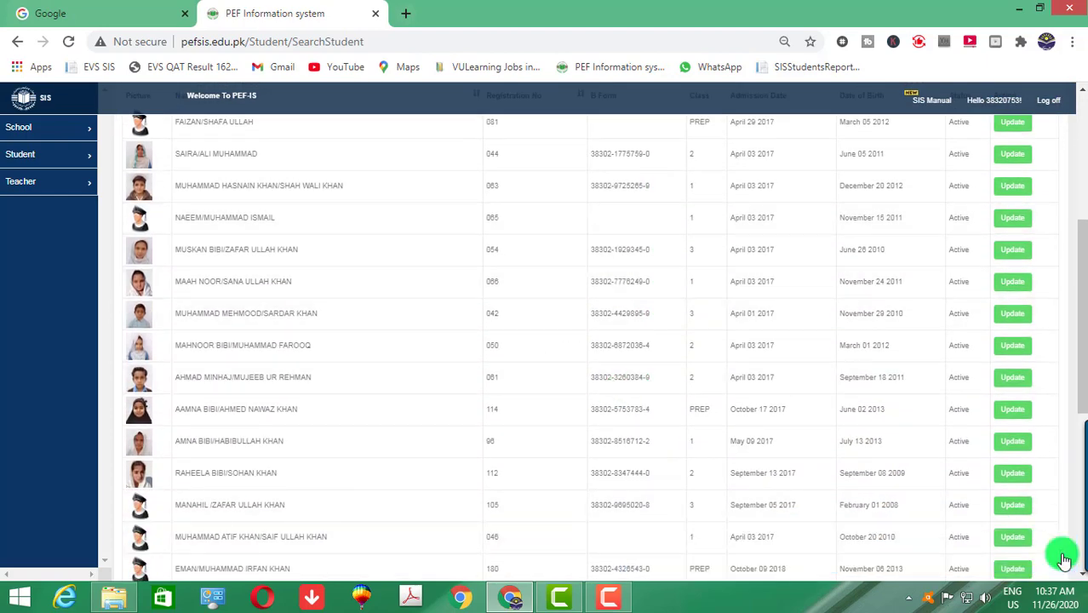
pyautogui.scroll(-2, 380, 319)
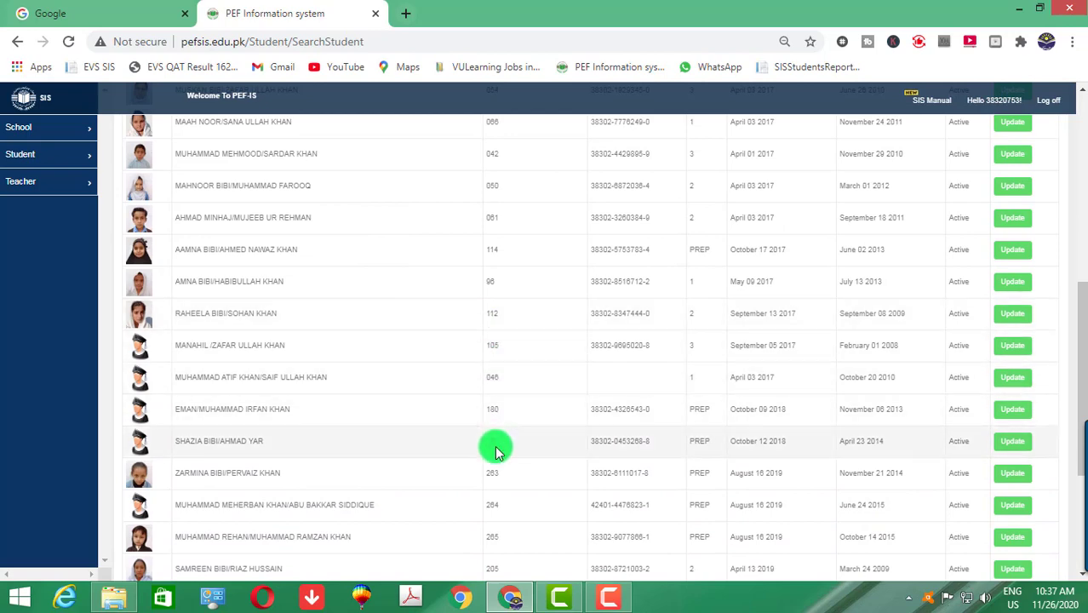
pyautogui.scroll(-2, 496, 470)
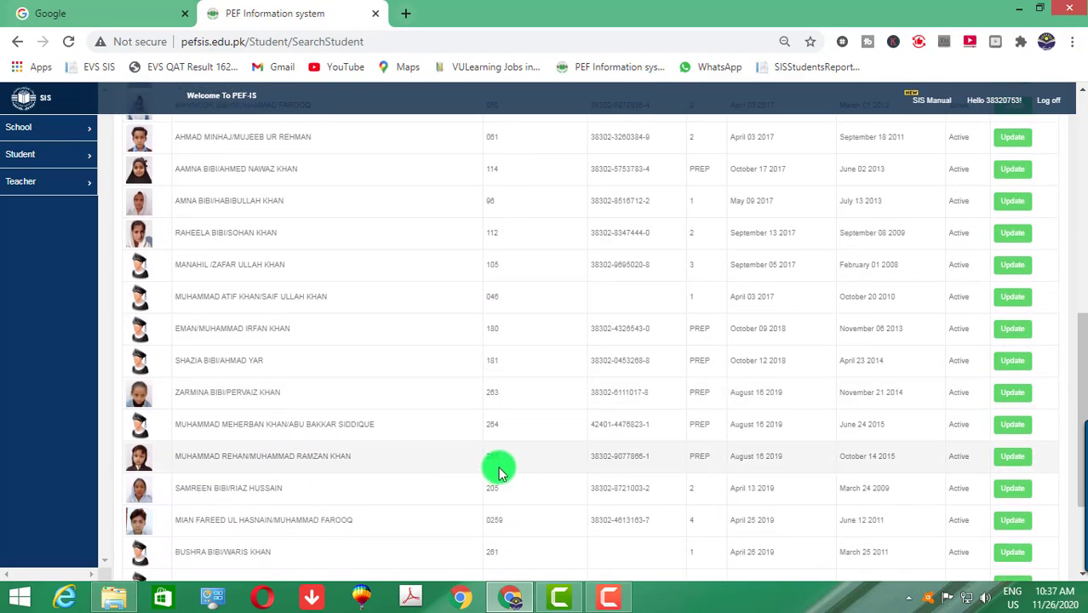
pyautogui.scroll(2, 502, 467)
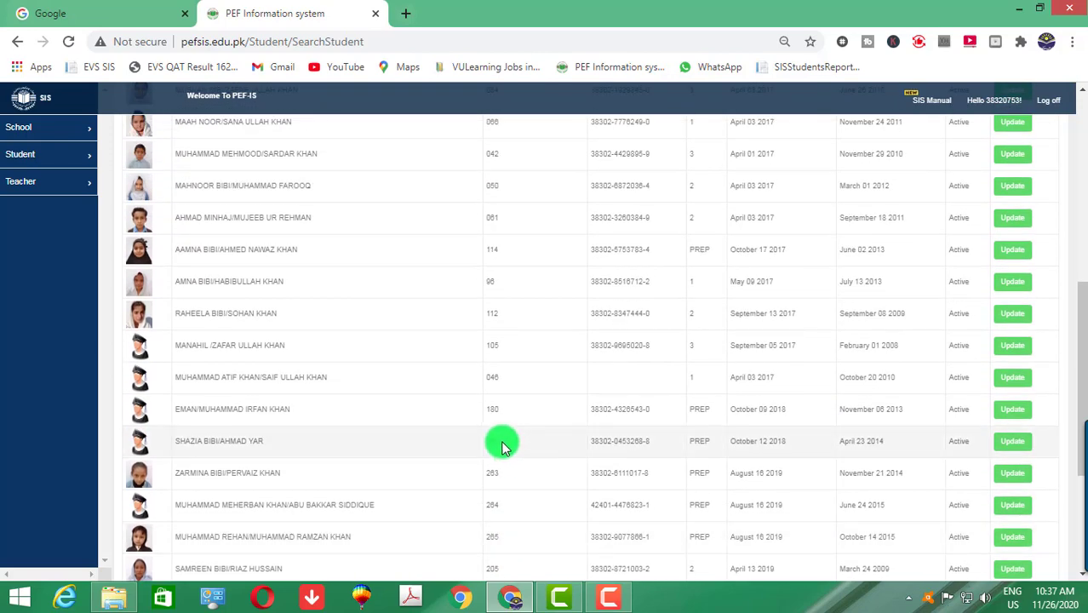
pyautogui.scroll(5, 501, 443)
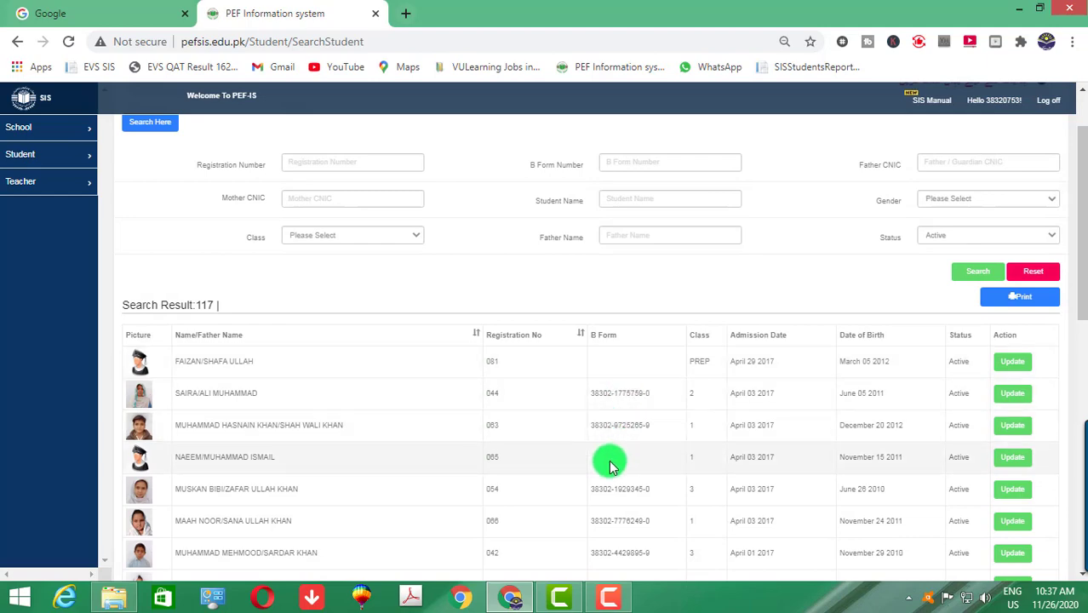
pyautogui.scroll(-3, 609, 462)
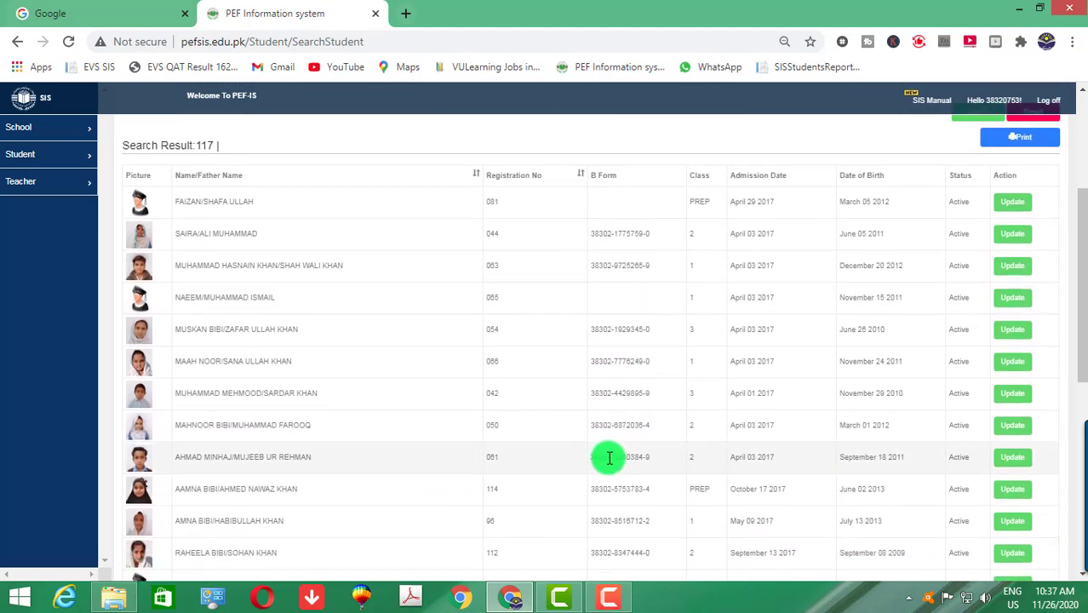
pyautogui.scroll(-1, 174, 441)
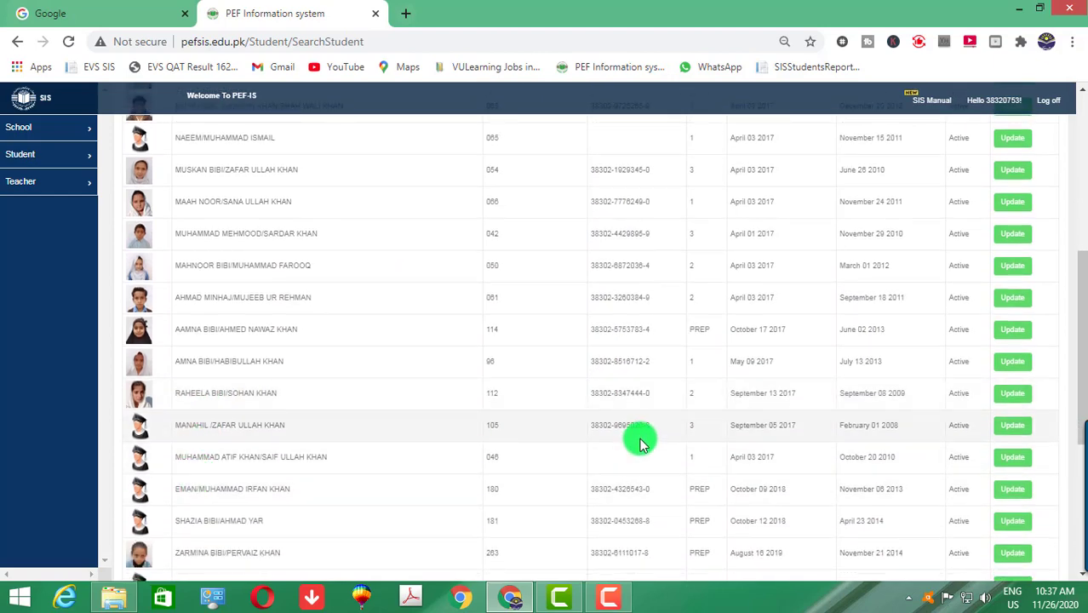
pyautogui.scroll(-3, 641, 443)
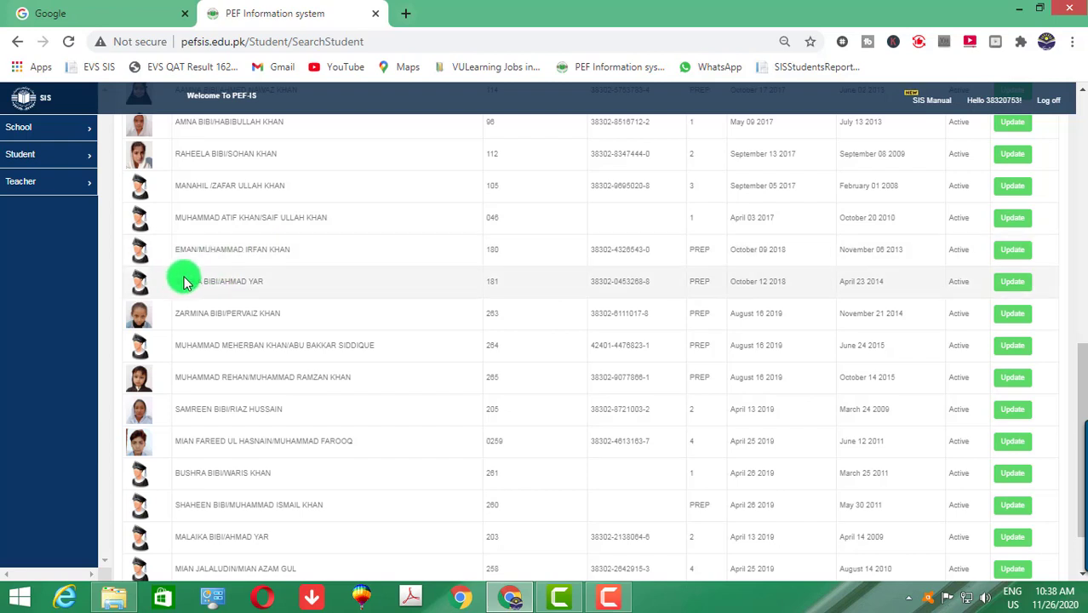
pyautogui.scroll(-2, 177, 423)
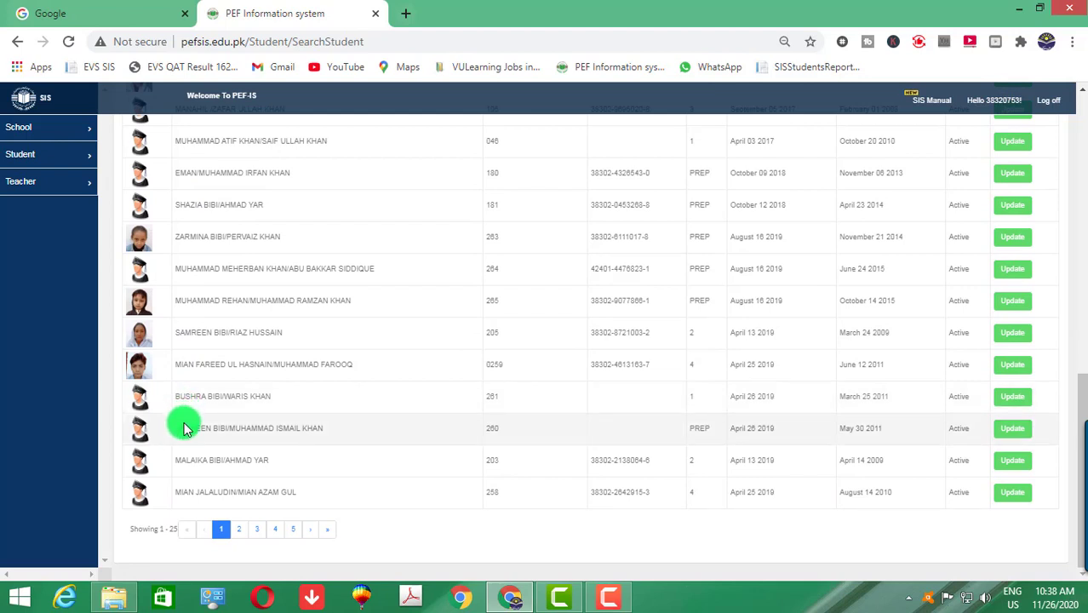
# - Open page 2 of the student results and examine which records have a picture
pyautogui.click(237, 531)
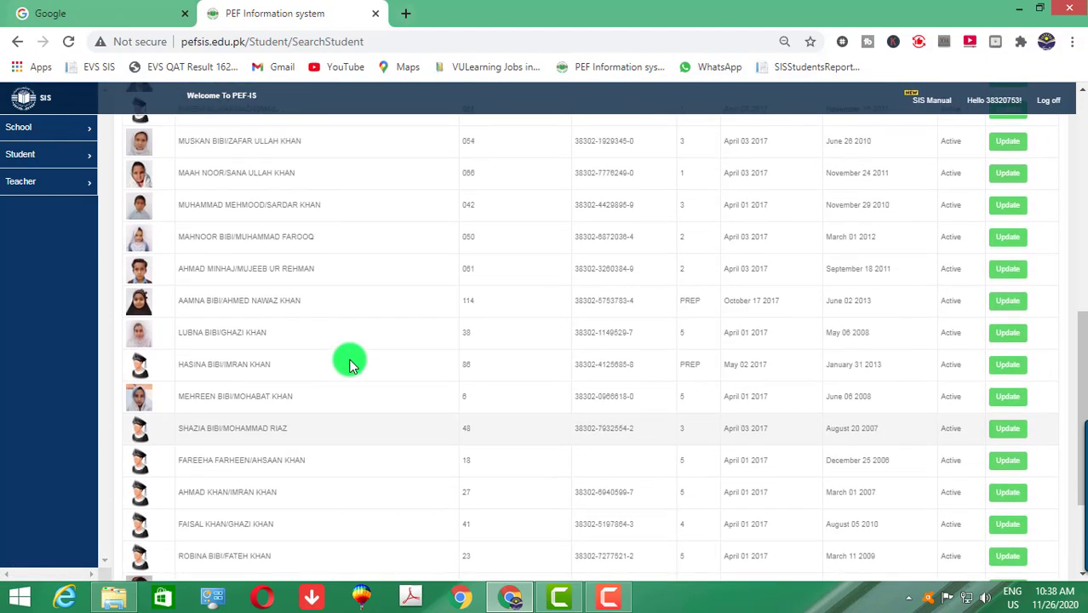
pyautogui.scroll(-3, 349, 361)
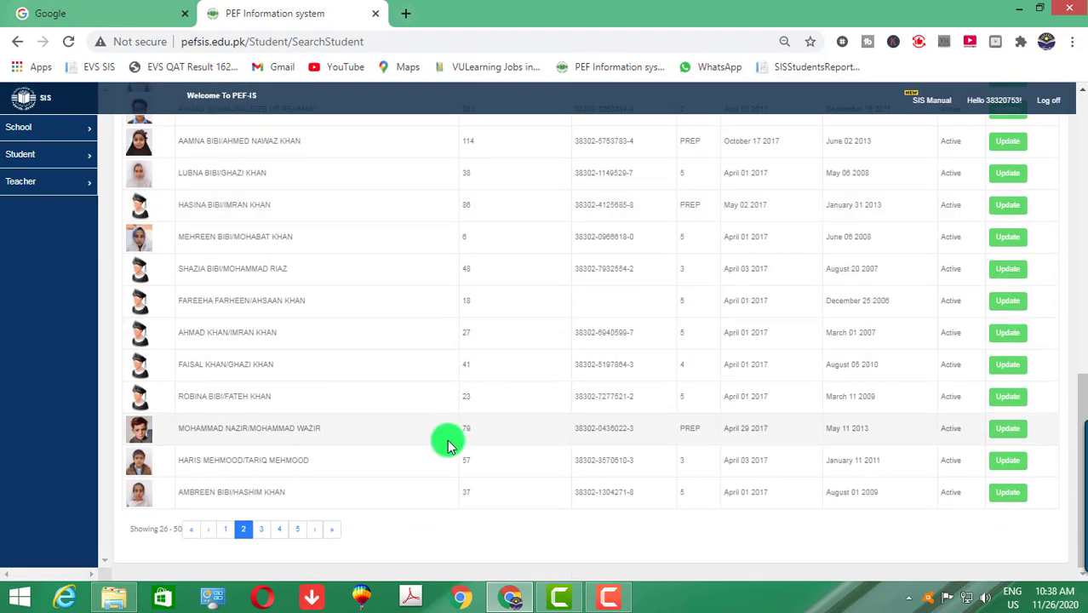
pyautogui.scroll(3, 362, 345)
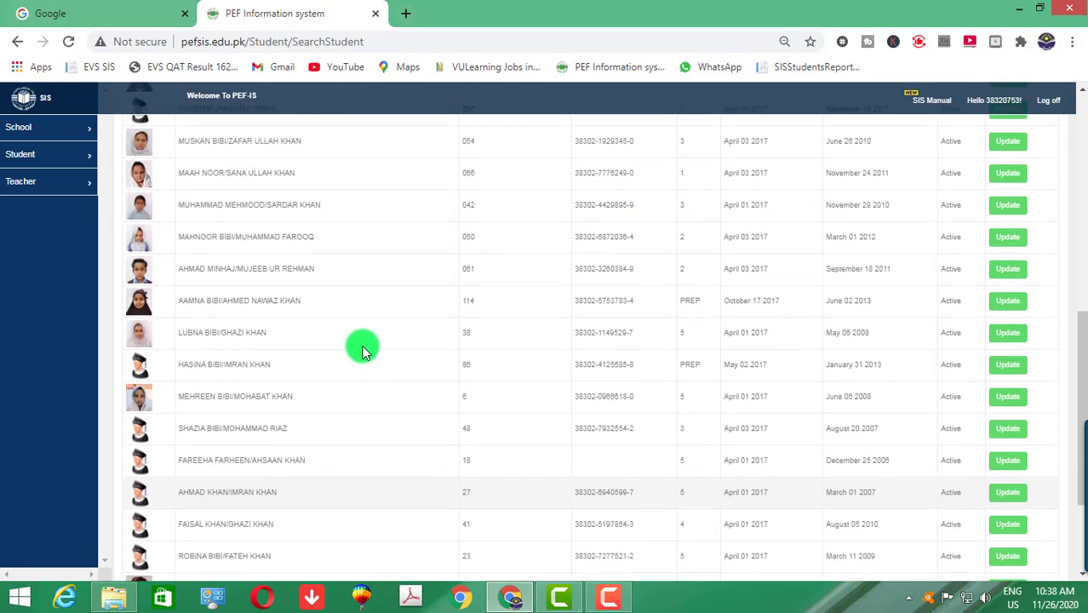
pyautogui.scroll(6, 362, 349)
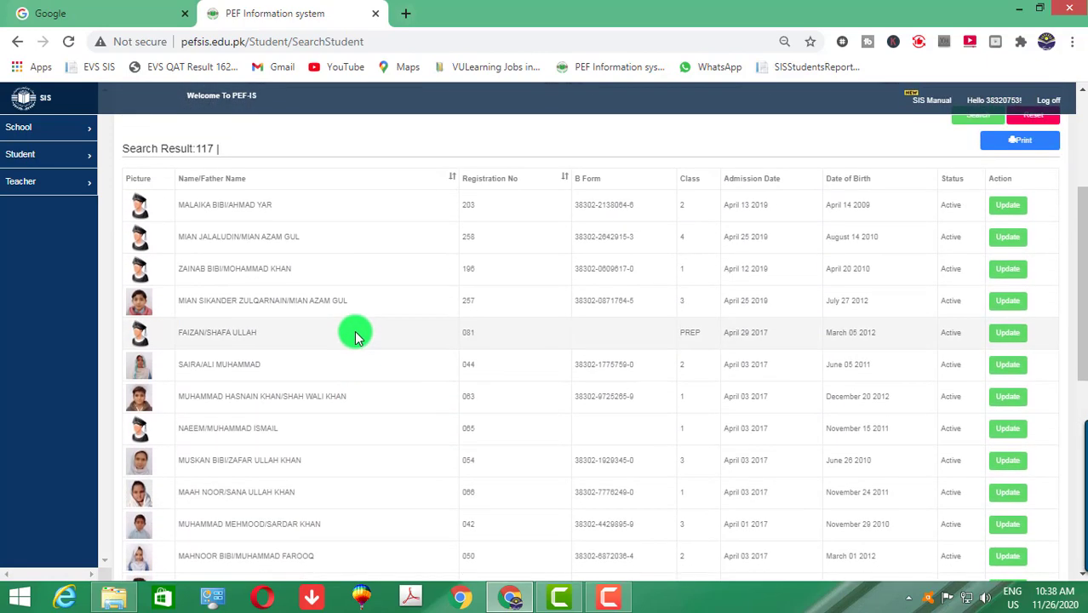
pyautogui.scroll(-9, 354, 330)
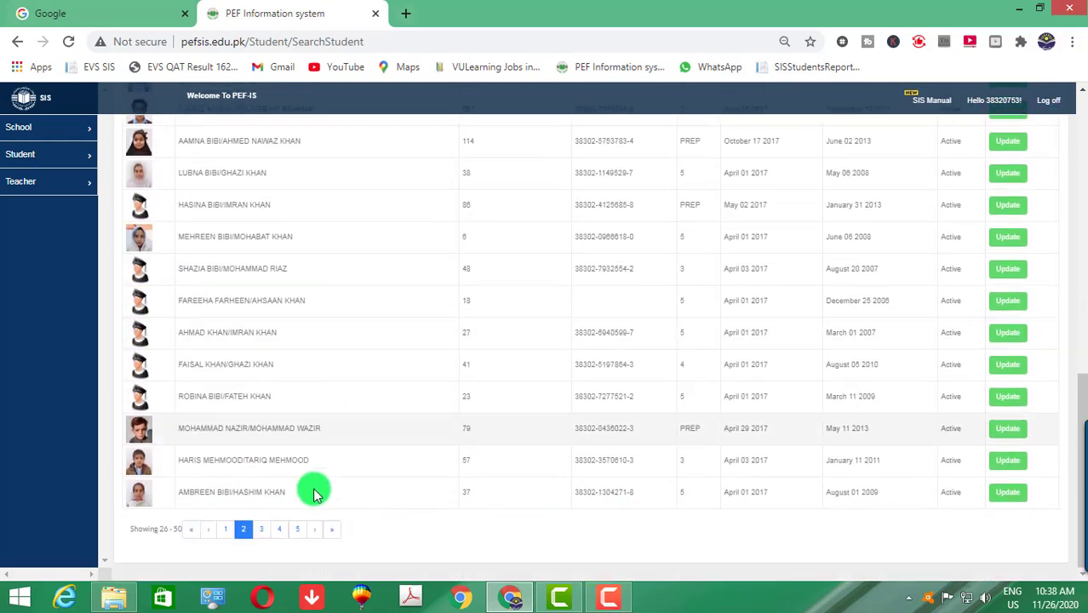
# - Open page 3 of the student results and check the pictures against the registration numbers down the whole list
pyautogui.click(262, 529)
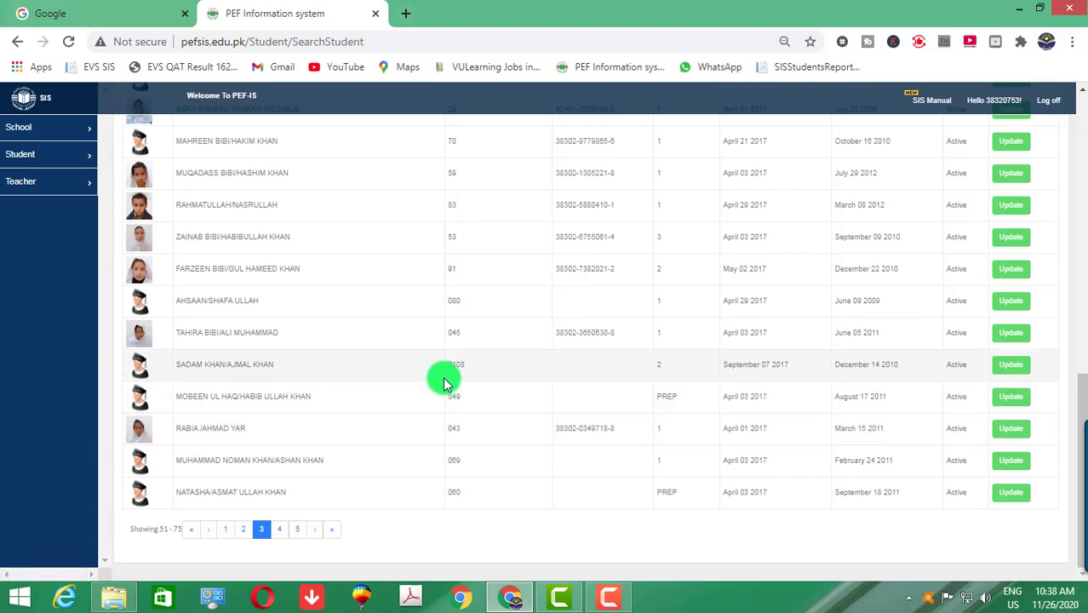
pyautogui.scroll(1, 443, 382)
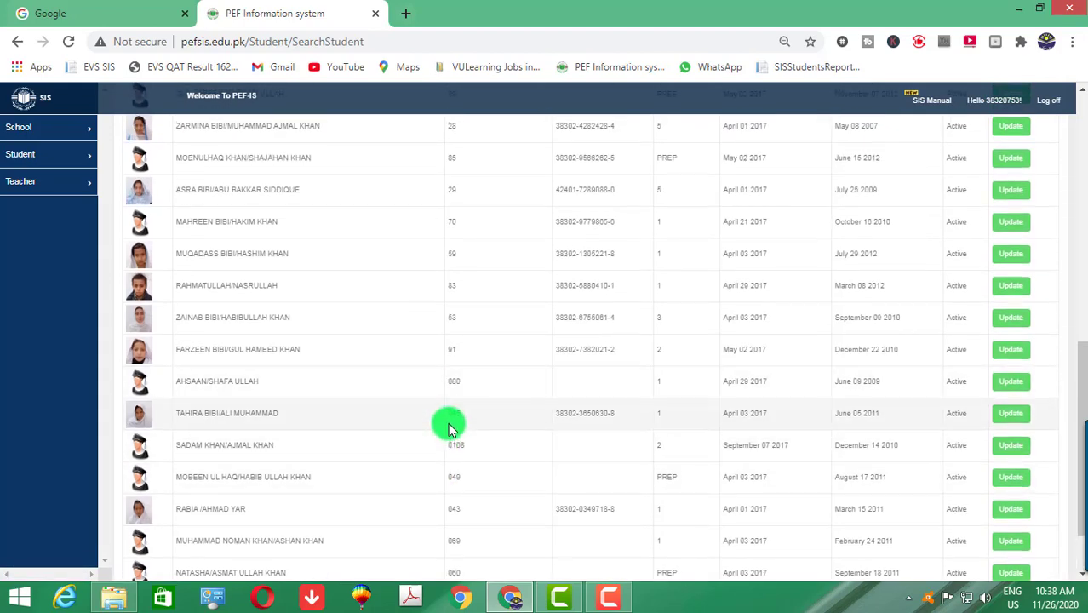
pyautogui.scroll(4, 449, 425)
pyautogui.scroll(2, 450, 424)
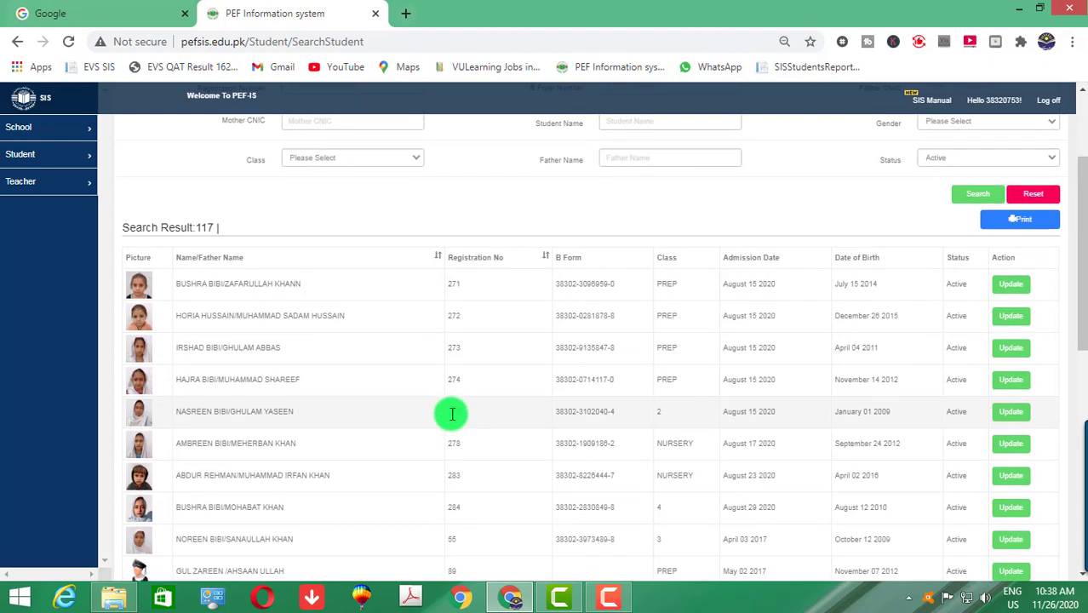
pyautogui.scroll(-1, 449, 424)
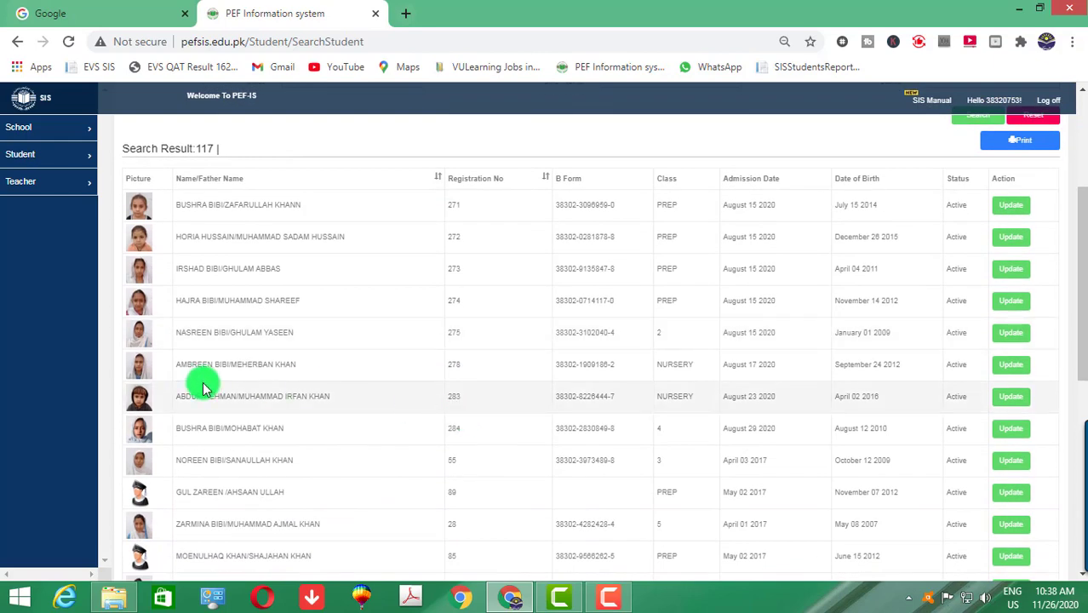
pyautogui.scroll(-2, 224, 434)
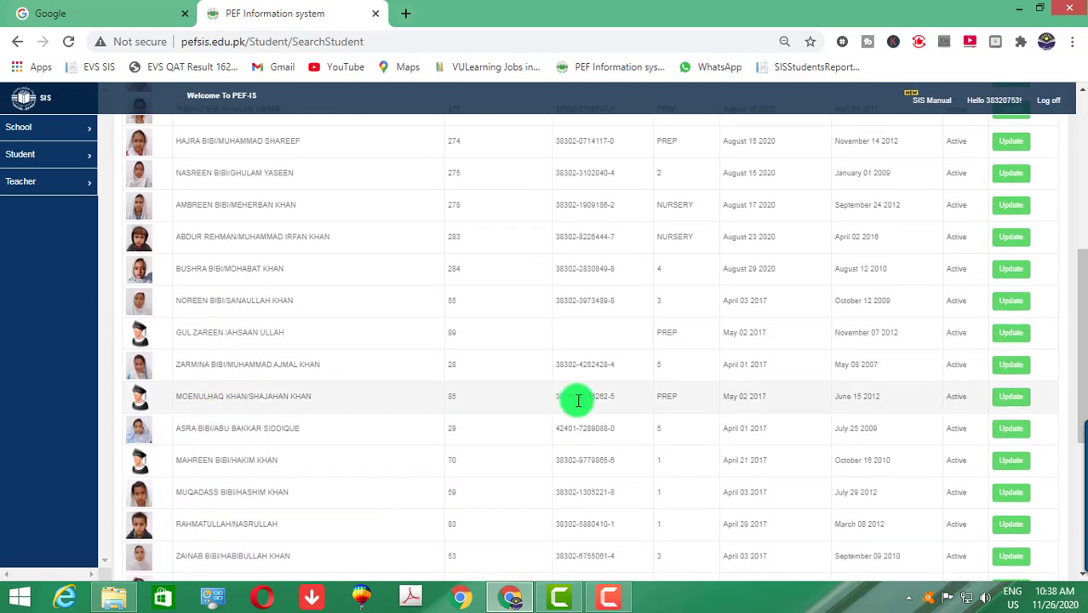
pyautogui.scroll(-3, 577, 400)
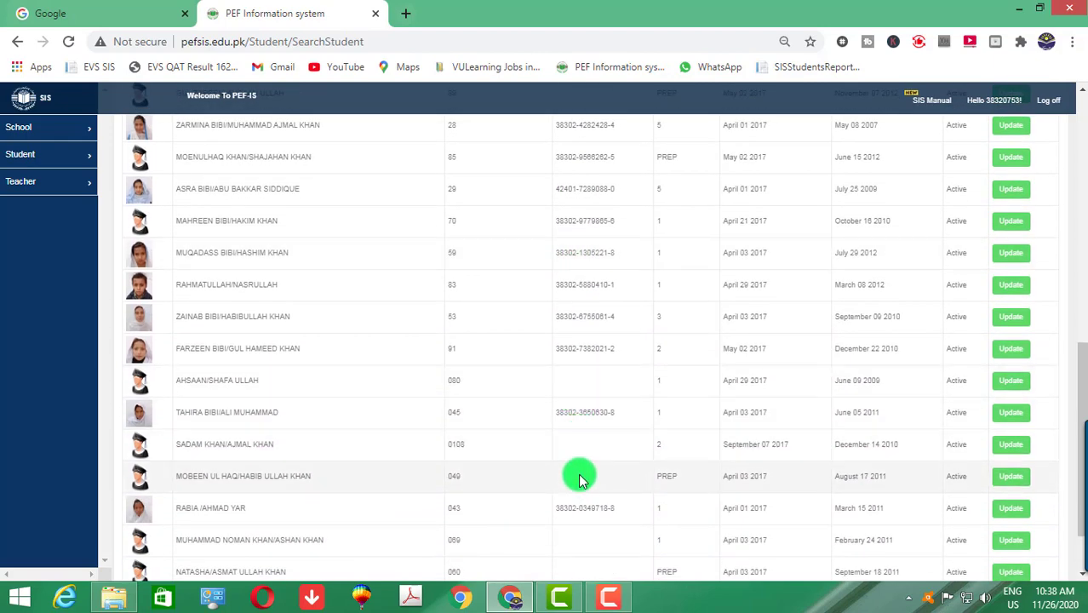
pyautogui.scroll(-1, 579, 475)
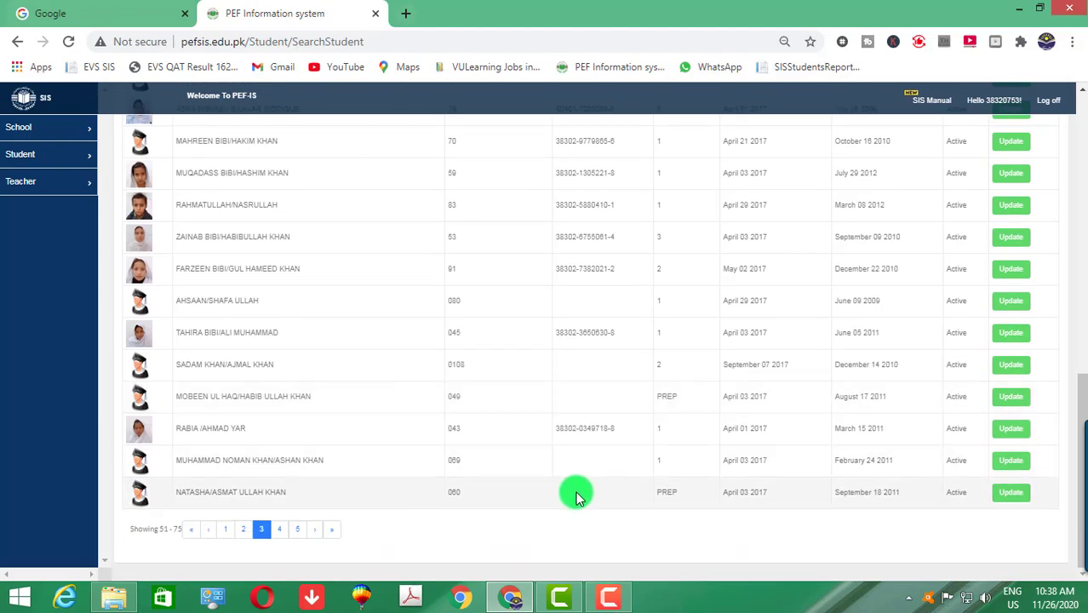
# - Open page 4 of the student results, look through its records, and go on to page 5
pyautogui.click(279, 531)
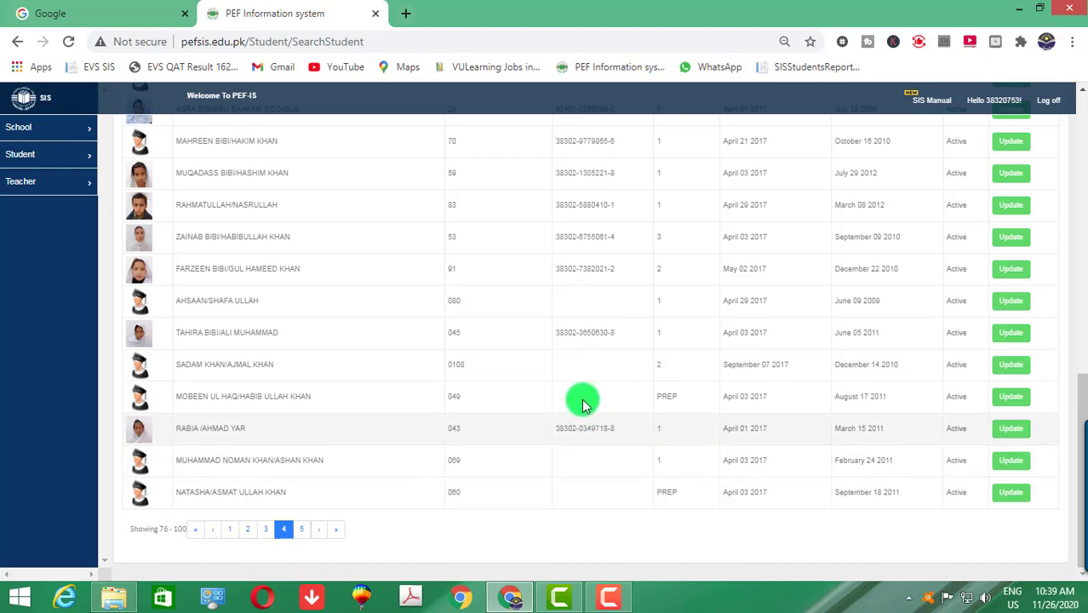
pyautogui.scroll(1, 576, 313)
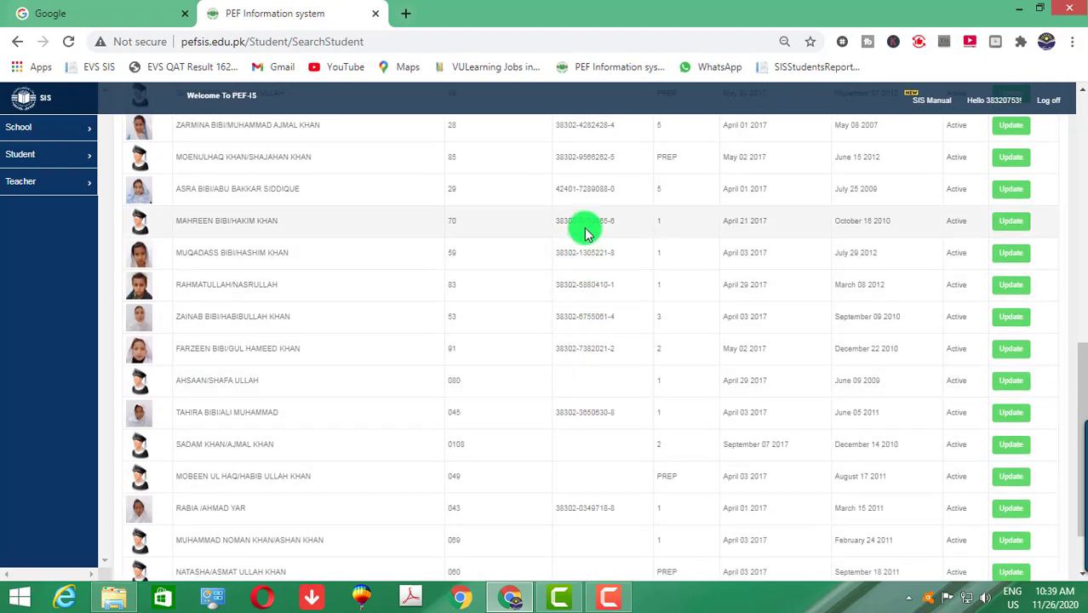
pyautogui.scroll(2, 585, 234)
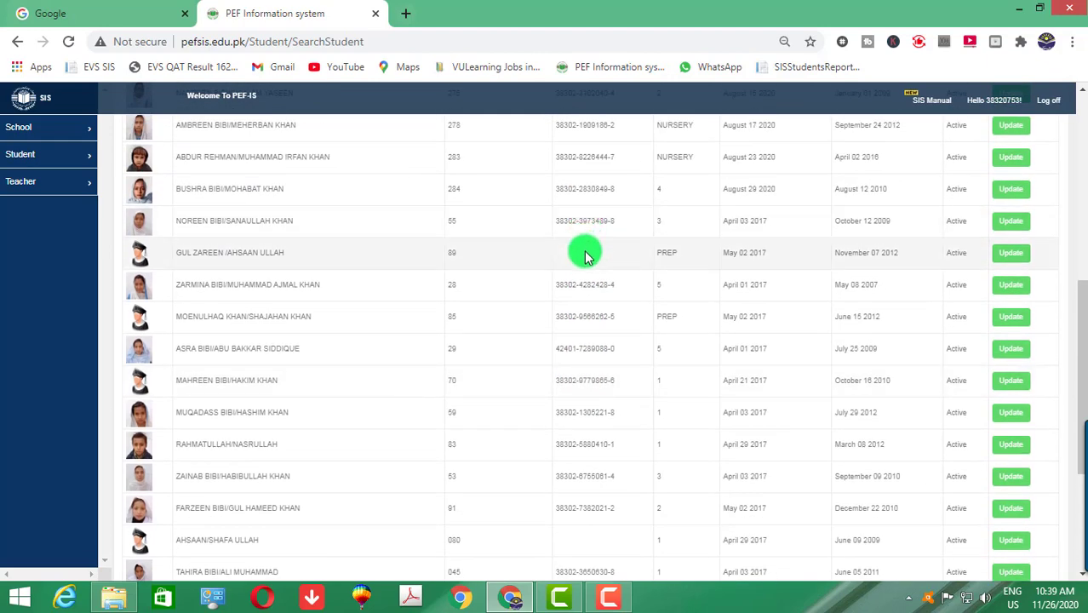
pyautogui.scroll(3, 593, 260)
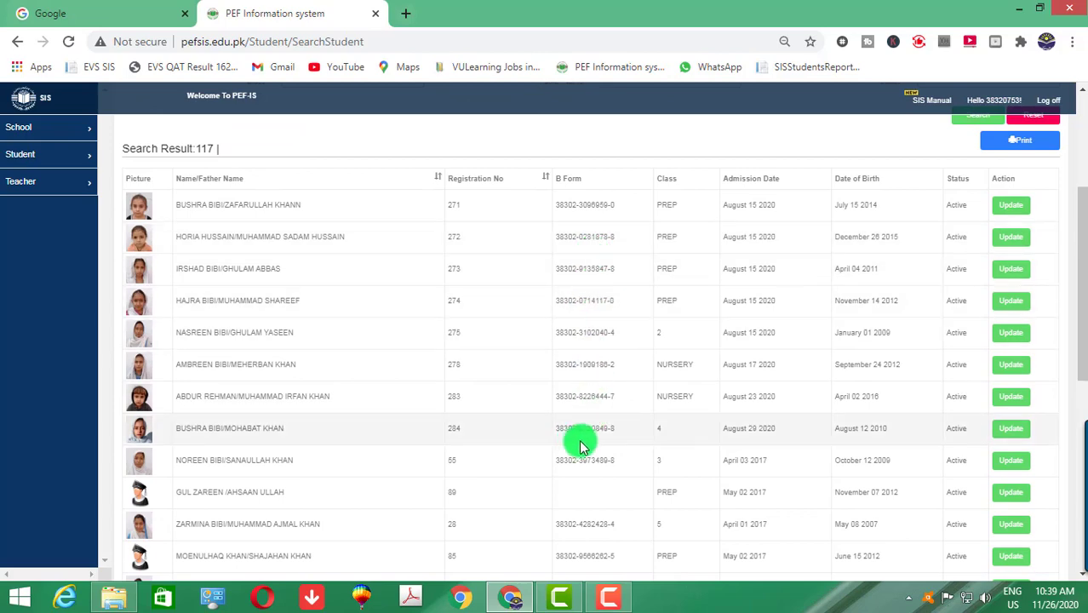
pyautogui.scroll(-6, 583, 442)
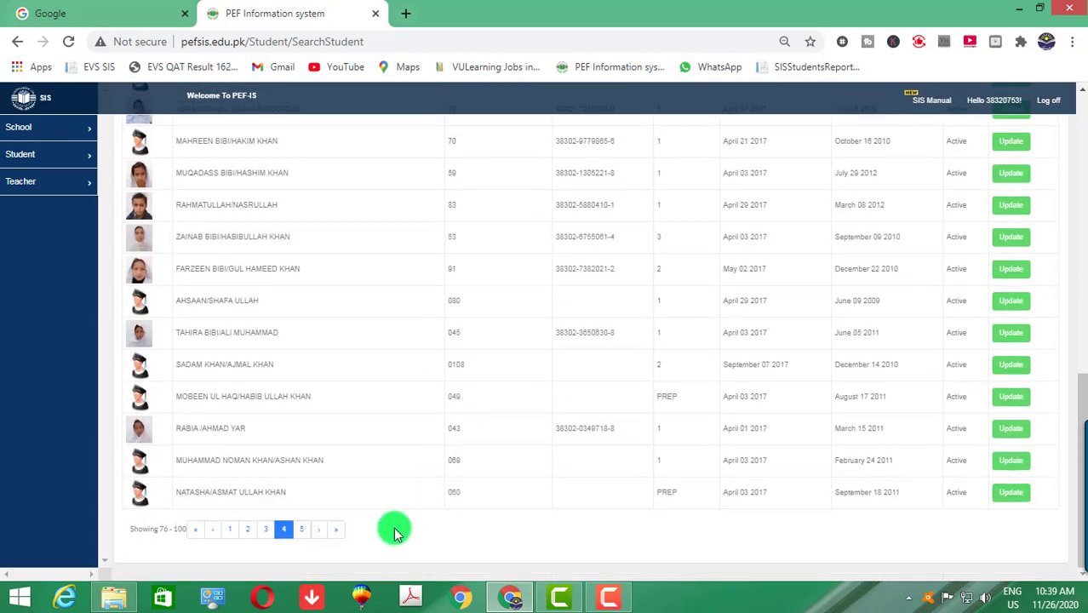
pyautogui.click(301, 529)
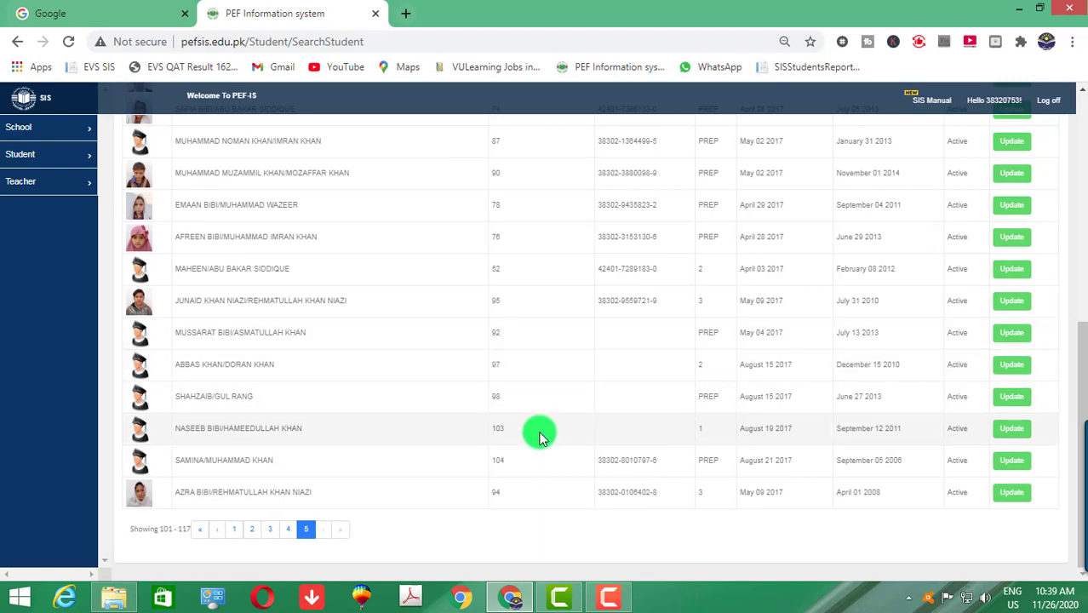
# - Examine the page 5 student records and check them against the Converted to JPG photos in File Explorer, including photos 89, 83 and 76
pyautogui.scroll(5, 545, 436)
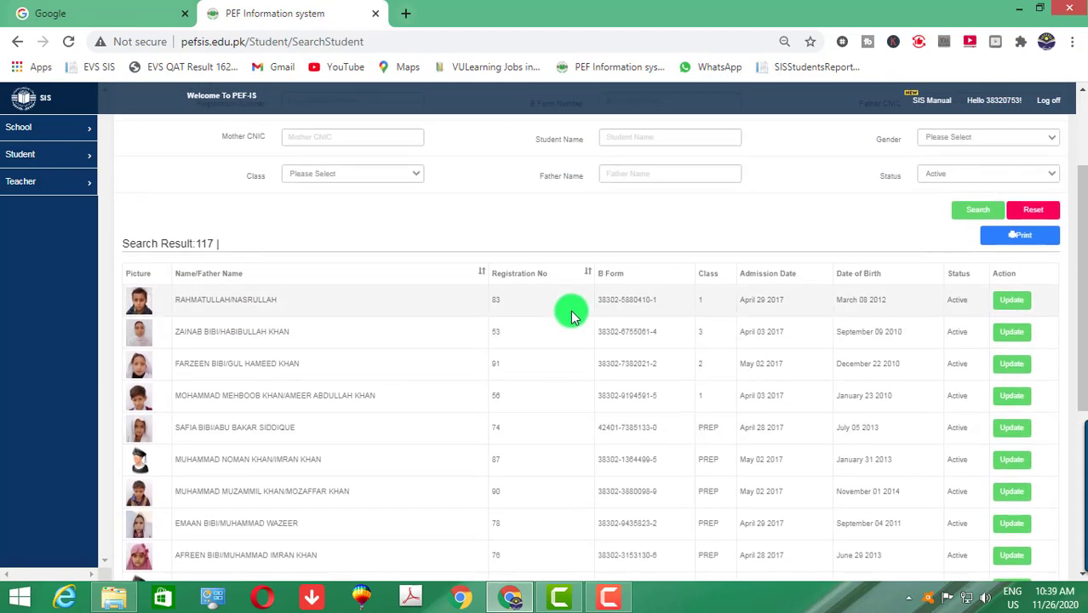
pyautogui.scroll(-1, 556, 376)
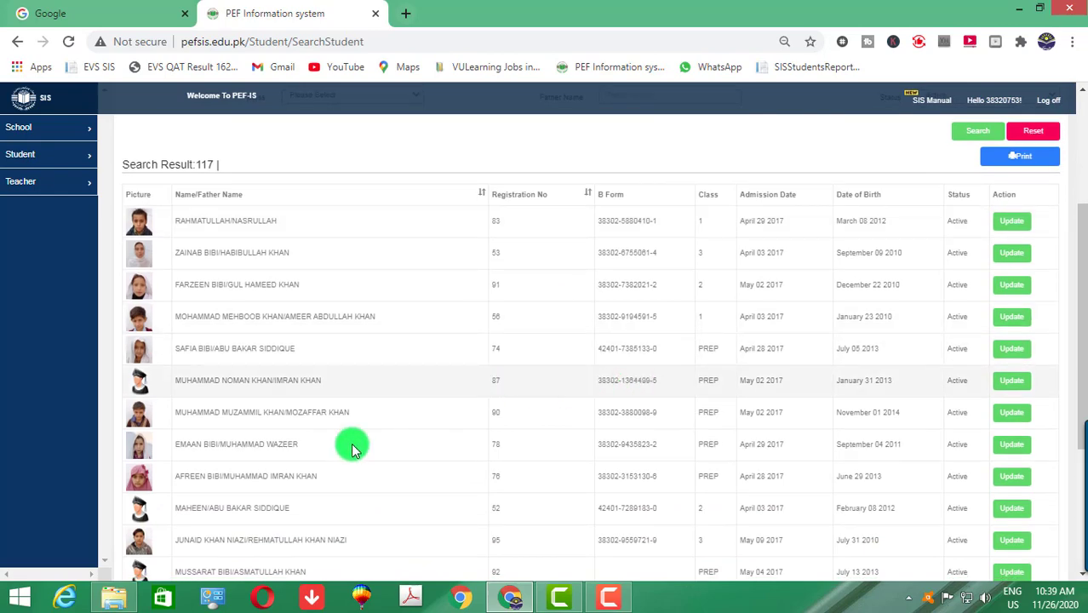
pyautogui.click(117, 597)
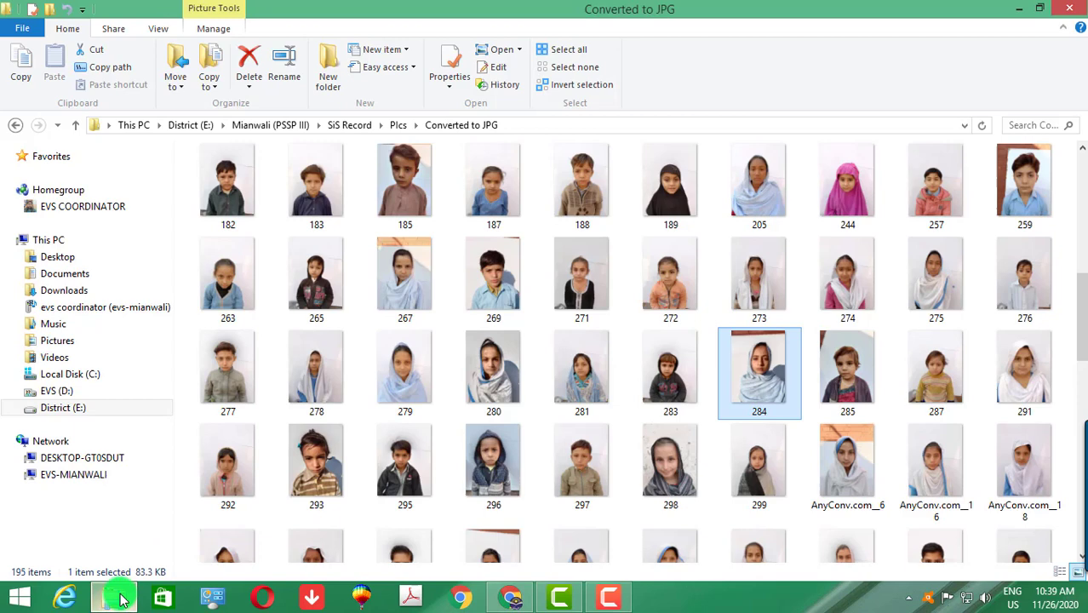
pyautogui.click(476, 275)
pyautogui.scroll(5, 476, 276)
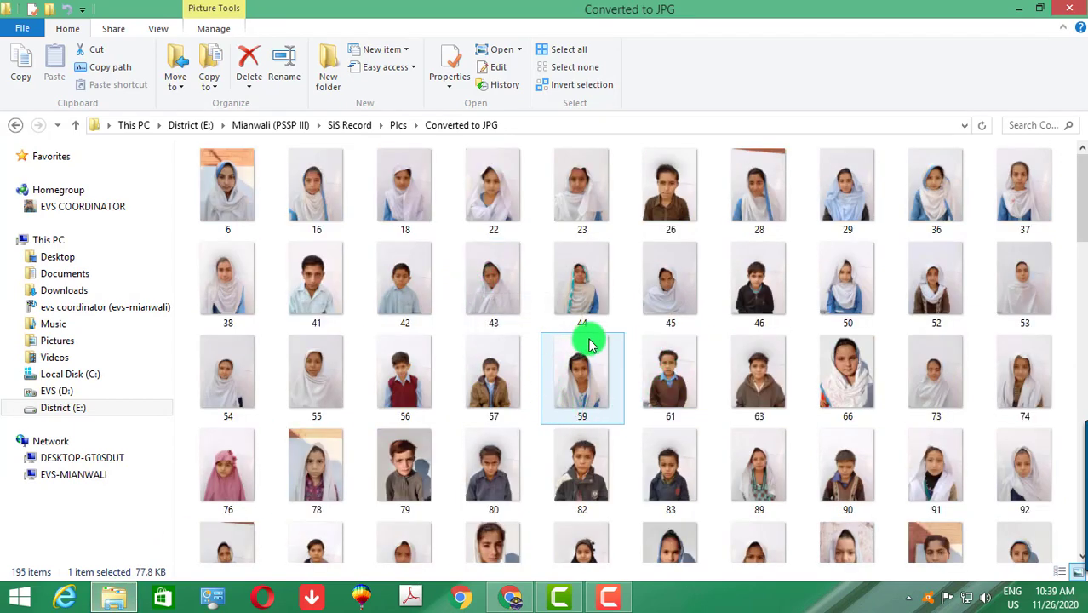
pyautogui.click(845, 400)
pyautogui.click(766, 484)
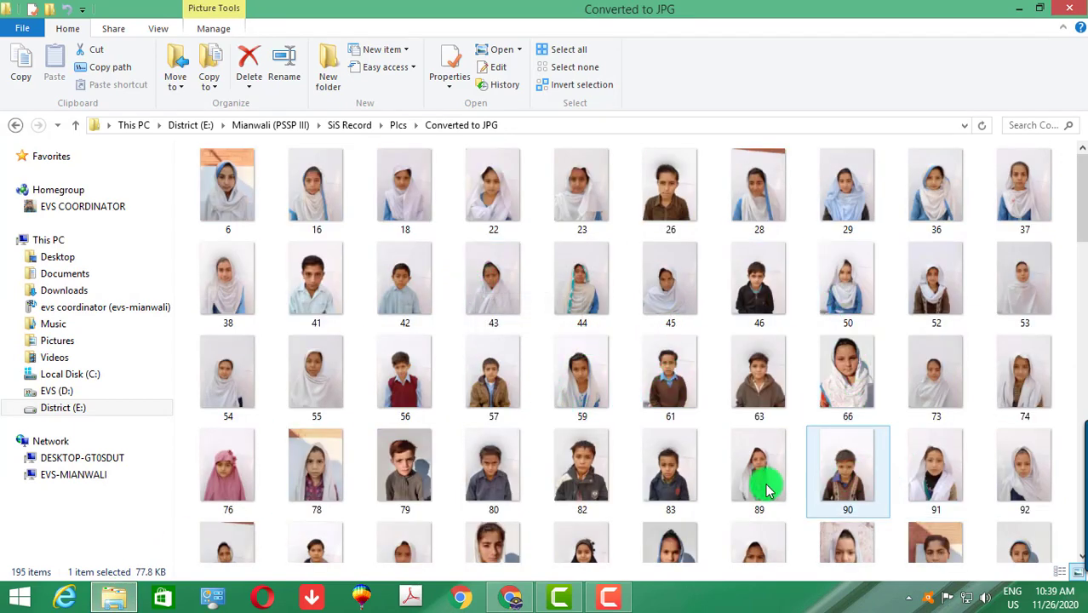
pyautogui.click(683, 481)
pyautogui.click(761, 481)
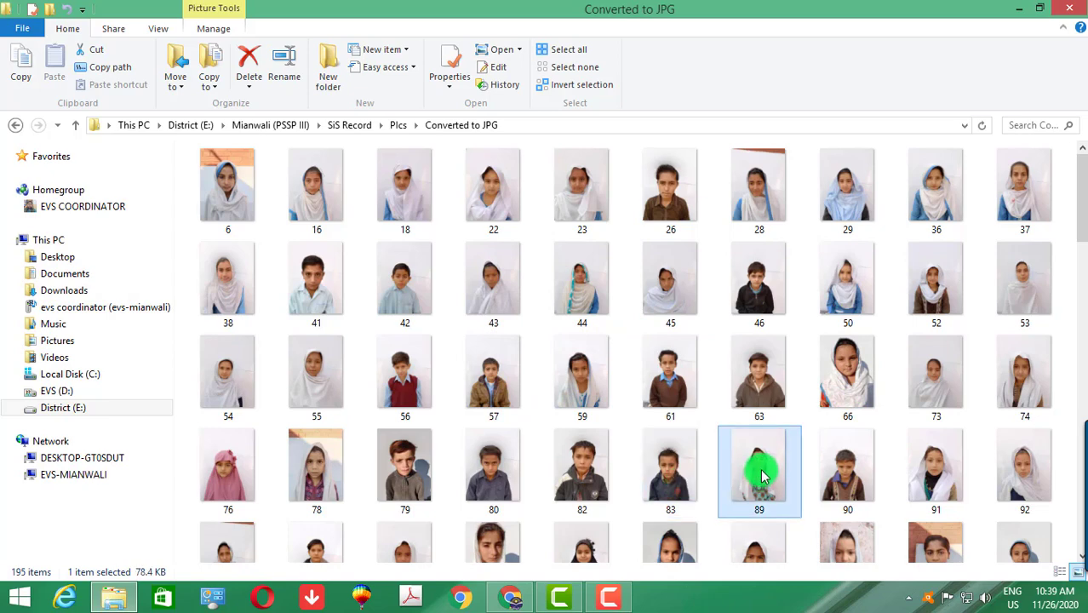
pyautogui.click(681, 496)
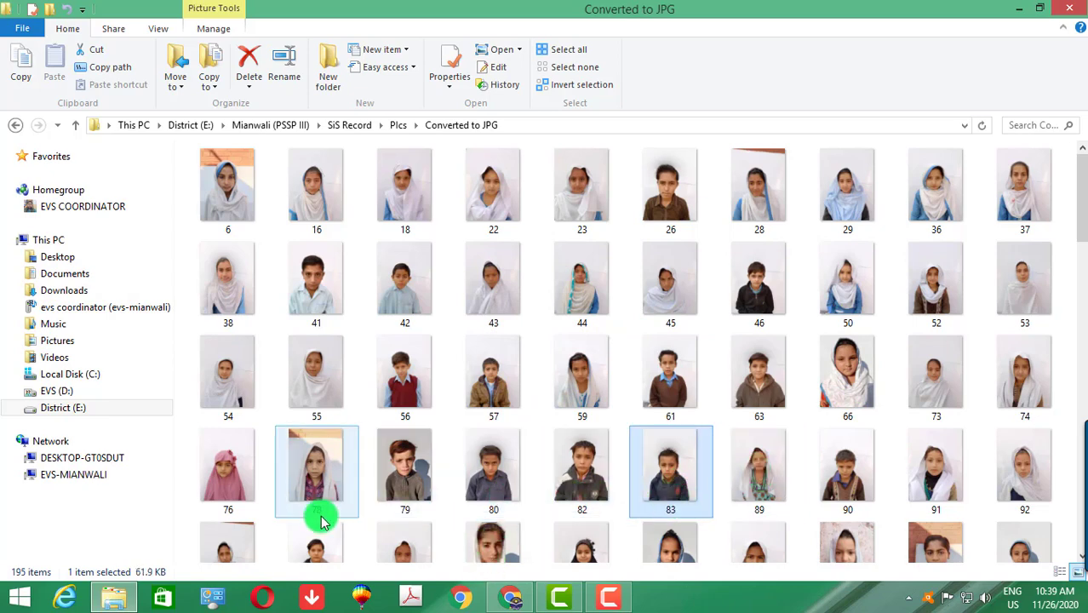
pyautogui.click(230, 496)
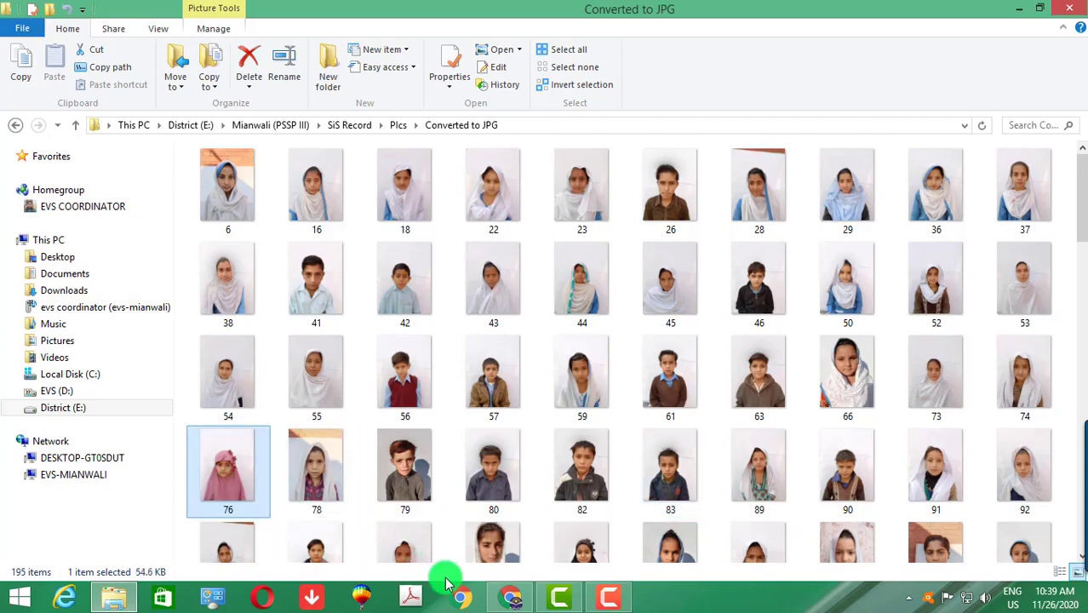
# - Switch back to the student results in Chrome and return to the first records on page 1
pyautogui.click(511, 596)
pyautogui.scroll(3, 461, 446)
pyautogui.scroll(-5, 449, 449)
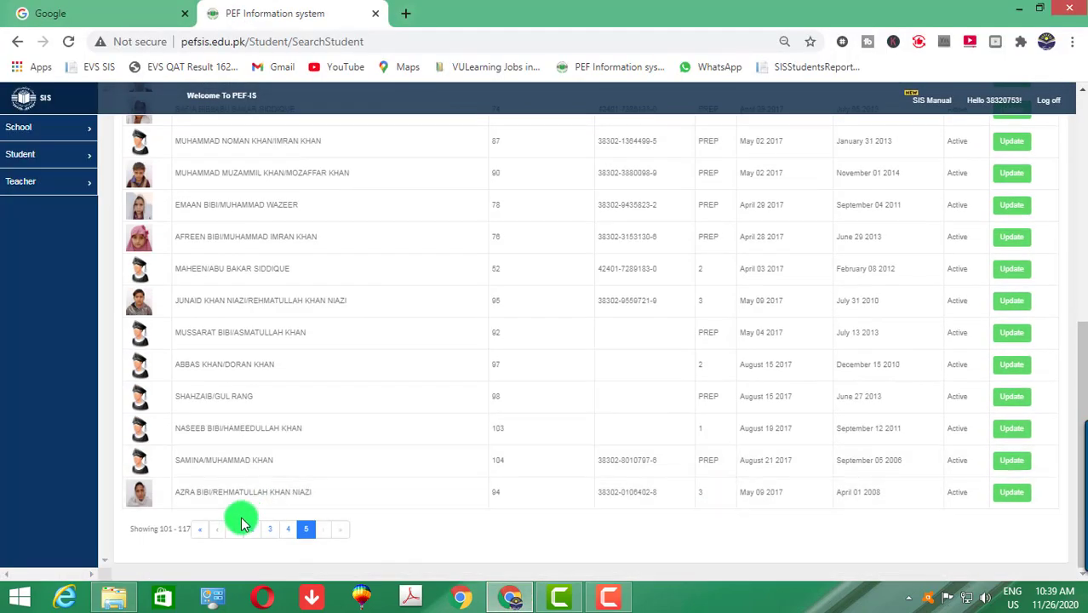
pyautogui.click(217, 529)
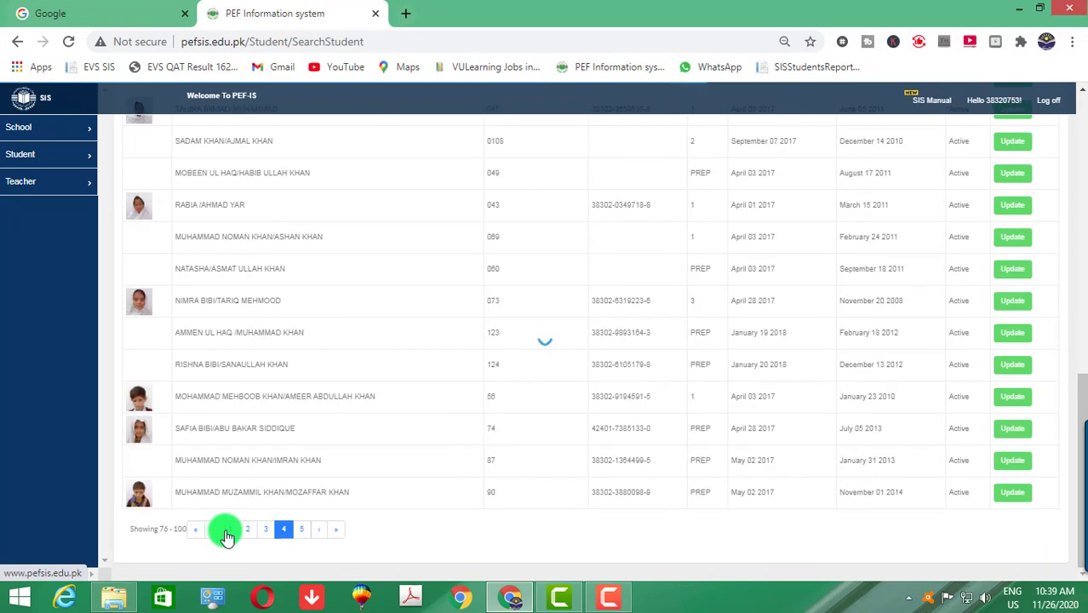
pyautogui.click(197, 530)
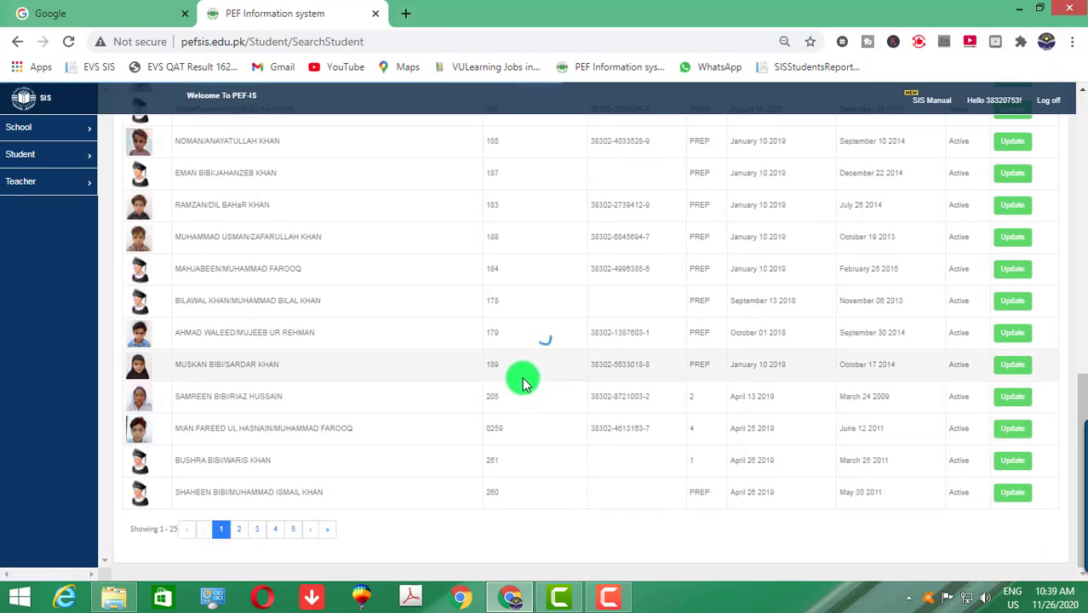
pyautogui.scroll(4, 524, 385)
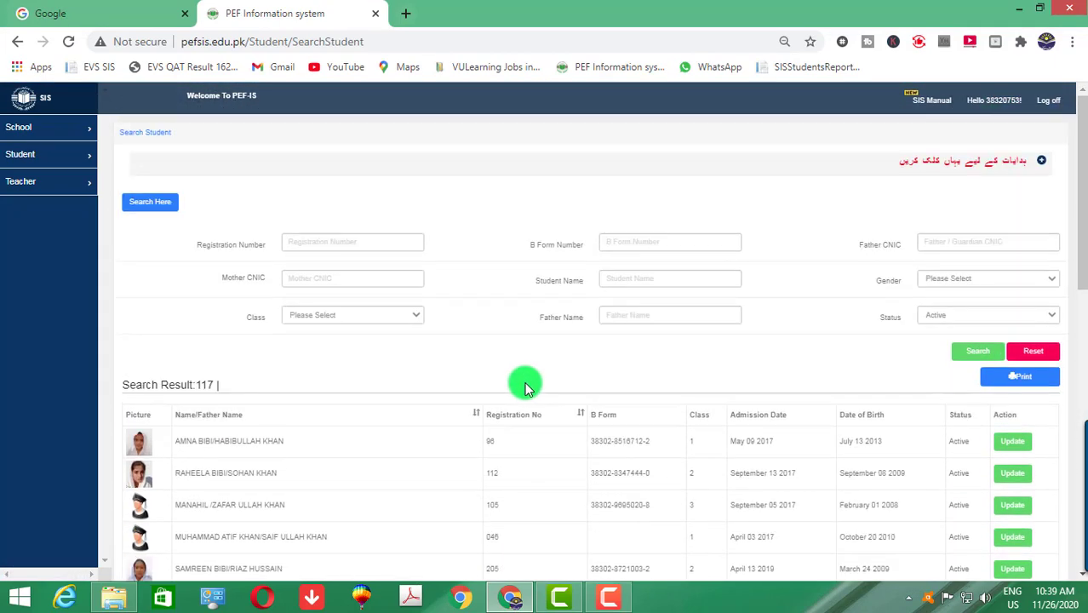
pyautogui.scroll(-1, 536, 400)
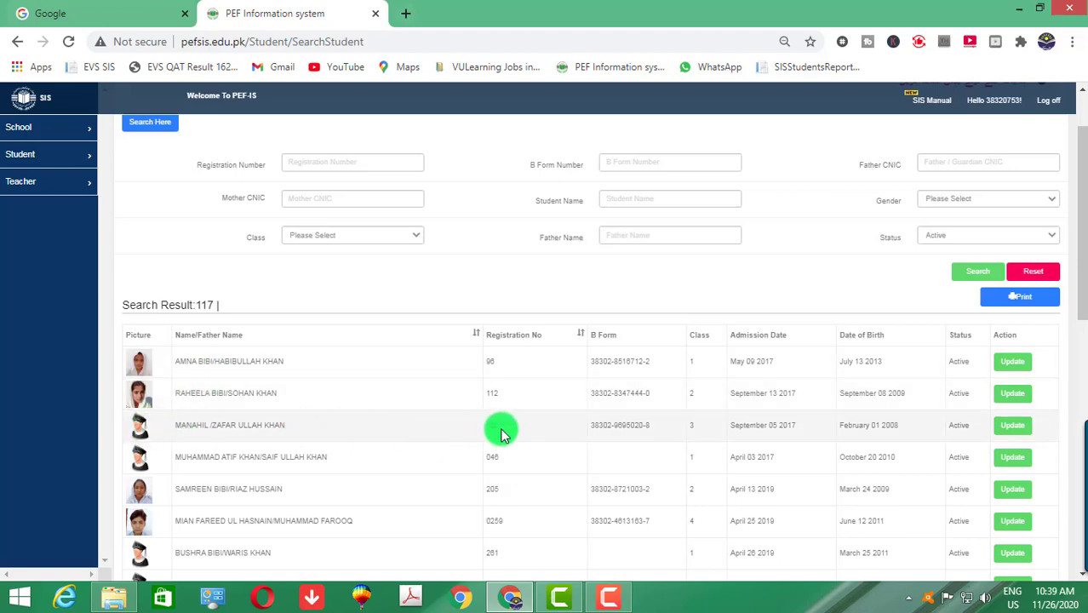
# - Switch to the Converted to JPG folder and locate photo 112 for comparison with its student record
pyautogui.click(113, 598)
pyautogui.click(521, 415)
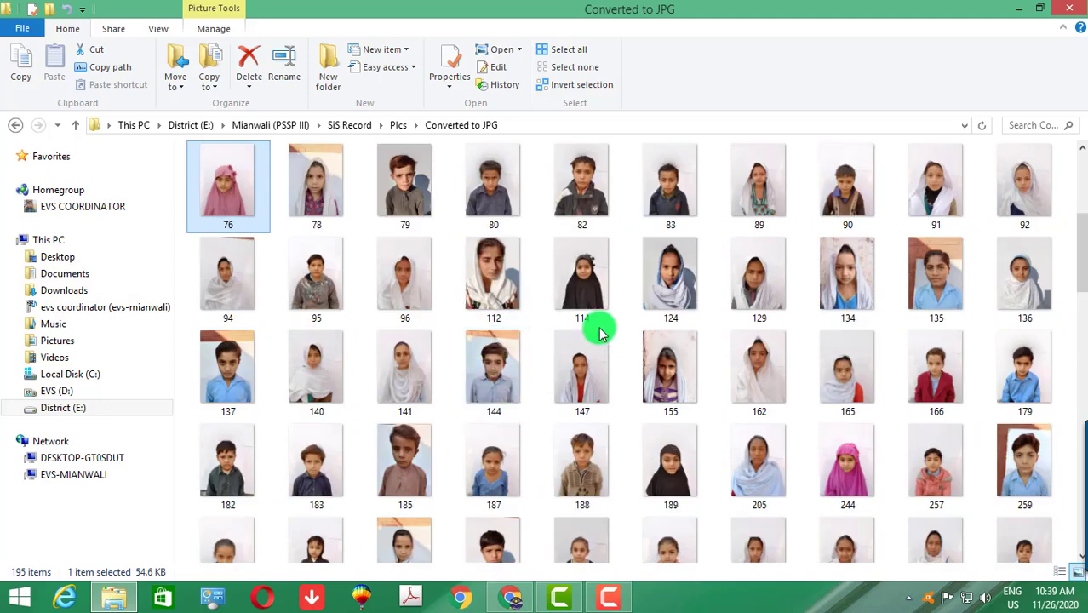
pyautogui.click(498, 317)
pyautogui.click(487, 312)
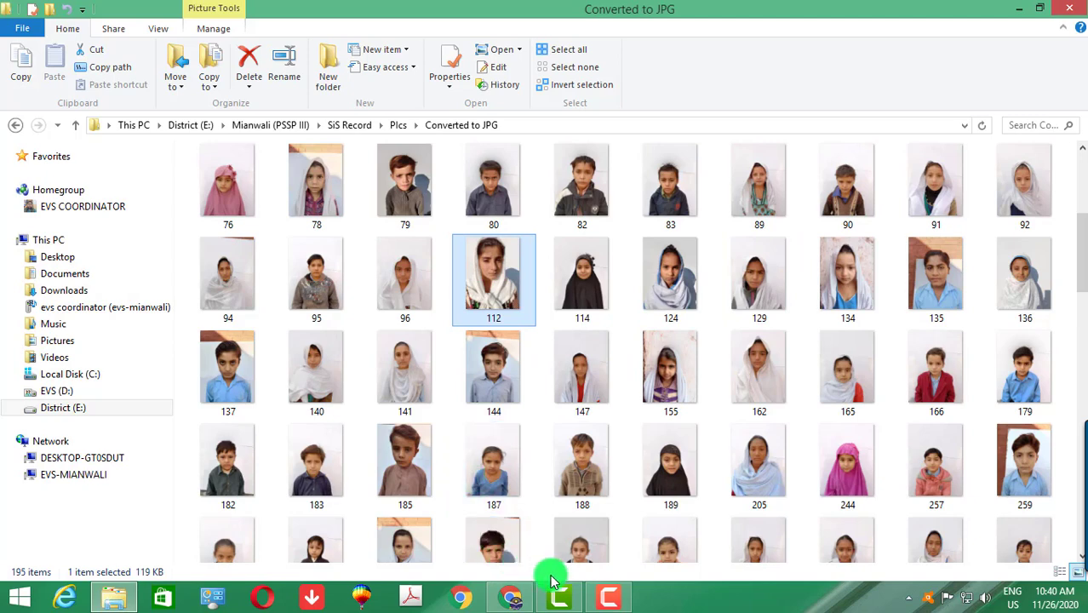
# - Switch back to Chrome and examine which records on page 1 have a picture for their registration number
pyautogui.click(516, 594)
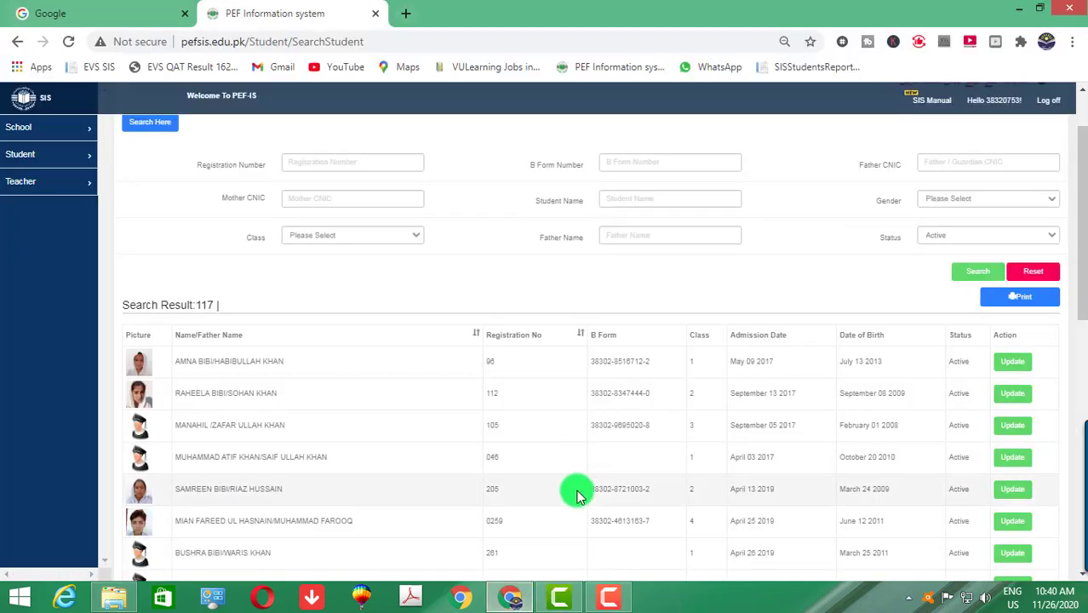
pyautogui.scroll(-1, 575, 492)
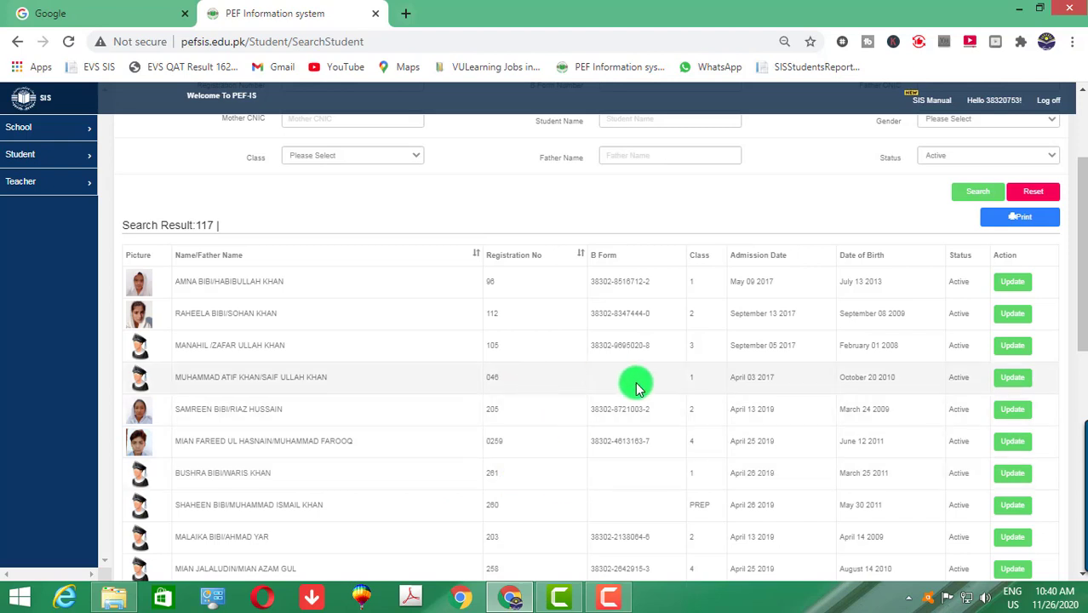
pyautogui.scroll(-1, 632, 471)
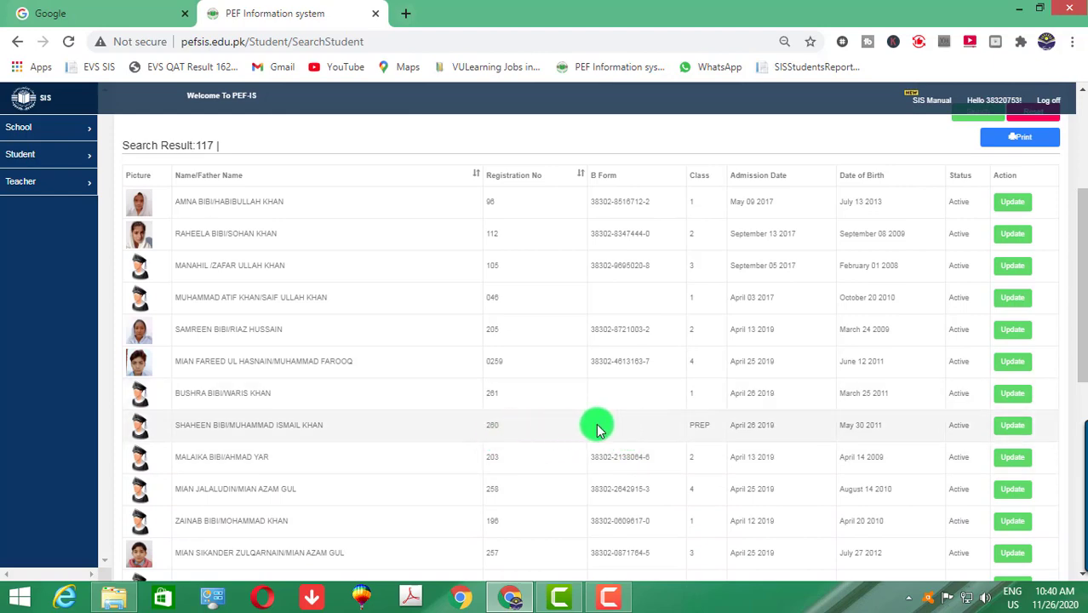
pyautogui.scroll(-4, 606, 436)
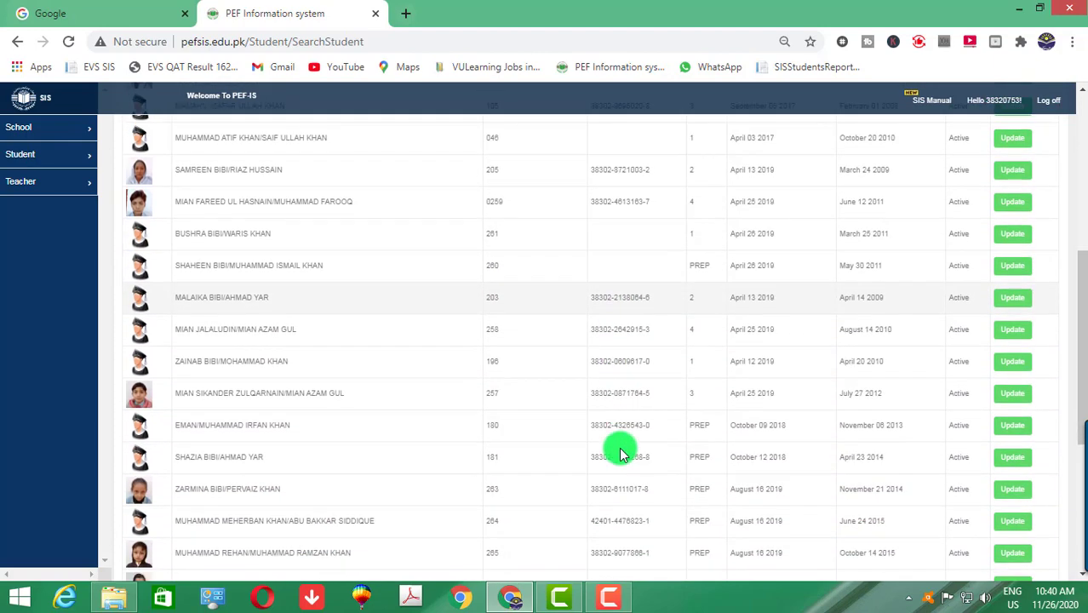
pyautogui.scroll(-2, 620, 454)
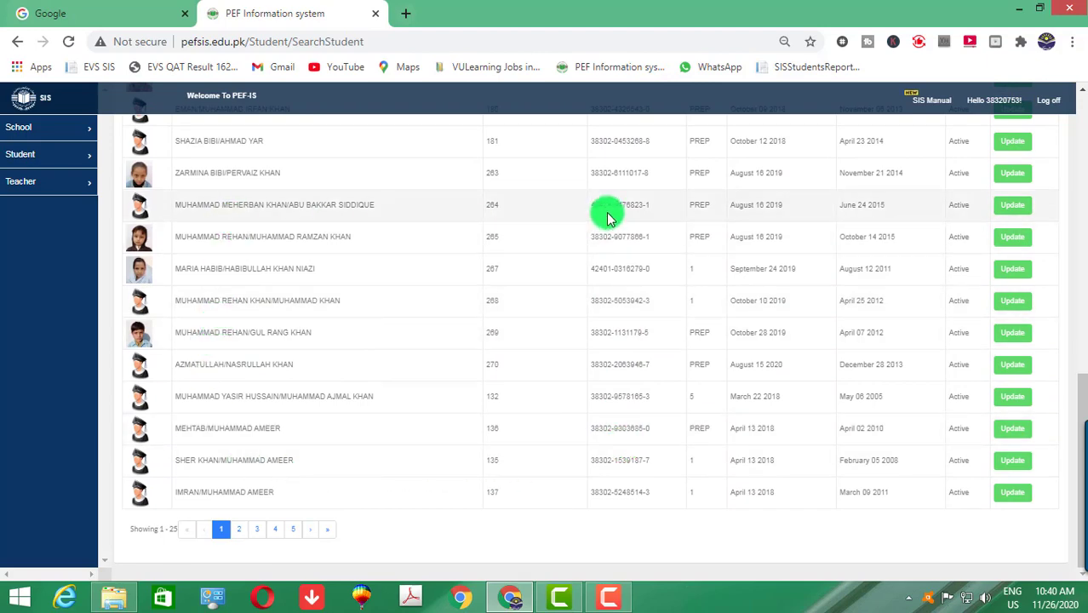
pyautogui.scroll(2, 606, 212)
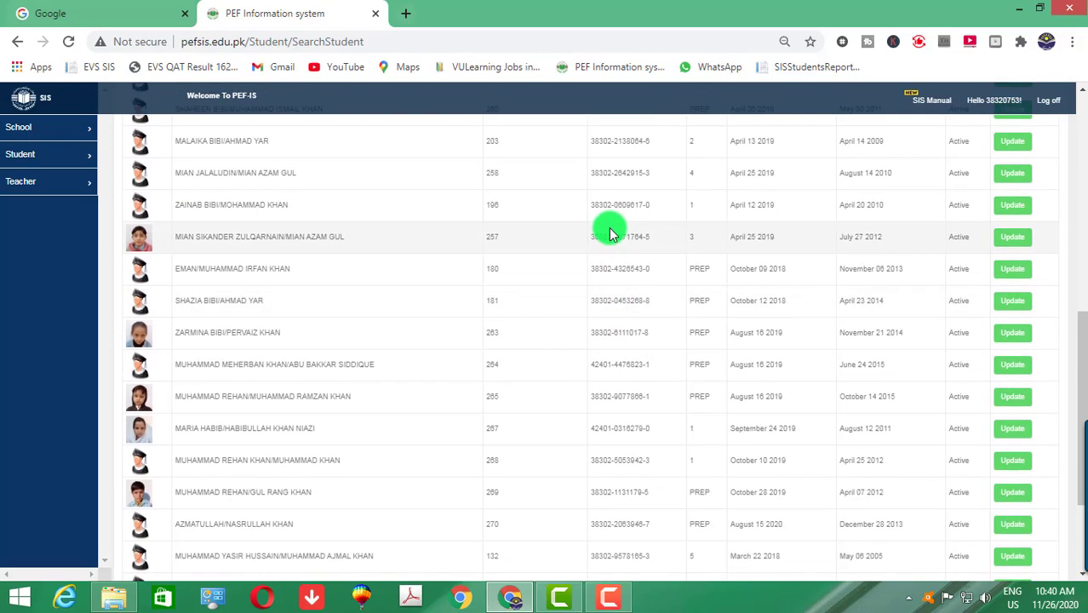
pyautogui.scroll(1, 498, 207)
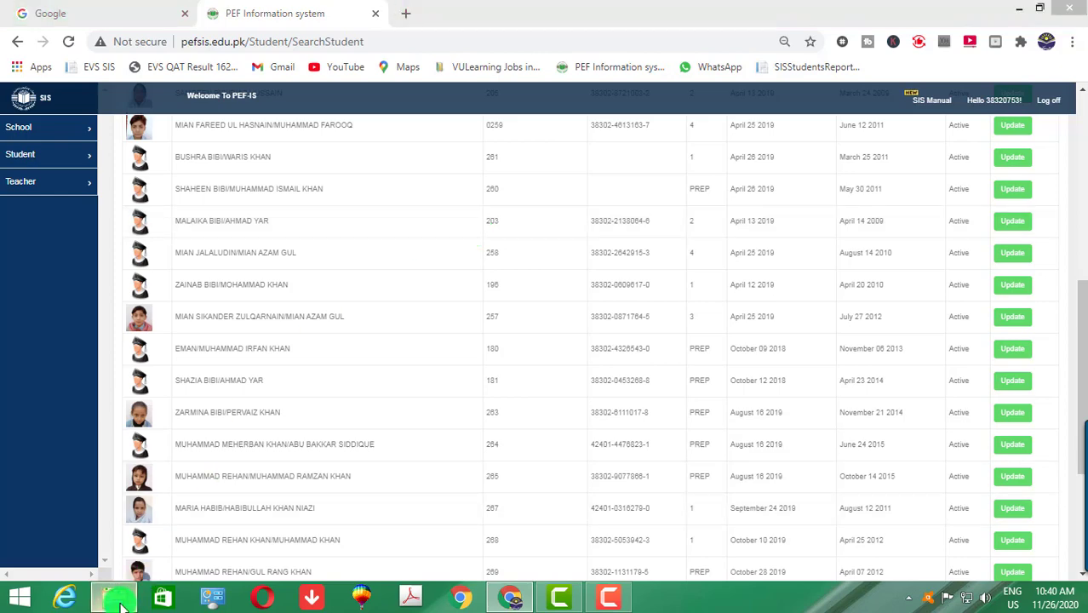
# - Compare the page 1 records with the Converted to JPG photos, selecting photo 205 and looking through the AnyConv-named copies
pyautogui.hotkey('alt', 'Tab')
pyautogui.click(493, 495)
pyautogui.scroll(-3, 493, 495)
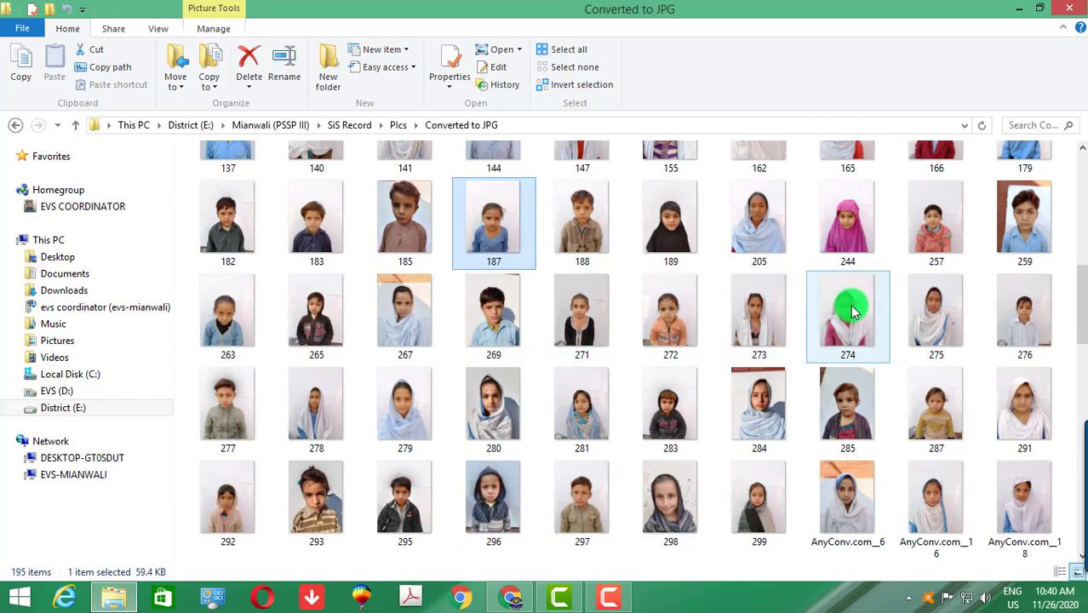
pyautogui.click(744, 252)
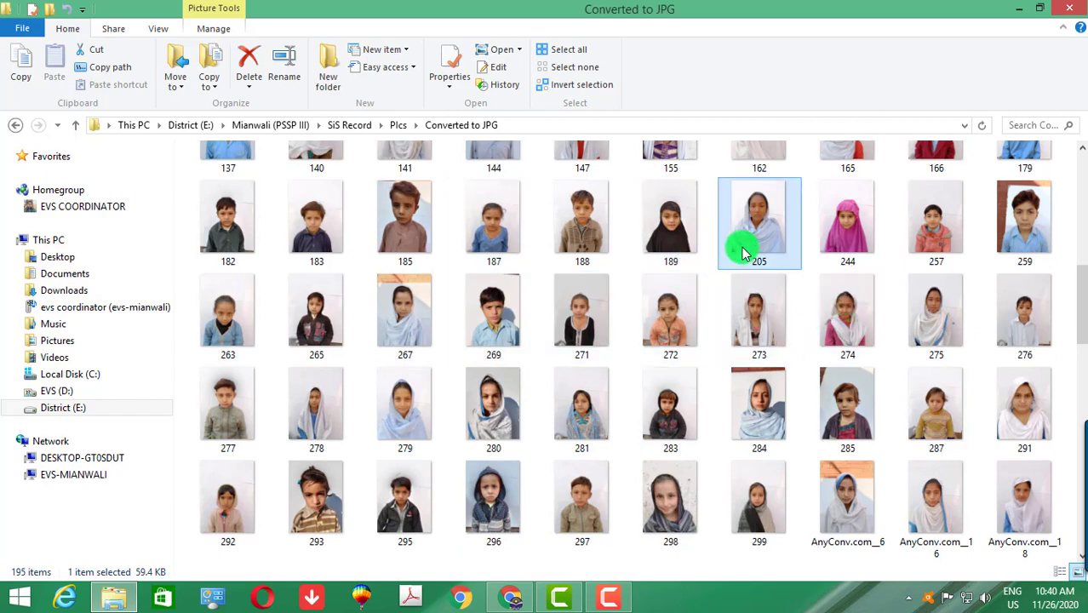
pyautogui.click(522, 597)
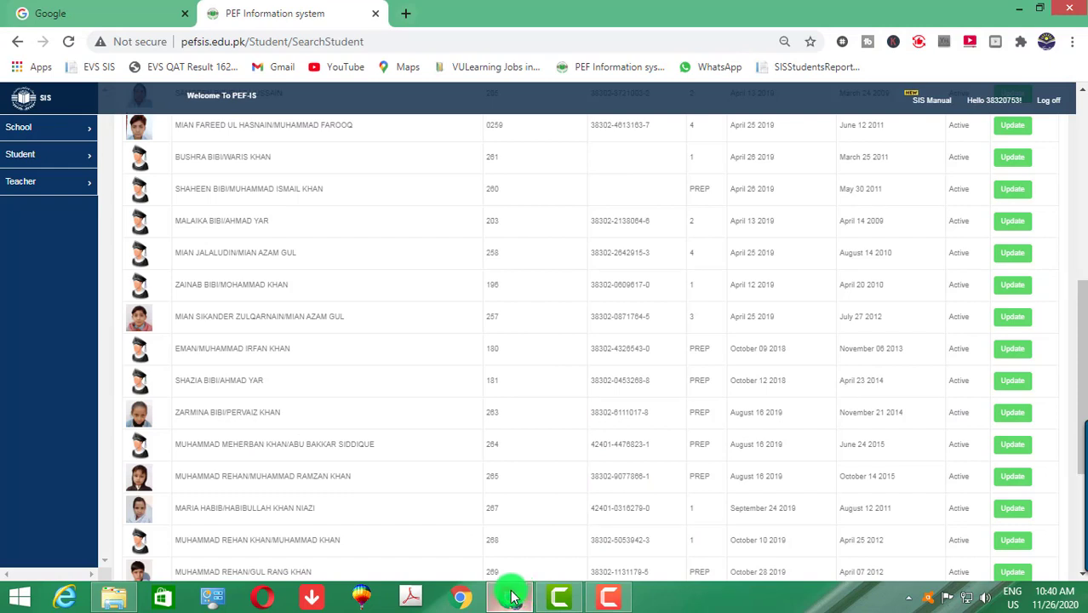
pyautogui.click(134, 591)
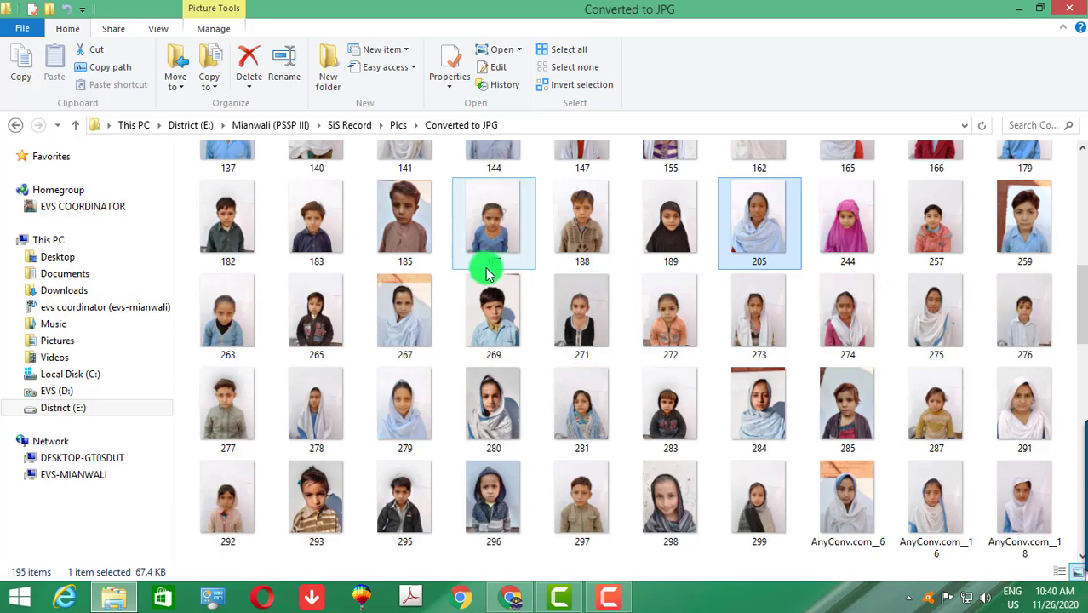
pyautogui.click(619, 491)
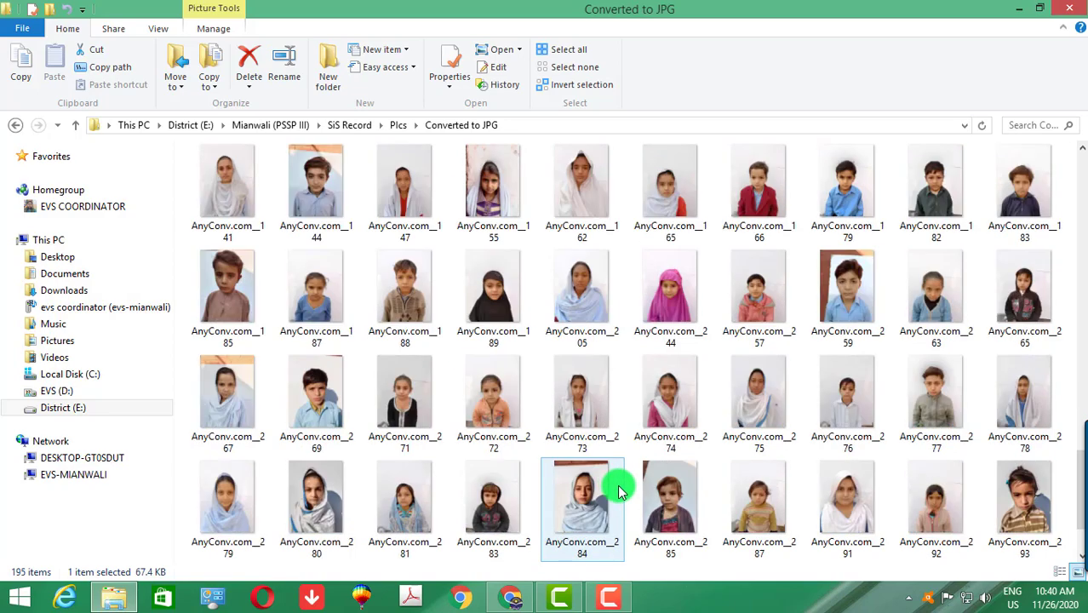
# - Return to Chrome, open page 5 of the student results and examine the pictures down its whole list
pyautogui.click(528, 596)
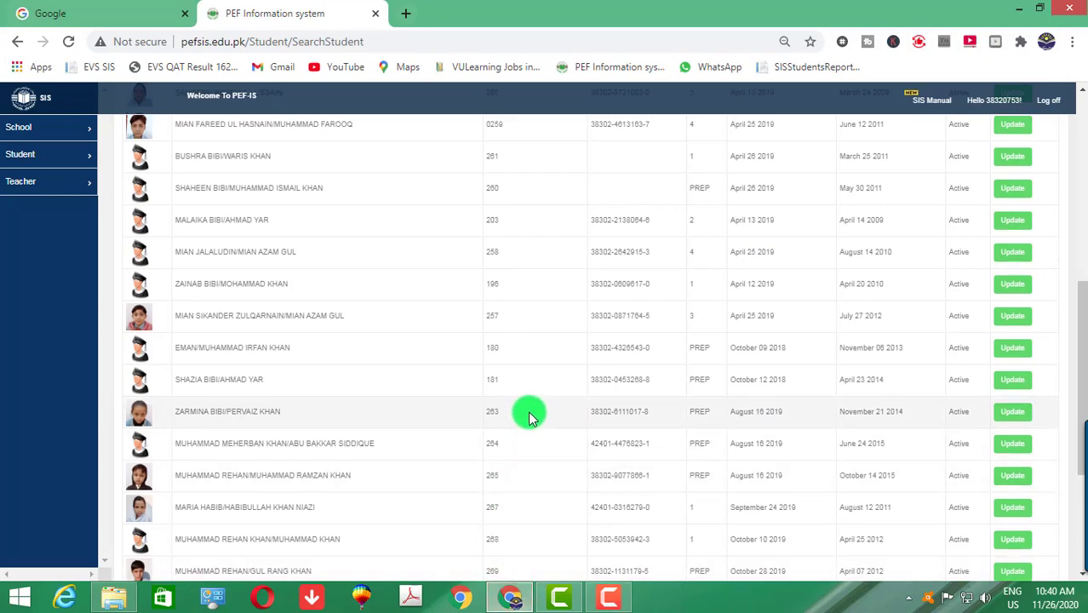
pyautogui.scroll(-4, 528, 417)
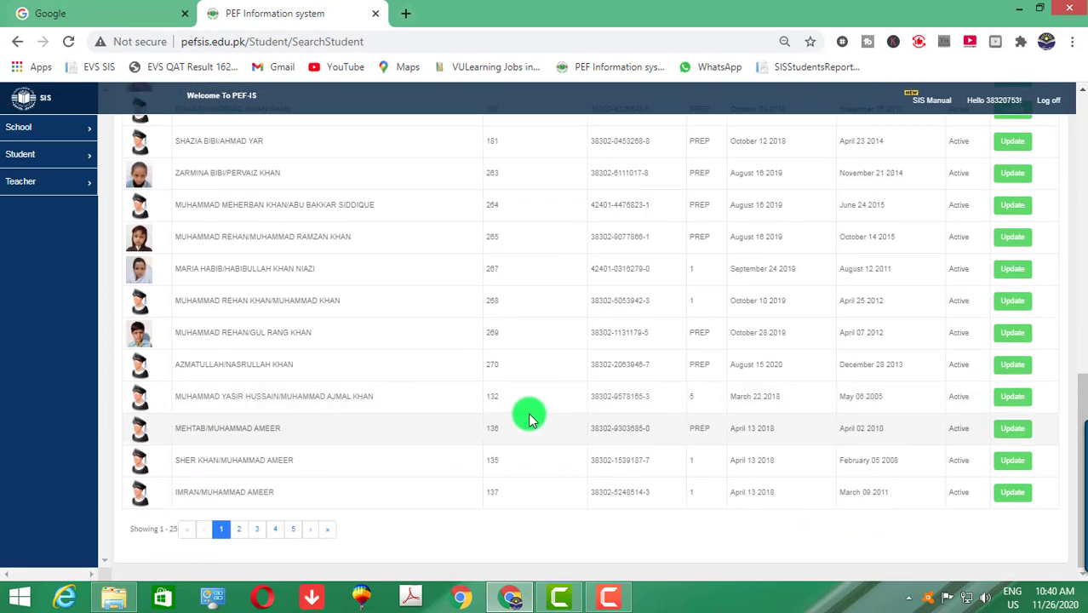
pyautogui.click(290, 531)
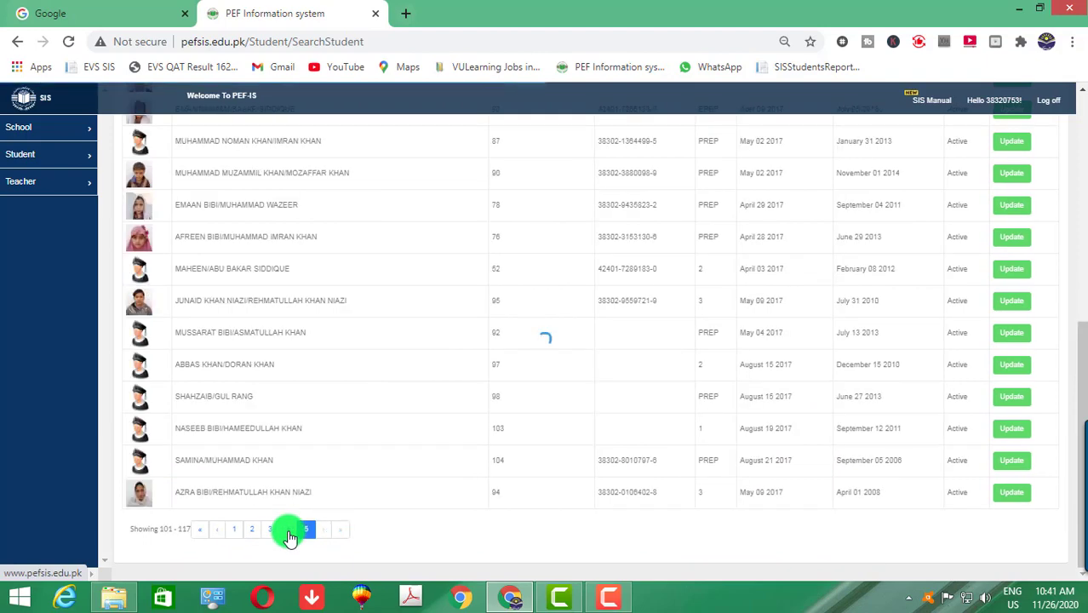
pyautogui.scroll(5, 562, 447)
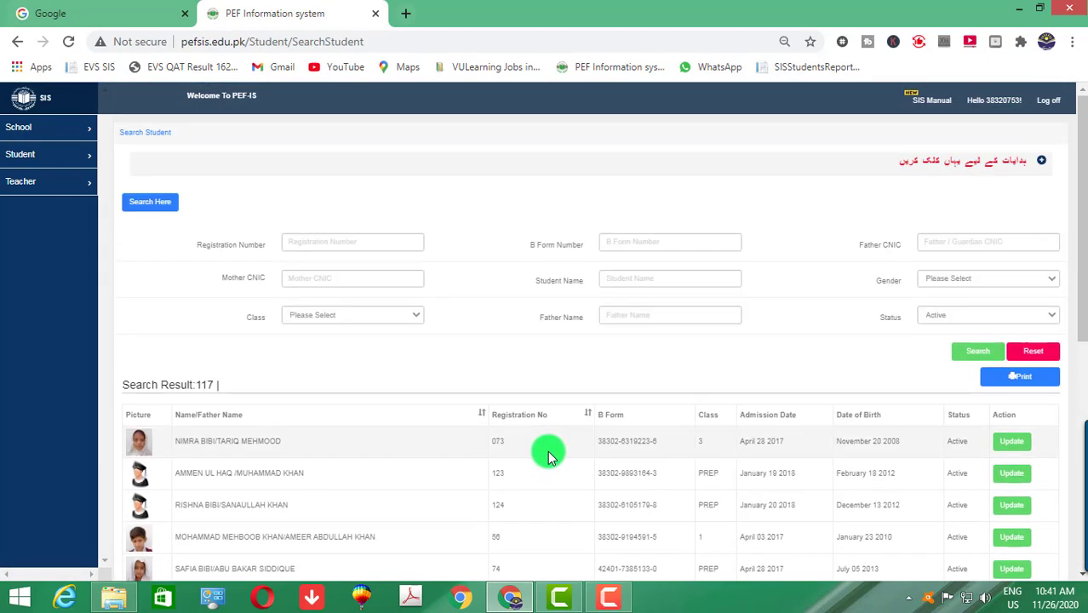
pyautogui.scroll(-3, 549, 456)
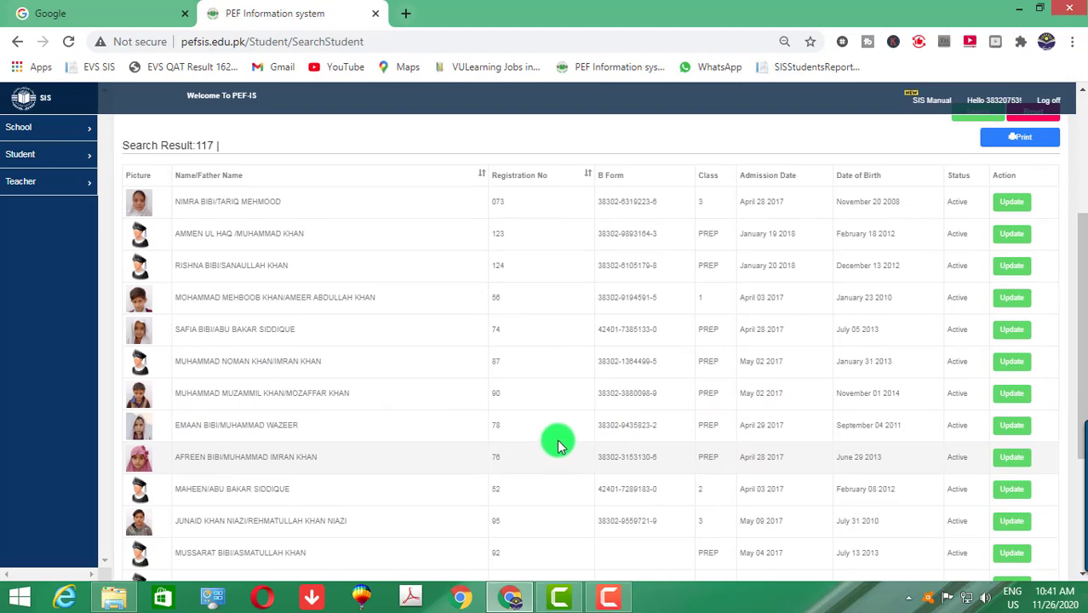
pyautogui.scroll(-1, 558, 443)
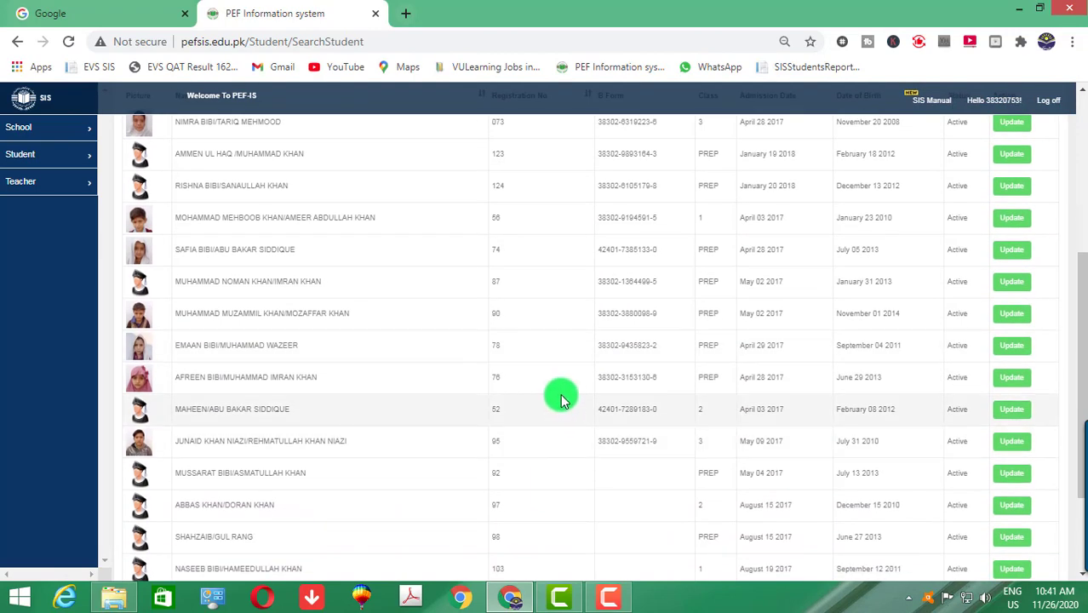
pyautogui.scroll(-2, 562, 399)
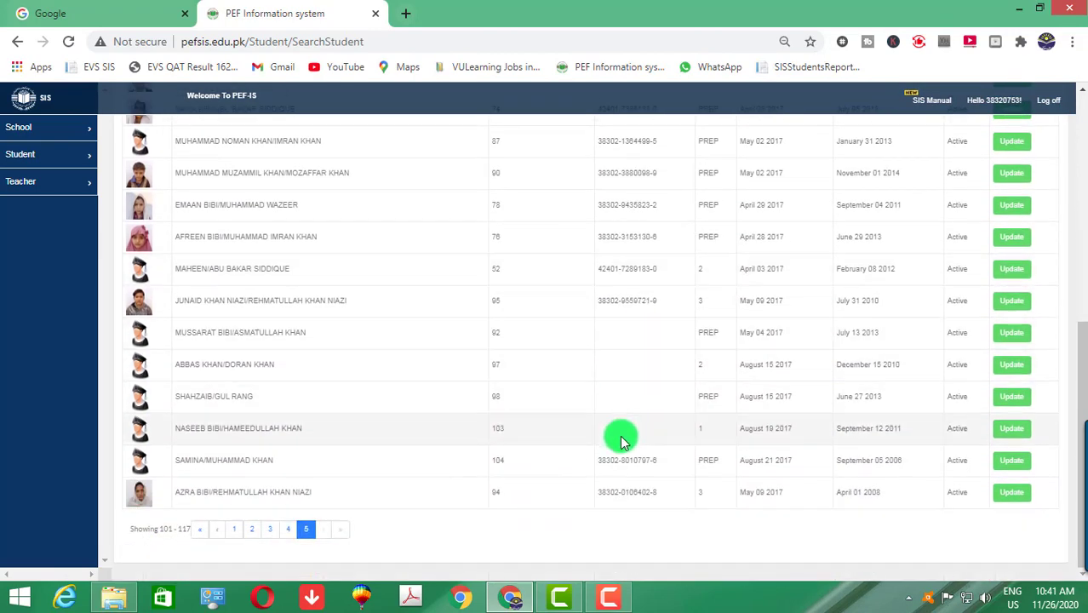
pyautogui.scroll(6, 623, 434)
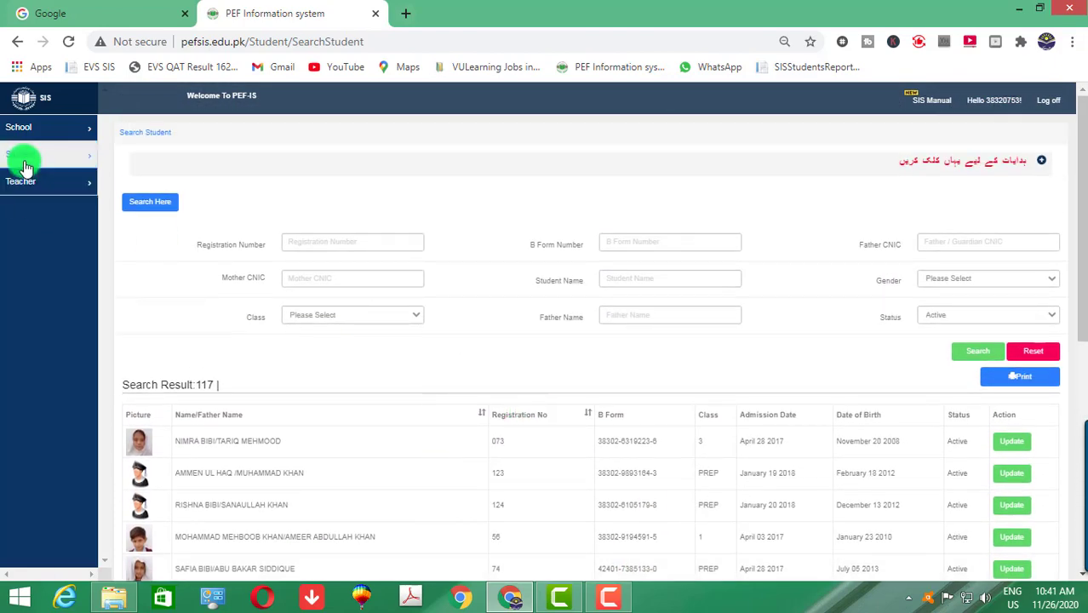
# - Generate the printable report of all listed students and examine the pictures on its first records up to record 13
pyautogui.click(1014, 380)
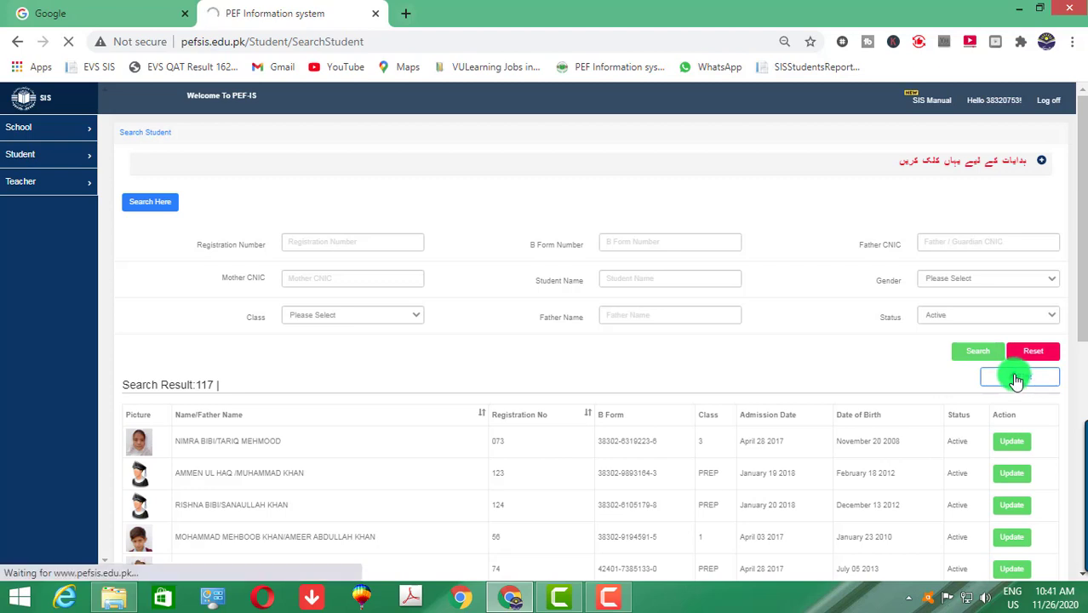
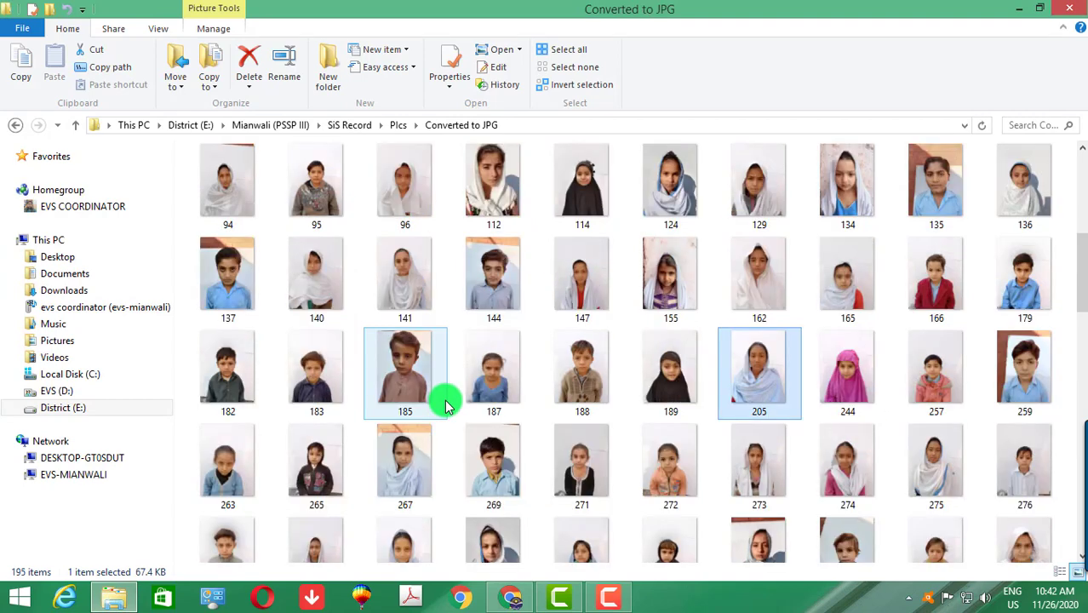
pyautogui.click(510, 596)
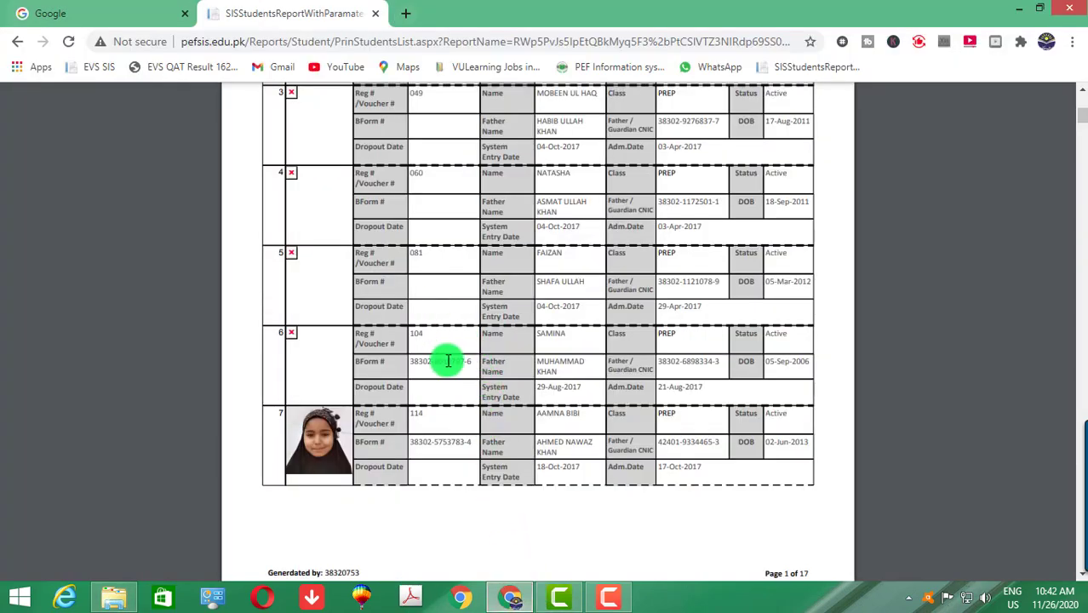
pyautogui.scroll(-5, 447, 356)
pyautogui.scroll(-4, 457, 335)
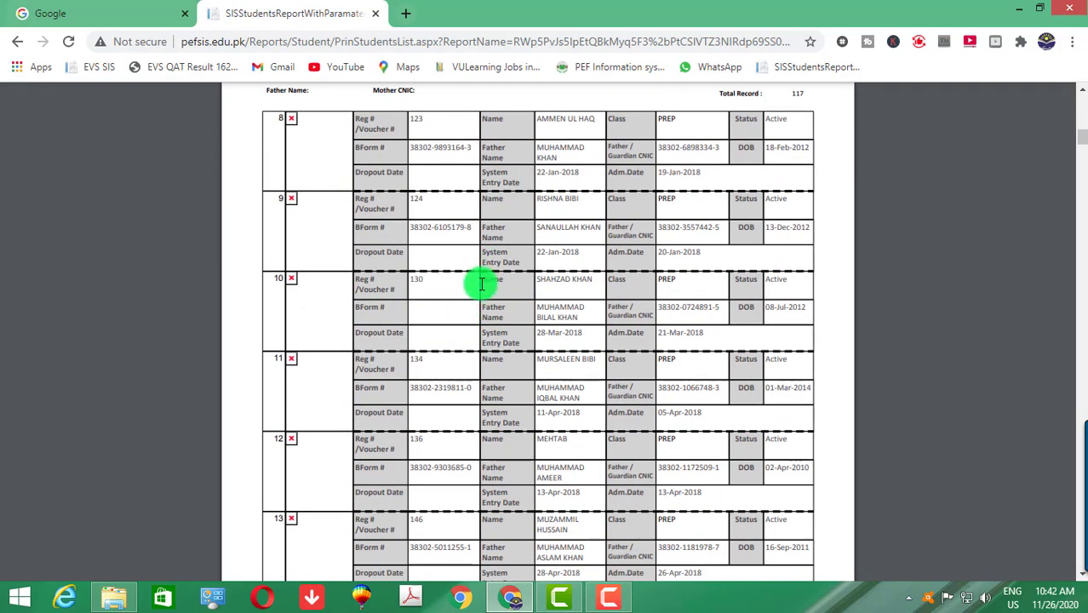
# - Switch to the Converted to JPG folder, select photo 124 to match report record 9, and return to the report in Chrome
pyautogui.click(113, 597)
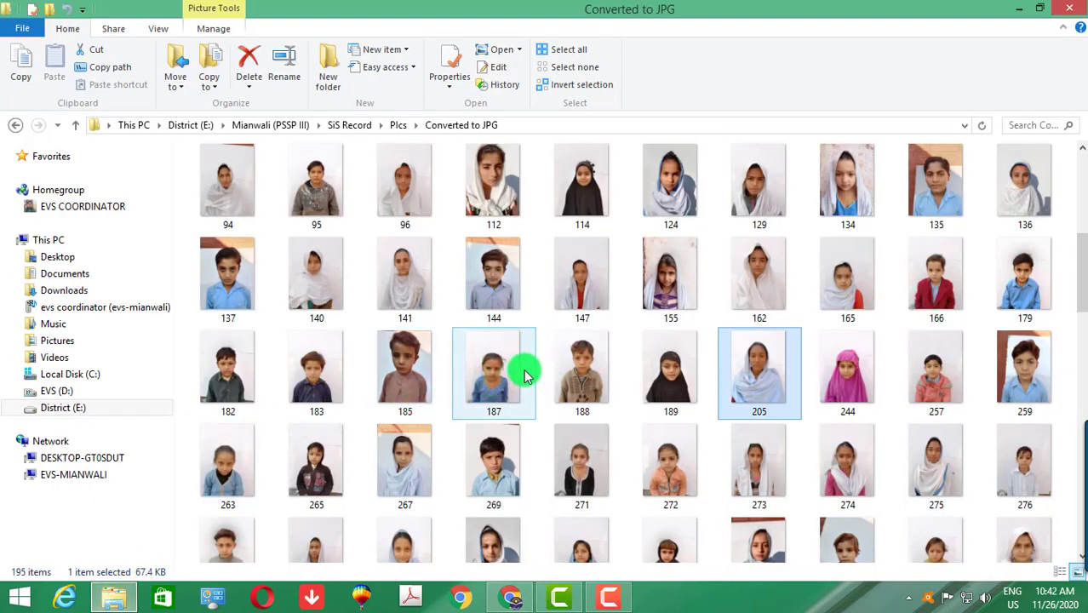
pyautogui.click(669, 199)
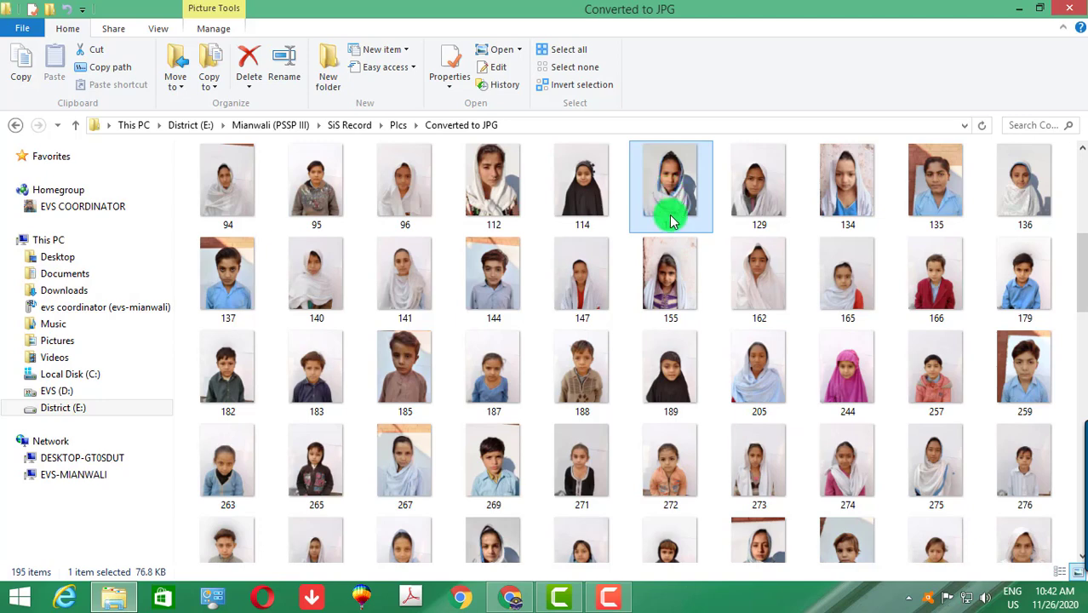
pyautogui.click(510, 598)
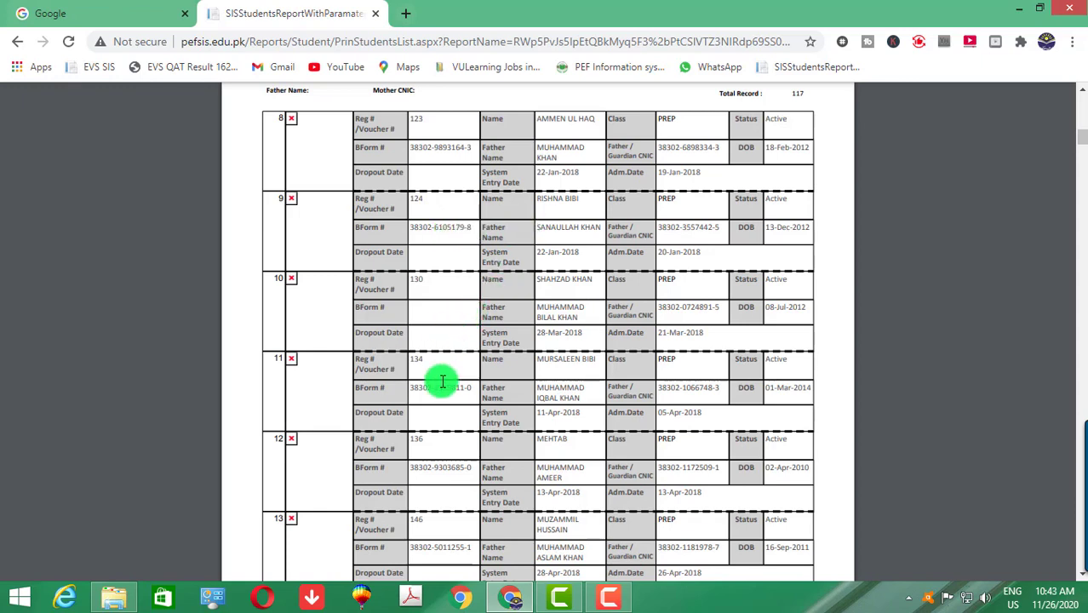
# - Compare records 10 to 13 on report page 2 with the folder's photos, checking those that lack a picture
pyautogui.click(119, 599)
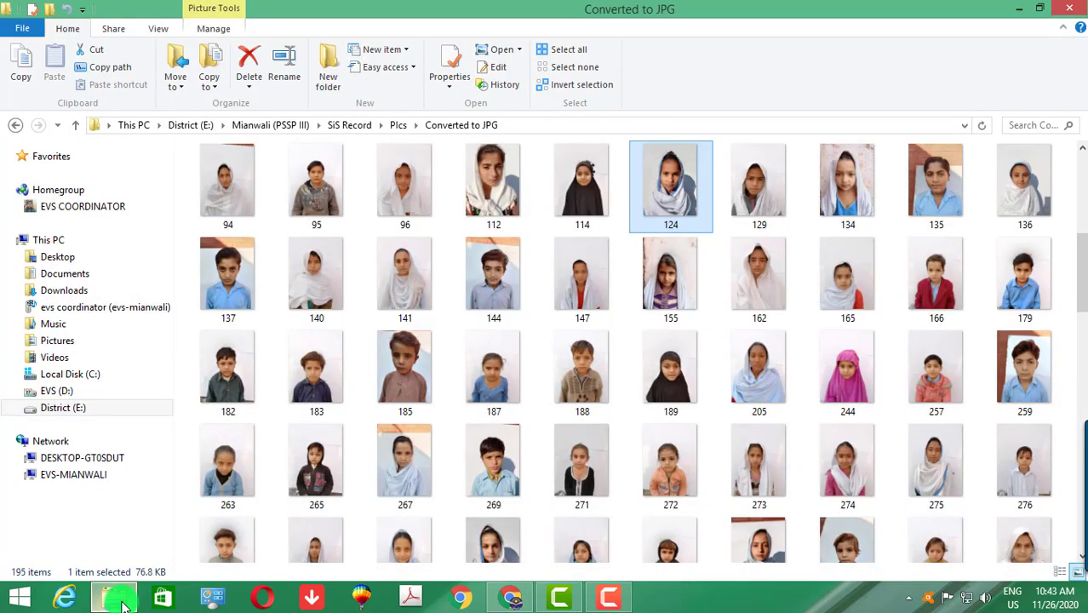
pyautogui.click(121, 603)
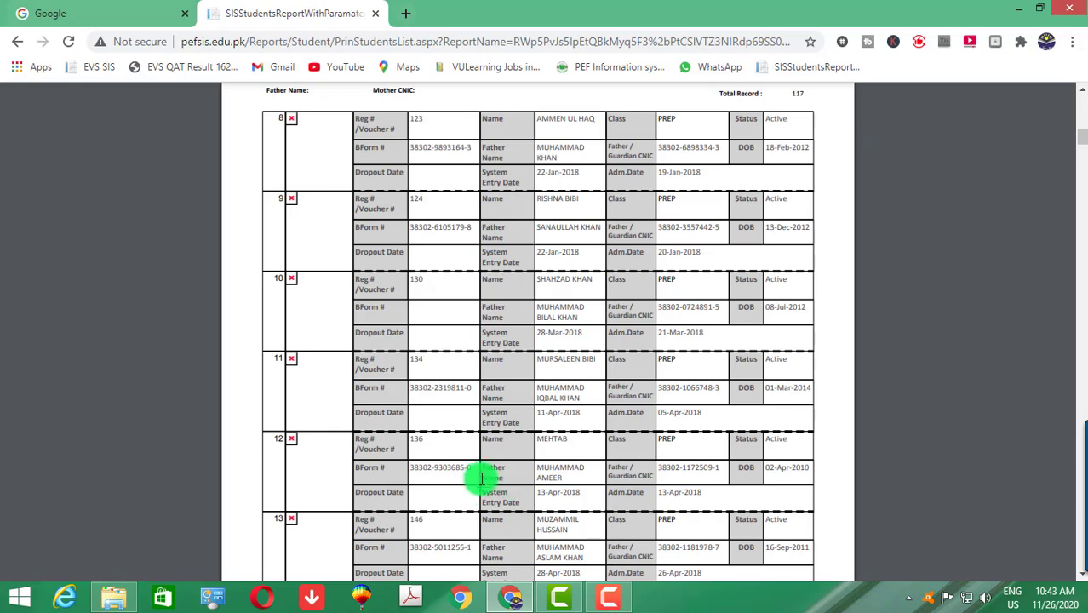
pyautogui.scroll(-1, 464, 484)
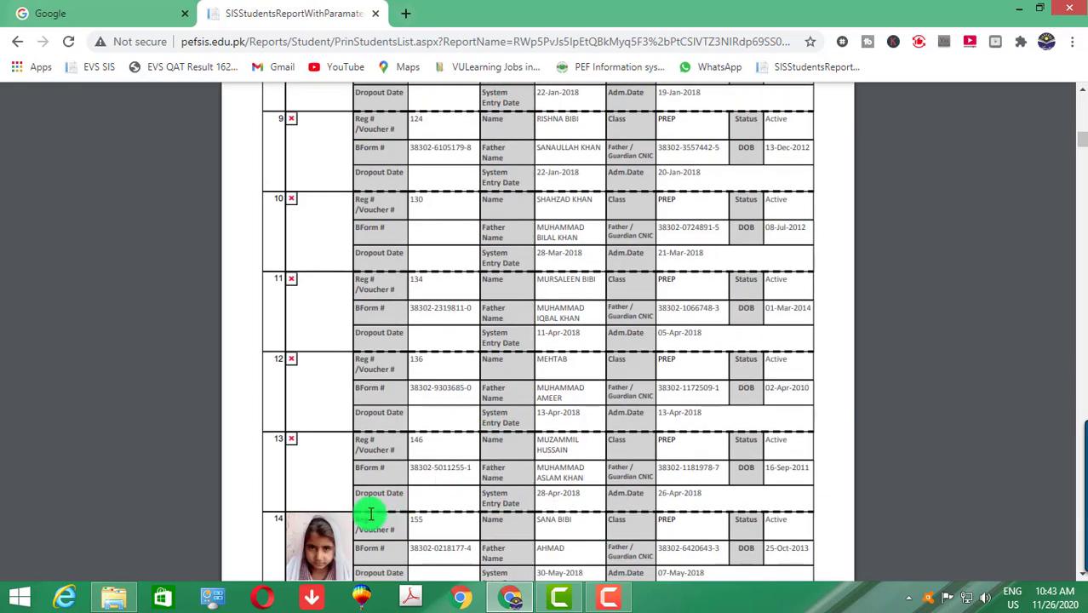
pyautogui.click(132, 603)
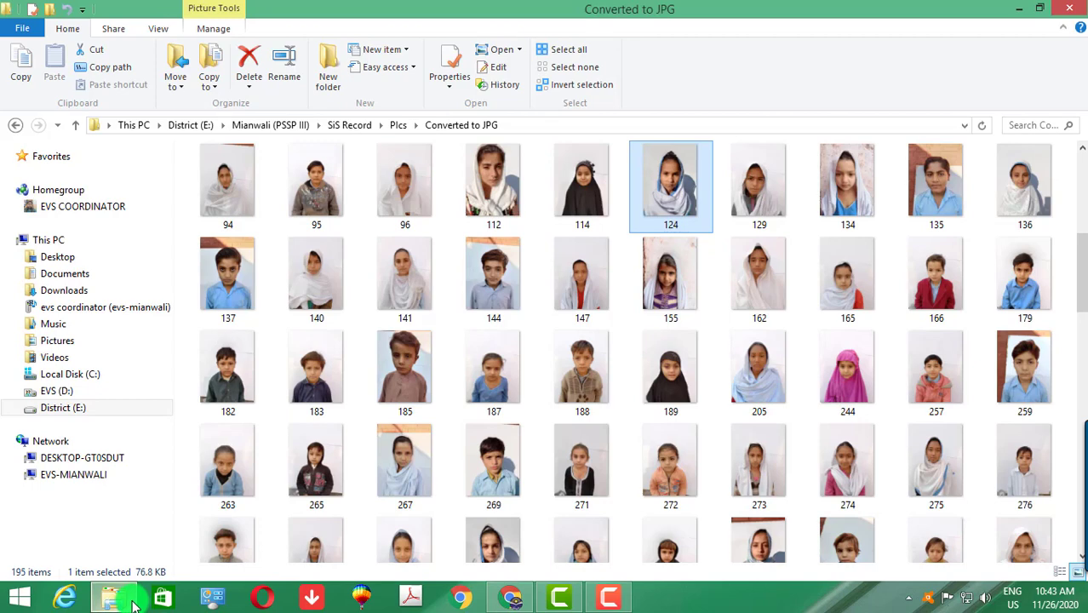
pyautogui.click(132, 603)
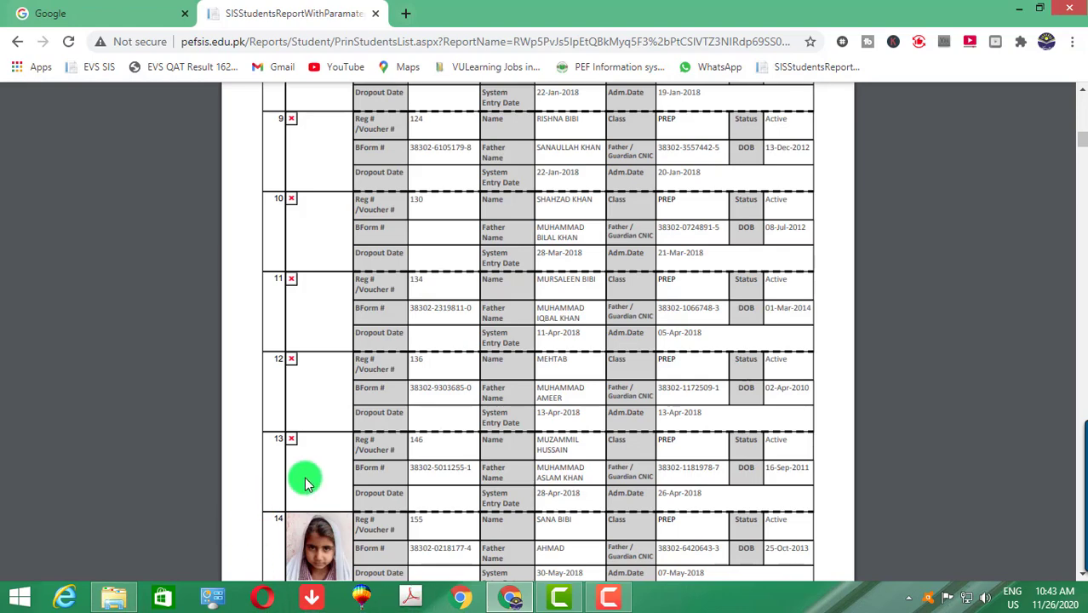
# - Examine report page 3 and look in the Converted to JPG folder for photos matching its records without a picture
pyautogui.scroll(-5, 439, 512)
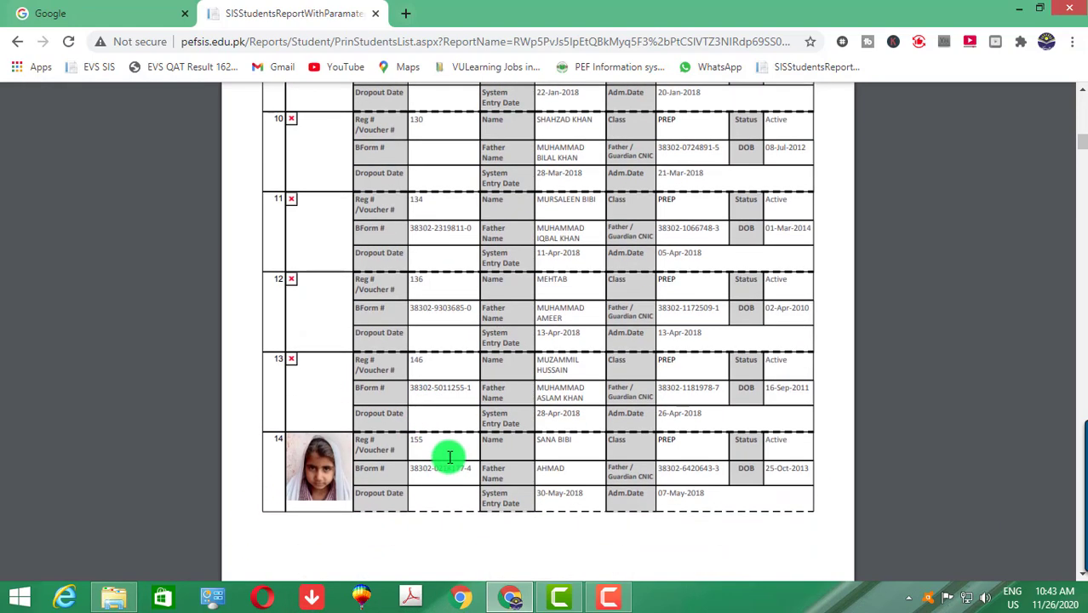
pyautogui.scroll(-5, 464, 435)
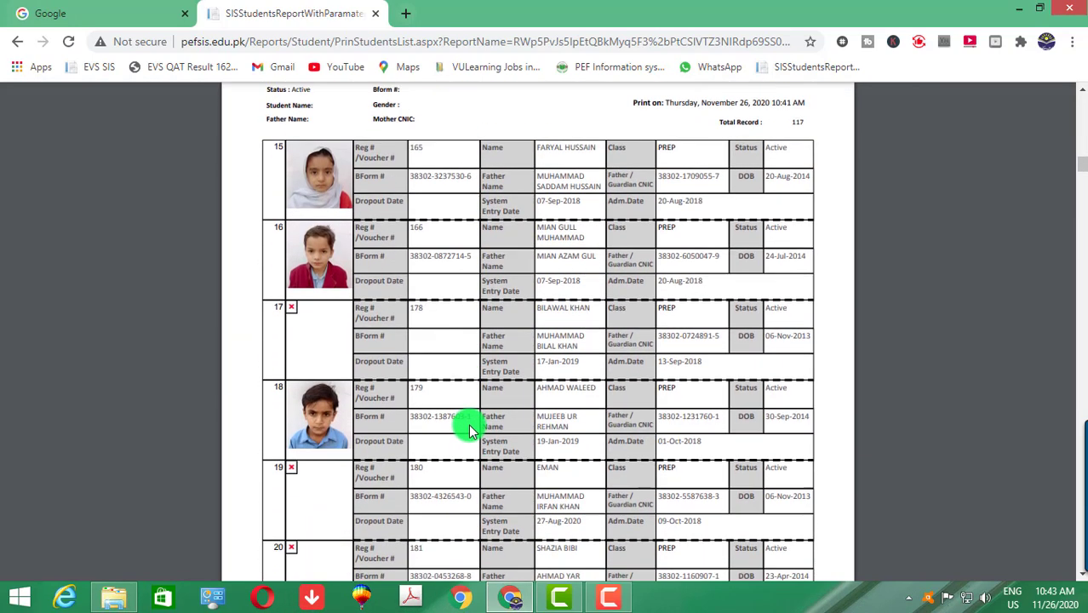
pyautogui.scroll(-1, 516, 383)
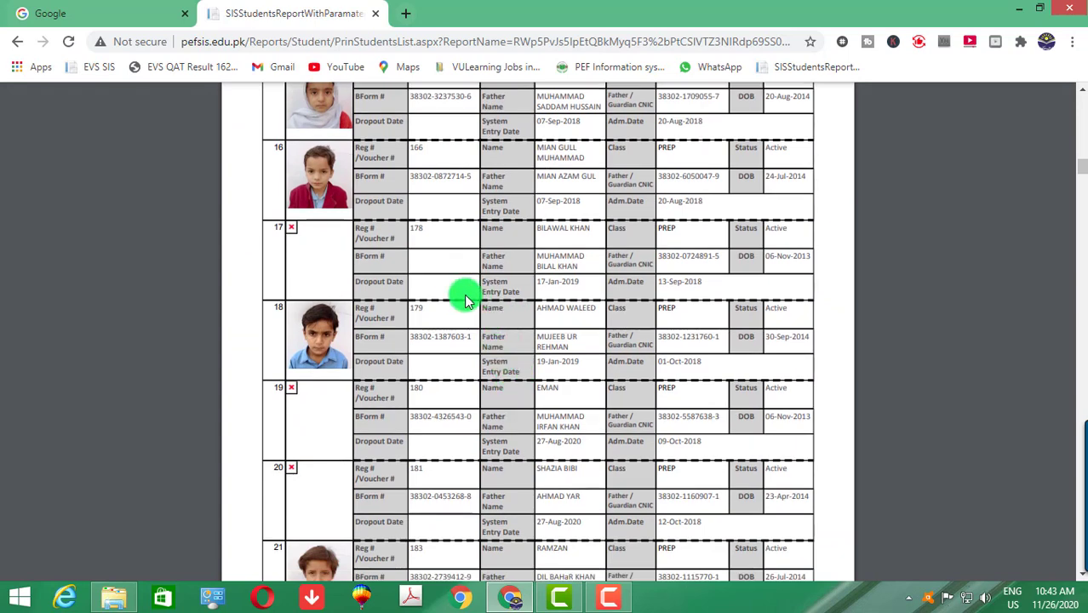
pyautogui.scroll(-1, 451, 383)
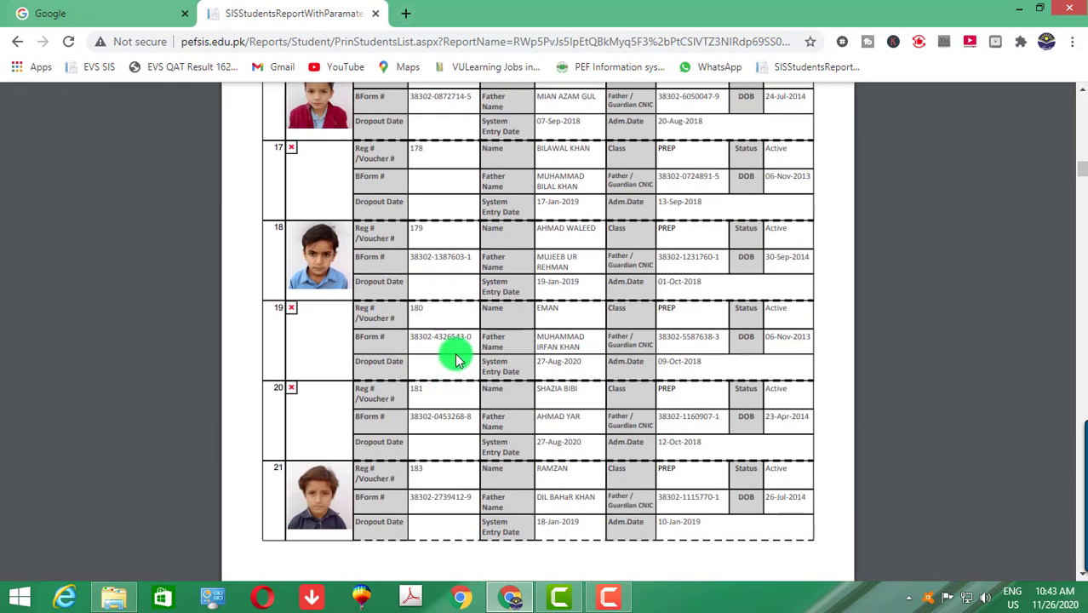
pyautogui.click(113, 598)
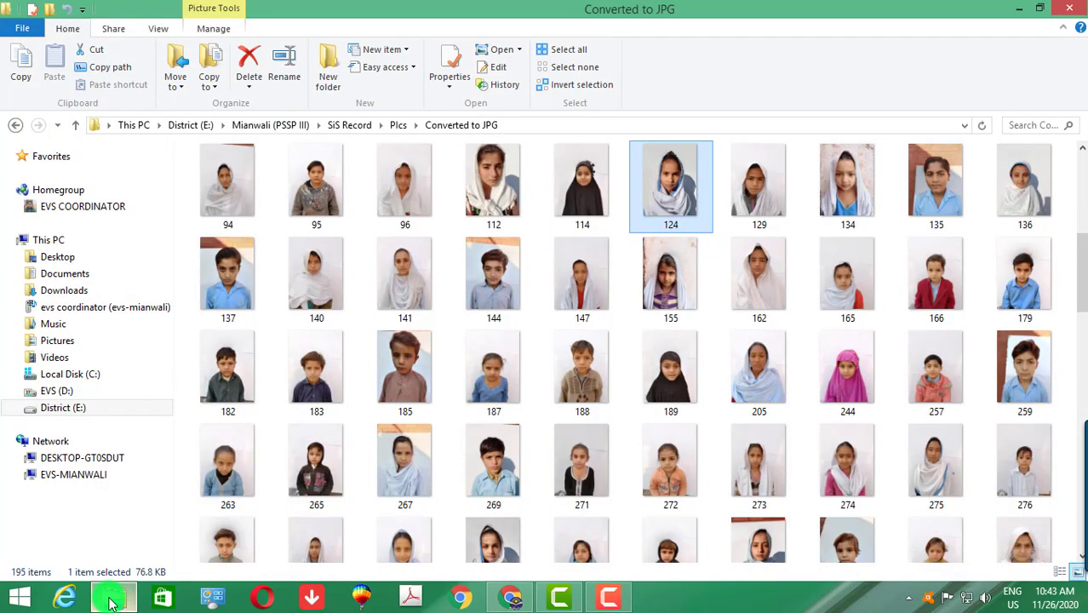
pyautogui.click(113, 600)
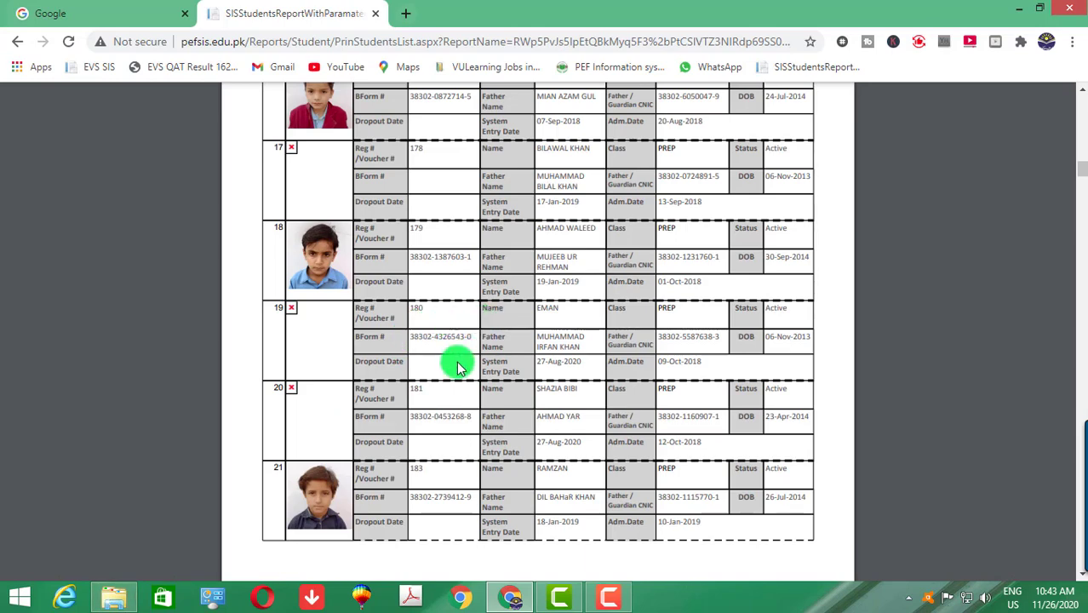
pyautogui.scroll(-1, 458, 366)
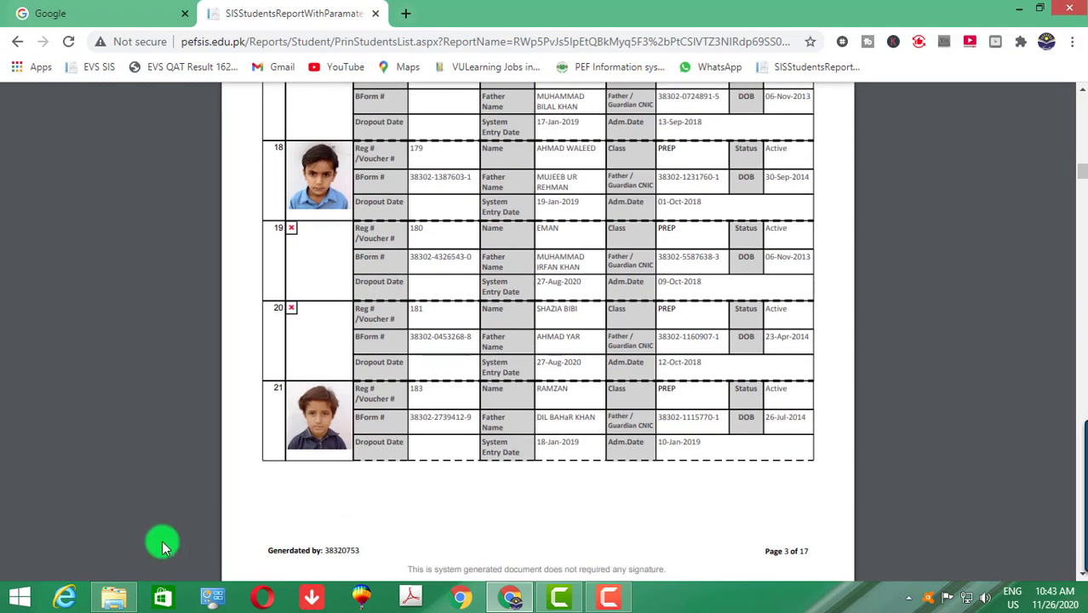
pyautogui.click(113, 599)
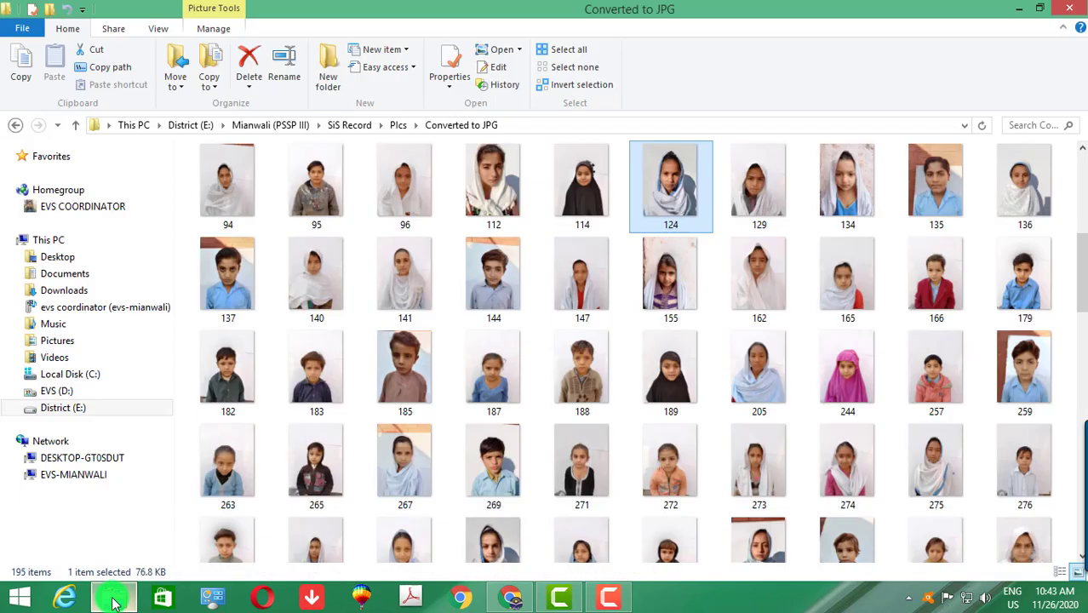
pyautogui.click(113, 600)
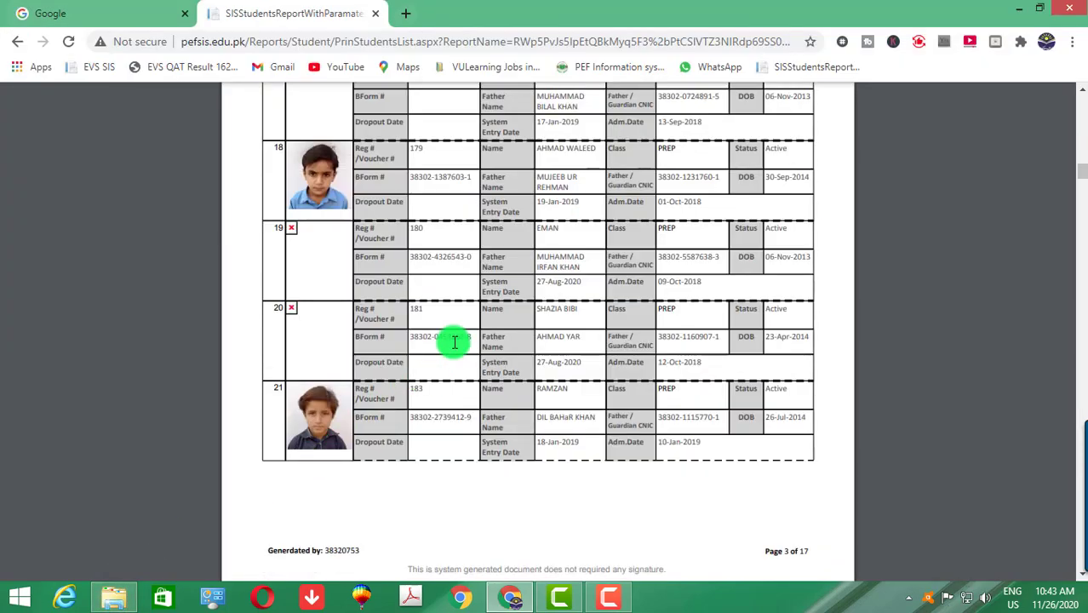
# - Examine report page 4 and check the Converted to JPG folder for photos of registration numbers lacking a picture
pyautogui.scroll(-1, 453, 340)
pyautogui.scroll(-7, 454, 341)
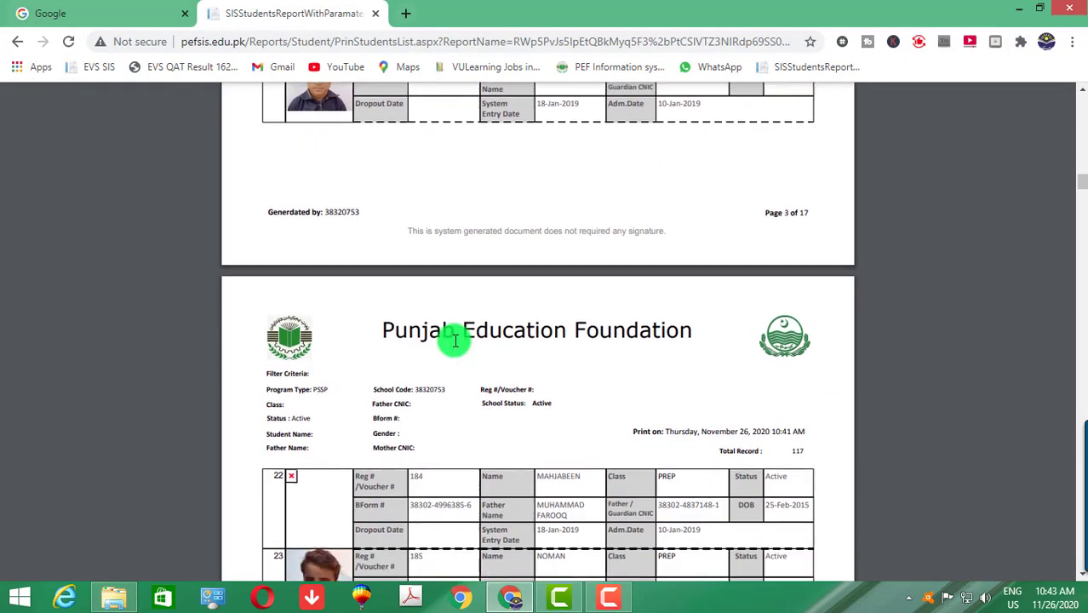
pyautogui.scroll(-1, 462, 334)
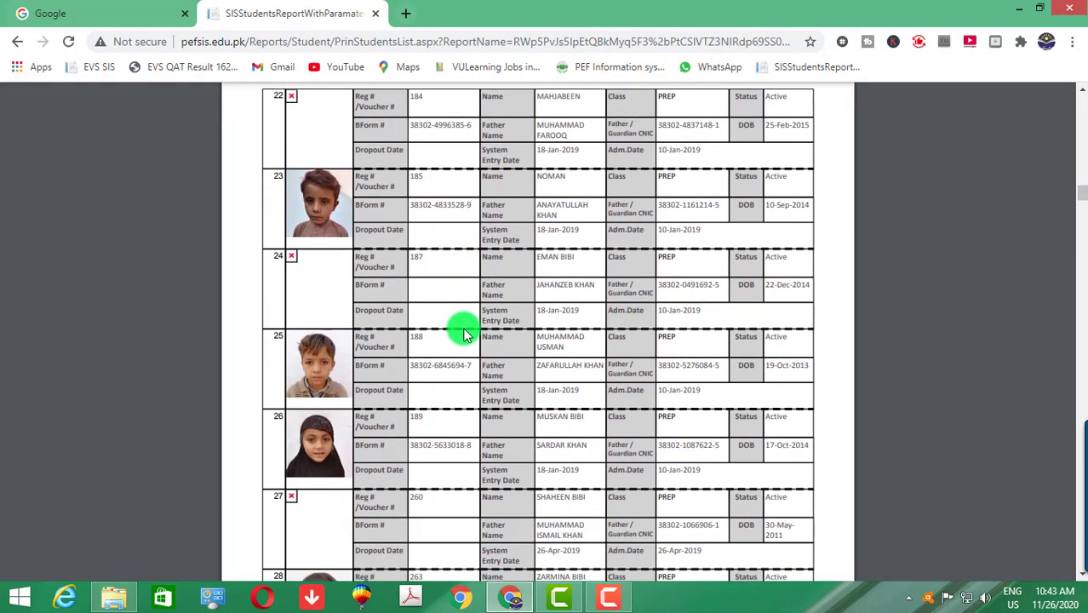
pyautogui.click(104, 601)
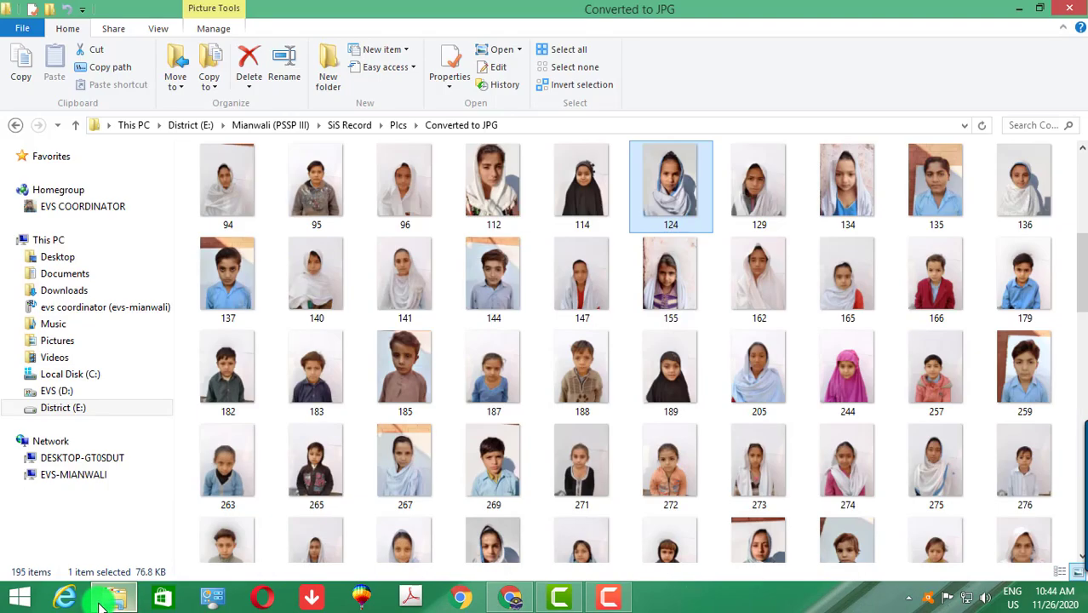
pyautogui.click(102, 602)
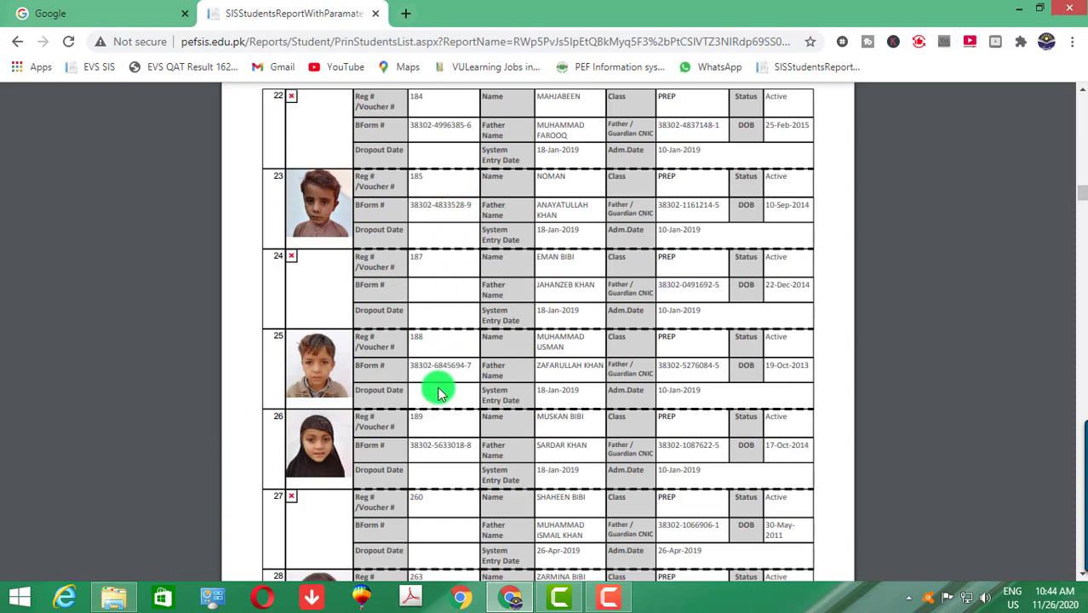
# - Go through report page 5 and compare its missing pictures, including records 29 and 32, with the folder's photos
pyautogui.scroll(-1, 452, 425)
pyautogui.scroll(-6, 452, 432)
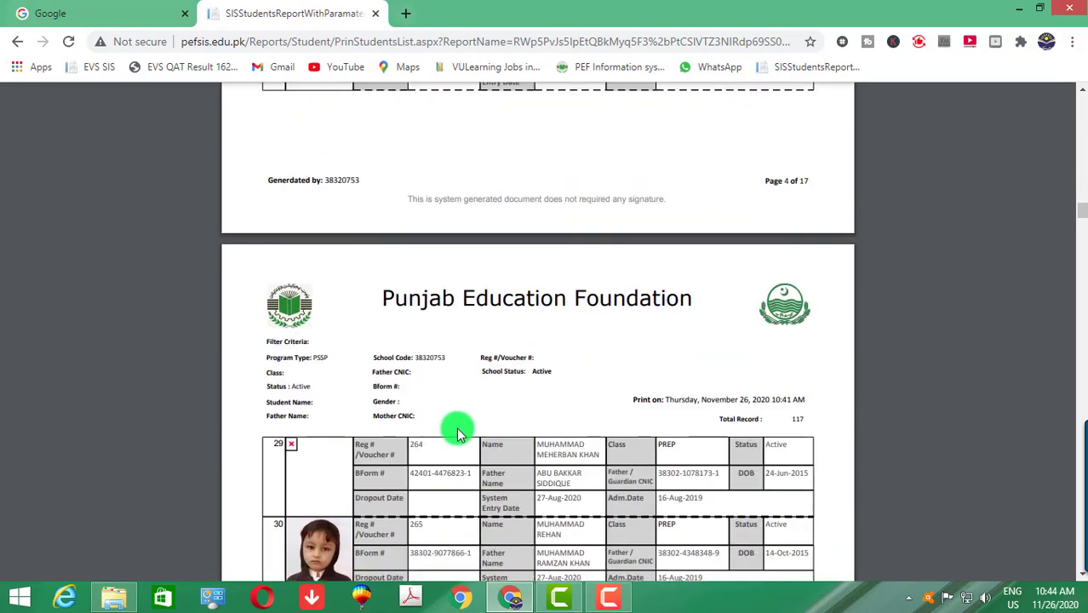
pyautogui.scroll(-2, 457, 427)
pyautogui.click(121, 602)
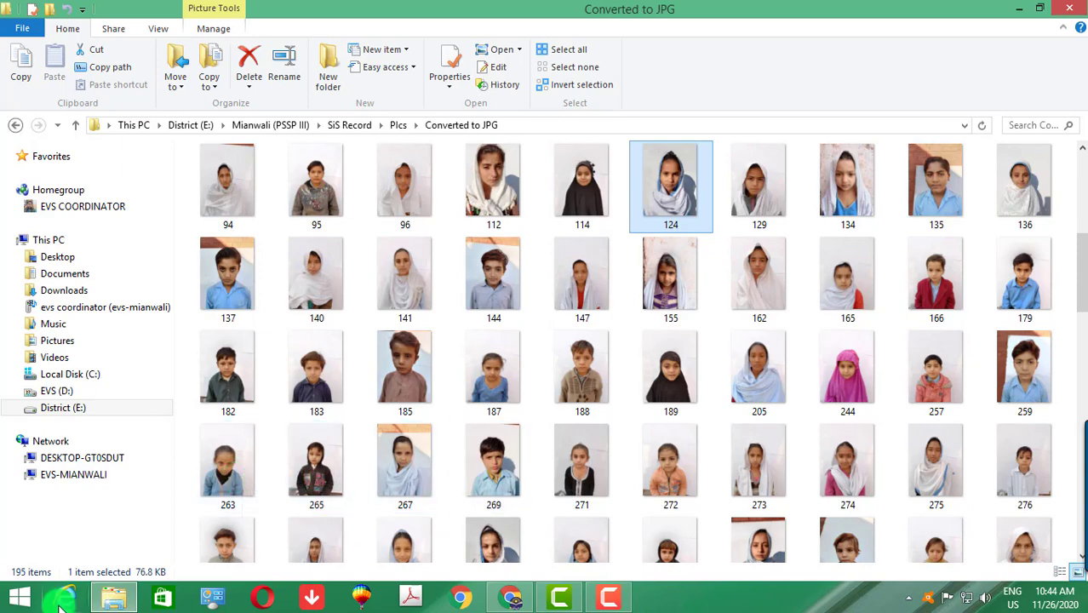
pyautogui.click(113, 599)
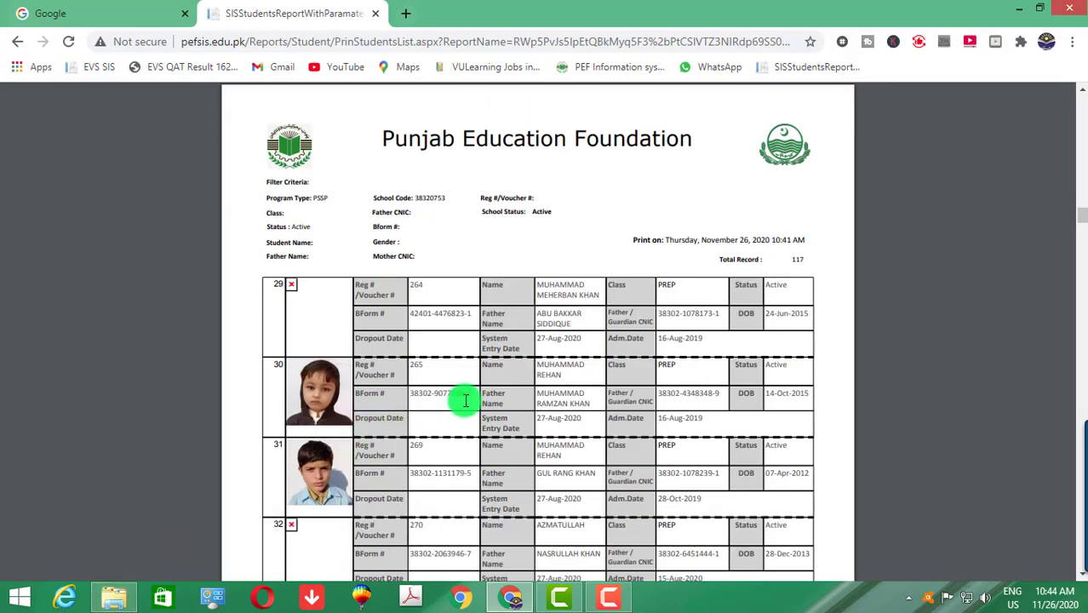
pyautogui.scroll(-4, 465, 400)
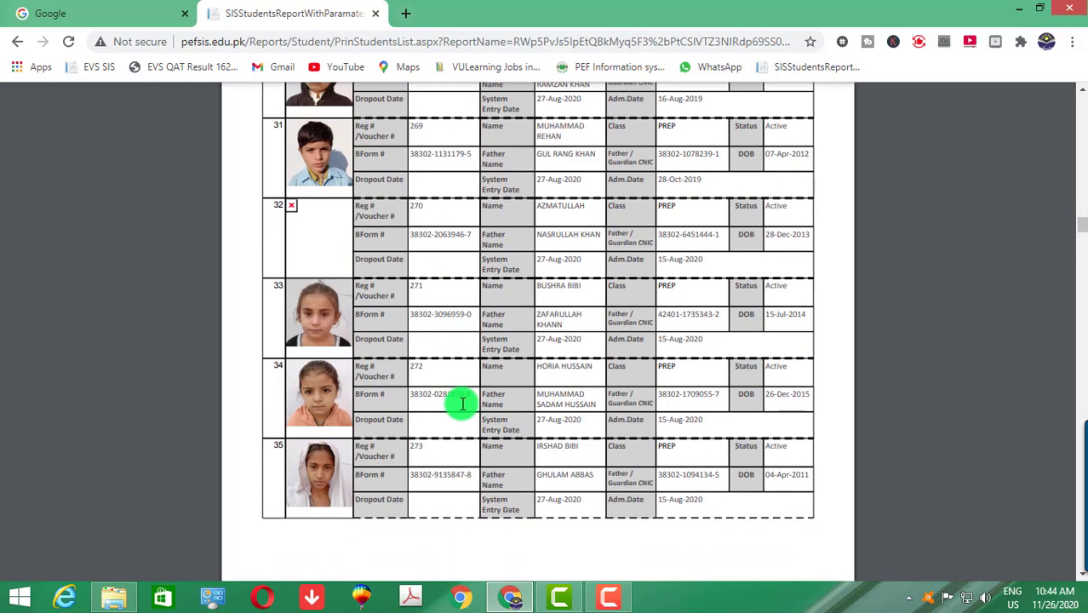
pyautogui.click(112, 597)
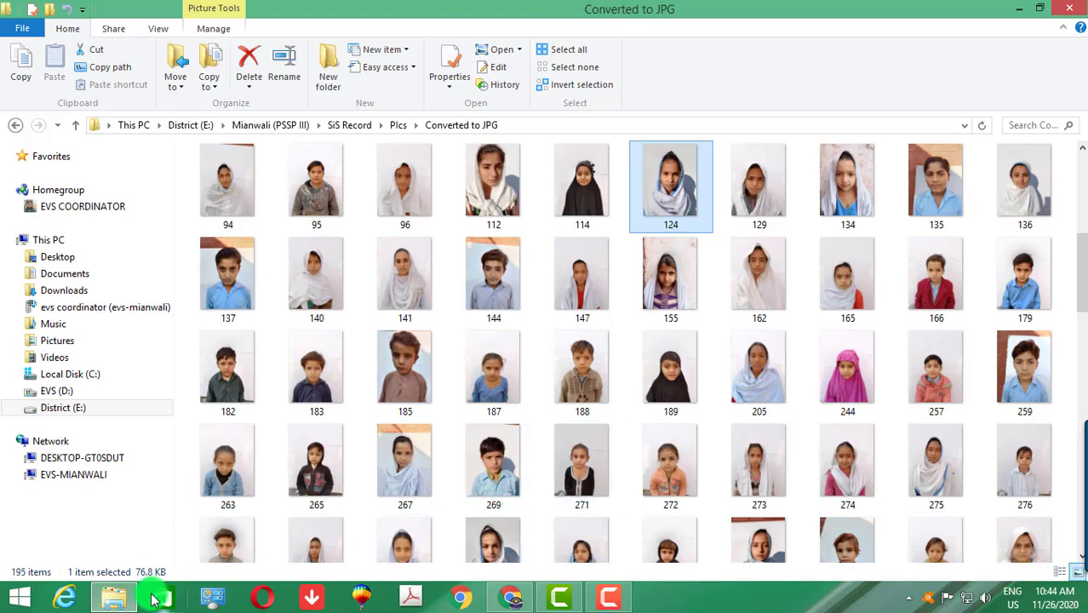
pyautogui.click(122, 602)
# - Compare the last records on report page 6 with the folder's lowest-numbered photos, select photo 89, and return to the report
pyautogui.scroll(-4, 456, 430)
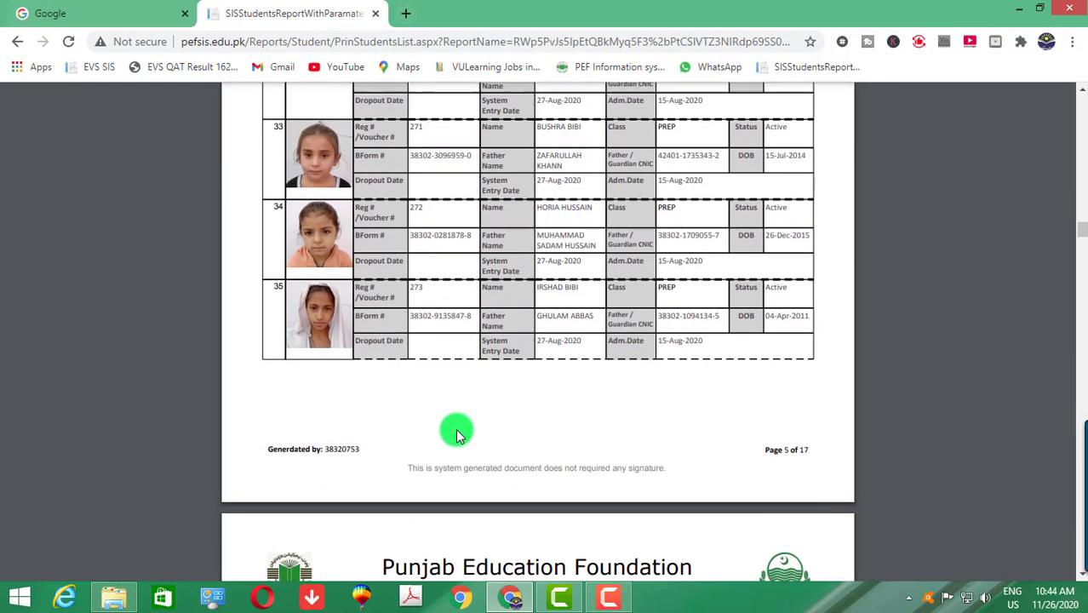
pyautogui.scroll(-8, 455, 430)
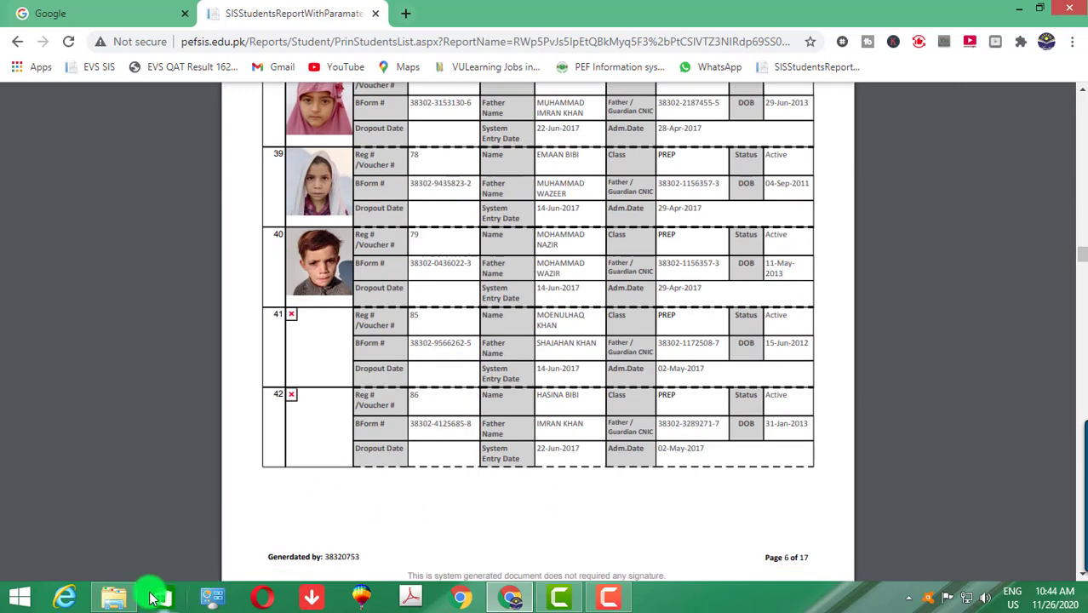
pyautogui.click(114, 596)
pyautogui.scroll(4, 400, 372)
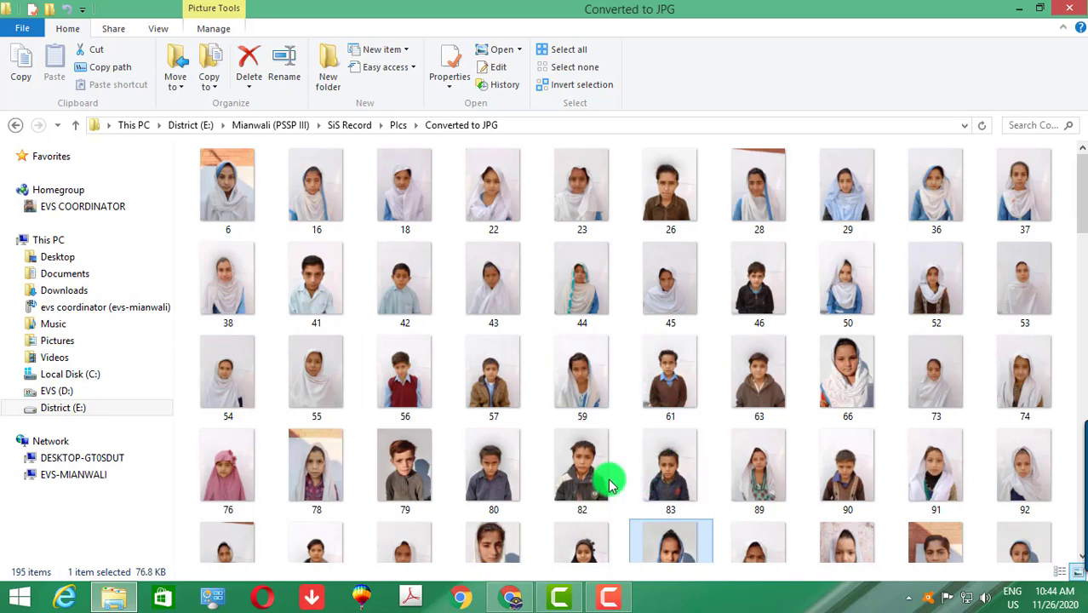
pyautogui.click(734, 472)
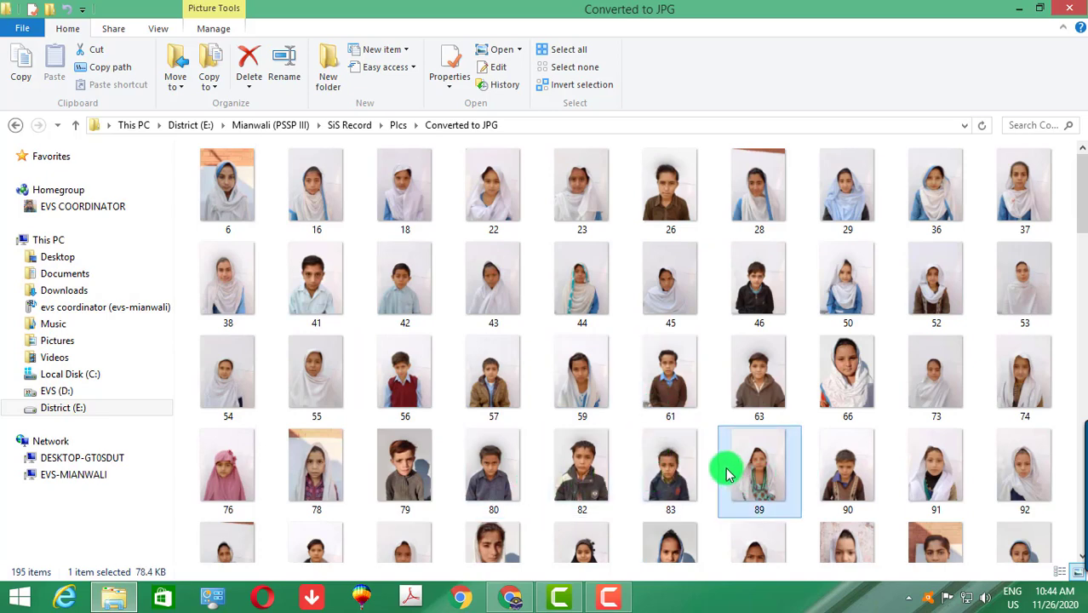
pyautogui.click(126, 605)
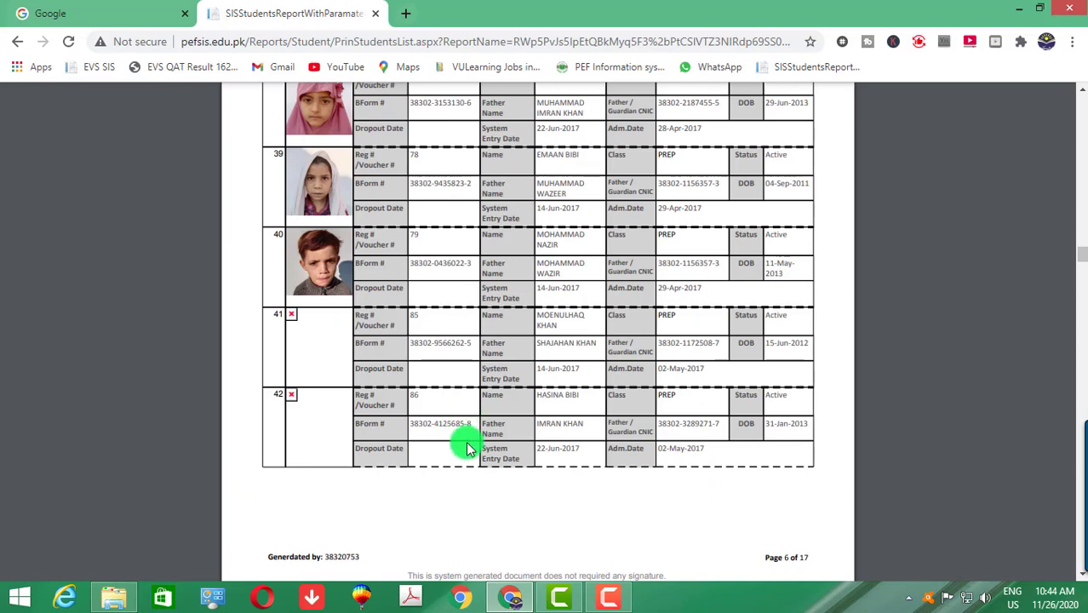
# - Compare the picture-less records 41 and 42 on report page 6 and those on page 7 with the photos in the Converted to JPG folder
pyautogui.click(125, 599)
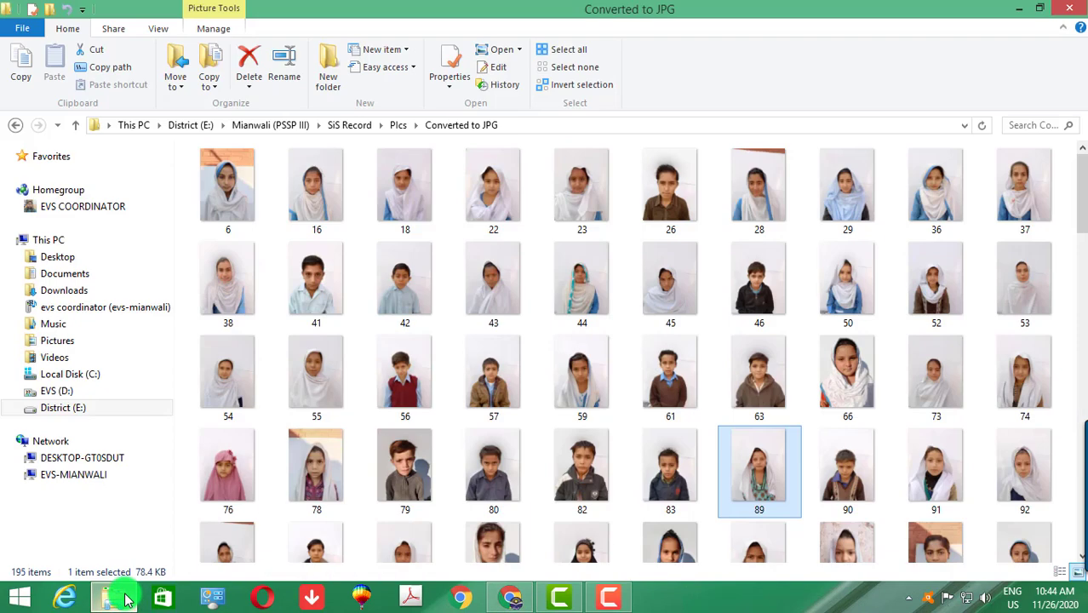
pyautogui.click(124, 599)
pyautogui.scroll(-3, 369, 424)
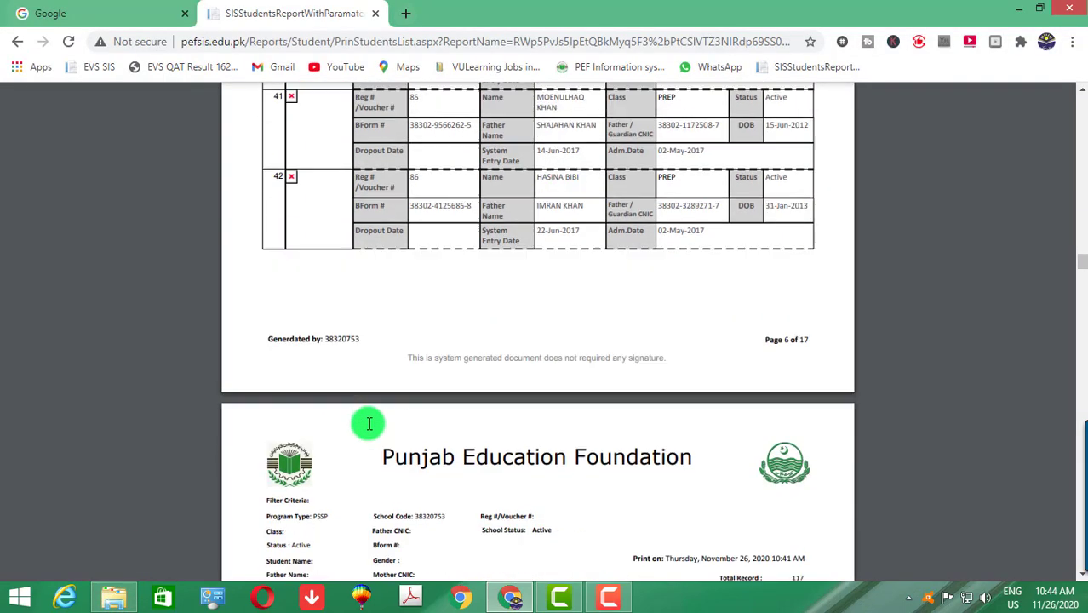
pyautogui.scroll(-4, 369, 423)
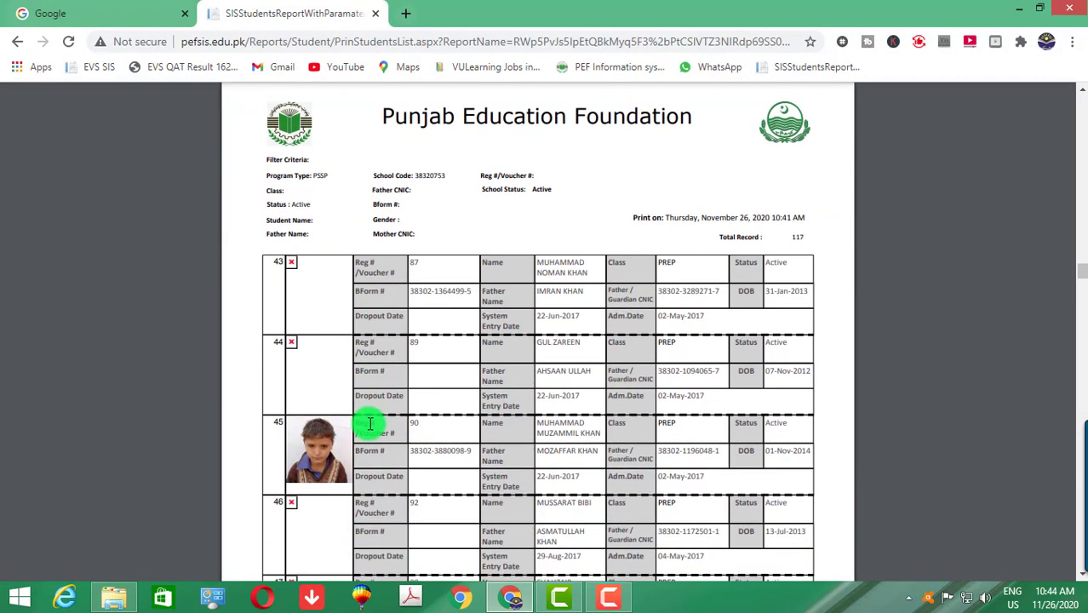
pyautogui.click(128, 599)
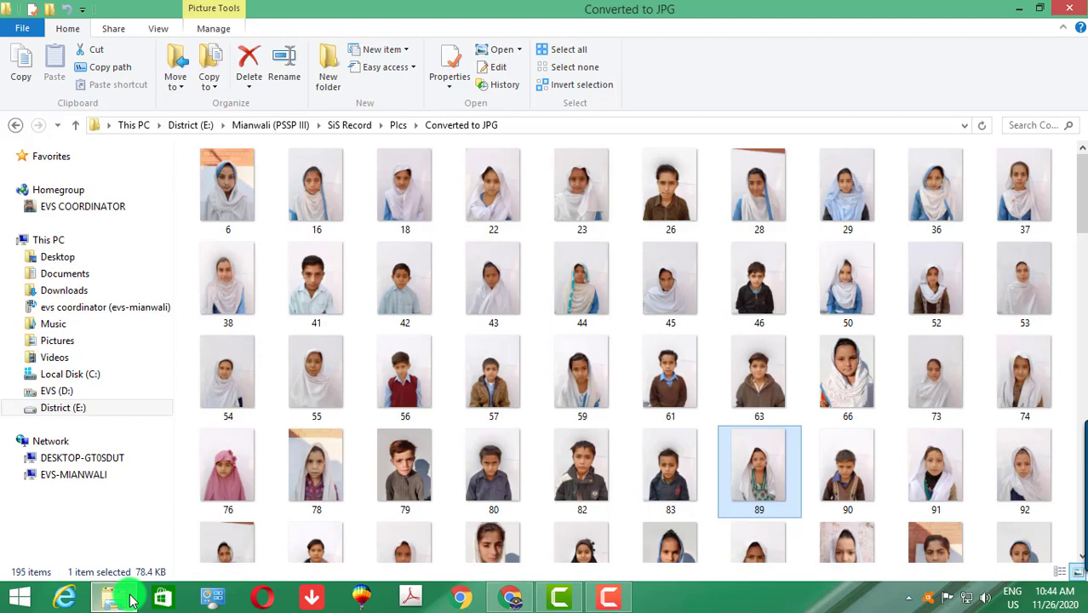
pyautogui.click(128, 599)
pyautogui.scroll(-1, 477, 426)
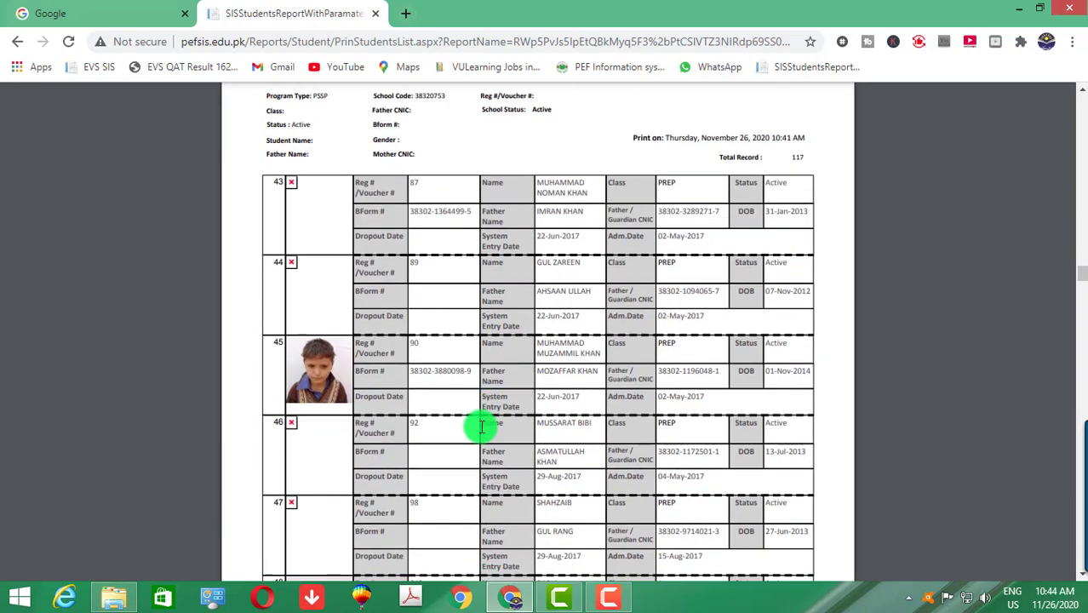
pyautogui.scroll(-4, 482, 426)
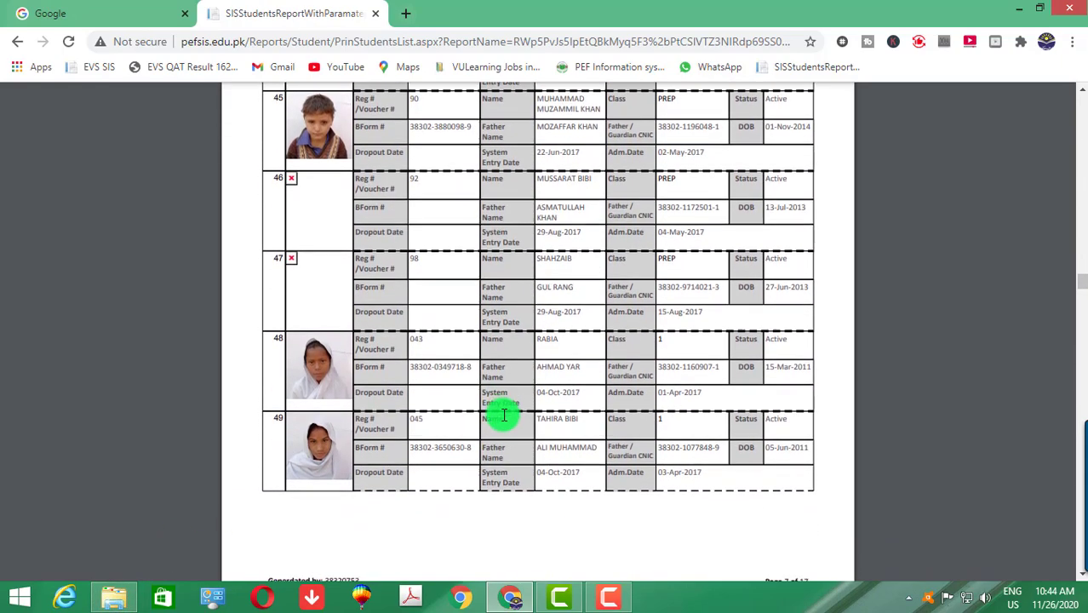
# - Examine report page 8 for records without a picture and continue to the first records on page 9
pyautogui.scroll(-6, 503, 414)
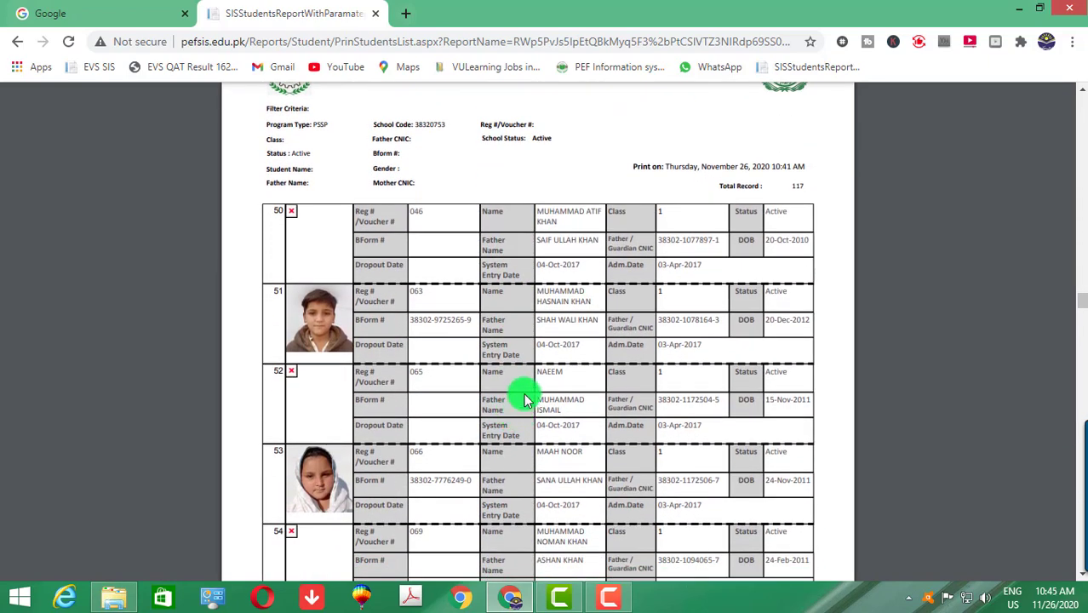
pyautogui.scroll(-3, 525, 396)
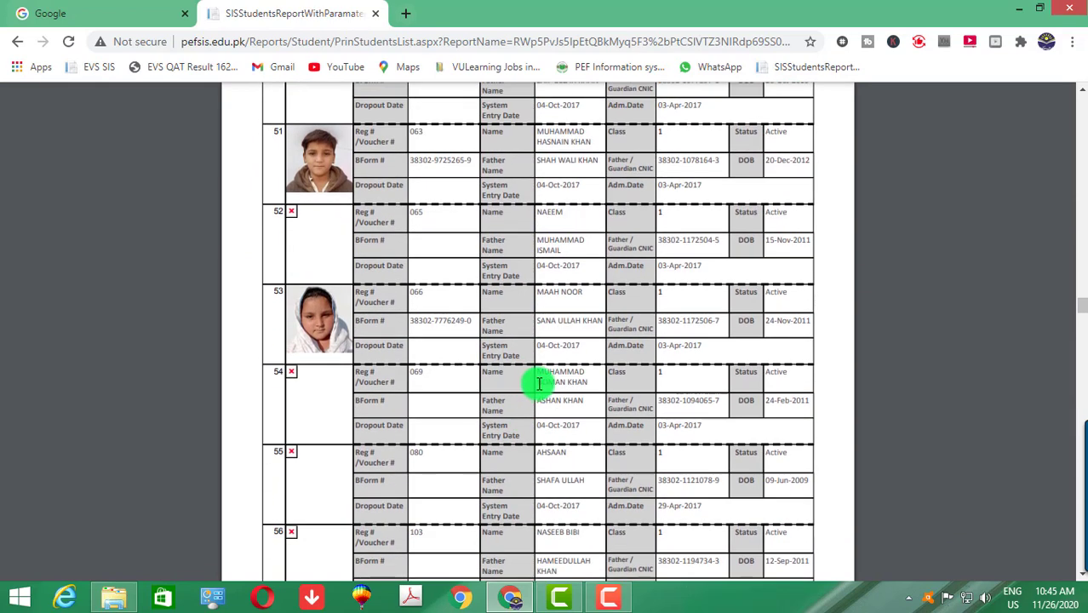
pyautogui.scroll(-3, 539, 384)
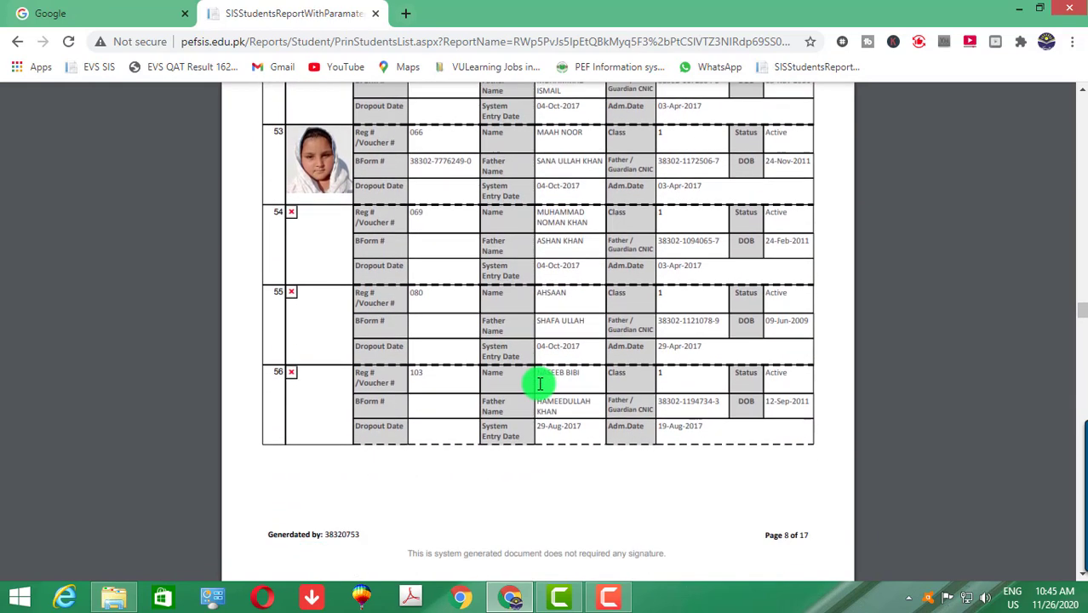
pyautogui.scroll(-13, 540, 383)
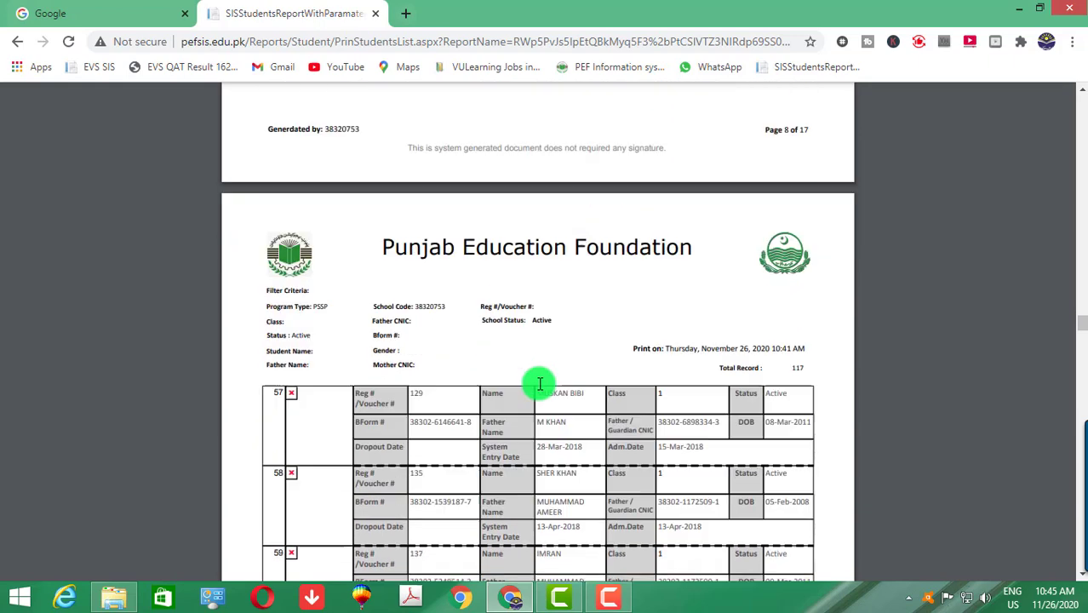
# - Switch to the Converted to JPG folder and locate photo 129, matching the first student on page 9 of the report
pyautogui.click(113, 598)
pyautogui.scroll(-10, 583, 453)
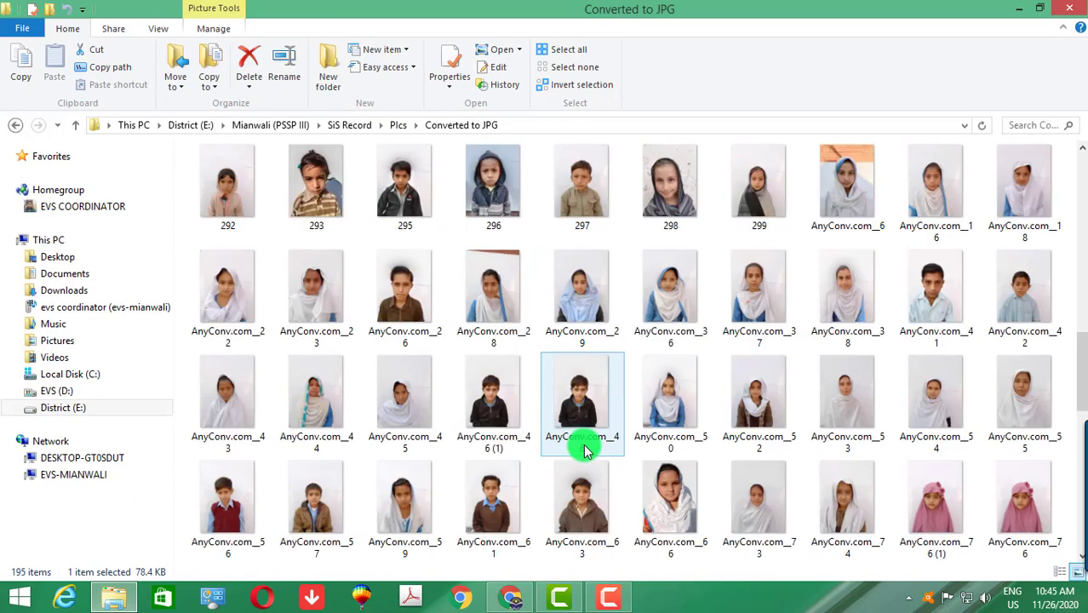
pyautogui.scroll(3, 583, 451)
pyautogui.scroll(10, 583, 451)
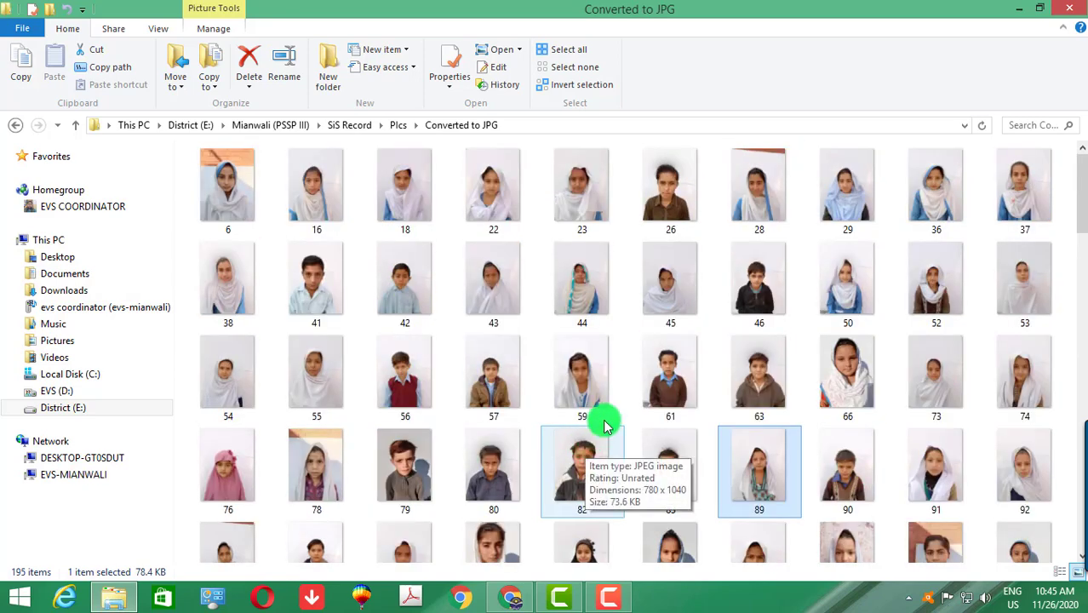
pyautogui.click(592, 542)
pyautogui.scroll(-5, 583, 511)
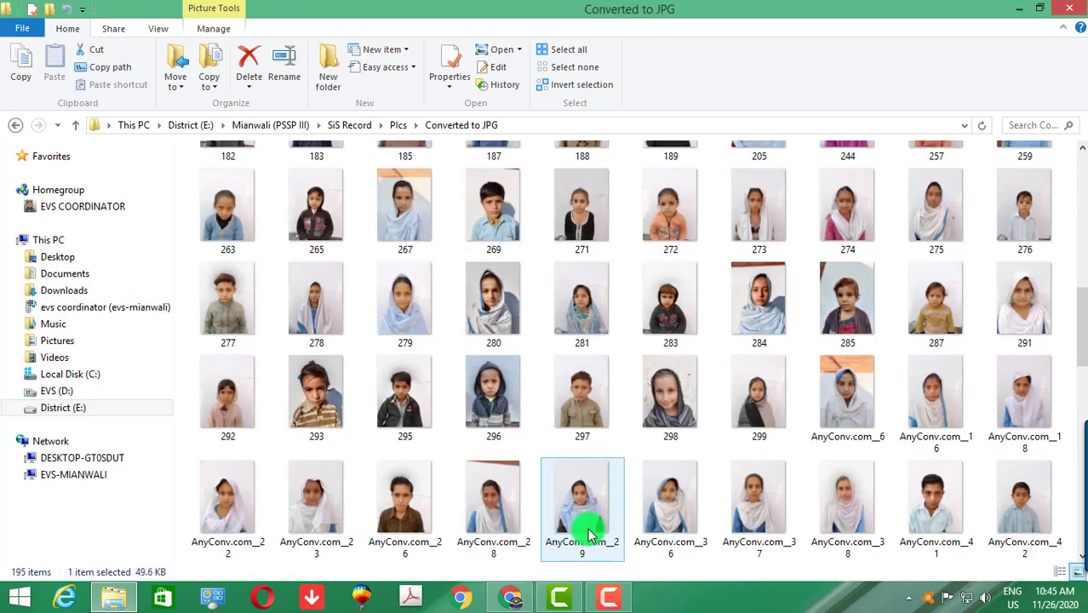
pyautogui.scroll(3, 607, 284)
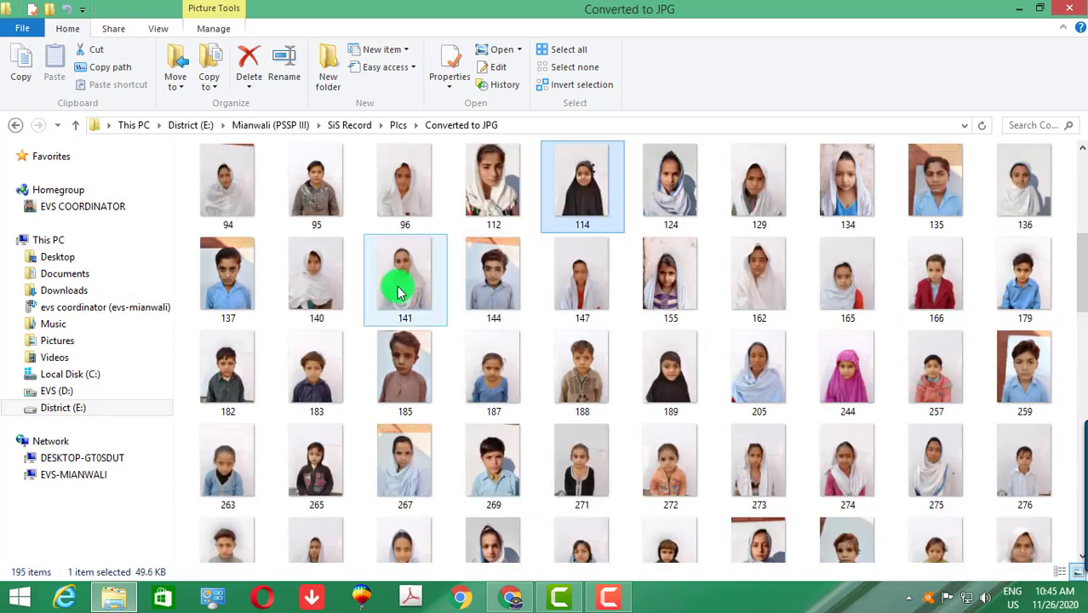
pyautogui.click(762, 219)
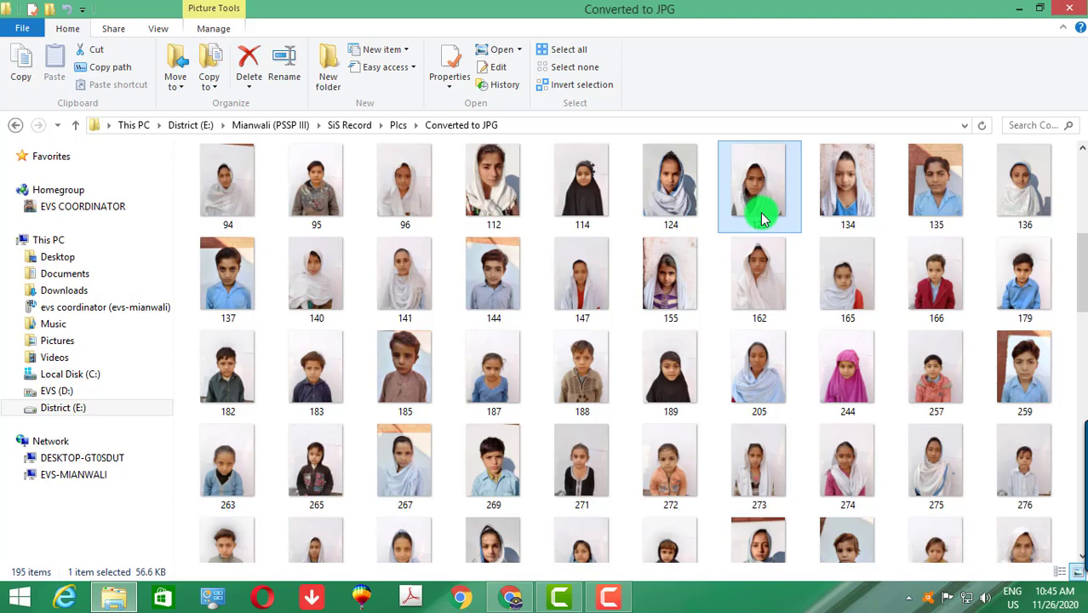
# - Compare the registration numbers in the students report with the photo file names and select photo 137 in the folder
pyautogui.click(108, 603)
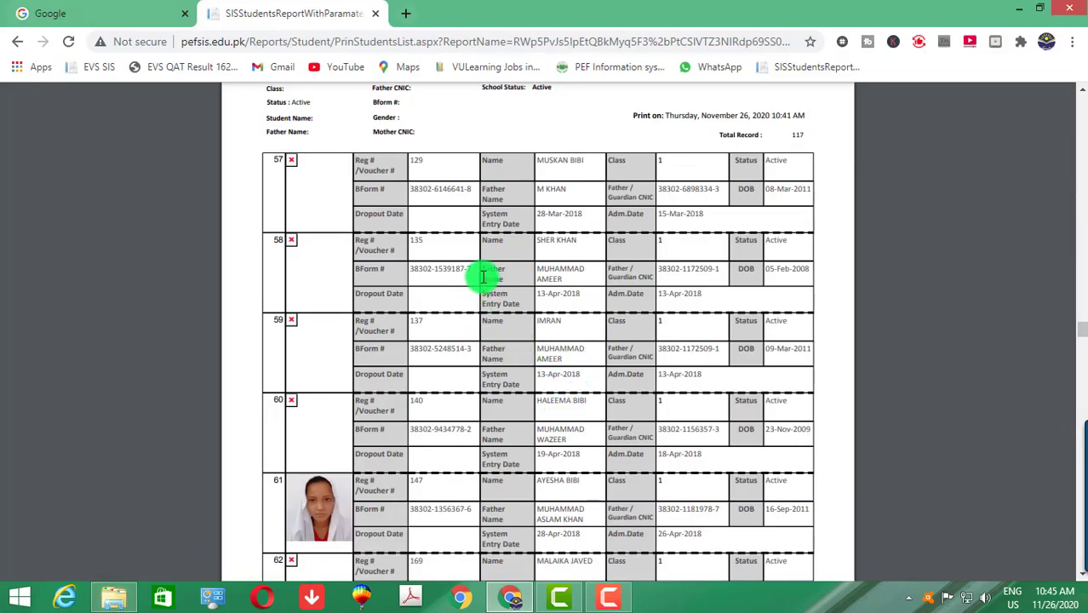
pyautogui.click(117, 600)
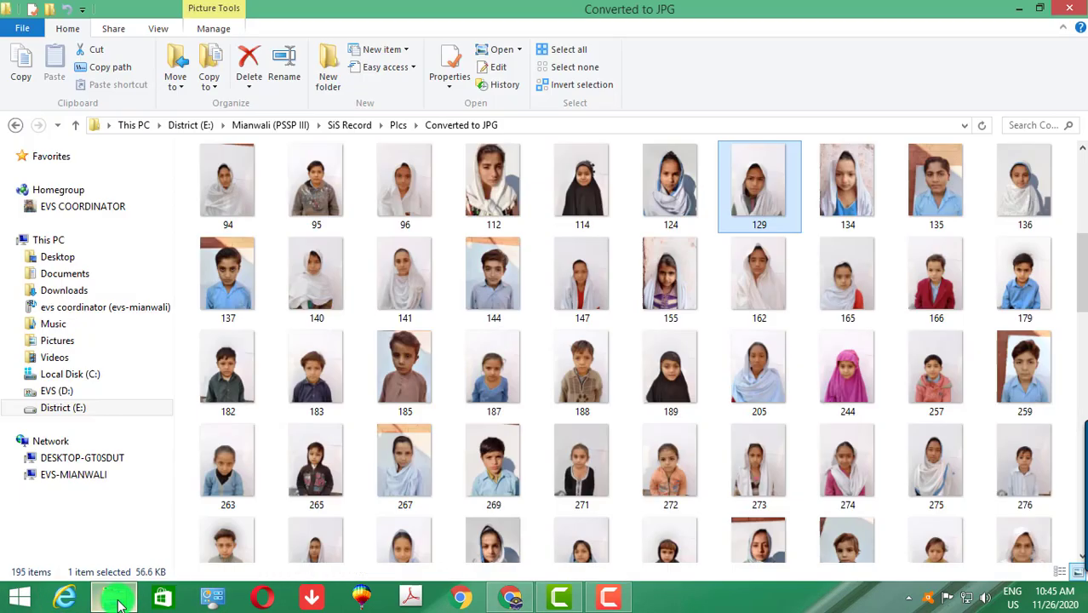
pyautogui.click(117, 603)
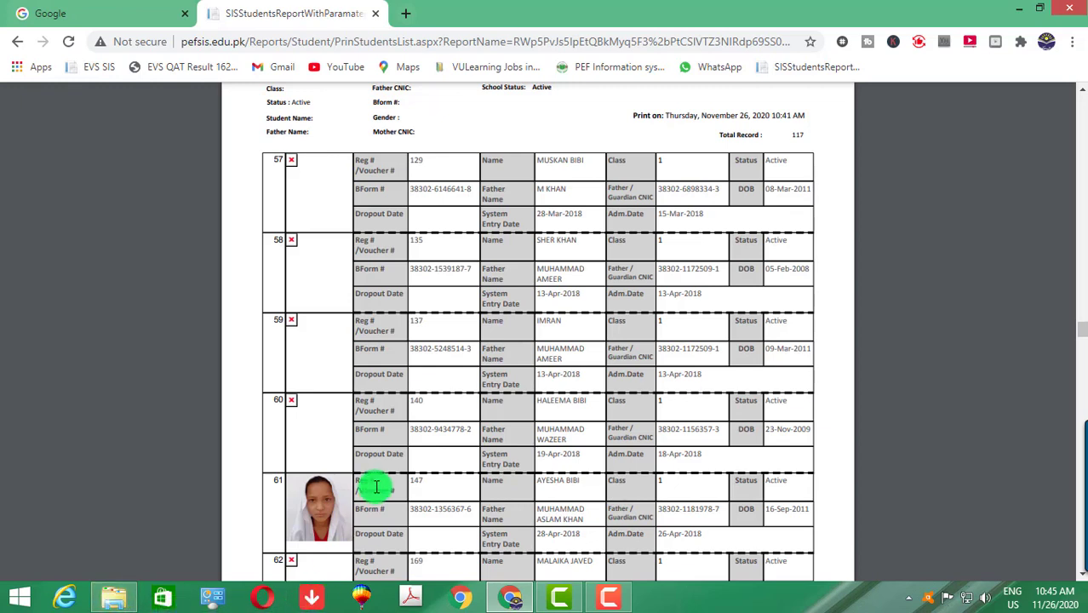
pyautogui.click(109, 596)
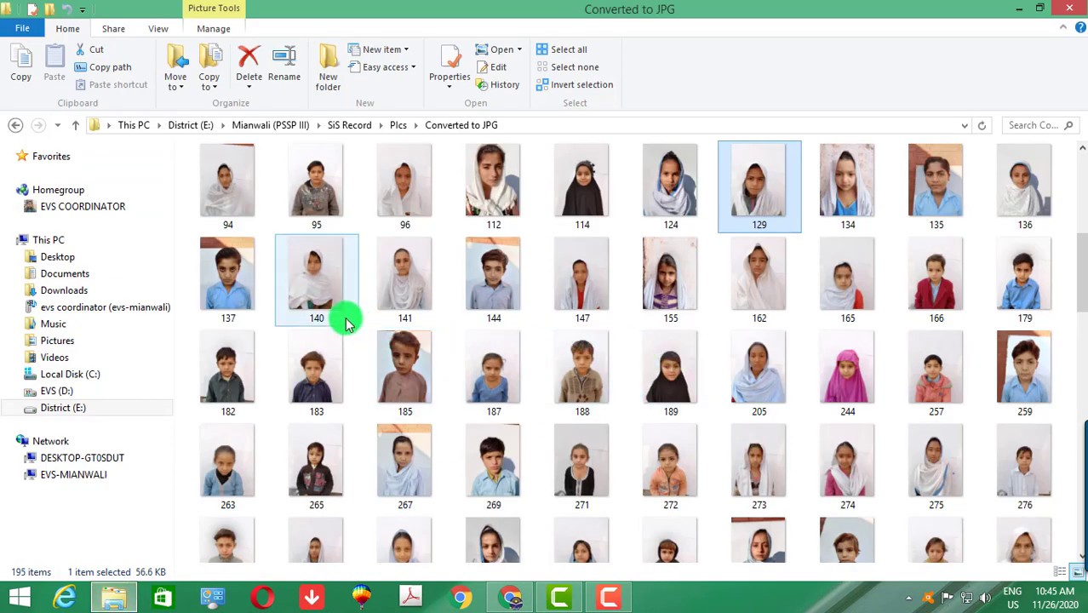
pyautogui.click(242, 310)
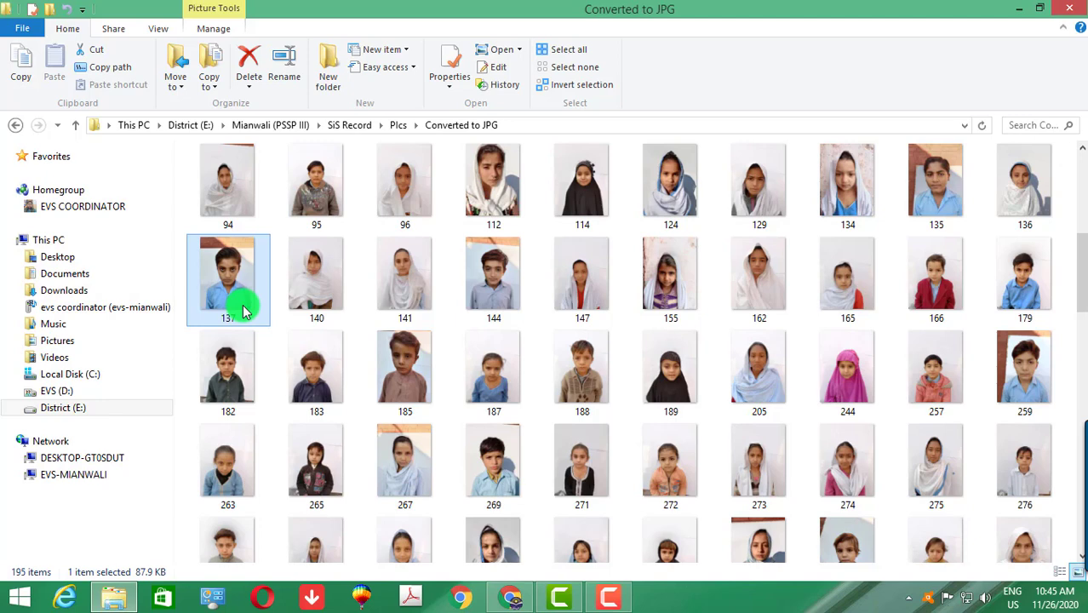
# - Return to the students report and check the remaining page 9 records, down to entry 63, for missing pictures
pyautogui.click(114, 600)
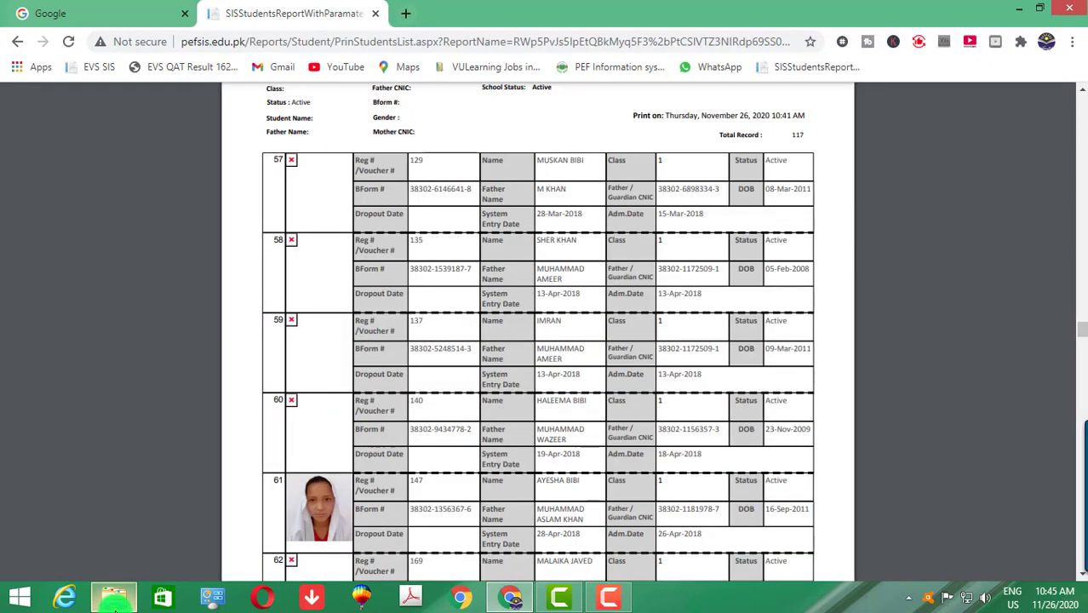
pyautogui.click(114, 601)
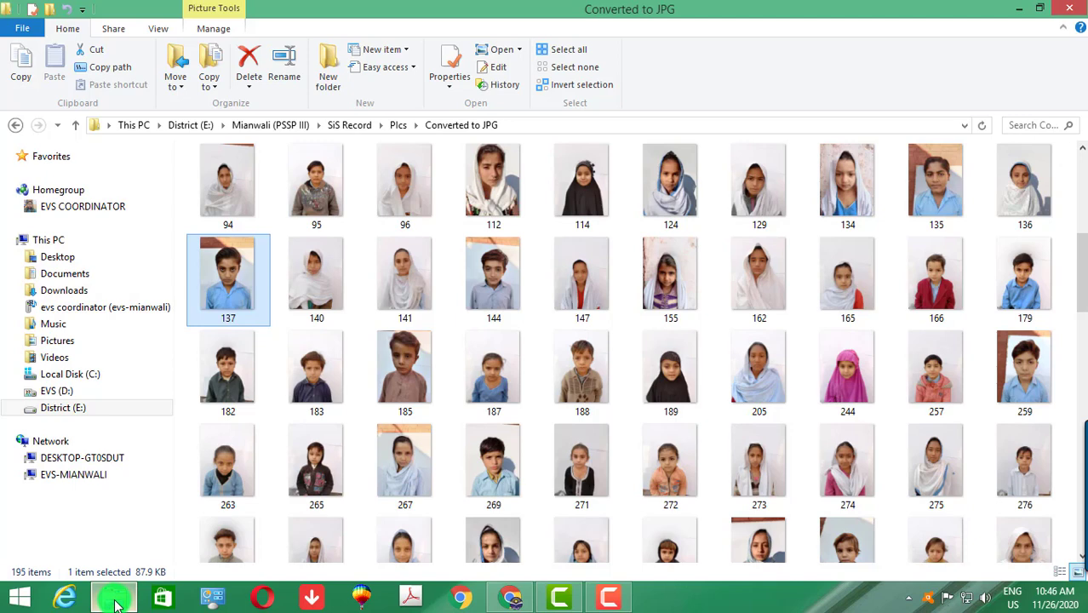
pyautogui.click(118, 605)
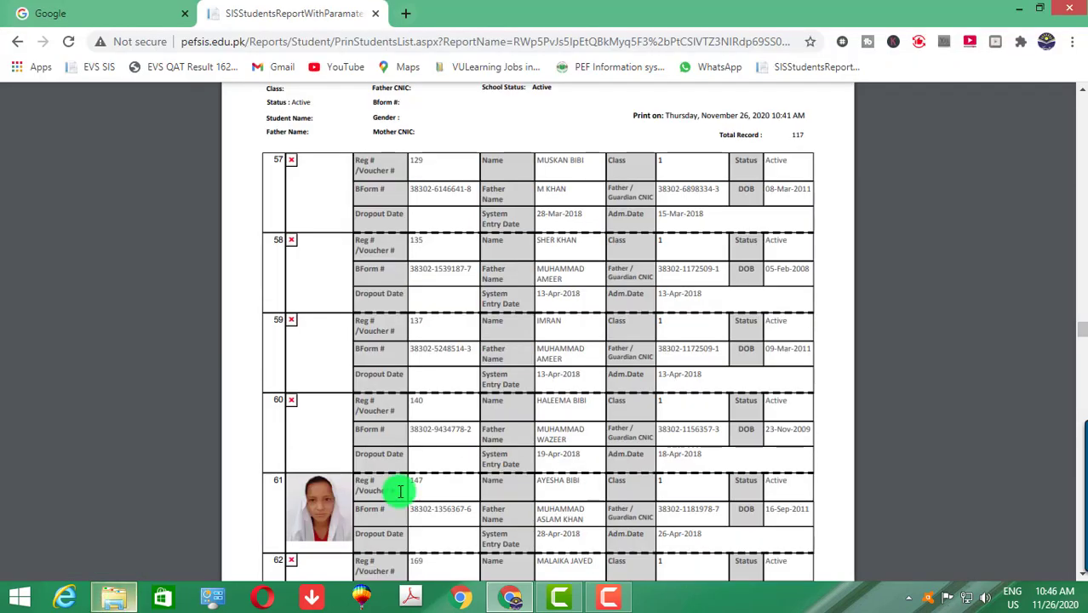
pyautogui.scroll(-1, 462, 426)
pyautogui.scroll(-2, 463, 426)
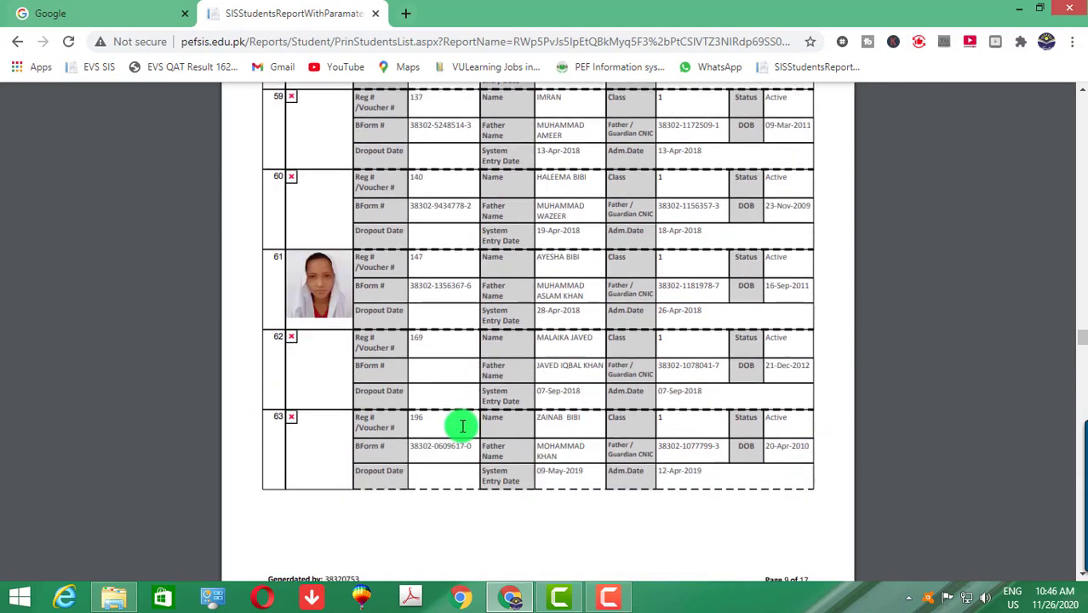
pyautogui.scroll(-1, 467, 422)
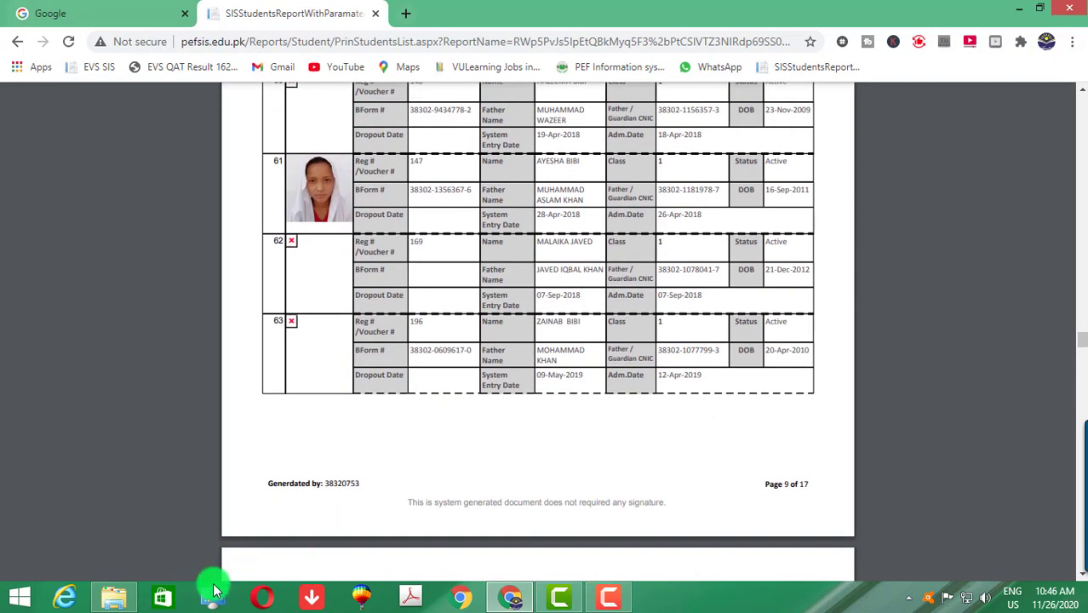
# - Switch back to the Converted to JPG folder and examine both the plainly numbered photos and the AnyConv.com files, including AnyConv.com__272
pyautogui.click(113, 601)
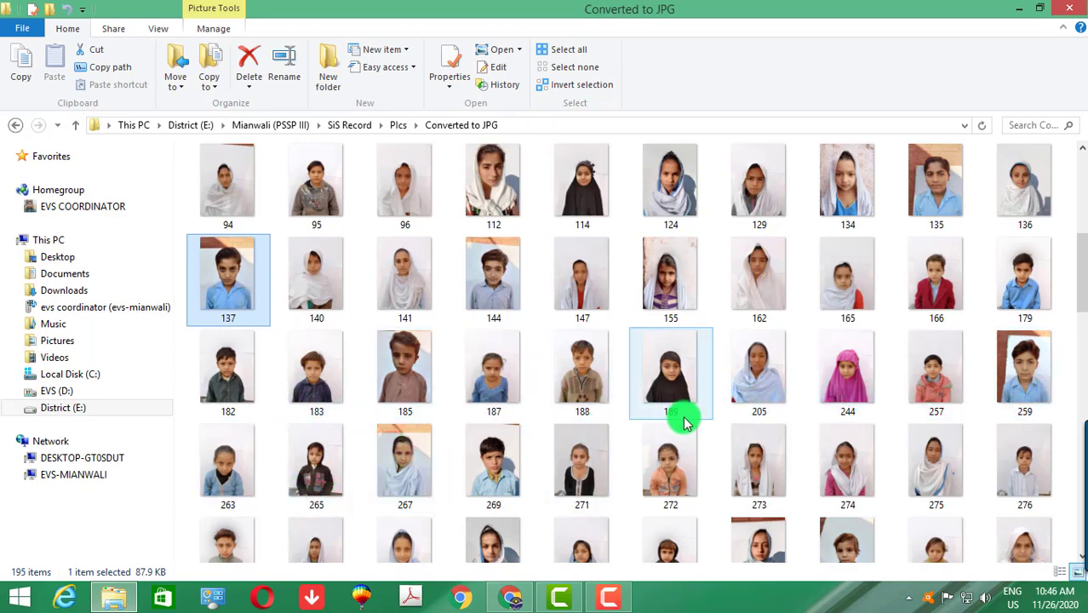
pyautogui.scroll(-5, 692, 445)
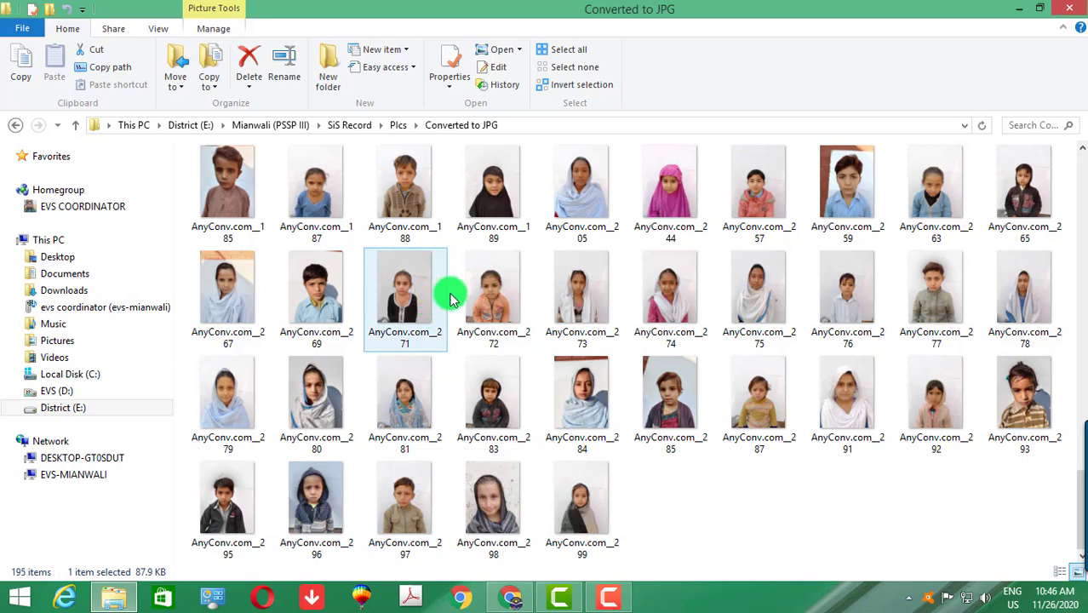
pyautogui.click(496, 298)
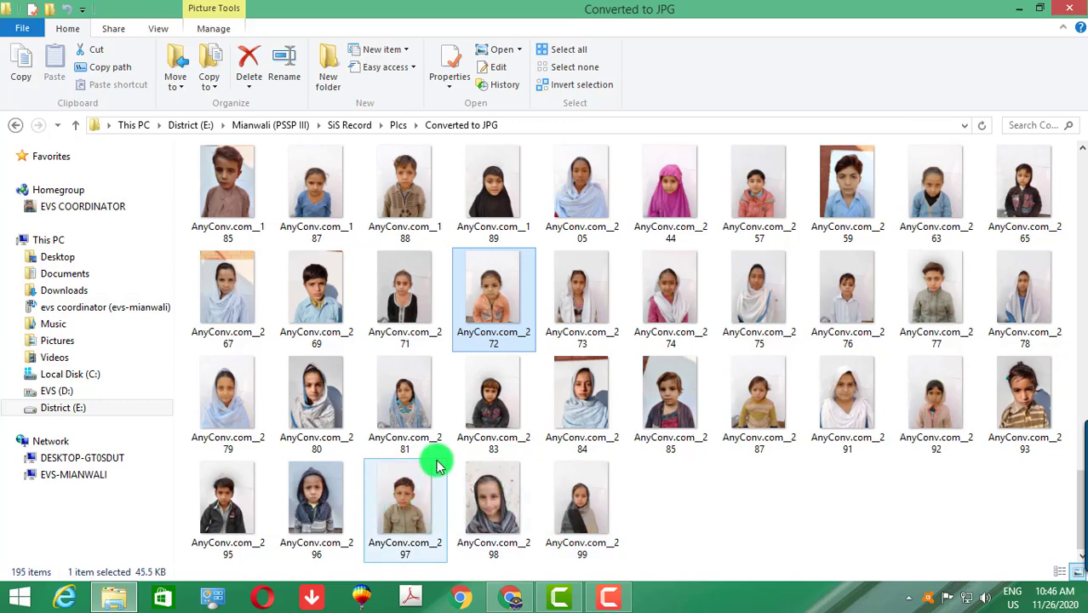
pyautogui.scroll(3, 437, 465)
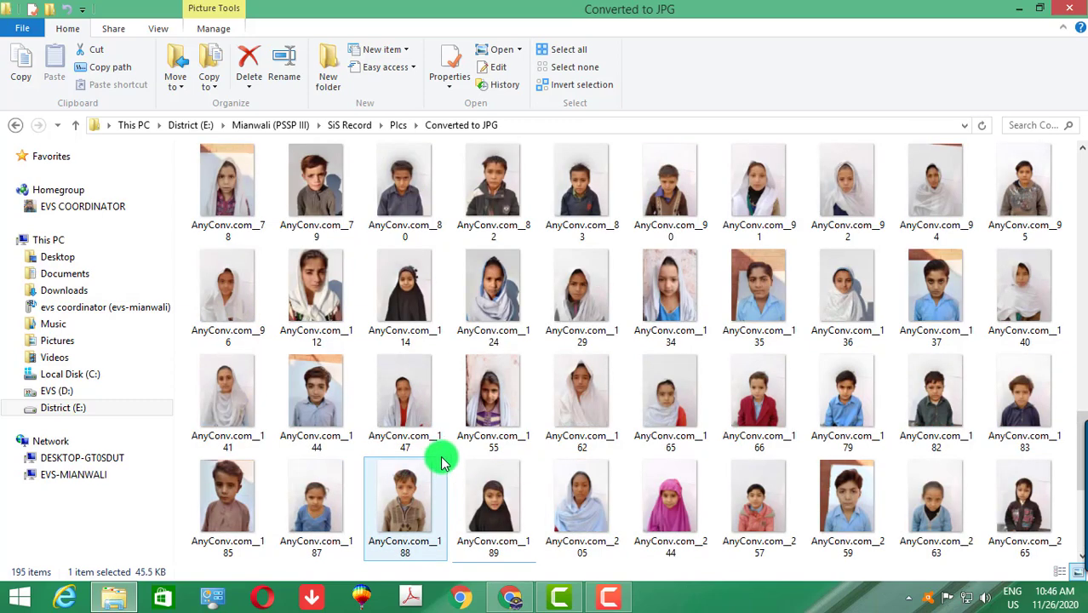
pyautogui.click(619, 428)
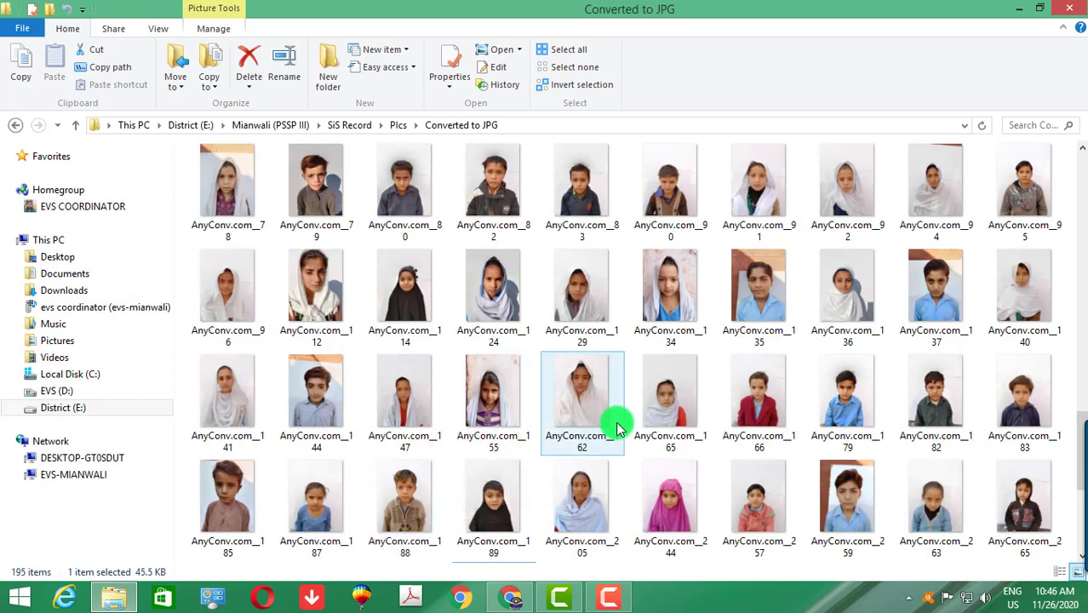
pyautogui.scroll(3, 511, 414)
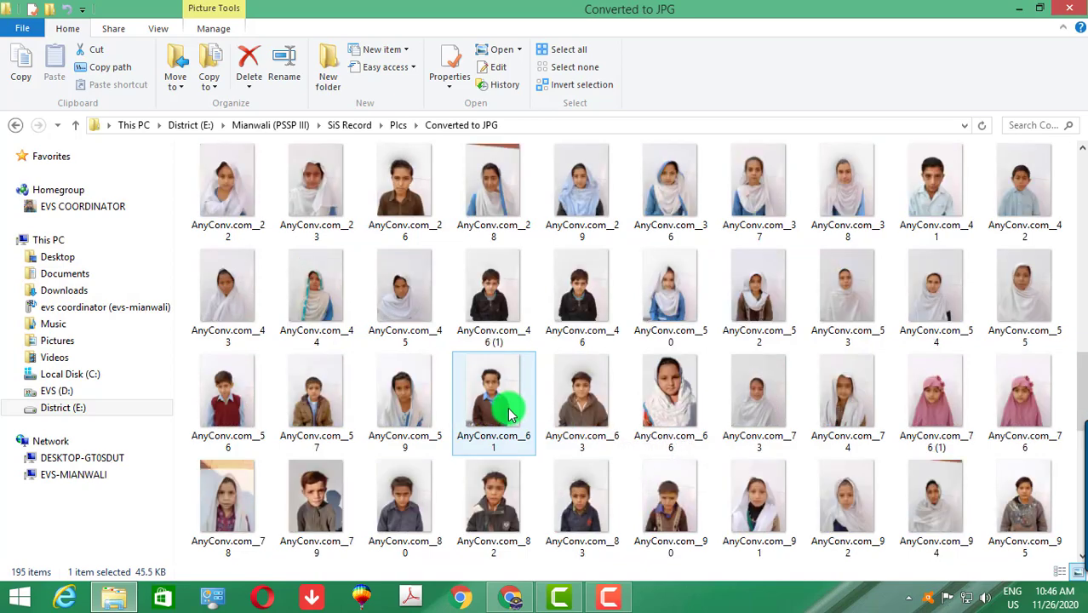
pyautogui.scroll(10, 511, 414)
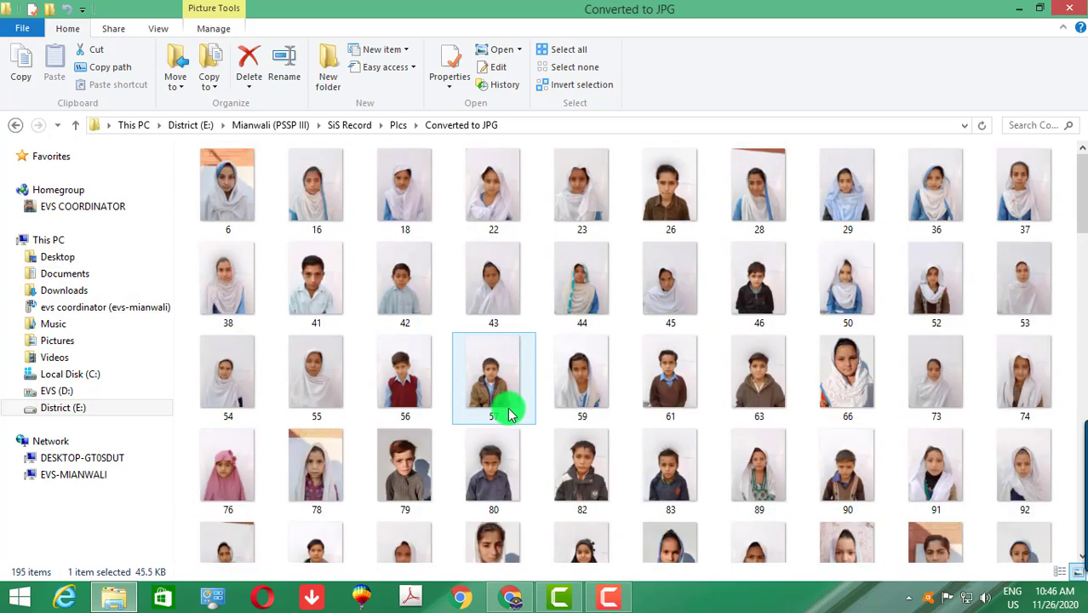
pyautogui.scroll(-10, 511, 414)
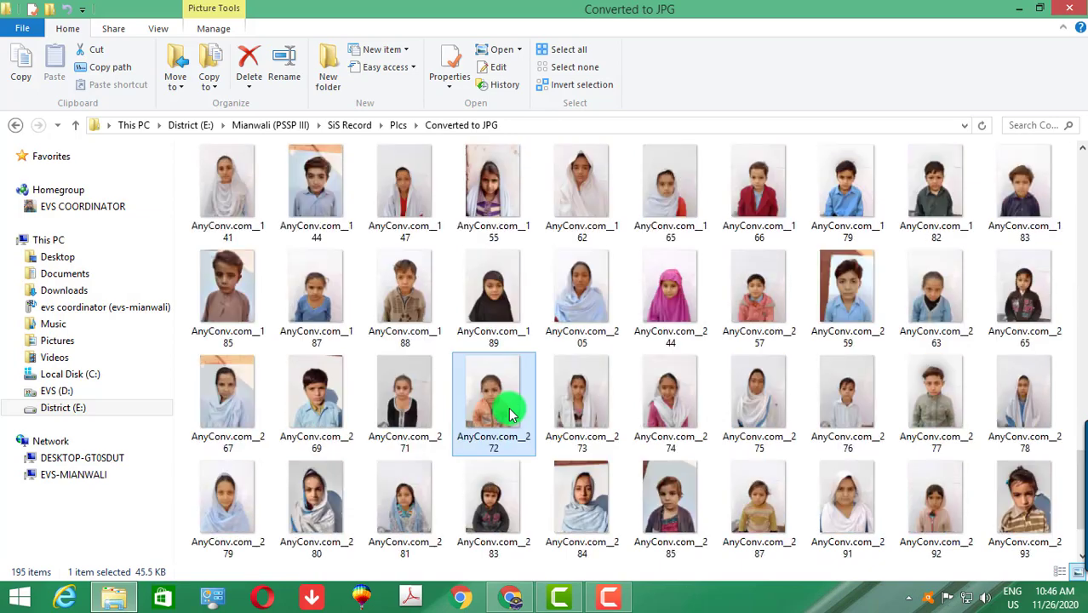
pyautogui.scroll(6, 511, 414)
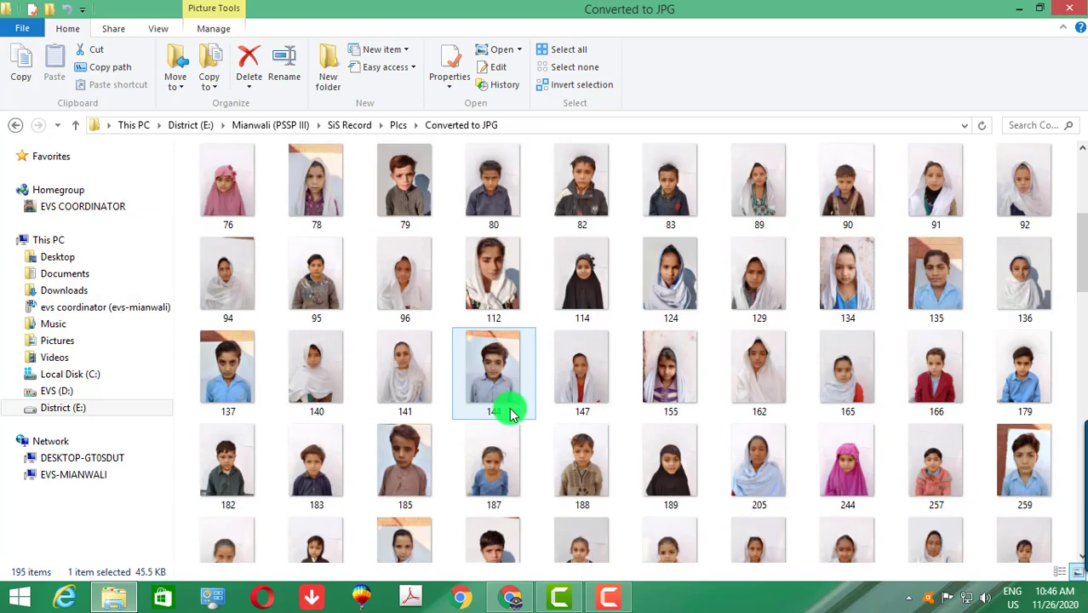
pyautogui.scroll(-8, 511, 413)
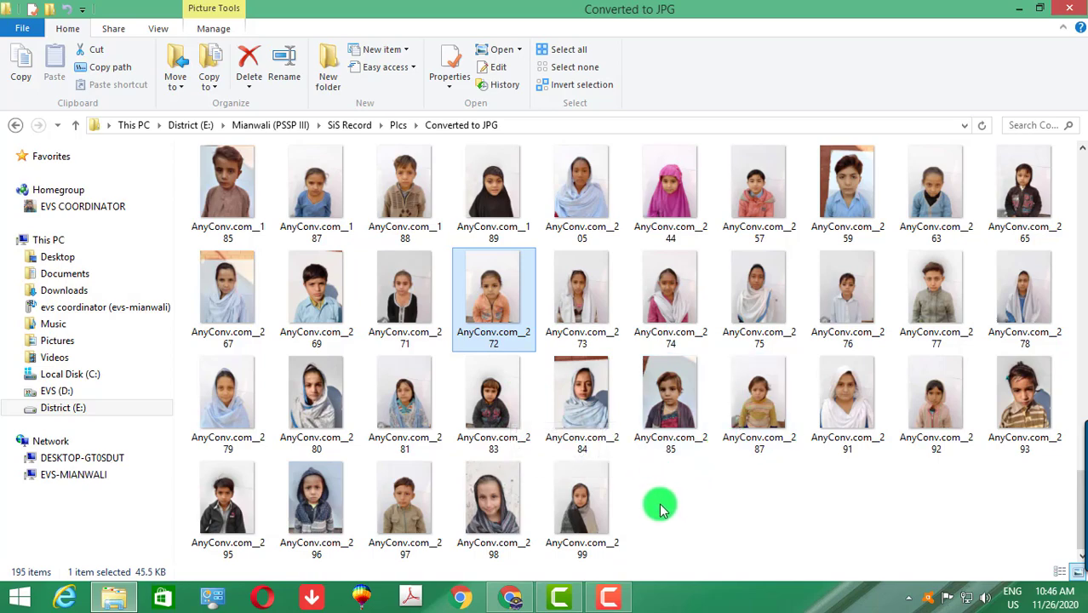
# - Compare the numbered photos with their AnyConv.com counterparts across the folder, checking AnyConv.com__135, AnyConv.com__137 and AnyConv.com__136
pyautogui.scroll(5, 669, 513)
pyautogui.scroll(5, 670, 514)
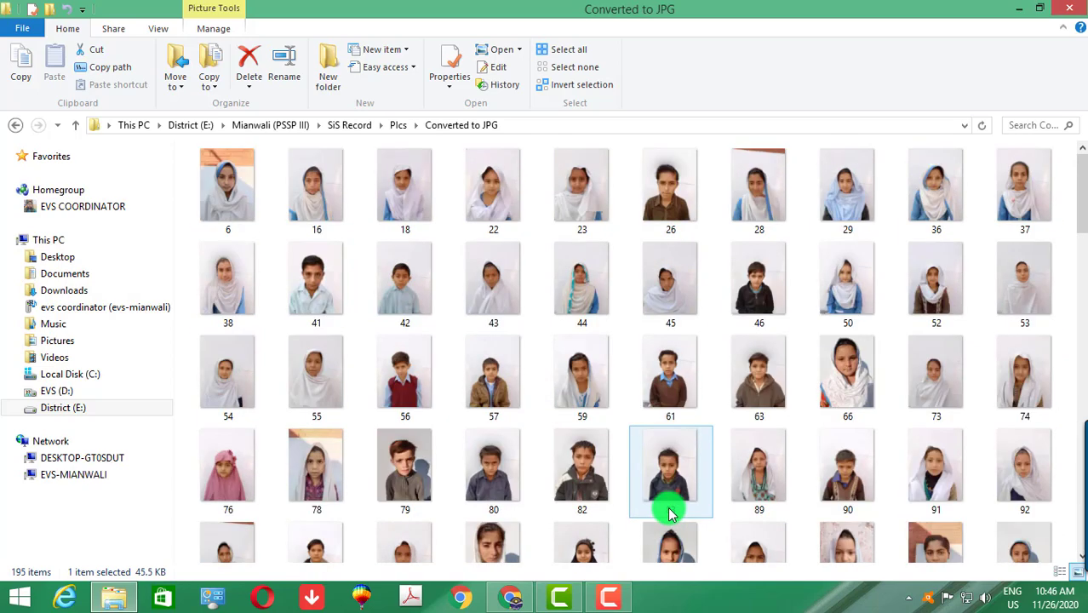
pyautogui.scroll(-10, 669, 514)
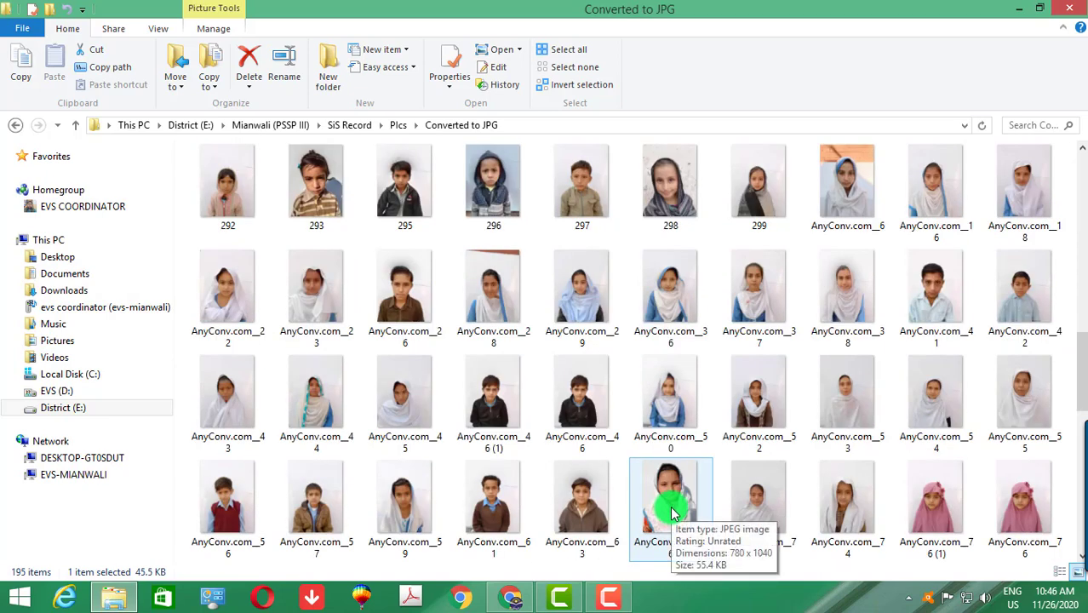
pyautogui.scroll(-3, 672, 513)
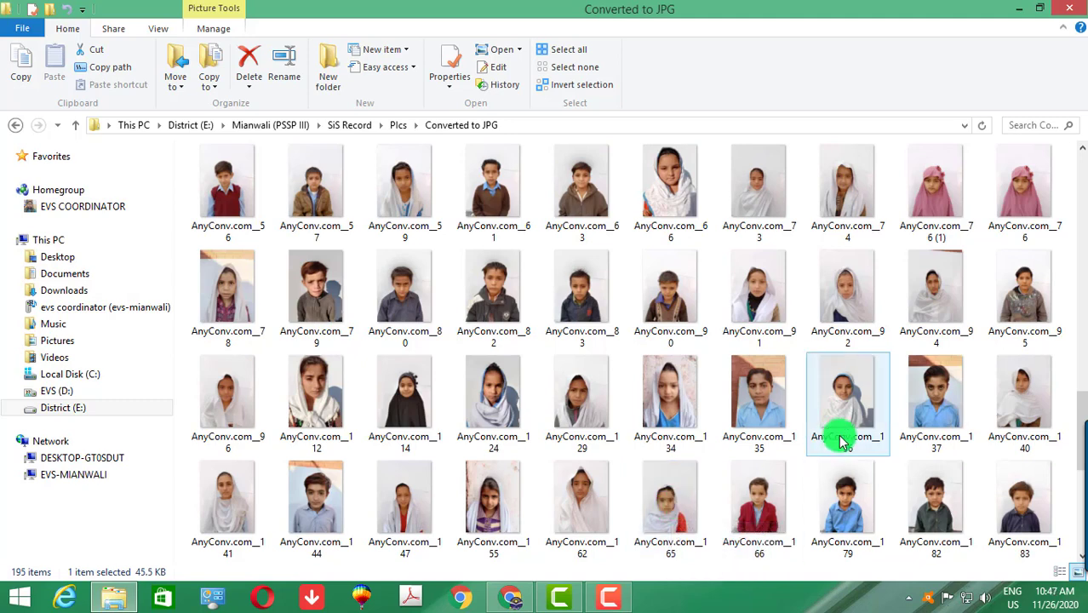
pyautogui.click(777, 411)
pyautogui.click(928, 421)
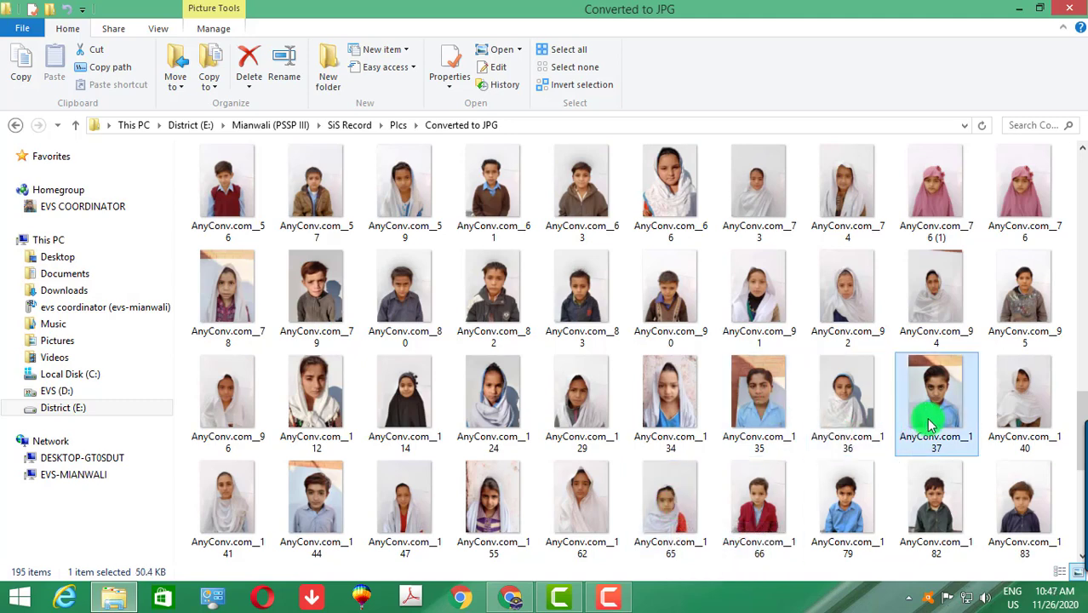
pyautogui.click(846, 411)
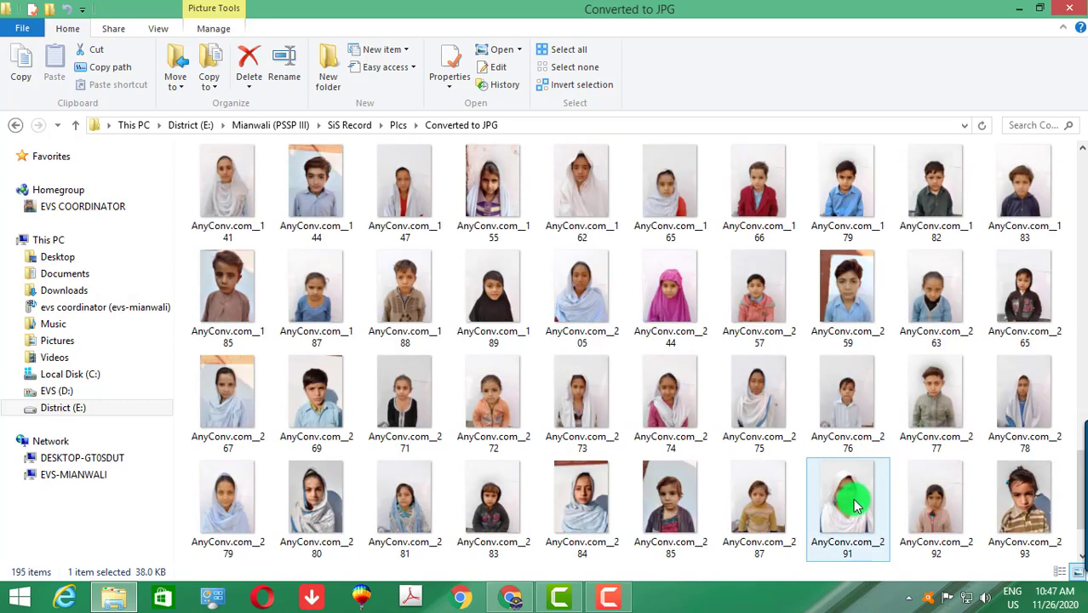
pyautogui.scroll(-1, 858, 488)
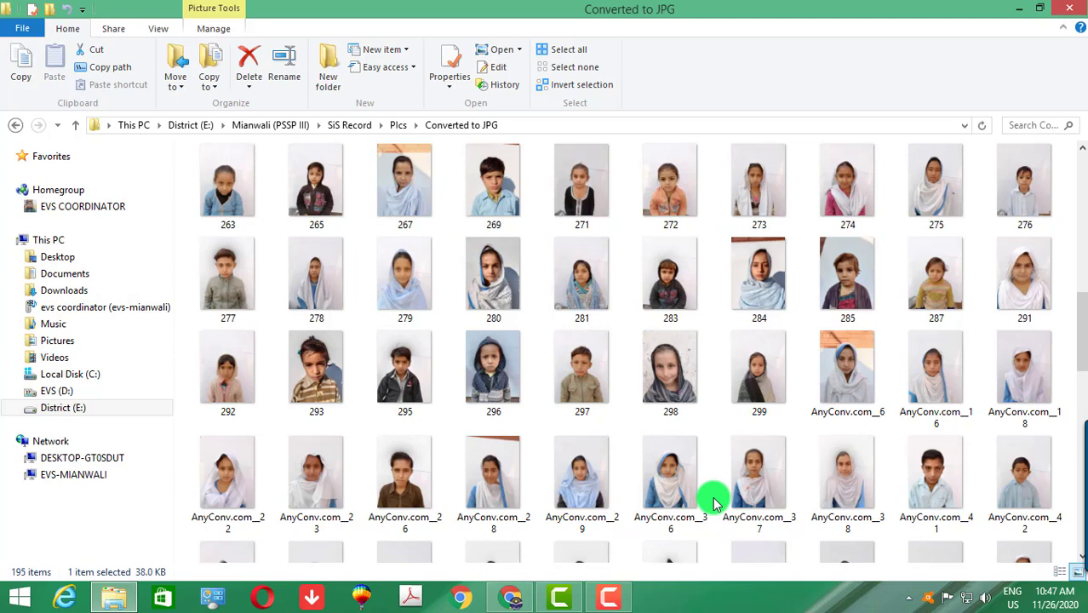
pyautogui.moveTo(727, 498)
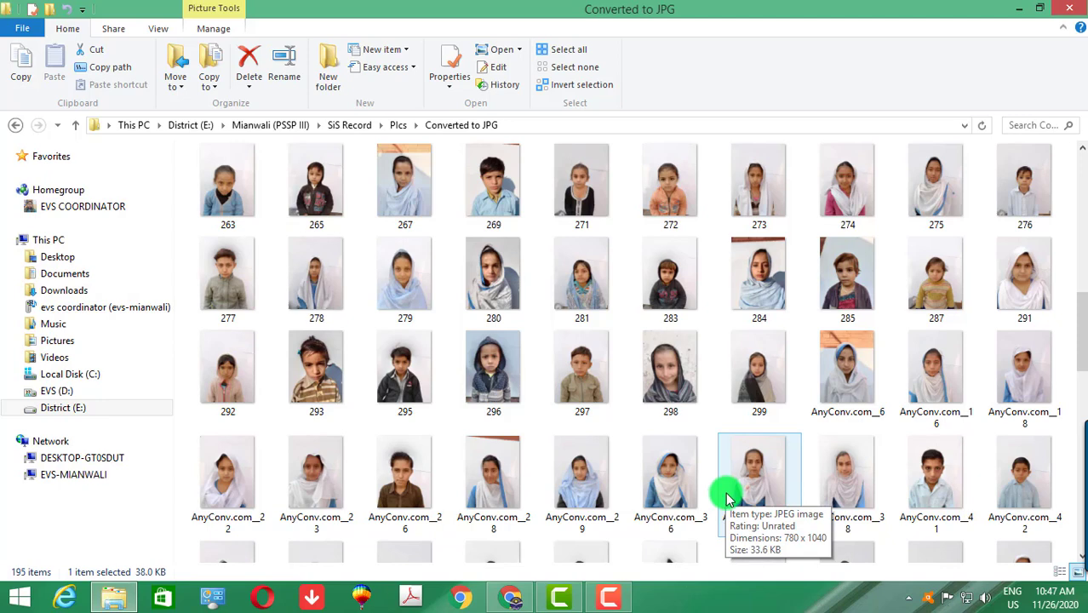
pyautogui.scroll(7, 728, 498)
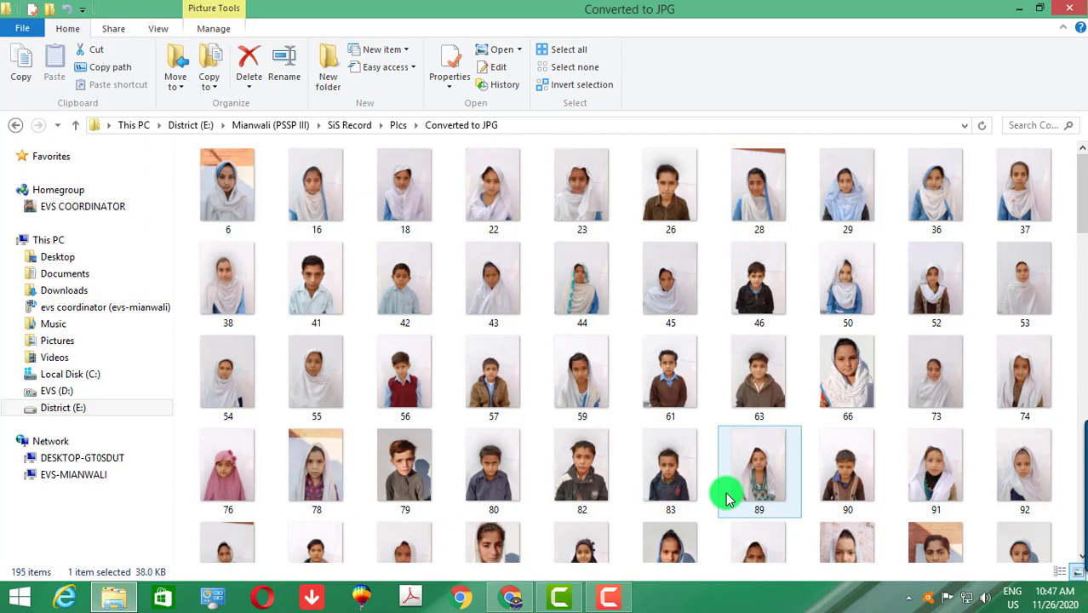
pyautogui.scroll(-3, 728, 499)
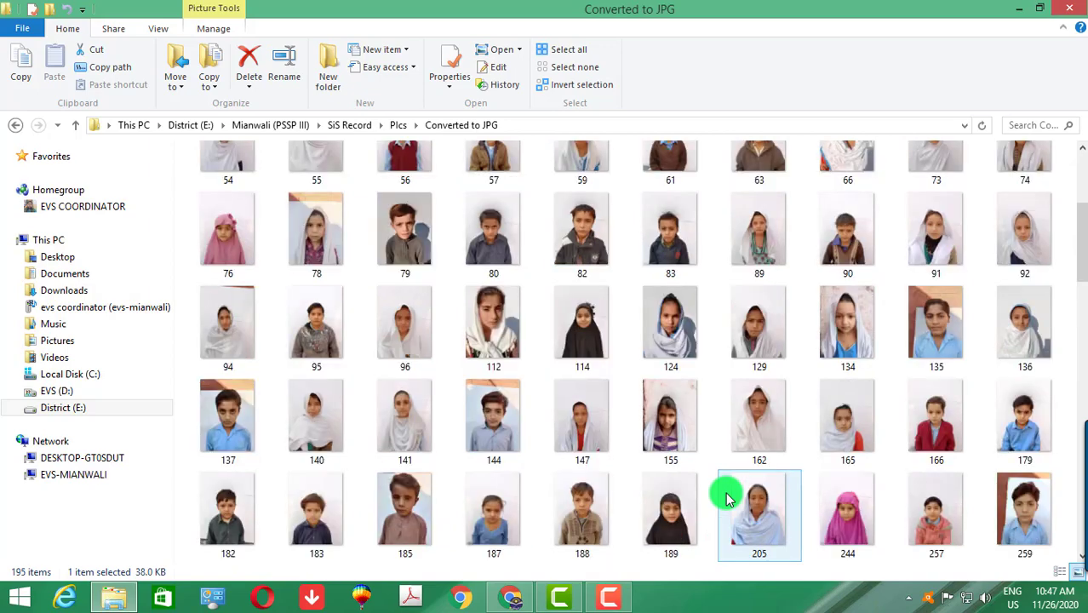
pyautogui.scroll(-3, 728, 498)
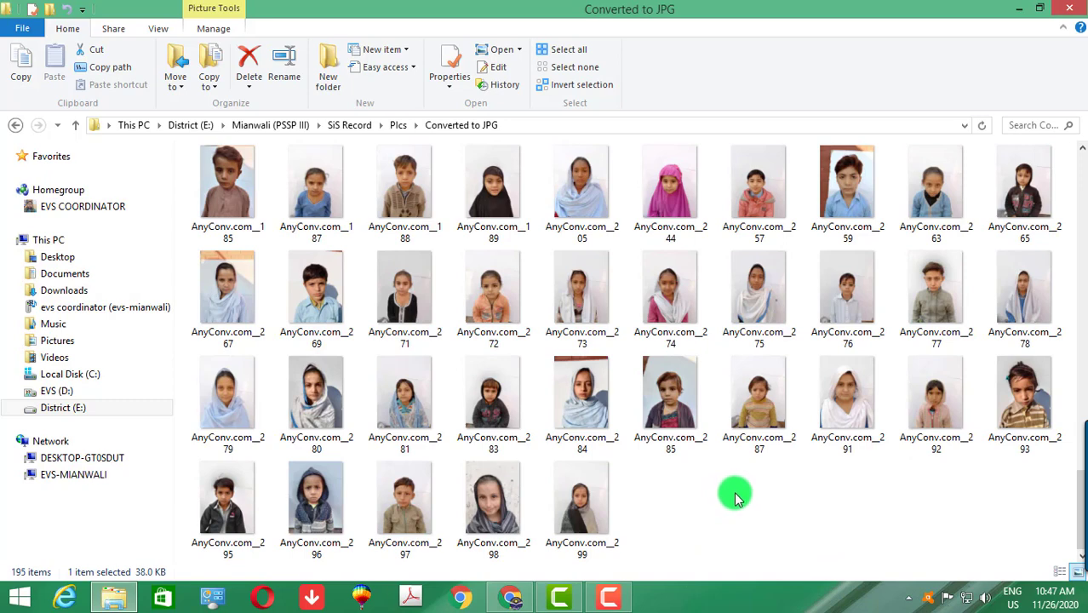
# - Return from the photo folder to the students report and check the page 10 records, starting at entry 64, for missing pictures
pyautogui.scroll(5, 737, 498)
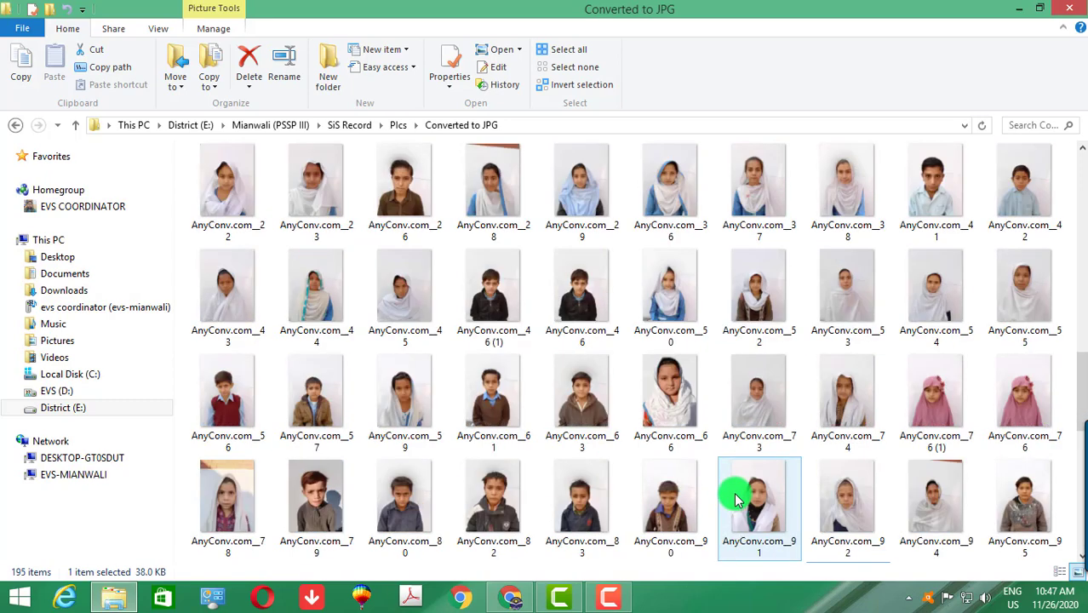
pyautogui.scroll(3, 736, 498)
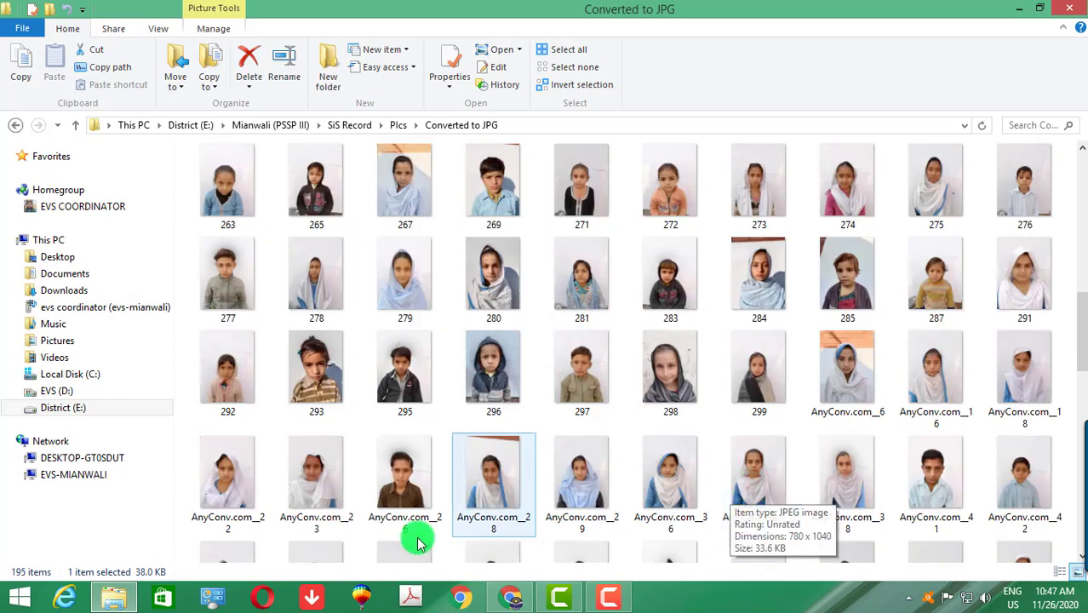
pyautogui.click(117, 599)
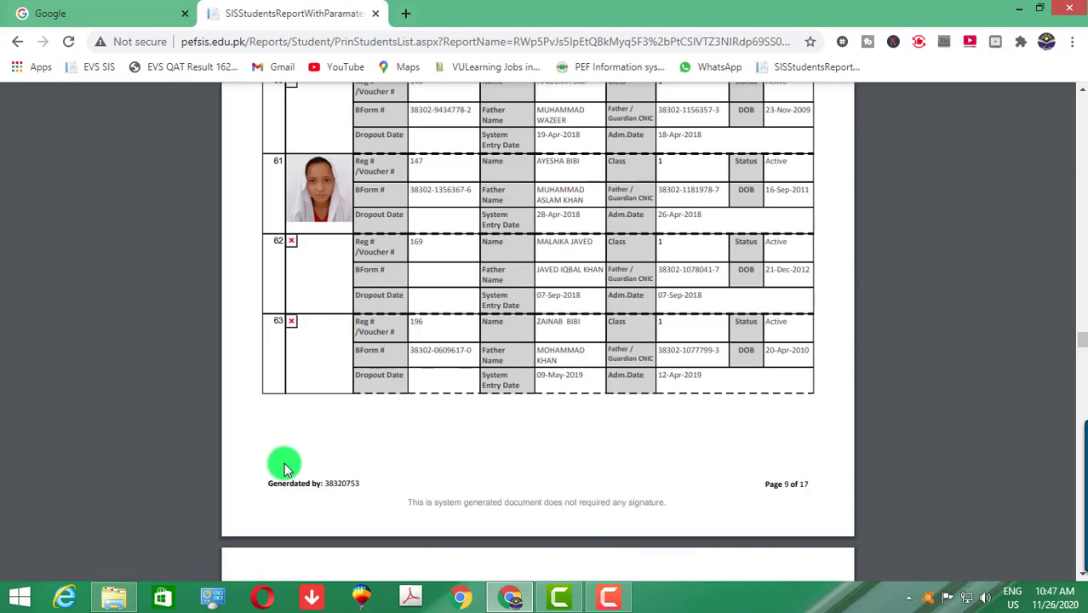
pyautogui.scroll(-6, 281, 463)
pyautogui.scroll(-2, 284, 466)
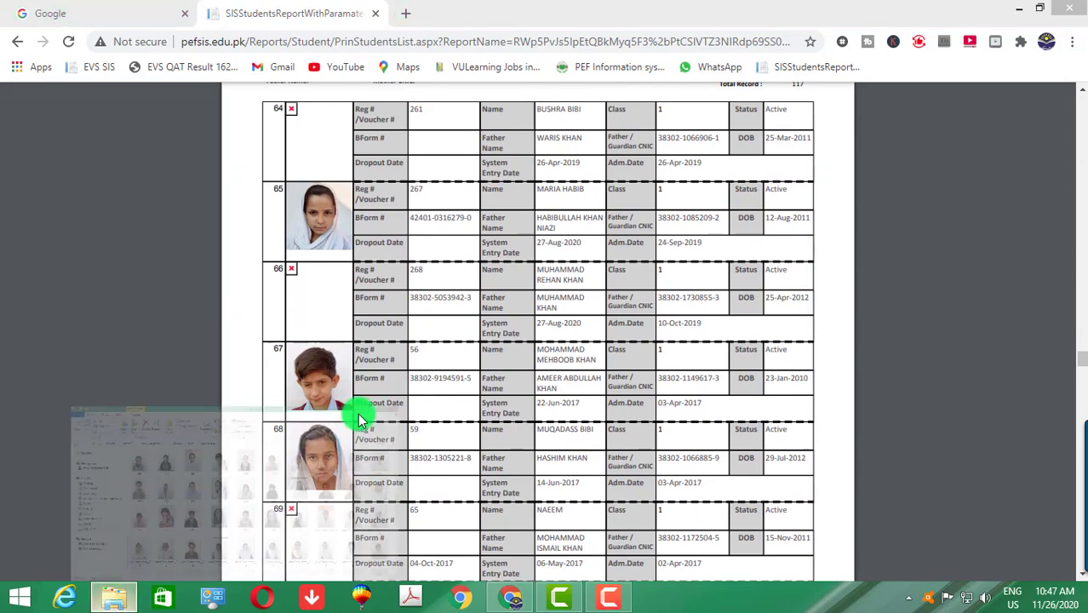
# - Look for photos 261 and 268 in the Converted to JPG folder and check the rest of report page 10, down to entry 70
pyautogui.click(355, 416)
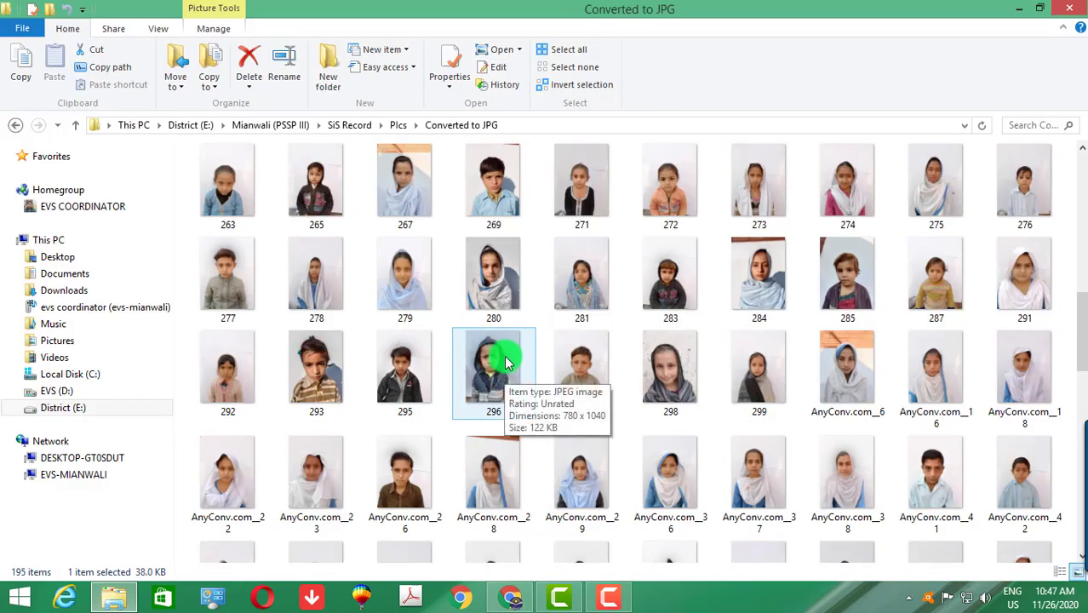
pyautogui.click(433, 226)
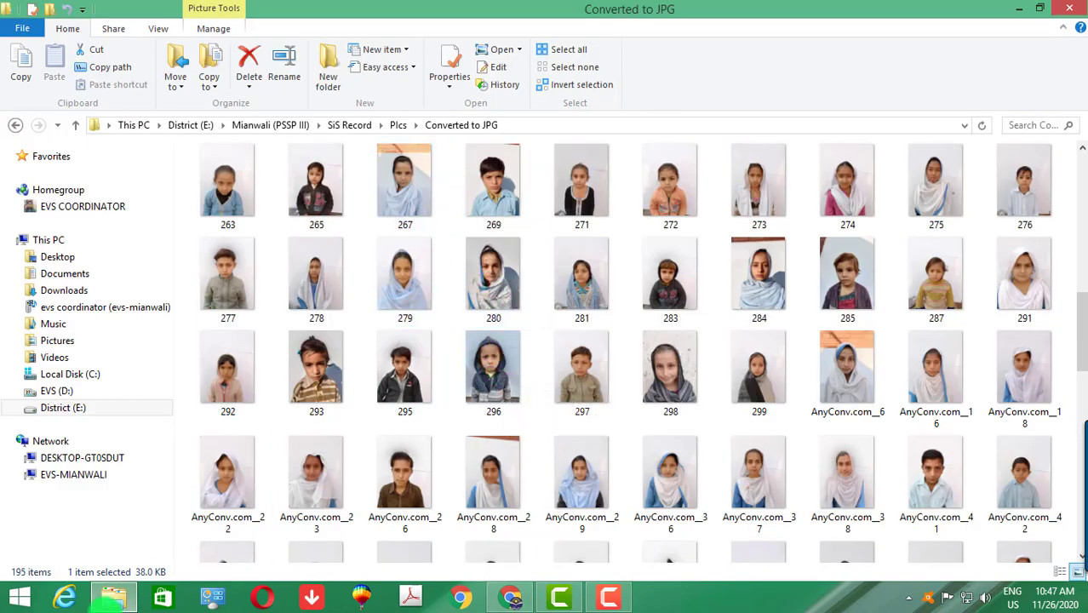
pyautogui.click(128, 600)
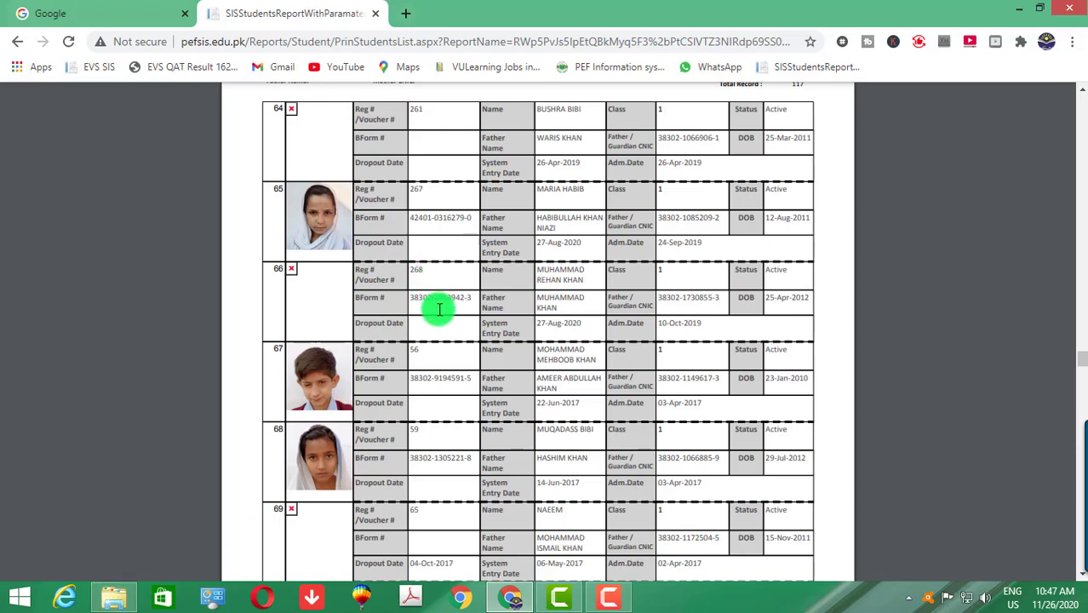
pyautogui.scroll(-1, 425, 413)
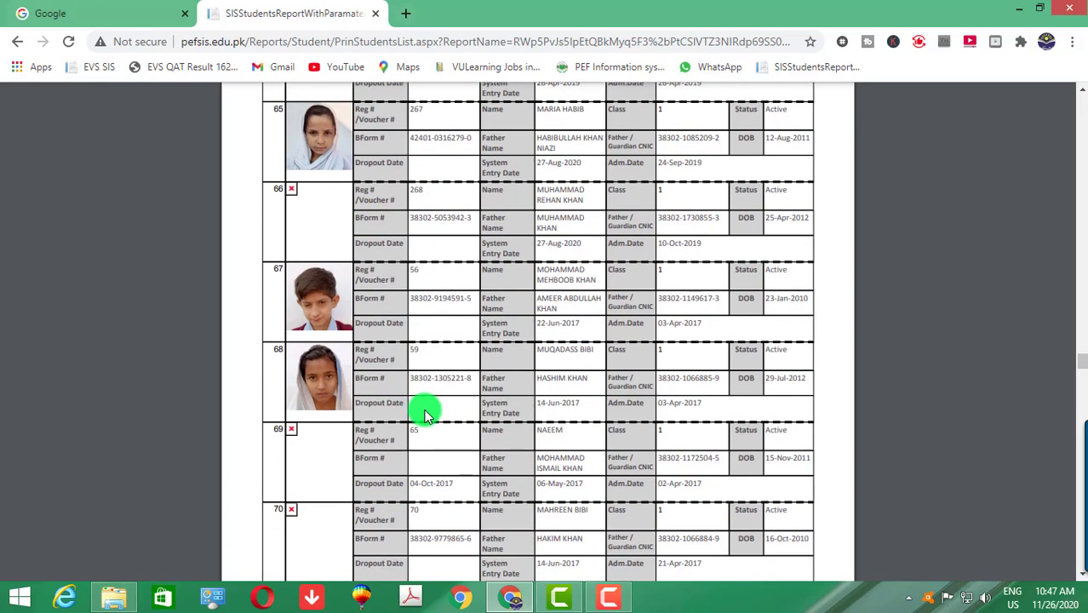
pyautogui.scroll(-2, 430, 417)
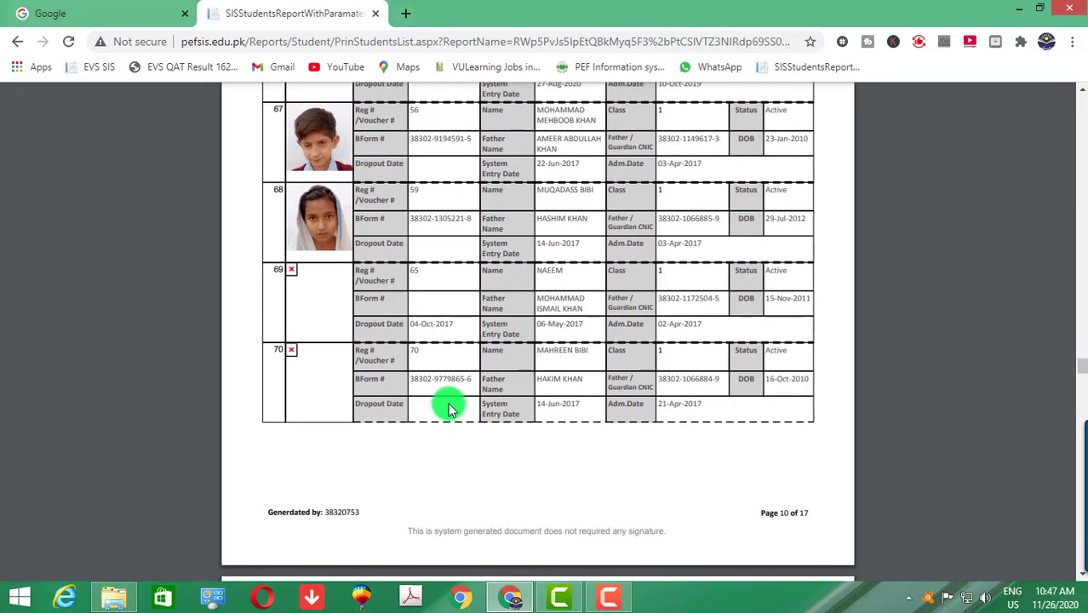
# - Look for photos 65 and 70 in the Converted to JPG folder and check the page 11 records, starting at entry 71
pyautogui.click(128, 598)
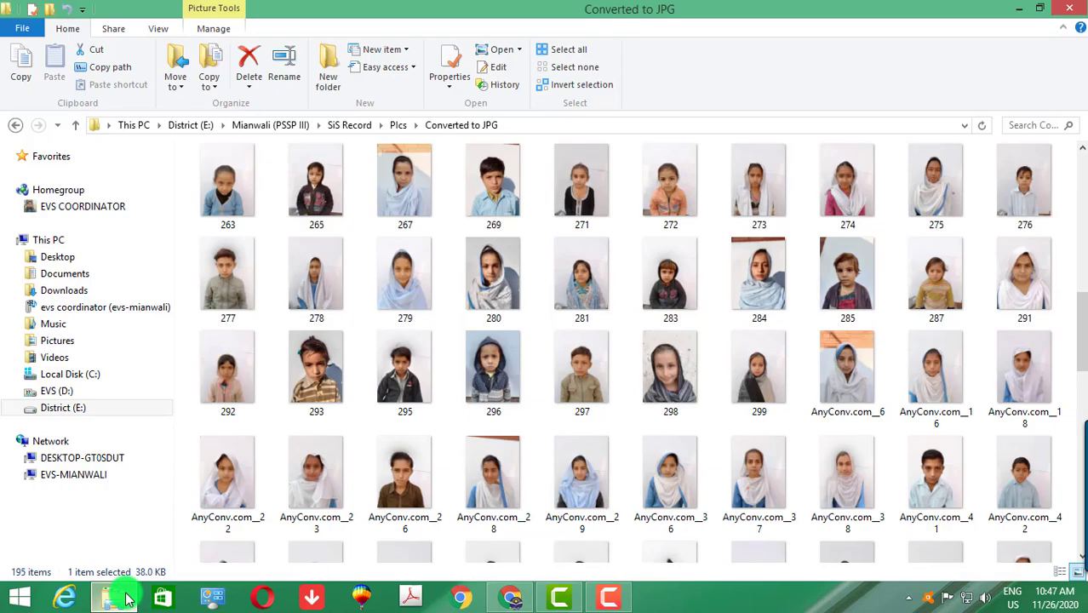
pyautogui.scroll(5, 340, 433)
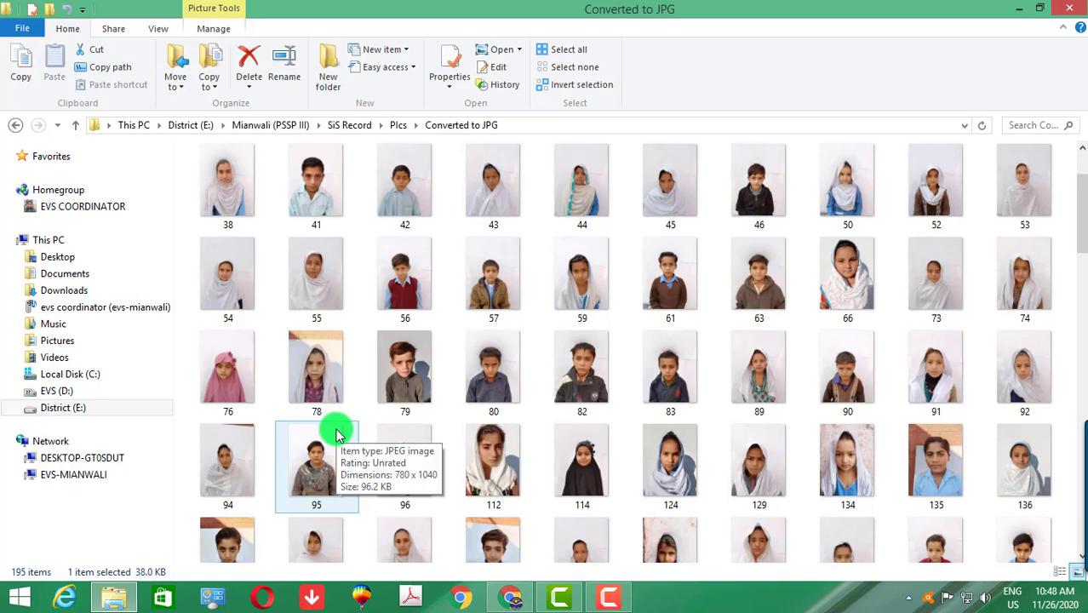
pyautogui.hotkey('alt', 'Tab')
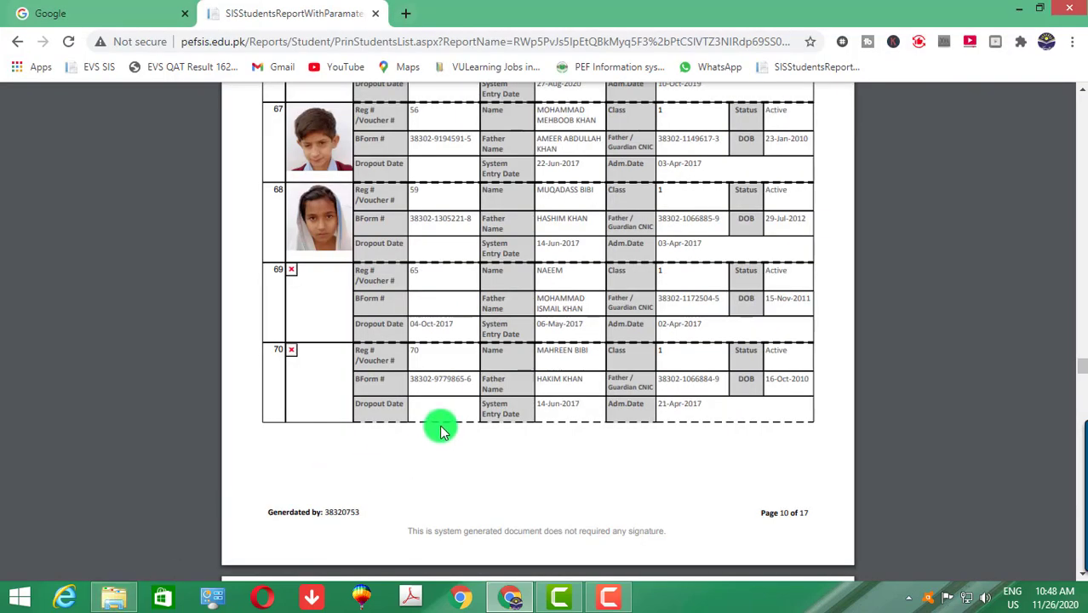
pyautogui.scroll(-8, 440, 432)
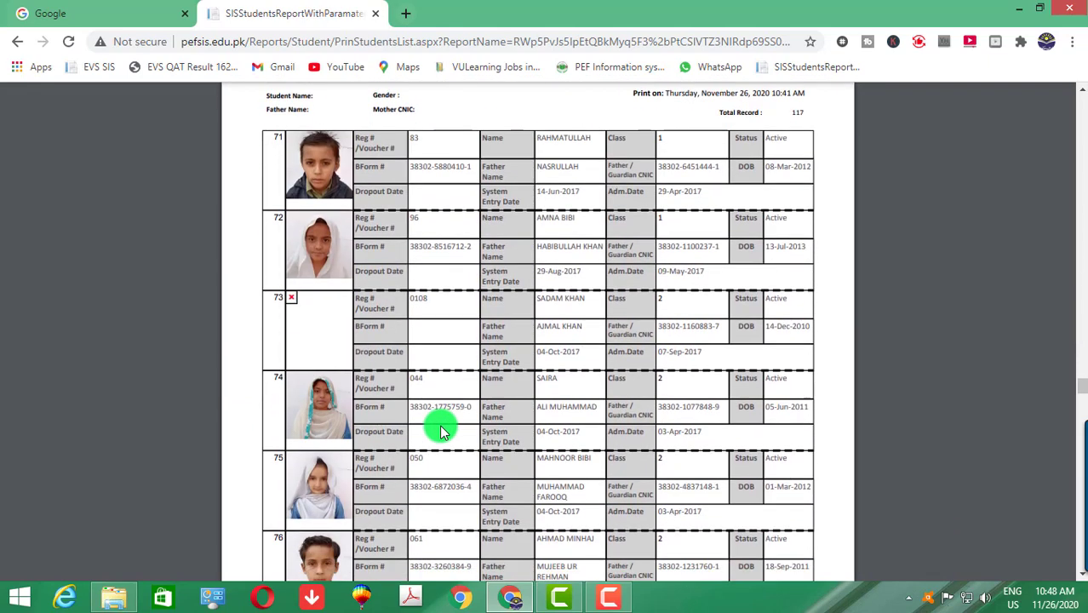
pyautogui.scroll(-1, 440, 431)
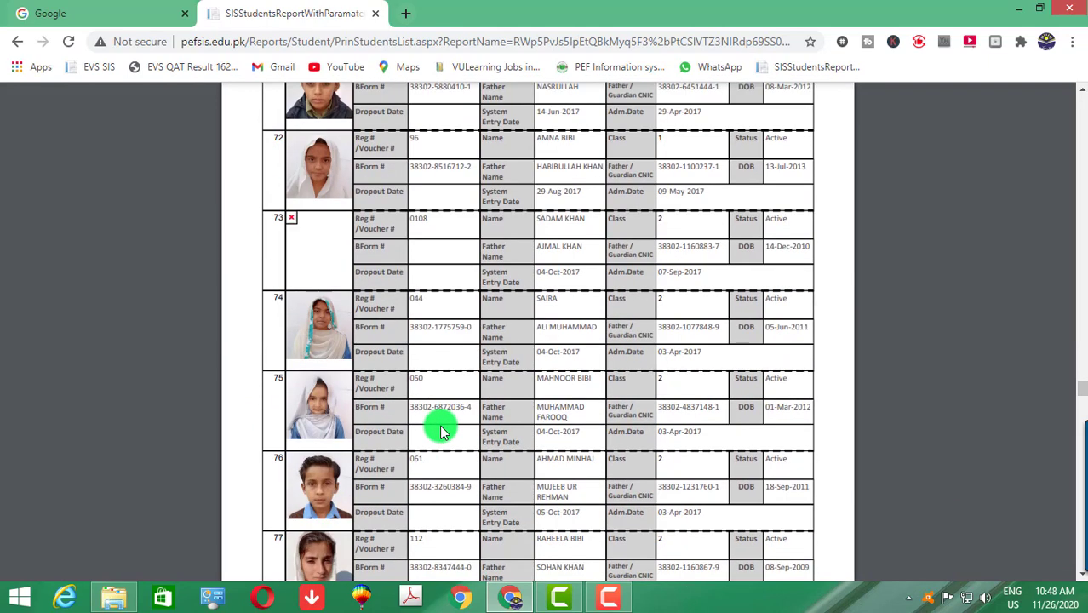
# - Select photo 112 in the Converted to JPG folder and check the report for missing pictures through entry 81 on page 12
pyautogui.click(134, 596)
pyautogui.click(496, 460)
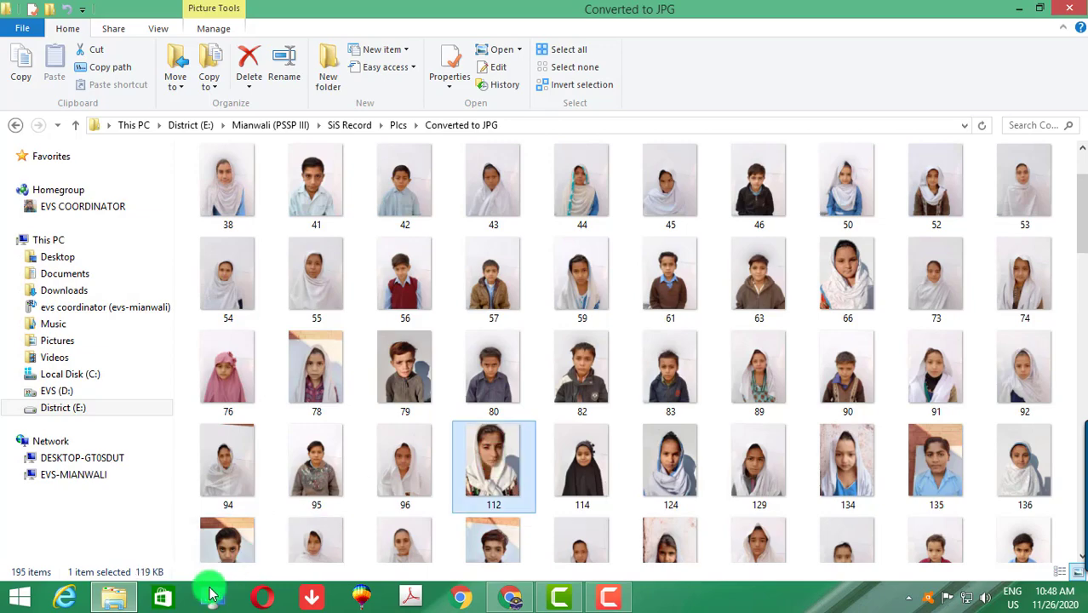
pyautogui.click(120, 596)
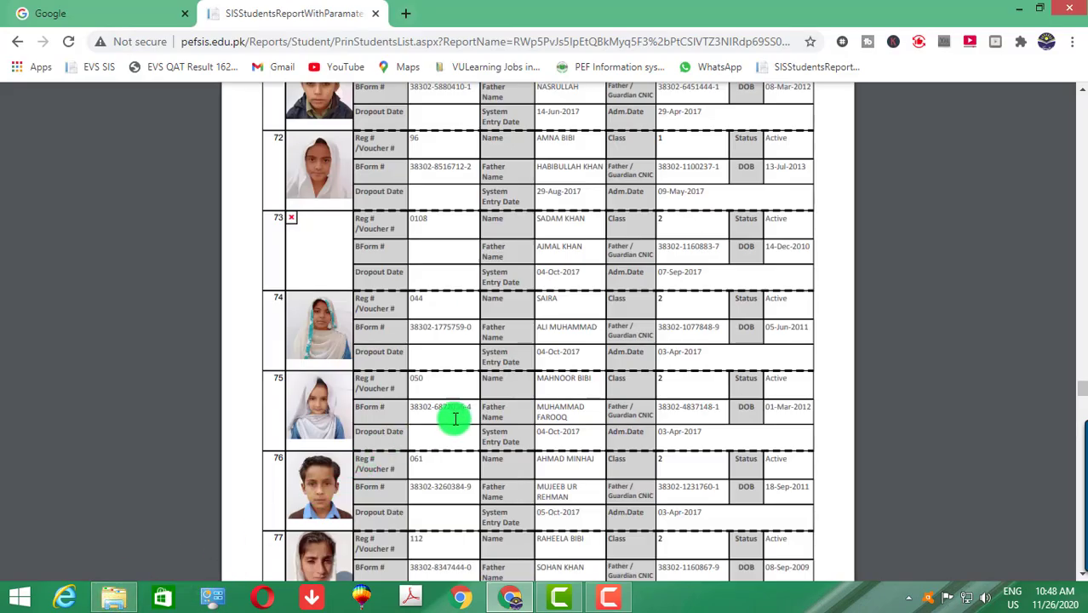
pyautogui.scroll(-10, 461, 415)
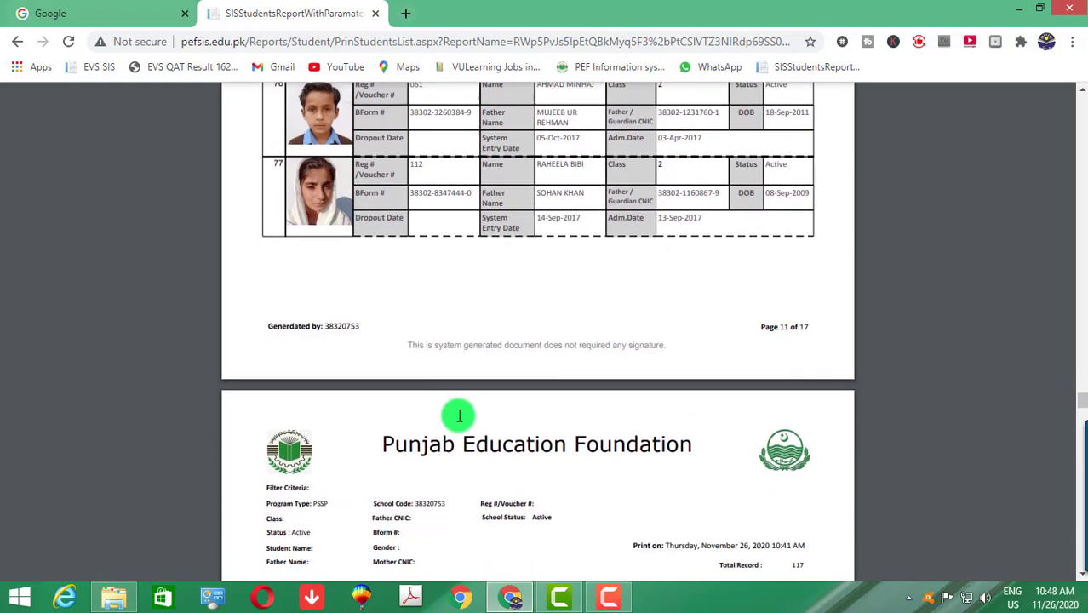
pyautogui.scroll(4, 460, 415)
pyautogui.scroll(-4, 455, 406)
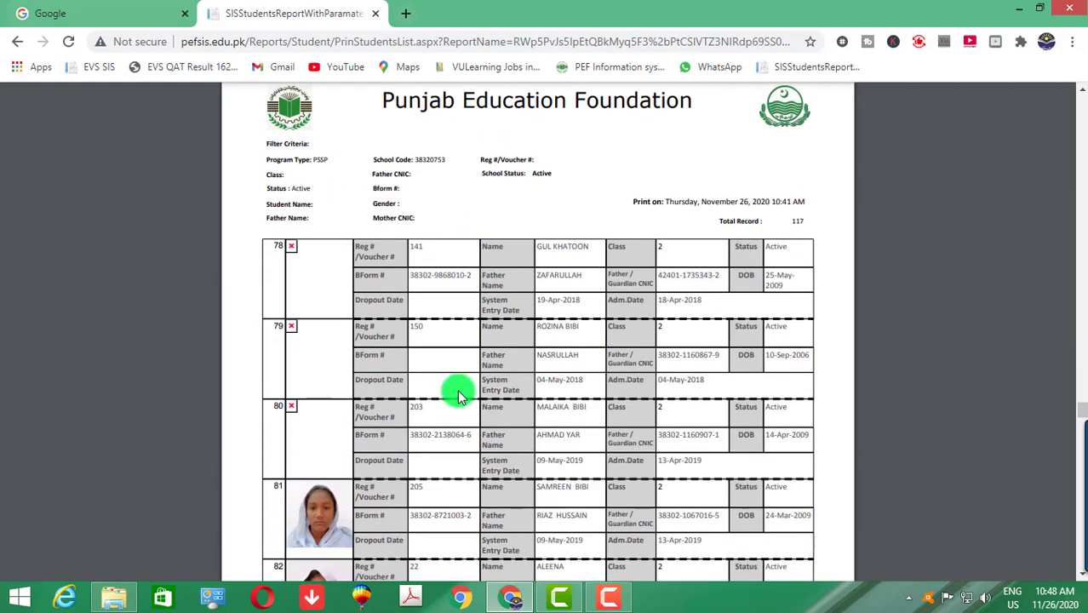
# - Find the photo for registration number 141 in the Converted to JPG folder and select it
pyautogui.click(117, 594)
pyautogui.scroll(-3, 553, 444)
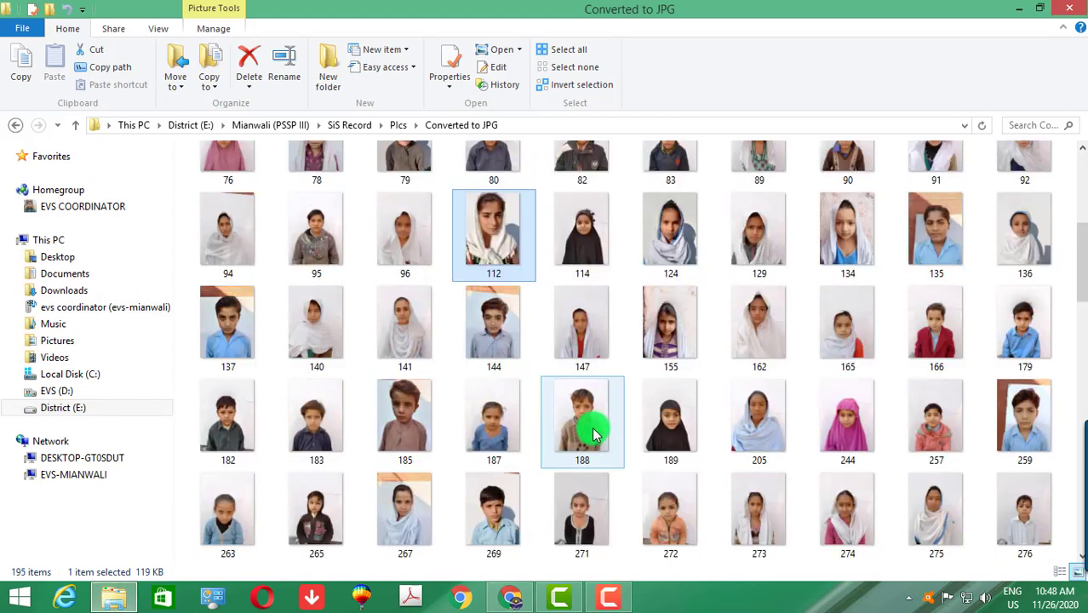
pyautogui.click(406, 342)
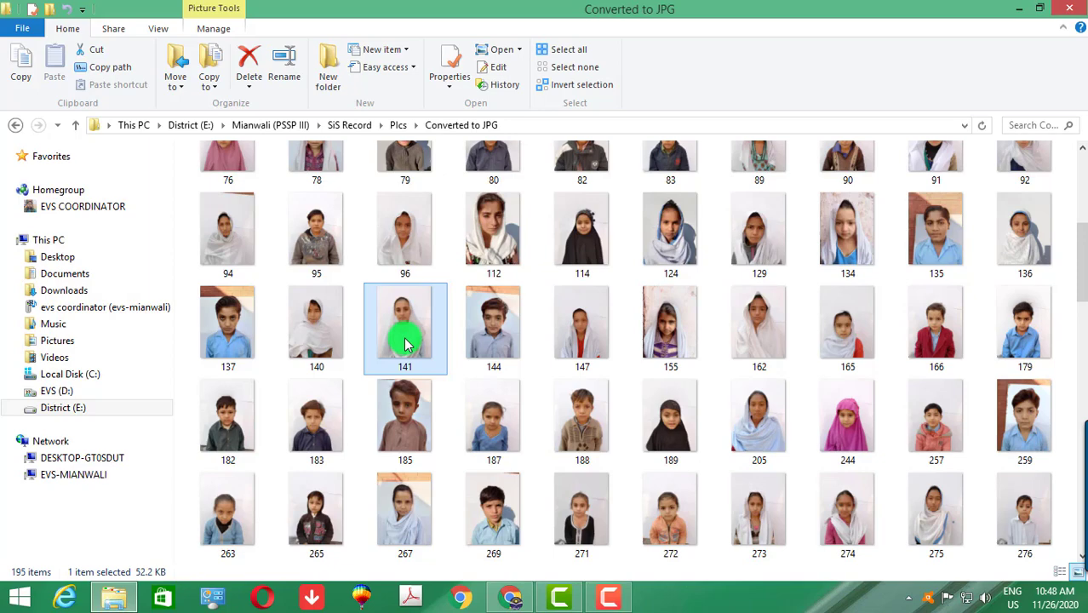
# - Return to the students report and check the remaining page 12 records, down to entry 84, for missing pictures
pyautogui.click(114, 596)
pyautogui.scroll(-5, 484, 464)
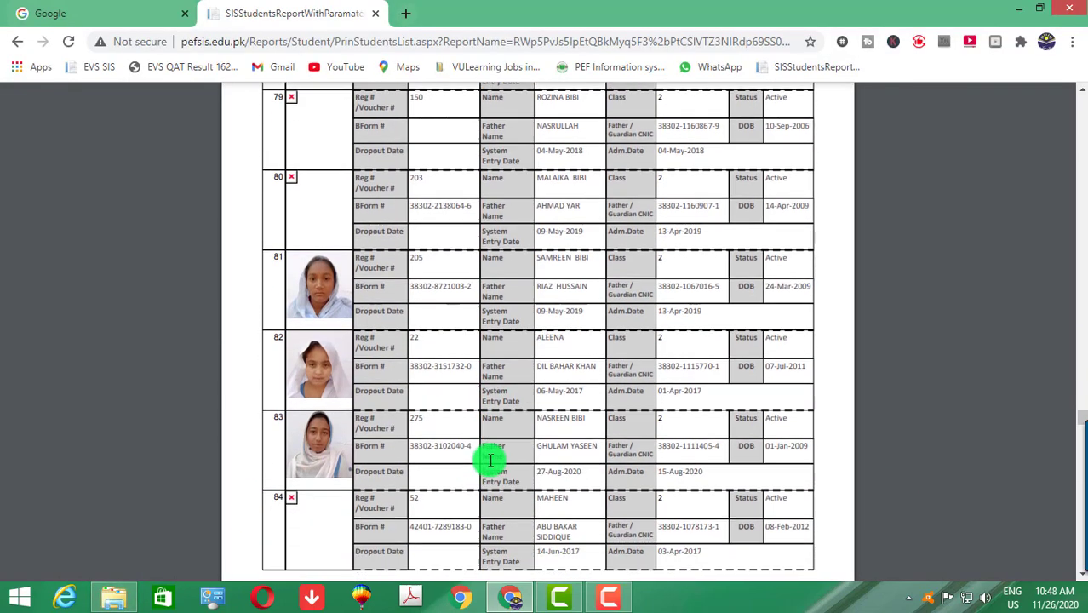
pyautogui.scroll(-2, 488, 462)
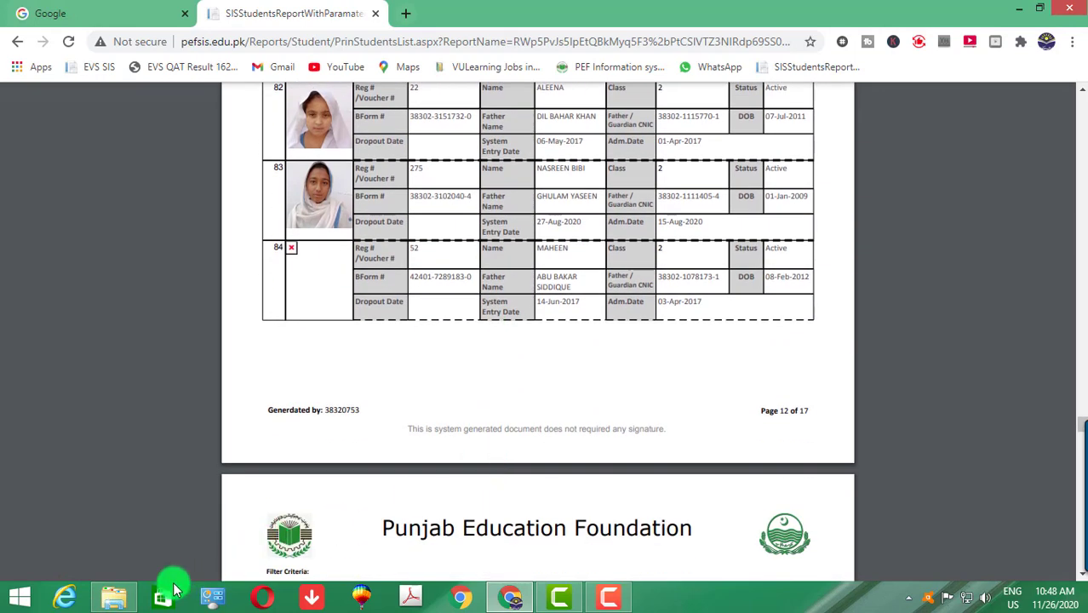
# - Look for photo 52 in the Converted to JPG folder and close the Internet Explorer window covering the report
pyautogui.click(100, 605)
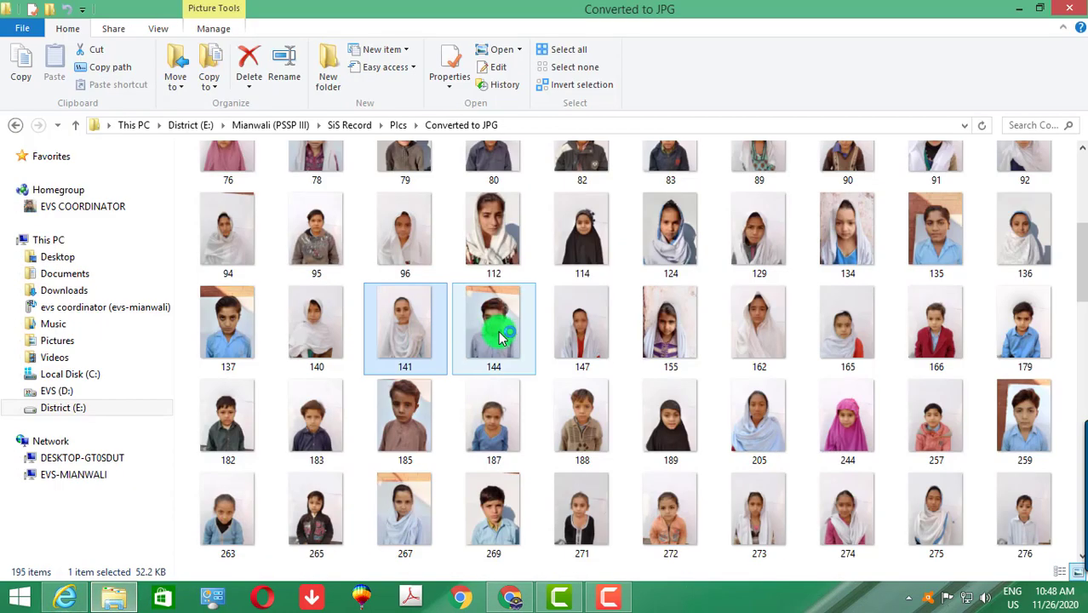
pyautogui.scroll(3, 515, 345)
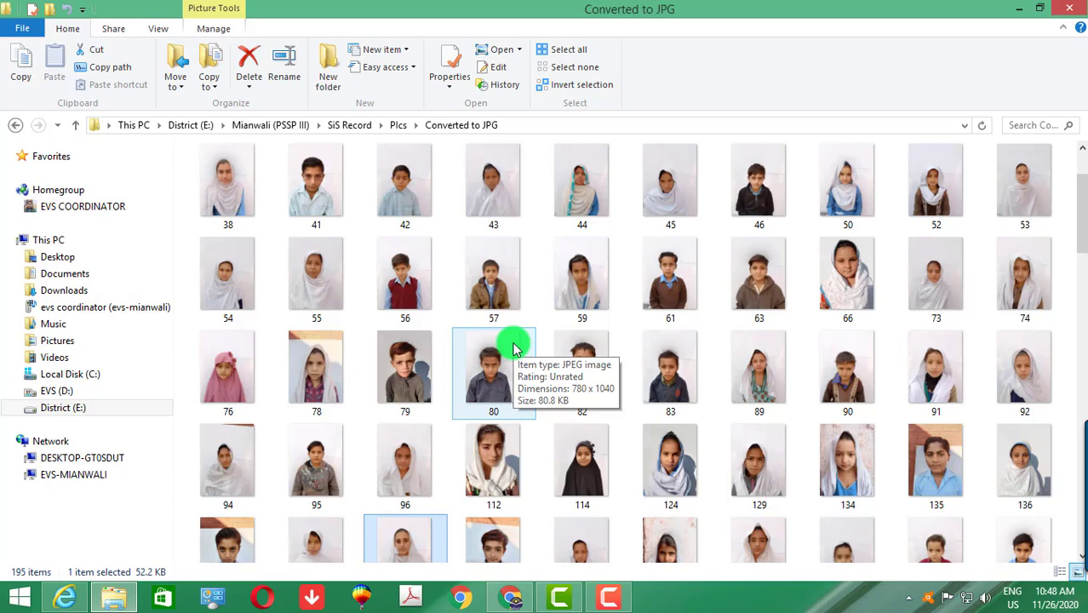
pyautogui.click(112, 595)
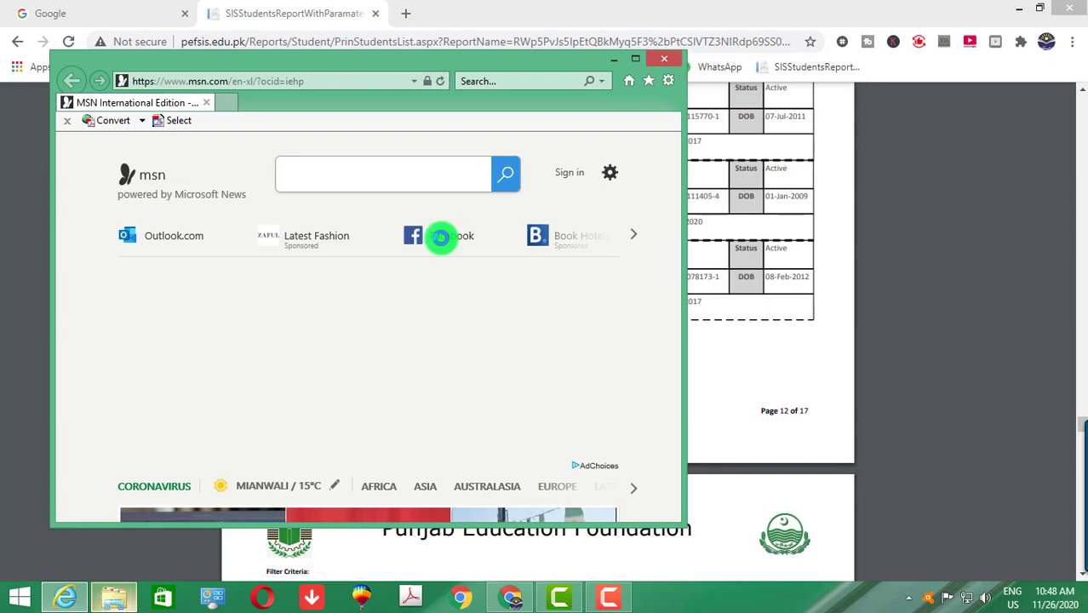
pyautogui.click(666, 62)
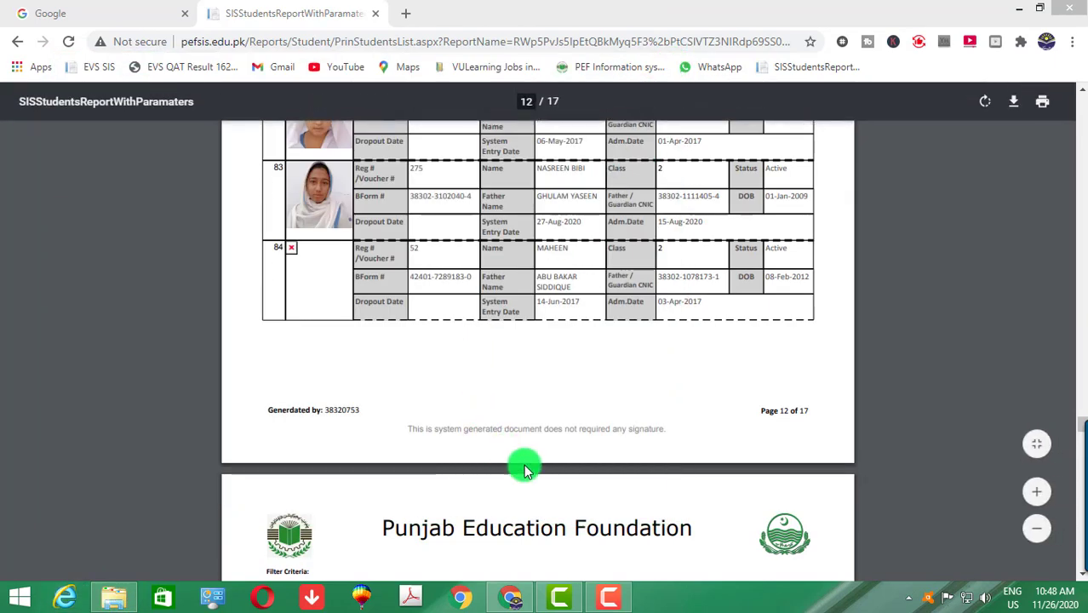
# - Check the page 13 records, down to entry 91, for missing pictures and look for photos 97 and 105 in the folder
pyautogui.scroll(-4, 542, 475)
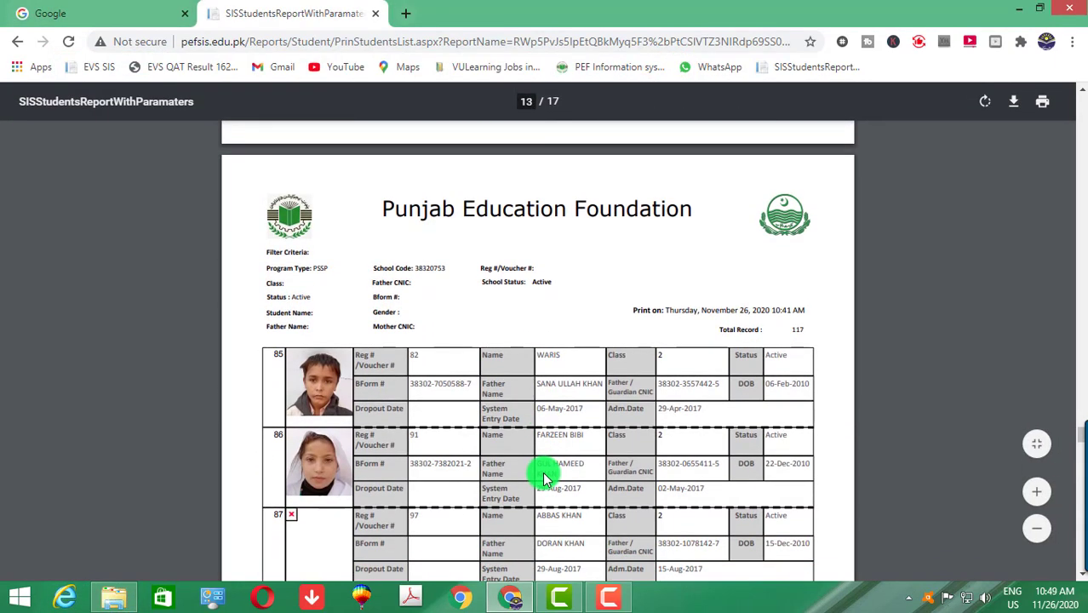
pyautogui.scroll(-2, 545, 477)
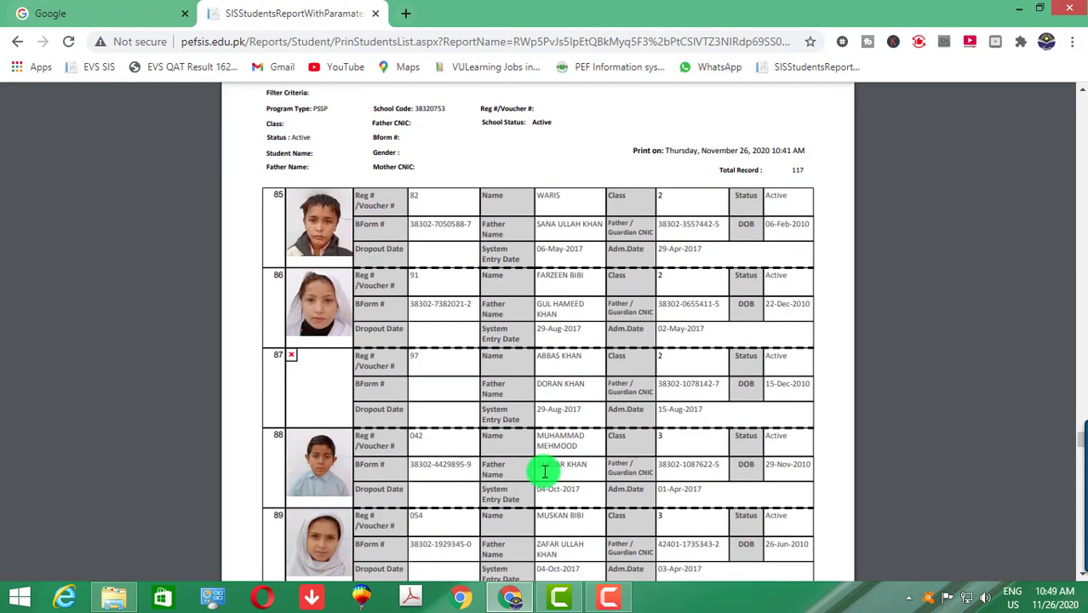
pyautogui.scroll(-4, 545, 471)
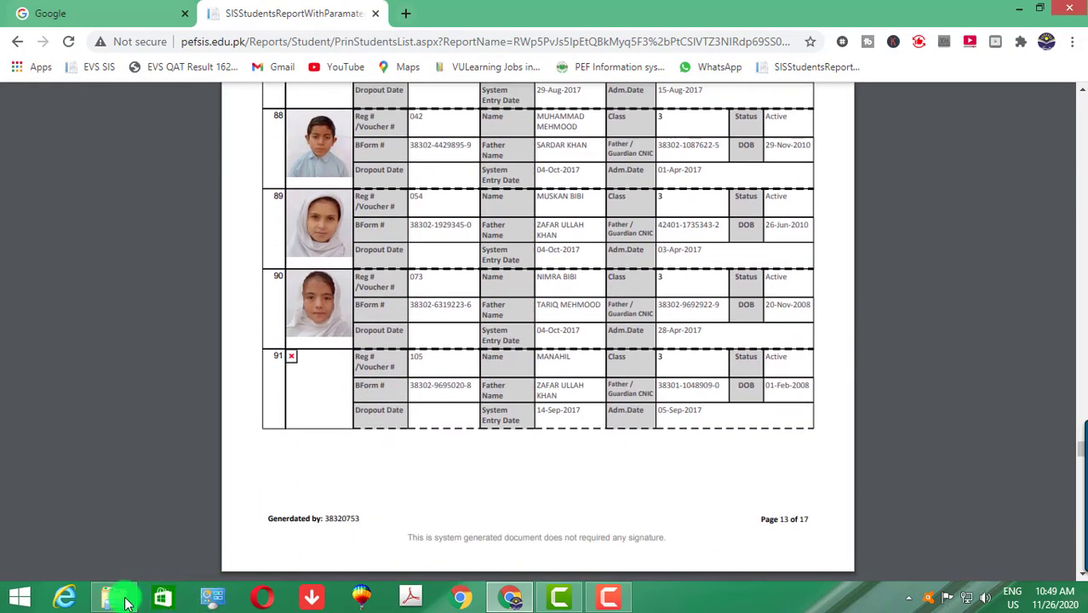
pyautogui.click(125, 602)
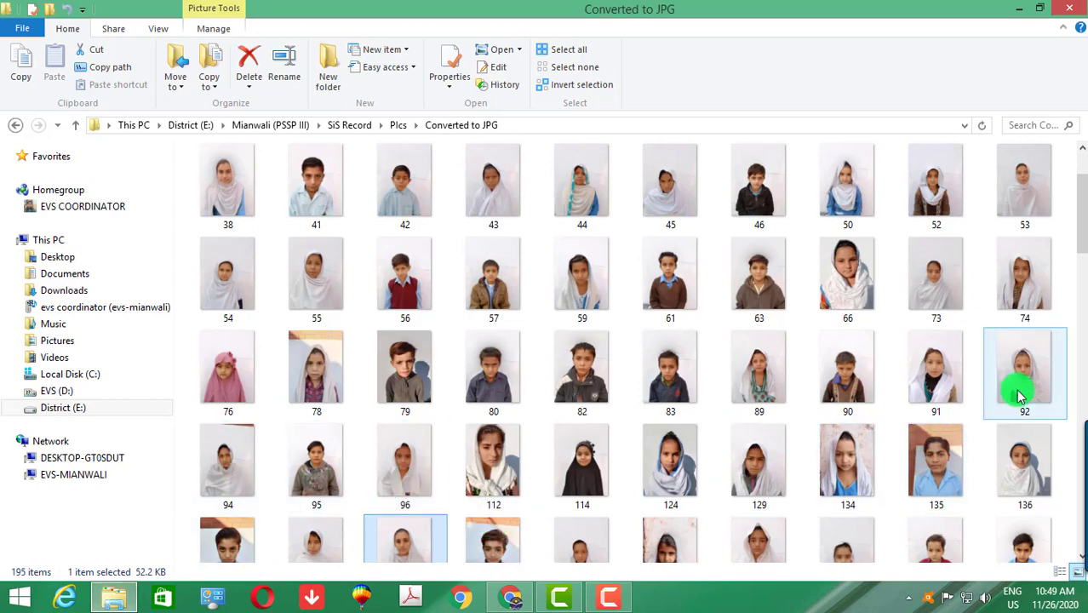
pyautogui.click(117, 600)
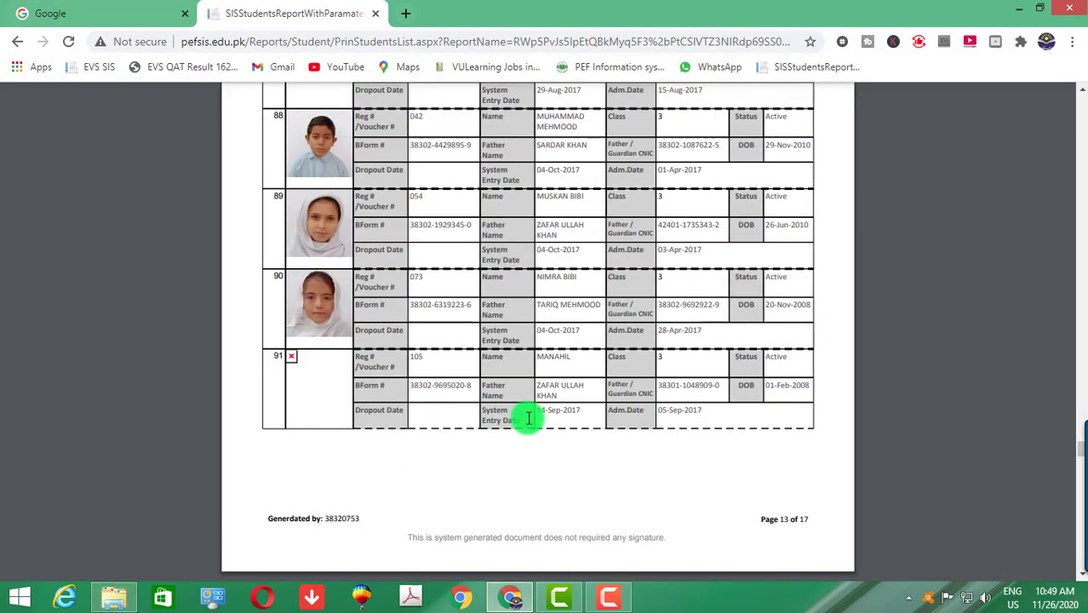
# - Check the page 14 records, down to entry 98, for missing pictures and switch back to the Converted to JPG folder
pyautogui.scroll(-5, 524, 418)
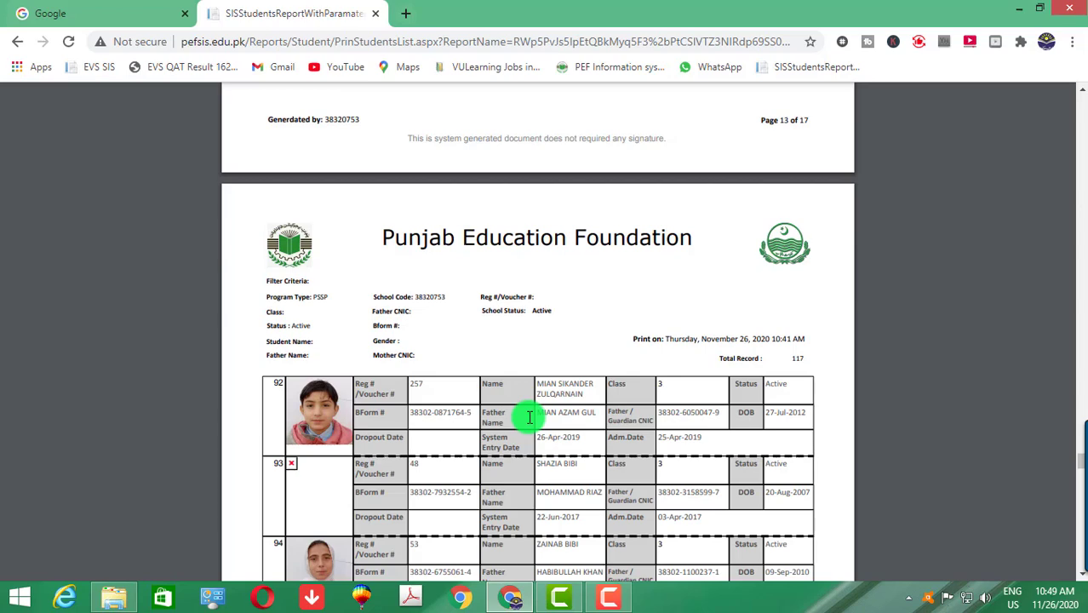
pyautogui.scroll(-2, 528, 417)
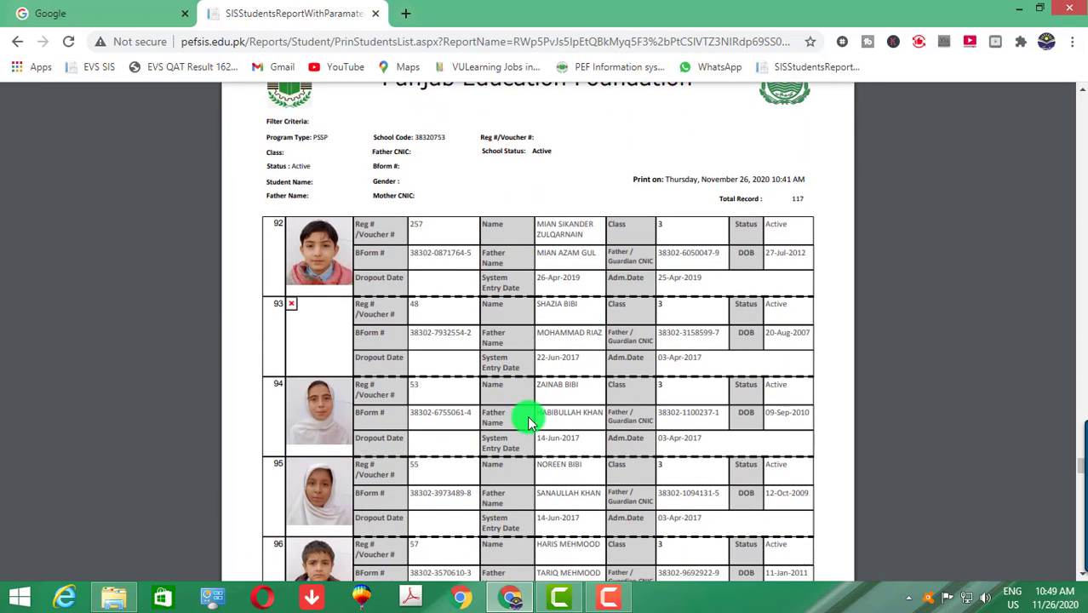
pyautogui.scroll(-3, 529, 422)
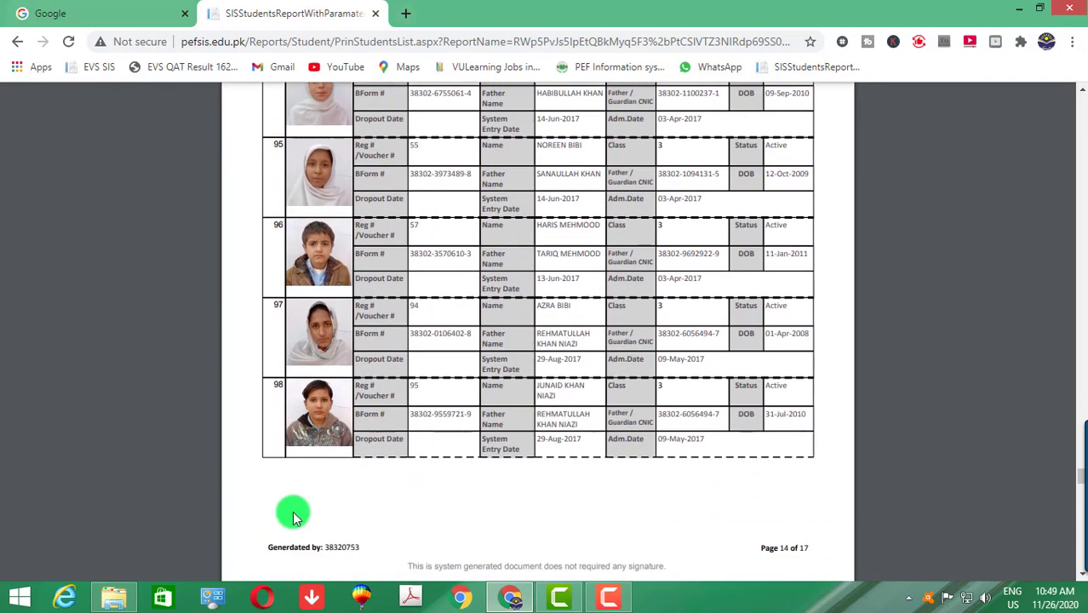
pyautogui.click(126, 601)
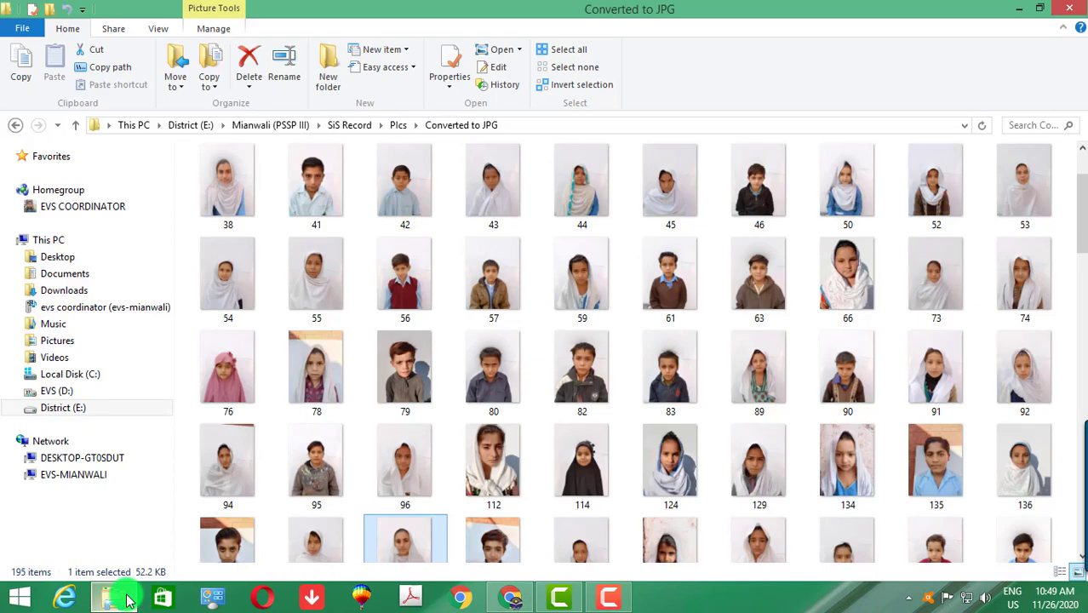
# - Check the first page 15 records for missing pictures and look for photo 258 in the Converted to JPG folder
pyautogui.click(126, 600)
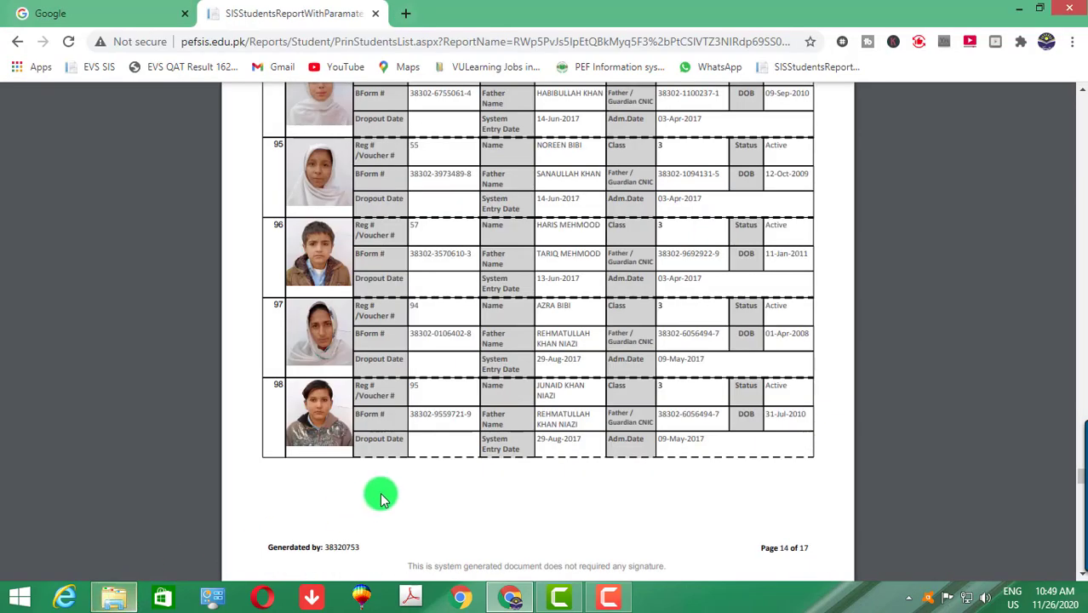
pyautogui.scroll(-4, 413, 482)
pyautogui.scroll(-3, 443, 473)
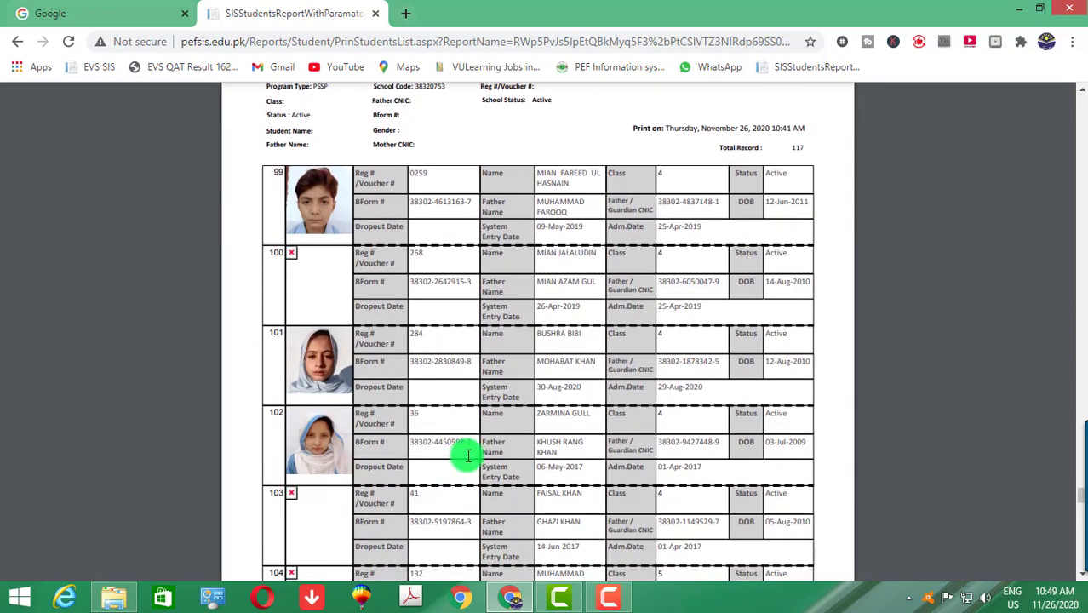
pyautogui.scroll(-1, 460, 455)
pyautogui.click(117, 600)
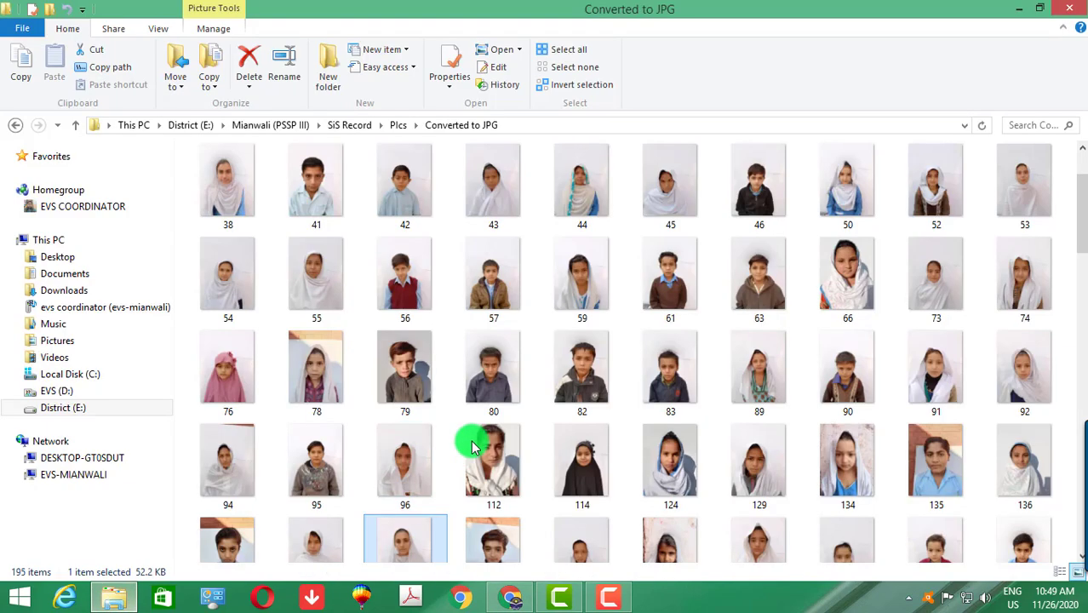
pyautogui.scroll(-3, 486, 490)
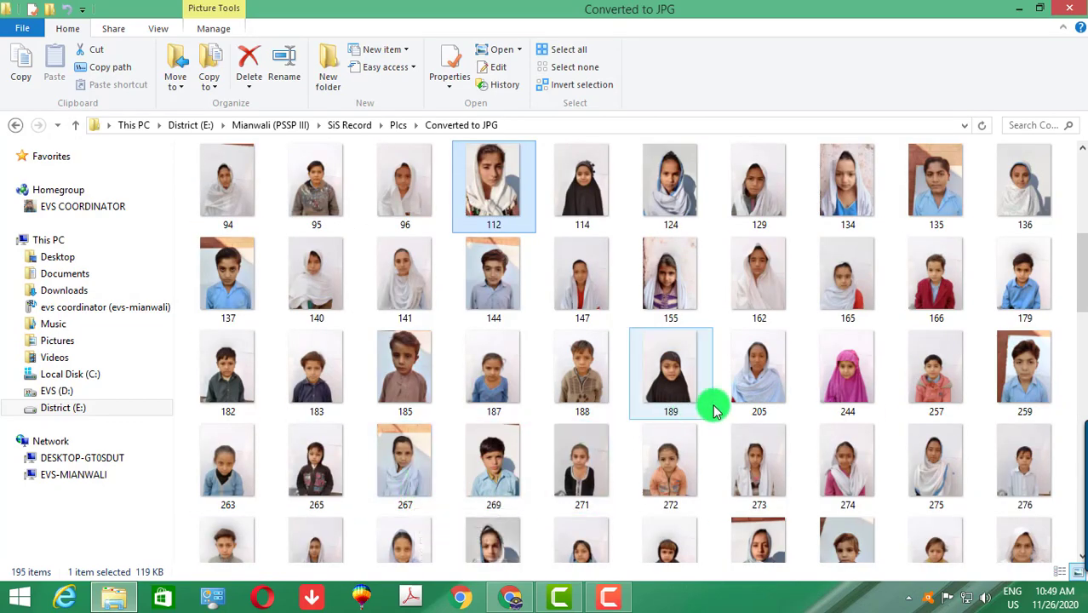
# - Check the remaining page 15 records, down to entry 105, for missing pictures and locate photo 41 in the folder
pyautogui.click(116, 596)
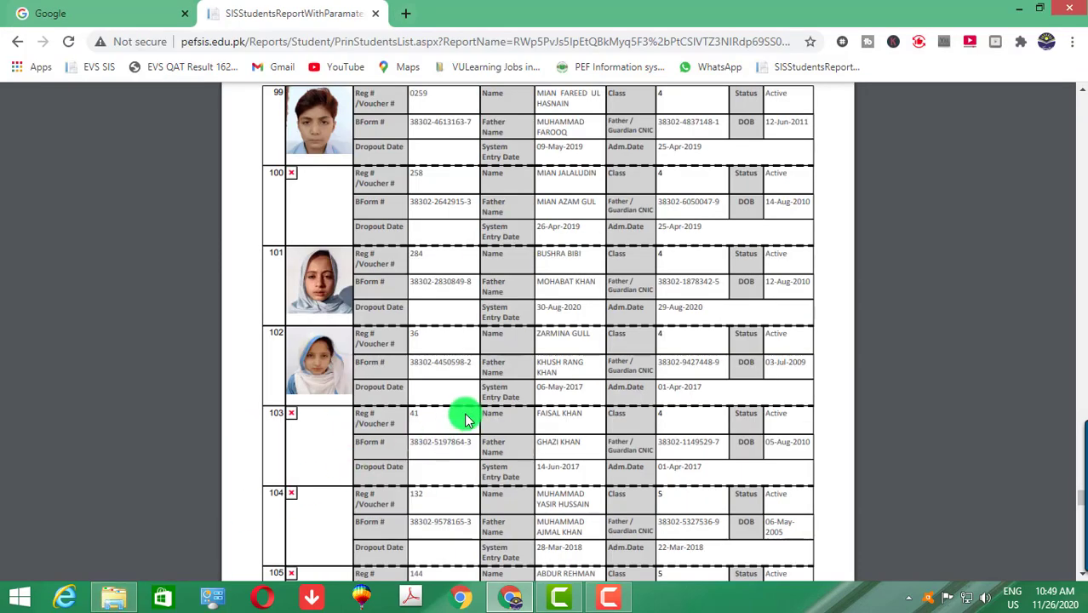
pyautogui.scroll(-1, 464, 417)
pyautogui.scroll(-2, 464, 417)
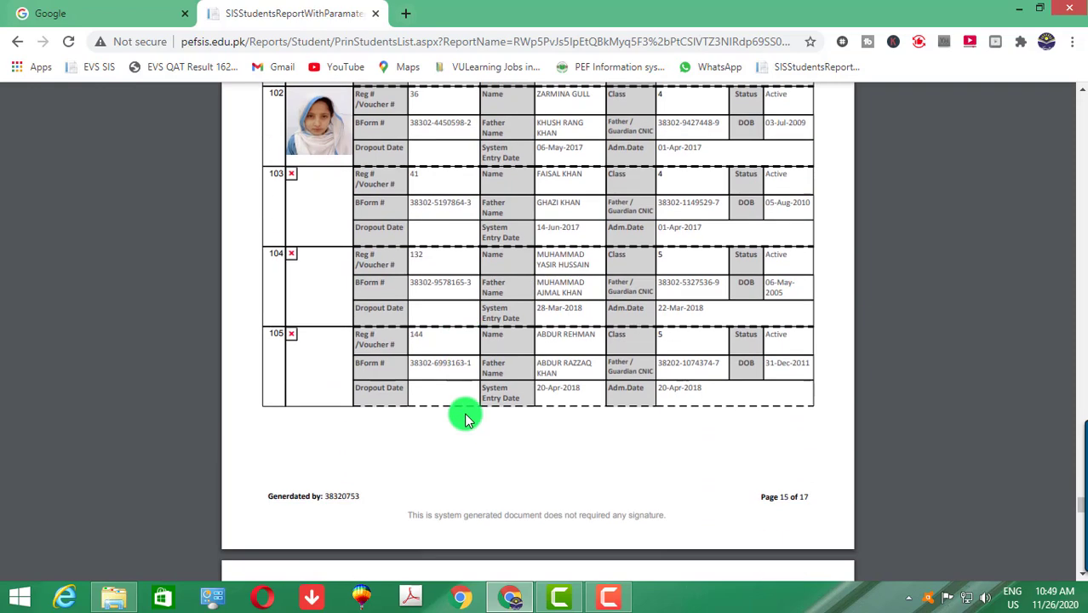
pyautogui.click(115, 598)
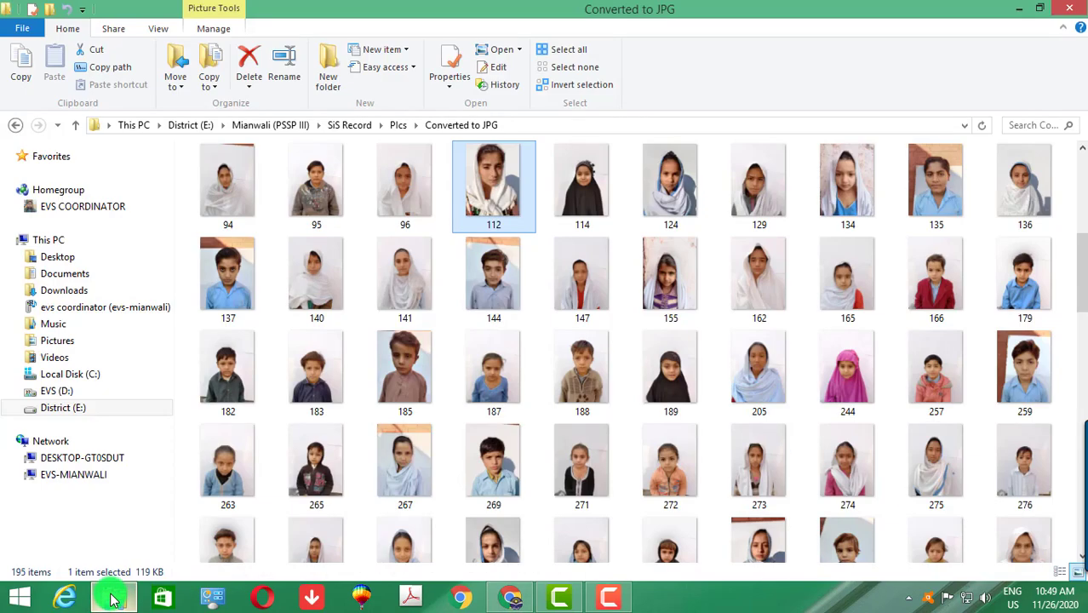
pyautogui.scroll(4, 272, 430)
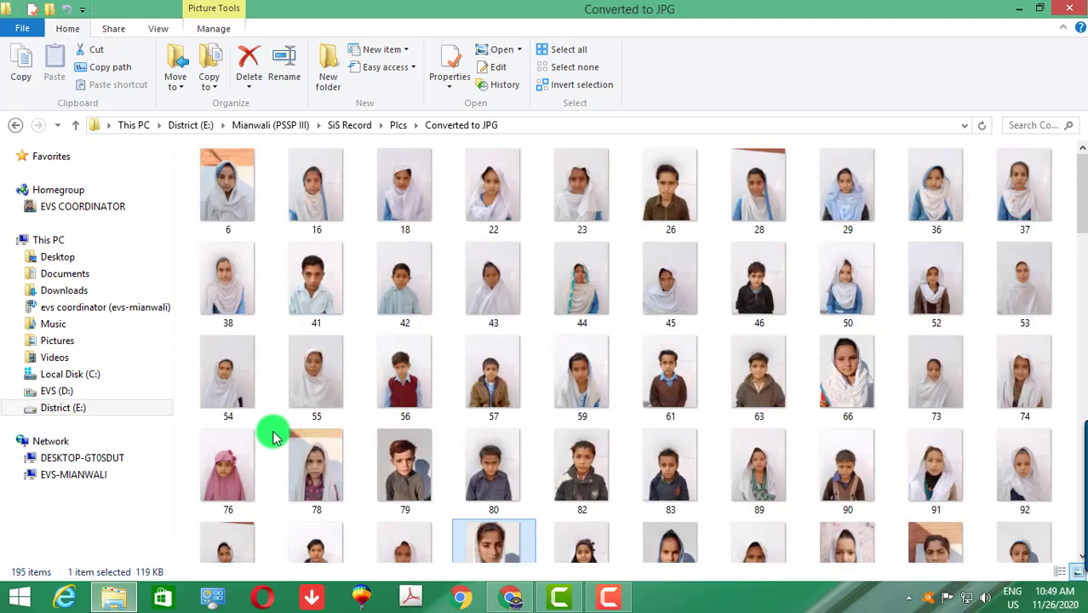
pyautogui.click(313, 306)
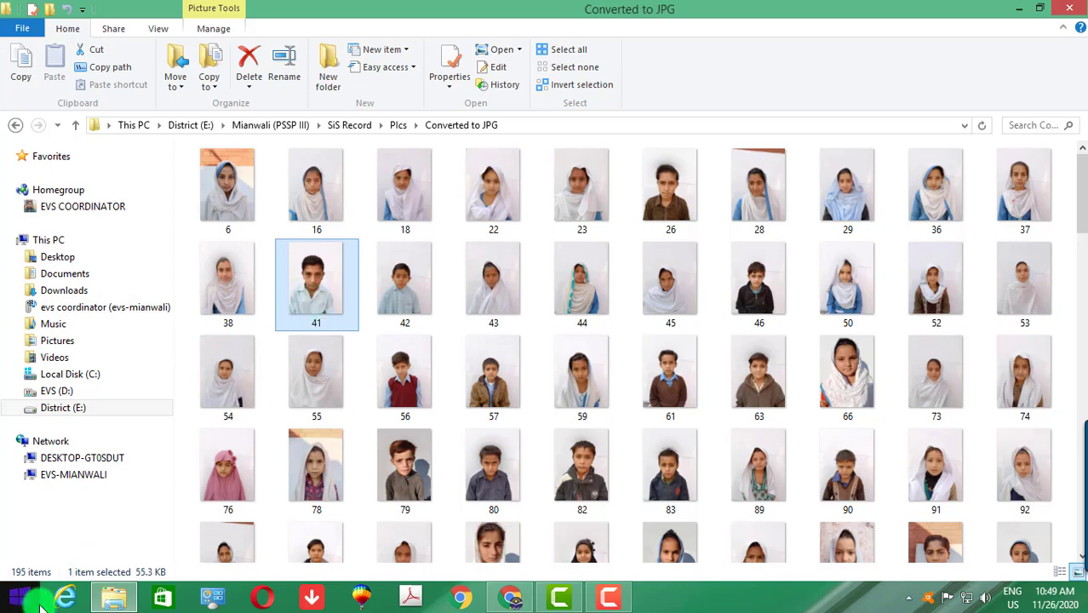
# - Compare page 15 entries 104 and 105 with the folder, looking for photos 132 and 144
pyautogui.click(113, 598)
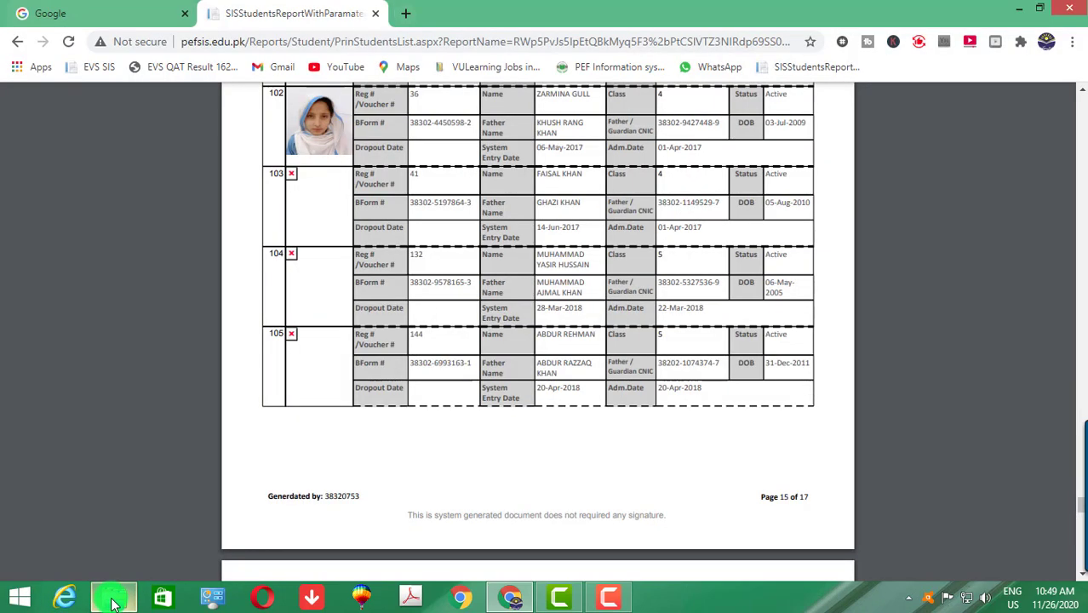
pyautogui.click(113, 599)
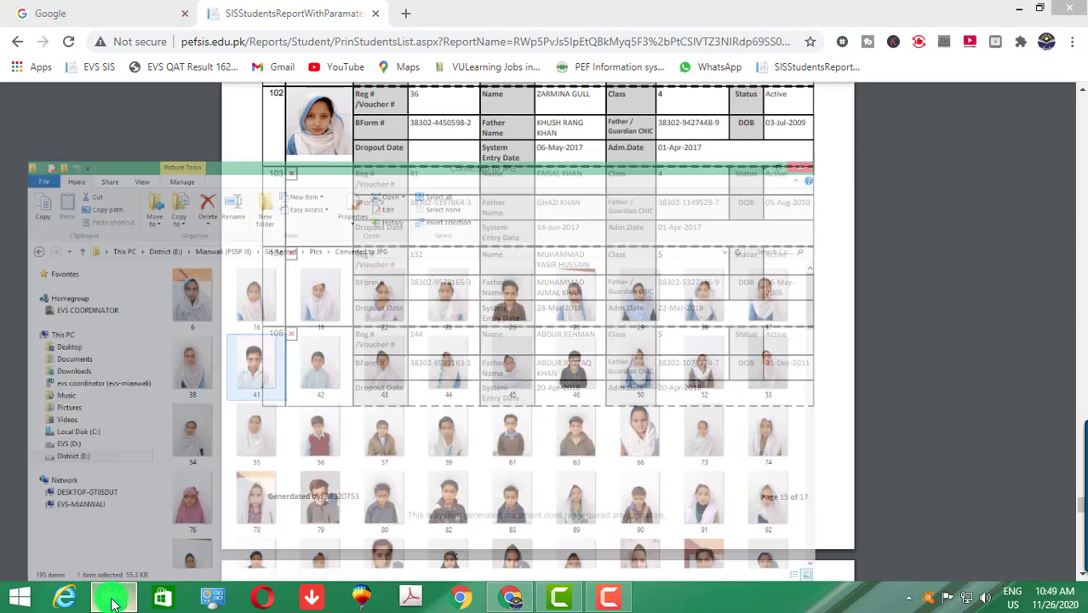
pyautogui.click(304, 547)
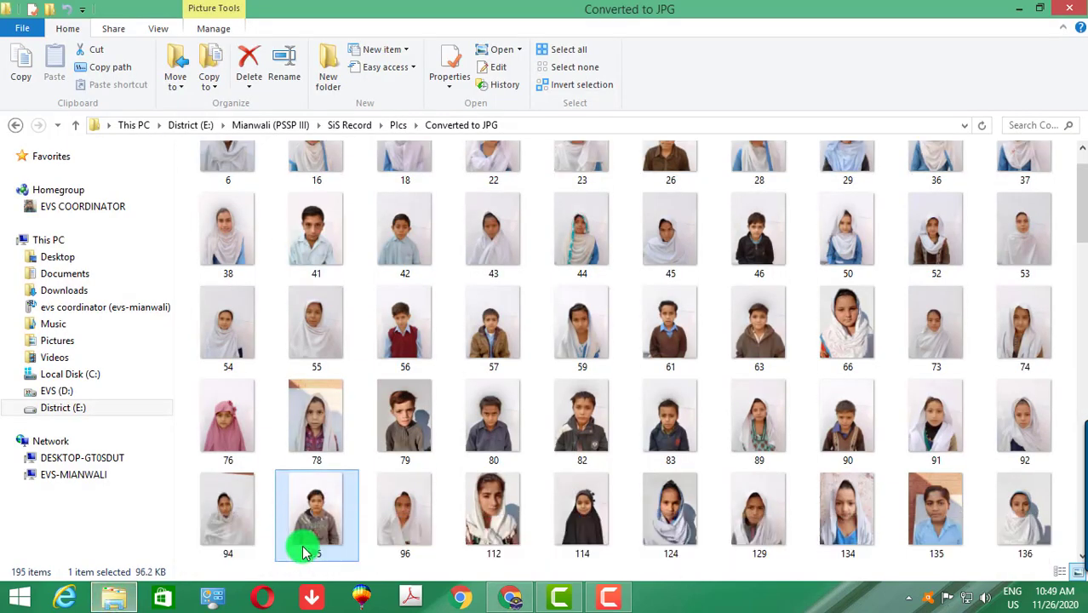
pyautogui.scroll(-3, 307, 549)
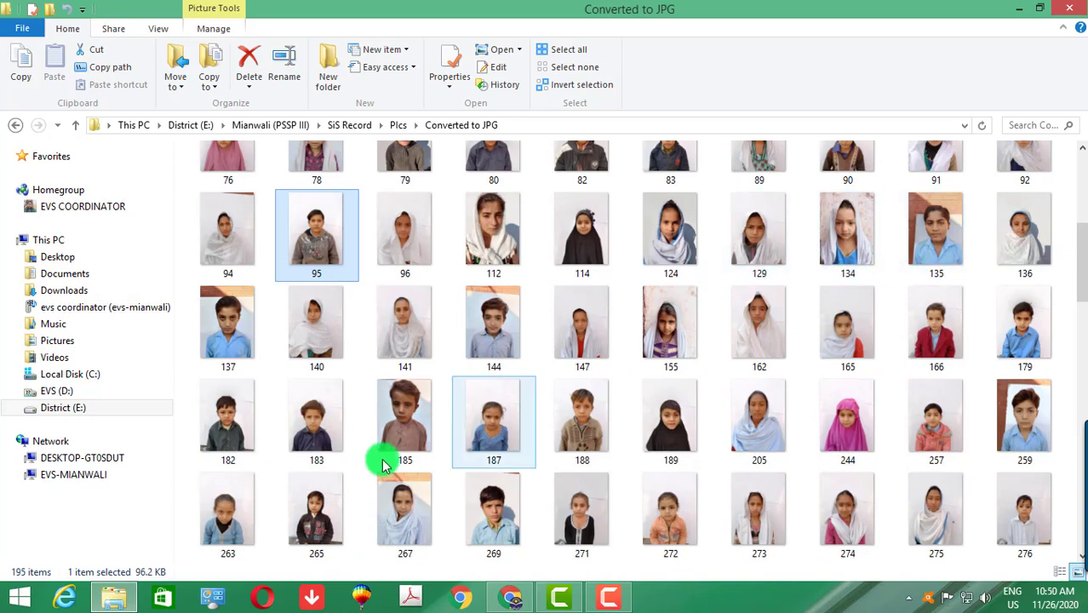
pyautogui.click(119, 599)
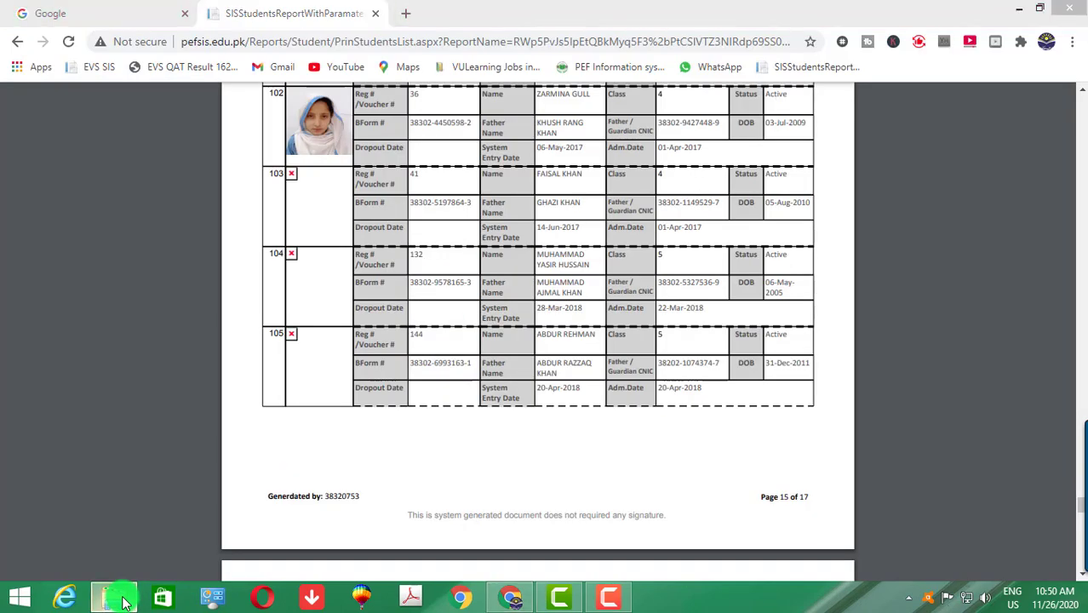
pyautogui.click(122, 602)
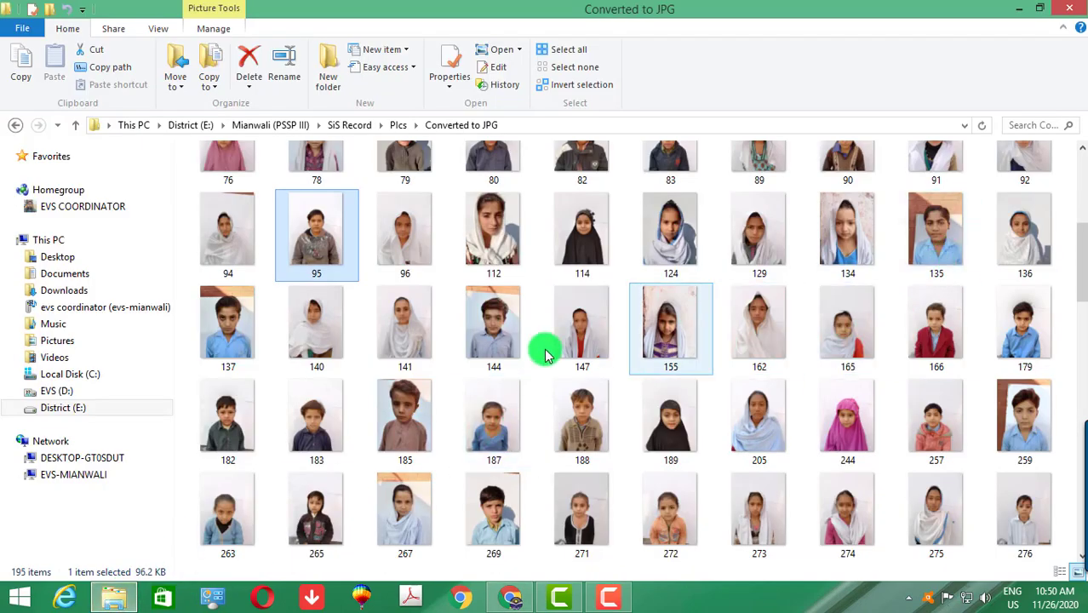
pyautogui.click(511, 352)
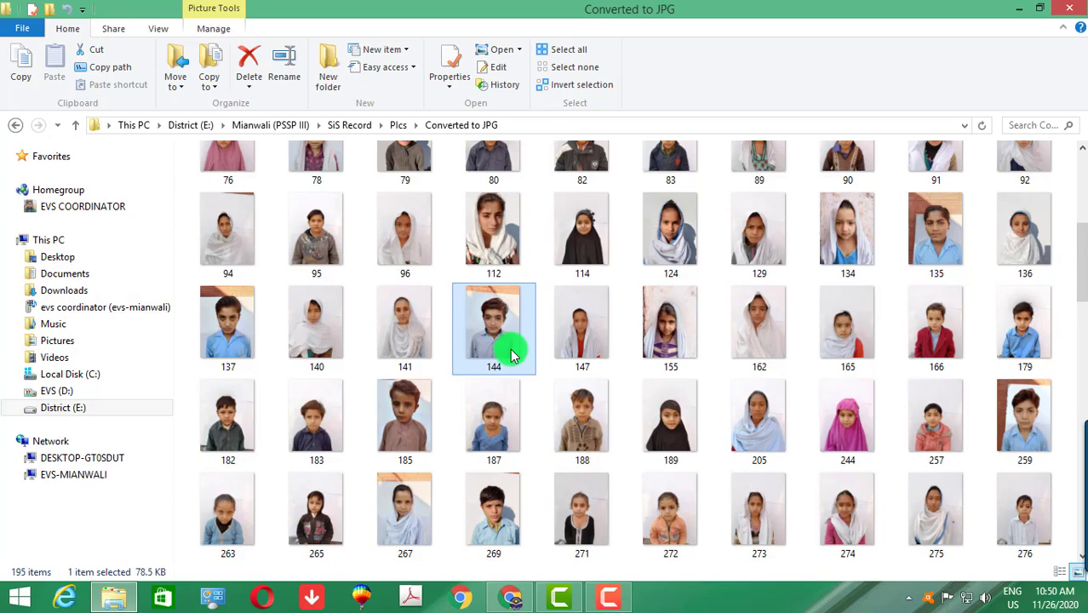
# - Check the page 16 records from entry 106 for missing pictures and look for photo 16 in the folder
pyautogui.click(109, 601)
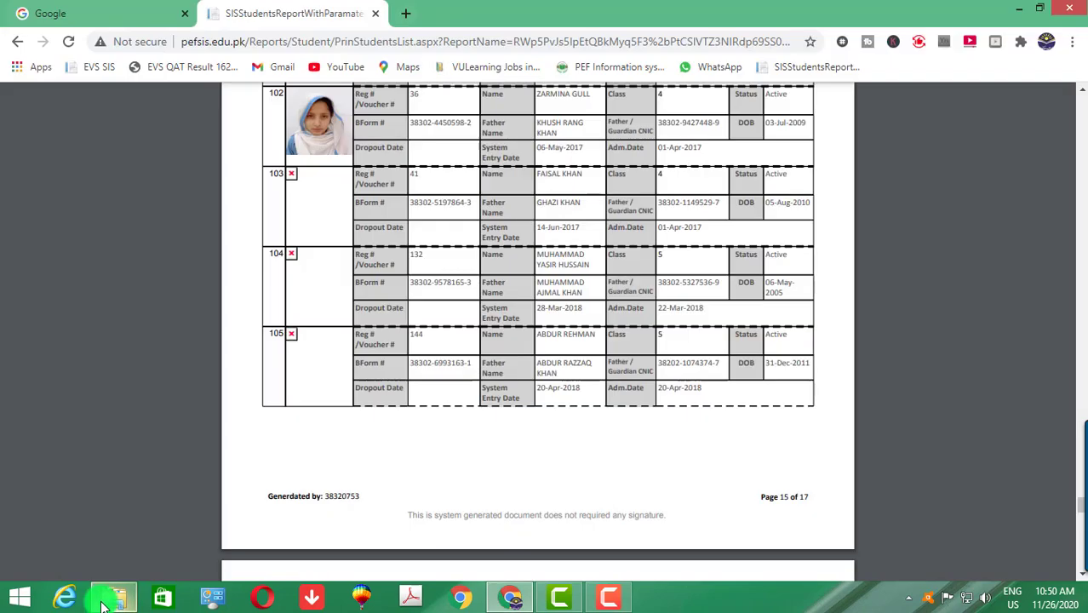
pyautogui.scroll(-5, 564, 391)
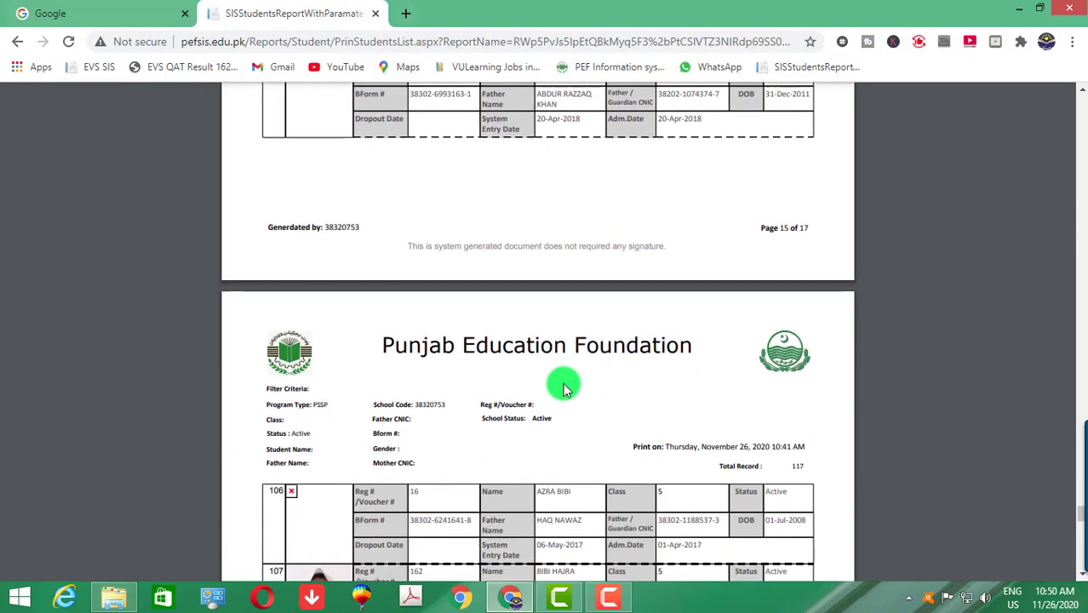
pyautogui.scroll(-2, 564, 391)
pyautogui.scroll(-1, 528, 417)
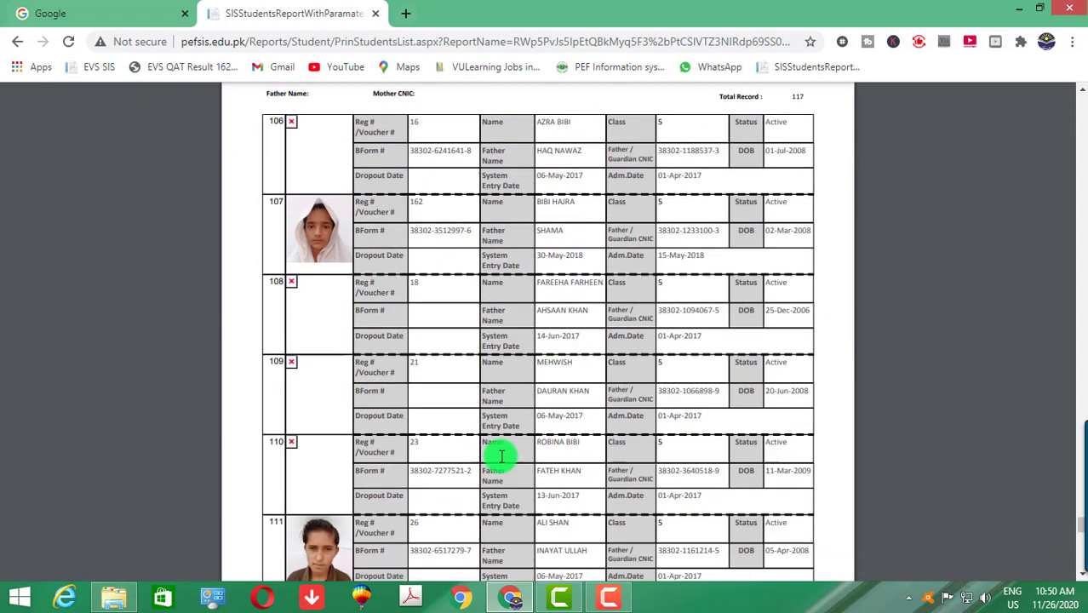
pyautogui.click(113, 598)
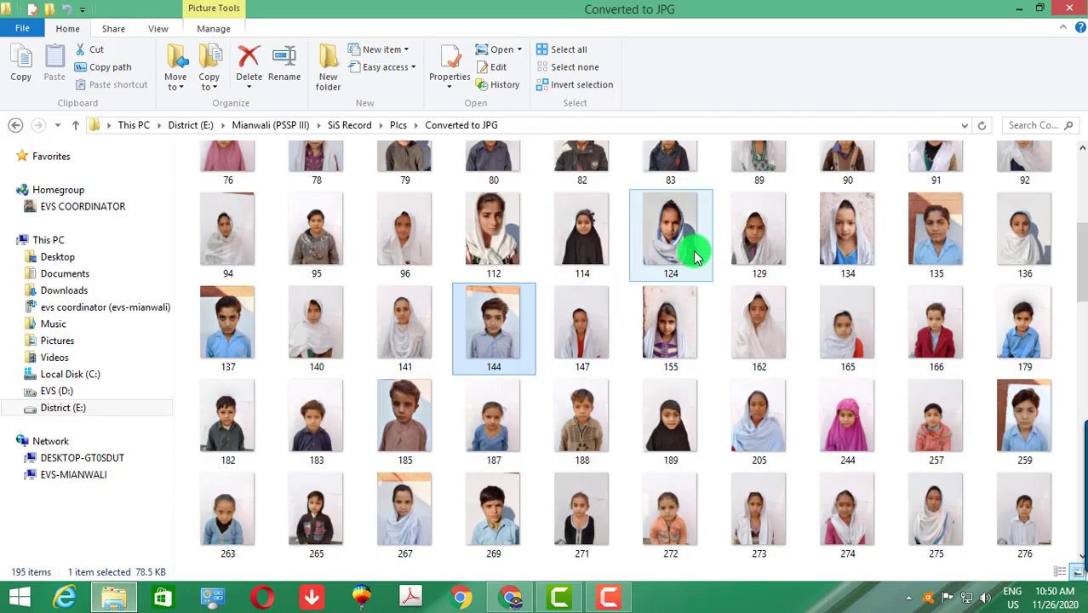
pyautogui.scroll(5, 694, 255)
pyautogui.click(340, 230)
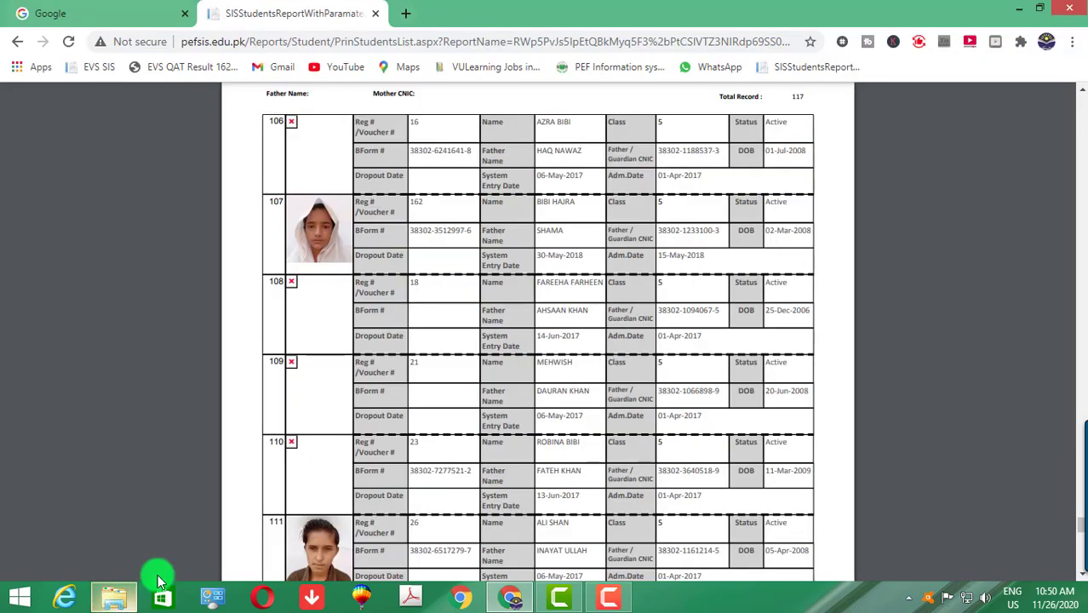
# - Check the remaining page 16 records, down to entry 112, against the folder, looking for photos 18, 21, 23 and 27
pyautogui.click(113, 599)
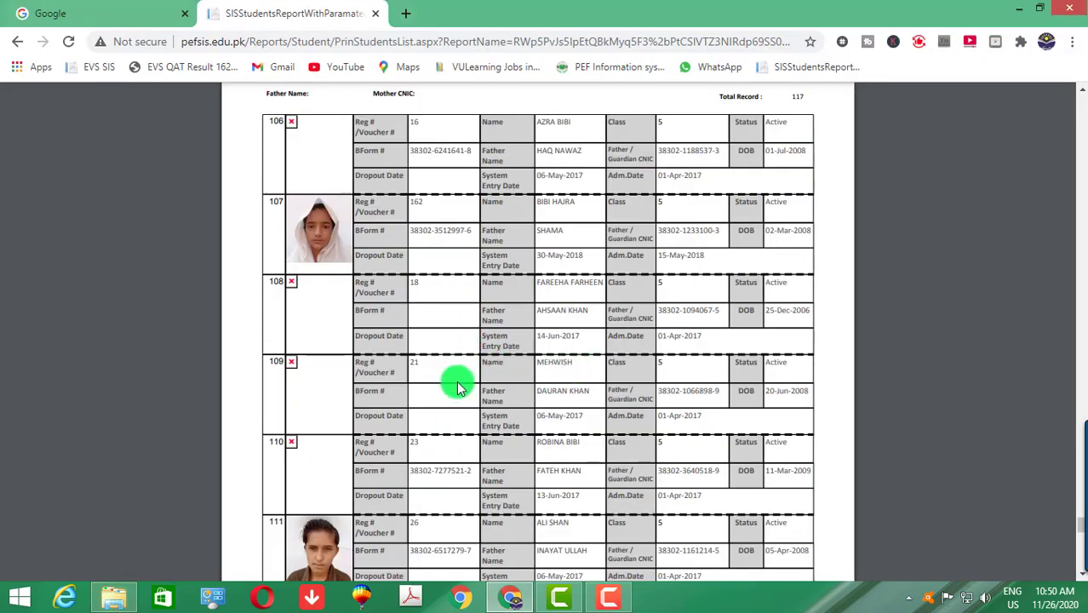
pyautogui.click(113, 598)
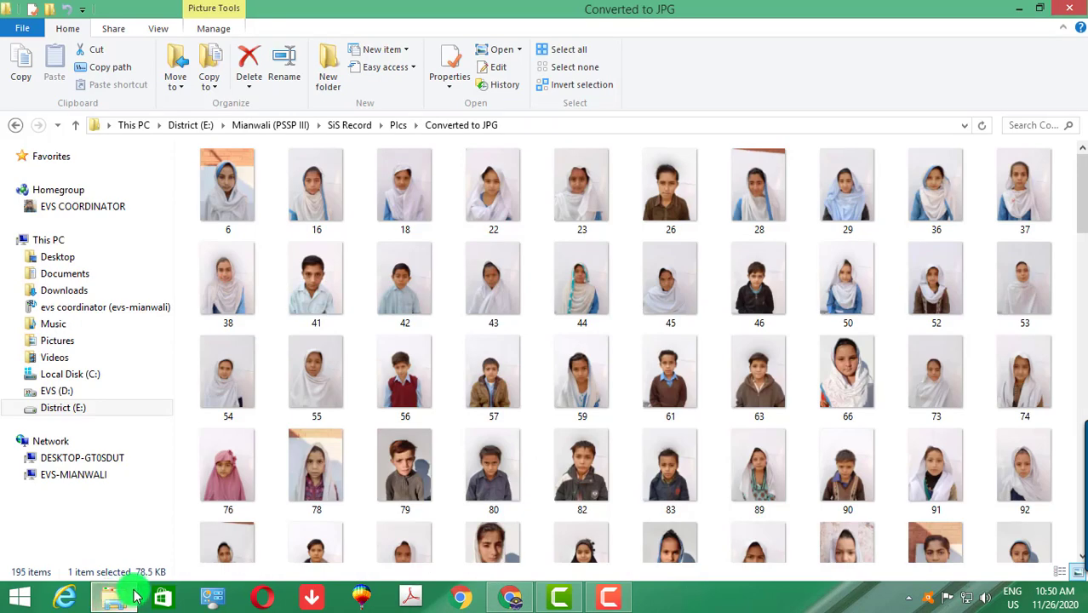
pyautogui.click(135, 596)
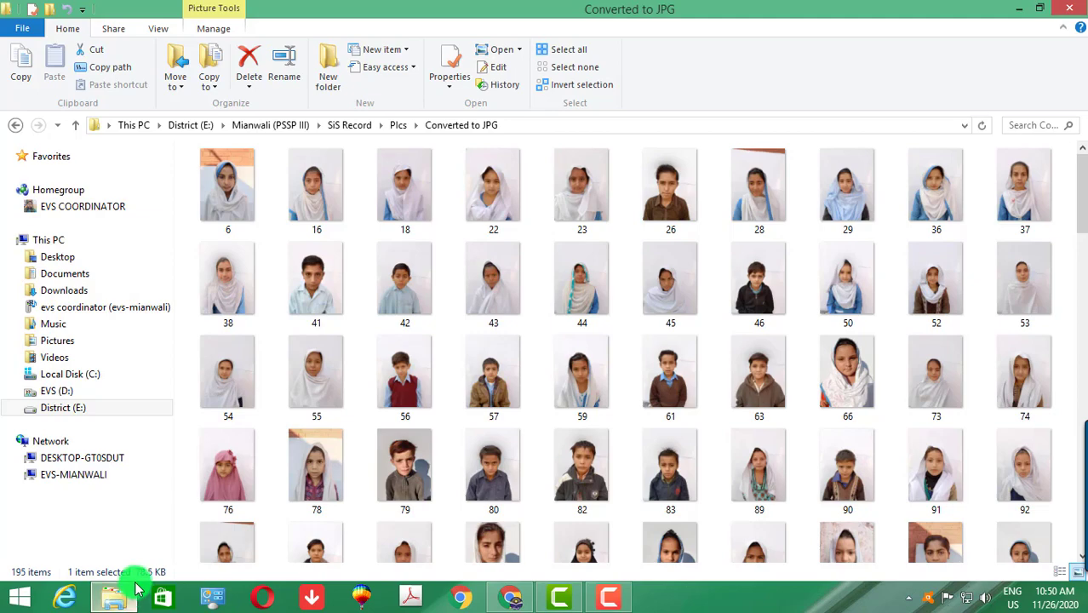
pyautogui.scroll(-3, 499, 433)
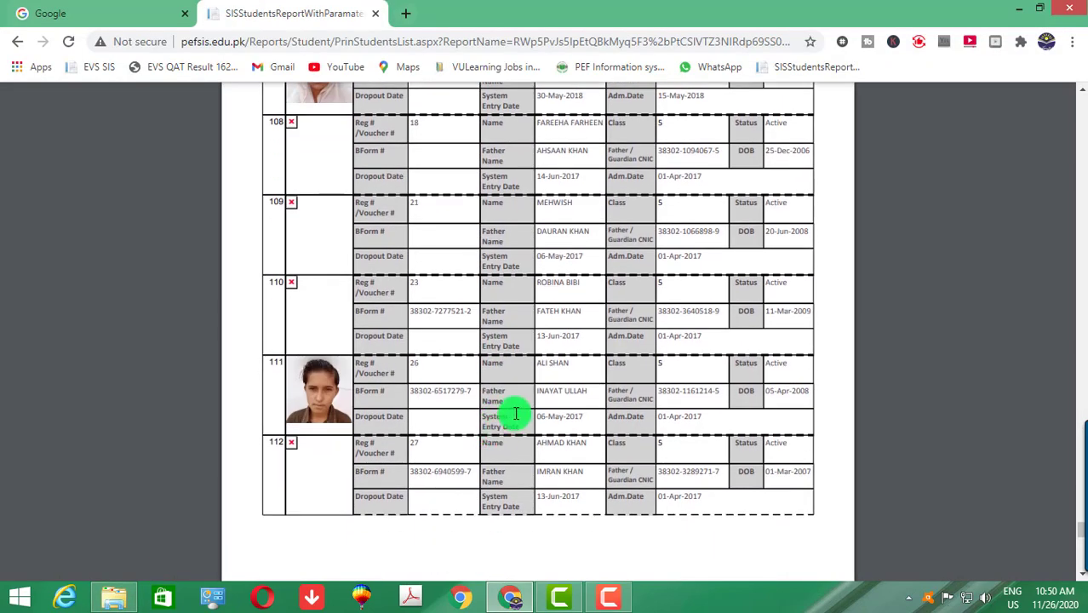
pyautogui.scroll(-4, 515, 409)
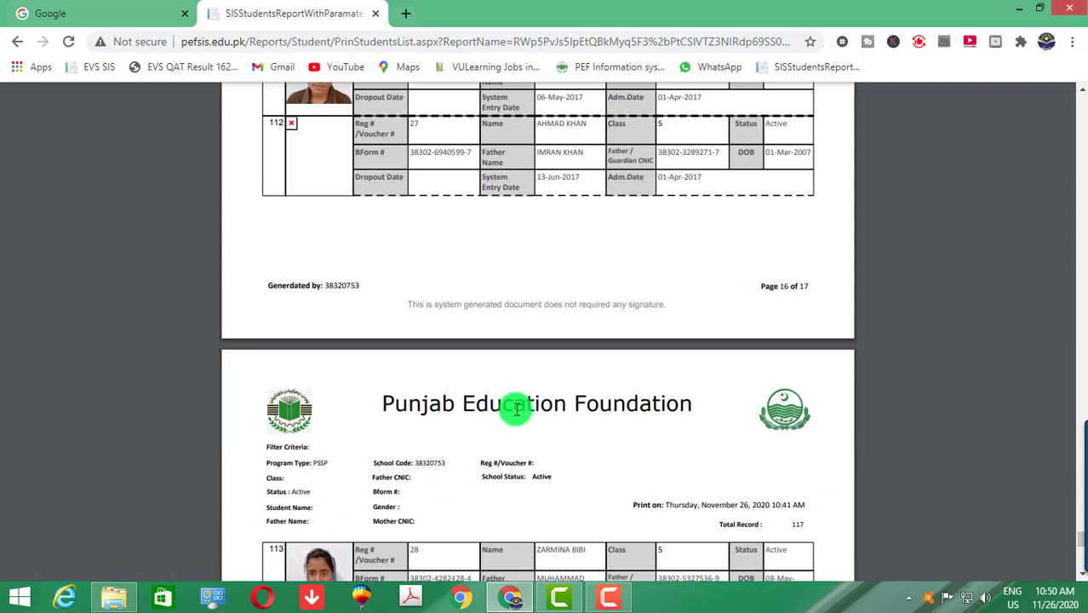
pyautogui.click(119, 597)
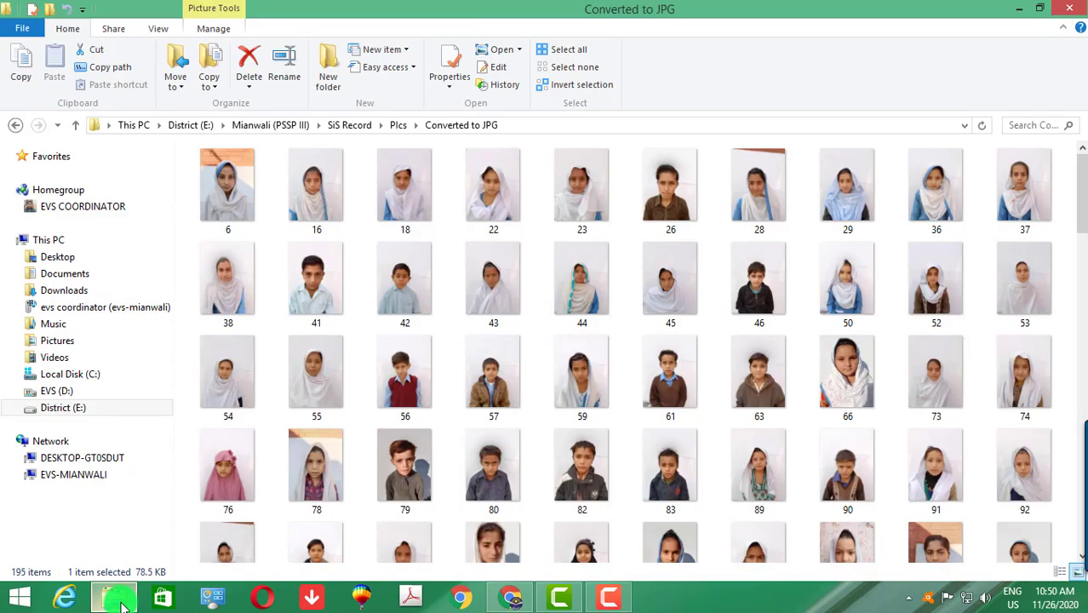
# - Return to the students report and check the page 17 records, down to entry 117, for missing pictures
pyautogui.click(122, 603)
pyautogui.scroll(-4, 410, 524)
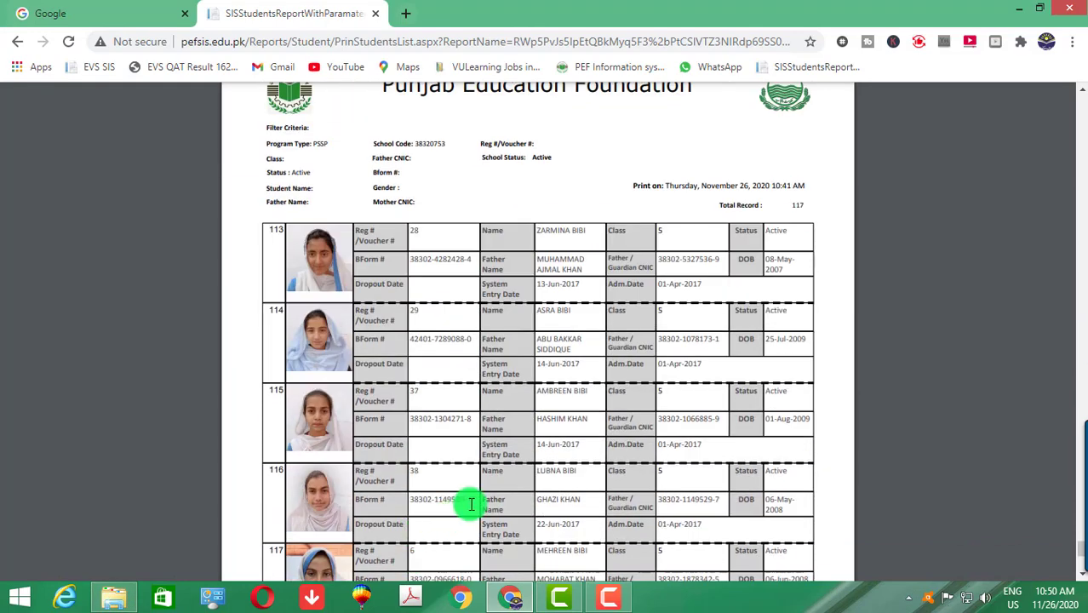
pyautogui.scroll(-3, 470, 504)
pyautogui.scroll(-2, 511, 459)
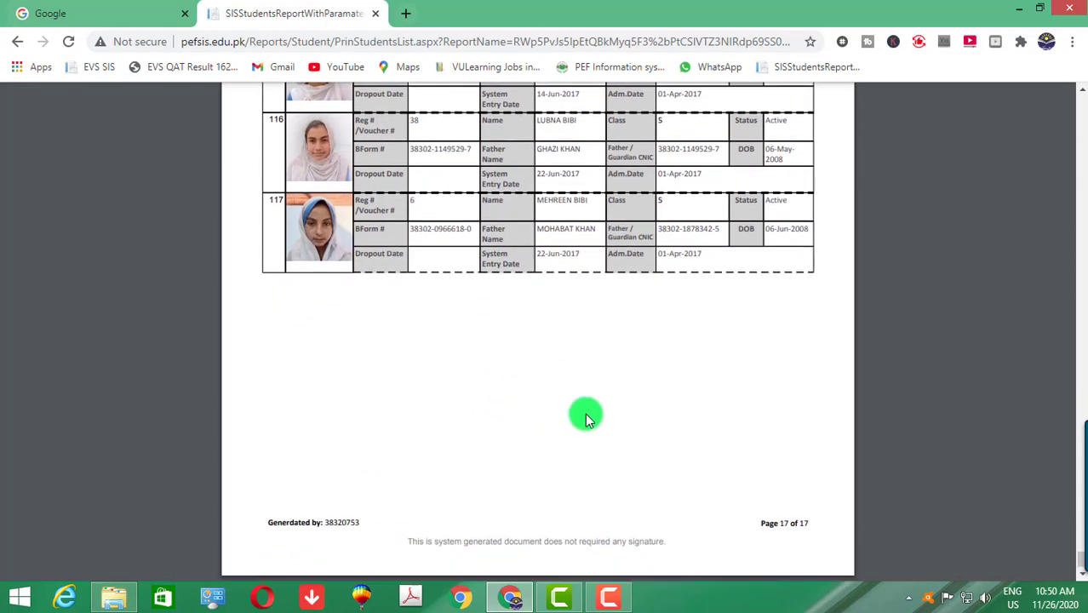
pyautogui.scroll(10, 586, 417)
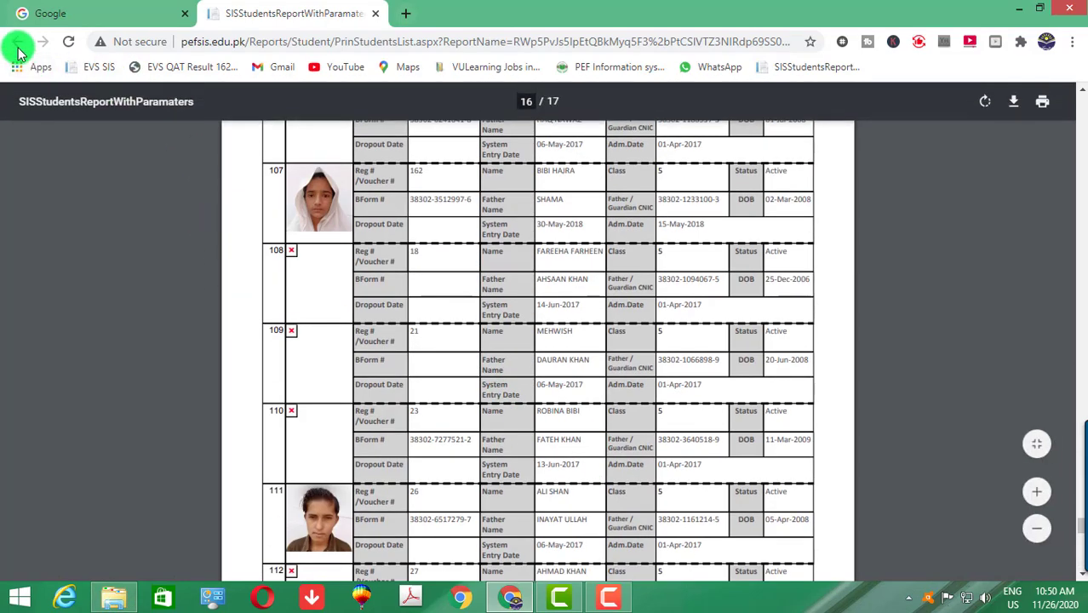
# - Return to the student search, find the student with registration number 52 and open that student's record for updating
pyautogui.click(18, 47)
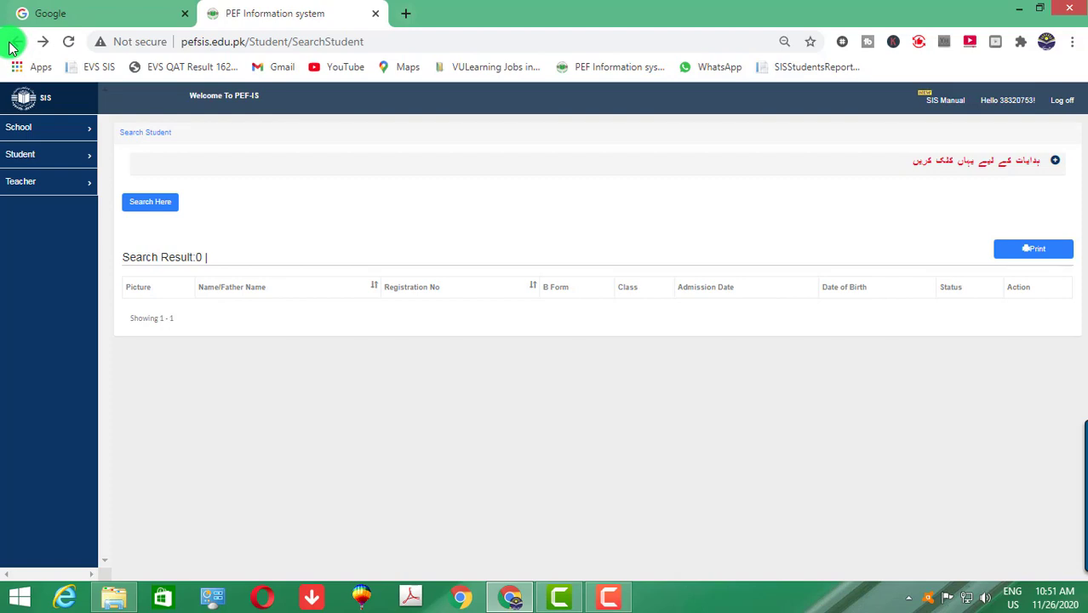
pyautogui.click(150, 201)
pyautogui.click(314, 241)
pyautogui.write('53')
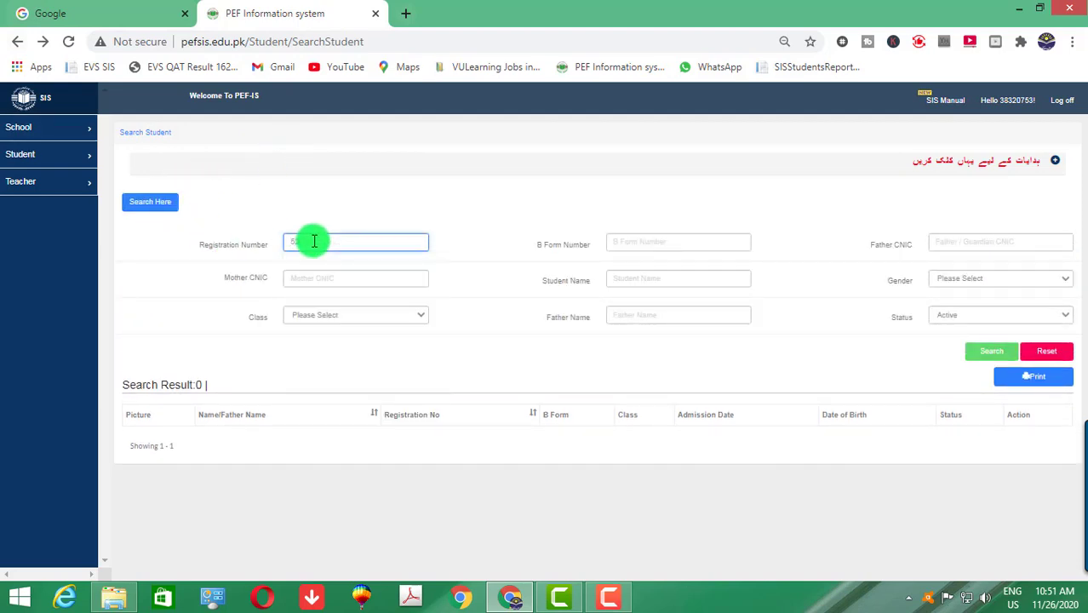
pyautogui.press('Return')
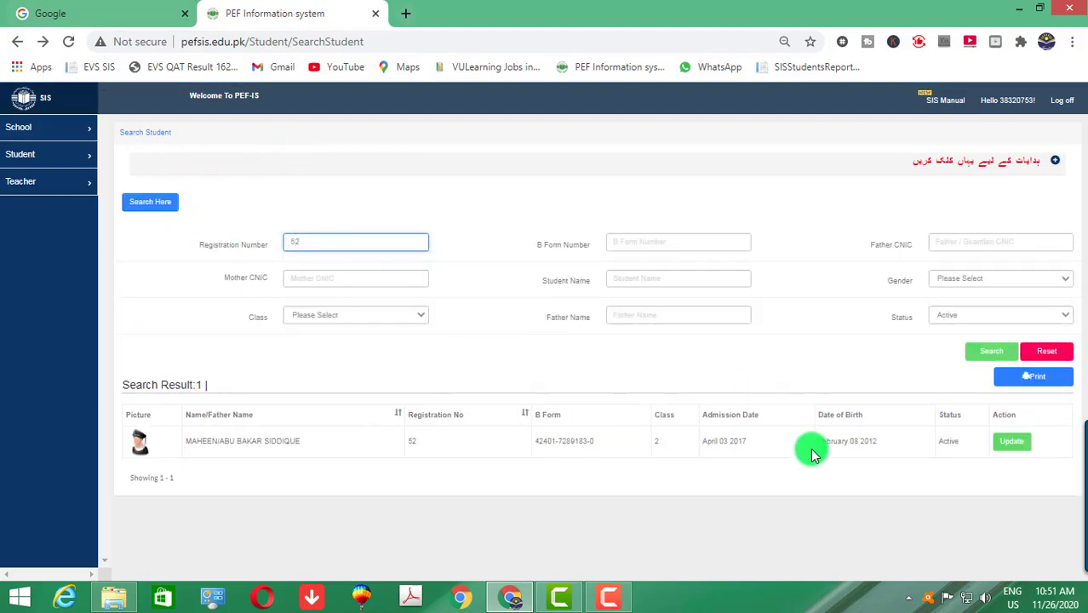
pyautogui.click(1013, 441)
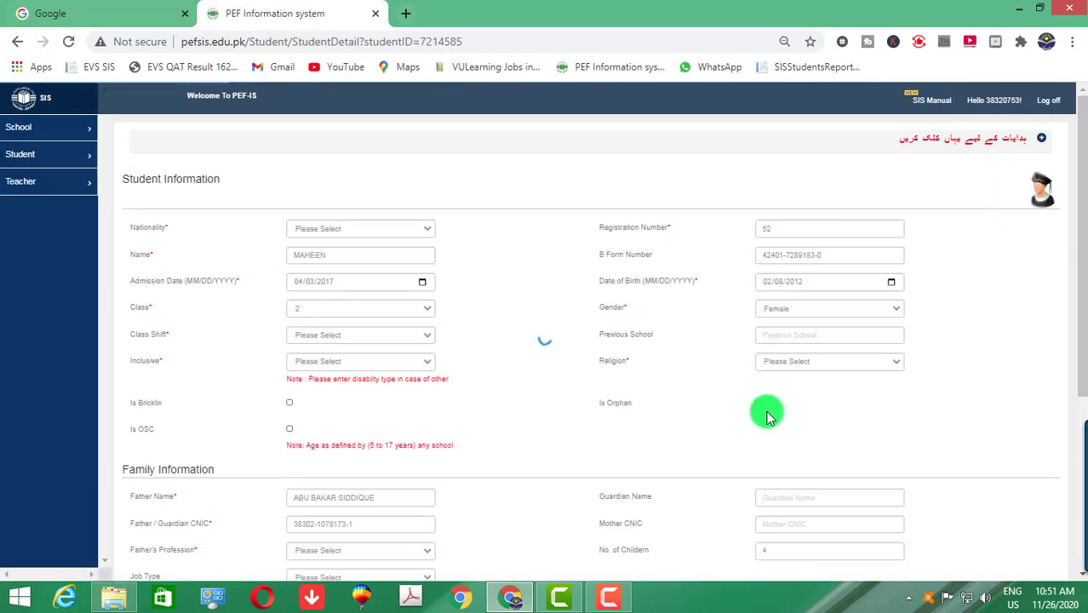
pyautogui.click(819, 257)
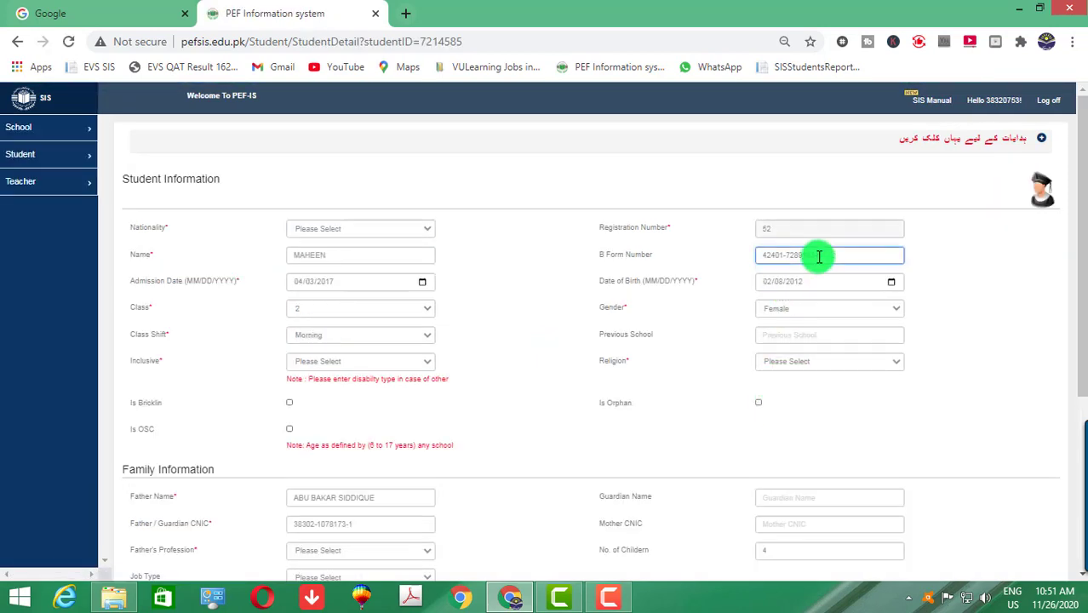
# - Set the student's nationality to Pakistan and religion to Islam, copying the B Form number beforehand and pasting it back into its field
pyautogui.tripleClick(819, 258)
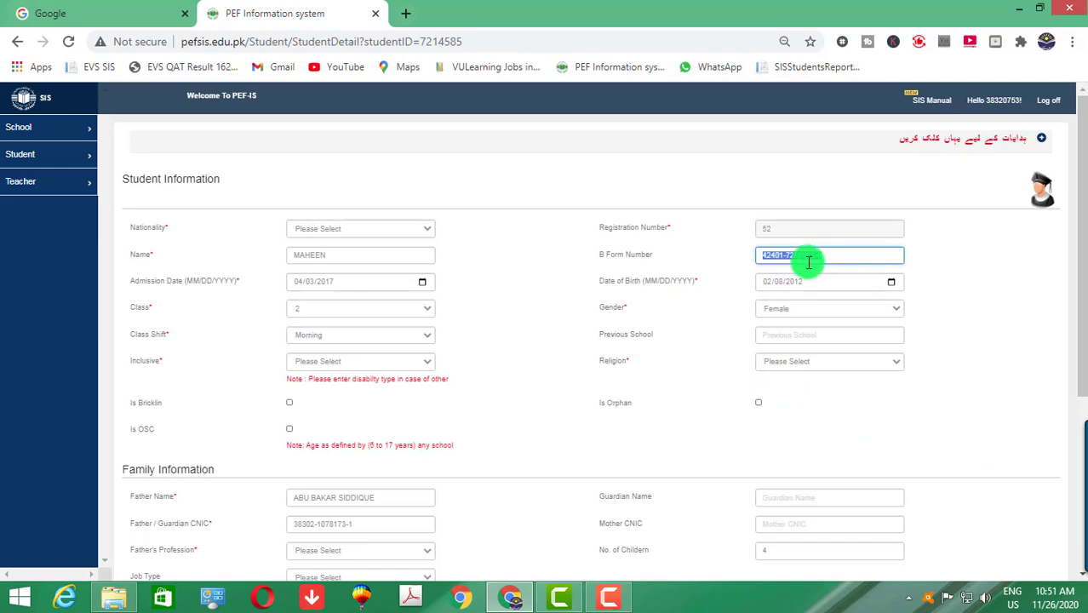
pyautogui.click(388, 225)
pyautogui.click(383, 252)
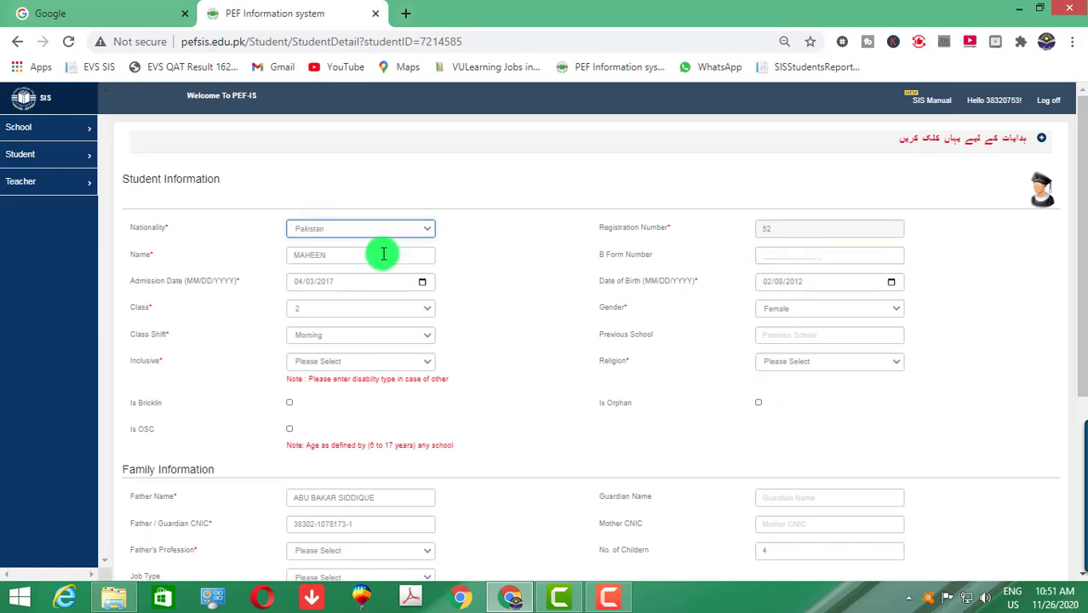
pyautogui.click(769, 259)
pyautogui.hotkey('ctrl', 'v')
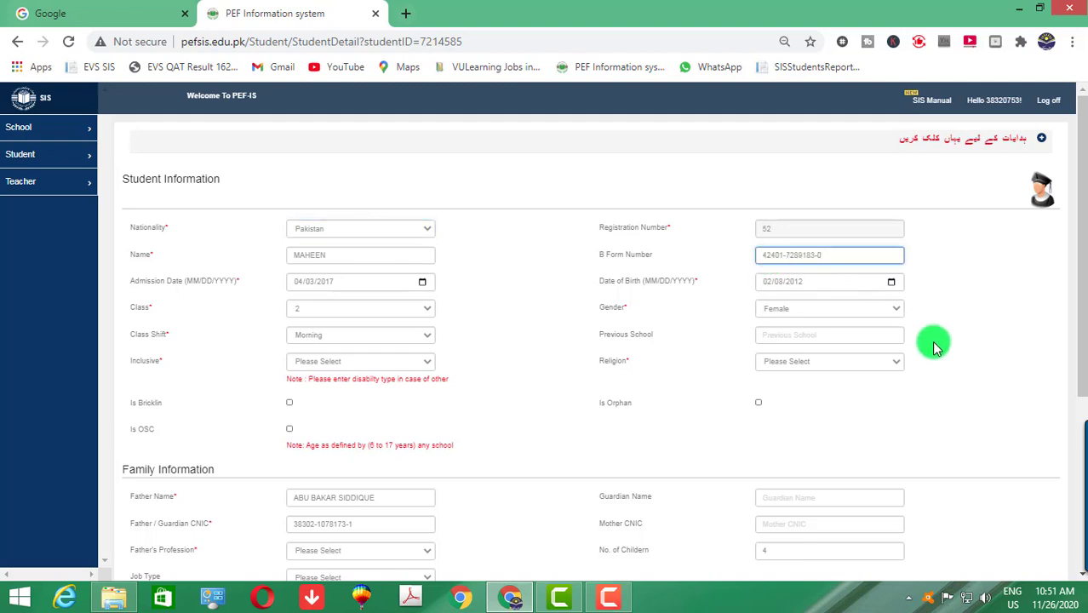
pyautogui.click(805, 362)
pyautogui.click(801, 380)
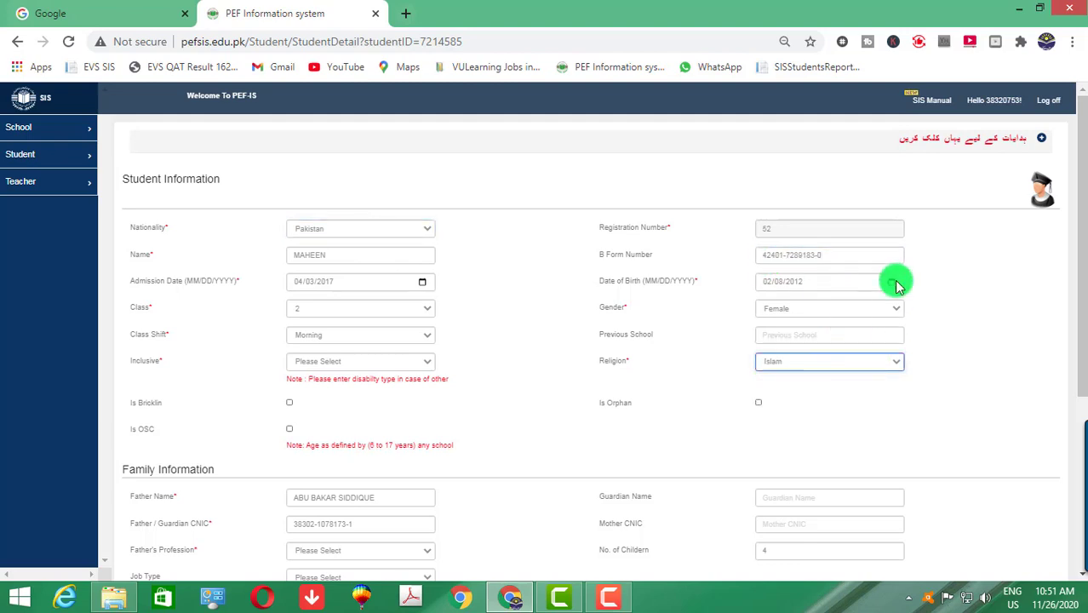
# - Upload 52.jpg as the student's photo, enlarged and with the crop area centred on the face
pyautogui.click(1042, 188)
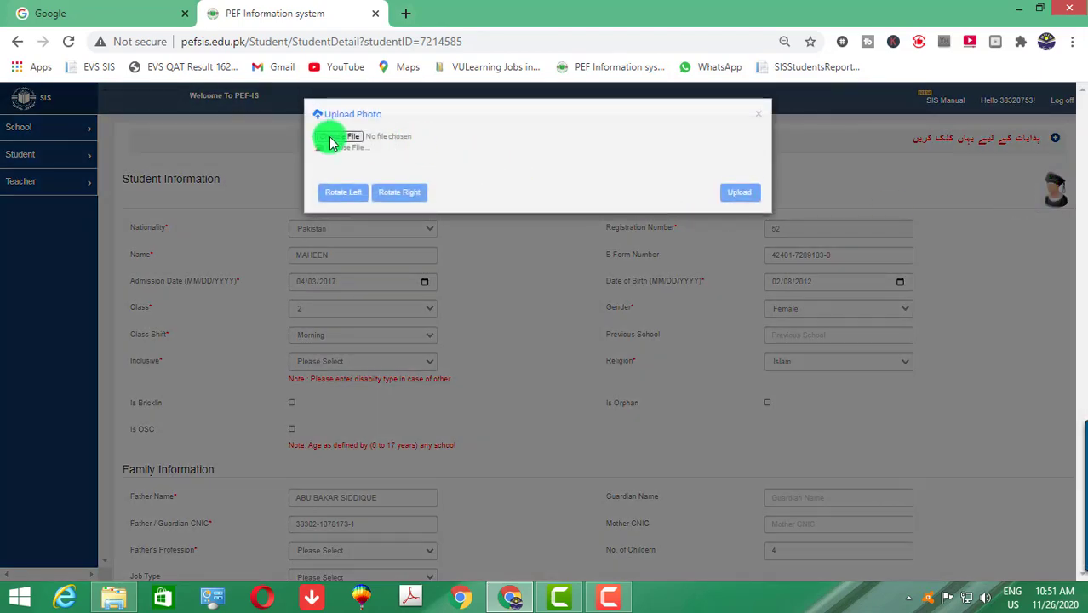
pyautogui.click(332, 143)
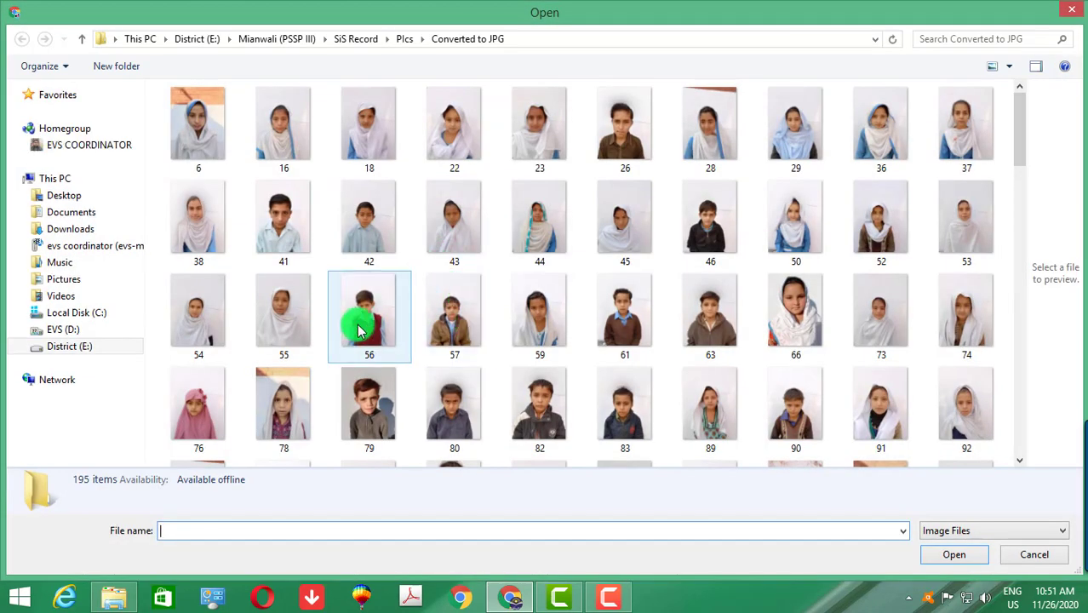
pyautogui.doubleClick(873, 239)
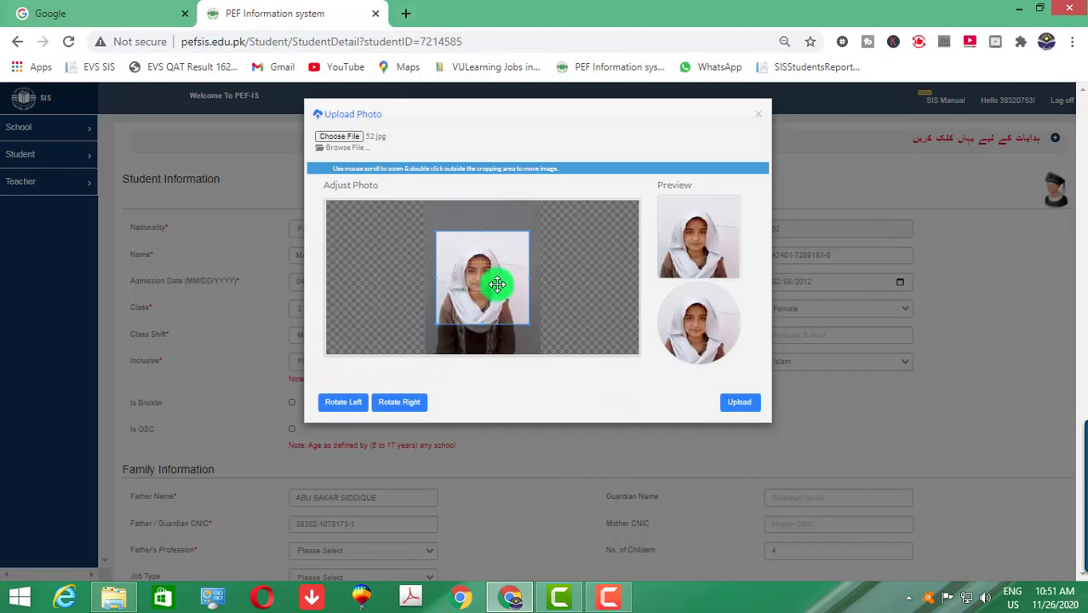
pyautogui.scroll(3, 497, 284)
pyautogui.moveTo(497, 284); pyautogui.dragTo(482, 282)
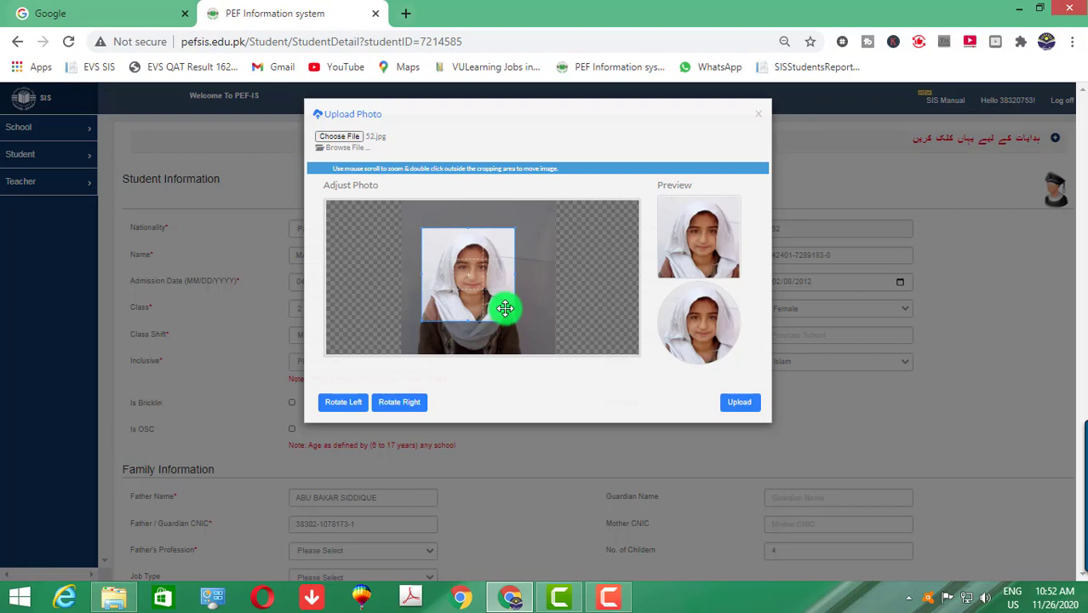
pyautogui.moveTo(504, 308); pyautogui.dragTo(507, 307)
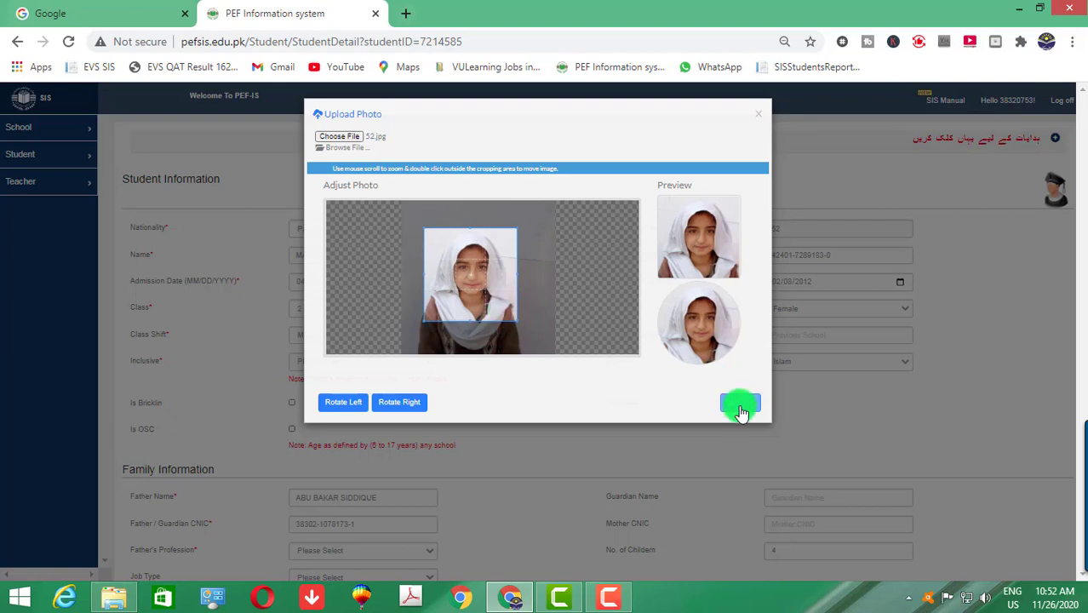
pyautogui.click(739, 406)
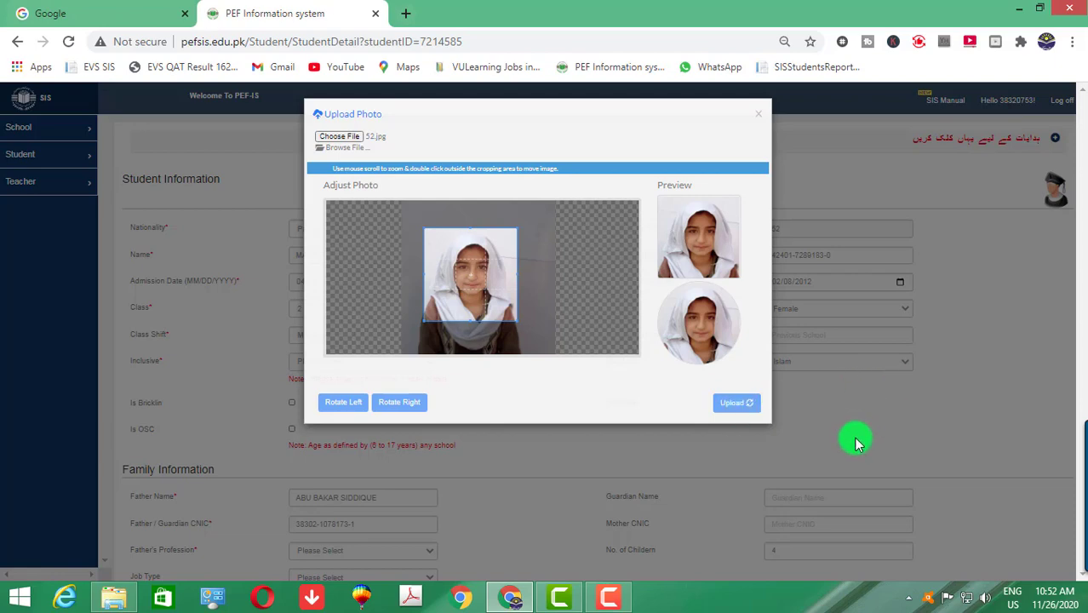
# - In the family information, set the father's profession to Unemployed and the job type to Private/Self Employed
pyautogui.scroll(-5, 857, 443)
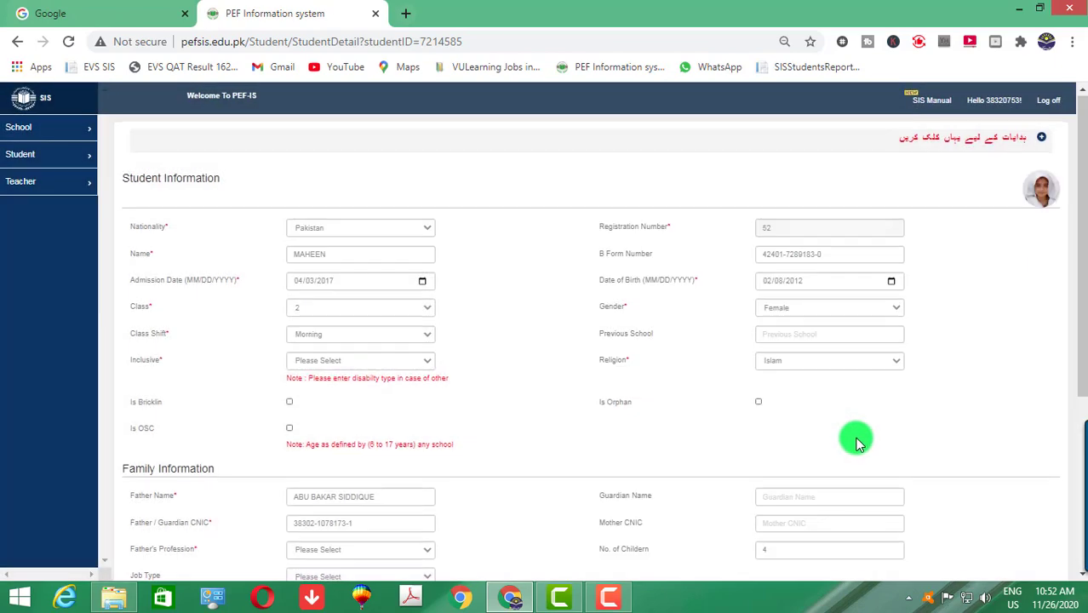
pyautogui.click(987, 538)
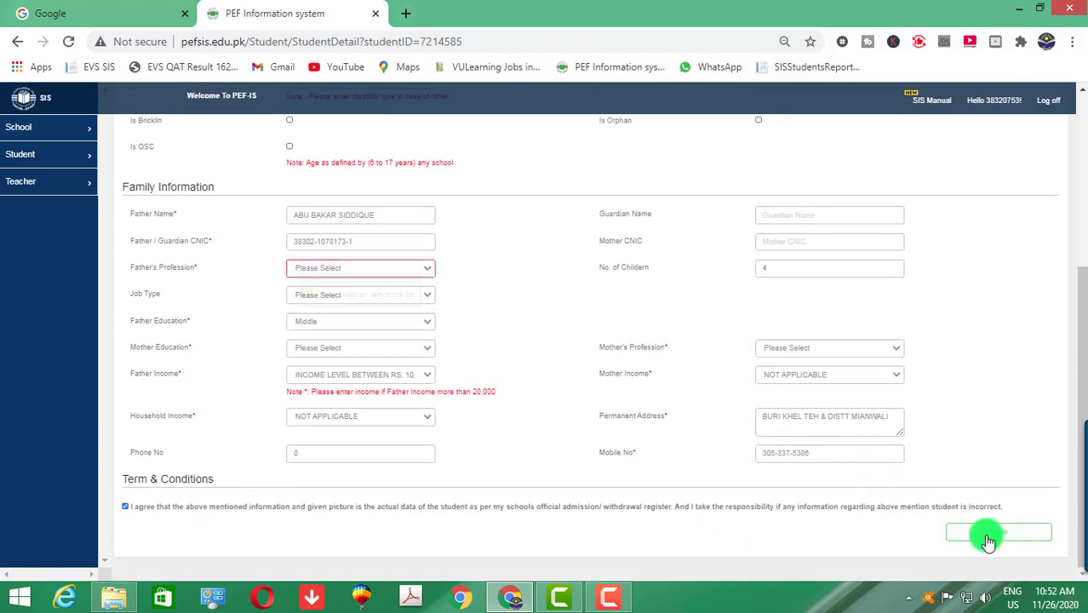
pyautogui.click(332, 275)
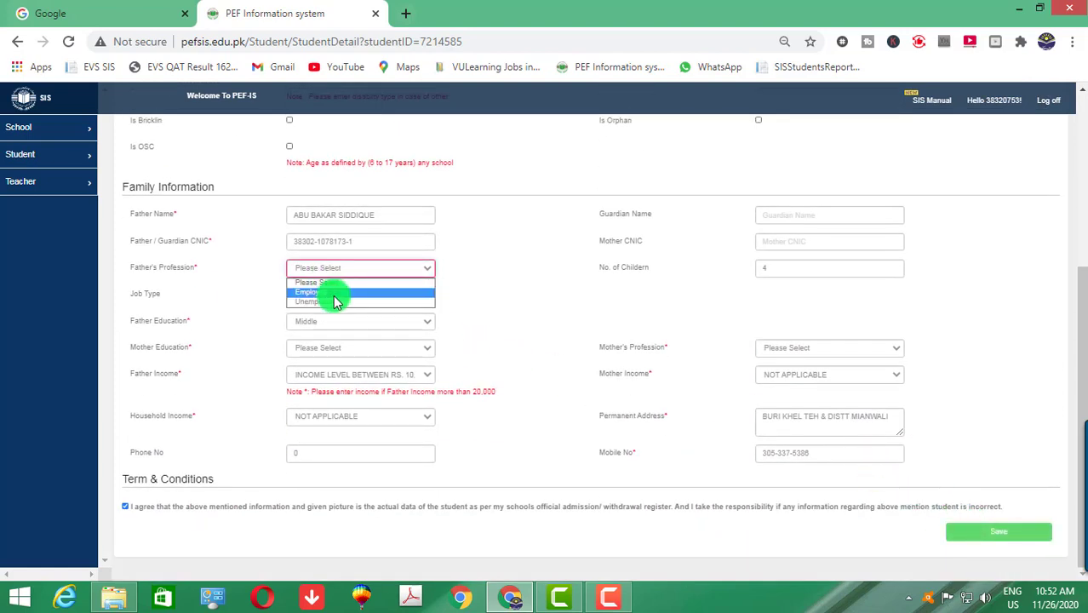
pyautogui.click(332, 301)
pyautogui.click(334, 297)
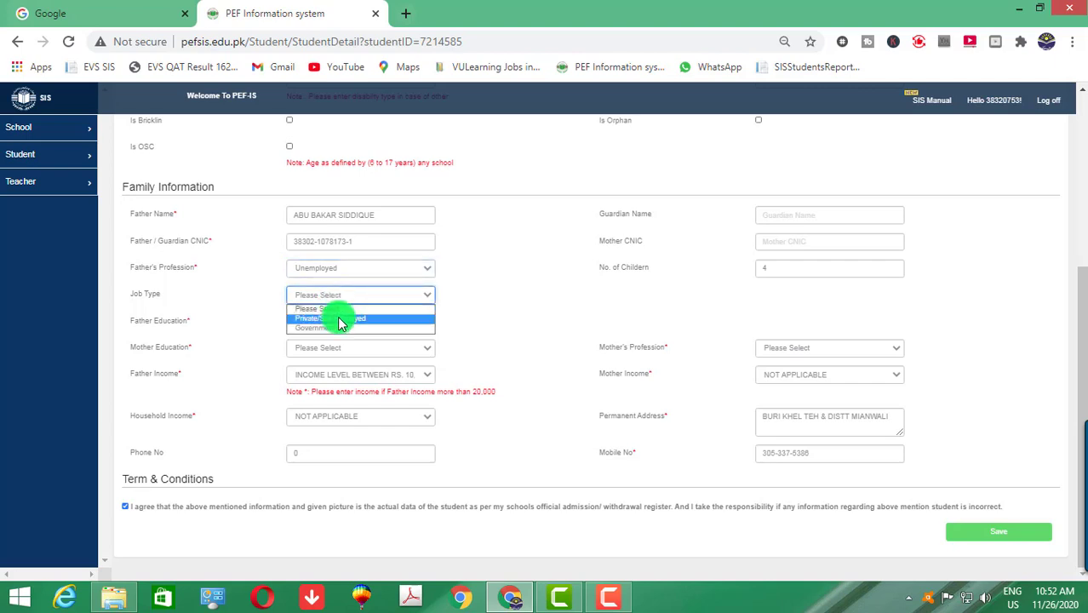
pyautogui.click(338, 321)
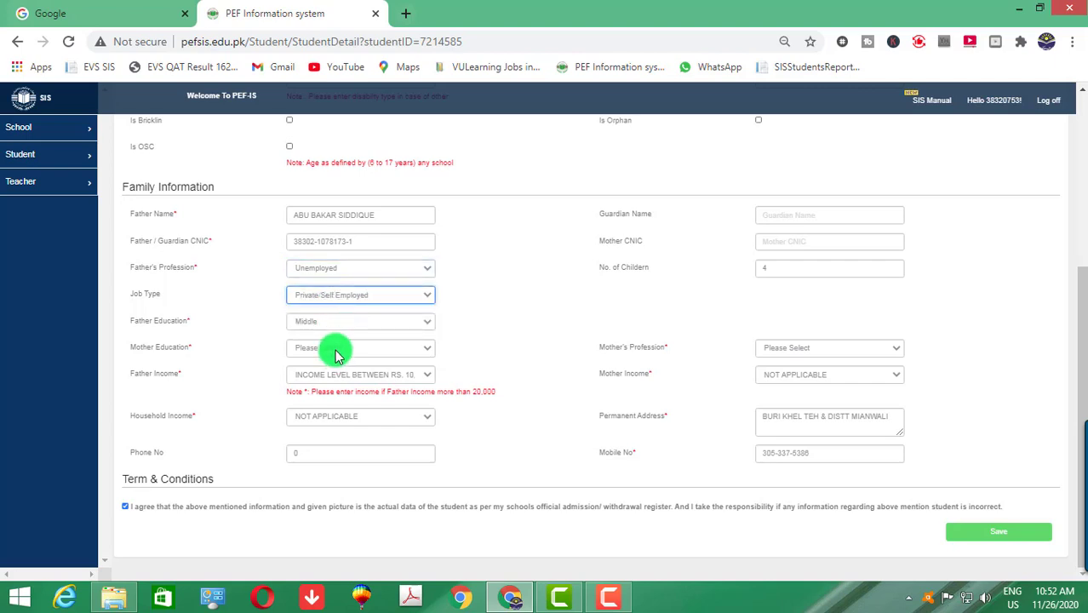
# - Set the mother's education to Primary and her profession to House Wife, and save the student record
pyautogui.click(973, 529)
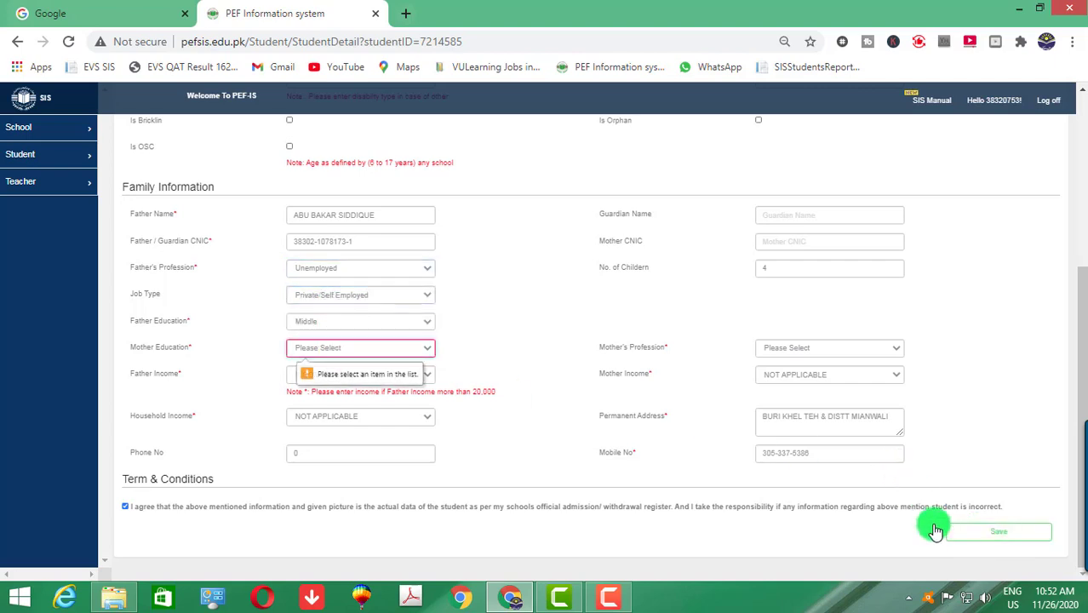
pyautogui.click(340, 349)
pyautogui.click(341, 381)
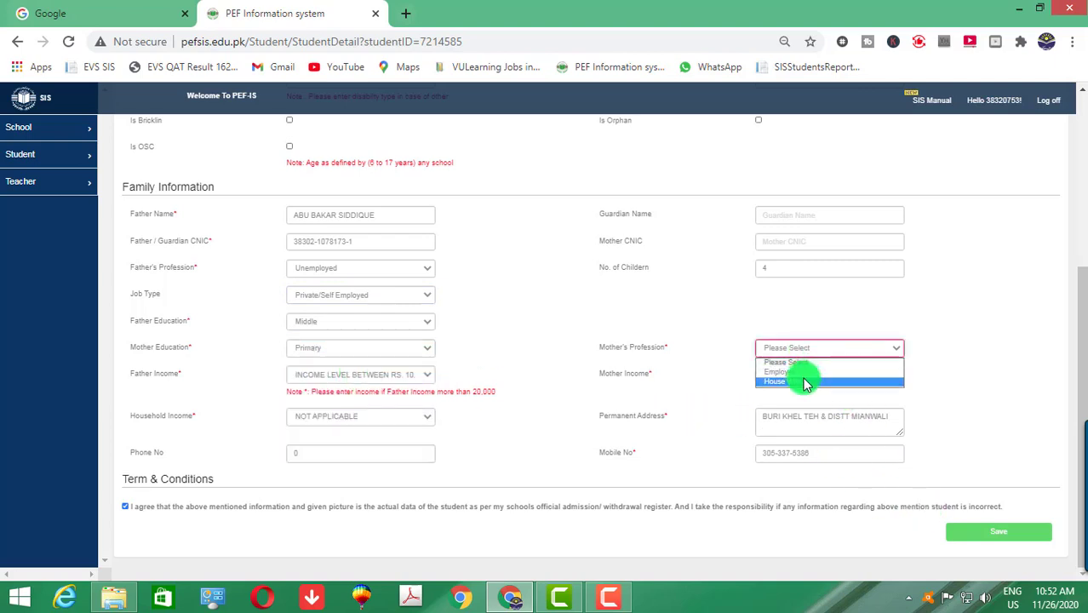
pyautogui.click(800, 382)
pyautogui.click(985, 540)
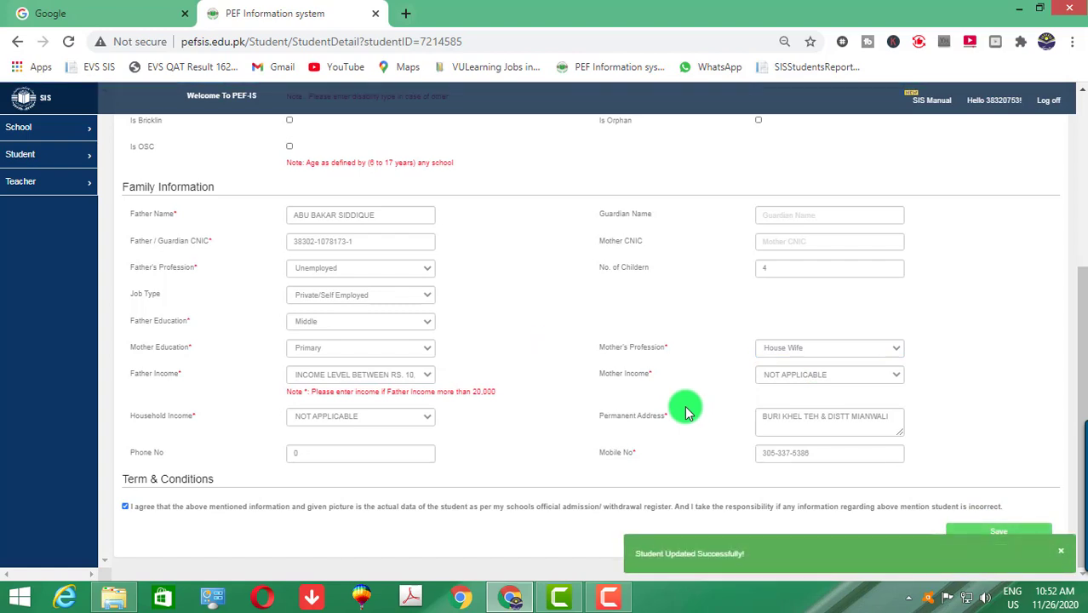
# - Return to the student search, find the student with registration number 41 and open that record for updating
pyautogui.scroll(3, 529, 406)
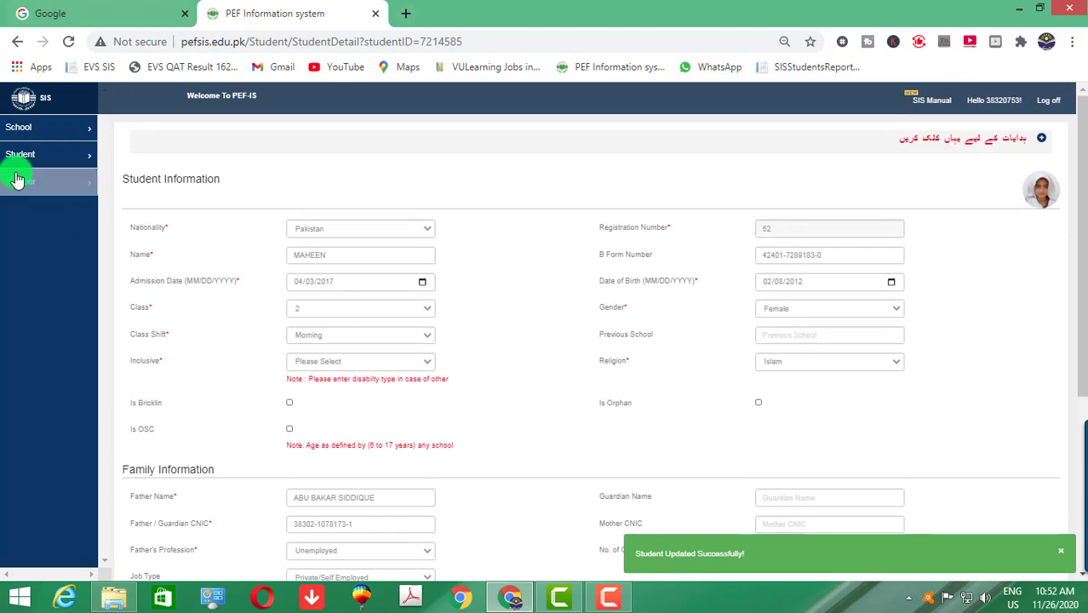
pyautogui.click(17, 155)
pyautogui.click(37, 204)
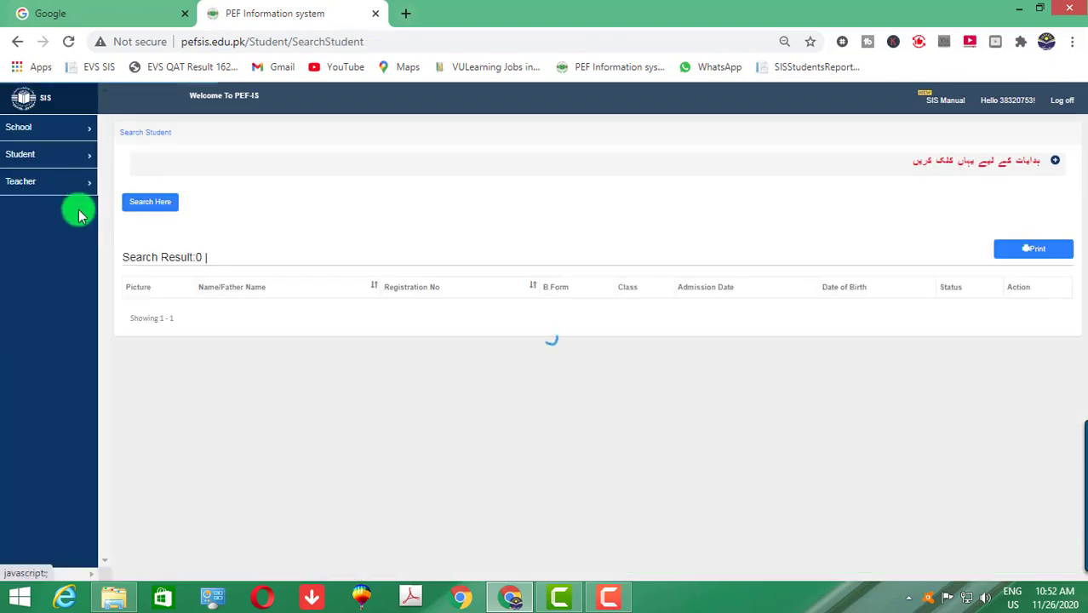
pyautogui.click(166, 212)
pyautogui.click(316, 244)
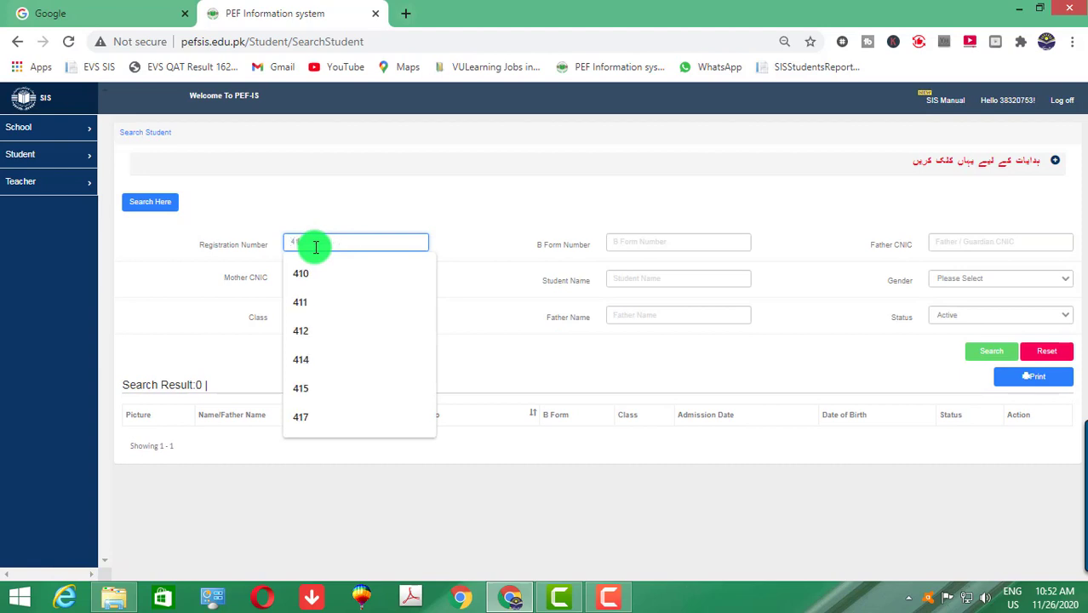
pyautogui.write('41')
pyautogui.press('Return')
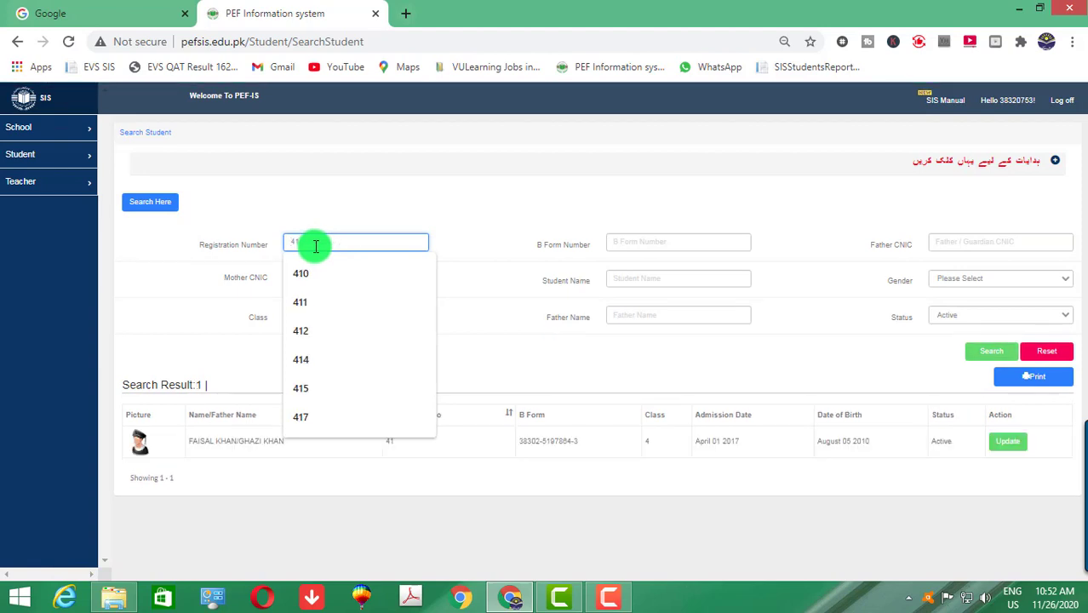
pyautogui.click(1014, 446)
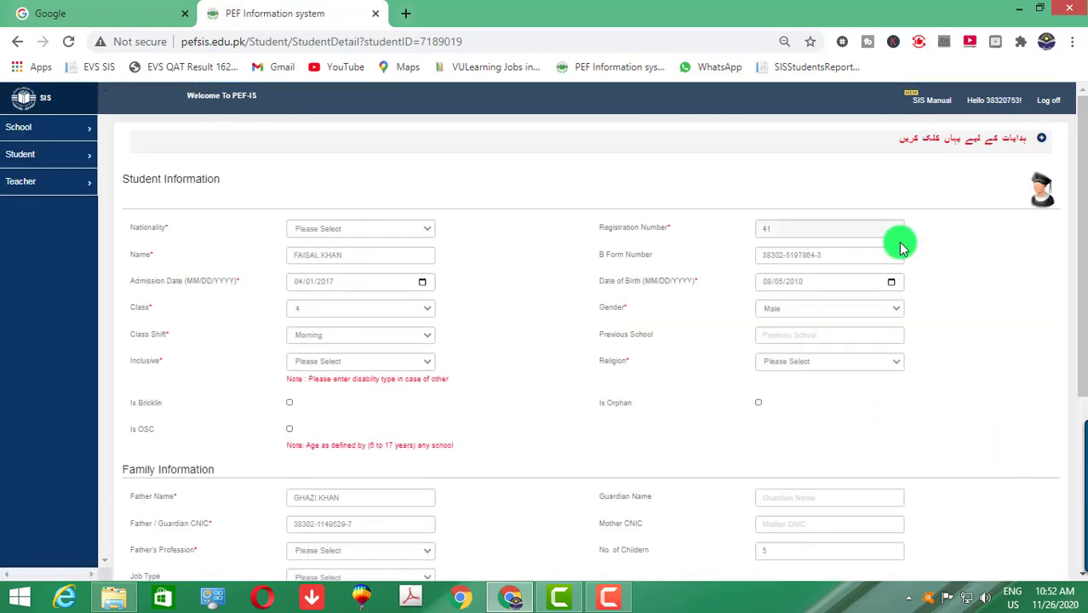
# - Set nationality to Pakistan and religion to Islam for student 41, keeping the B Form number by copying and re-entering it
pyautogui.moveTo(852, 255); pyautogui.dragTo(741, 259)
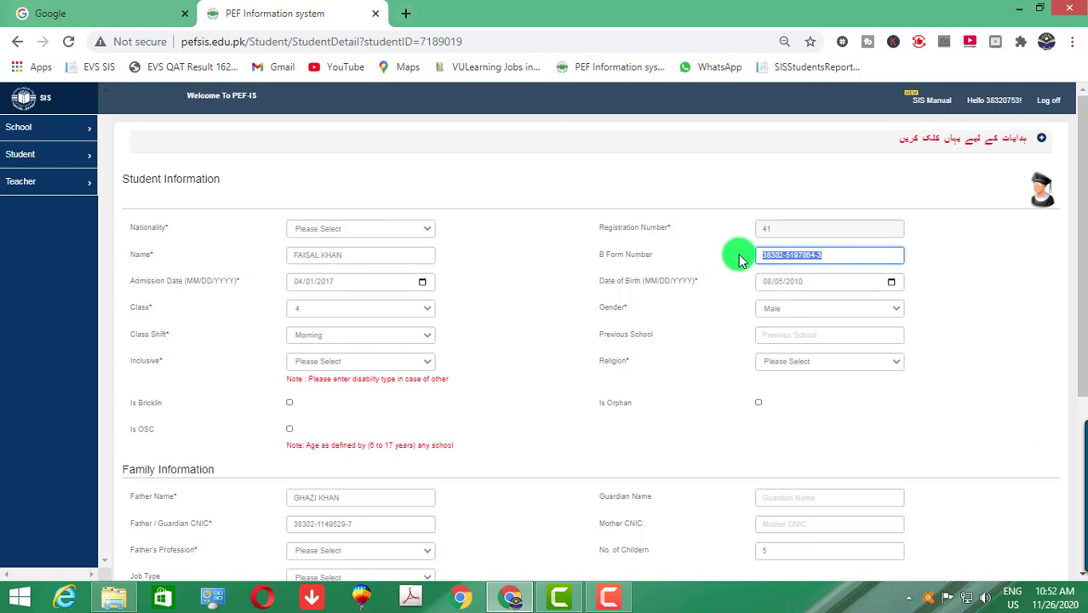
pyautogui.click(430, 228)
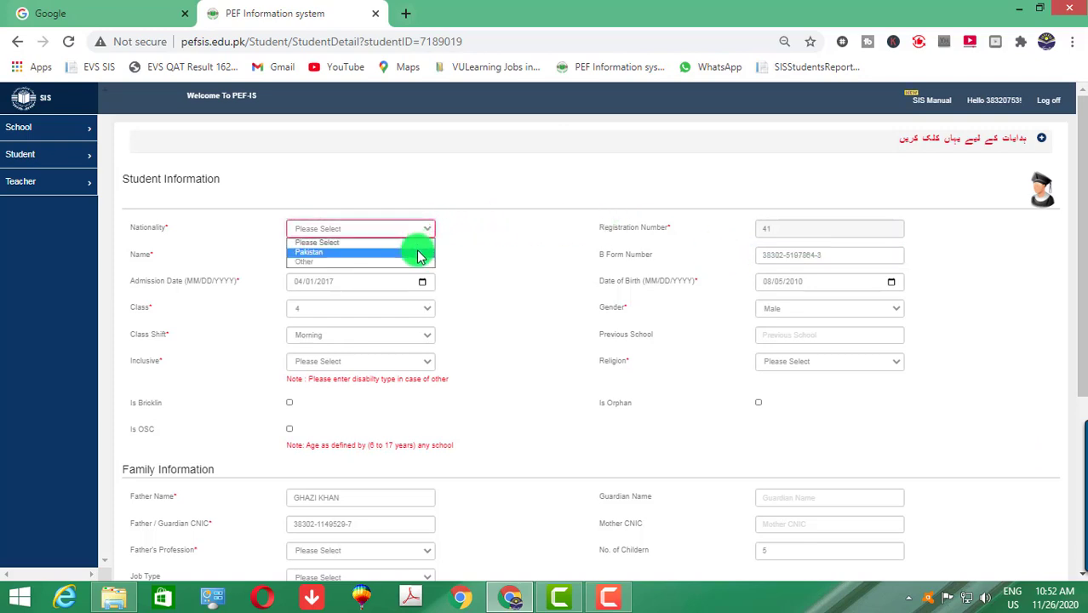
pyautogui.click(418, 249)
pyautogui.click(760, 257)
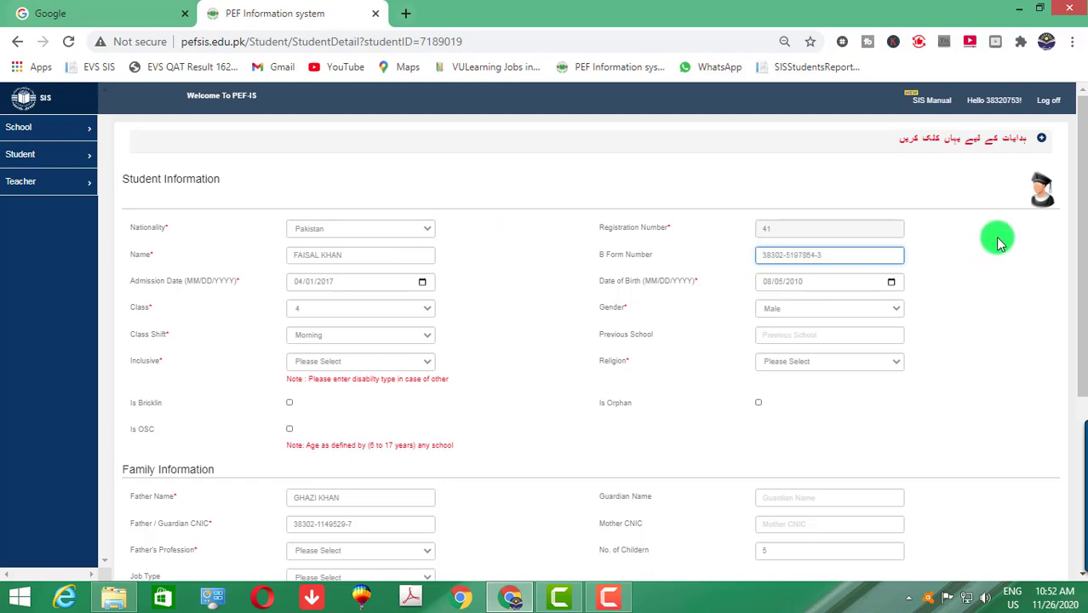
pyautogui.click(785, 361)
pyautogui.click(784, 388)
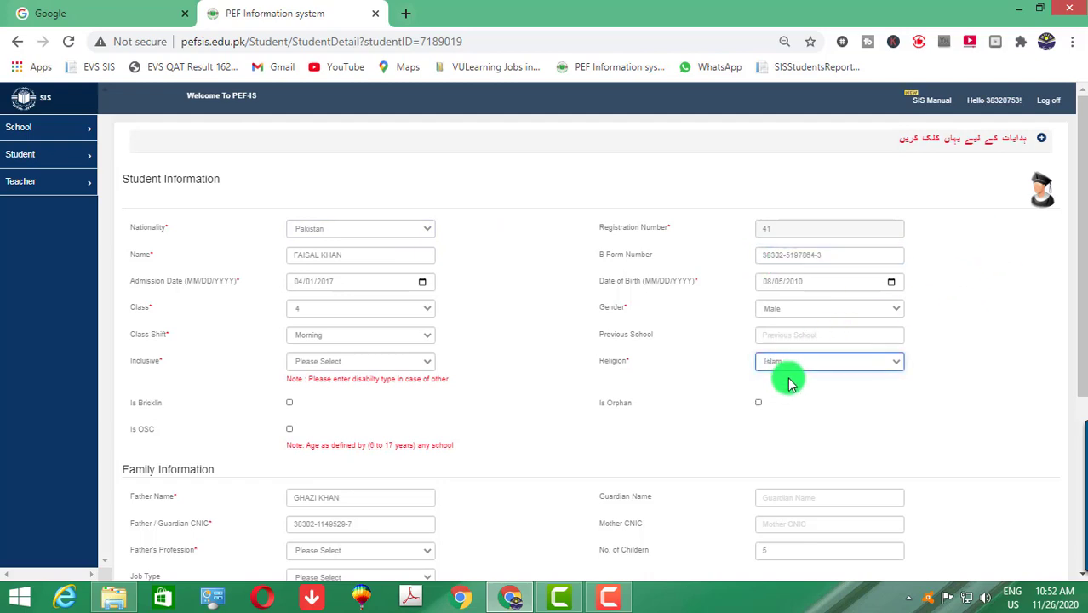
# - Upload 41.jpg as the student's photo with the default crop
pyautogui.click(1042, 202)
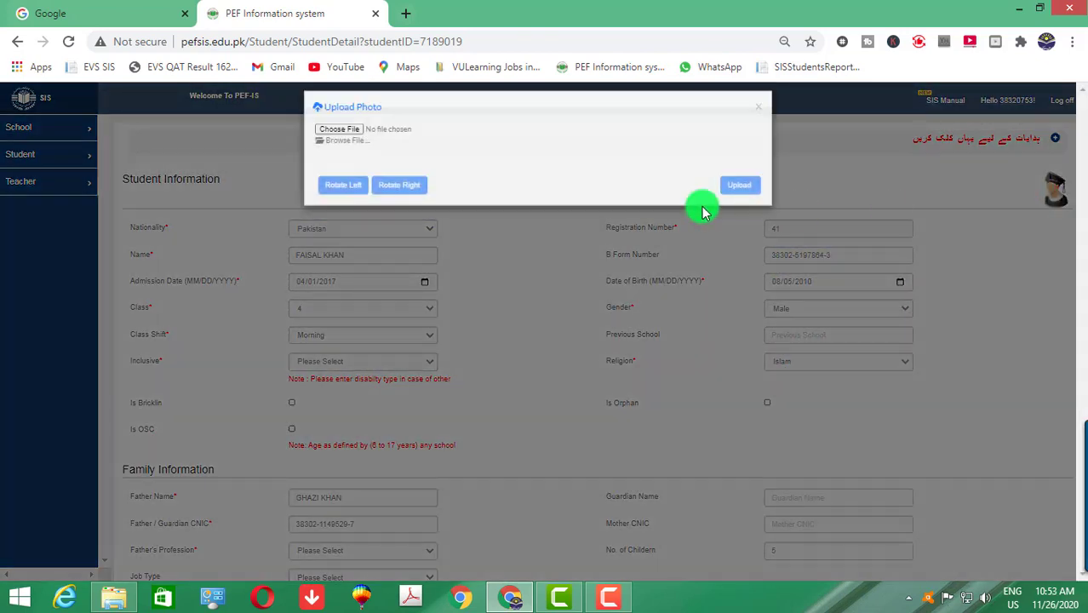
pyautogui.click(339, 145)
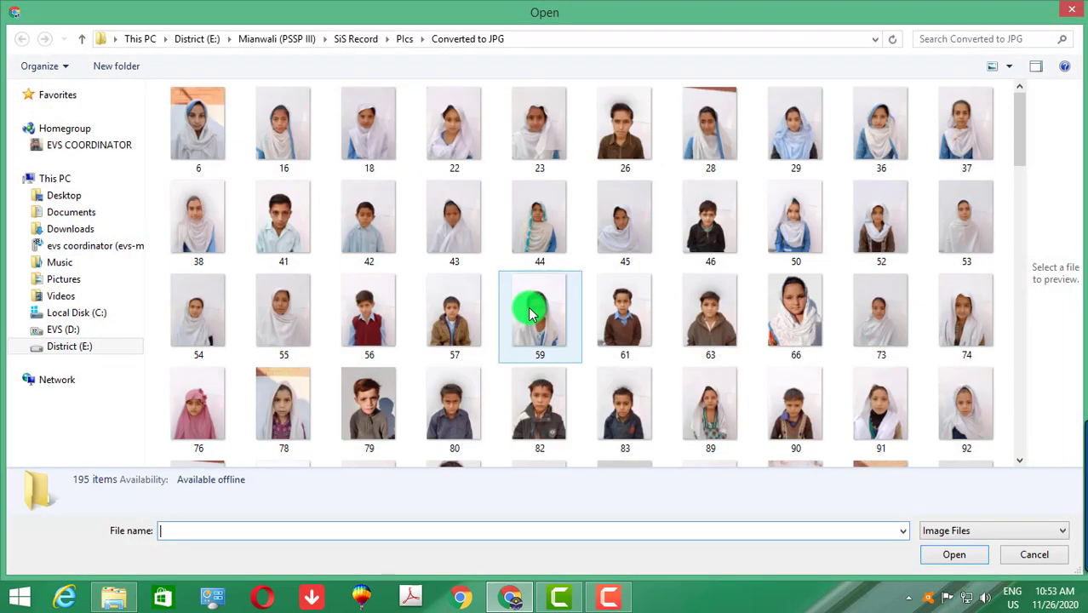
pyautogui.click(270, 230)
pyautogui.doubleClick(271, 231)
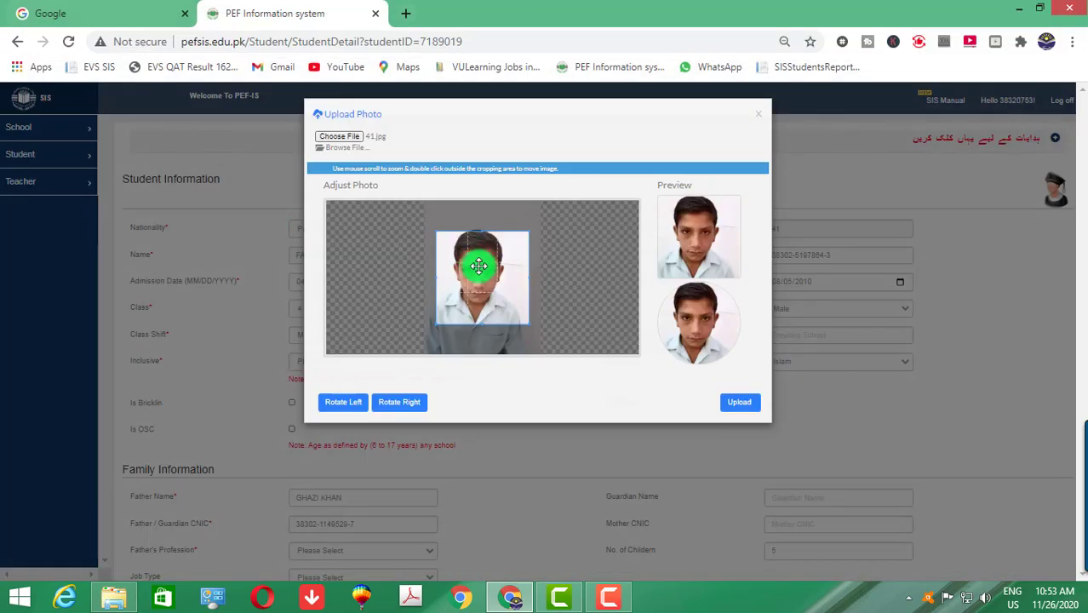
pyautogui.click(737, 405)
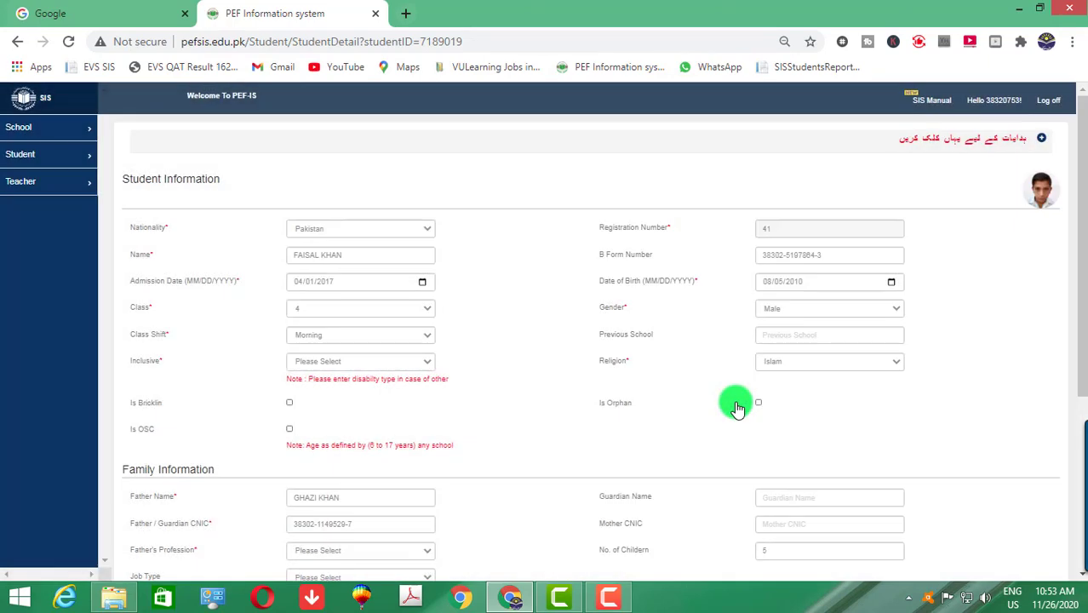
# - Set the father's profession to Unemployed, job type to Private/Self Employed and father's education to Middle
pyautogui.scroll(-2, 596, 426)
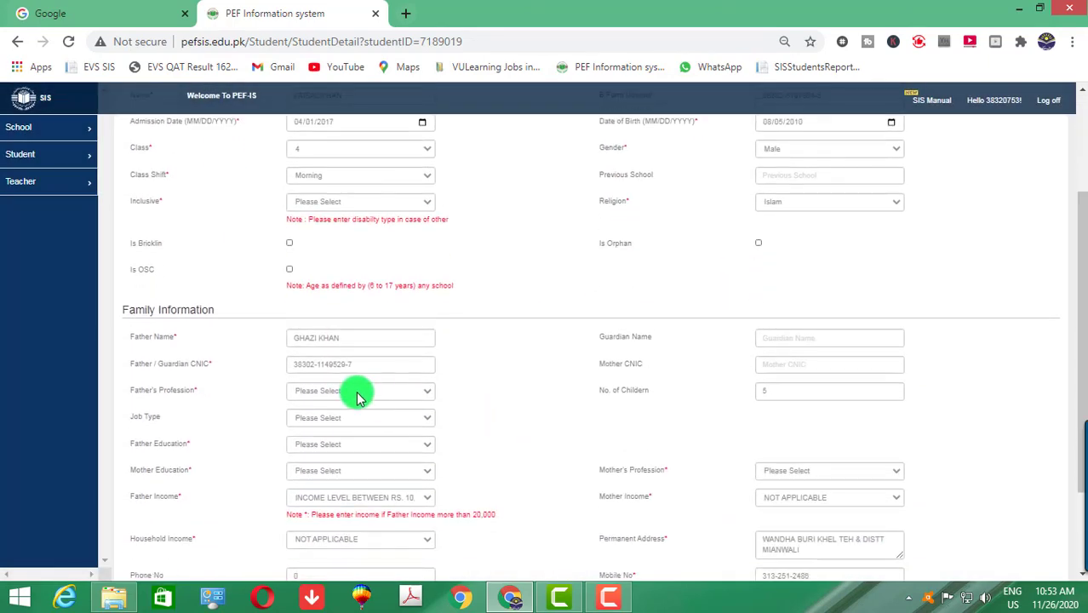
pyautogui.click(358, 397)
pyautogui.click(357, 425)
pyautogui.click(353, 421)
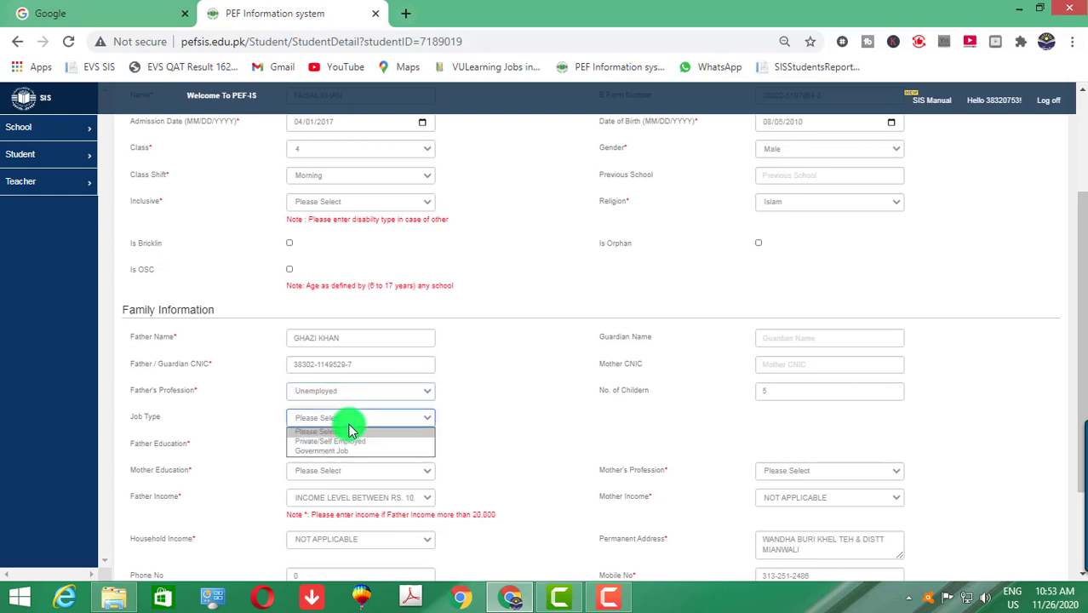
pyautogui.click(352, 442)
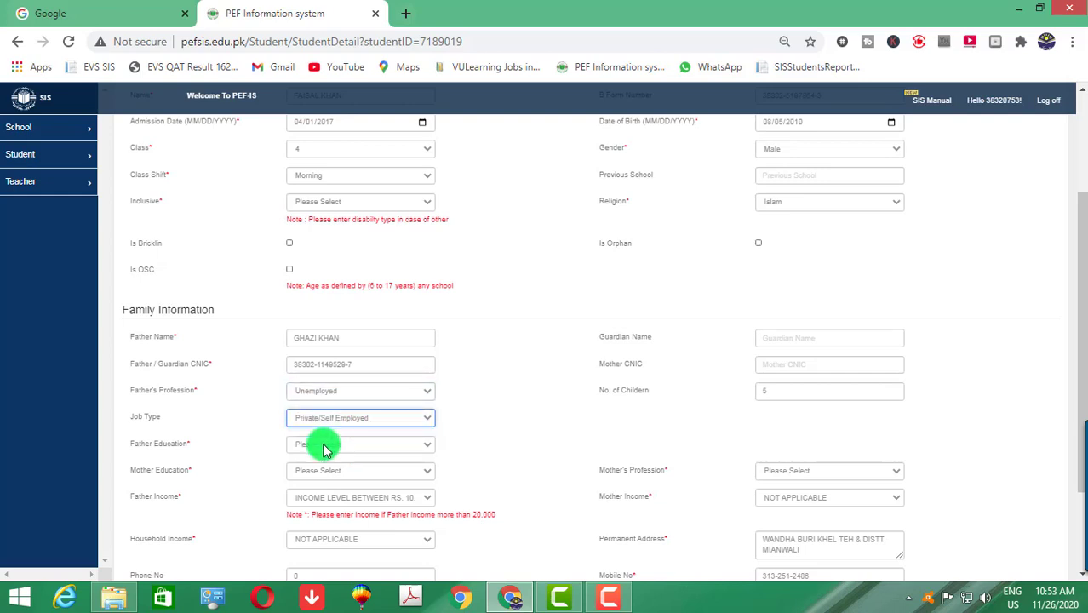
pyautogui.click(324, 449)
pyautogui.click(318, 478)
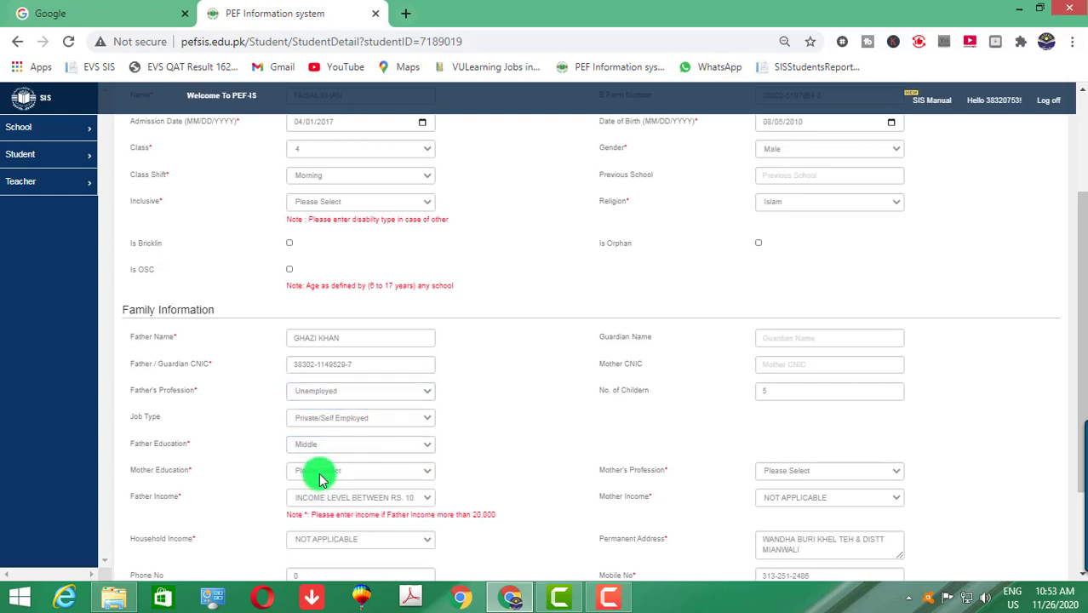
# - Set student 41's mother's education to Primary and mother's profession to House Wife, and save the record
pyautogui.click(322, 479)
pyautogui.click(355, 505)
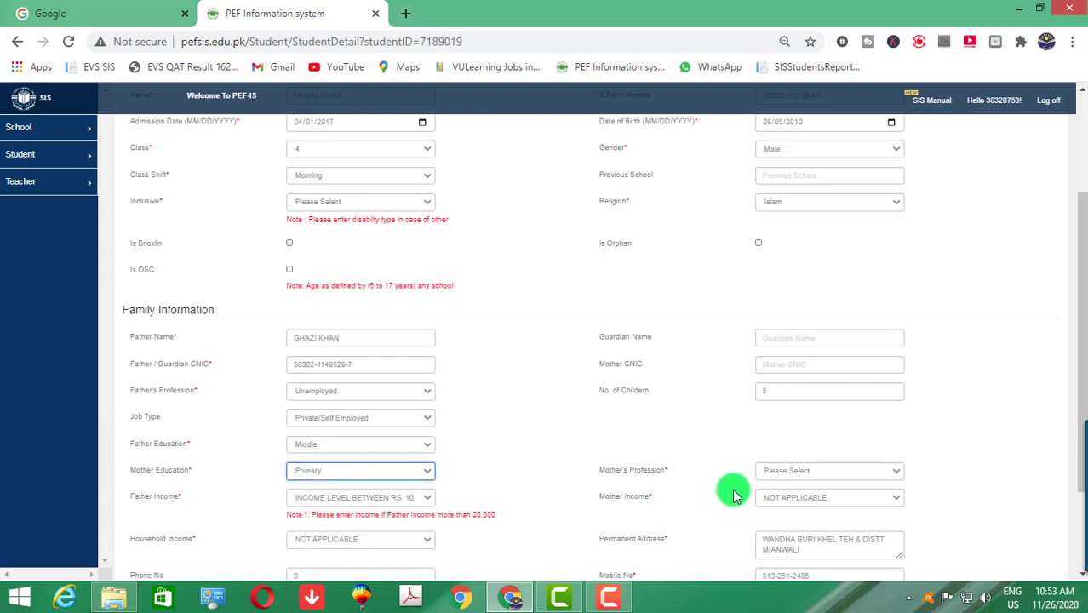
pyautogui.click(779, 479)
pyautogui.click(779, 496)
pyautogui.scroll(-3, 792, 492)
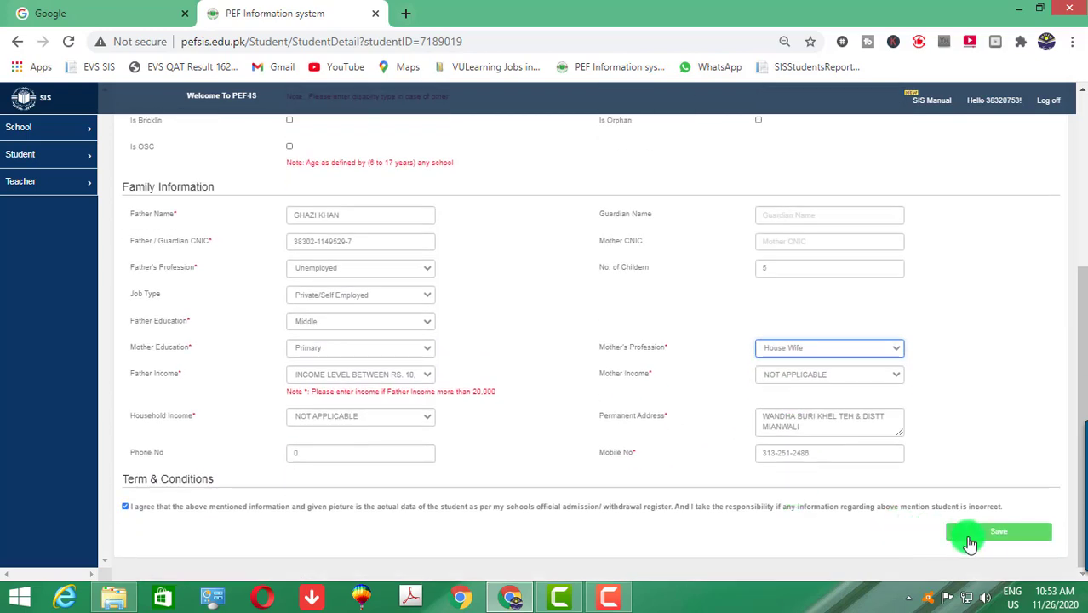
pyautogui.click(988, 537)
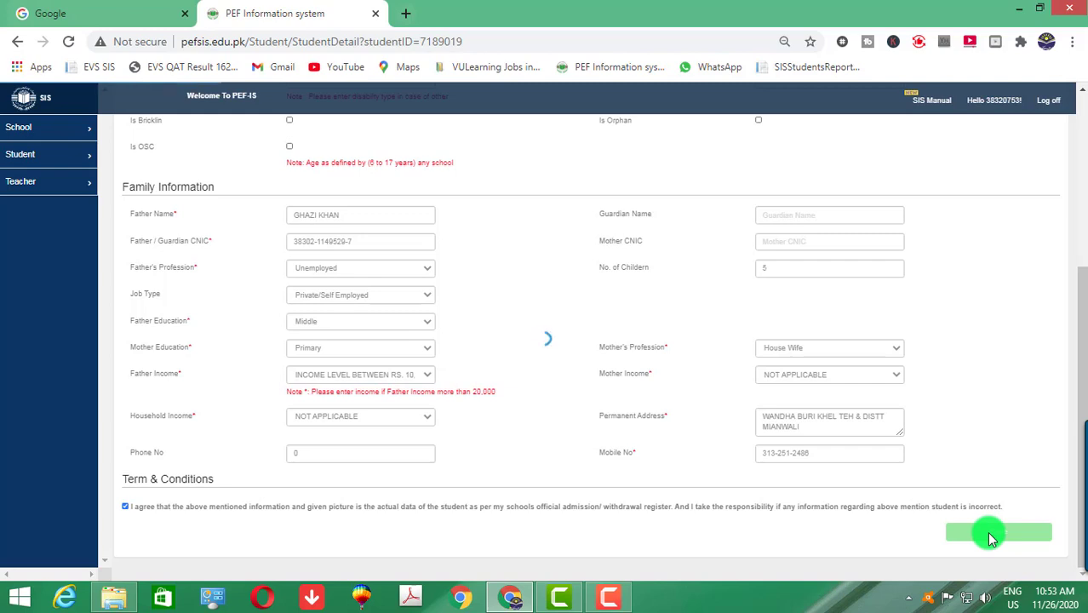
pyautogui.scroll(5, 656, 411)
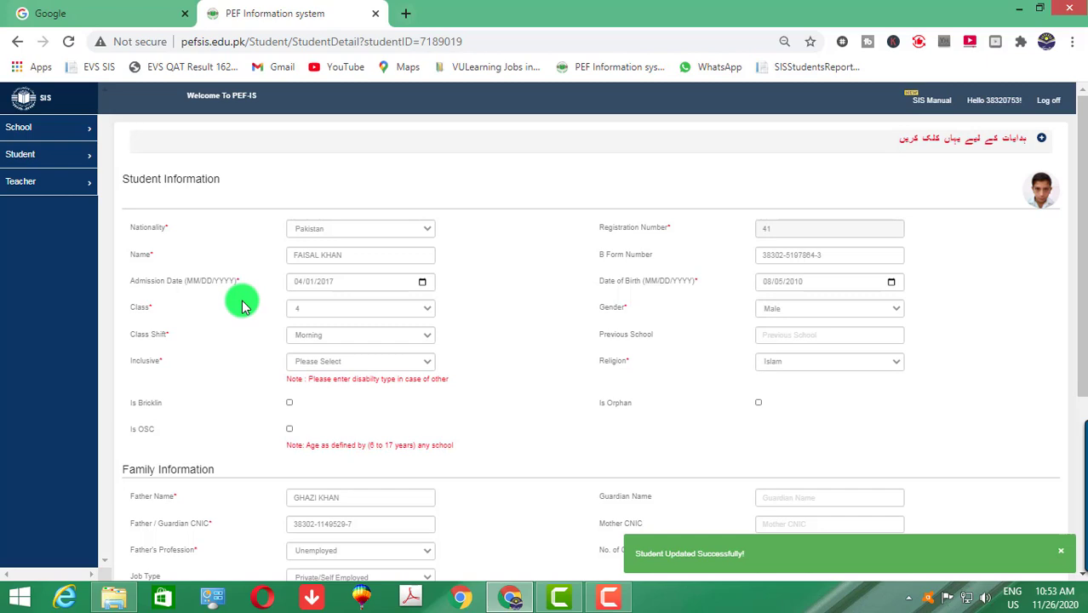
# - Return to the student search, find the student with registration number 16 and open that record for updating
pyautogui.click(21, 155)
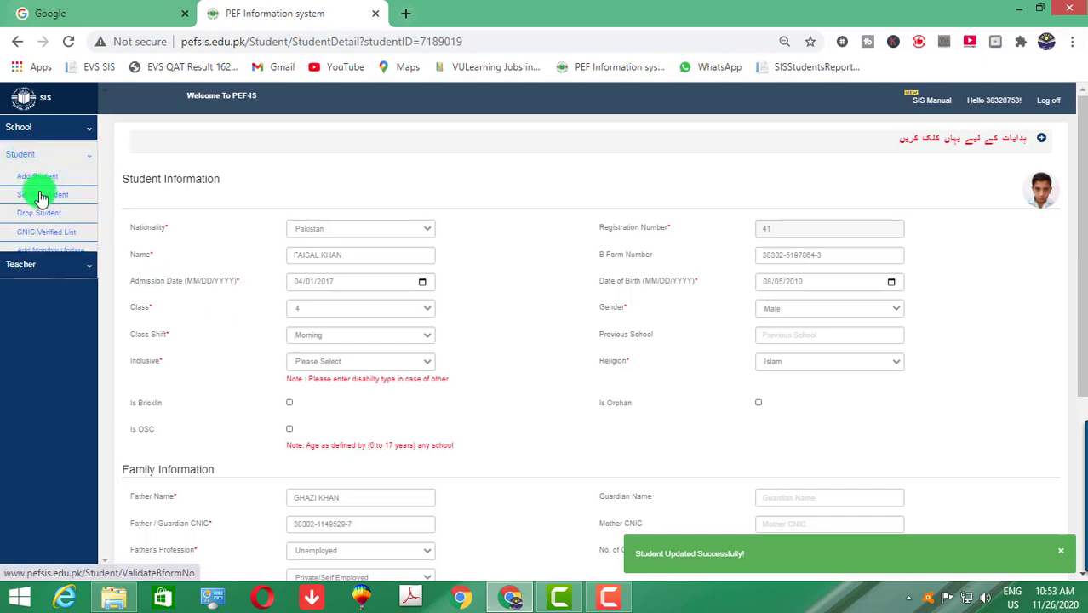
pyautogui.click(43, 200)
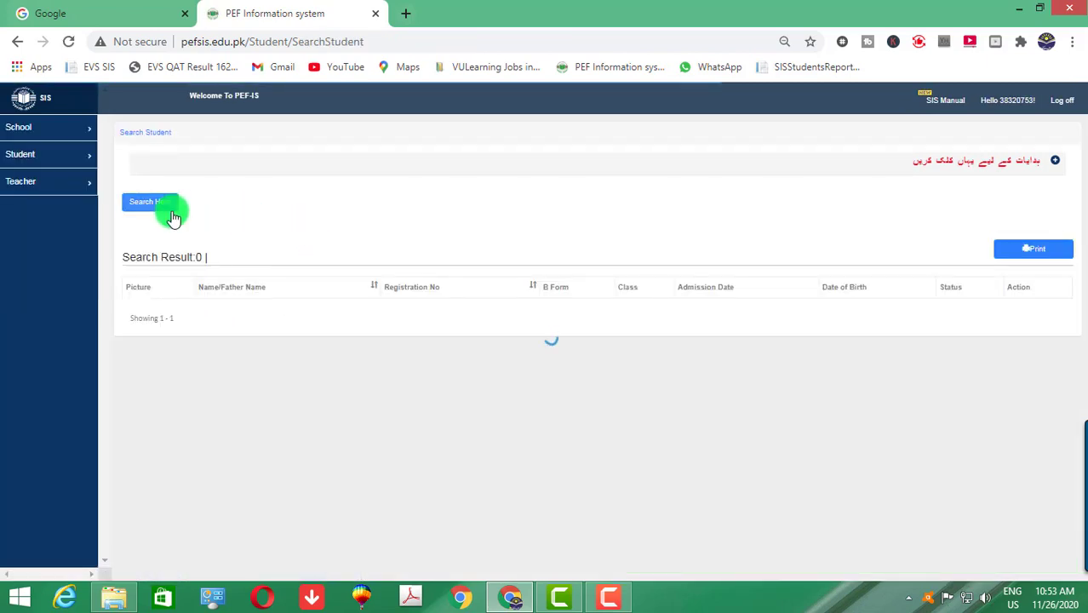
pyautogui.click(158, 205)
pyautogui.click(333, 243)
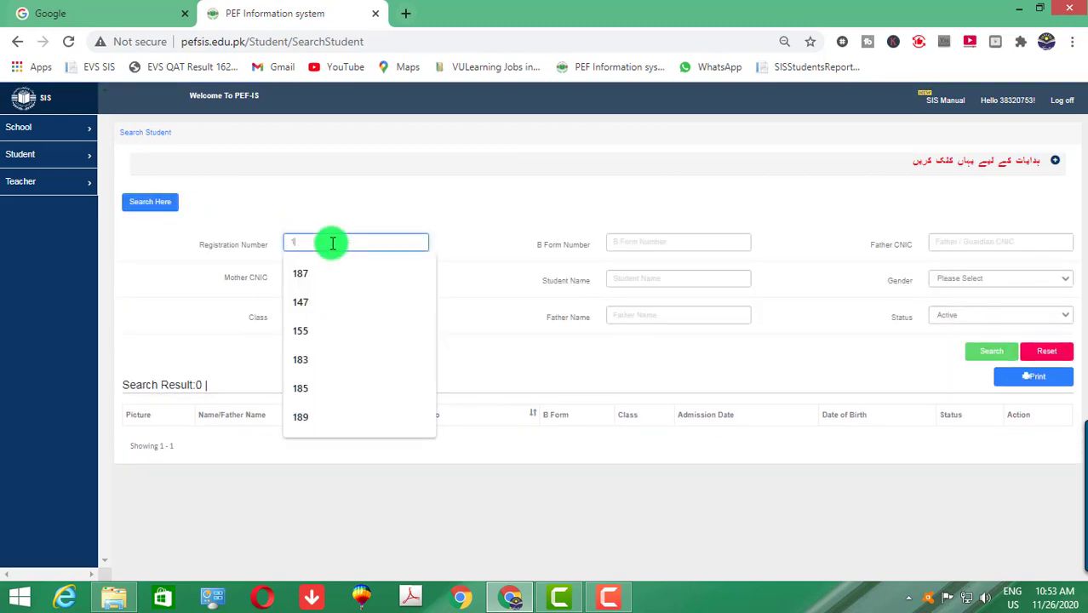
pyautogui.write('16')
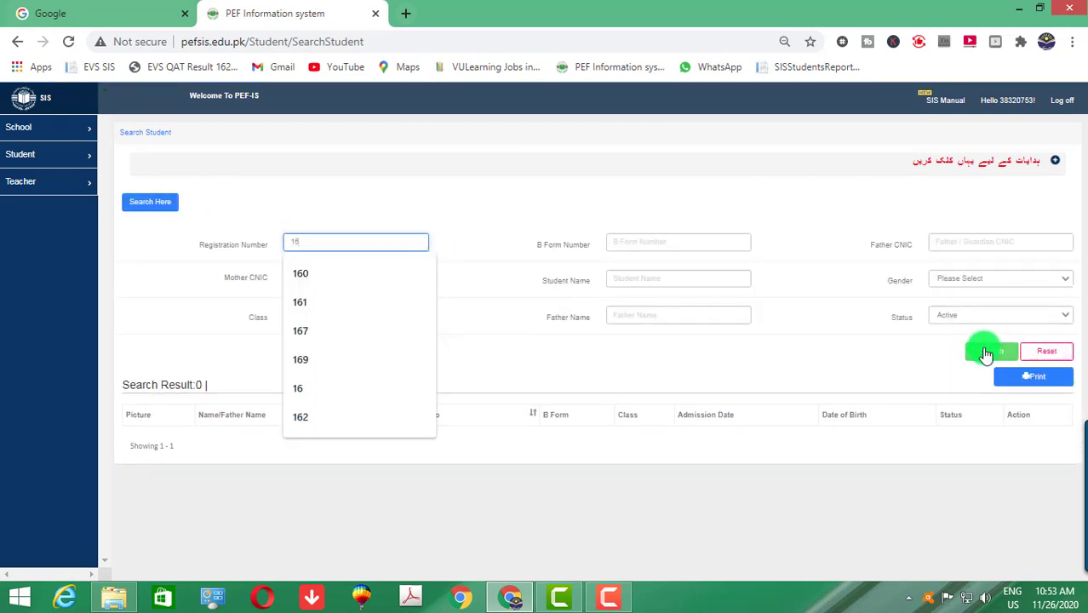
pyautogui.click(983, 351)
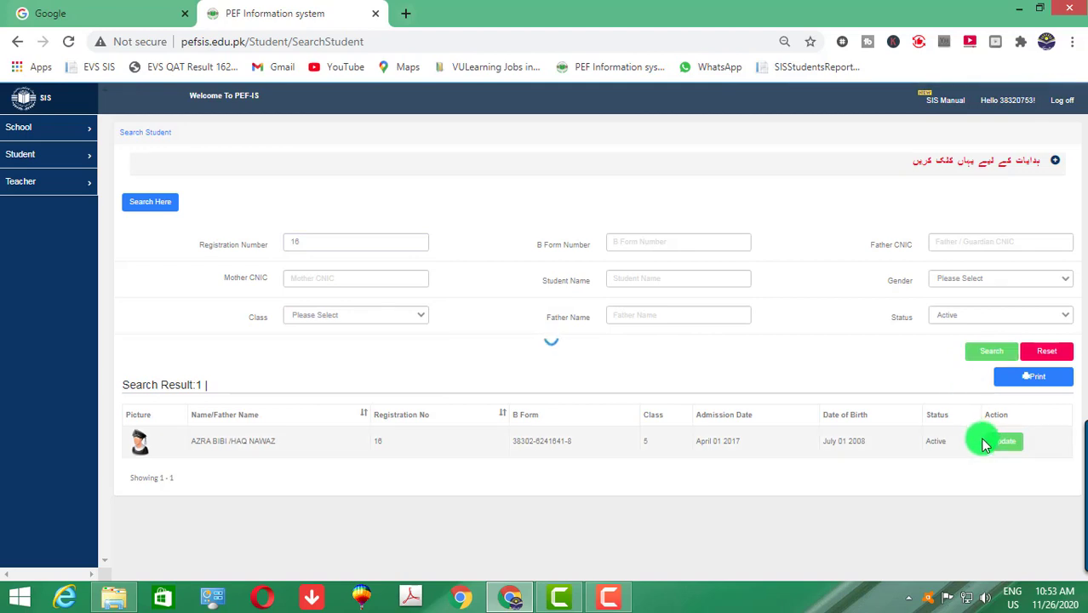
pyautogui.click(1012, 449)
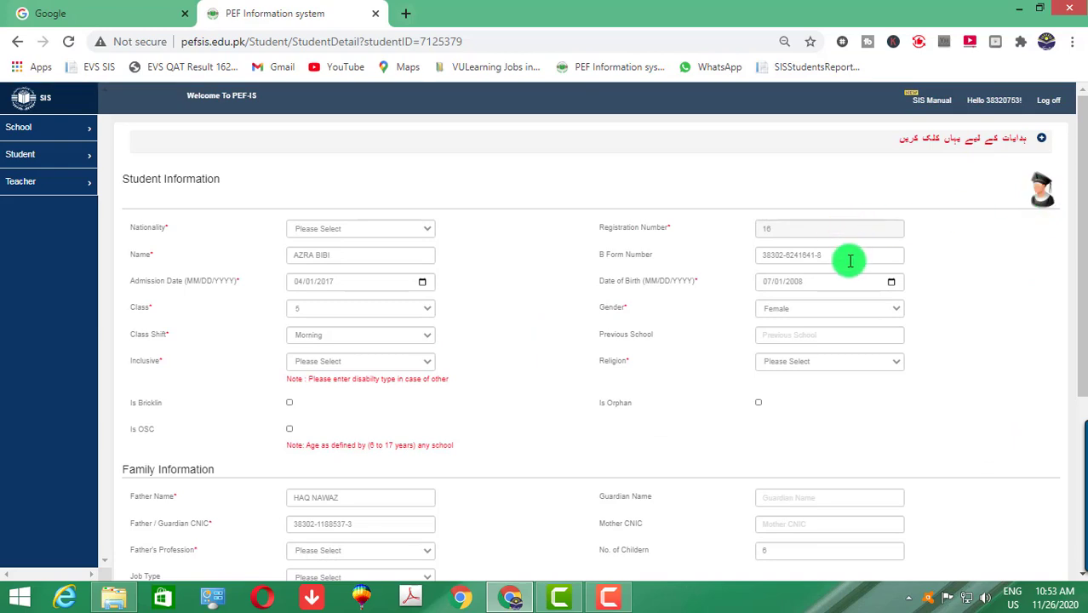
# - Set nationality to Pakistan for student 16, keeping the B Form number by copying and re-entering it
pyautogui.moveTo(848, 260); pyautogui.dragTo(757, 250)
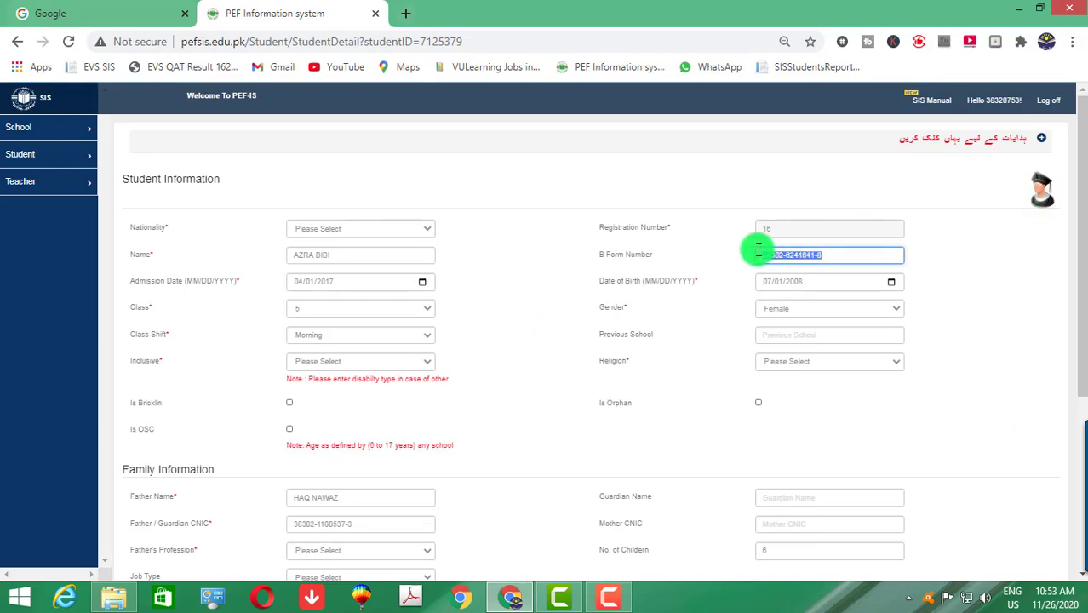
pyautogui.click(332, 229)
pyautogui.click(323, 250)
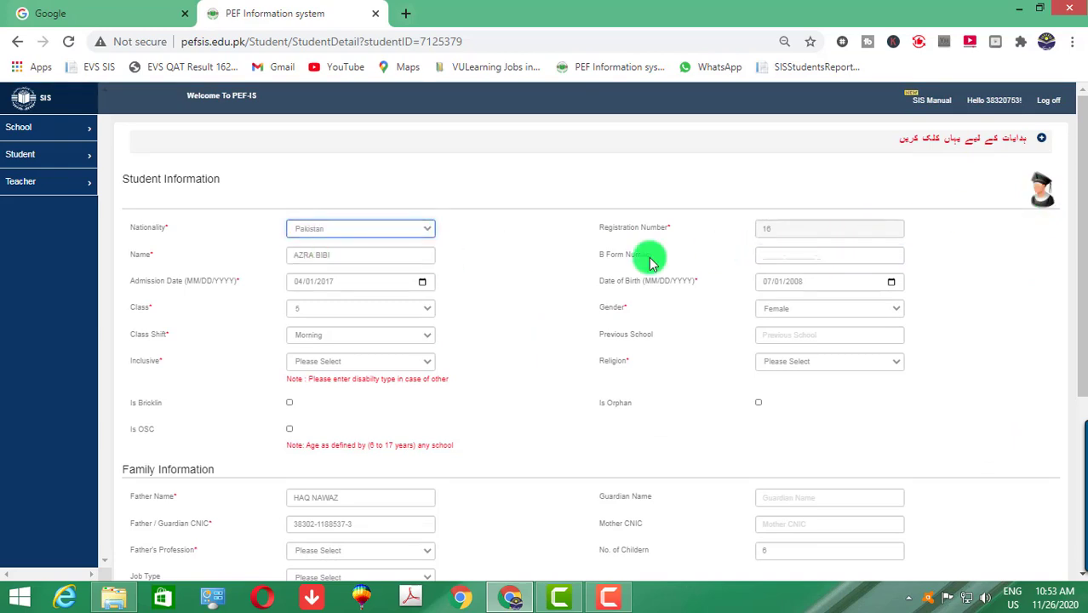
pyautogui.click(777, 257)
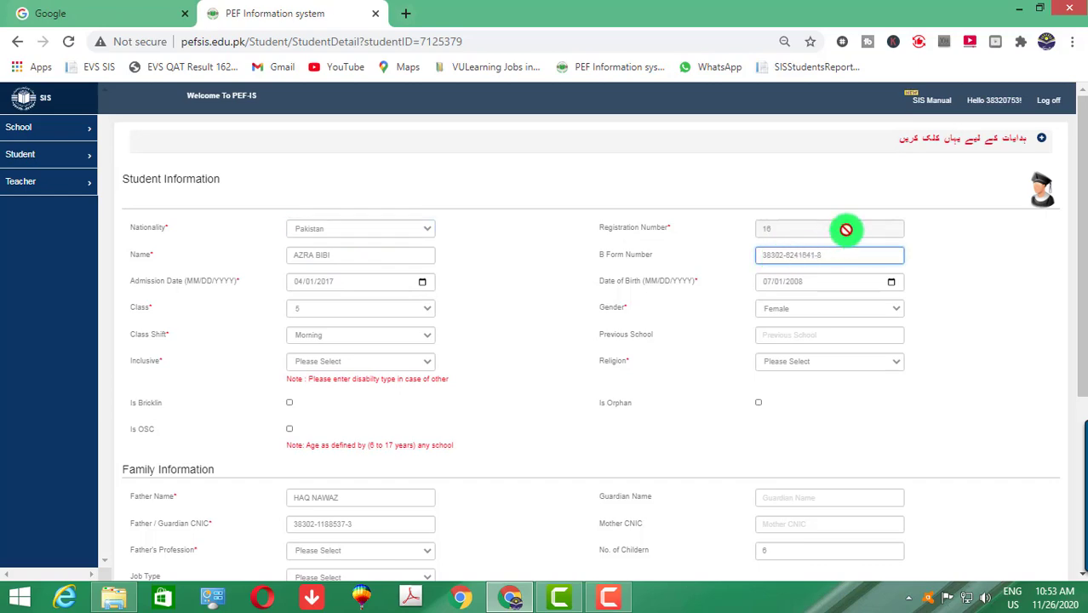
# - Upload 16.jpg as the student's photo, shifting the crop area slightly up and left to center the face
pyautogui.click(1039, 195)
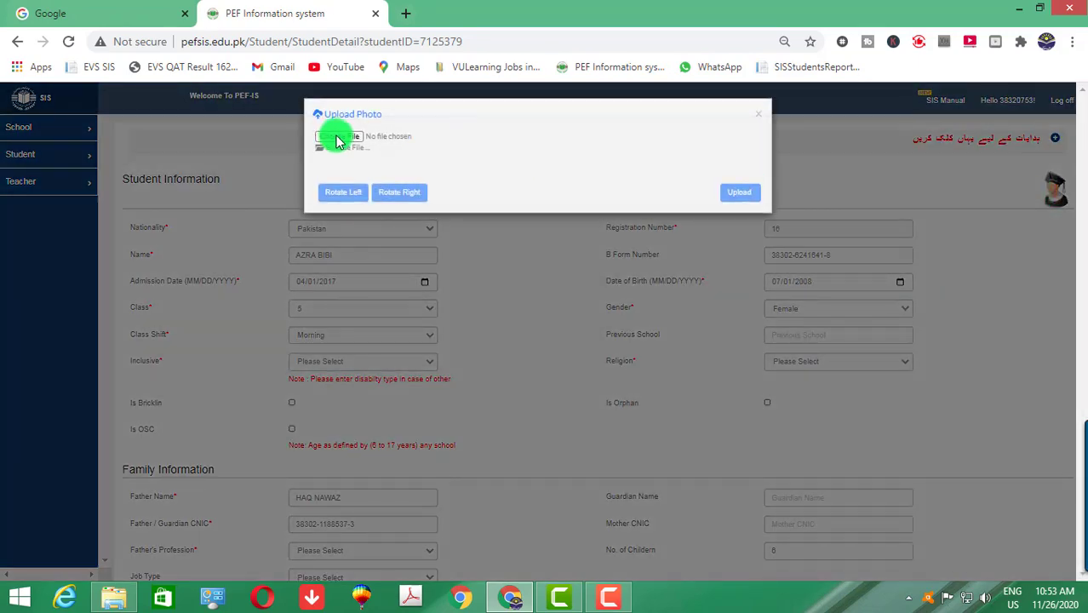
pyautogui.click(338, 141)
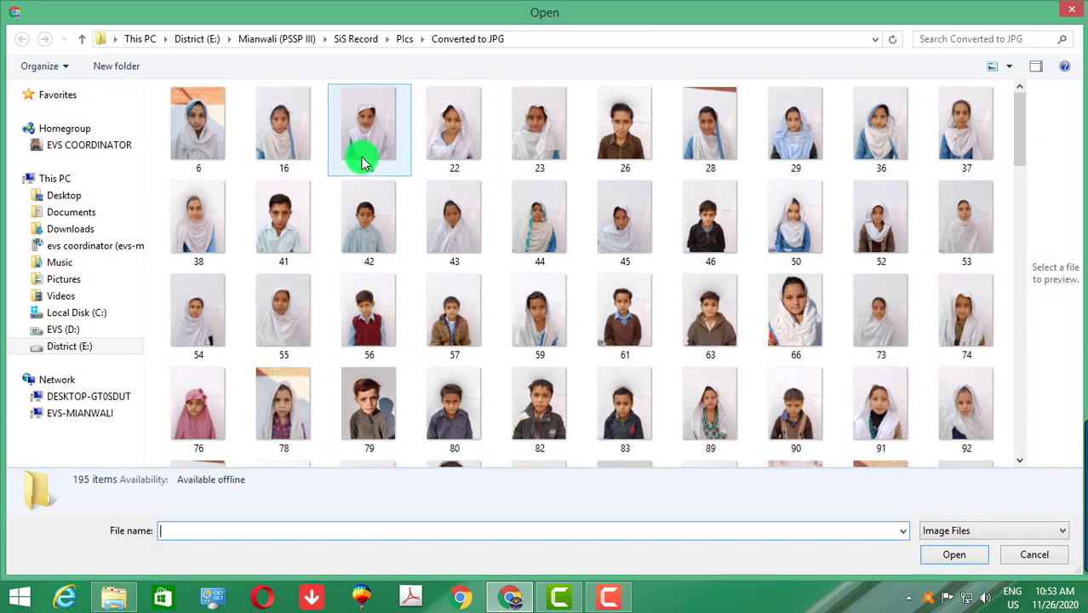
pyautogui.doubleClick(304, 146)
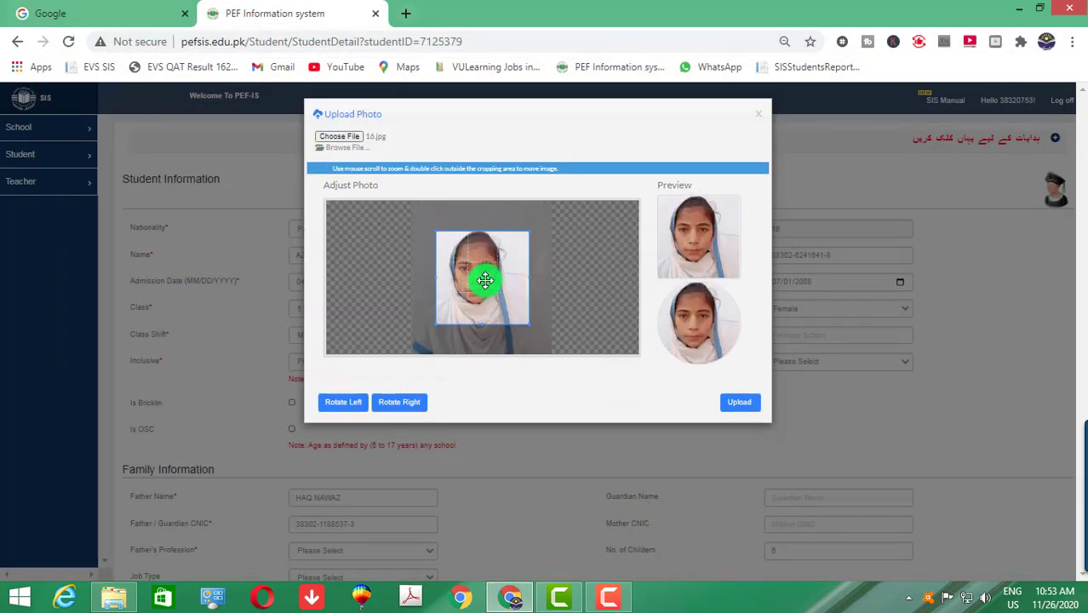
pyautogui.moveTo(485, 280); pyautogui.dragTo(477, 275)
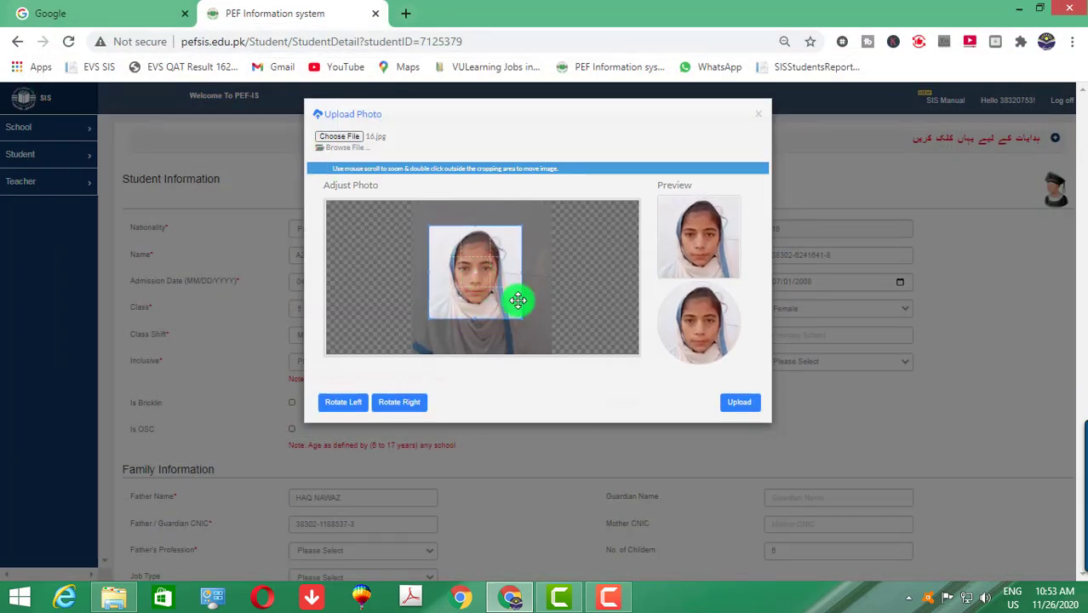
pyautogui.click(739, 405)
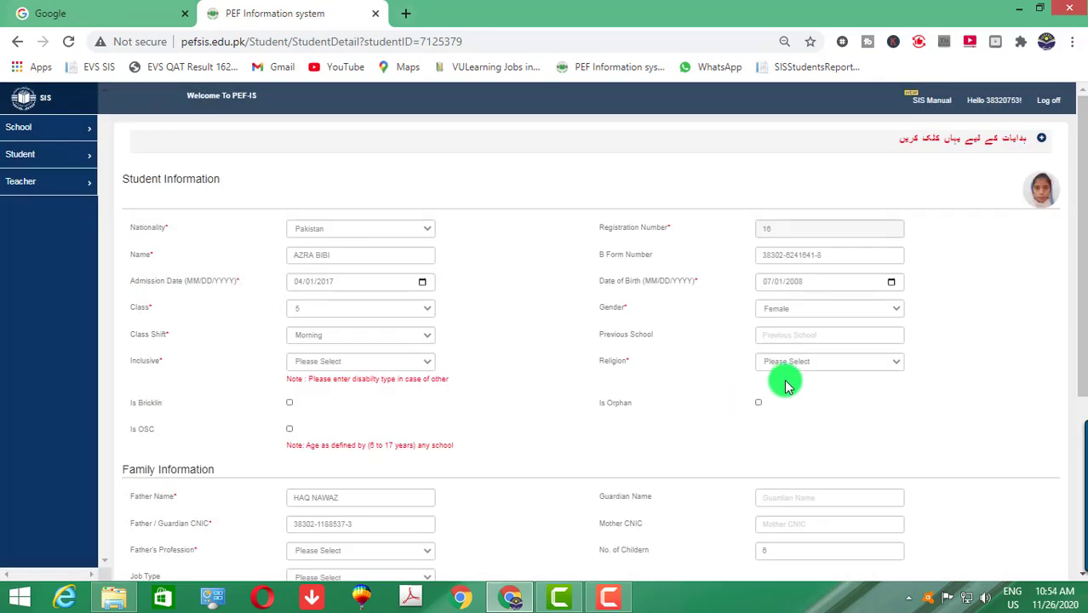
# - Set student 16's religion to Islam, father's profession to Unemployed and job type to Private/Self Employed
pyautogui.click(787, 364)
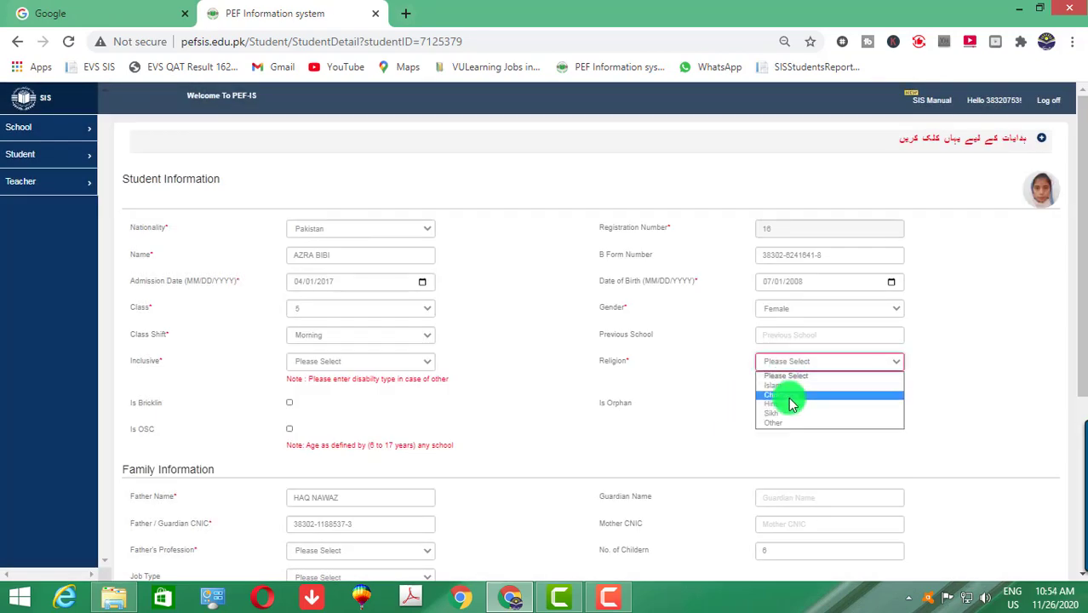
pyautogui.click(790, 385)
pyautogui.scroll(-1, 420, 458)
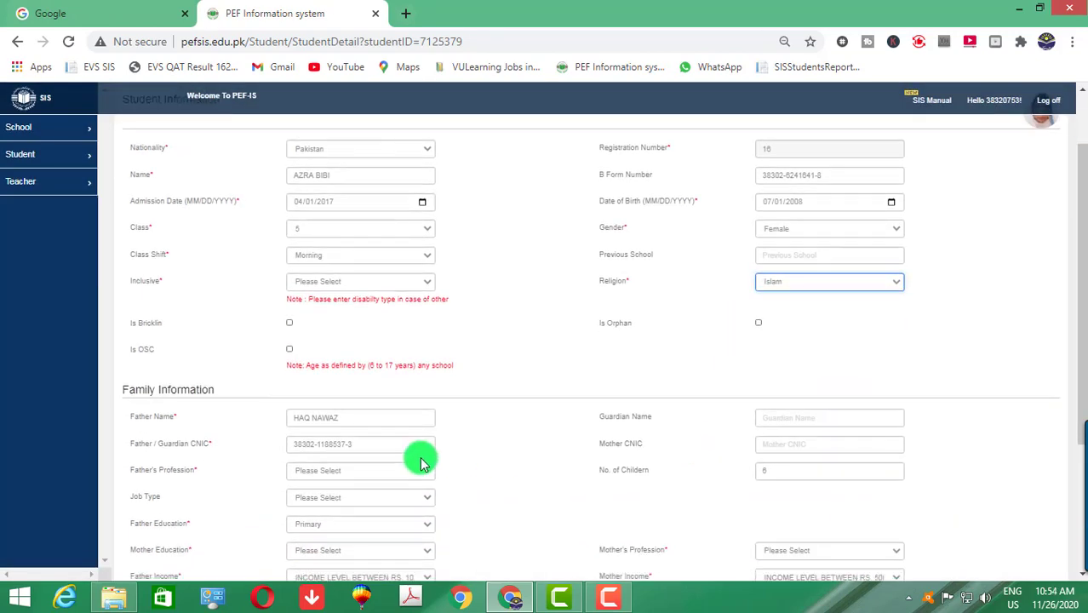
pyautogui.click(299, 472)
pyautogui.click(328, 505)
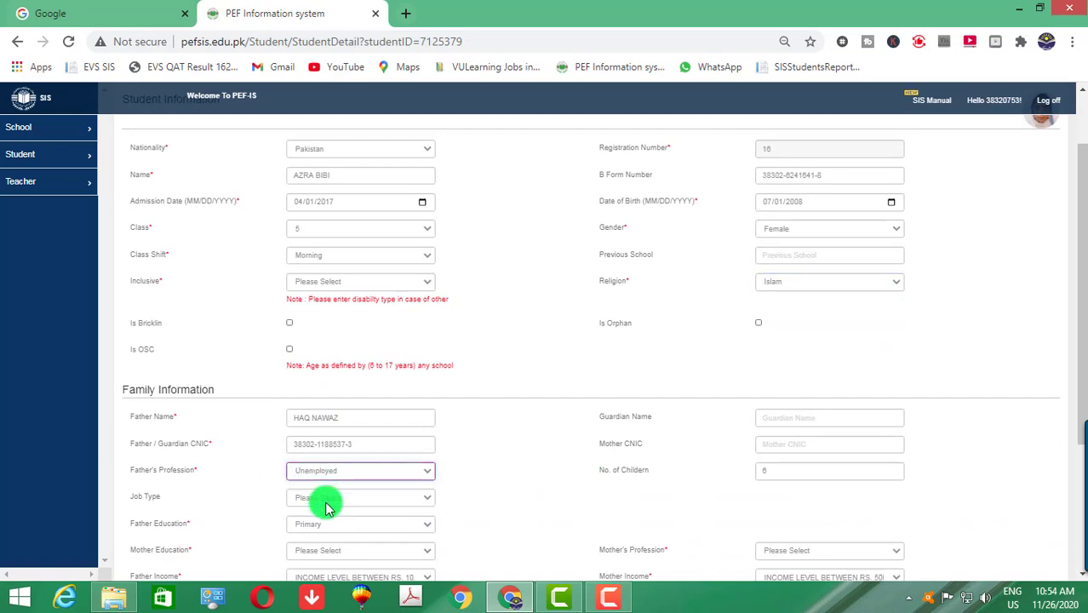
pyautogui.click(332, 500)
pyautogui.click(342, 522)
# - Set student 16's mother's education to Primary and mother's profession to House Wife, and save the record
pyautogui.scroll(-3, 344, 518)
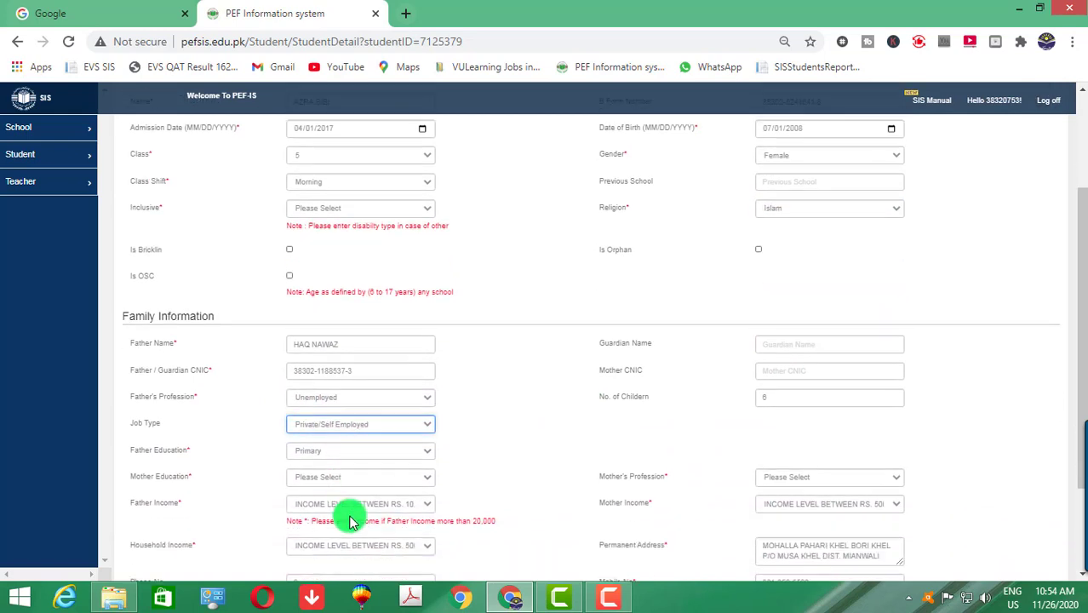
pyautogui.click(308, 347)
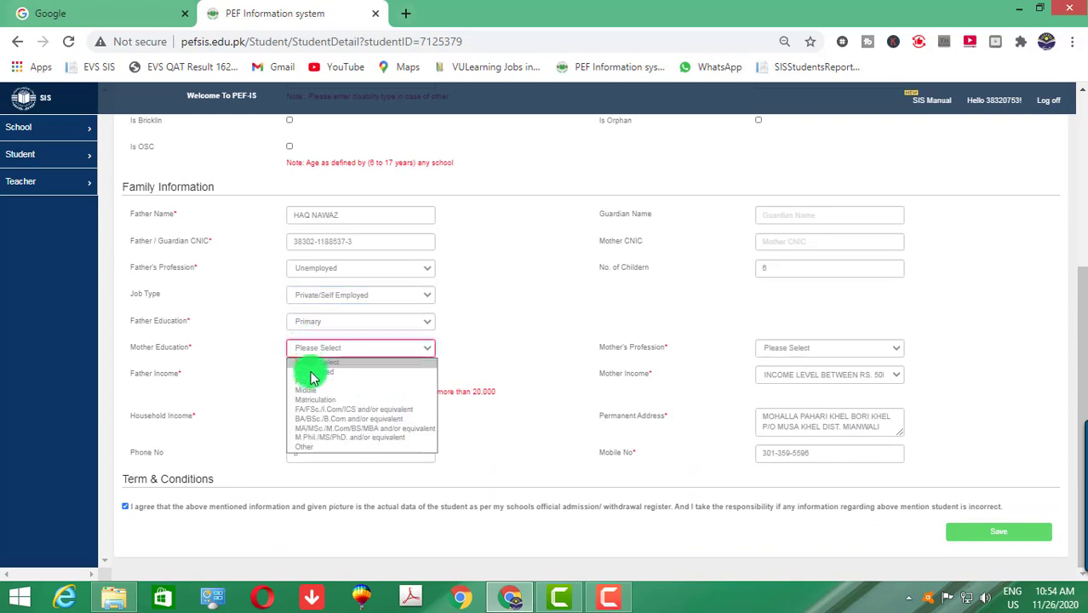
pyautogui.click(312, 383)
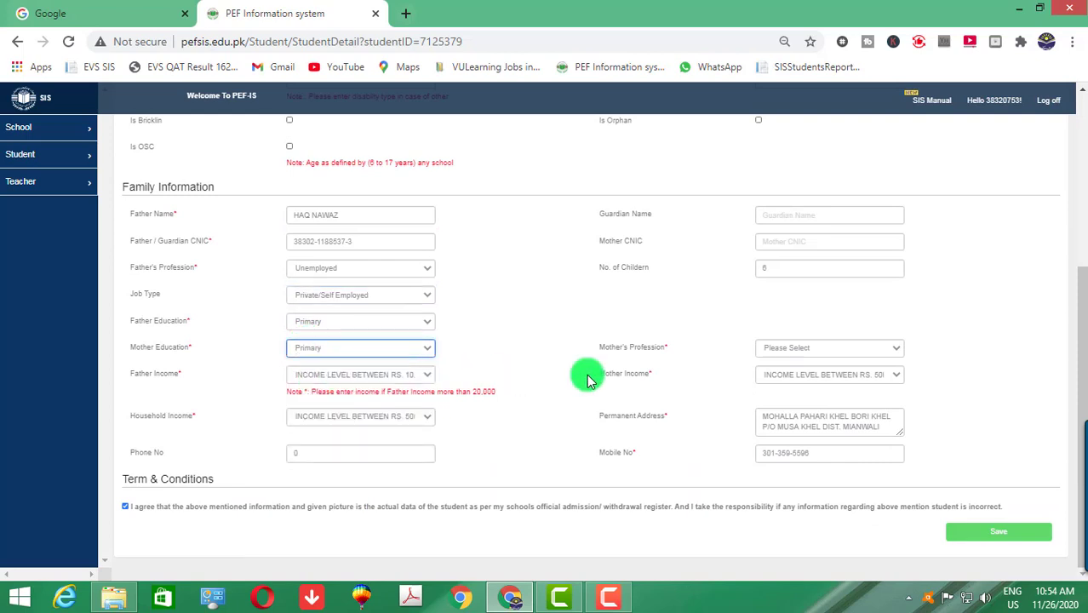
pyautogui.click(809, 347)
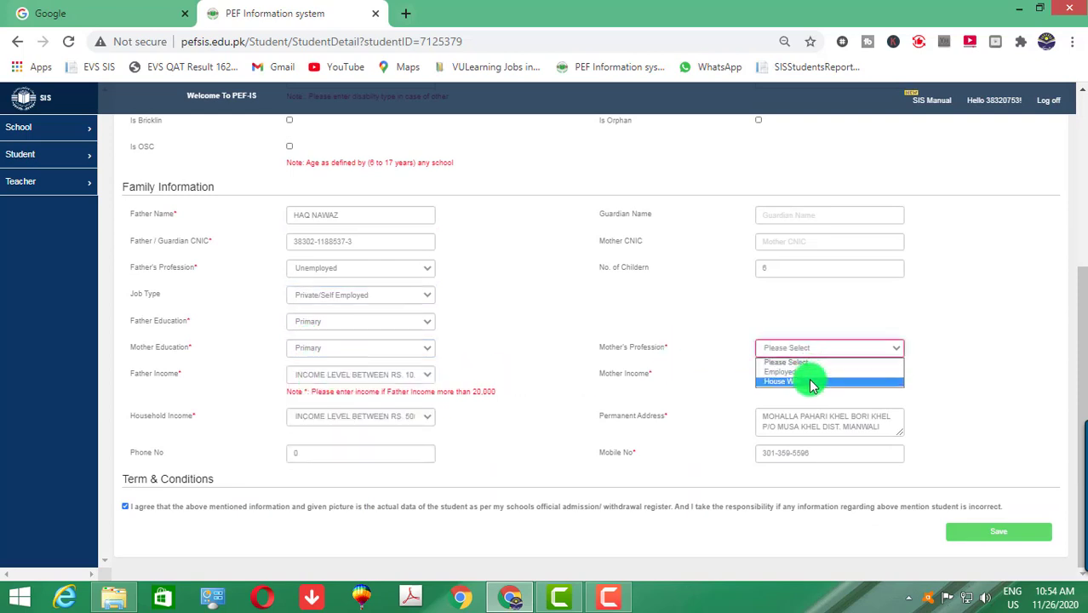
pyautogui.click(810, 383)
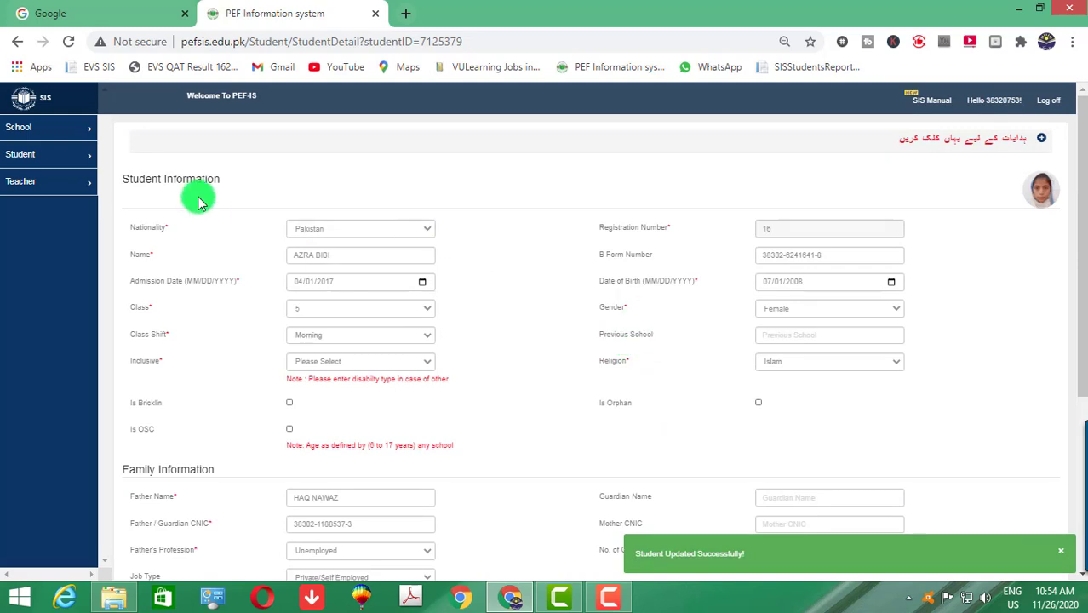
# - Return to the student search, find the student with registration number 23 and open that record for updating
pyautogui.click(34, 154)
pyautogui.click(40, 195)
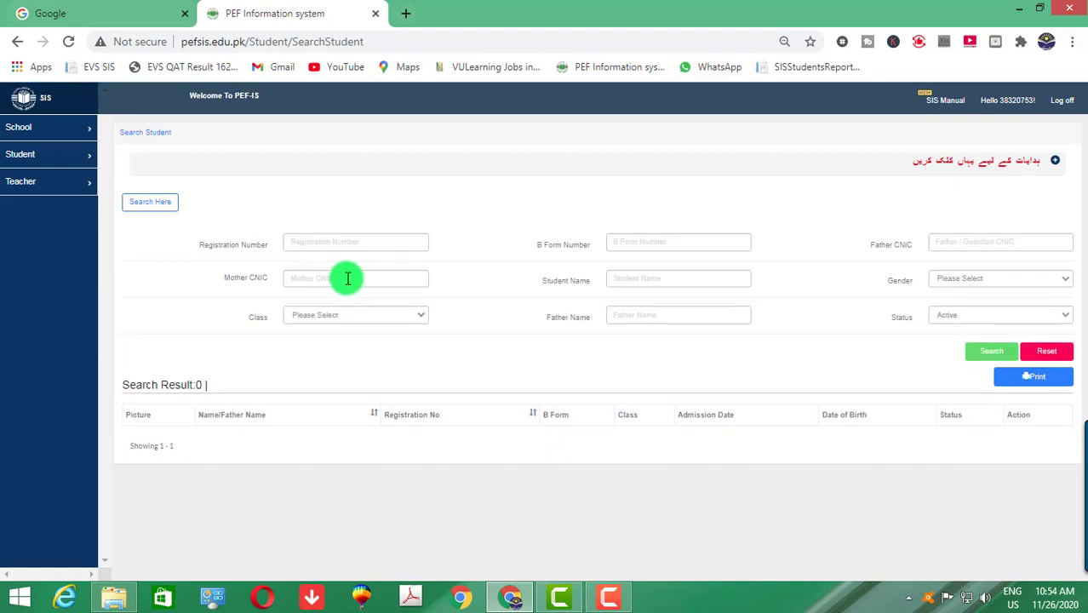
pyautogui.click(340, 244)
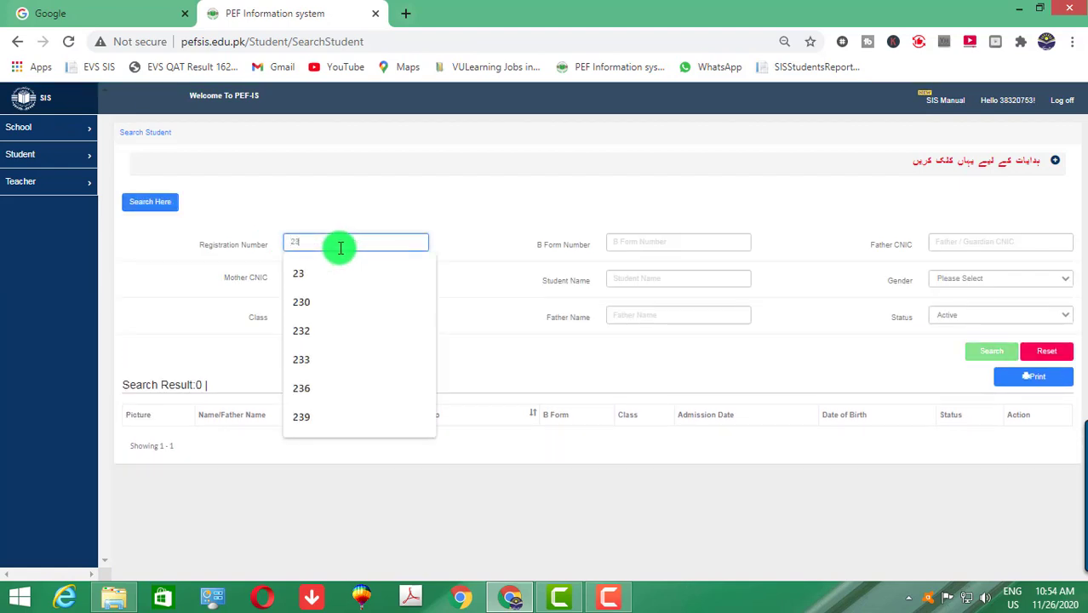
pyautogui.write('23')
pyautogui.click(1003, 442)
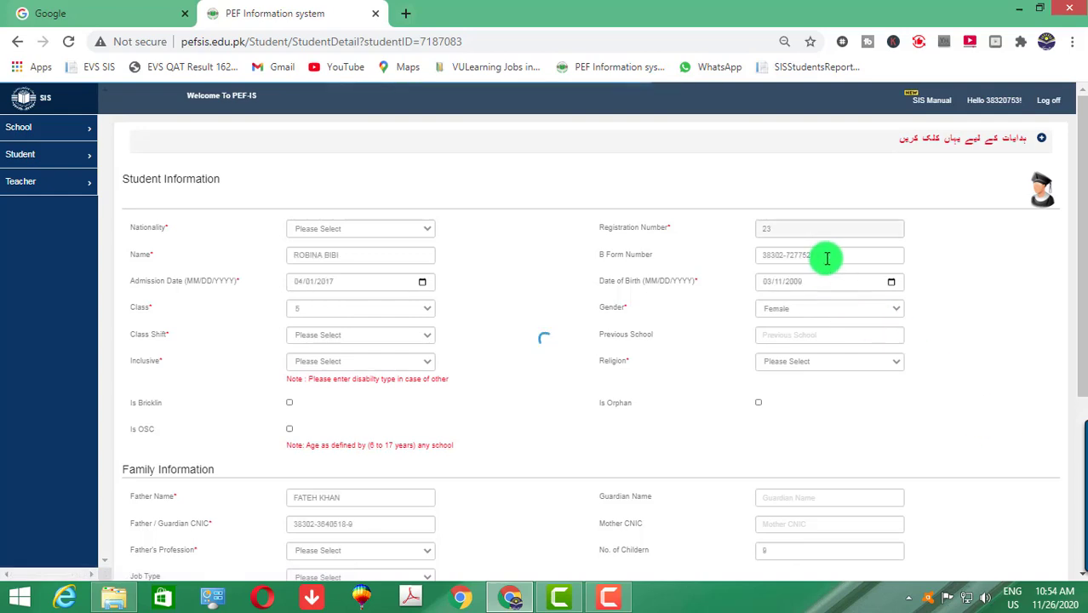
# - Set nationality to Pakistan and religion to Islam for student 23, keeping the B Form number by copying and re-entering it
pyautogui.tripleClick(825, 258)
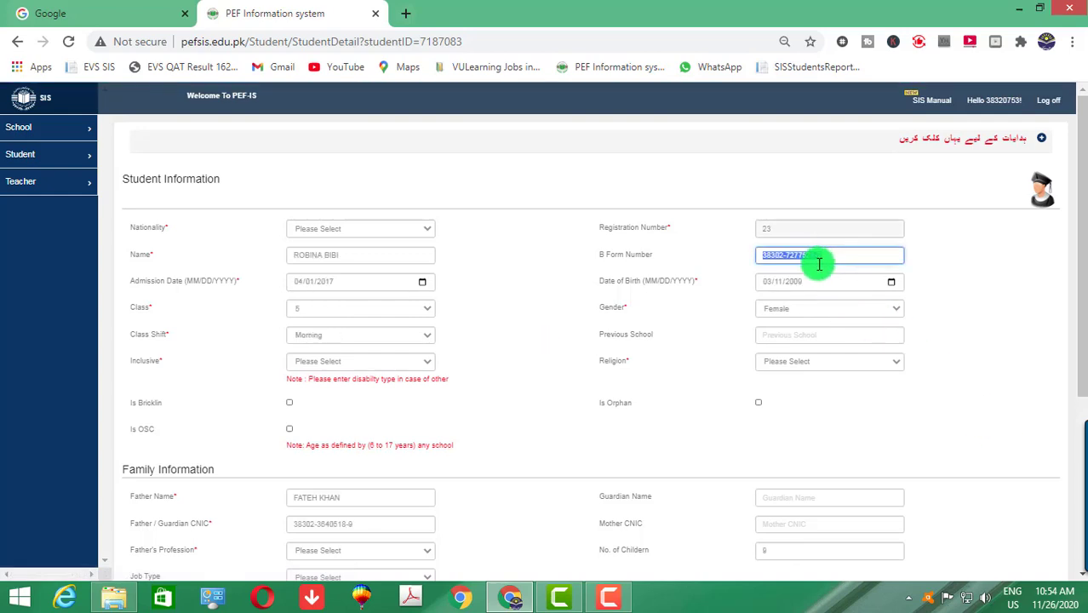
pyautogui.click(310, 232)
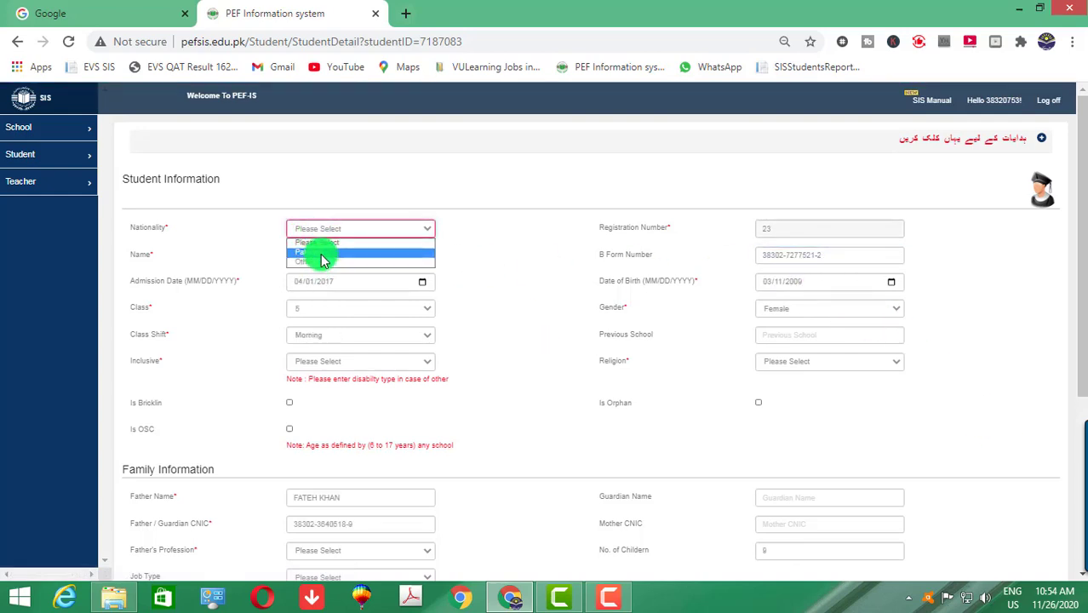
pyautogui.click(321, 252)
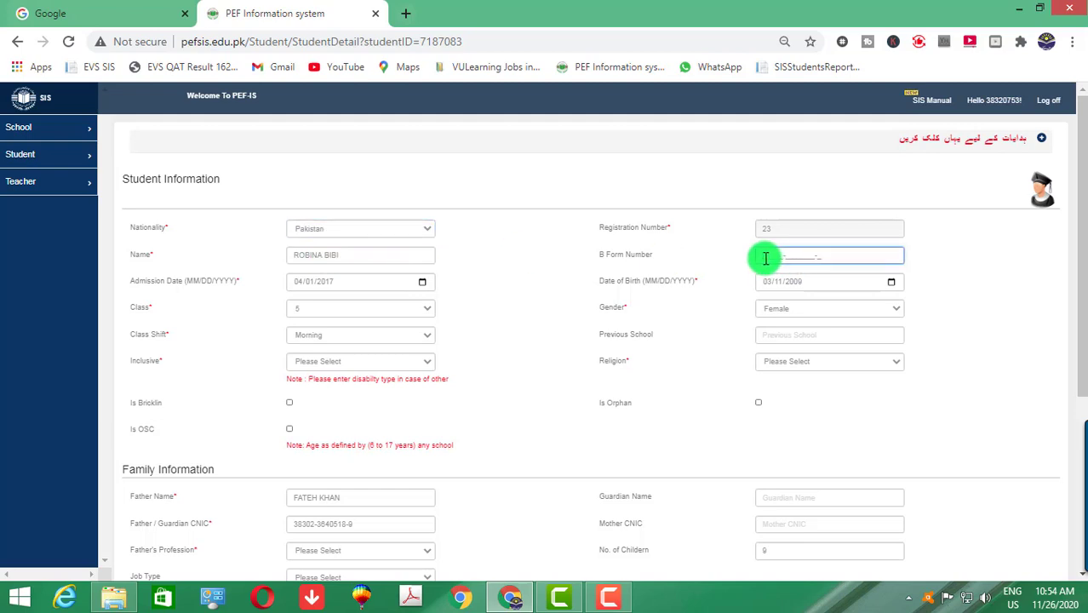
pyautogui.click(762, 361)
pyautogui.click(777, 388)
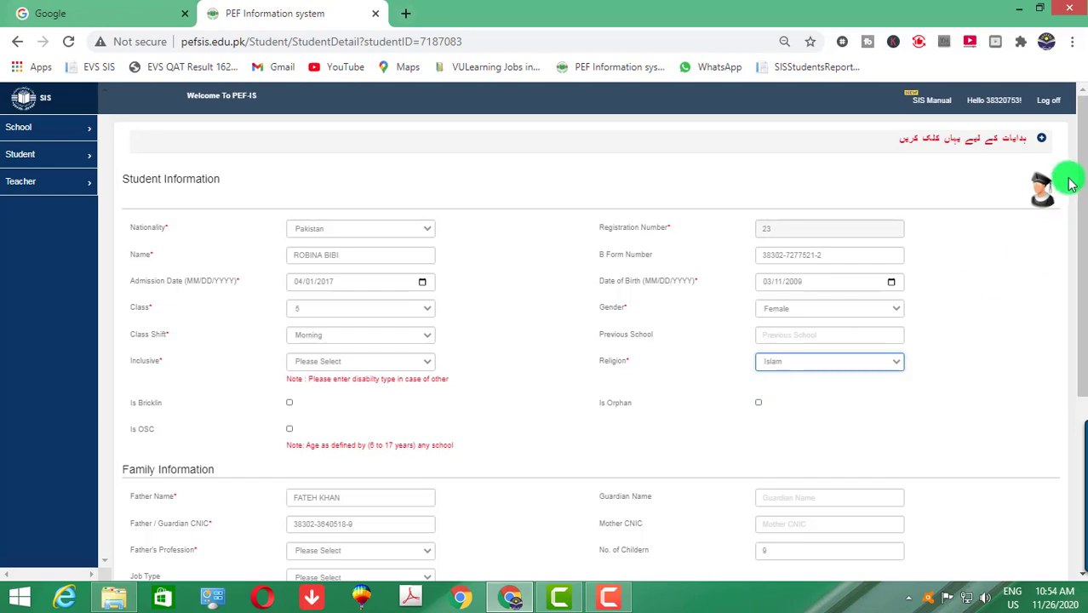
# - Upload photo 23 as student 23's picture, with the crop frame centred on the face
pyautogui.click(1039, 192)
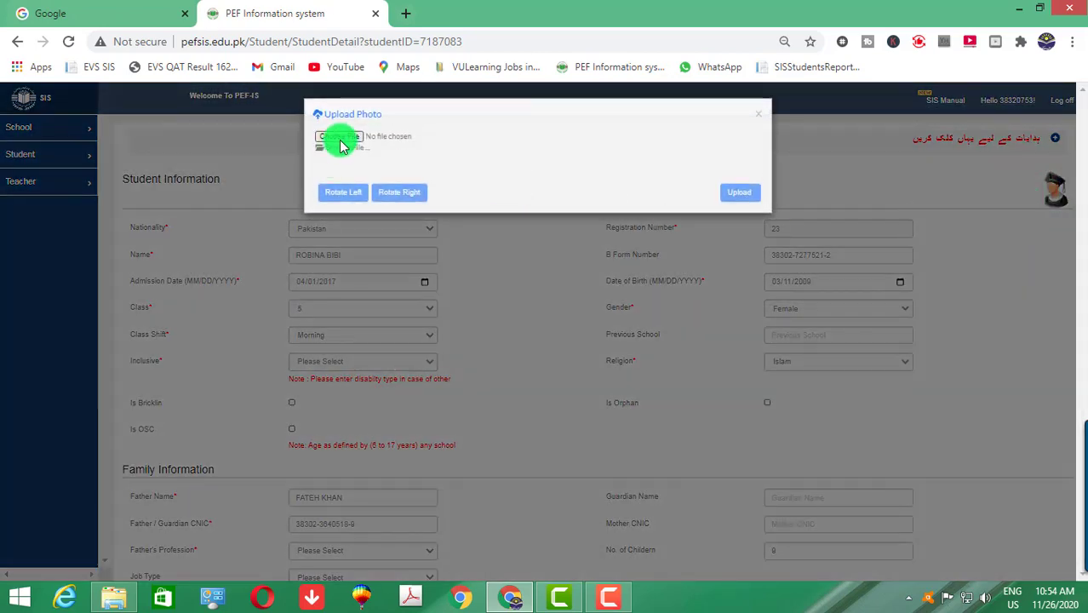
pyautogui.click(340, 138)
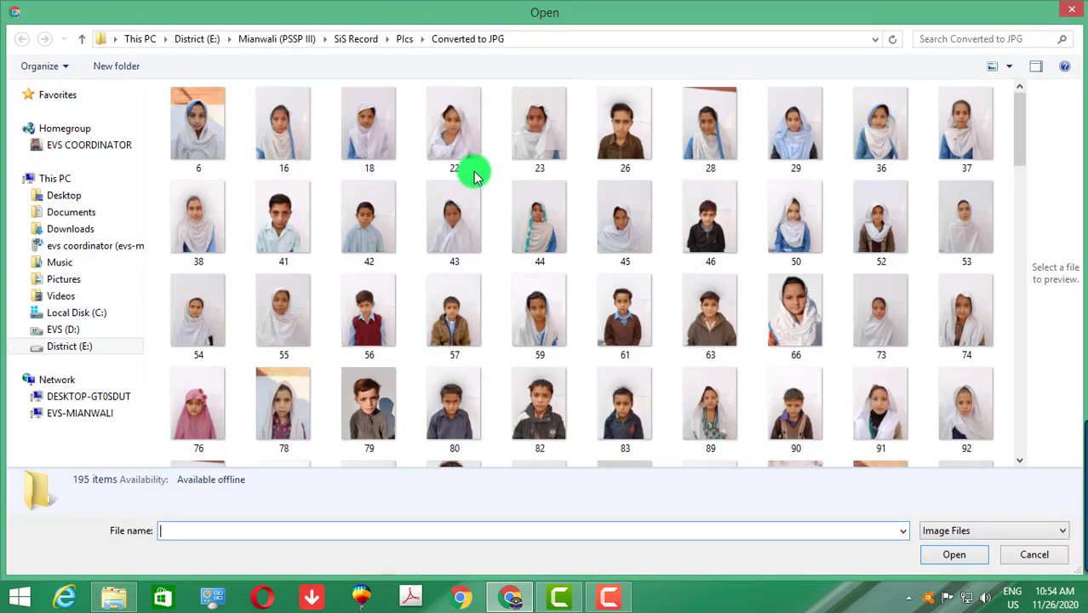
pyautogui.doubleClick(553, 165)
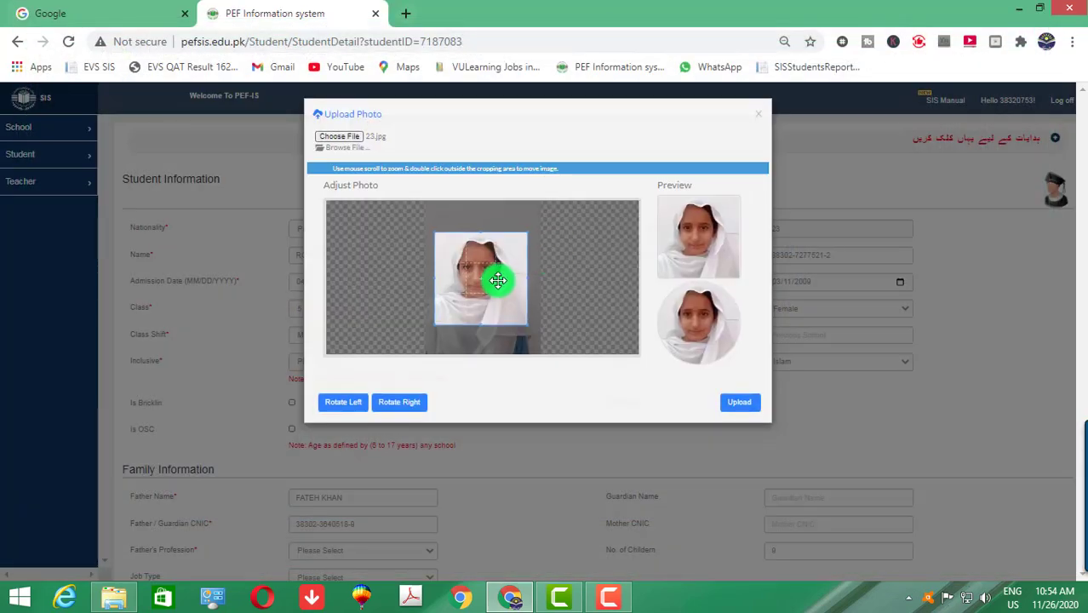
pyautogui.moveTo(498, 281); pyautogui.dragTo(496, 278)
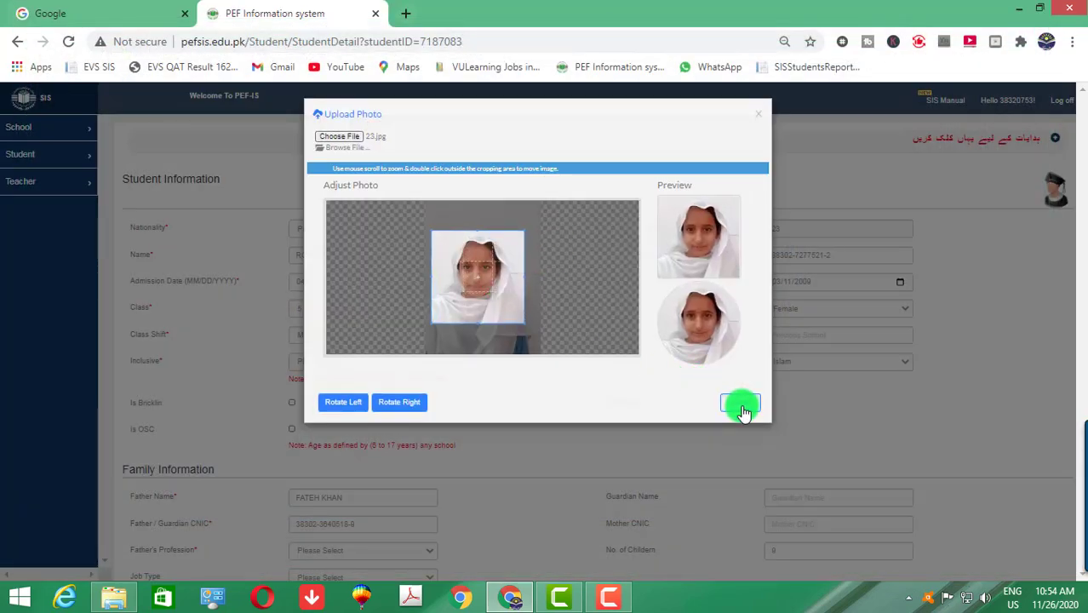
pyautogui.click(741, 405)
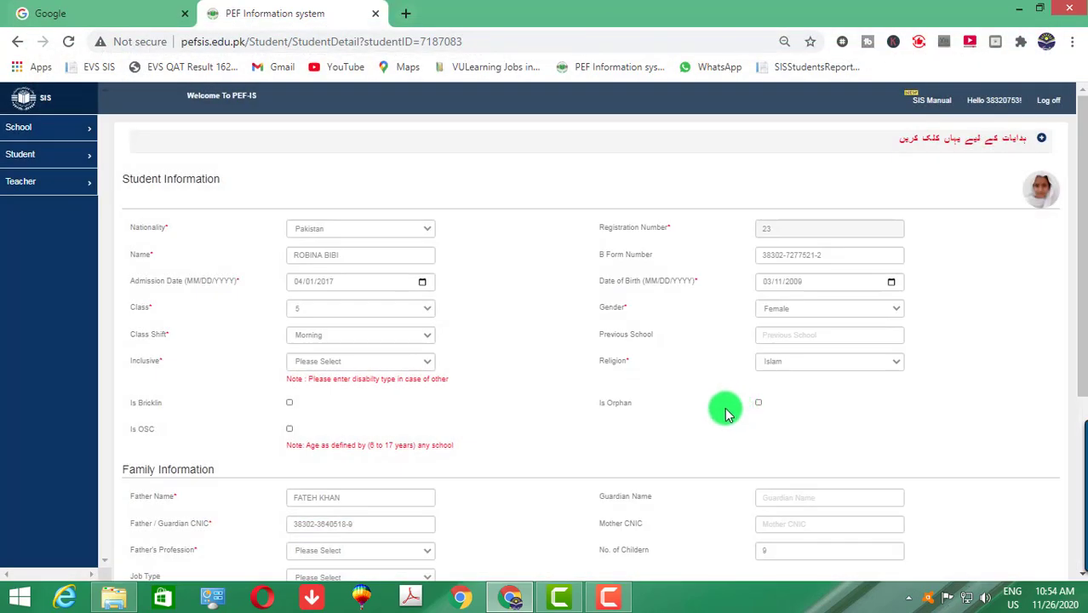
# - Set student 23's father's profession to Unemployed, job type to Private/Self Employed and father's education to Primary
pyautogui.scroll(-4, 724, 412)
pyautogui.click(339, 313)
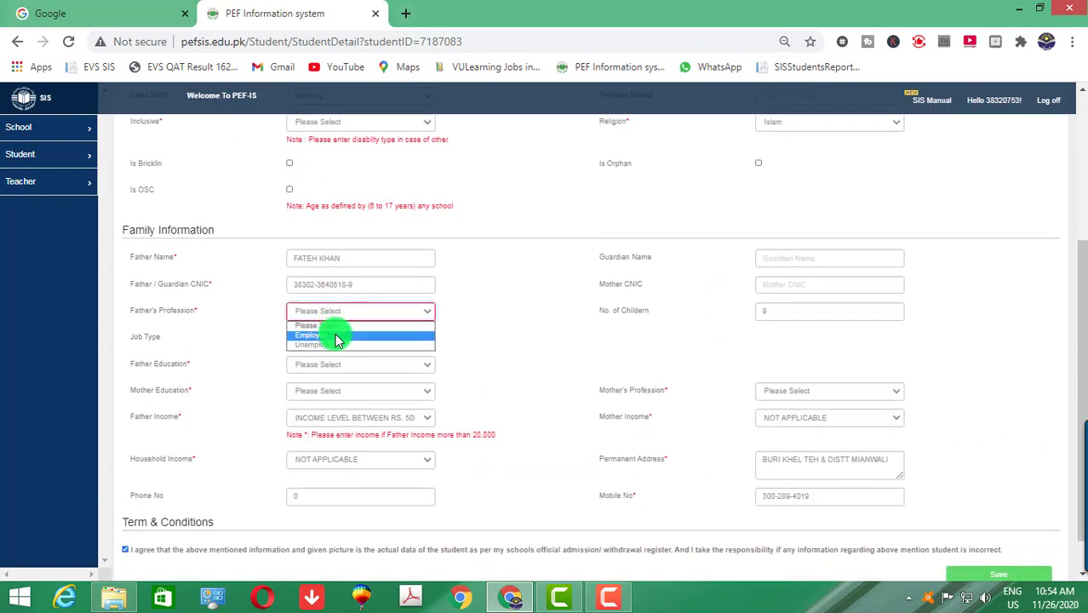
pyautogui.click(335, 345)
pyautogui.click(333, 340)
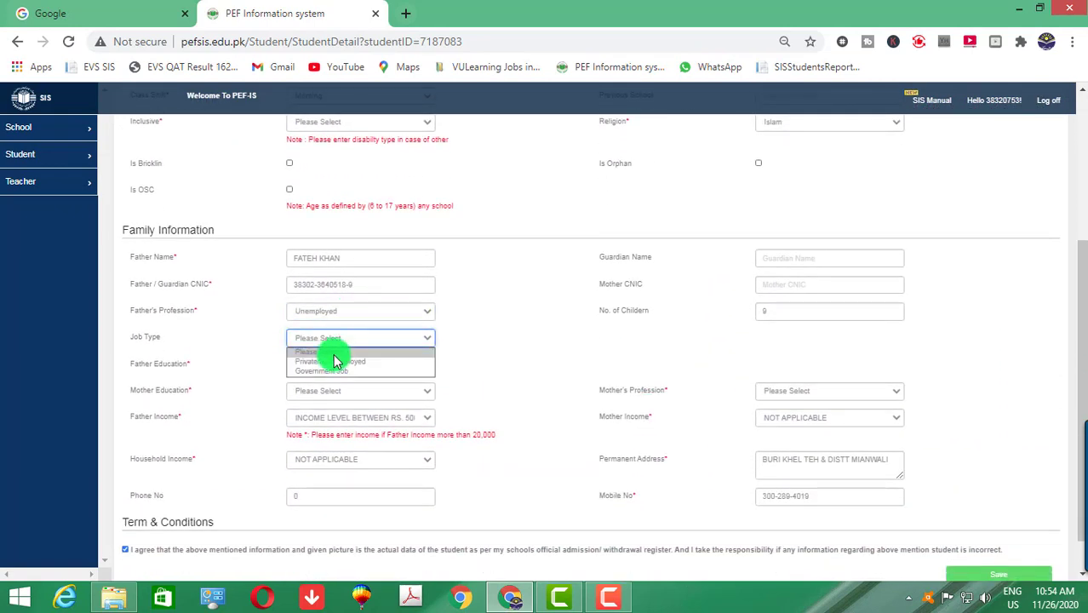
pyautogui.click(333, 367)
pyautogui.click(330, 364)
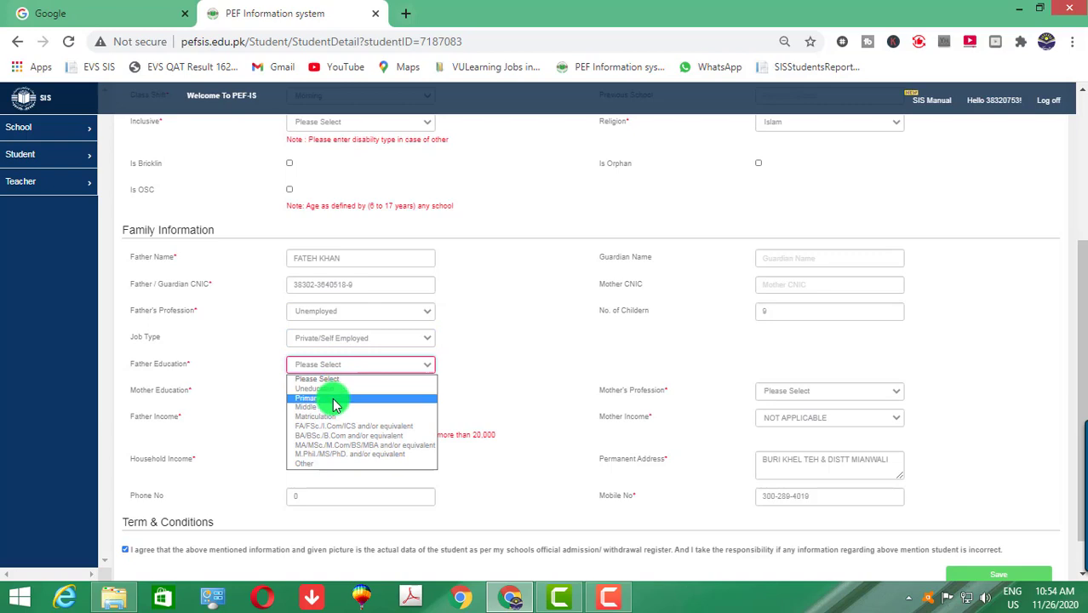
pyautogui.click(332, 392)
# - Set student 23's mother's education to Primary and mother's profession to House Wife, and save the record
pyautogui.click(333, 392)
pyautogui.click(332, 425)
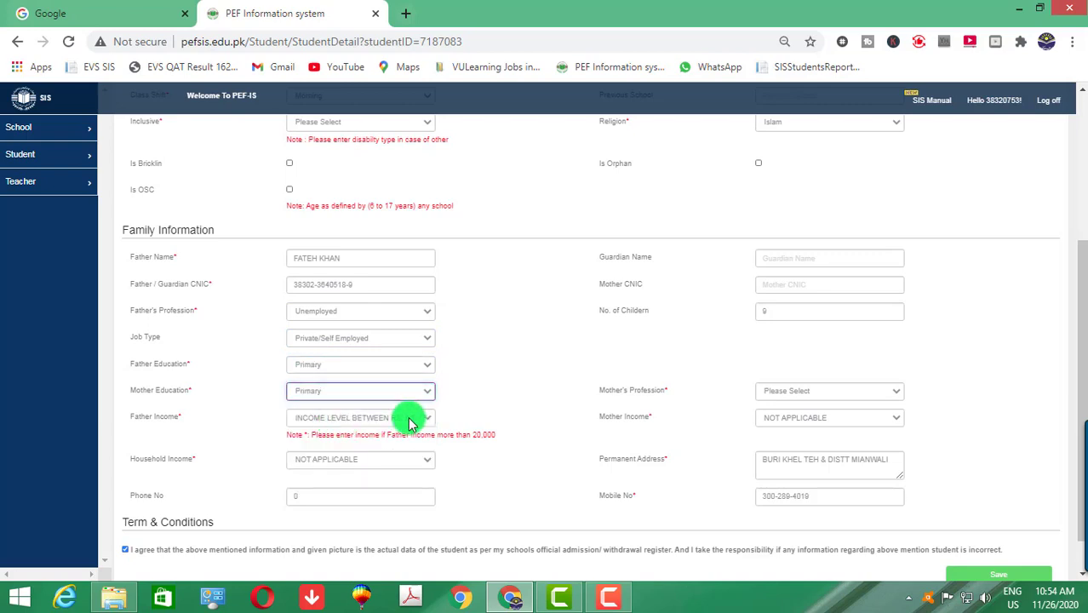
pyautogui.click(779, 392)
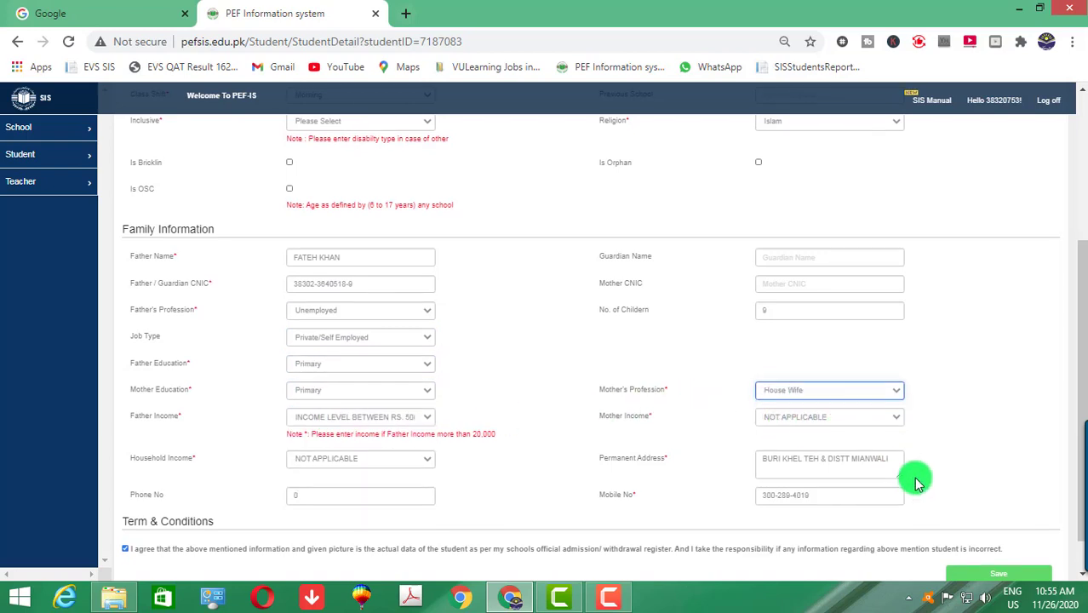
pyautogui.scroll(-1, 954, 511)
pyautogui.click(998, 535)
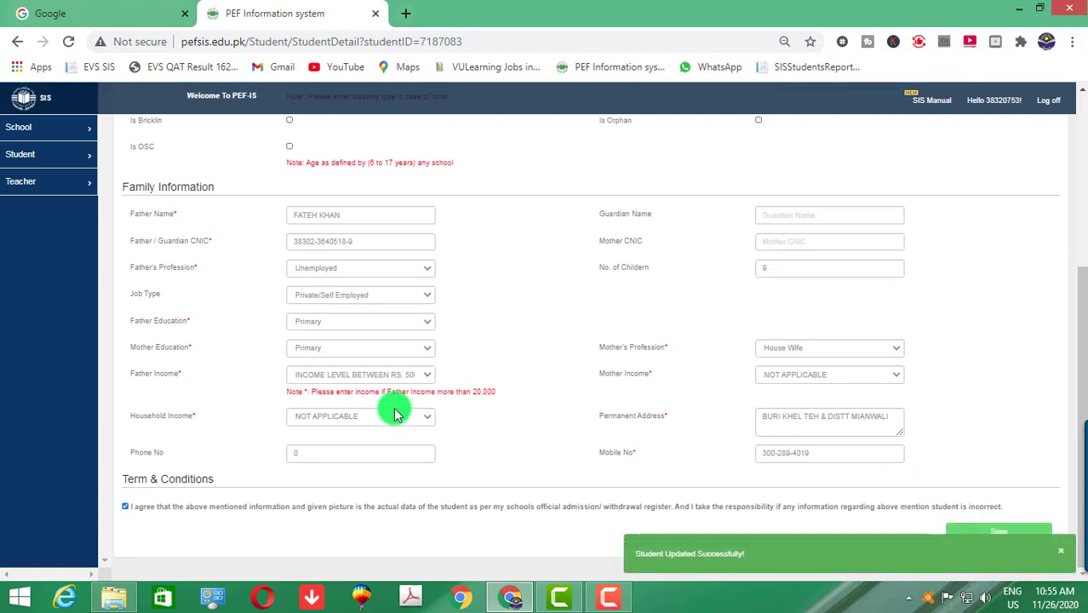
# - Return to the student search, find the student with registration number 124 and open that record for updating
pyautogui.scroll(3, 396, 415)
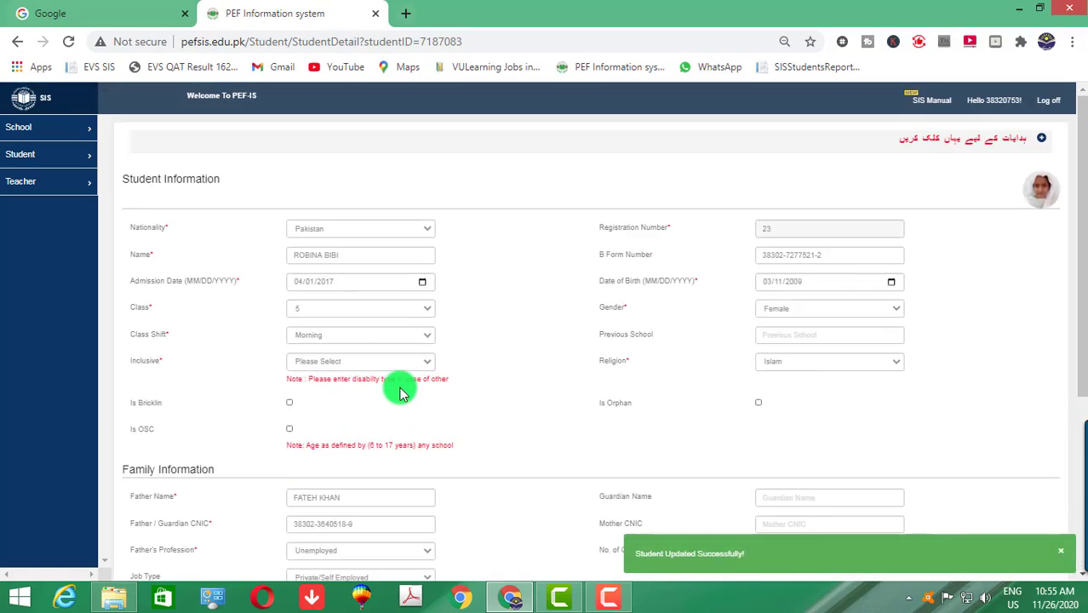
pyautogui.click(21, 155)
pyautogui.click(35, 198)
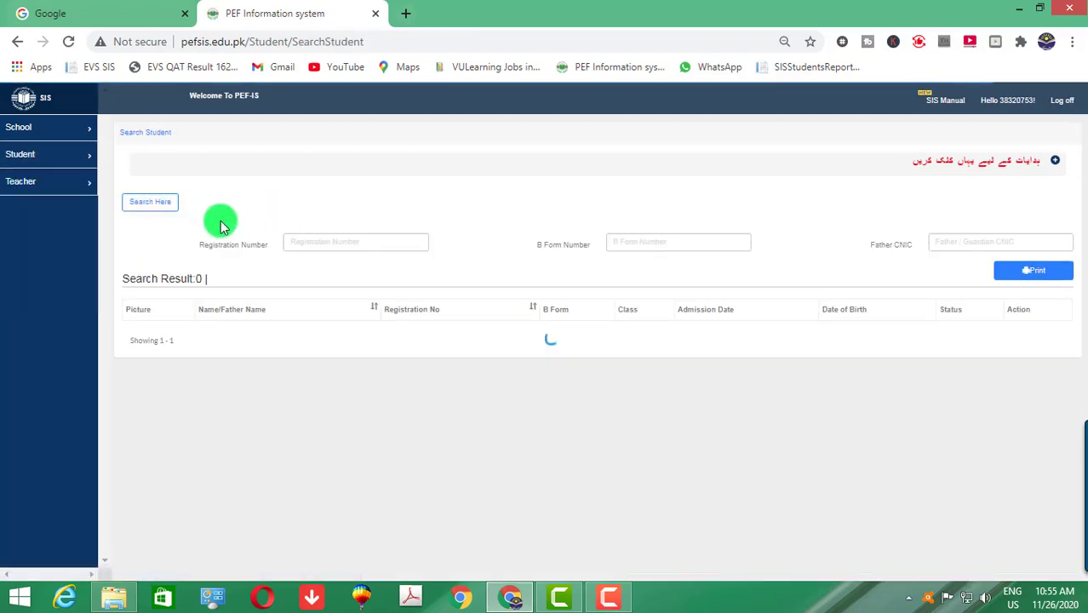
pyautogui.click(313, 243)
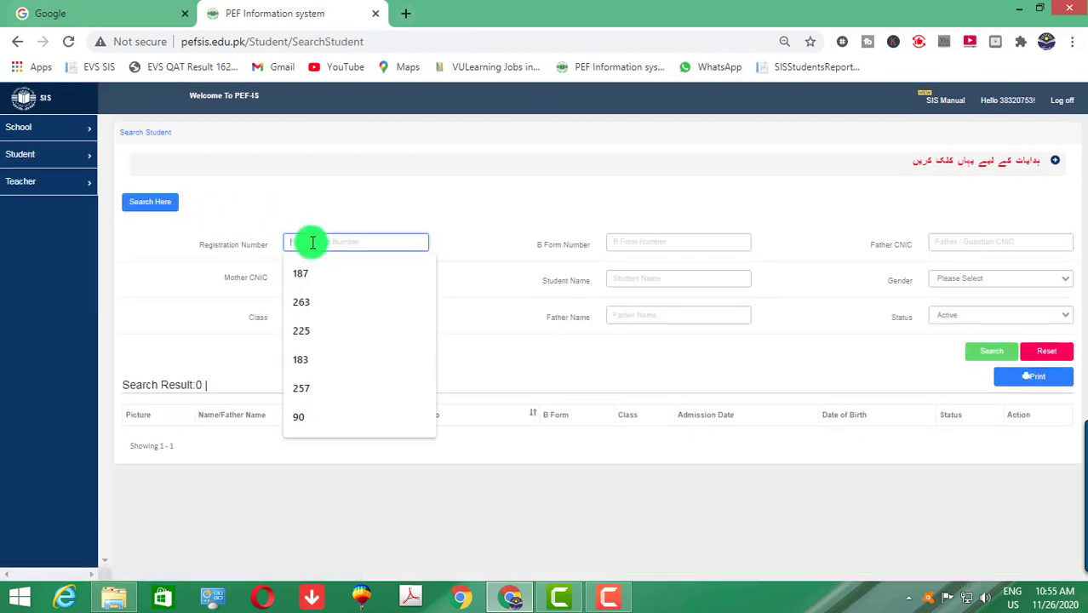
pyautogui.write('124')
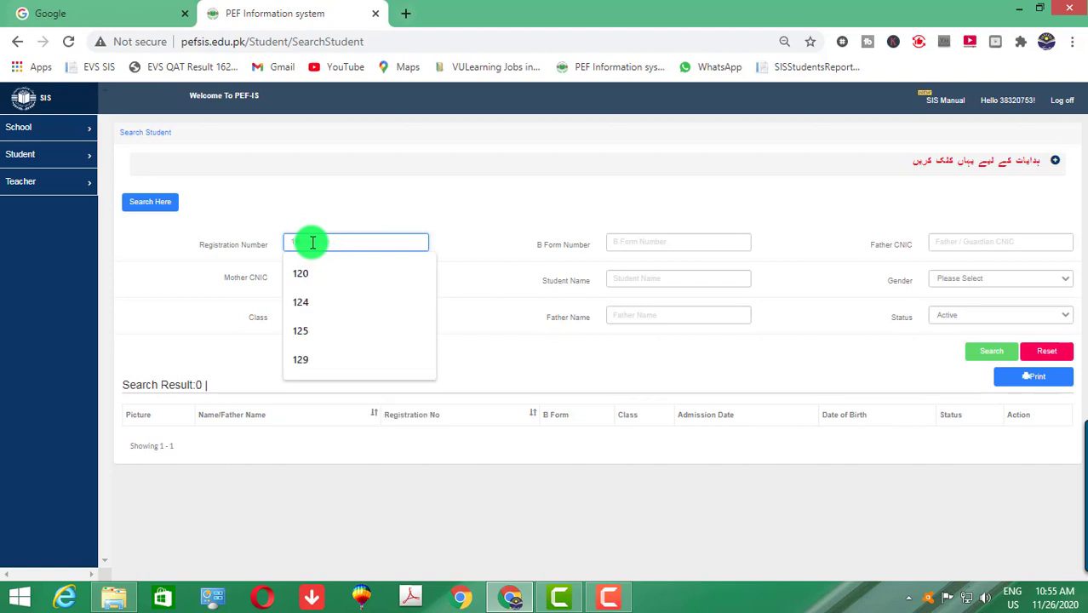
pyautogui.press('Return')
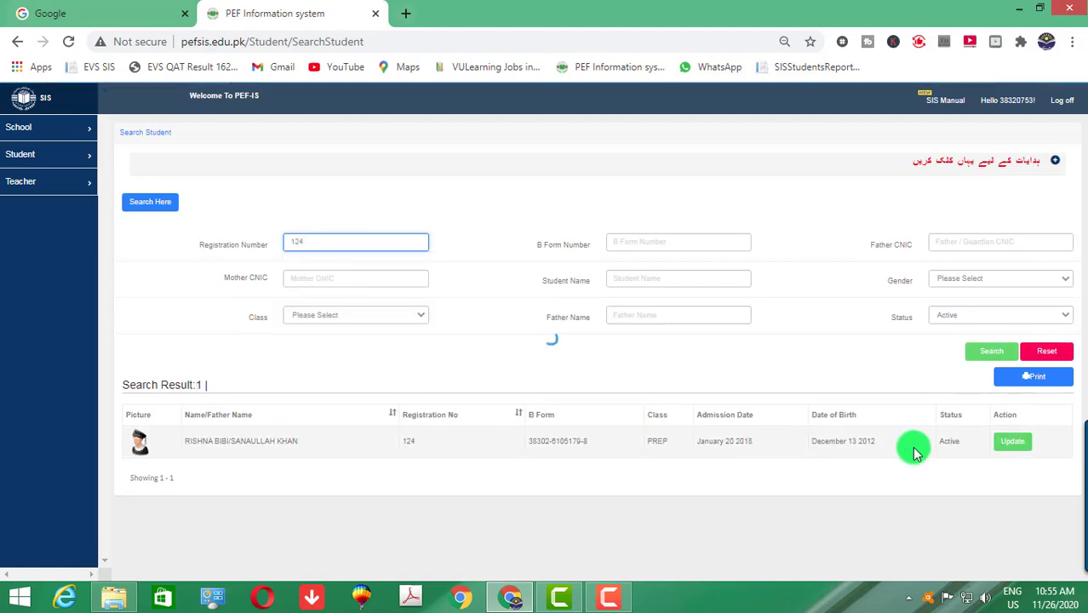
pyautogui.click(1024, 442)
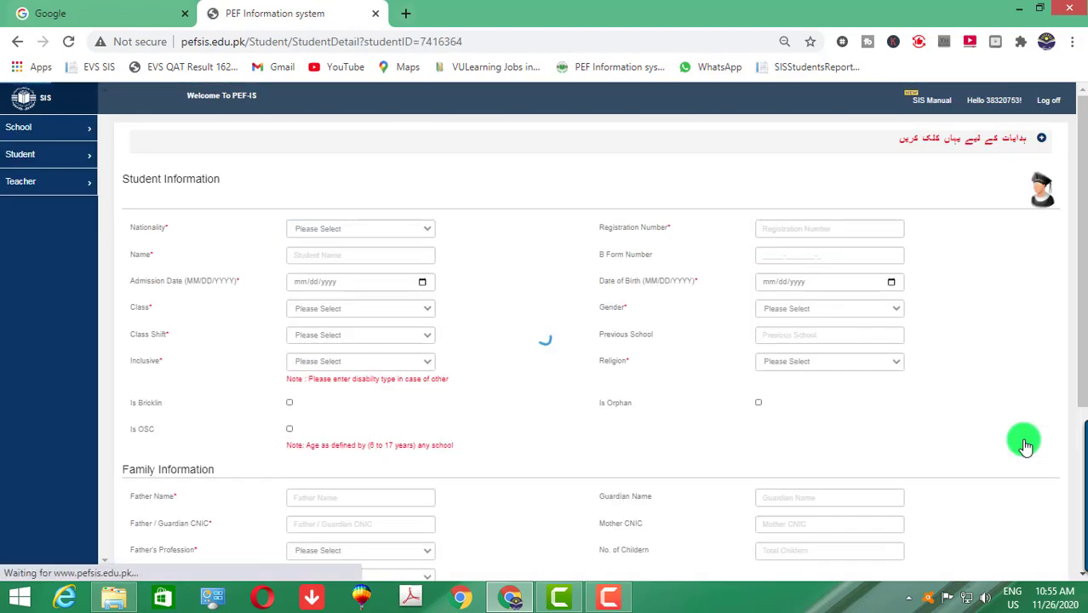
# - Select Pakistan as student 124's nationality
pyautogui.click(337, 232)
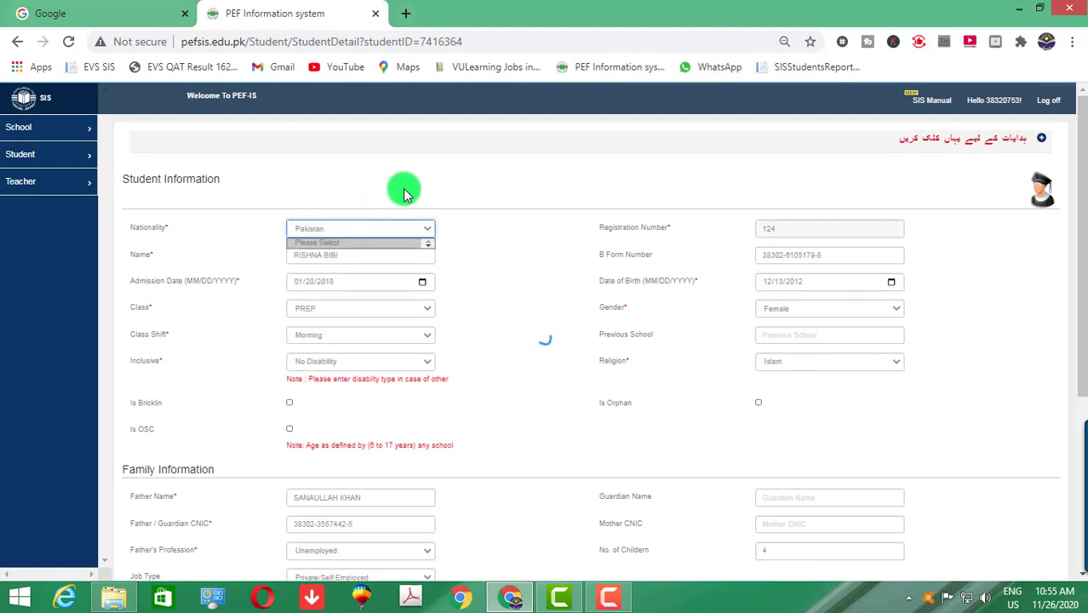
pyautogui.click(398, 198)
pyautogui.click(375, 230)
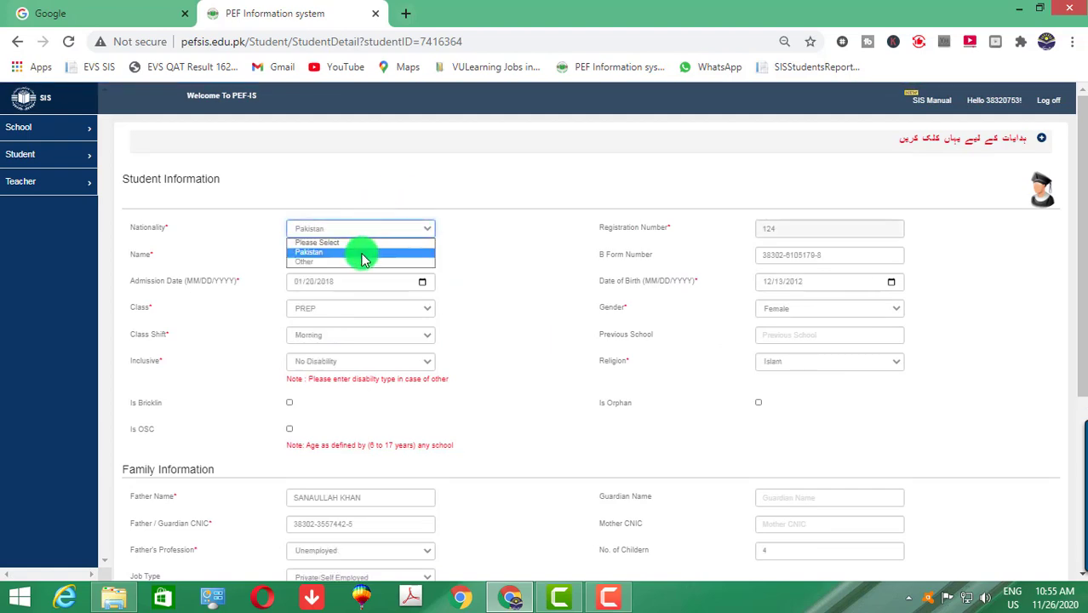
pyautogui.click(361, 253)
# - Upload photo 124 as student 124's picture, with the crop moved up and enlarged around the head and shoulders, and save the record
pyautogui.click(1045, 206)
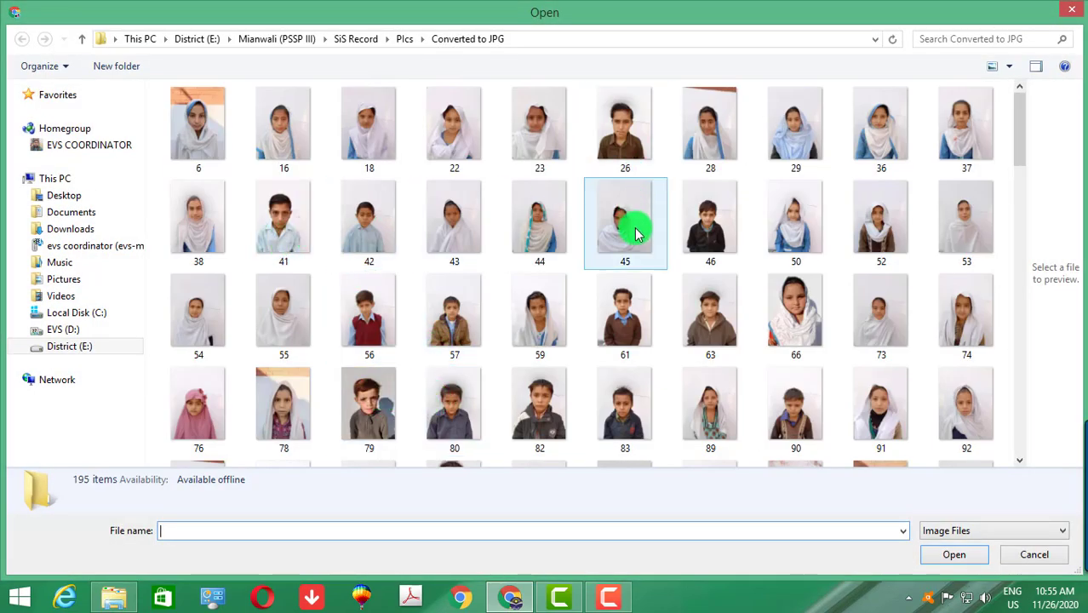
pyautogui.click(636, 423)
pyautogui.scroll(-3, 635, 425)
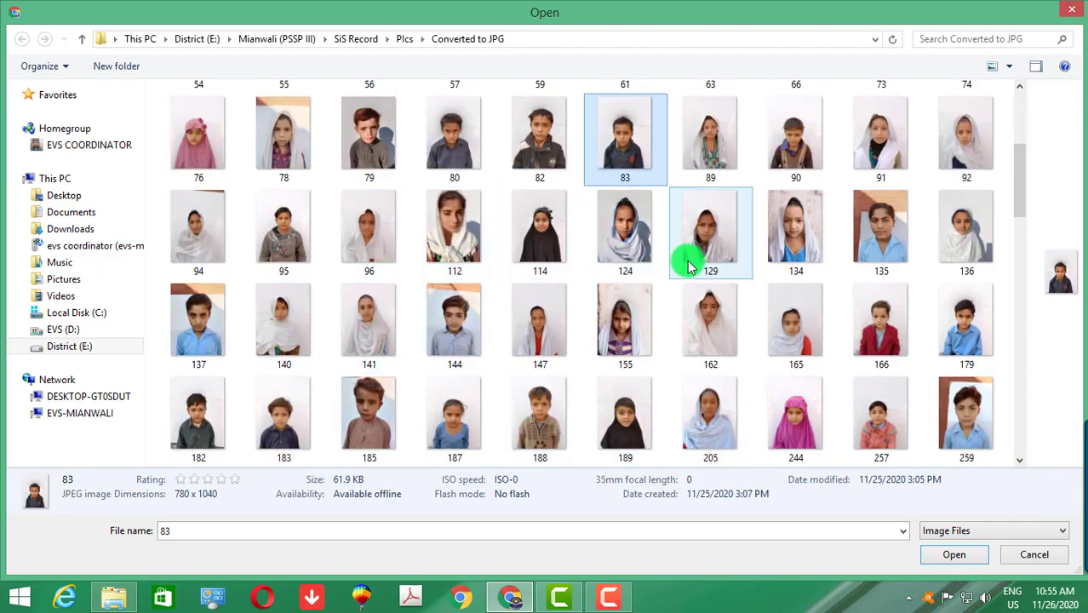
pyautogui.doubleClick(649, 248)
pyautogui.moveTo(510, 268); pyautogui.dragTo(506, 246)
pyautogui.moveTo(525, 297); pyautogui.dragTo(539, 325)
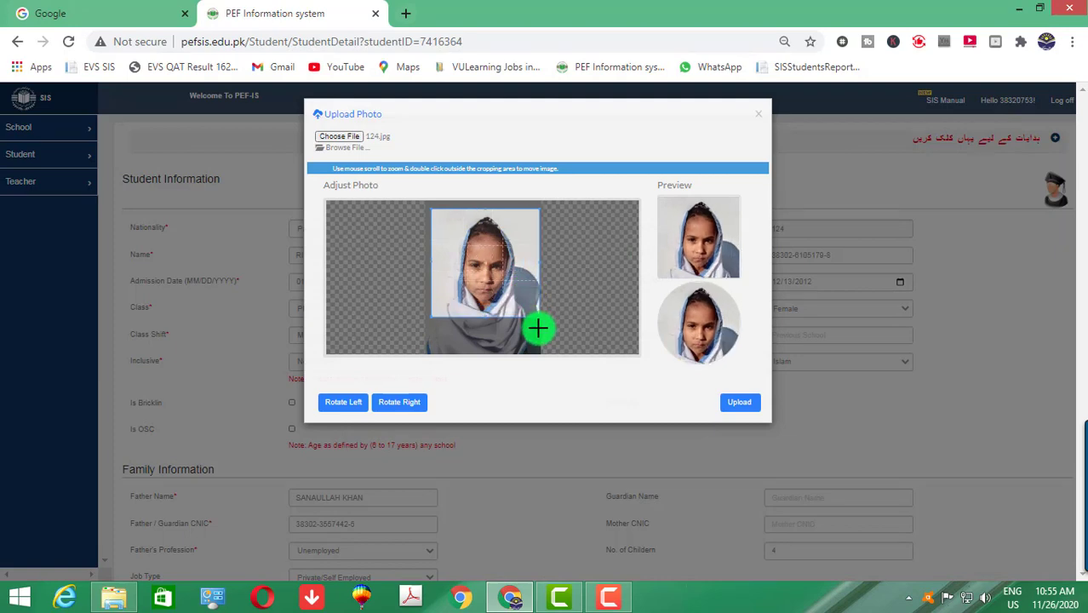
pyautogui.click(732, 405)
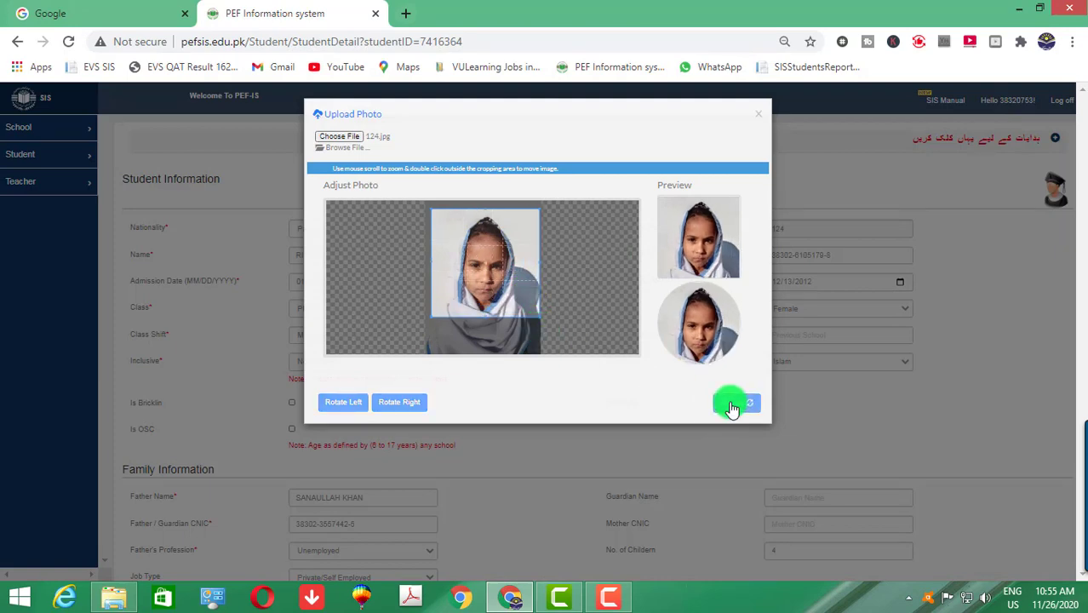
pyautogui.scroll(-5, 728, 405)
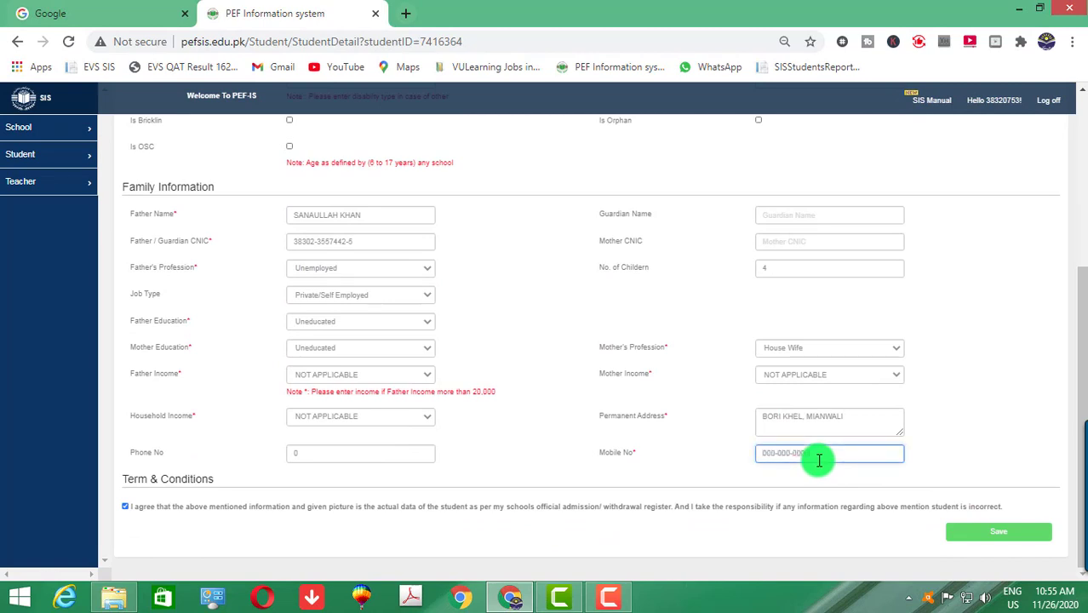
pyautogui.click(988, 528)
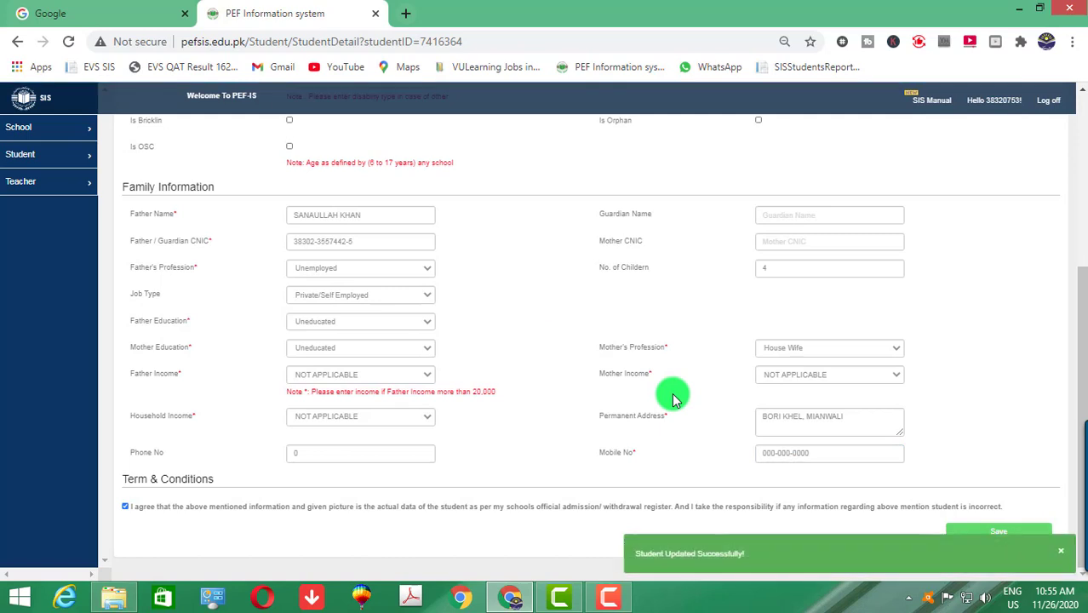
# - Return to the student search, find the student with registration number 129 and open that record for updating
pyautogui.scroll(4, 674, 403)
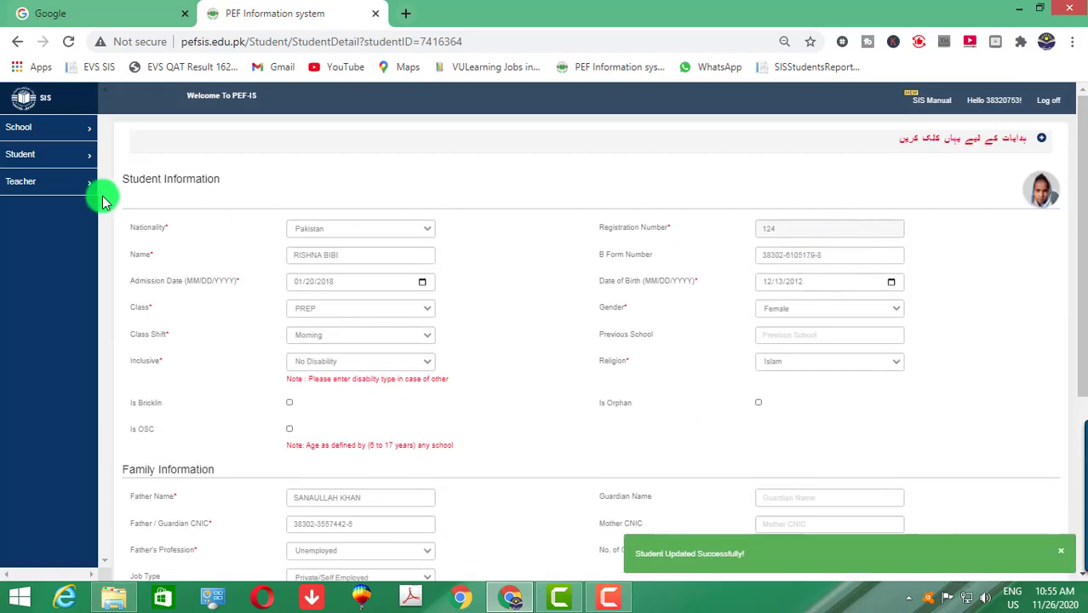
pyautogui.click(38, 162)
pyautogui.click(38, 196)
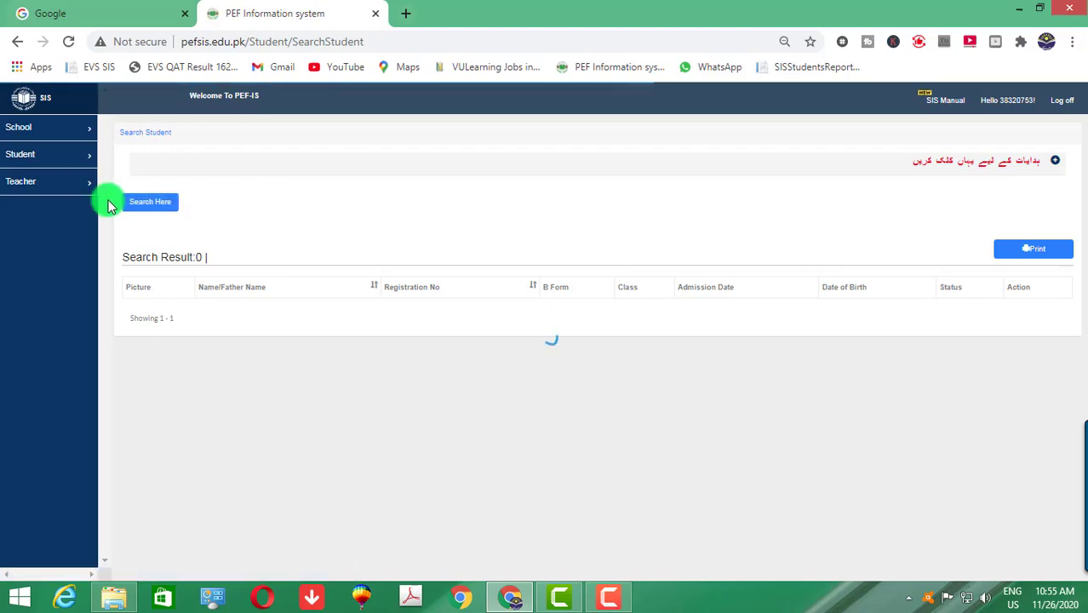
pyautogui.click(136, 206)
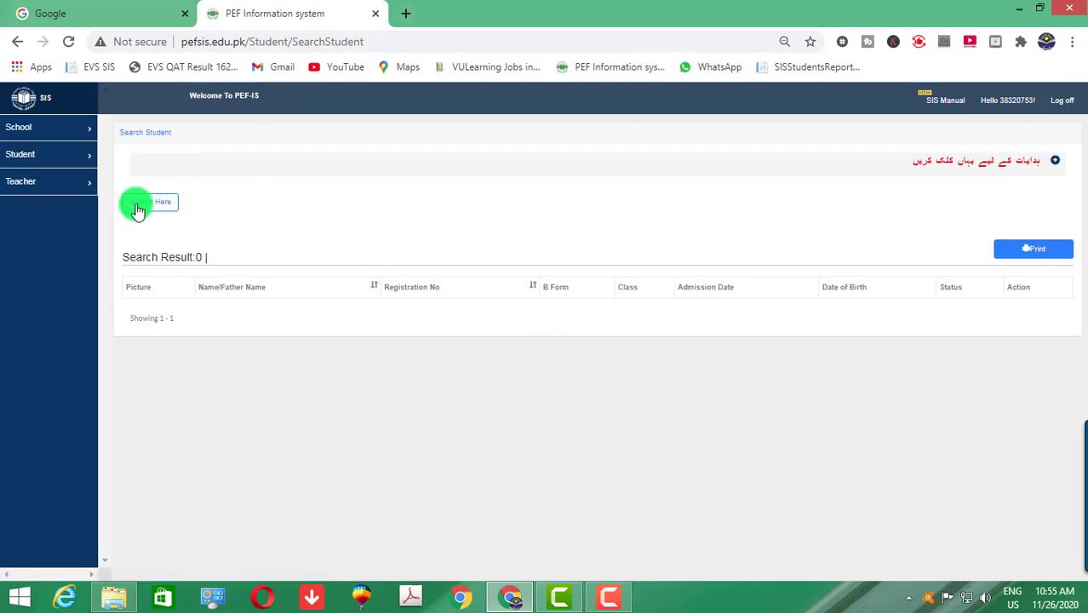
pyautogui.click(341, 242)
pyautogui.write('129')
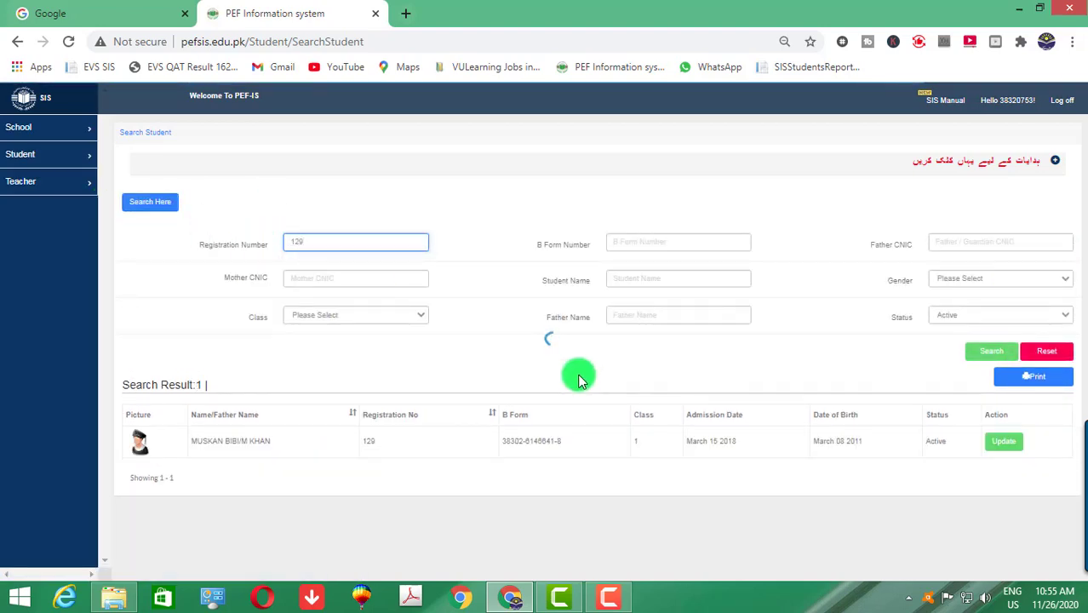
pyautogui.click(1003, 443)
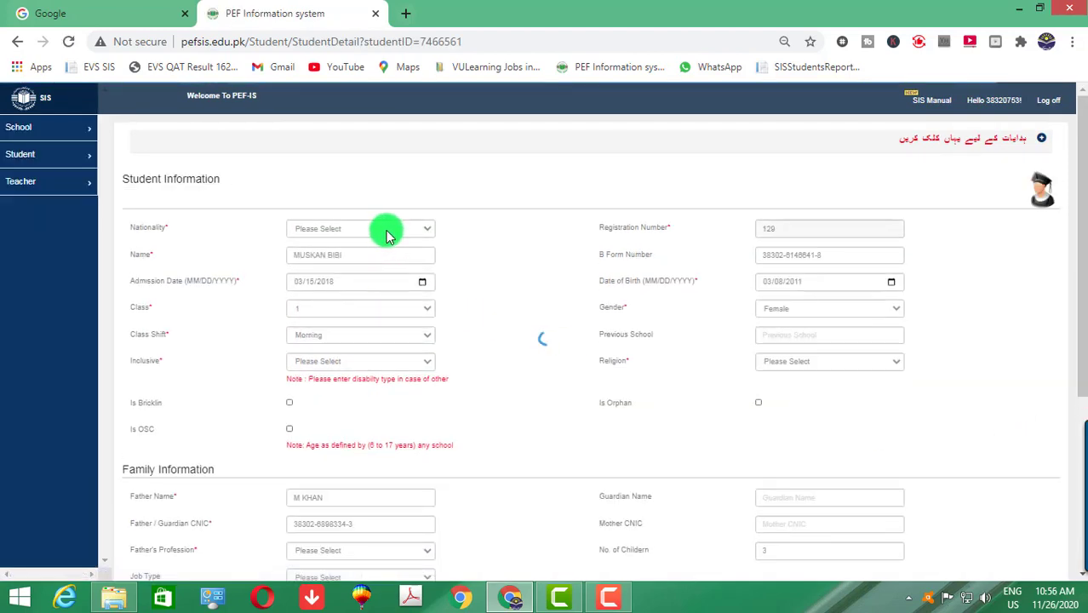
pyautogui.click(394, 228)
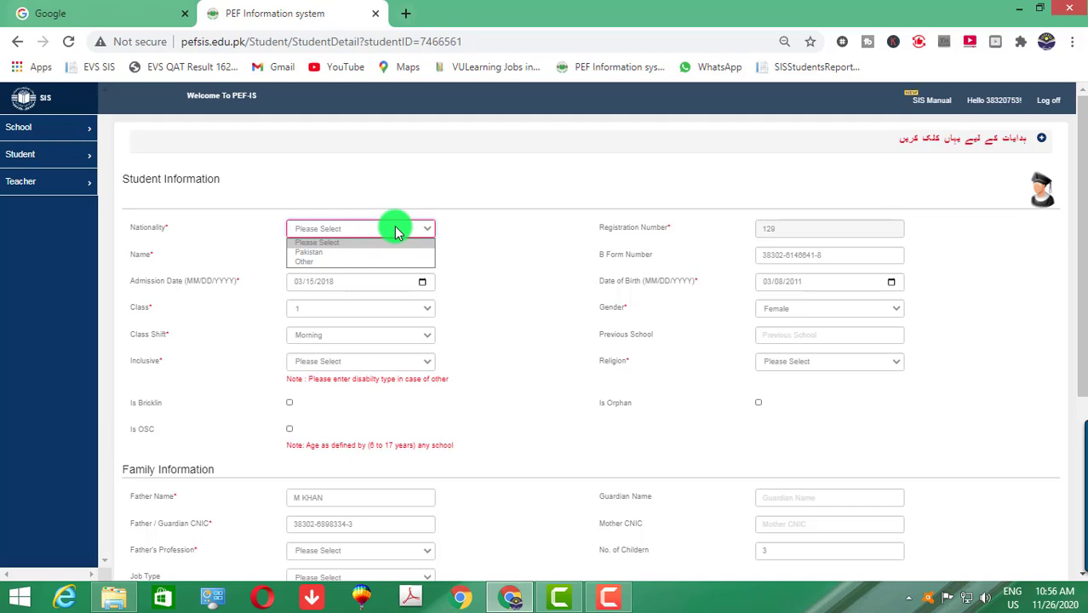
pyautogui.click(396, 252)
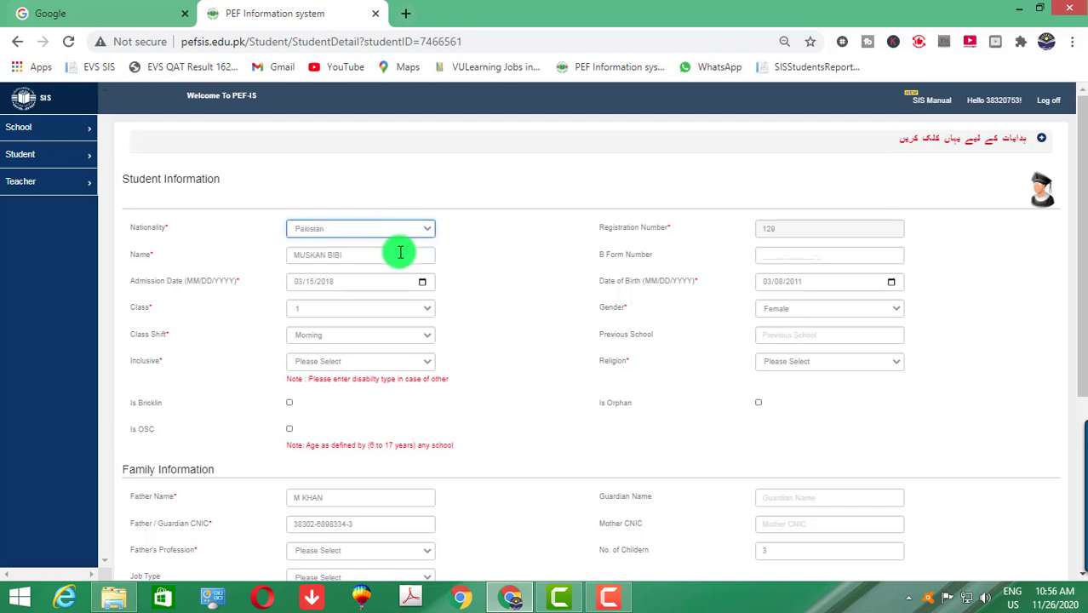
pyautogui.click(811, 254)
pyautogui.click(339, 232)
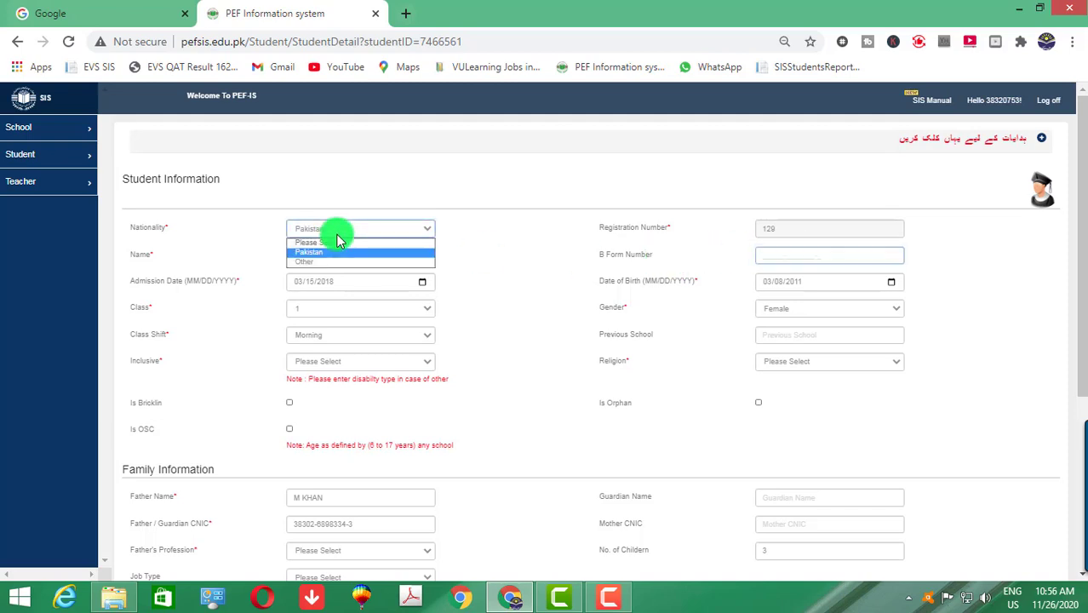
pyautogui.click(379, 254)
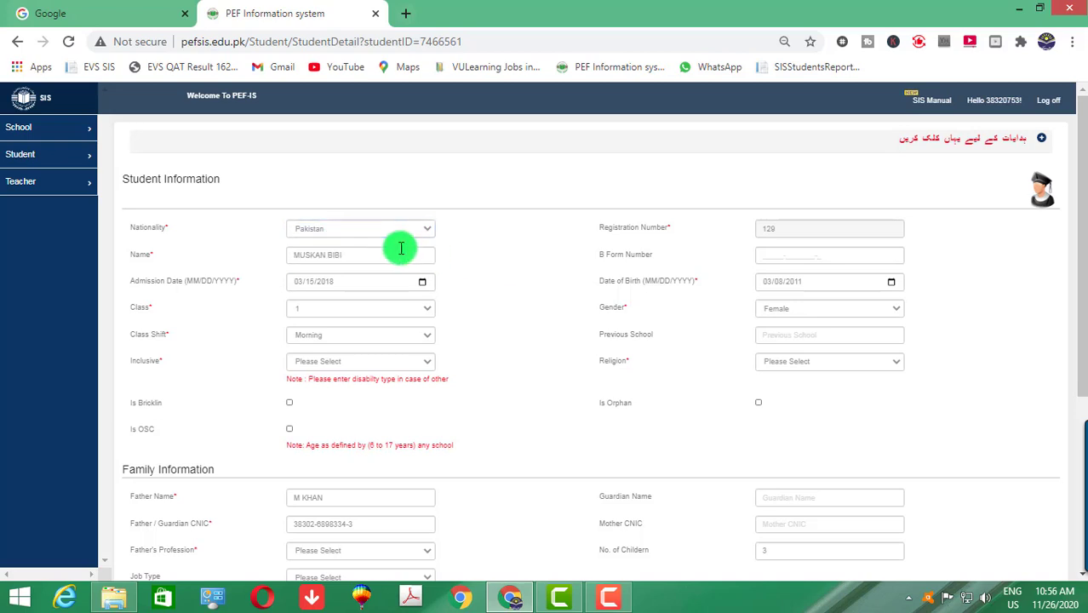
pyautogui.click(388, 231)
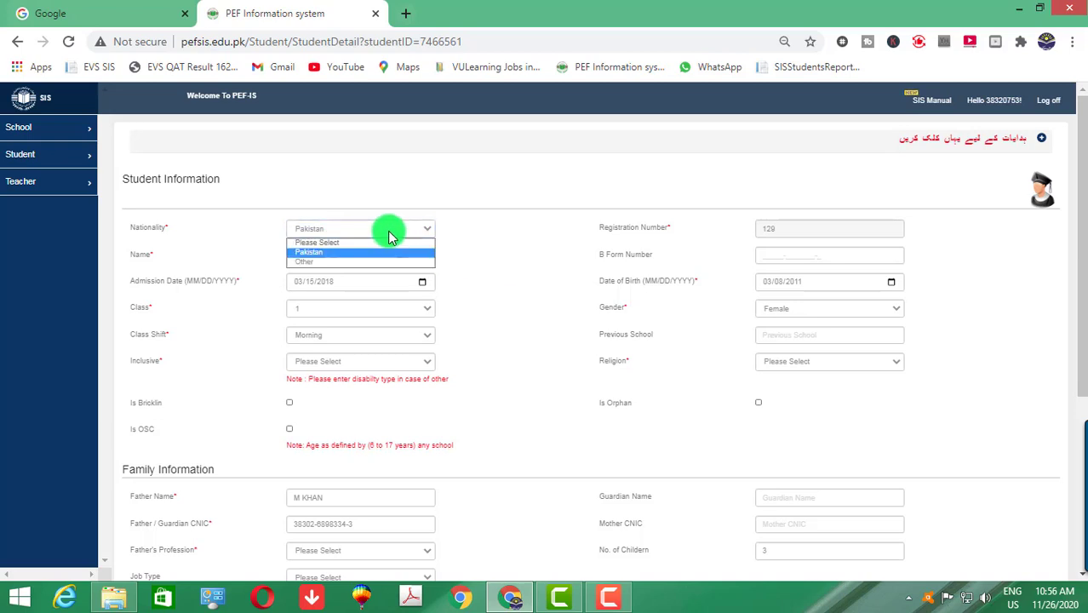
pyautogui.click(318, 253)
# - Return to the student search and try to find the student with registration number 129
pyautogui.click(19, 44)
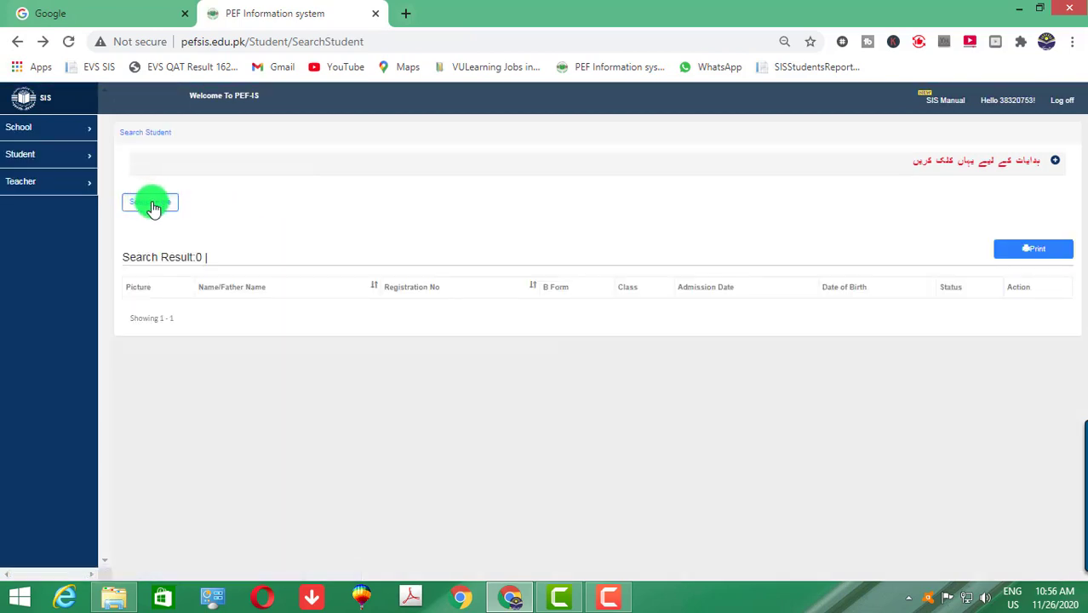
pyautogui.click(150, 201)
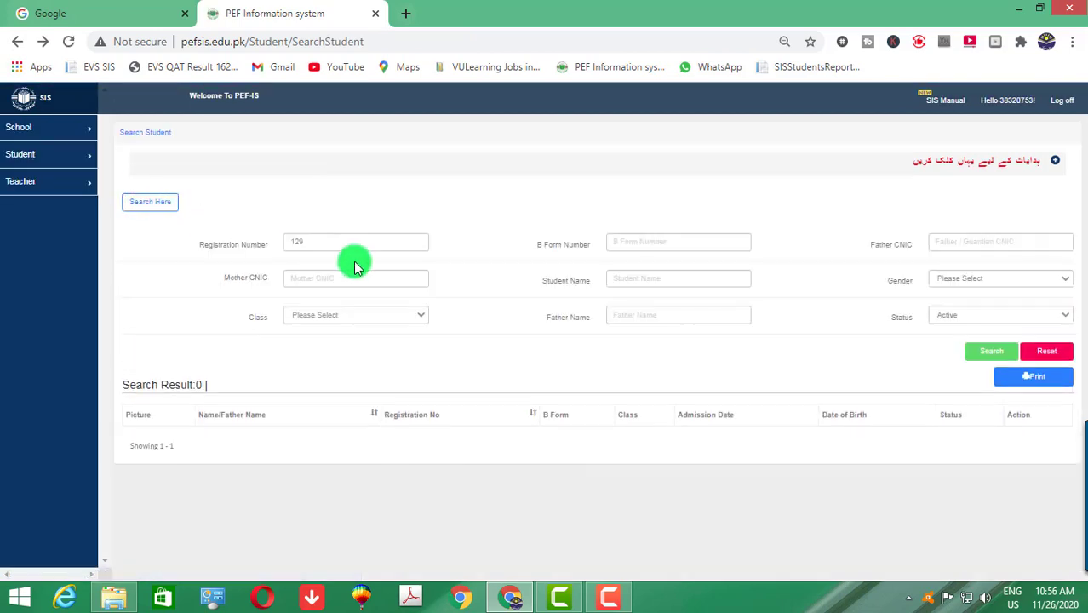
pyautogui.click(988, 355)
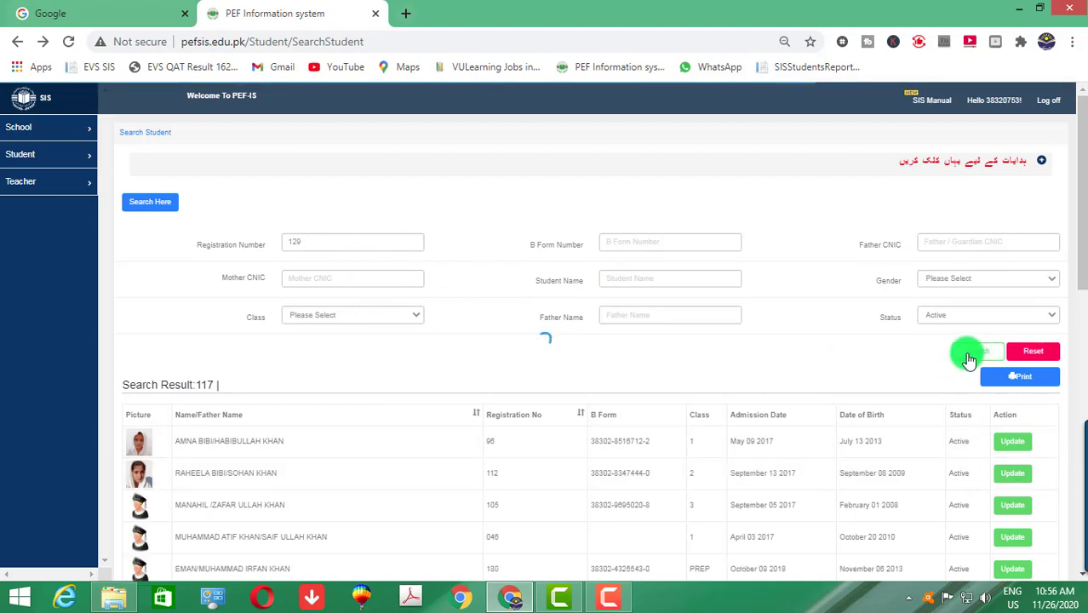
pyautogui.click(161, 212)
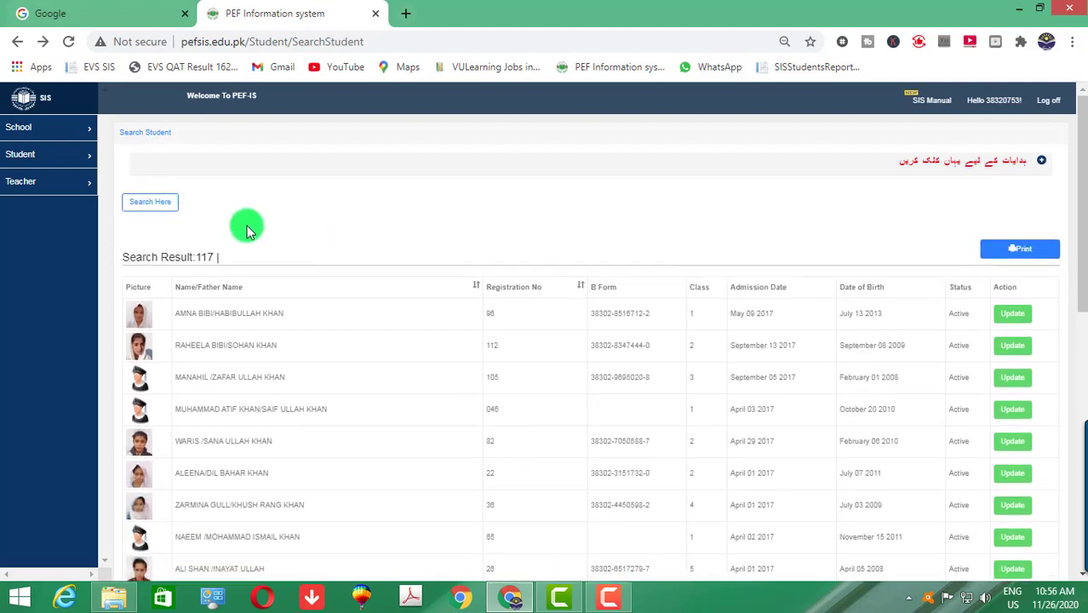
pyautogui.click(136, 204)
pyautogui.click(376, 248)
pyautogui.write('129')
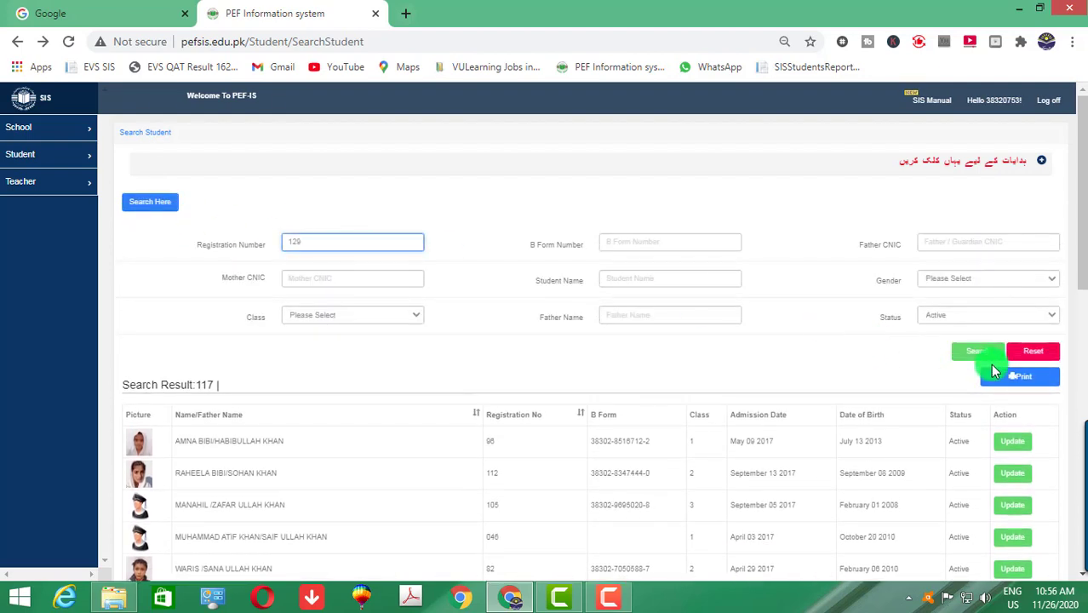
pyautogui.click(985, 360)
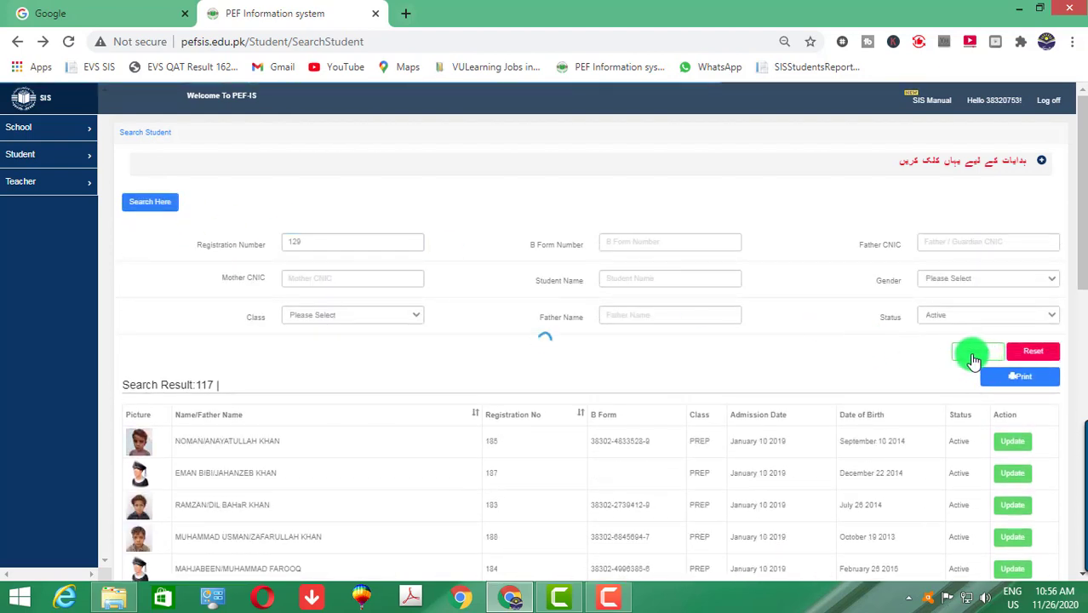
pyautogui.scroll(-1, 673, 368)
pyautogui.scroll(-3, 673, 367)
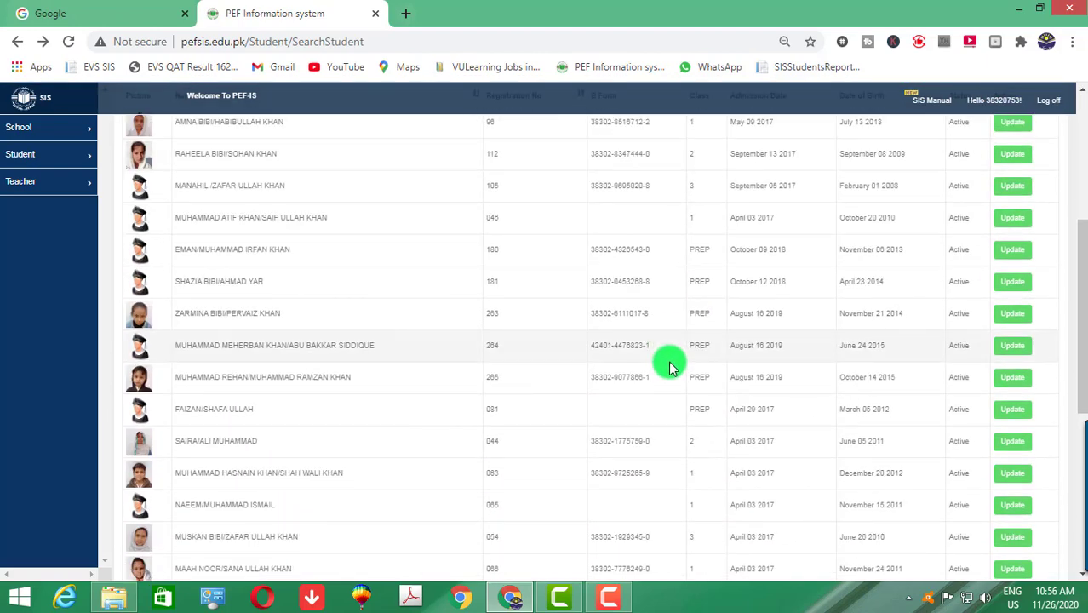
pyautogui.scroll(-5, 668, 367)
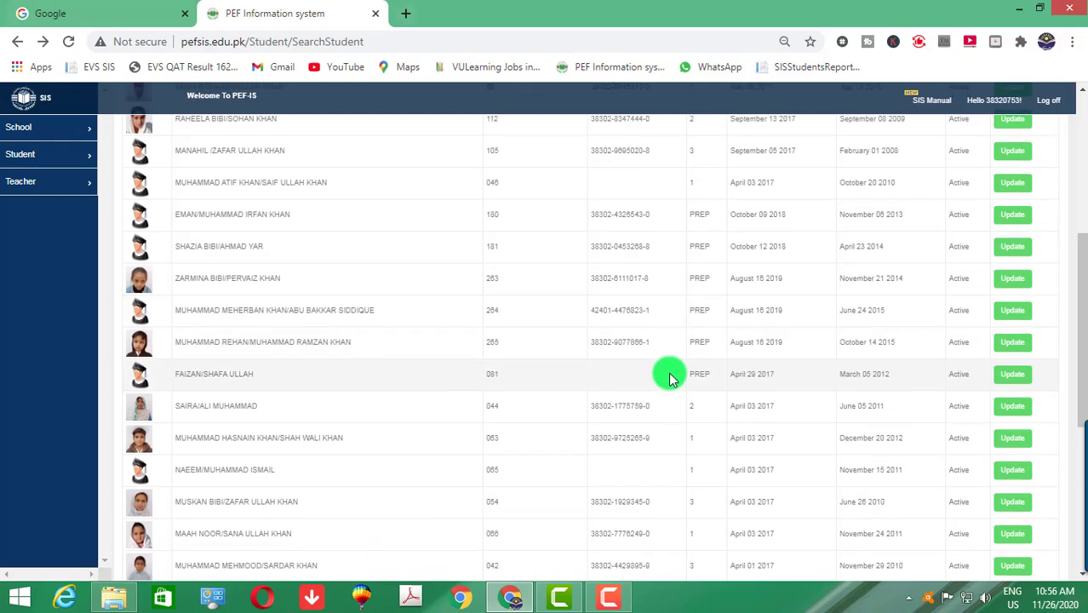
# - Reload the student search page, find registration number 129 and open that student's record for updating
pyautogui.click(22, 161)
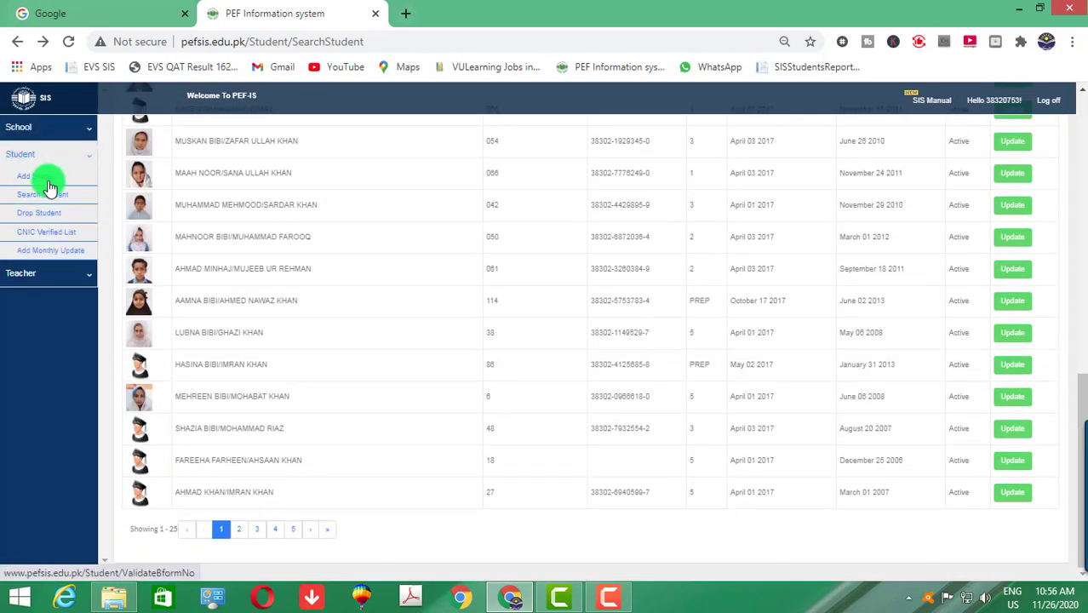
pyautogui.click(44, 194)
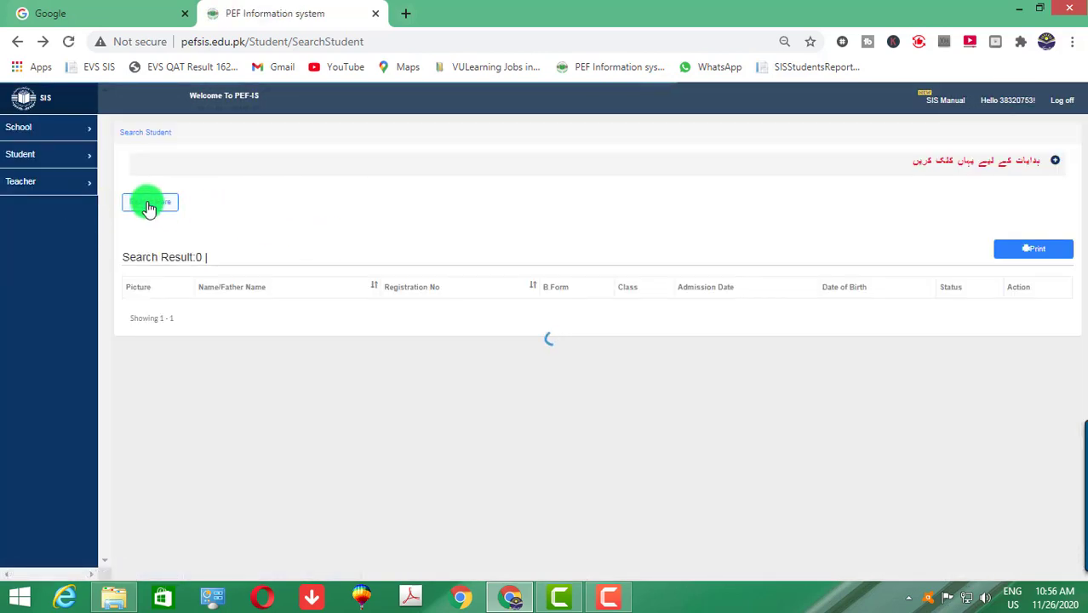
pyautogui.click(147, 201)
pyautogui.click(354, 244)
pyautogui.write('1')
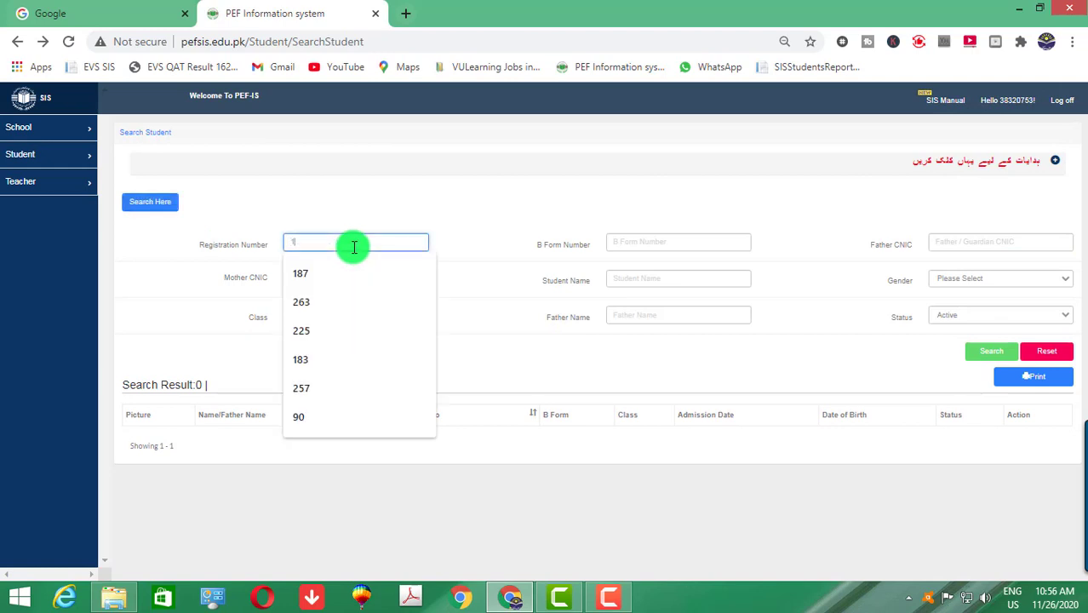
pyautogui.write('29')
pyautogui.press('Return')
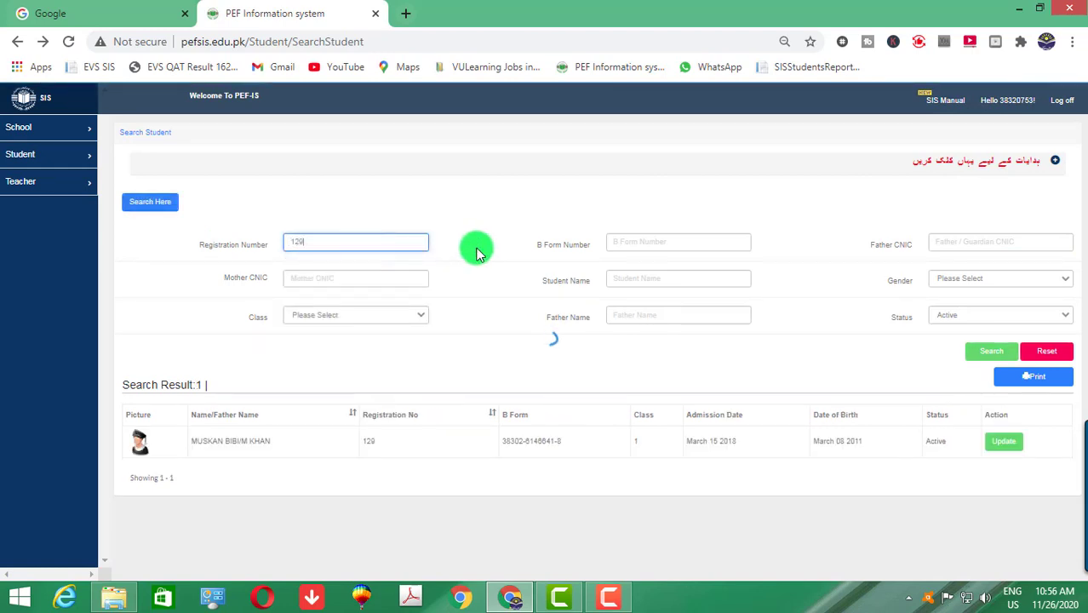
pyautogui.click(1004, 445)
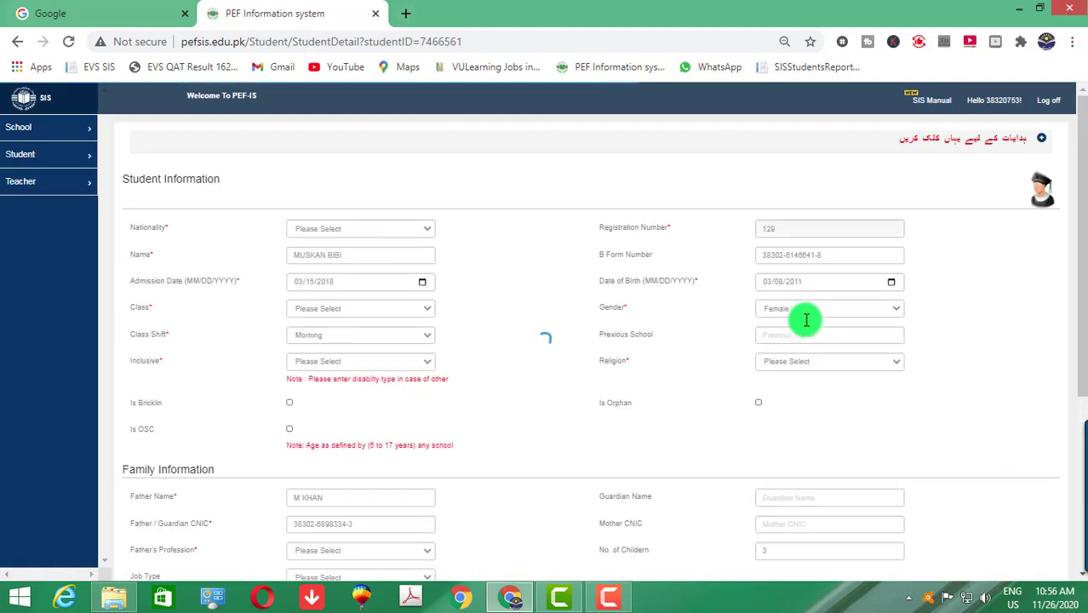
# - Copy student 129's B Form number, select Pakistan as the nationality and paste the number back into its field
pyautogui.moveTo(843, 254); pyautogui.dragTo(741, 263)
pyautogui.hotkey('ctrl', 'c')
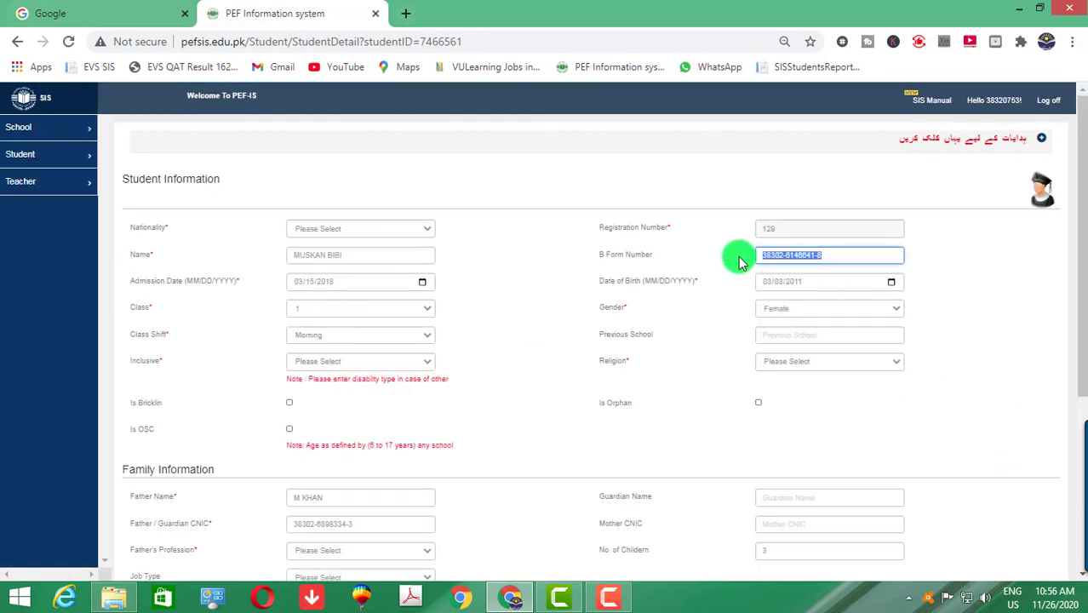
pyautogui.click(346, 234)
pyautogui.click(344, 249)
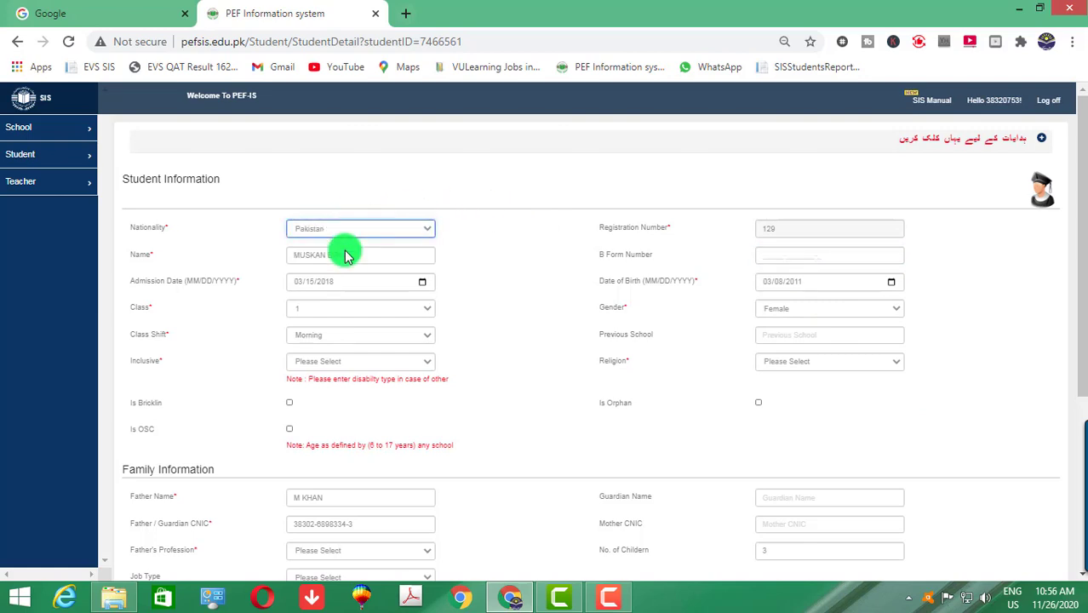
pyautogui.click(760, 258)
pyautogui.hotkey('ctrl', 'v')
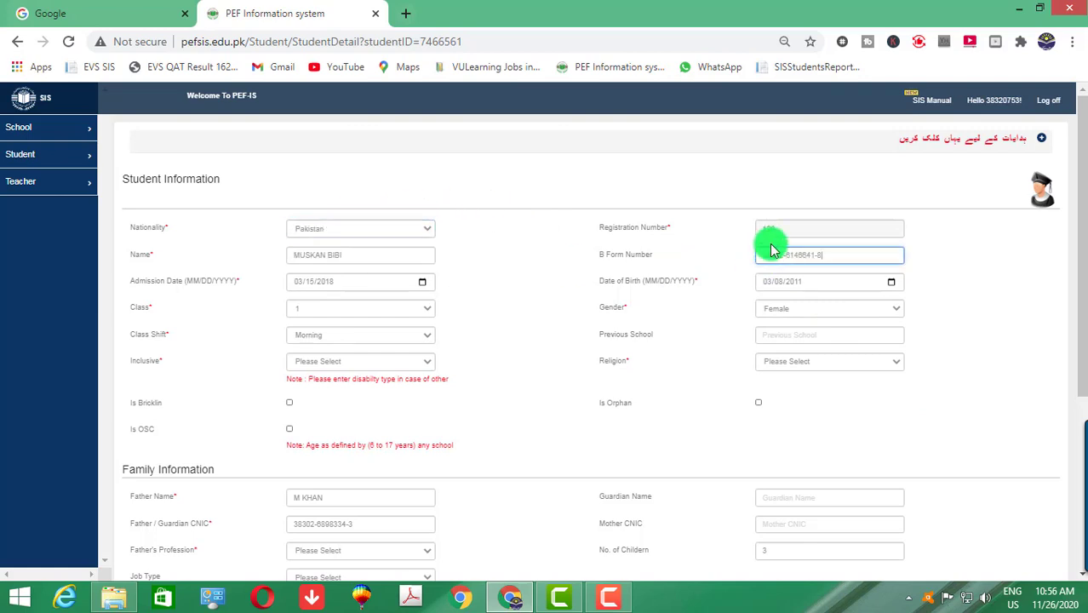
# - Upload photo 129 as the student's picture, with the crop shifted slightly left around the head
pyautogui.click(1045, 194)
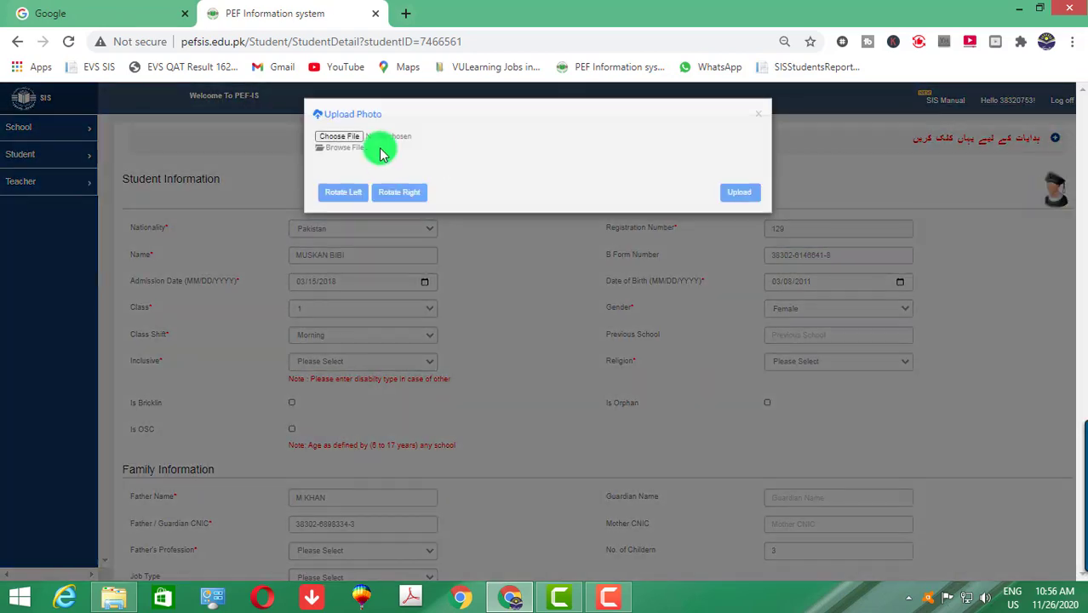
pyautogui.click(340, 137)
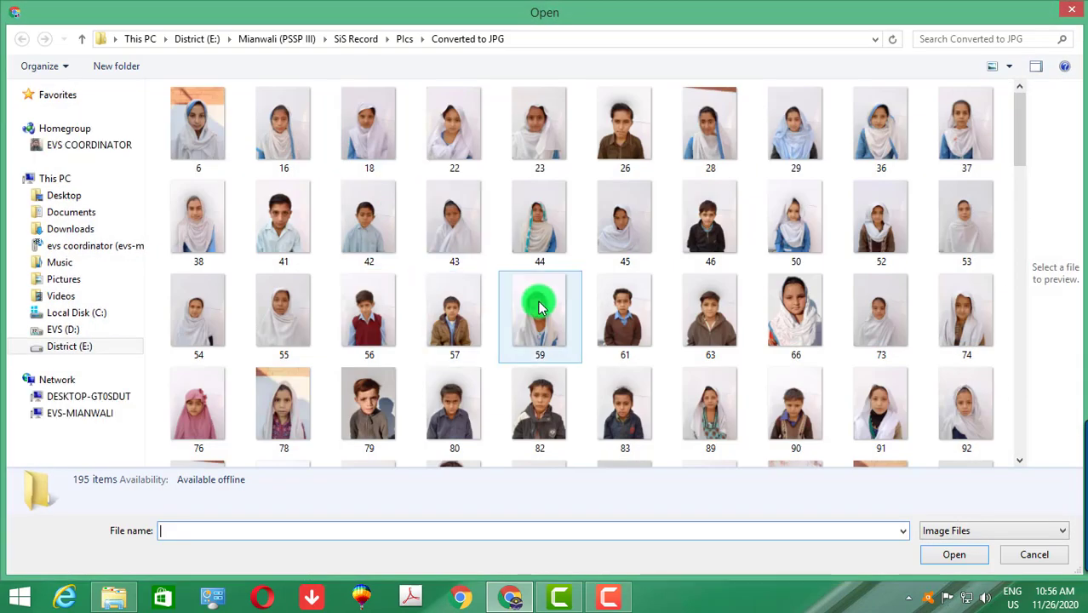
pyautogui.click(539, 391)
pyautogui.scroll(-3, 547, 401)
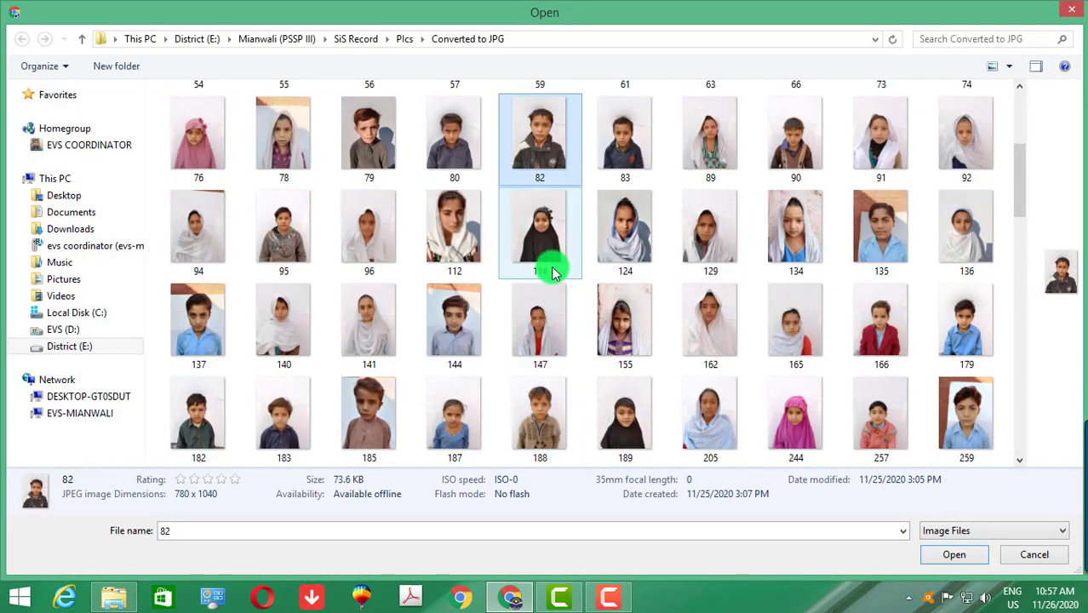
pyautogui.doubleClick(733, 231)
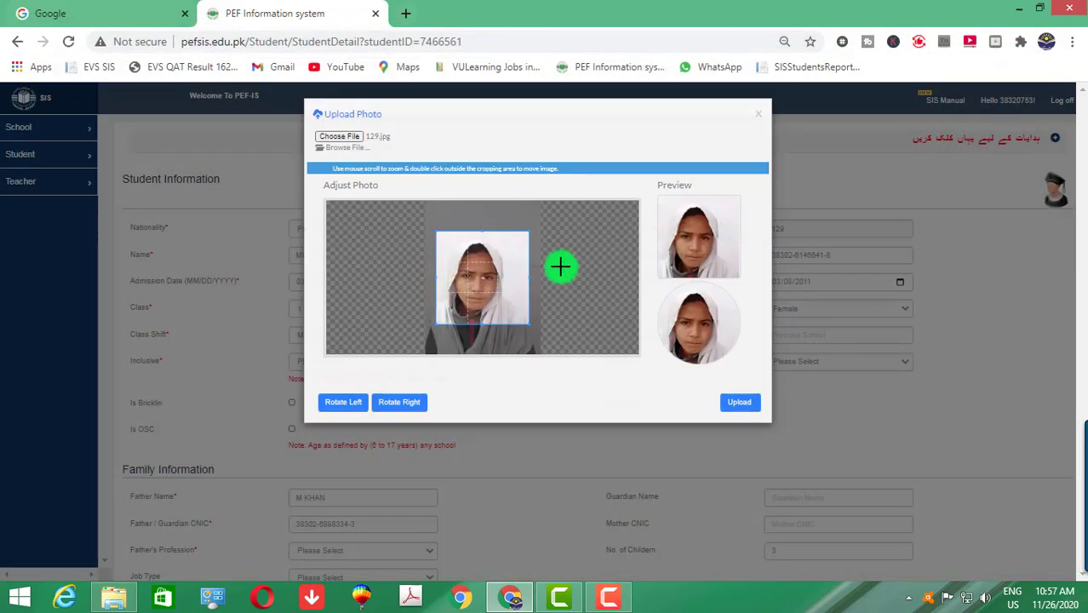
pyautogui.moveTo(505, 282); pyautogui.dragTo(503, 282)
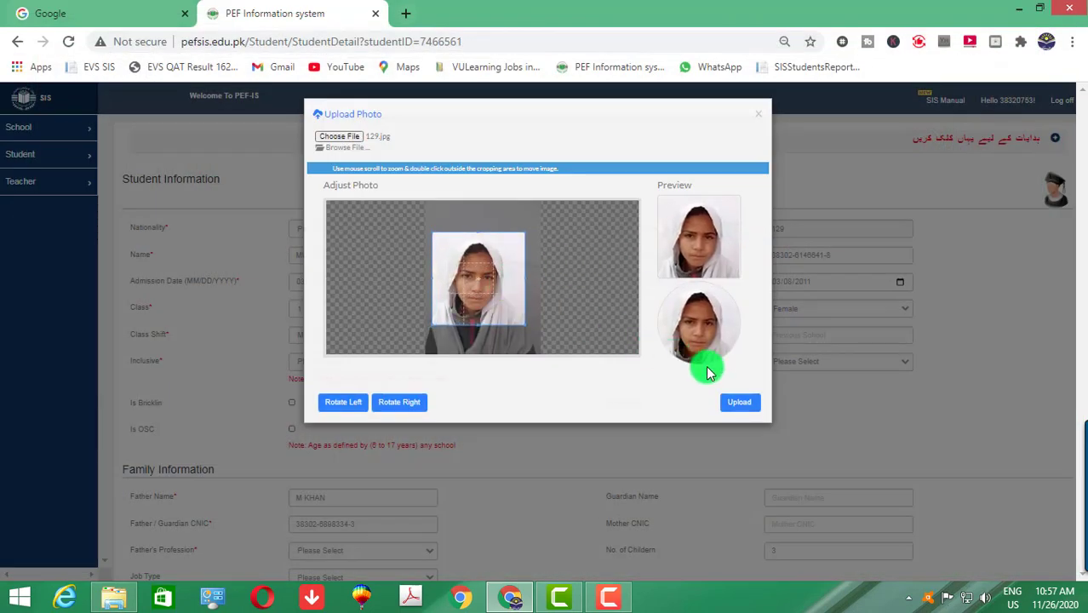
pyautogui.click(732, 394)
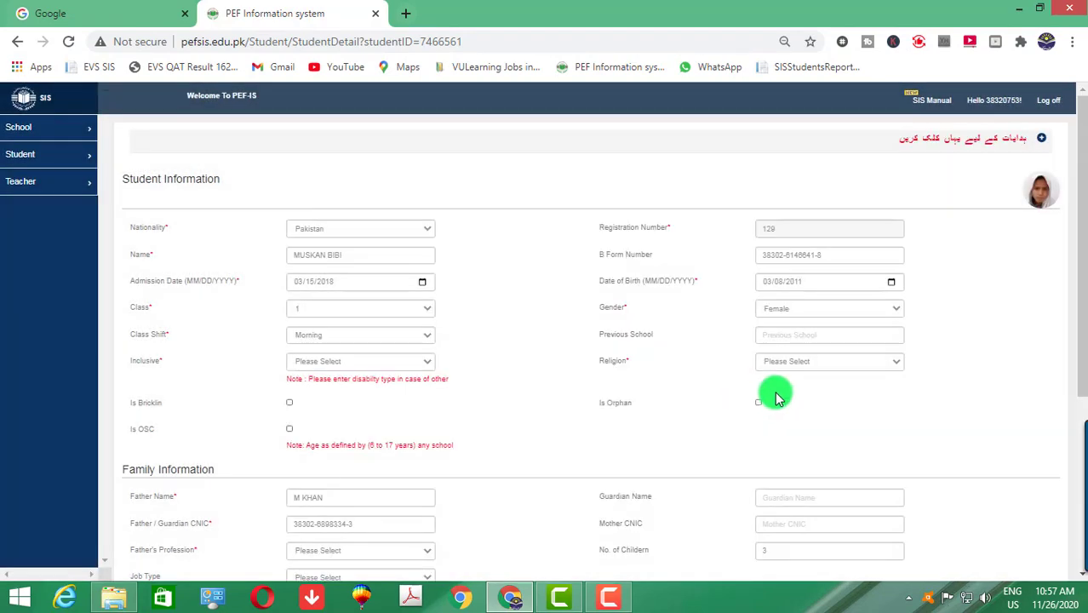
# - Set the father's profession to Unemployed, job type to Private/Self Employed and mother's profession to House Wife, and try to save the record
pyautogui.scroll(-3, 775, 400)
pyautogui.click(785, 453)
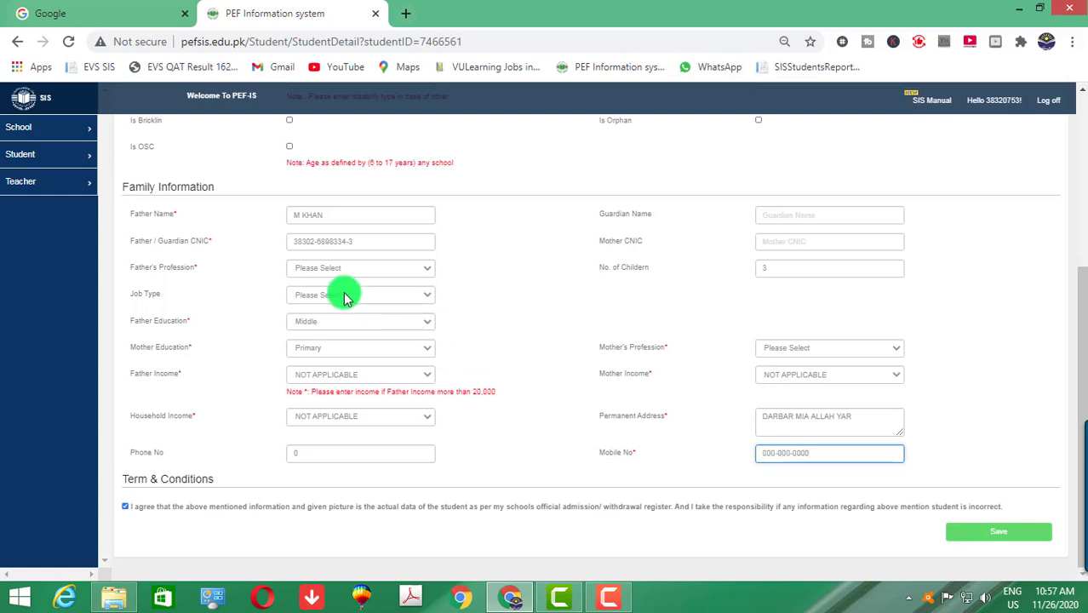
pyautogui.click(308, 269)
pyautogui.click(313, 302)
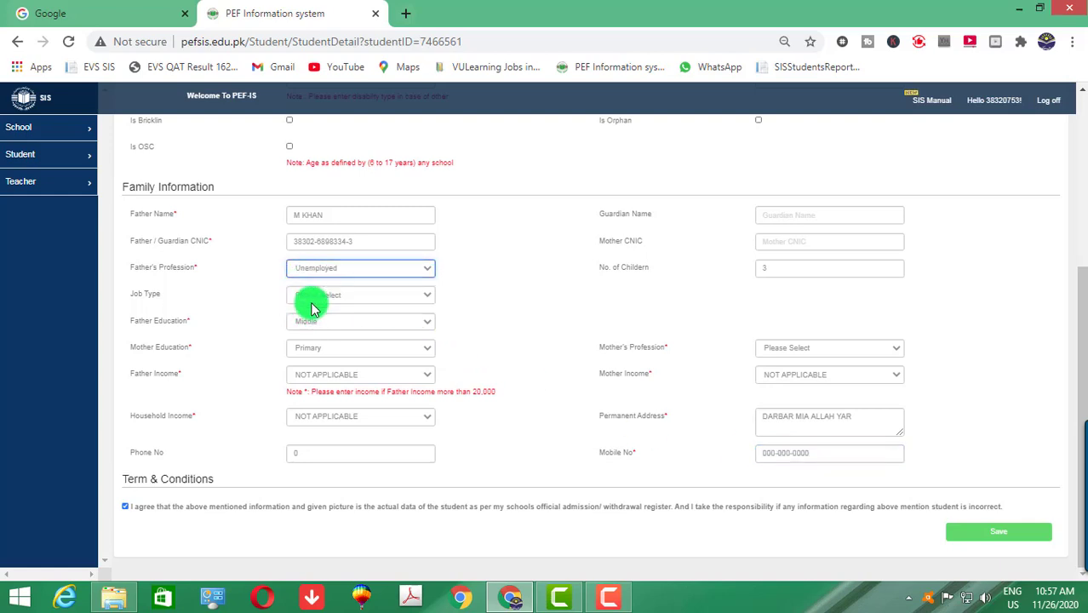
pyautogui.click(313, 299)
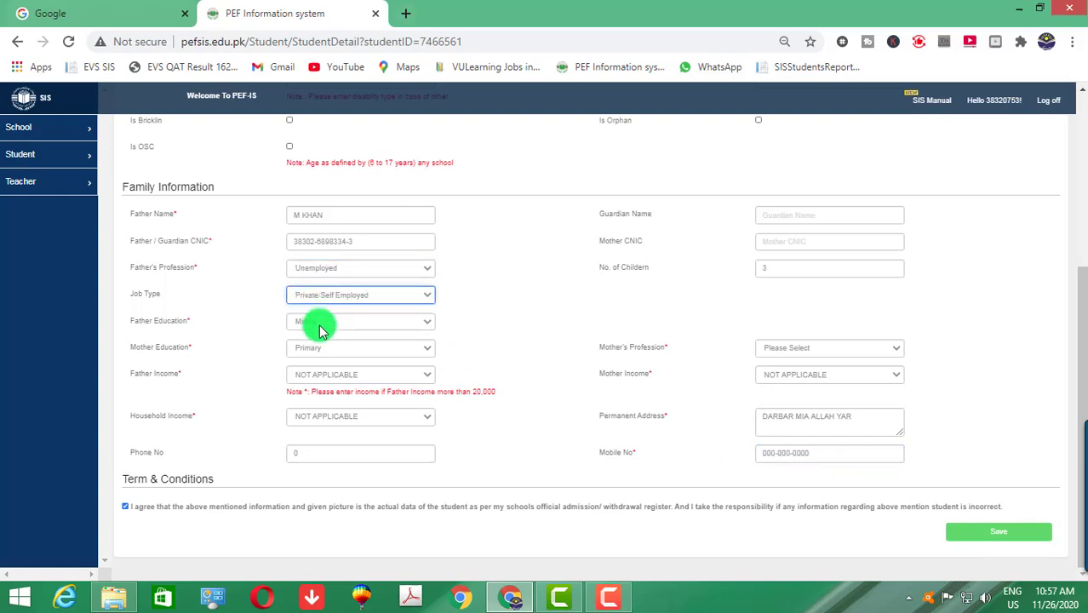
pyautogui.click(320, 331)
pyautogui.click(289, 360)
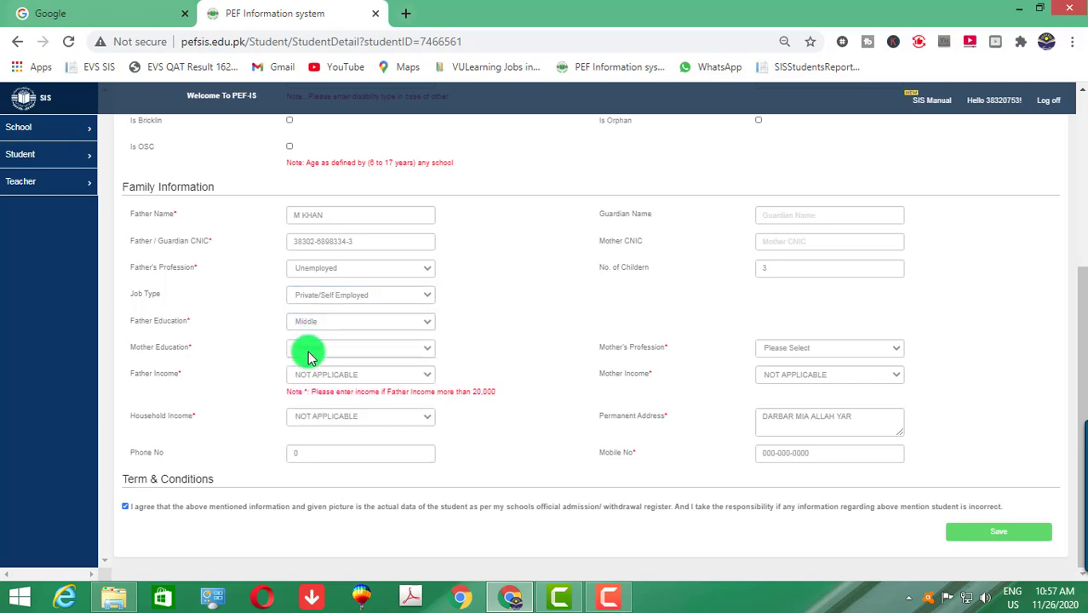
pyautogui.click(308, 356)
pyautogui.click(641, 304)
pyautogui.click(769, 347)
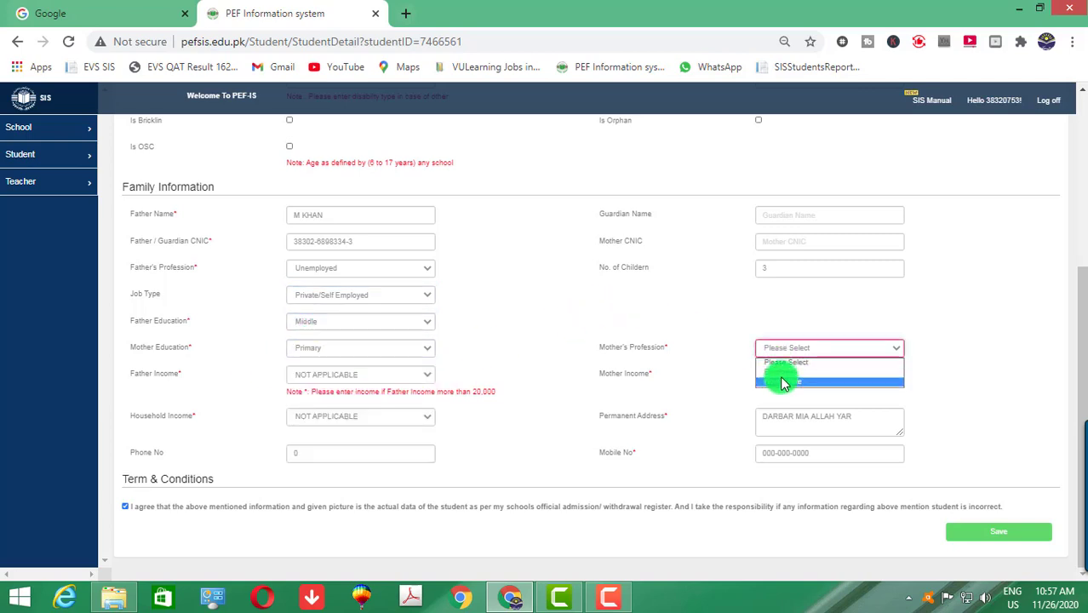
pyautogui.click(784, 382)
pyautogui.click(978, 532)
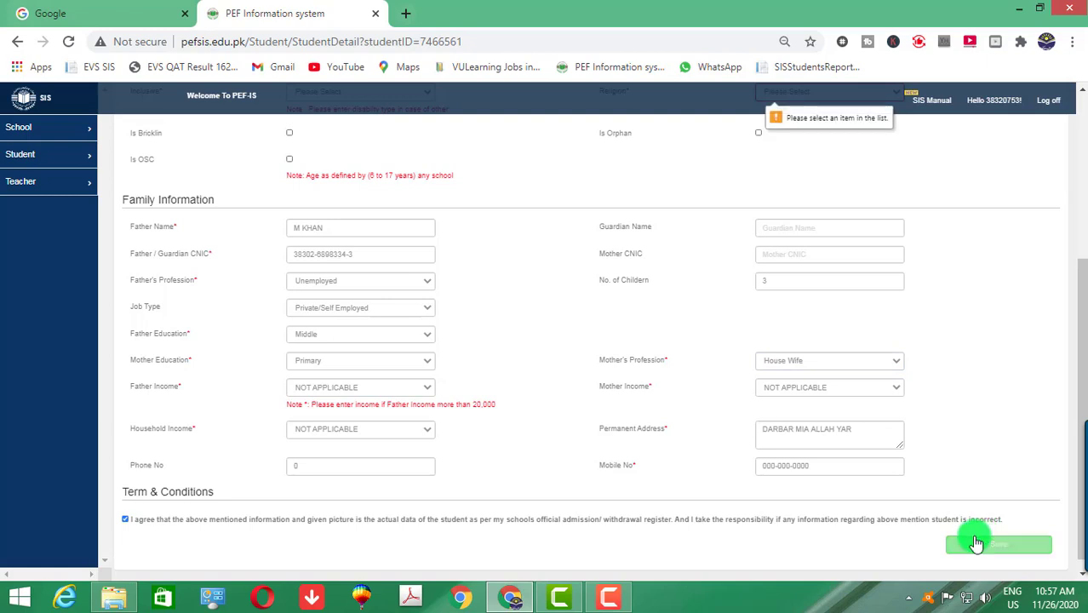
# - Select student 129's religion in the required Religion field
pyautogui.scroll(2, 917, 331)
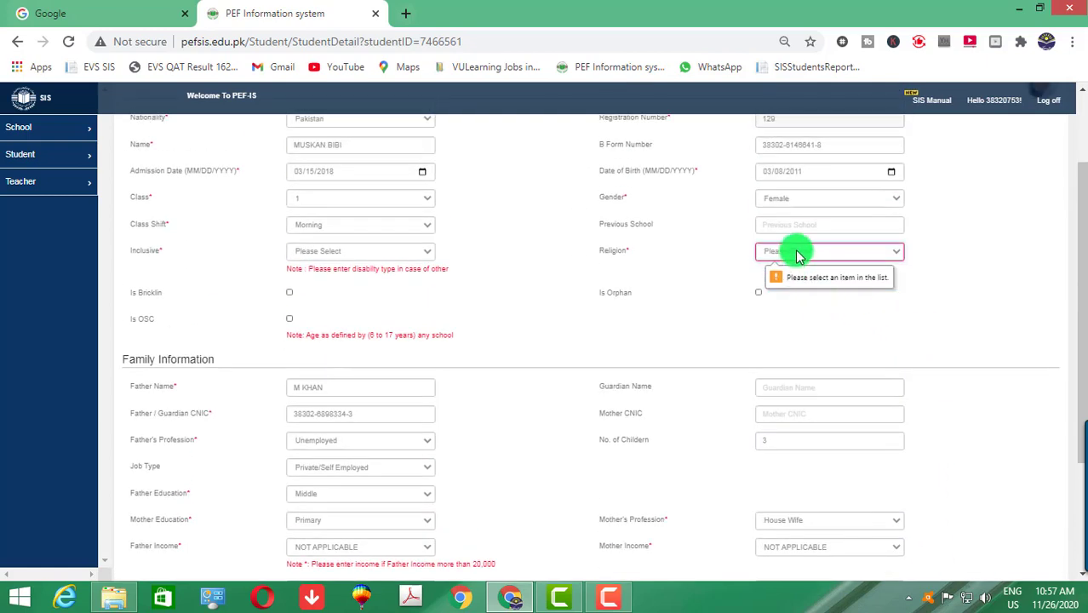
pyautogui.click(798, 255)
pyautogui.click(797, 277)
pyautogui.scroll(-2, 936, 477)
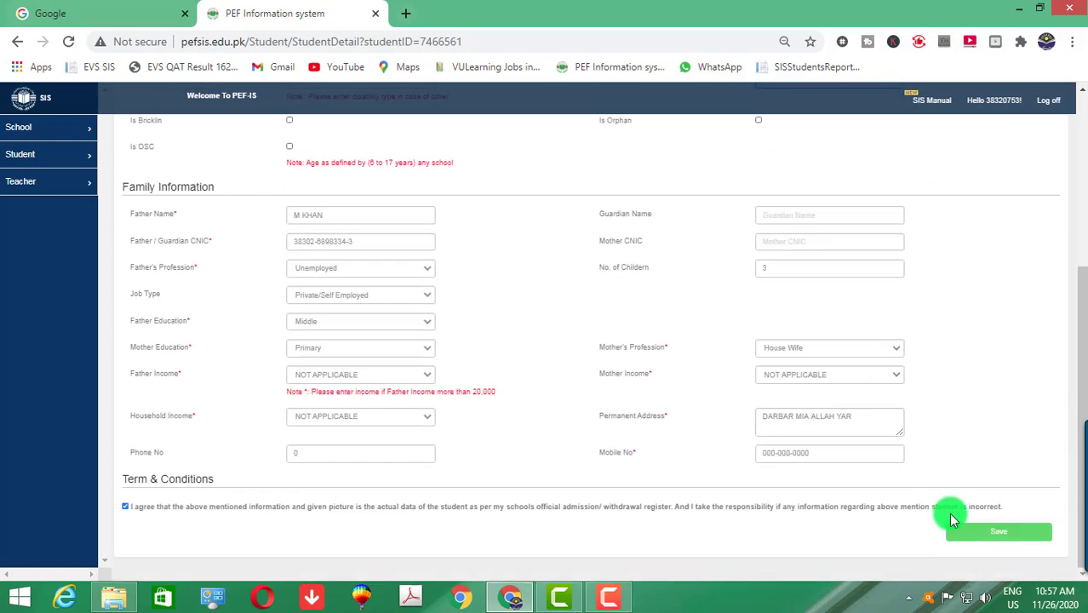
# - Save student 129's record with the selected religion
pyautogui.click(995, 536)
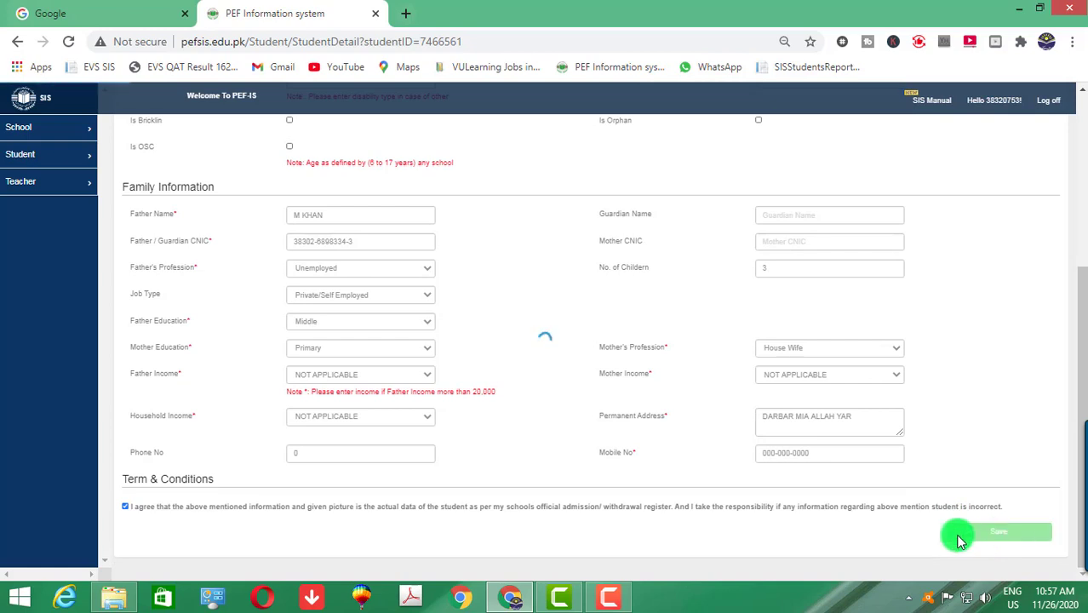
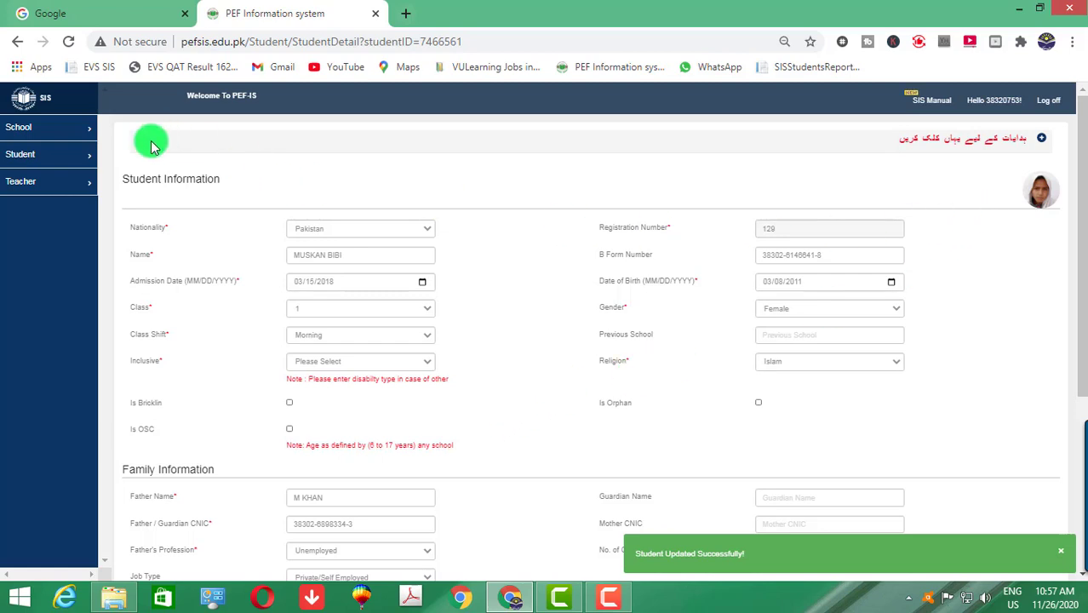
# - Search the students for registration number 134 and open the matching record for updating
pyautogui.click(21, 156)
pyautogui.click(43, 198)
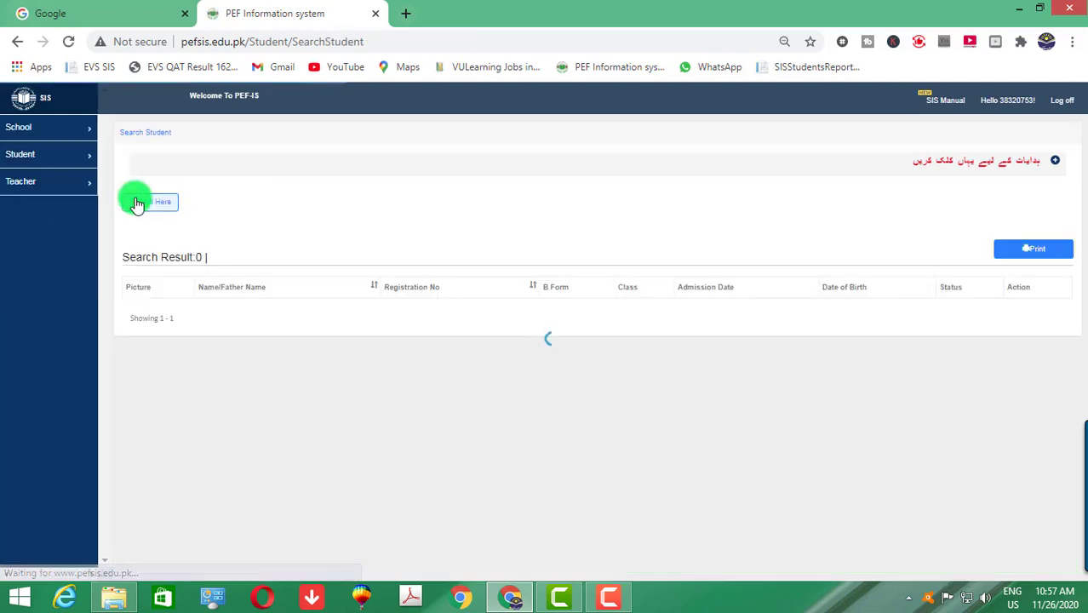
pyautogui.click(141, 203)
pyautogui.click(321, 245)
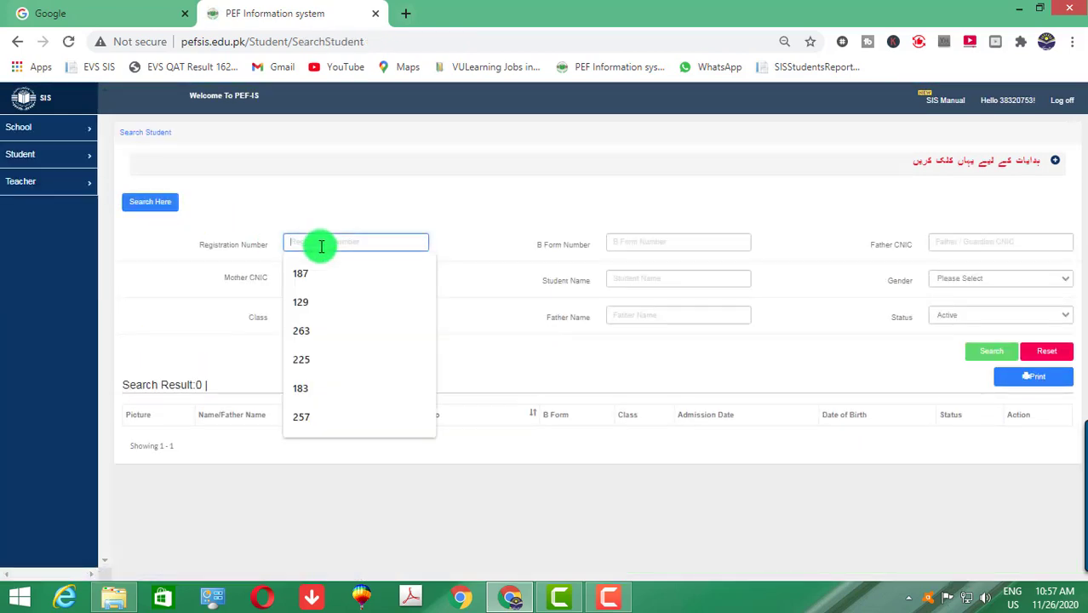
pyautogui.write('1')
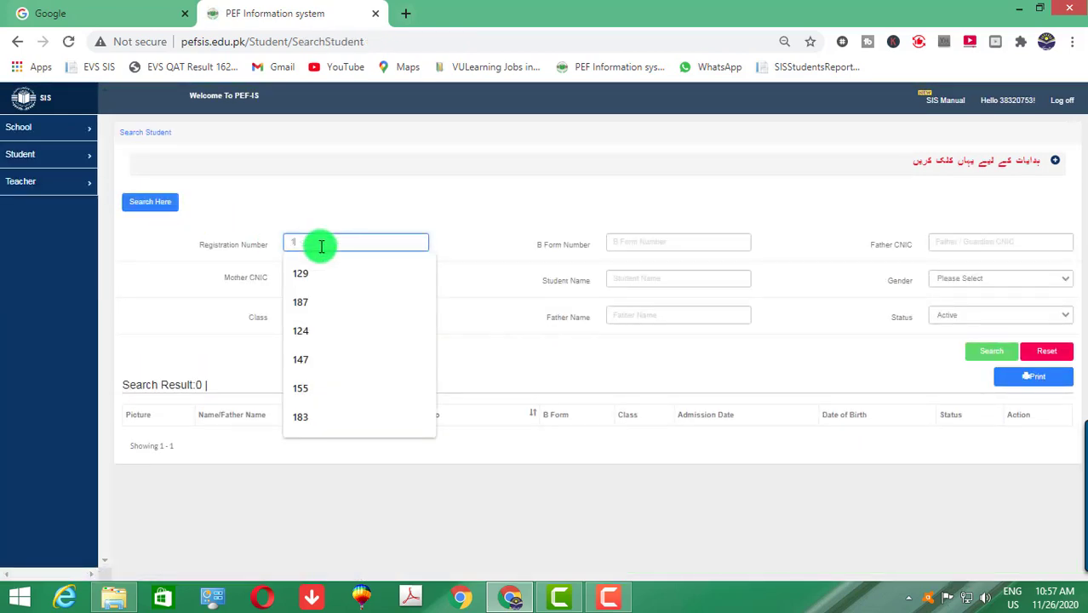
pyautogui.write('34')
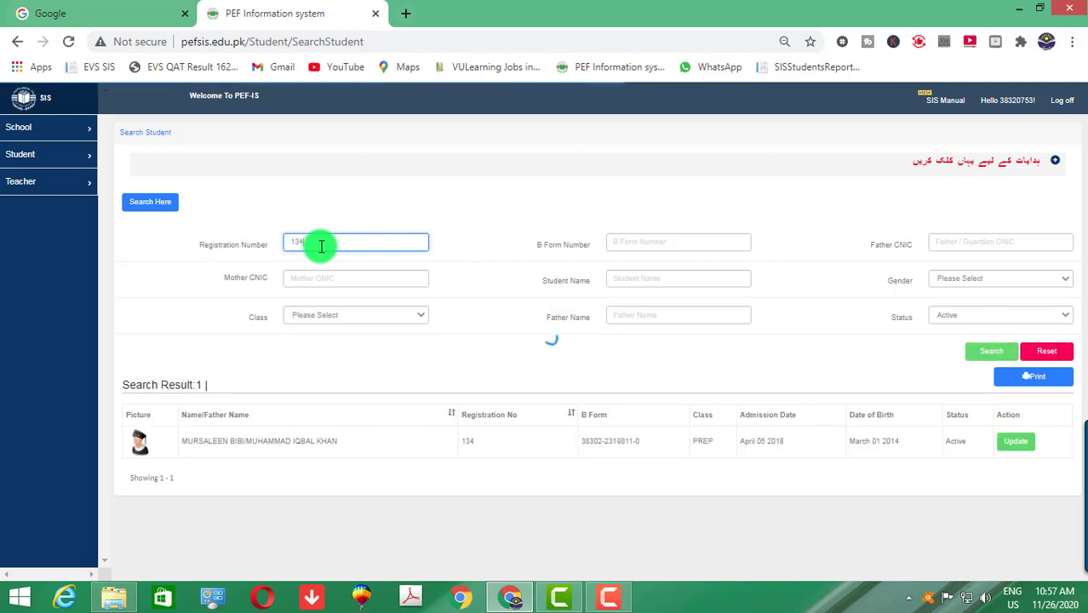
pyautogui.click(1006, 448)
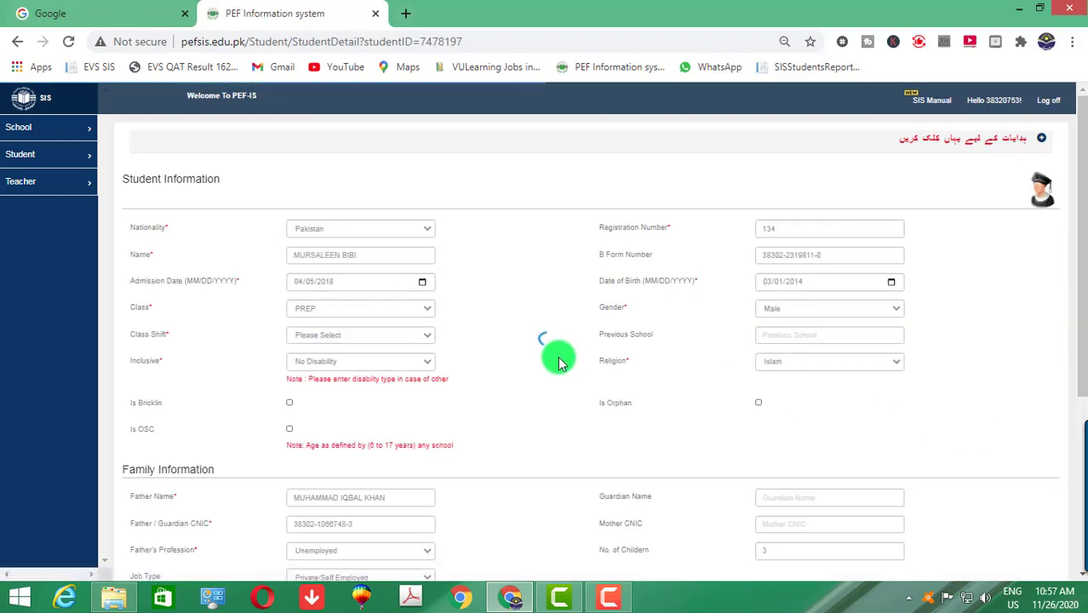
# - Upload photo 134 as the student's picture, with the crop moved up and enlarged around the head
pyautogui.click(1039, 194)
pyautogui.click(365, 139)
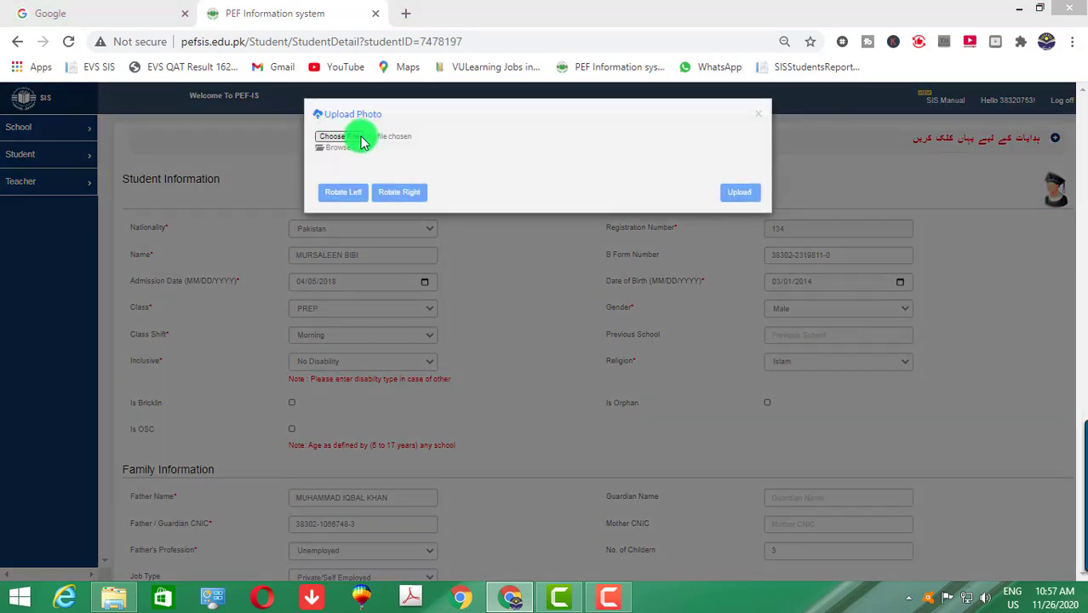
pyautogui.click(537, 393)
pyautogui.scroll(-3, 545, 407)
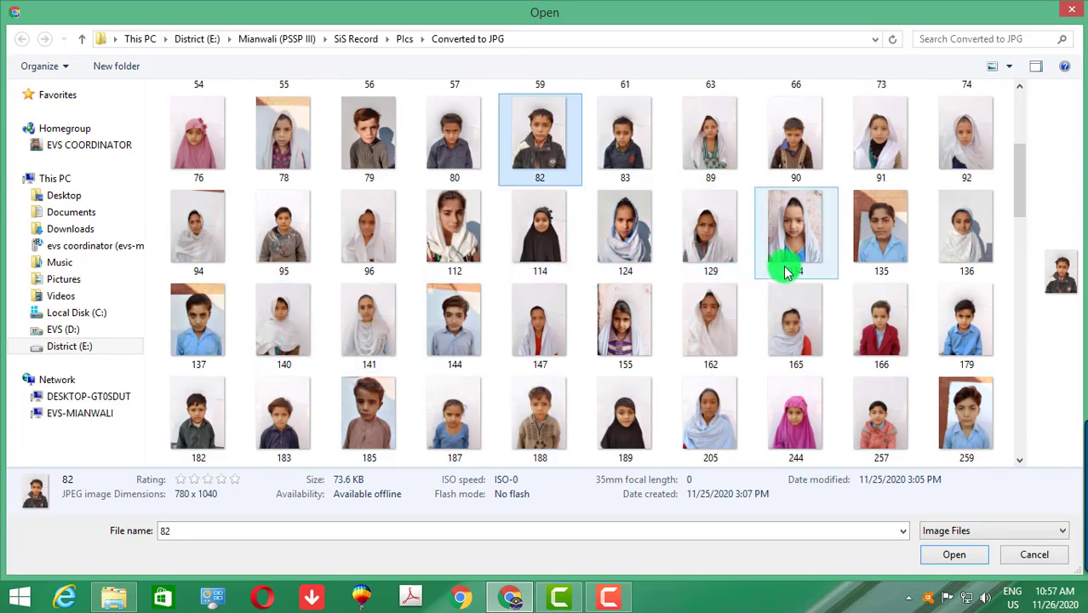
pyautogui.doubleClick(826, 260)
pyautogui.moveTo(505, 299); pyautogui.dragTo(486, 268)
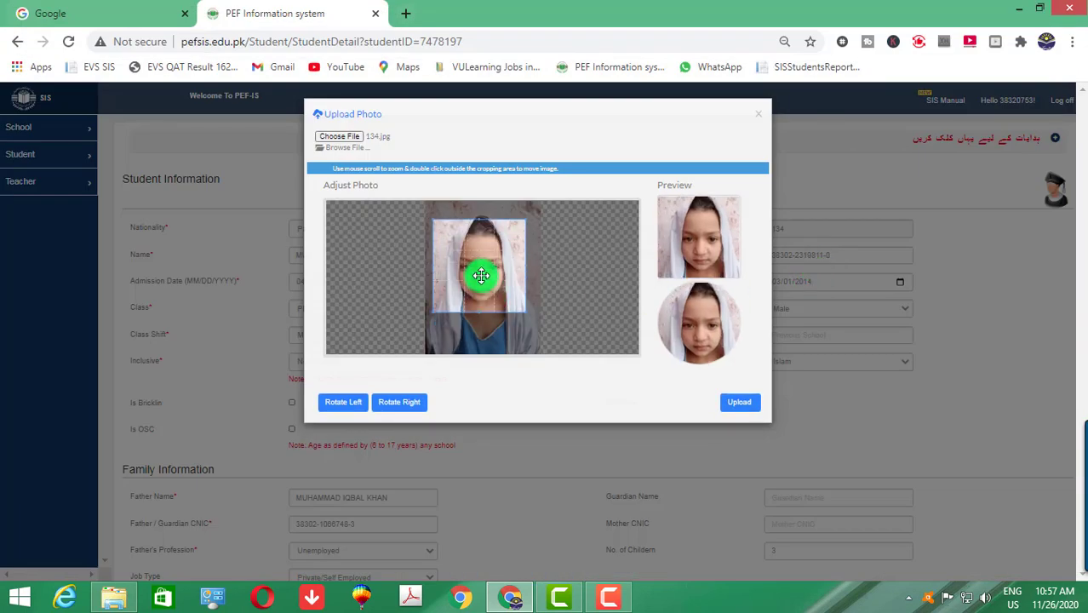
pyautogui.moveTo(528, 331); pyautogui.dragTo(518, 275)
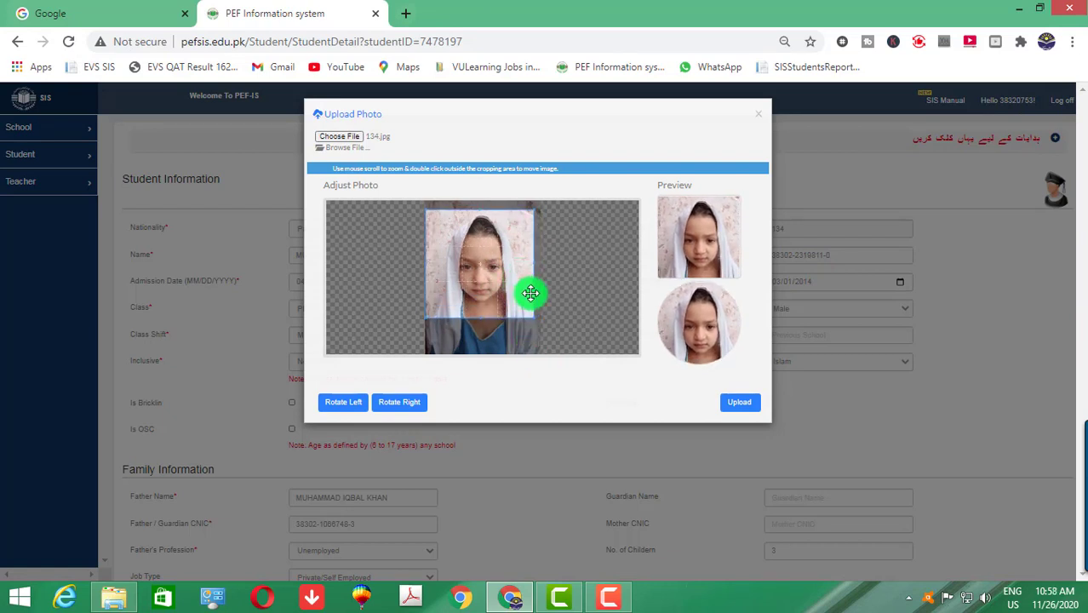
pyautogui.click(737, 403)
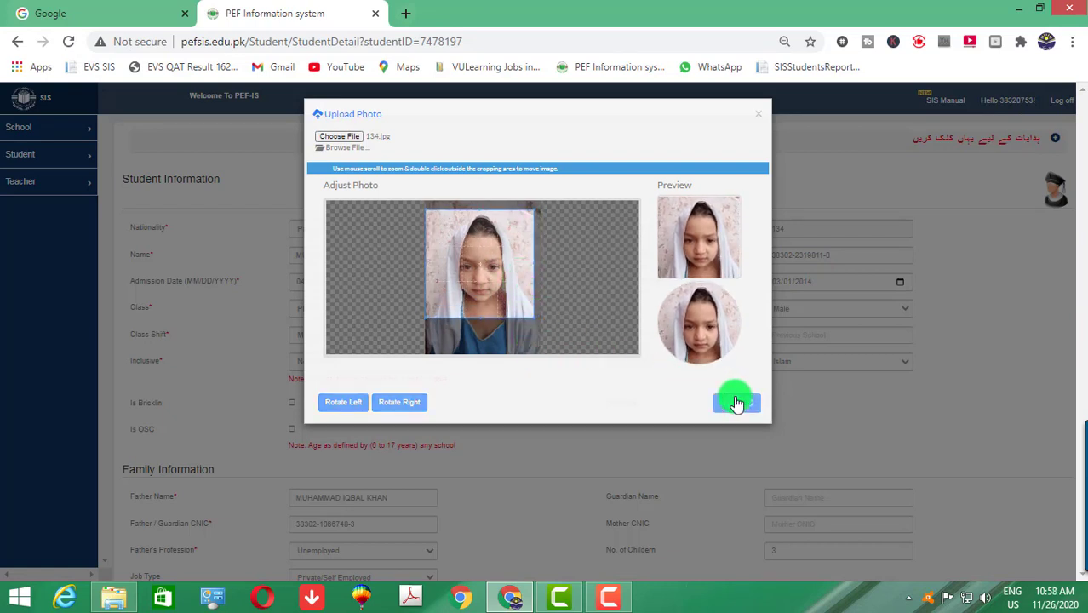
# - Fill in student 134's required mobile number and save the record
pyautogui.scroll(-5, 766, 460)
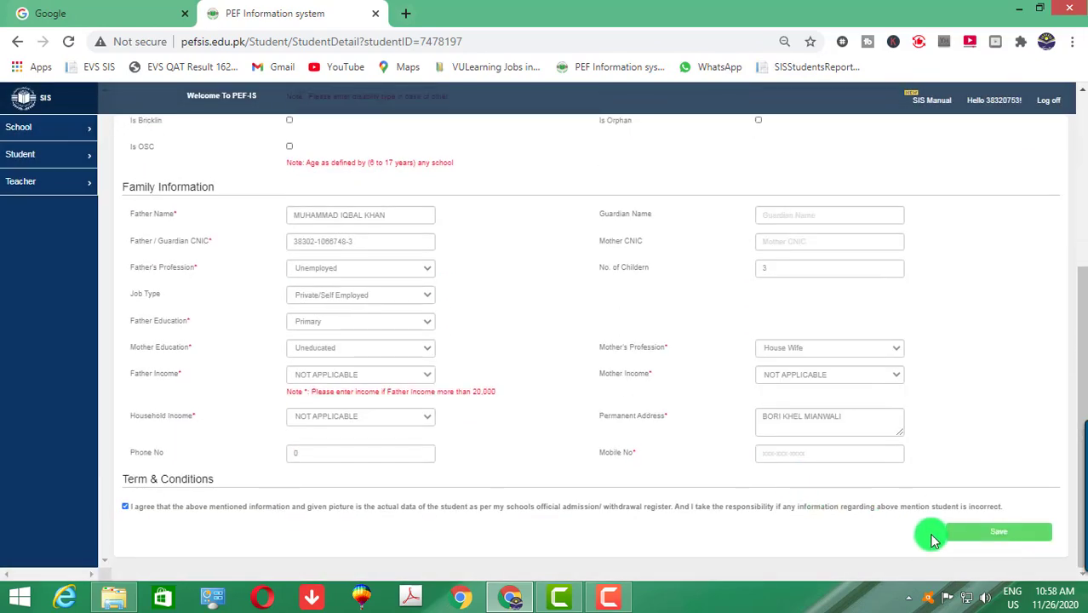
pyautogui.click(959, 537)
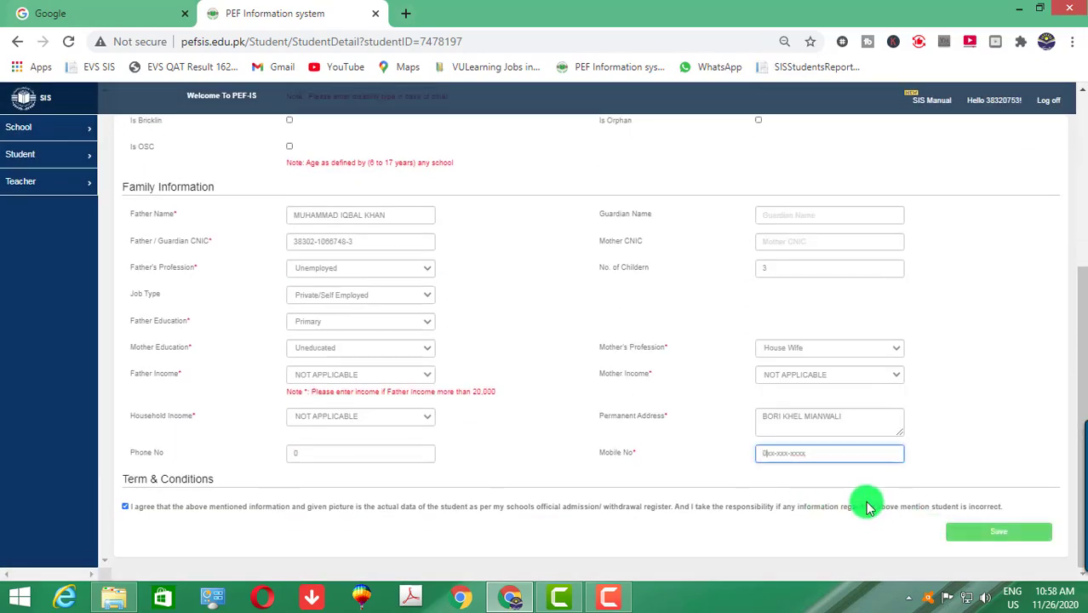
pyautogui.click(988, 534)
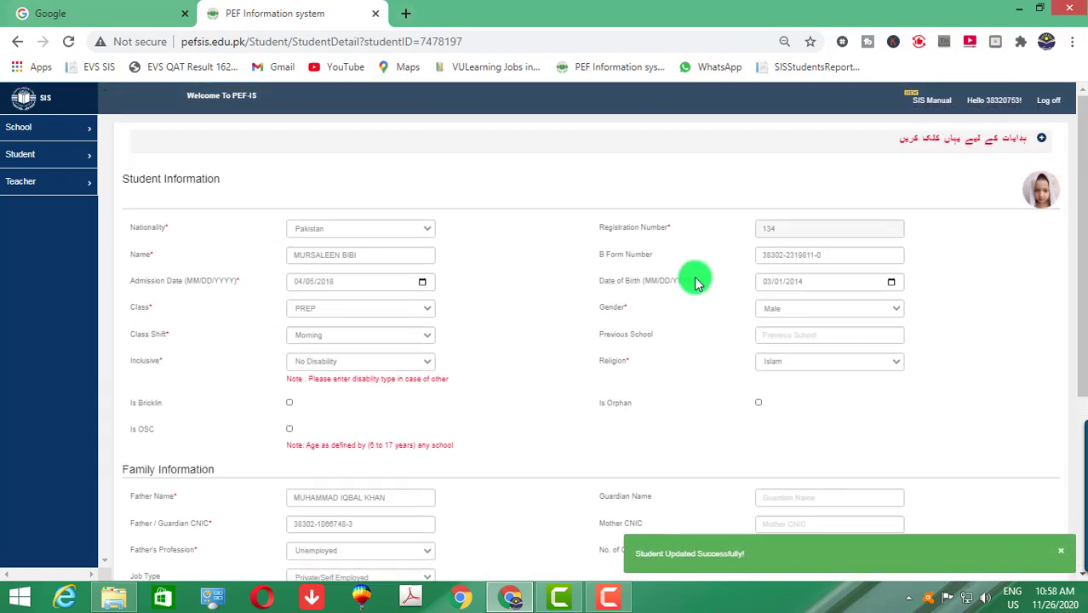
# - Search the students for registration number 135 and open the matching record for updating
pyautogui.click(34, 155)
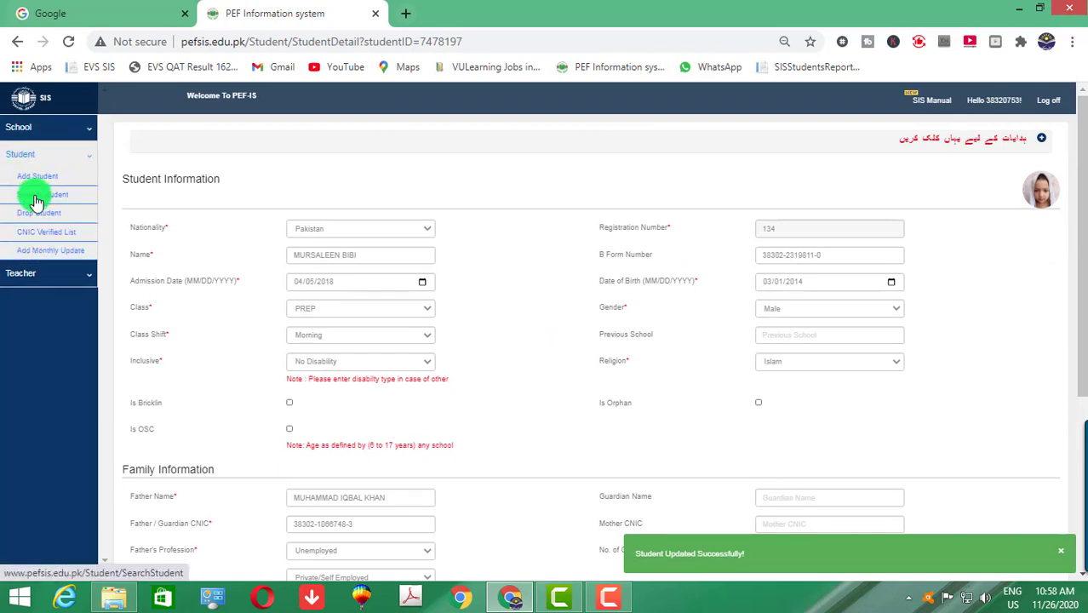
pyautogui.click(35, 194)
pyautogui.click(174, 209)
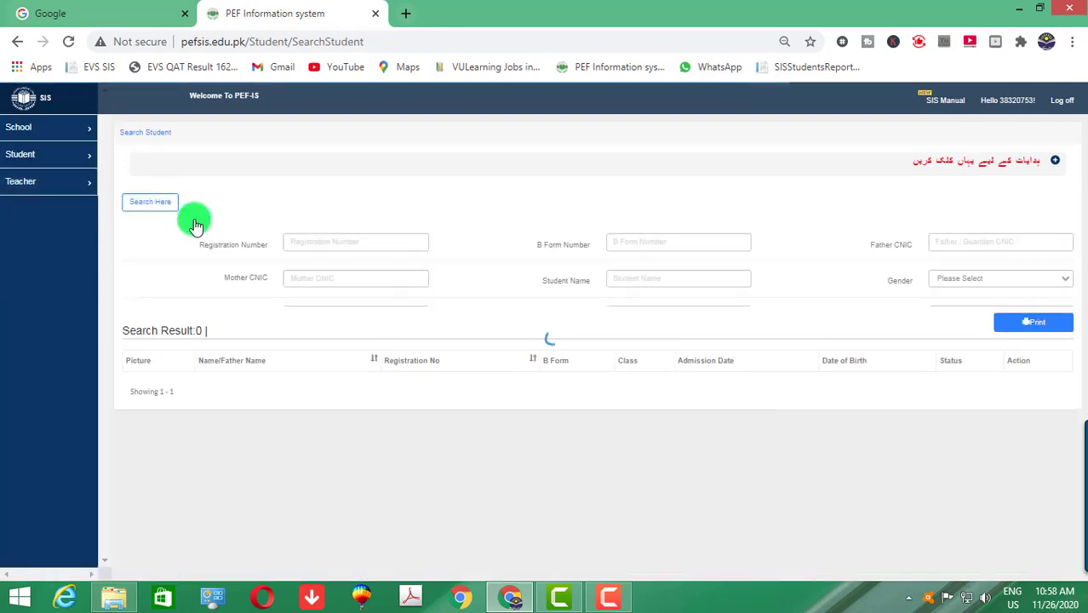
pyautogui.click(350, 244)
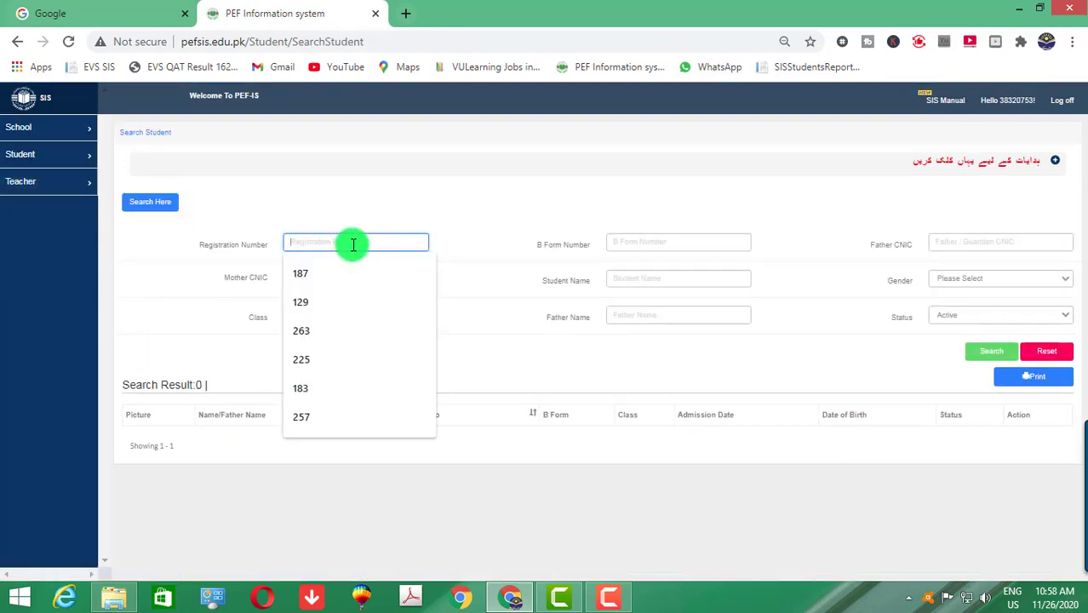
pyautogui.write('135')
pyautogui.press('Return')
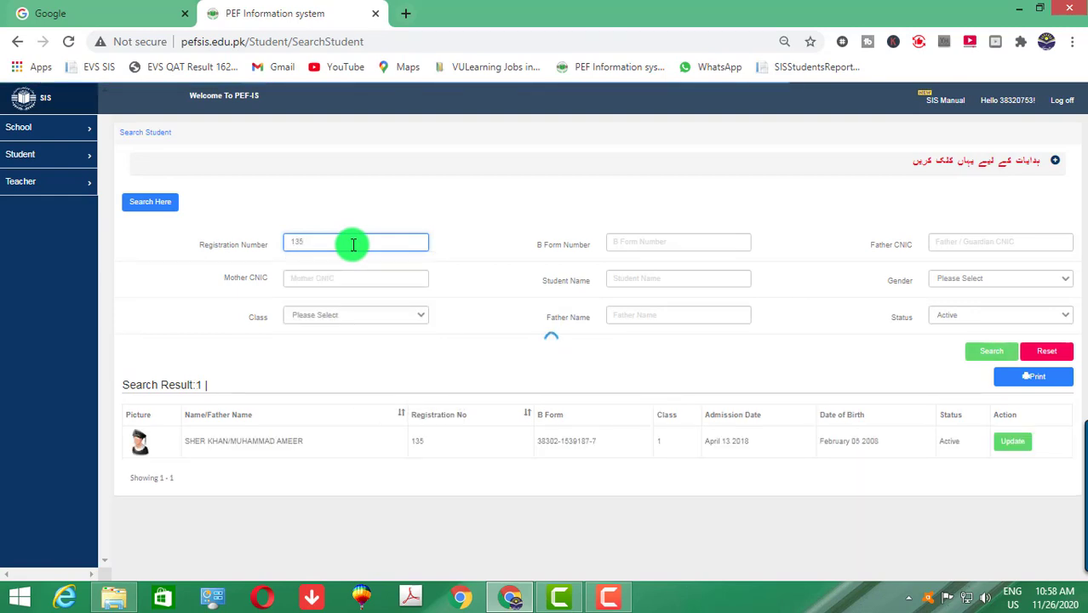
pyautogui.click(1024, 445)
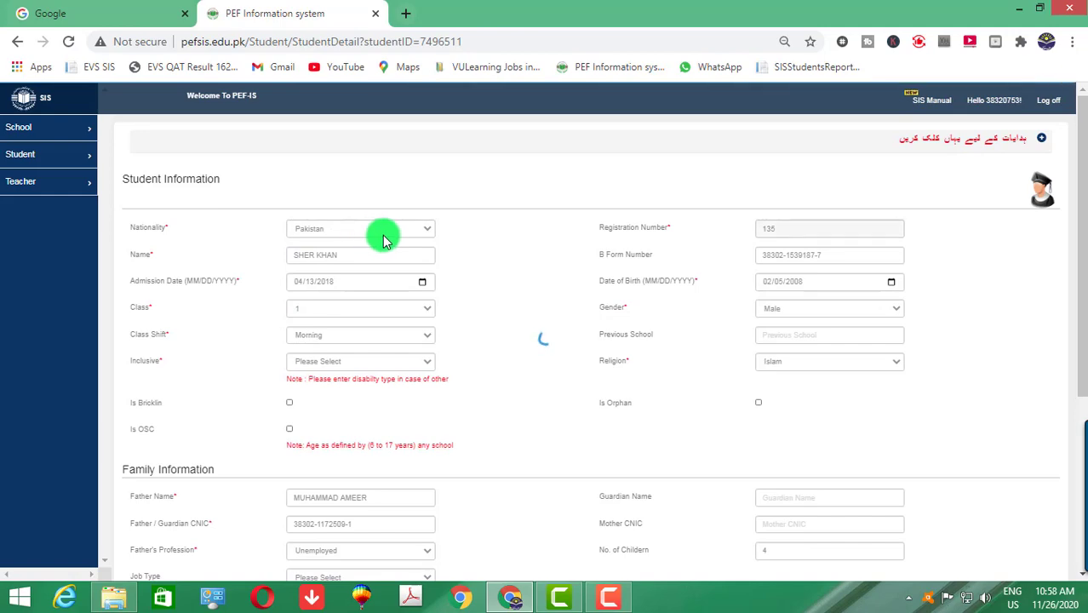
# - Choose photo 135 from the Converted to JPG folder as the picture for student 135
pyautogui.click(1037, 199)
pyautogui.click(359, 143)
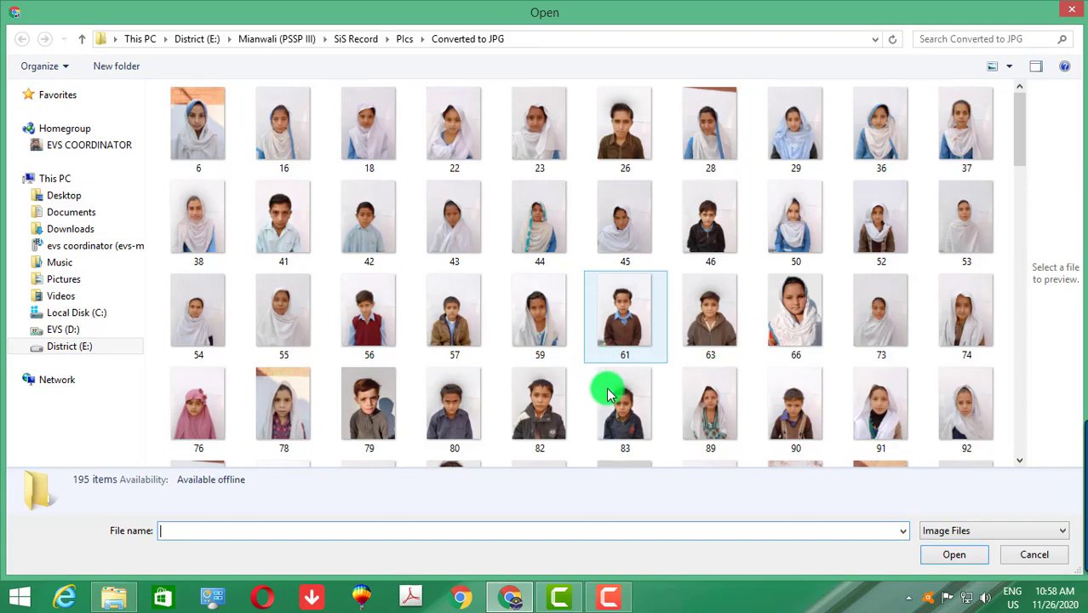
pyautogui.click(623, 400)
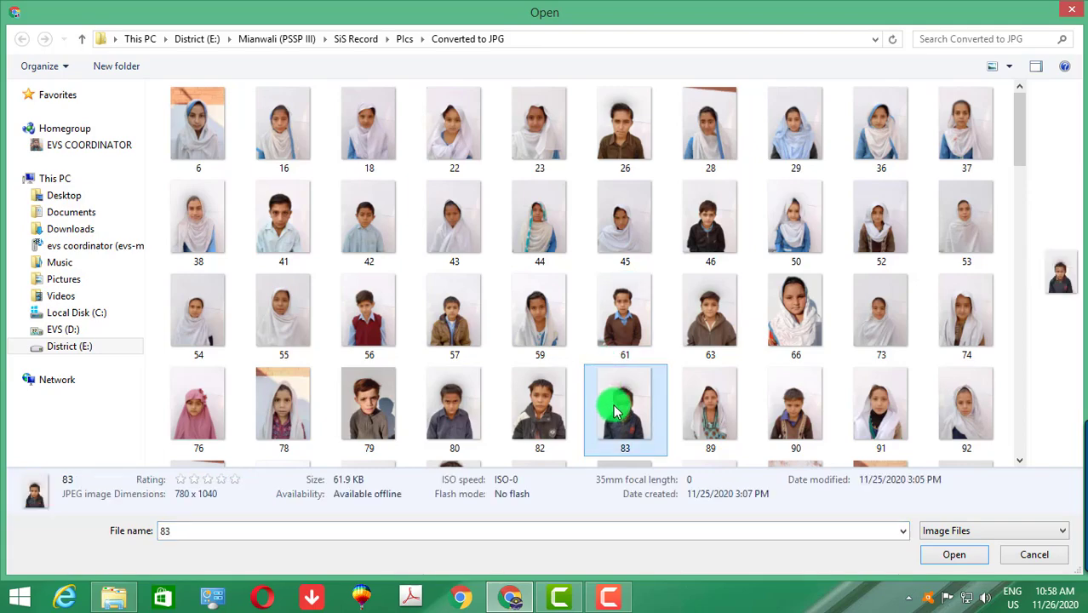
pyautogui.scroll(-3, 618, 411)
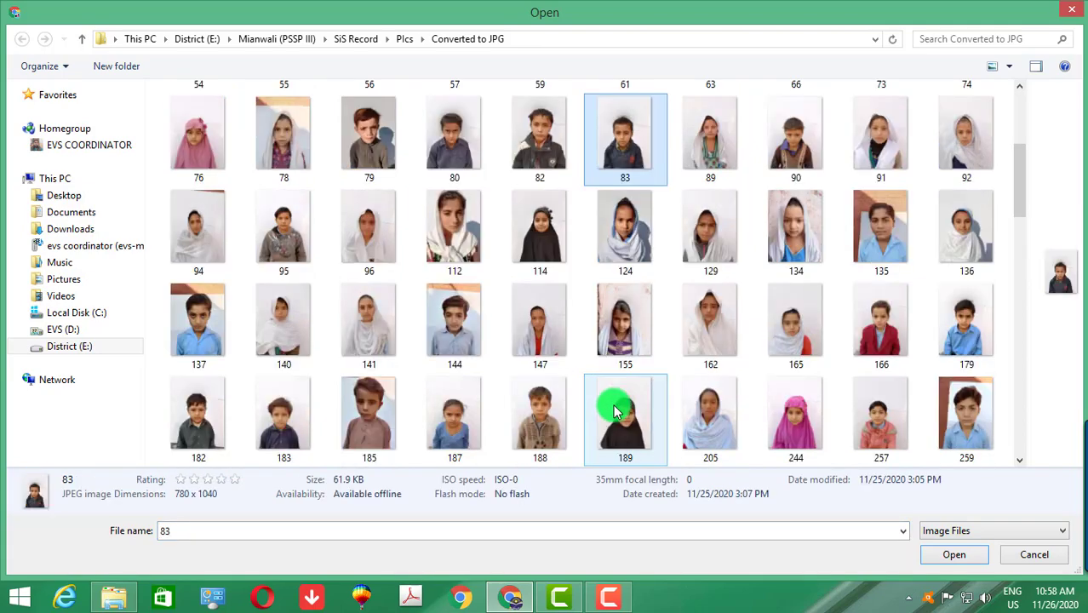
pyautogui.doubleClick(883, 252)
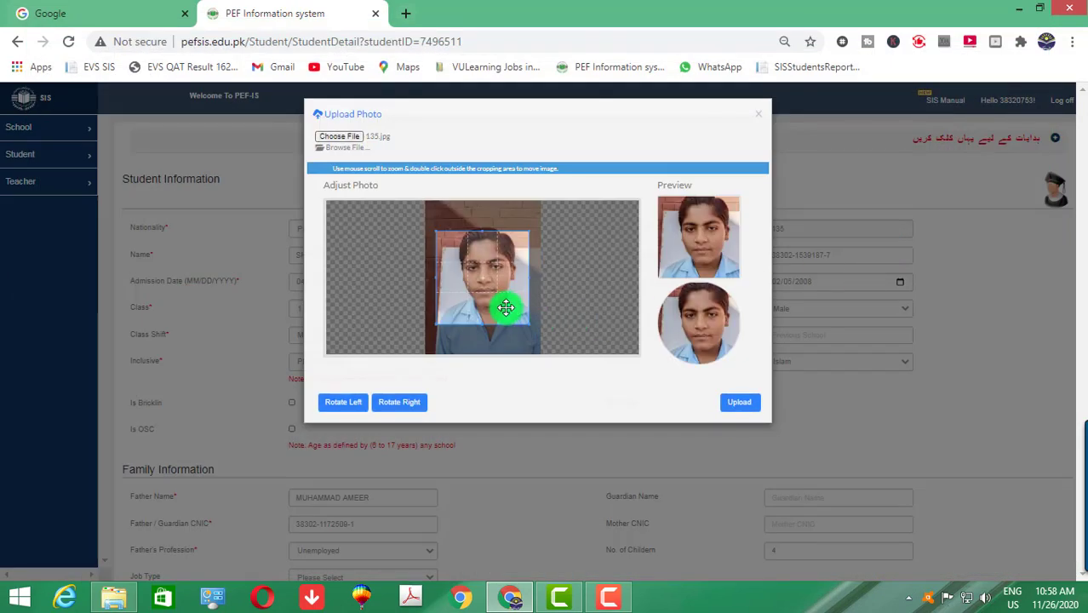
# - Enlarge photo 135 slightly, position the crop around the head and shoulders, and upload it
pyautogui.scroll(1, 507, 307)
pyautogui.scroll(-2, 509, 311)
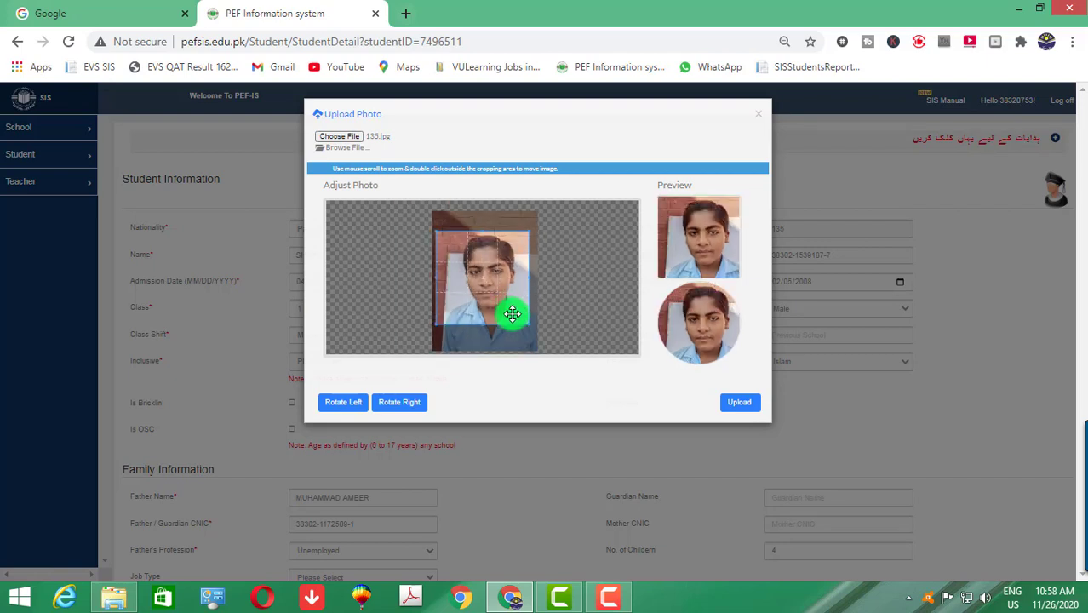
pyautogui.moveTo(521, 311); pyautogui.dragTo(529, 310)
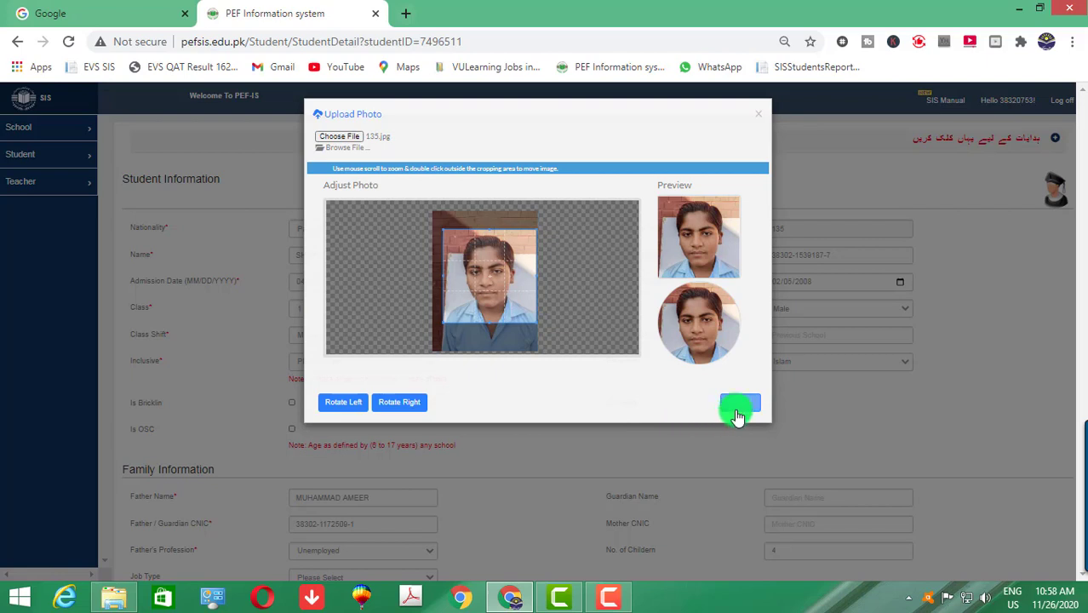
pyautogui.moveTo(486, 304); pyautogui.dragTo(488, 306)
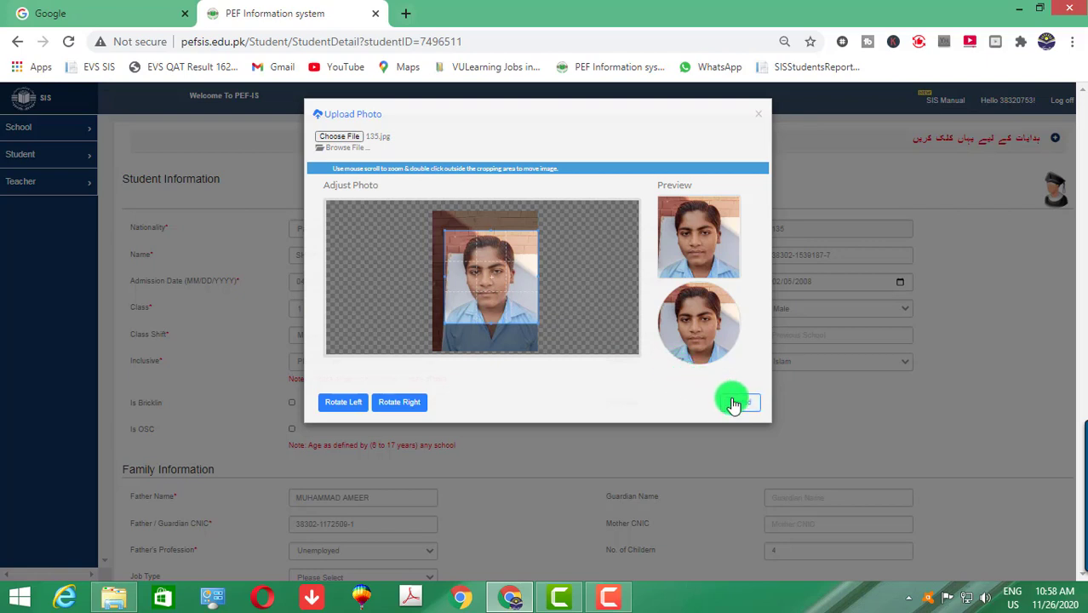
pyautogui.scroll(1, 450, 282)
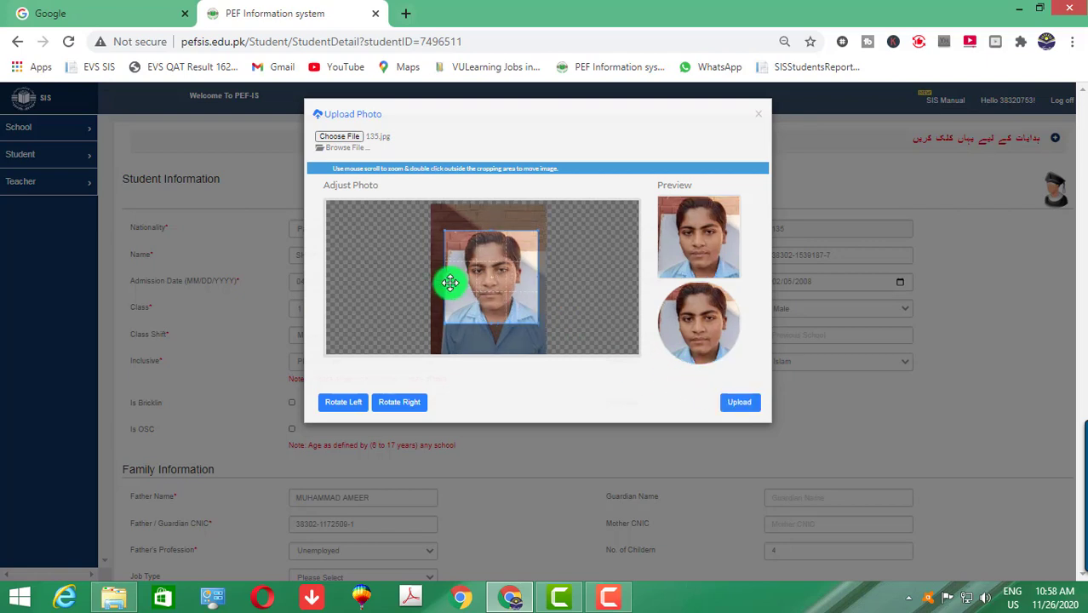
pyautogui.scroll(1, 460, 295)
pyautogui.moveTo(505, 302); pyautogui.dragTo(509, 292)
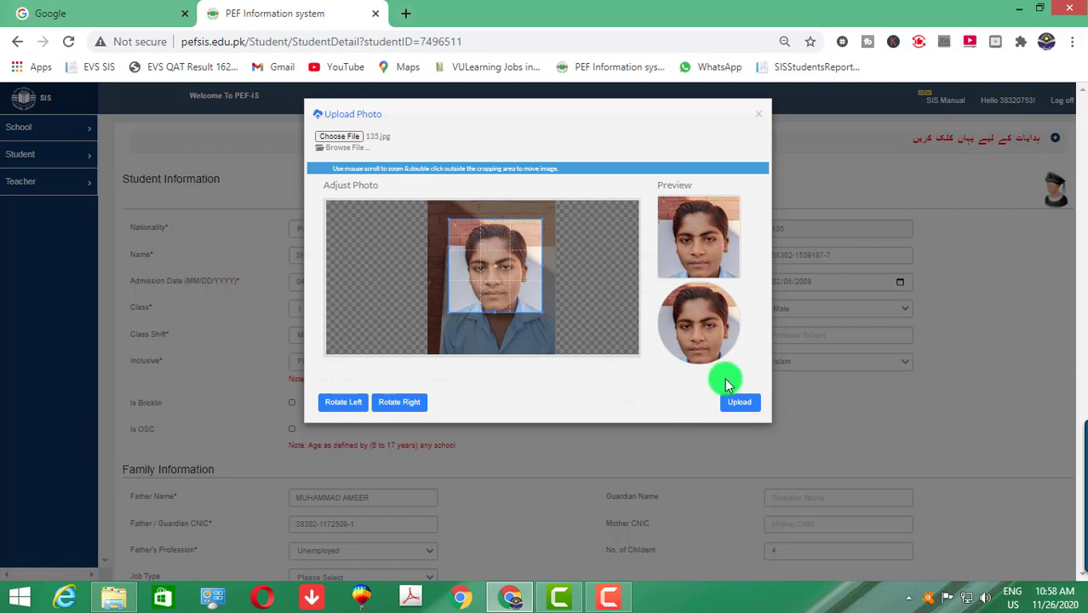
pyautogui.click(746, 409)
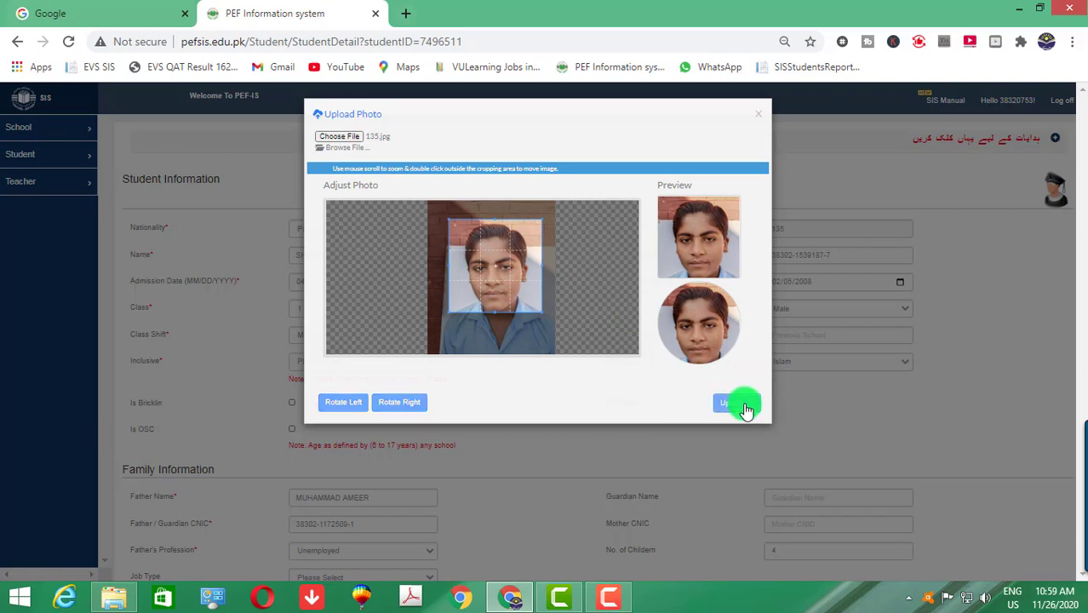
# - Check the mobile number in student 135's family information and save the record
pyautogui.scroll(-3, 746, 409)
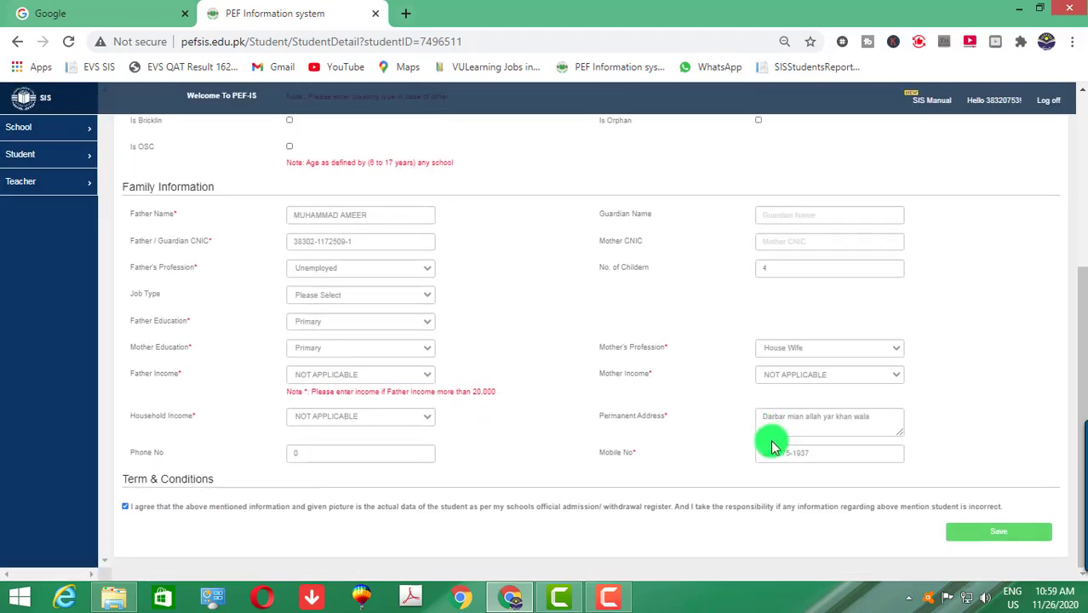
pyautogui.click(787, 453)
pyautogui.click(977, 536)
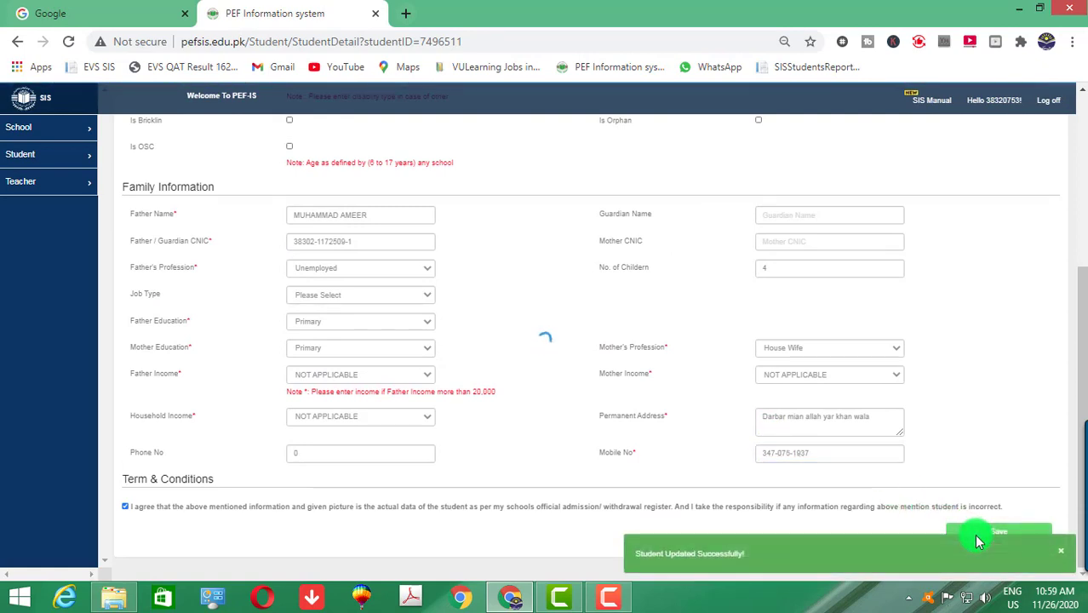
# - Search the students for registration number 136 and open the matching record for updating
pyautogui.click(20, 160)
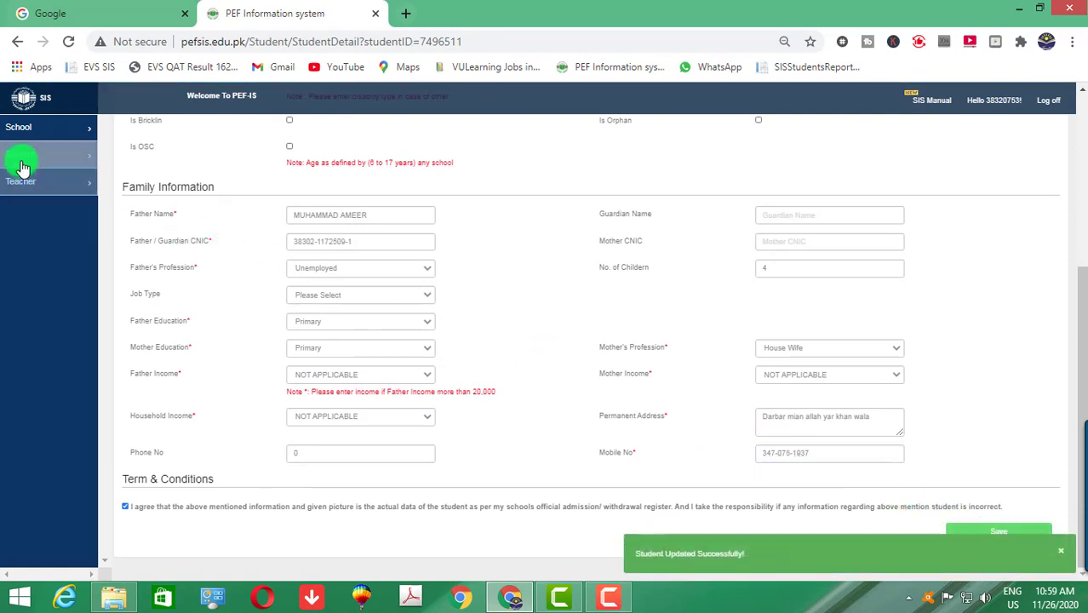
pyautogui.click(44, 198)
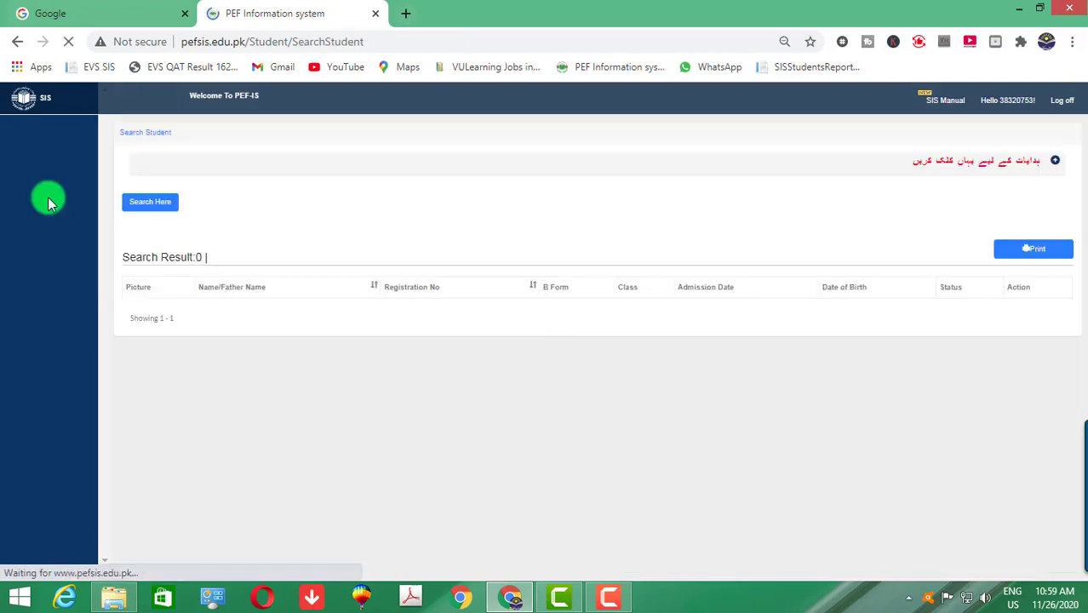
pyautogui.click(163, 202)
pyautogui.click(367, 247)
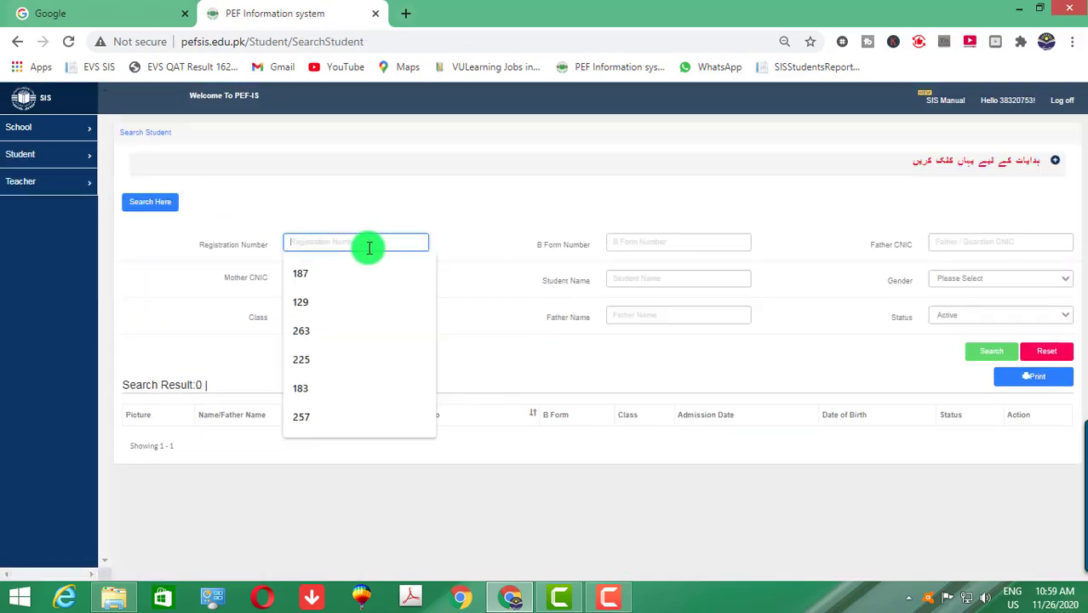
pyautogui.write('136')
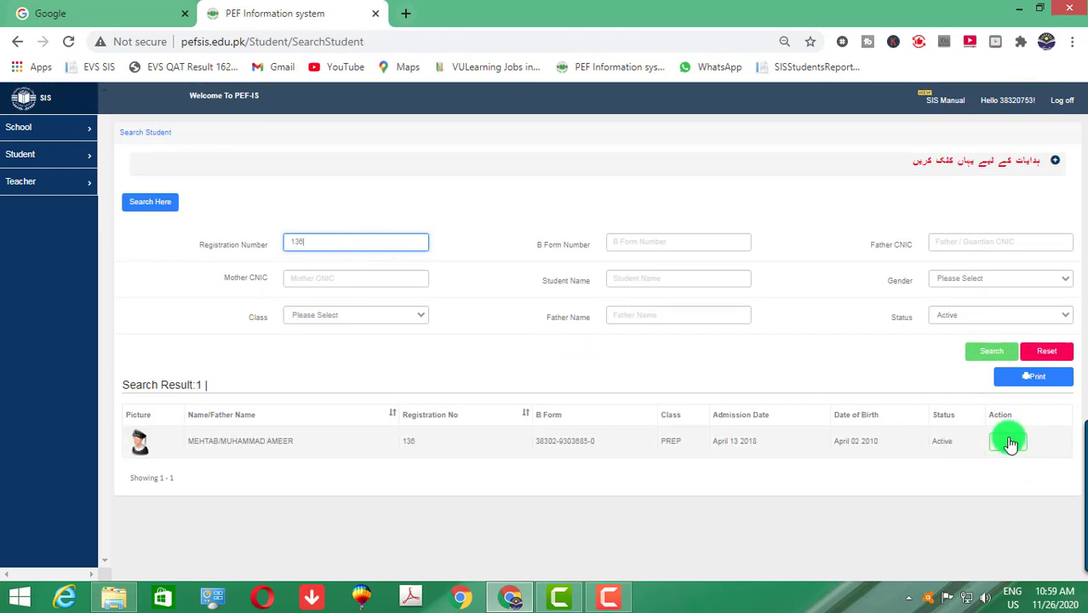
pyautogui.click(1009, 443)
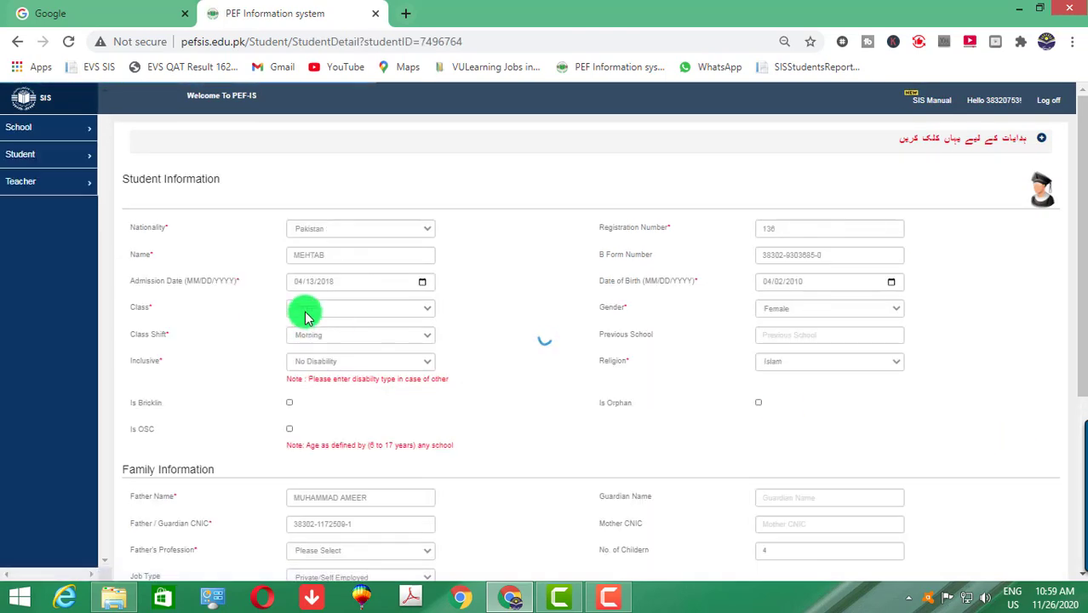
# - Choose photo 136 from the Converted to JPG folder as the picture for student 136
pyautogui.click(1037, 192)
pyautogui.click(325, 138)
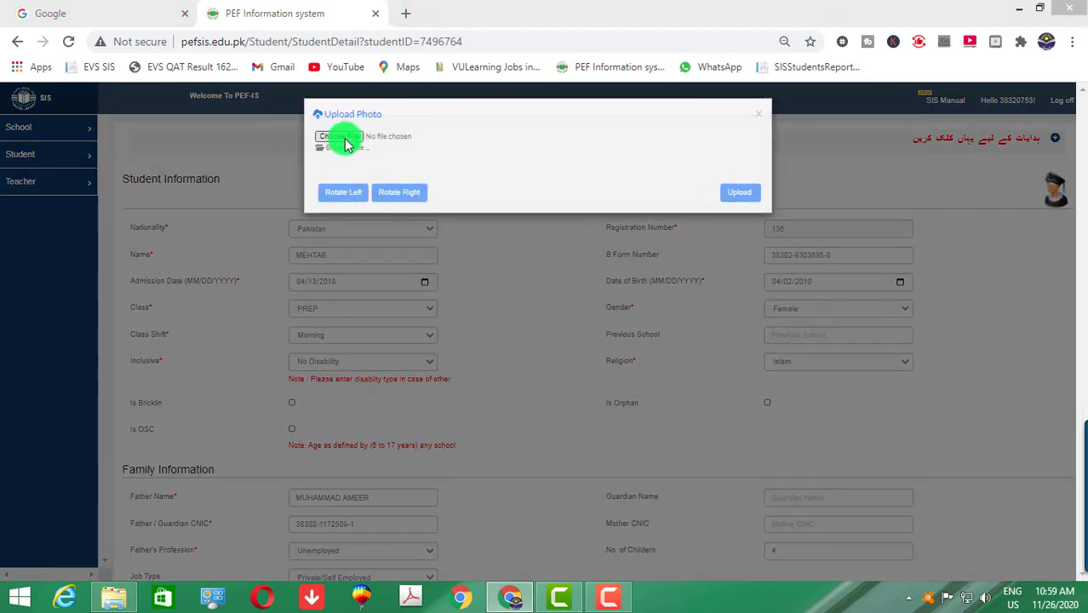
pyautogui.click(545, 415)
pyautogui.scroll(-5, 545, 415)
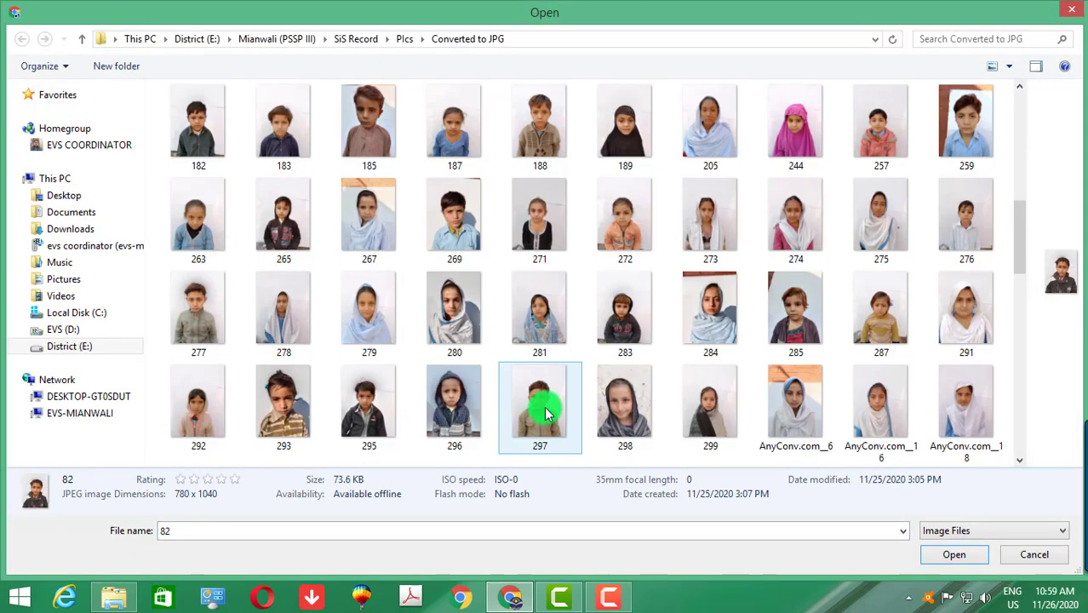
pyautogui.scroll(3, 358, 205)
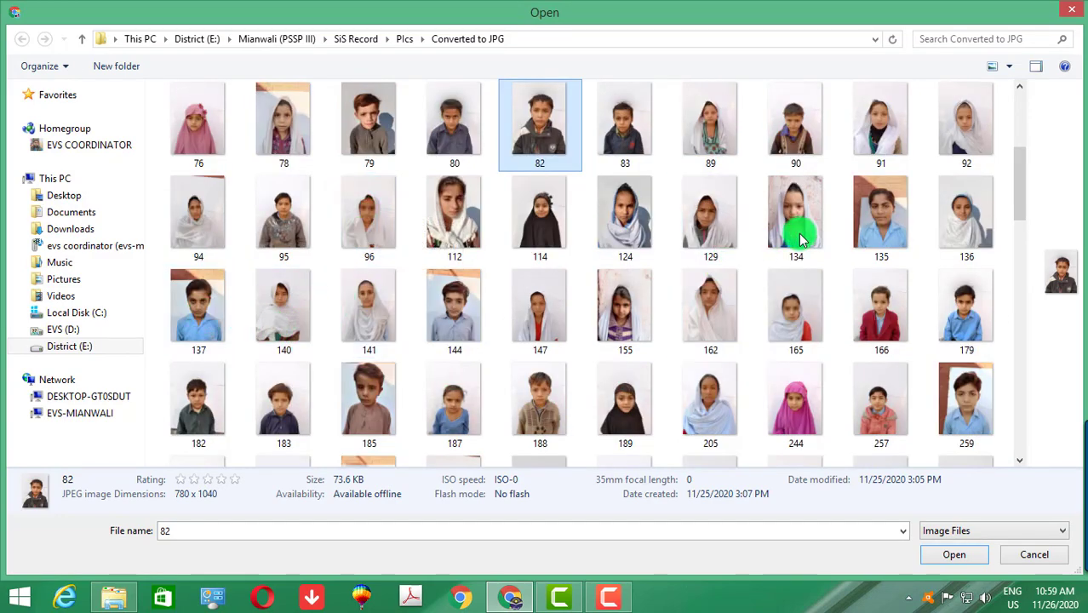
pyautogui.doubleClick(978, 228)
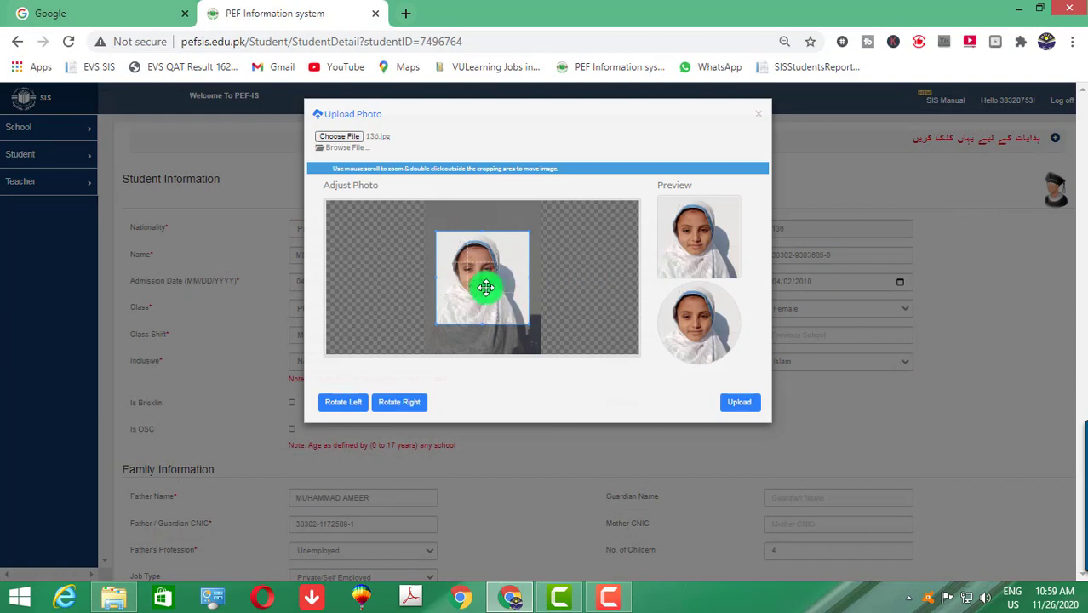
# - Upload photo 136 with the crop shifted slightly to centre the face, and save student 136's record
pyautogui.moveTo(483, 288); pyautogui.dragTo(476, 288)
pyautogui.click(740, 407)
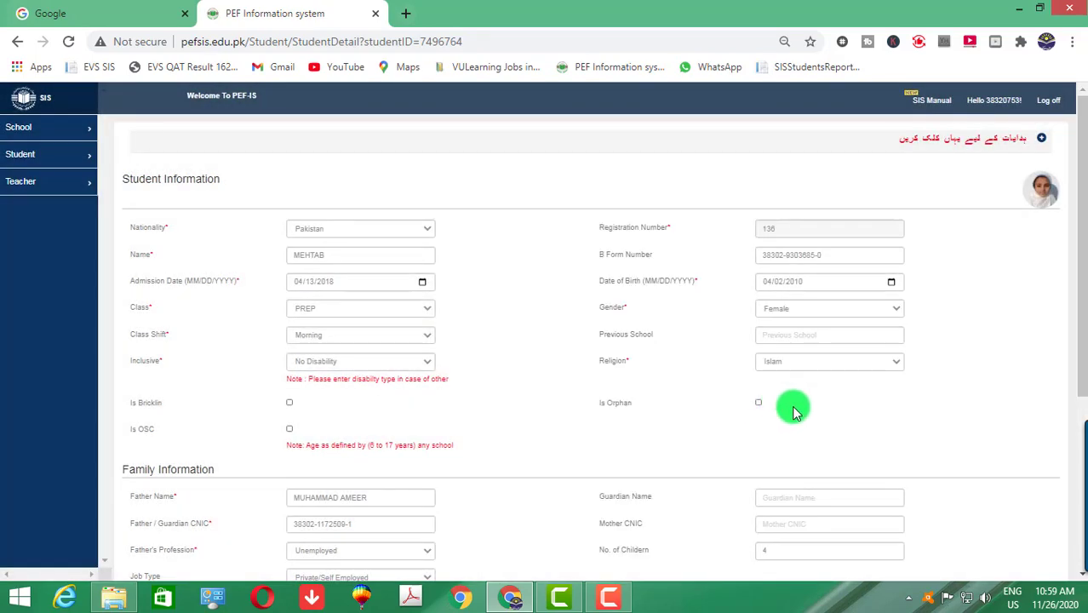
pyautogui.scroll(-4, 852, 422)
pyautogui.click(983, 539)
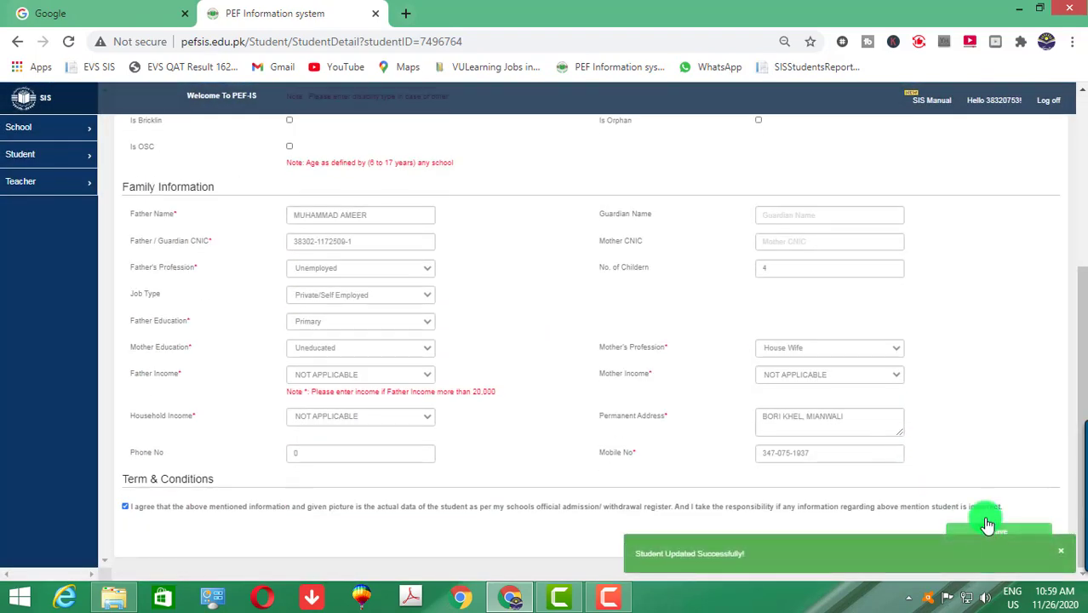
pyautogui.scroll(3, 918, 375)
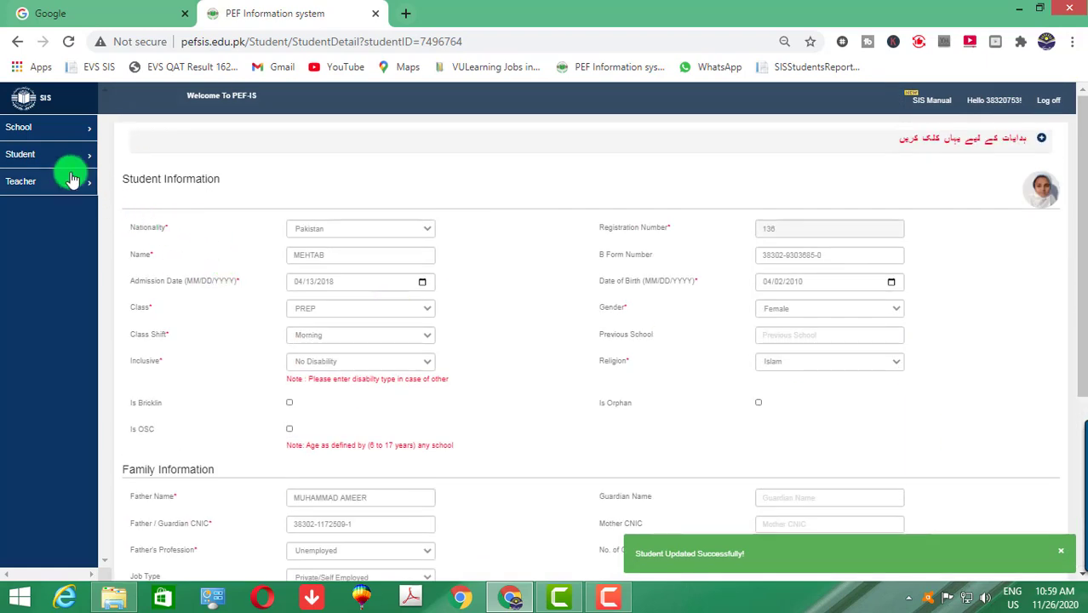
# - Search the students for registration number 137 and open the matching record for updating
pyautogui.click(22, 155)
pyautogui.click(33, 200)
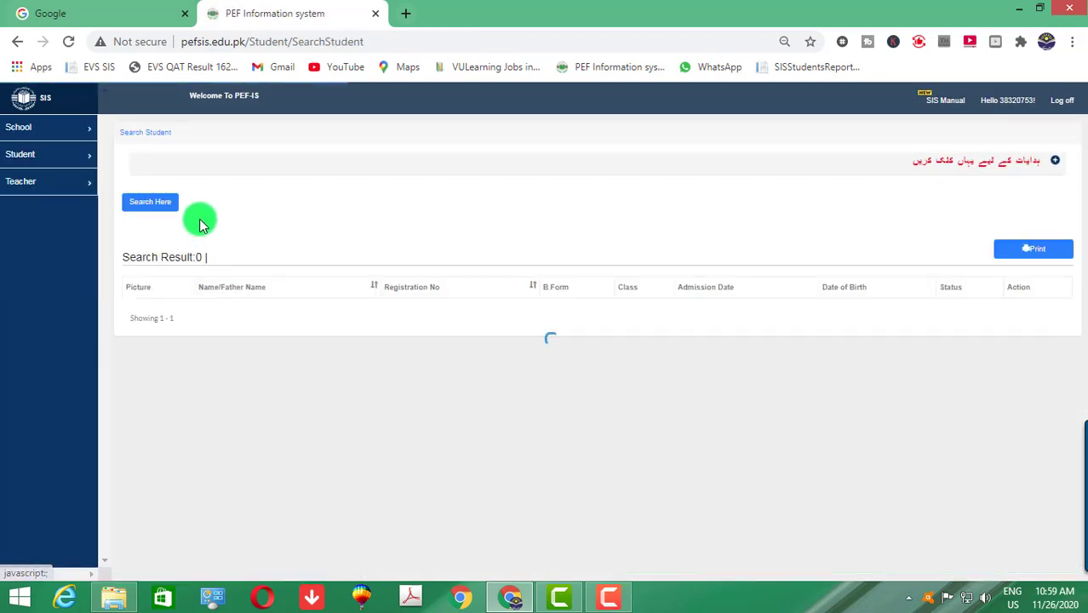
pyautogui.click(166, 206)
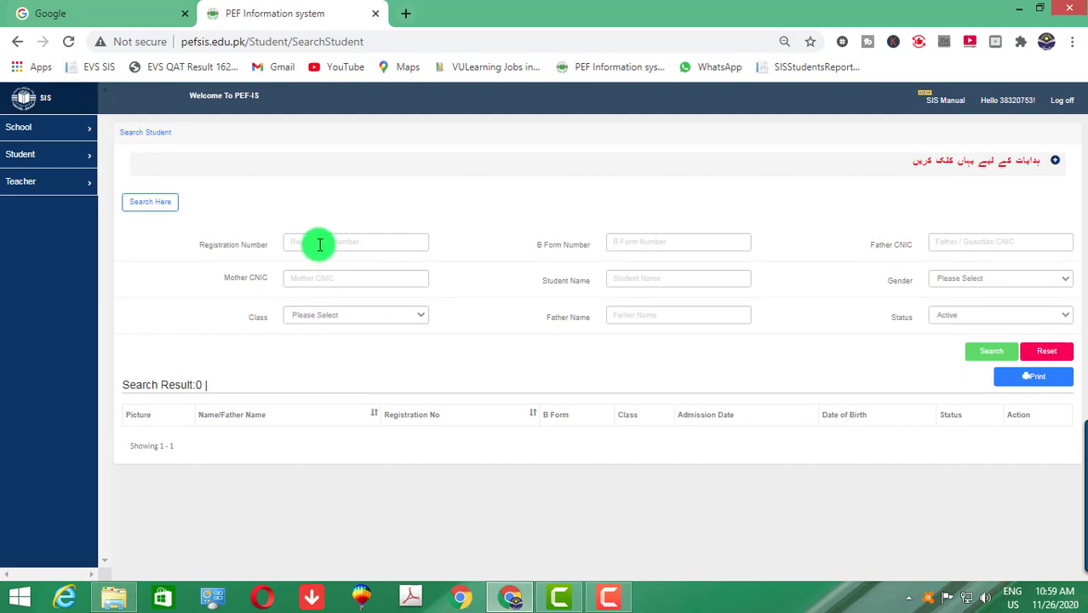
pyautogui.click(320, 243)
pyautogui.write('13')
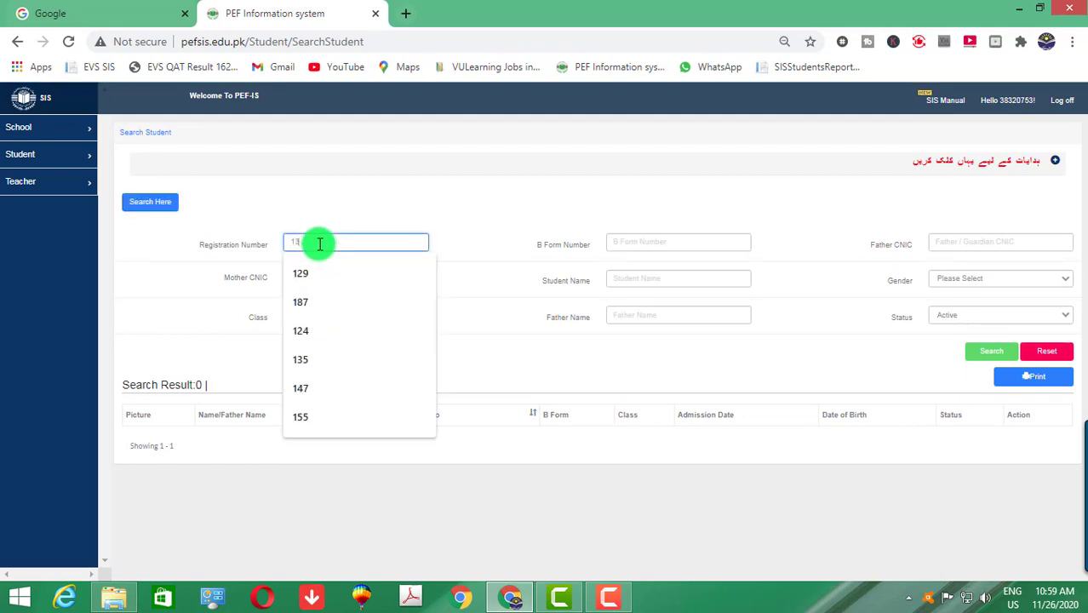
pyautogui.write('7')
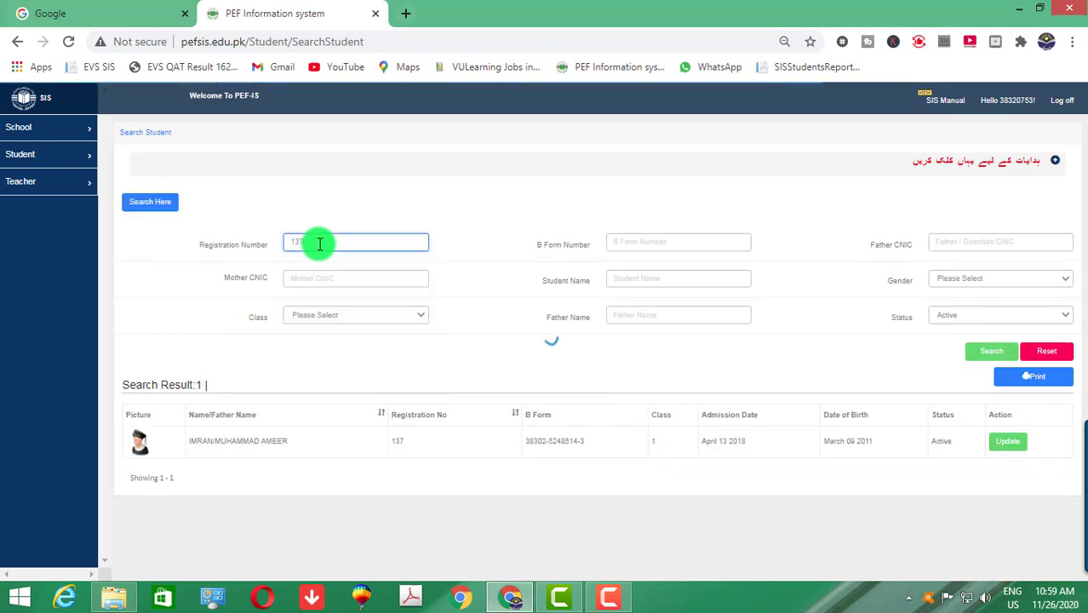
pyautogui.click(1003, 358)
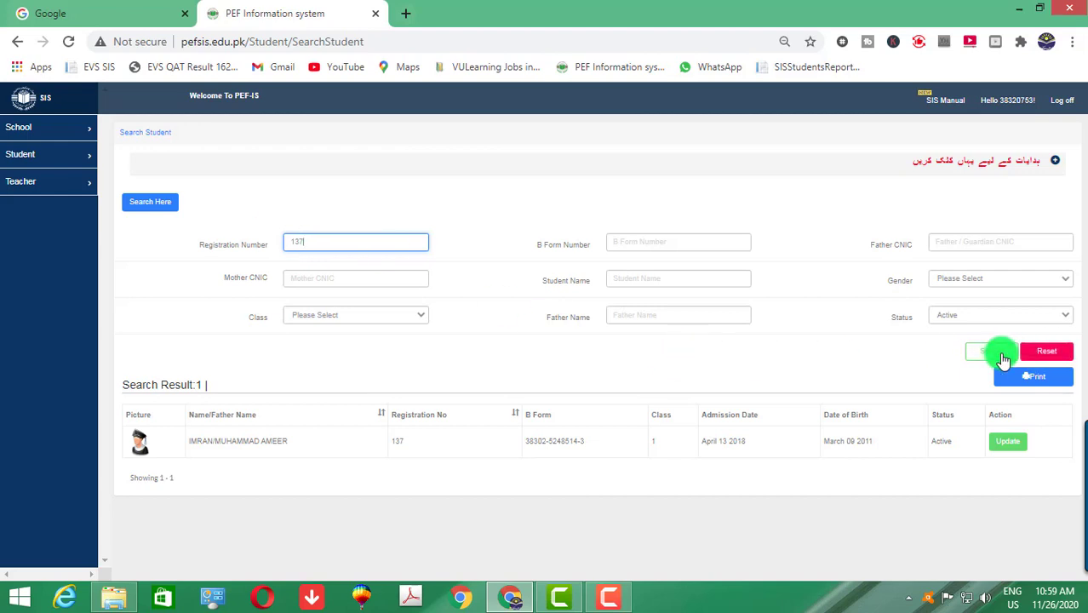
pyautogui.click(1007, 443)
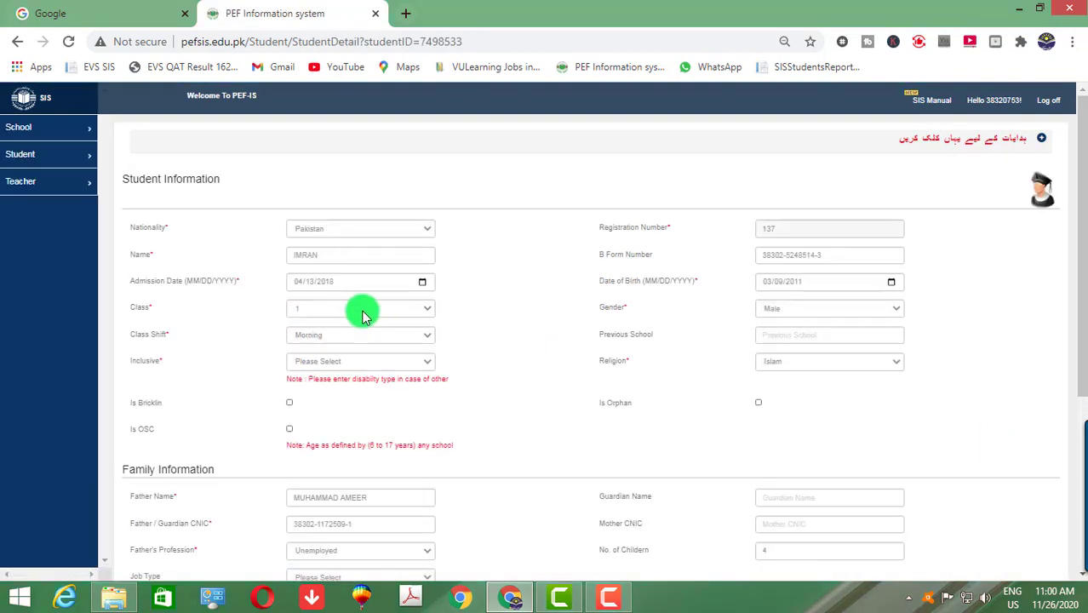
# - Choose photo 137 from the Converted to JPG folder as the picture for student 137
pyautogui.click(1042, 187)
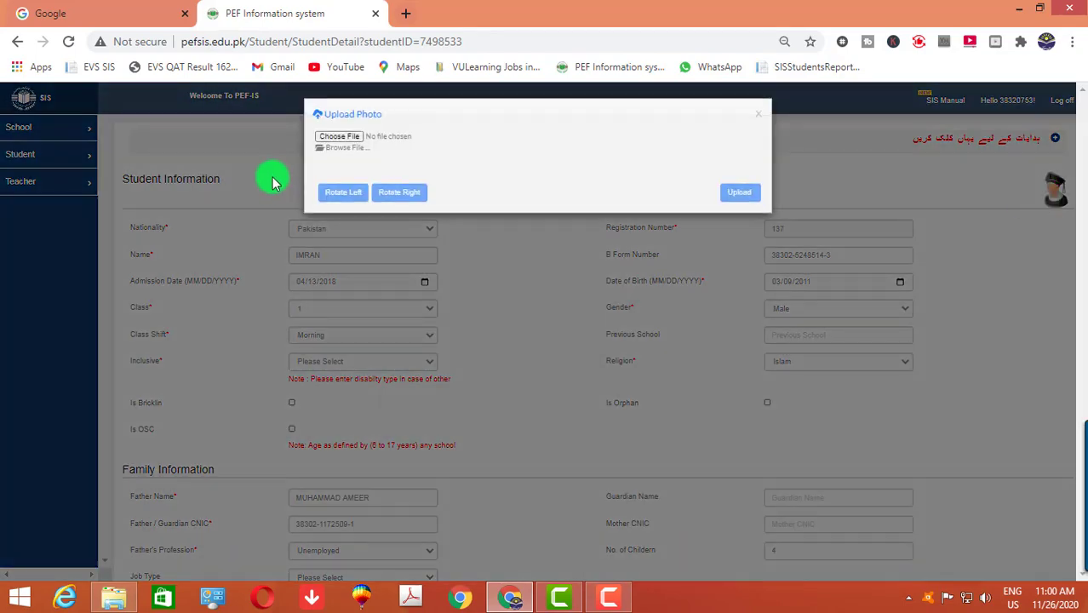
pyautogui.click(330, 137)
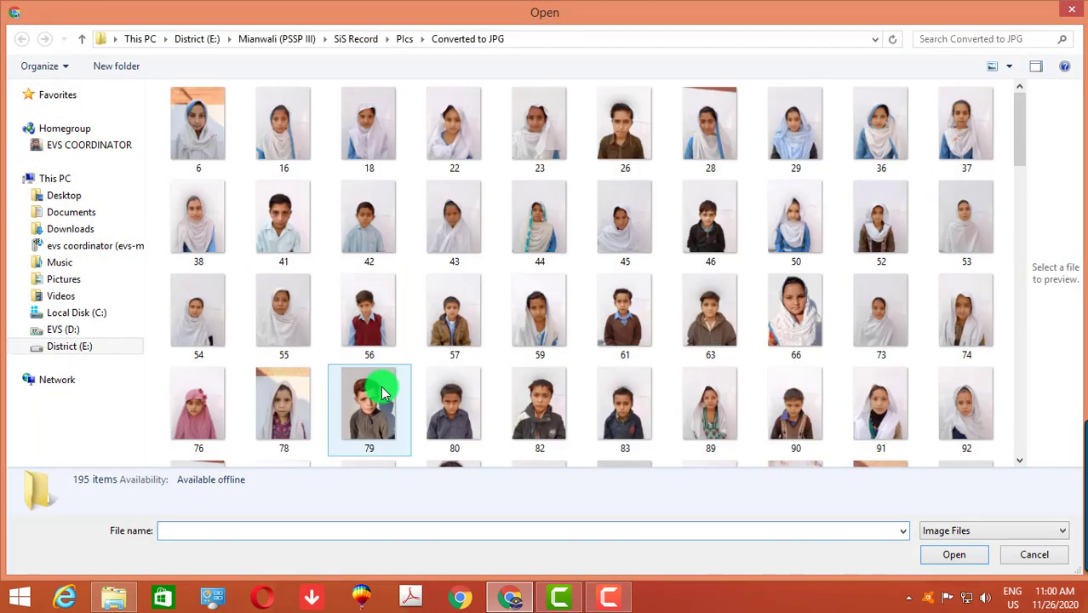
pyautogui.click(382, 394)
pyautogui.scroll(-3, 316, 304)
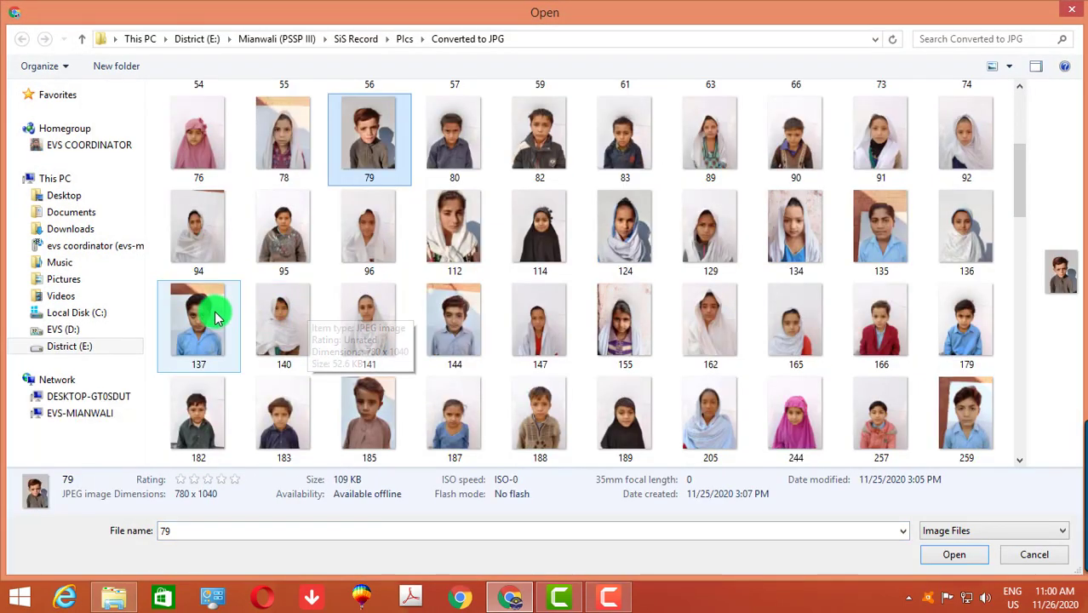
pyautogui.doubleClick(215, 318)
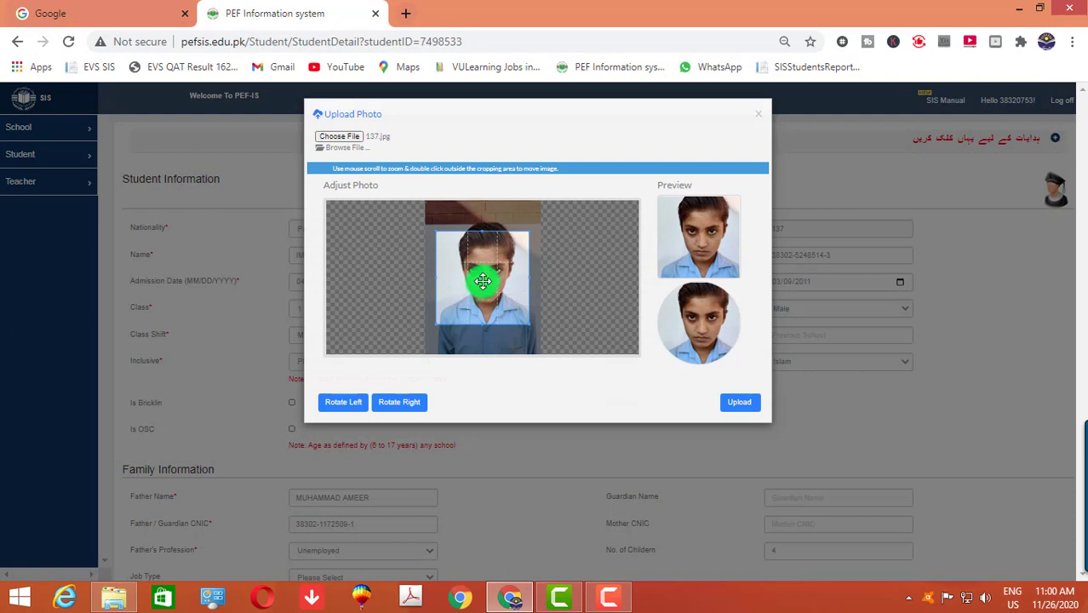
# - Shrink photo 137 slightly, position the crop around the head and shoulders, and upload it
pyautogui.moveTo(483, 281); pyautogui.dragTo(482, 269)
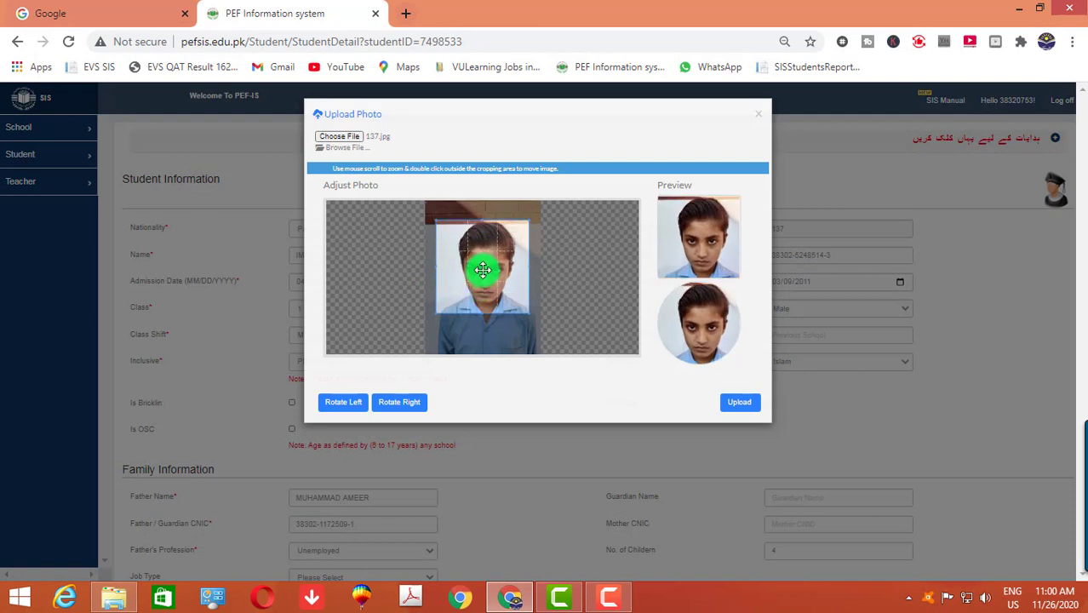
pyautogui.scroll(-2, 482, 270)
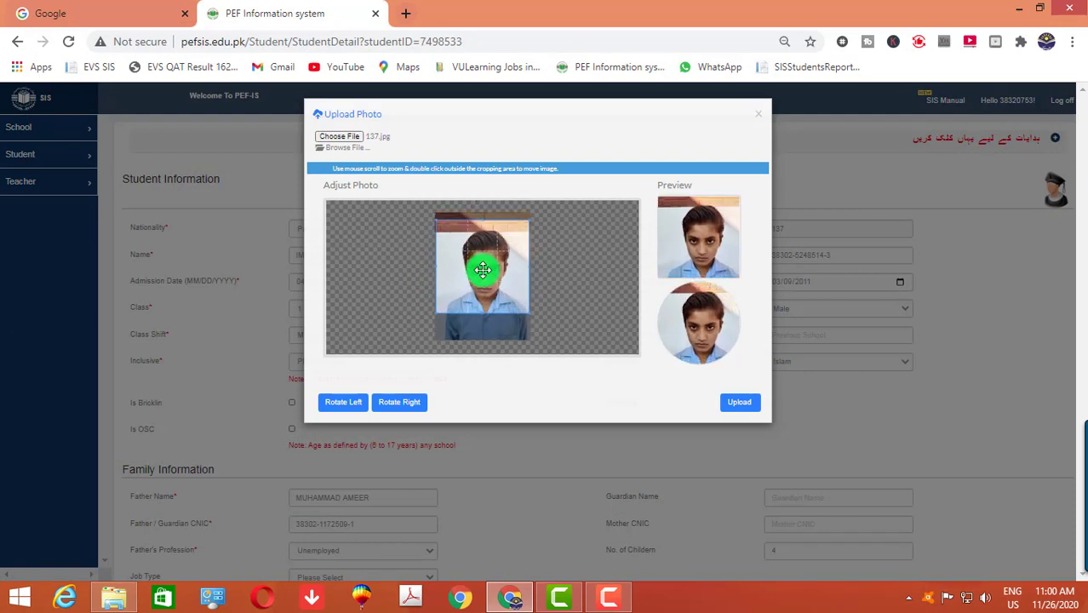
pyautogui.moveTo(482, 270); pyautogui.dragTo(485, 273)
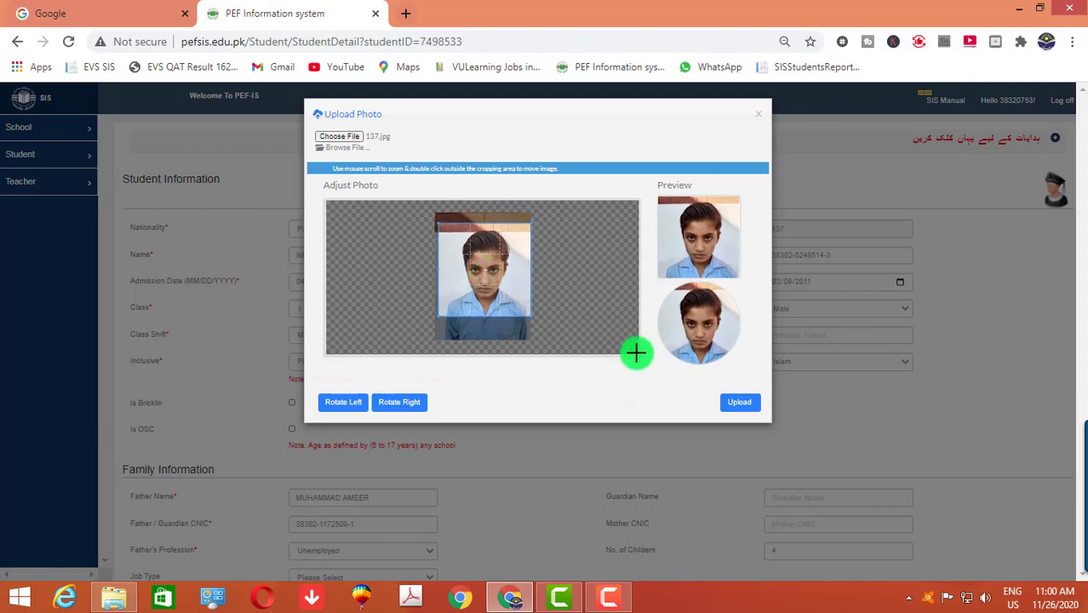
pyautogui.click(752, 406)
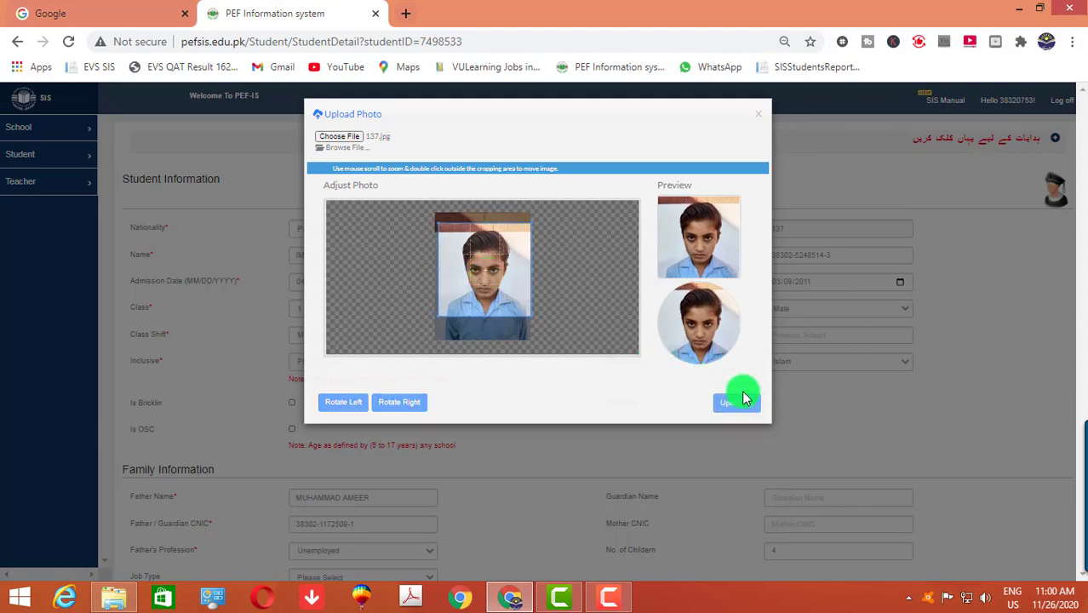
# - Save student 137's record and check the picture shown in the student information
pyautogui.scroll(-4, 983, 509)
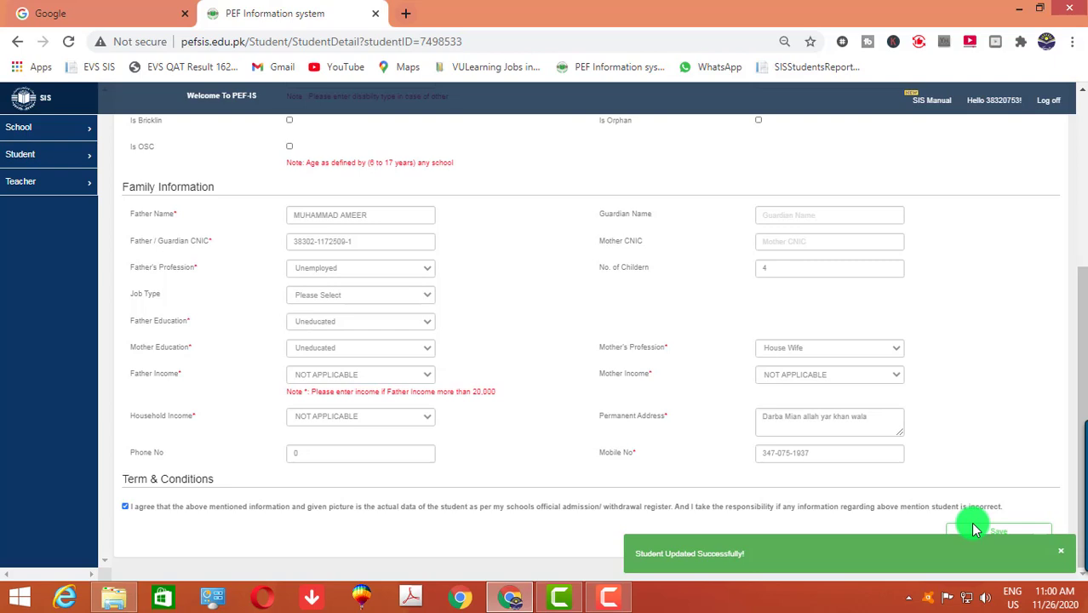
pyautogui.scroll(4, 613, 337)
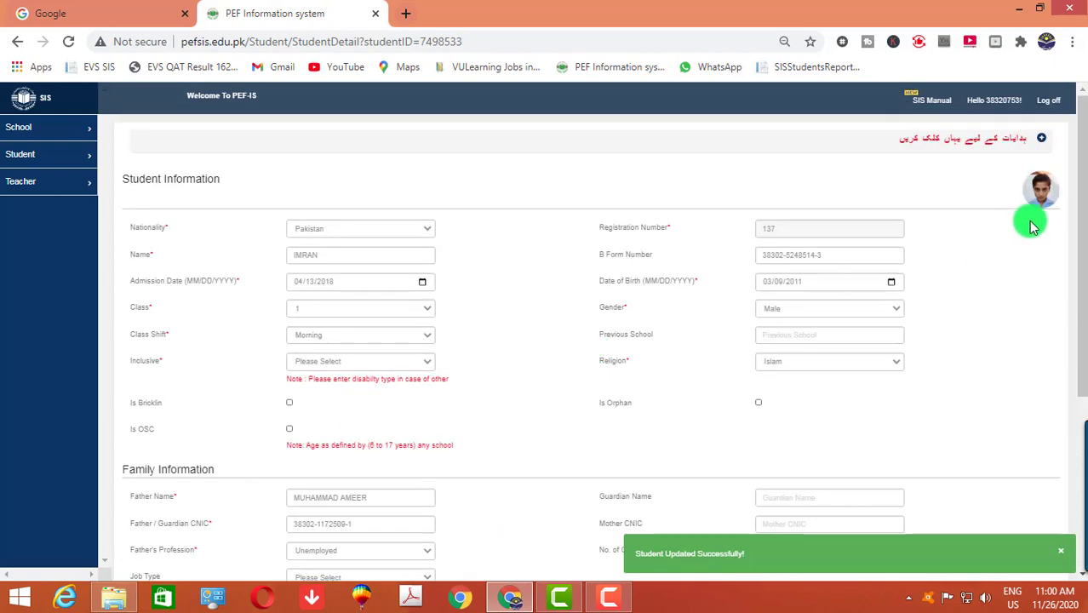
# - Search the students for registration number 140 and open the matching record for updating
pyautogui.click(17, 156)
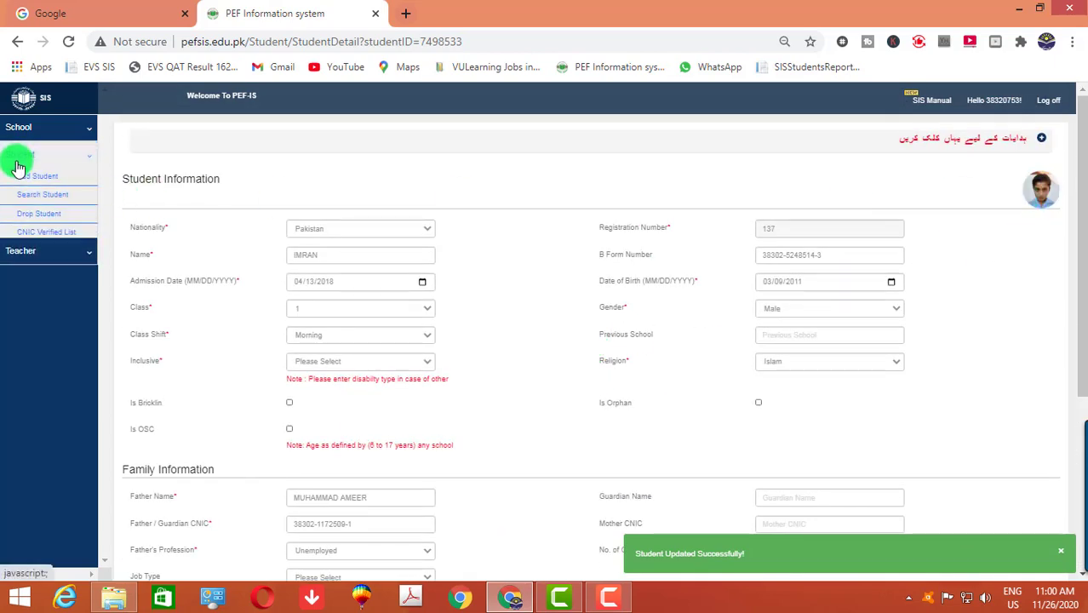
pyautogui.click(32, 198)
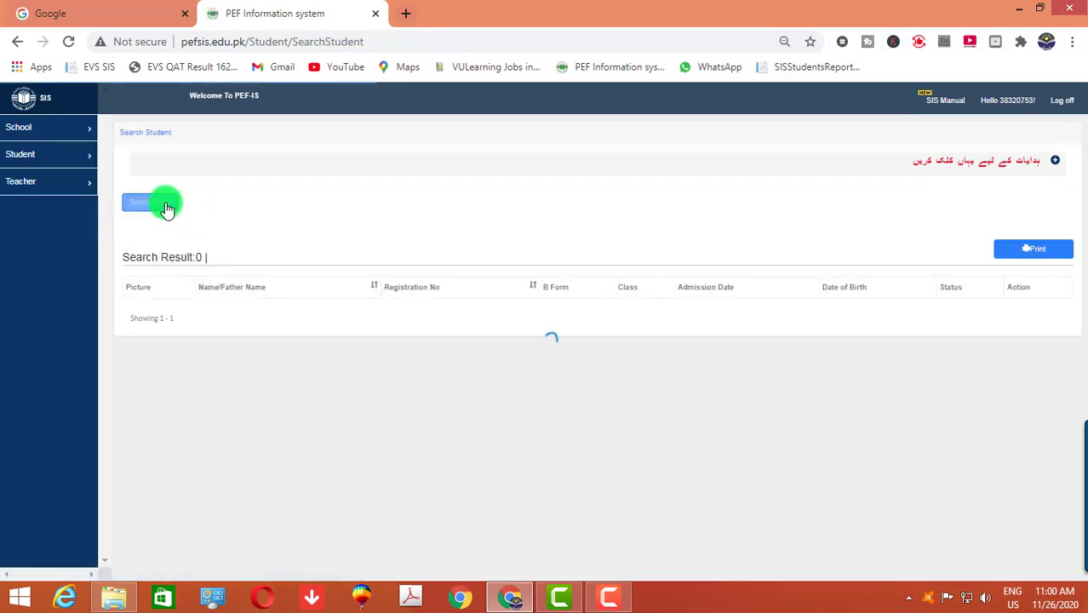
pyautogui.click(346, 245)
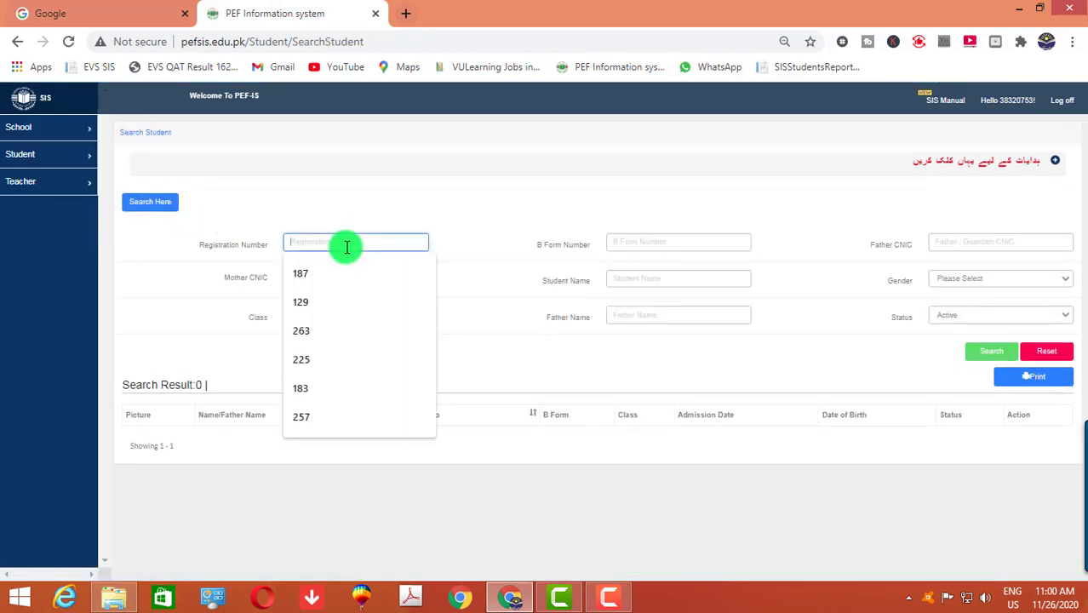
pyautogui.write('140')
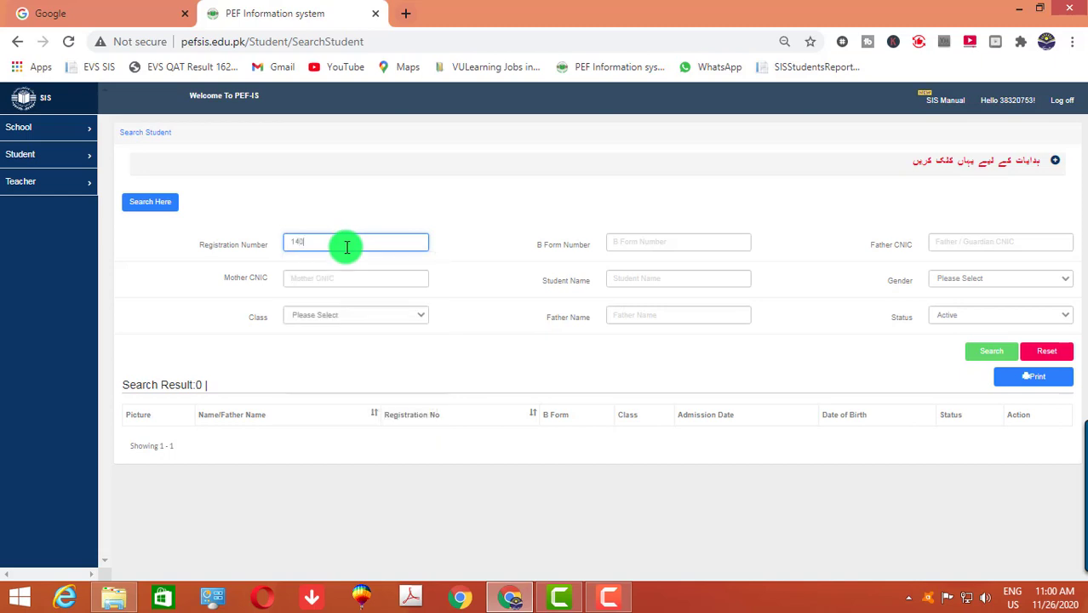
pyautogui.press('Return')
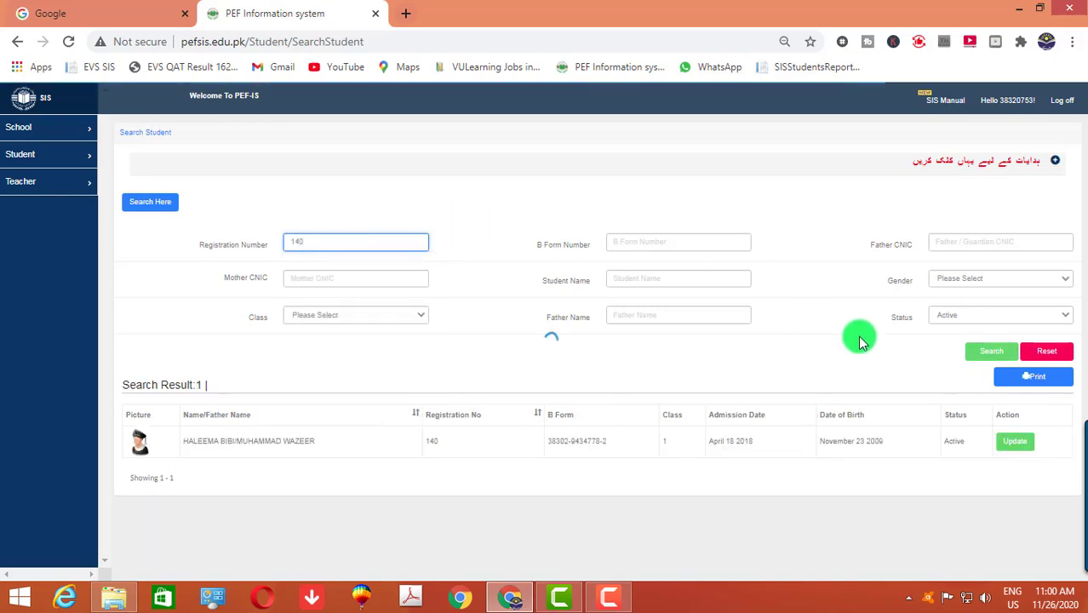
pyautogui.click(1014, 444)
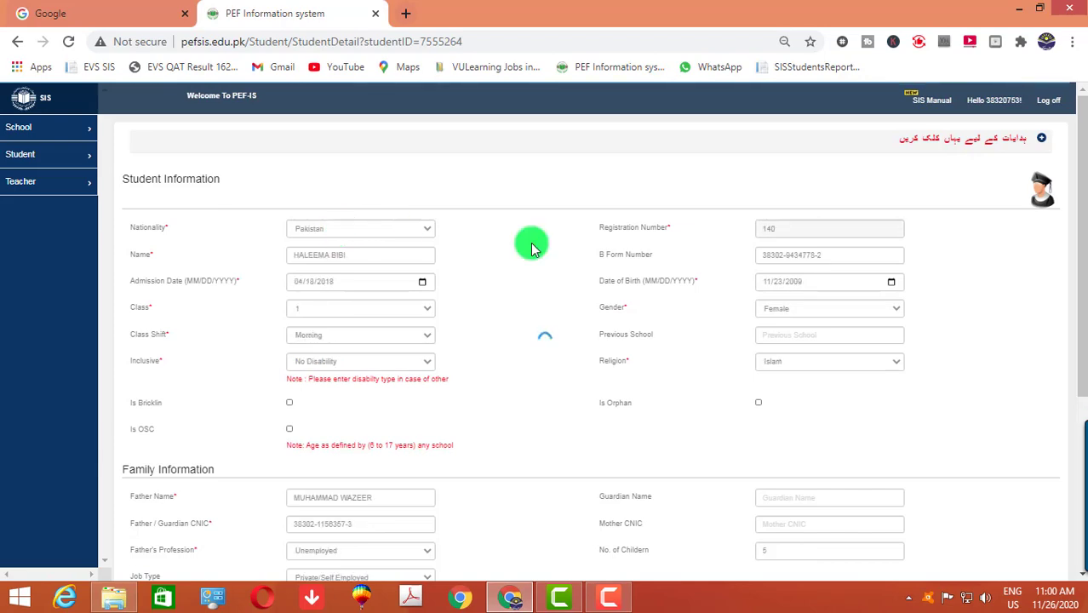
# - Choose photo 140 from the Converted to JPG folder as the picture for student 140
pyautogui.click(1041, 191)
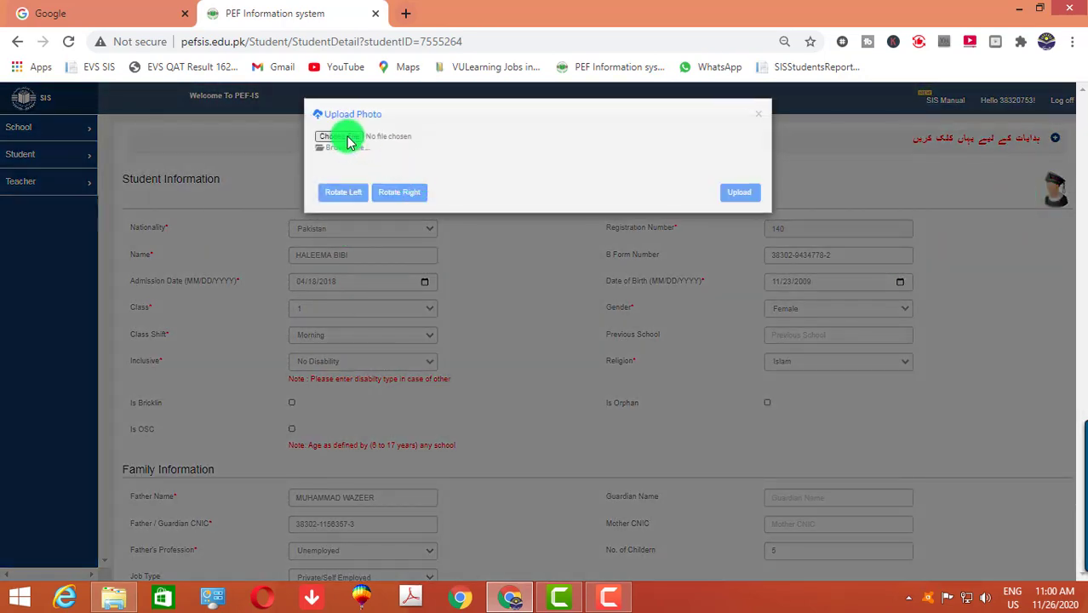
pyautogui.click(341, 137)
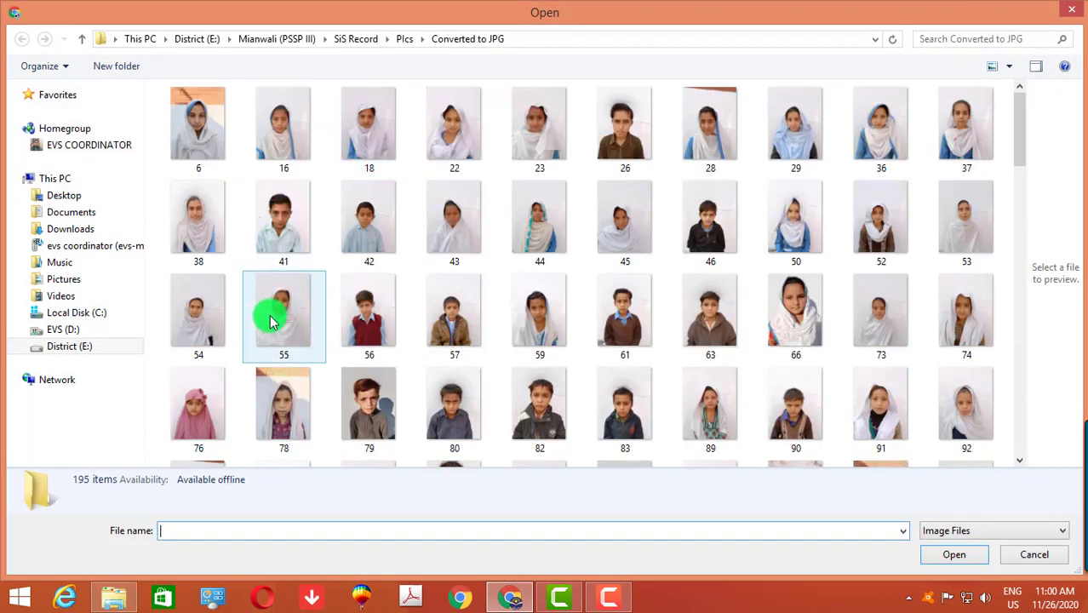
pyautogui.click(552, 417)
pyautogui.scroll(-3, 552, 417)
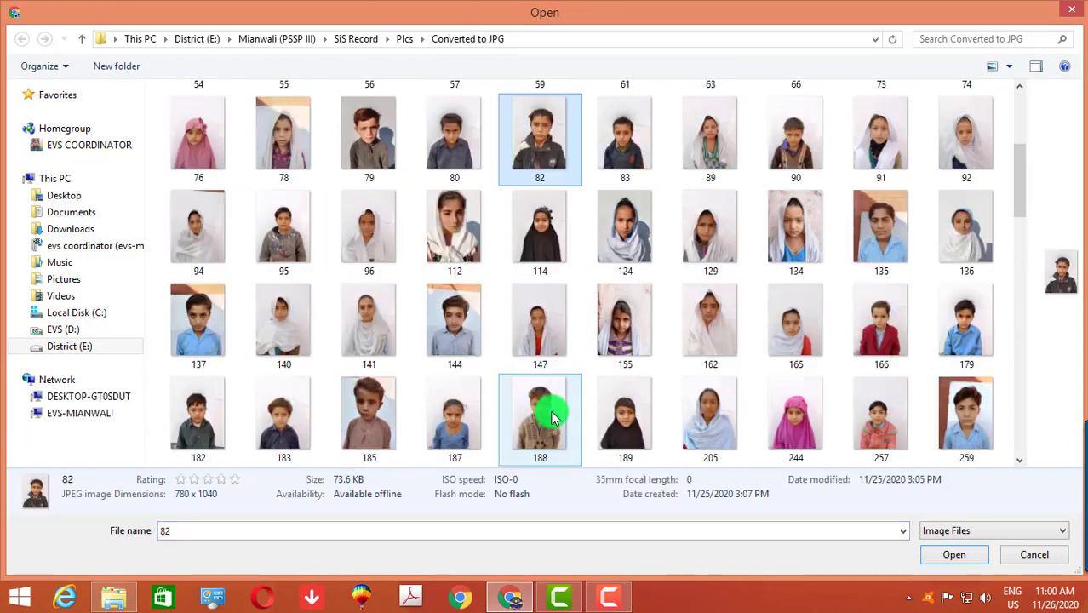
pyautogui.click(308, 327)
pyautogui.doubleClick(305, 328)
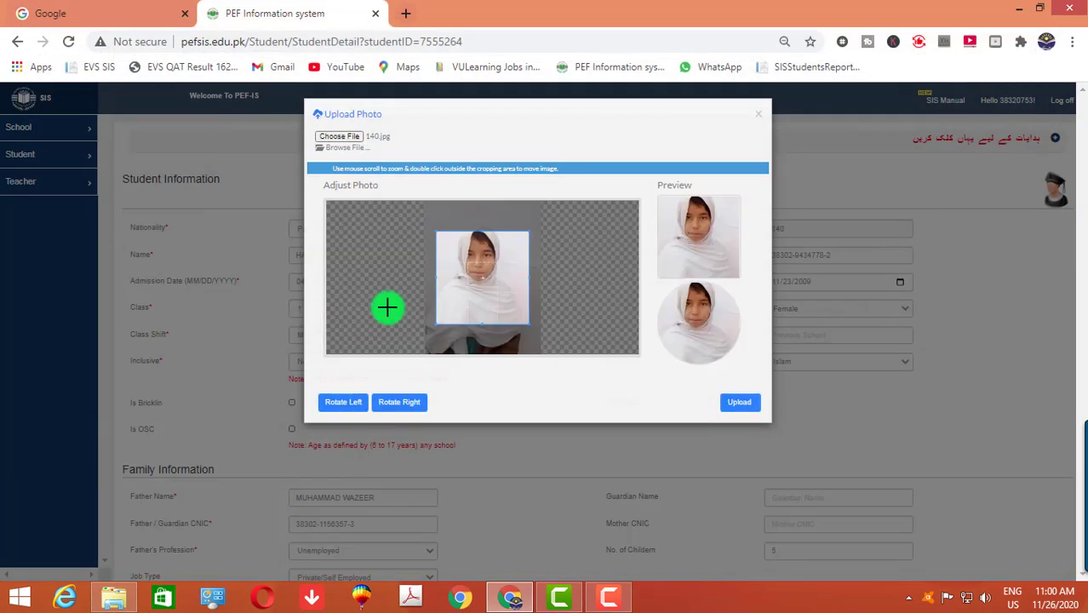
# - Upload photo 140 cropped around the head and shoulders and save student 140's record
pyautogui.moveTo(498, 292); pyautogui.dragTo(495, 282)
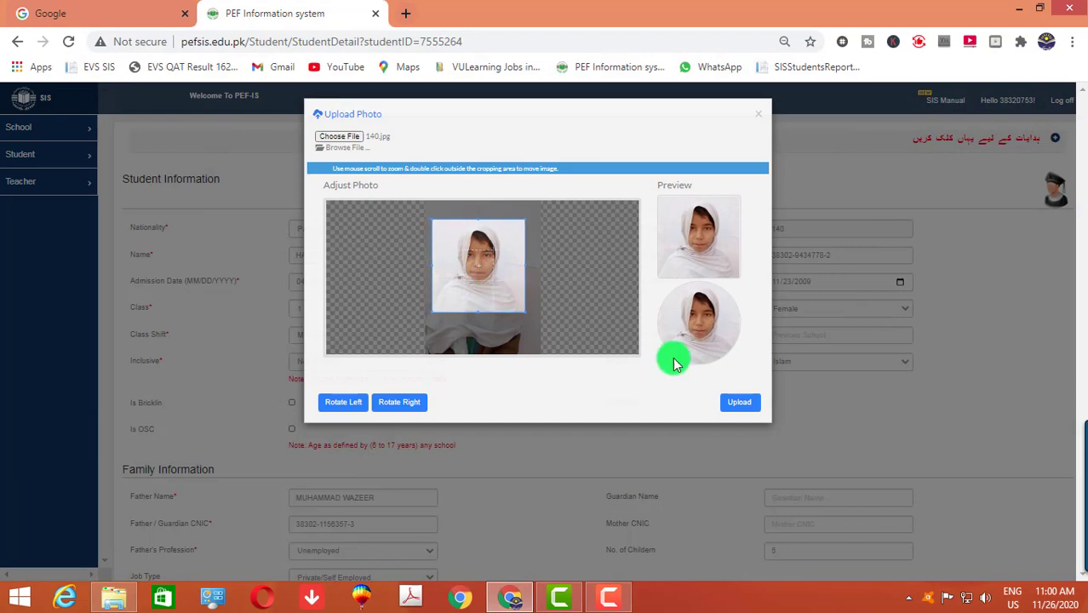
pyautogui.click(739, 406)
pyautogui.scroll(-2, 732, 413)
pyautogui.scroll(-2, 731, 416)
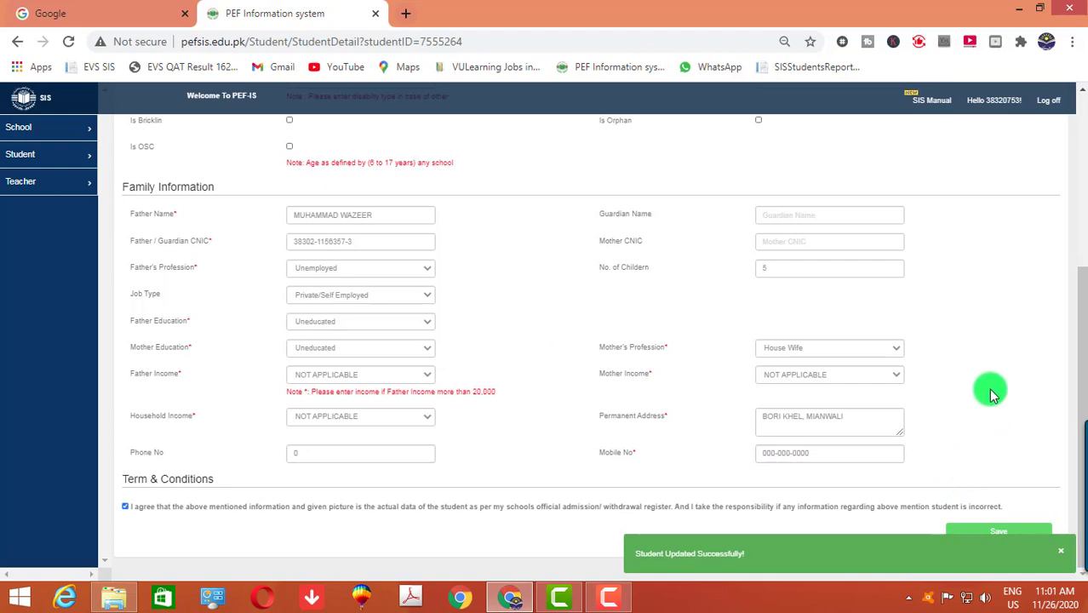
pyautogui.scroll(4, 53, 199)
# - Search the students for registration number 141 and open the matching record for updating
pyautogui.click(21, 155)
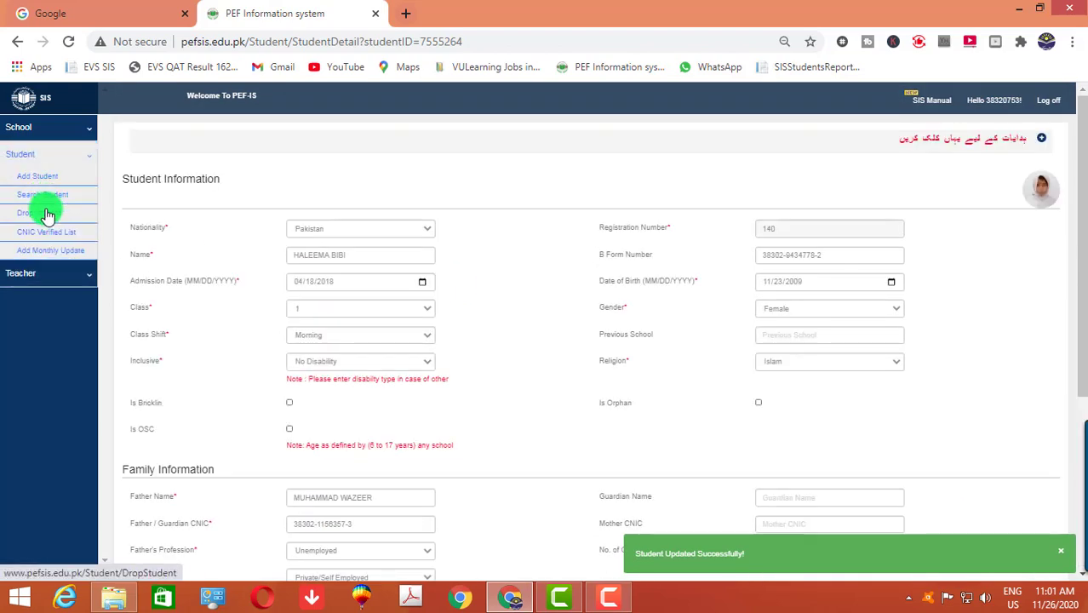
pyautogui.click(47, 203)
pyautogui.click(152, 204)
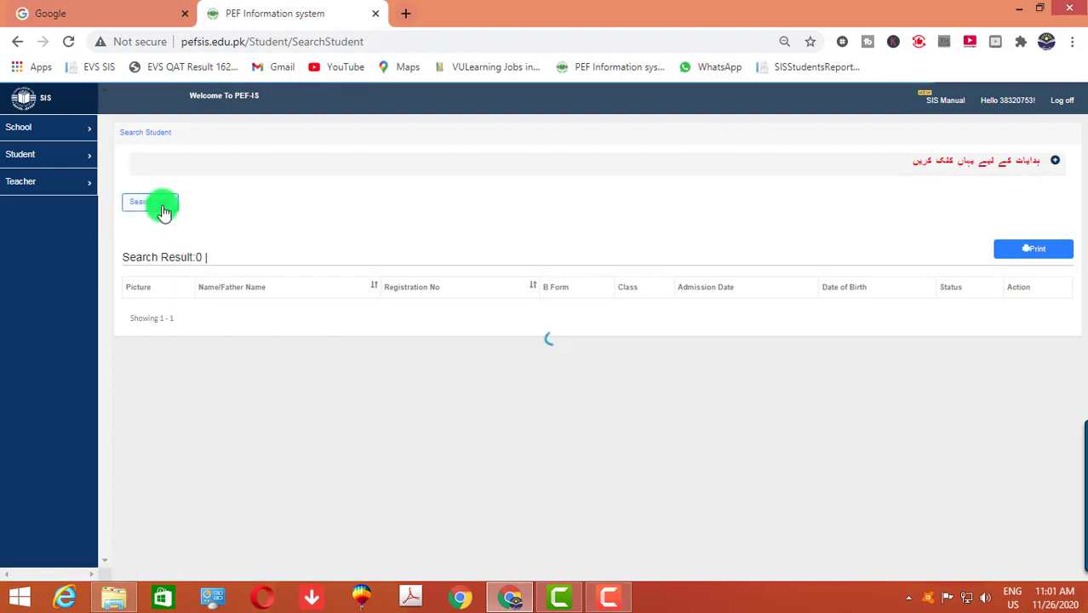
pyautogui.click(336, 245)
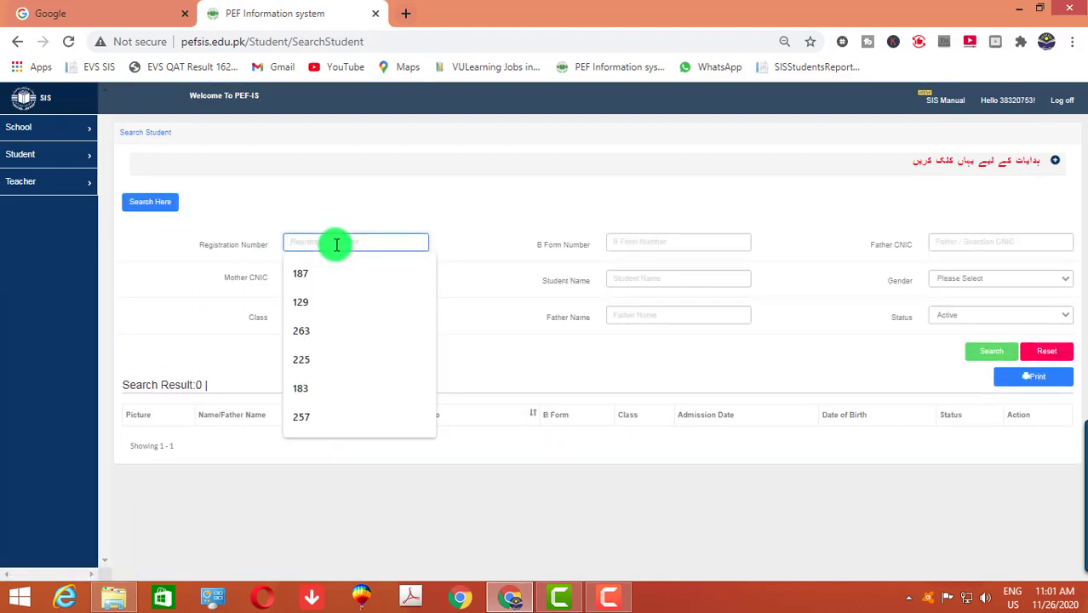
pyautogui.write('141')
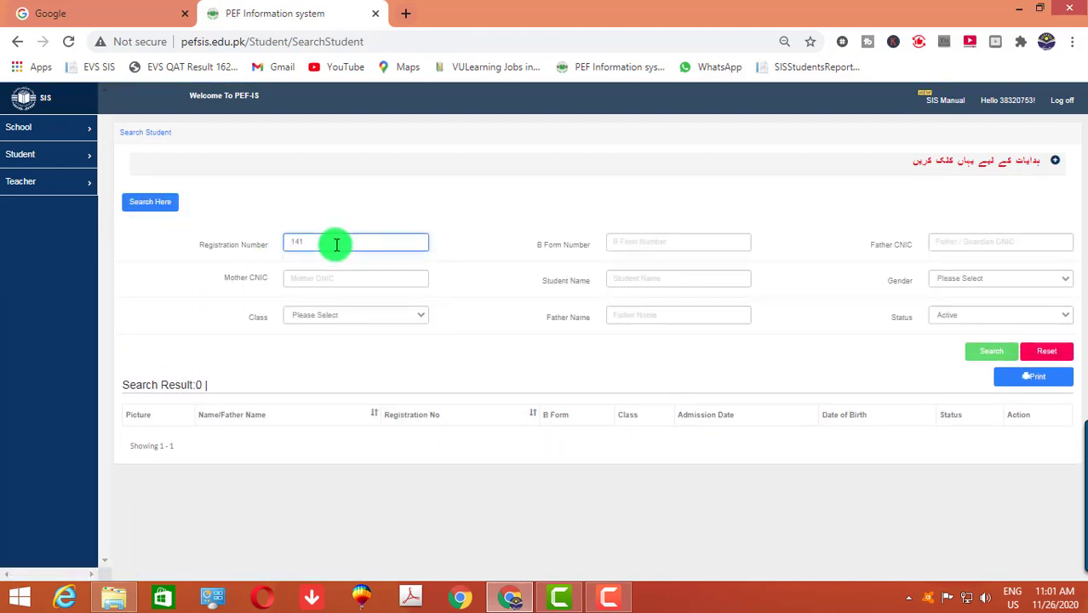
pyautogui.press('Return')
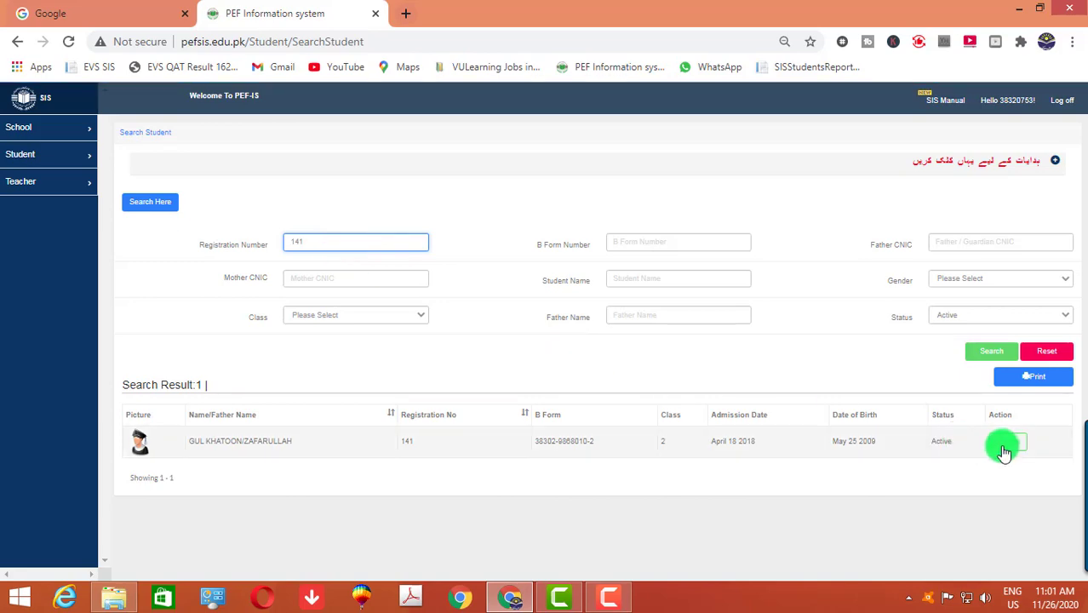
pyautogui.click(1006, 447)
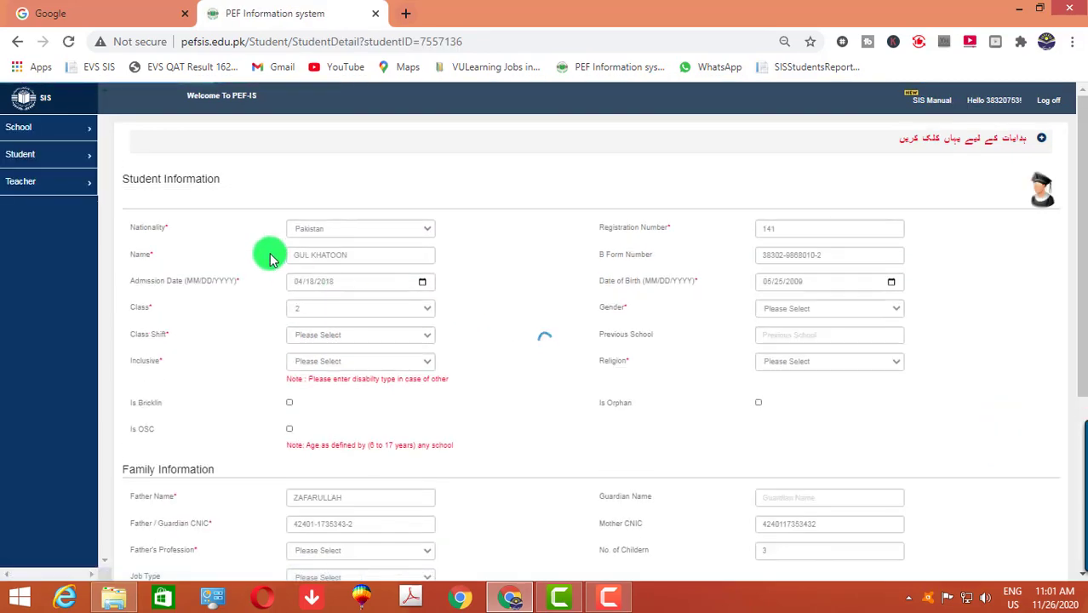
# - Choose photo 141 from the Converted to JPG folder as the picture for student 141
pyautogui.click(1041, 192)
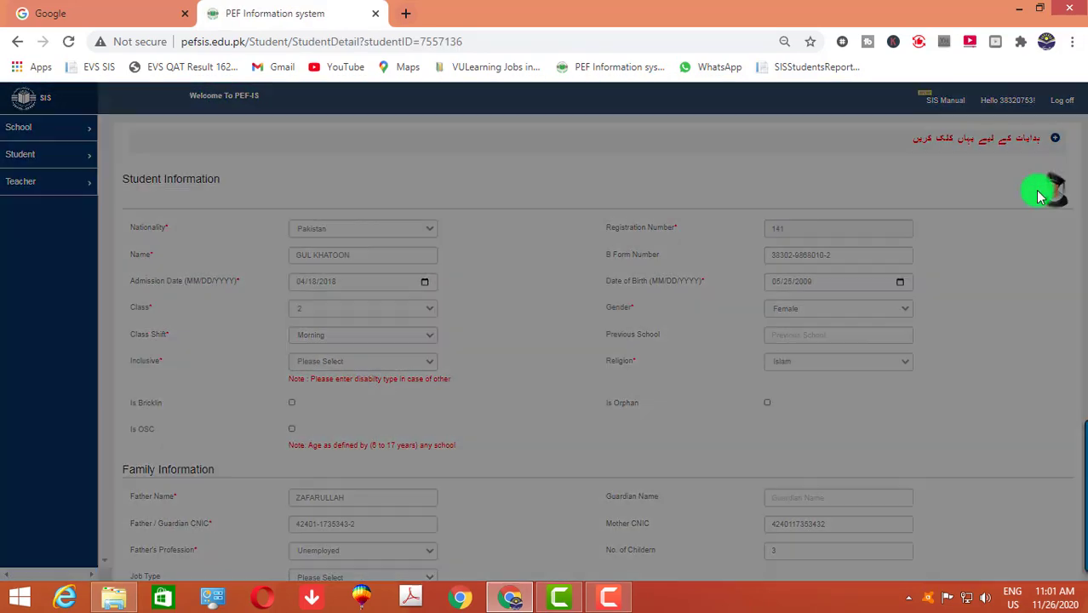
pyautogui.click(328, 138)
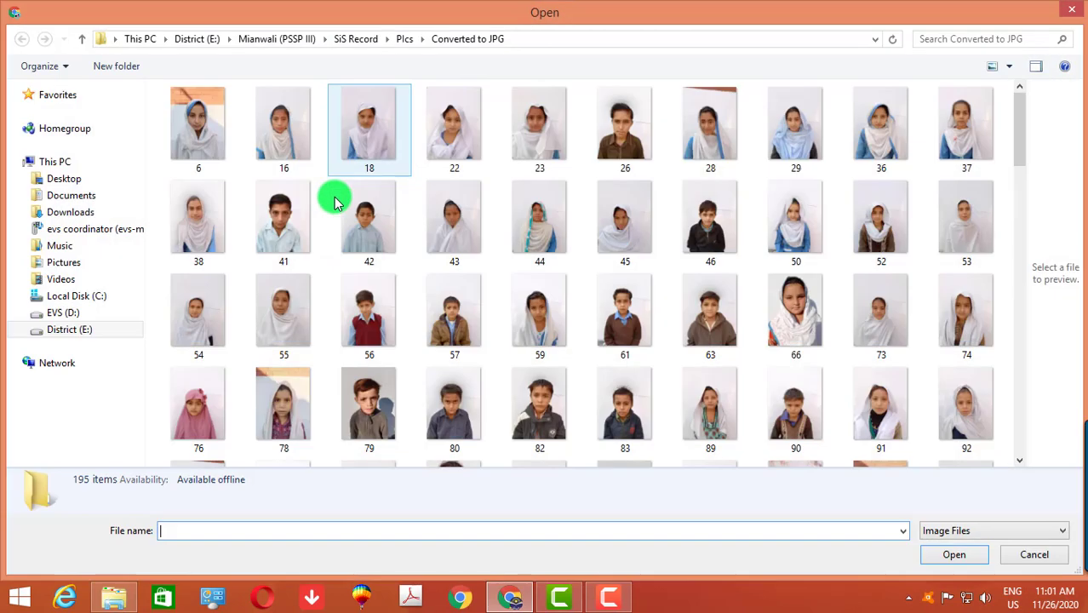
pyautogui.click(370, 384)
pyautogui.scroll(-5, 381, 423)
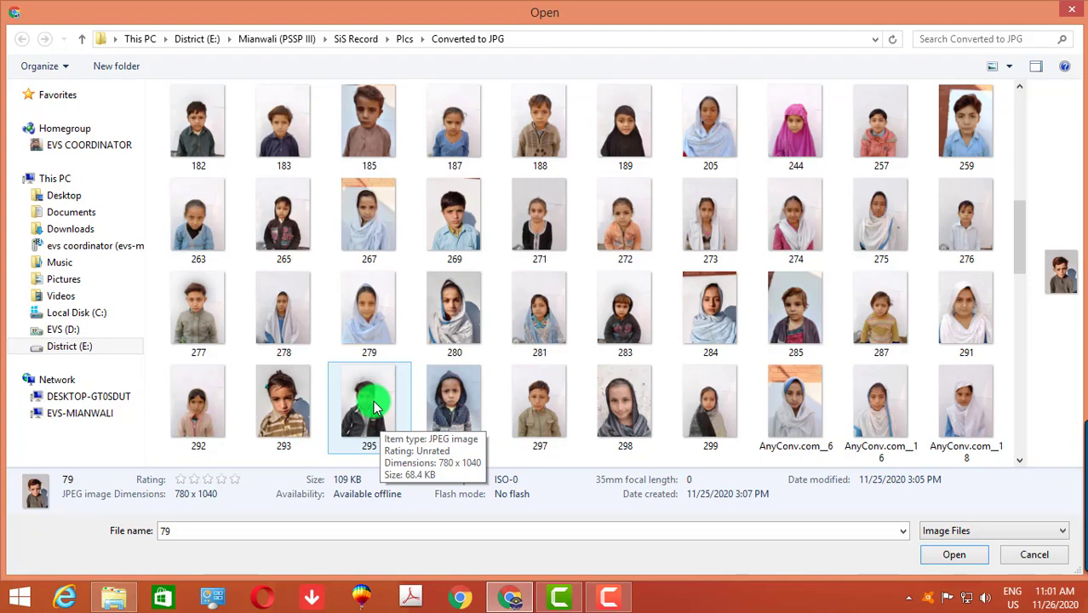
pyautogui.scroll(3, 374, 407)
pyautogui.click(376, 326)
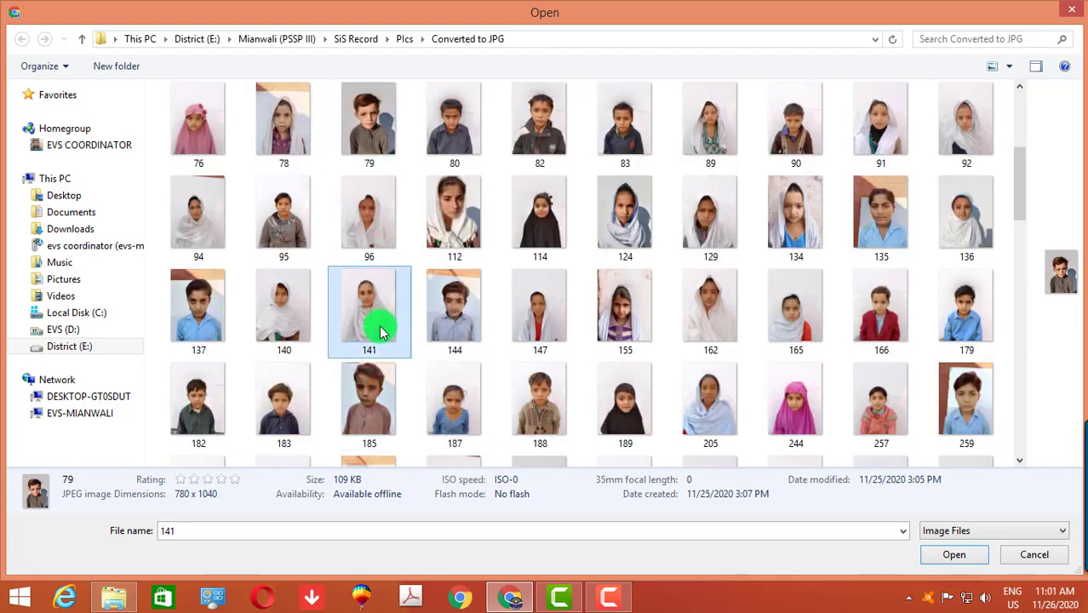
pyautogui.click(930, 554)
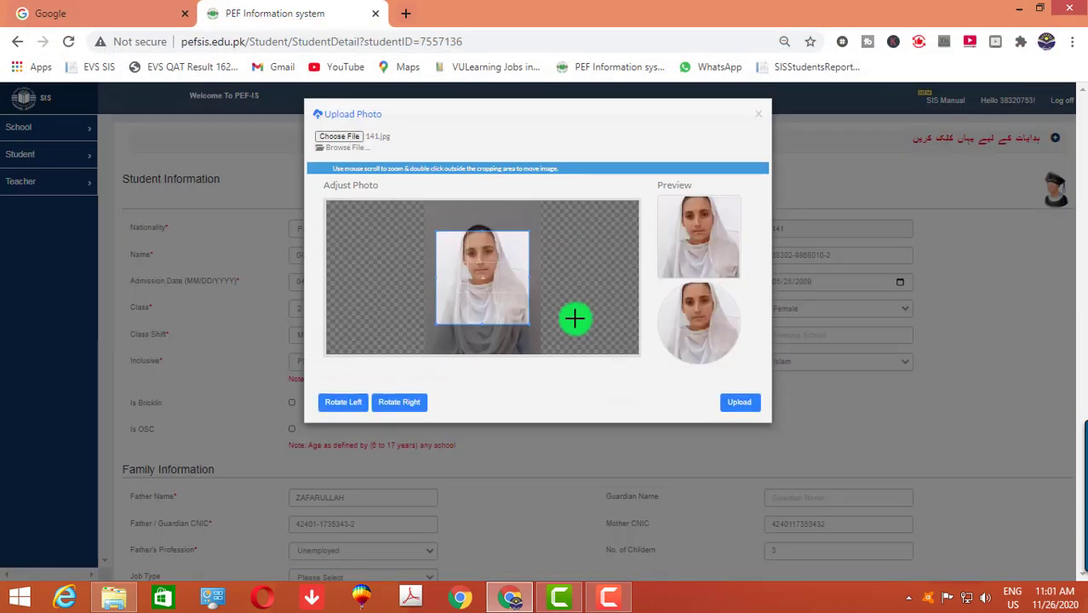
# - Upload photo 141 with the crop moved up around the head and shoulders, and save student 141's record
pyautogui.moveTo(505, 311); pyautogui.dragTo(507, 297)
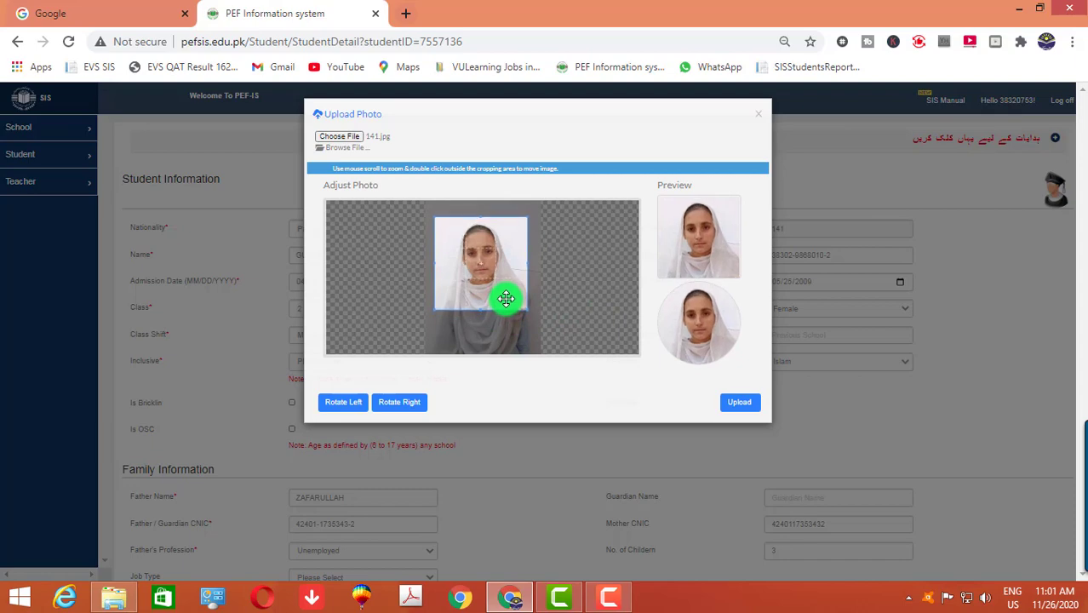
pyautogui.click(737, 407)
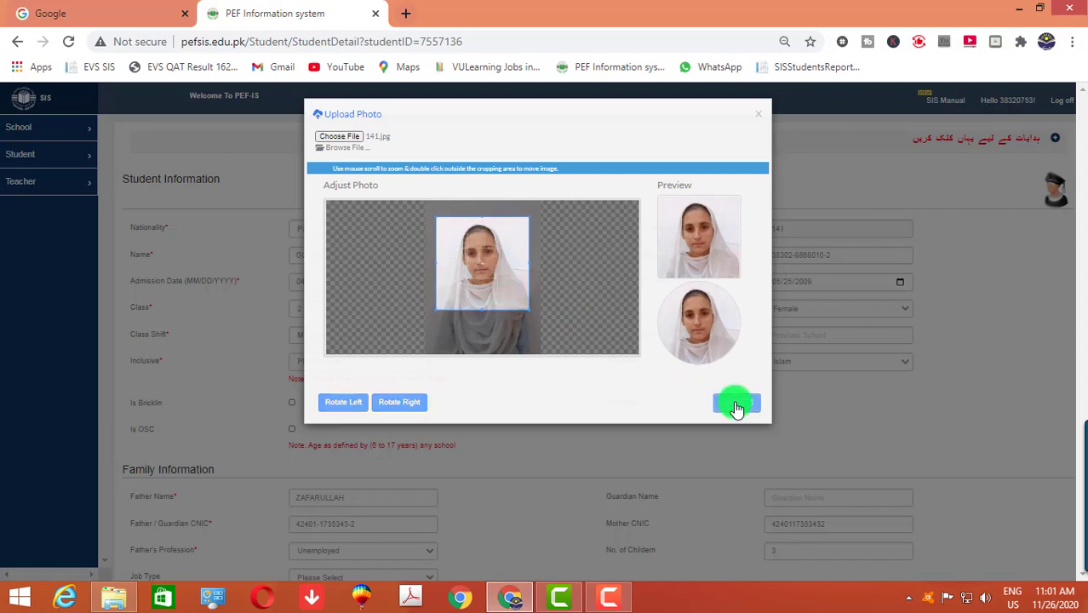
pyautogui.scroll(-3, 734, 409)
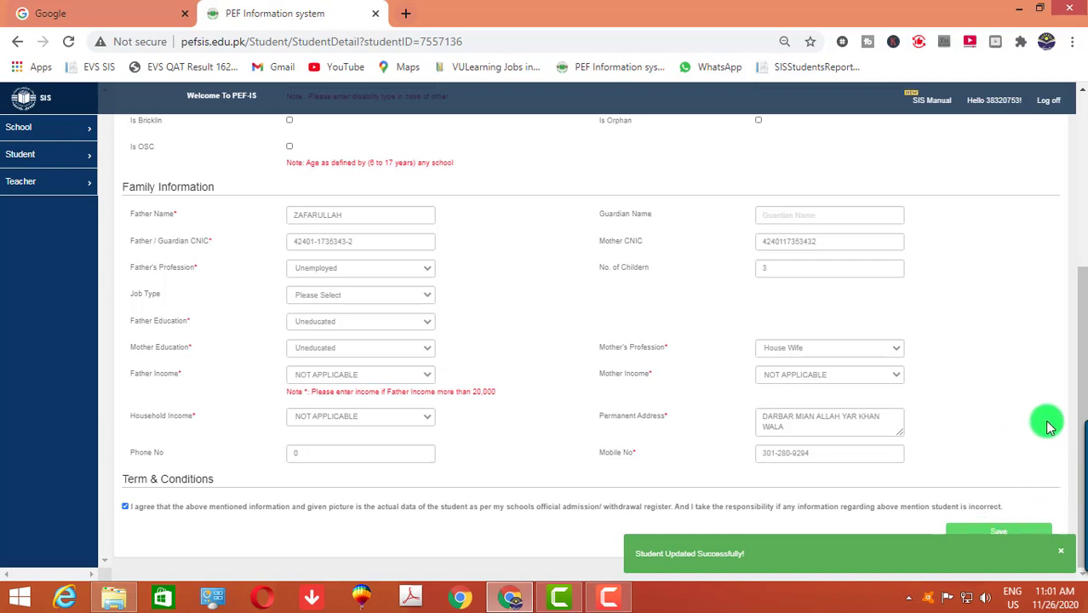
pyautogui.scroll(4, 997, 442)
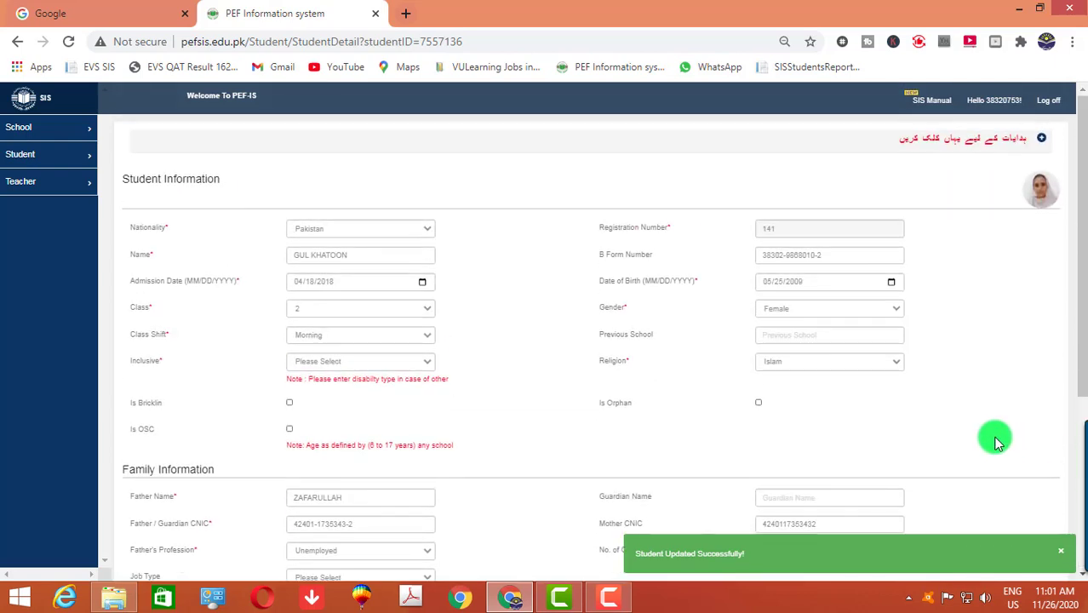
pyautogui.scroll(-4, 998, 441)
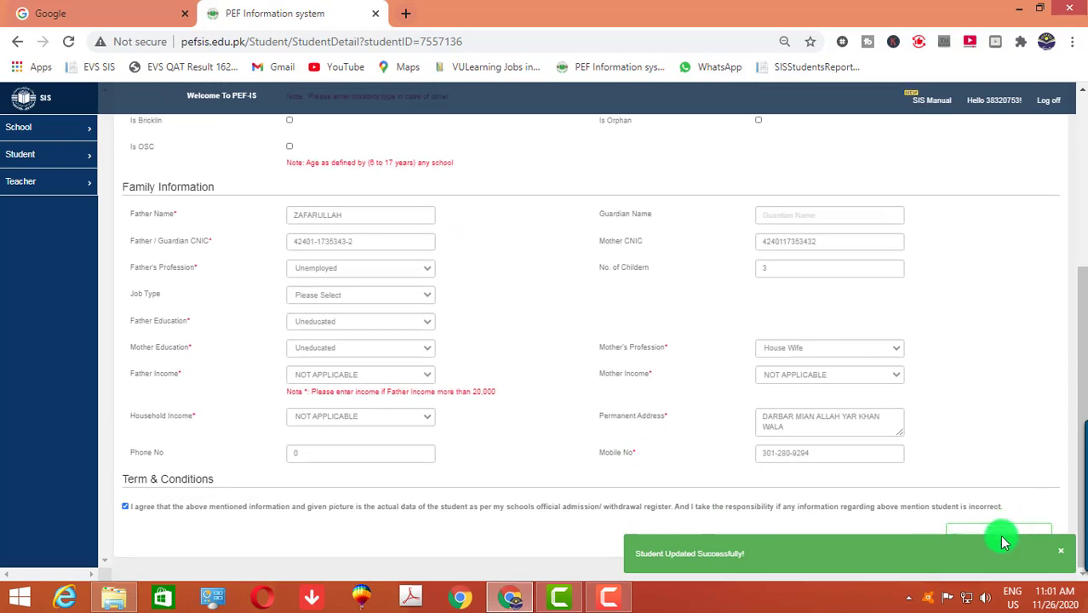
# - Search the students for registration number 144 and open the matching record for updating
pyautogui.click(44, 155)
pyautogui.click(50, 195)
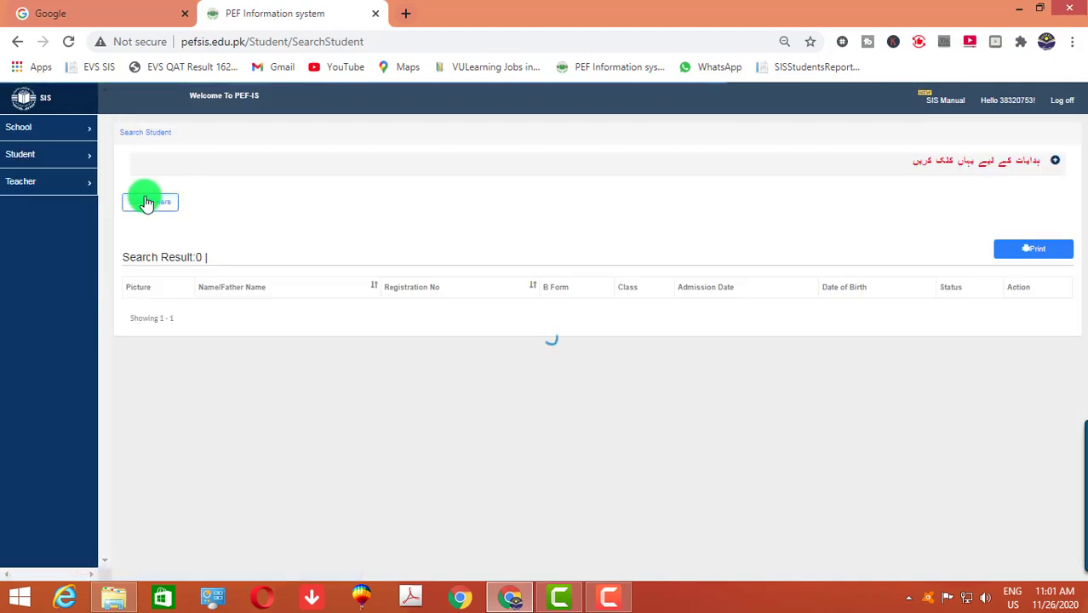
pyautogui.click(147, 202)
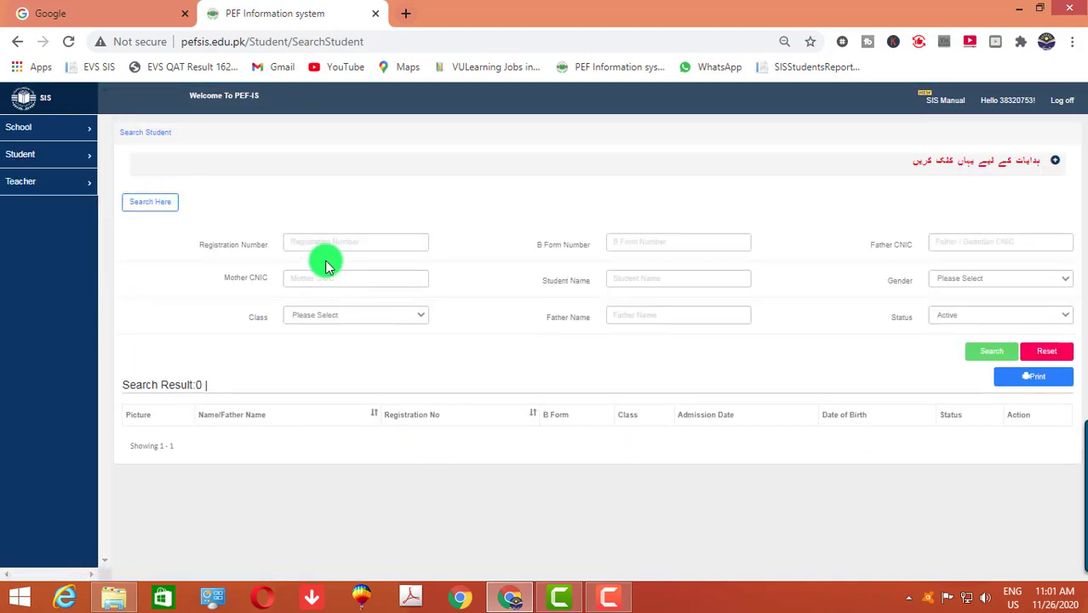
pyautogui.click(328, 246)
pyautogui.write('1')
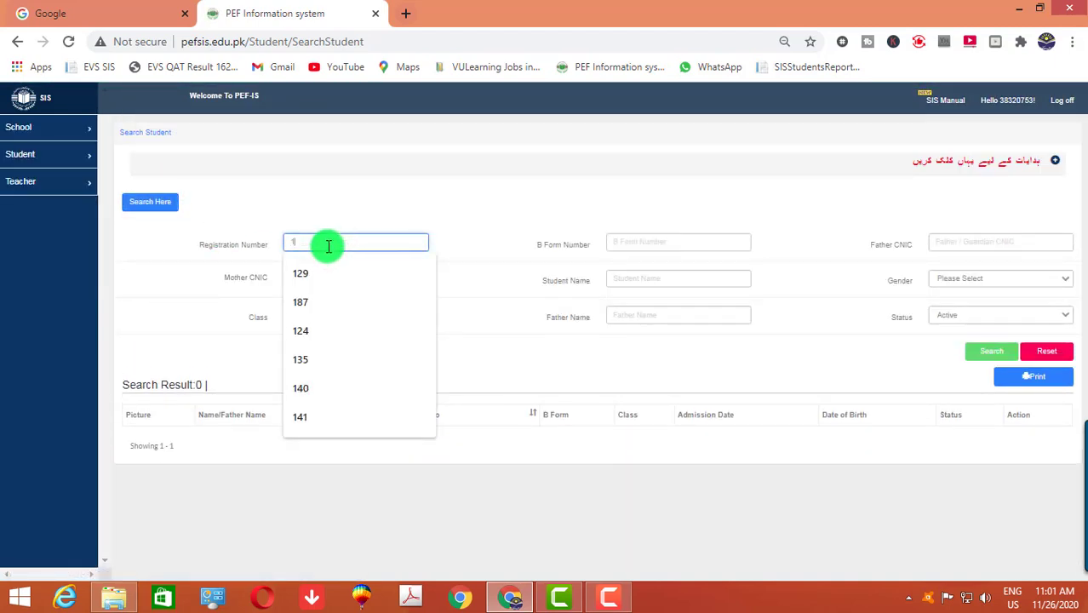
pyautogui.write('44')
pyautogui.press('Return')
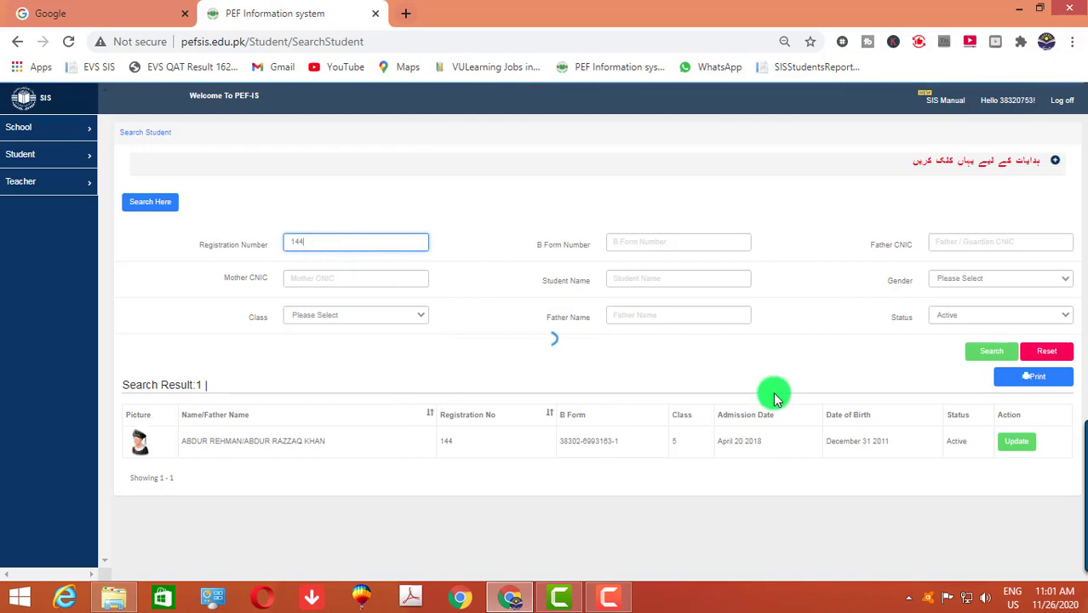
pyautogui.click(1013, 443)
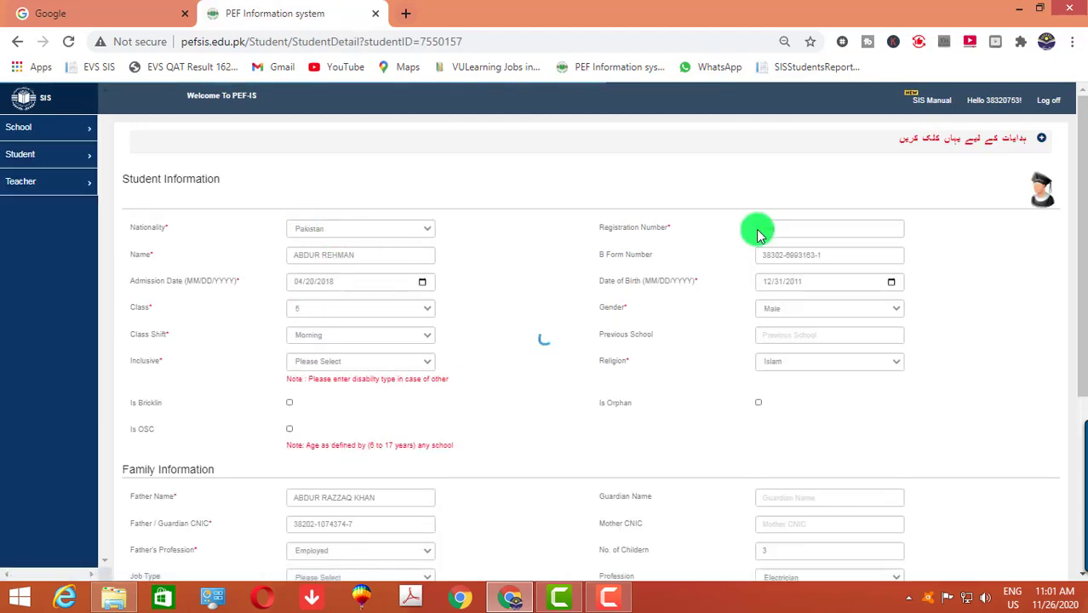
# - Choose photo 144 from the Converted to JPG folder as the picture for student 144
pyautogui.click(1046, 194)
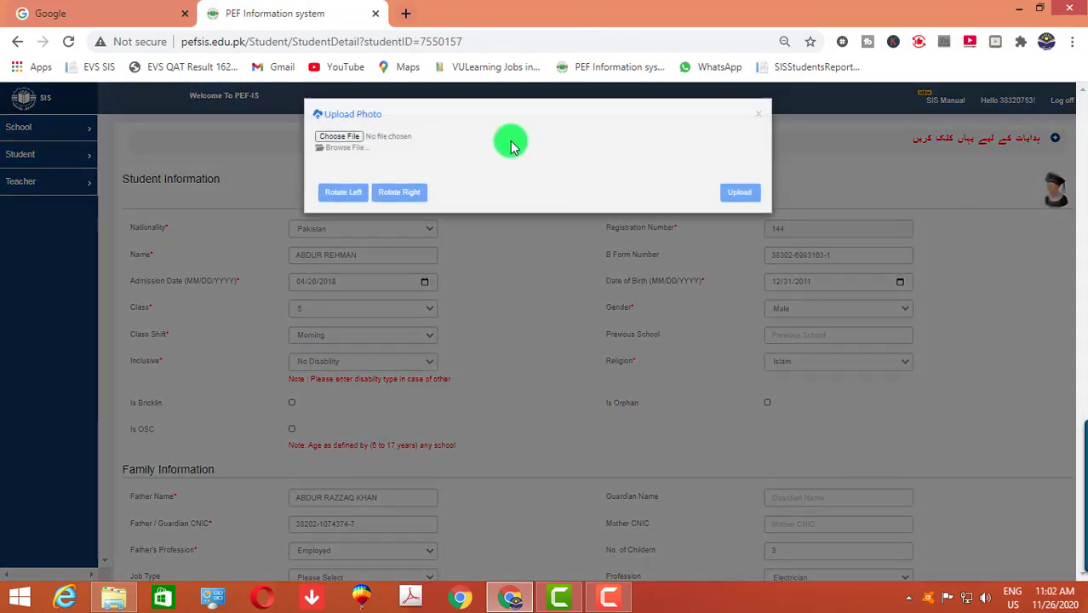
pyautogui.click(340, 145)
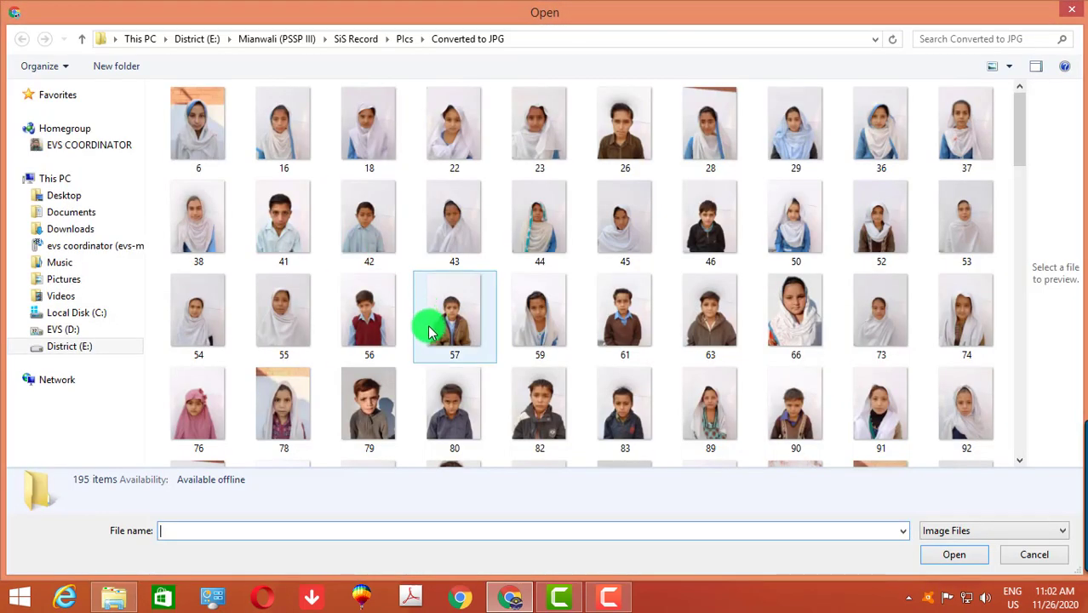
pyautogui.click(460, 413)
pyautogui.scroll(-3, 466, 425)
pyautogui.scroll(-3, 465, 426)
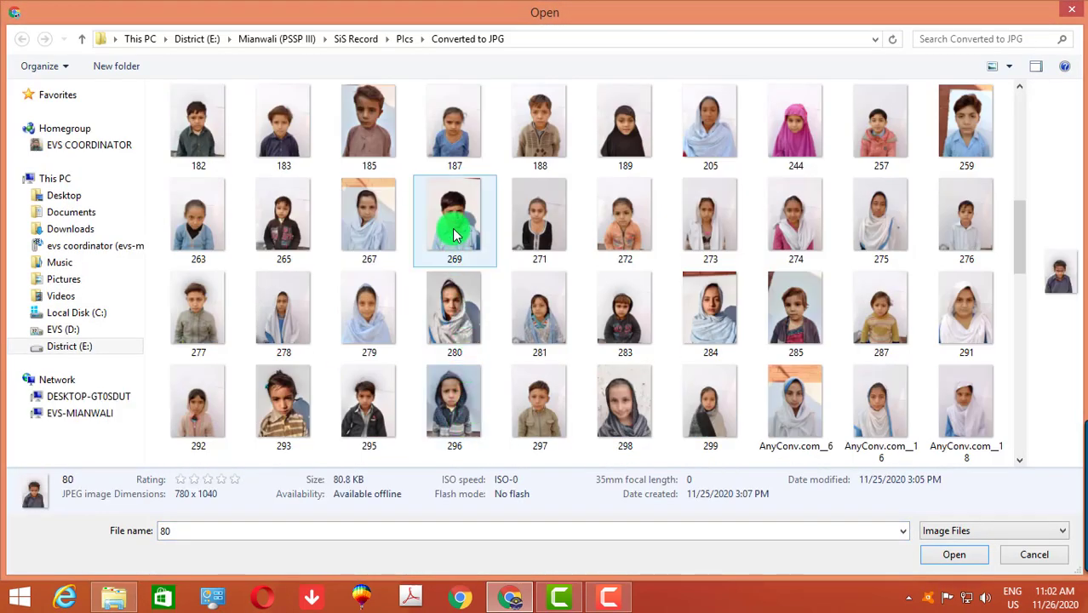
pyautogui.scroll(6, 451, 349)
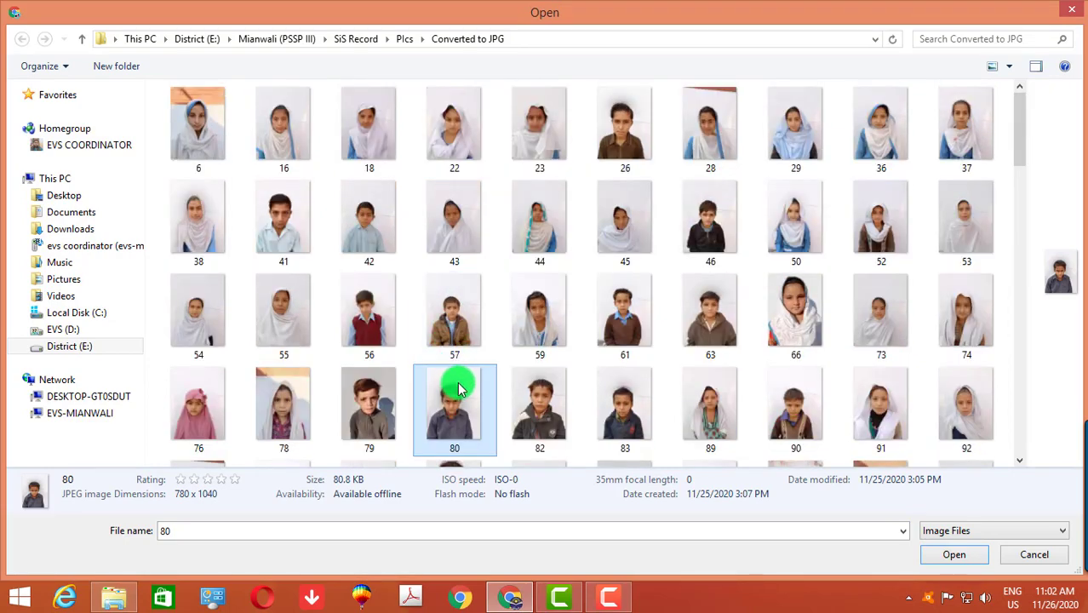
pyautogui.scroll(-2, 457, 383)
pyautogui.doubleClick(454, 320)
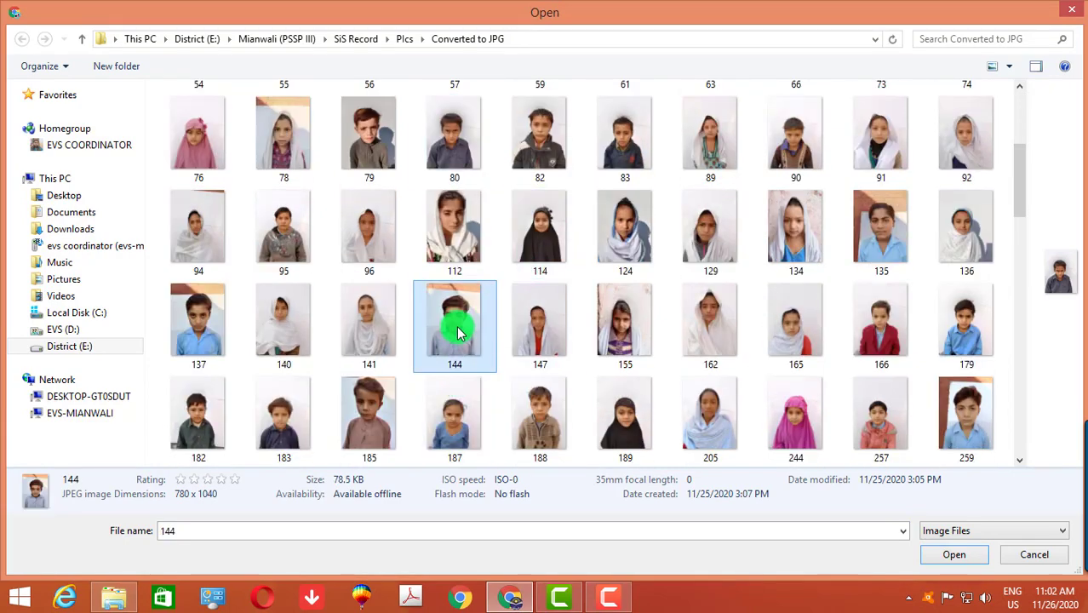
# - Upload photo 144 with the crop framing the head and shoulders, and save student 144's record
pyautogui.moveTo(478, 295); pyautogui.dragTo(518, 312)
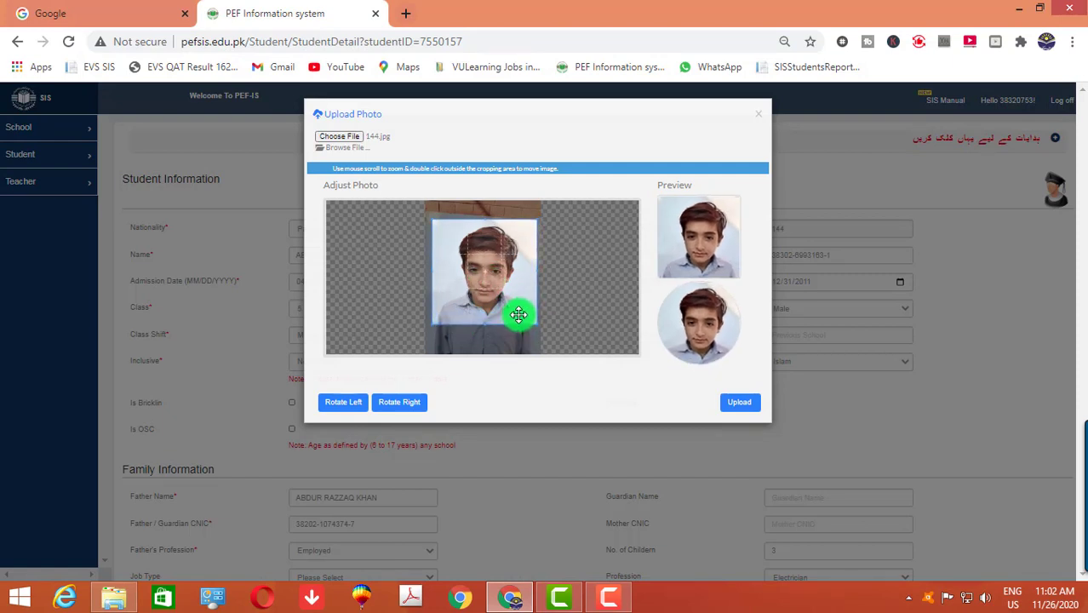
pyautogui.click(739, 404)
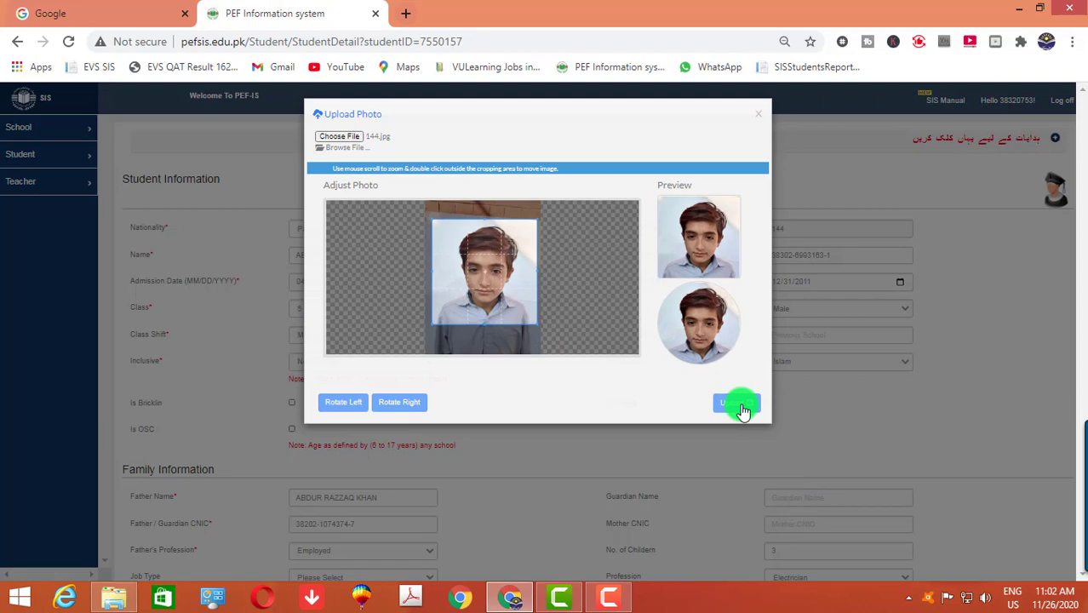
pyautogui.scroll(-3, 743, 411)
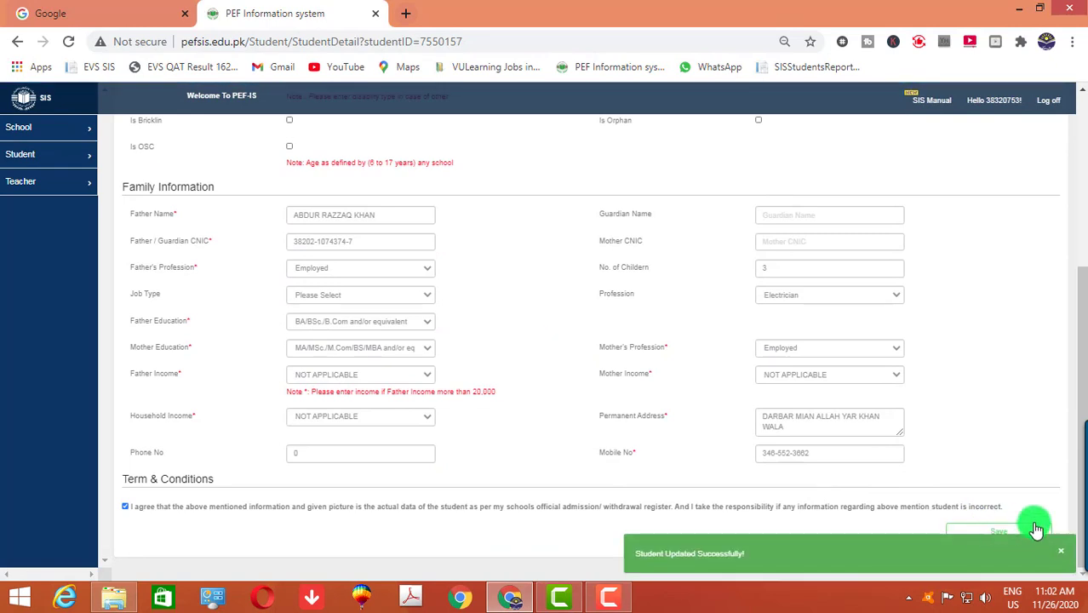
# - Dismiss the update notification, search the student records for all active students without other filters, and request a printout of the list
pyautogui.click(1061, 560)
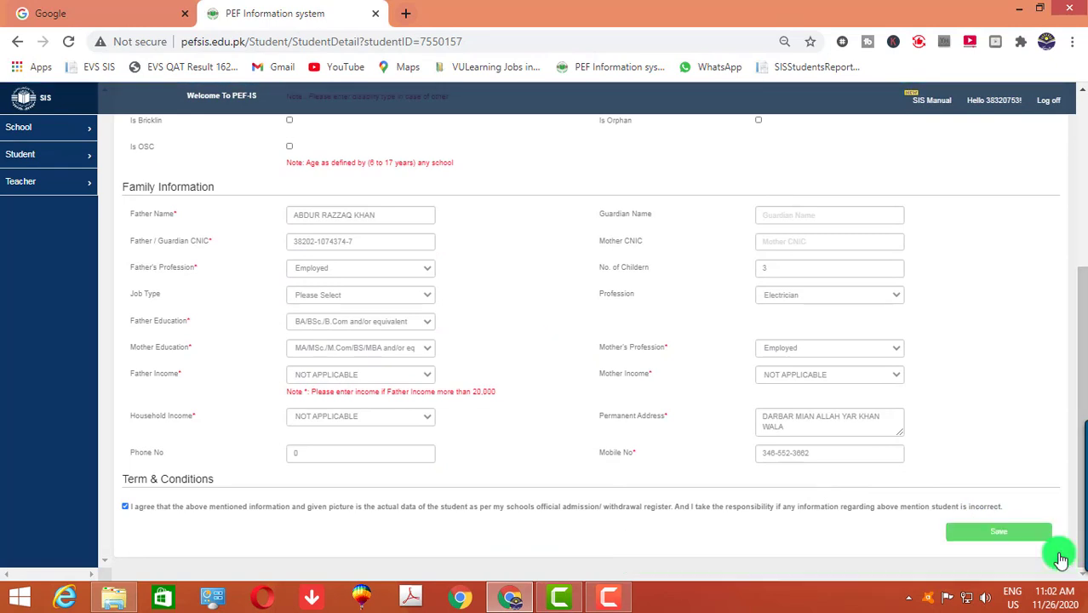
pyautogui.scroll(2, 996, 447)
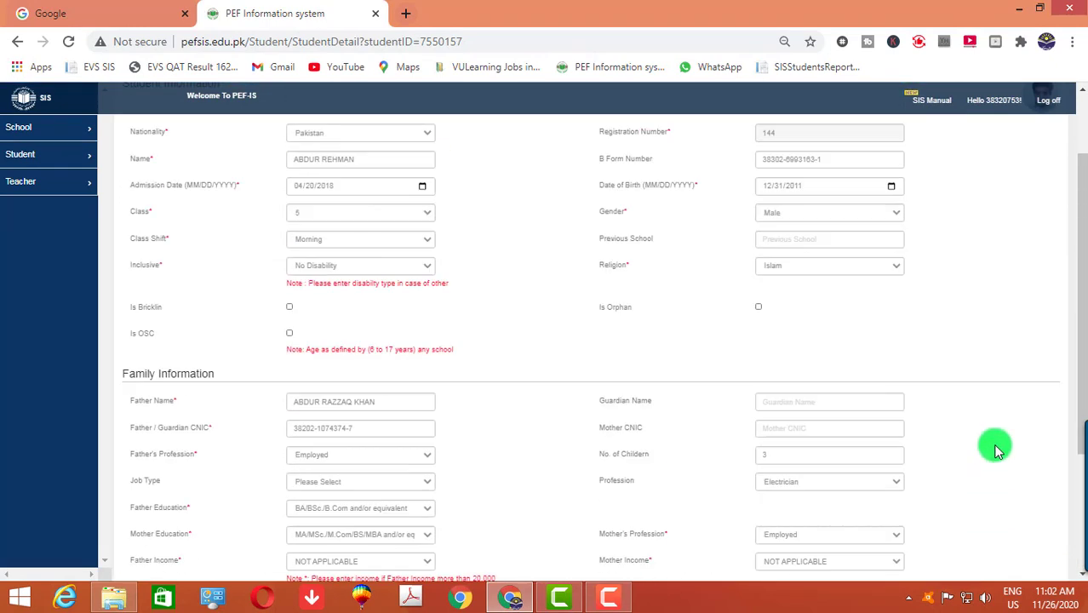
pyautogui.click(24, 158)
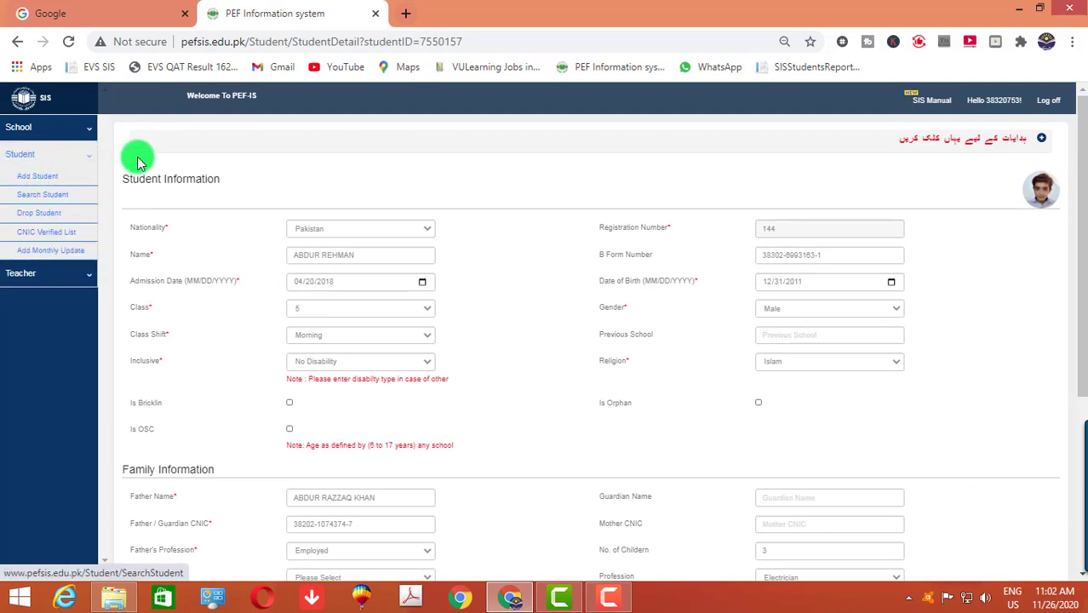
pyautogui.click(45, 200)
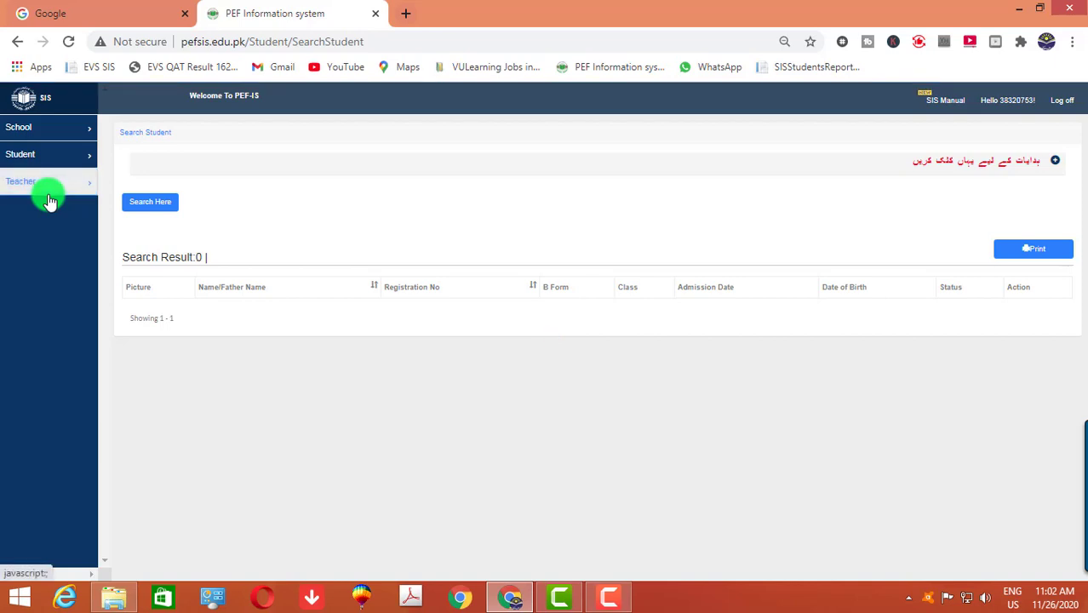
pyautogui.click(149, 202)
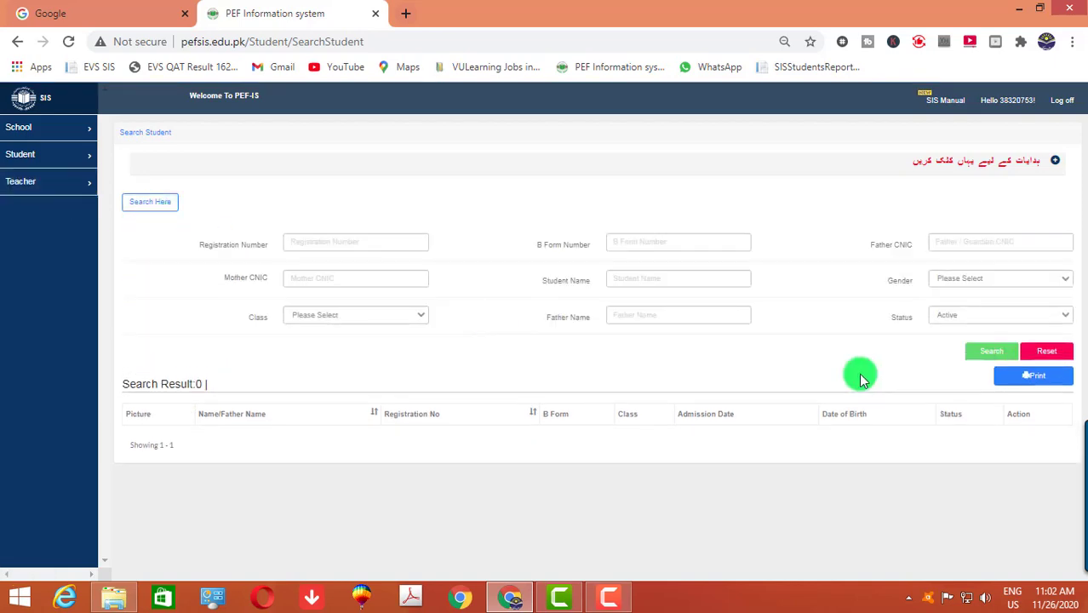
pyautogui.click(994, 352)
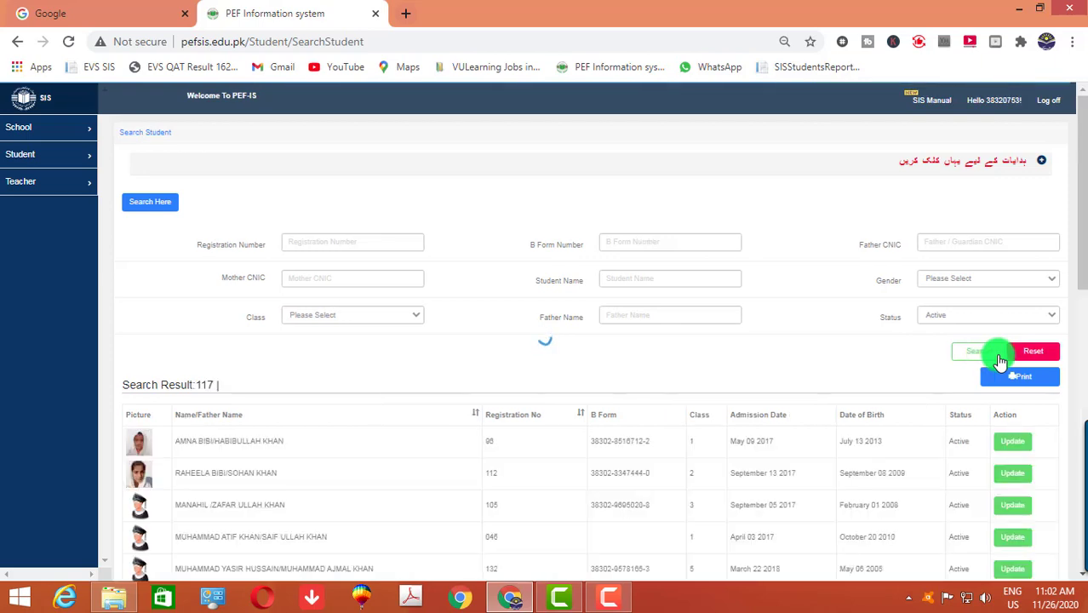
pyautogui.click(1016, 378)
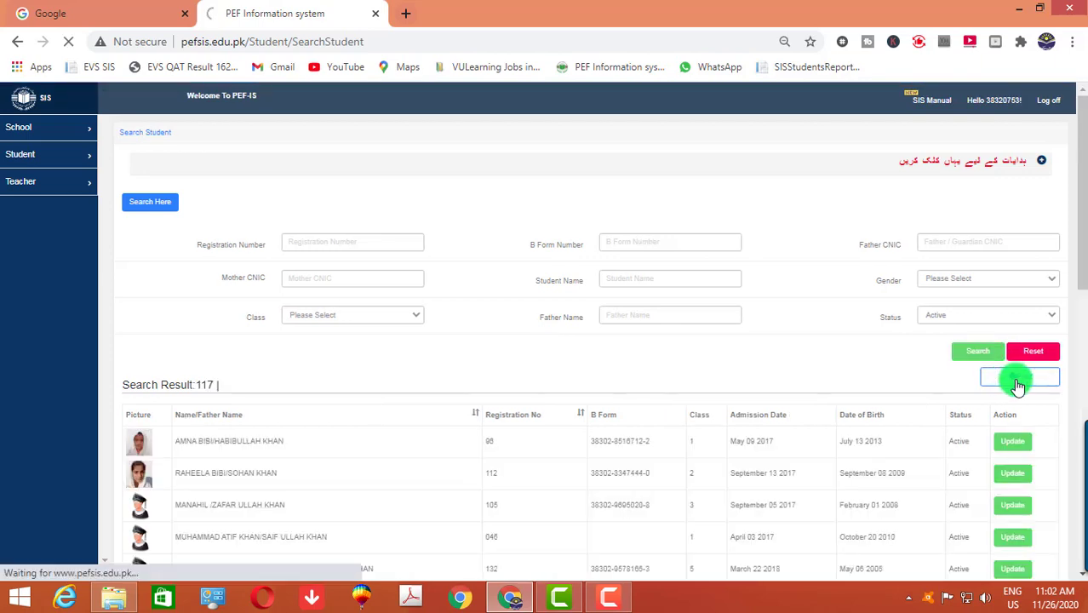